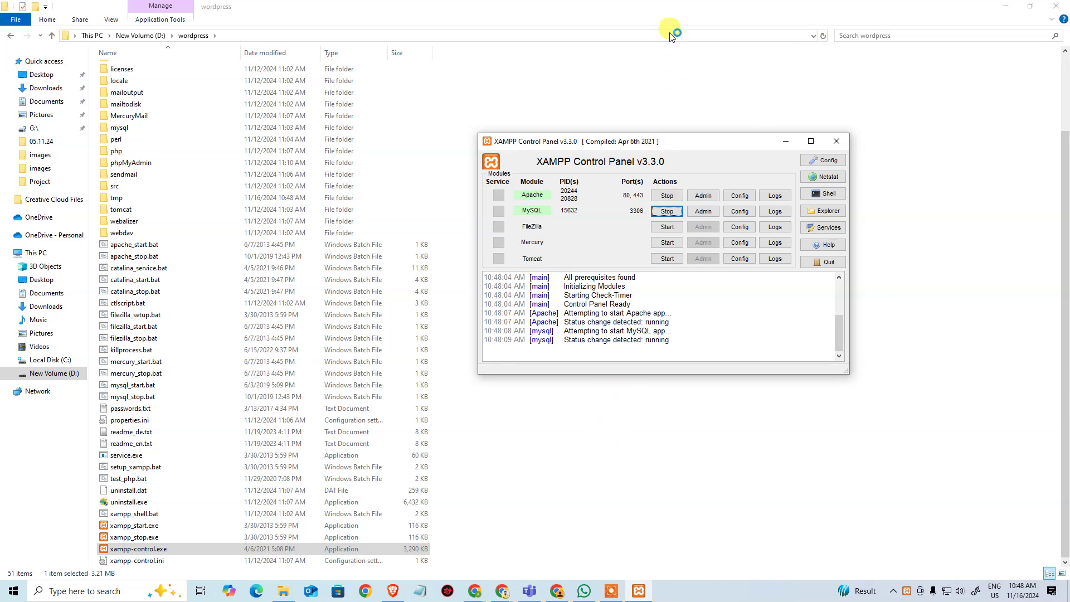
Step: Open Apache's admin page in Chrome and go to the WordPress site at localhost/wordpress/
click(700, 196)
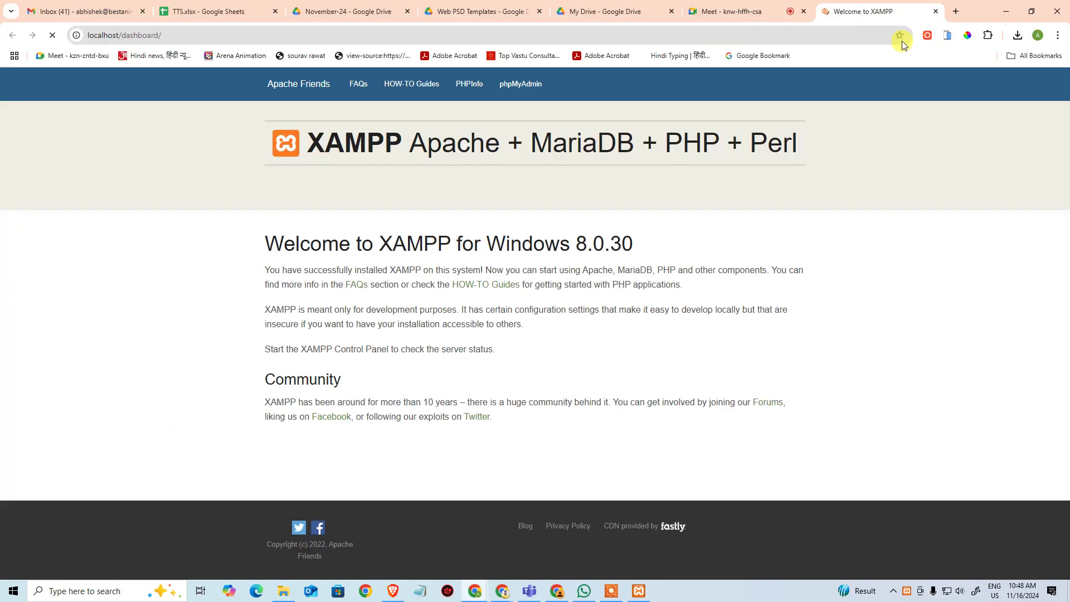
click(347, 36)
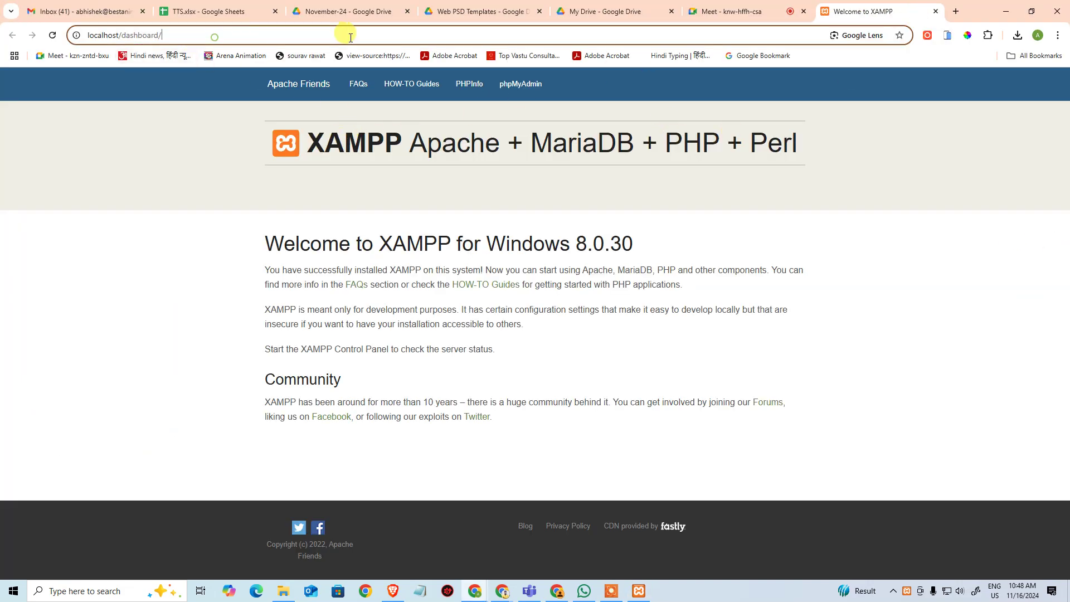
key(ctrl+shift+Left)
key(BackSpace)
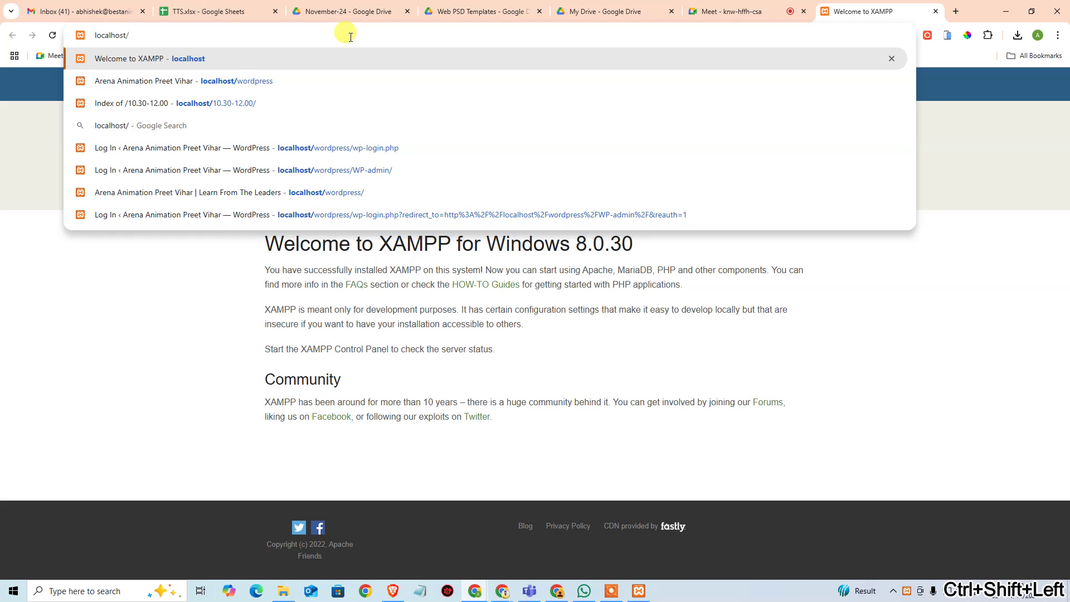
text(wor)
key(Return)
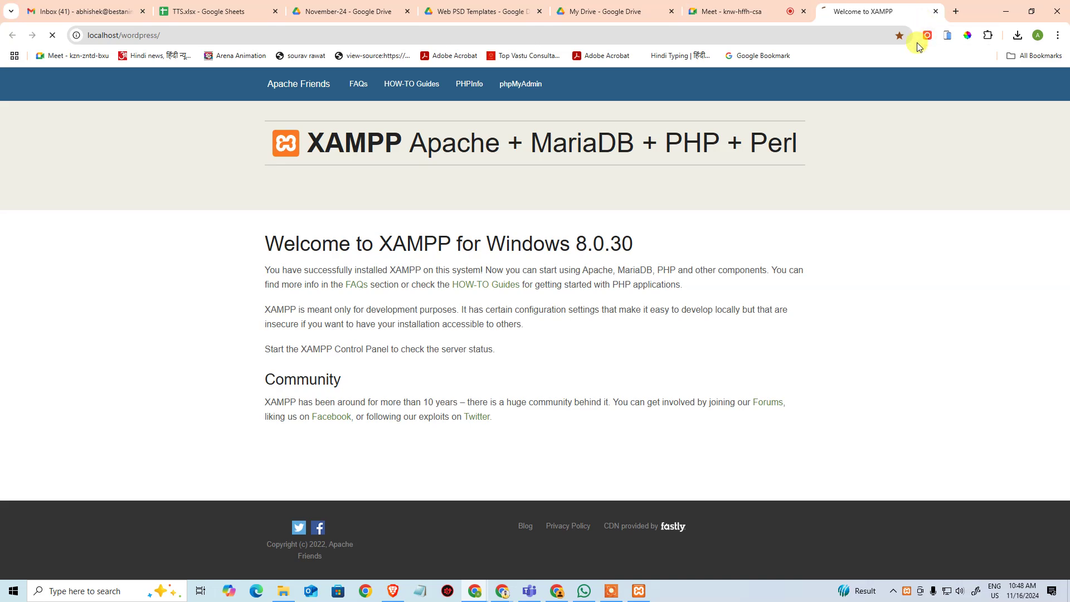
Step: Check the Meet participants and mark the fifth student in the TTS sheet's Wordpress batch P for day 16
click(752, 6)
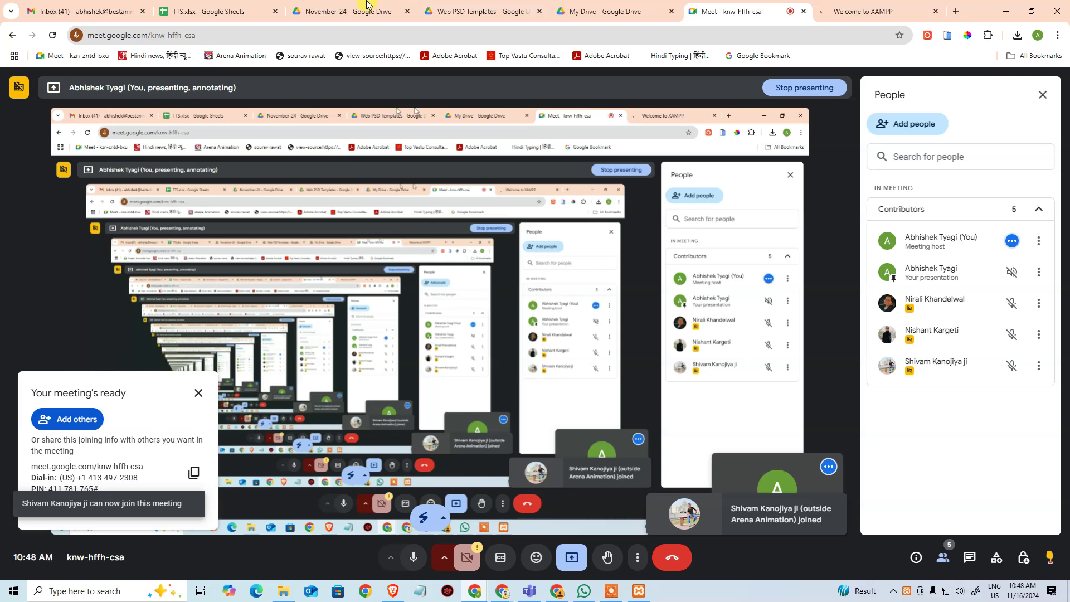
click(217, 12)
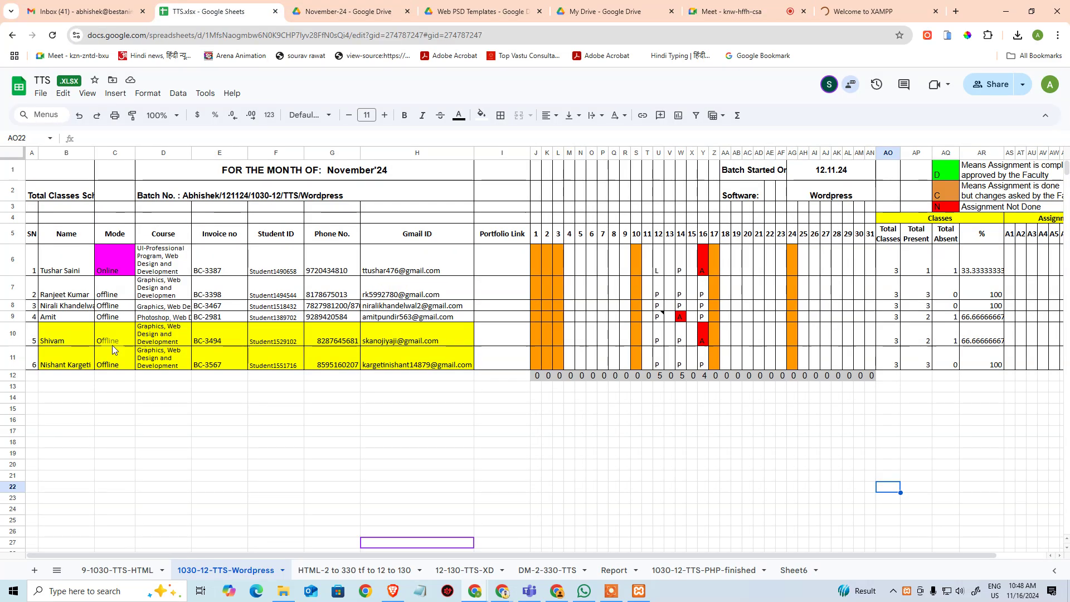
drag(50, 340, 700, 340)
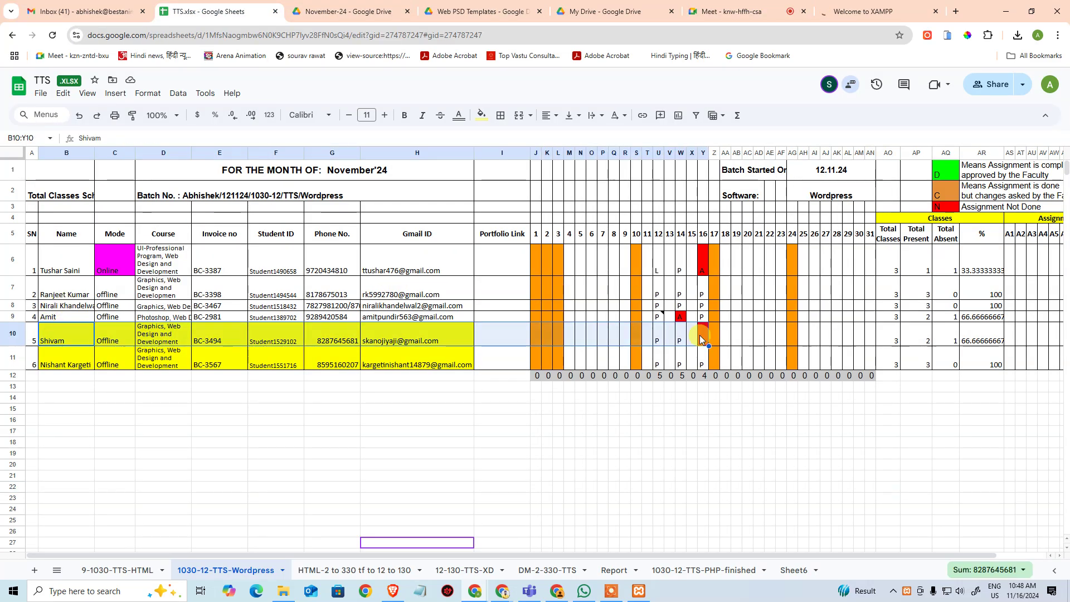
click(699, 339)
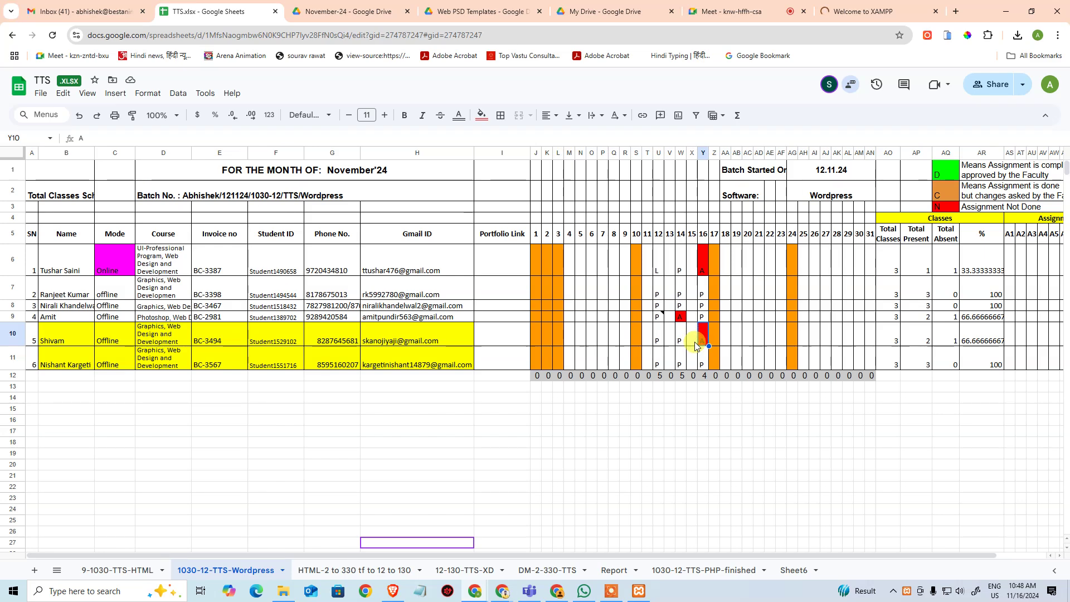
text(P)
key(Return)
Step: Recheck the Meet call for arrivals and mark the first student on the attendance sheet P for day 16
click(740, 5)
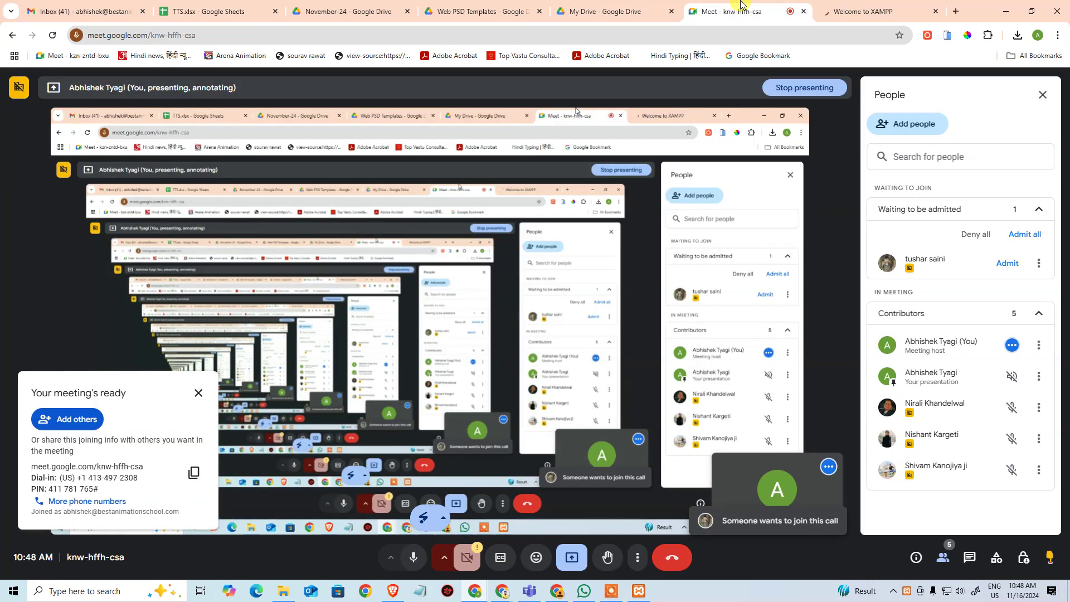
click(208, 5)
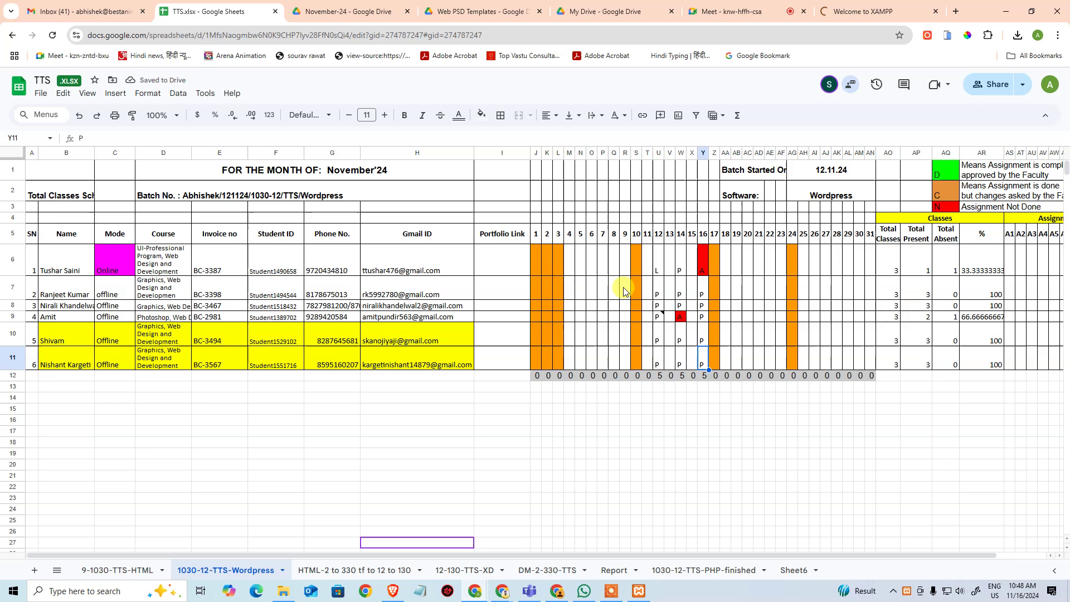
click(693, 265)
click(703, 268)
text(P)
key(Return)
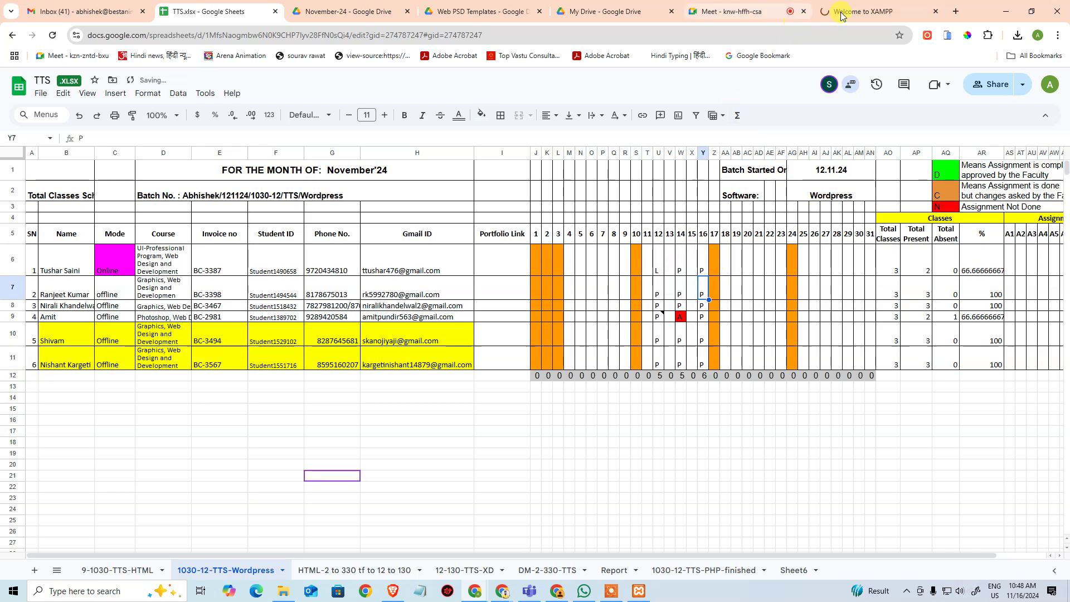
click(863, 6)
click(765, 4)
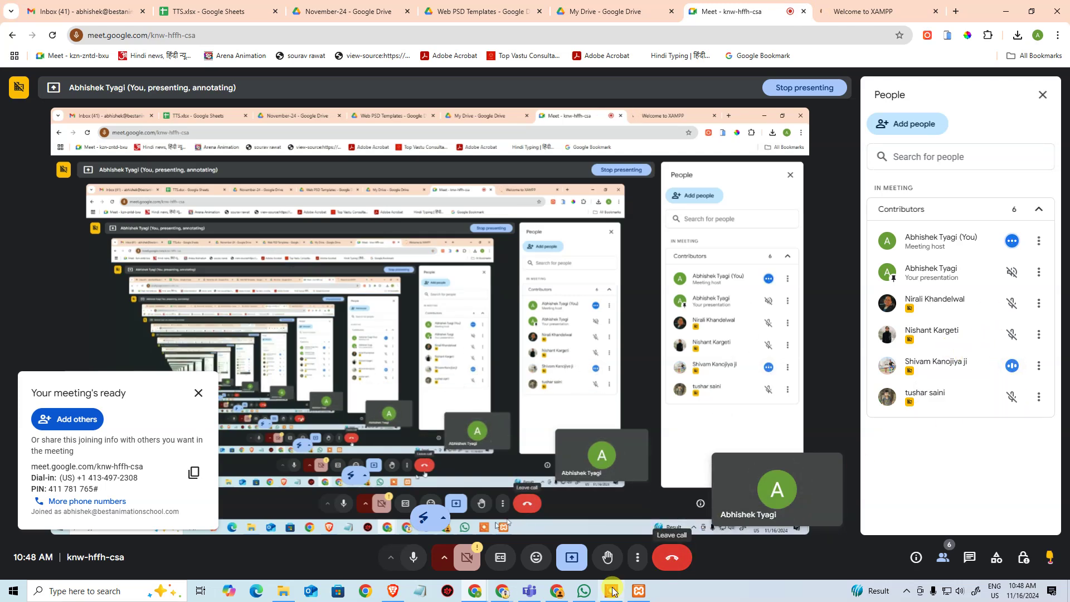
mouse_move(854, 549)
click(717, 576)
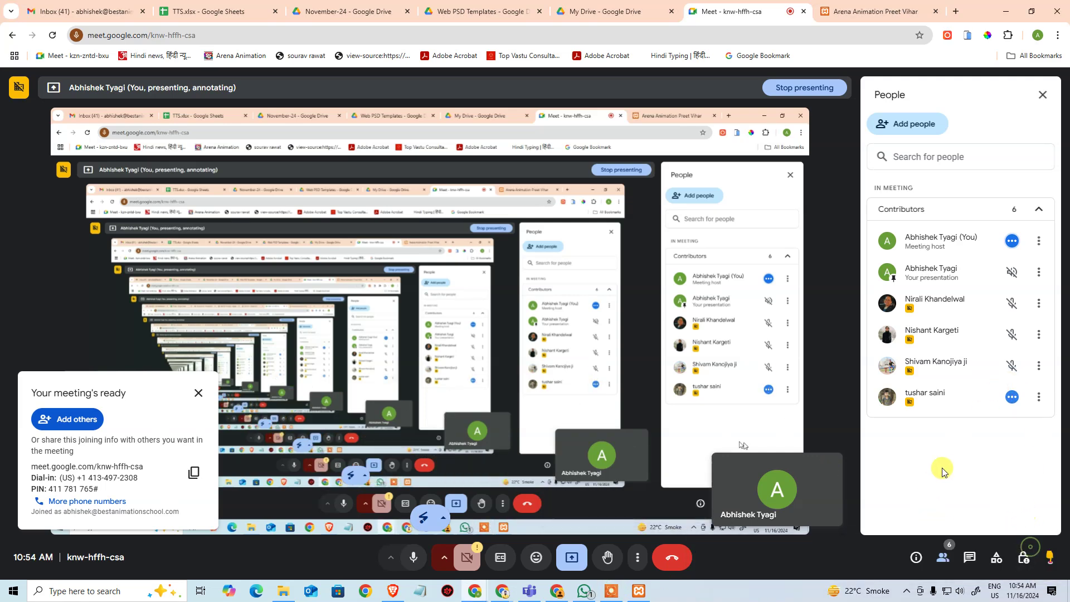
Step: Look over the WordPress site's front page, from the hero section through the sections below it
key(ctrl+Tab)
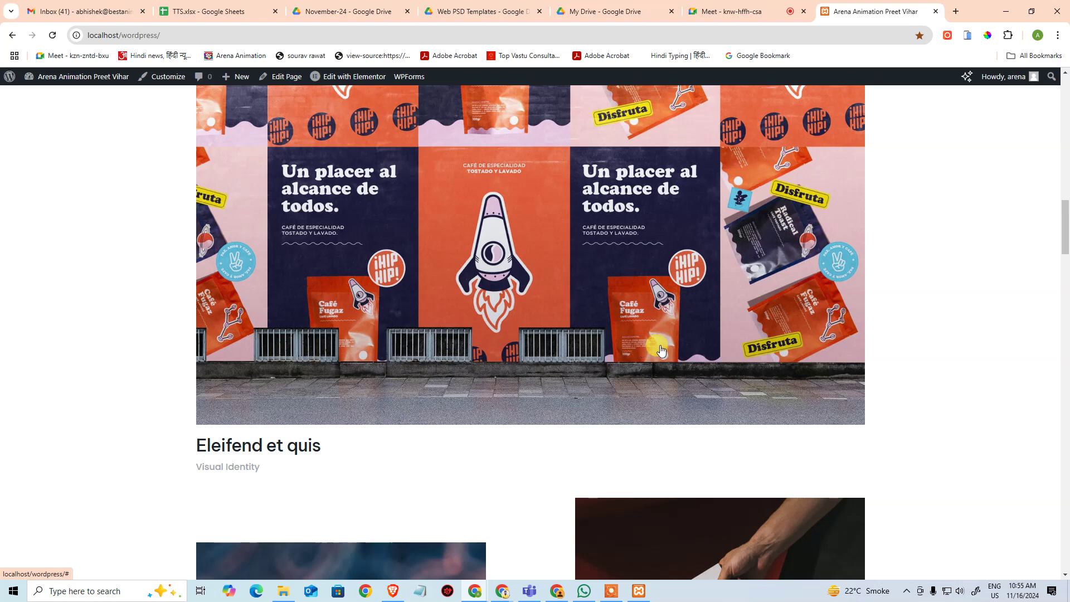
scroll(641, 349, up, 15)
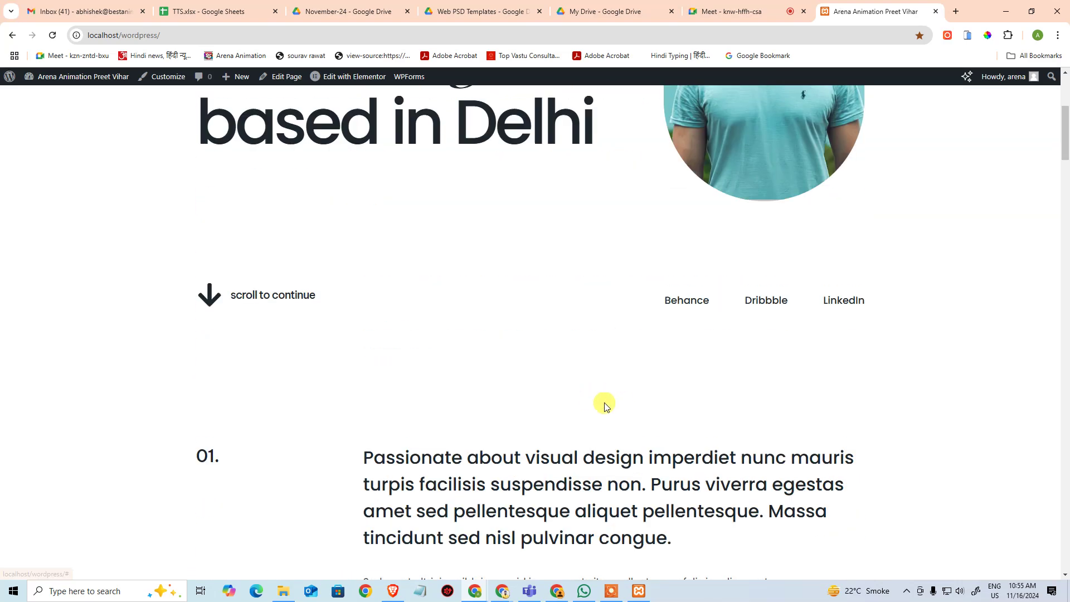
scroll(622, 407, up, 5)
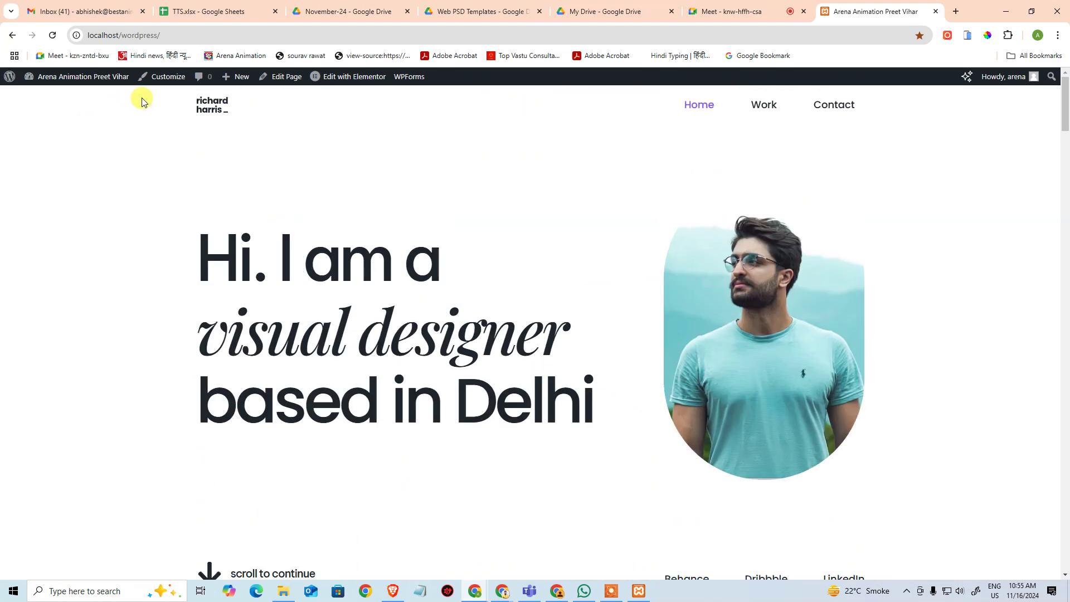
scroll(187, 348, down, 1)
scroll(305, 356, down, 11)
scroll(263, 284, up, 8)
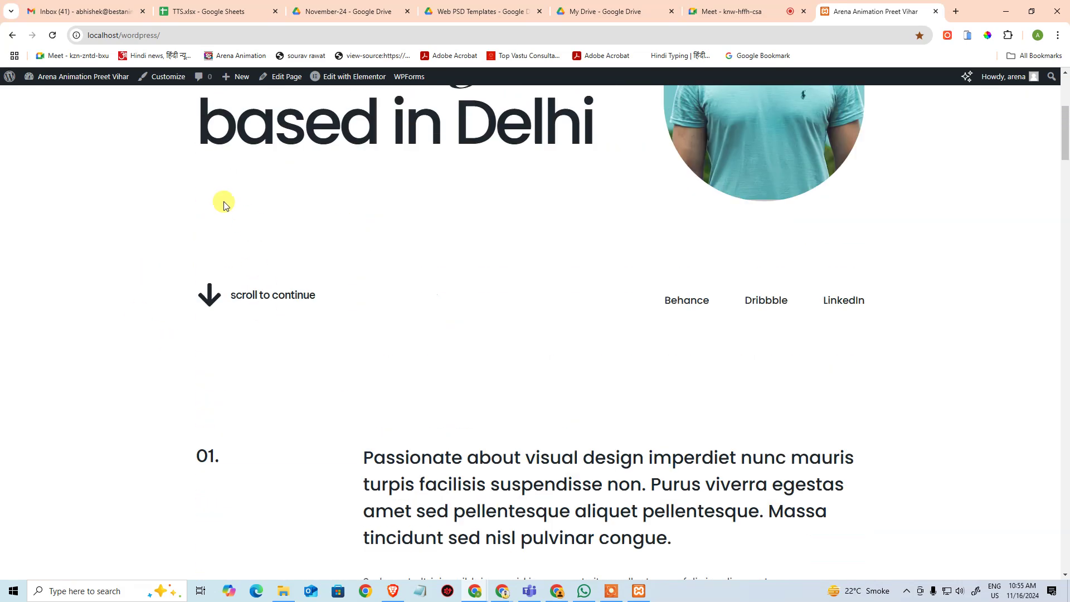
scroll(244, 222, up, 3)
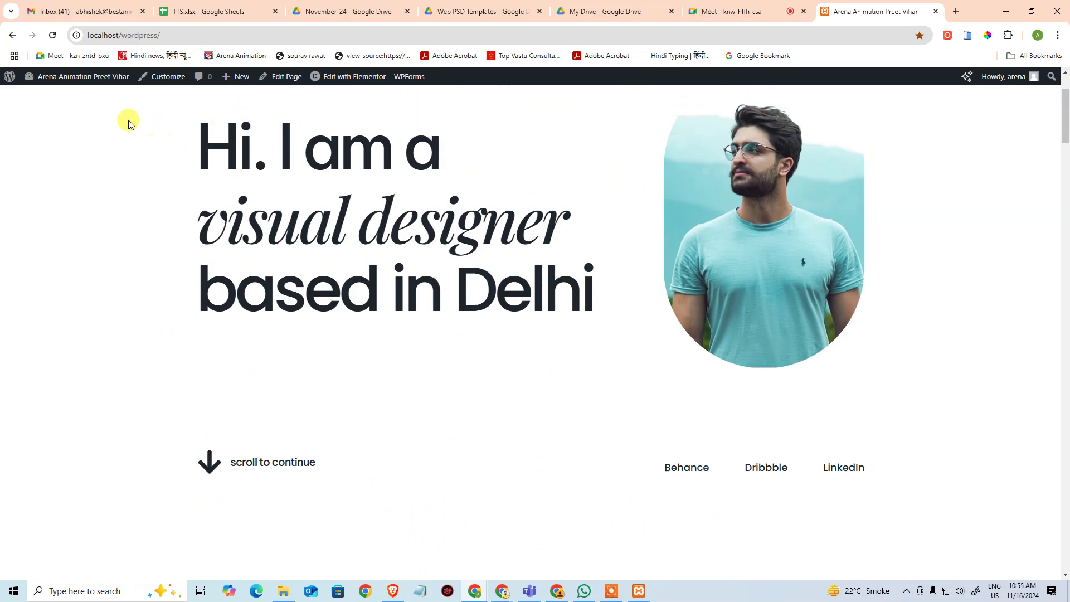
Step: Open the WordPress admin dashboard from the site's front page
mouse_move(76, 79)
click(52, 93)
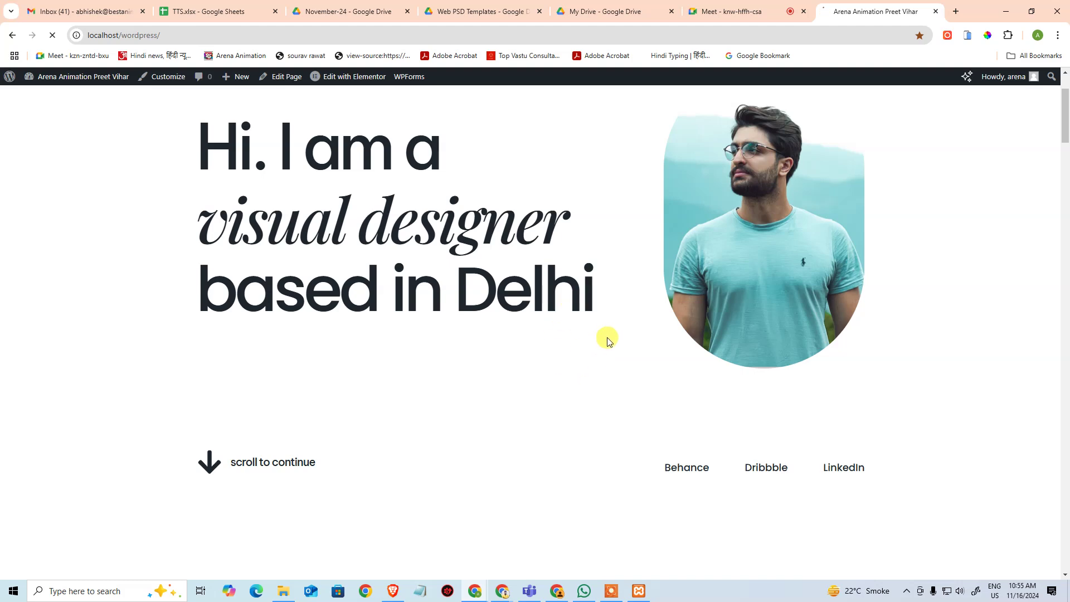
scroll(117, 324, down, 1)
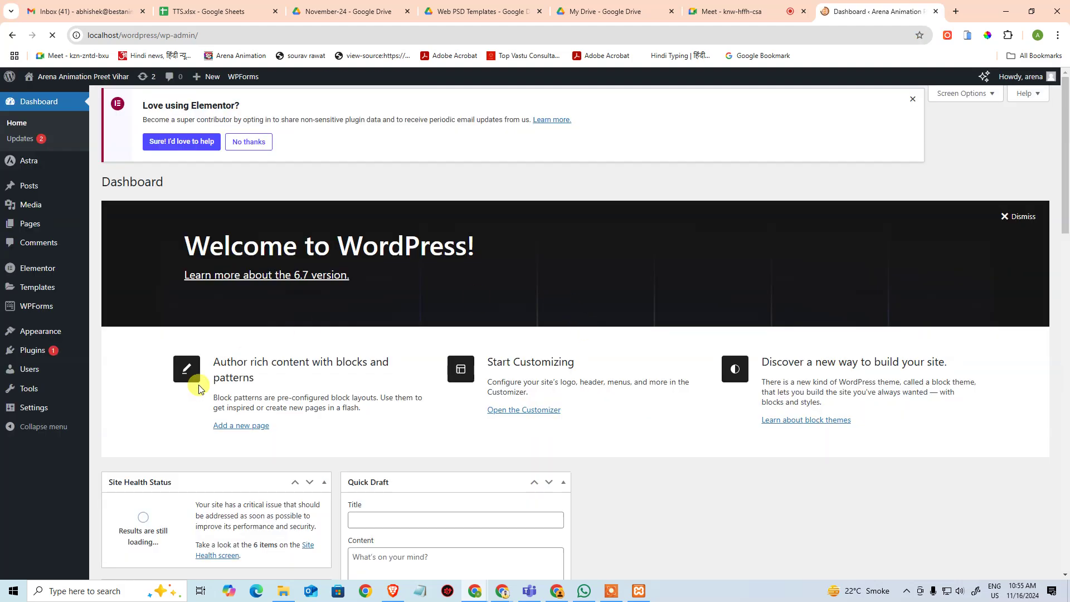
scroll(117, 325, up, 1)
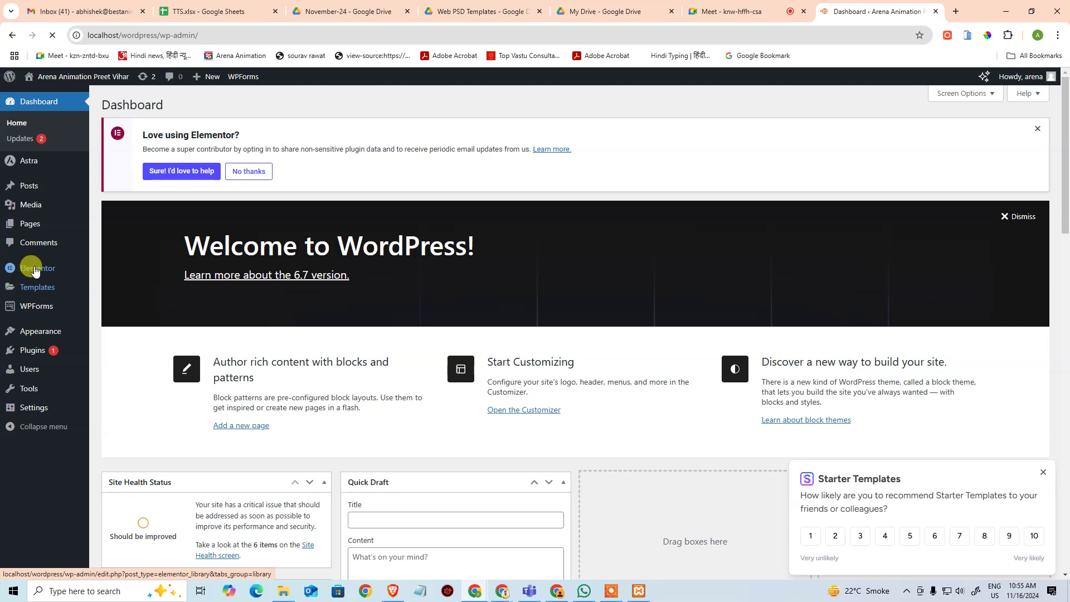
Step: In the list of all pages, move the Contact, Home and Work pages to the Trash as a bulk action
mouse_move(17, 267)
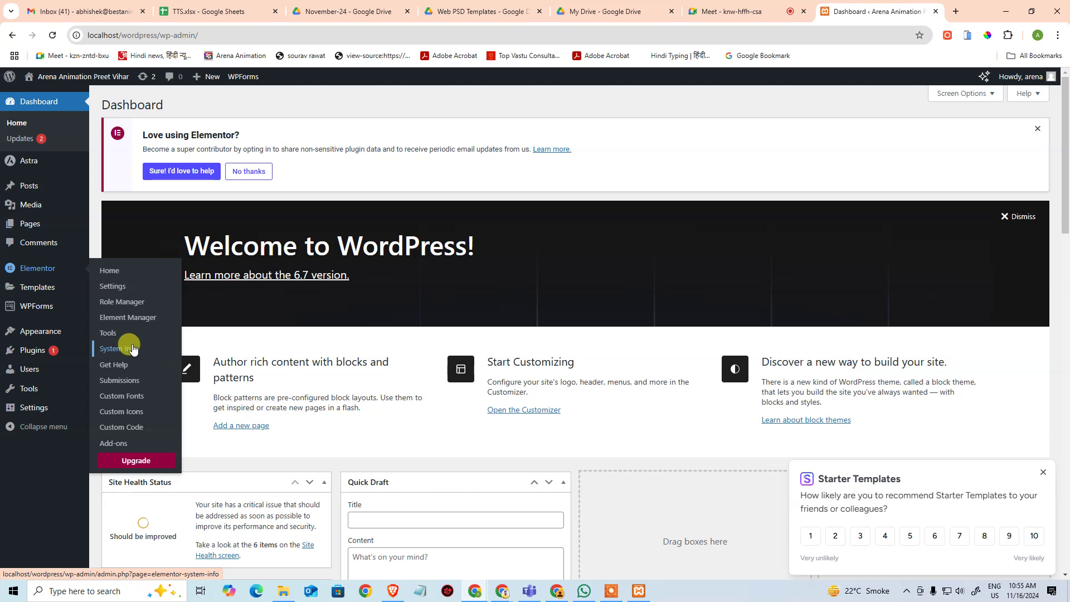
mouse_move(49, 290)
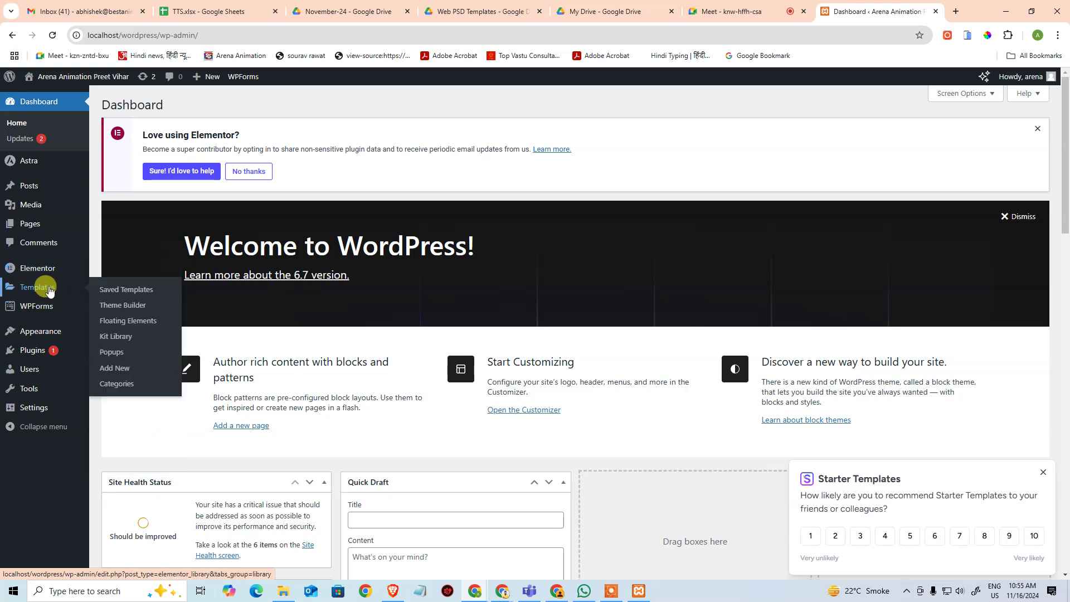
mouse_move(34, 223)
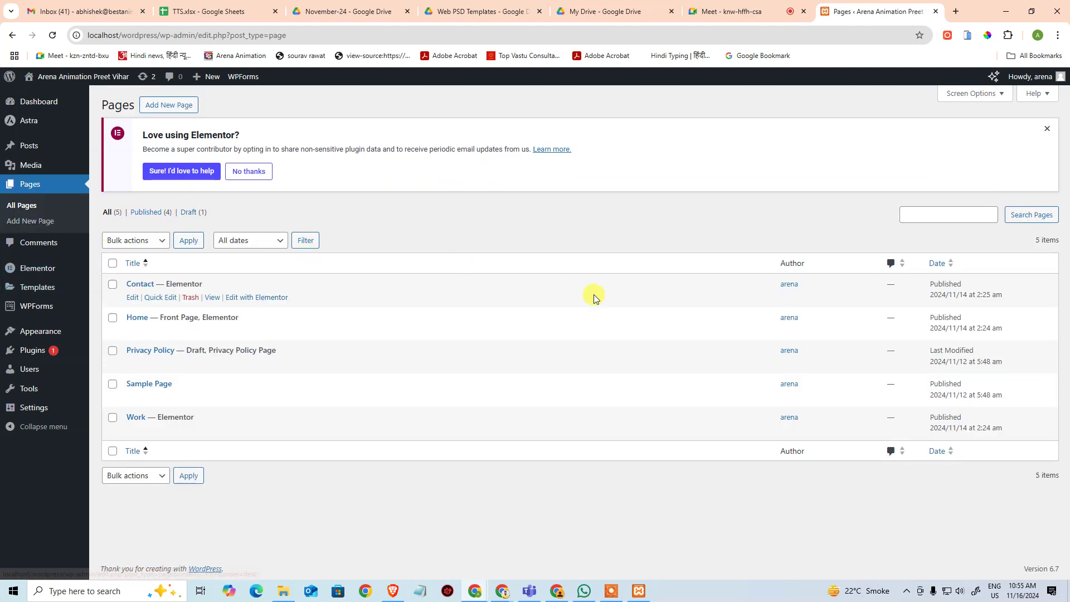
click(113, 285)
click(112, 318)
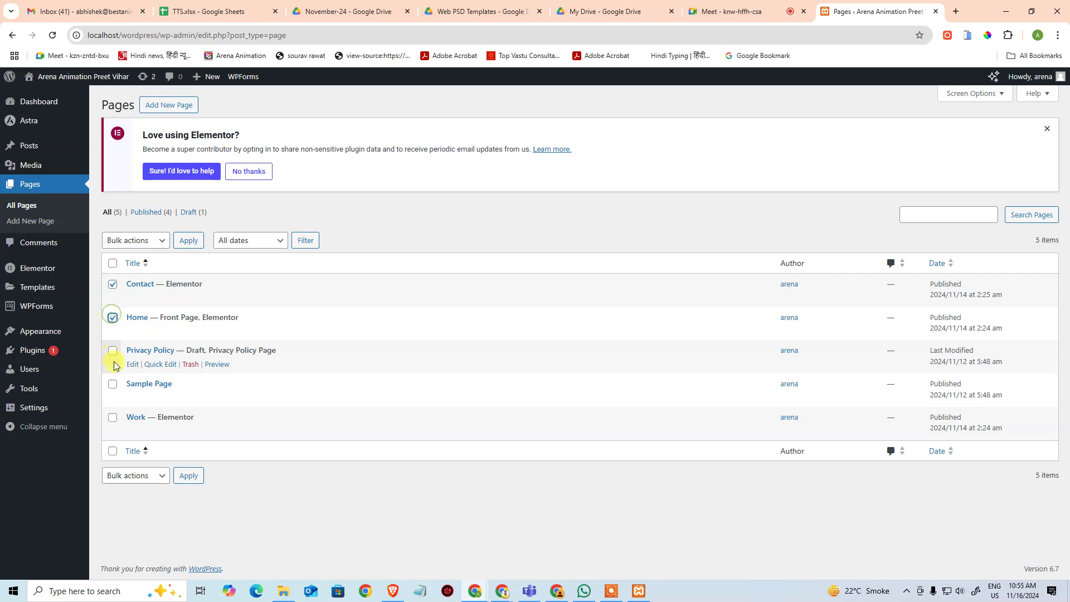
click(112, 419)
click(152, 239)
click(136, 287)
click(187, 241)
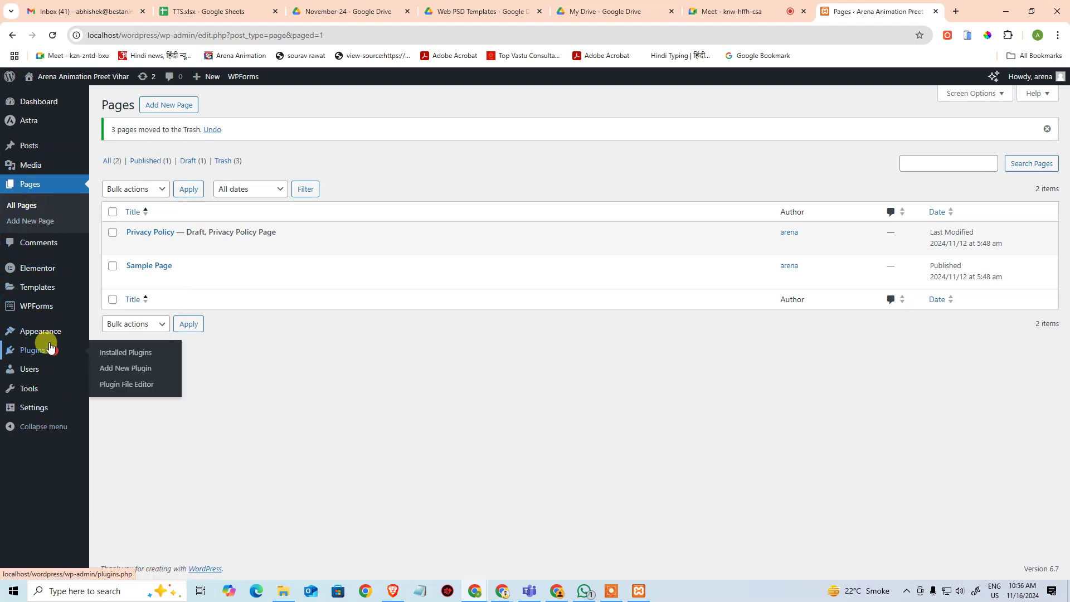
Step: Open the installed themes and update the active Astra theme to its new version
mouse_move(63, 335)
click(114, 332)
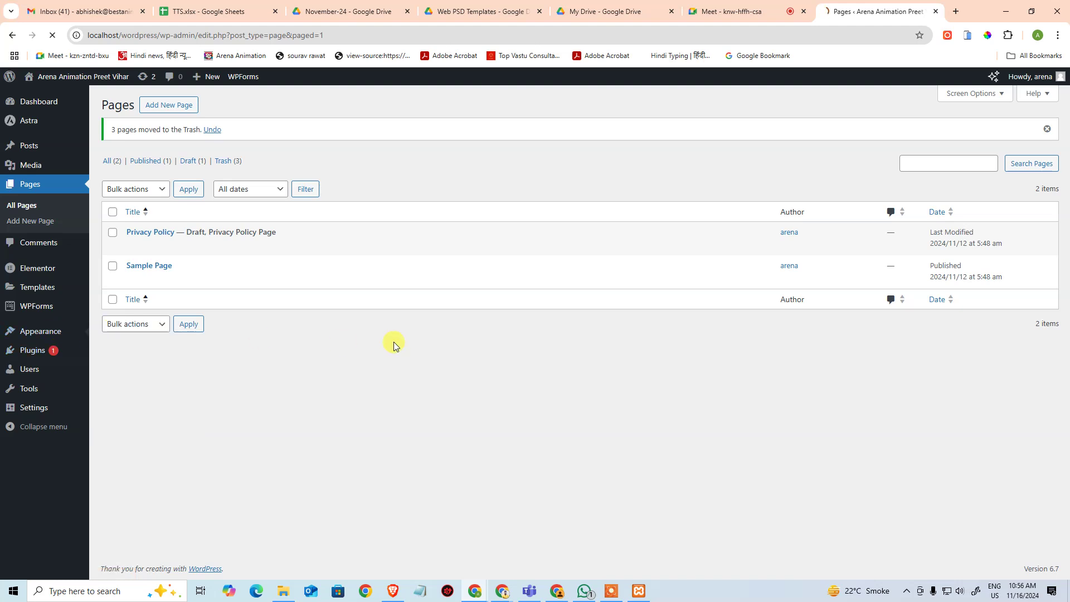
mouse_move(190, 208)
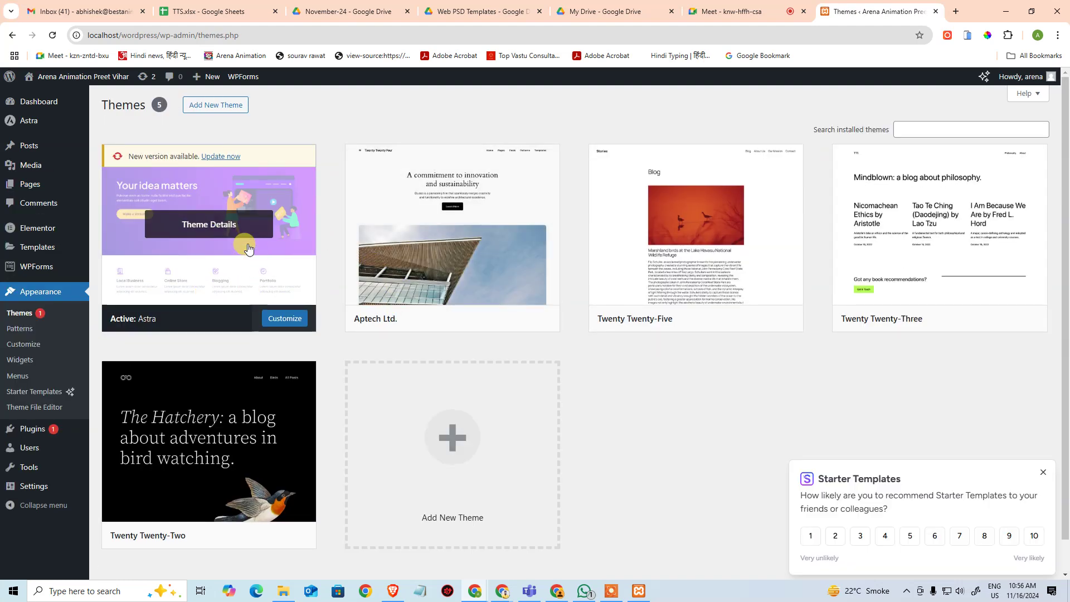
click(221, 156)
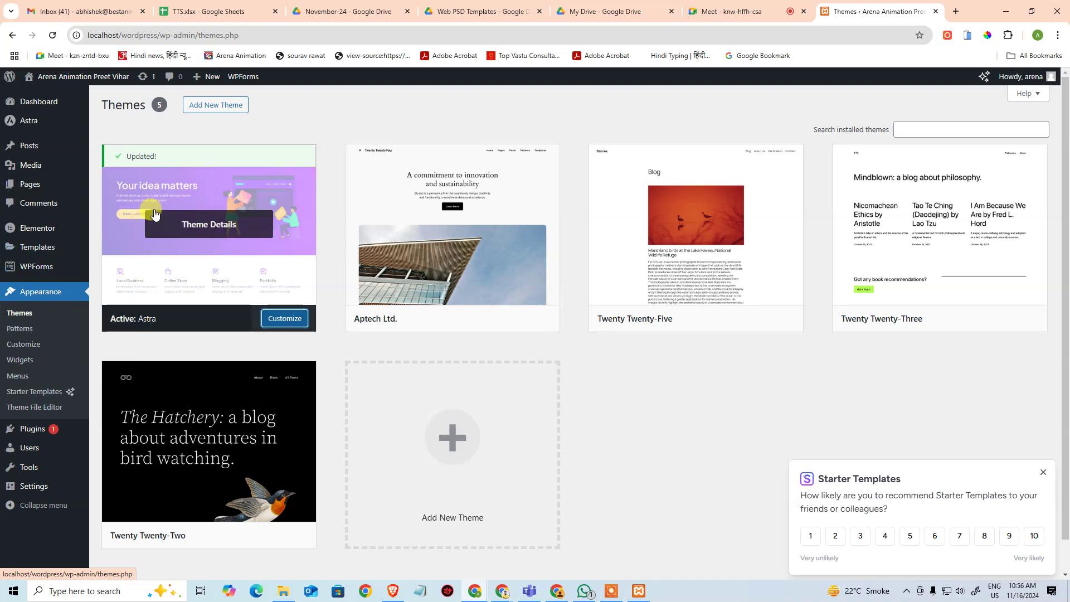
Step: Add a new page from the list of all pages and title it "Home"
mouse_move(61, 190)
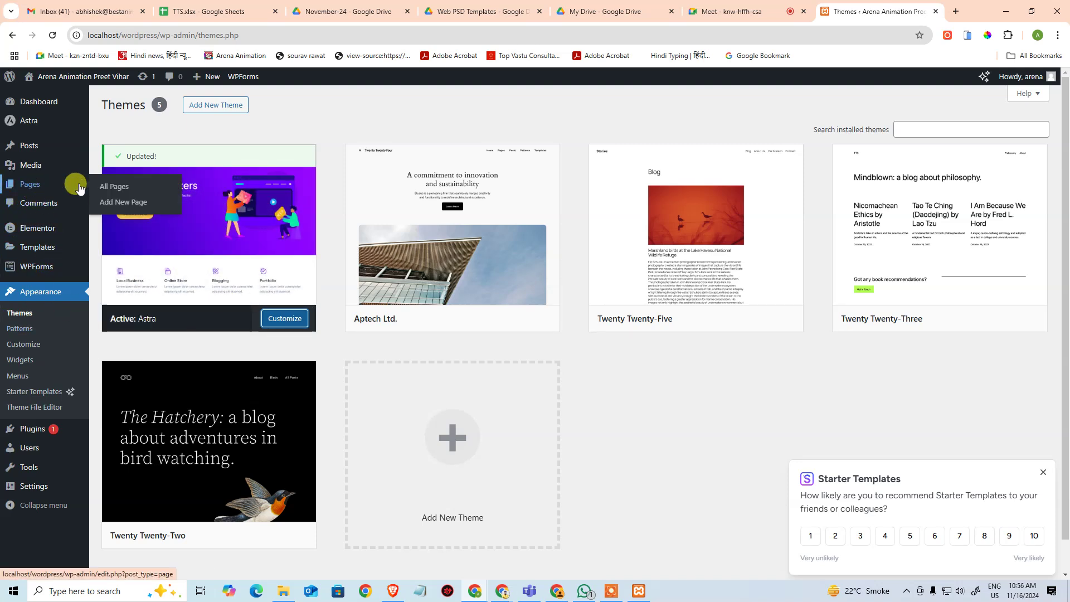
click(102, 186)
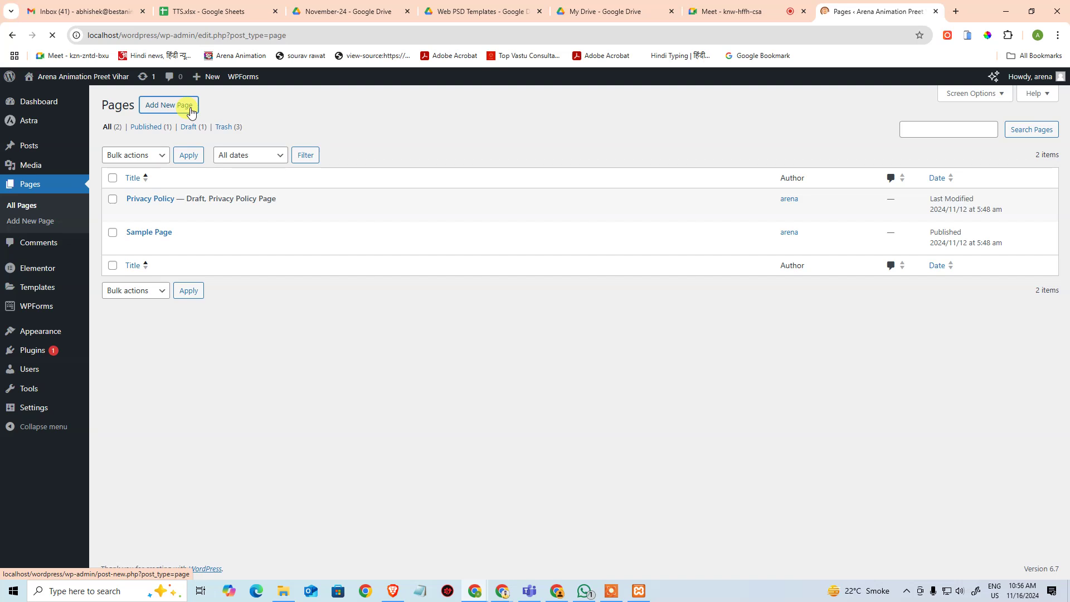
click(190, 108)
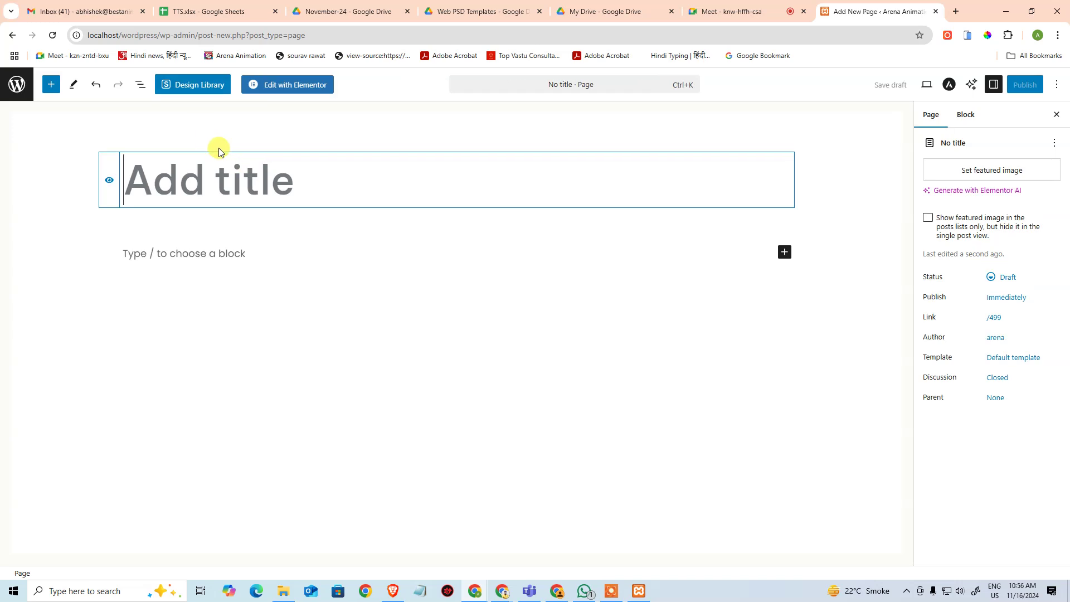
text(h)
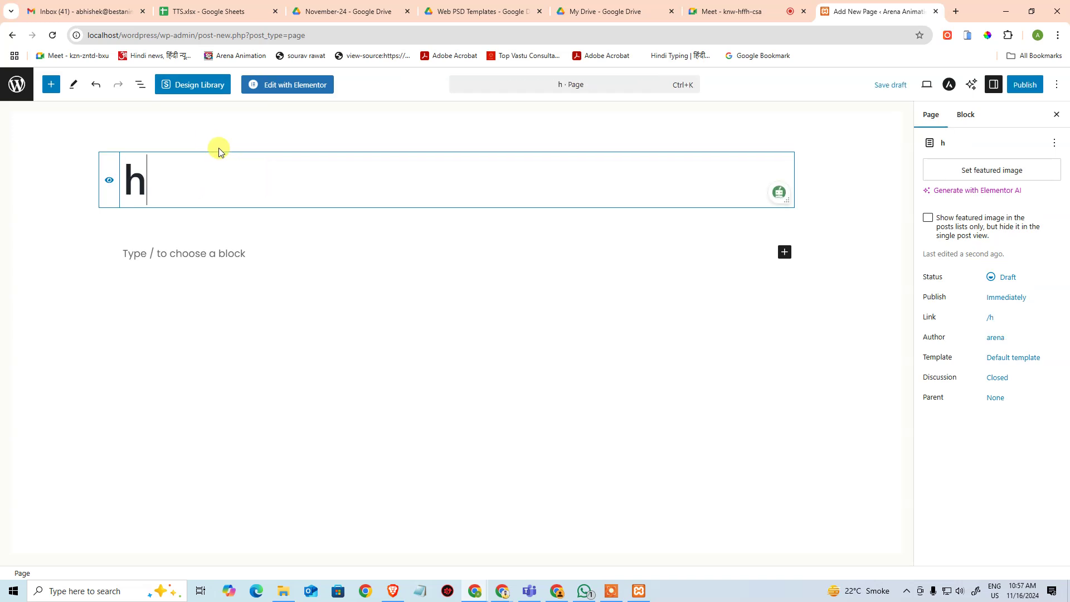
key(Return)
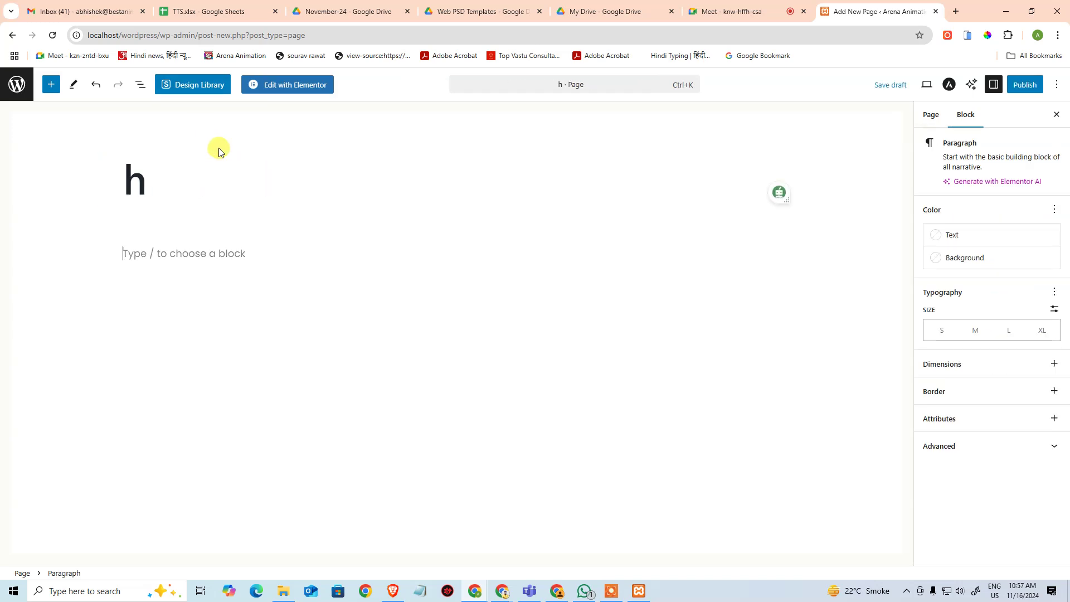
click(213, 184)
key(BackSpace)
text(Home)
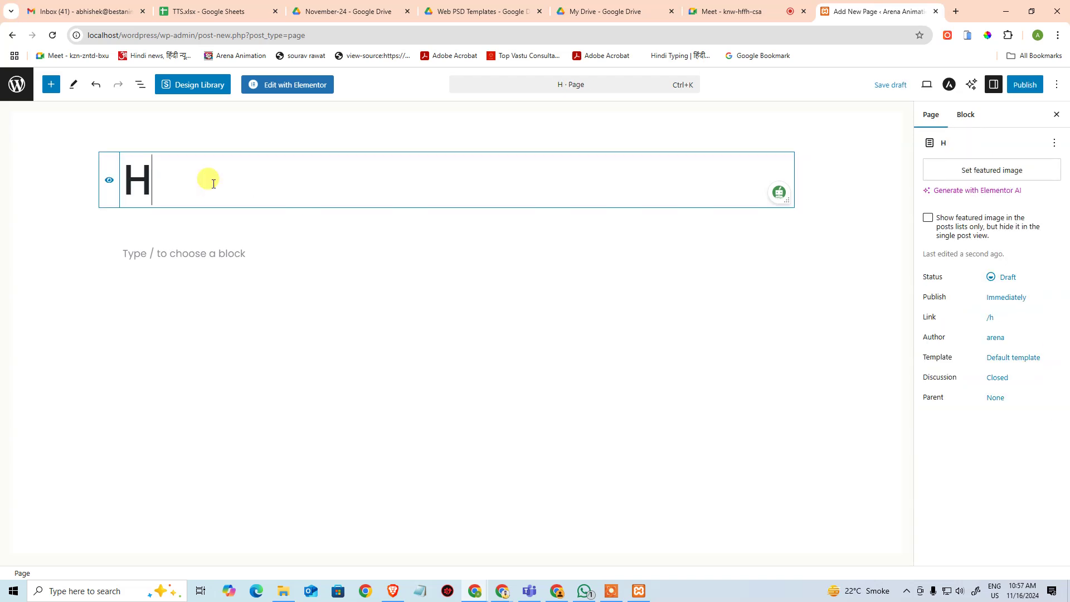
Step: Open the Home page in Elementor, view the site parts in its Theme Builder, and return to the page editor
click(292, 89)
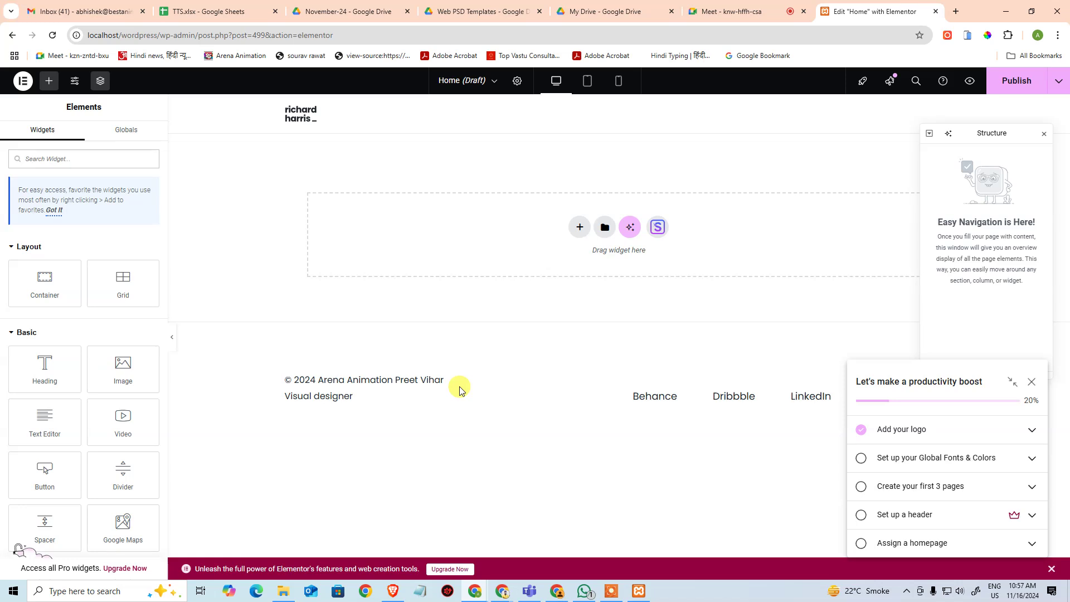
click(22, 81)
click(50, 110)
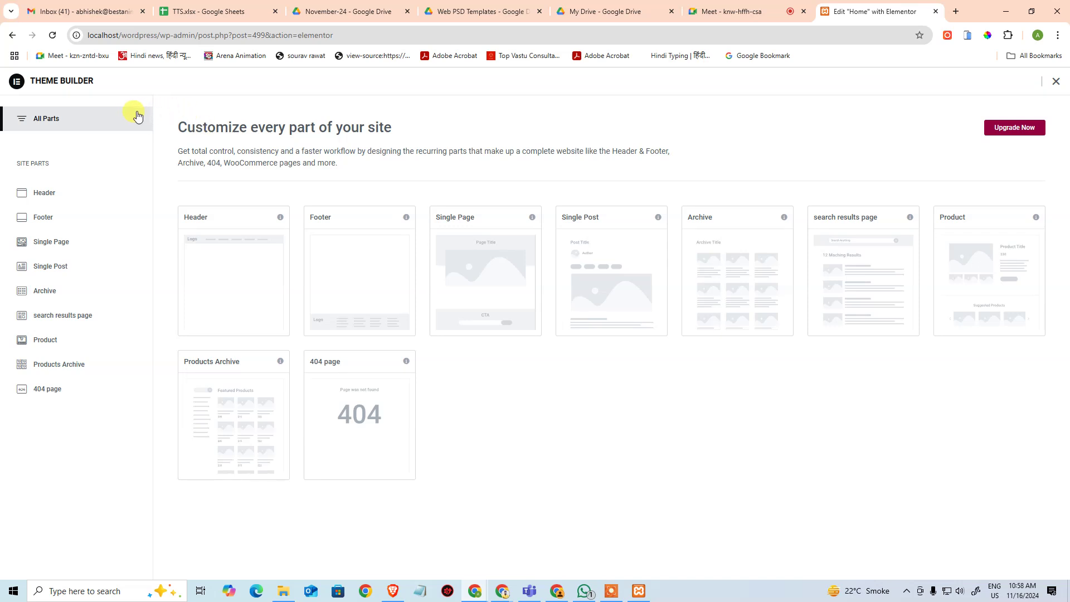
click(12, 35)
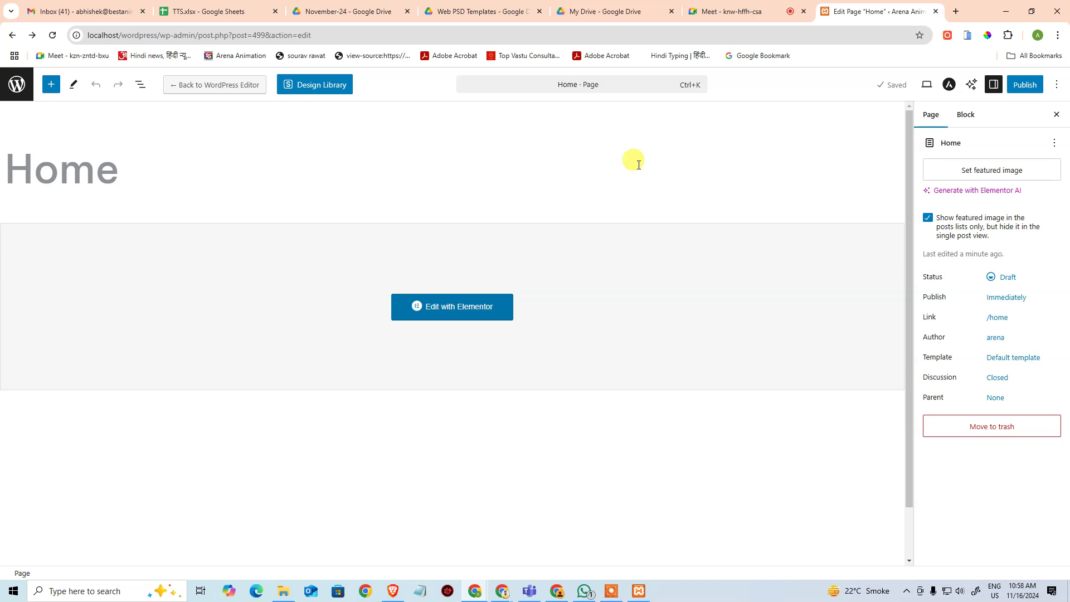
click(86, 164)
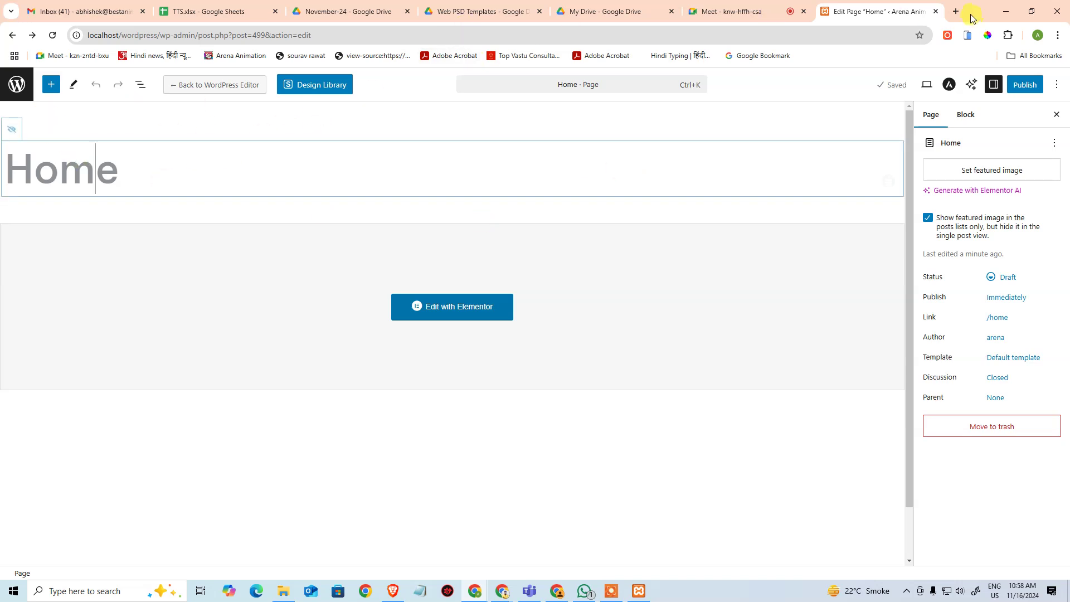
click(611, 590)
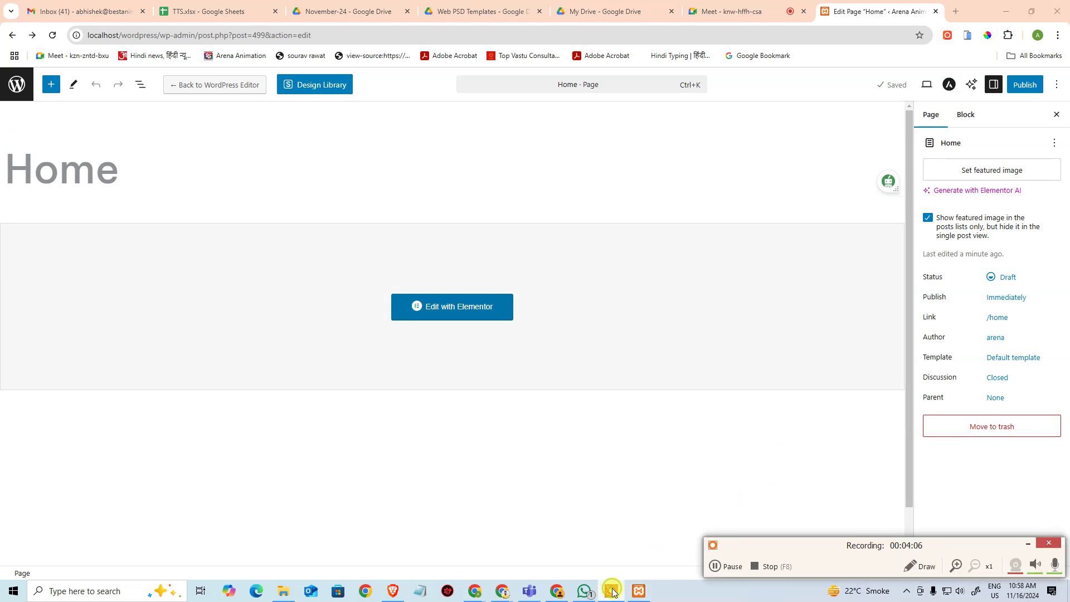
click(1028, 543)
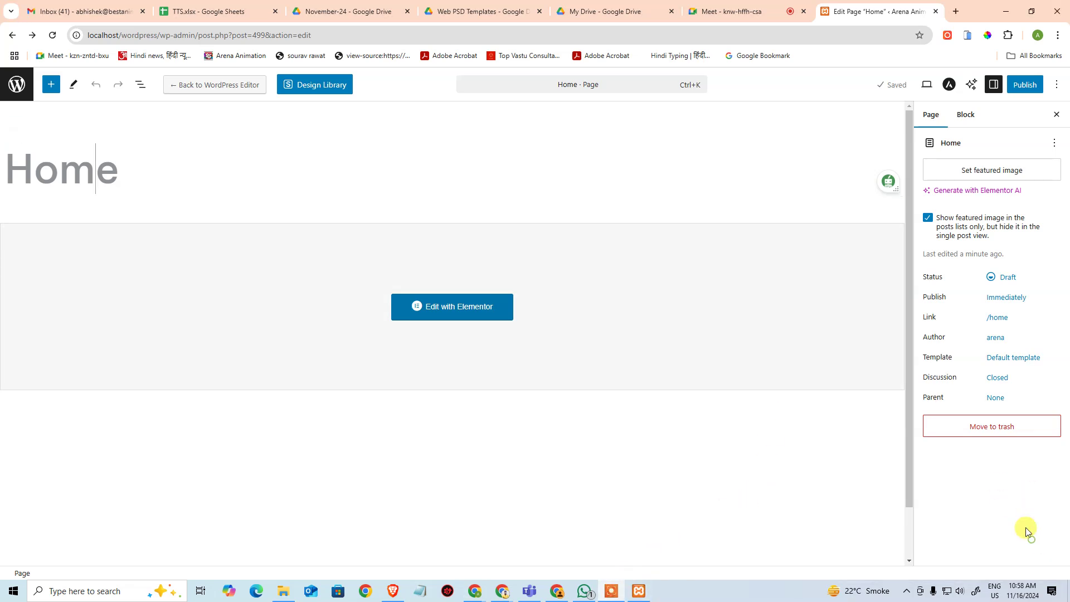
Step: Open shineads.in in a new browser tab, decline its notifications, and open the Elementor plugin among the popular themes and plugins
click(956, 11)
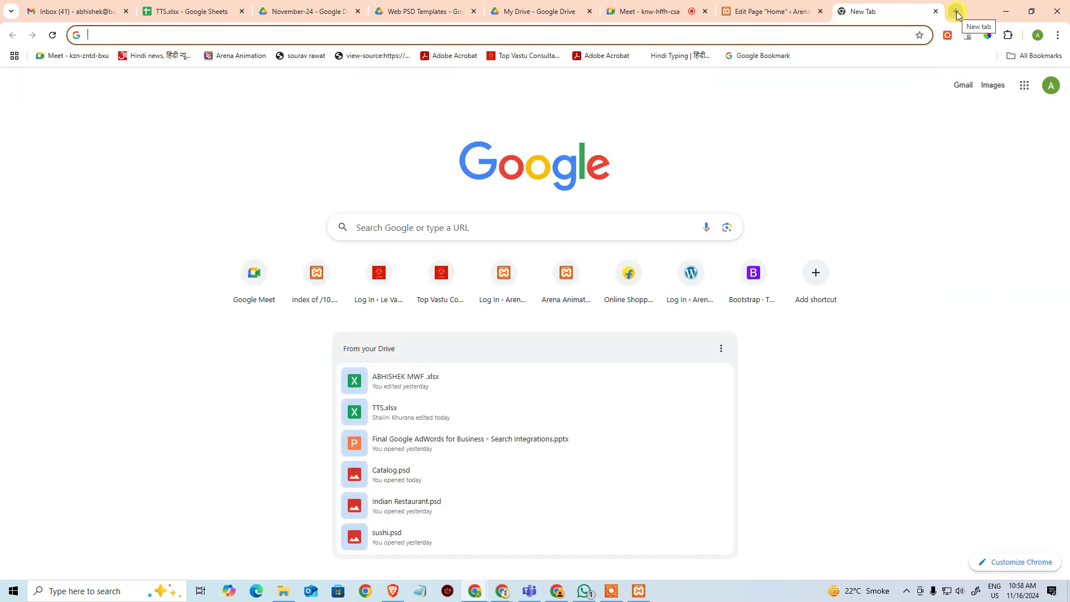
text(shine)
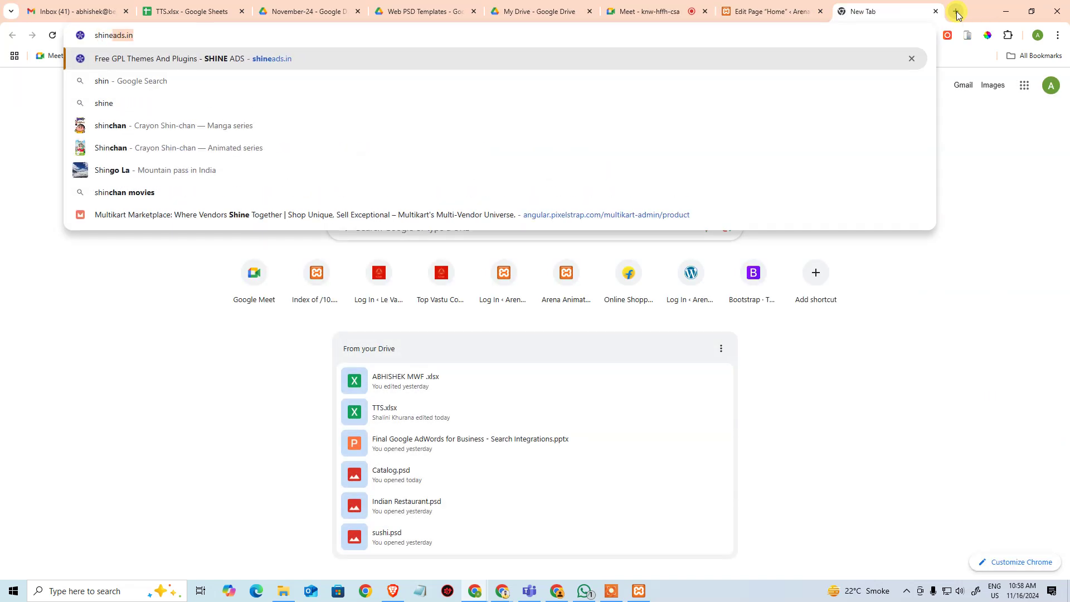
key(Return)
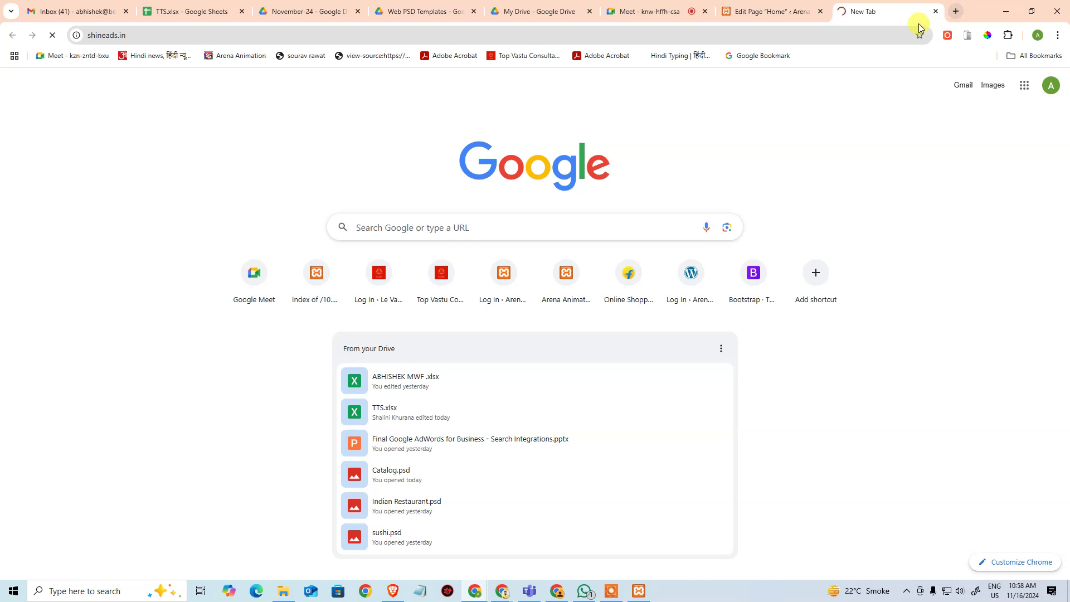
click(886, 35)
key(ctrl+c)
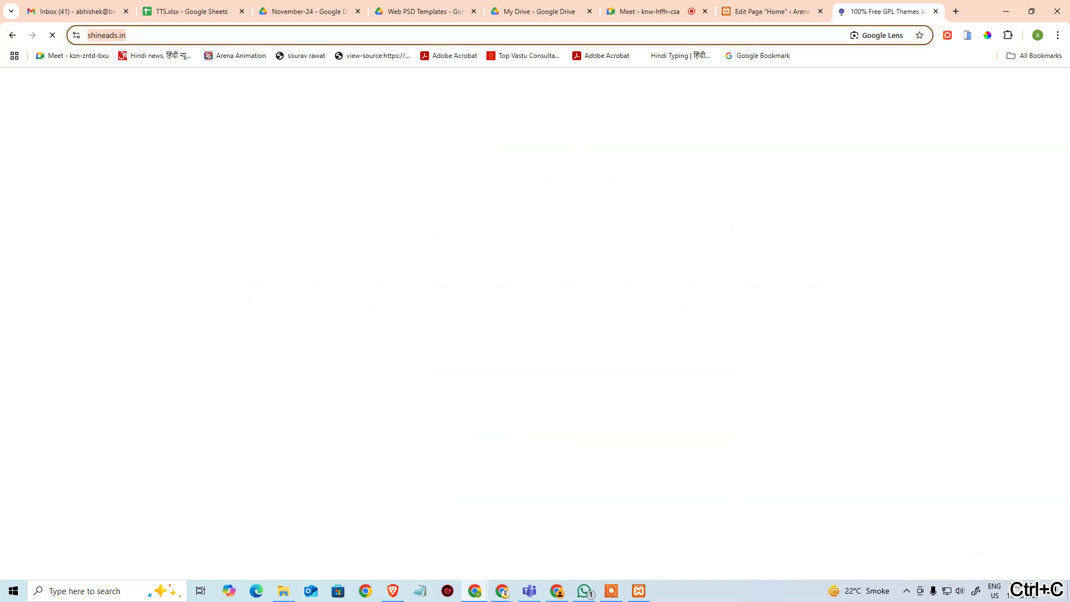
key(ctrl+v)
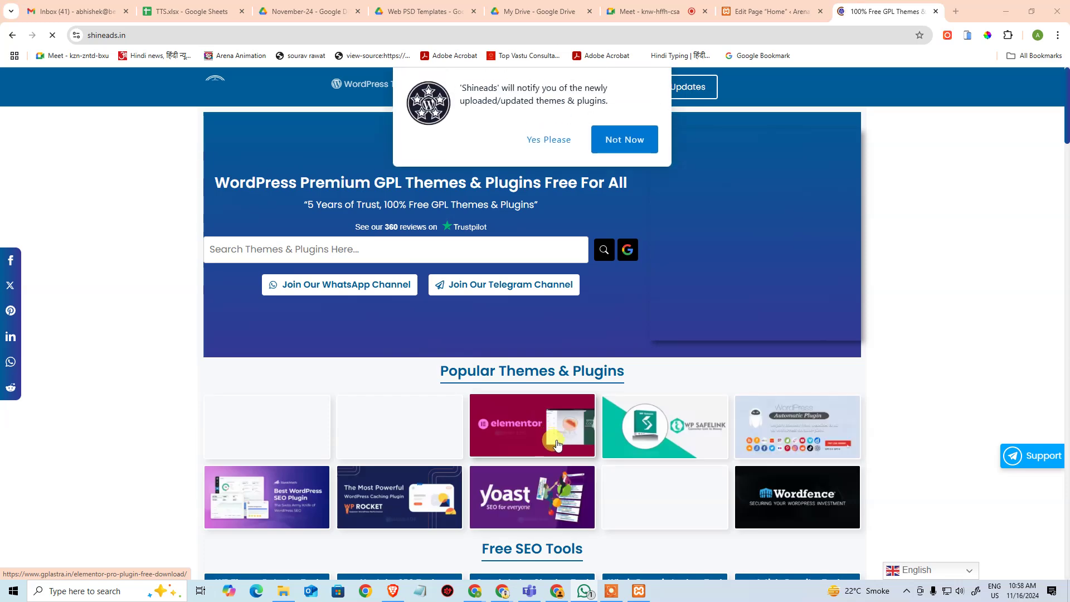
click(621, 140)
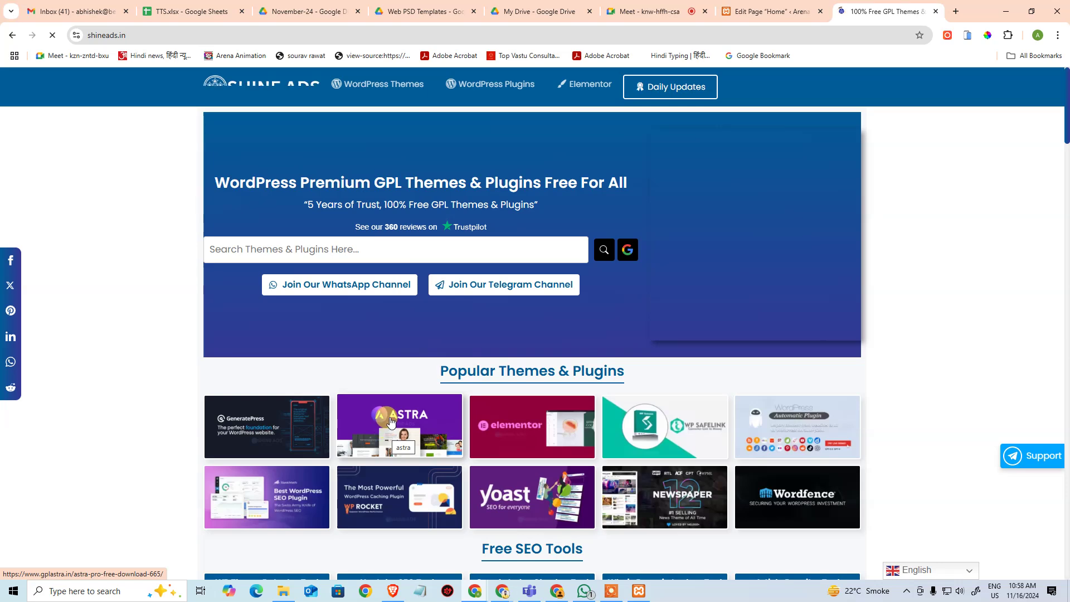
click(534, 428)
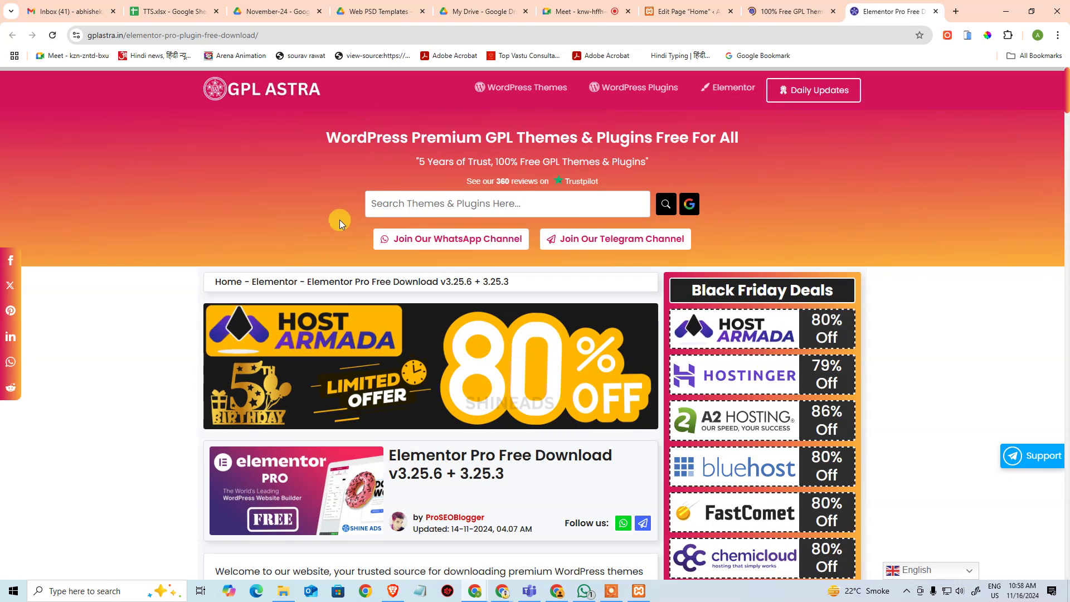
Step: Open the Mega link for the Elementor Pro file under "Elementor Pro Free Download"
scroll(300, 202, down, 3)
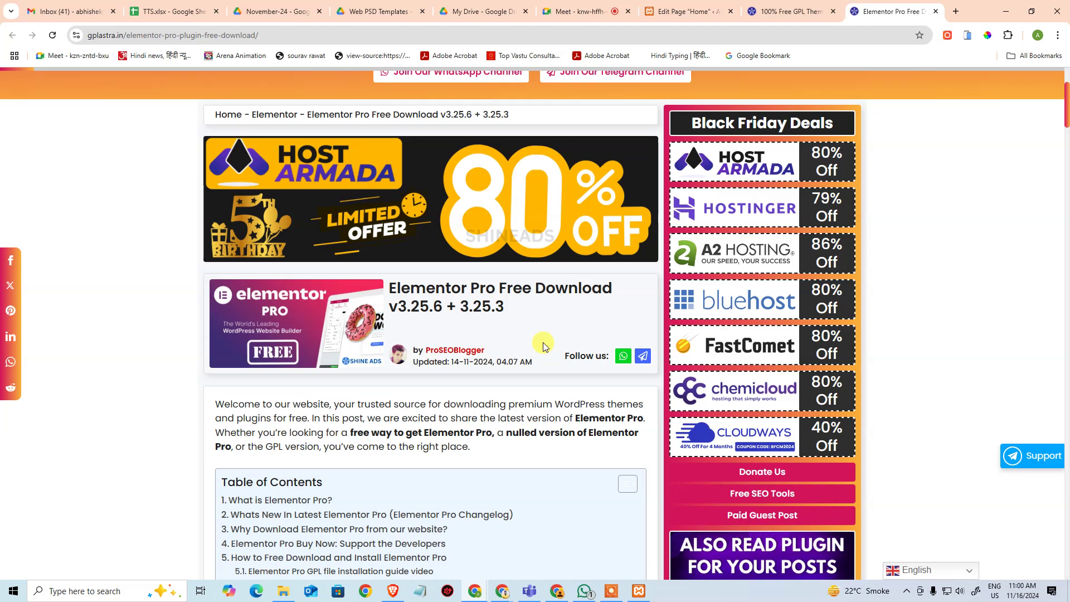
scroll(385, 359, down, 12)
scroll(389, 370, down, 20)
scroll(446, 369, down, 20)
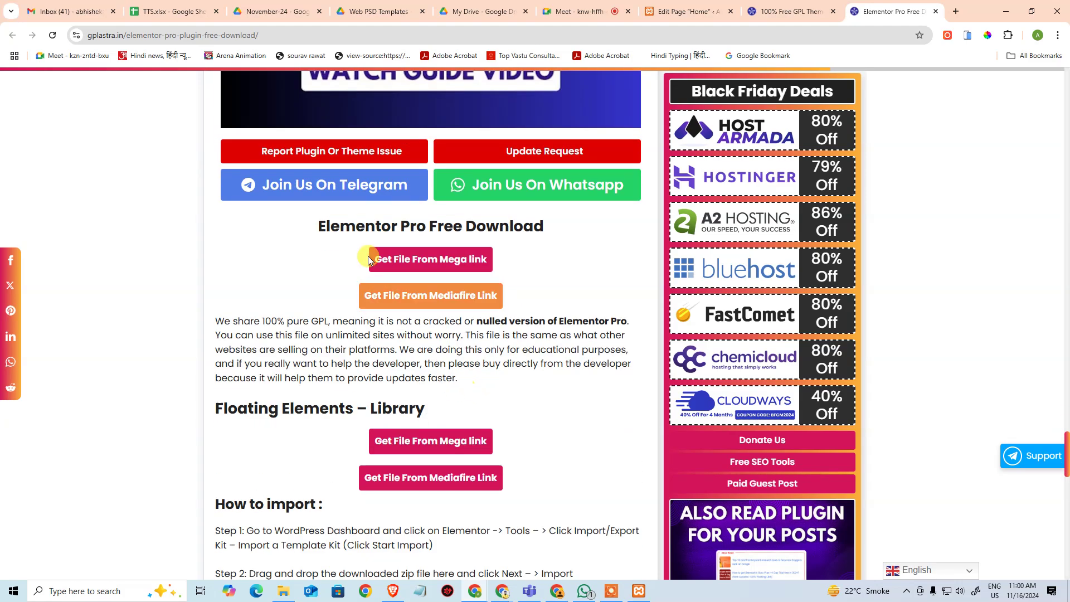
click(453, 266)
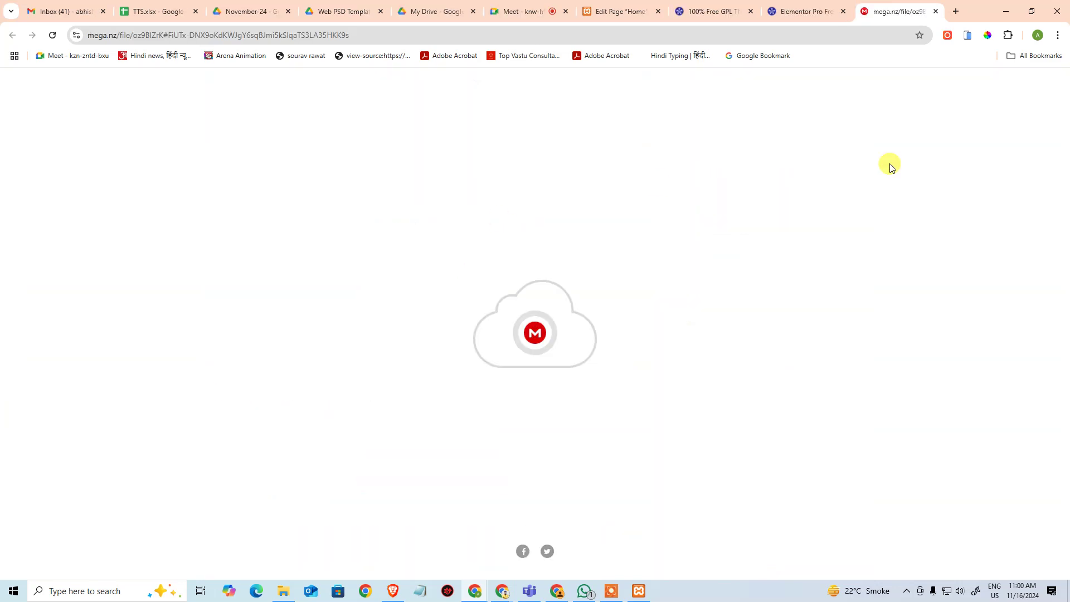
click(967, 35)
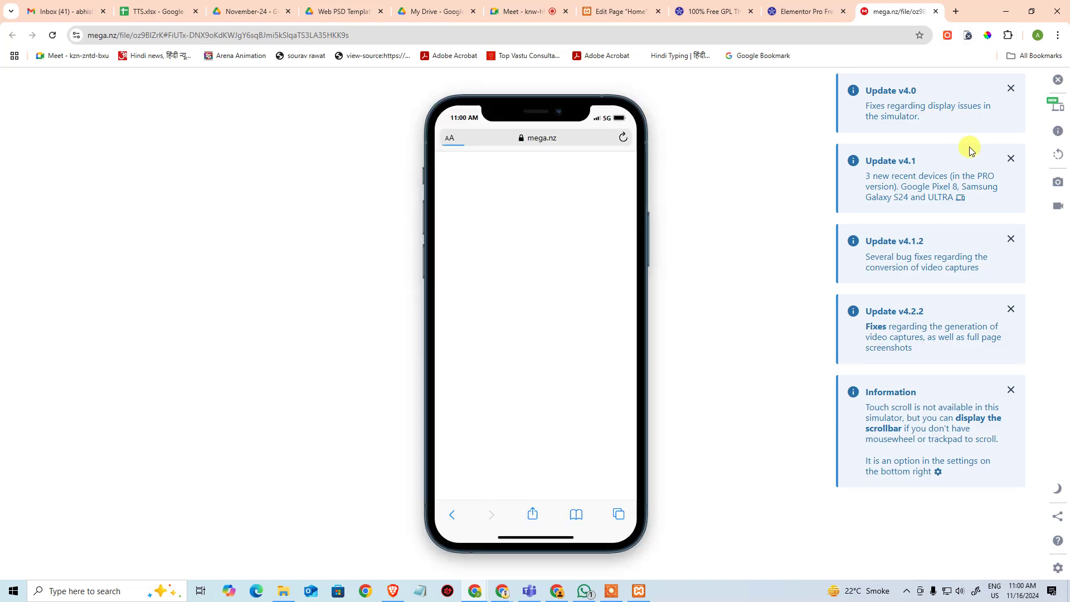
click(1053, 83)
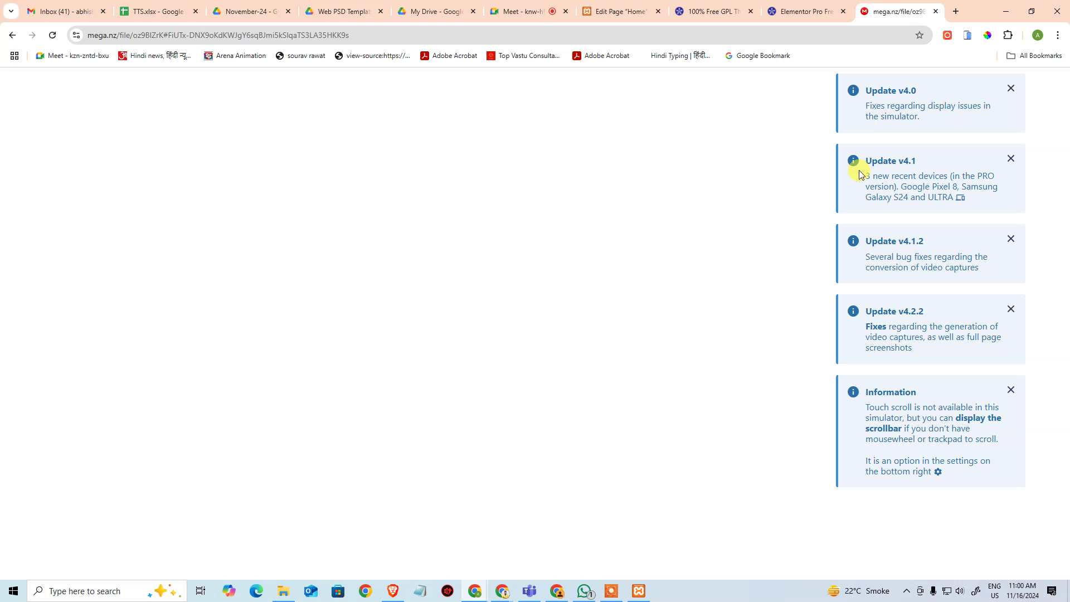
click(500, 35)
key(Return)
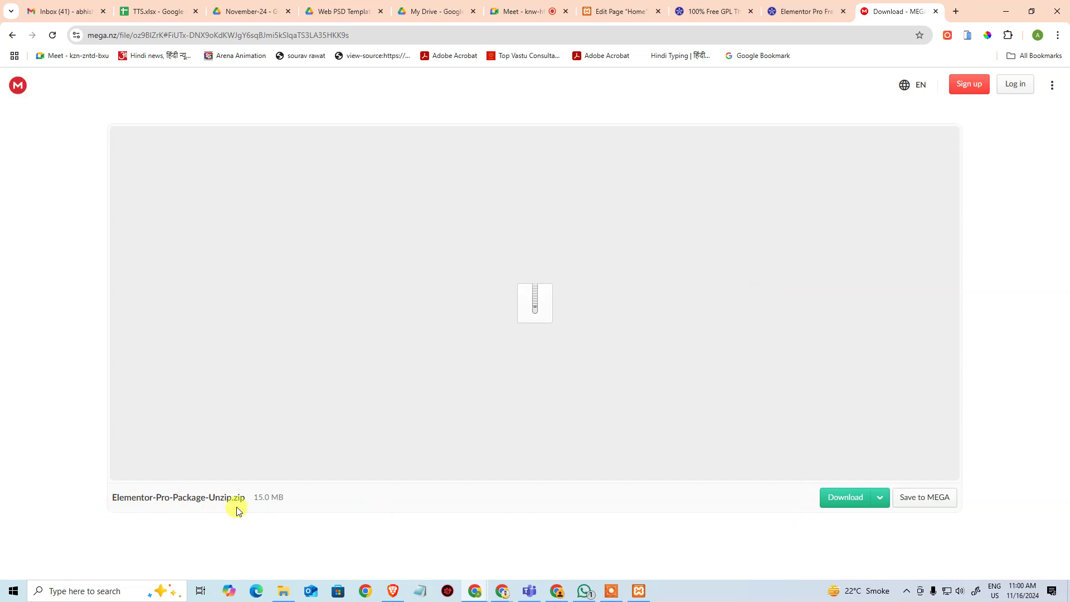
Step: Download Elementor-Pro-Package-Unzip.zip from the Mega page and check it in the recent download history
click(845, 499)
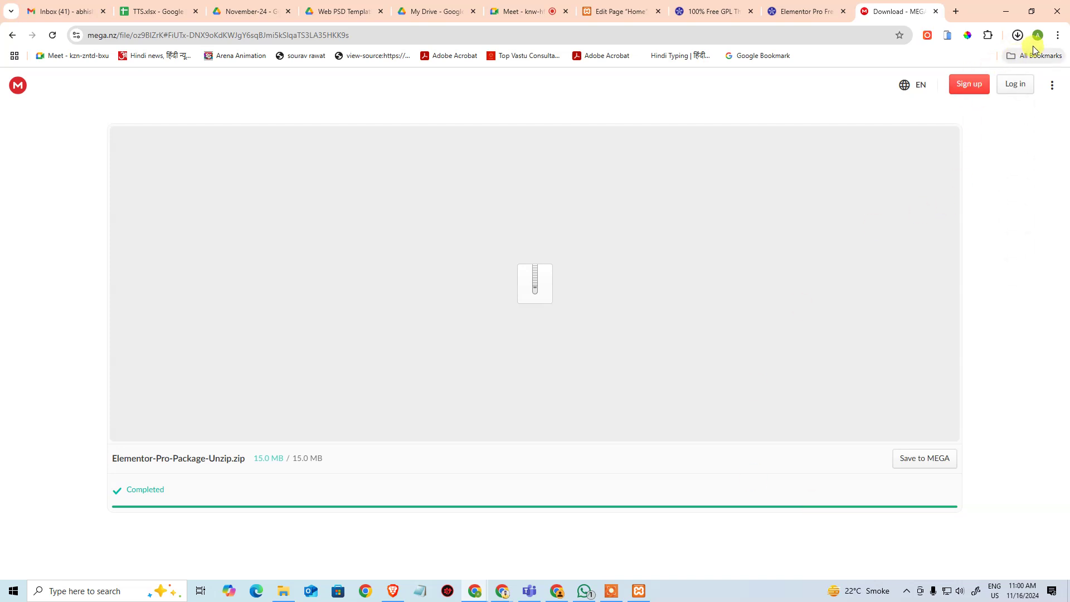
click(1017, 35)
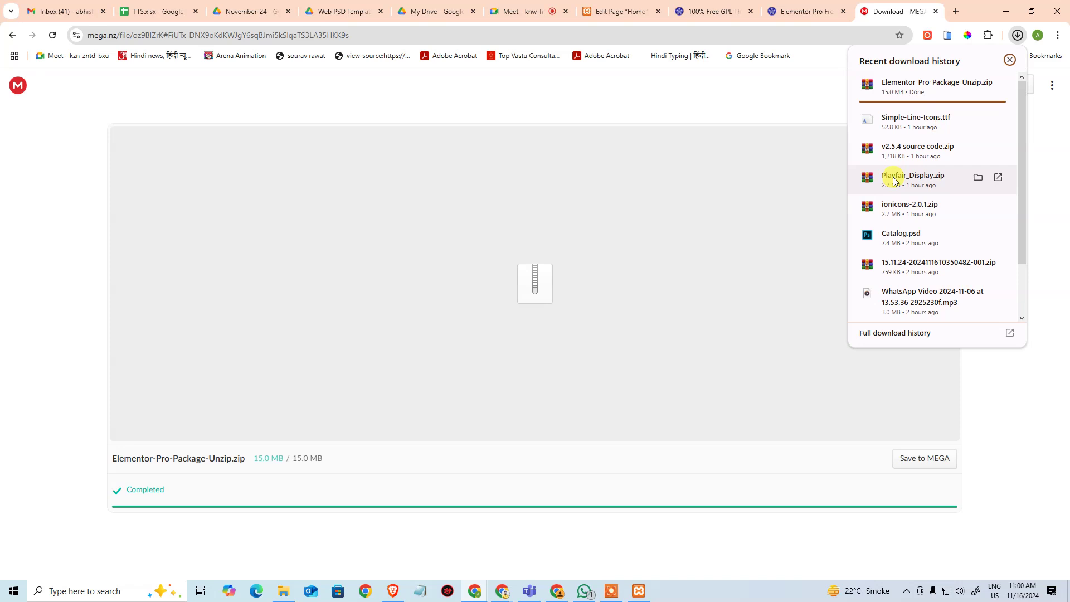
click(754, 103)
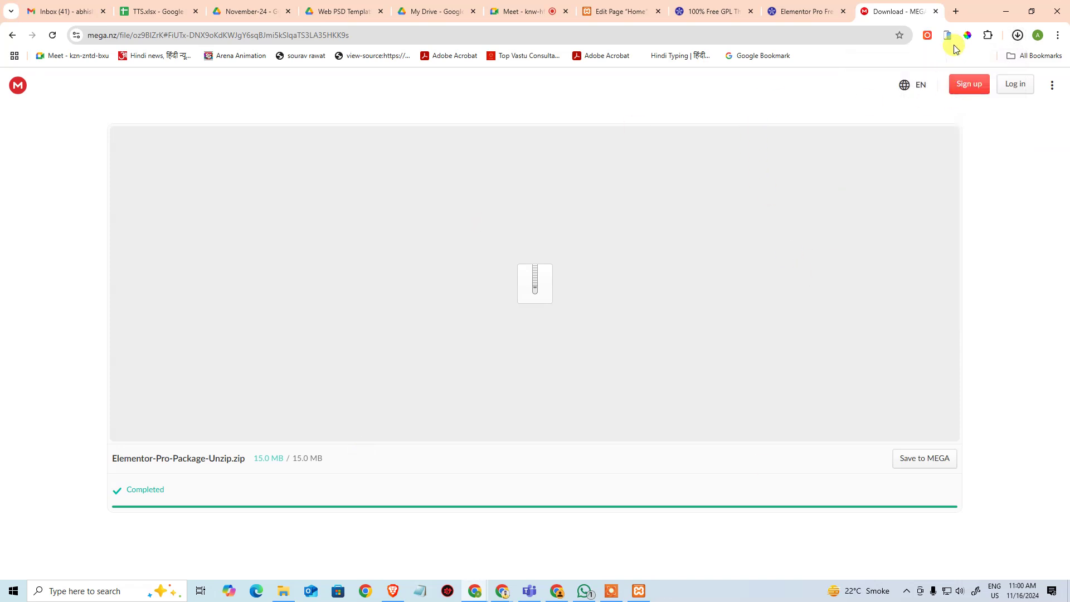
click(1017, 35)
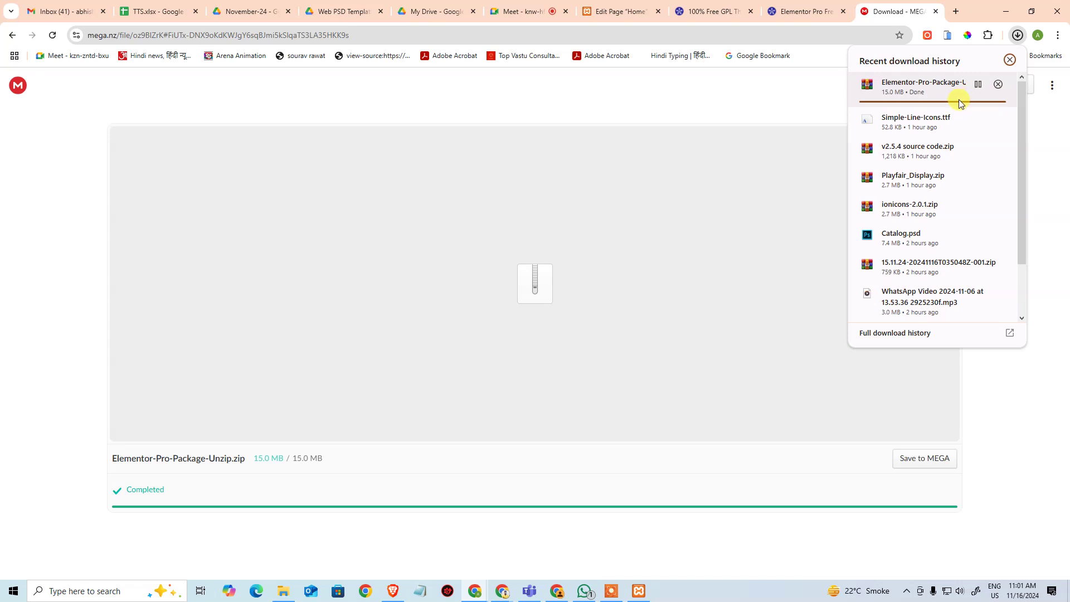
click(763, 103)
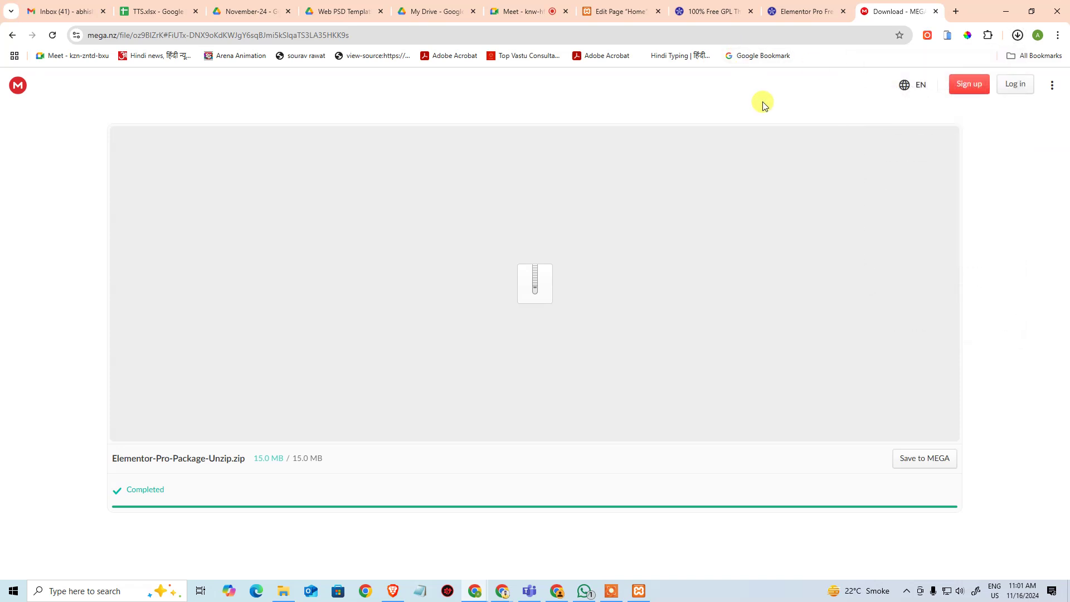
click(1017, 35)
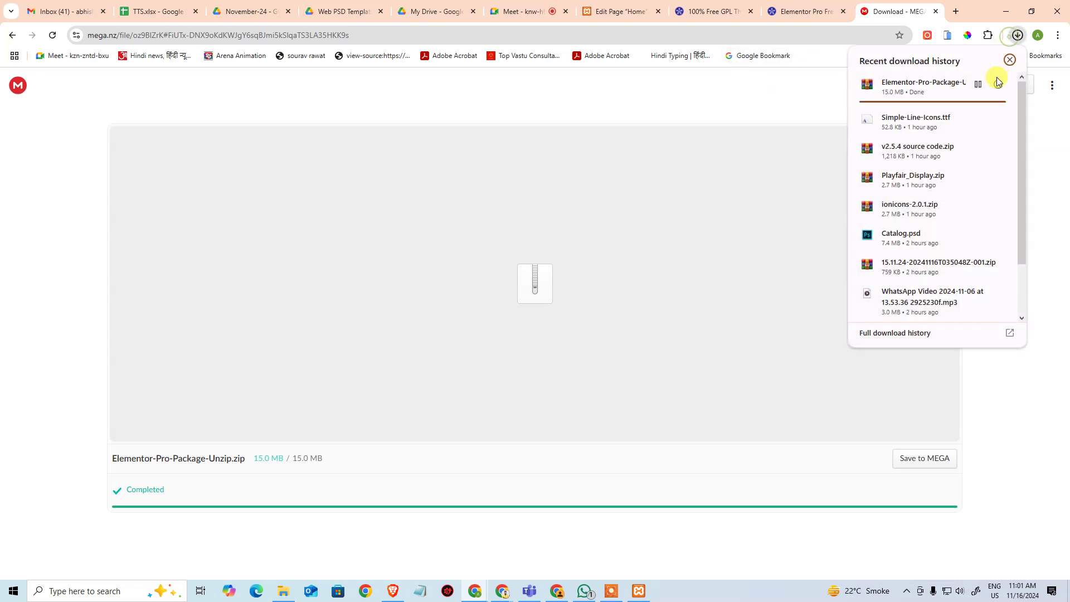
click(666, 111)
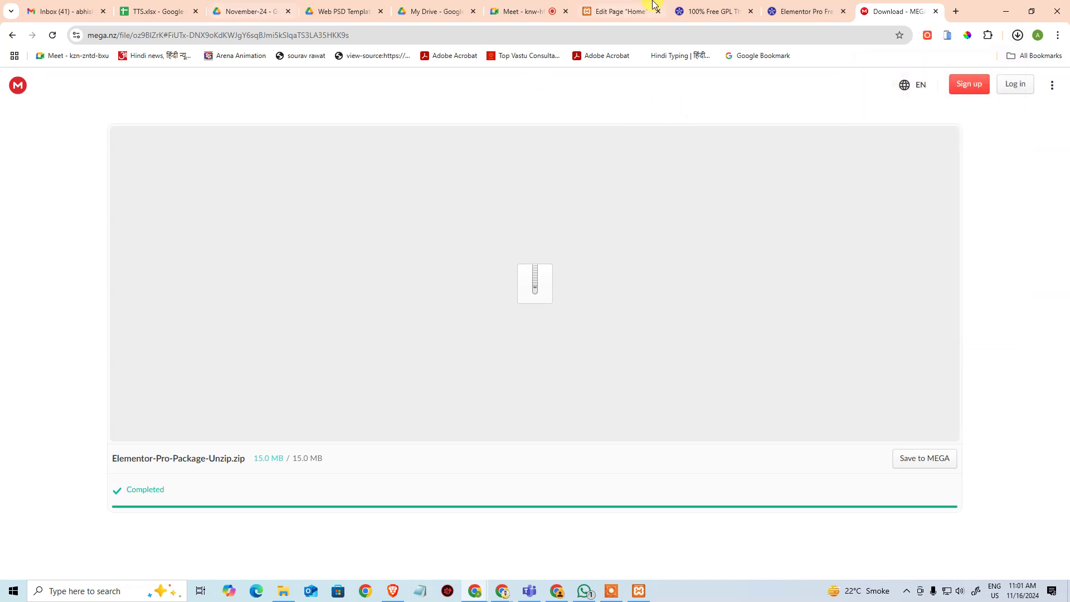
Step: Return to the WordPress tab, load localhost/wordpress, and open the installed plugins list from the admin dashboard
click(616, 10)
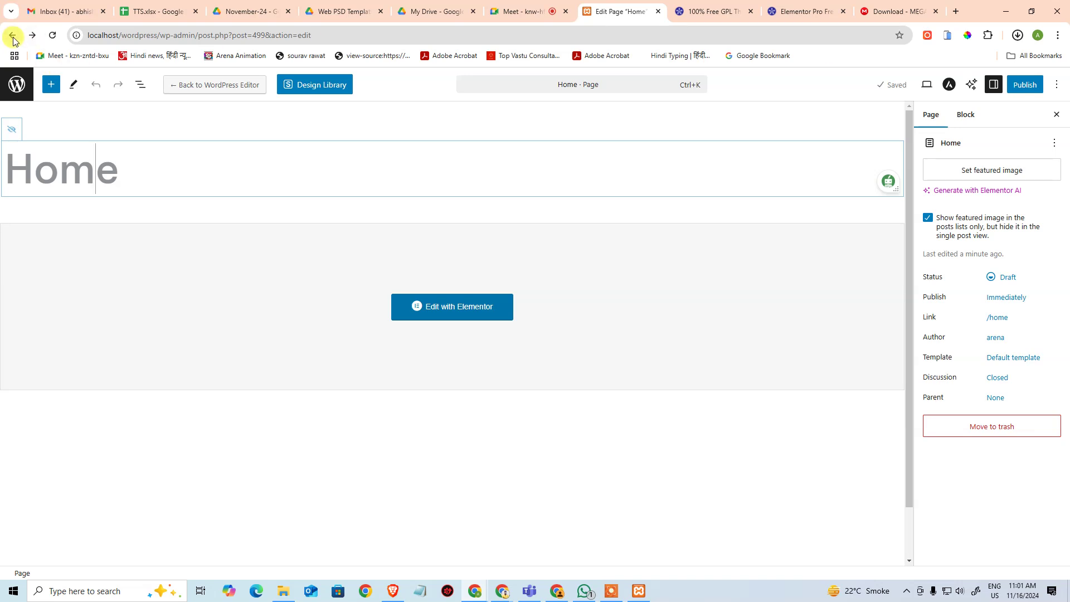
drag(160, 36, 775, 92)
key(BackSpace)
key(Return)
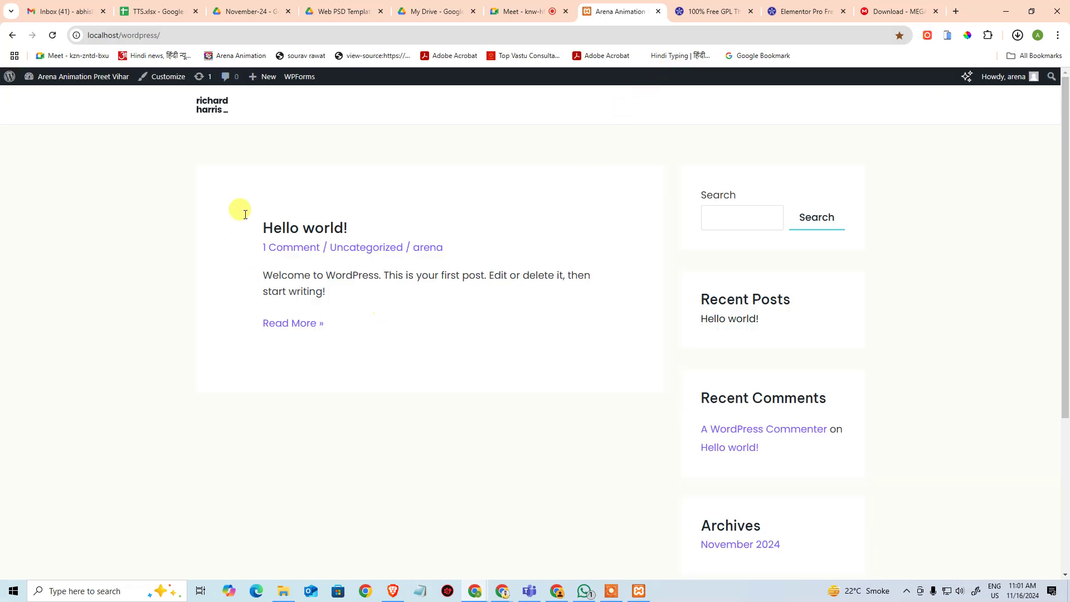
click(40, 96)
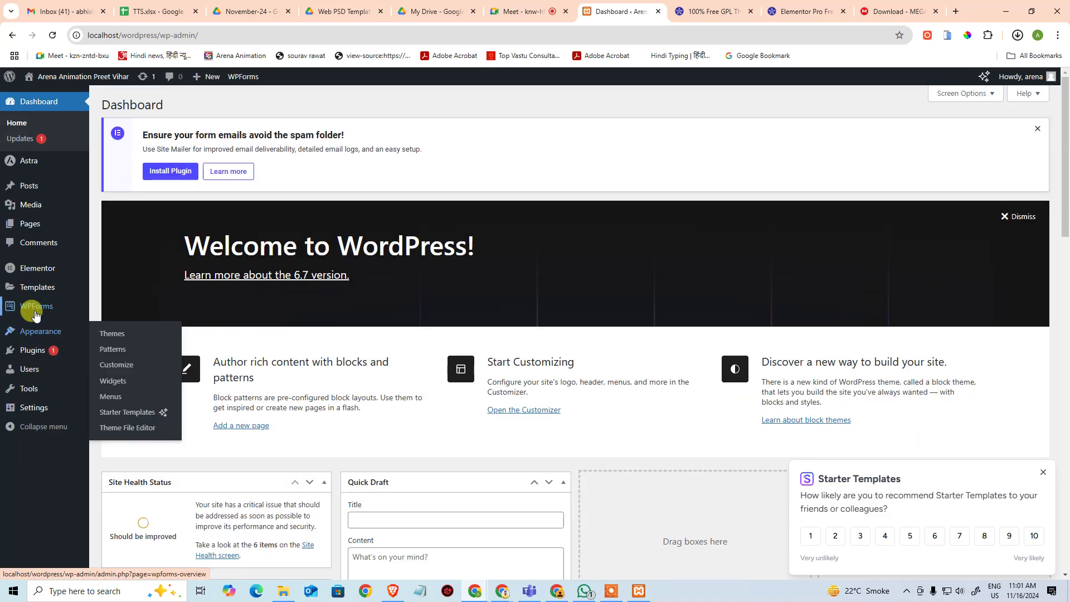
mouse_move(34, 352)
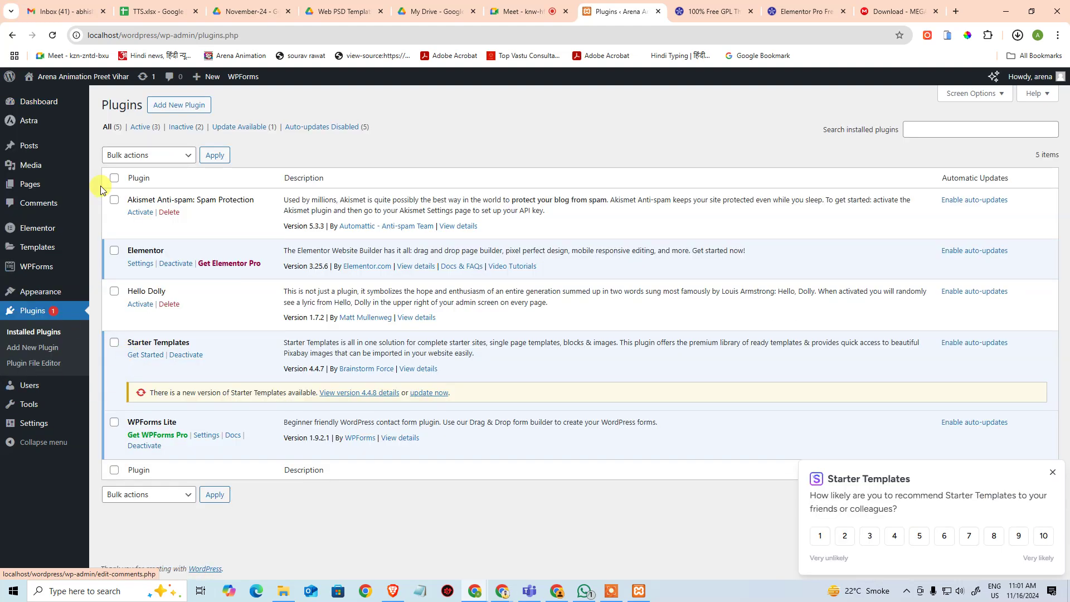
Step: Deactivate the Elementor, Starter Templates and WPForms Lite plugins as a bulk action
click(115, 342)
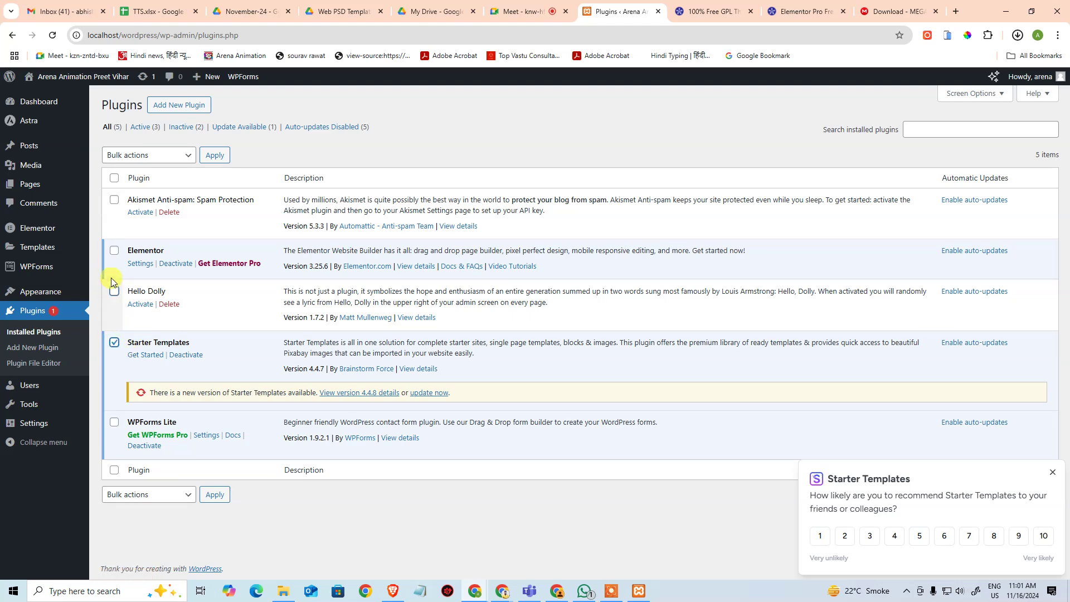
click(114, 250)
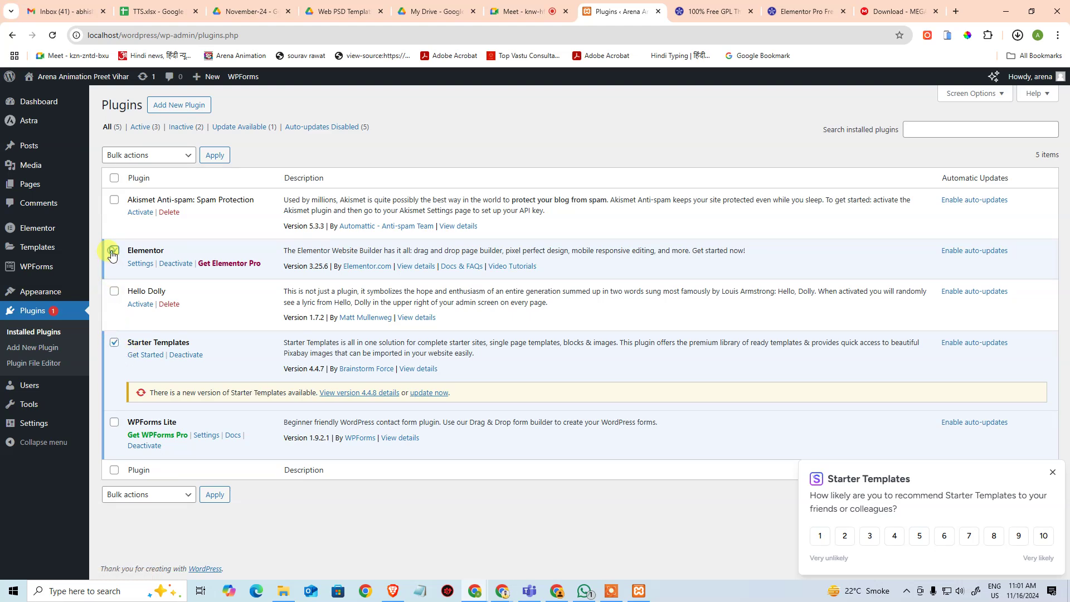
click(114, 424)
click(154, 155)
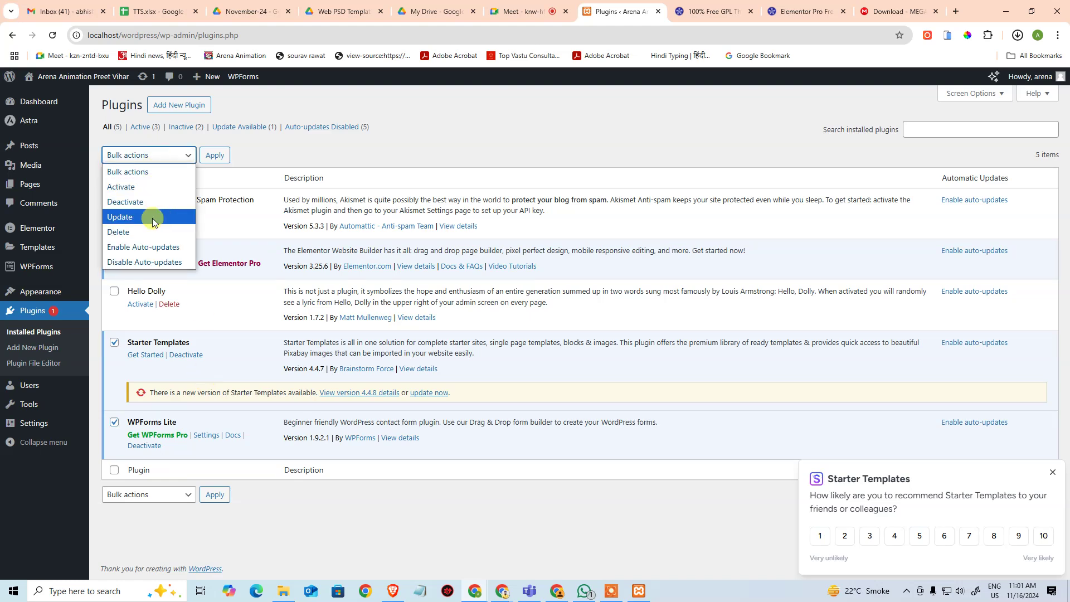
click(152, 231)
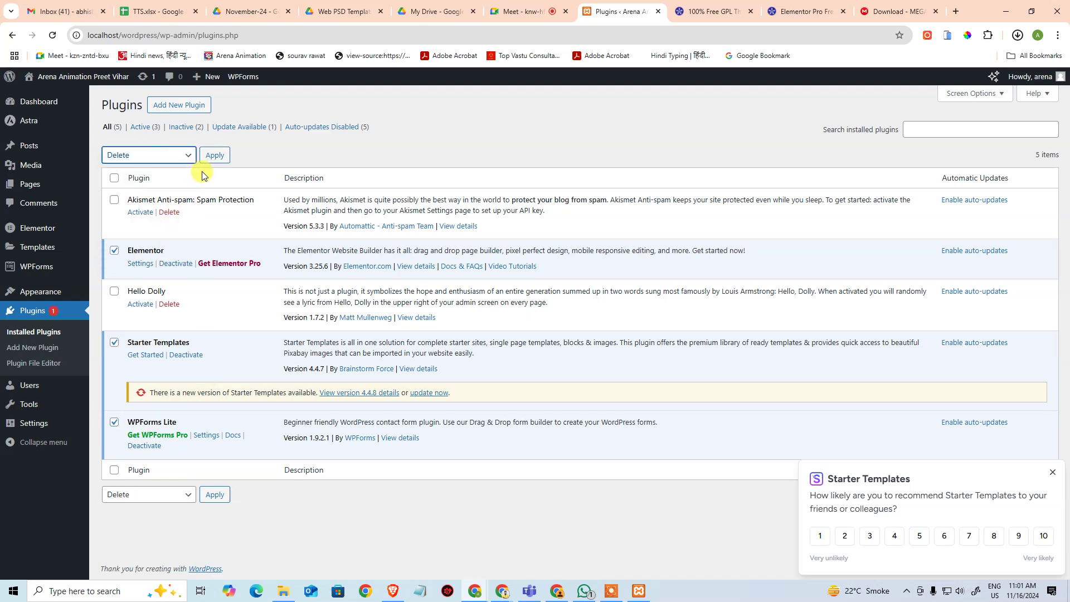
click(167, 159)
click(151, 198)
click(216, 155)
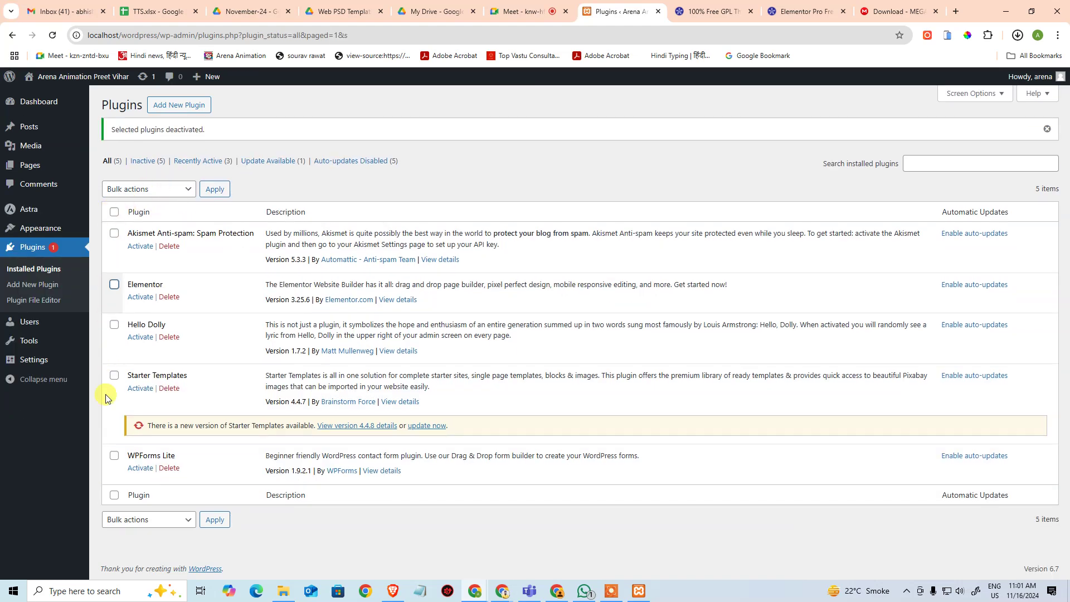
Step: Delete the Elementor, Starter Templates and WPForms Lite plugins as a bulk action and reload the installed plugins list
click(115, 375)
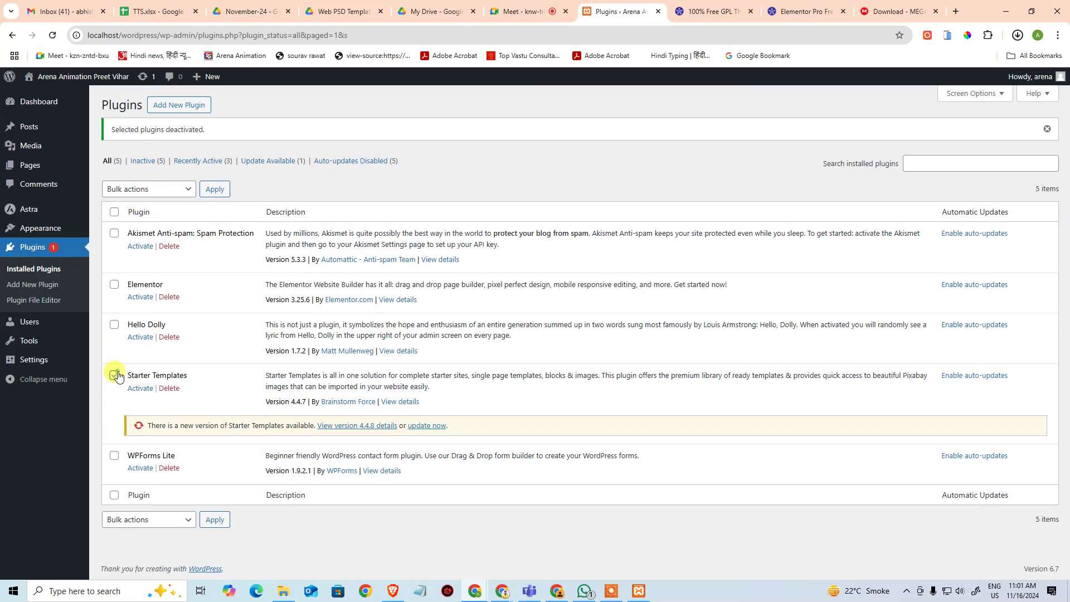
click(114, 284)
click(114, 455)
click(153, 190)
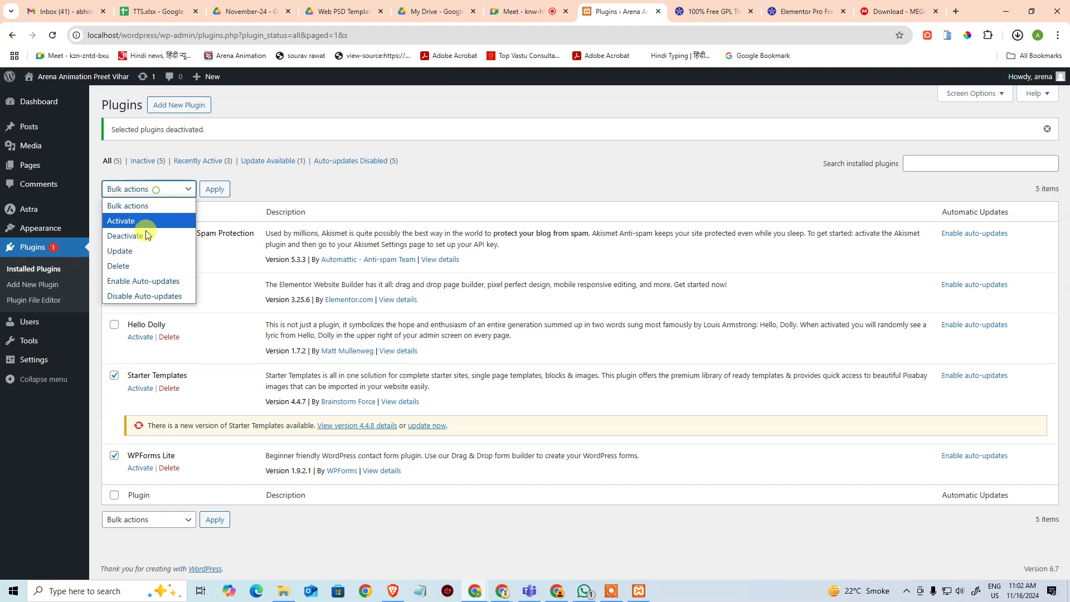
click(140, 266)
click(214, 188)
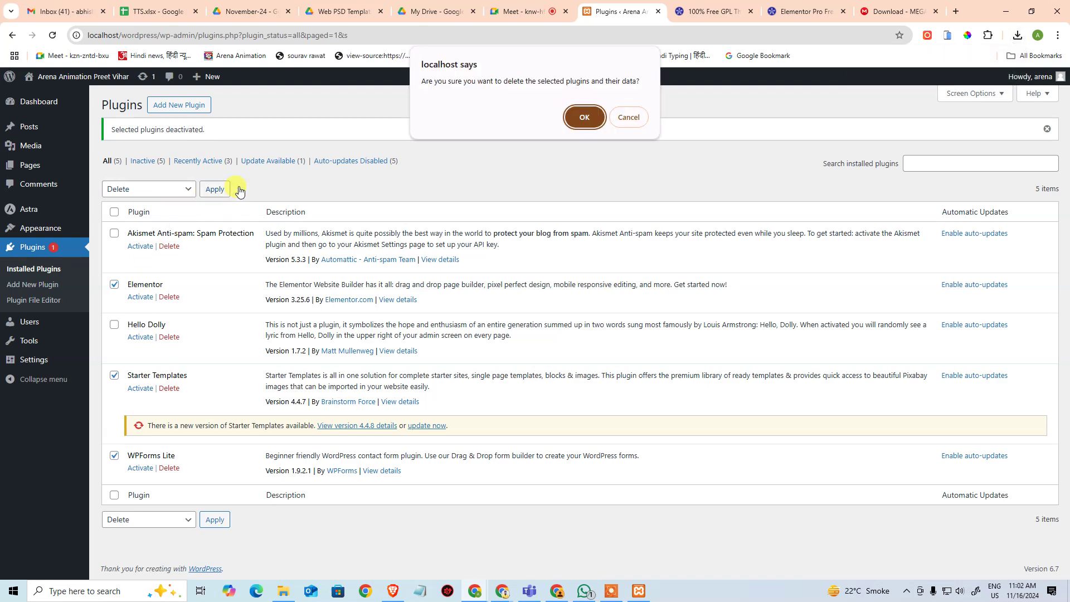
click(584, 117)
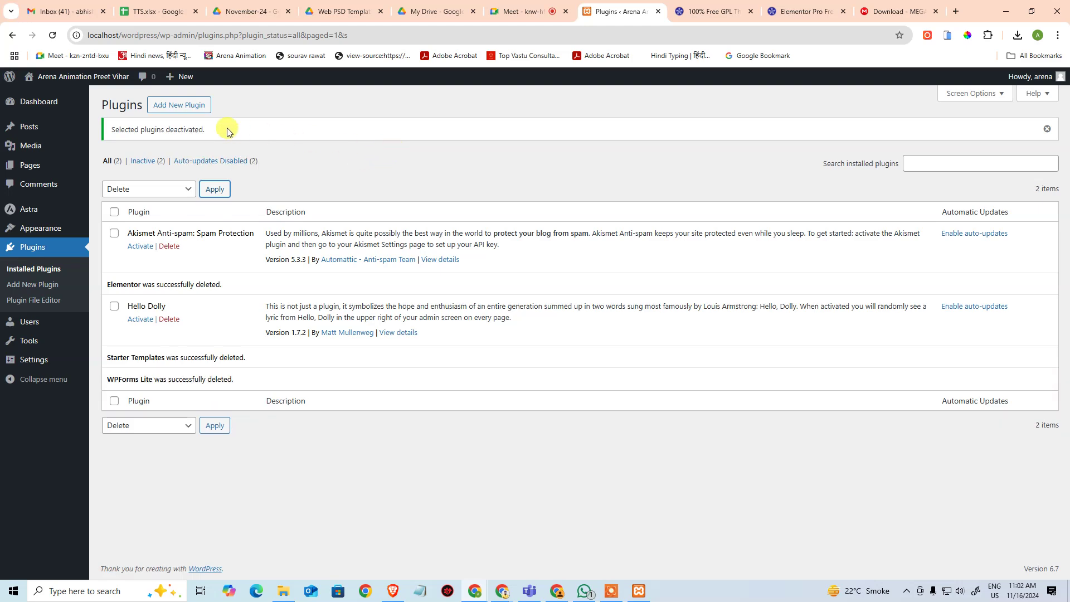
click(28, 269)
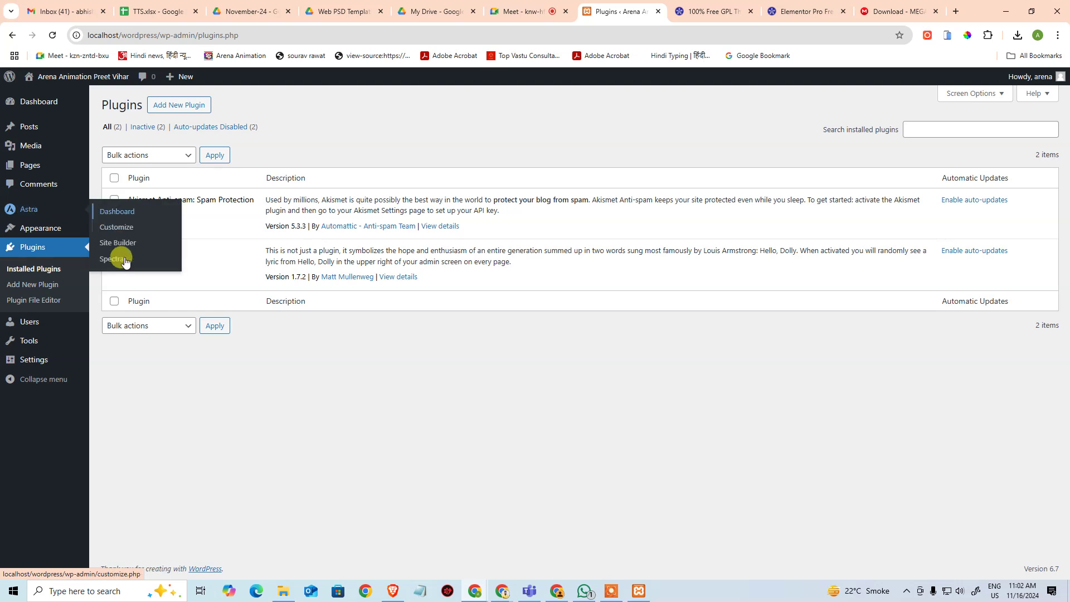
click(258, 368)
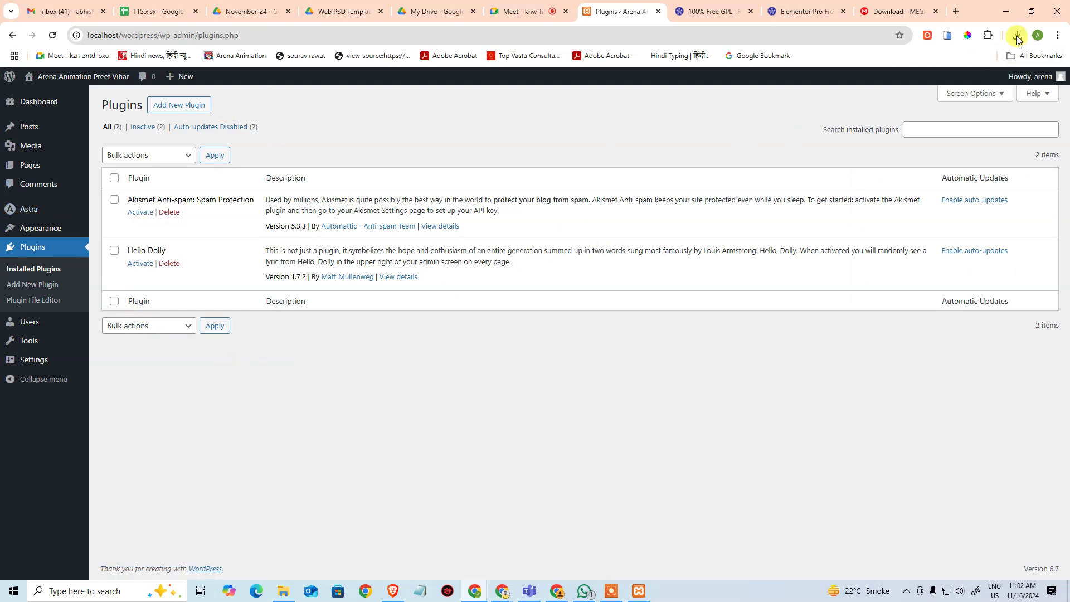
Step: Open the plugin upload form and browse the Downloads folder for Elementor-Pro-Package-Unzip.zip
click(1018, 35)
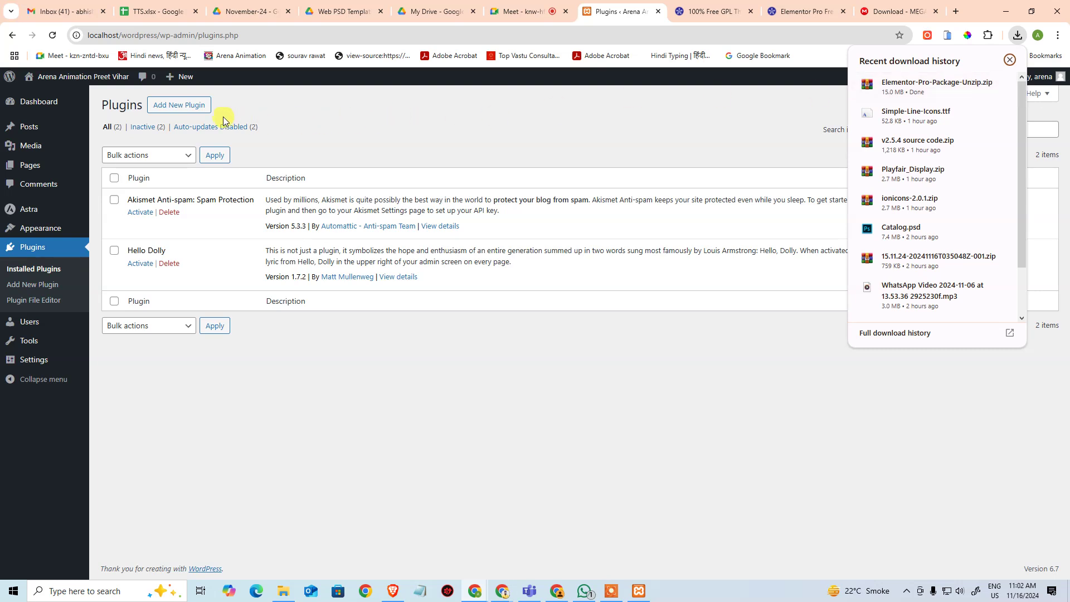
click(196, 104)
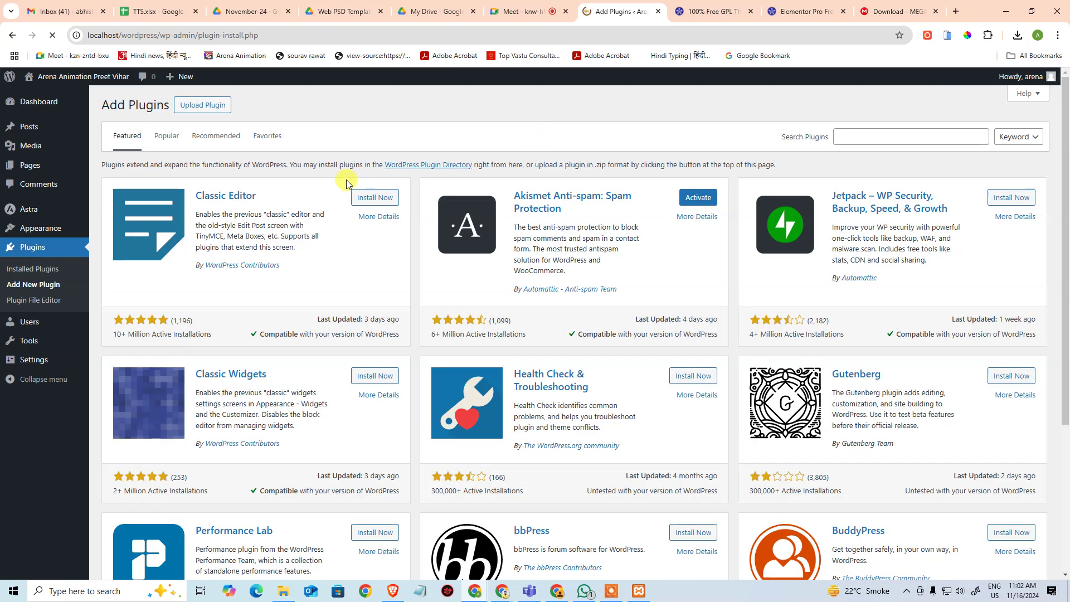
click(204, 106)
click(494, 210)
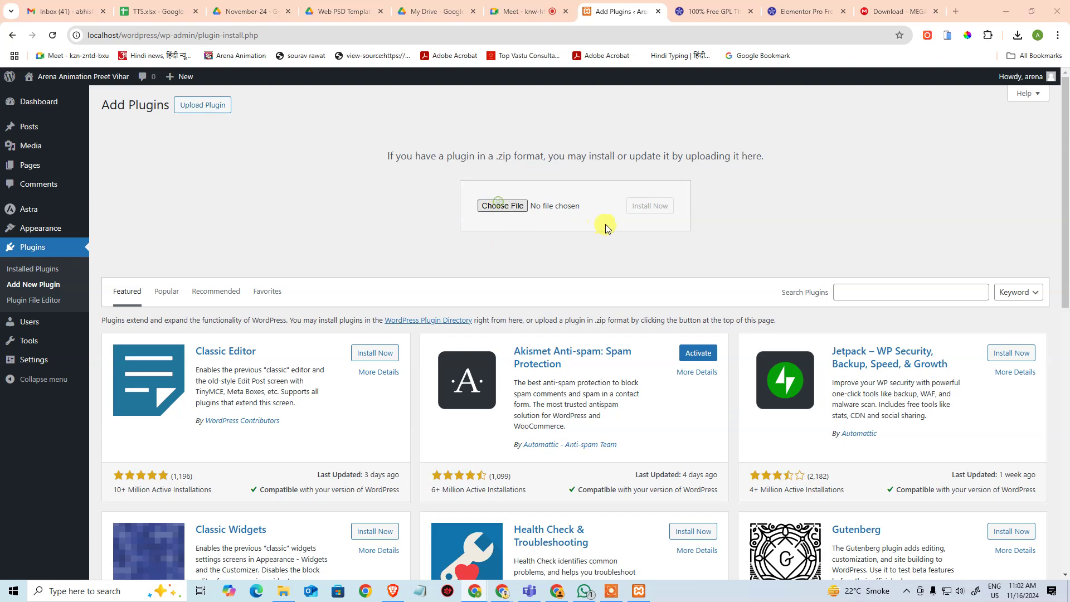
click(111, 137)
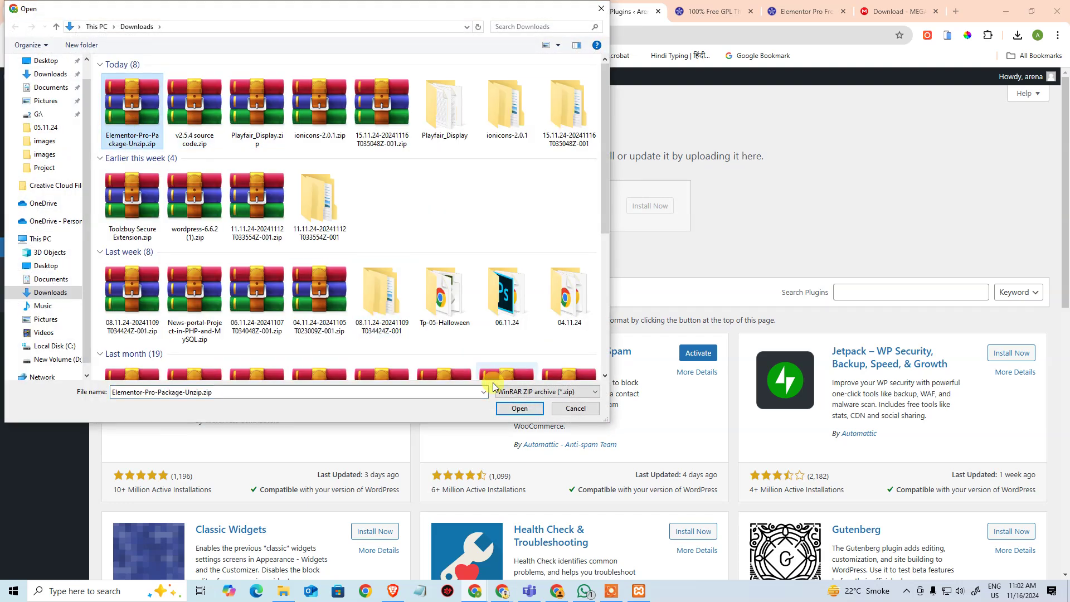
Step: Extract Elementor-Pro-Package-Unzip.zip into its own folder from within the file dialog and open that folder
right_click(145, 110)
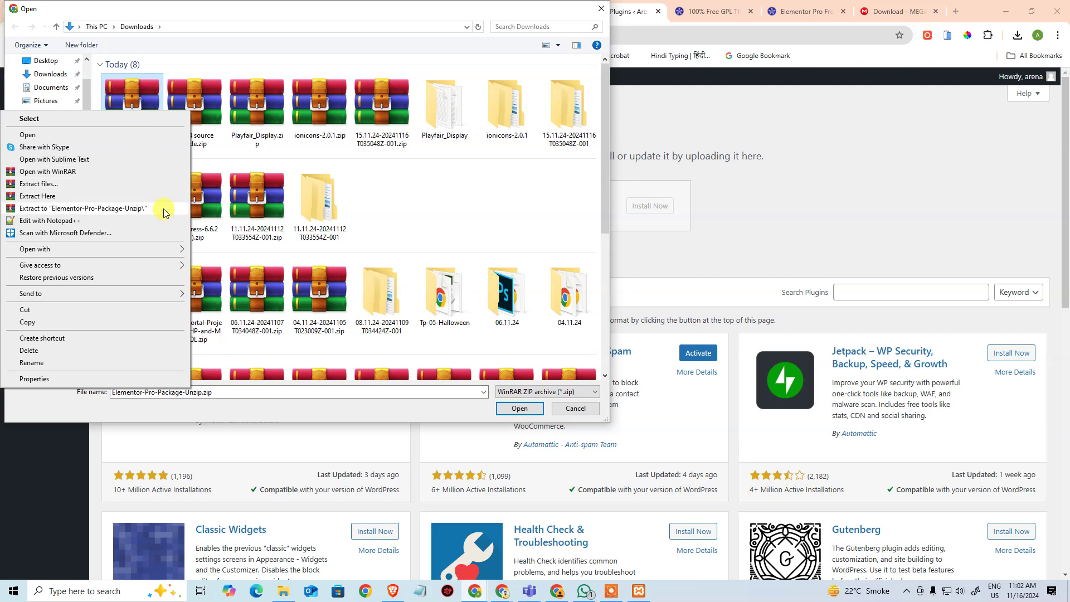
key(Escape)
key(Down)
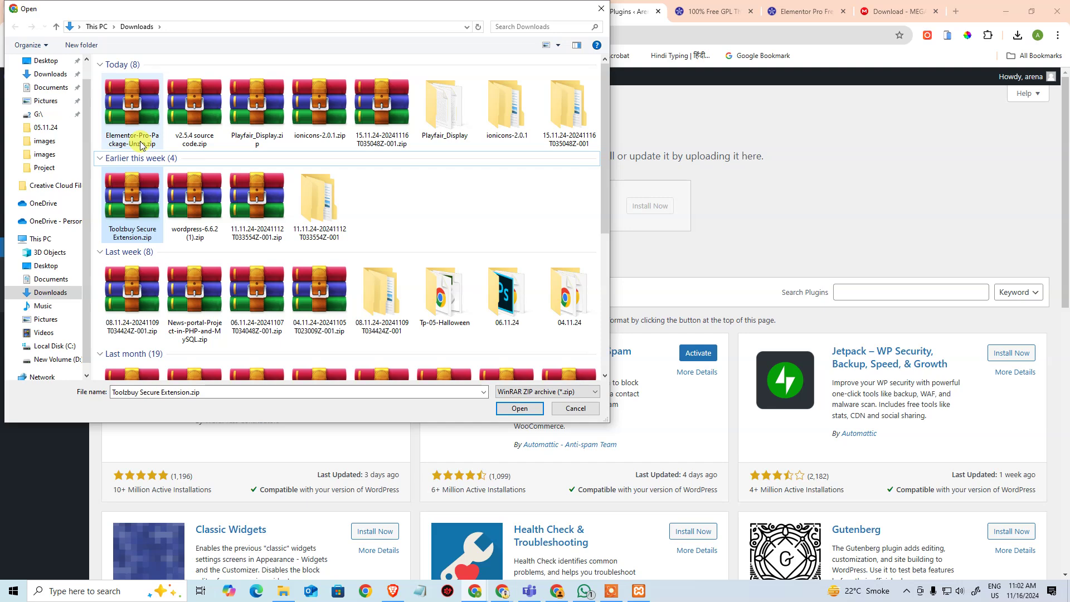
right_click(141, 145)
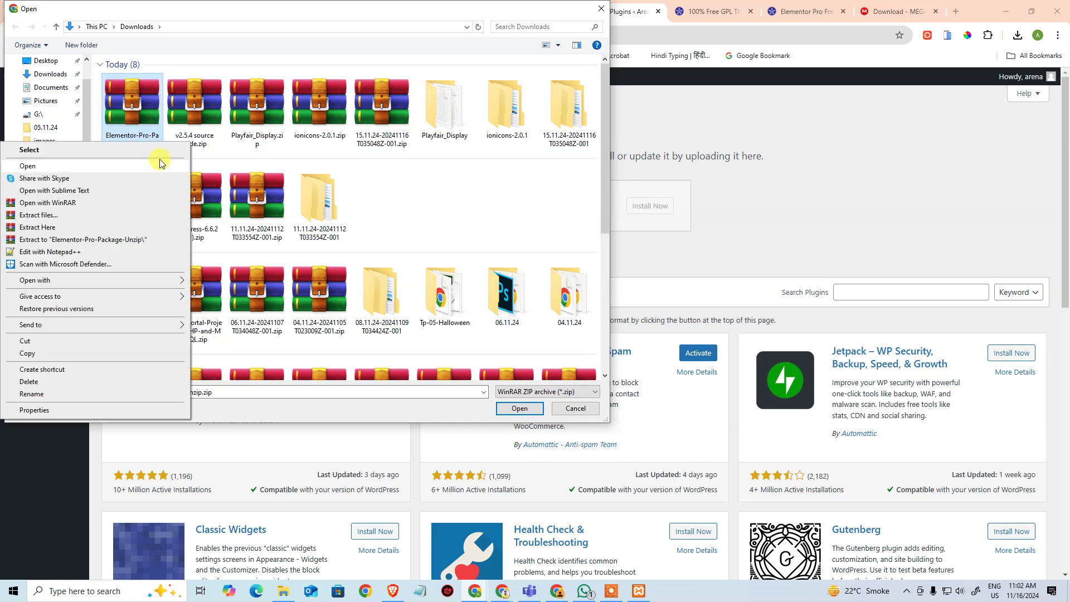
key(Escape)
key(Down)
right_click(142, 146)
click(149, 234)
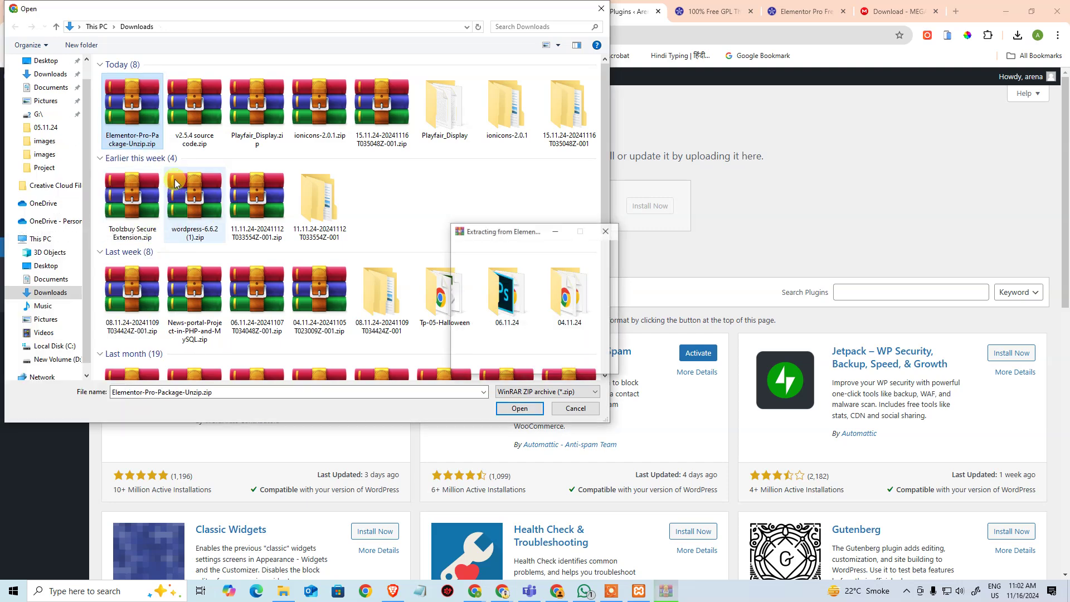
double_click(127, 204)
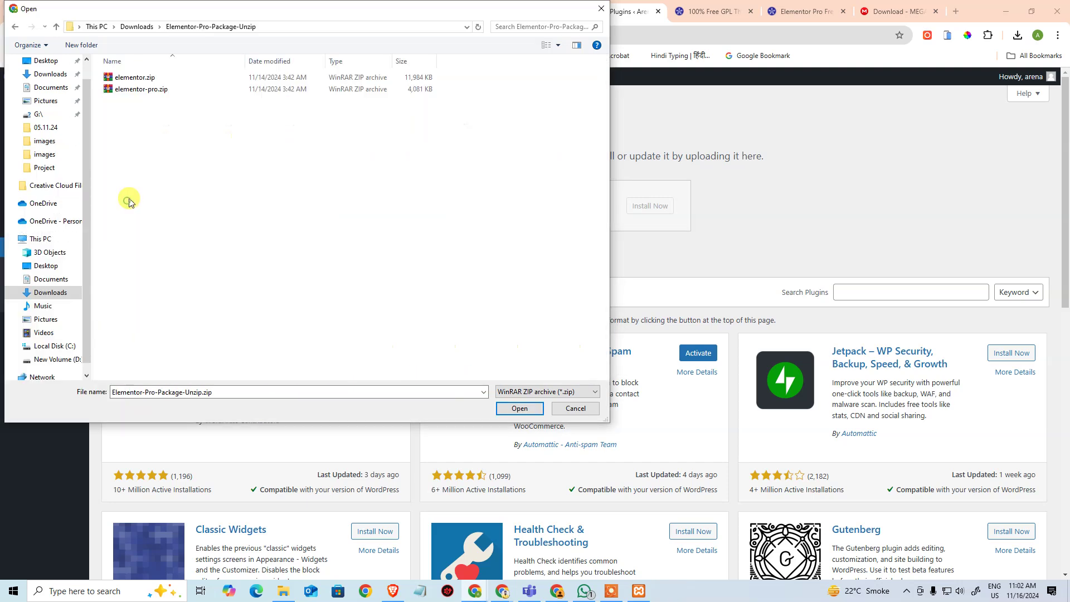
Step: Choose elementor.zip from the extracted folder and install it as a plugin
click(160, 77)
click(519, 407)
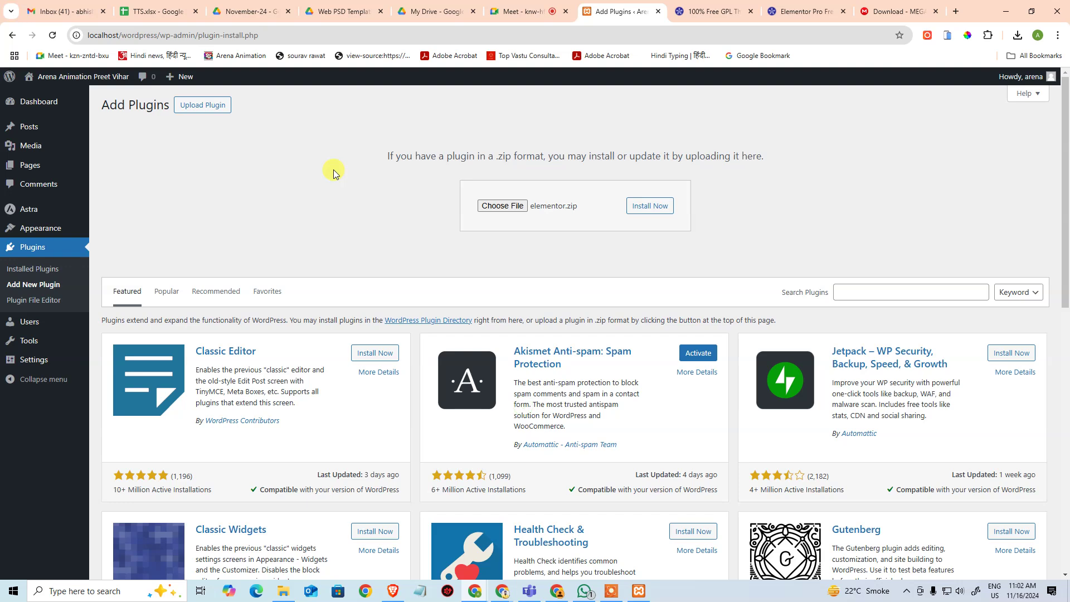
click(664, 206)
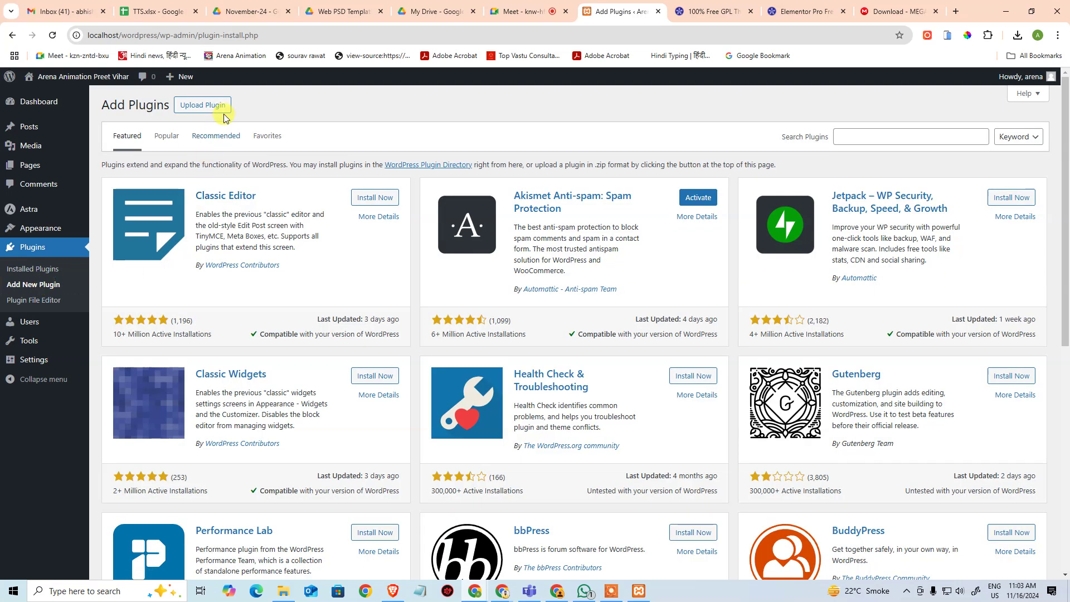
Step: Upload elementor-pro.zip from the extracted folder and install it as a plugin
click(219, 106)
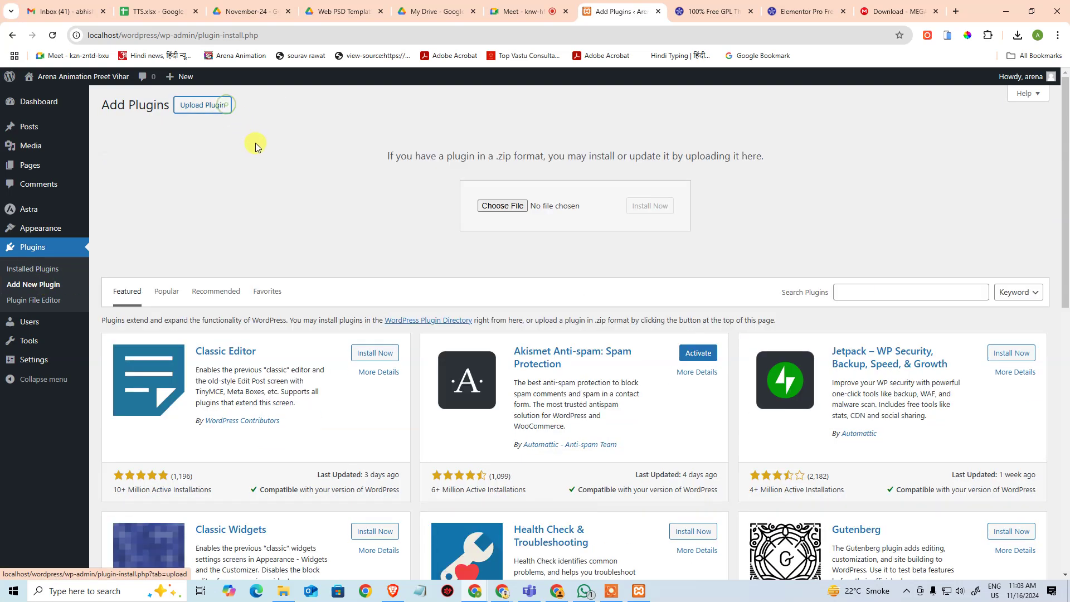
click(502, 206)
double_click(169, 91)
click(650, 206)
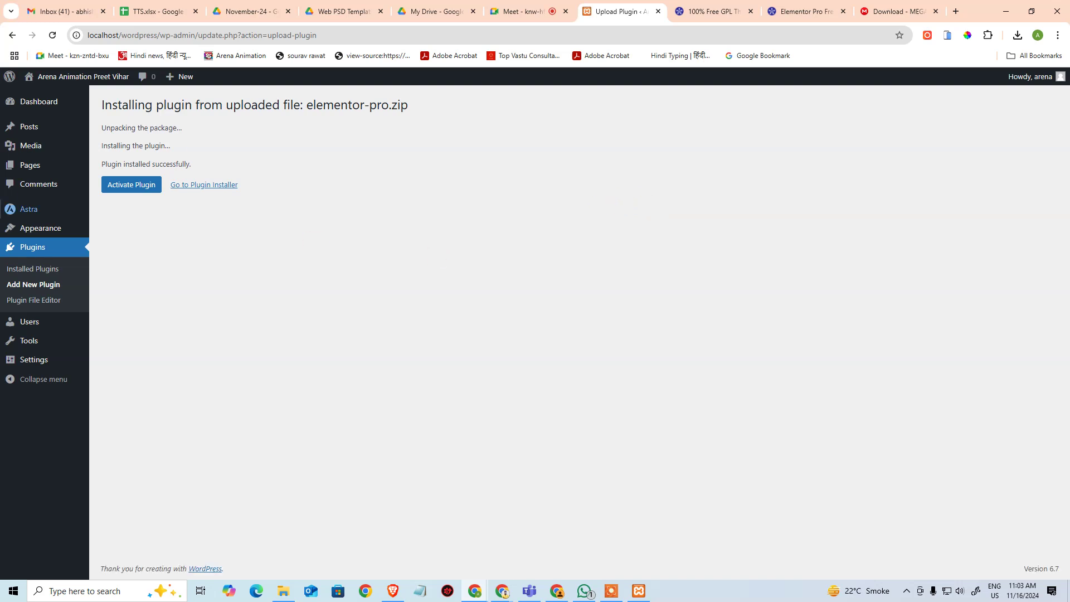
Step: Activate the Elementor and Elementor Pro plugins together as a bulk action in the installed plugins list
click(21, 268)
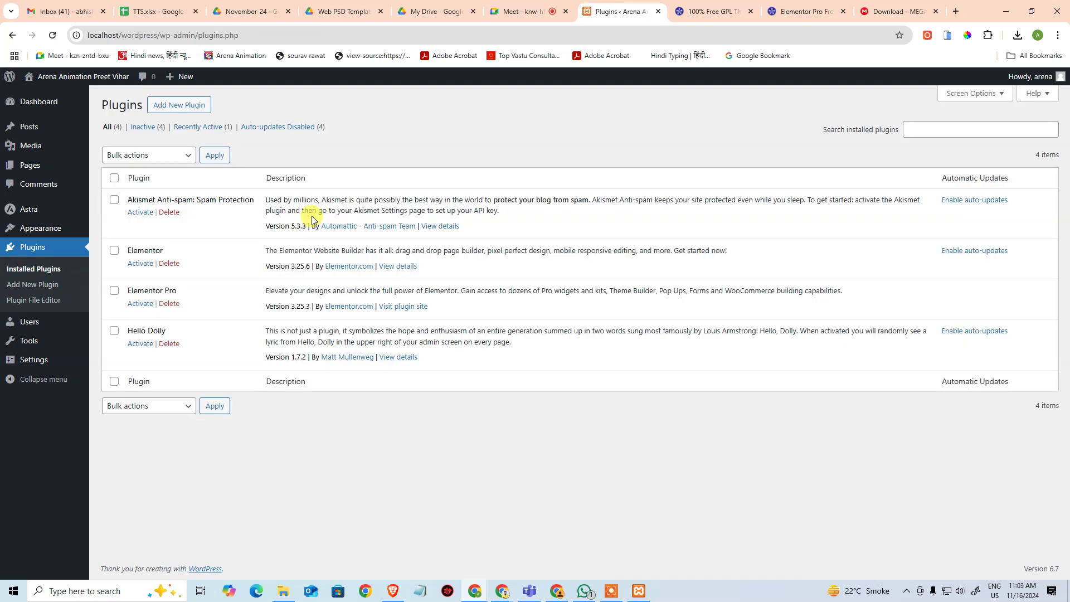
click(114, 251)
click(114, 290)
click(146, 160)
click(136, 187)
click(209, 158)
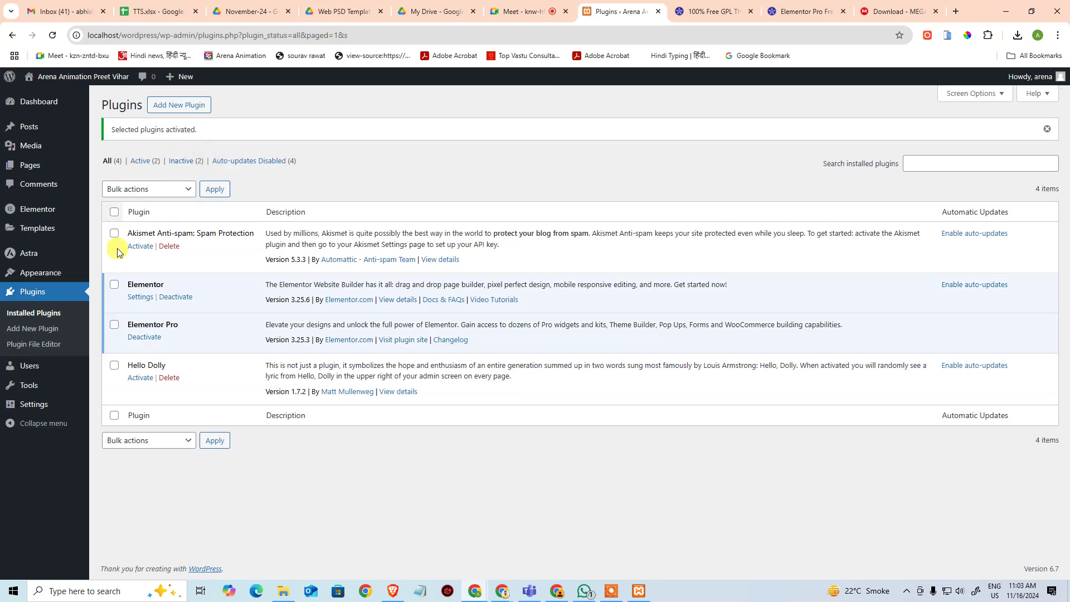
Step: Check the license status in Elementor's License Settings and look over the Elementor home page
mouse_move(40, 210)
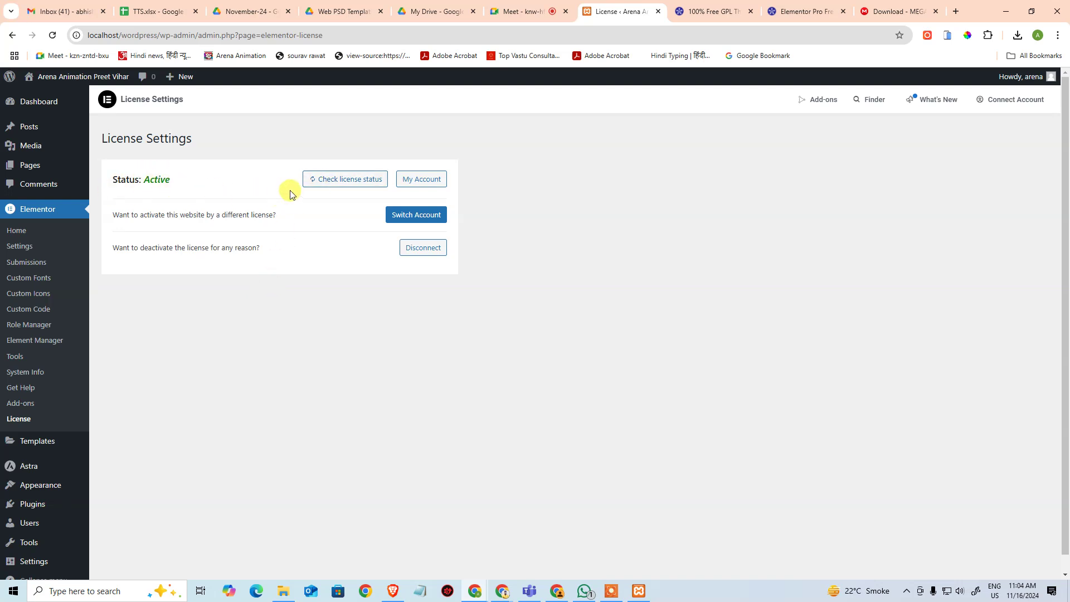
click(318, 182)
click(25, 230)
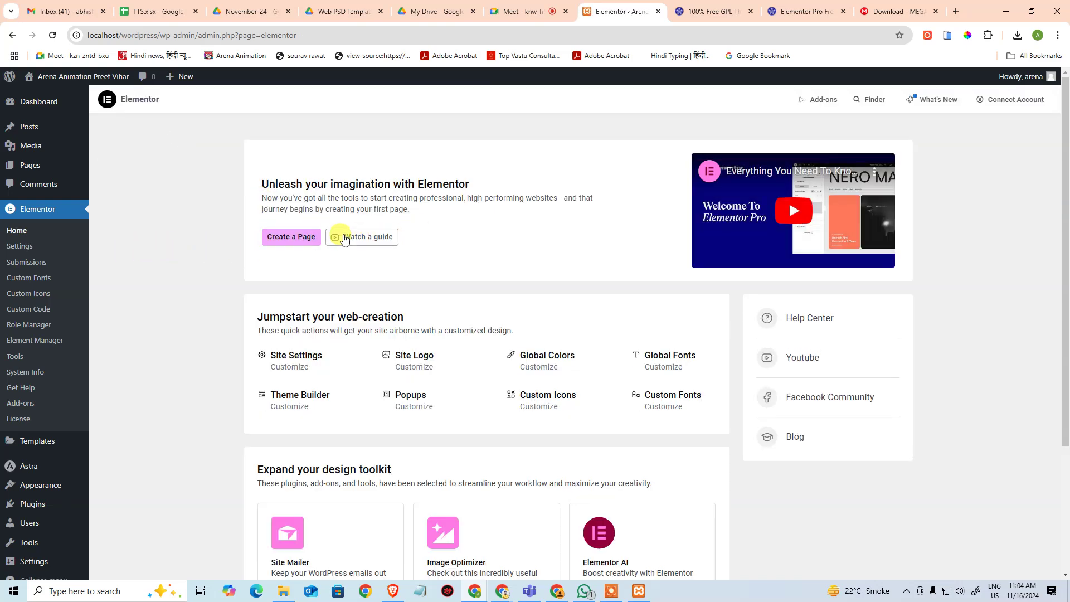
scroll(361, 237, down, 3)
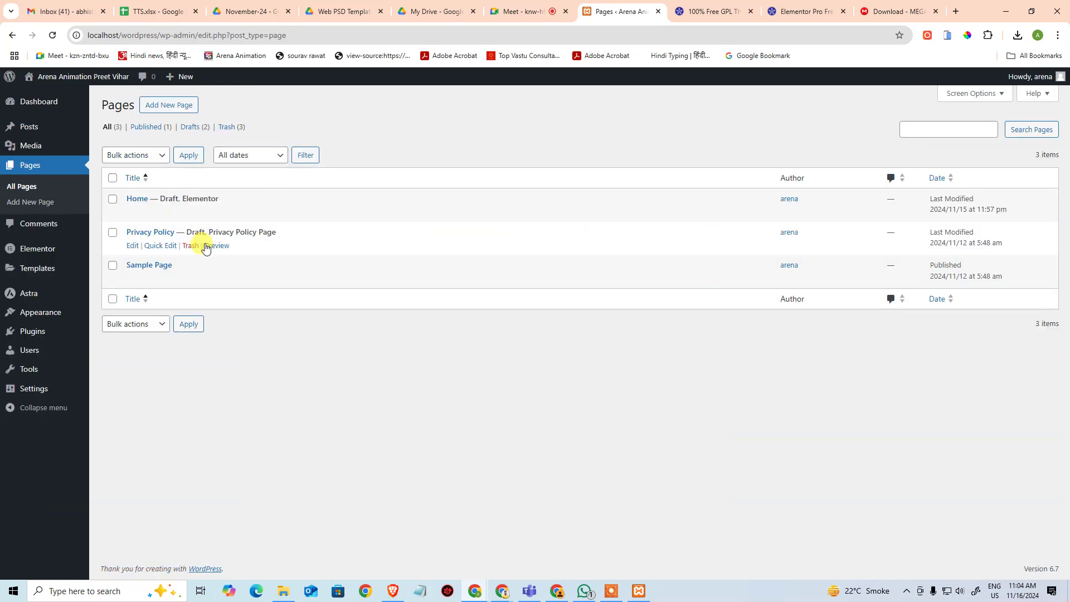
Step: Open the Home draft in the Elementor editor to examine its Pro widgets and the Theme Builder's site parts
click(281, 213)
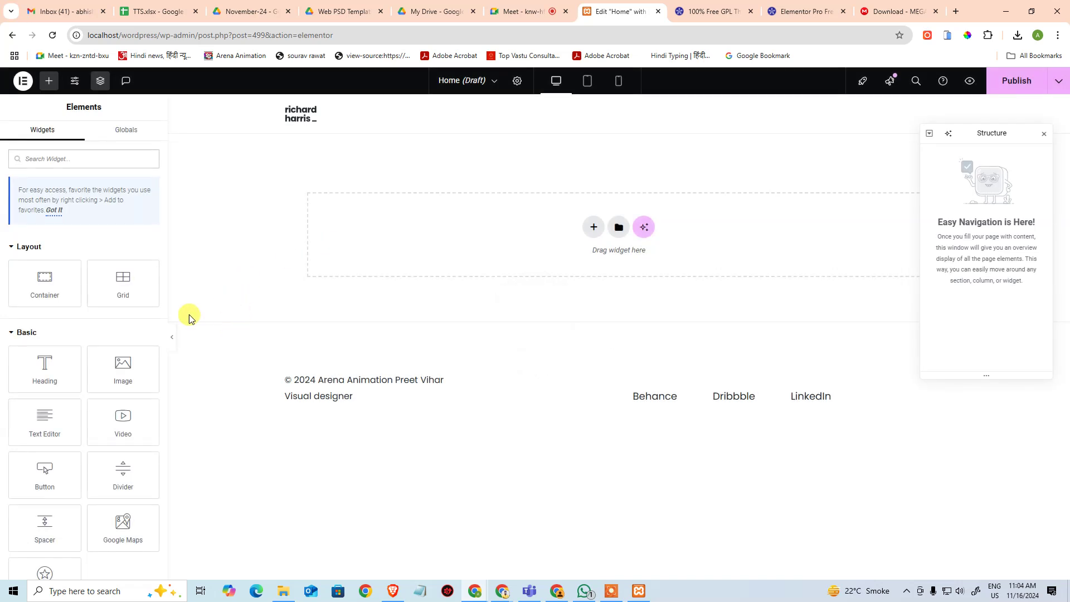
scroll(39, 342, down, 15)
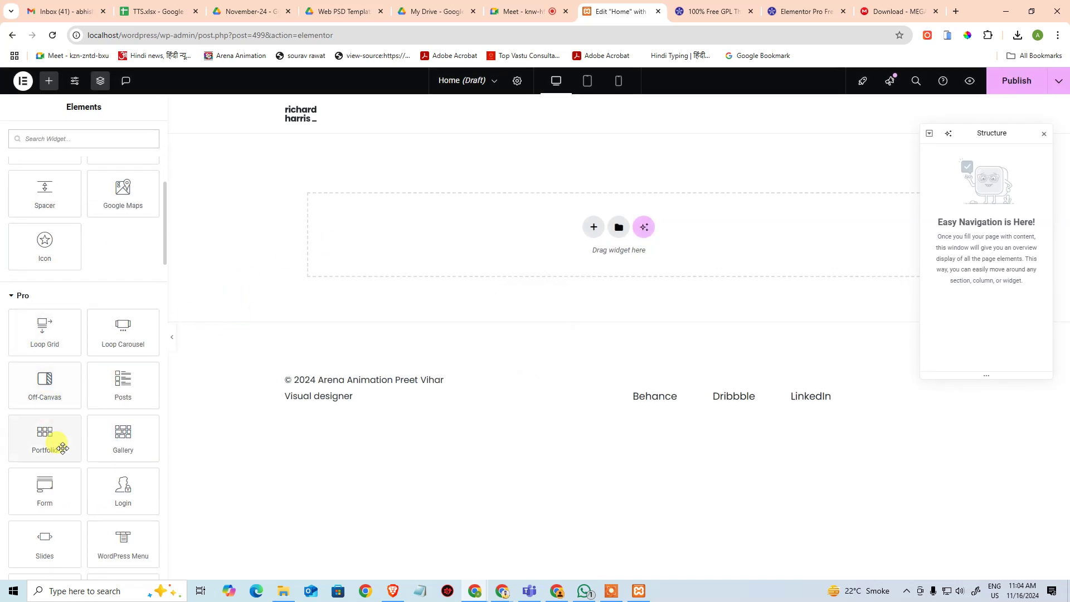
scroll(97, 469, down, 6)
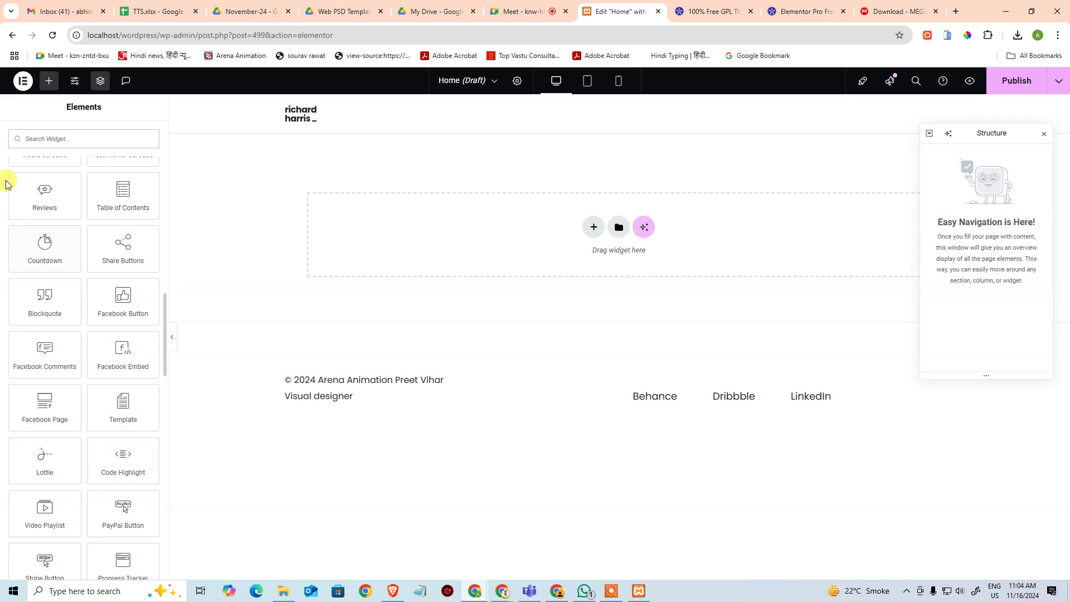
click(22, 82)
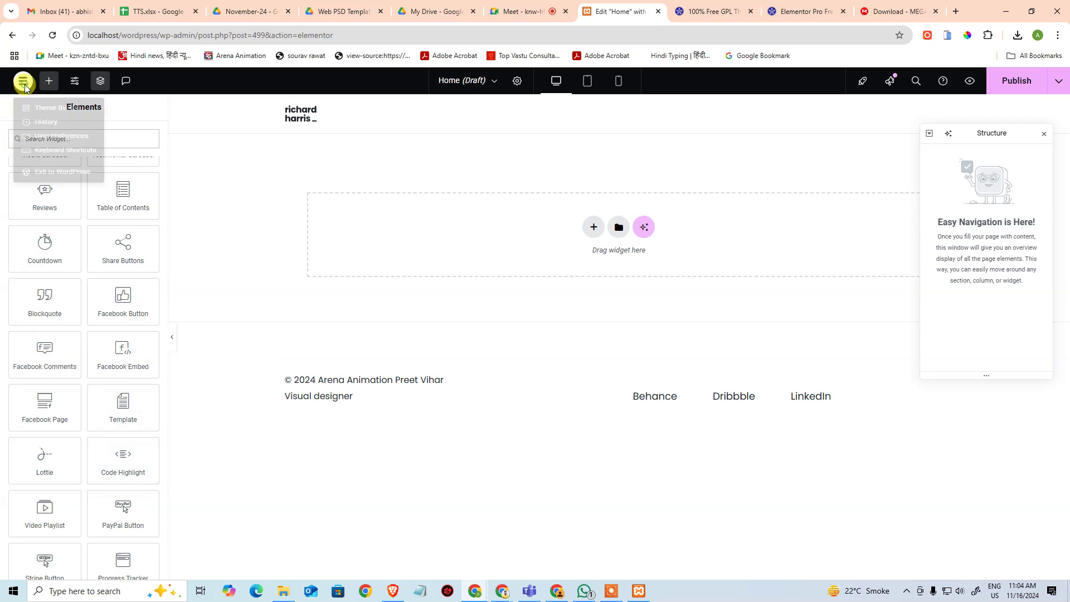
click(48, 113)
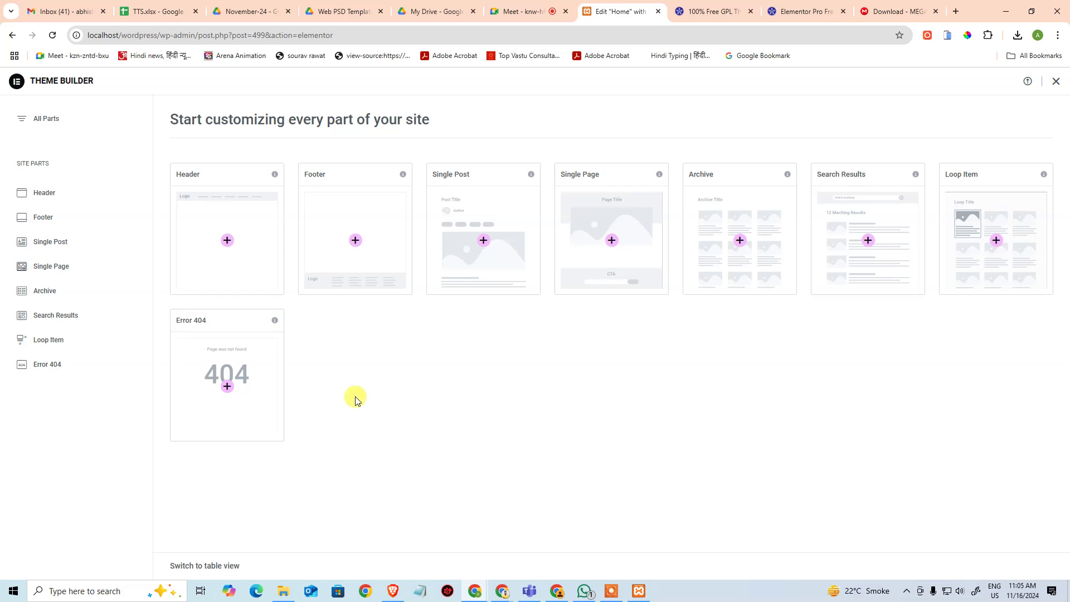
Step: Search Google for "elementor" in a new tab and open the official Elementor website to look at its Pricing options
click(956, 11)
text(e)
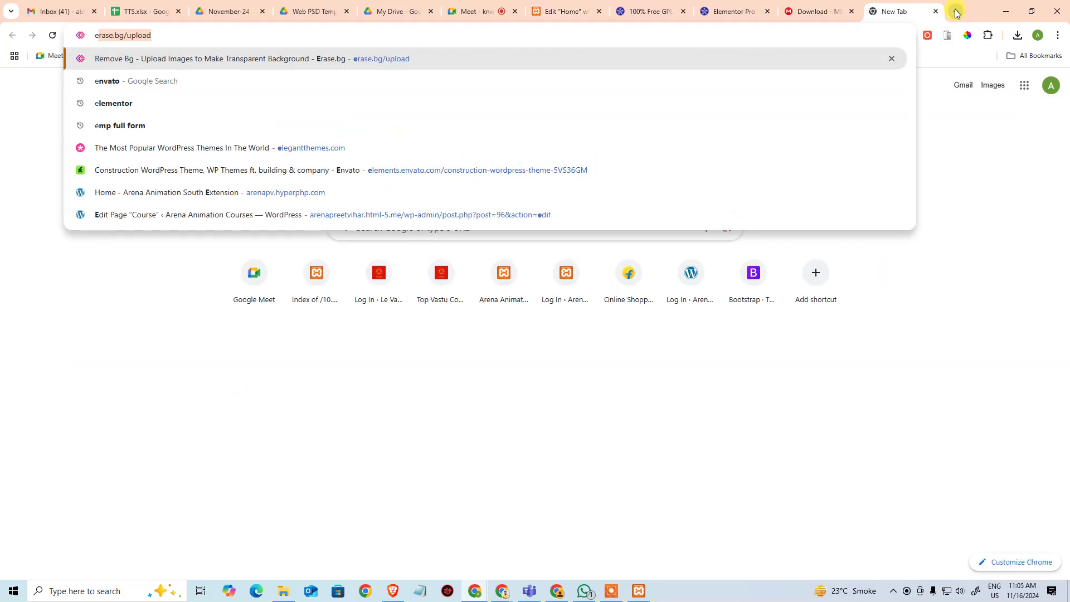
text(le)
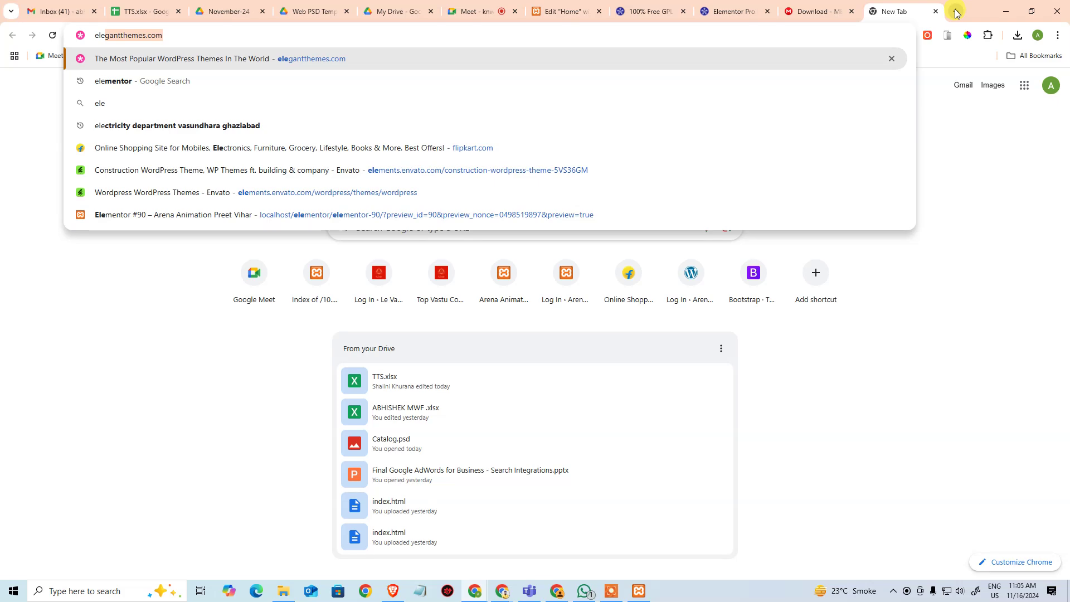
key(Down)
key(Return)
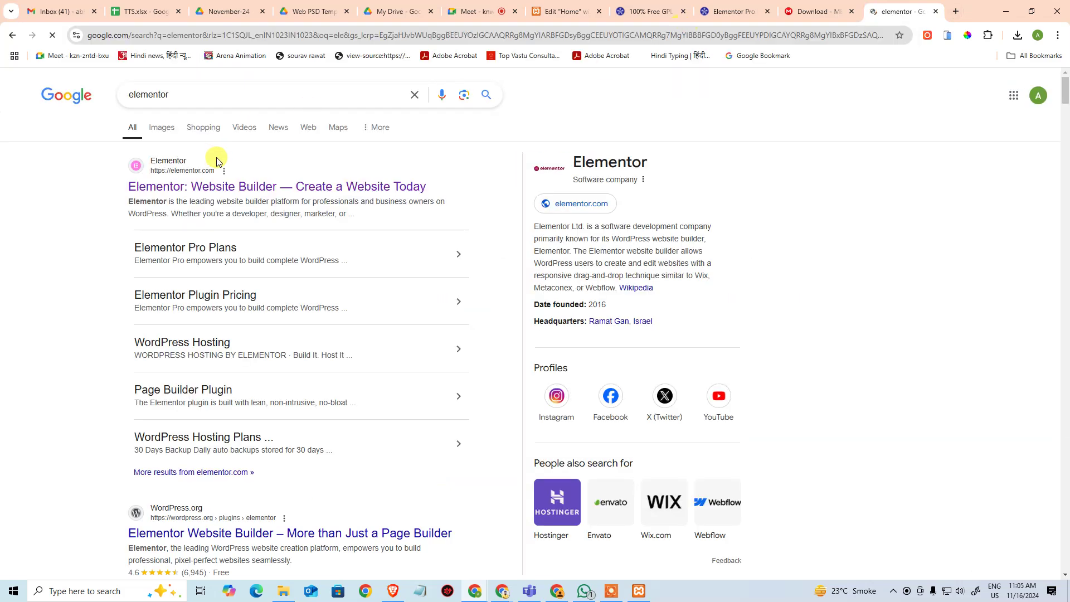
click(394, 186)
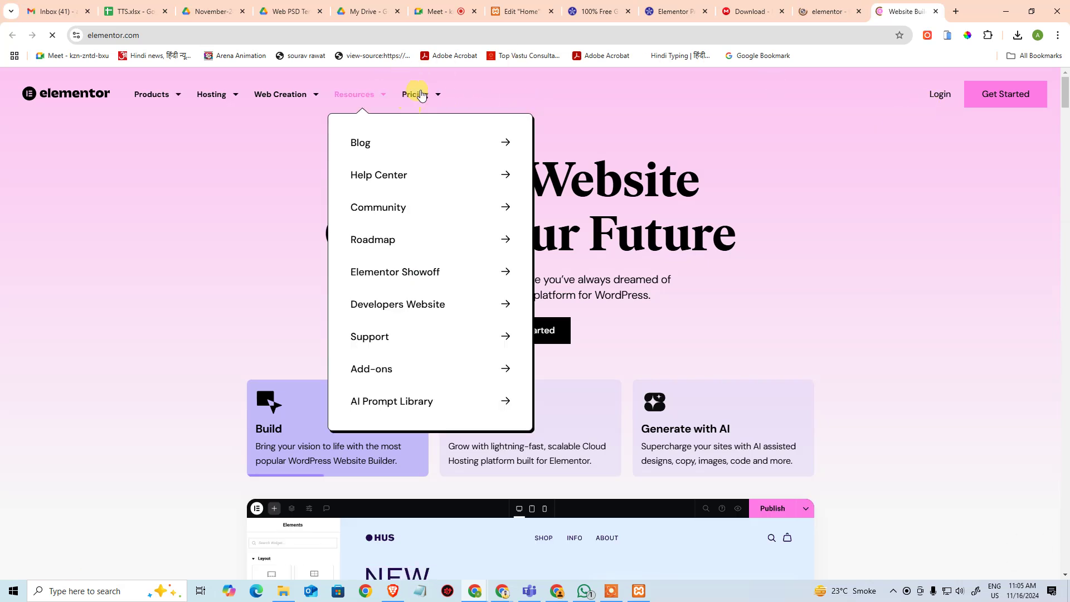
click(421, 97)
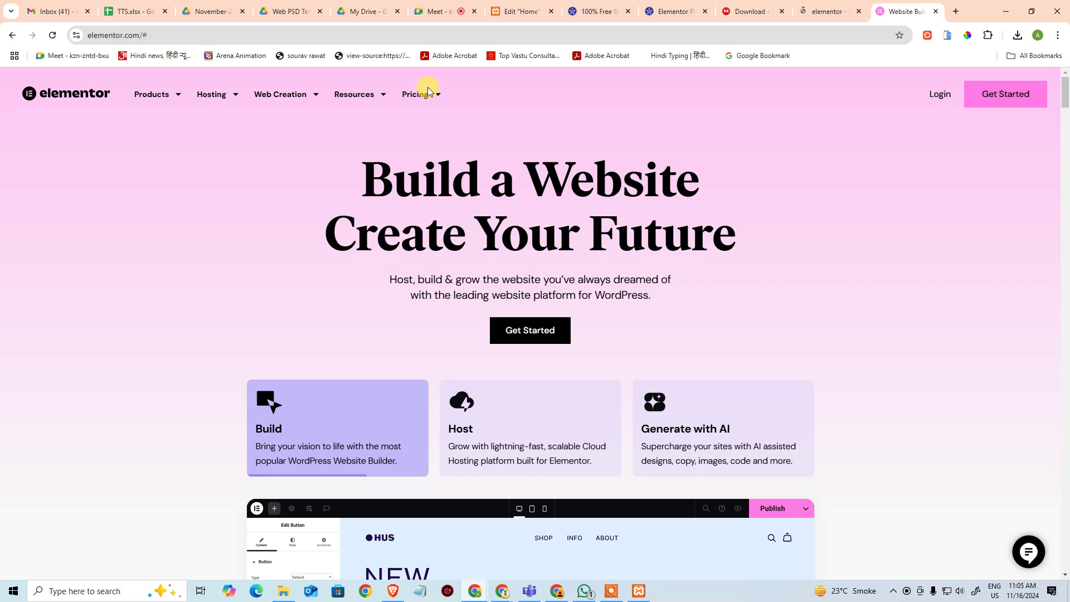
mouse_move(428, 98)
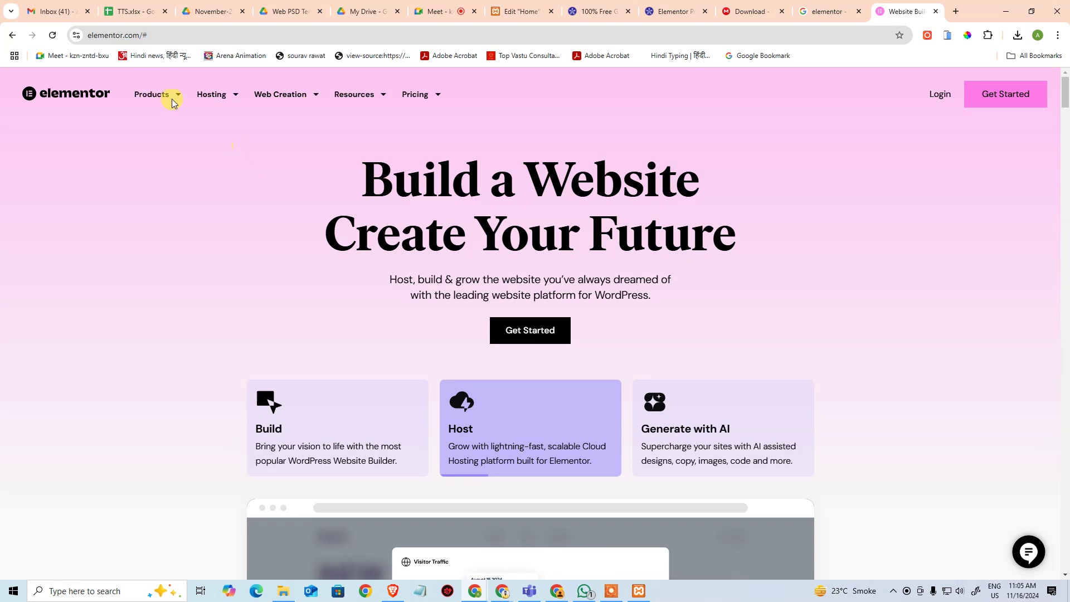
Step: Open the Page Builder Plugin product page on the Elementor website and skim its feature sections
mouse_move(176, 99)
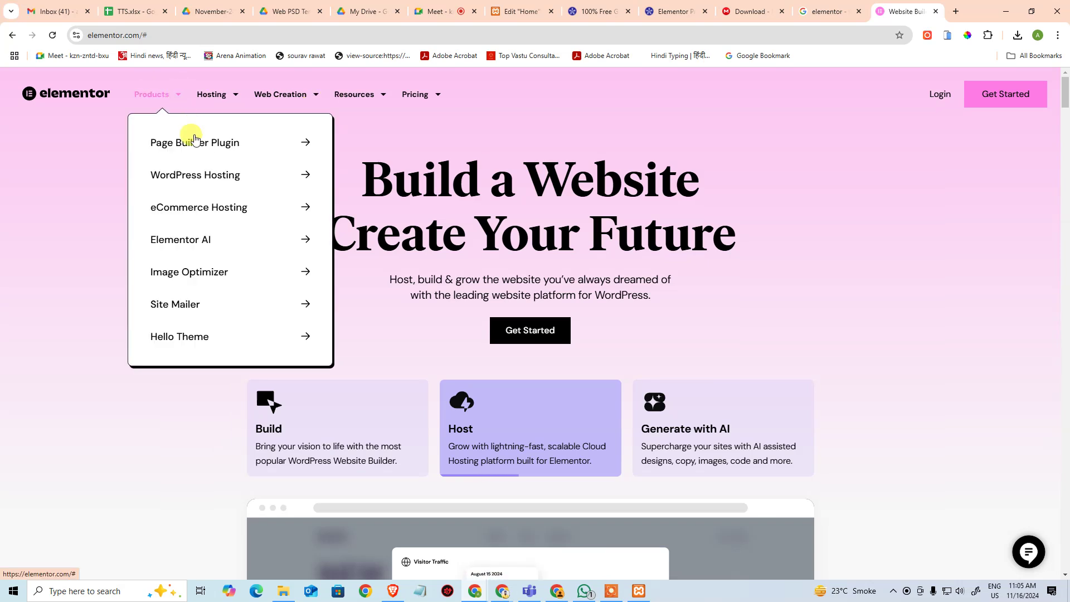
click(289, 142)
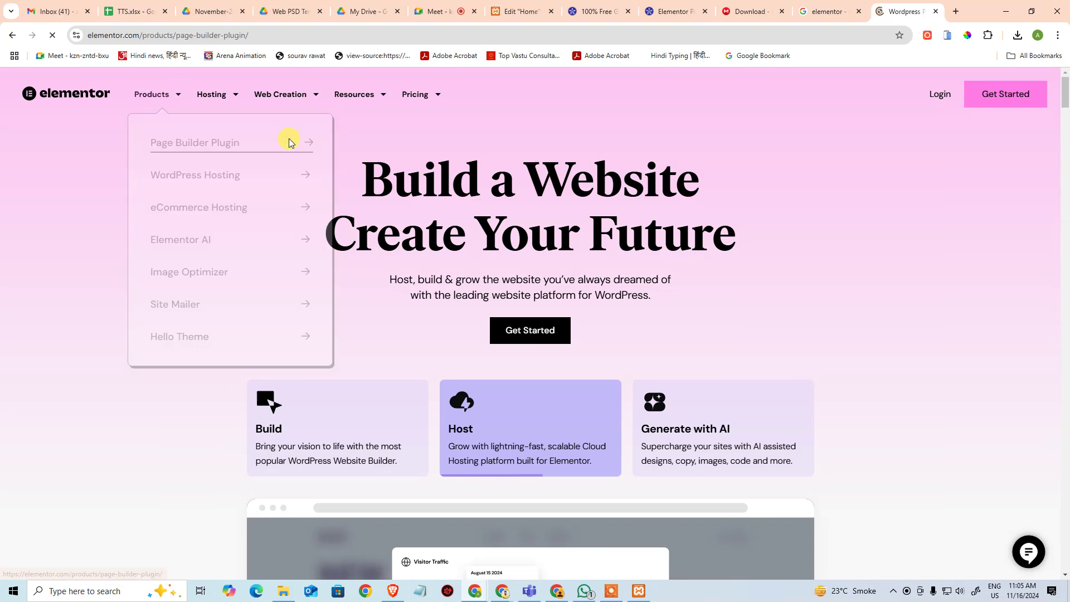
scroll(257, 282, down, 4)
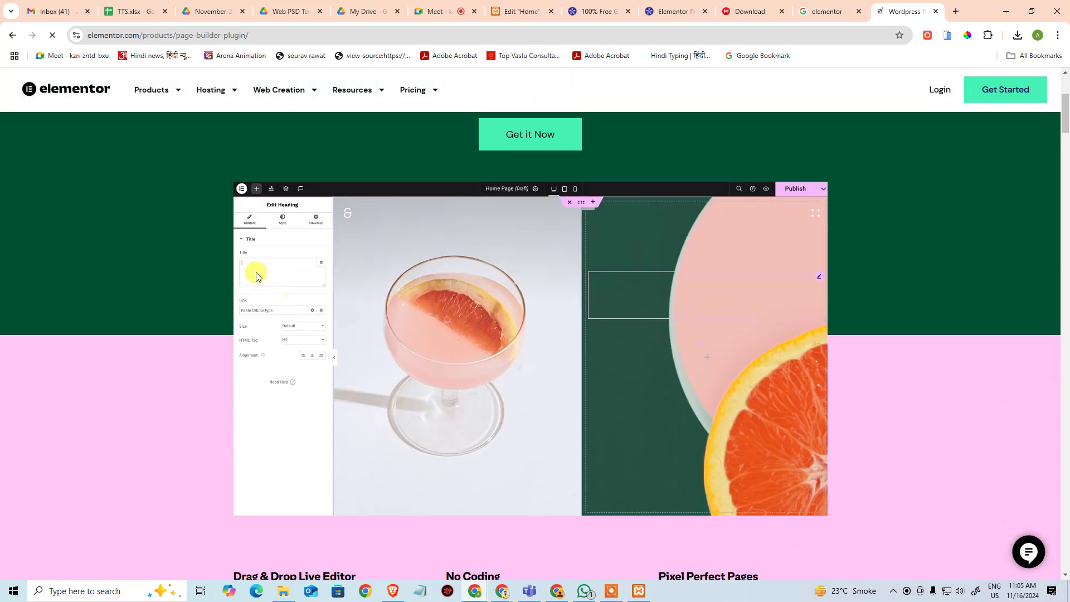
scroll(306, 215, down, 12)
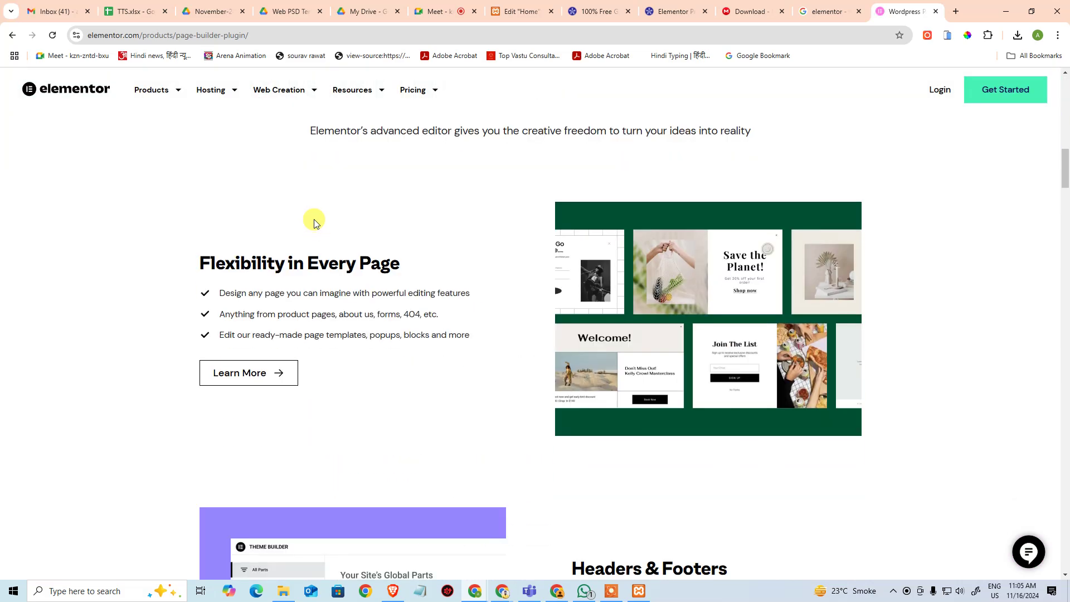
scroll(465, 177, up, 15)
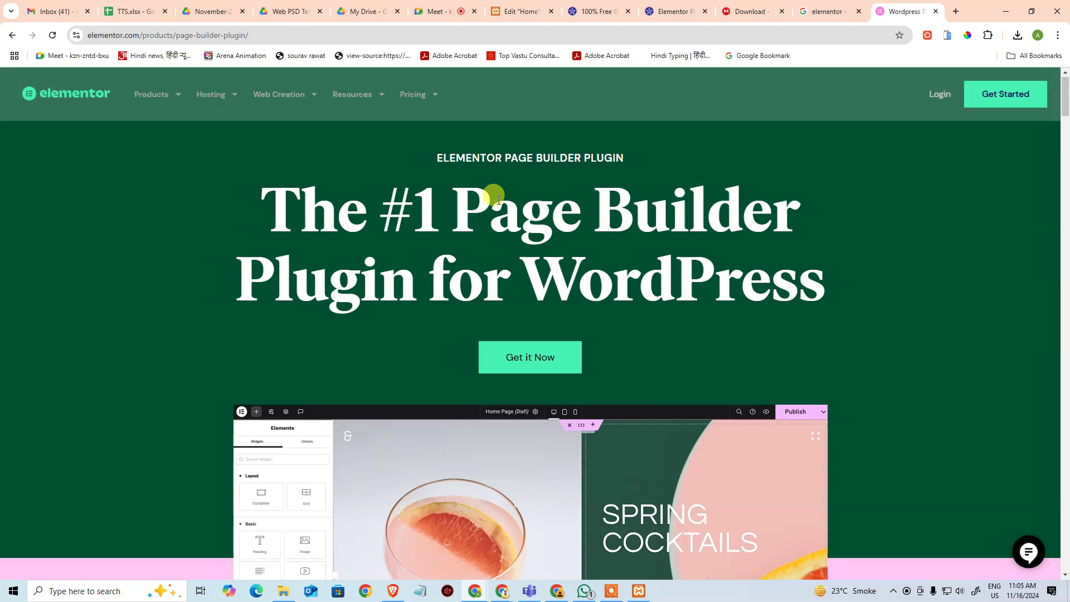
Step: Open the plugin pricing page and compare the Essential, Advanced Solo, Advanced and Expert plans' prices and features
click(538, 359)
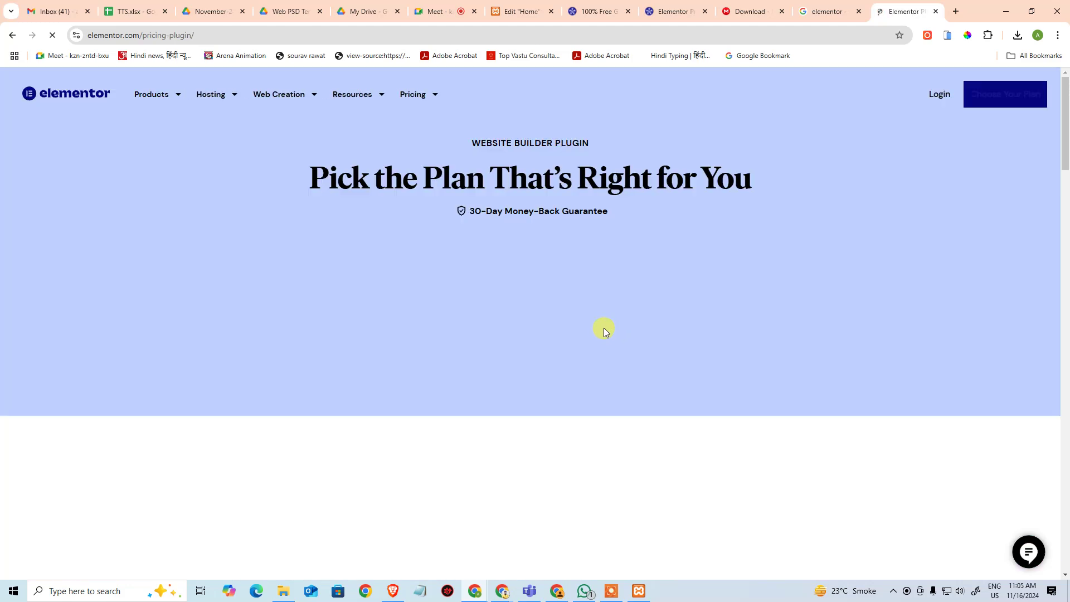
scroll(229, 177, down, 2)
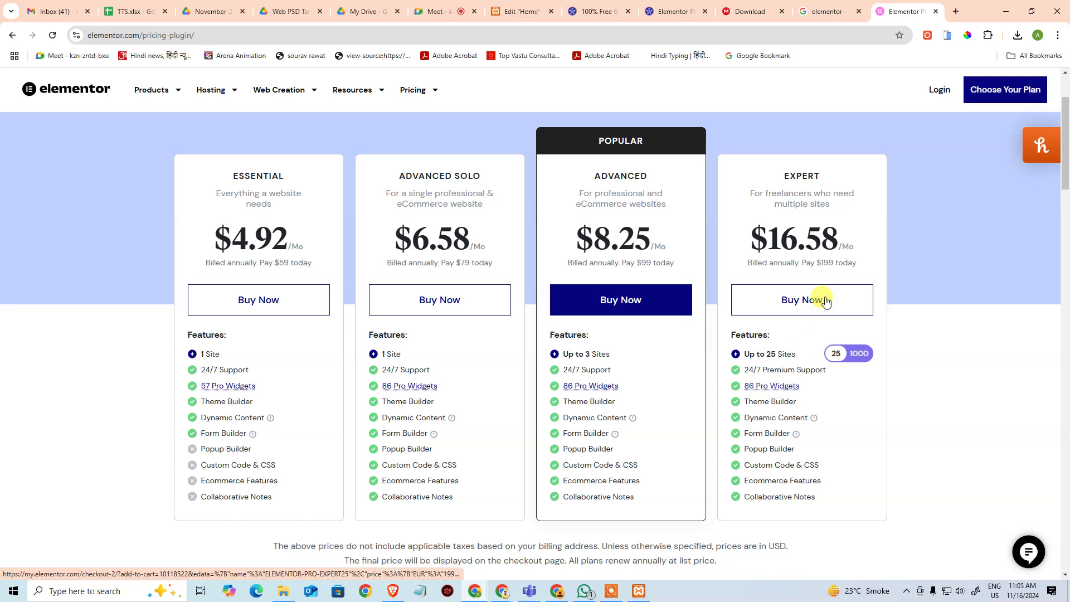
drag(217, 233, 329, 241)
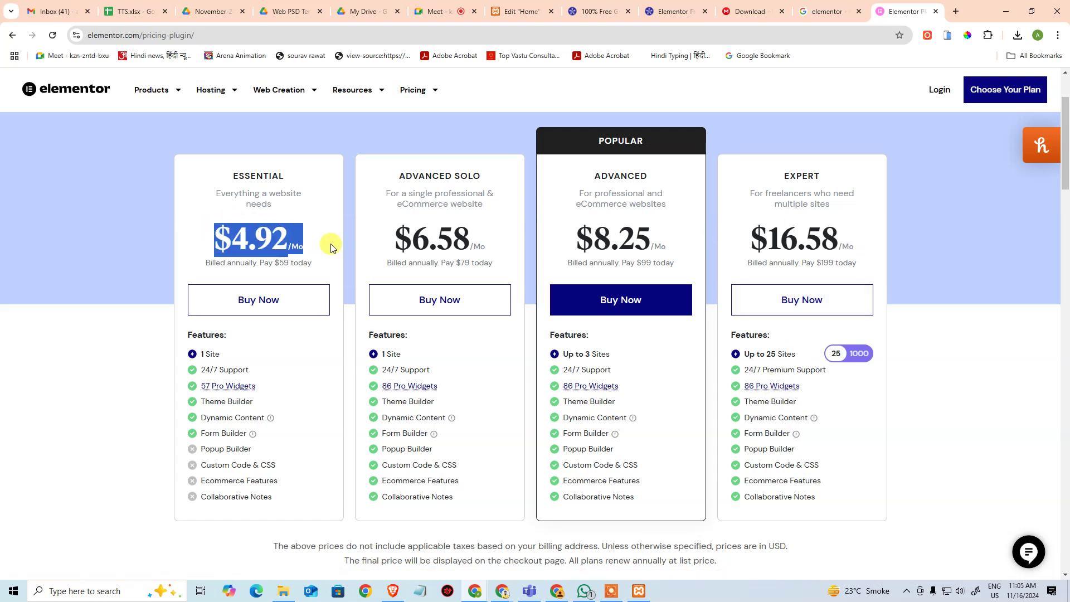
scroll(831, 196, up, 2)
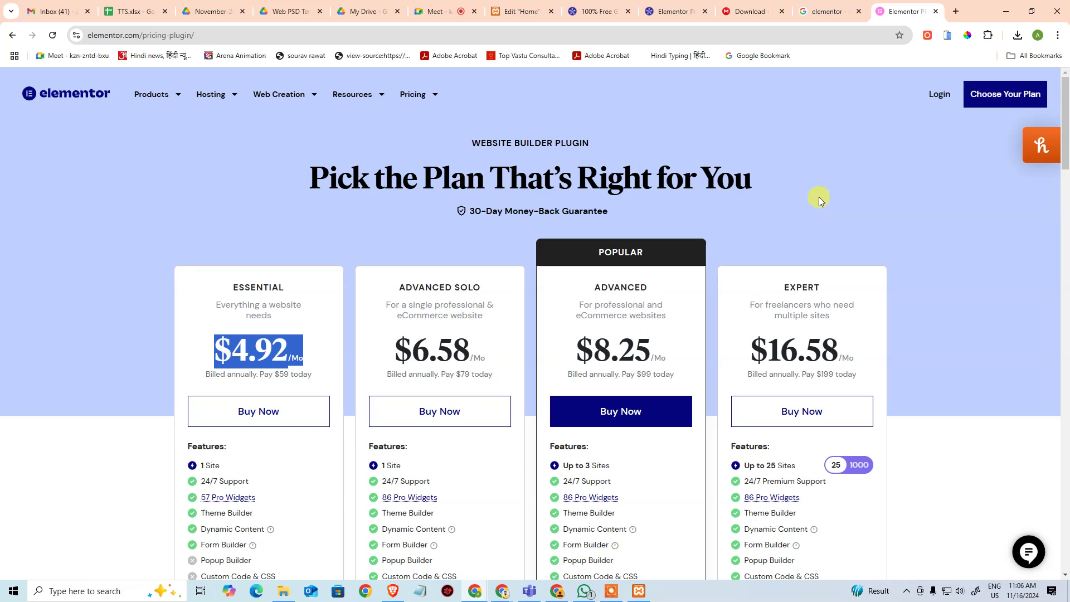
scroll(640, 228, down, 4)
scroll(681, 215, up, 2)
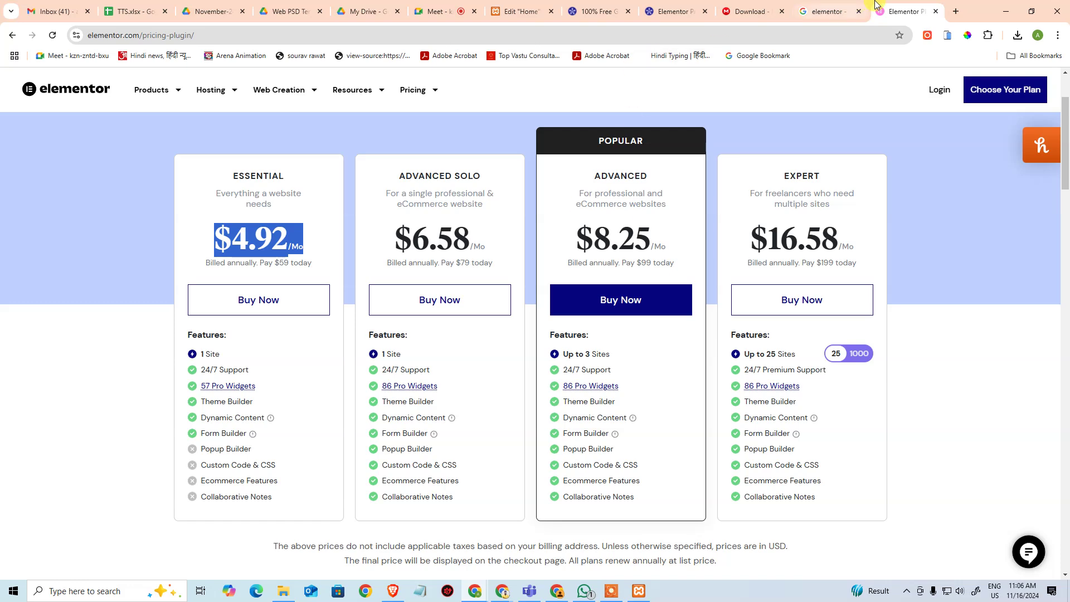
Step: Return to the Home page's Theme Builder in the browser and launch Photoshop from the Windows search
click(508, 12)
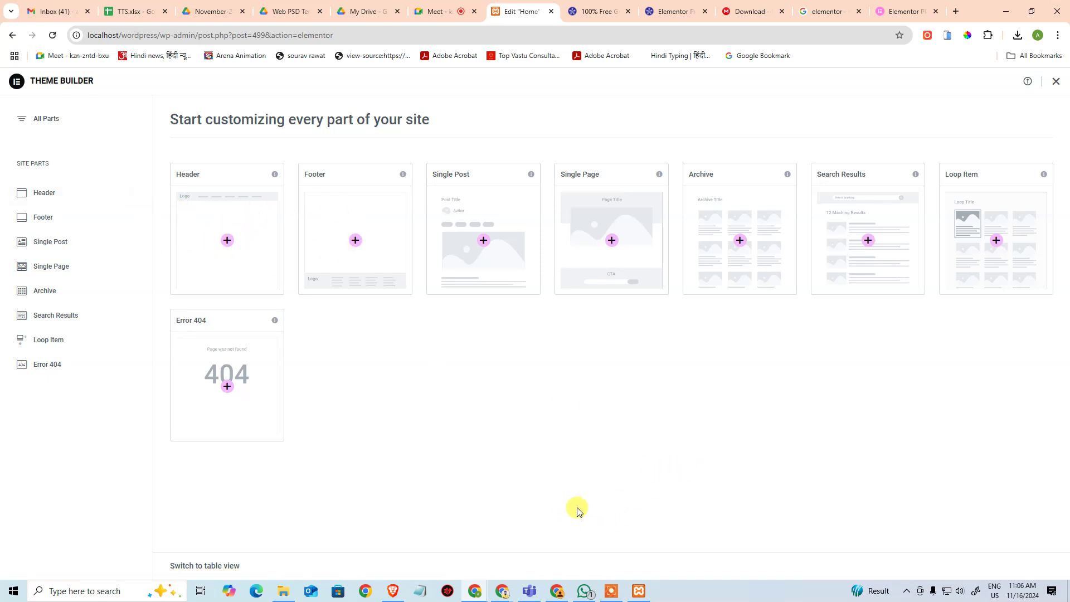
key(super)
text(photoshop)
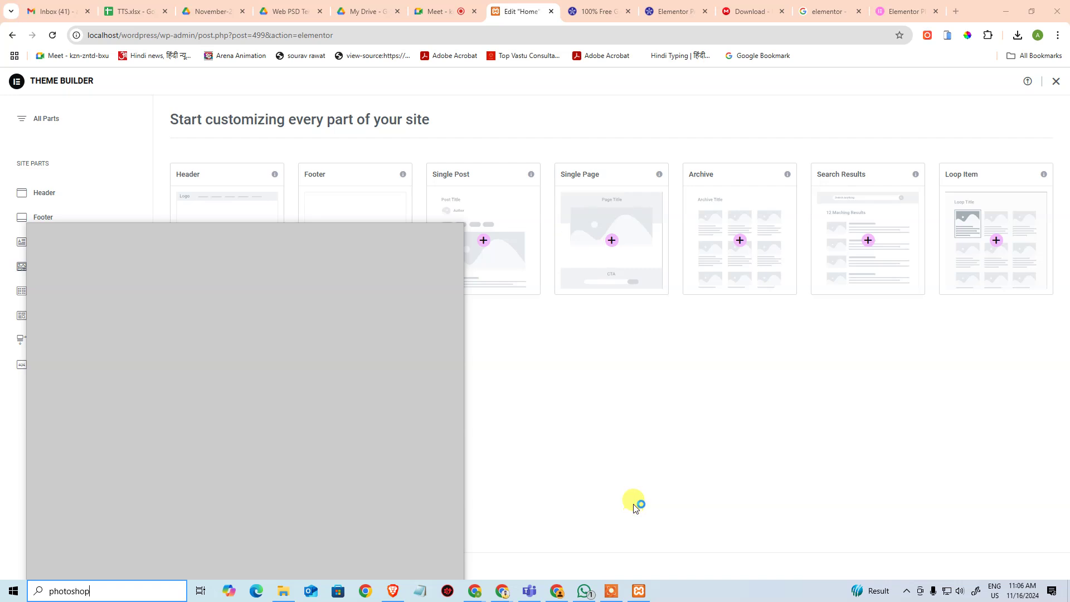
key(Escape)
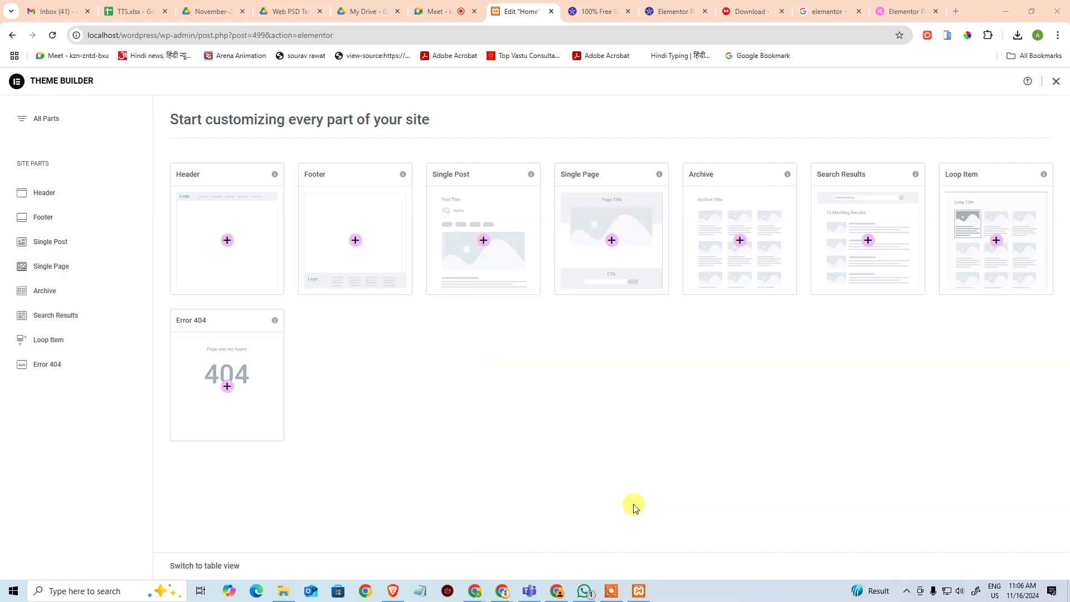
Step: Check the running meeting and review the day 16 attendance column in the TTS spreadsheet's 1030-12-TTS-Wordpress sheet
click(446, 6)
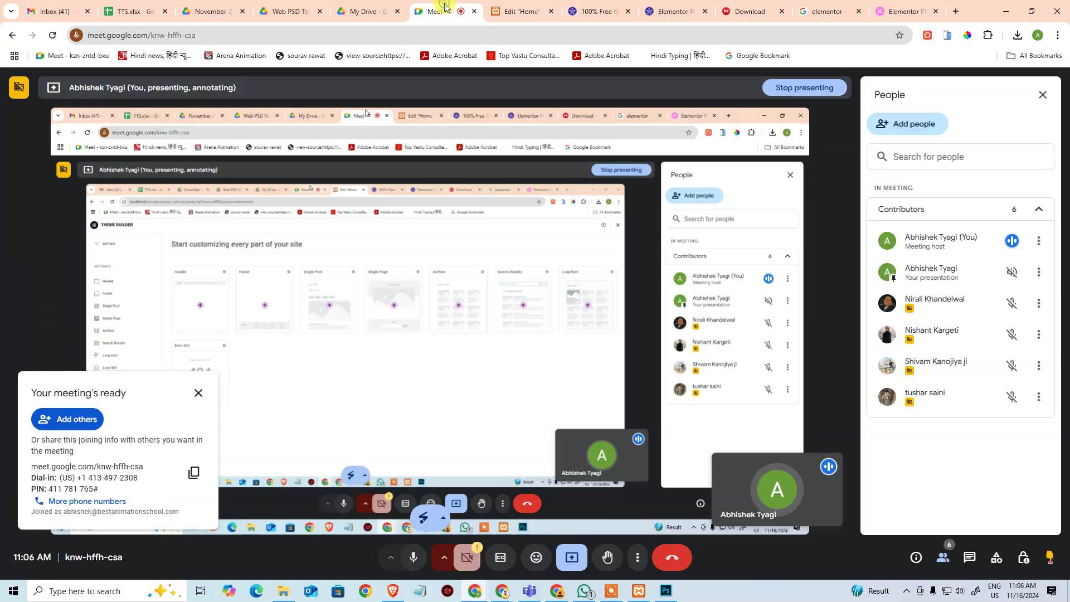
click(136, 7)
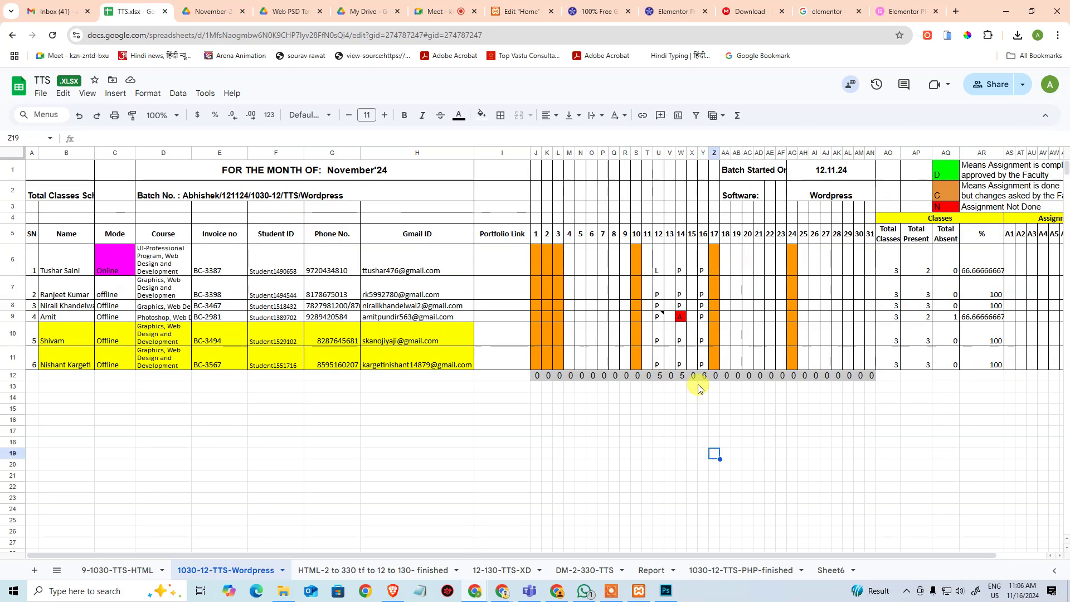
drag(703, 266, 708, 382)
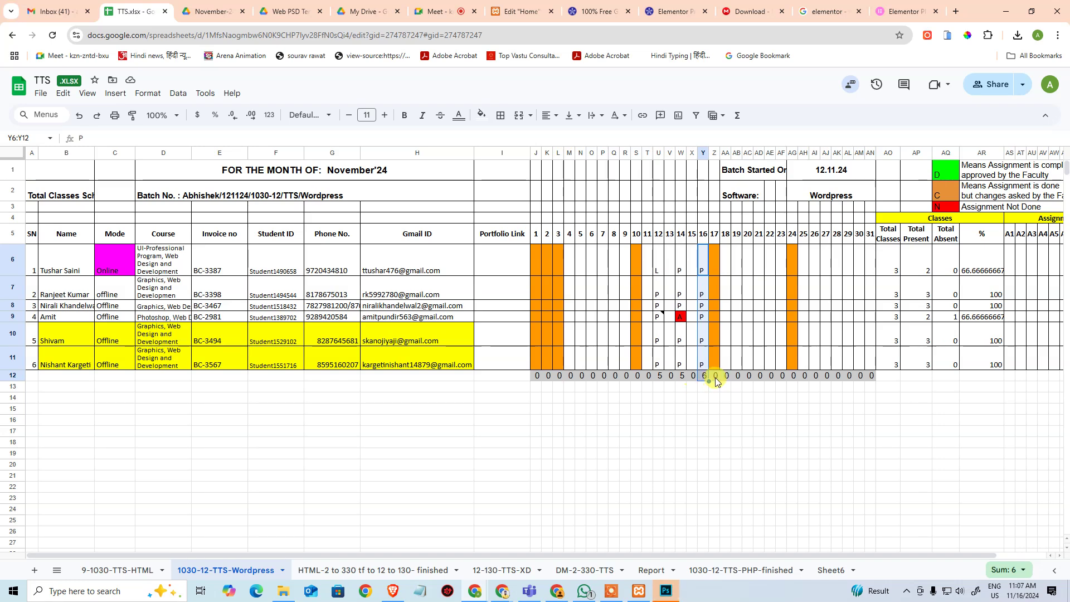
click(696, 401)
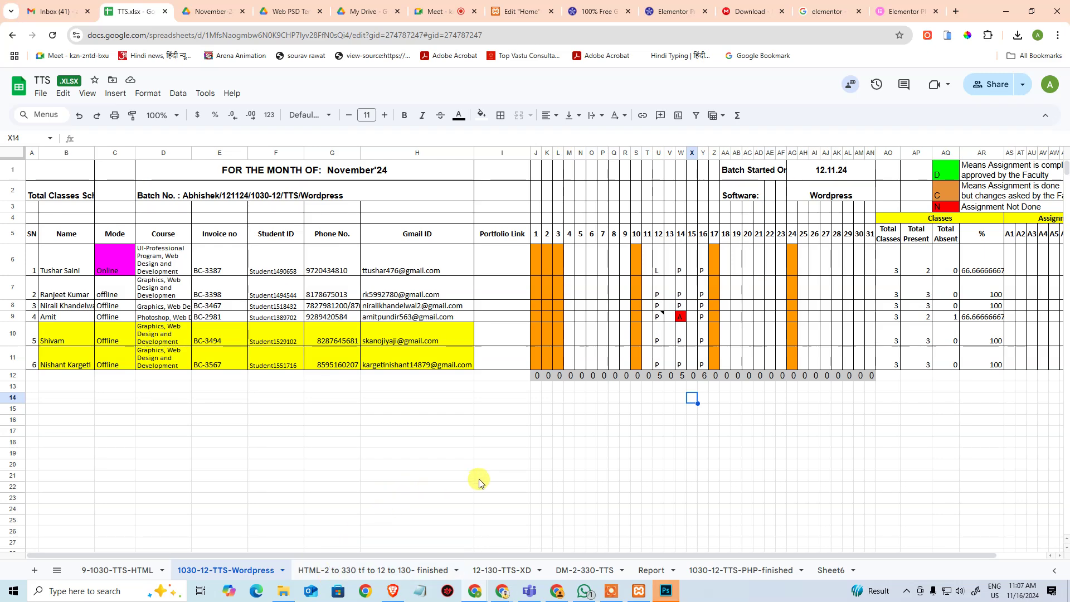
click(445, 10)
click(518, 10)
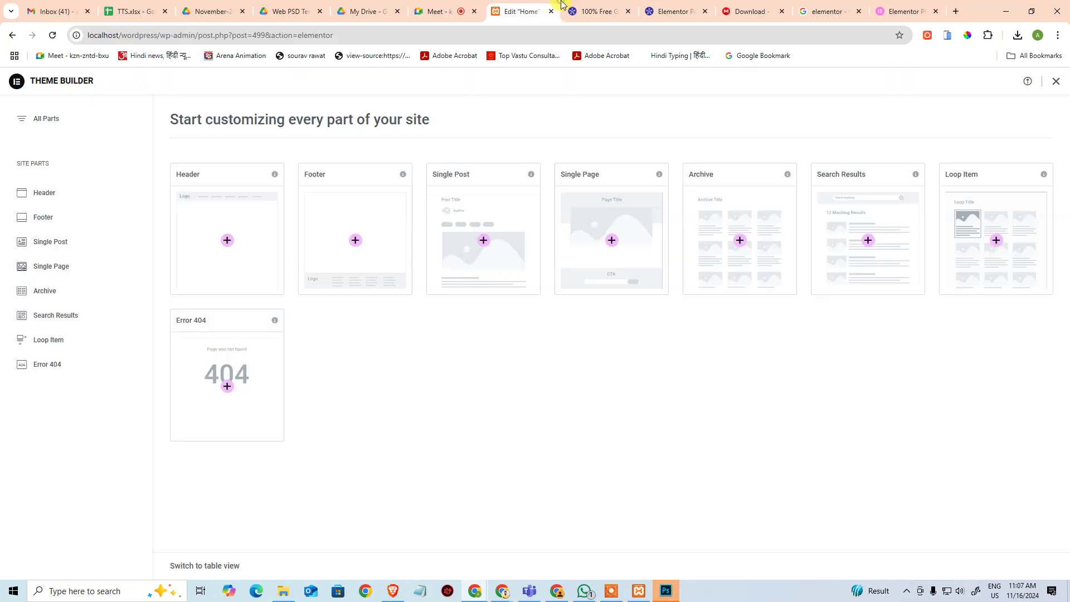
click(594, 7)
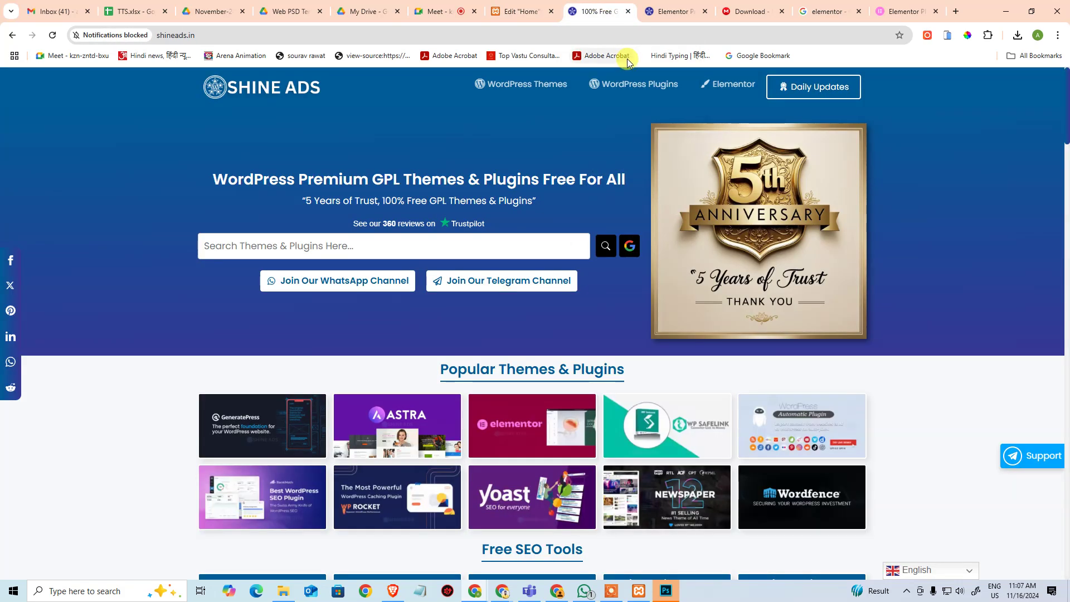
click(676, 12)
click(751, 11)
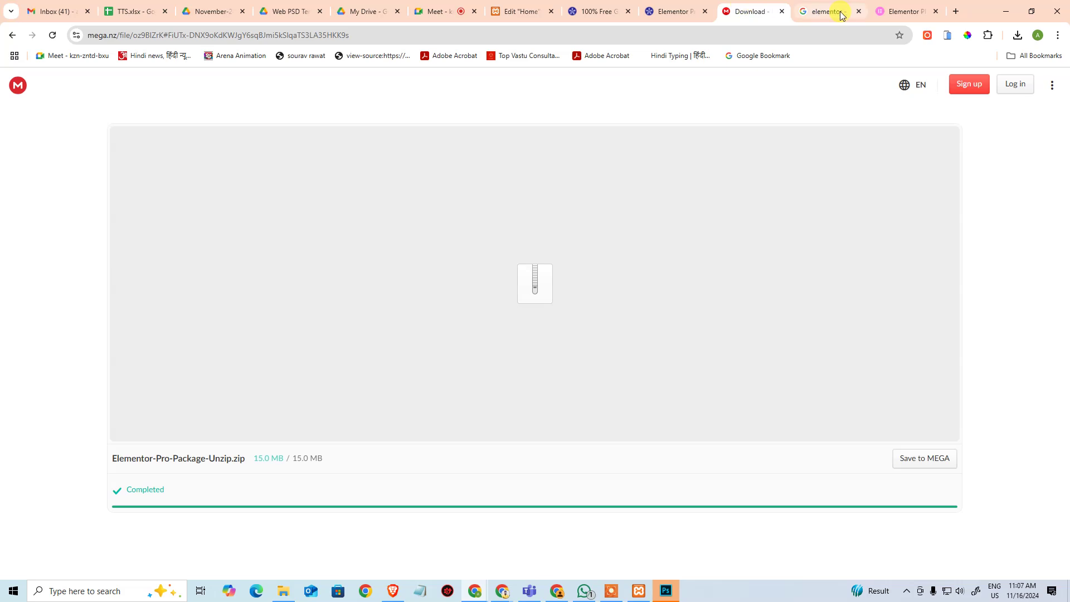
click(906, 12)
click(540, 9)
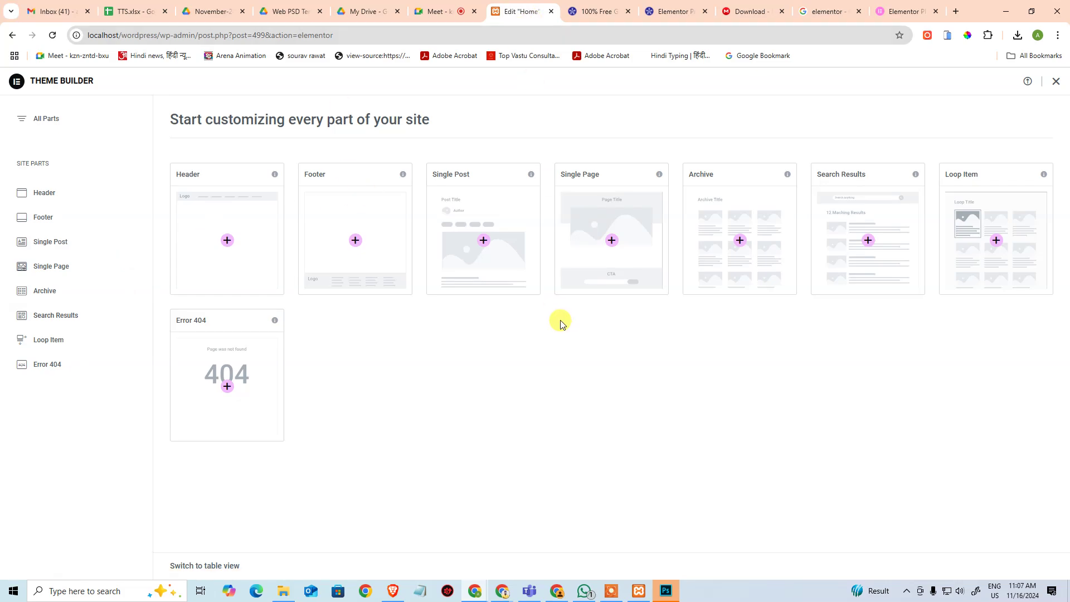
Step: Switch to Photoshop and browse the Downloads folder for a PSD design file to open
click(665, 590)
click(31, 7)
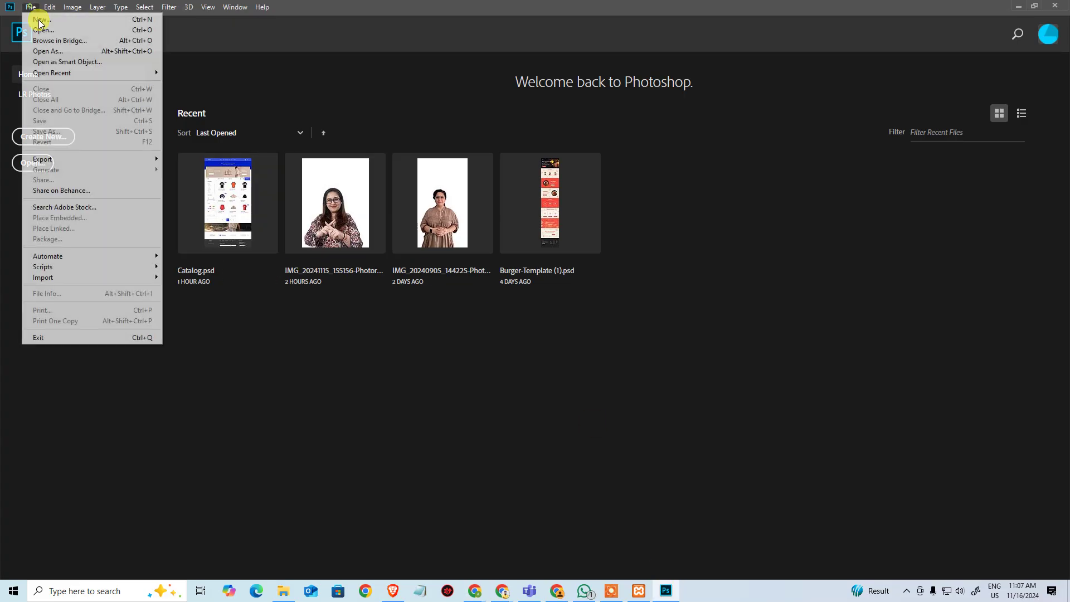
click(100, 30)
scroll(295, 162, down, 5)
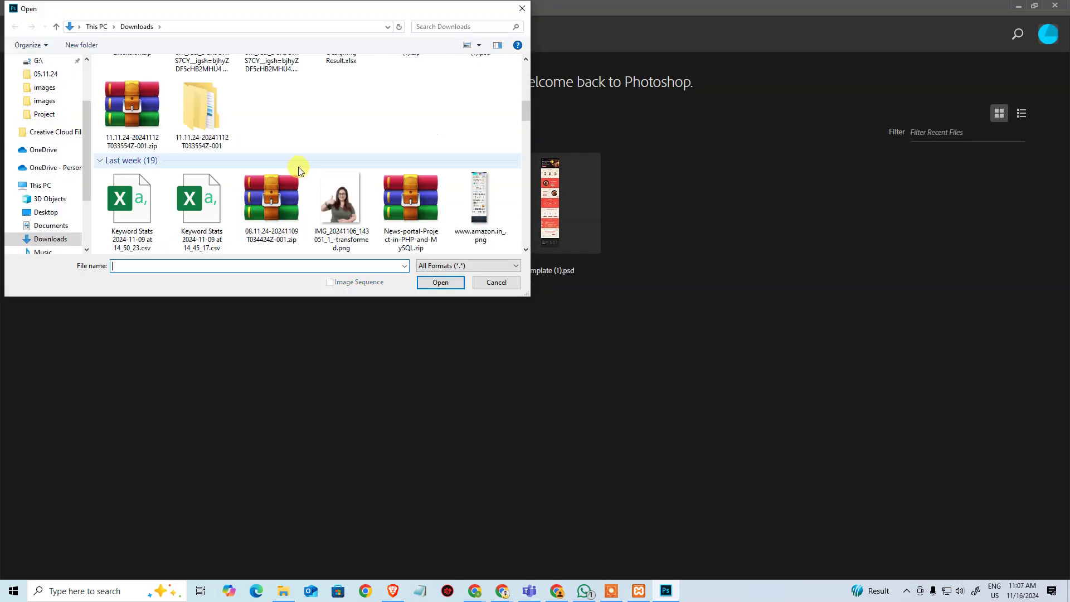
scroll(303, 174, down, 5)
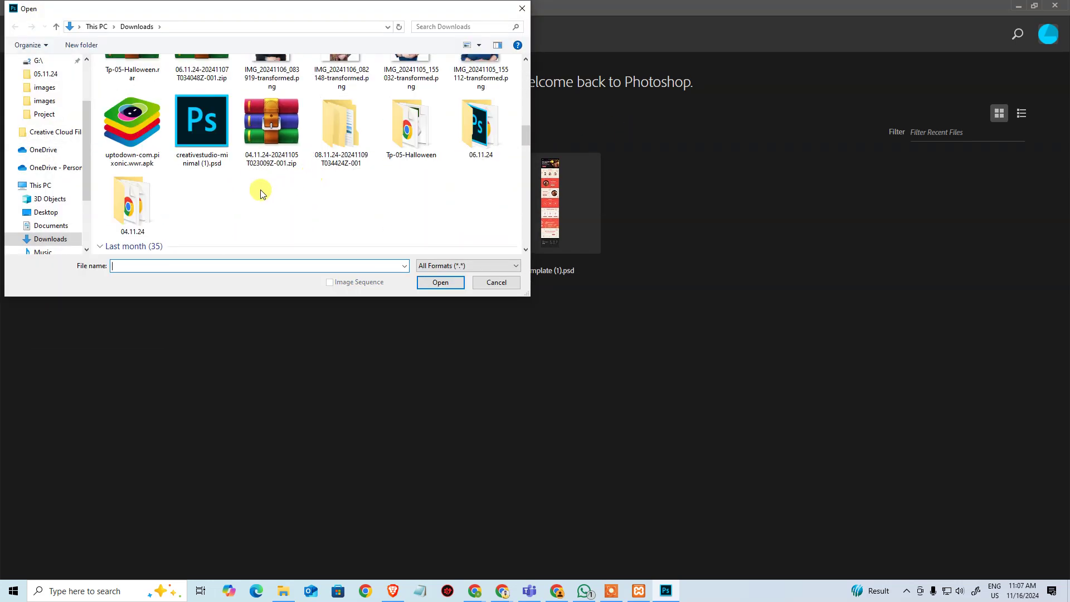
scroll(264, 189, up, 10)
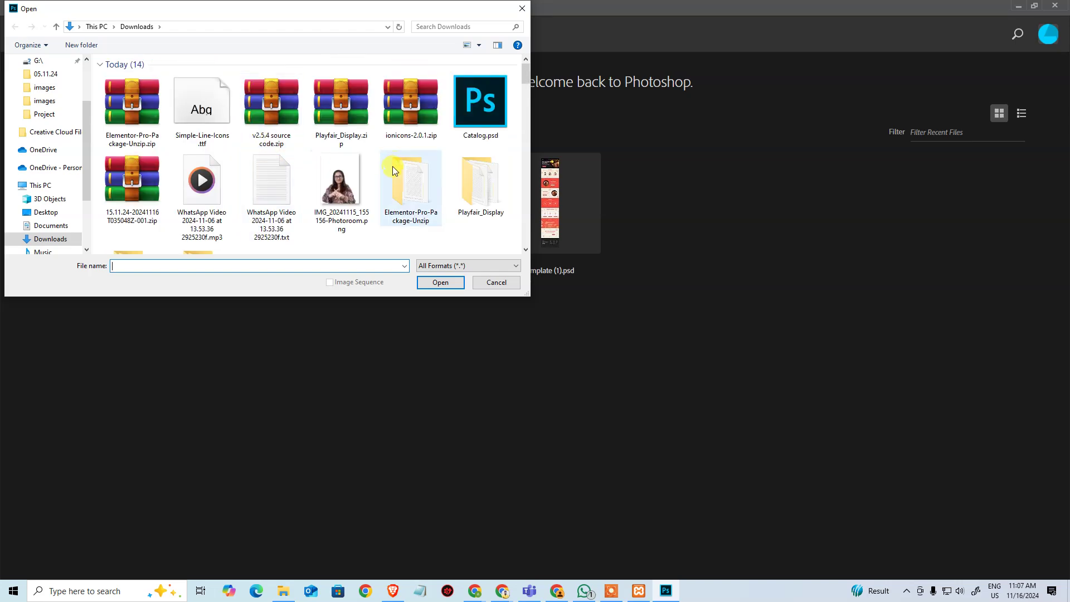
key(Escape)
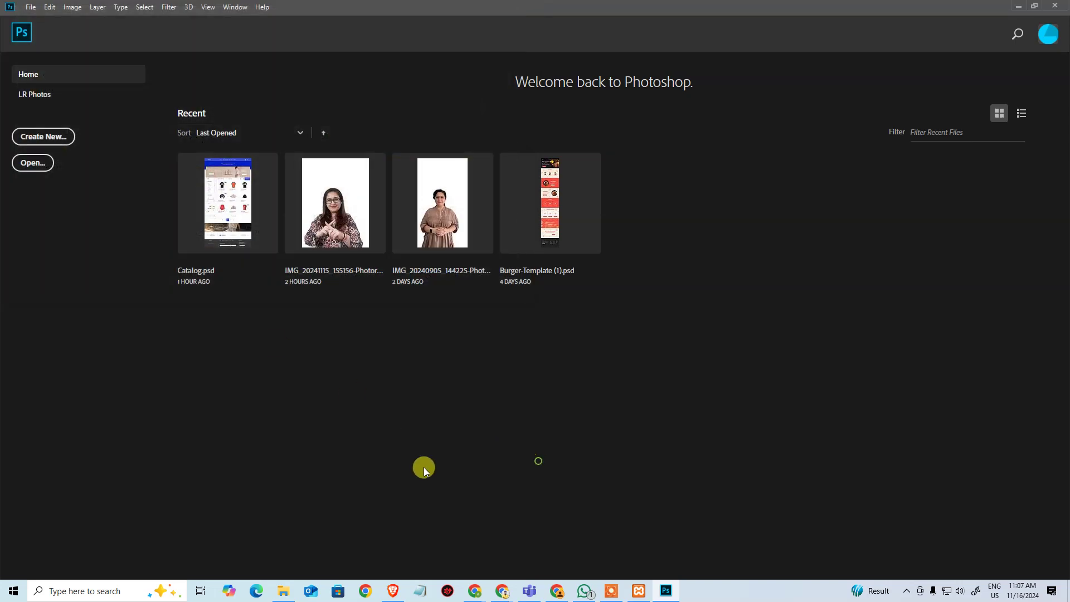
Step: Switch to File Explorer and look through the Desktop folder for a PSD web design
click(283, 590)
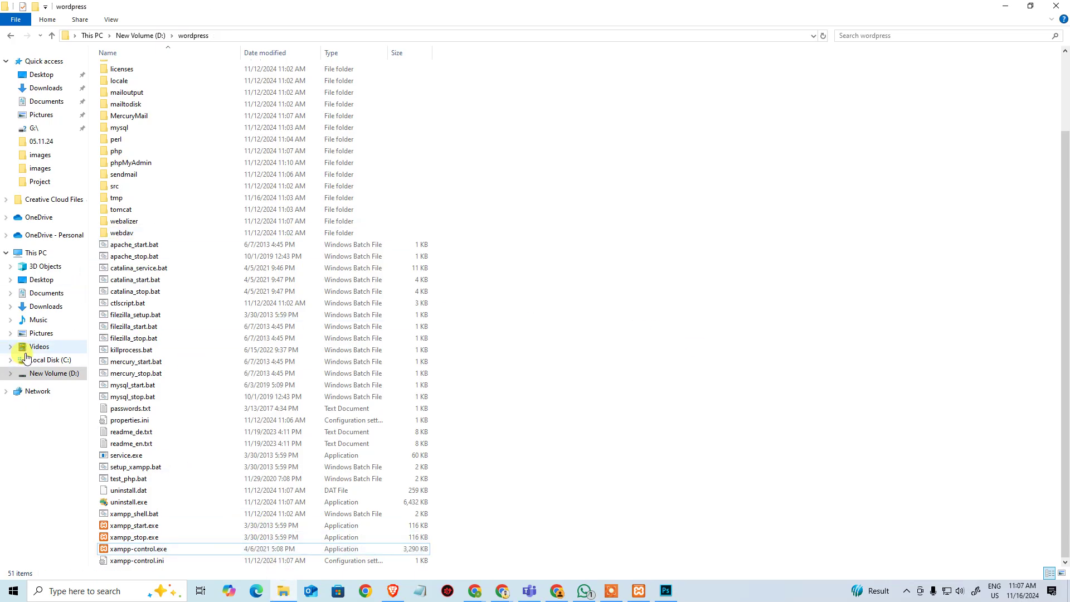
click(50, 75)
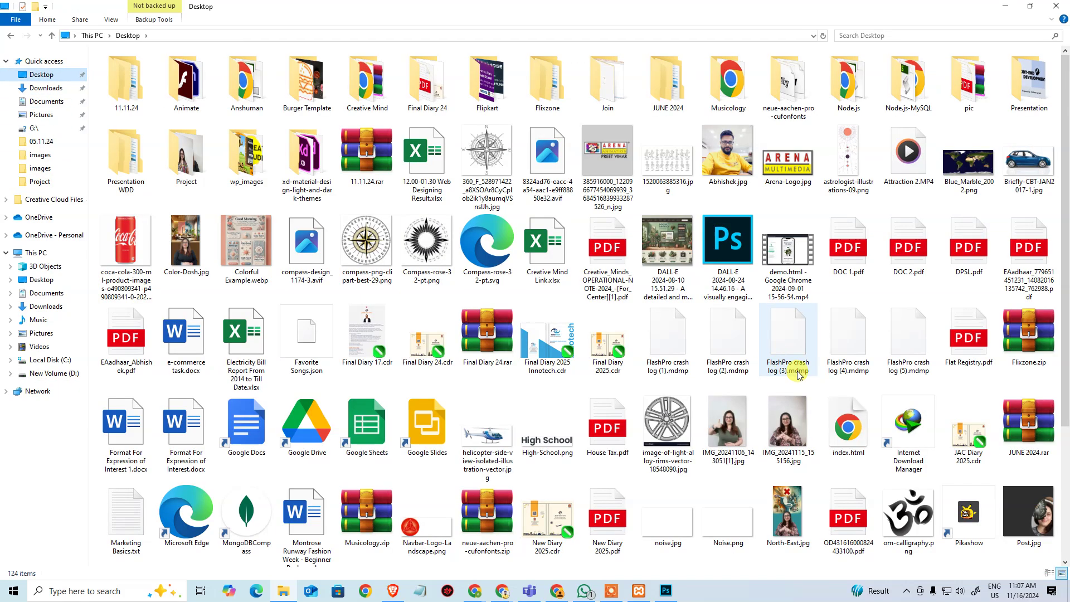
click(486, 83)
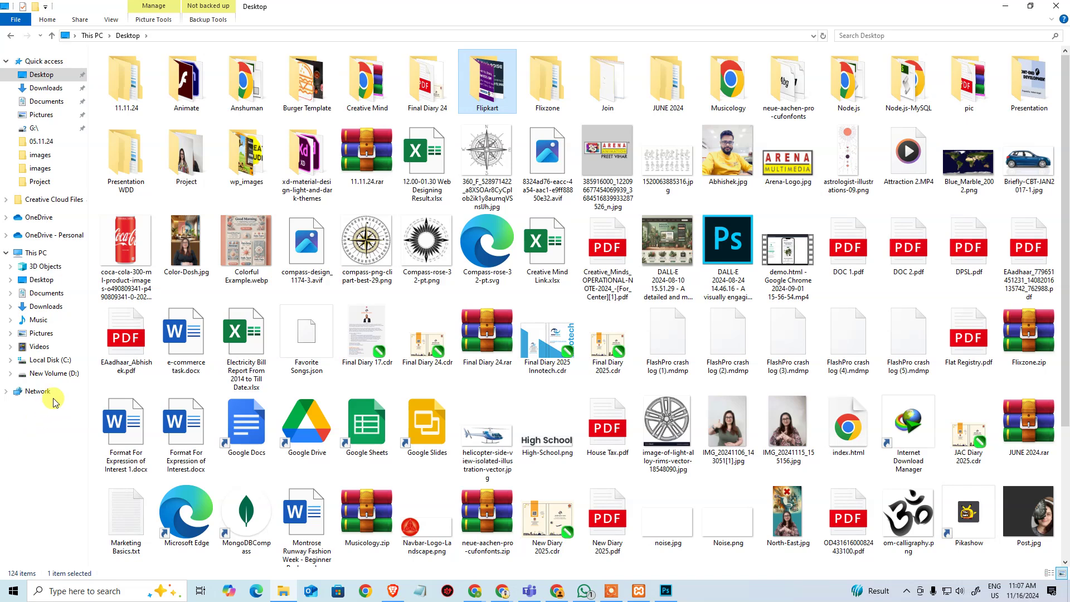
Step: Go to the TTS\09.00-10.30\November 24 folder on New Volume (D:)
click(51, 373)
key(Down)
key(Down)
key(Down)
key(Down)
key(Down)
key(Down)
key(Down)
key(Down)
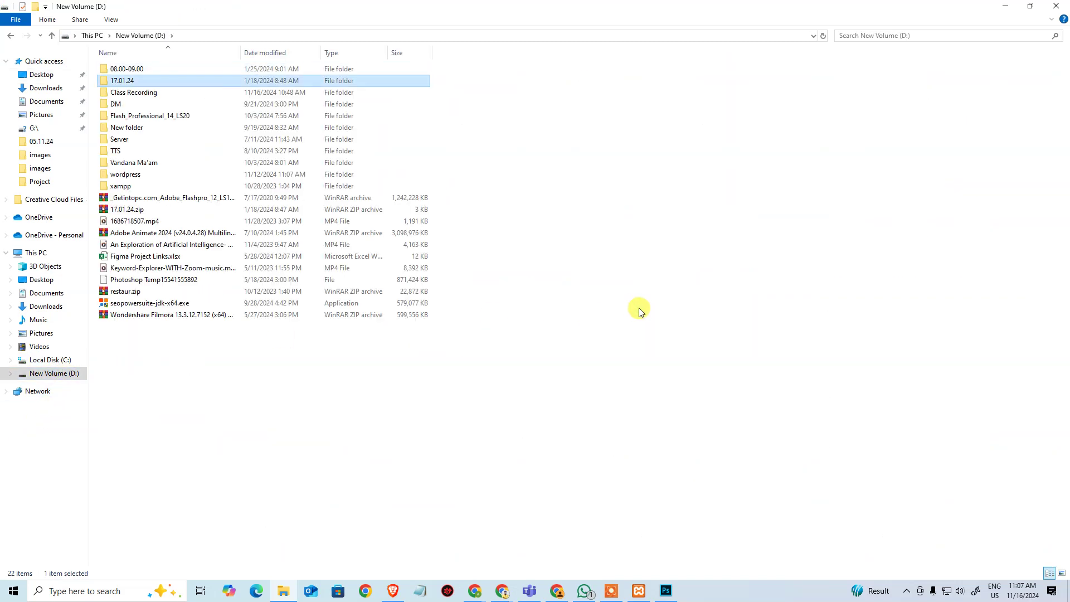
key(Return)
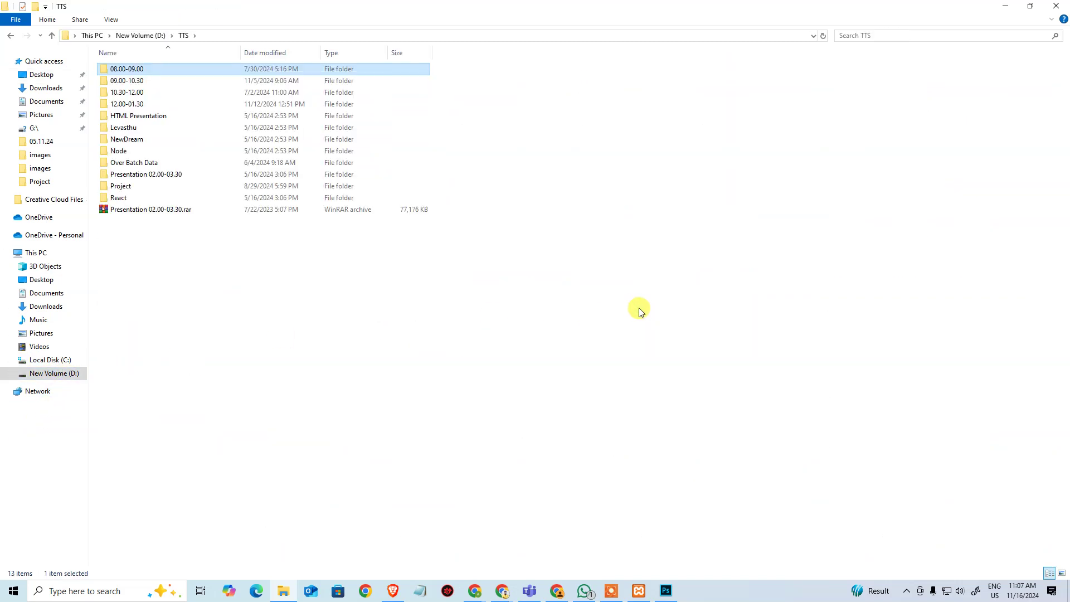
key(Down)
key(Return)
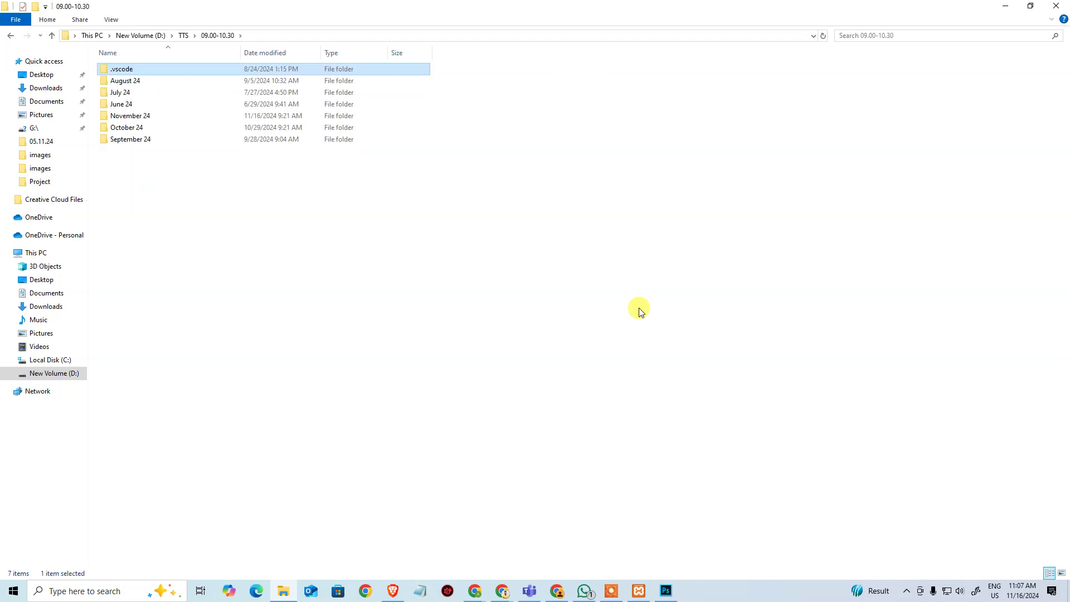
key(Down)
key(Down)
key(Down)
key(Down)
key(Return)
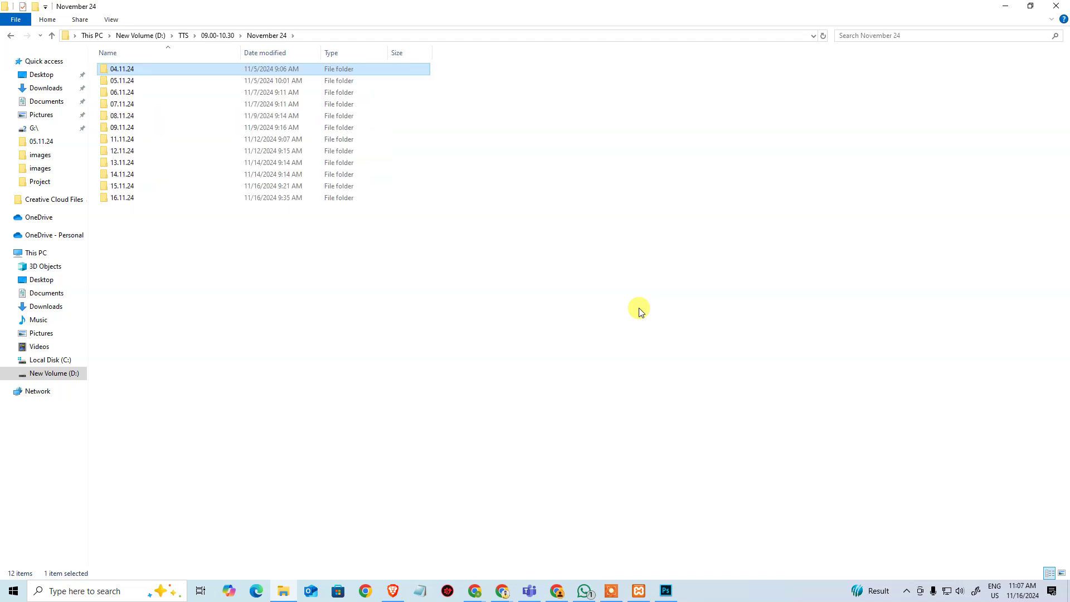
Step: Search the November 24 folder for *.psd files, check the 05.11.24 folder and return to November 24
click(966, 36)
text(*.)
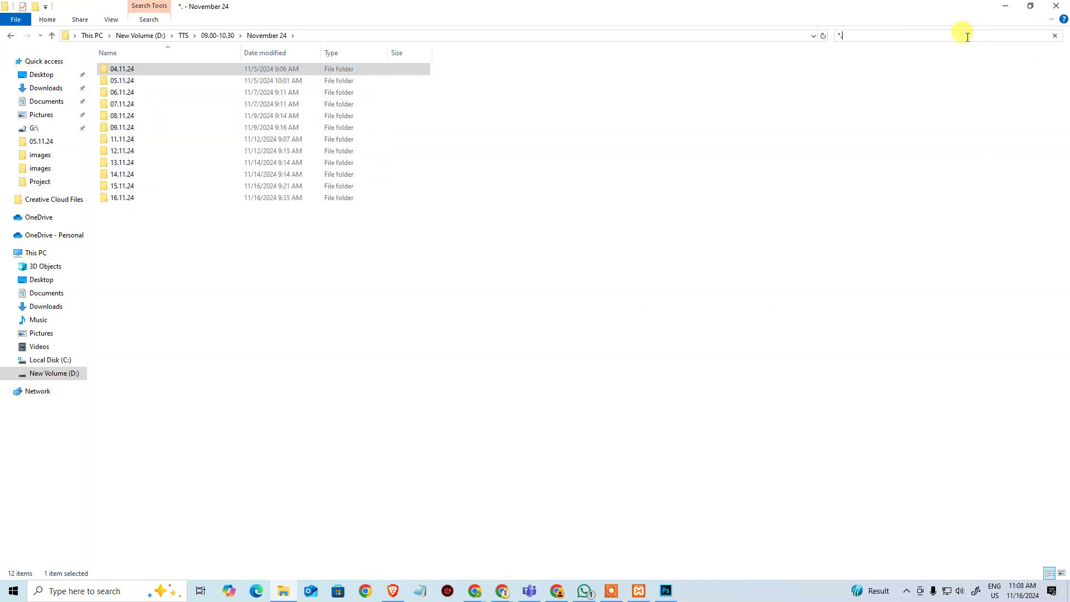
text(psd)
double_click(170, 80)
key(alt+Up)
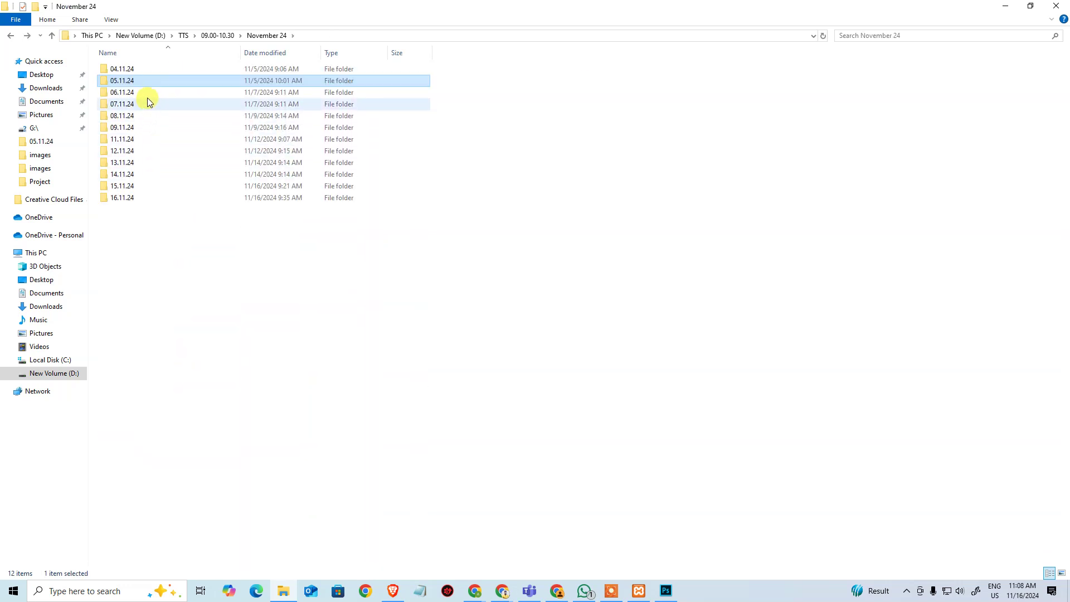
Step: Open creativestudio-minimal.psd from the 06.11.24 folder in Photoshop without updating its text layers
double_click(148, 92)
click(159, 83)
drag(160, 82, 610, 45)
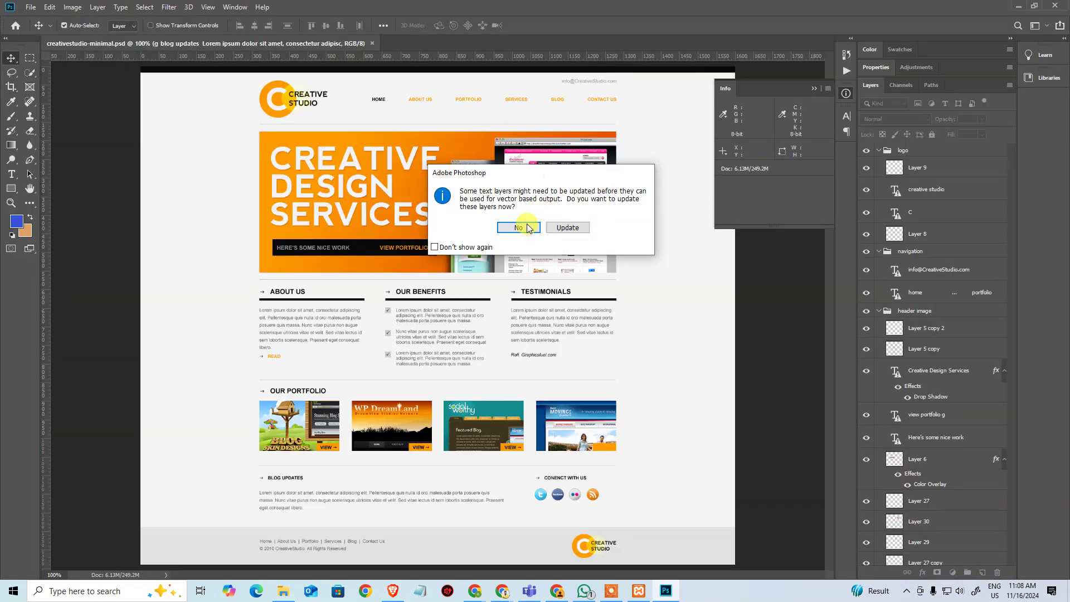
click(528, 227)
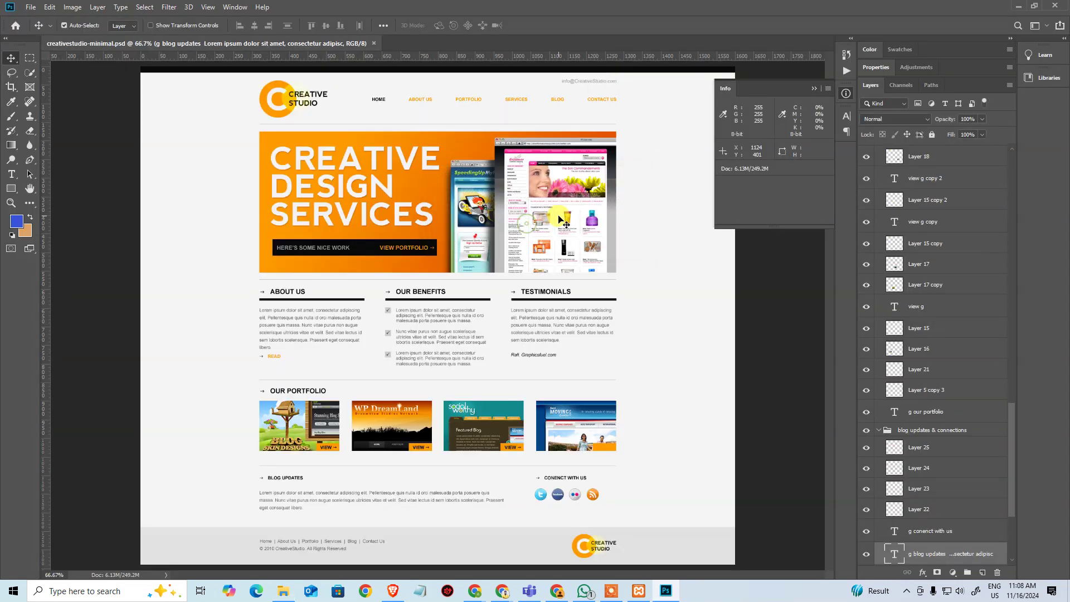
Step: View the Creative Studio design at 100% with the panels hidden and examine its layout from header to footer
key(ctrl+alt+0)
key(Tab)
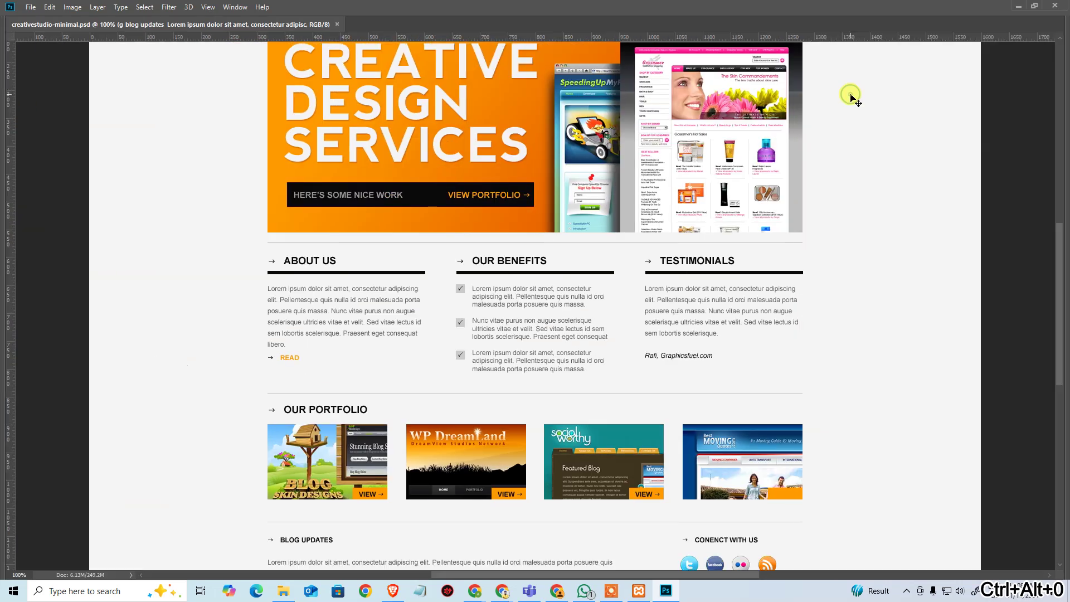
scroll(691, 279, up, 3)
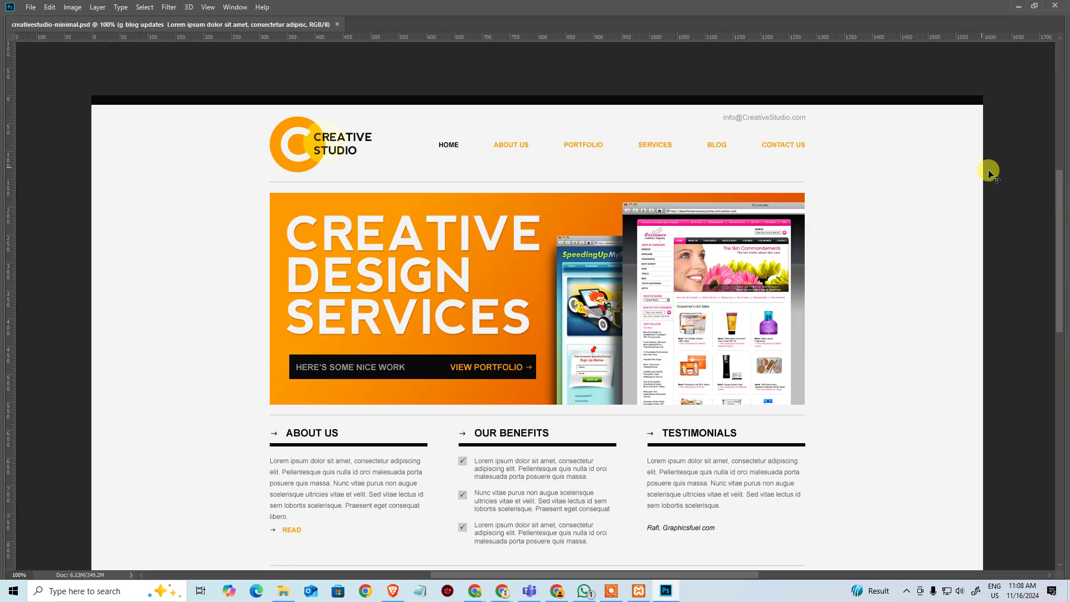
drag(1060, 229, 1038, 246)
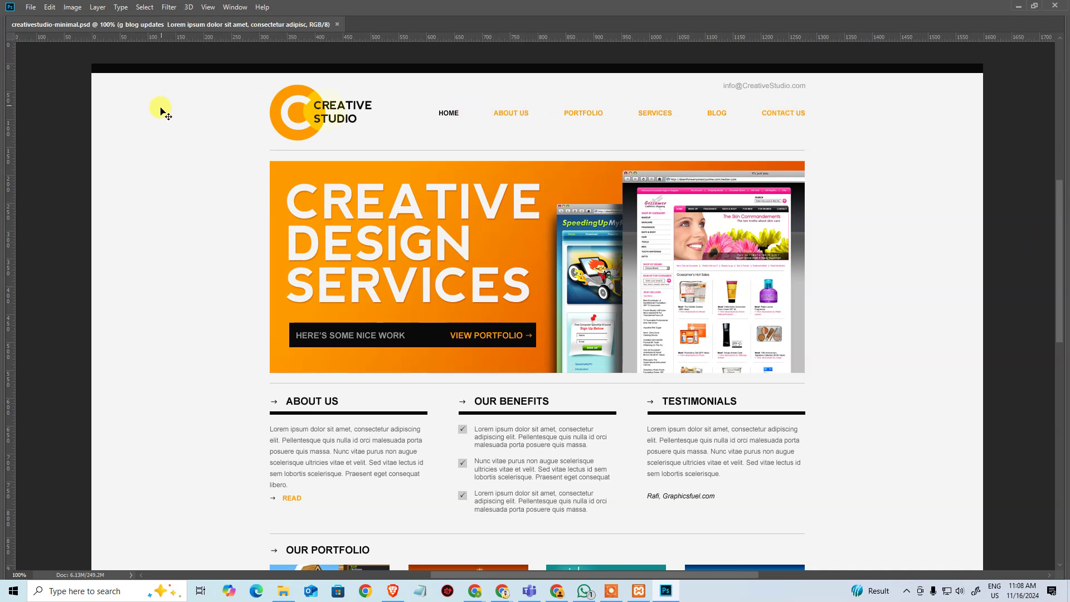
drag(1057, 231, 1050, 389)
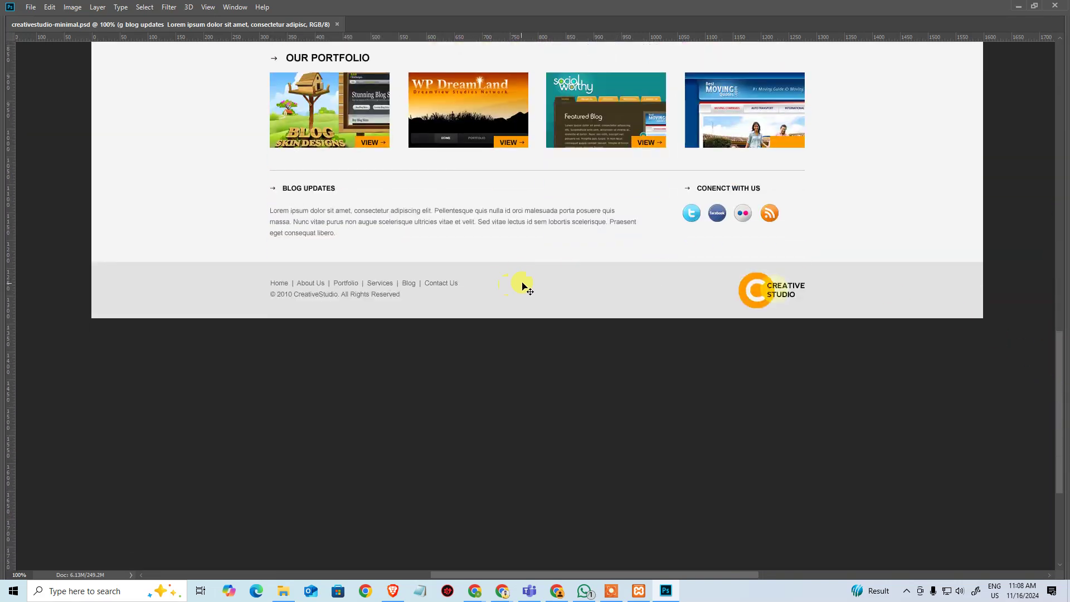
scroll(879, 270, up, 10)
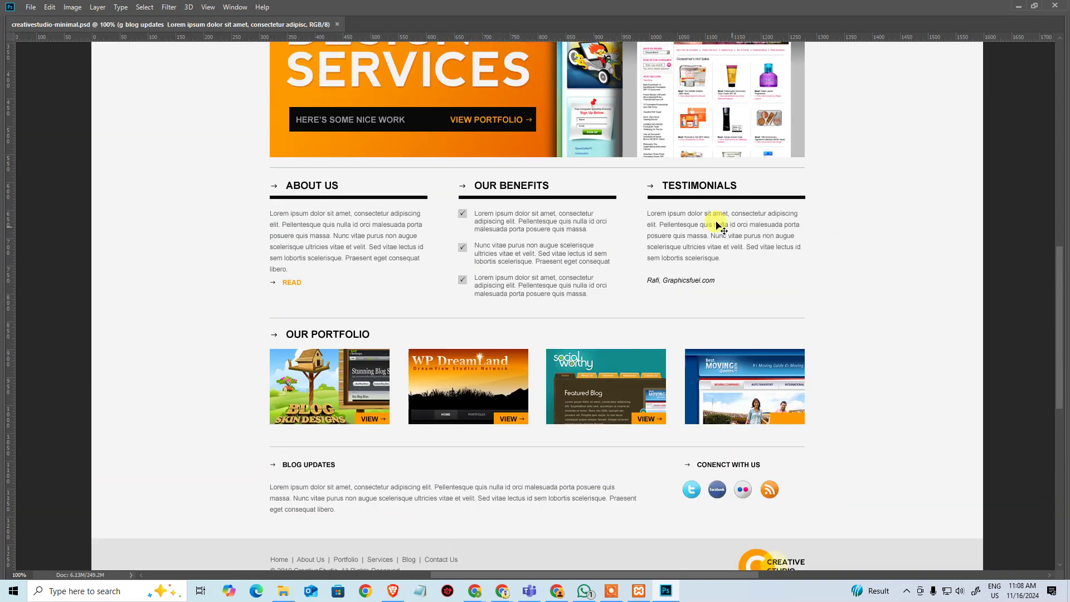
scroll(830, 190, up, 4)
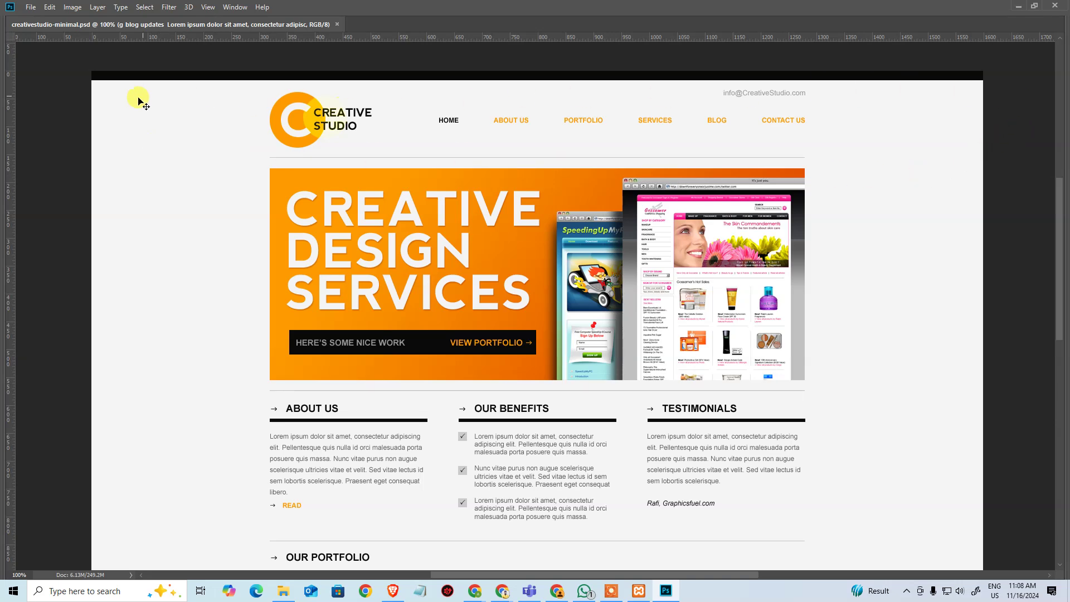
Step: Switch to the Elementor Theme Builder in Chrome and add a new Header site part
key(alt+Tab)
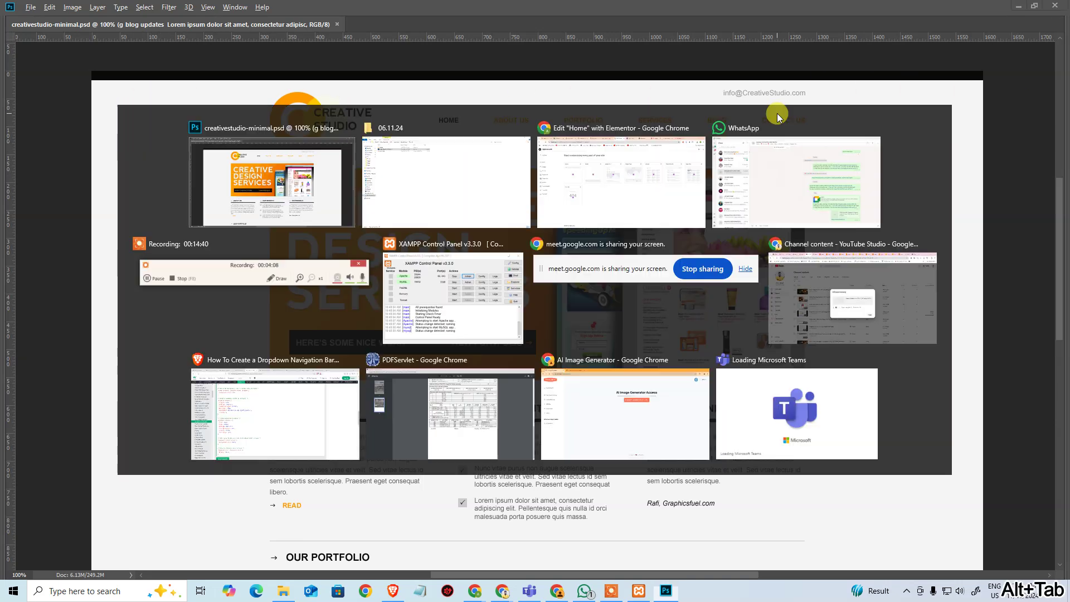
key(alt+Tab)
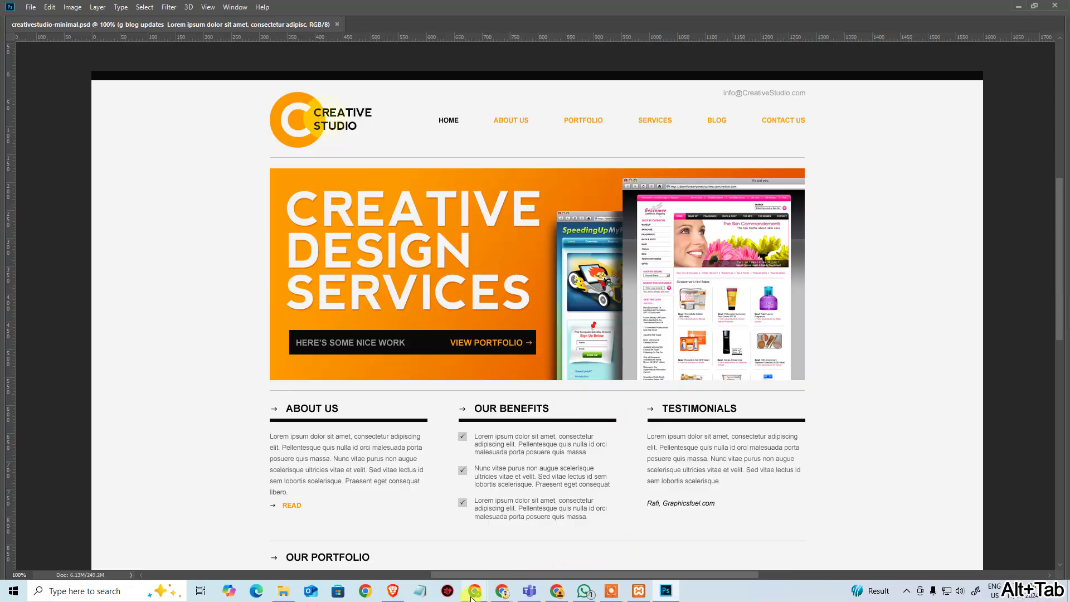
mouse_move(474, 592)
click(440, 513)
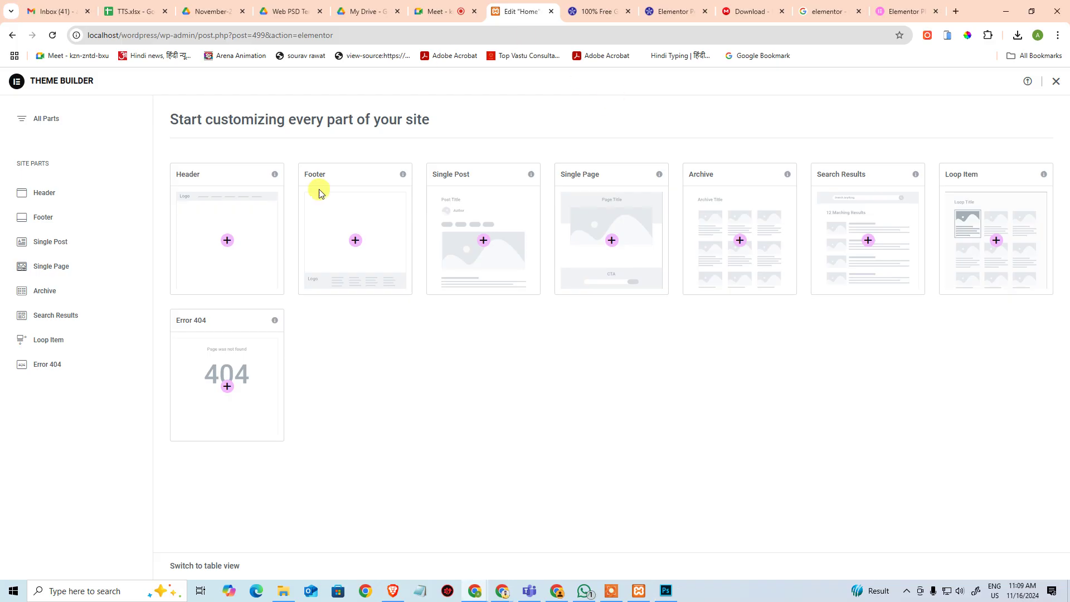
click(243, 242)
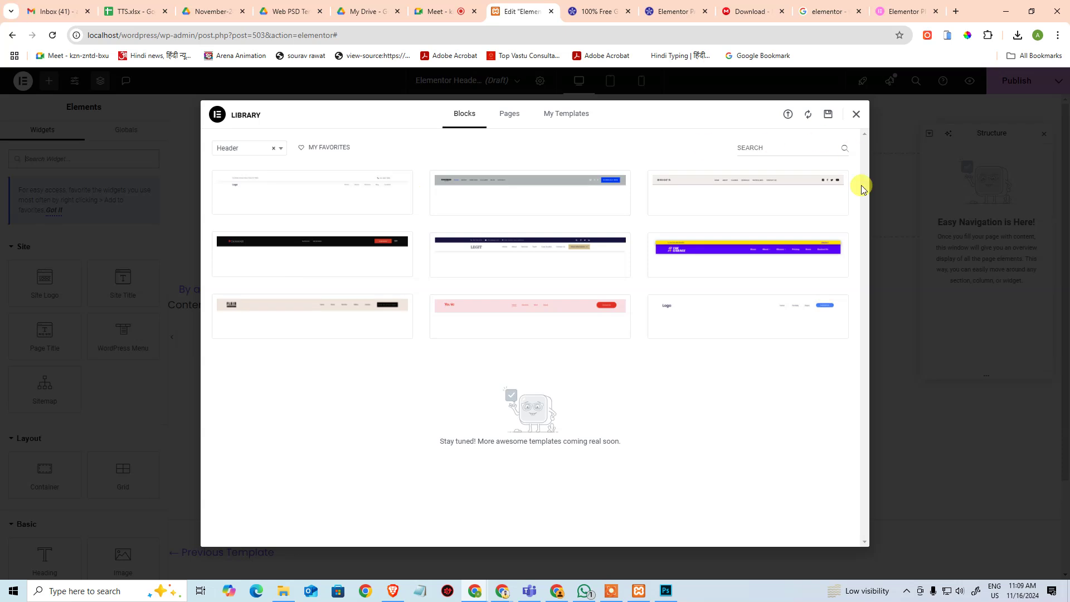
Step: Look through the library's page designs and saved templates, and return to the header blocks
click(507, 114)
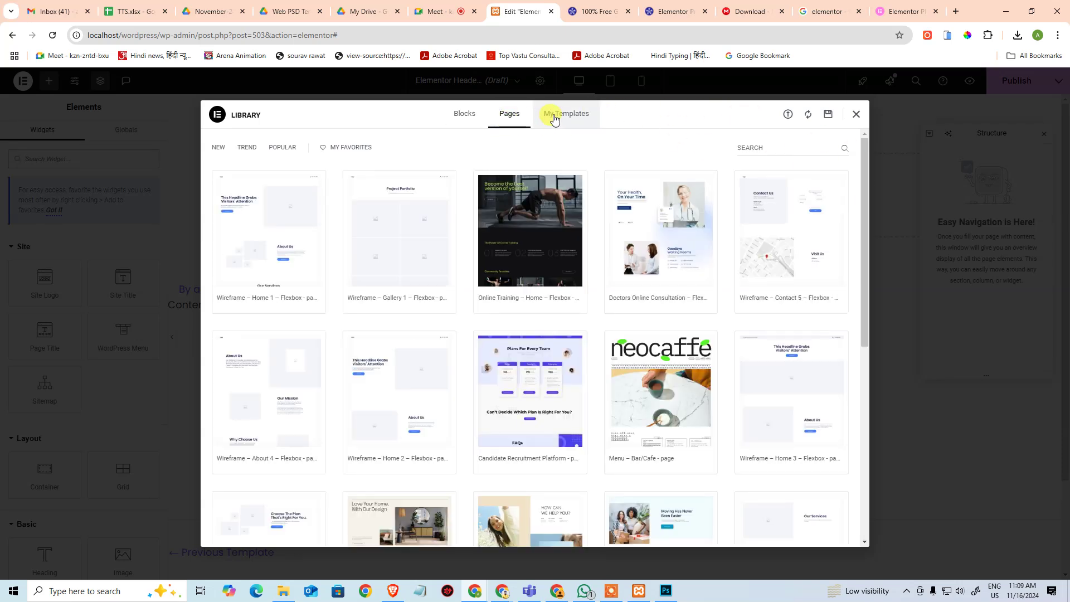
click(562, 117)
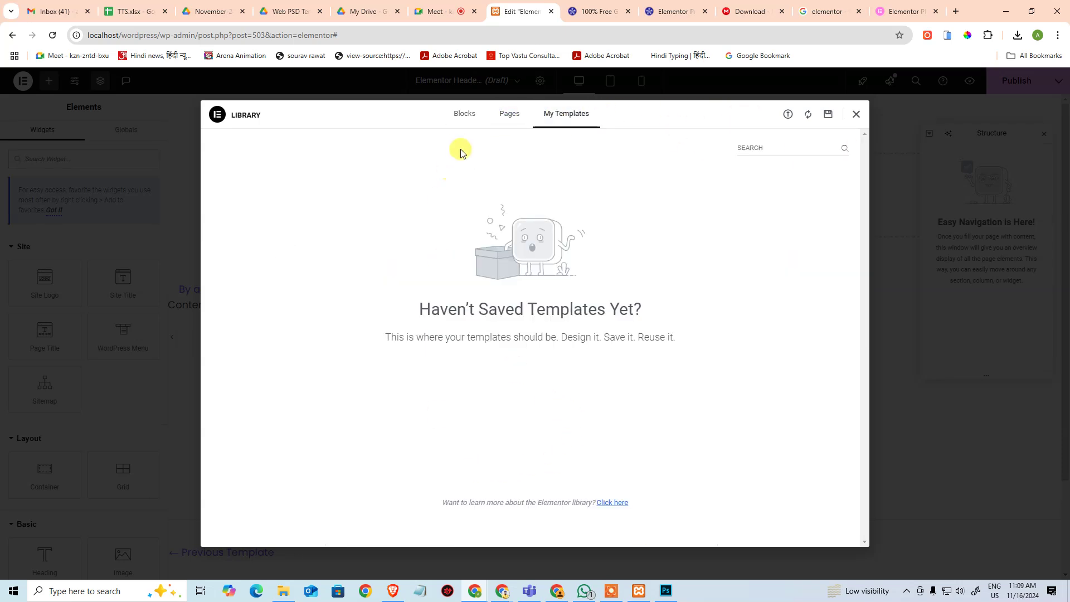
click(458, 117)
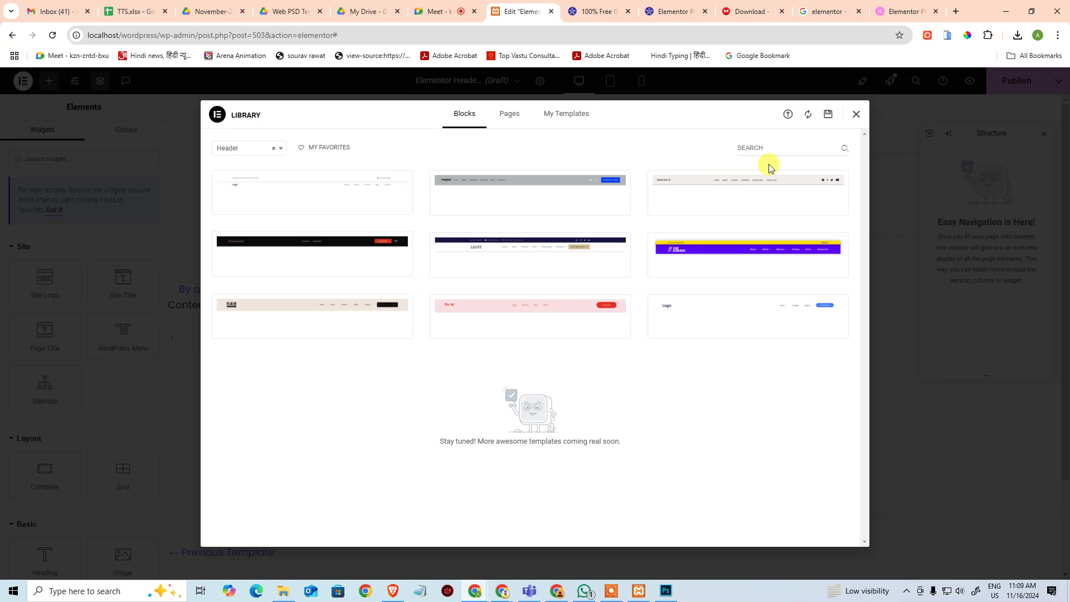
Step: Insert the yellow and purple header block, connecting the site to the Elementor Template Library with the signed-in account
mouse_move(742, 257)
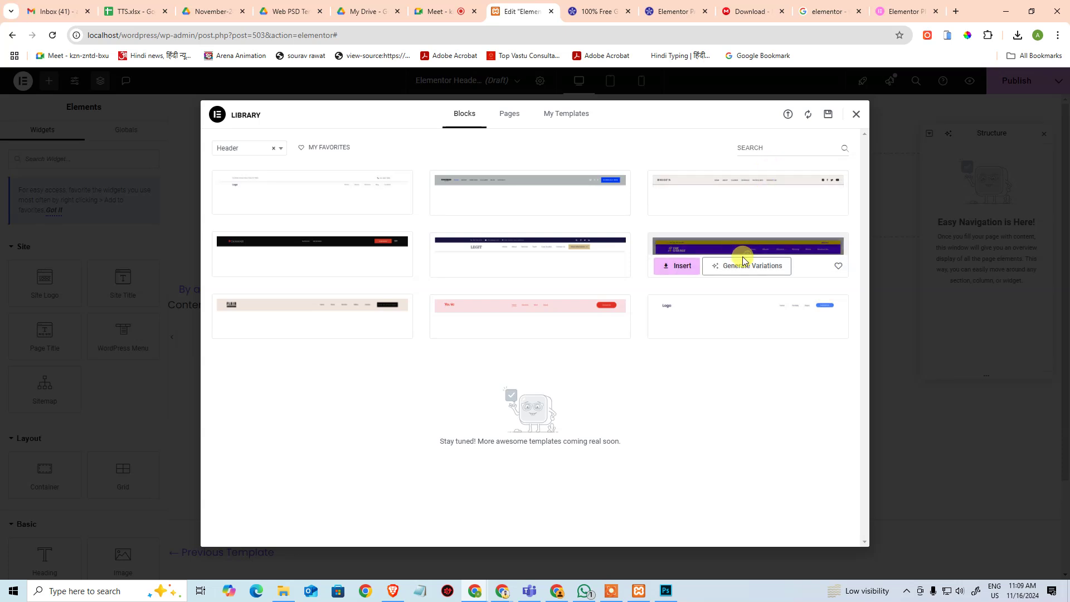
click(680, 273)
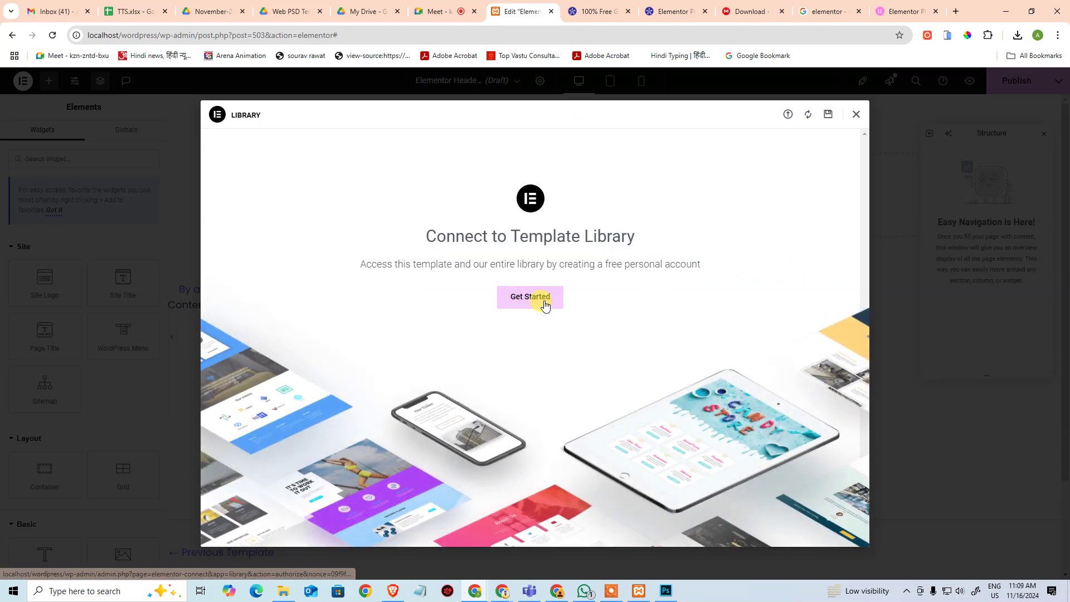
click(541, 298)
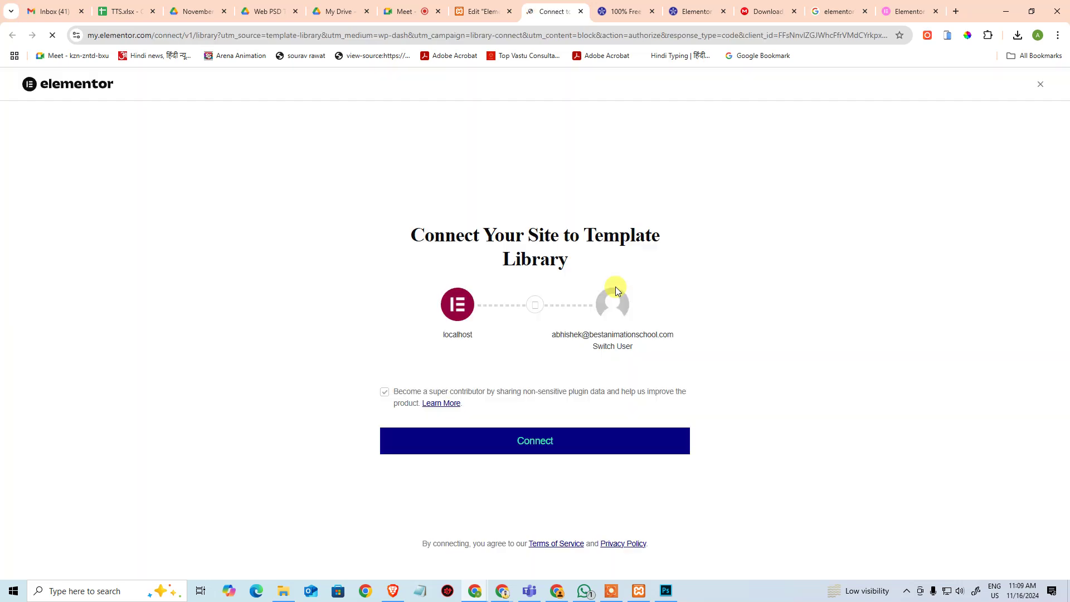
click(519, 440)
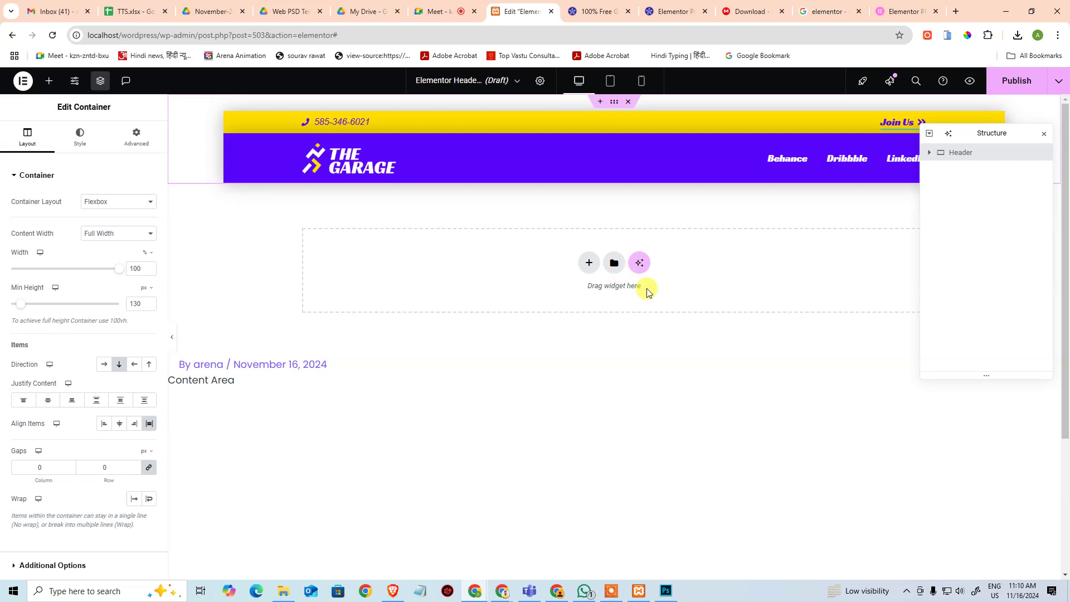
Step: Move the Structure window down clear of the header, and close and reopen it
drag(980, 133, 977, 242)
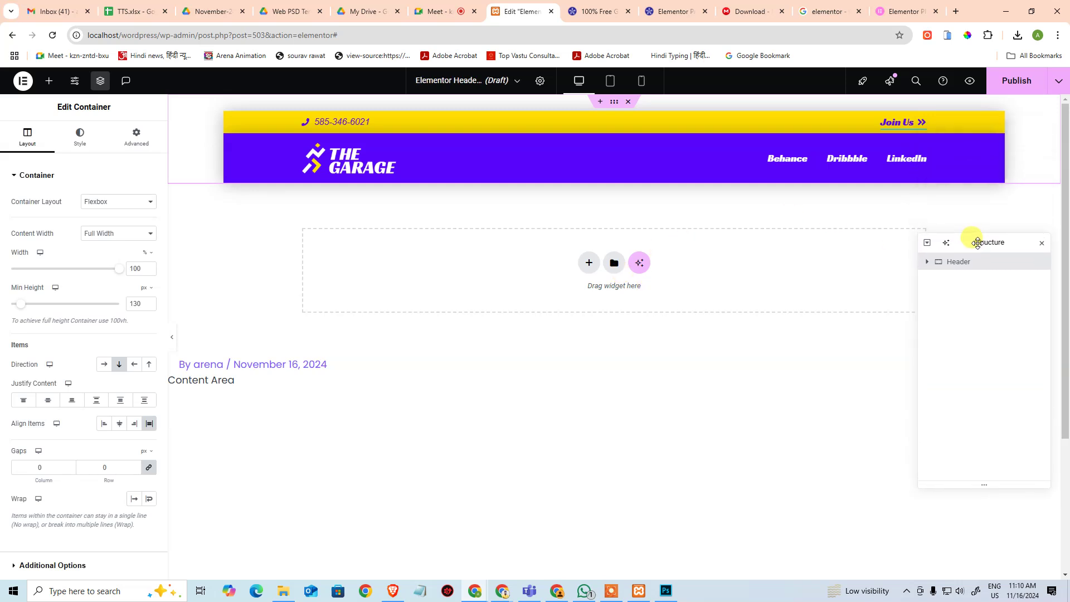
click(1041, 244)
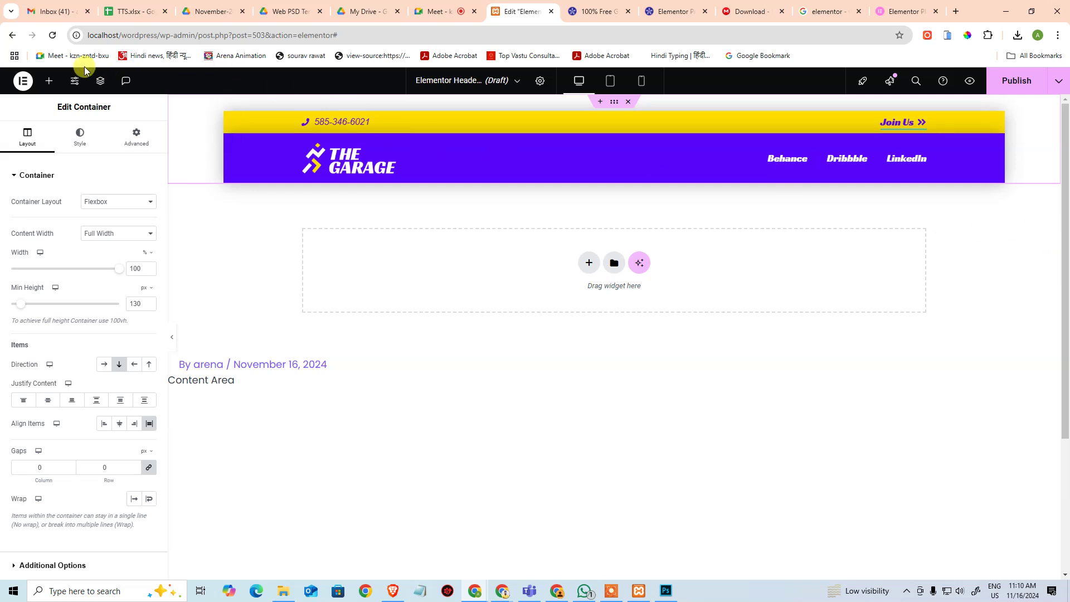
click(100, 88)
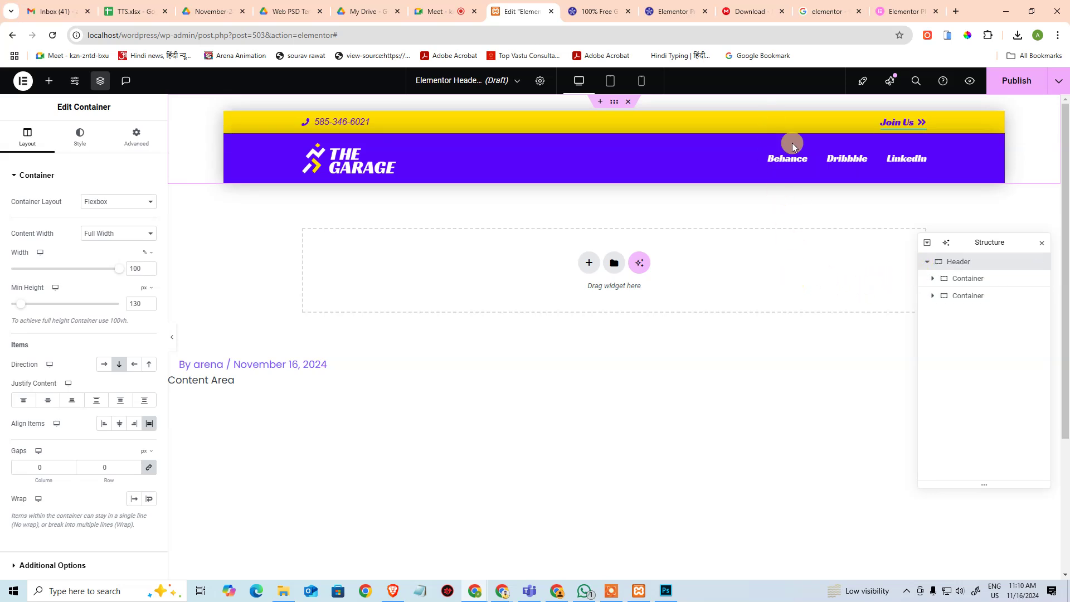
Step: Try swapping the header's two inner containers, restore their original order and select the parent Header container
click(990, 294)
drag(989, 295, 989, 297)
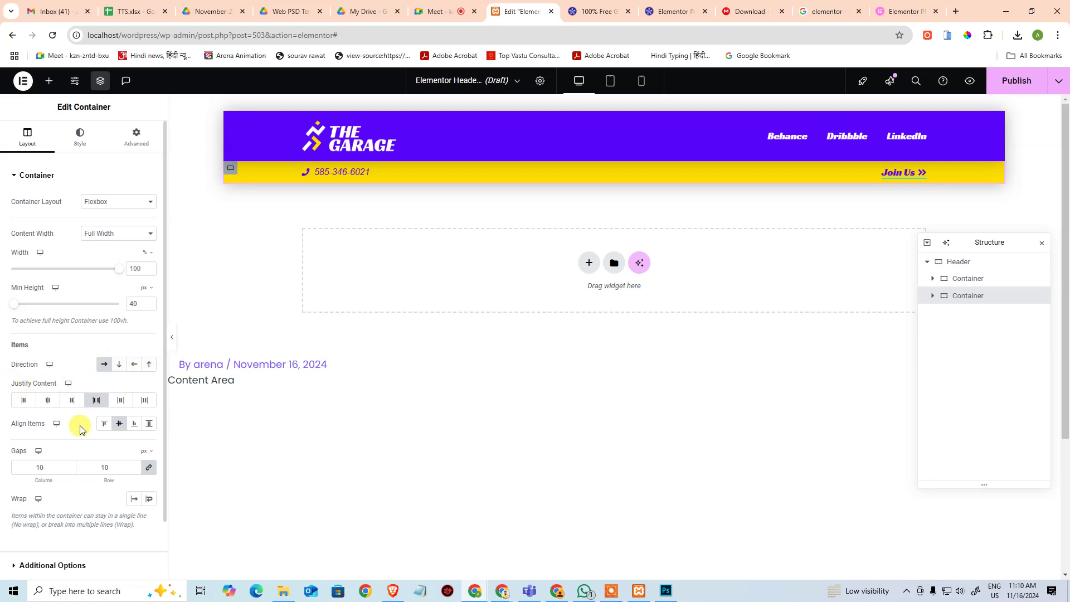
scroll(70, 469, down, 1)
scroll(70, 463, up, 1)
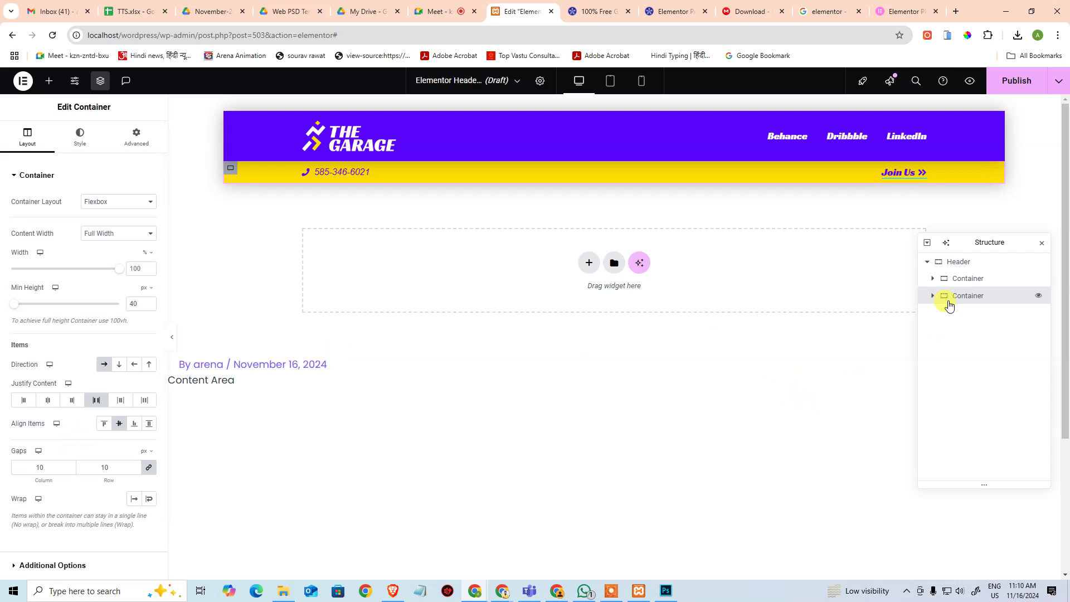
mouse_move(960, 290)
mouse_down()
mouse_move(969, 325)
mouse_move(970, 298)
mouse_up()
click(957, 263)
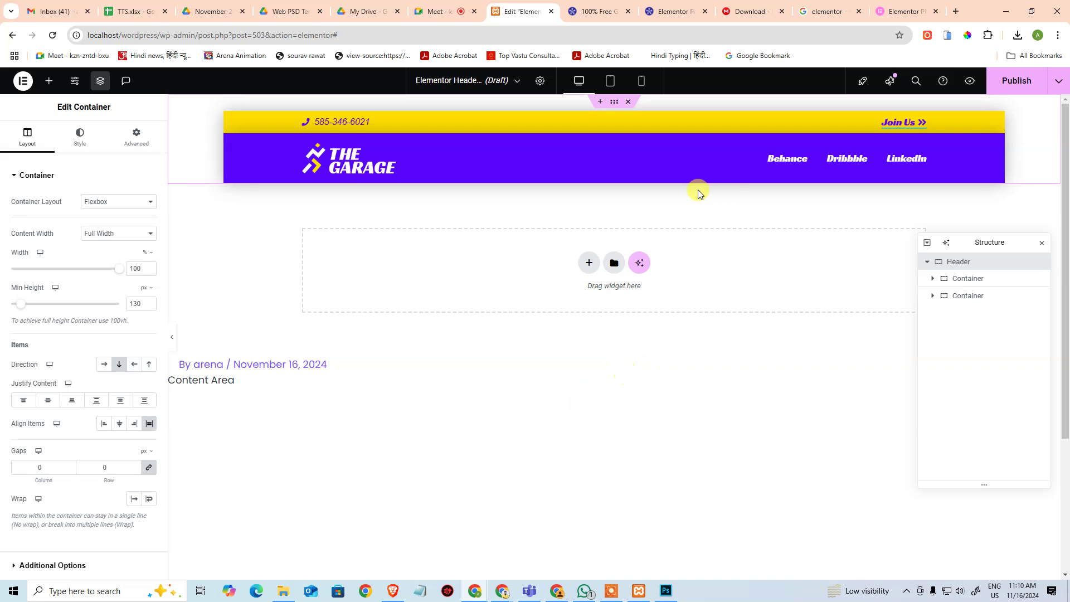
Step: Expand the header's yellow top-bar container, check its background colour and compare the header with the PSD design in Photoshop
click(229, 123)
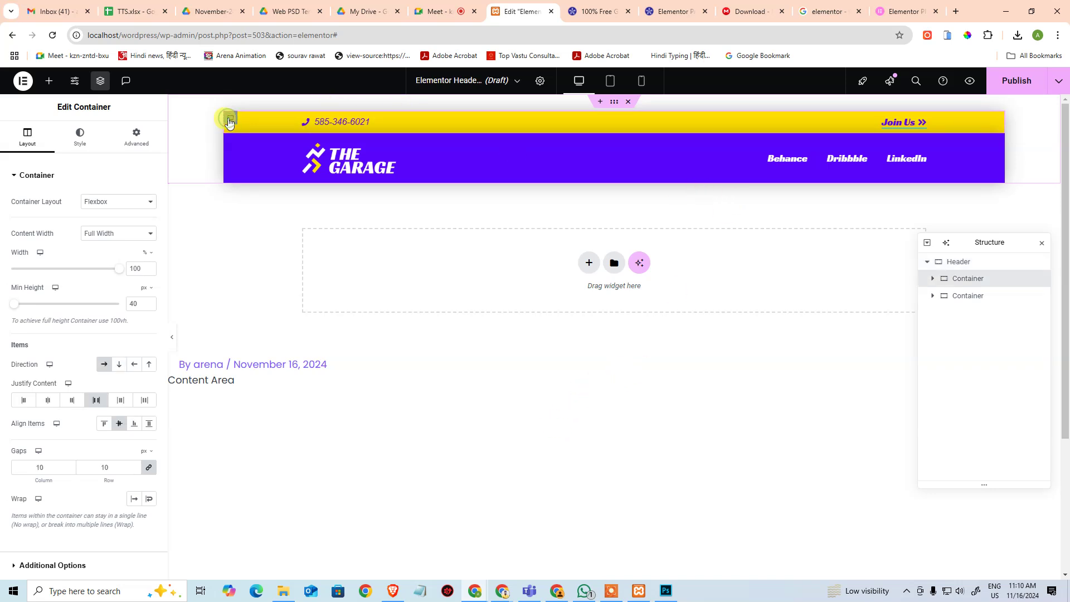
click(932, 280)
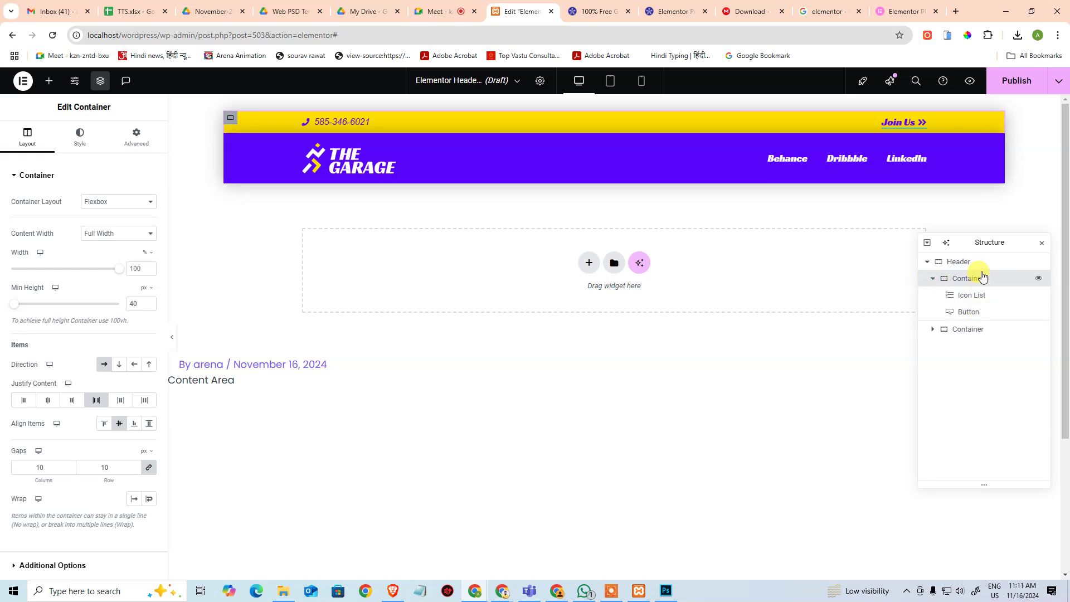
click(79, 136)
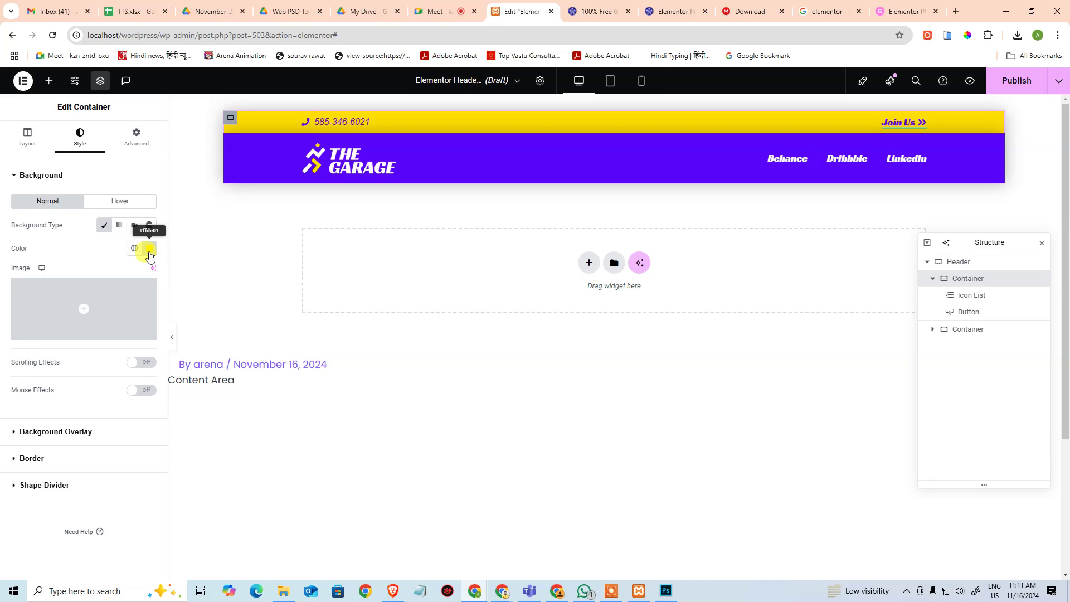
click(665, 586)
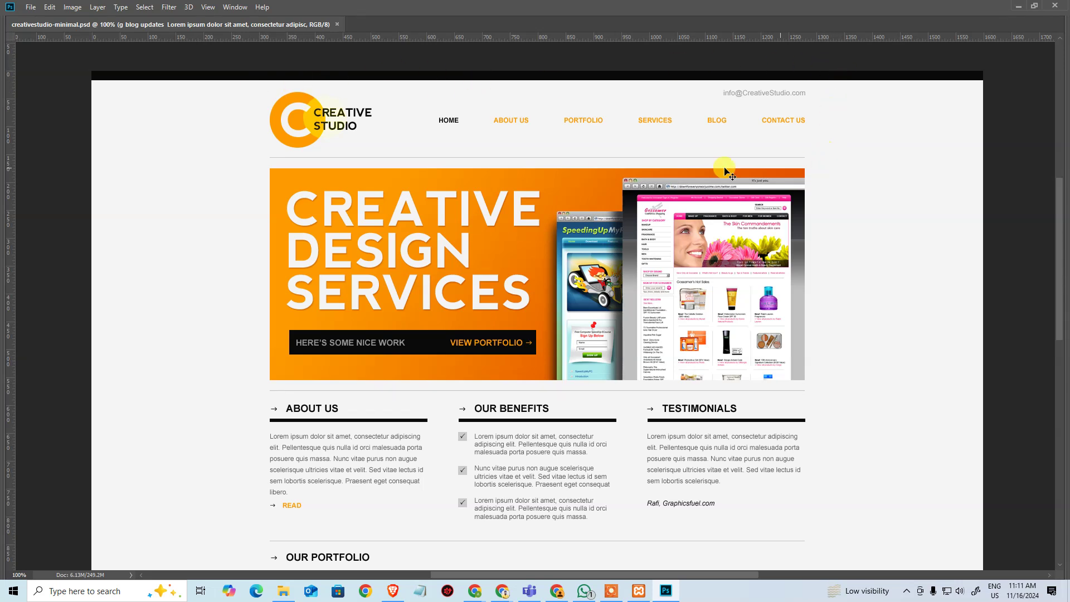
Step: Return to Elementor in Chrome and delete the phone number icon list from the yellow top bar
key(alt+Tab)
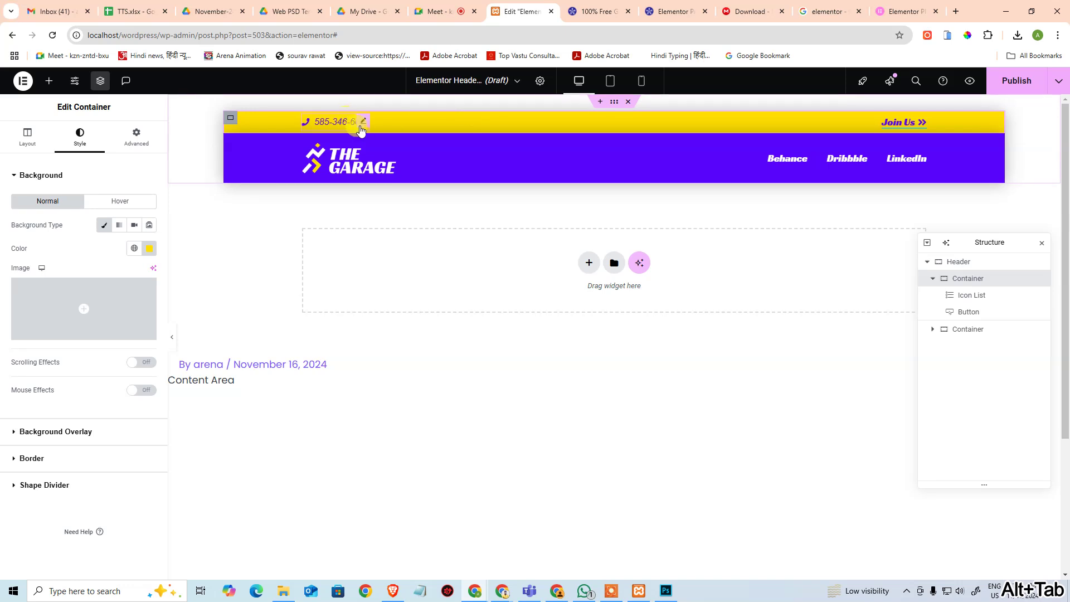
click(367, 123)
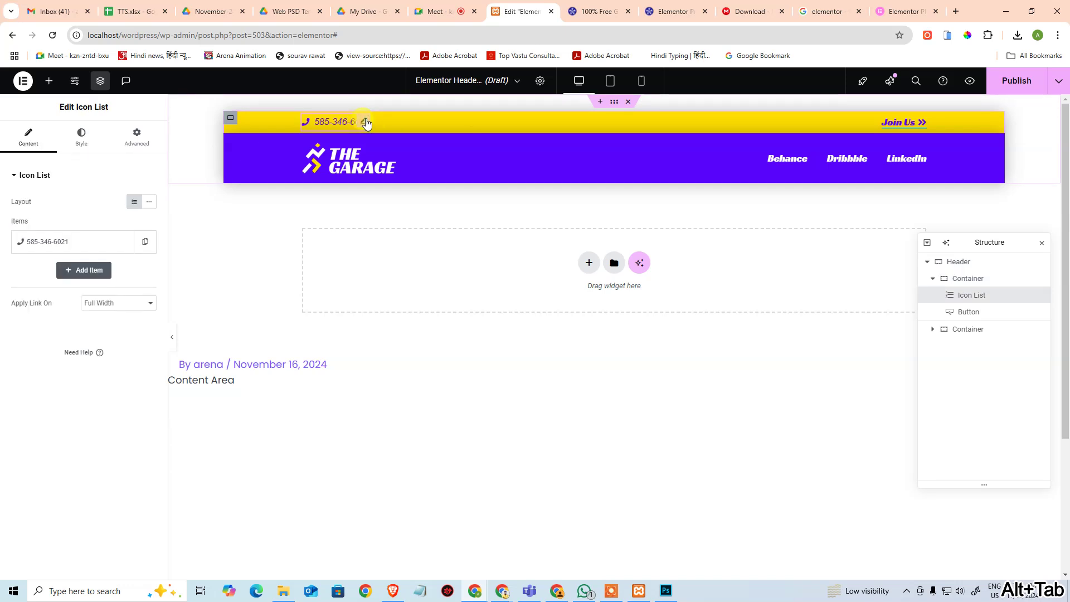
key(Delete)
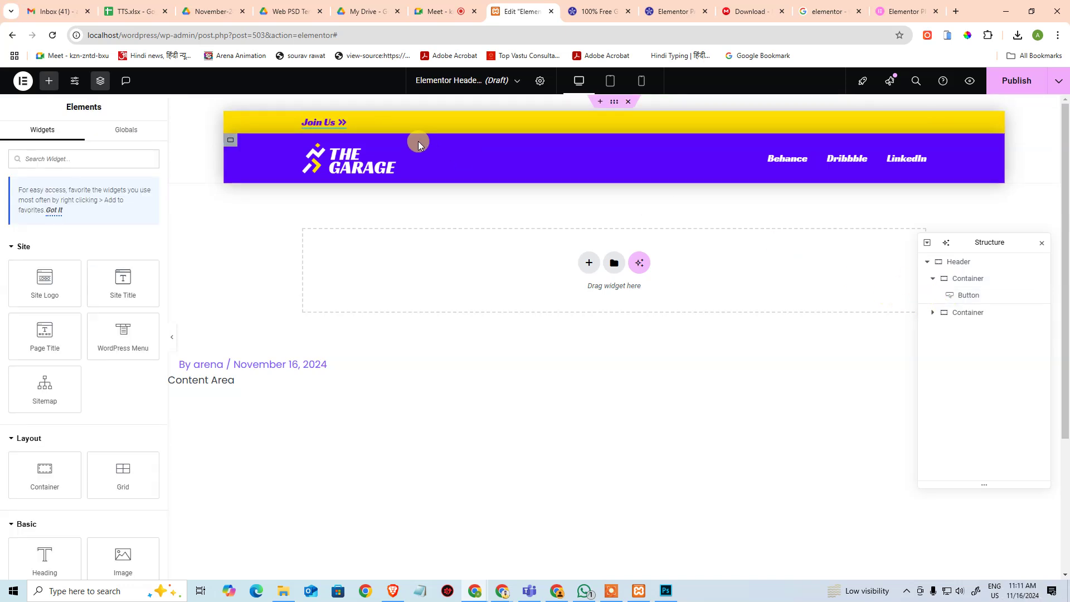
Step: Set the yellow top-bar container's Justify Content to End so its Join Us button aligns right
click(341, 129)
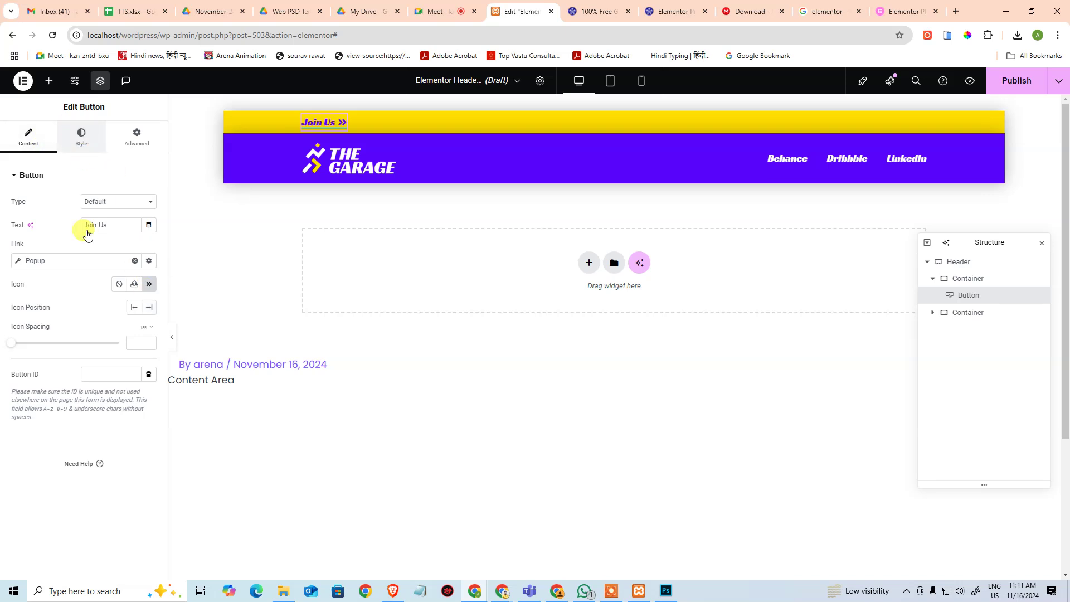
click(965, 284)
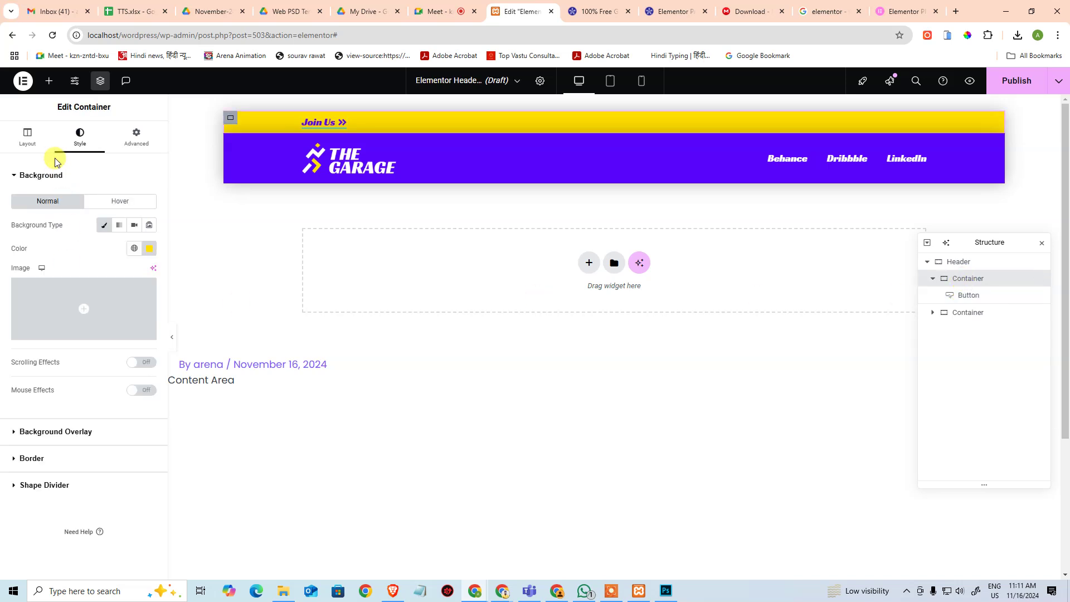
click(27, 137)
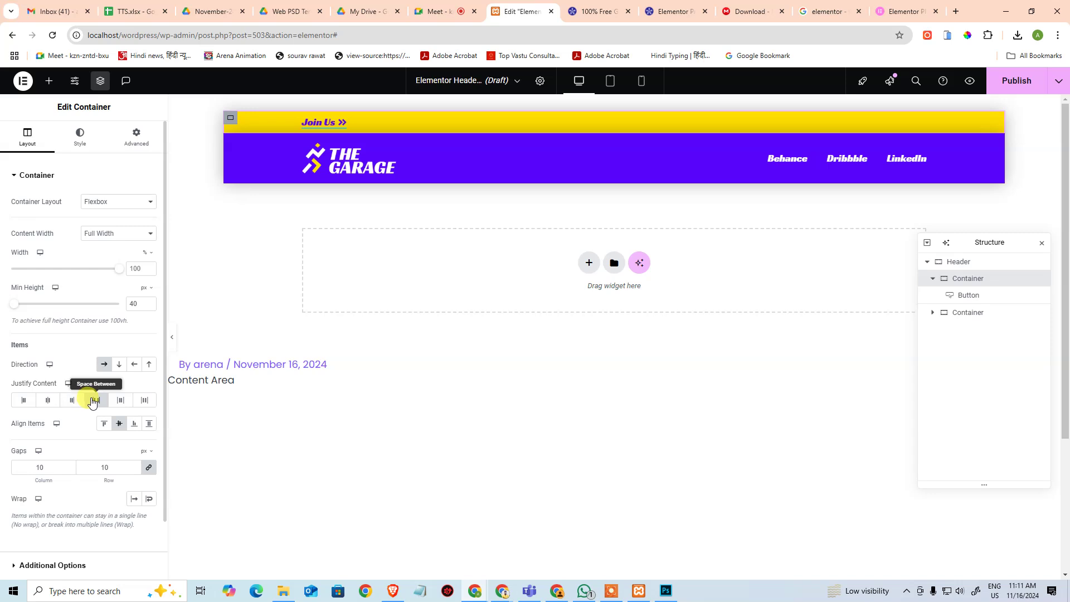
click(74, 401)
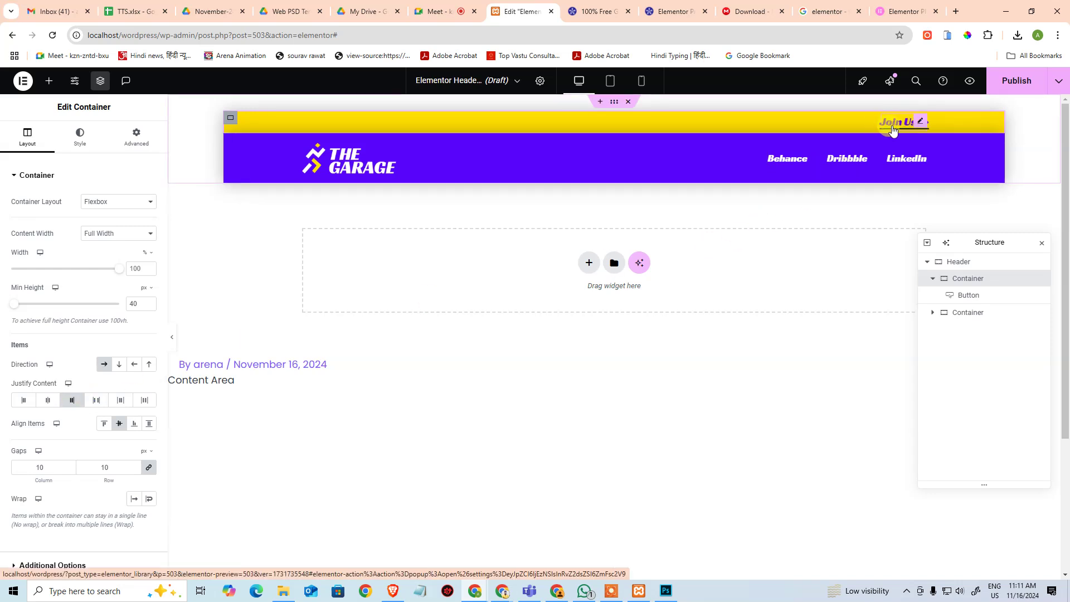
Step: Copy the contact e-mail text from the PSD in Photoshop and paste it as the Join Us button's text in Elementor
key(alt+Tab)
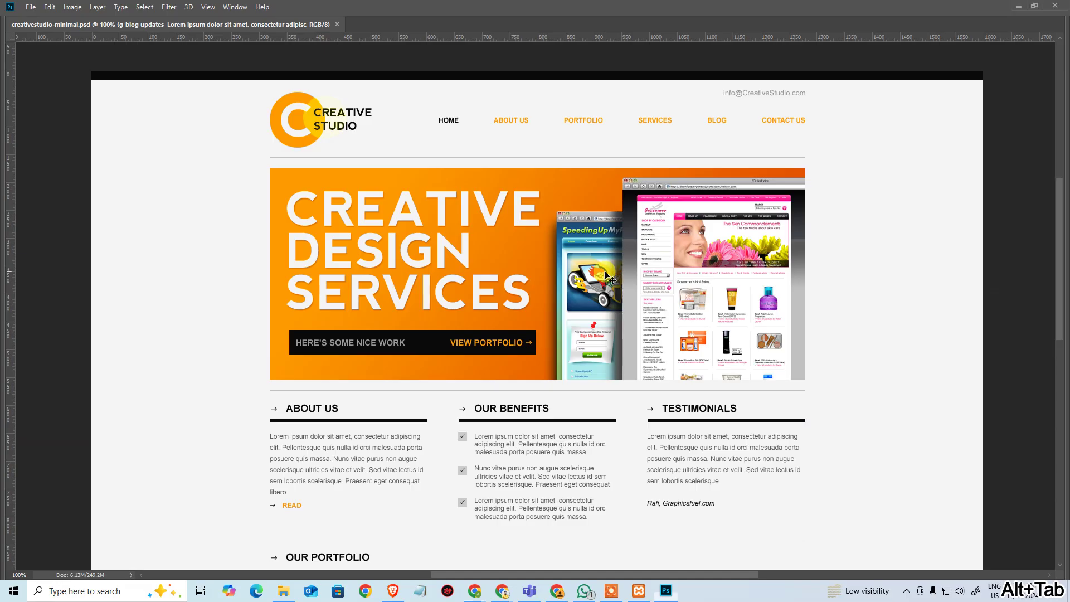
key(ctrl+a)
key(ctrl+c)
key(alt+Tab)
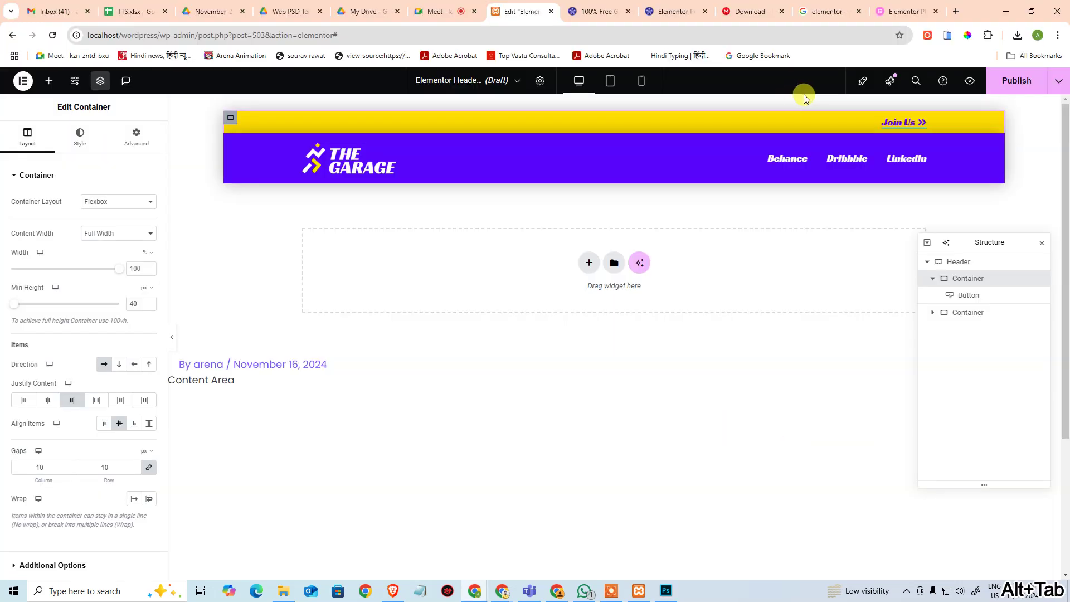
click(920, 124)
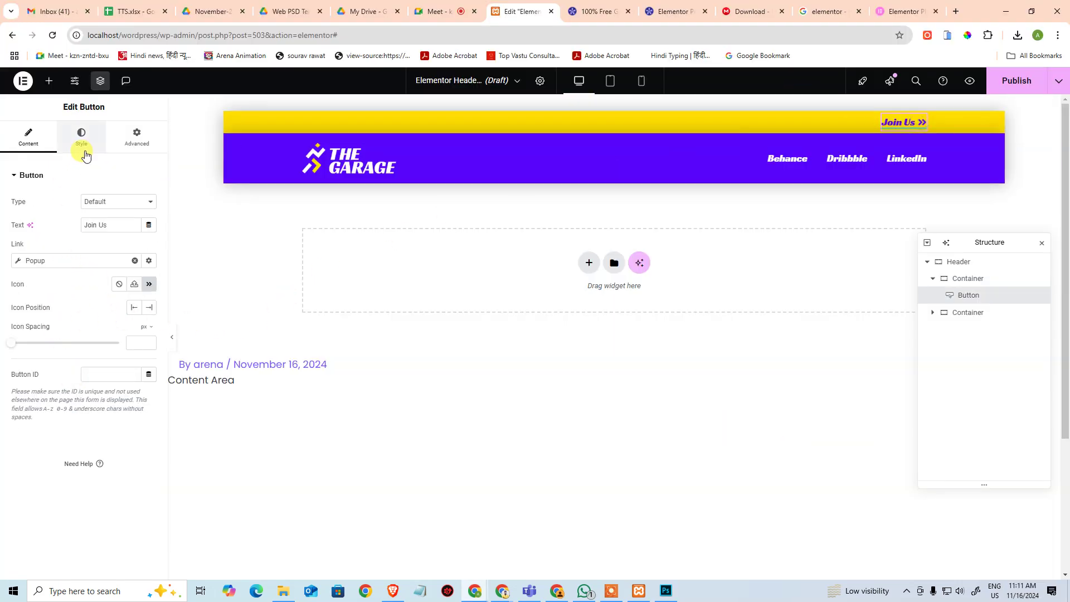
triple_click(100, 224)
key(ctrl+v)
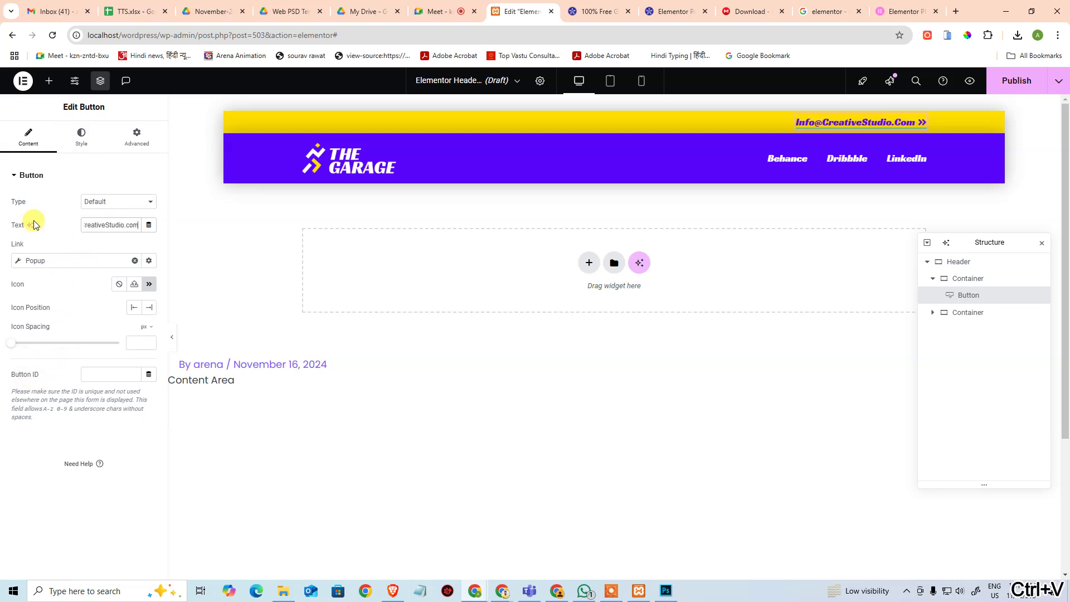
Step: Switch to Photoshop and copy the hex colour code of the header's contact e-mail text
key(alt+Tab)
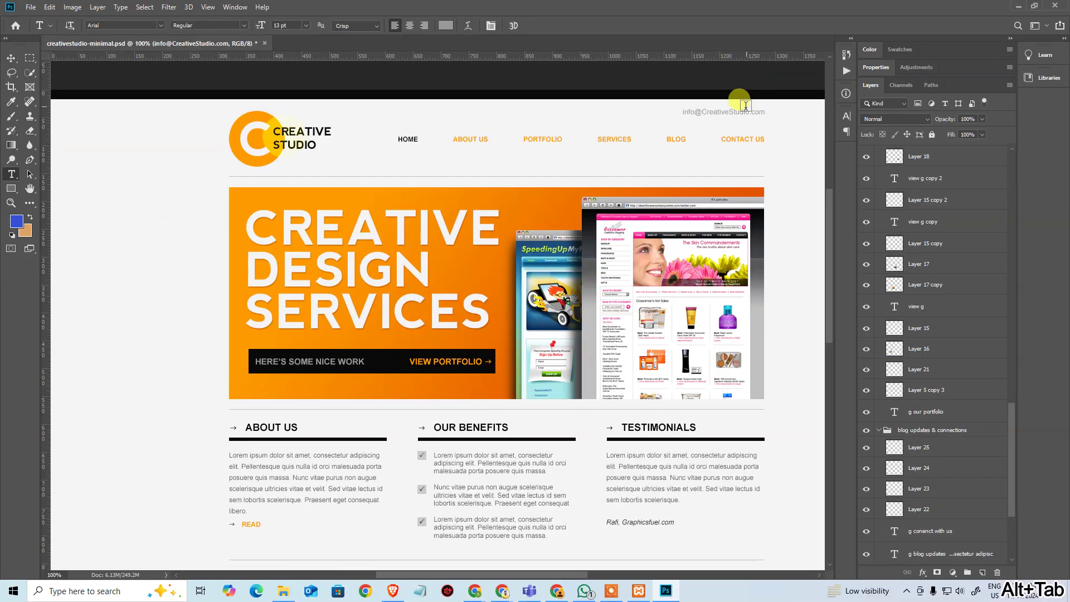
click(741, 106)
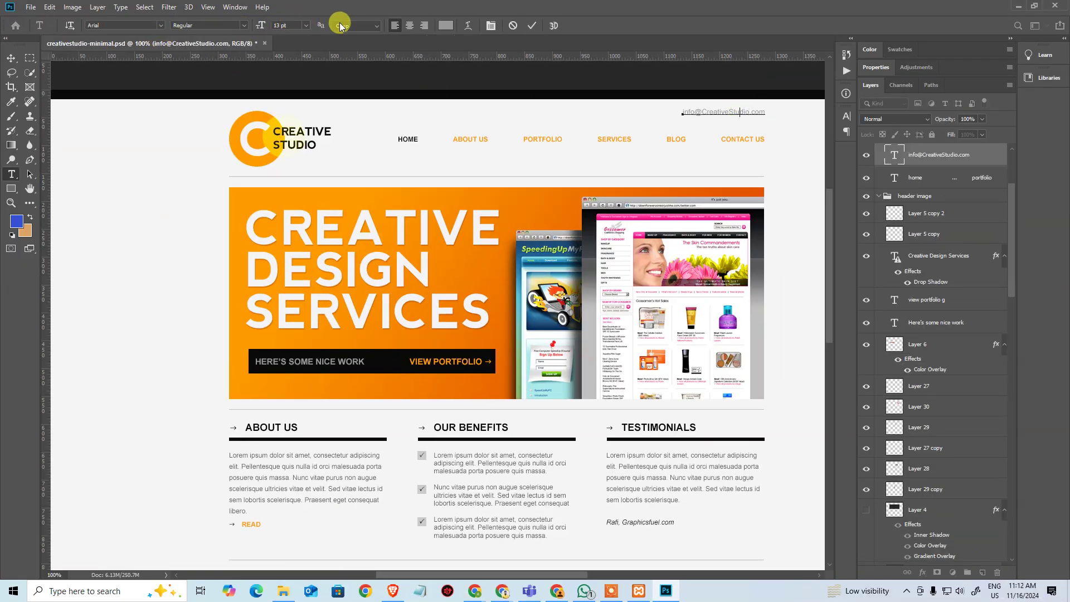
click(445, 26)
key(ctrl+c)
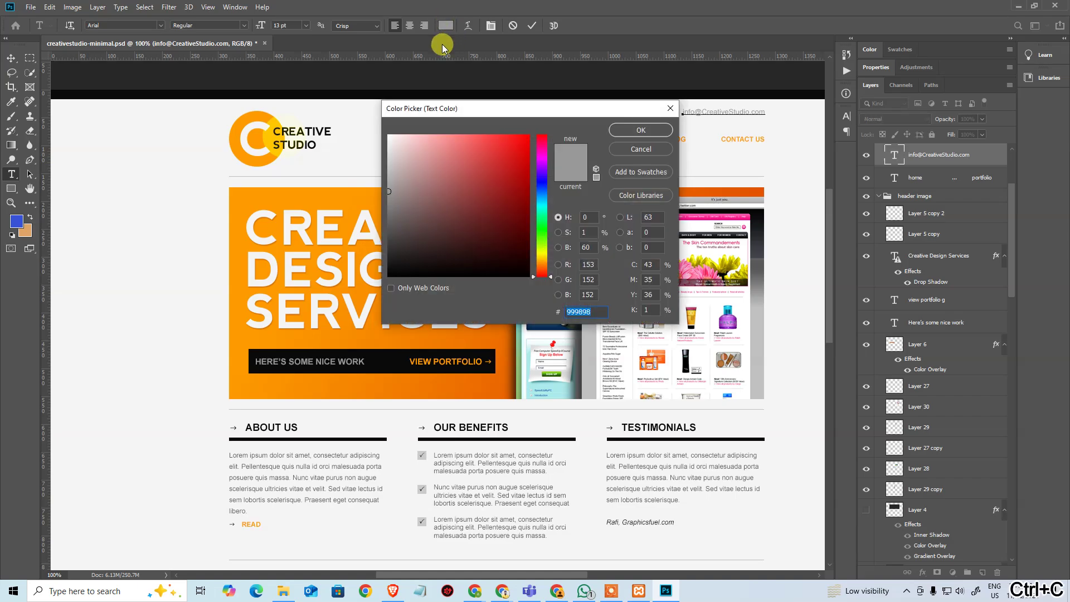
Step: Return to Elementor in Chrome and set the top-bar button's normal text color to 999898
key(alt+Tab)
click(150, 202)
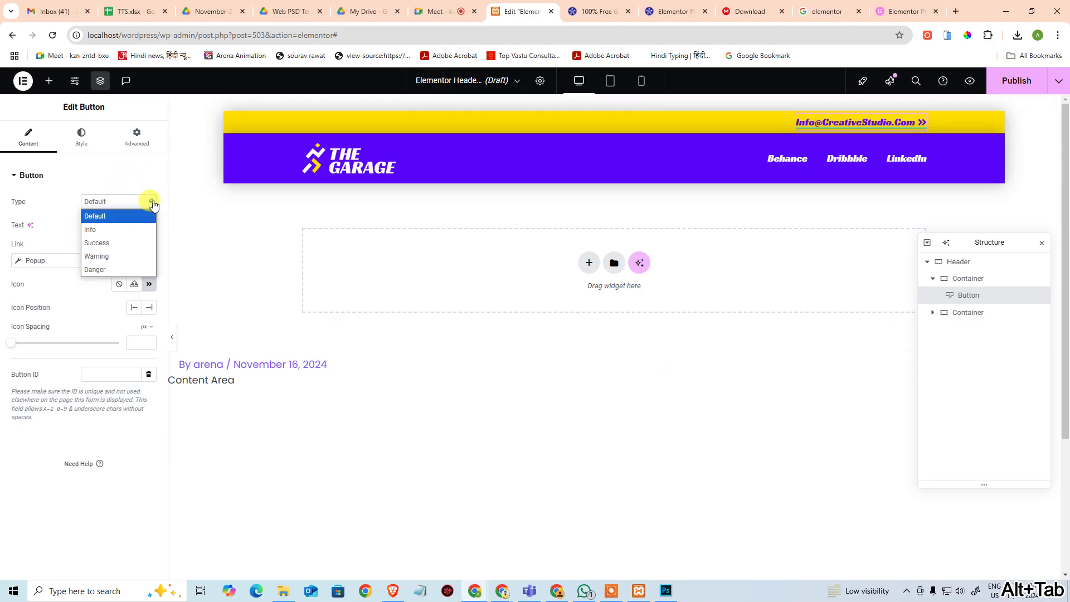
click(153, 203)
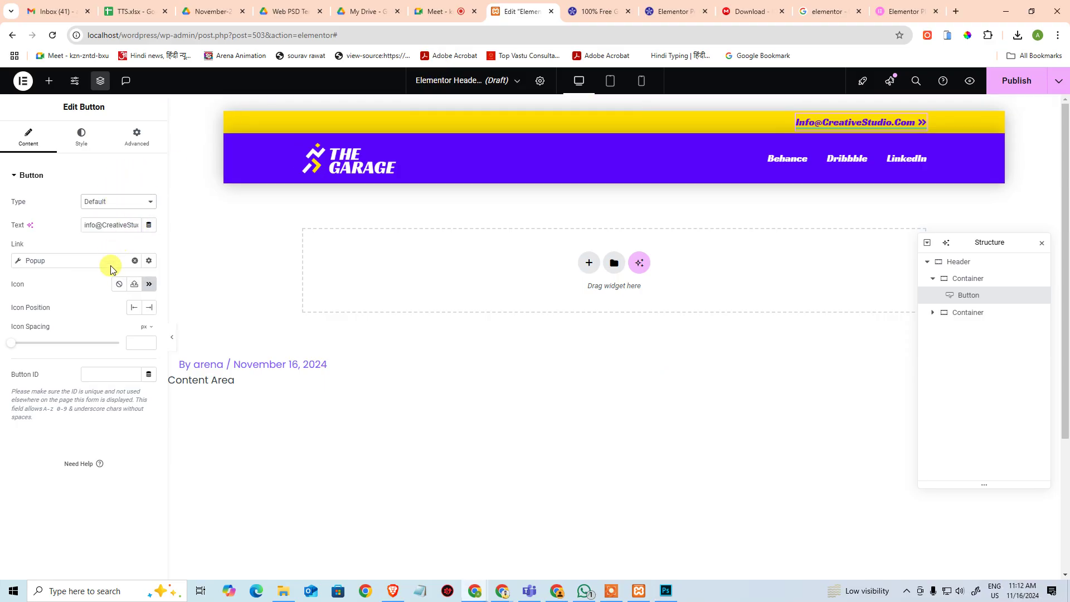
click(81, 139)
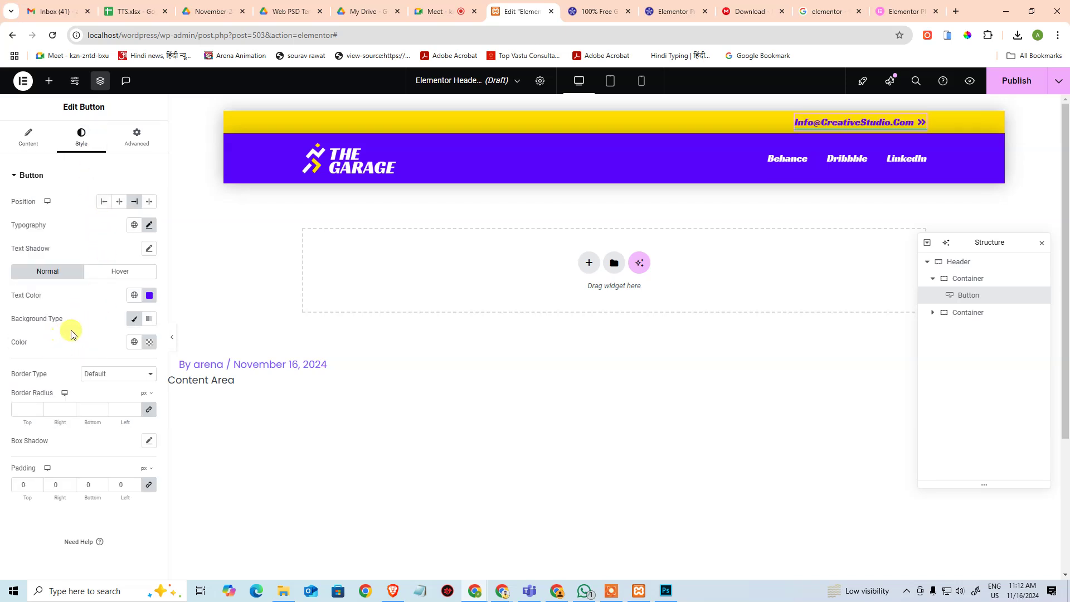
click(149, 296)
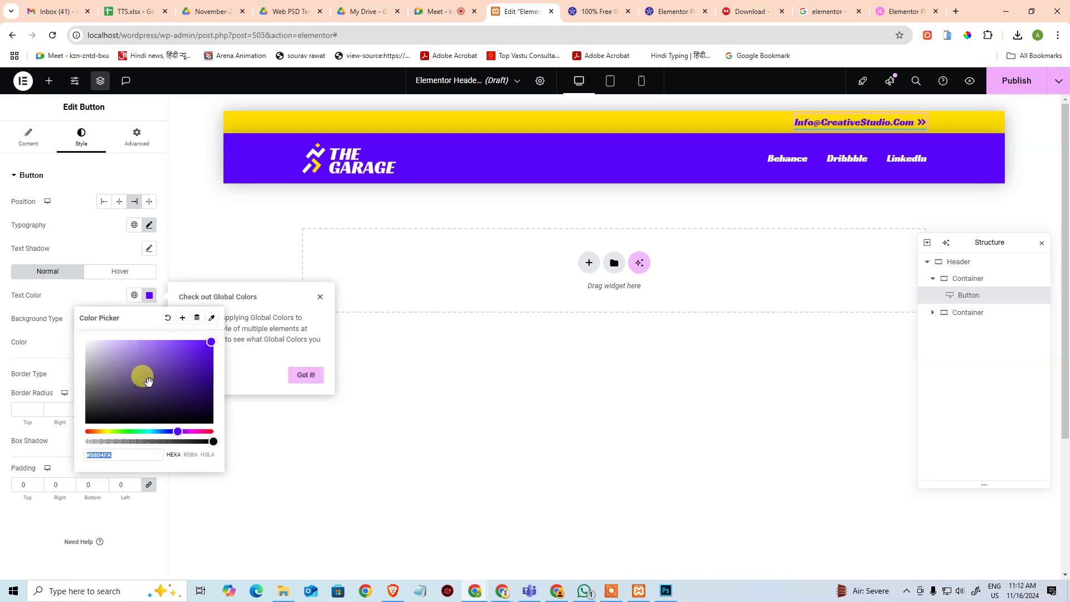
key(ctrl+v)
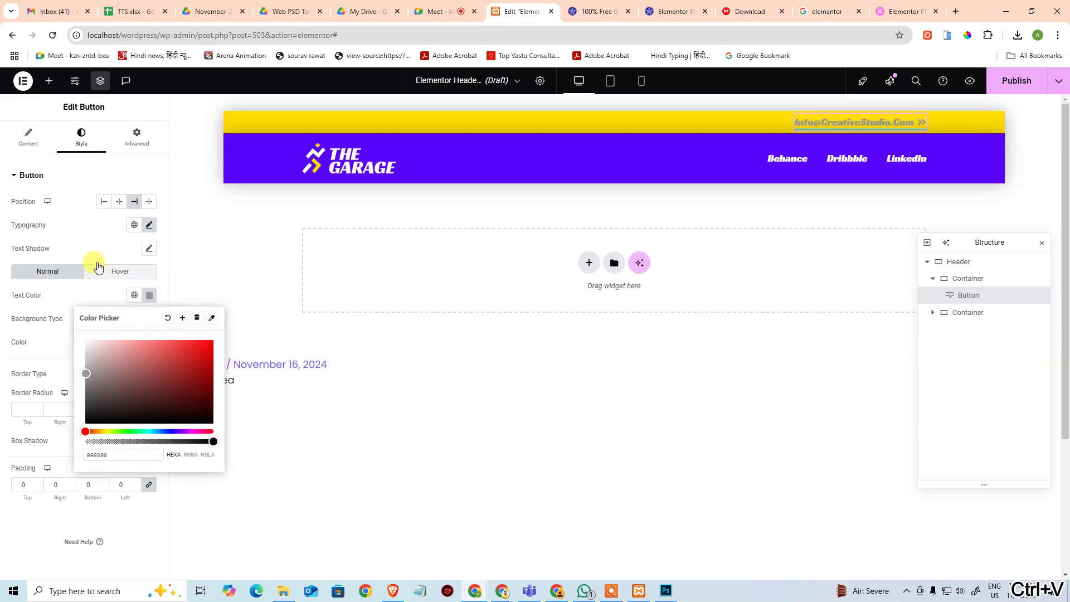
click(99, 242)
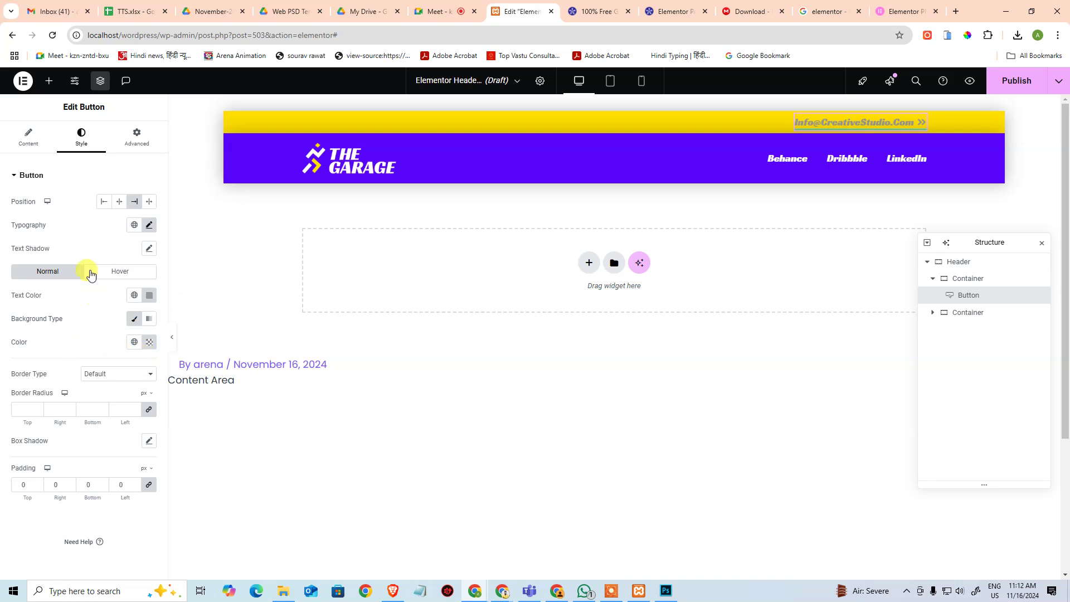
Step: Set the top-bar button's font to Arial at 13 px and compare it with the e-mail text in the Photoshop design
click(149, 224)
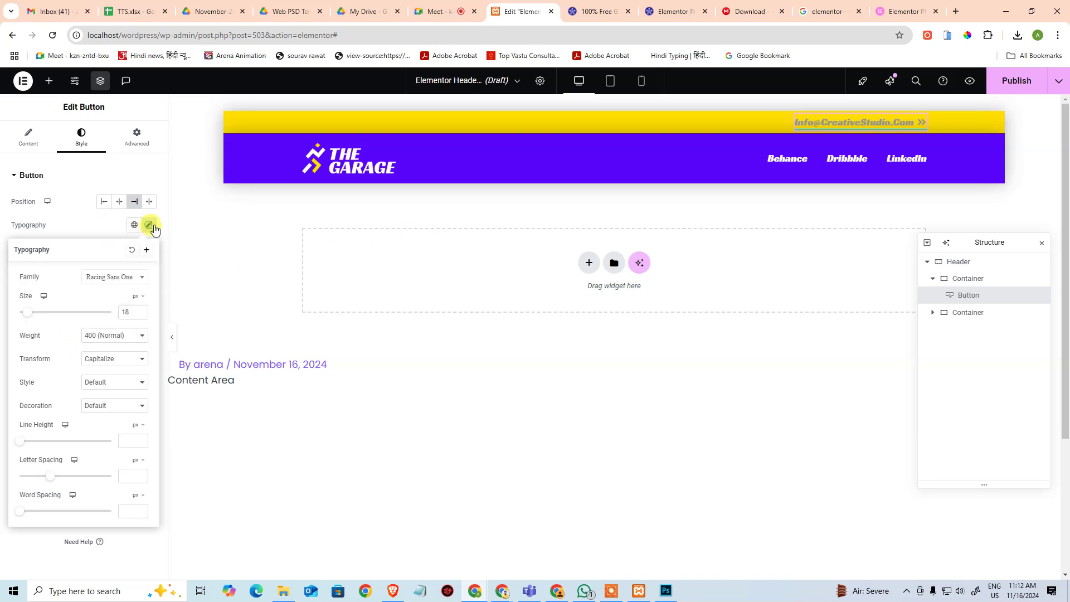
click(103, 281)
text(Ar)
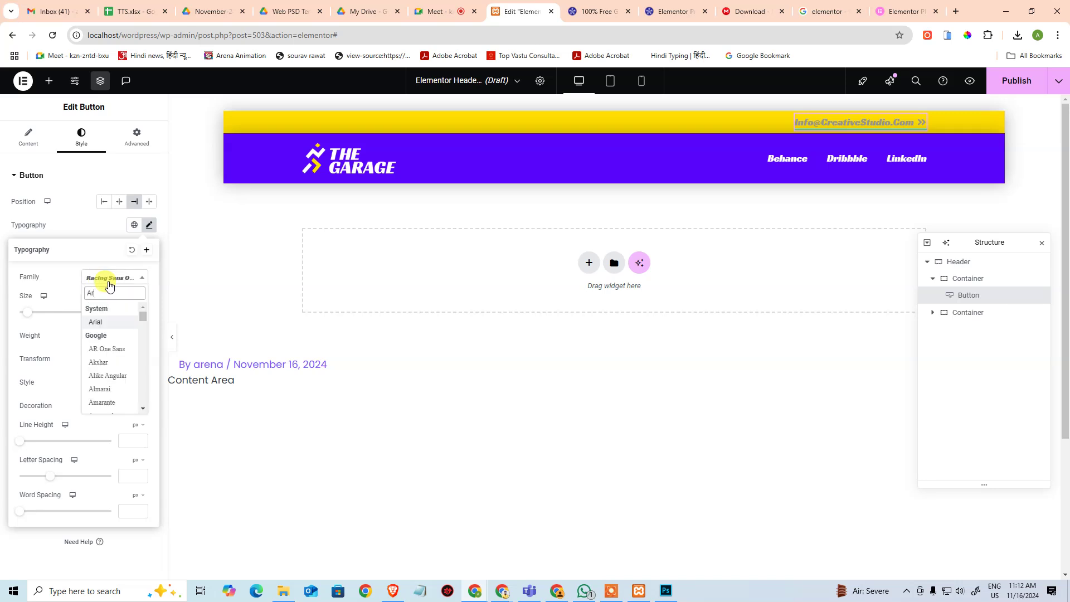
text(iall)
click(103, 322)
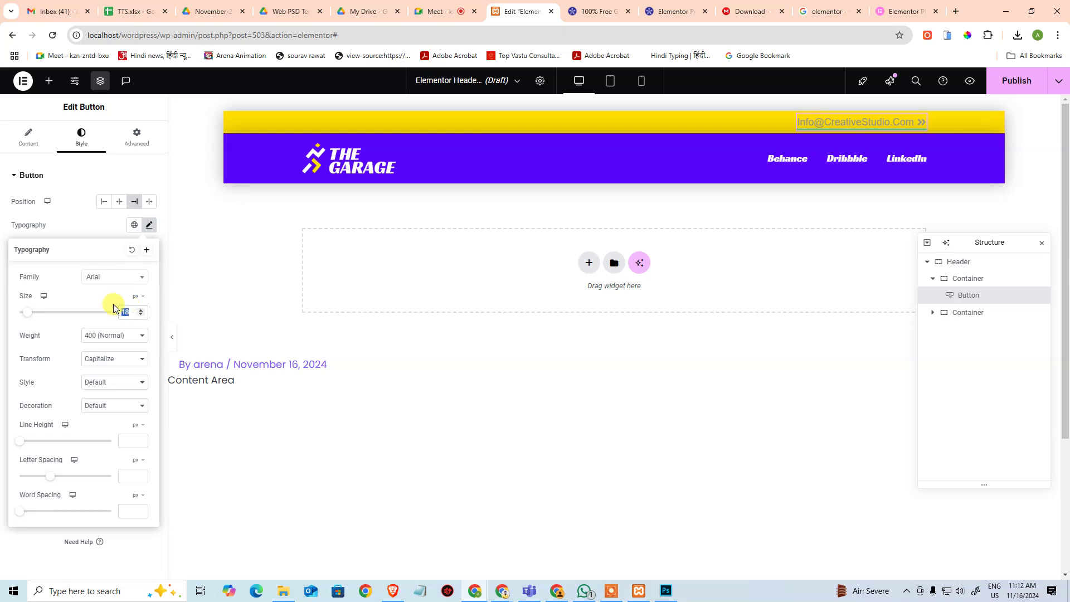
text(13)
key(alt+Tab)
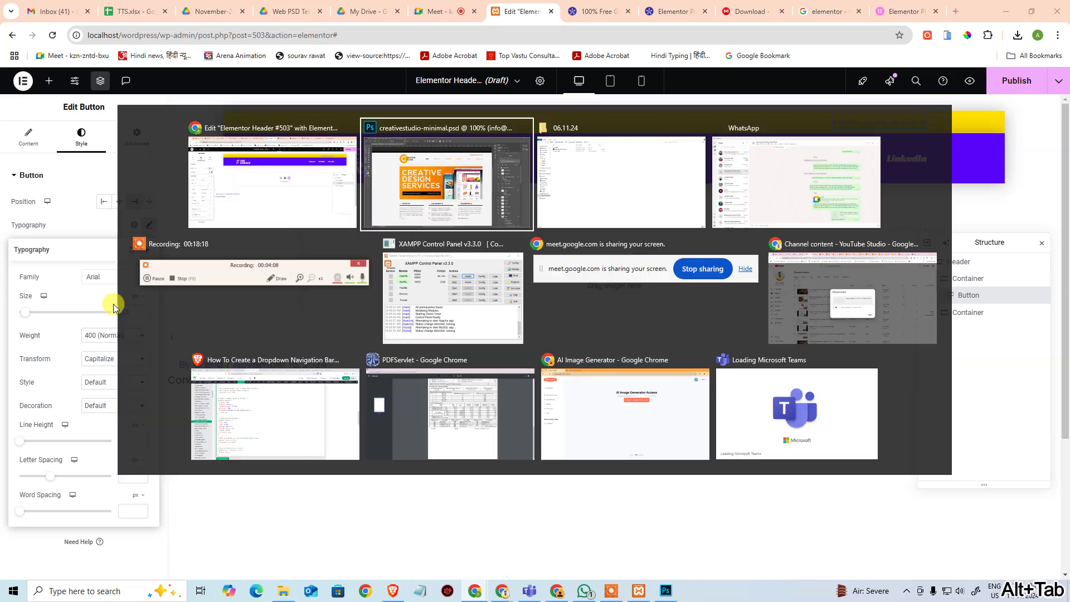
click(640, 149)
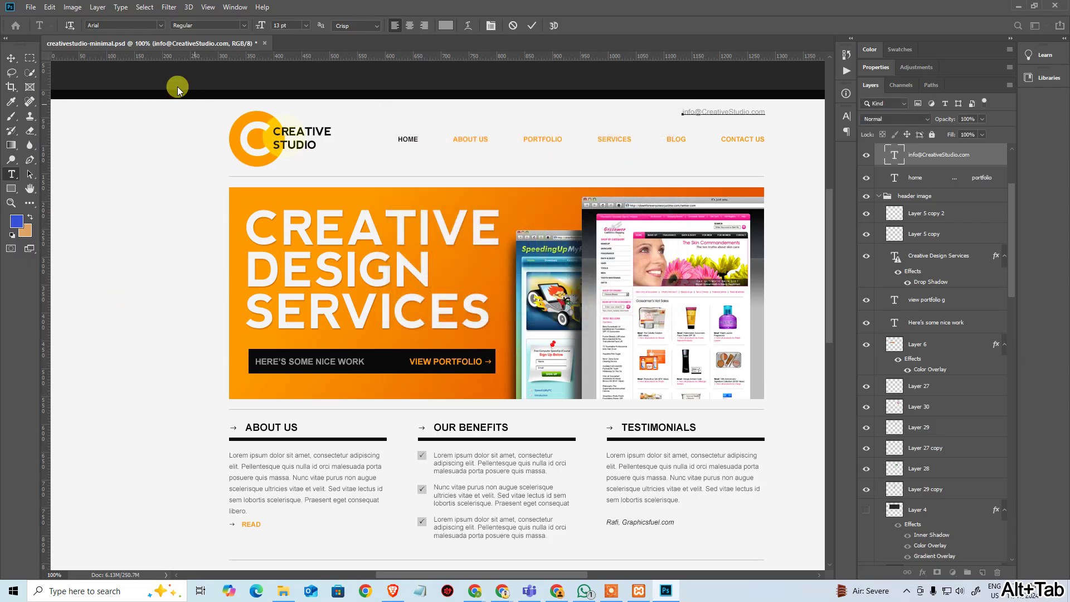
Step: Back in Elementor, set the top-bar button's text Transform to Default and its Decoration to None
key(alt+Tab)
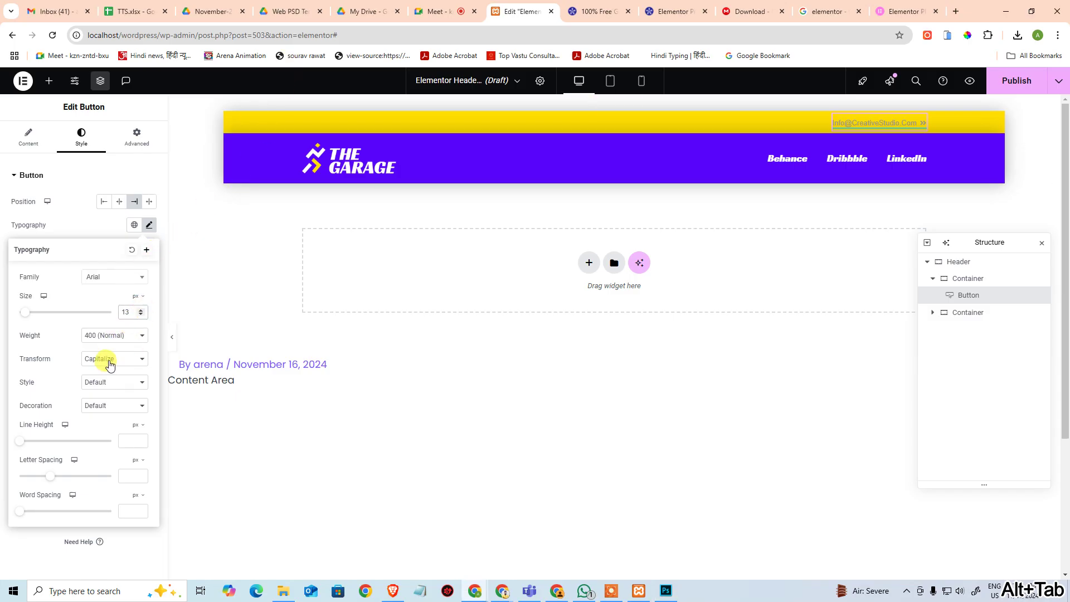
click(110, 363)
click(112, 371)
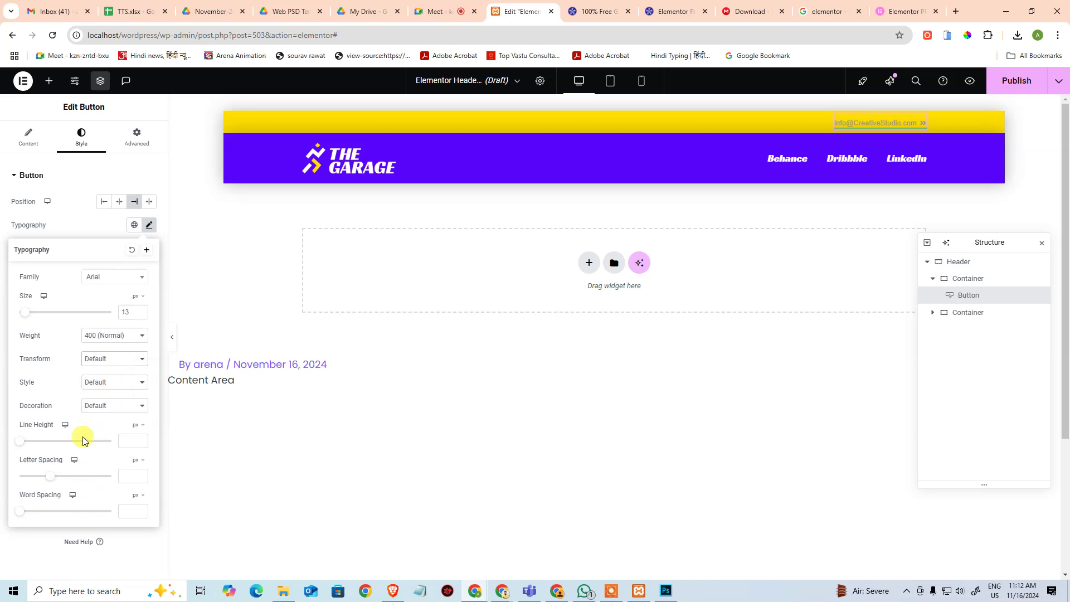
click(105, 407)
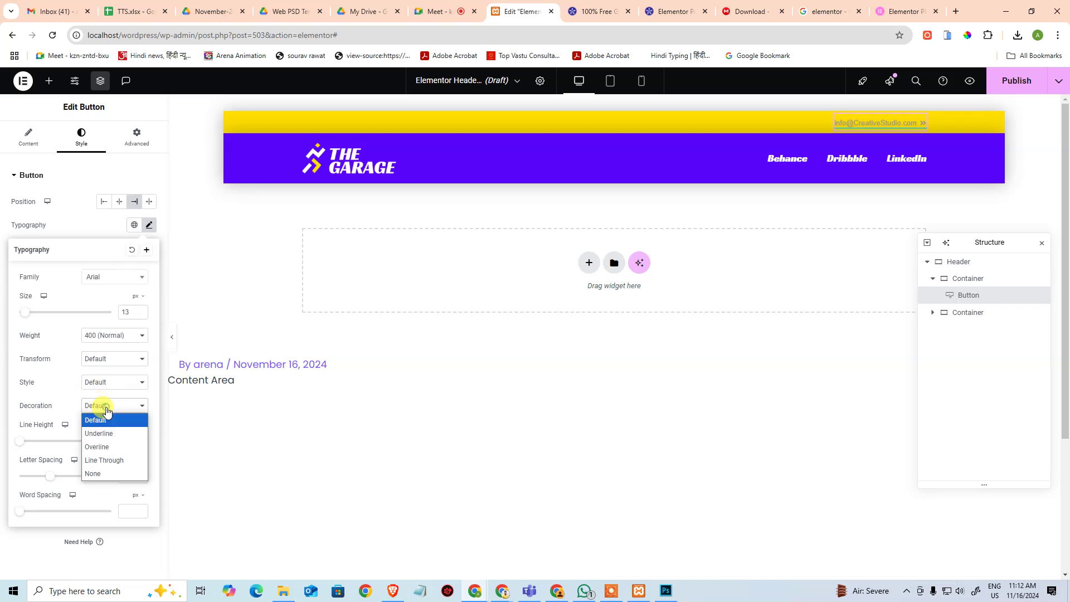
click(100, 475)
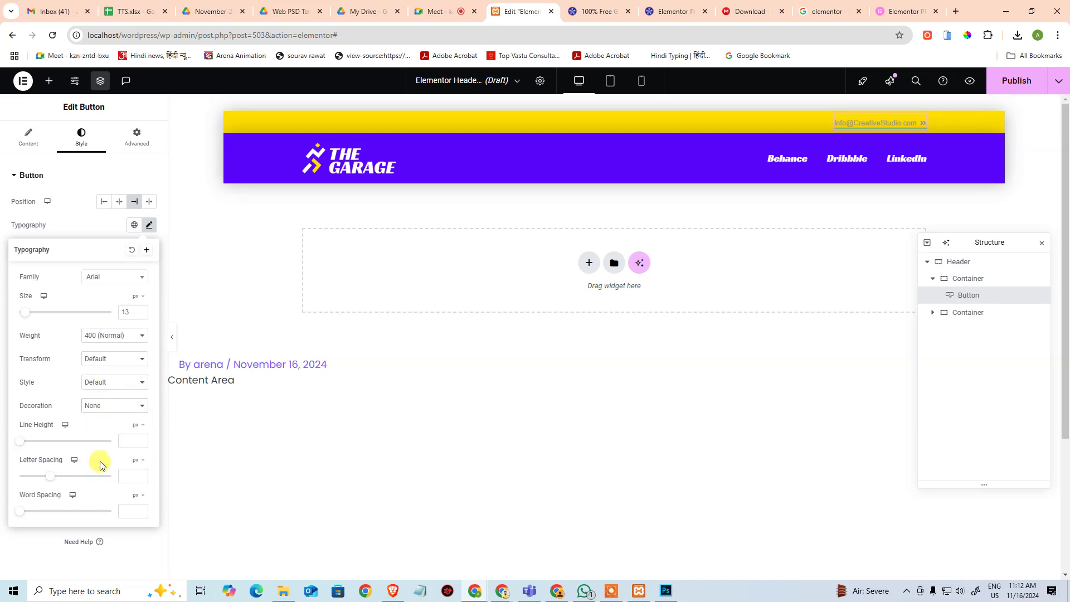
click(74, 217)
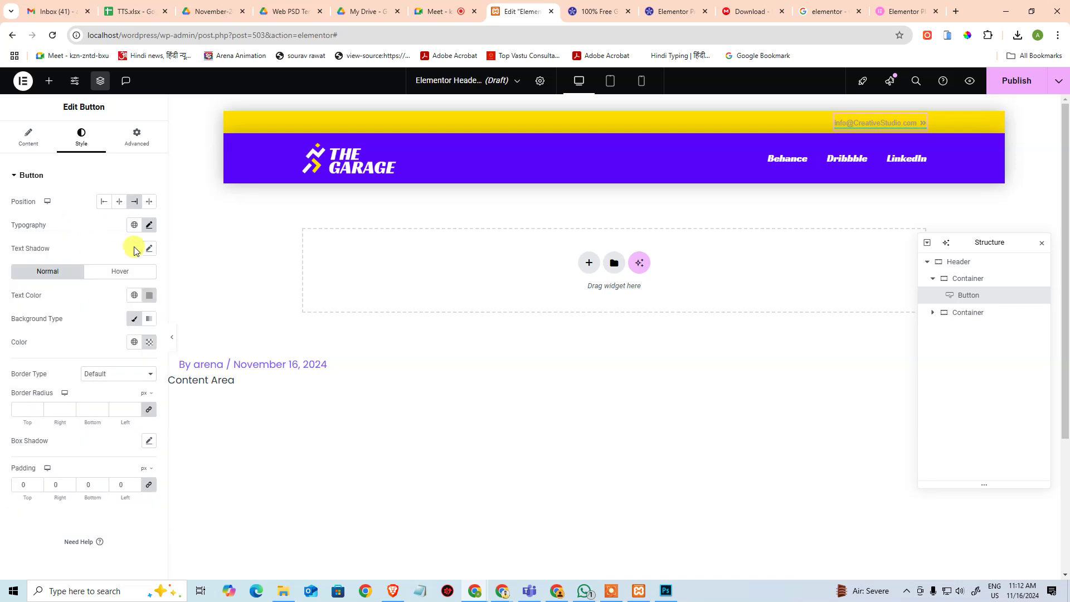
Step: Clear the top-bar button's hover text color and remove its Grow hover animation
click(119, 272)
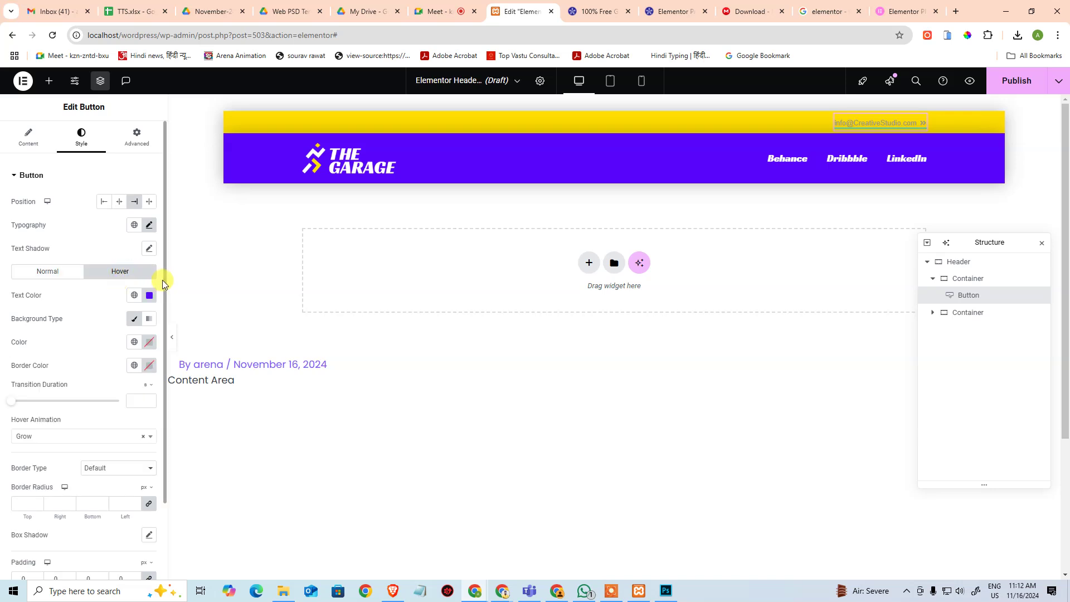
click(150, 295)
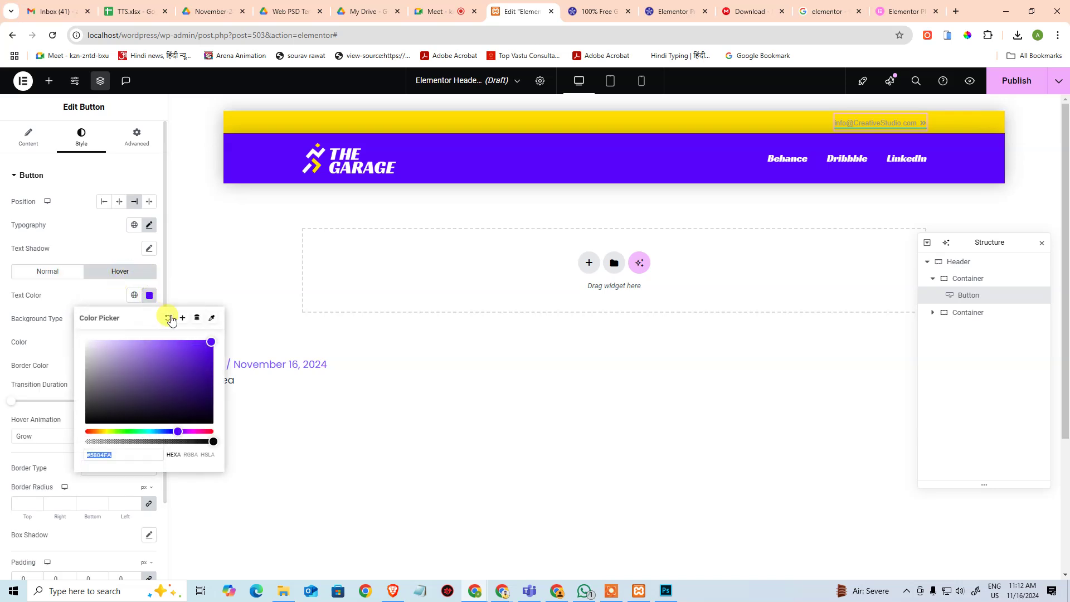
click(166, 318)
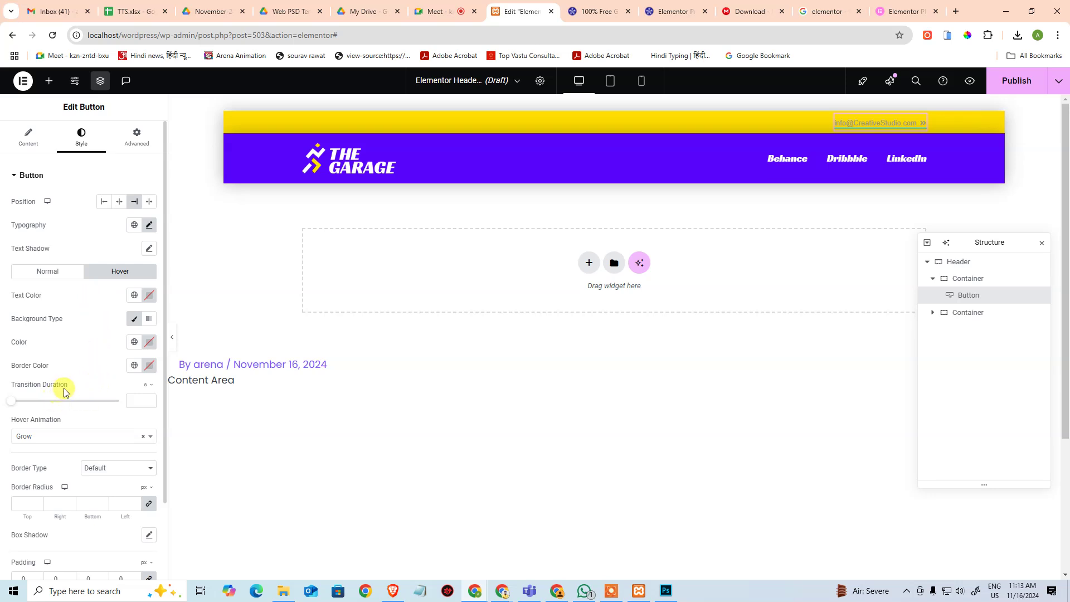
scroll(110, 373, down, 2)
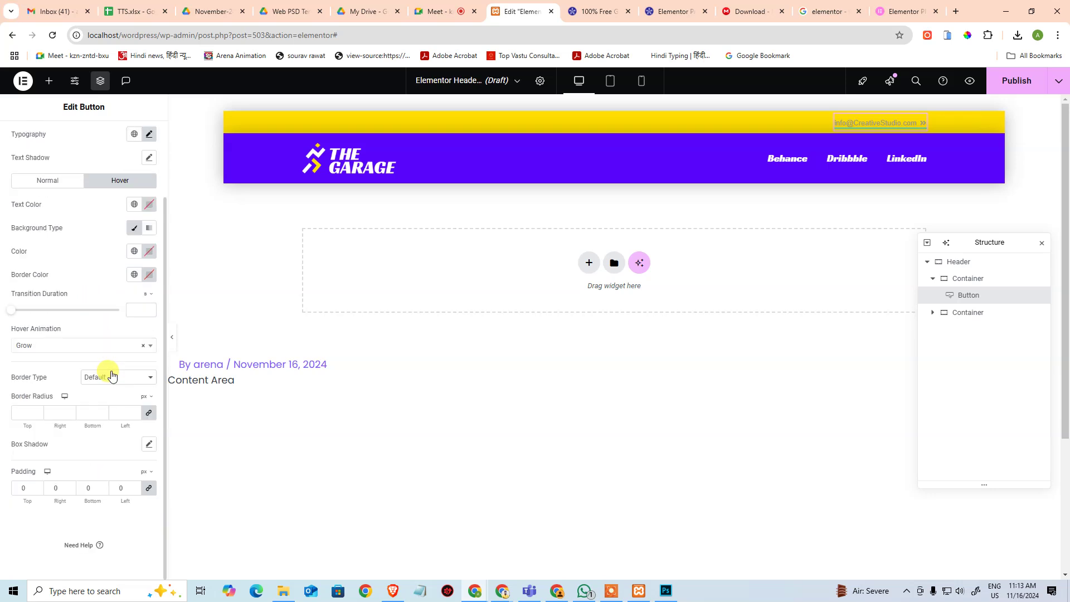
click(50, 348)
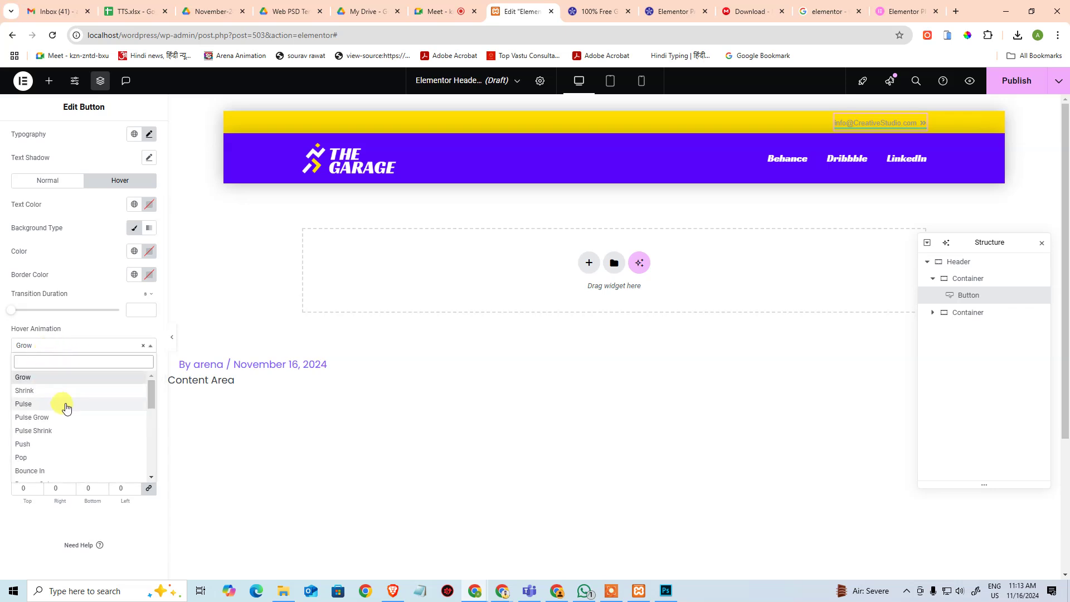
scroll(73, 418, down, 10)
scroll(78, 435, up, 10)
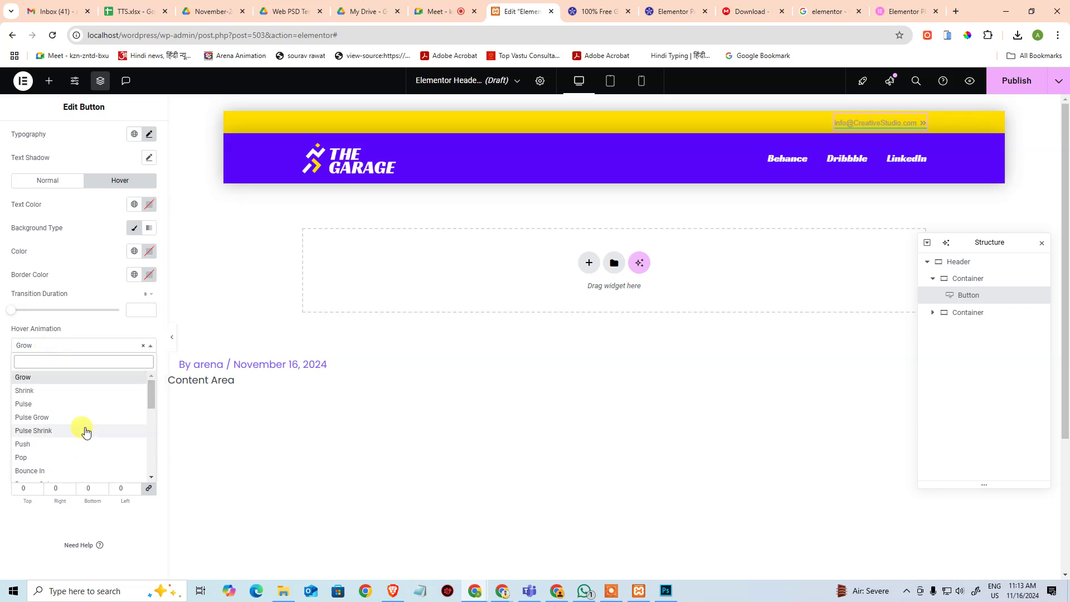
click(144, 347)
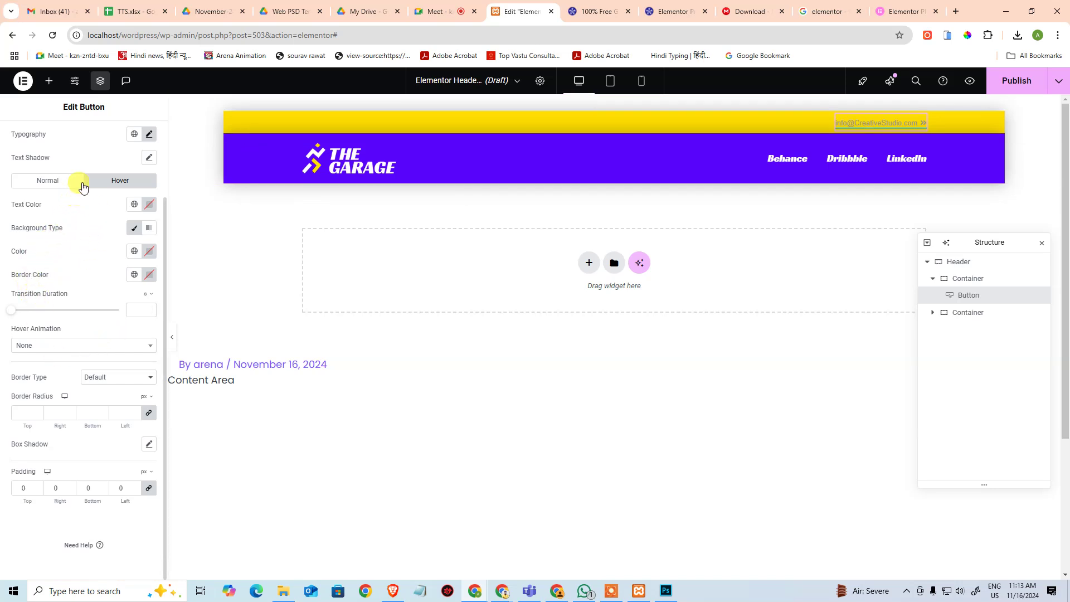
Step: Check the top-bar button's typography, normal and hover styles, content and advanced layout settings for the source of the e-mail text's underline
click(149, 135)
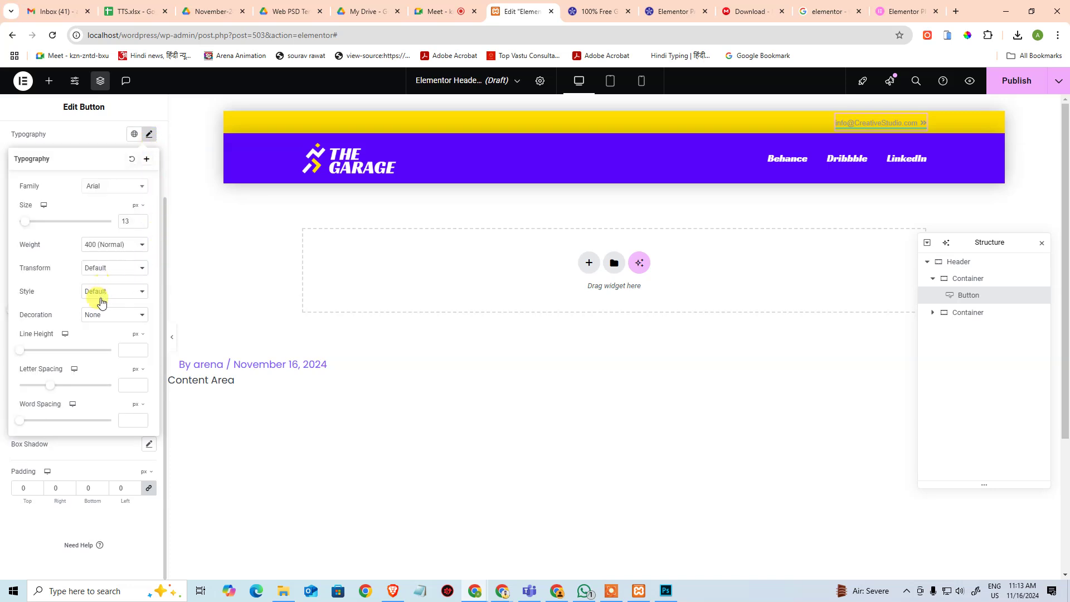
click(103, 134)
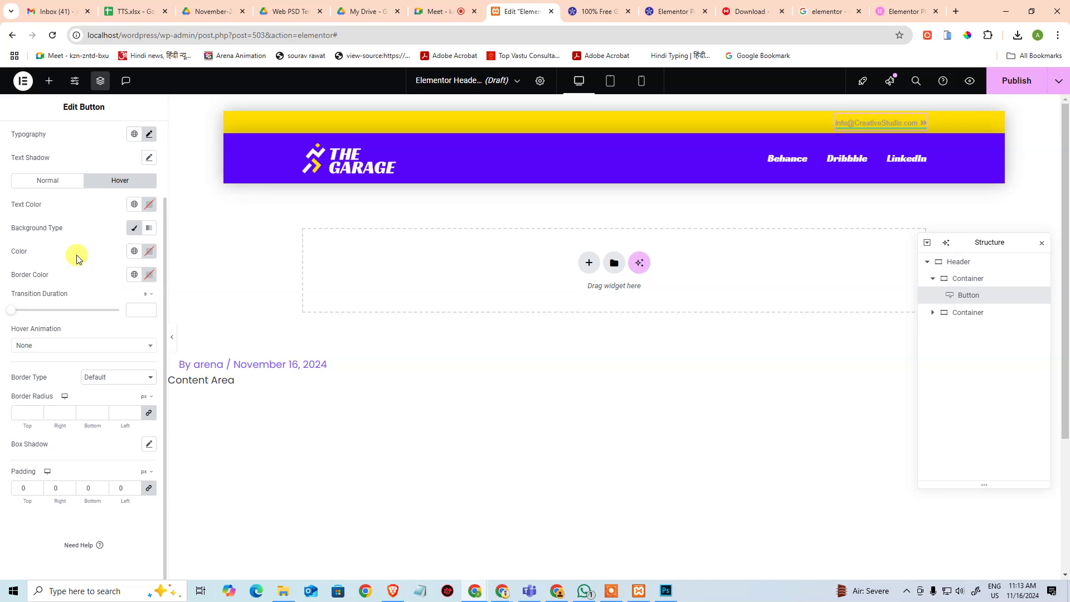
scroll(76, 256, up, 1)
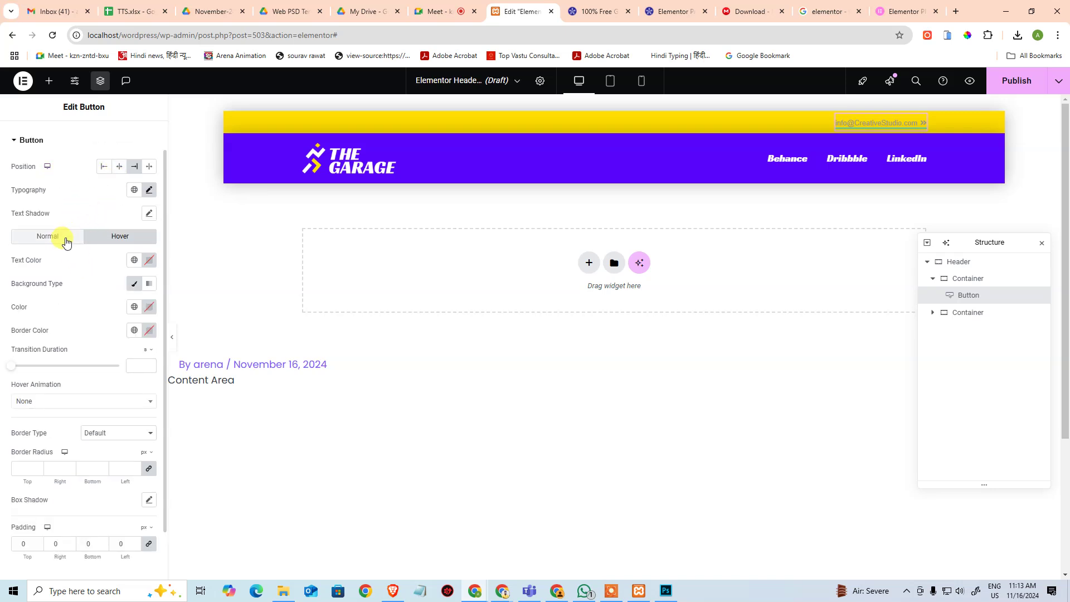
click(66, 240)
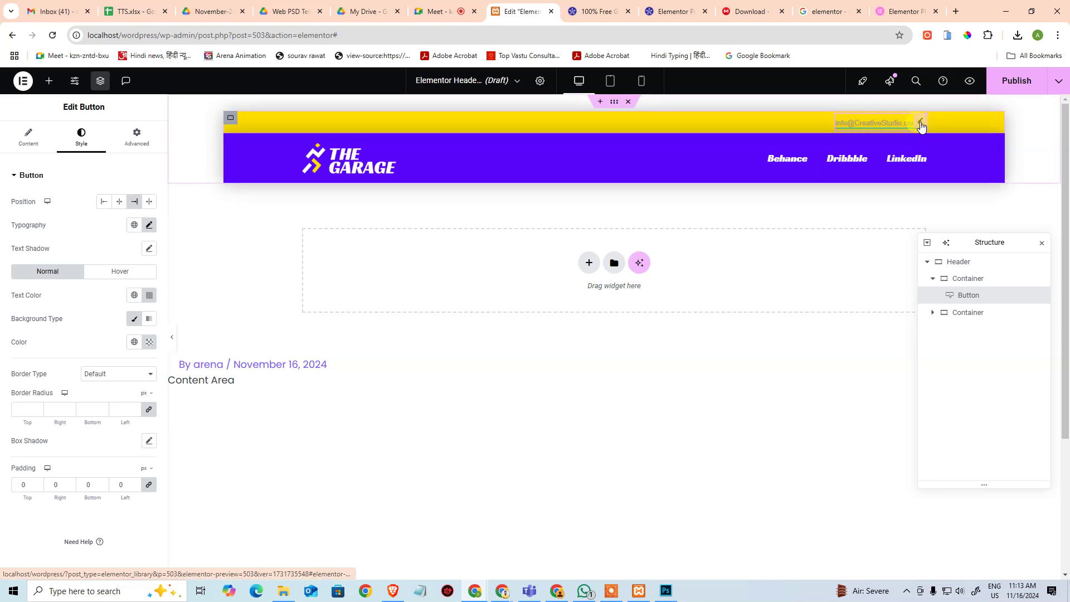
click(29, 137)
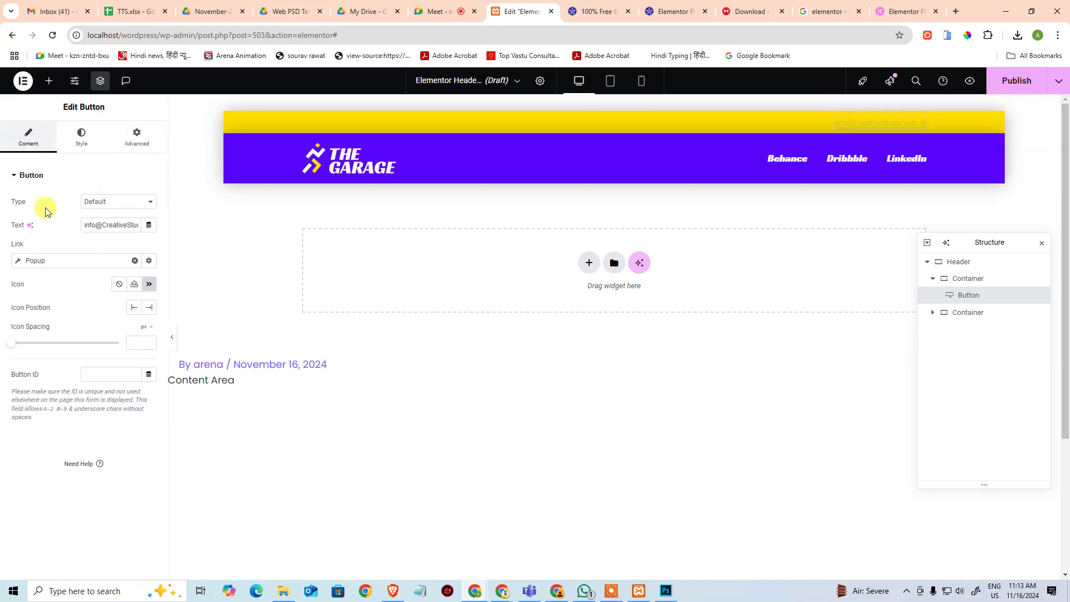
click(71, 128)
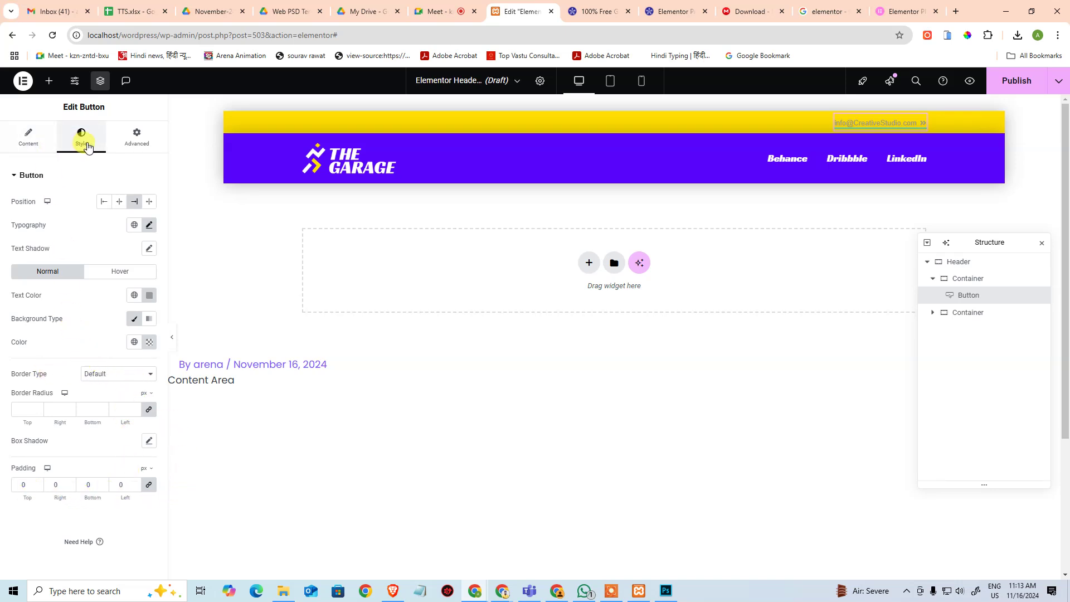
click(134, 136)
scroll(82, 458, down, 5)
scroll(82, 457, down, 2)
scroll(80, 454, up, 5)
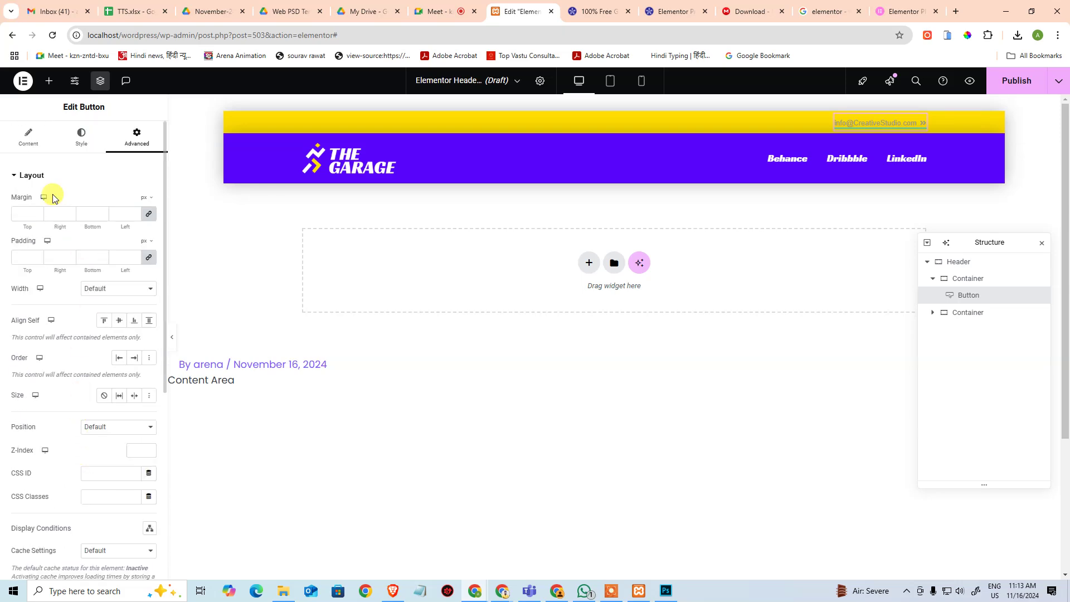
click(25, 133)
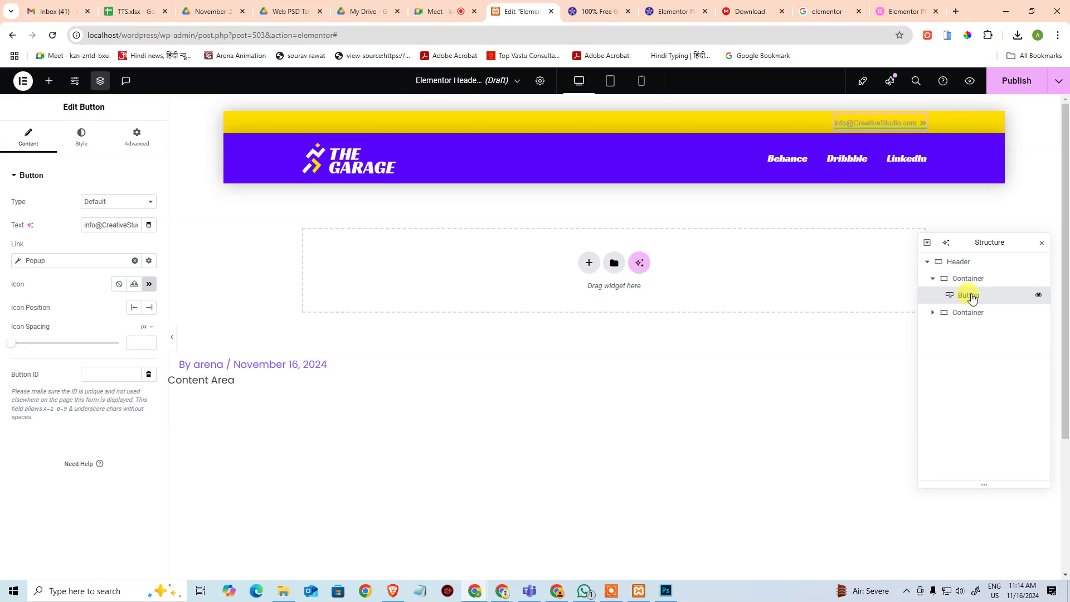
click(81, 136)
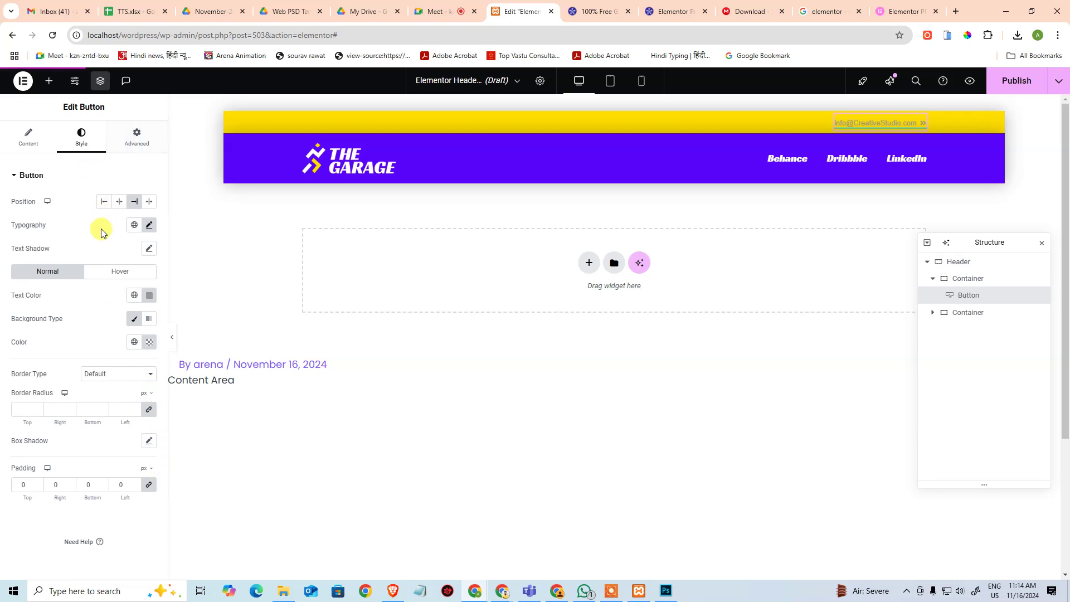
click(149, 225)
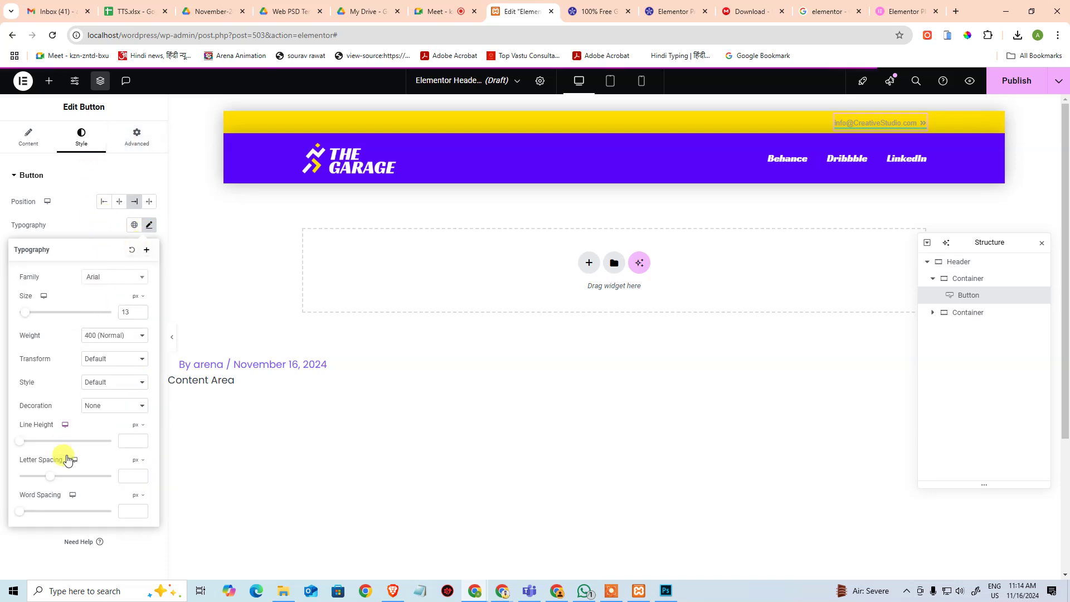
click(81, 216)
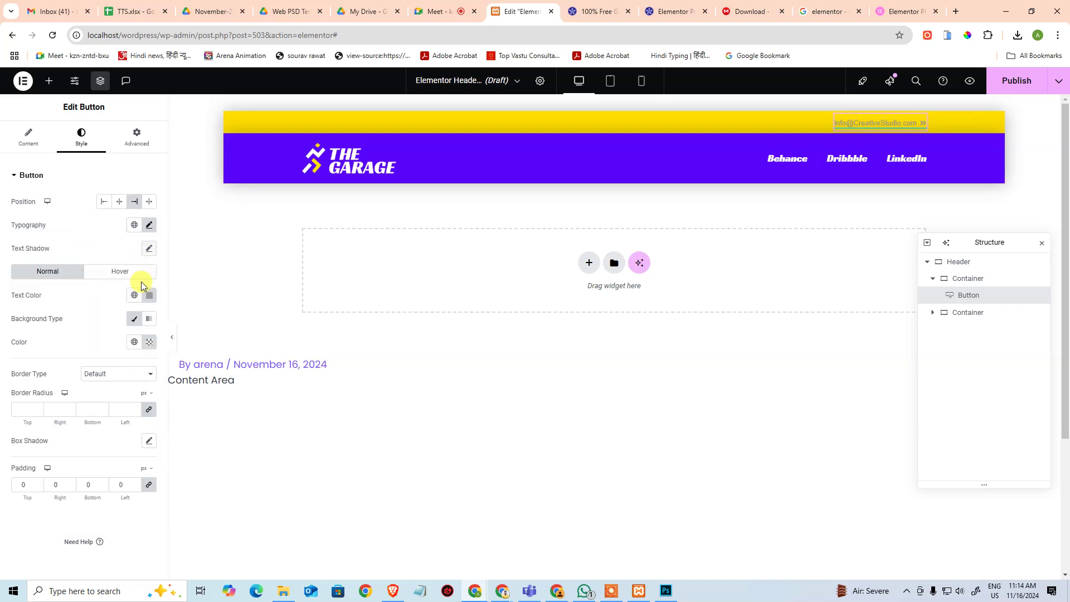
click(137, 154)
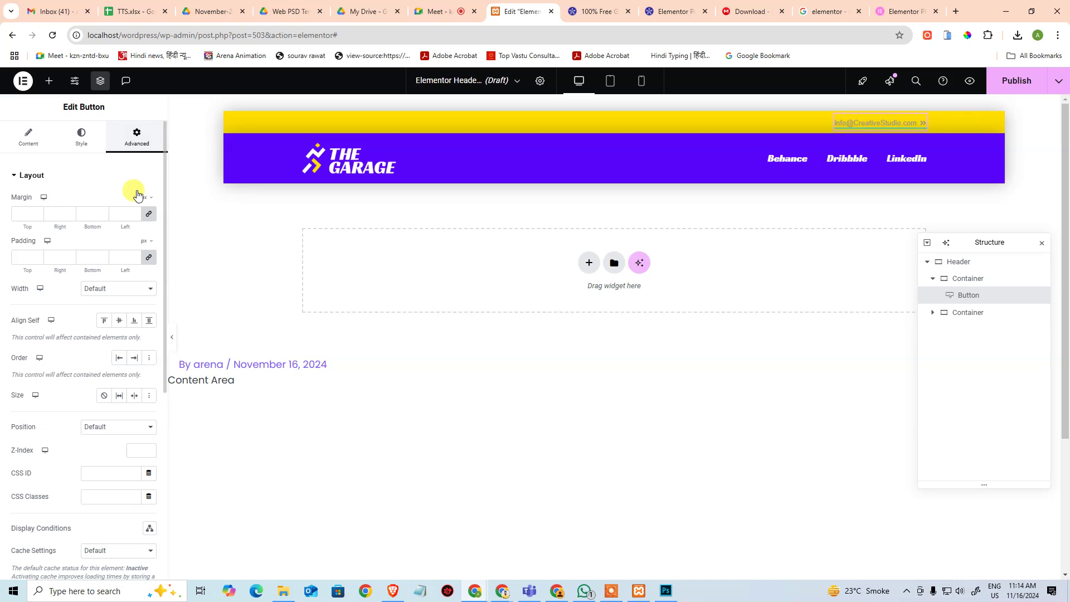
scroll(108, 425, down, 3)
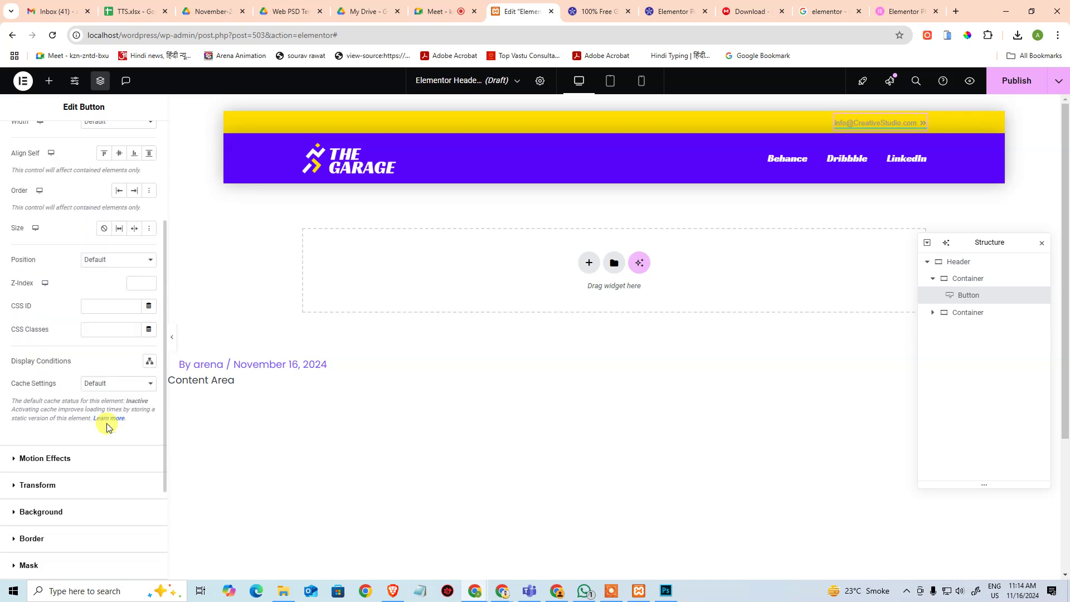
scroll(107, 425, up, 5)
Step: Keep the top-bar button's Type at Default and set its Icon to none
click(34, 137)
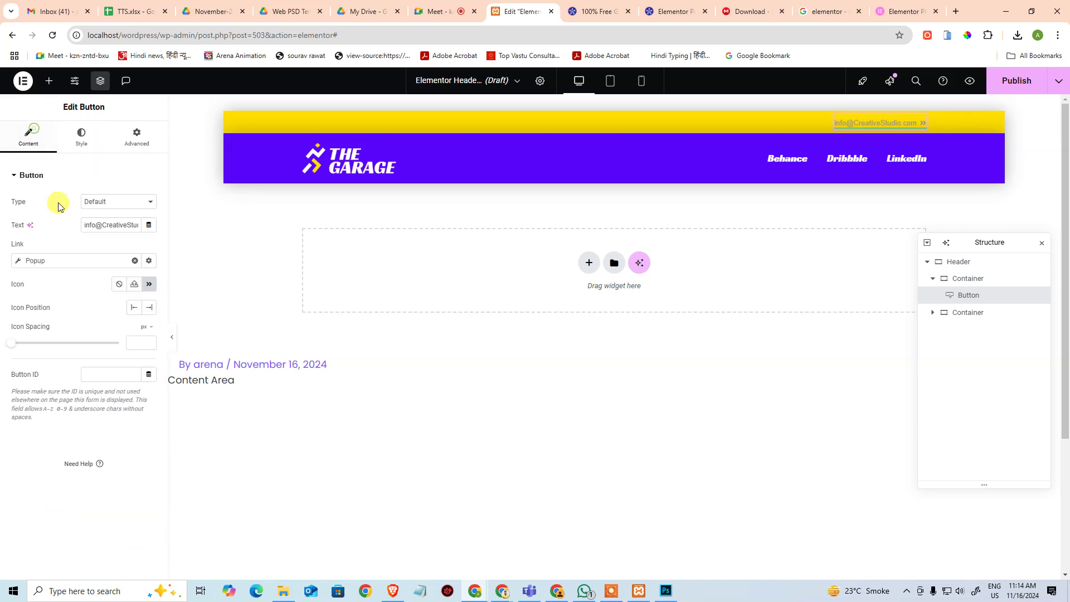
click(110, 205)
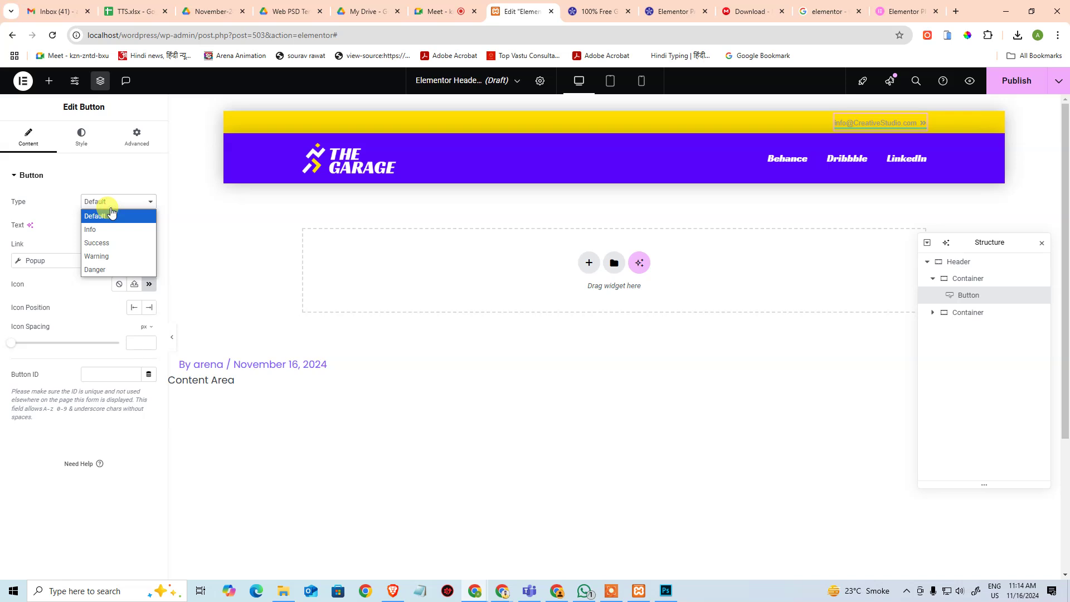
click(114, 209)
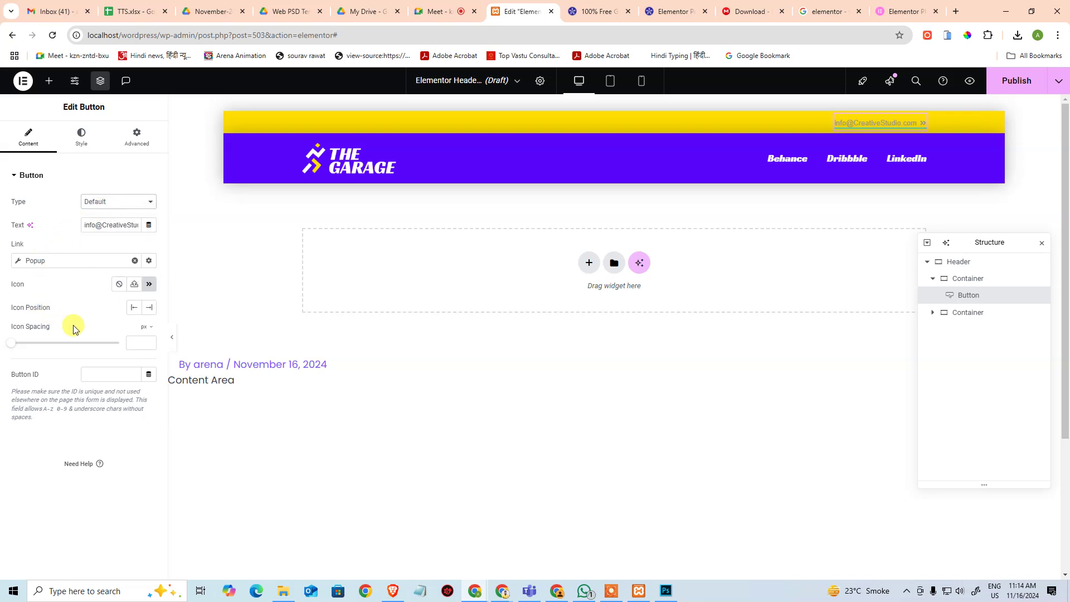
click(118, 284)
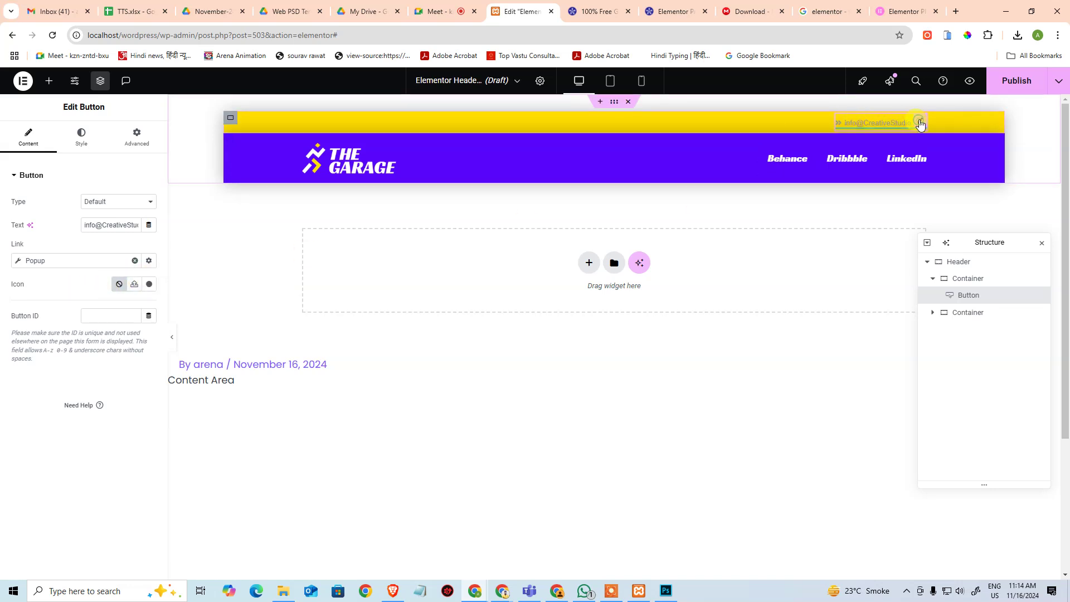
Step: Set the top-bar button's Border Type to None to remove the line under the e-mail text
click(81, 137)
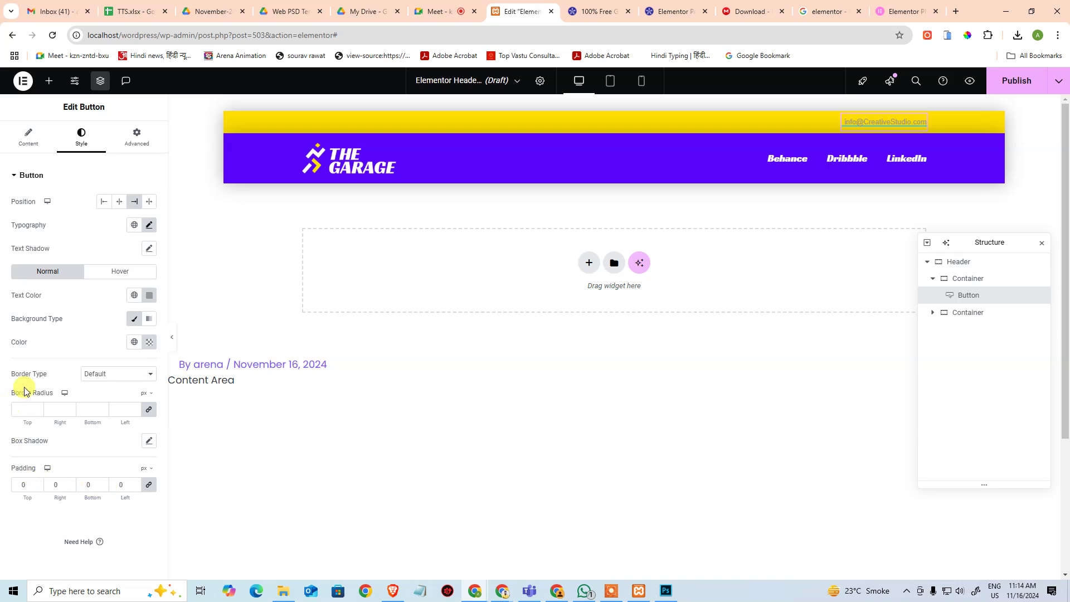
click(103, 374)
click(98, 406)
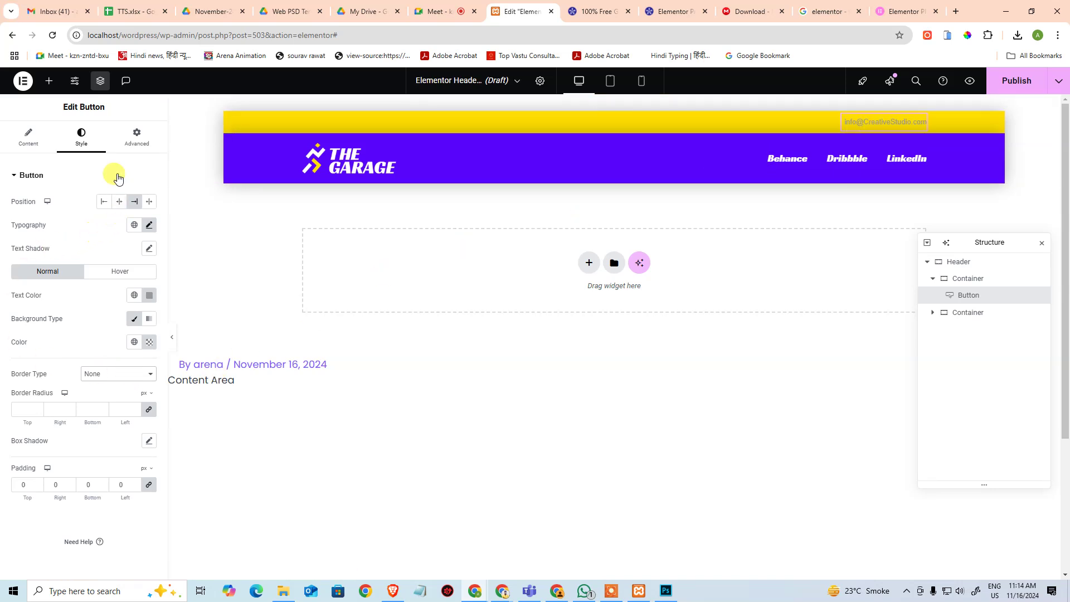
click(127, 138)
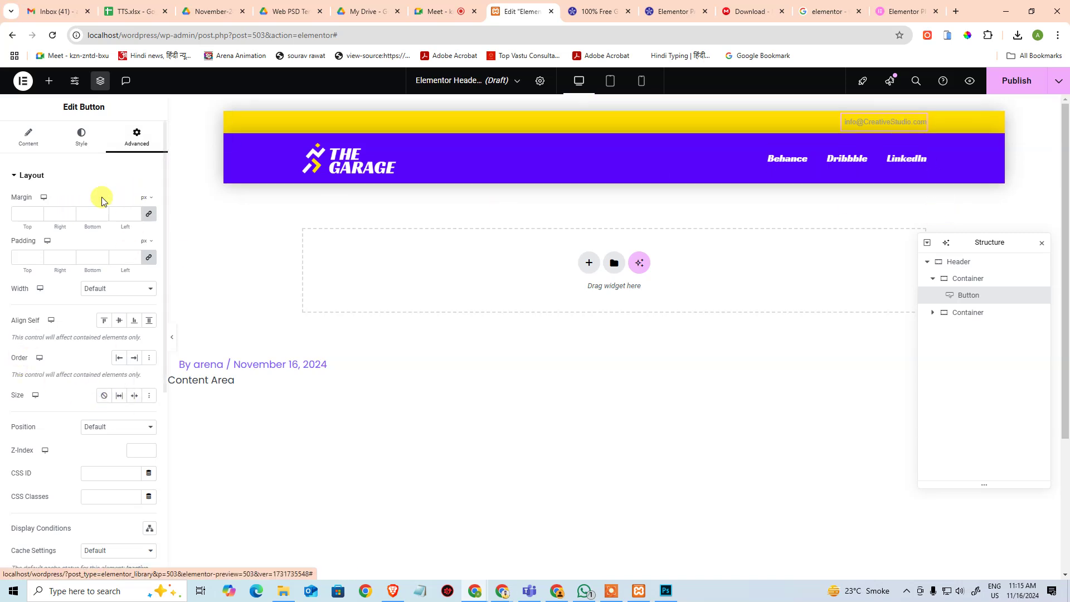
click(34, 134)
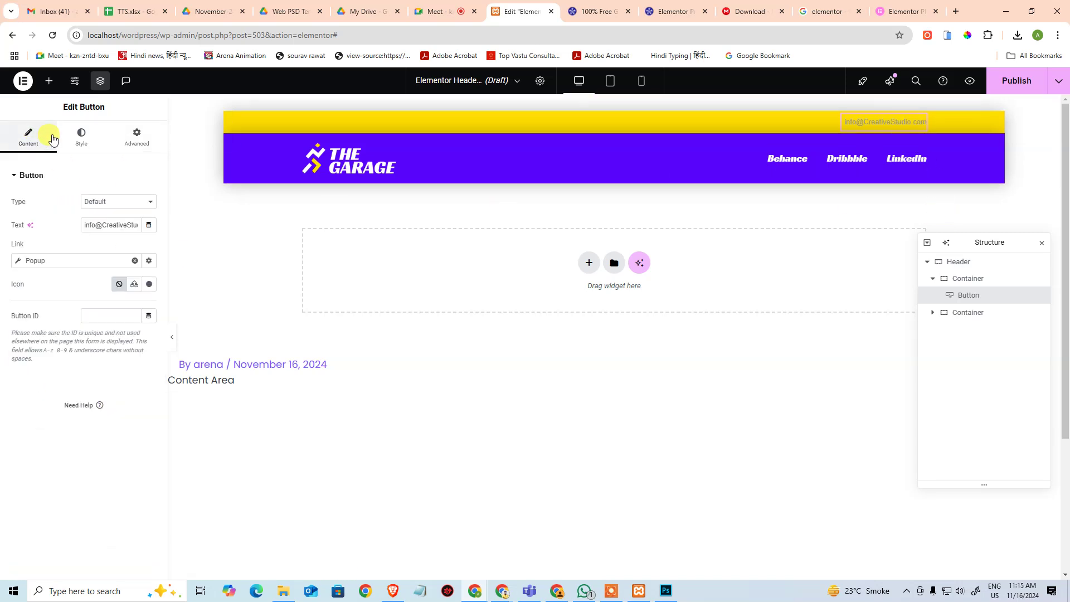
Step: Switch to Photoshop, sample the design's light page background with the Eyedropper, copy its hex code and return to Elementor
key(alt+Tab)
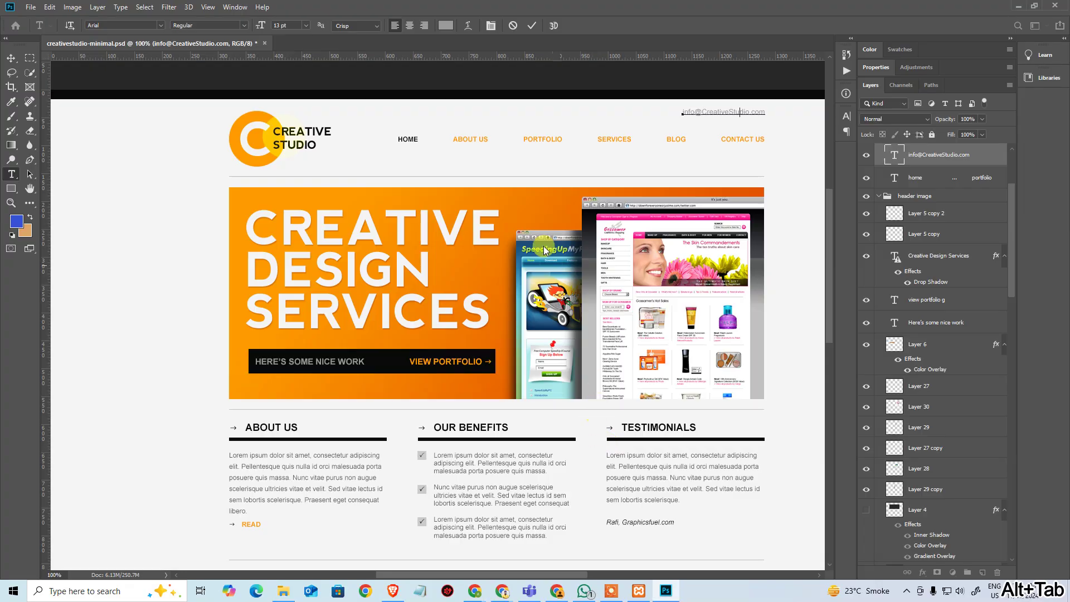
key(Escape)
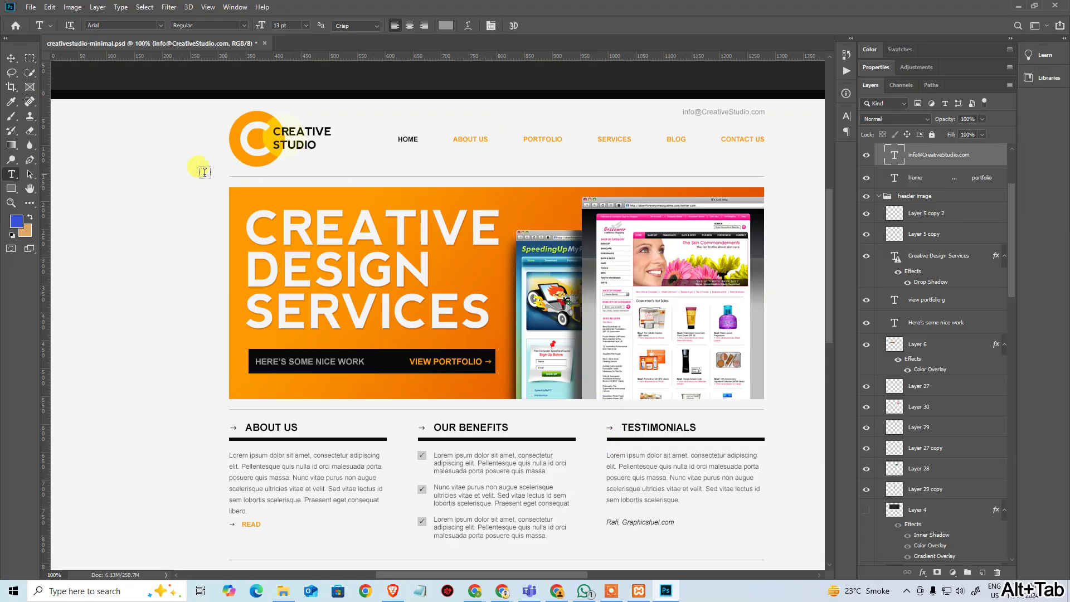
key(i)
click(146, 167)
click(25, 230)
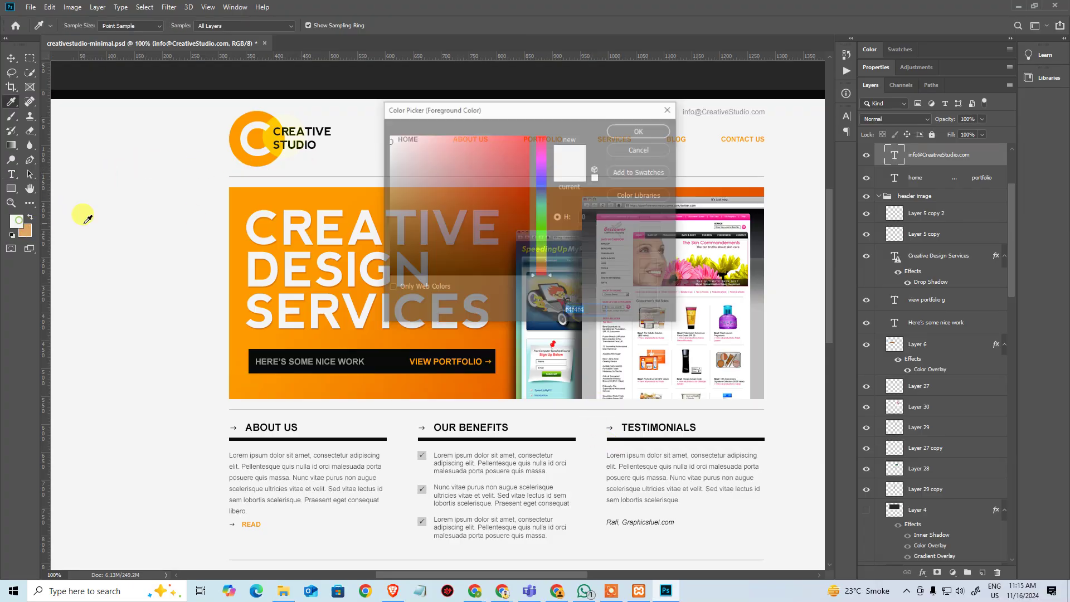
key(ctrl+c)
key(Escape)
key(alt+Tab)
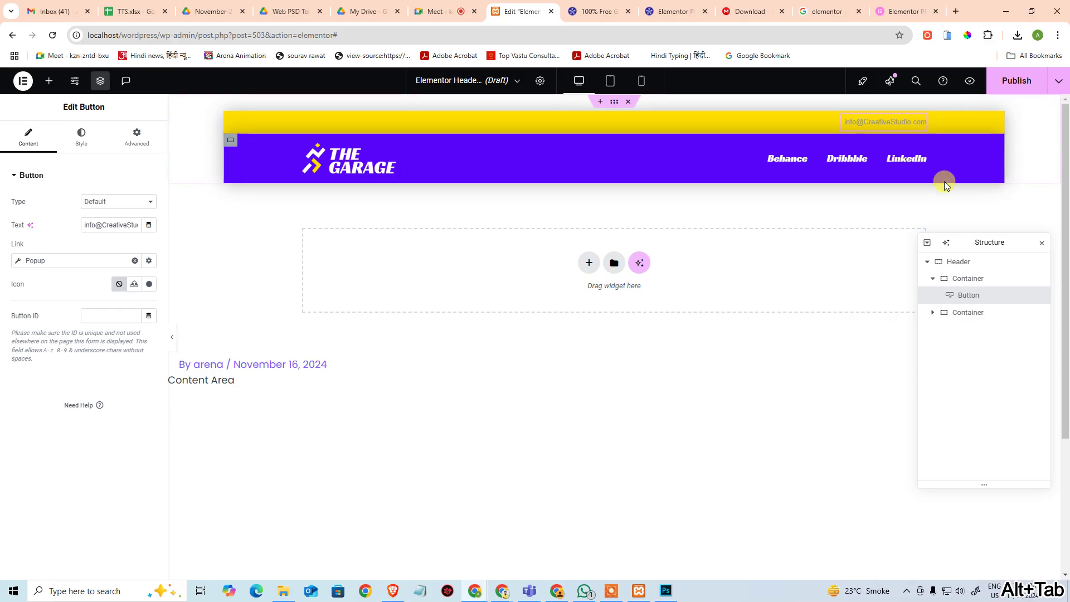
Step: Set the outer Header container's normal background color to f4f4f4
click(969, 264)
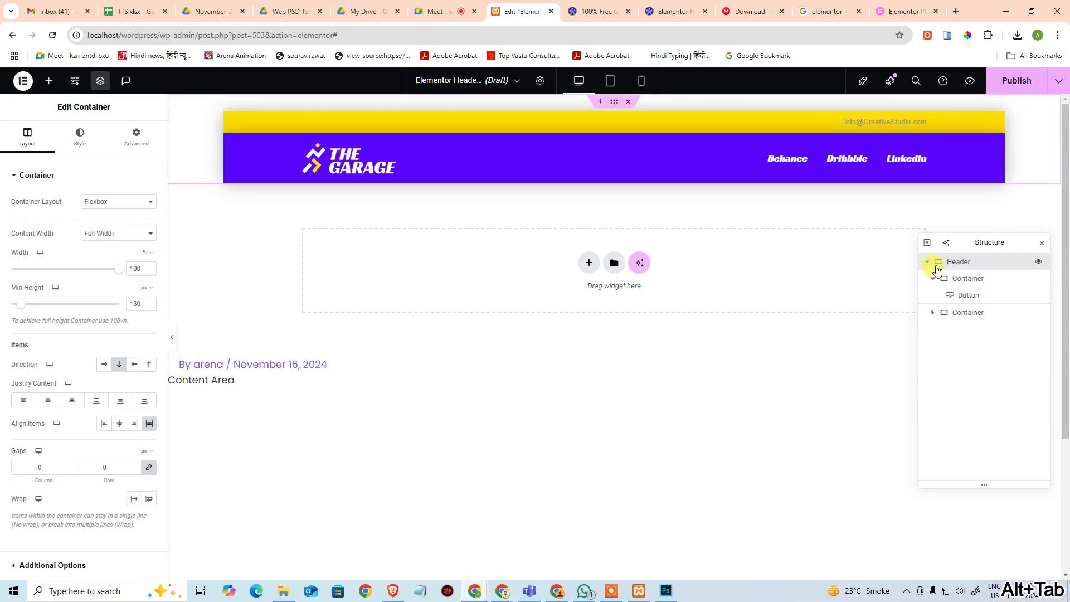
click(80, 146)
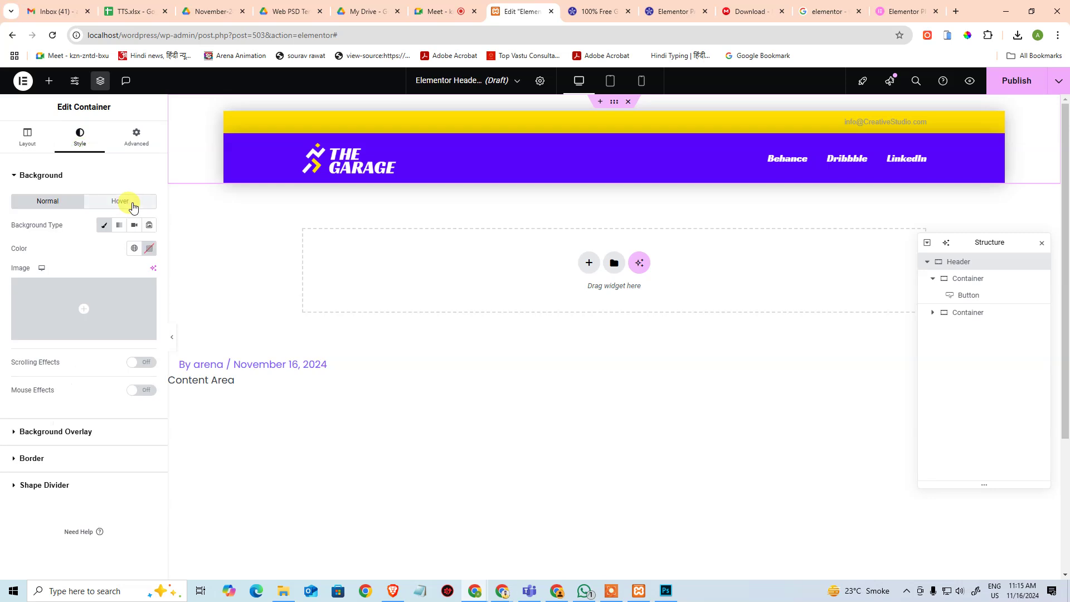
click(148, 247)
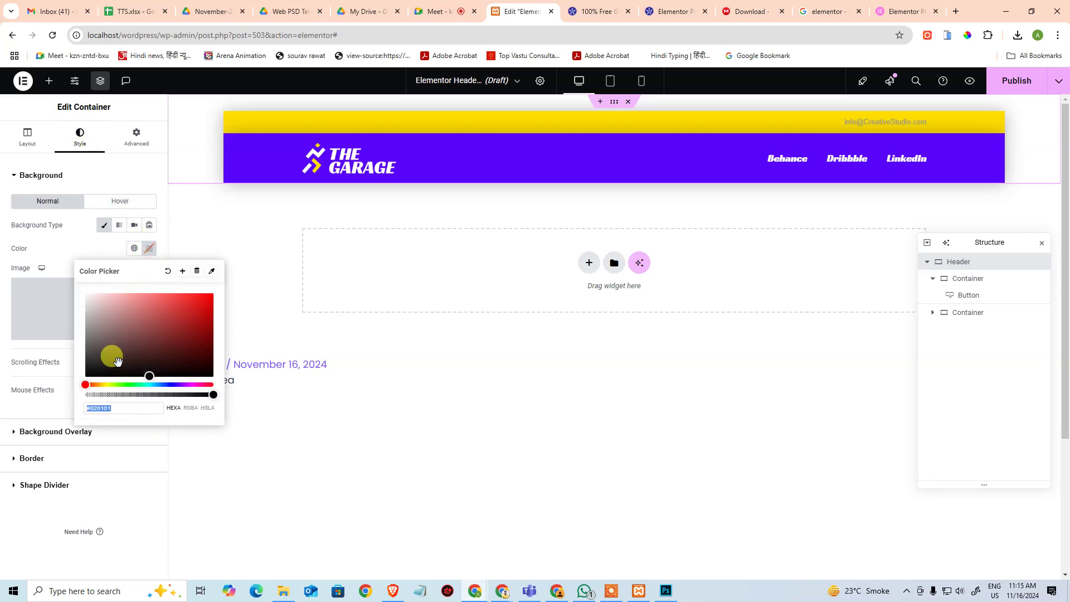
key(ctrl+v)
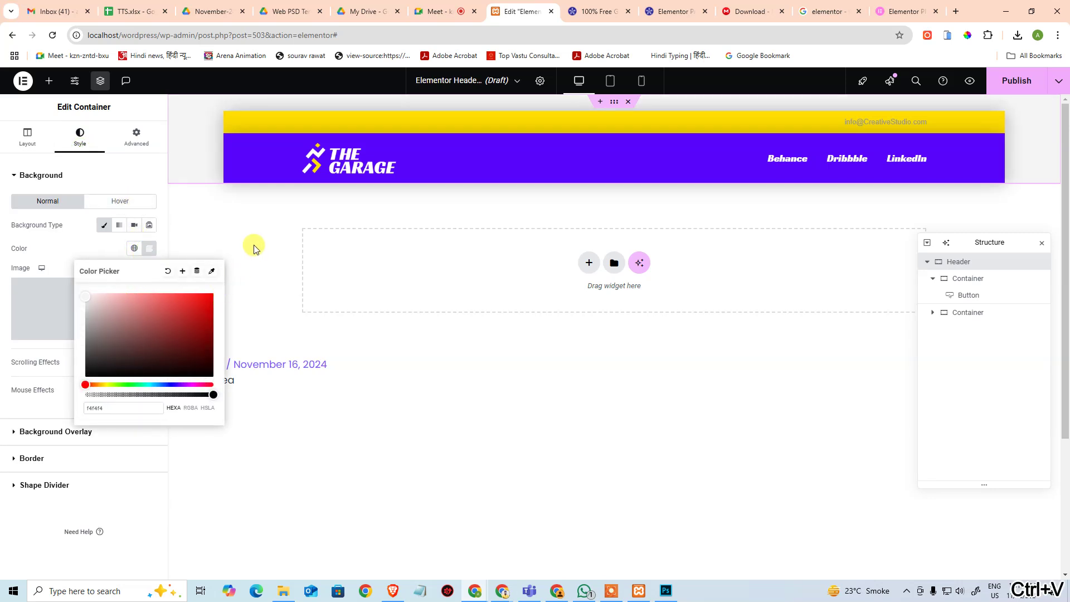
click(254, 251)
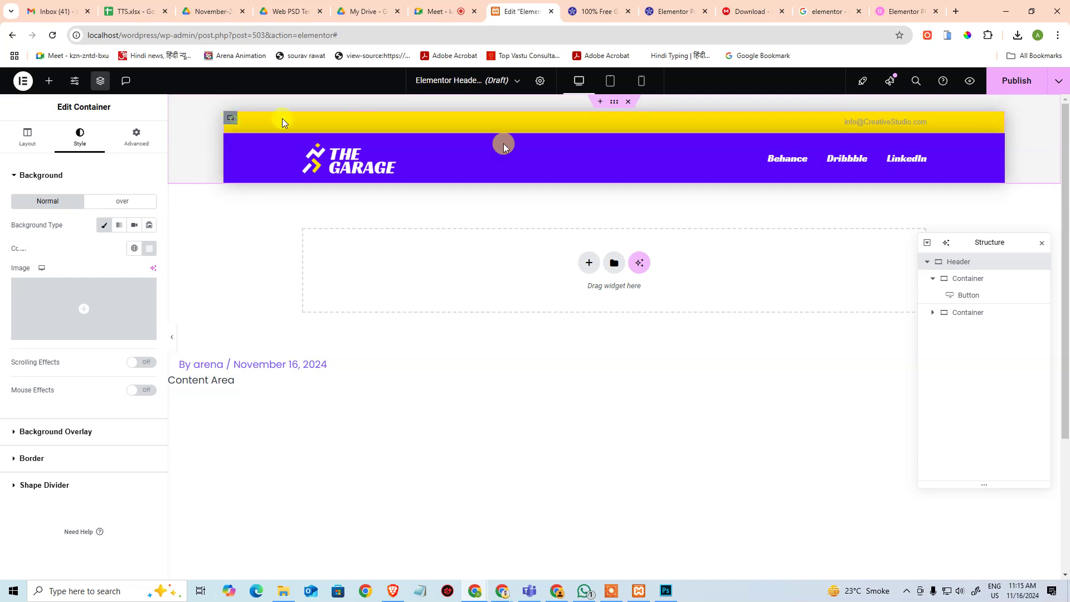
Step: Clear the yellow background color from the top-bar container that holds the e-mail button
click(990, 280)
click(80, 138)
click(151, 246)
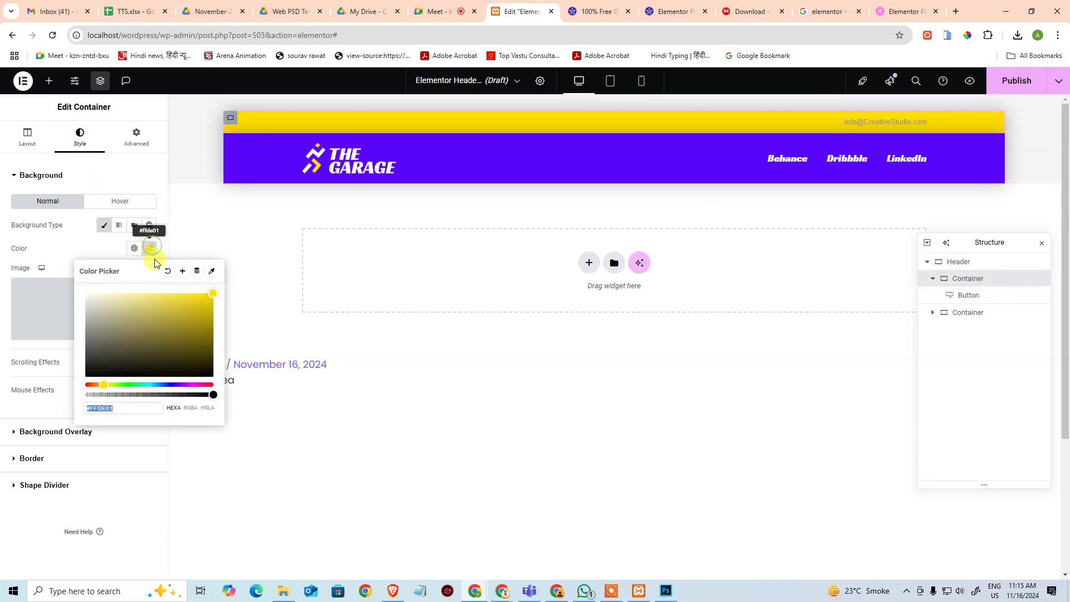
click(168, 271)
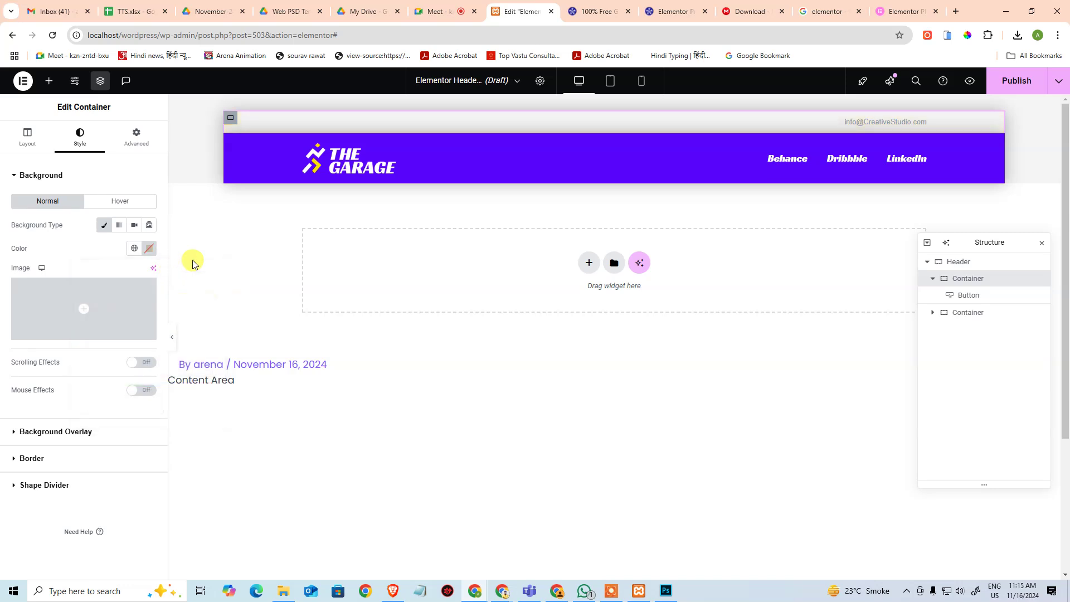
click(542, 465)
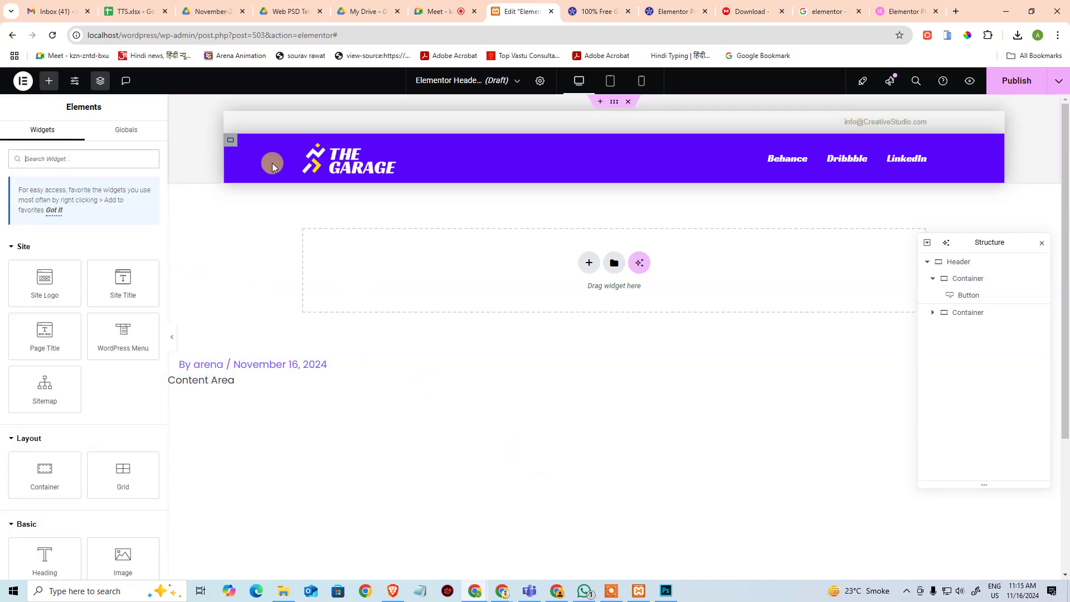
Step: Switch to Photoshop and examine the header logo's layer group by collapsing it and toggling its visibility off and on
click(232, 144)
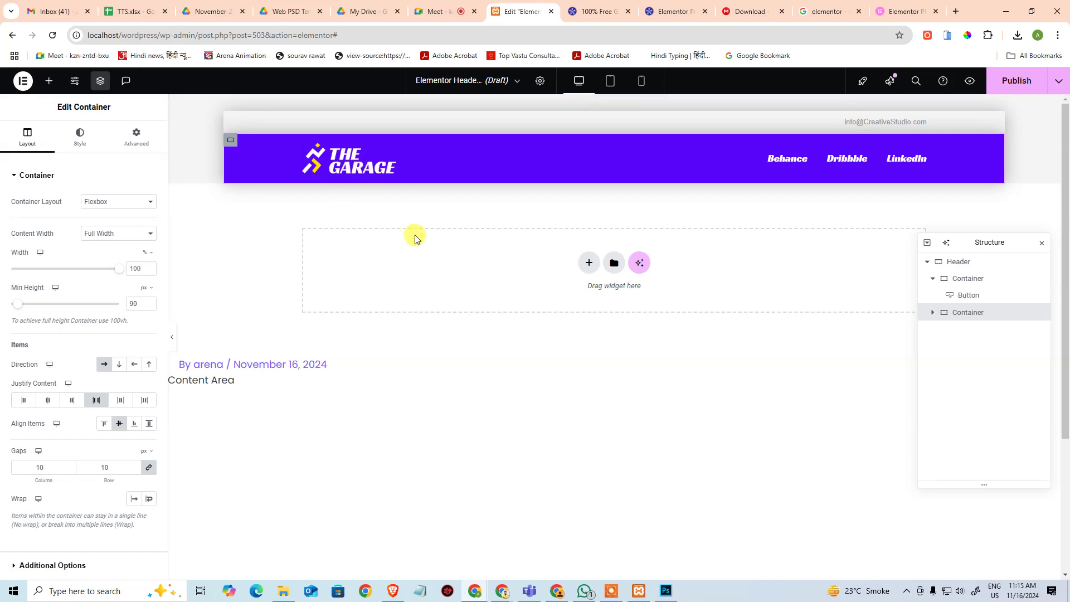
key(alt+Tab)
key(v)
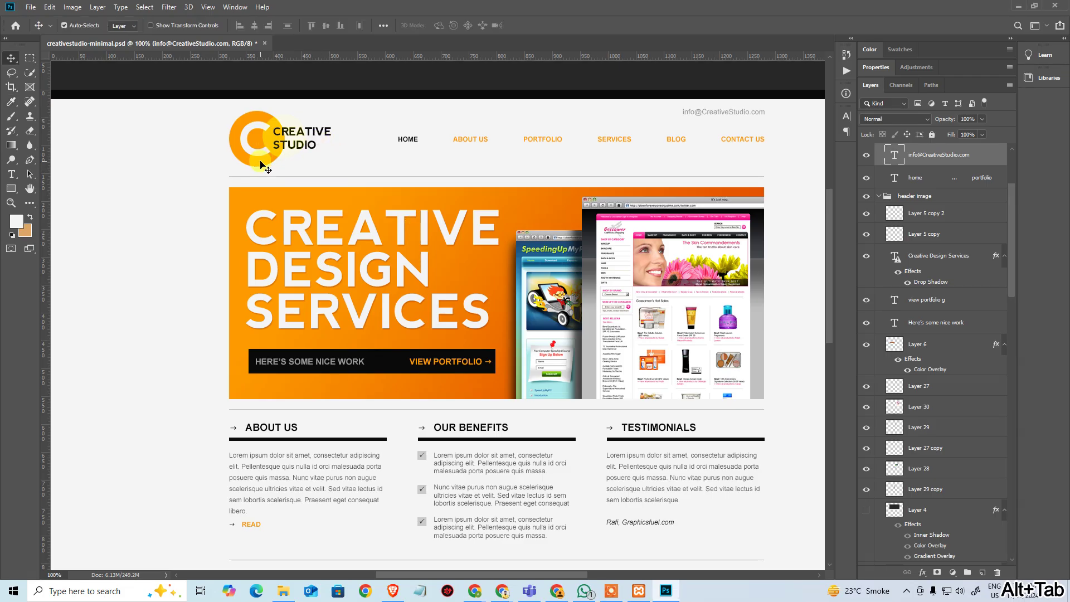
click(261, 162)
scroll(920, 171, up, 2)
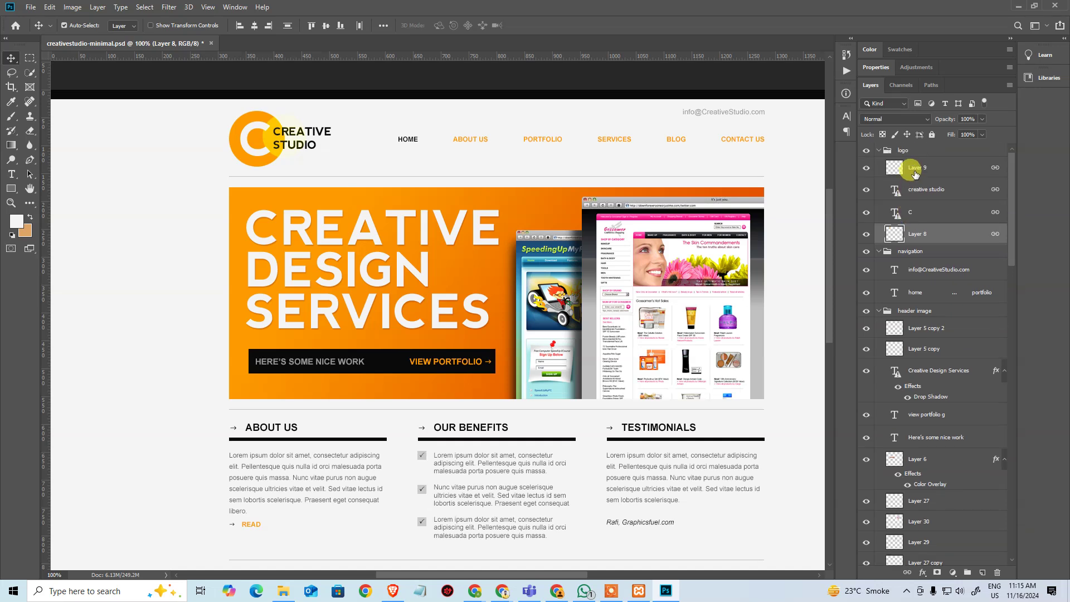
click(879, 151)
click(866, 151)
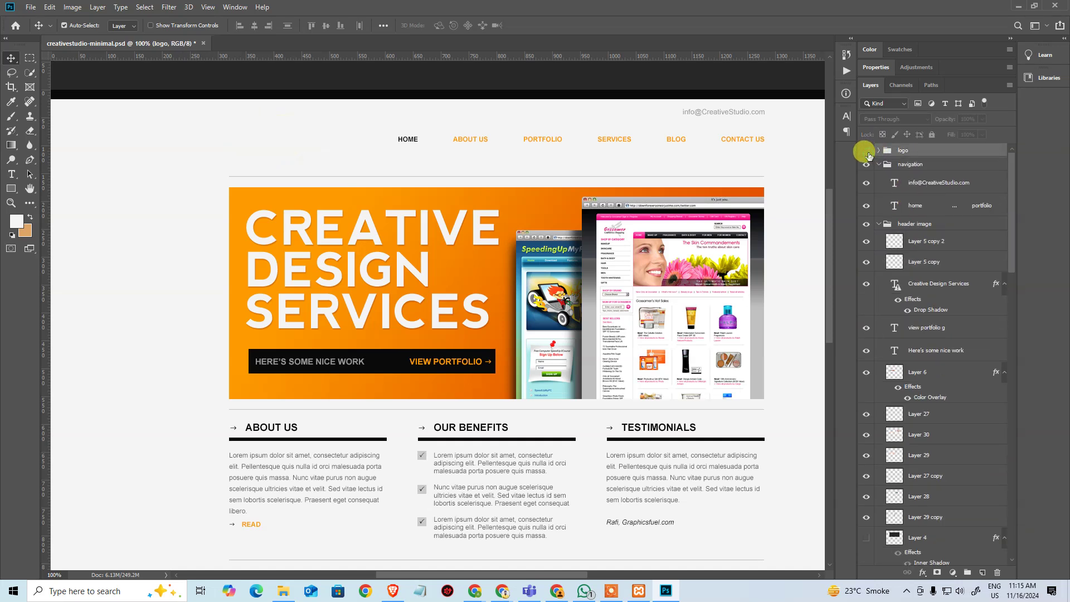
click(866, 151)
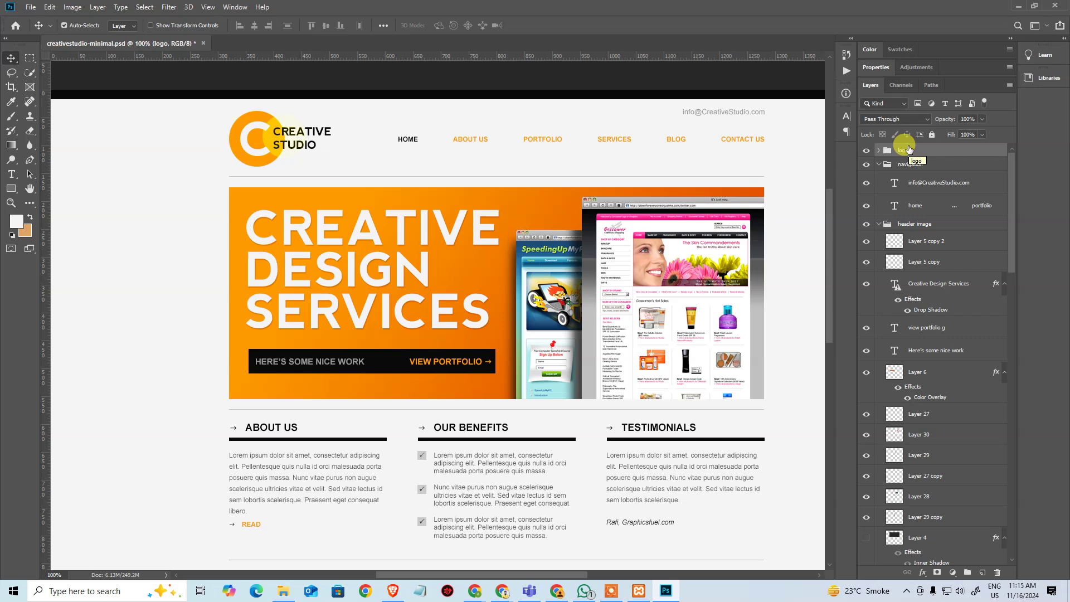
Step: Switch to File Explorer, open the images folder inside 06.11.24 and copy its folder path
click(283, 589)
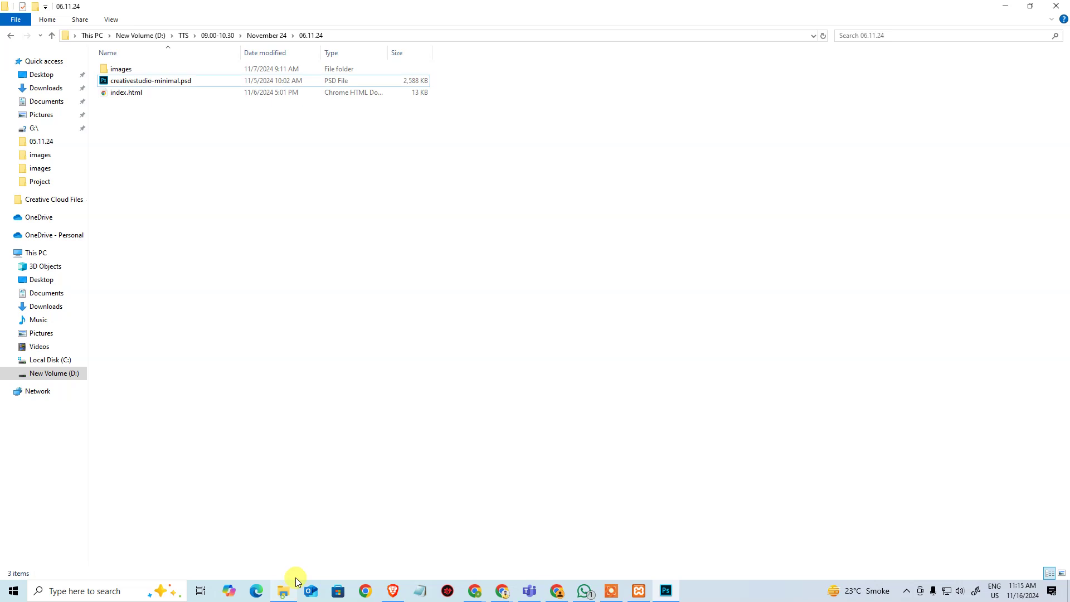
click(155, 70)
double_click(155, 70)
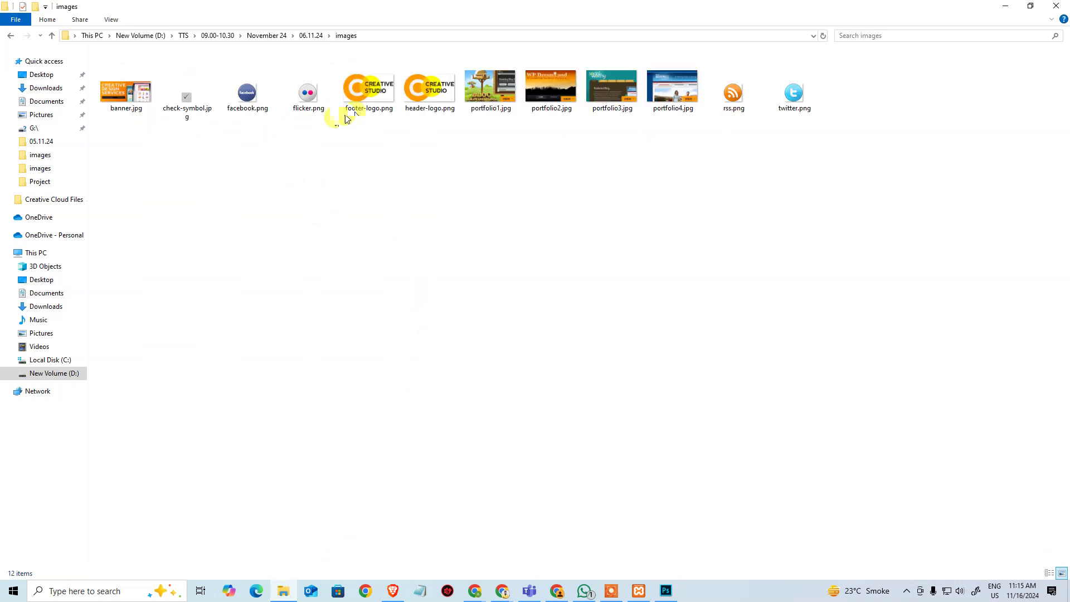
click(392, 37)
key(ctrl+c)
key(alt+Tab)
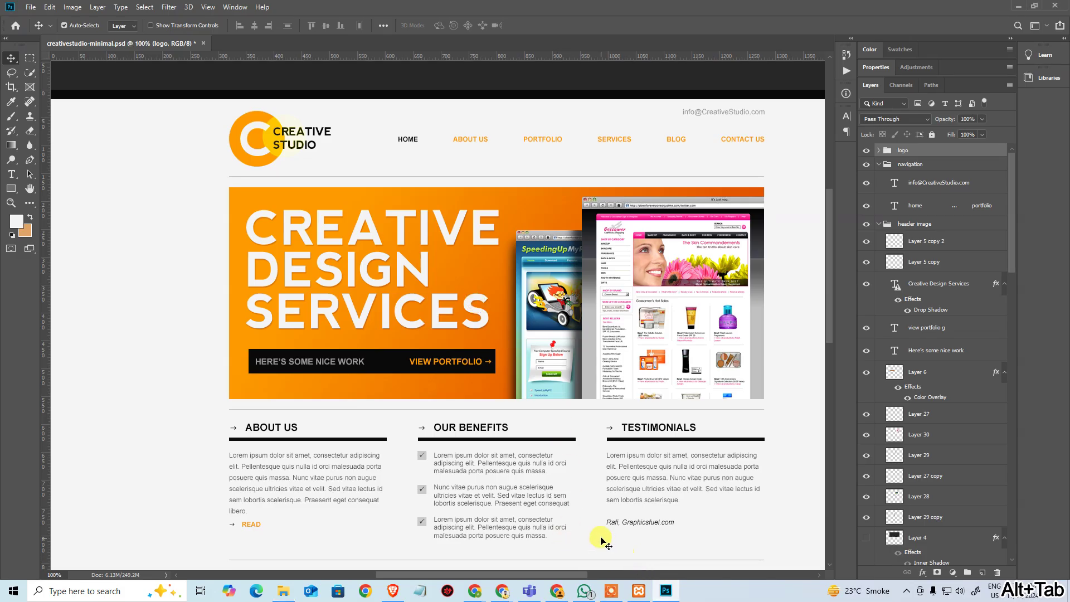
Step: Return to Elementor and replace the THE GARAGE logo image with header-logo.png uploaded from the copied images folder path
mouse_move(475, 590)
click(415, 530)
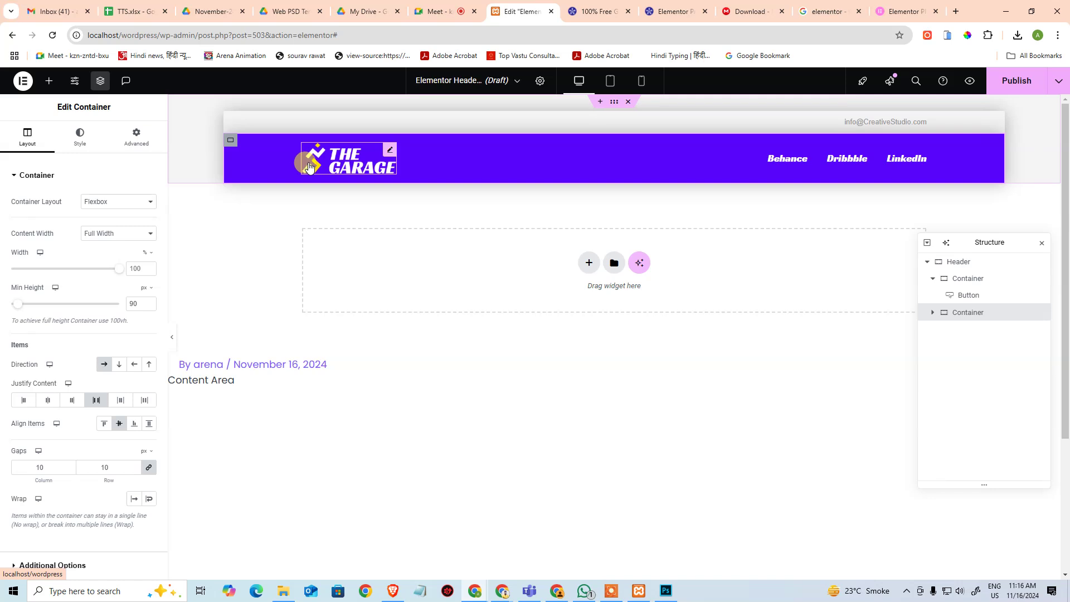
click(385, 151)
click(78, 262)
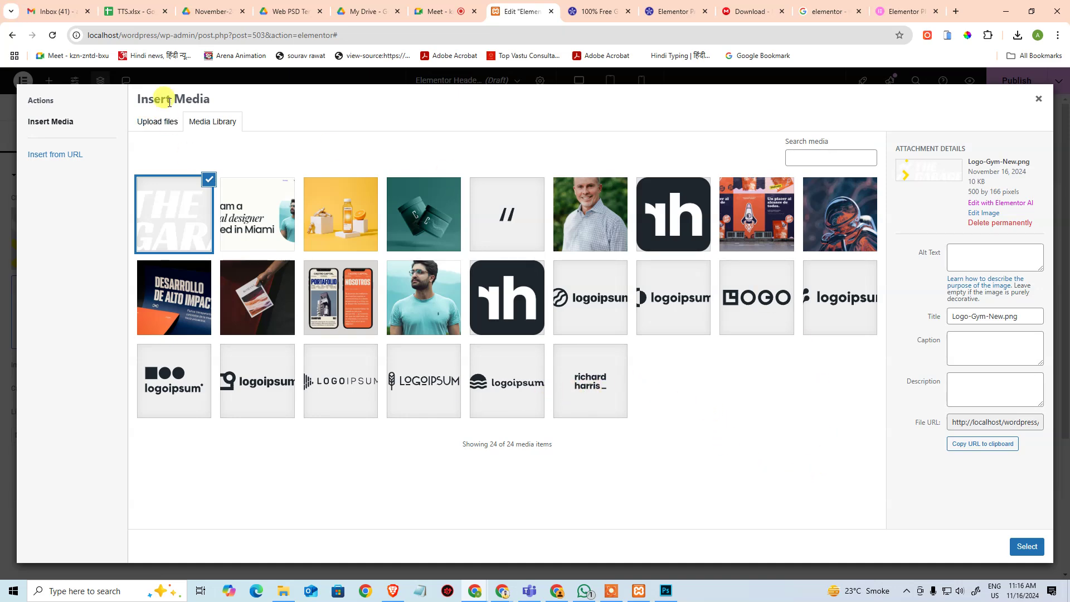
click(176, 121)
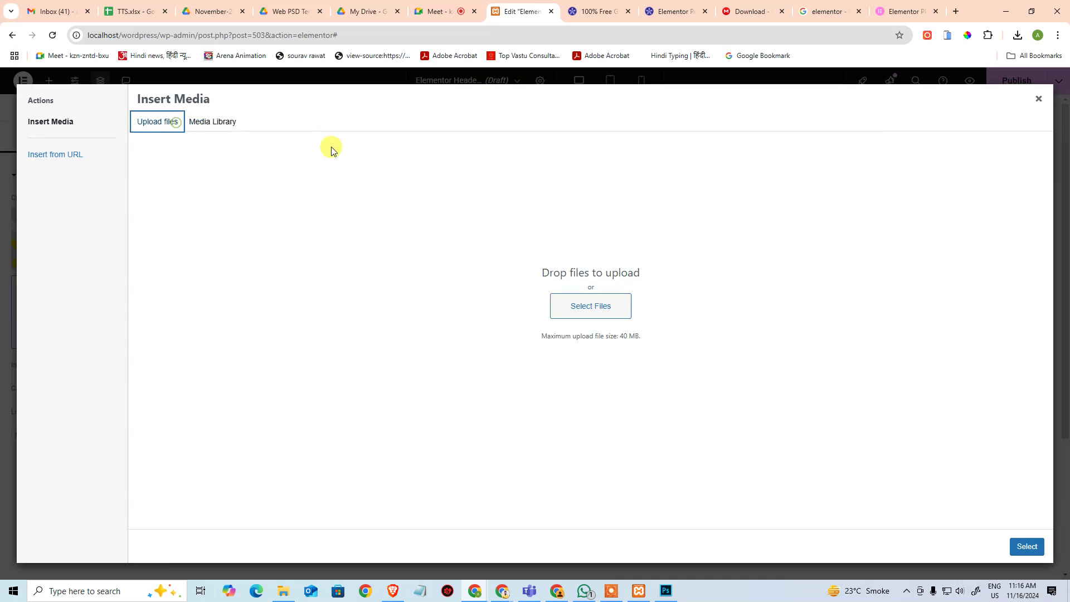
click(573, 306)
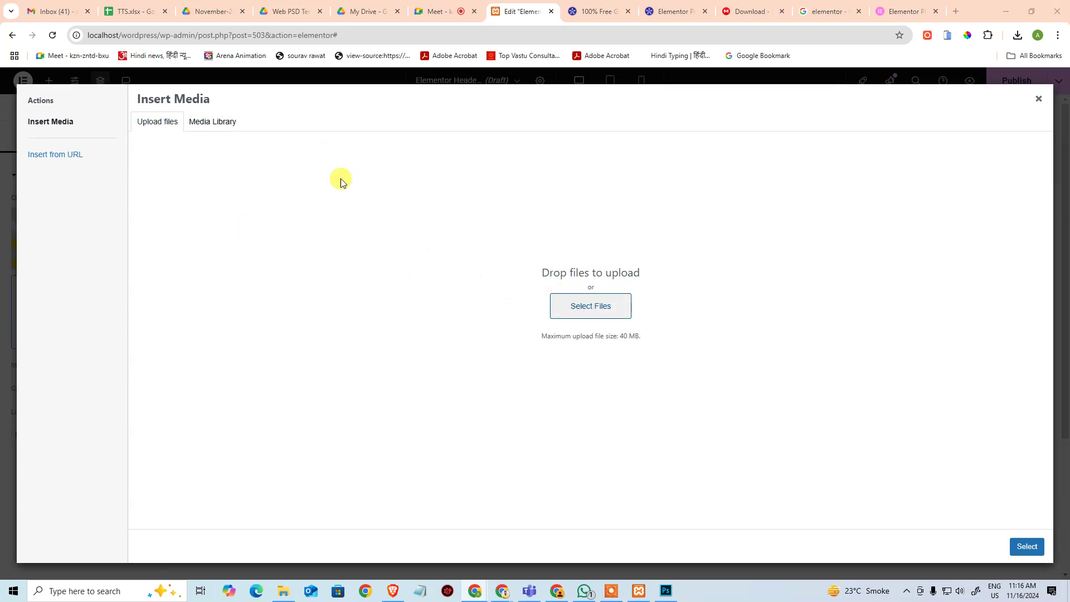
text(D:\TTS\09.00-10.30\November 24\06.11.24\images)
key(Return)
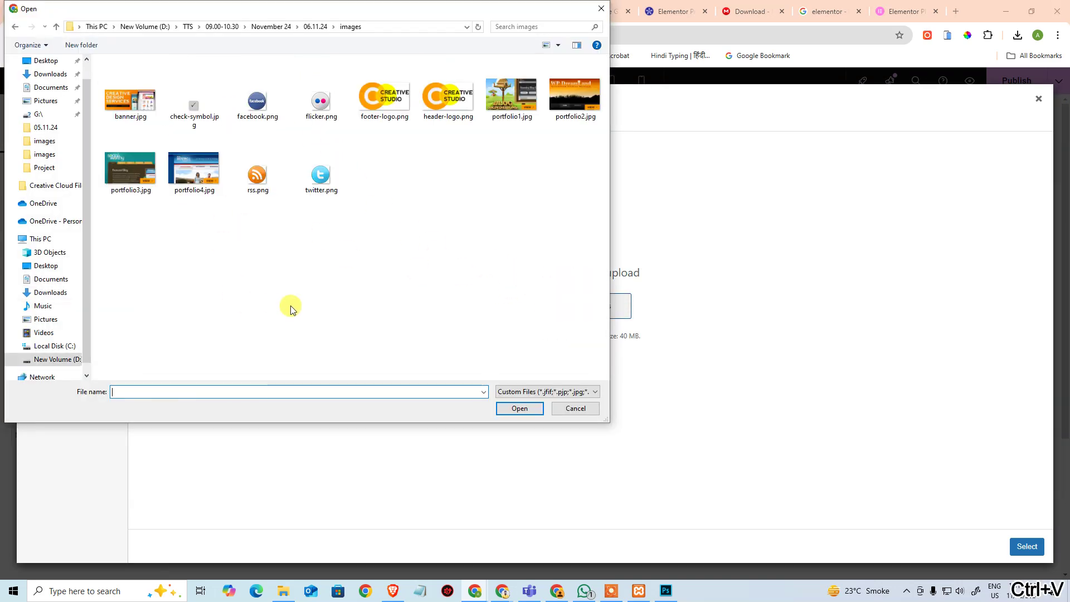
double_click(457, 102)
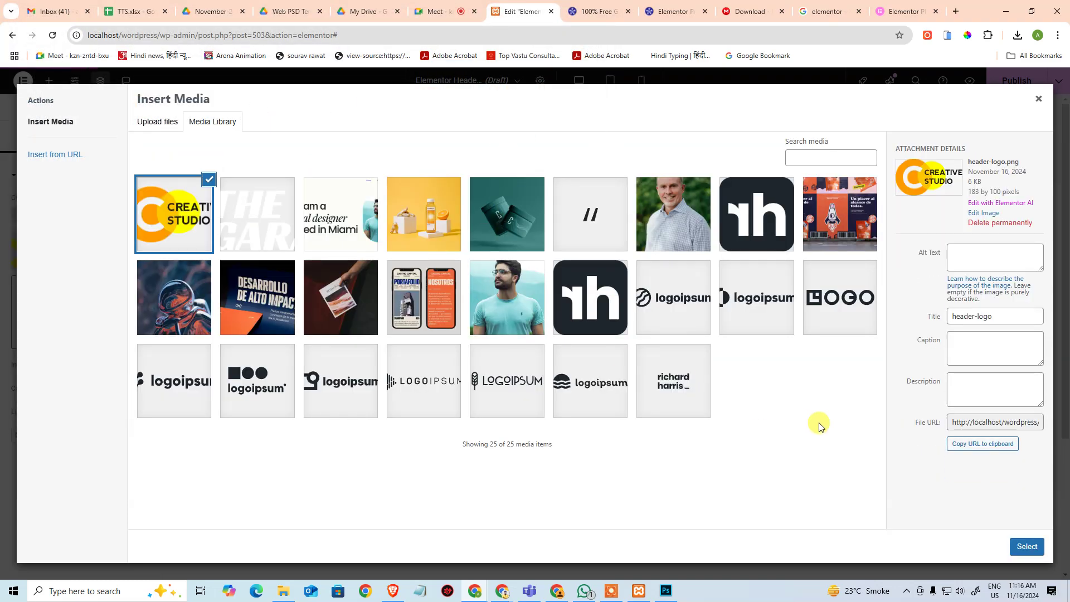
click(1027, 546)
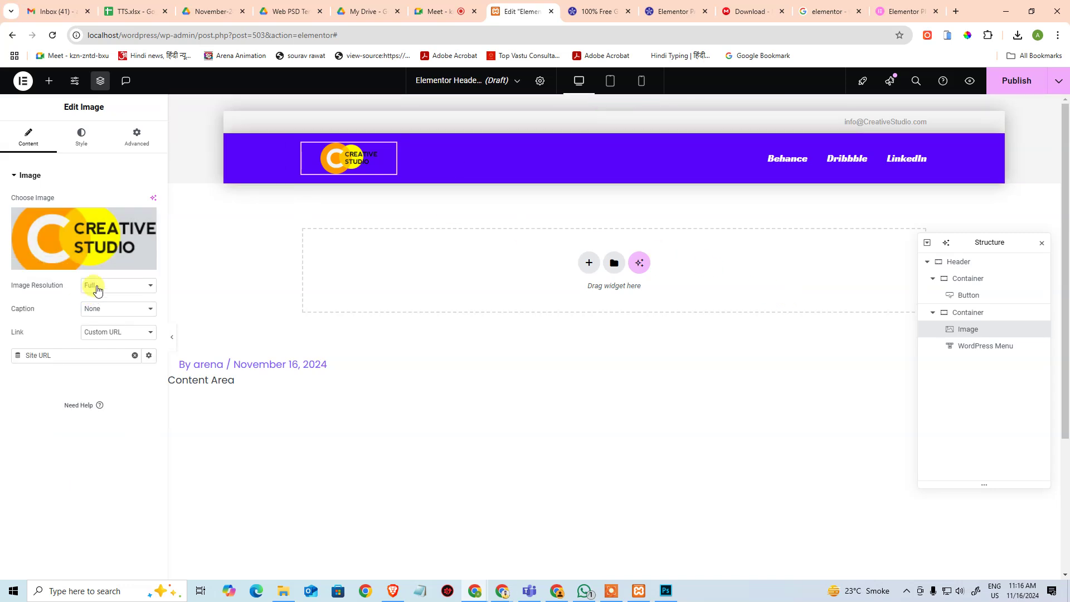
Step: Try the Custom image resolution on the logo image and set it back to Full
click(98, 287)
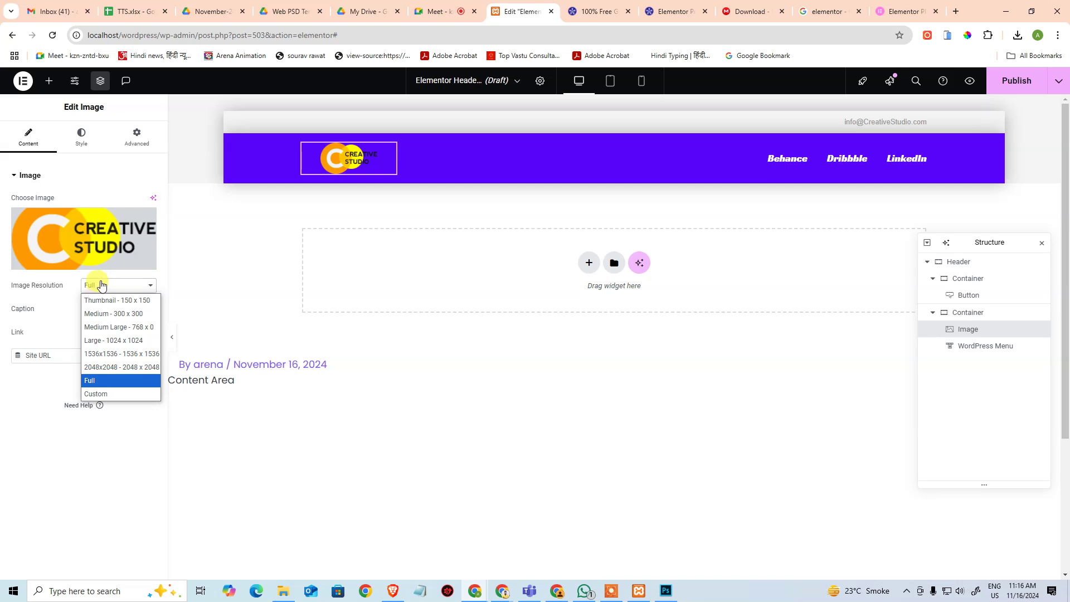
click(95, 394)
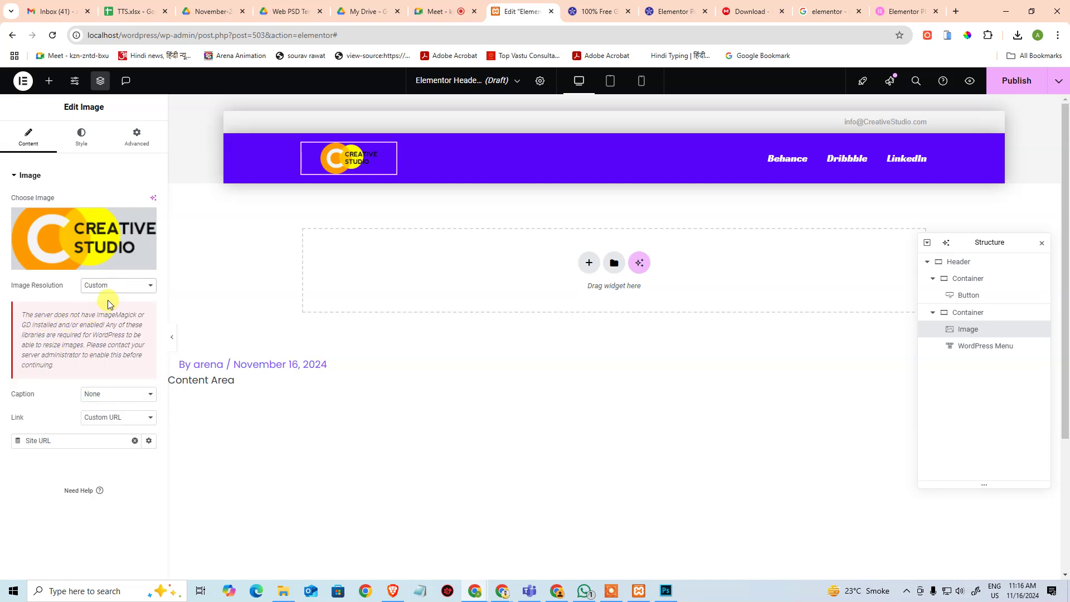
click(152, 286)
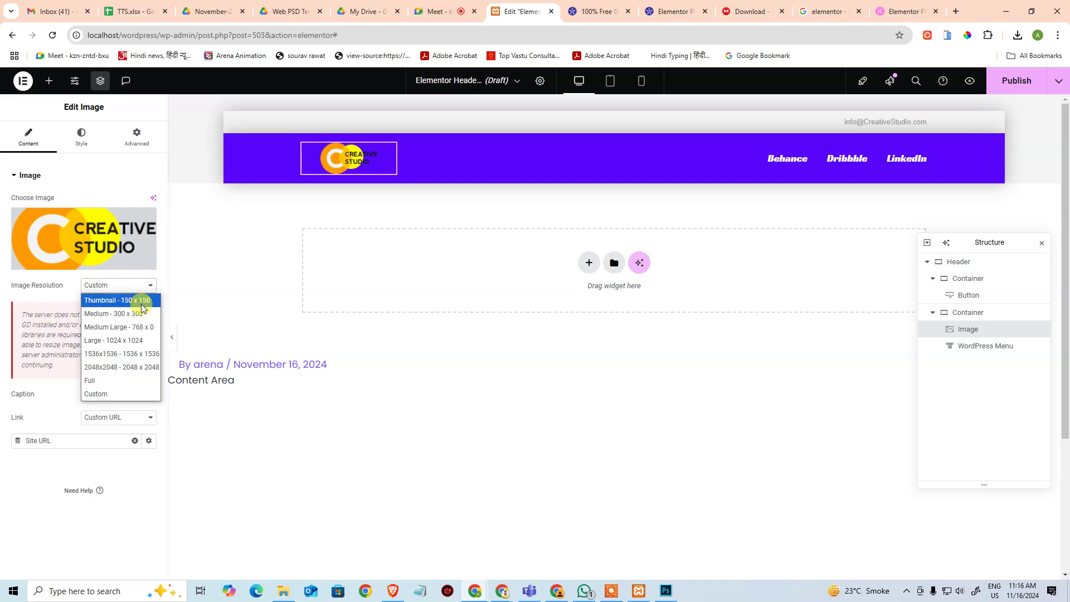
click(133, 380)
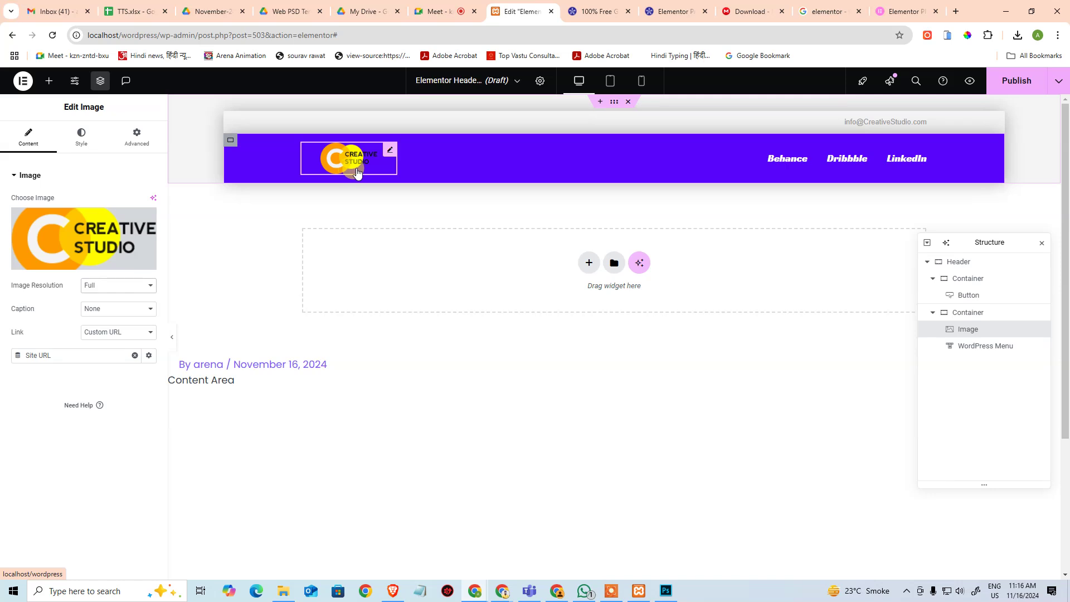
Step: Clear the purple background color from the container that holds the logo and the menu
click(231, 140)
click(80, 136)
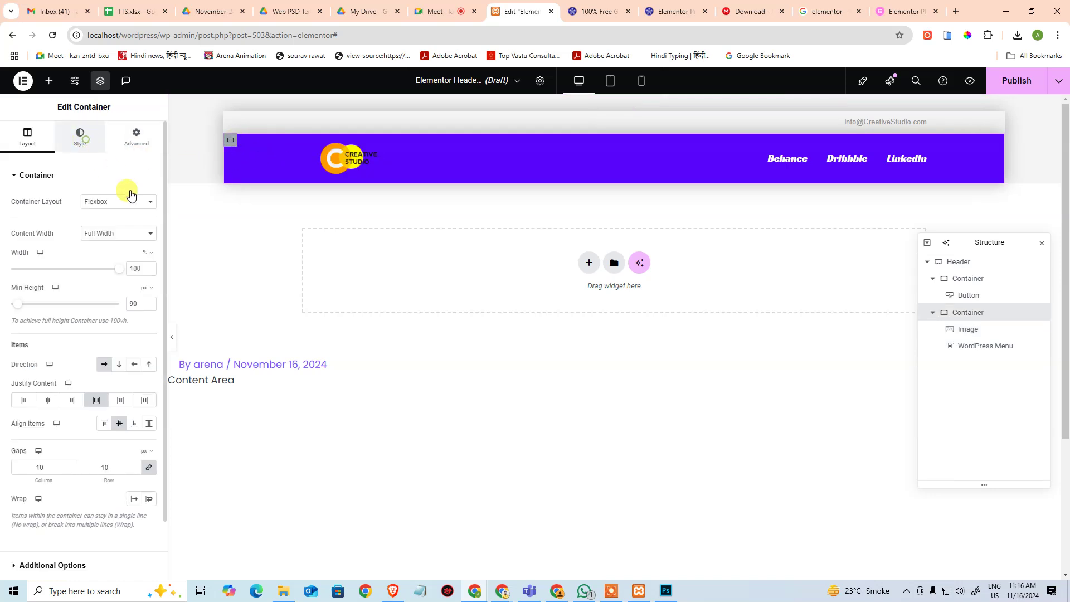
click(148, 248)
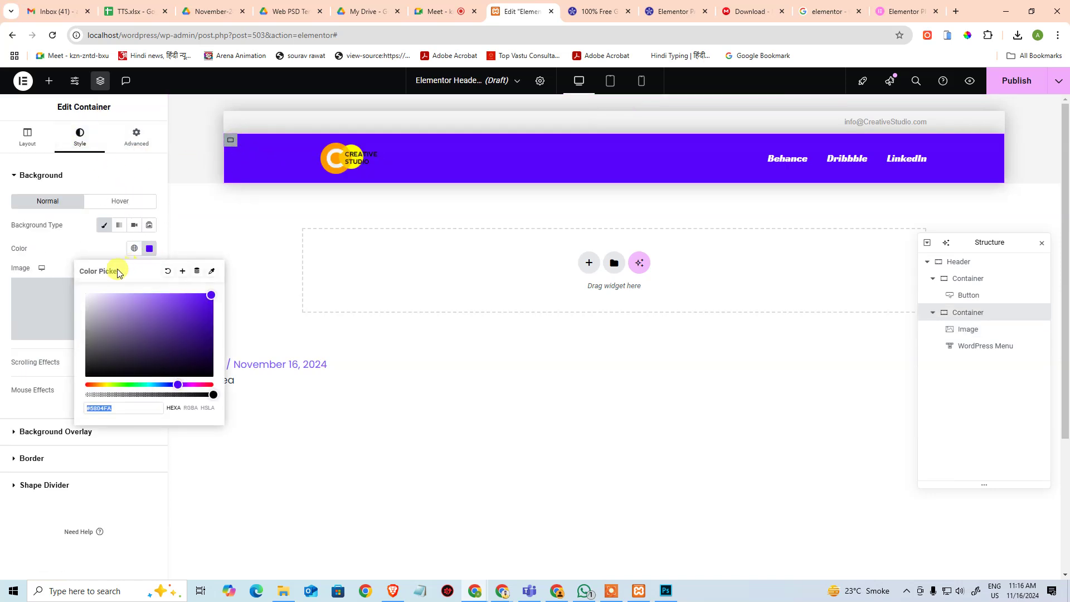
click(166, 270)
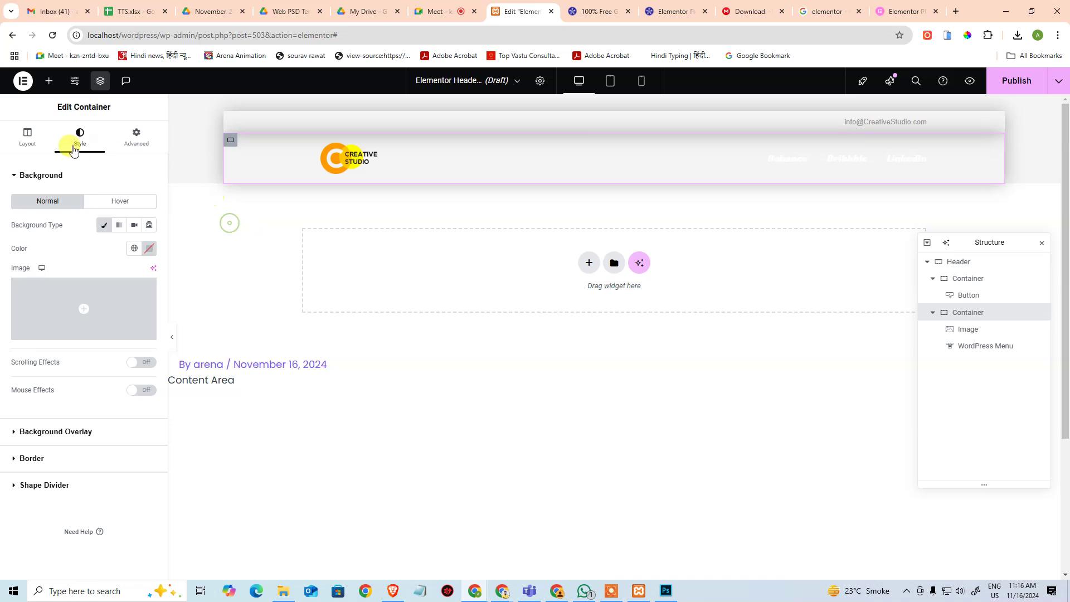
click(29, 139)
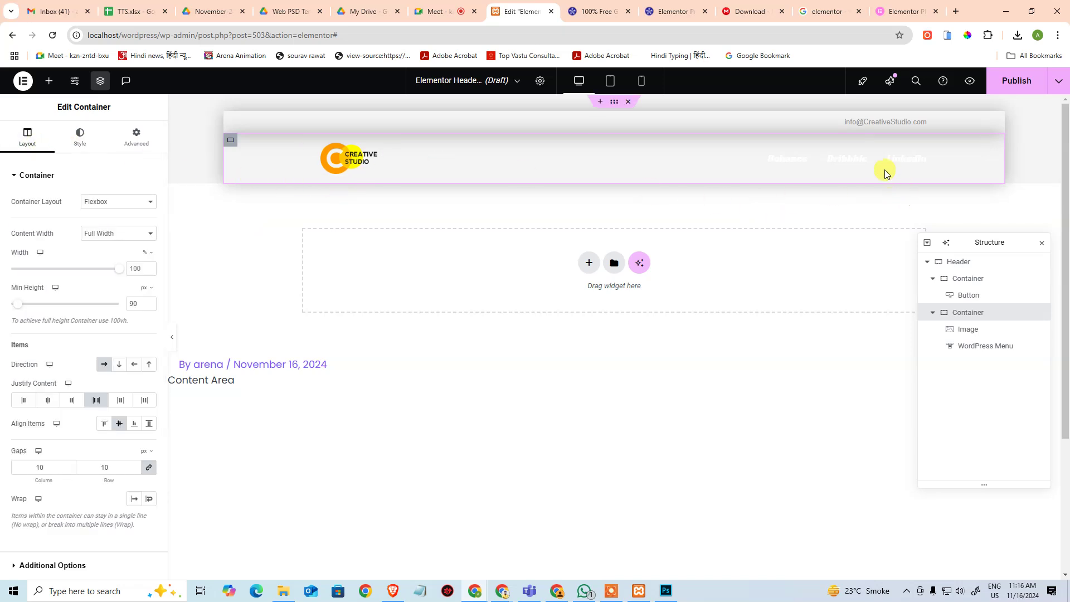
Step: Select the WordPress Menu widget, switch to Photoshop, copy the orange navigation text's hex color and return to Elementor
click(920, 157)
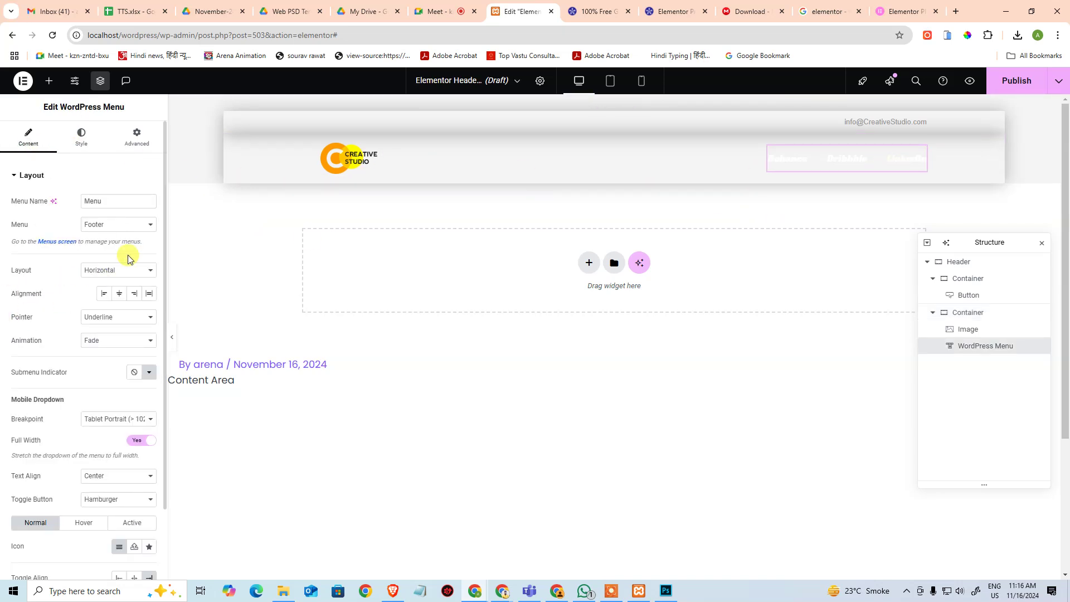
click(665, 590)
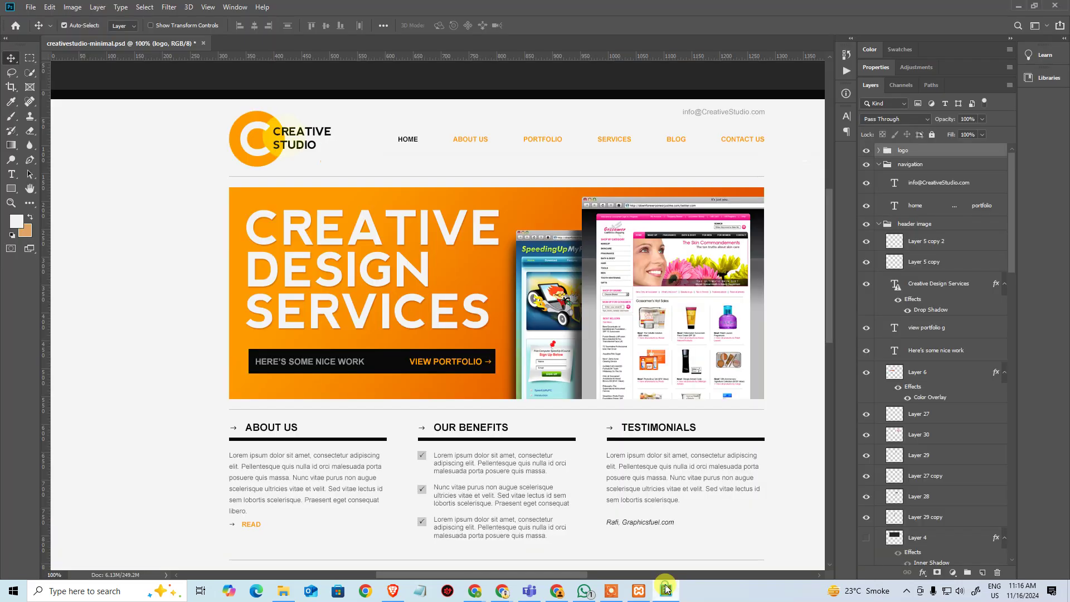
key(t)
click(532, 135)
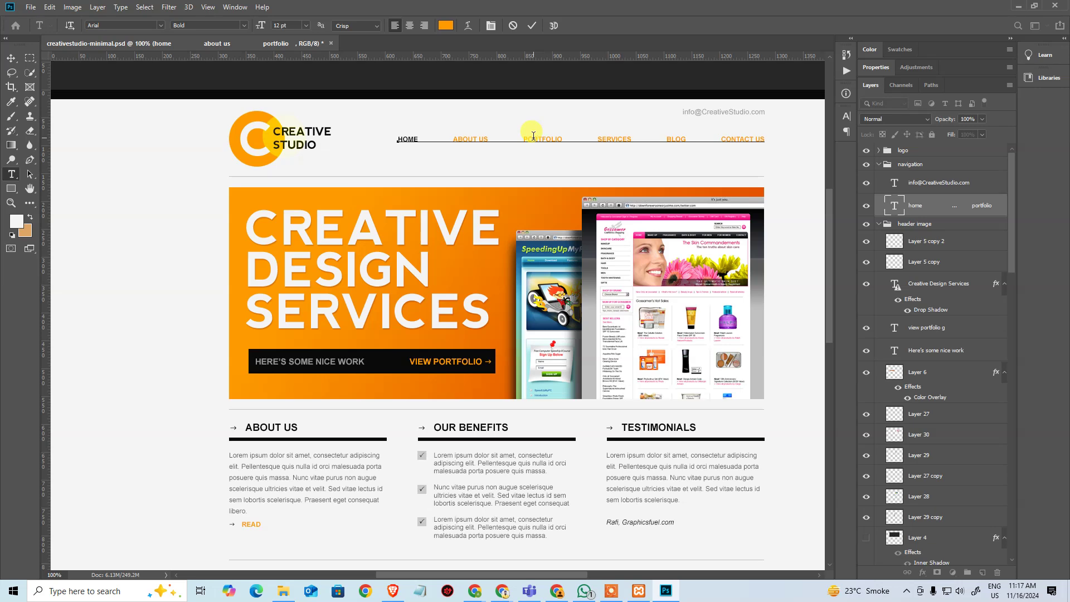
click(446, 25)
key(ctrl+c)
key(alt+Tab)
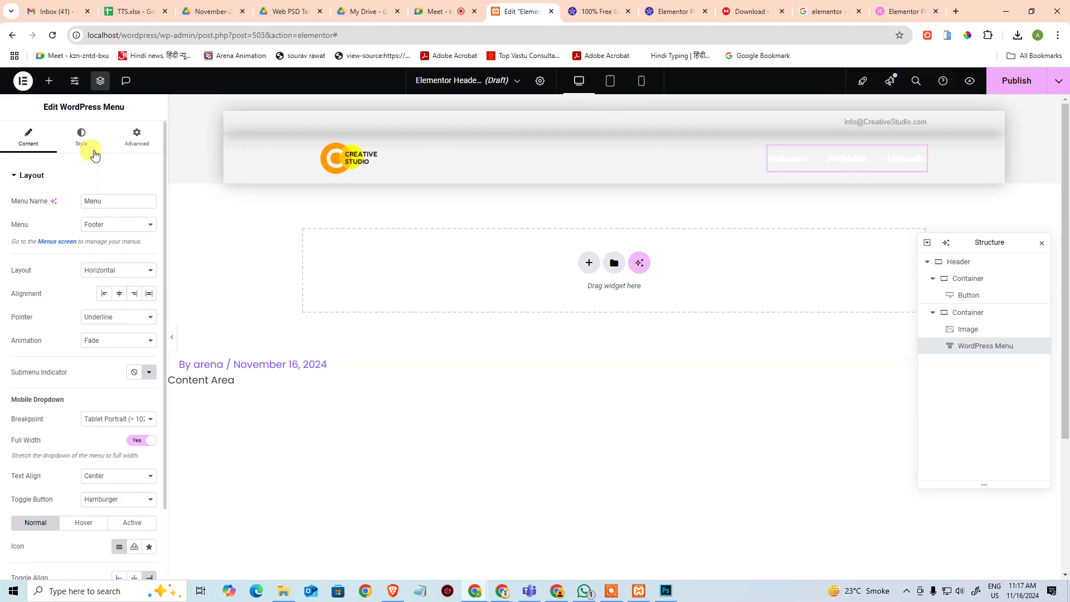
Step: Set the WordPress Menu's main menu typography to Arial, weight 700 (Bold), with Uppercase transform
click(89, 142)
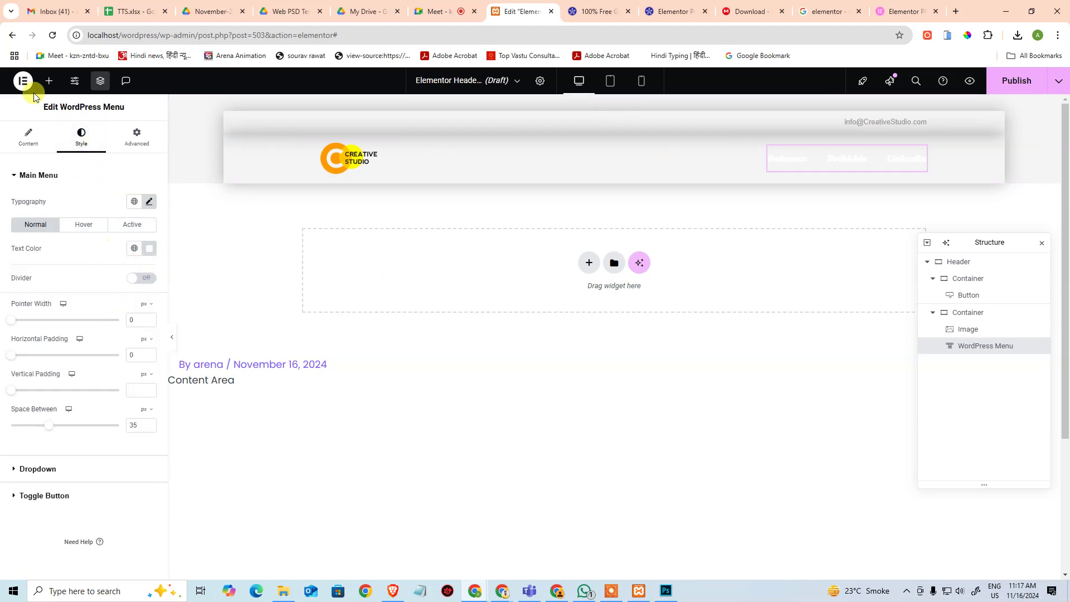
click(150, 201)
click(126, 254)
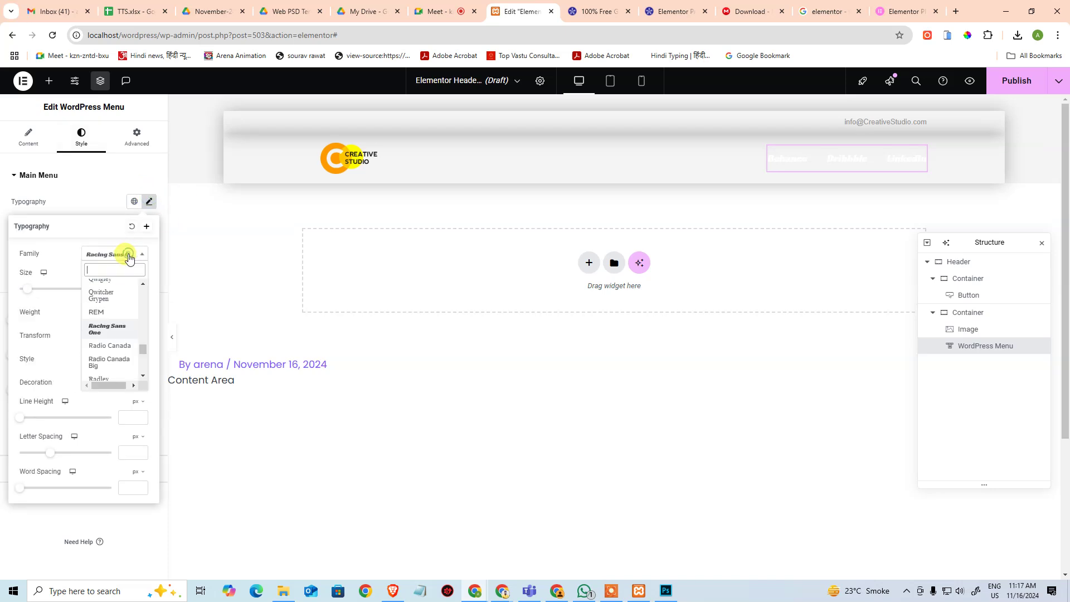
text(Ar)
click(103, 300)
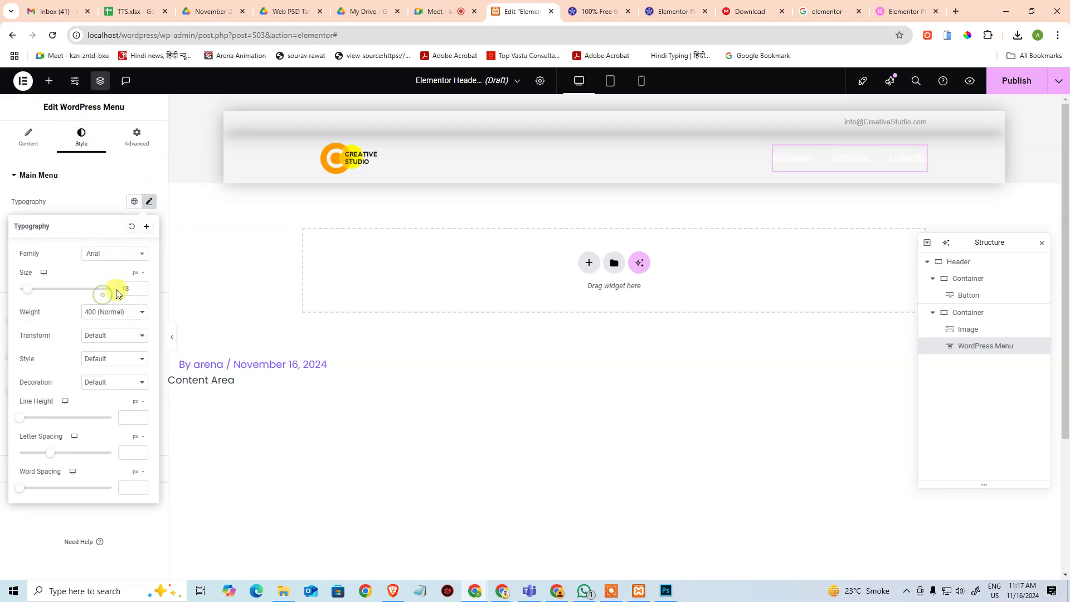
click(123, 314)
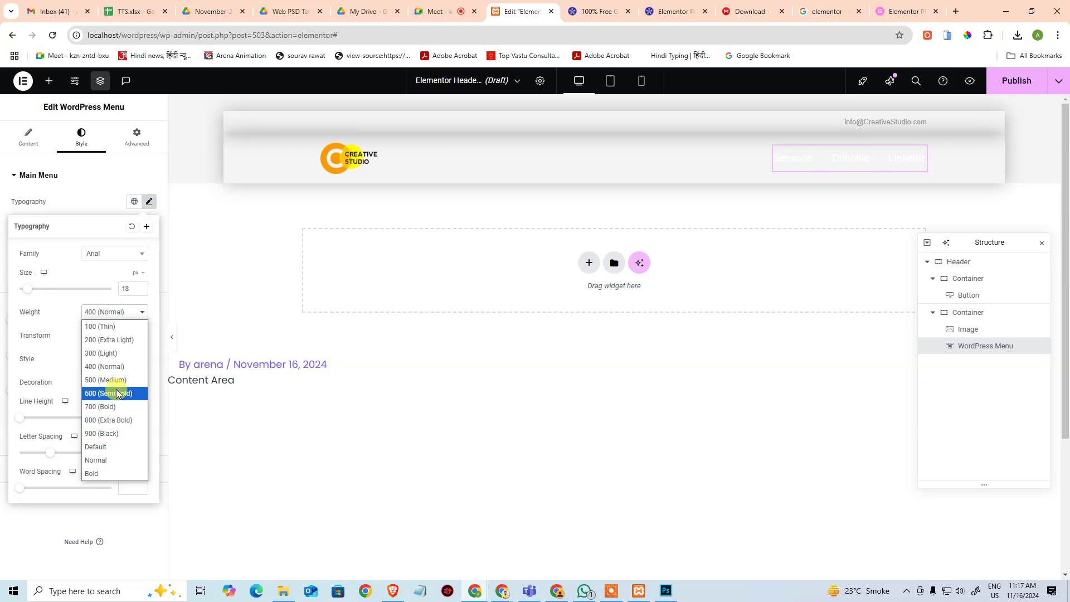
click(122, 405)
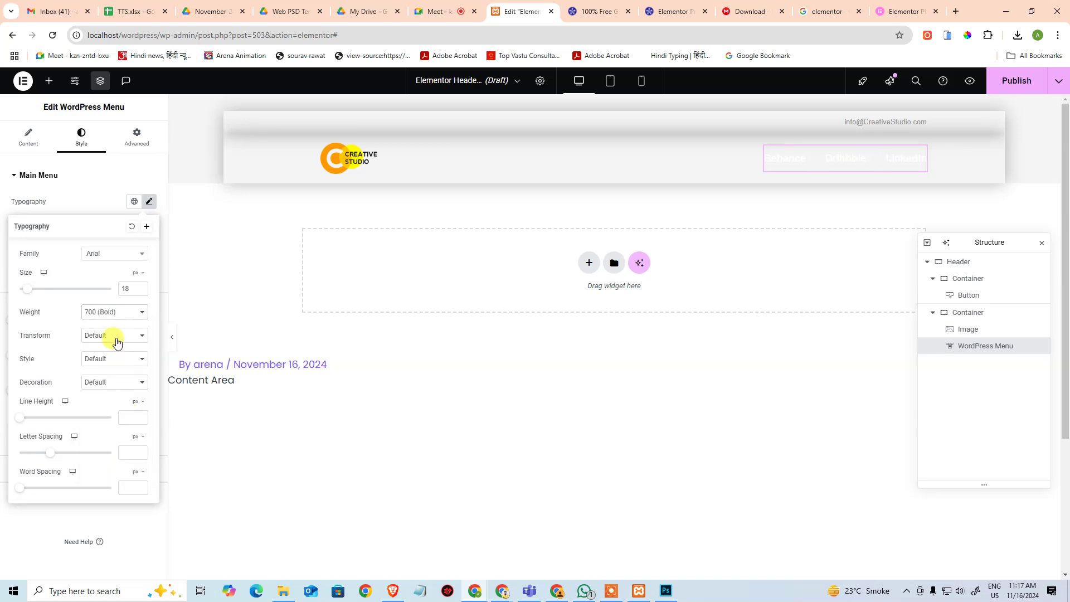
click(117, 346)
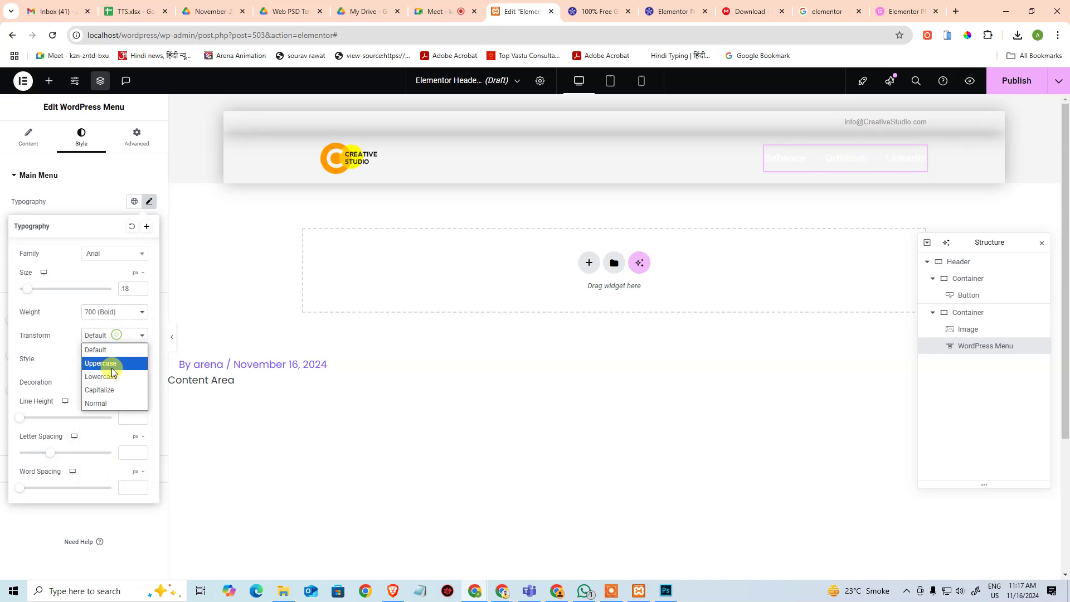
key(Escape)
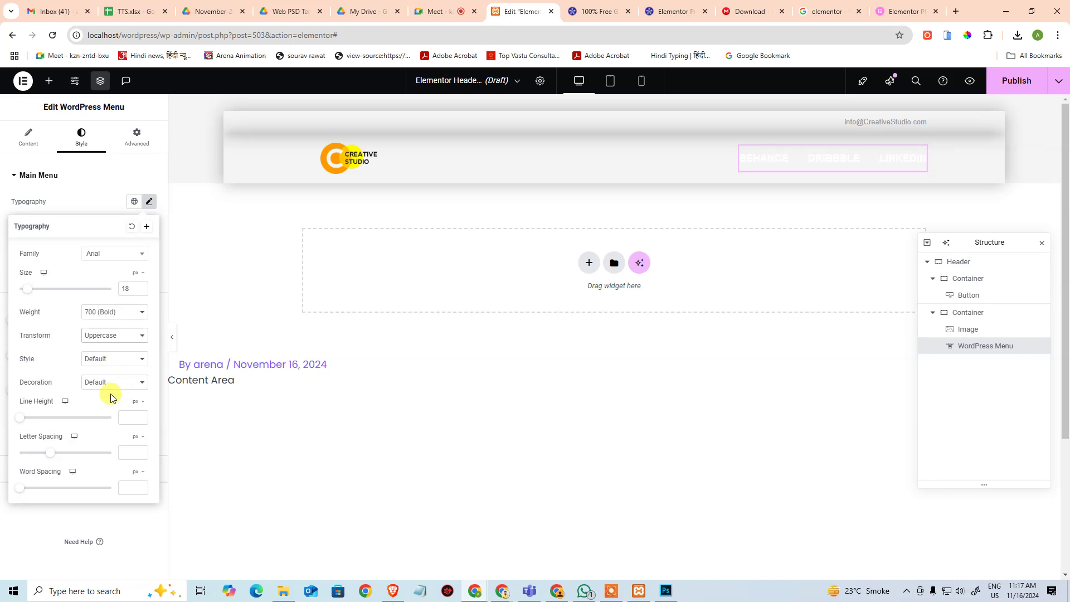
click(79, 184)
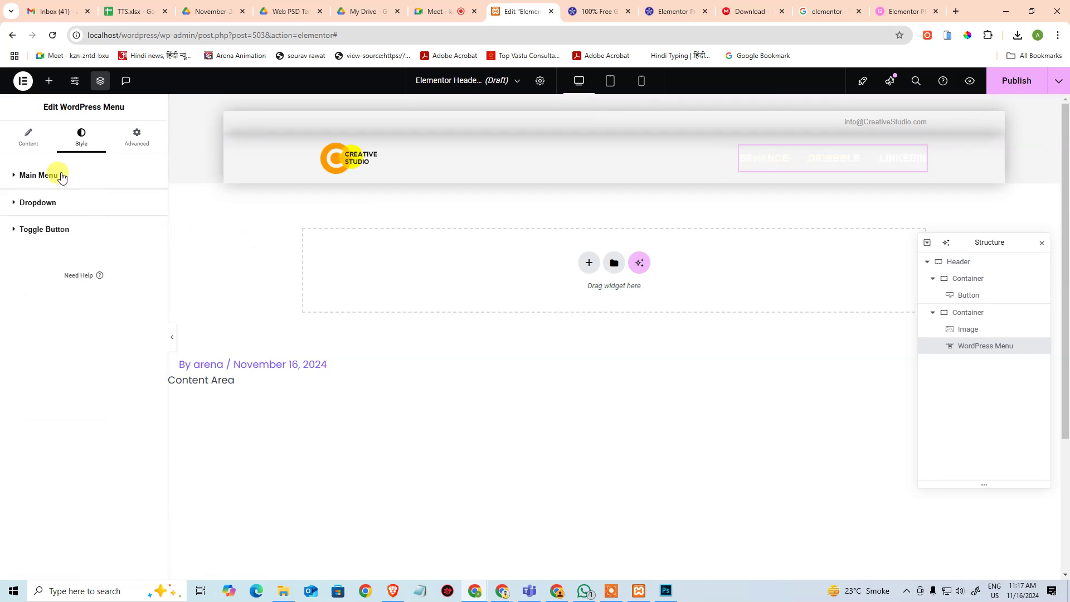
Step: Set the WordPress Menu's main menu font size to 12 px and its normal text color to fe9b00
click(66, 181)
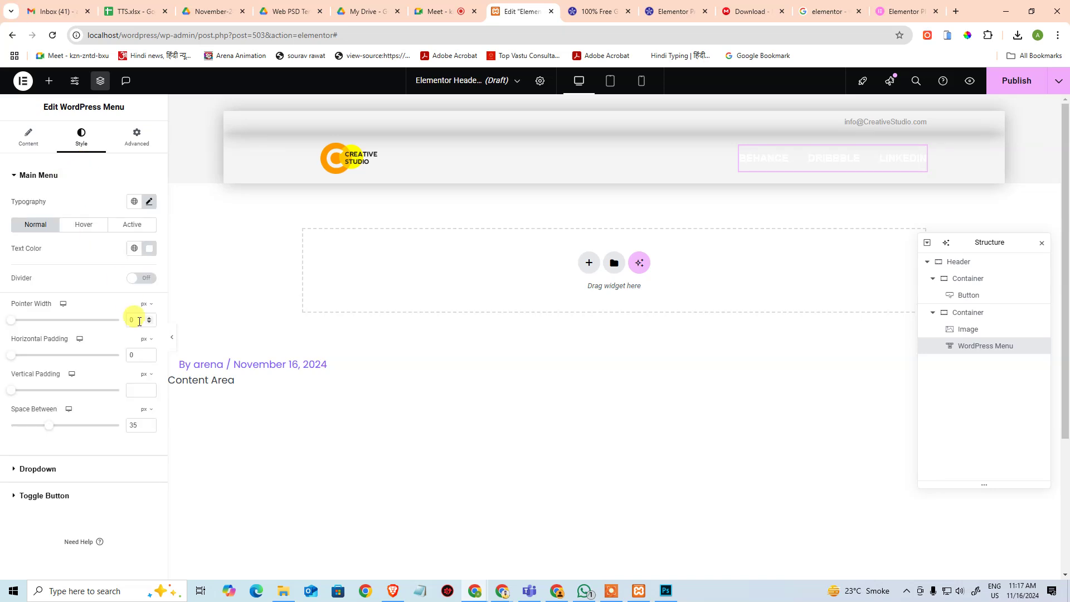
click(149, 202)
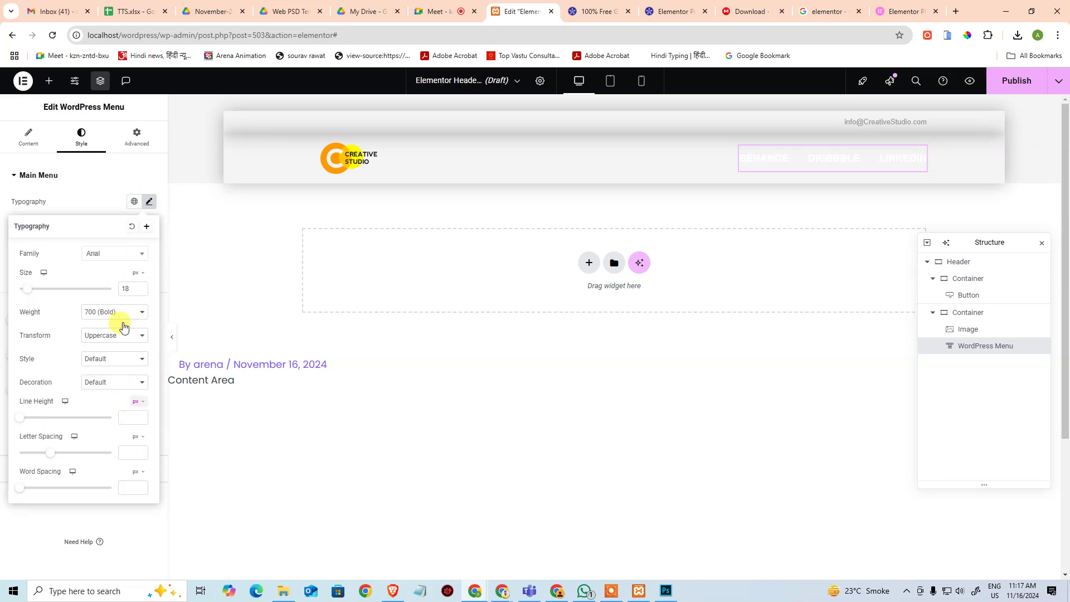
double_click(127, 288)
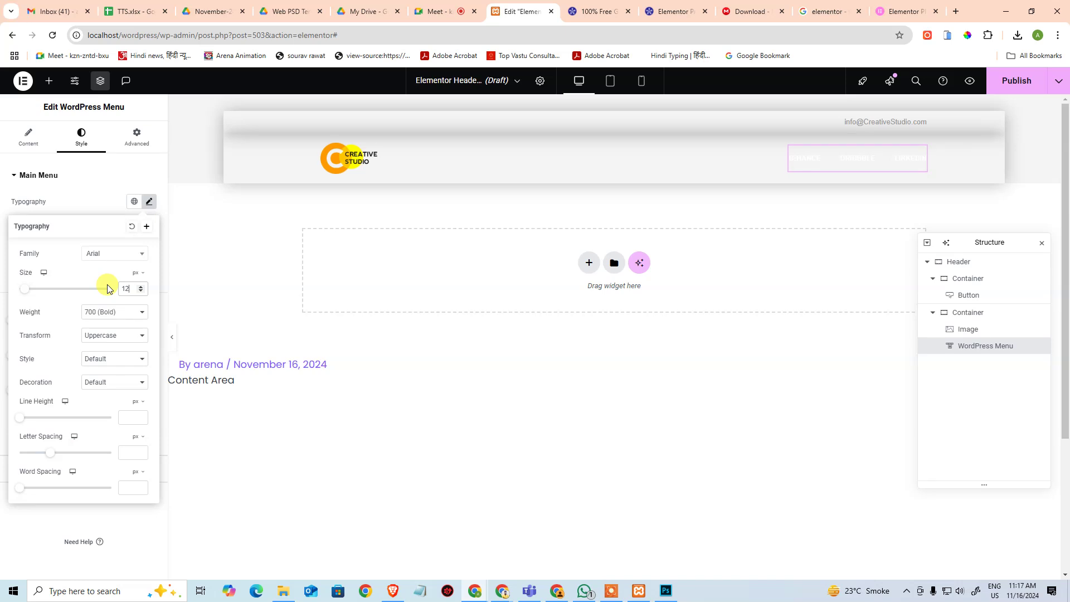
click(92, 199)
click(150, 249)
text(fe9b00)
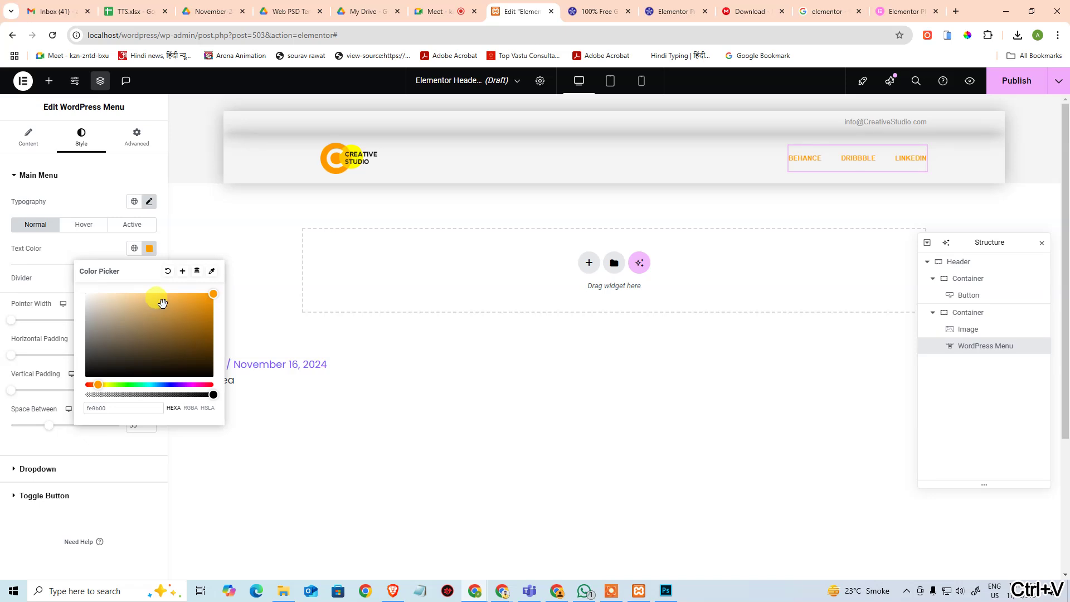
click(109, 178)
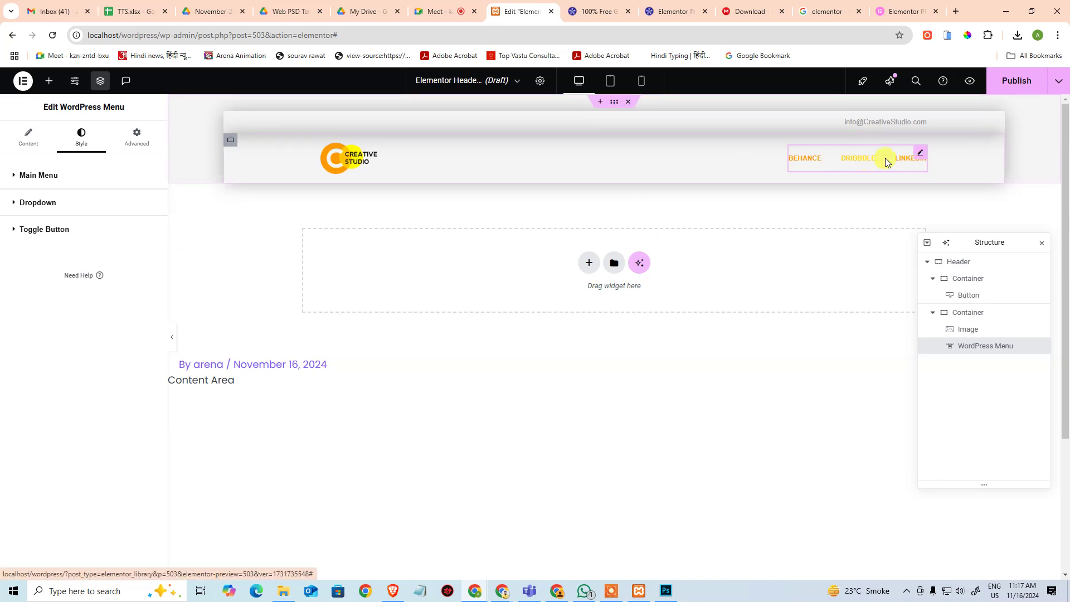
click(70, 179)
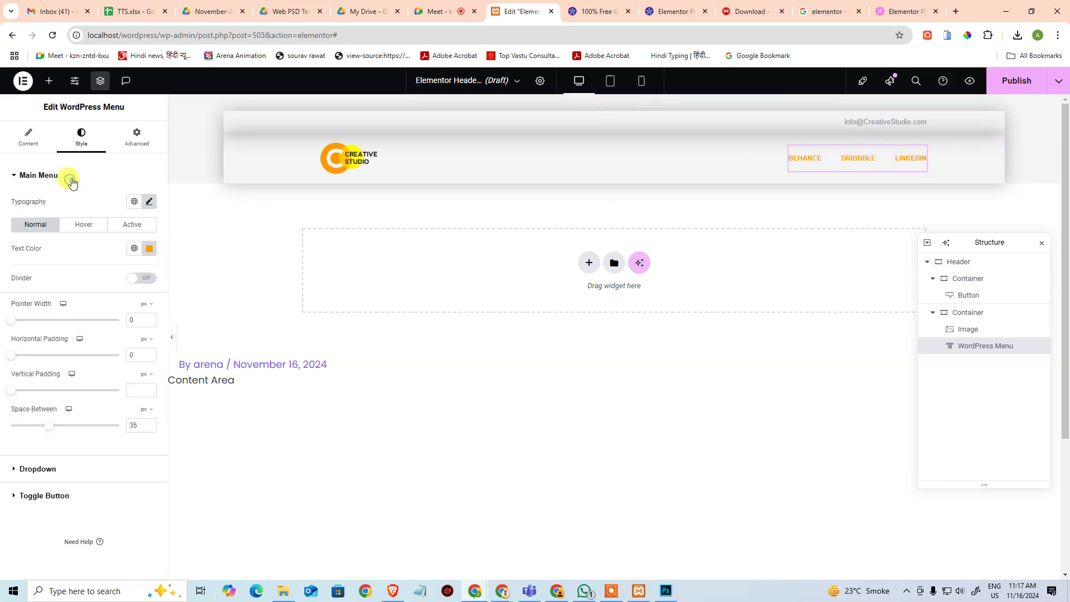
click(32, 144)
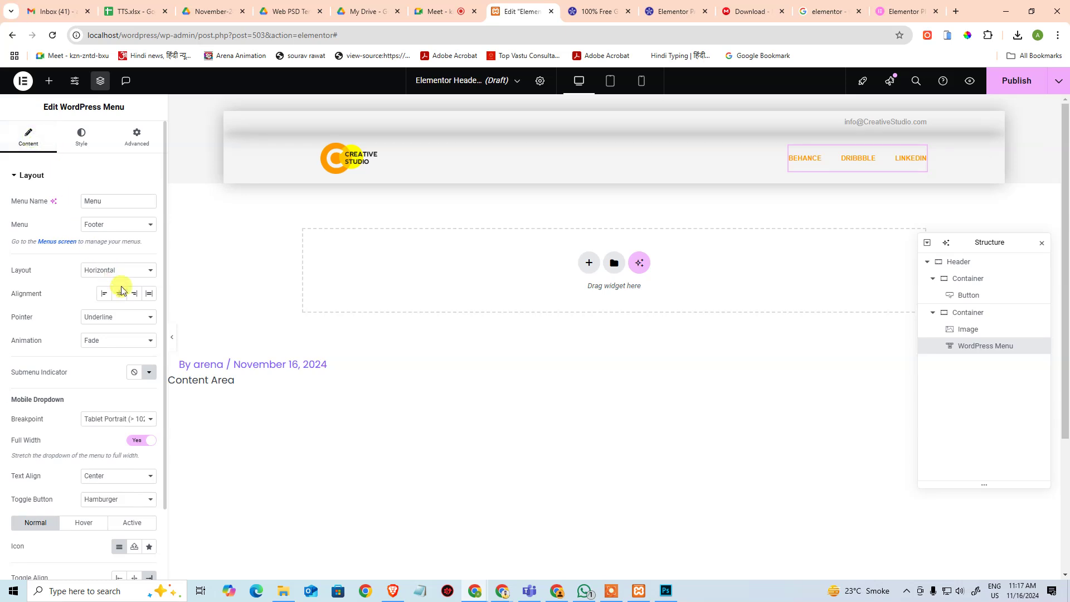
scroll(131, 341, down, 2)
scroll(125, 347, up, 2)
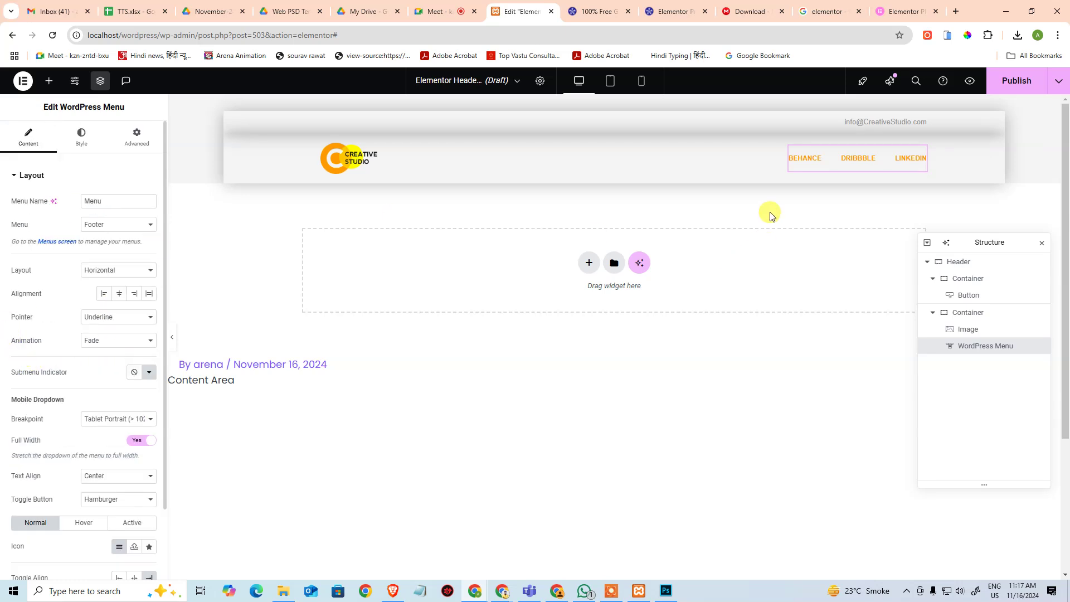
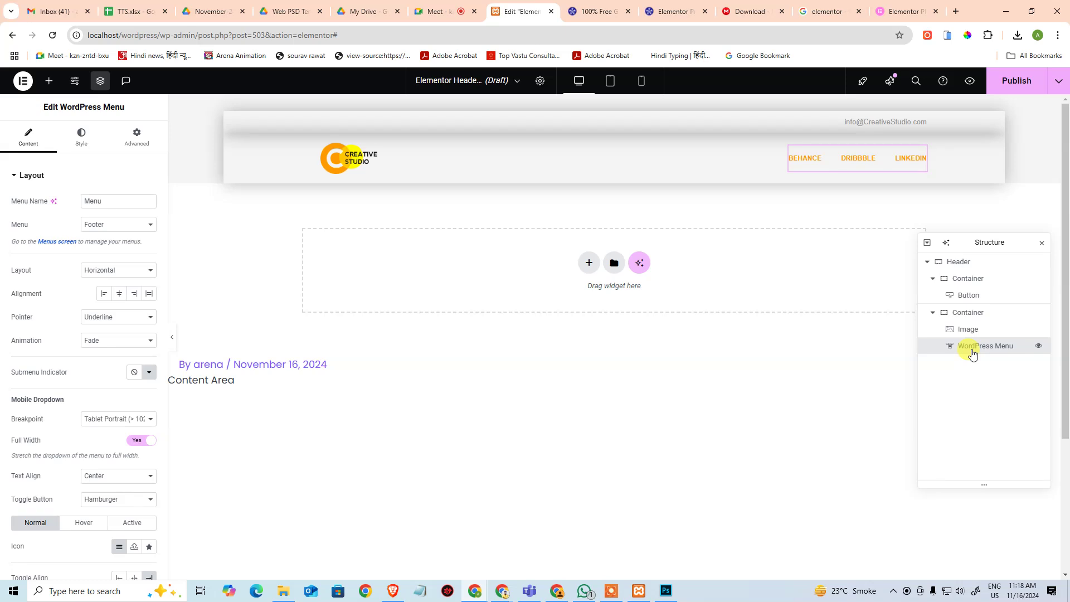
Step: Check the navigation text colors in the Photoshop design, return to Elementor and set the main menu's hover text color to #000000
key(alt+Tab)
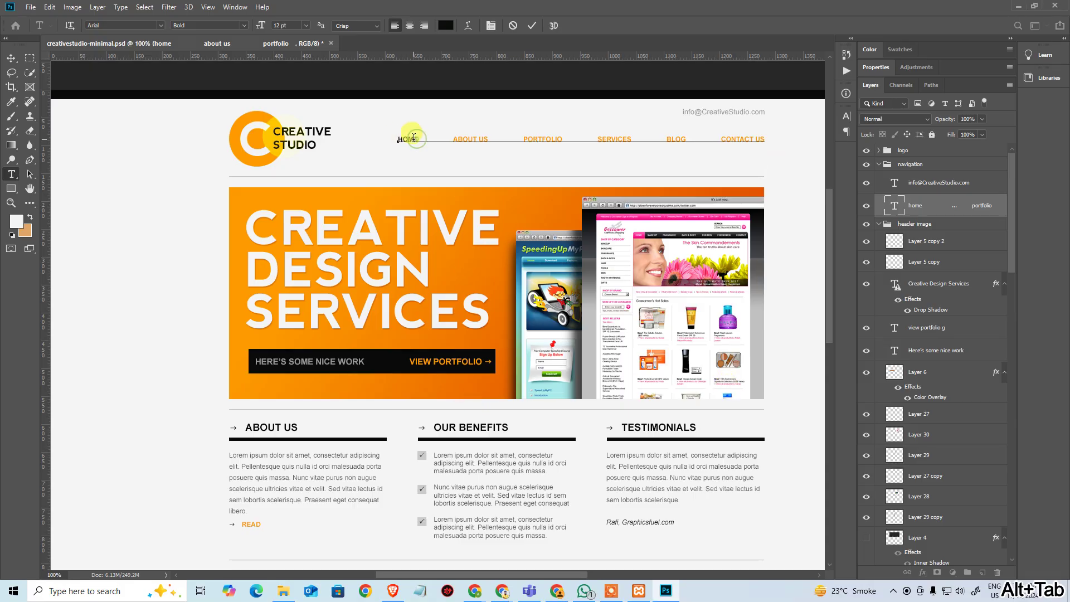
key(alt+Tab)
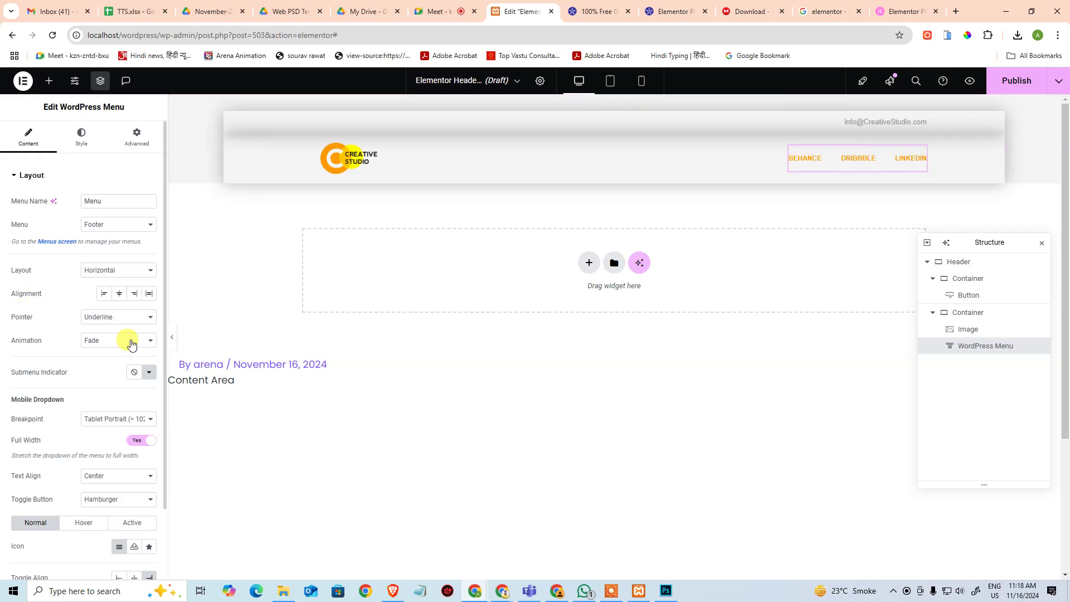
click(81, 136)
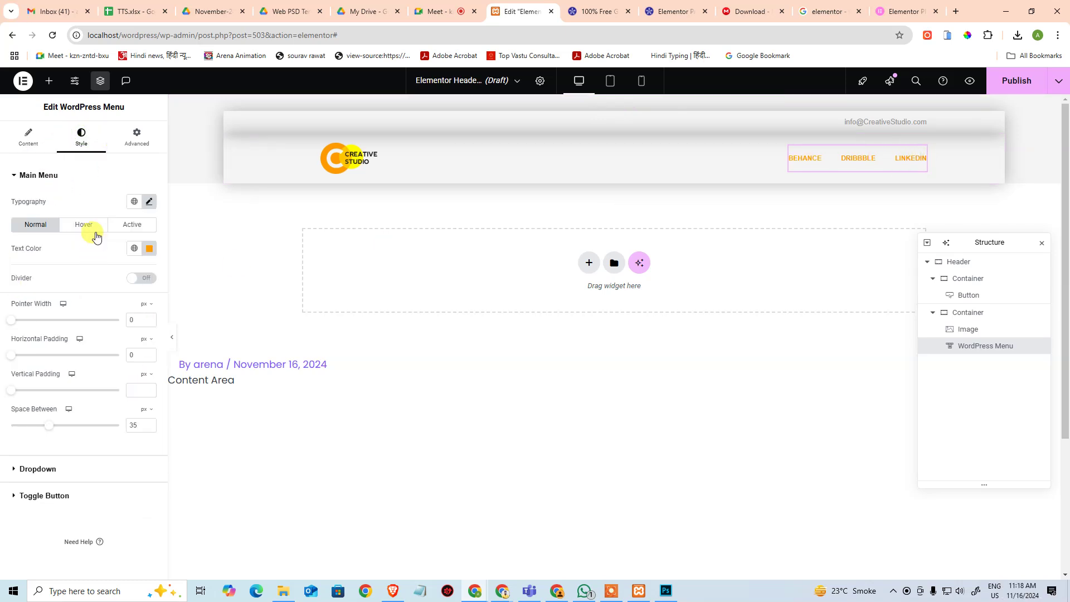
click(93, 227)
click(149, 248)
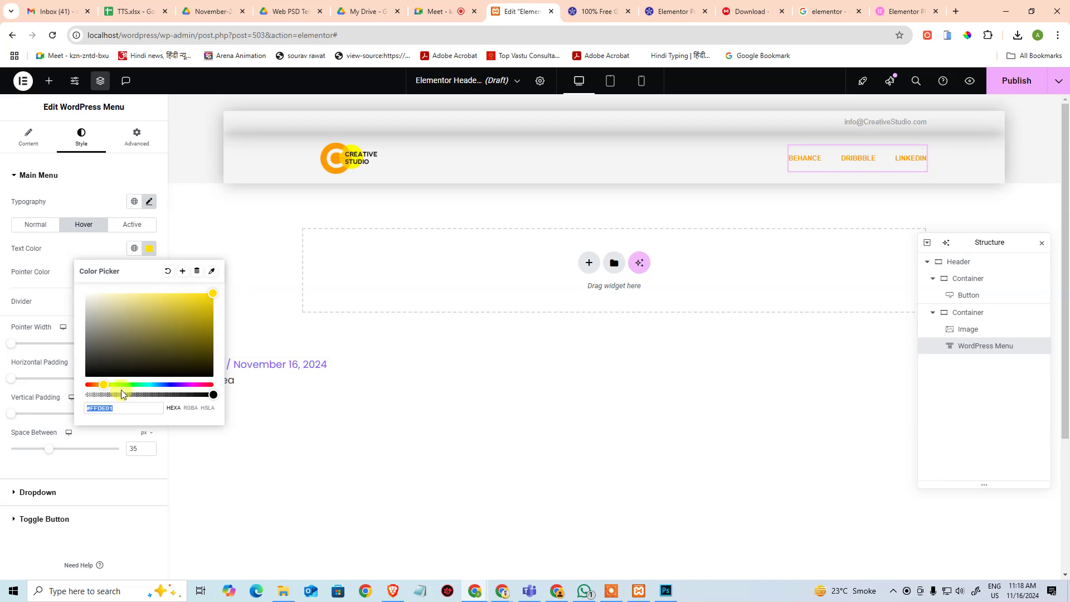
text(#000000)
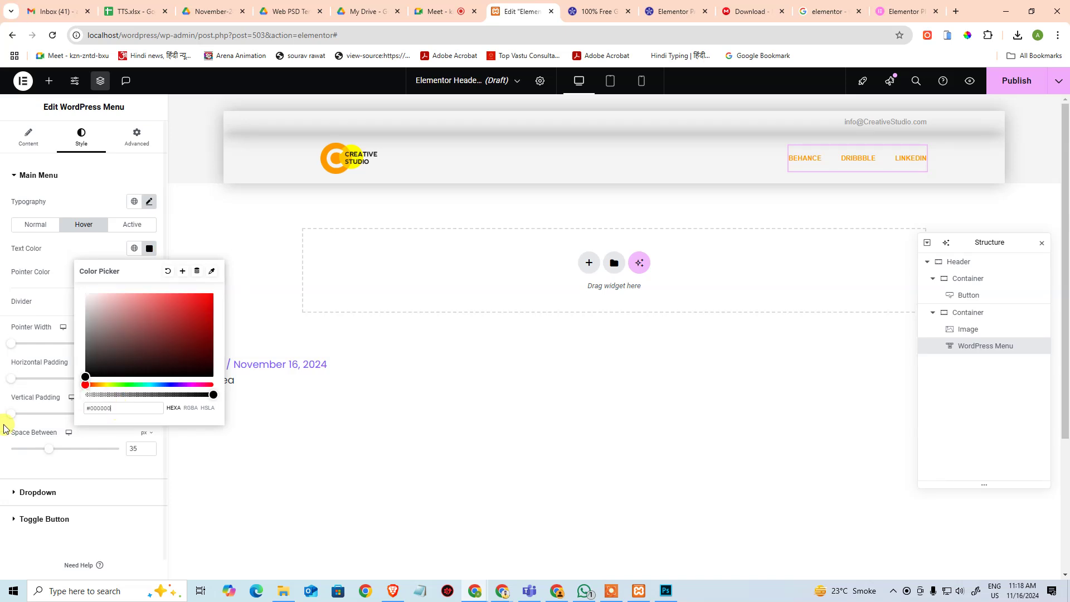
Step: Set the main menu's active text color to #000000
click(130, 226)
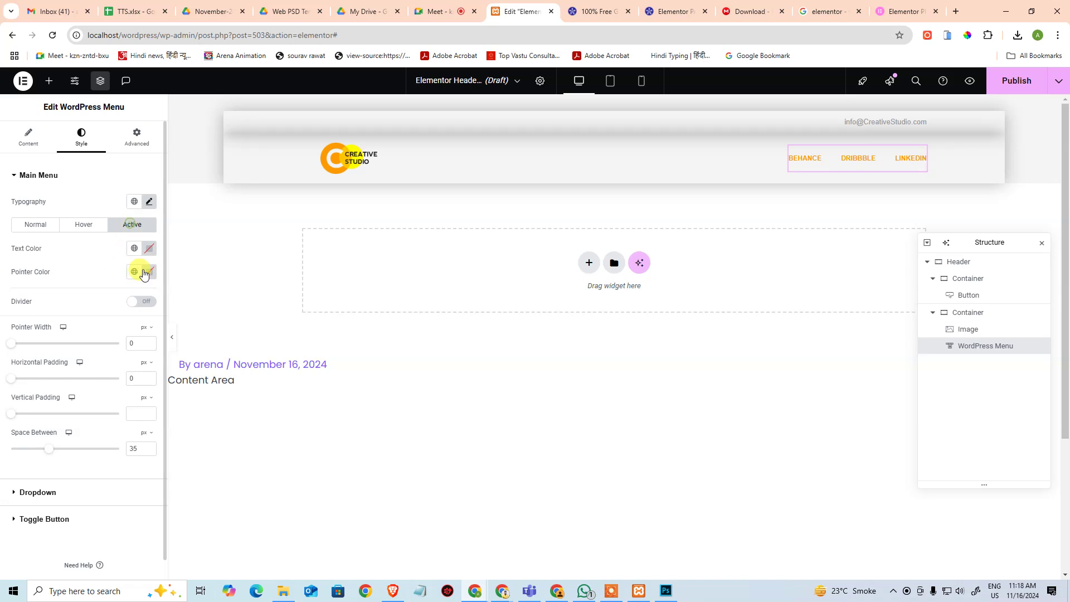
click(148, 248)
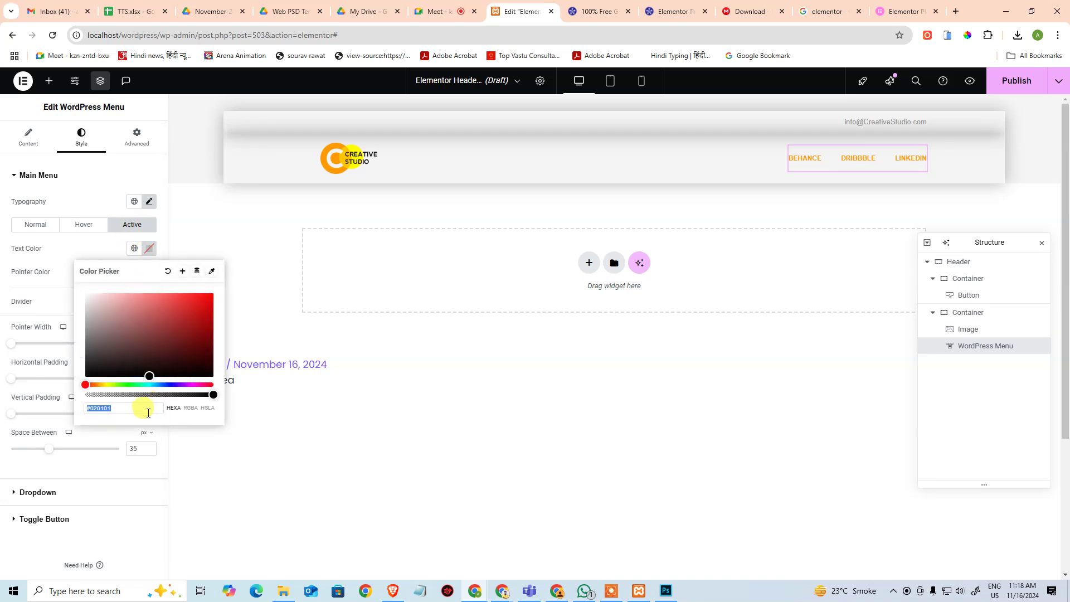
text(#000000)
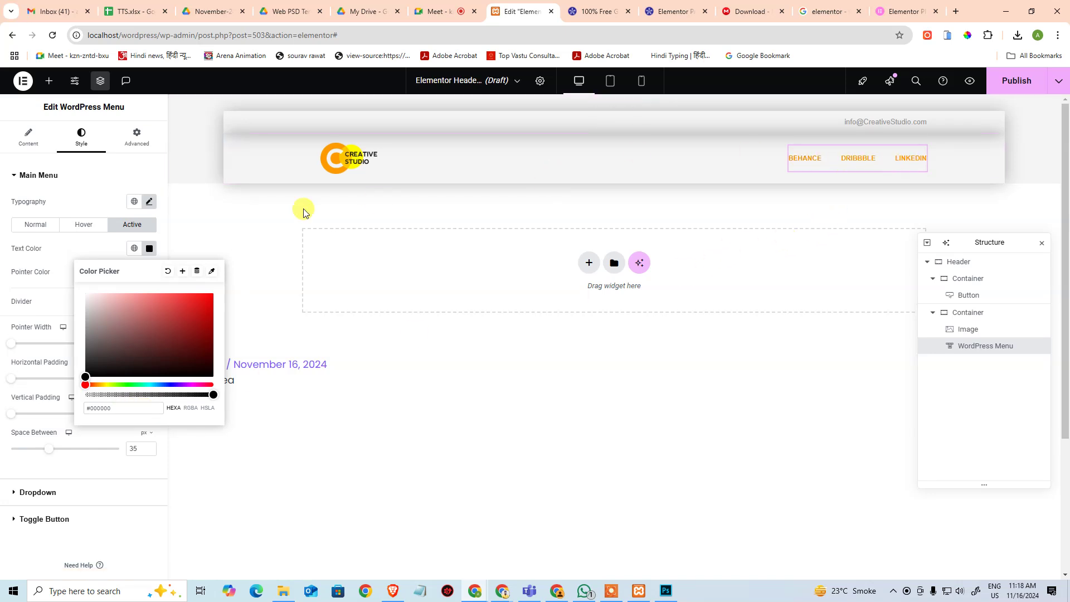
click(106, 179)
click(108, 179)
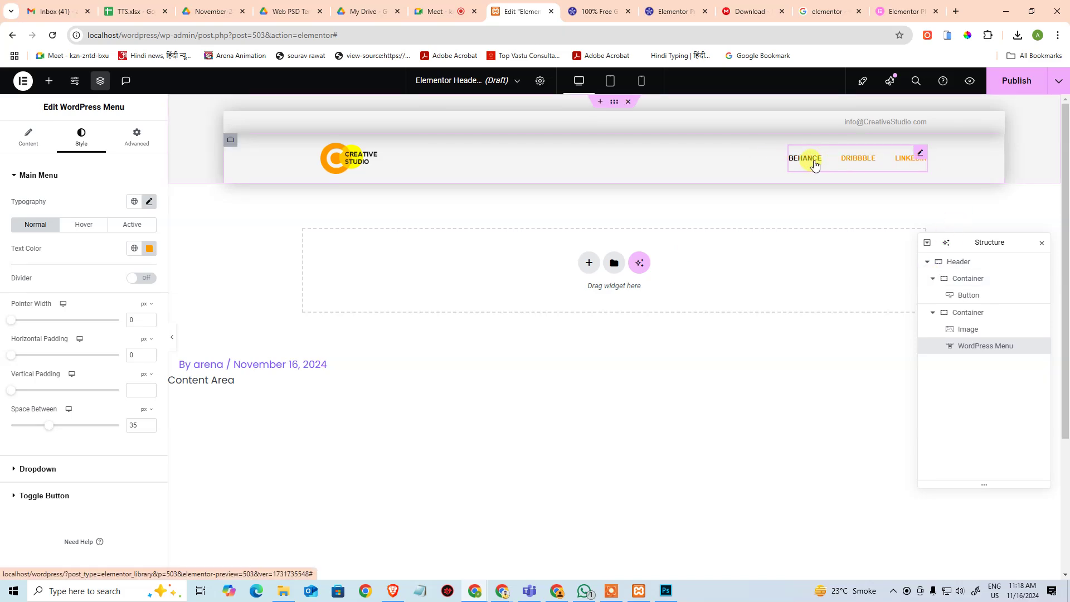
Step: Check the navigation's item spacing in the Photoshop design, return to Elementor and set the main menu's Space Between to 63 px
key(alt+Tab)
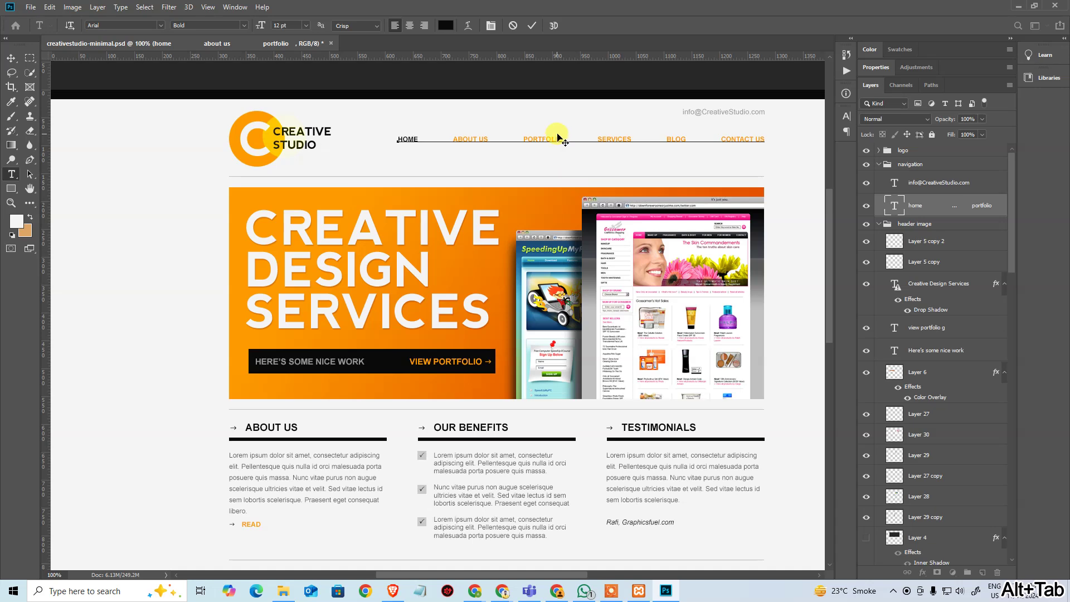
click(551, 151)
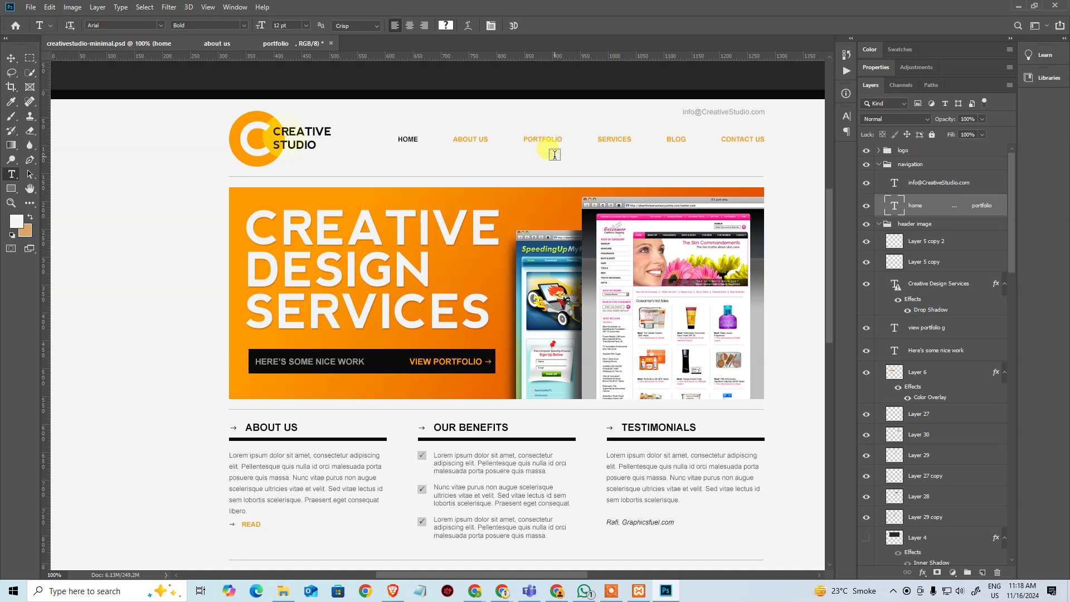
key(alt+Tab)
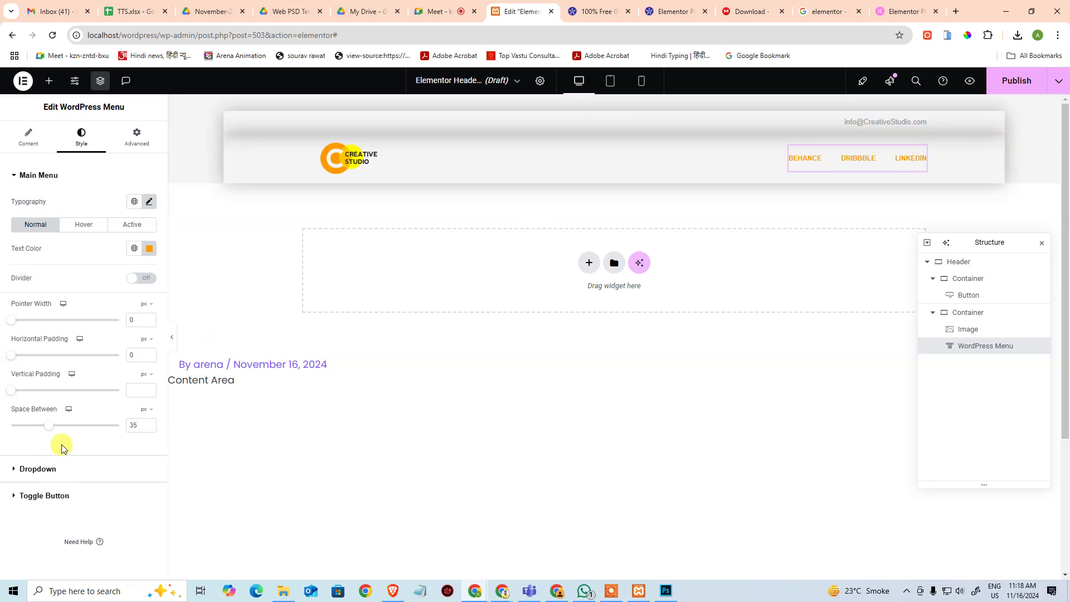
drag(137, 424, 130, 425)
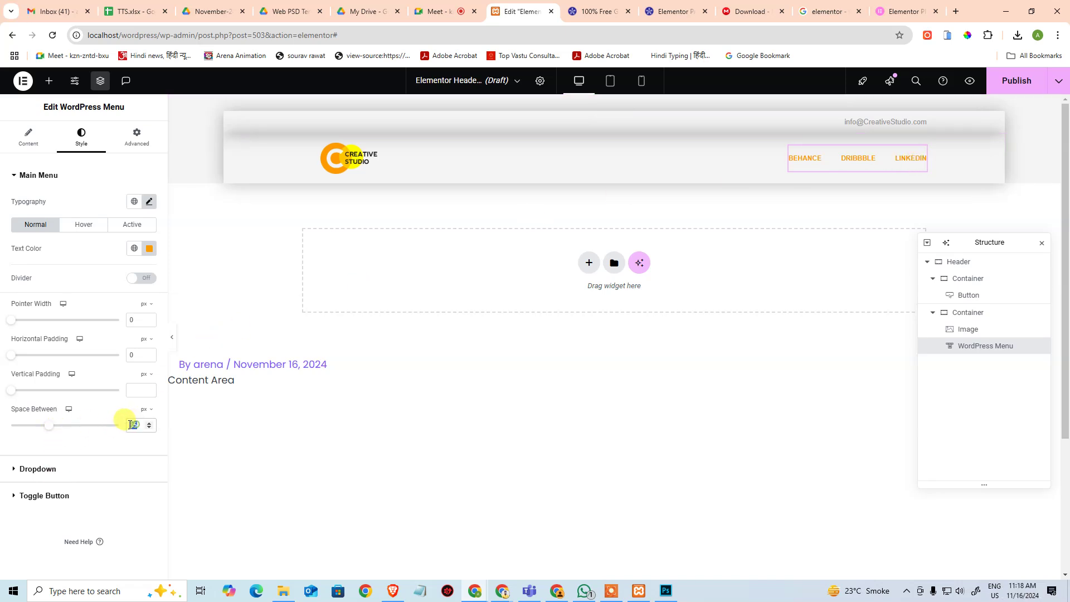
scroll(128, 425, up, 20)
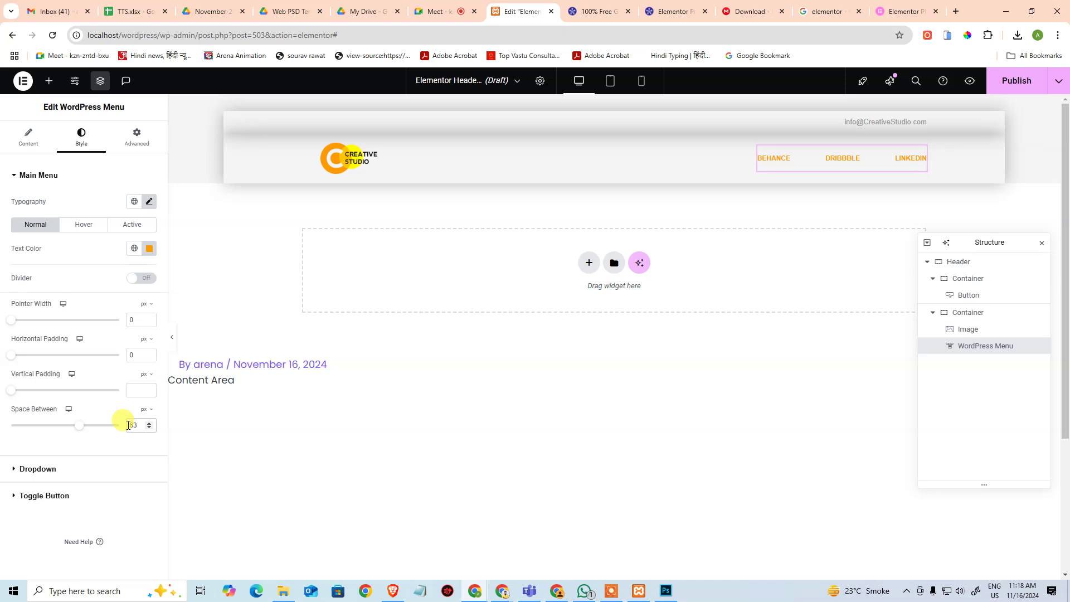
Step: Examine the layout, style and advanced settings of the container holding the contact e-mail, and open its Custom CSS
click(28, 136)
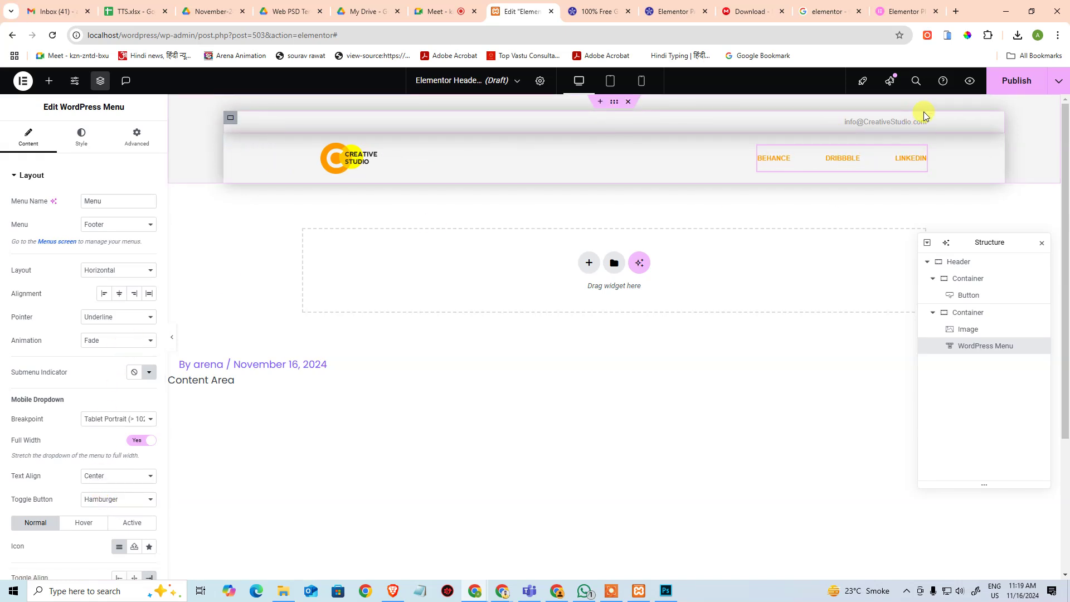
click(230, 117)
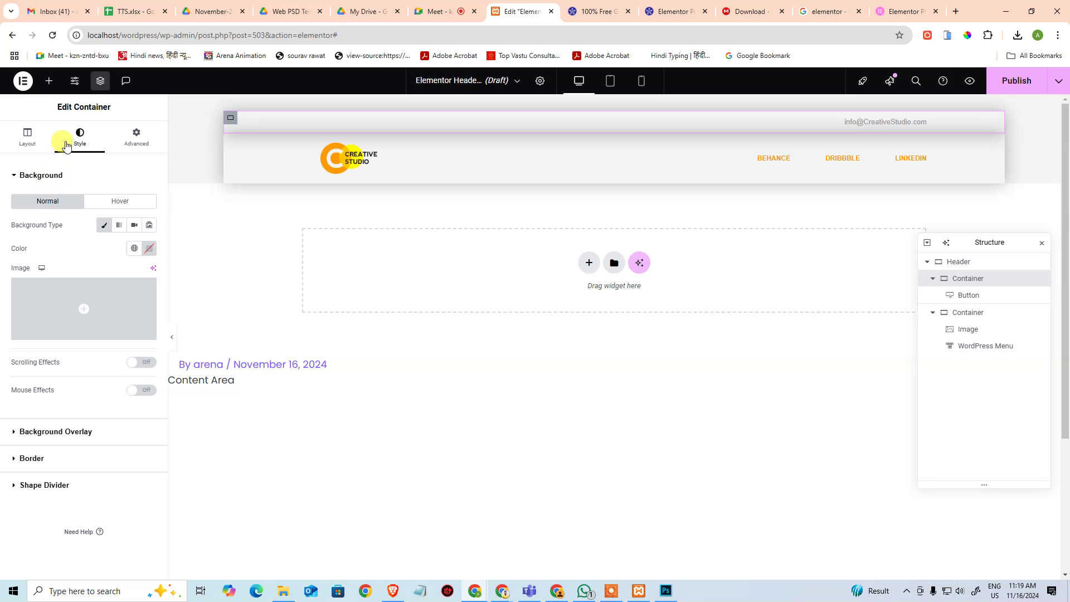
click(119, 138)
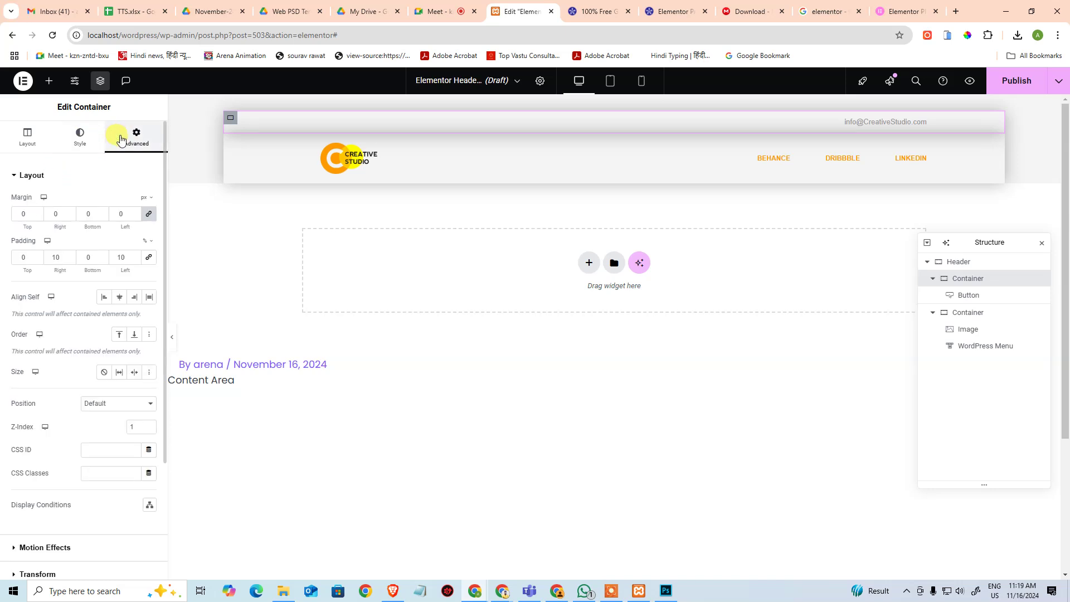
click(37, 140)
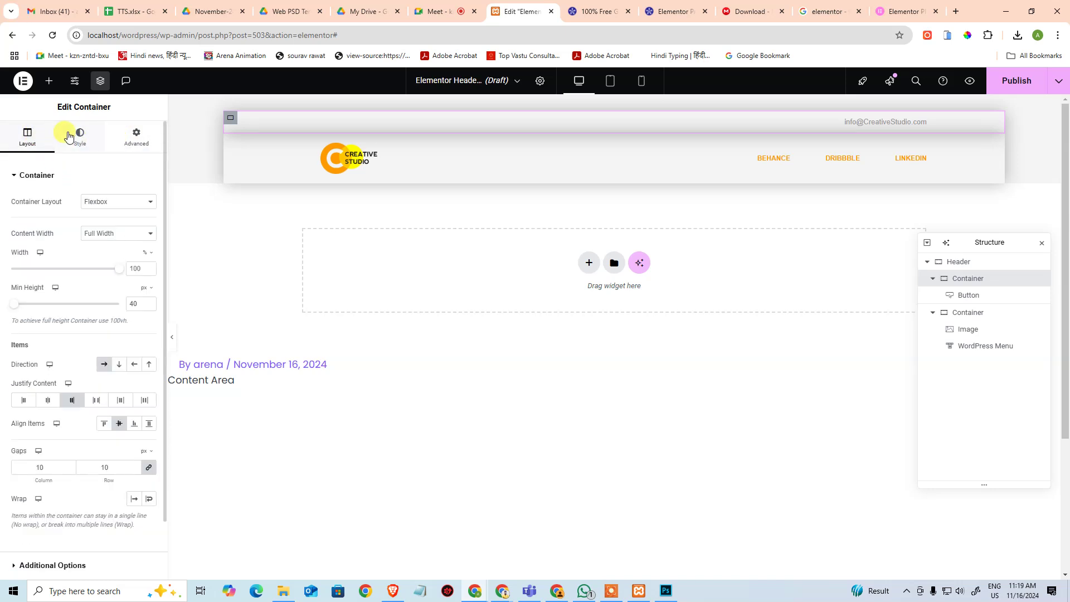
click(130, 136)
scroll(131, 375, down, 5)
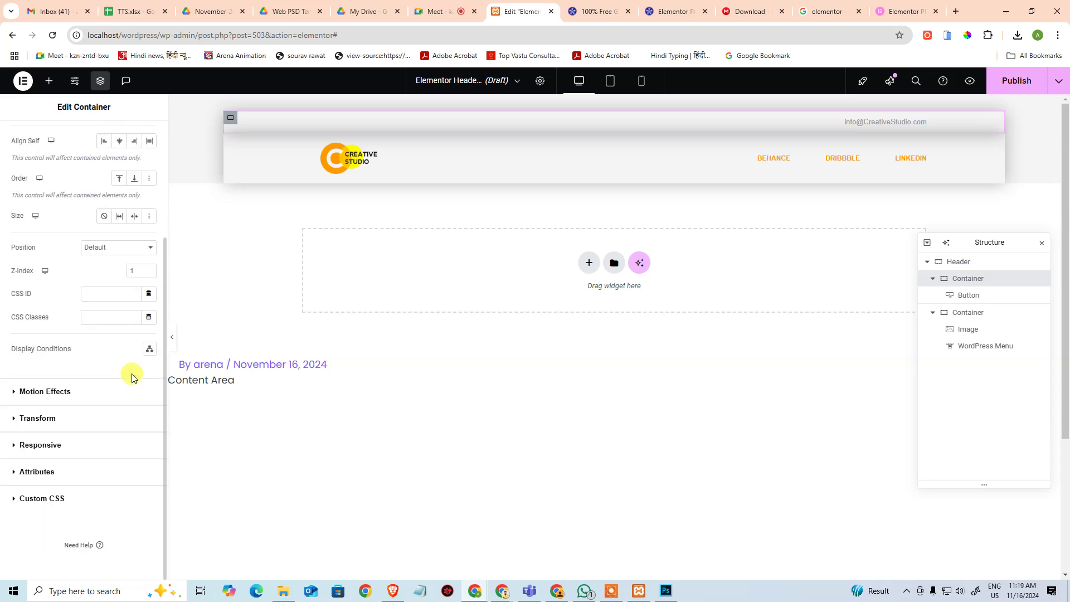
click(59, 499)
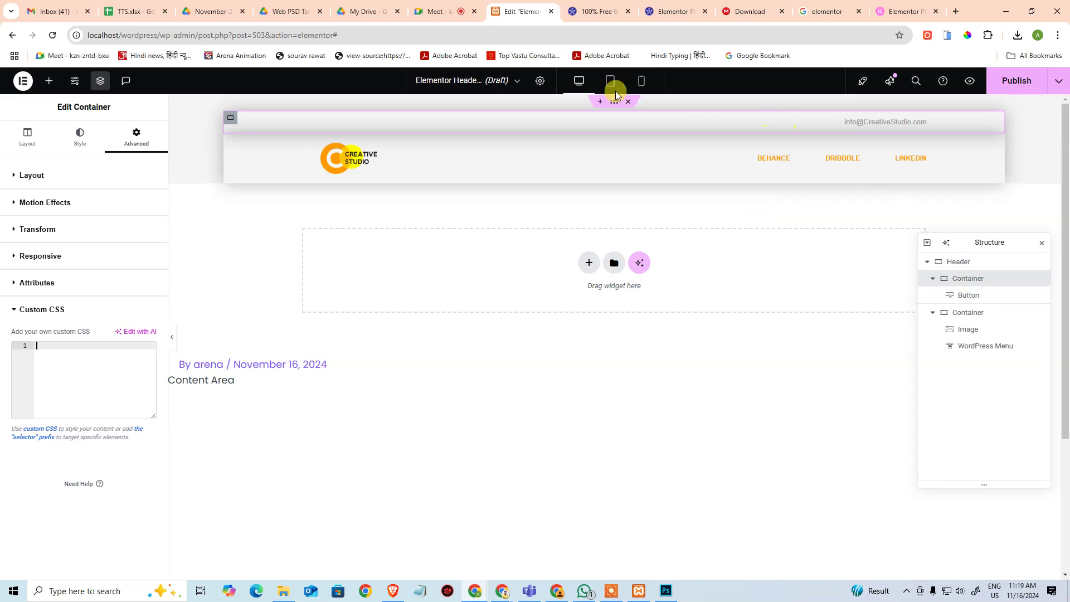
Step: Preview the header template in a new browser tab, reopening the preview from the editor to view the updated header
click(970, 82)
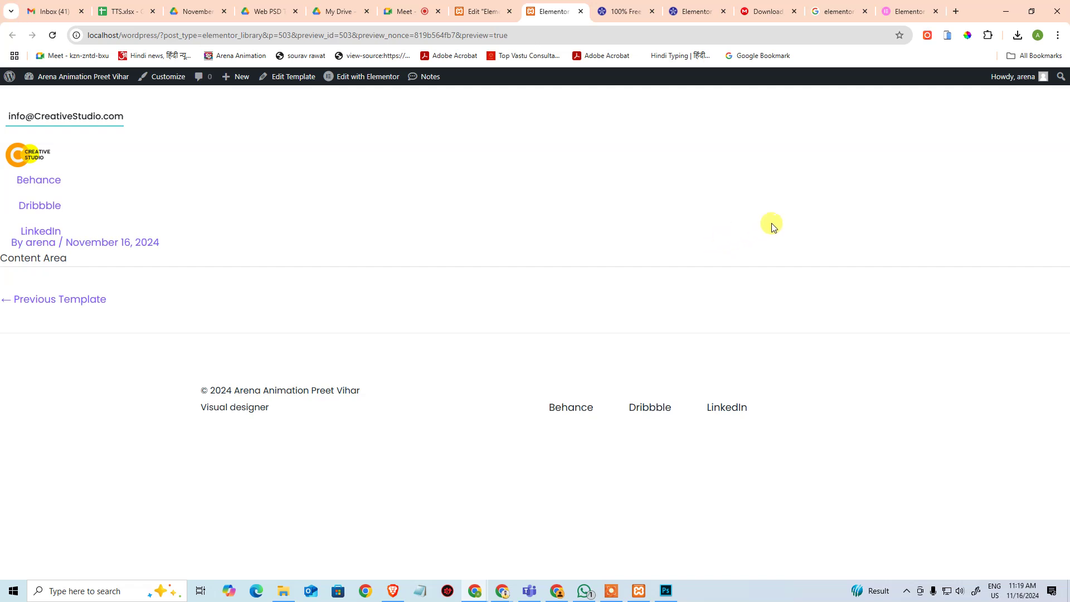
click(477, 11)
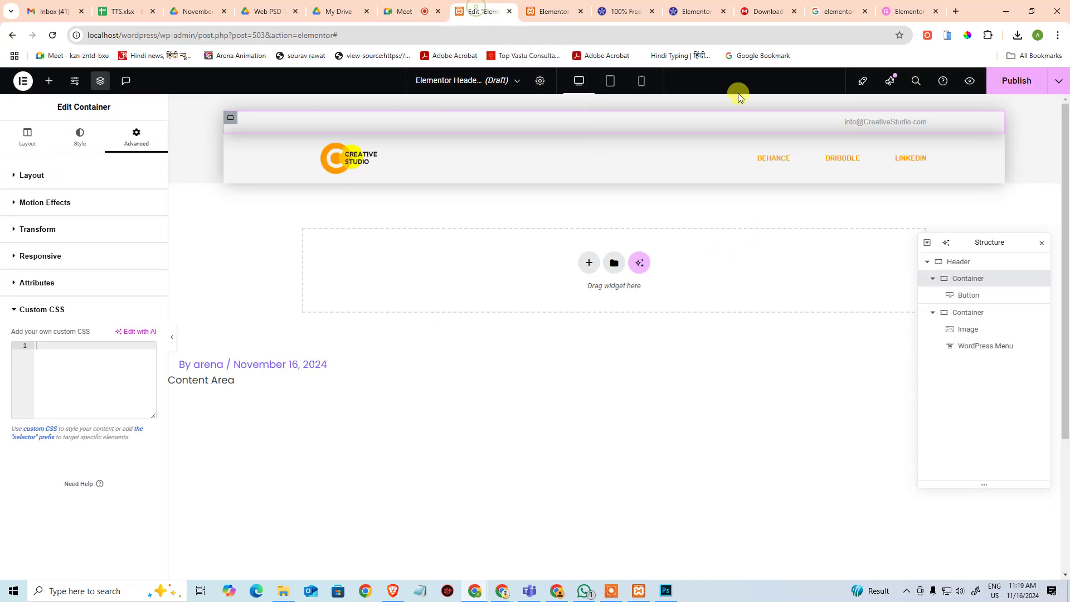
click(970, 82)
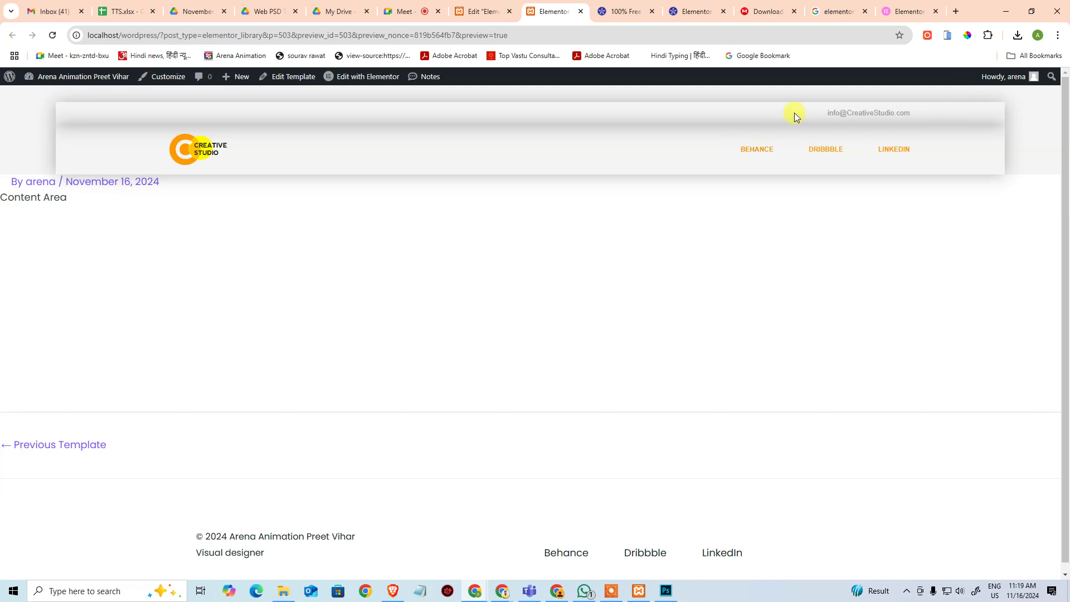
Step: Inspect the contact e-mail's container in the previewed header with the browser's developer tools
right_click(540, 115)
click(643, 466)
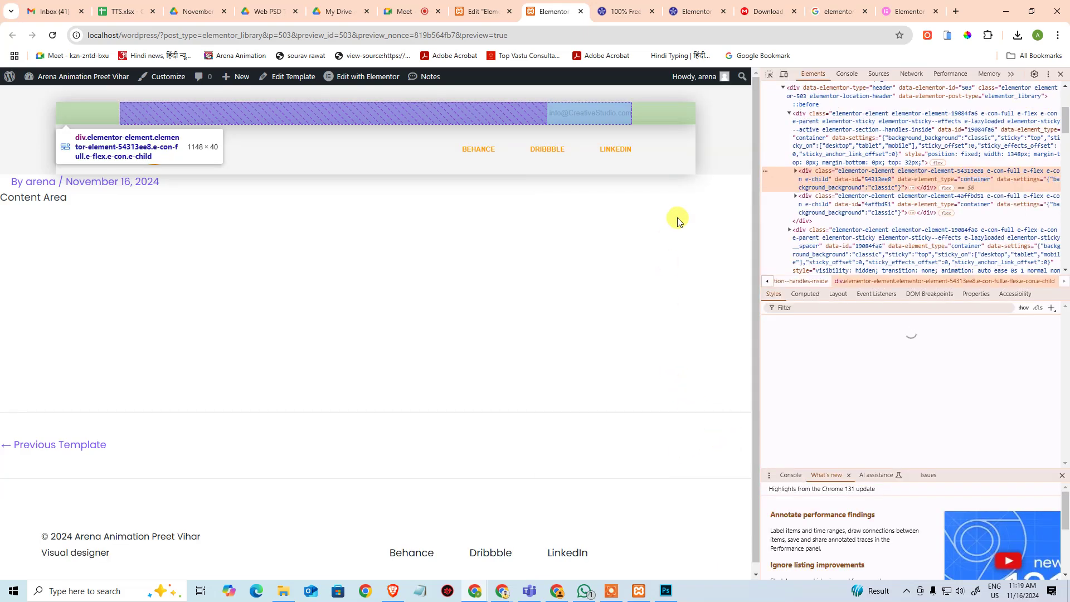
click(769, 74)
click(690, 110)
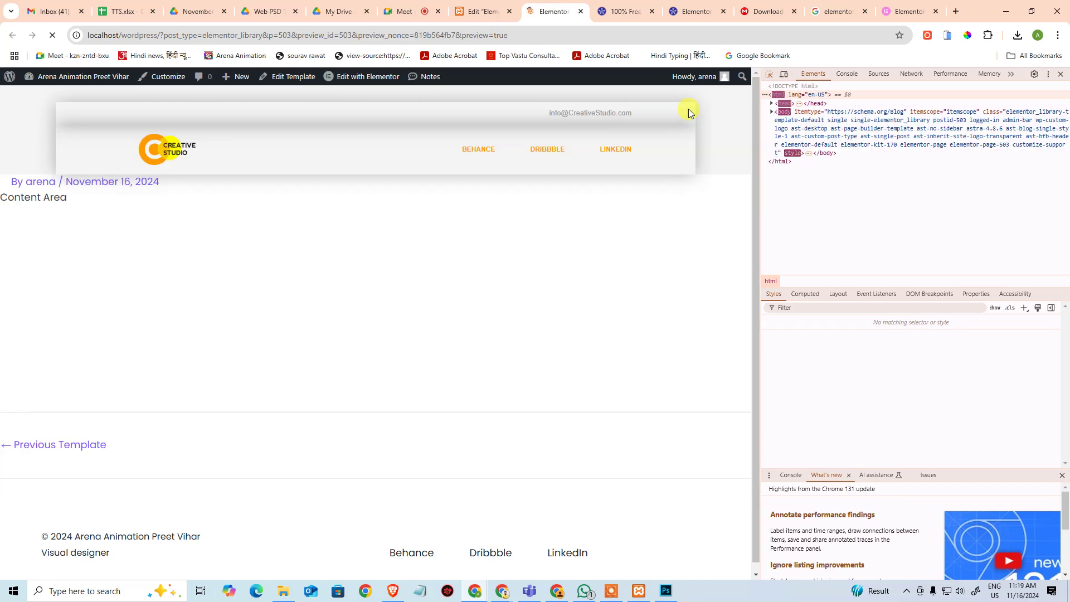
click(672, 117)
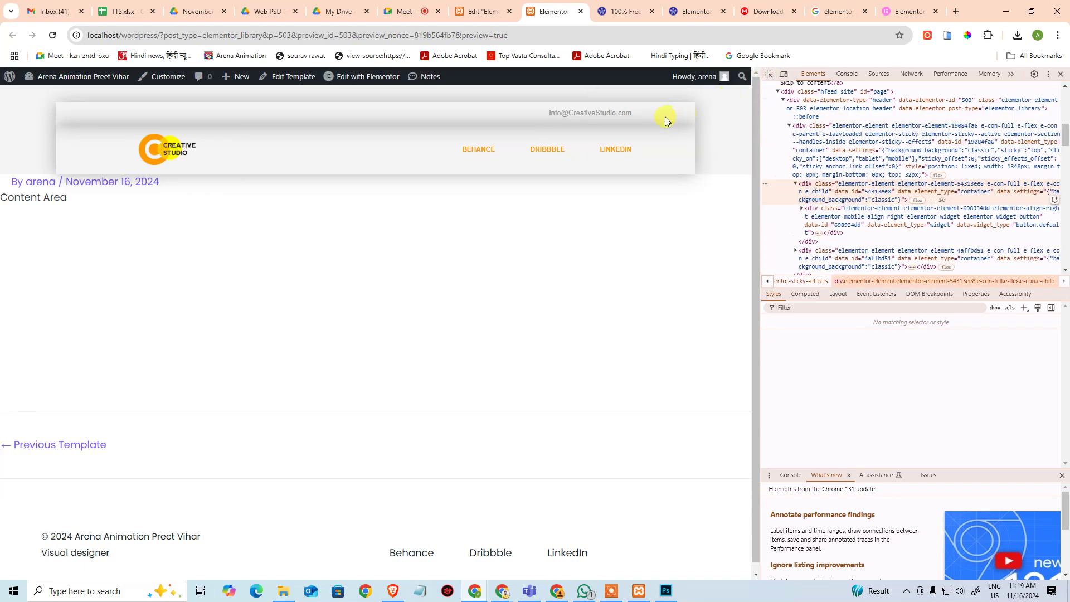
Step: Toggle the box-shadow declaration of the contact e-mail's container off and back on in the developer tools' styles
click(769, 73)
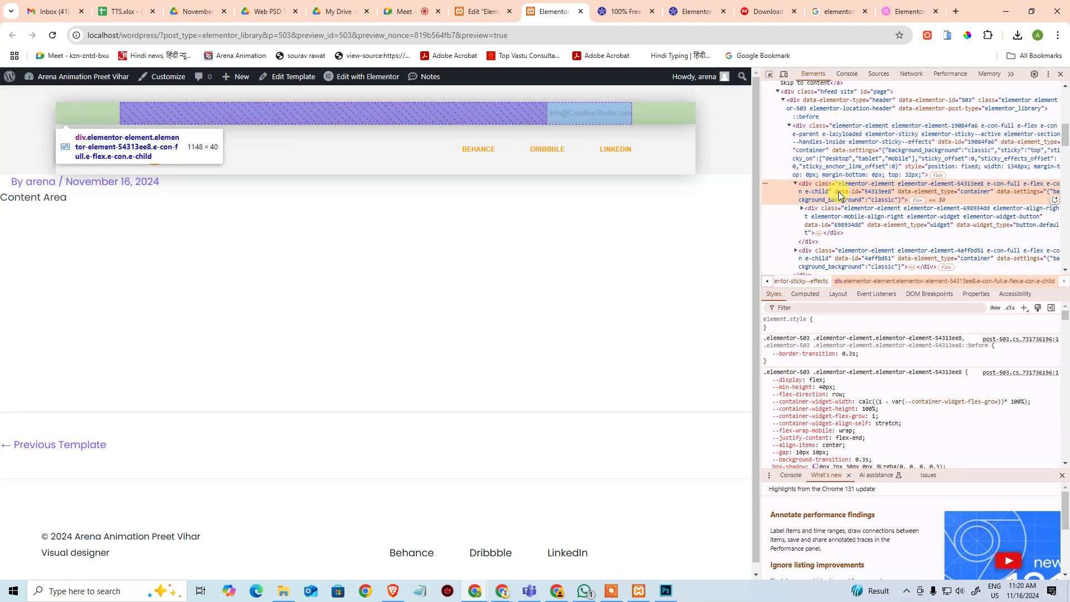
scroll(850, 412, down, 2)
click(766, 412)
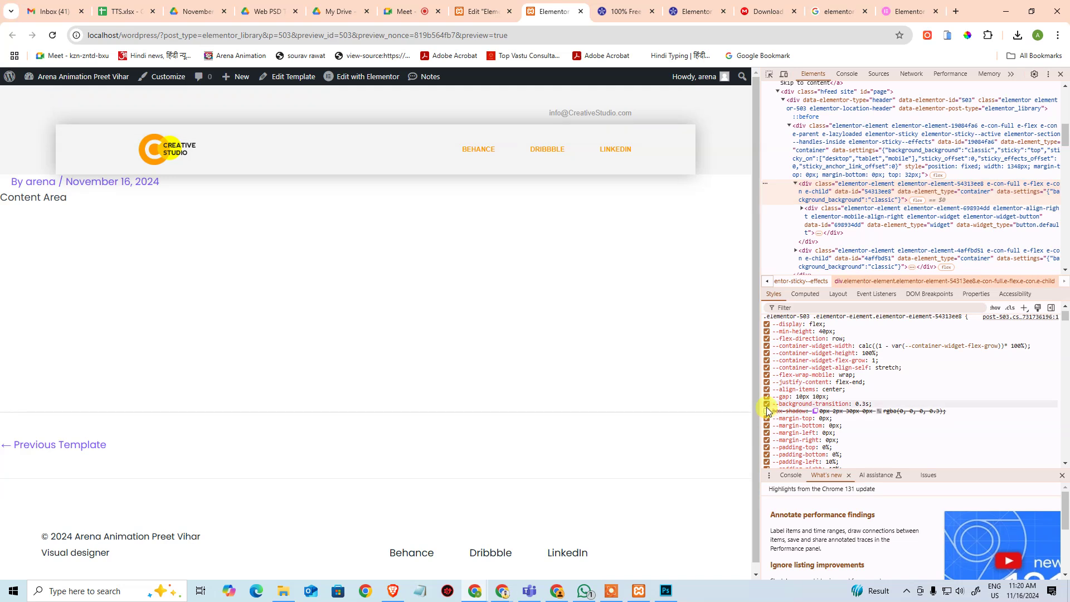
click(766, 410)
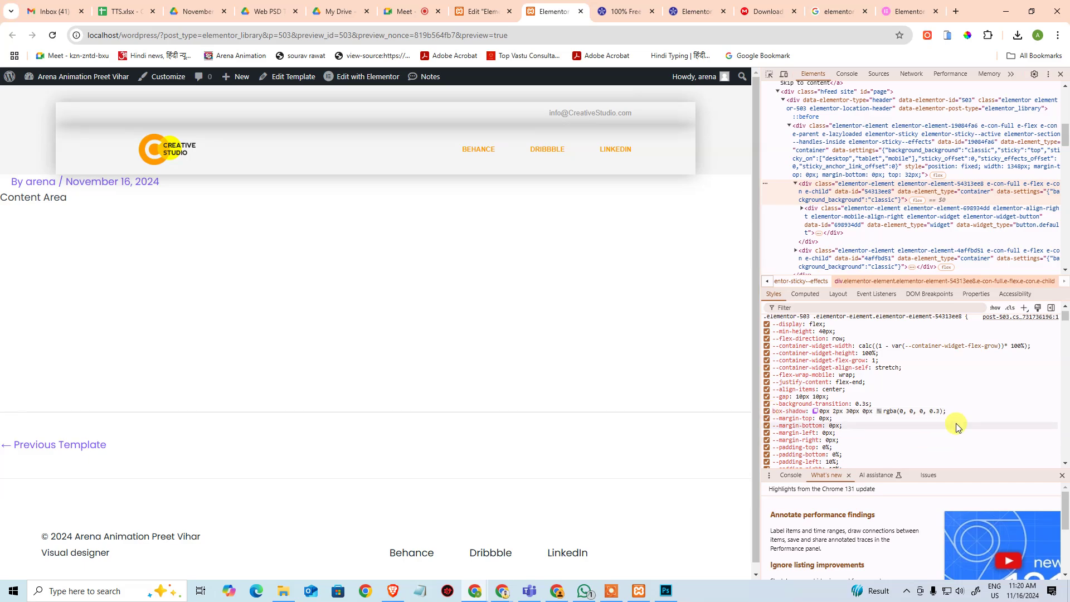
Step: Return to the Elementor editor and try the bare declaration box-shadow:none; in the Custom CSS of the contact e-mail's container
key(alt+Tab)
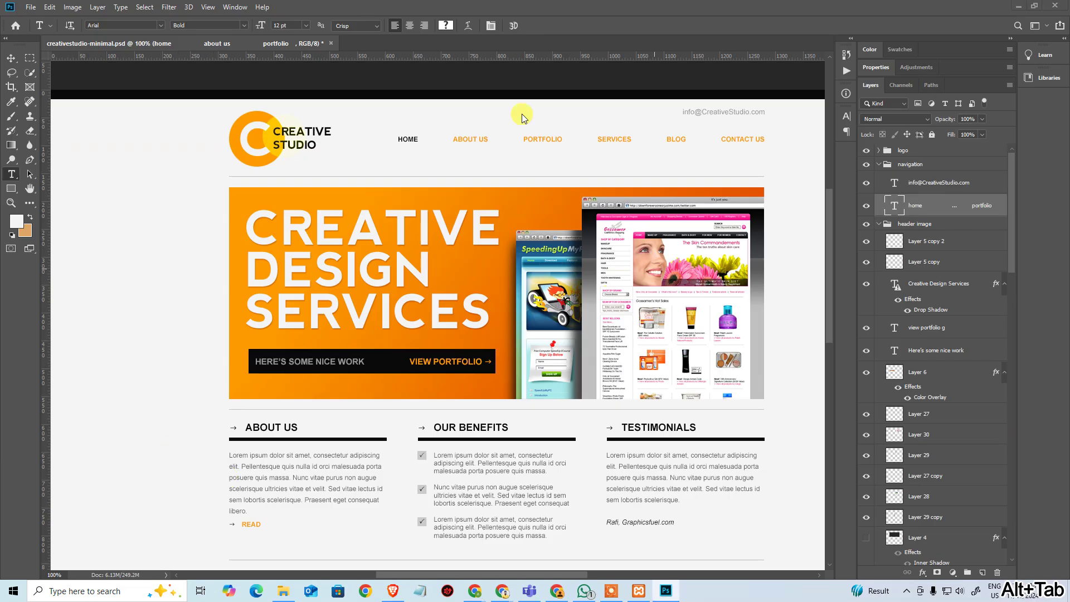
key(alt+Tab)
click(474, 11)
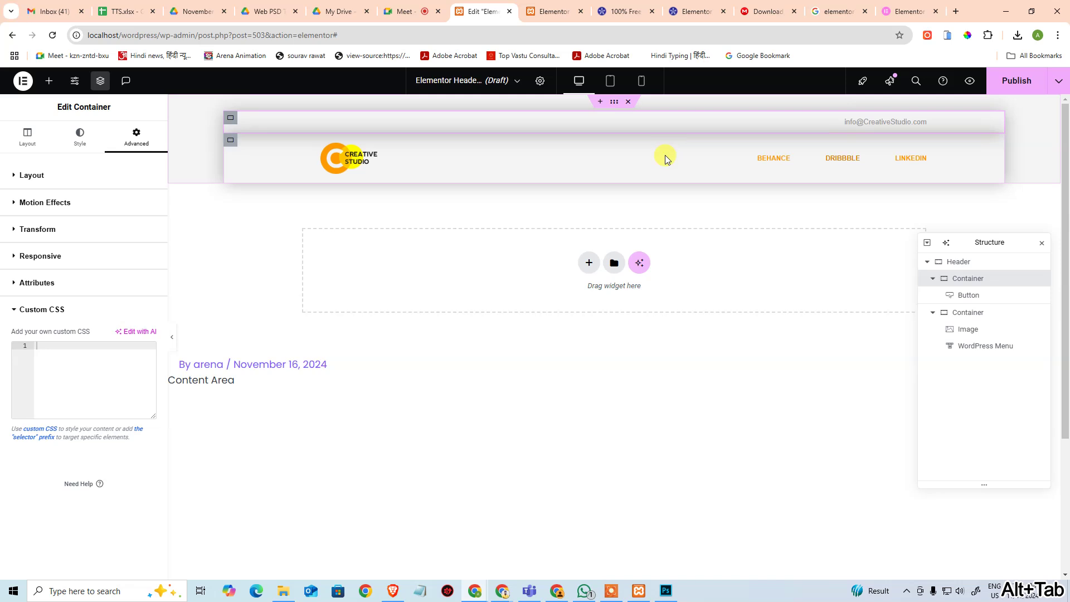
click(968, 280)
scroll(83, 451, down, 3)
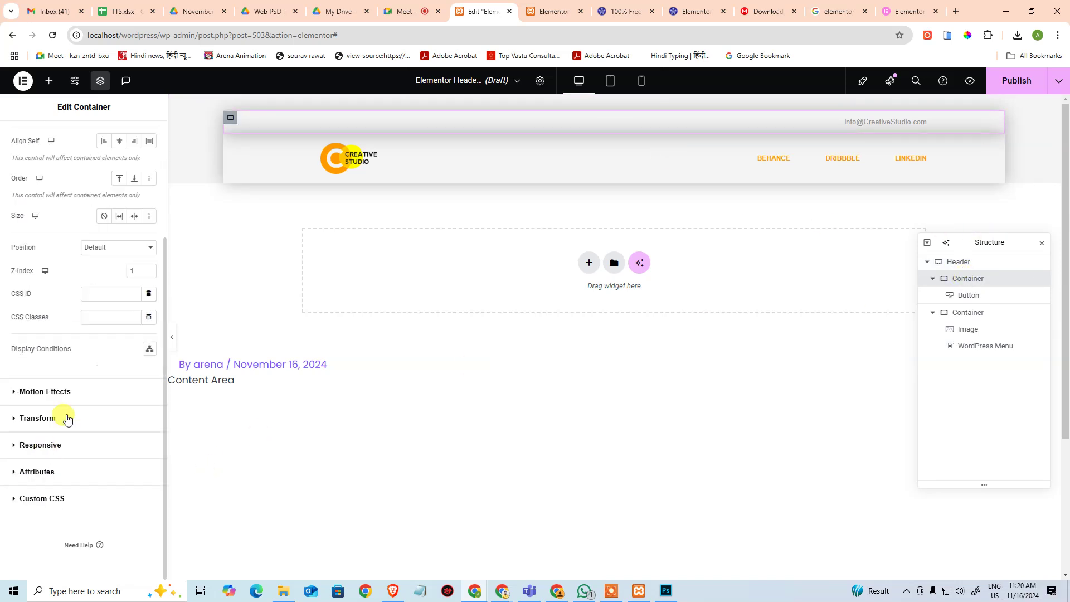
click(69, 499)
click(107, 382)
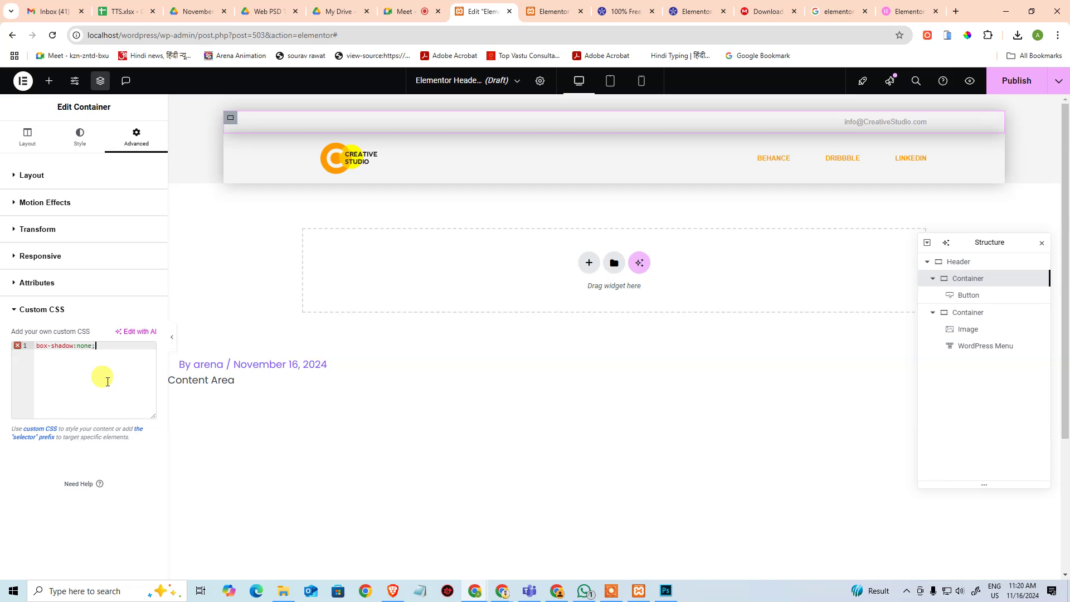
click(397, 448)
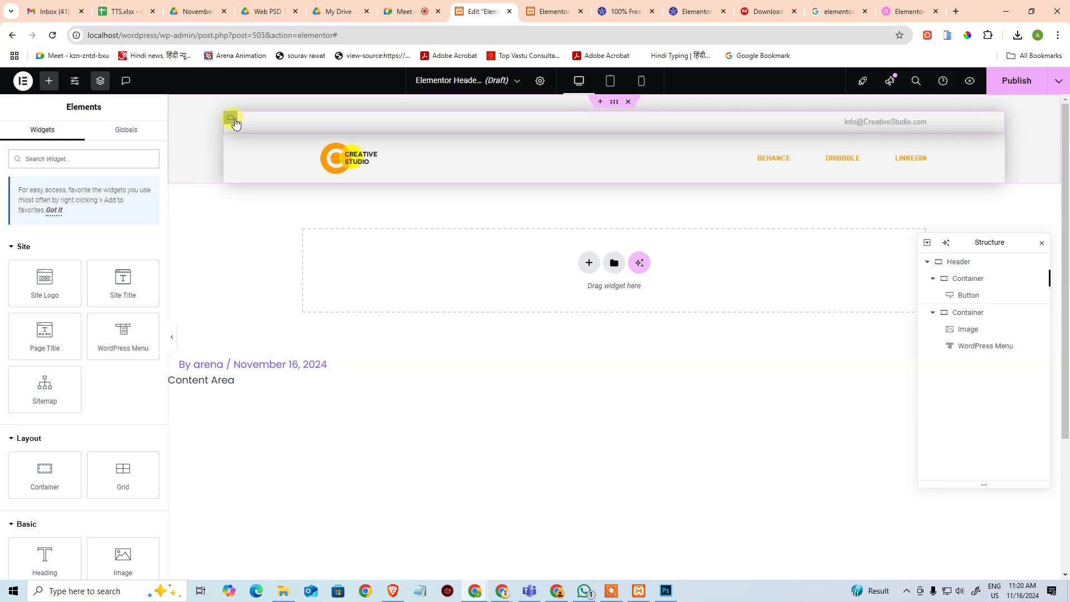
Step: Reopen the contact e-mail container's Custom CSS and copy the container's CSS selector from the previewed header's developer tools
click(235, 122)
scroll(95, 446, down, 3)
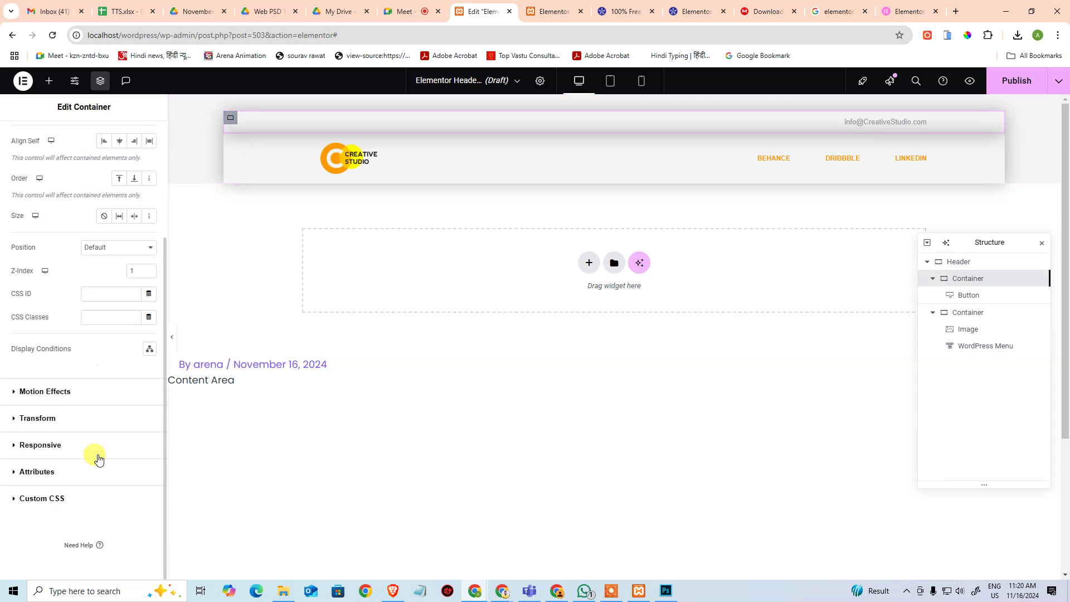
click(75, 496)
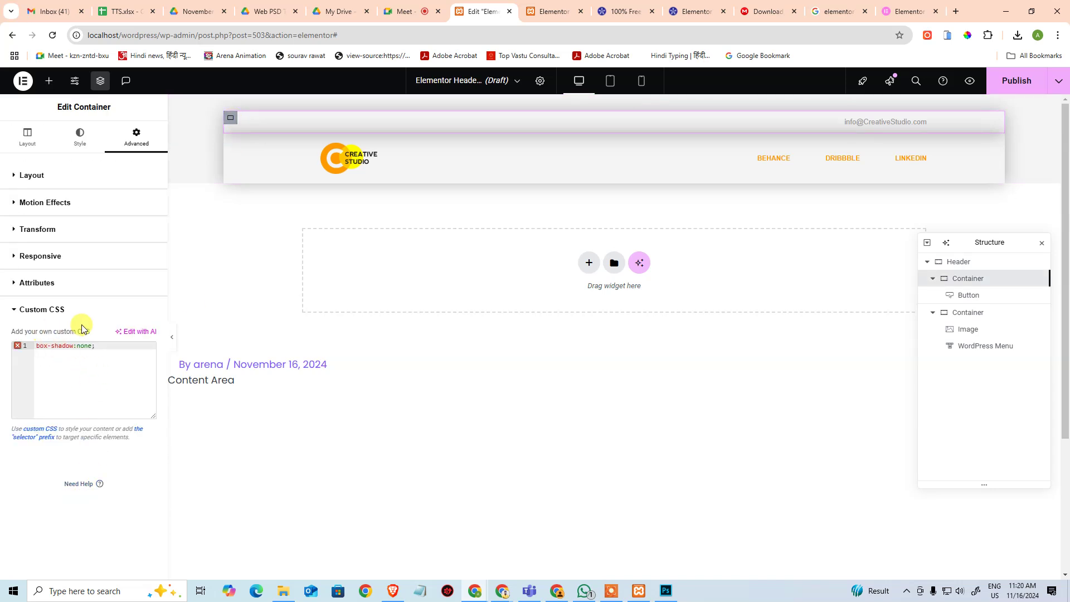
key(ctrl+a)
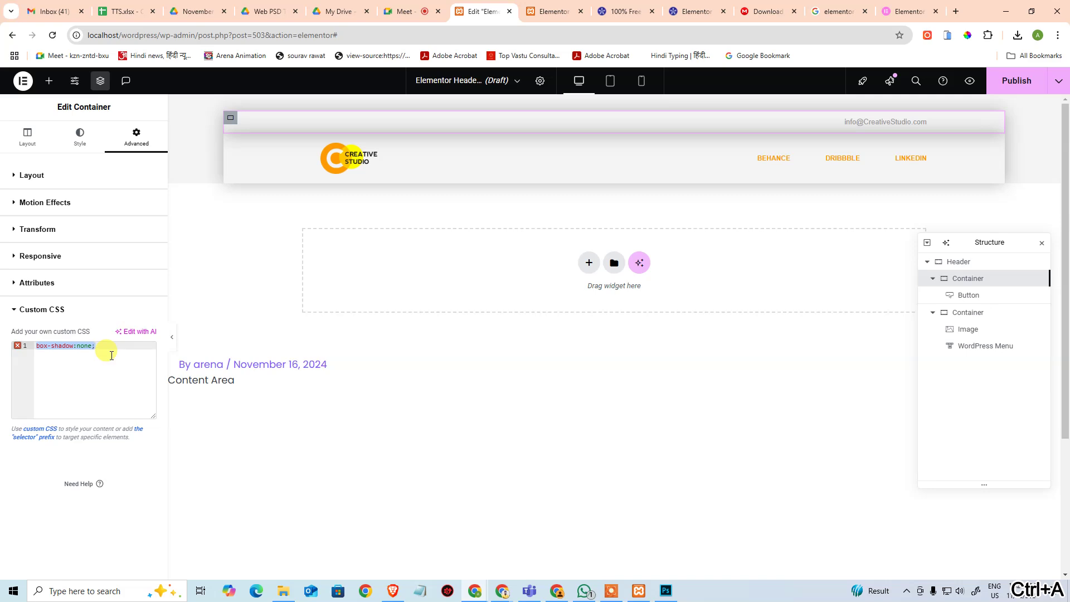
click(674, 9)
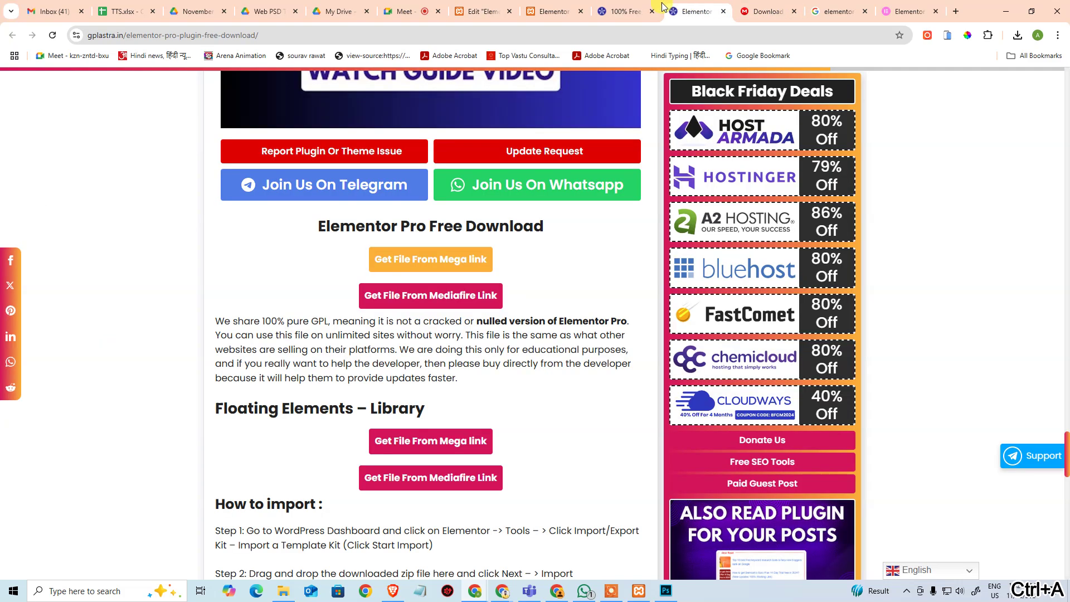
click(629, 11)
click(556, 11)
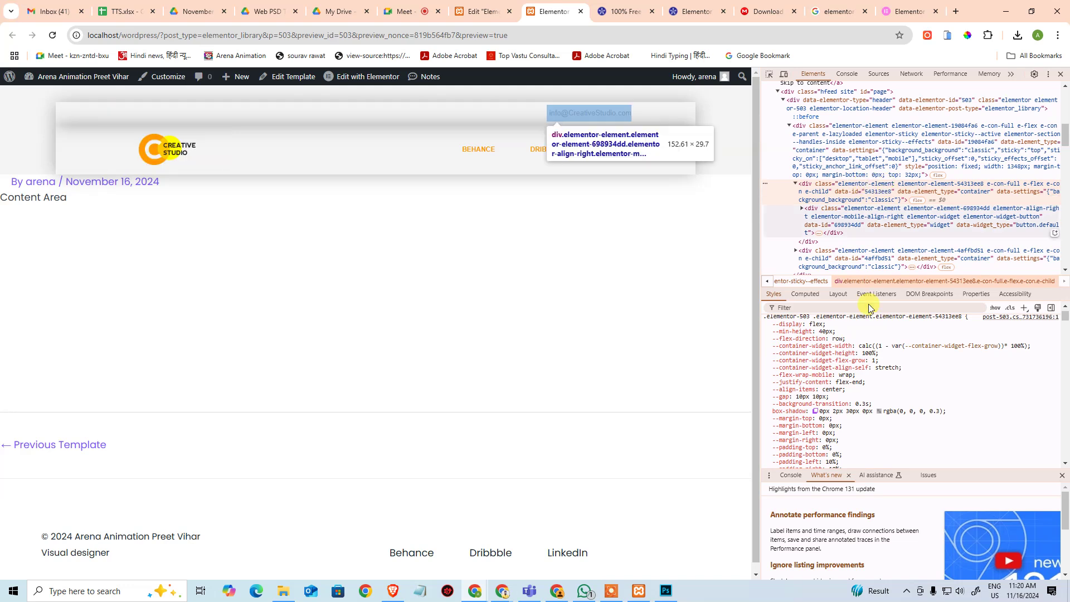
key(ctrl+c)
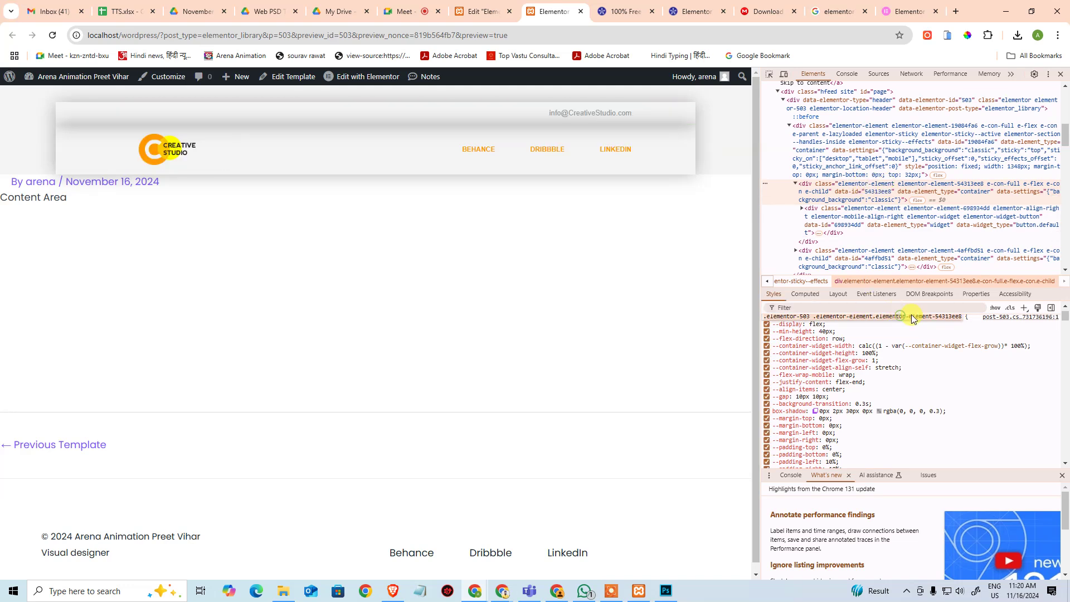
key(alt+Tab)
key(alt+Tab)
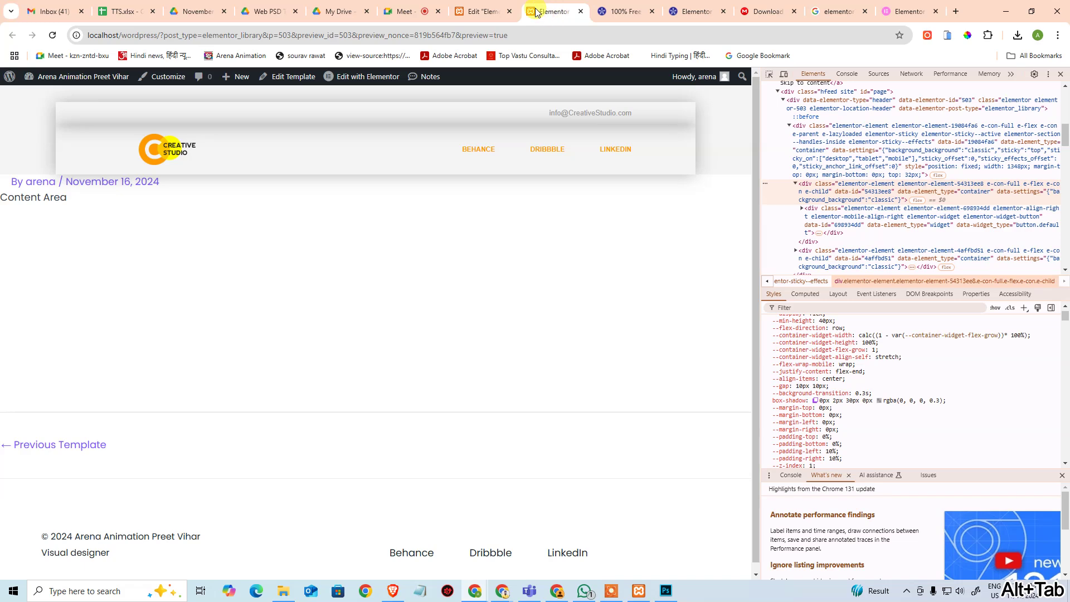
Step: Replace the e-mail container's Custom CSS with the rule .elementor-503 .elementor-element.elementor-element-54313ee8 { box-shadow: none; }
click(482, 11)
click(99, 355)
key(ctrl+a)
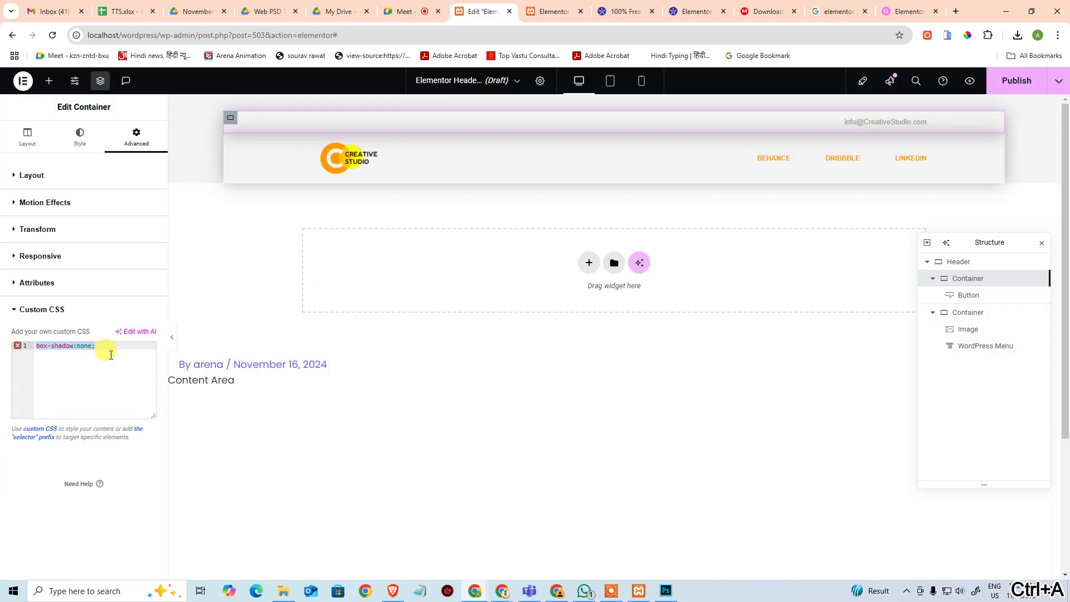
key(ctrl+v)
key(Return)
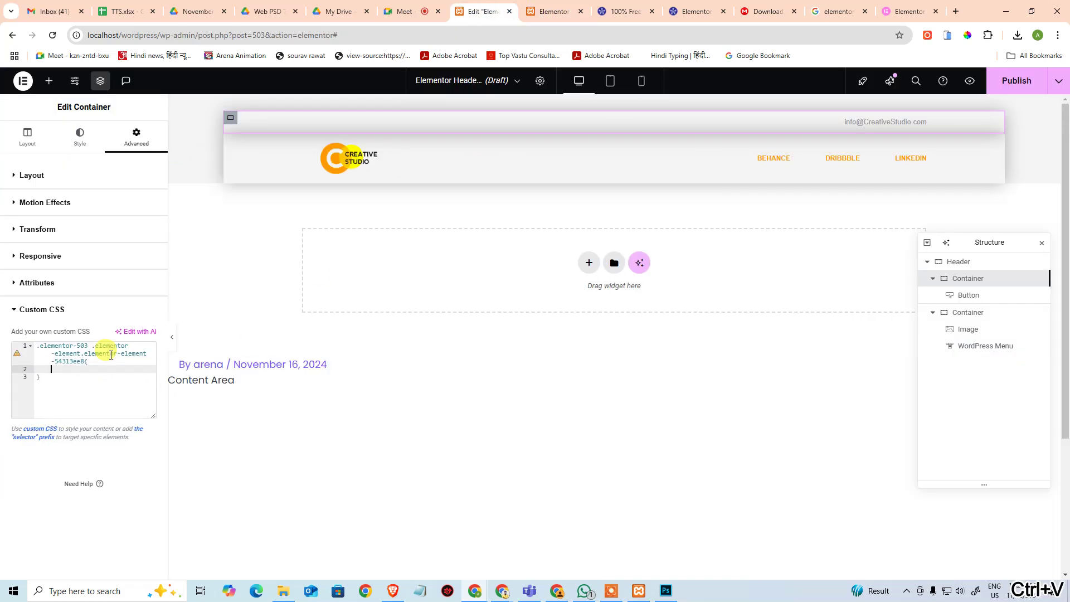
text(box)
key(Down)
key(Return)
text(no)
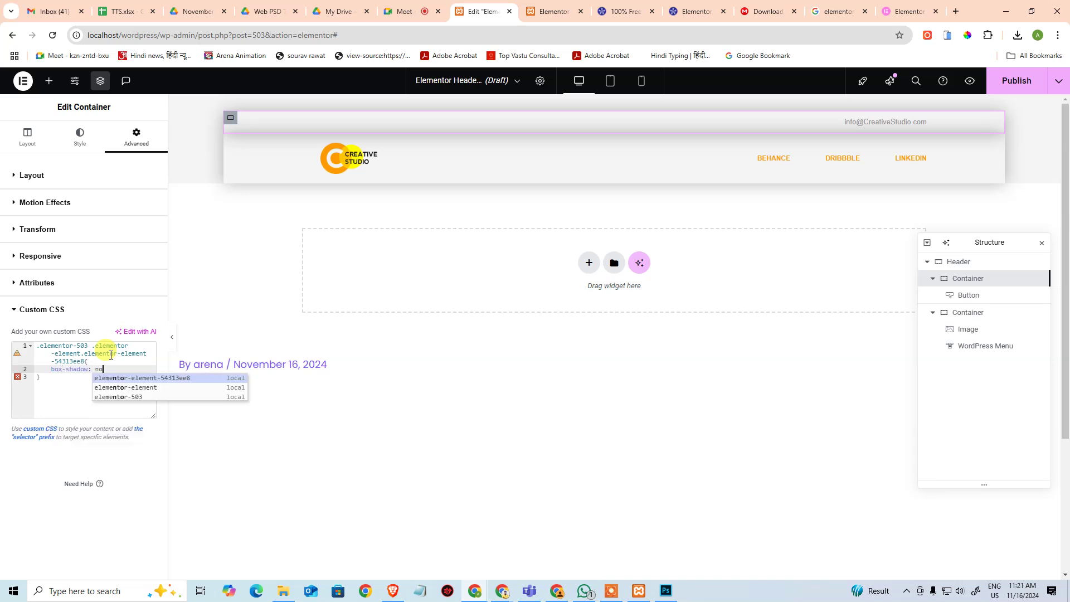
text(ne;)
click(92, 405)
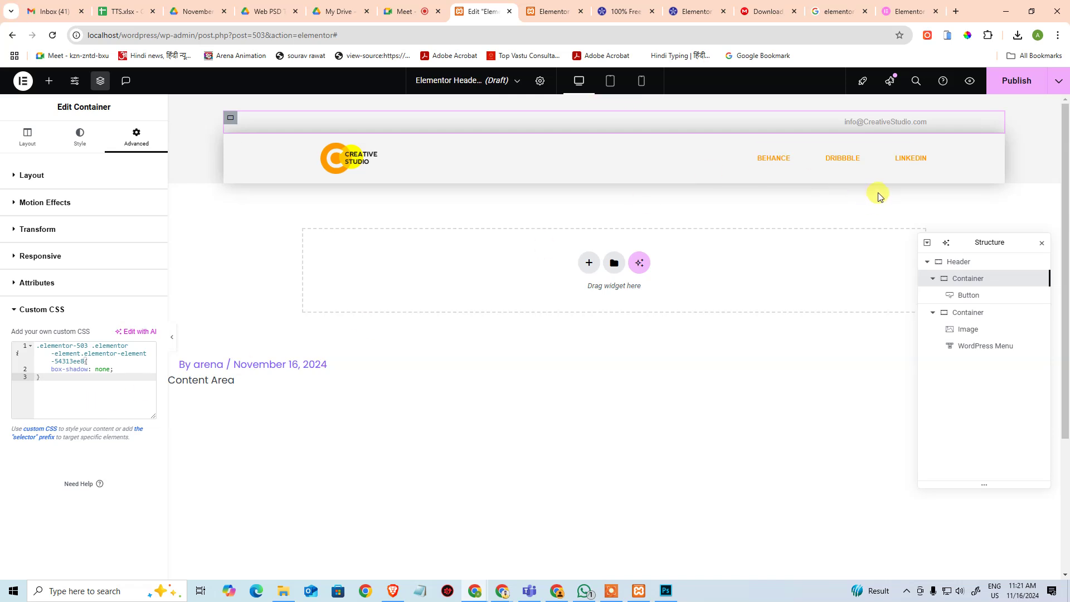
Step: Test the box-shadow rule by adding and removing an exclamation mark after none, and by cutting the whole rule and pasting it back
click(135, 372)
text(!)
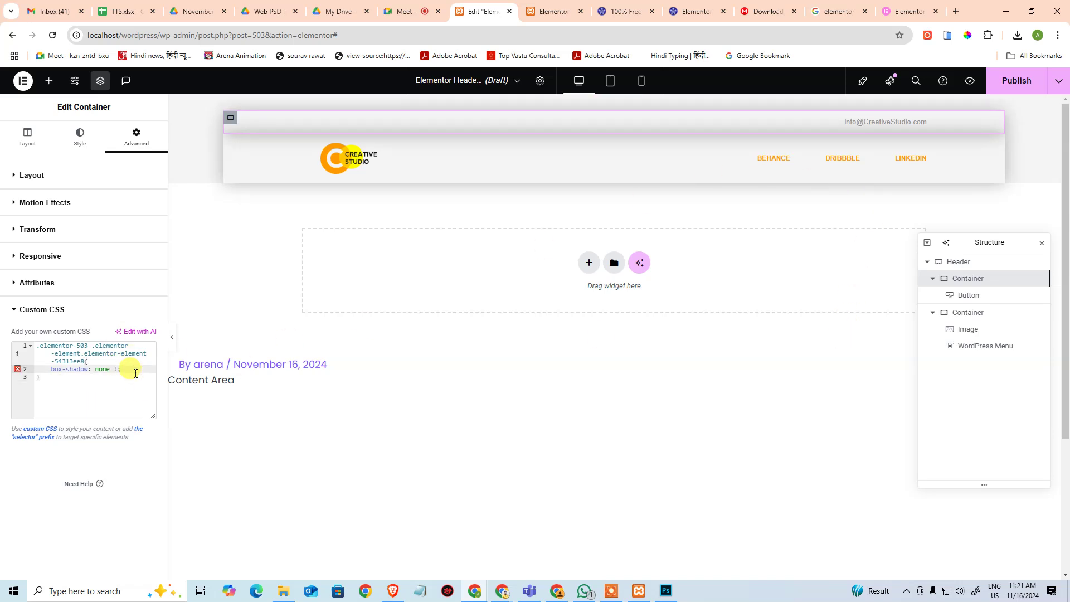
key(BackSpace)
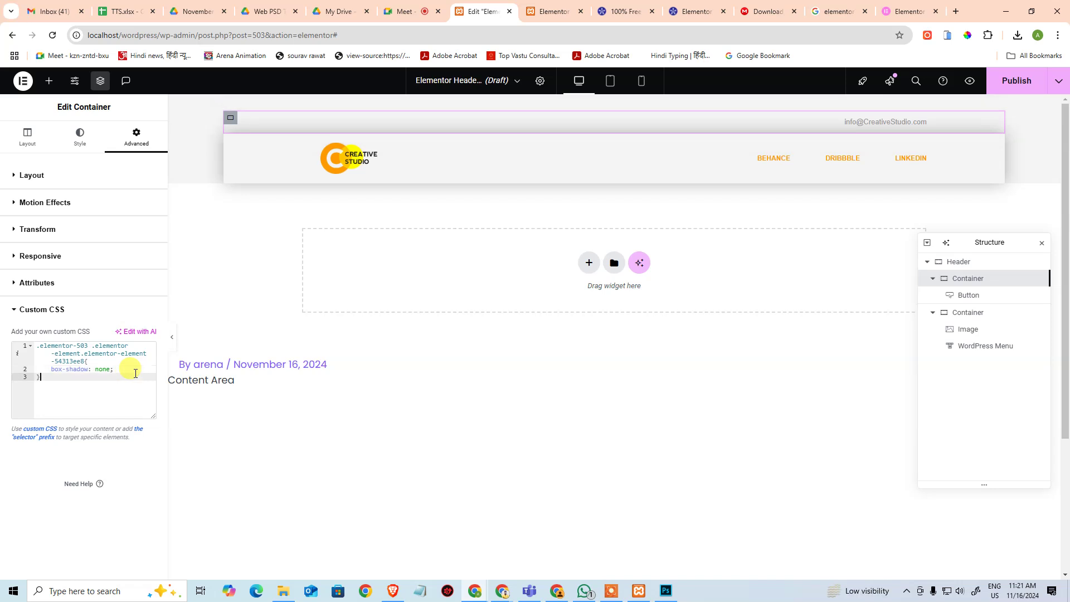
key(ctrl+a)
key(ctrl+x)
key(ctrl+v)
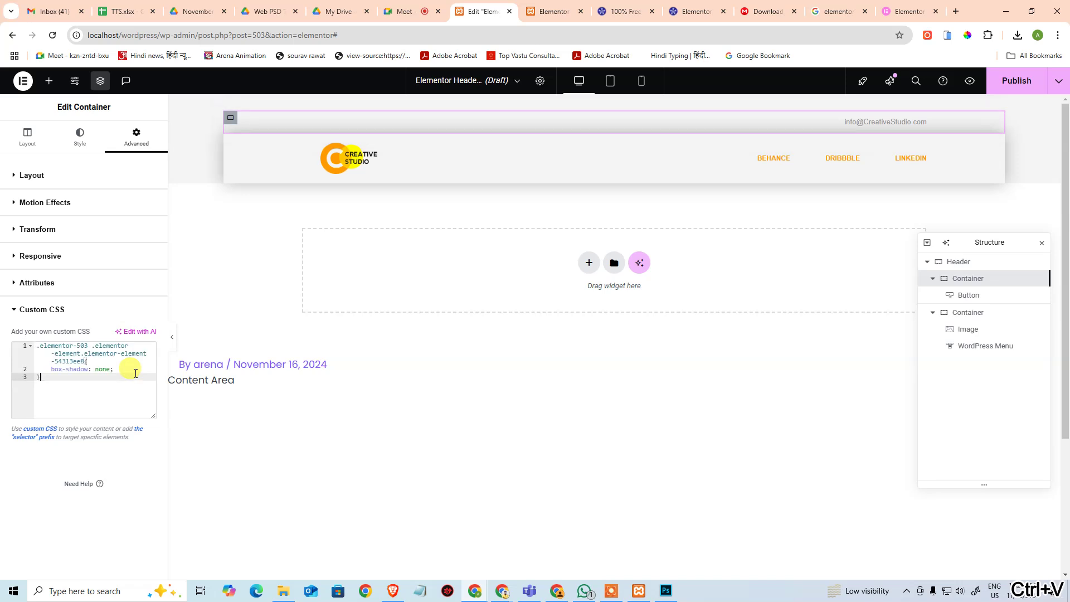
key(ctrl+a)
click(655, 465)
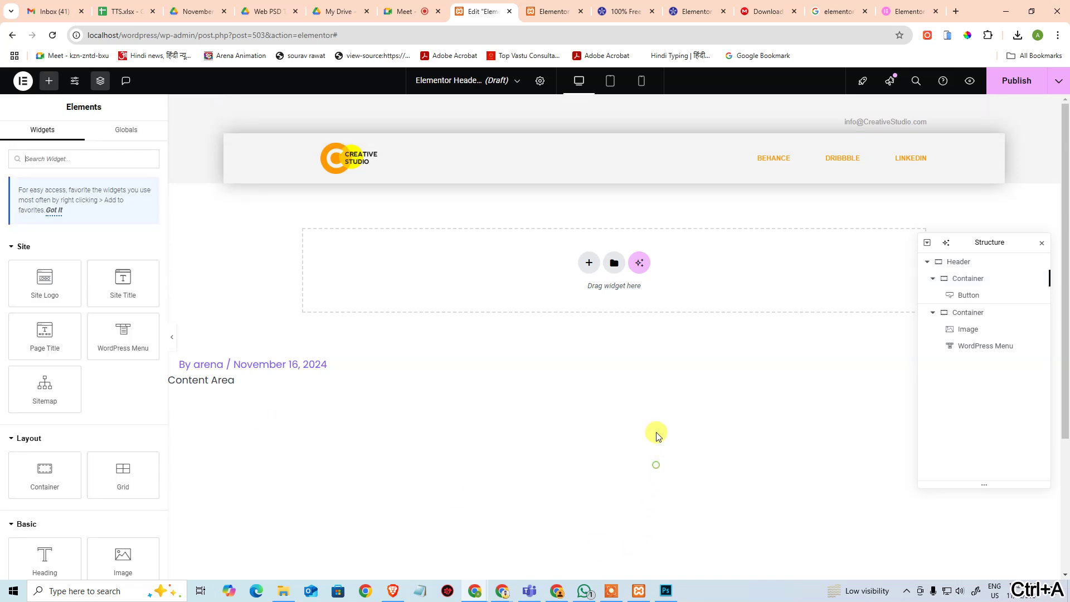
Step: Open the Custom CSS of the container holding the logo and the WordPress menu
click(968, 313)
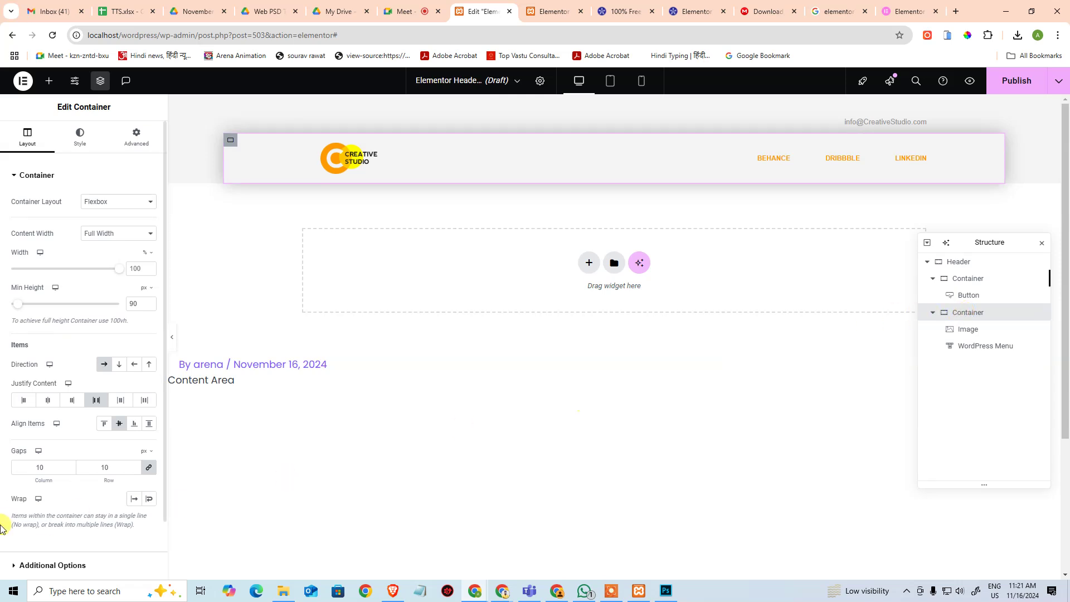
scroll(67, 450, down, 2)
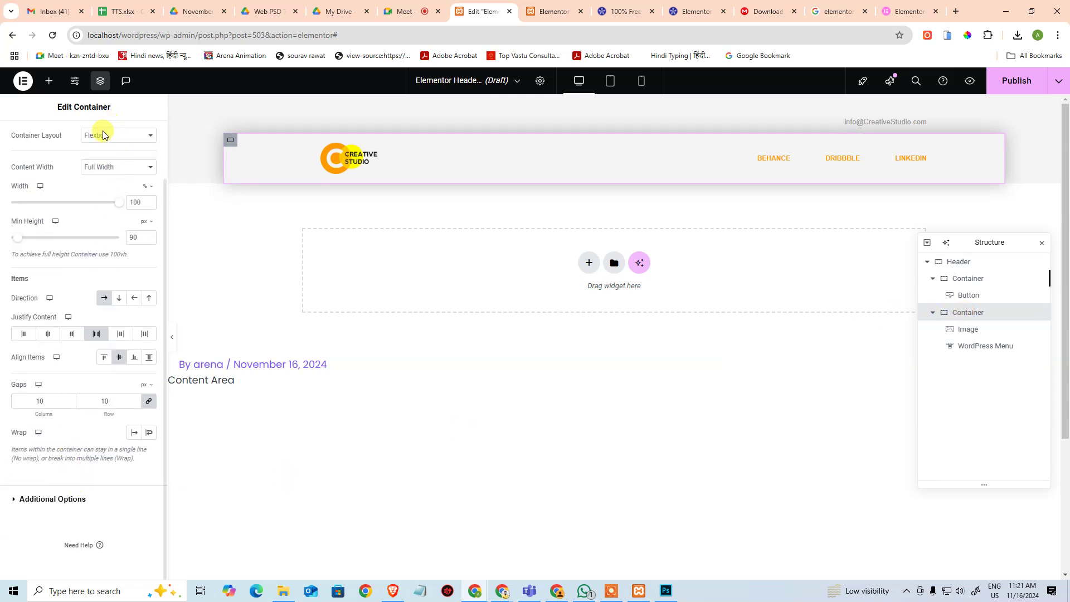
scroll(64, 214, up, 2)
click(138, 141)
scroll(78, 424, down, 3)
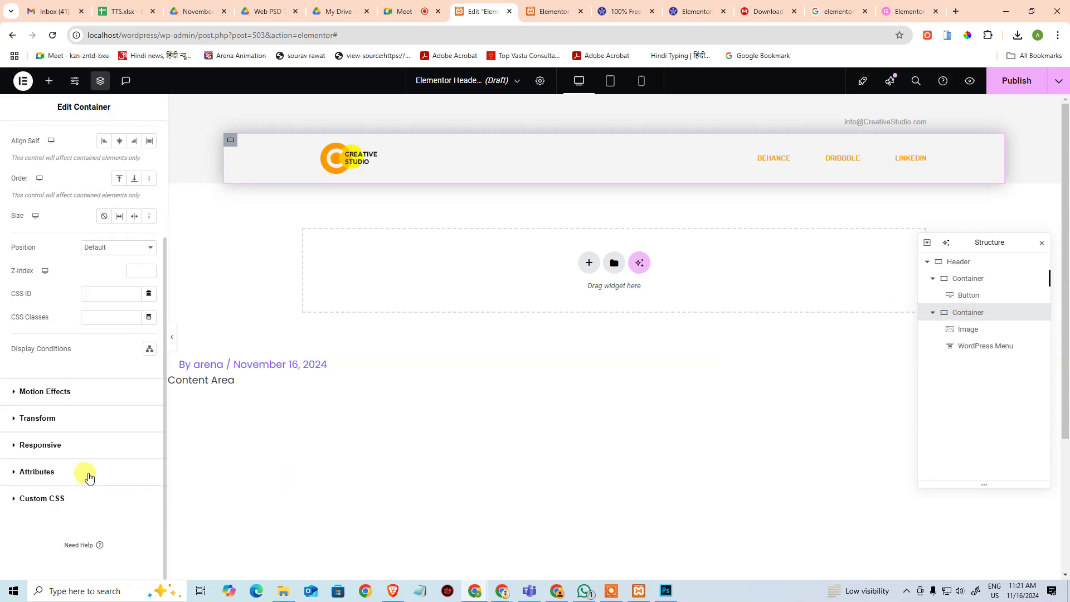
click(74, 498)
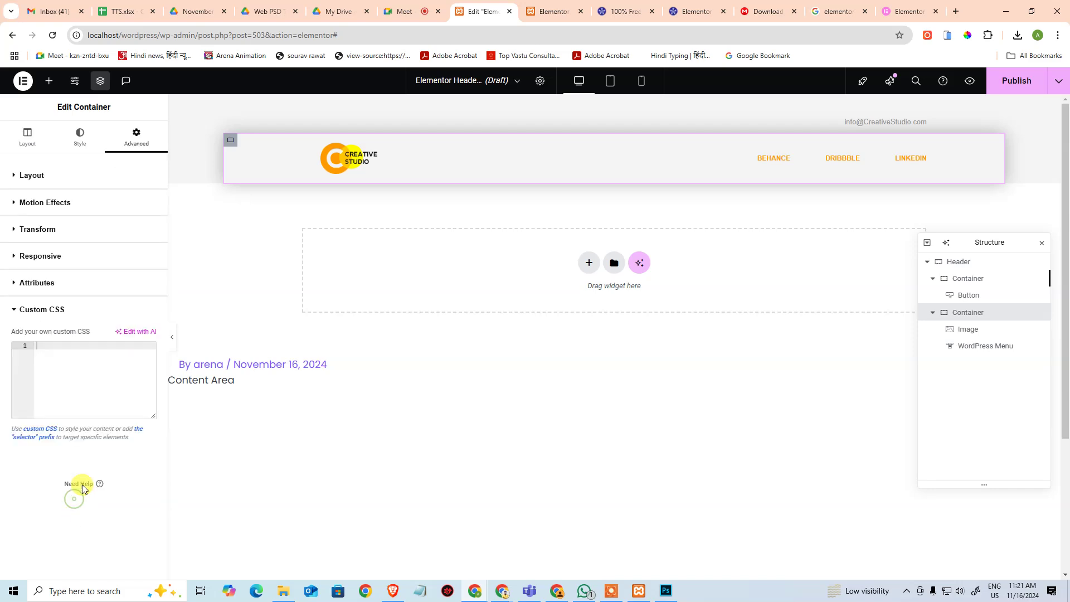
Step: Return to the header preview and its developer tools to inspect the logo and menu container
click(909, 10)
click(703, 8)
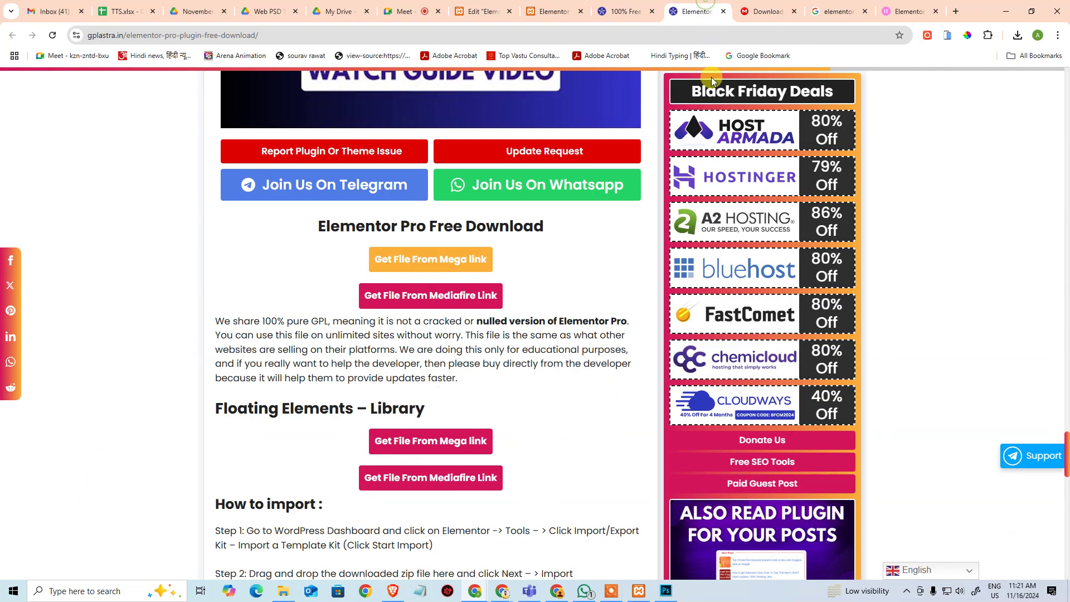
click(615, 4)
click(573, 11)
key(ctrl+shift+i)
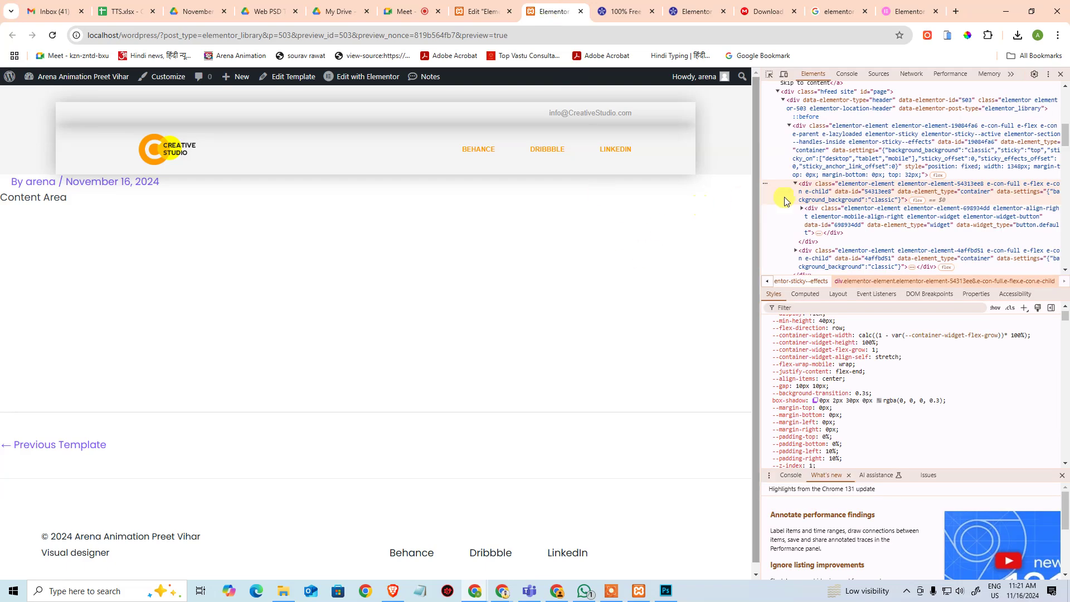
Step: Inspect the logo and menu container in the preview, toggle its box-shadow rule, and copy its CSS selector
click(823, 256)
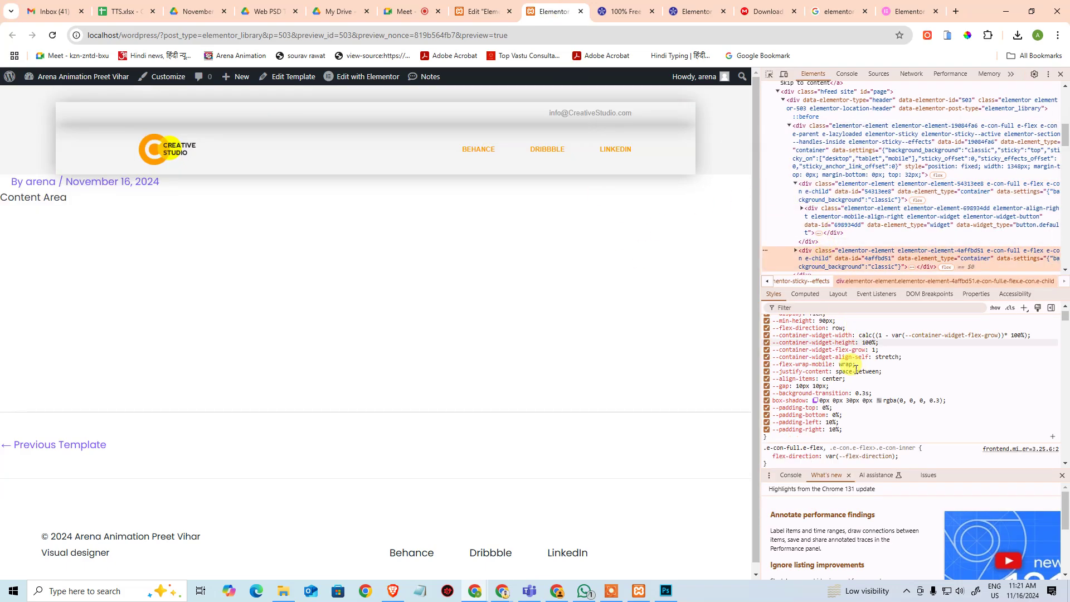
scroll(847, 412, up, 3)
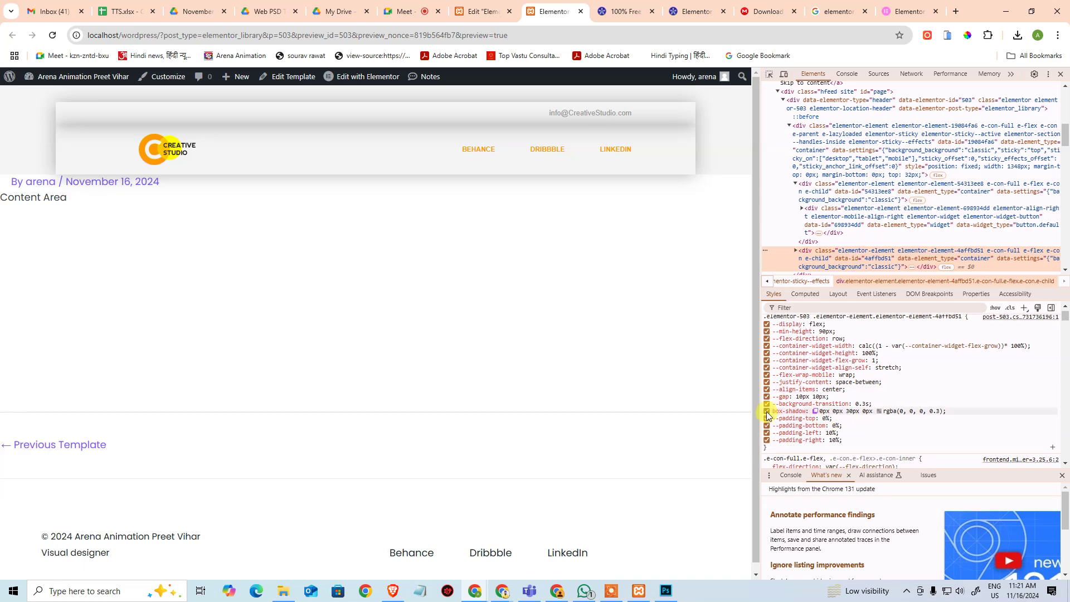
click(767, 411)
click(767, 411)
mouse_move(791, 410)
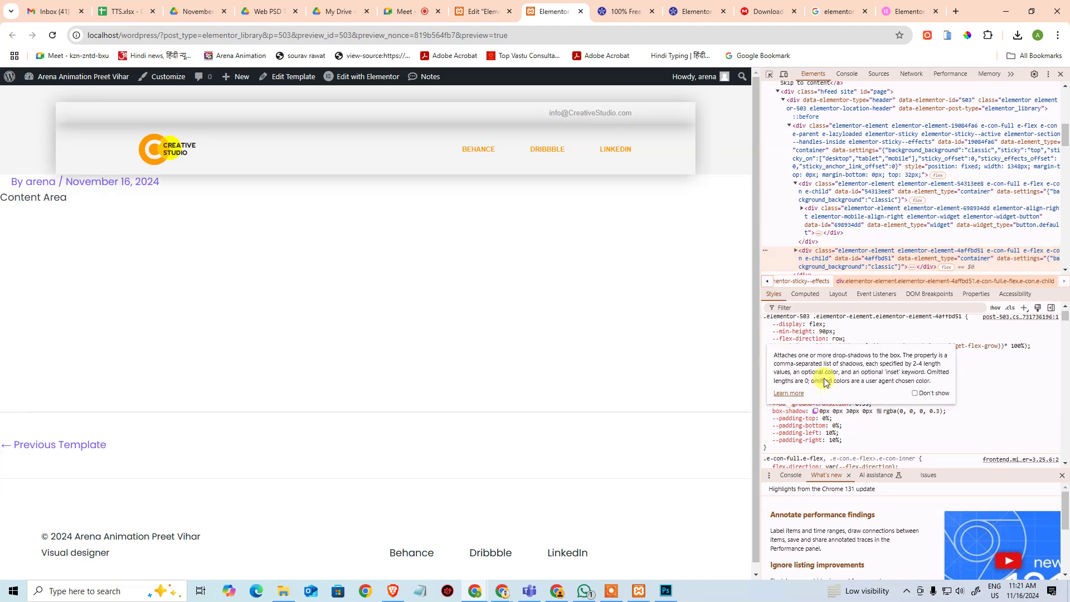
scroll(838, 363, up, 1)
key(ctrl+c)
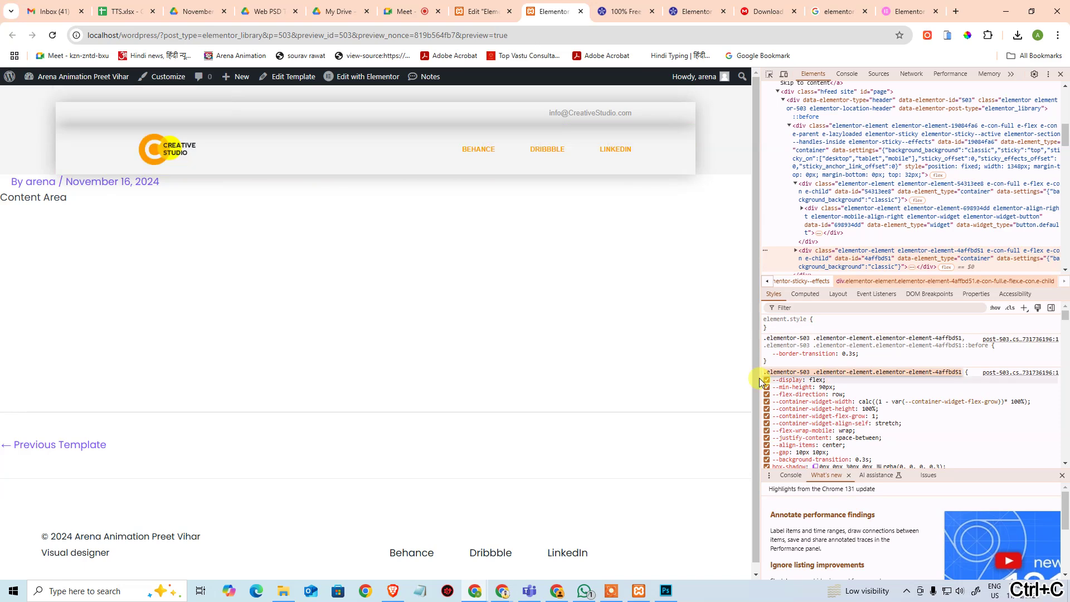
Step: In the Elementor editor, add custom CSS to the logo and menu container: box-shadow: none under the copied .elementor-element-4affbd51 selector
click(473, 17)
click(127, 371)
key(ctrl+v)
key(Return)
text(box)
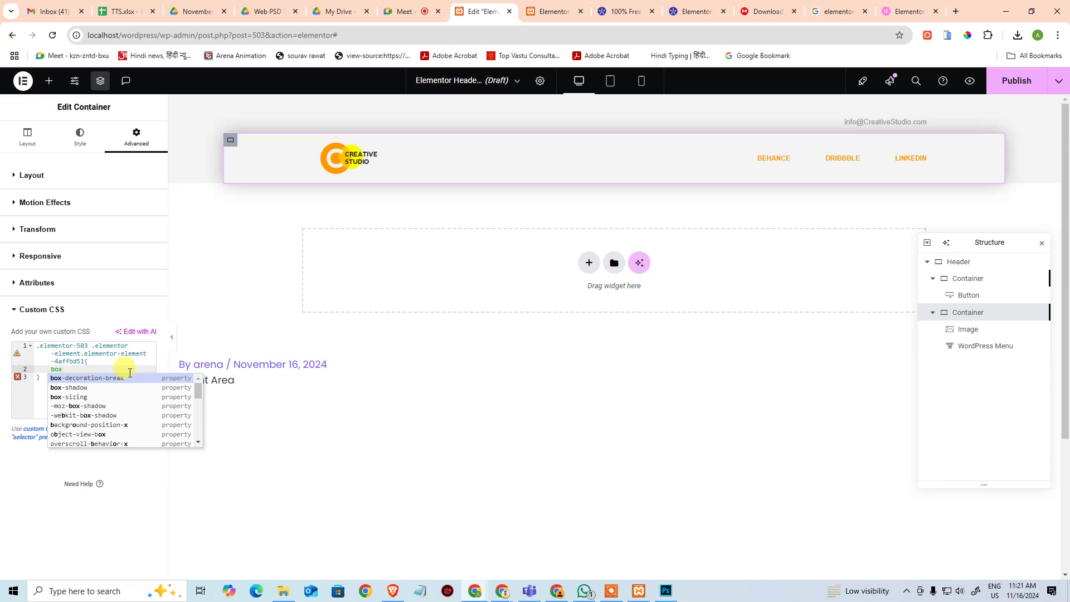
key(Down)
key(Return)
text(none;)
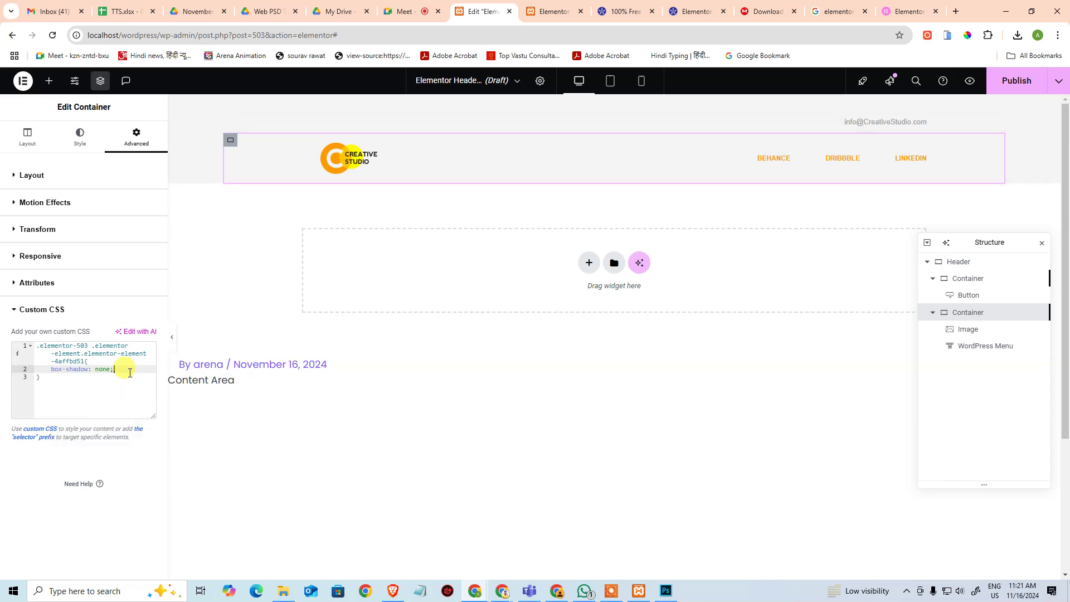
click(125, 393)
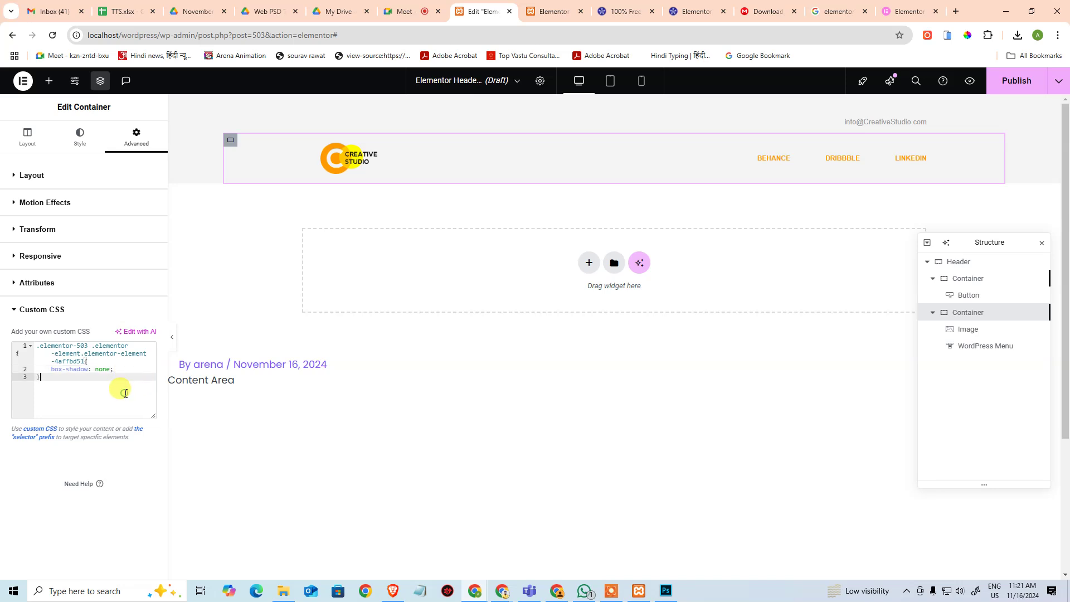
click(467, 439)
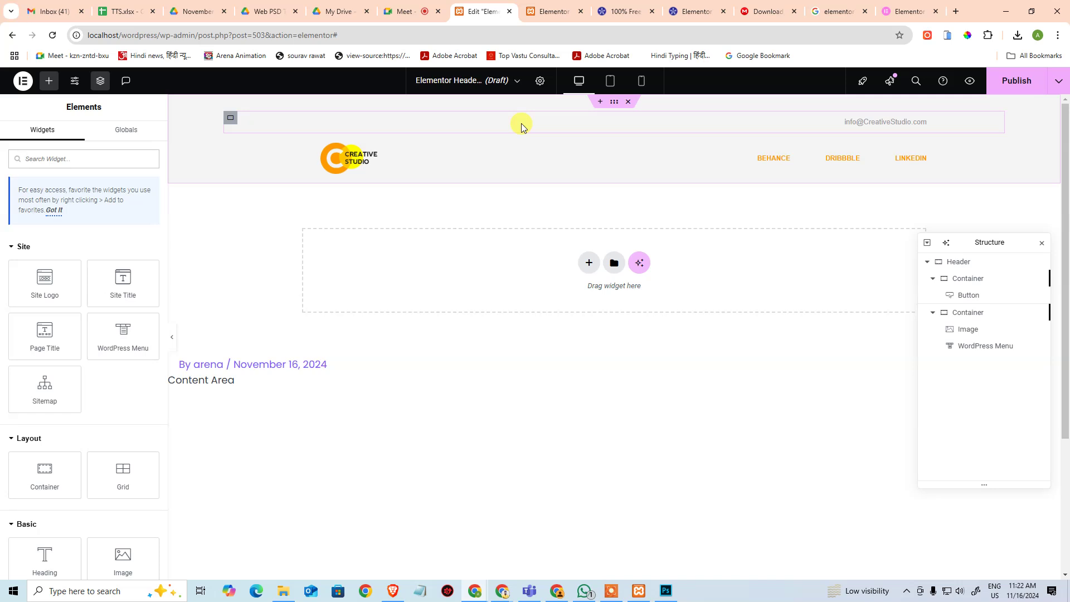
click(958, 262)
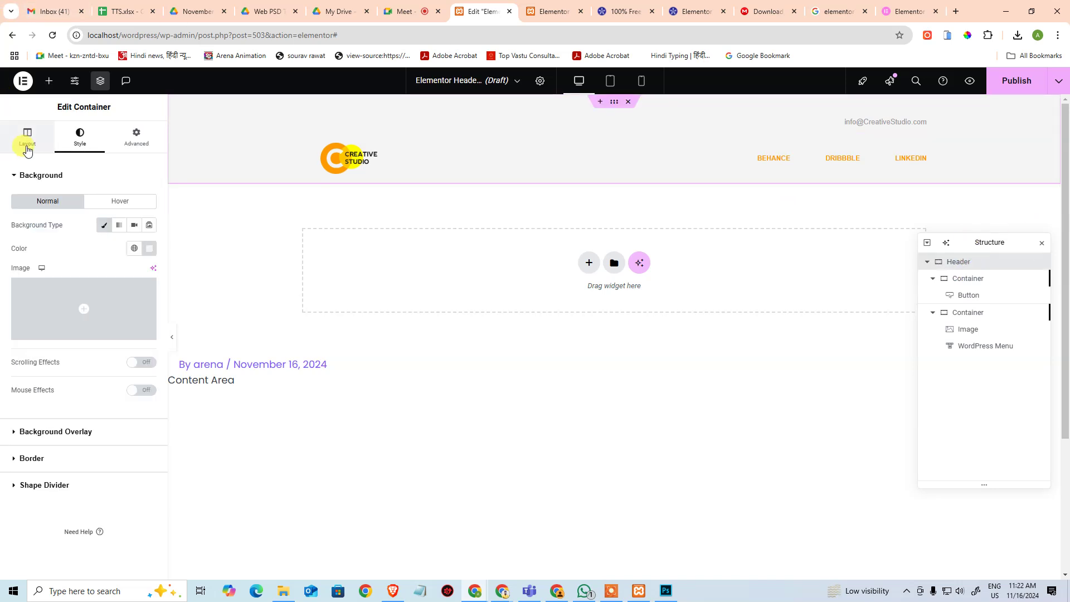
click(29, 136)
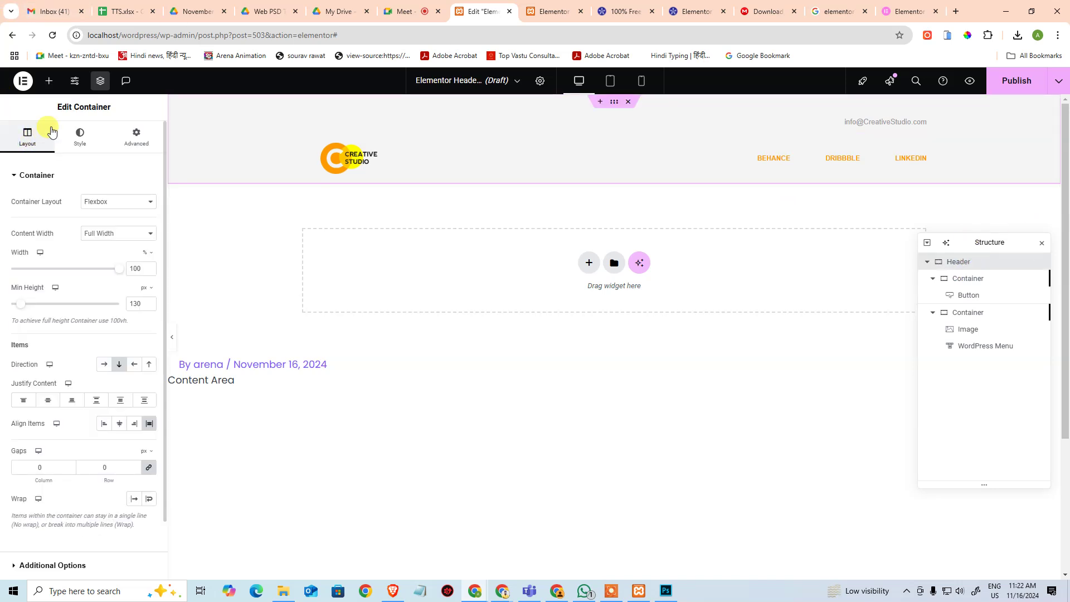
click(119, 210)
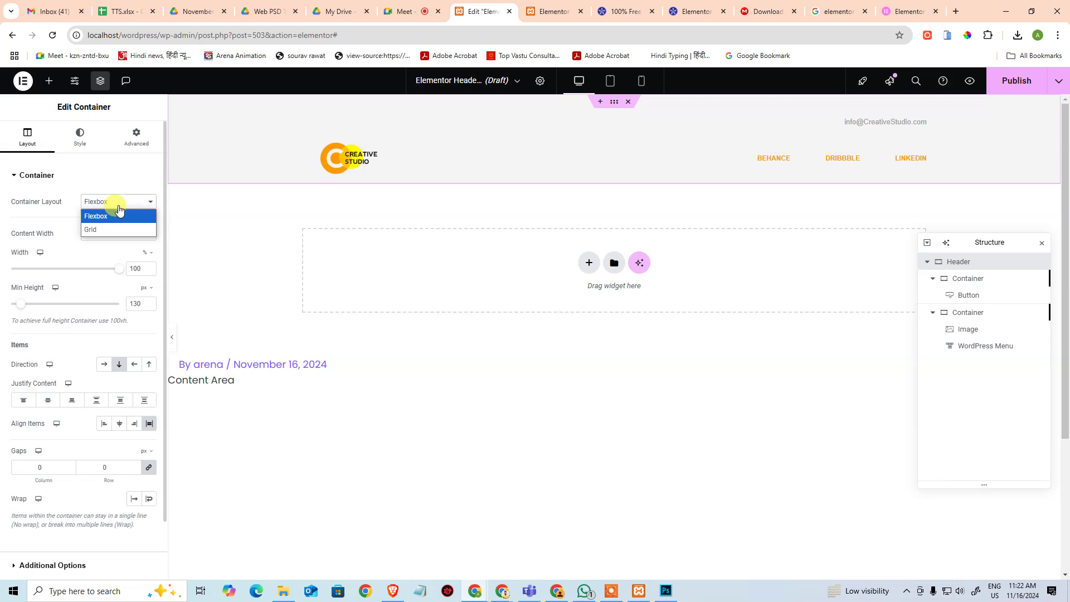
click(120, 210)
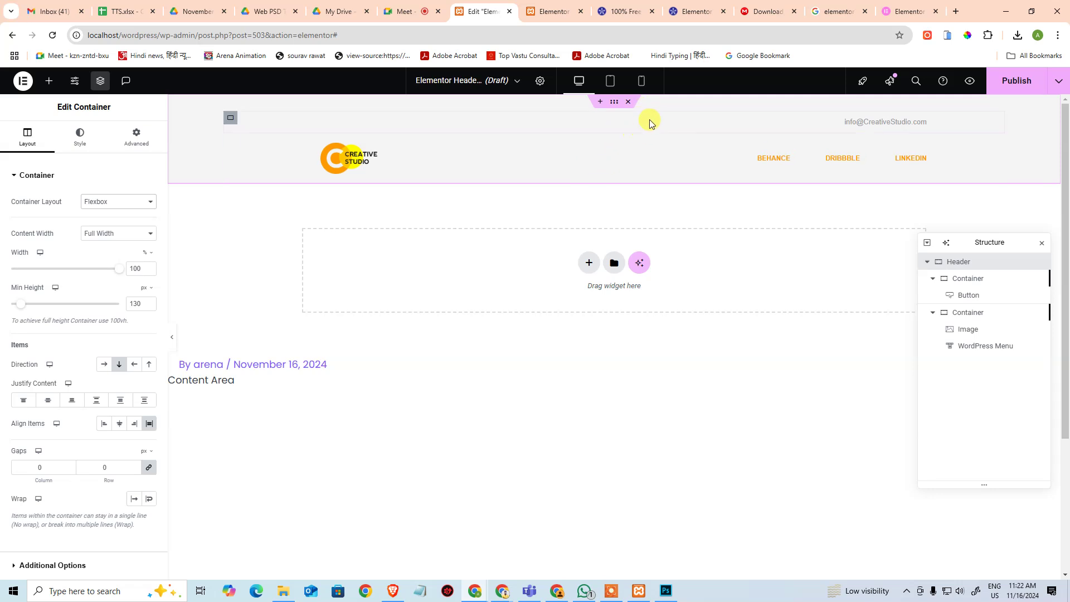
Step: Duplicate the header's e-mail button container and delete the button from the first copy
click(969, 281)
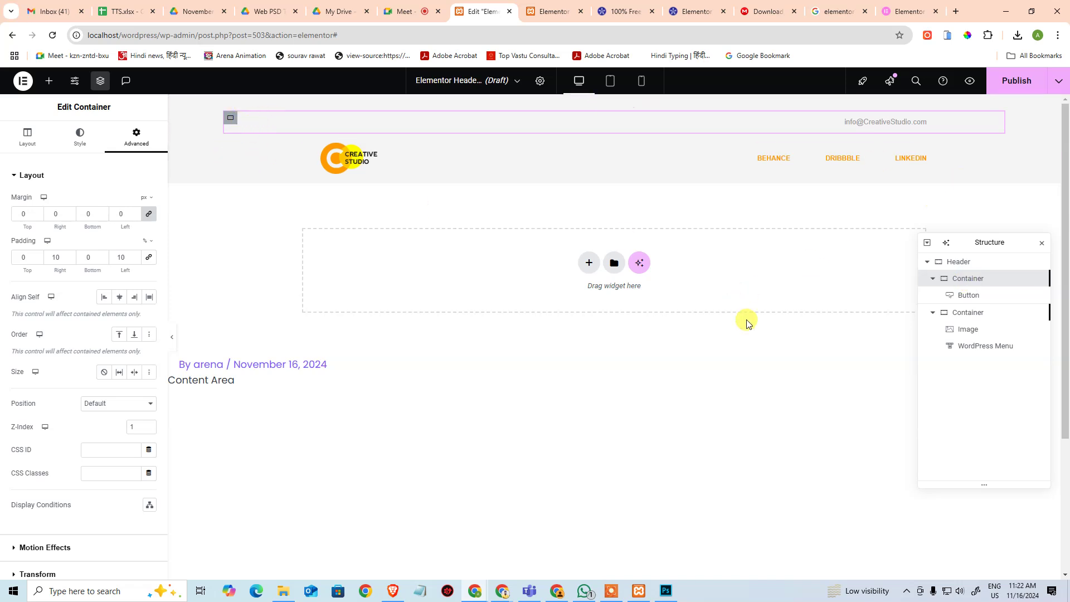
right_click(975, 278)
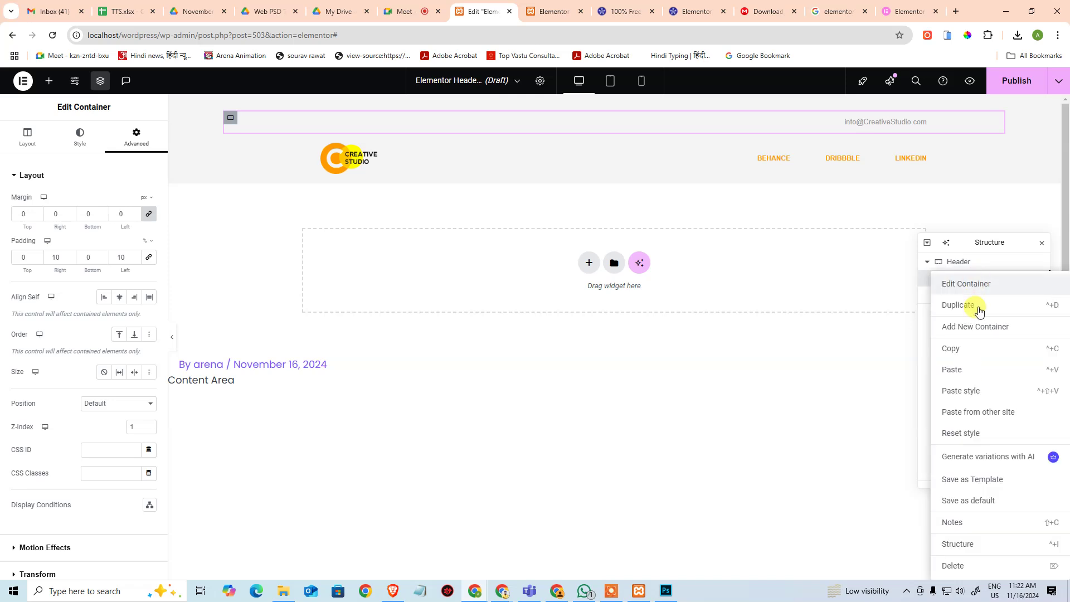
click(977, 304)
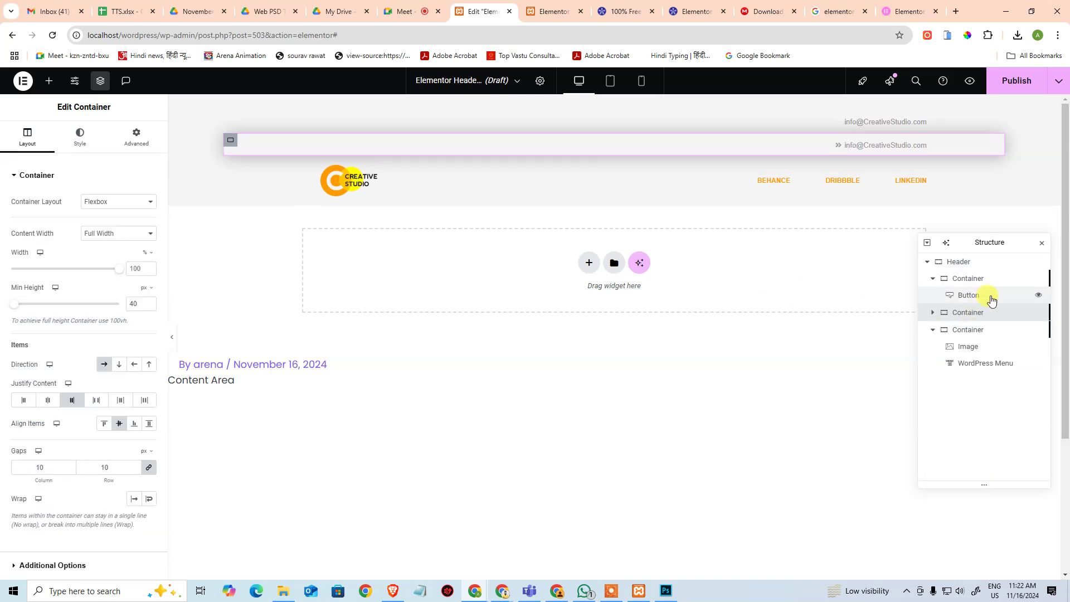
click(971, 295)
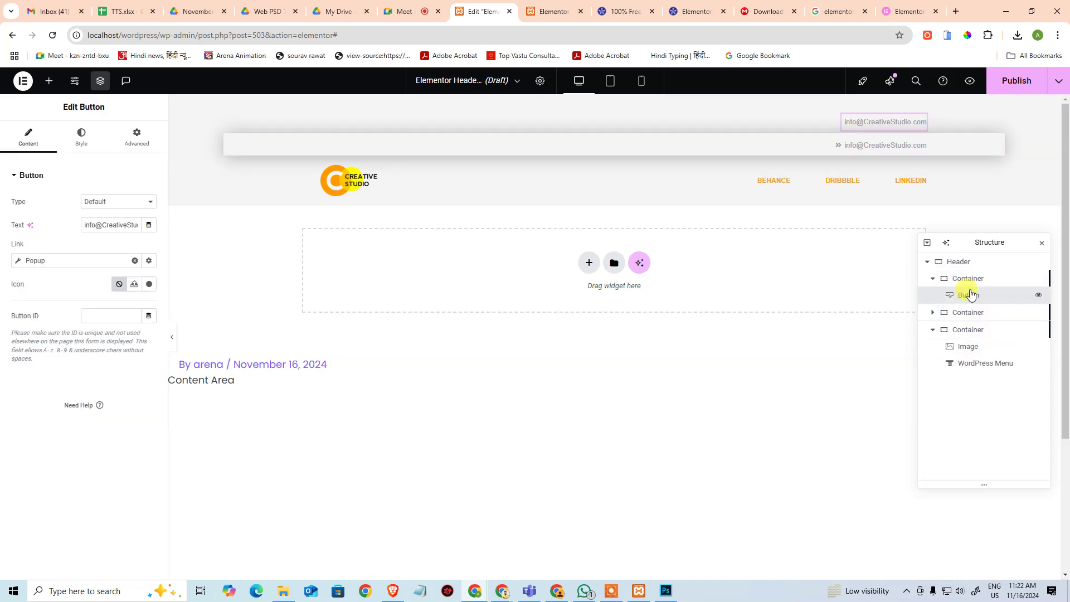
key(Delete)
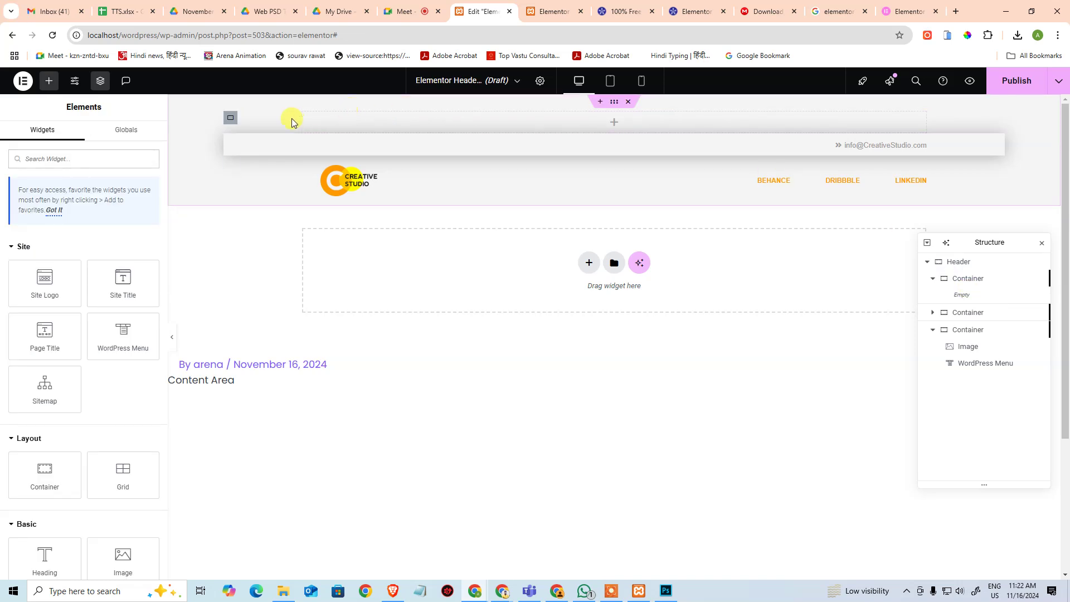
Step: Switch to Photoshop and measure the height of the black strip above the header with a rectangular marquee
click(230, 117)
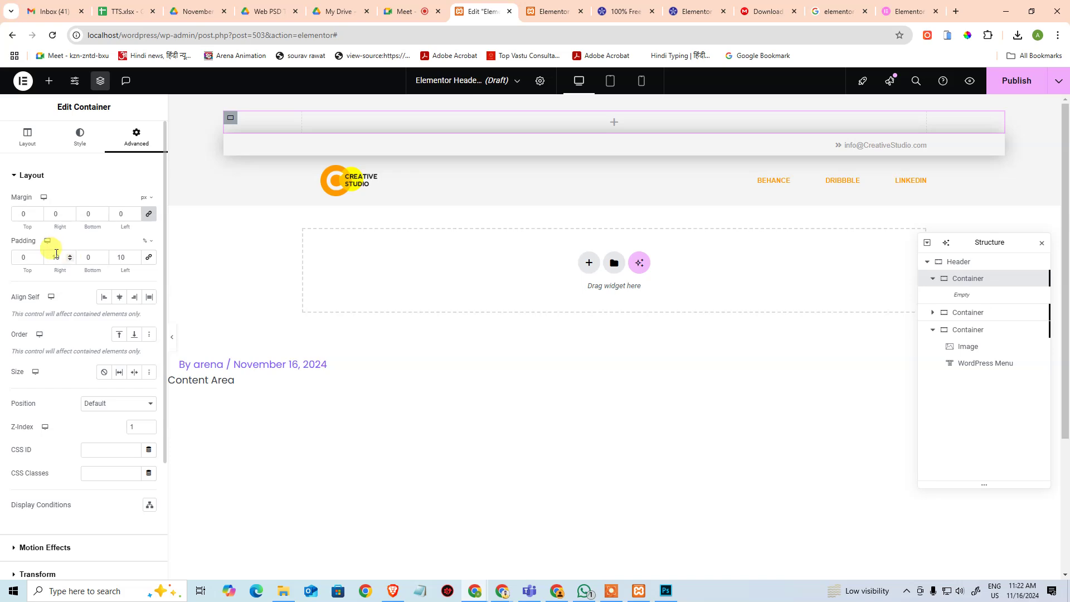
click(666, 591)
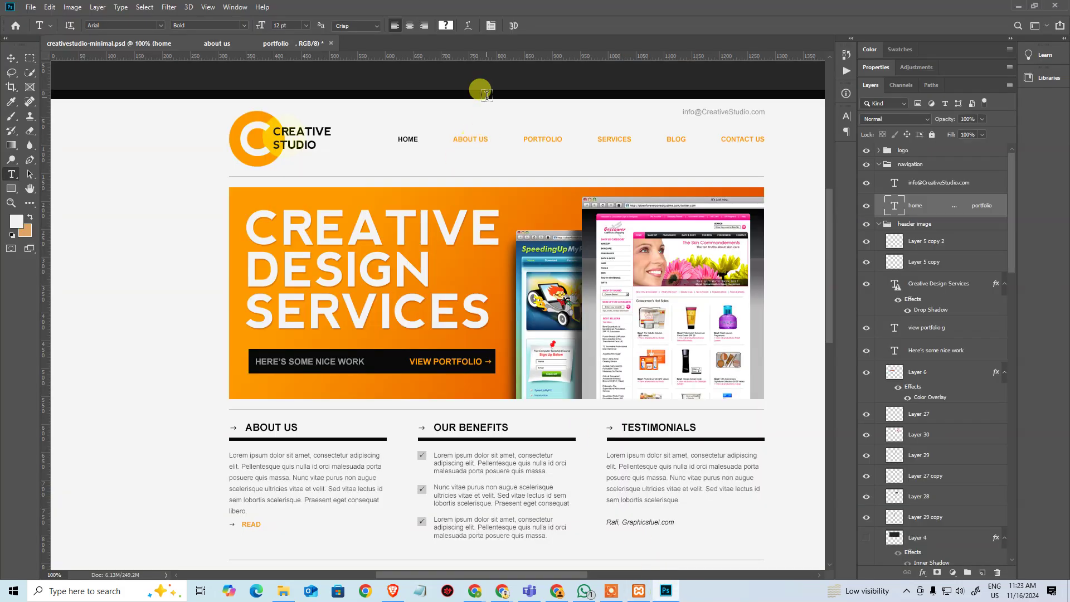
key(ctrl+space)
drag(485, 95, 573, 91)
drag(558, 127, 542, 220)
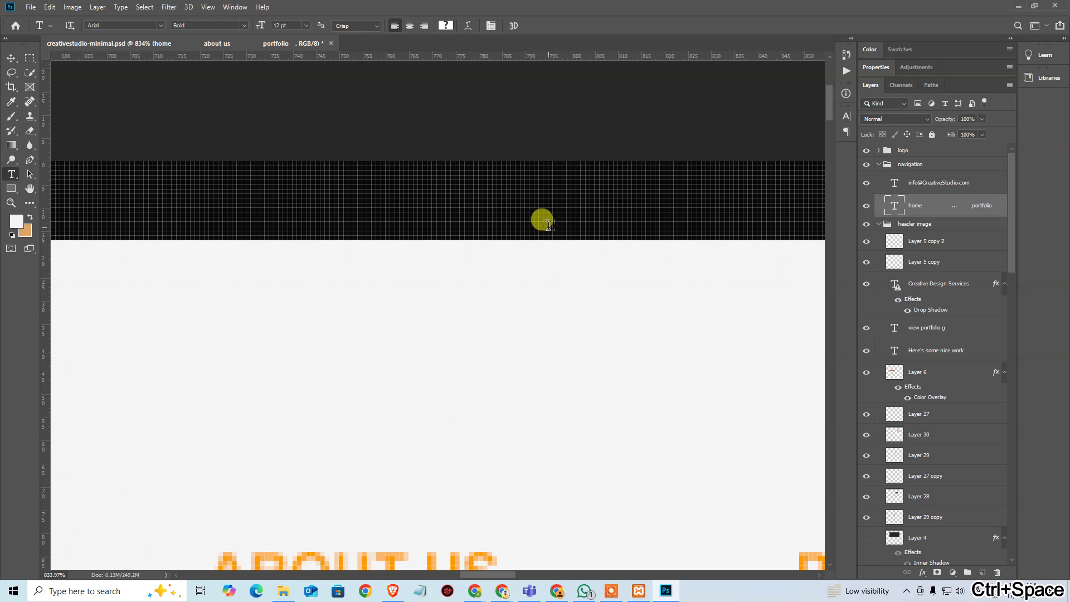
key(m)
drag(553, 138, 573, 239)
key(alt+Tab)
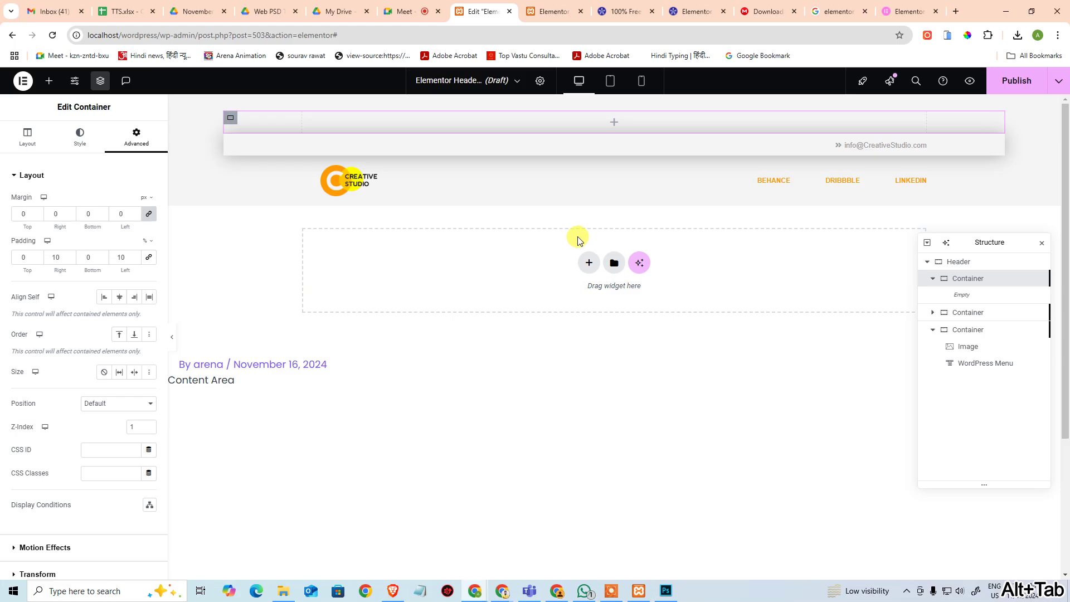
Step: Set the empty header container's minimum height to 17 px
double_click(59, 257)
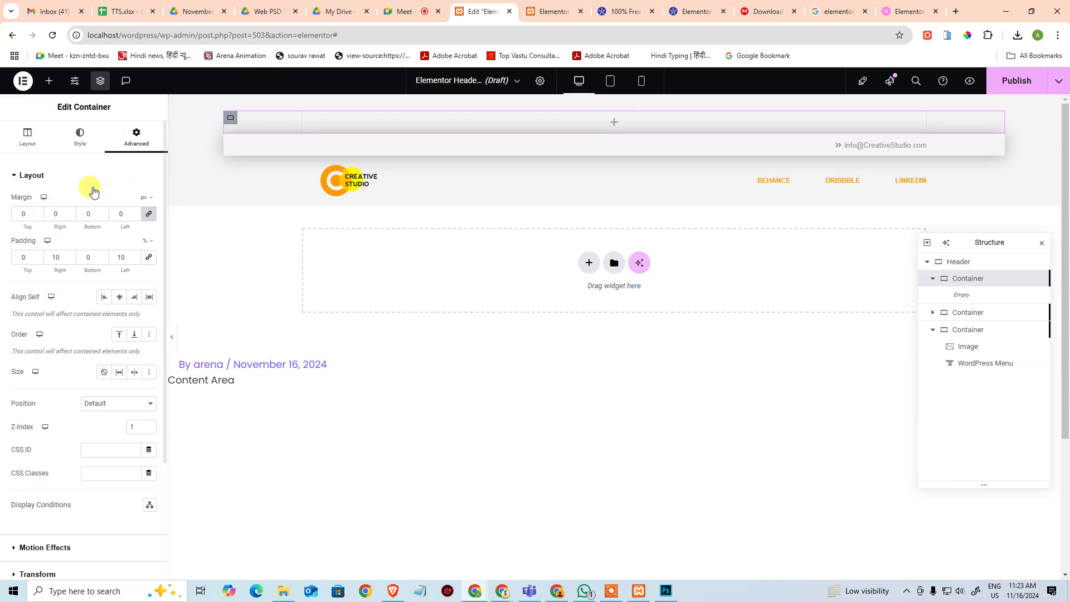
click(27, 136)
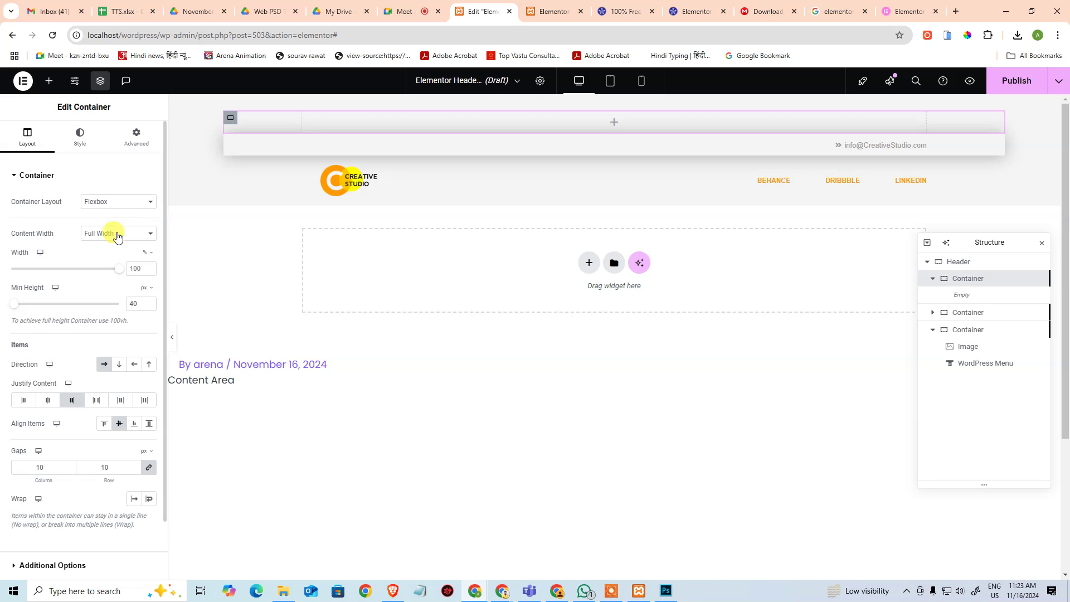
click(80, 138)
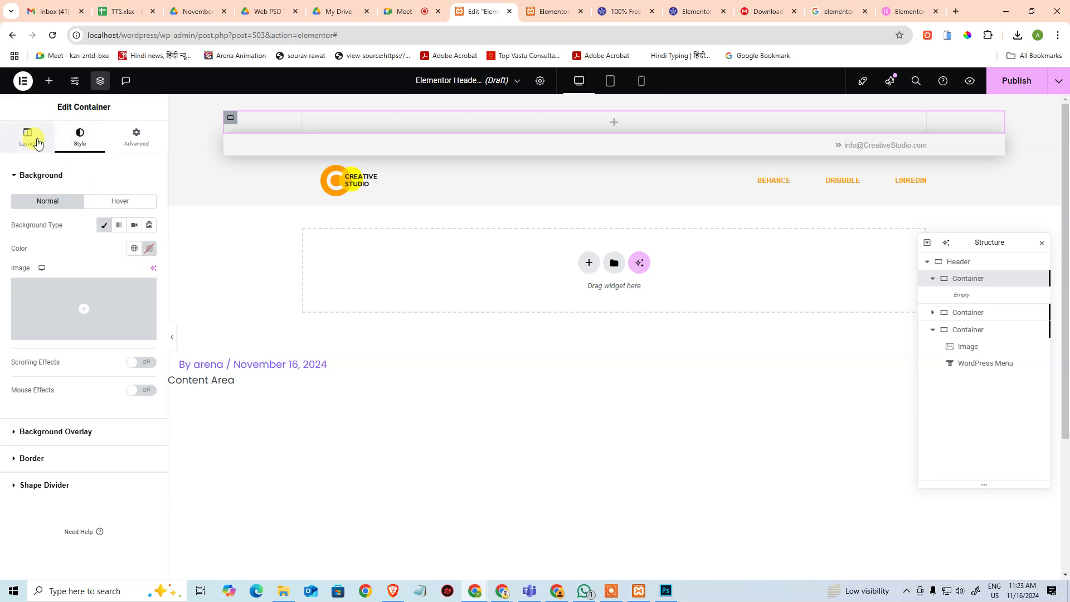
click(38, 143)
drag(116, 268, 185, 281)
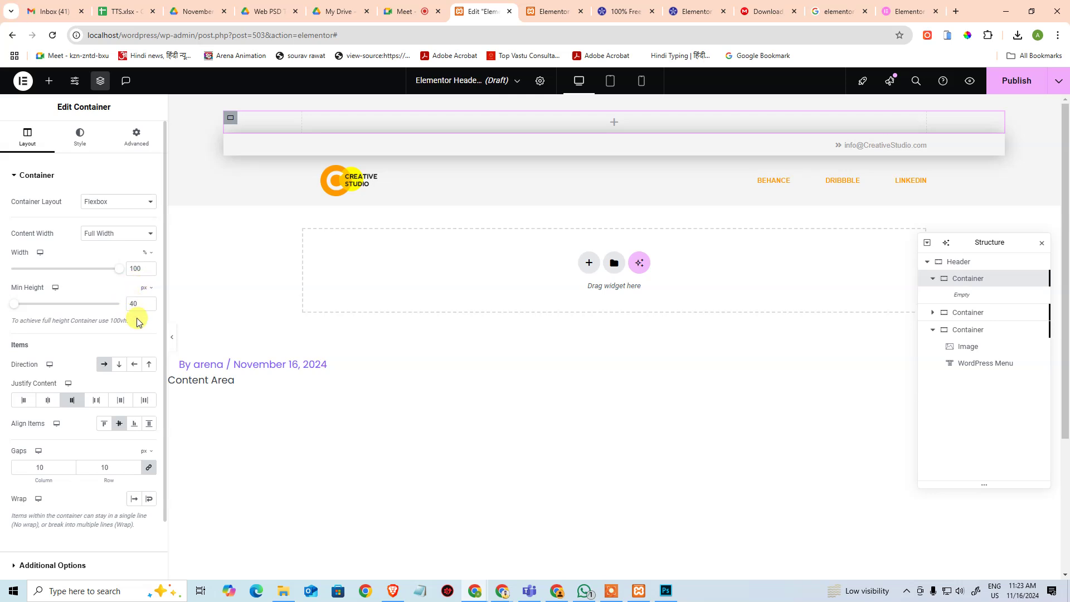
drag(14, 305, 40, 311)
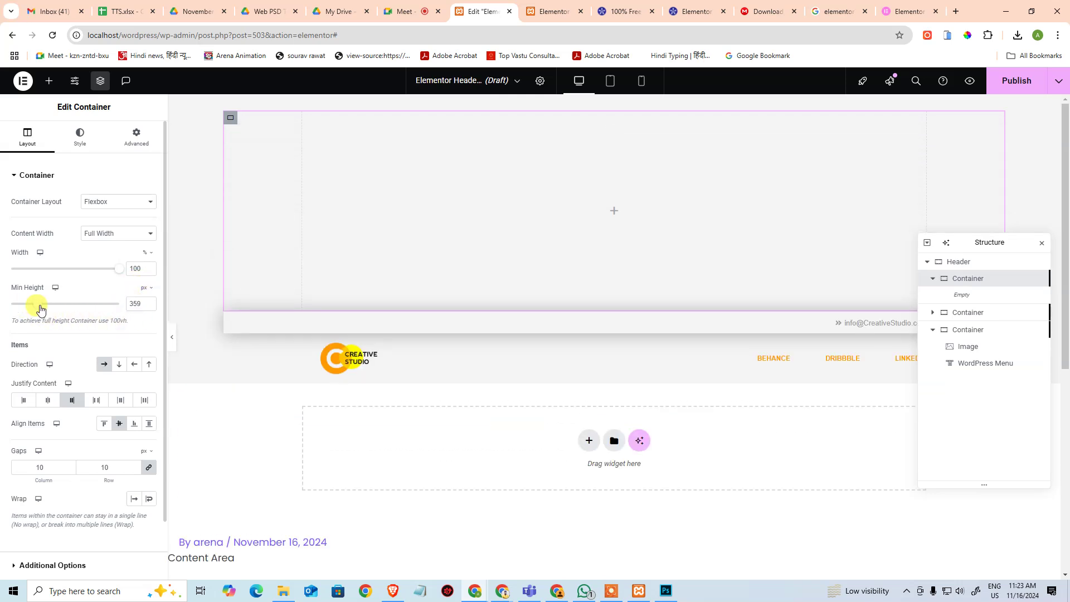
double_click(135, 303)
text(17)
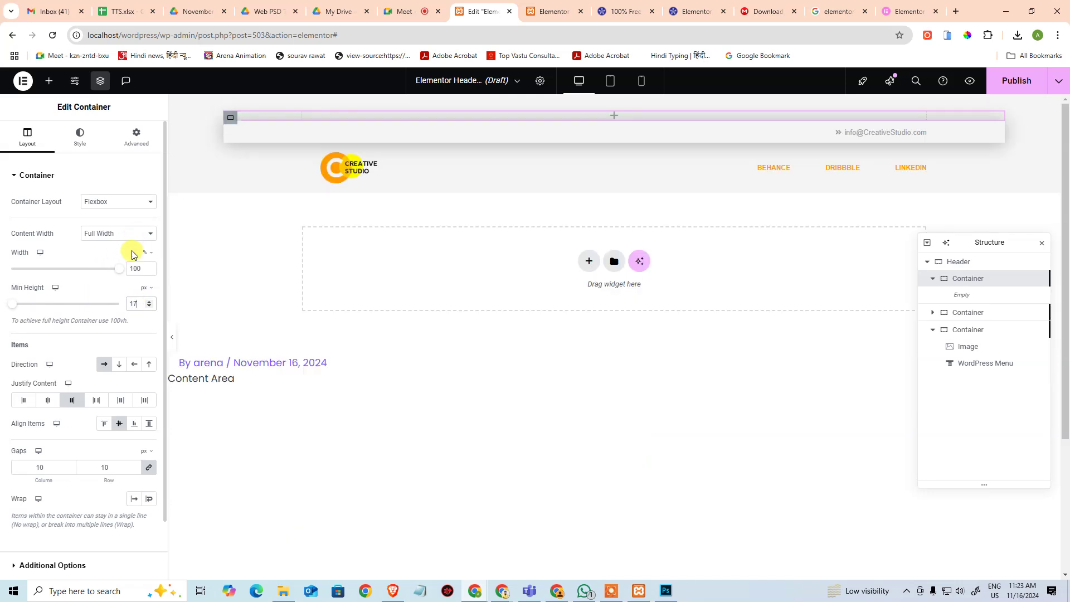
Step: Set the empty header container's background colour to black, #000000
click(77, 142)
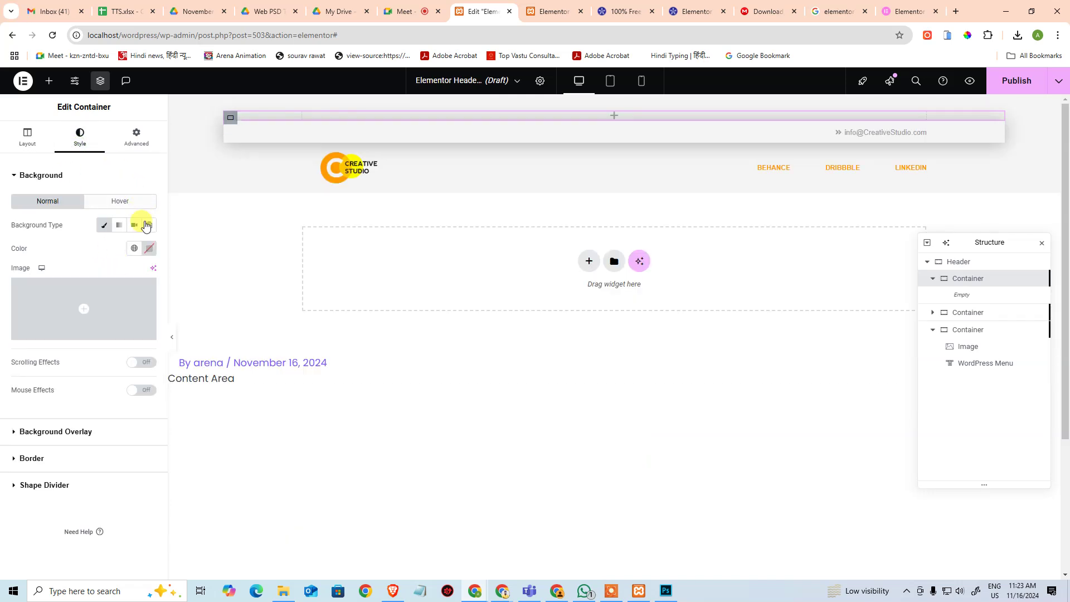
click(148, 248)
drag(121, 336, 74, 410)
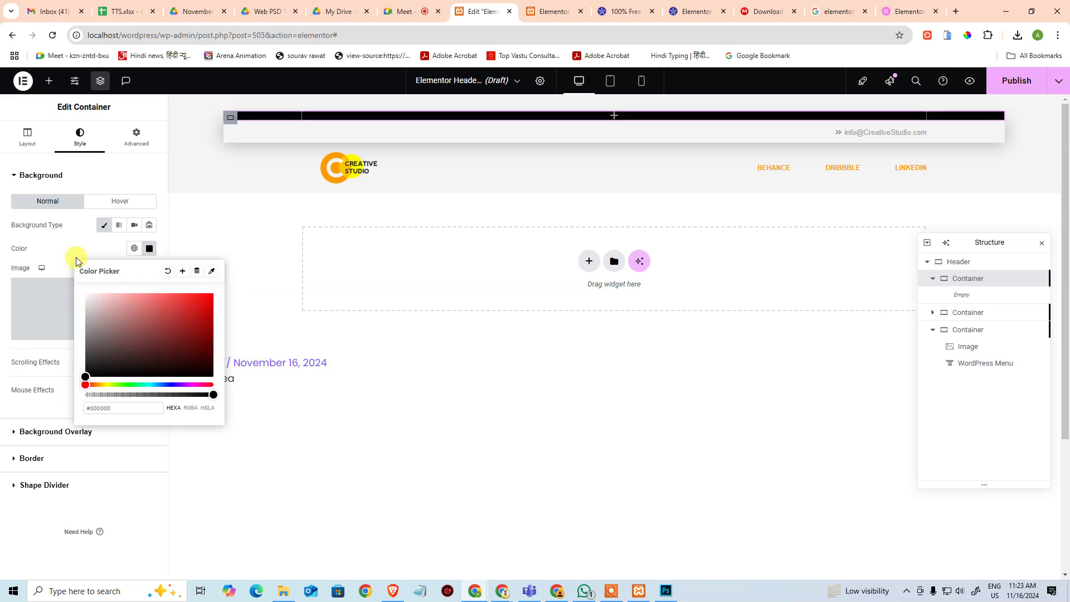
click(103, 222)
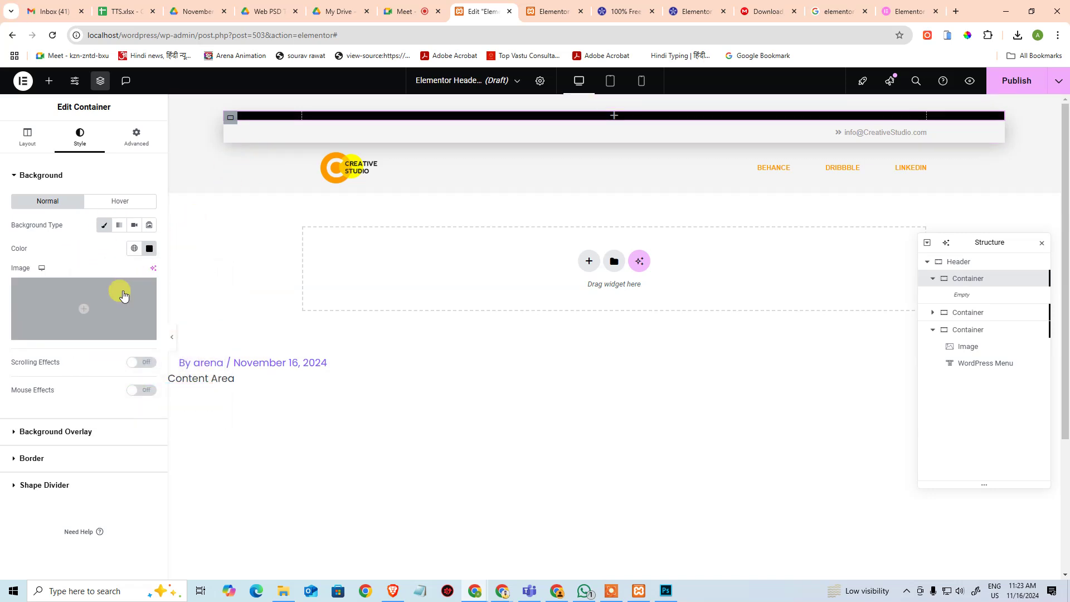
Step: Set the black strip container's right and left padding to 0
click(27, 136)
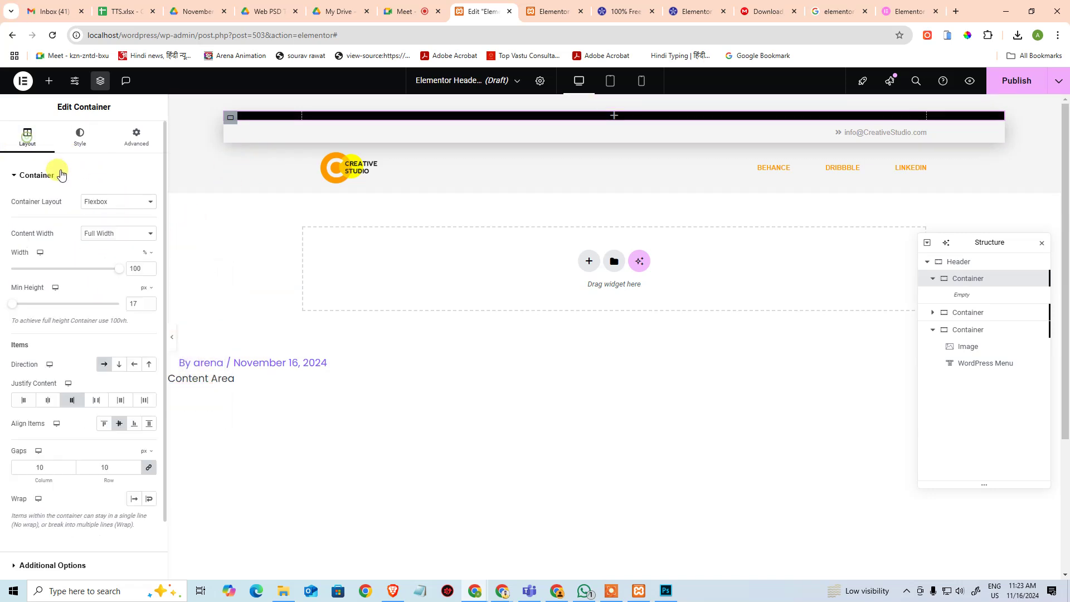
click(136, 136)
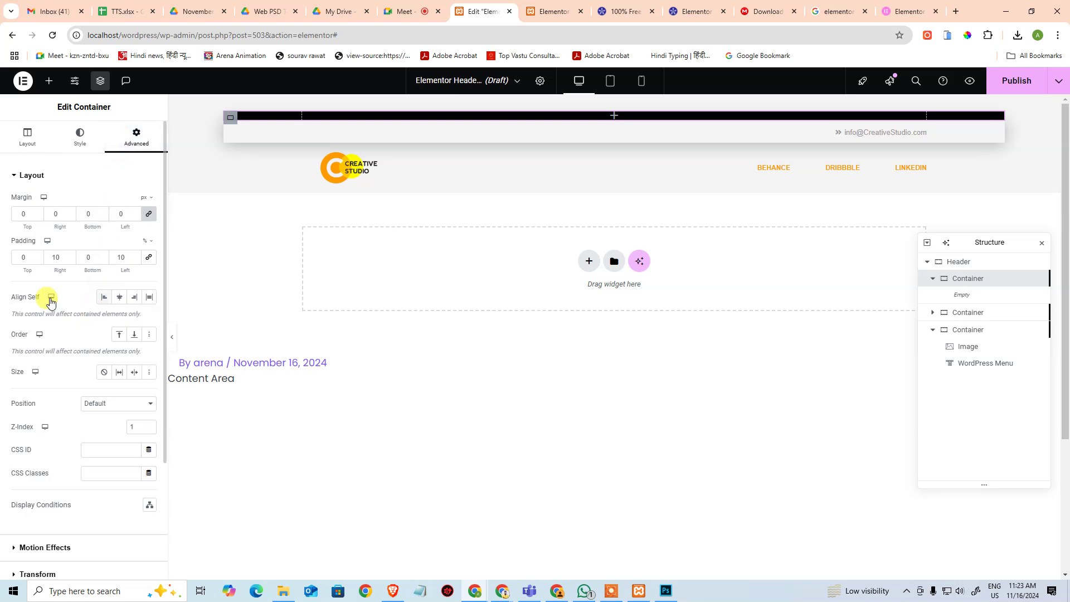
double_click(55, 259)
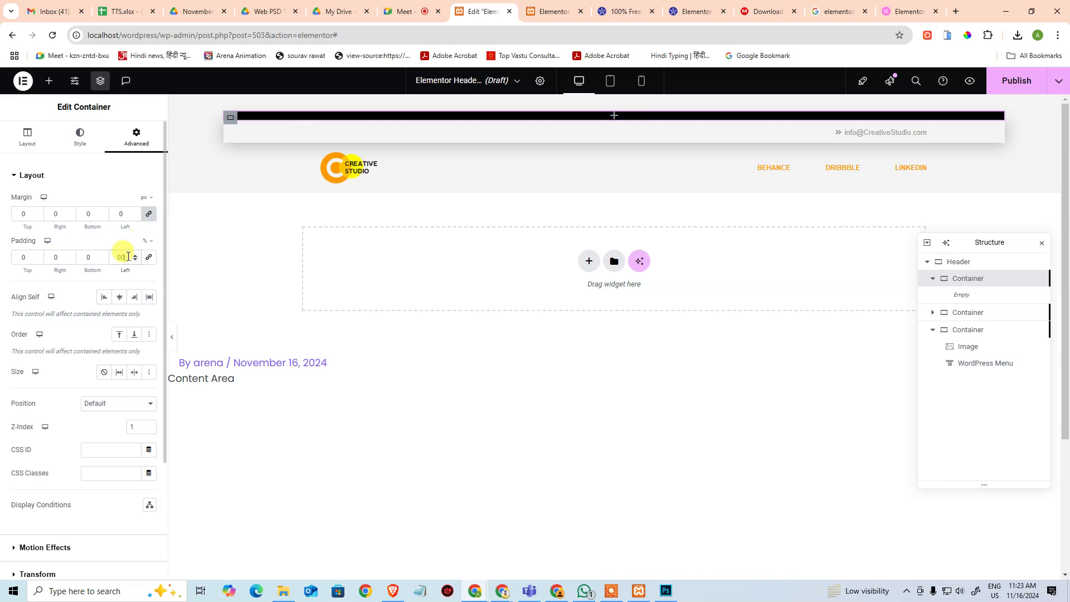
click(26, 136)
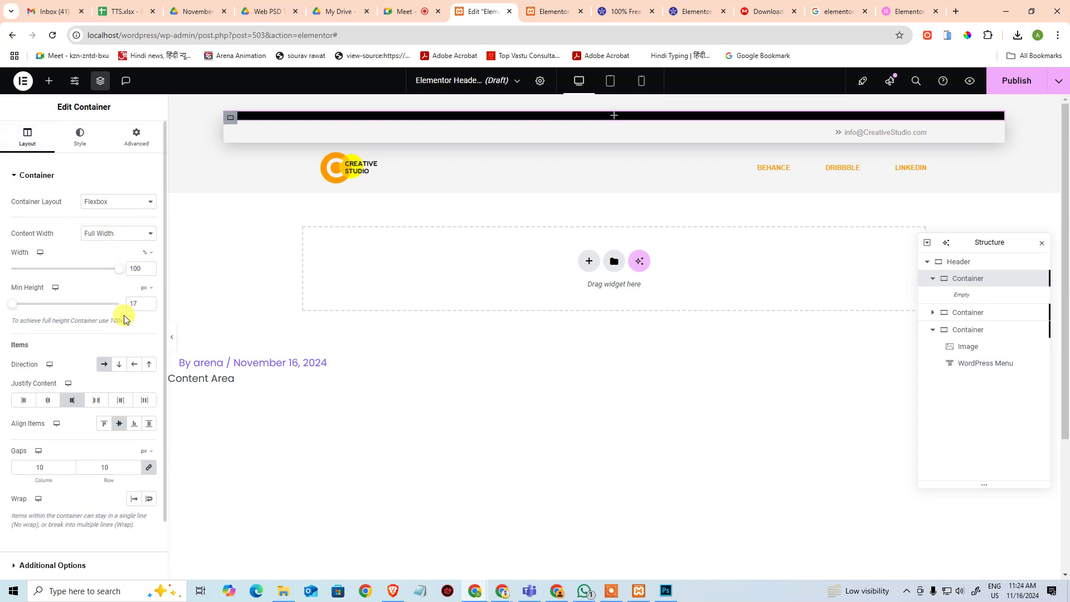
scroll(112, 382, down, 1)
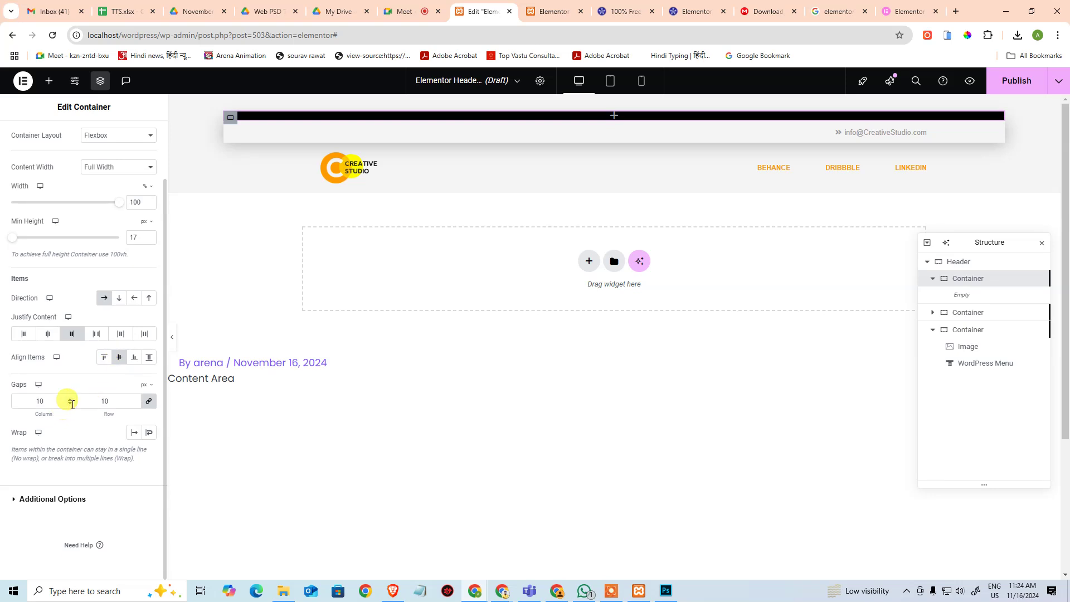
scroll(66, 411, up, 1)
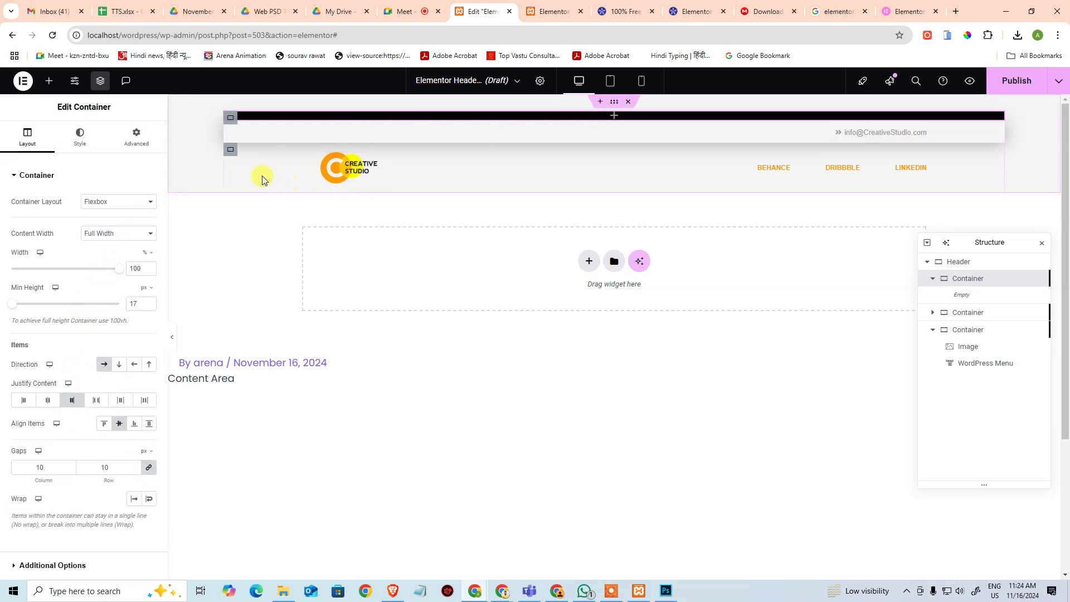
Step: Try Boxed content width on the parent Header container and return it to Full Width
click(963, 269)
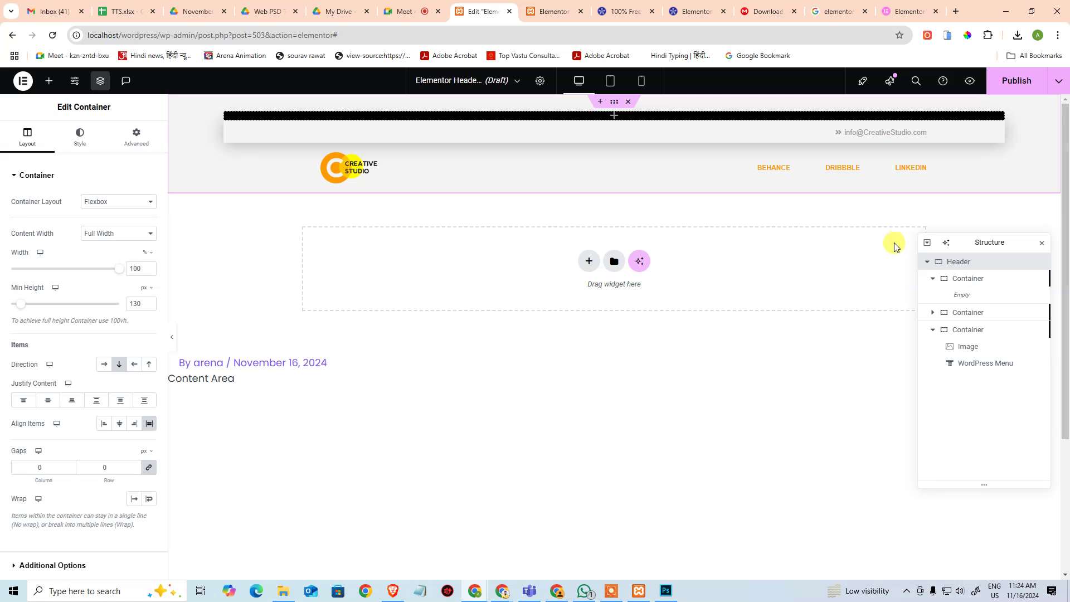
click(960, 262)
click(110, 234)
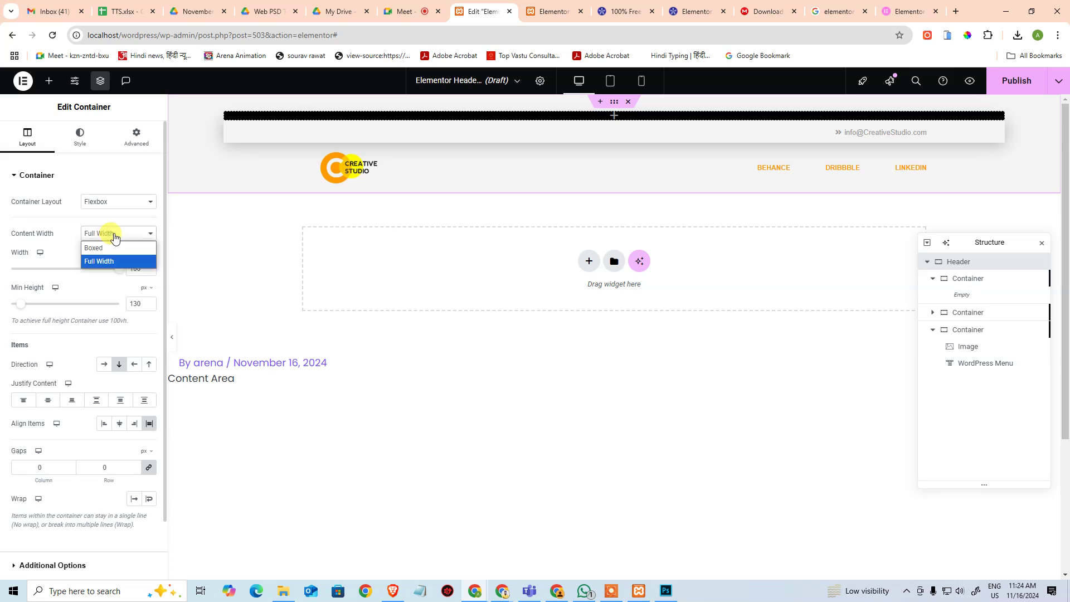
click(114, 248)
click(111, 234)
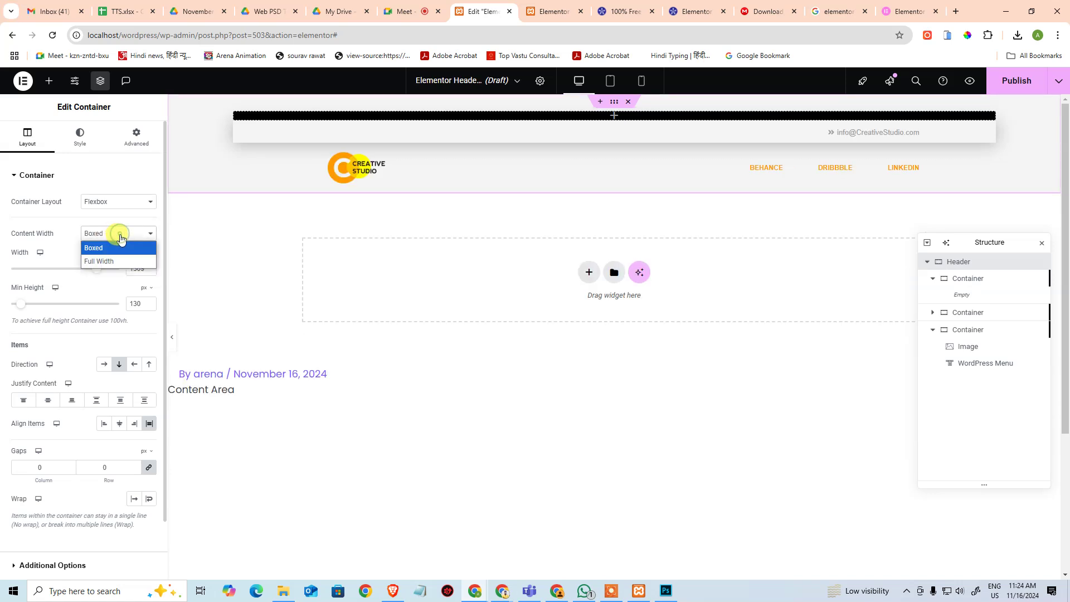
click(119, 261)
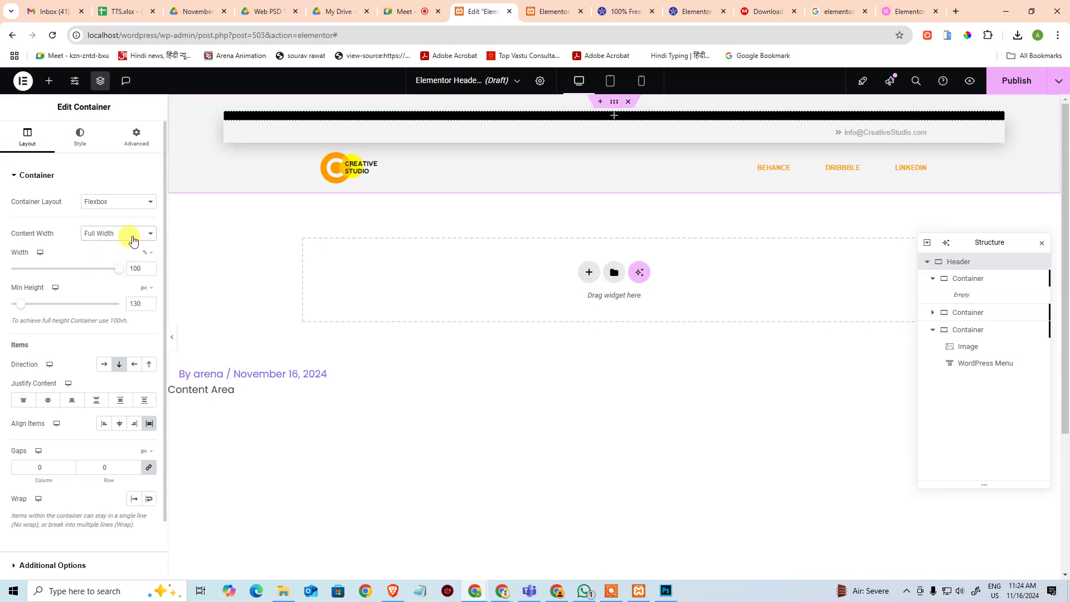
click(128, 232)
click(122, 249)
click(121, 234)
click(120, 261)
click(113, 204)
click(113, 207)
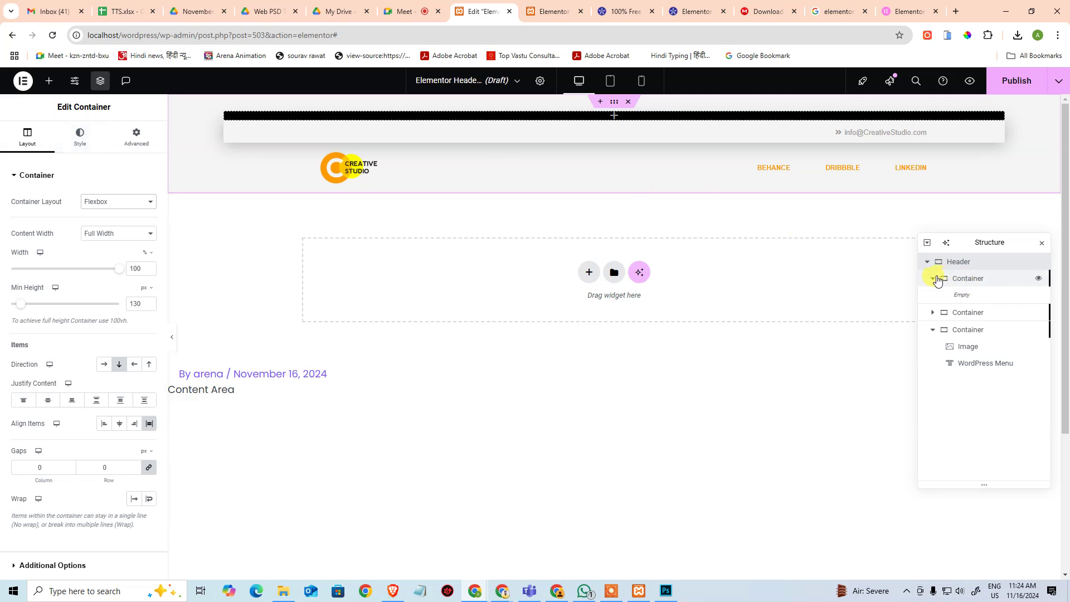
Step: Try to move the black strip container above the Header container in the page structure
drag(967, 278, 981, 236)
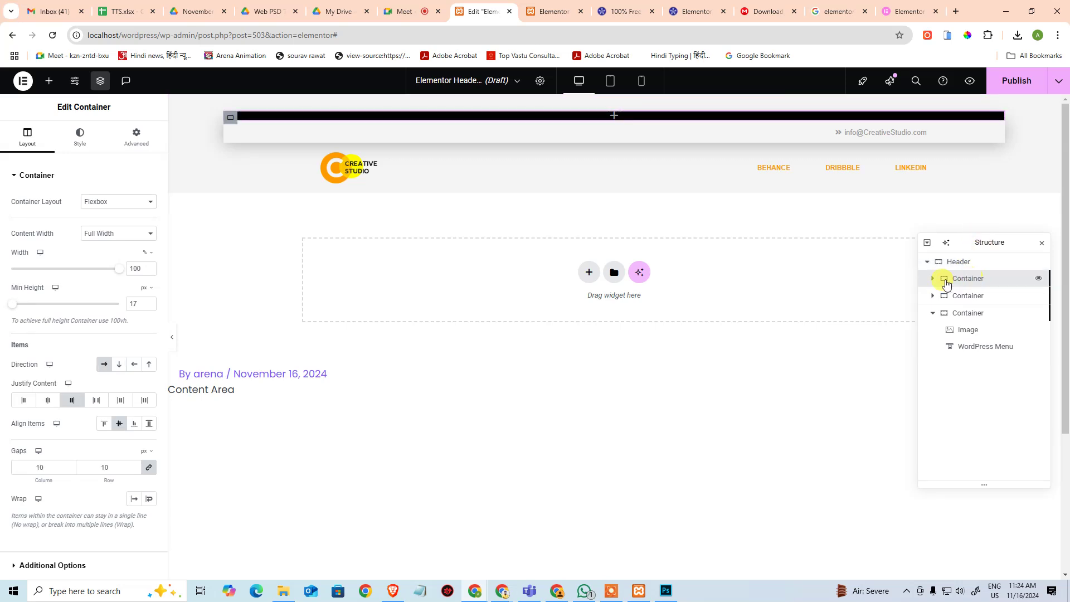
right_click(976, 279)
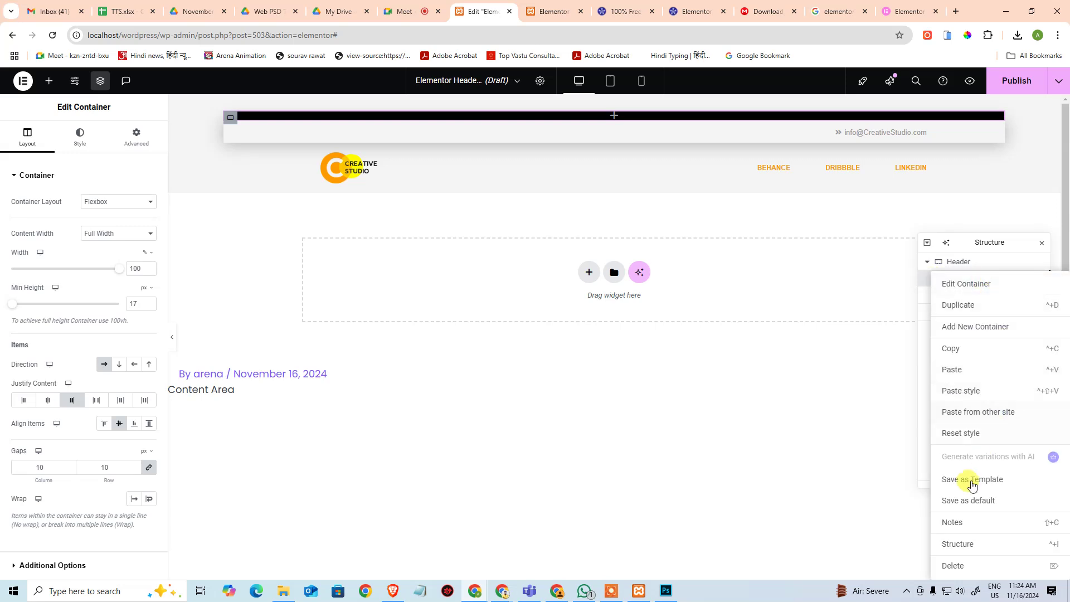
click(921, 281)
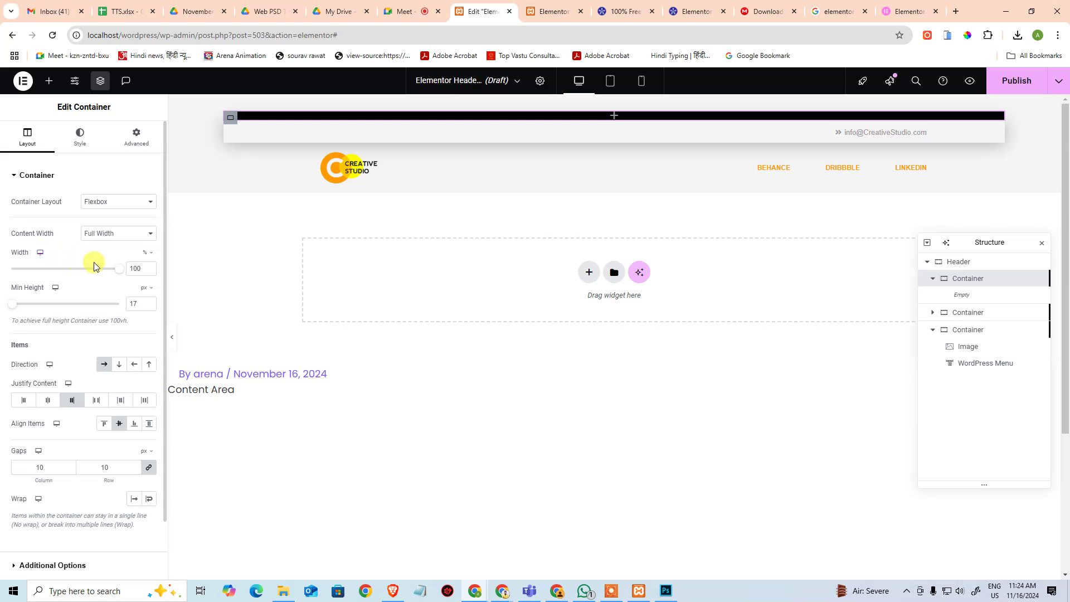
Step: Try Boxed content width with a wider setting on the black strip container and return it to Full Width
drag(122, 273, 188, 274)
click(128, 236)
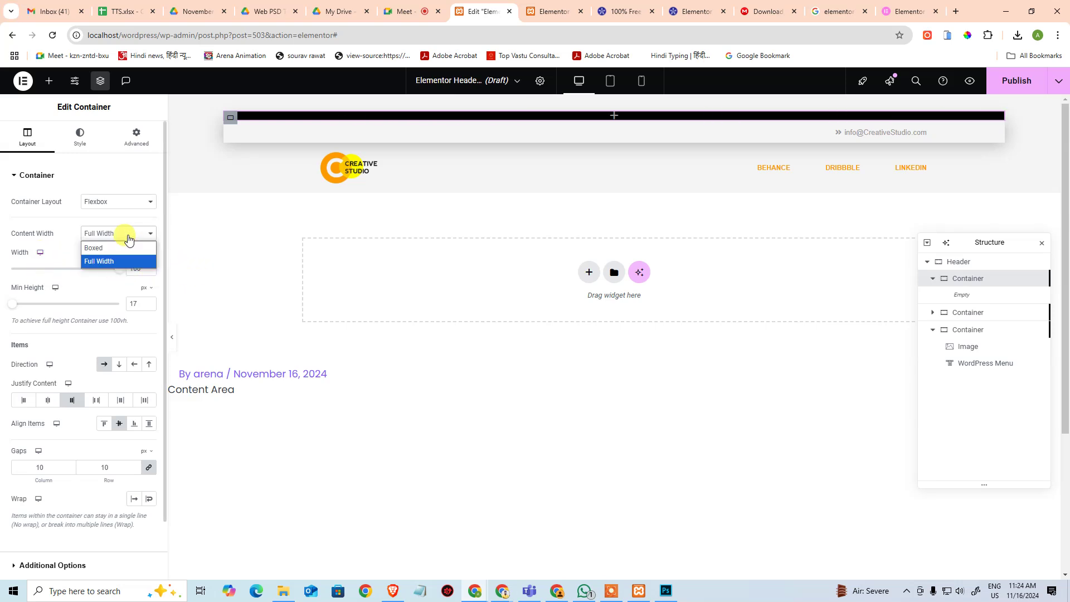
click(119, 248)
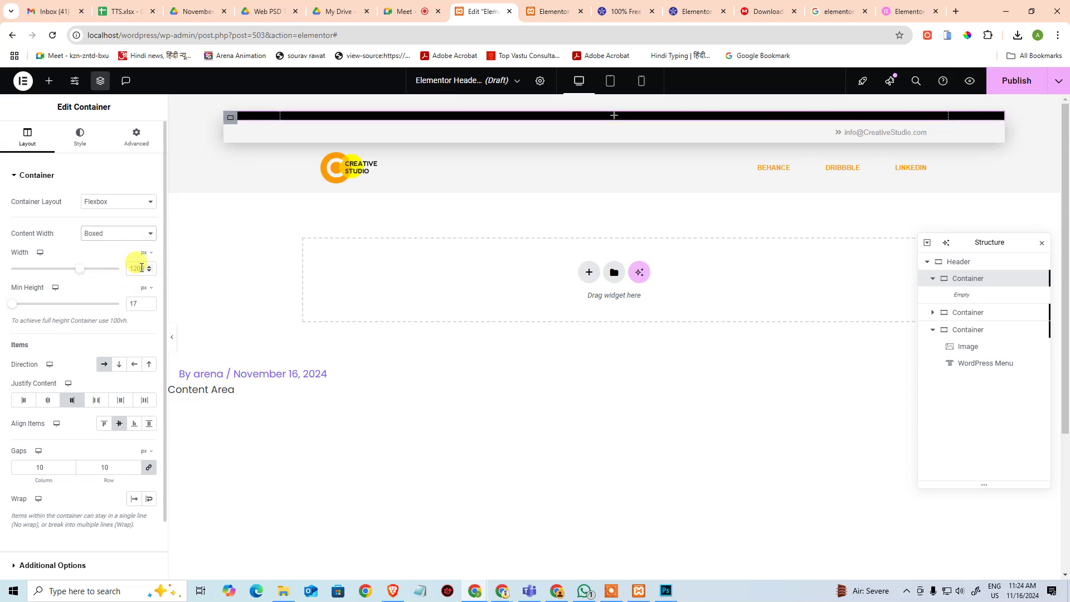
mouse_move(84, 272)
mouse_down()
mouse_move(141, 265)
mouse_move(88, 271)
mouse_up()
click(109, 234)
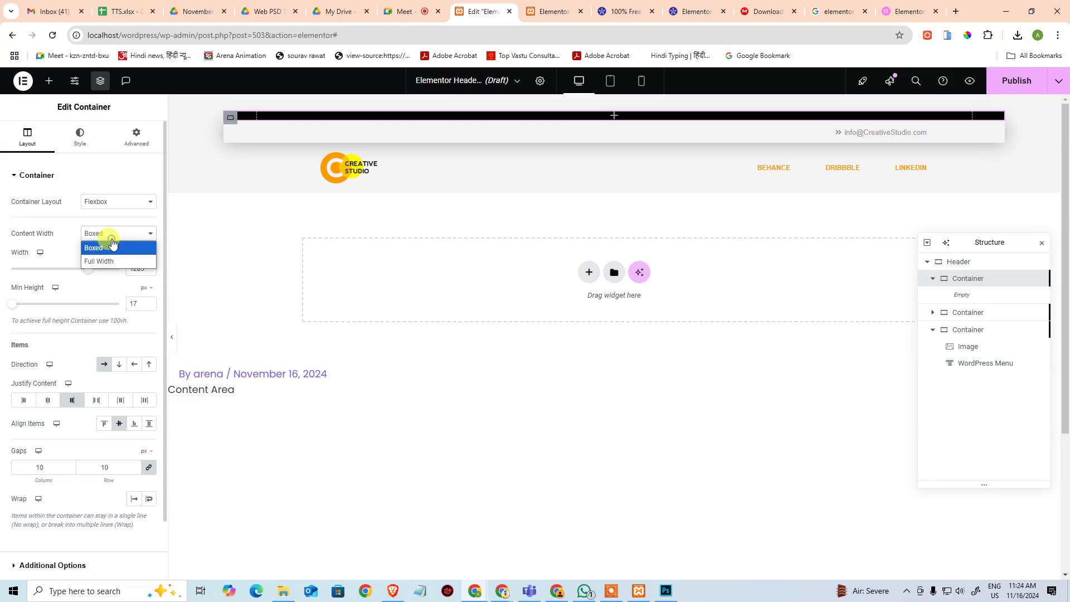
click(106, 284)
click(106, 234)
click(100, 252)
click(111, 203)
click(105, 230)
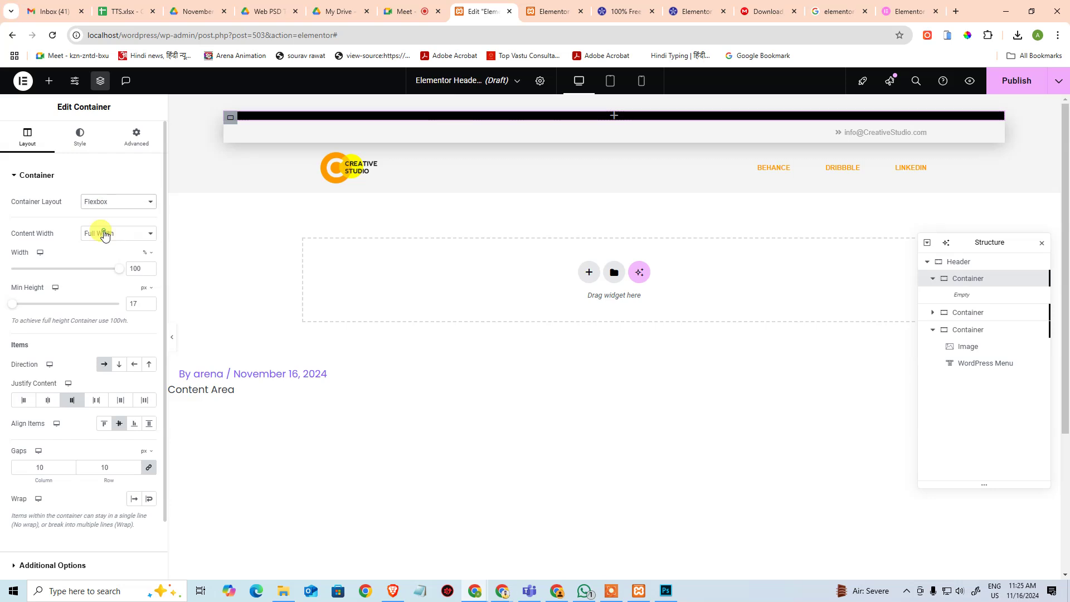
click(108, 203)
click(105, 220)
click(125, 234)
click(125, 234)
click(80, 136)
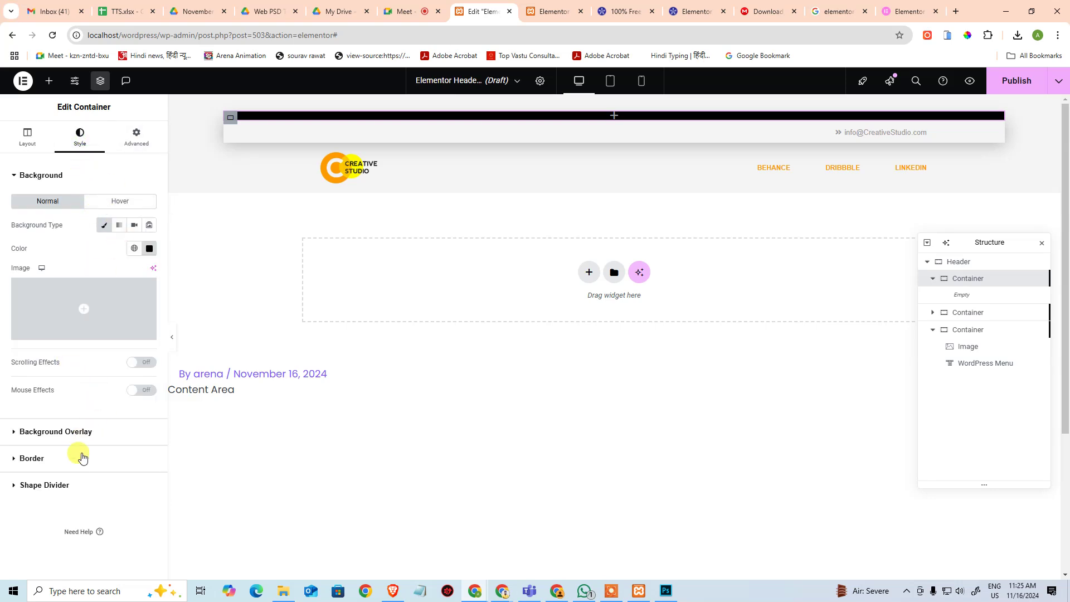
click(128, 133)
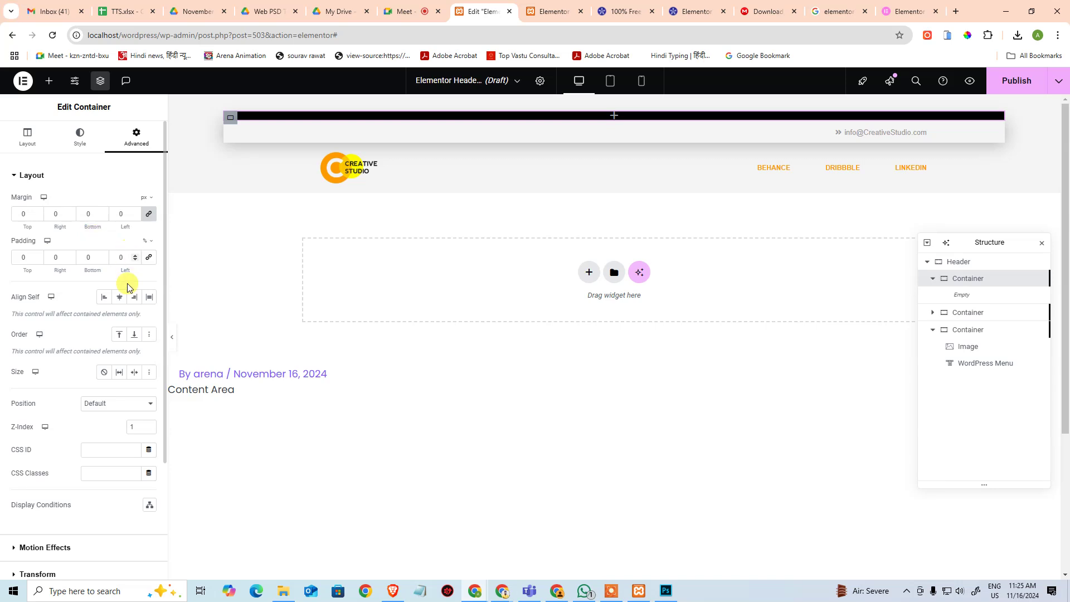
scroll(115, 457, down, 5)
scroll(114, 452, up, 5)
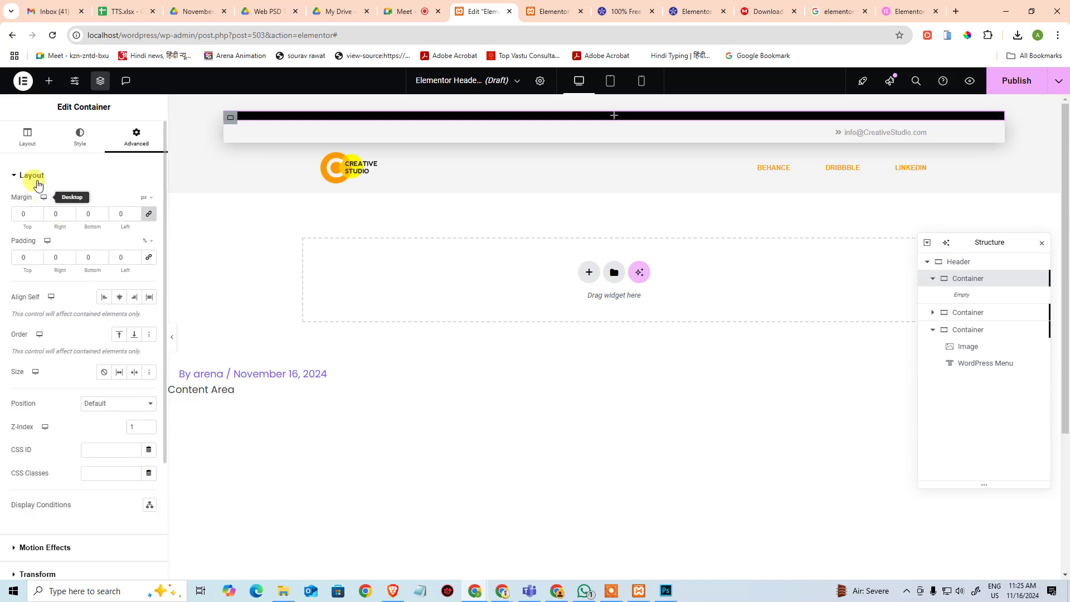
click(33, 144)
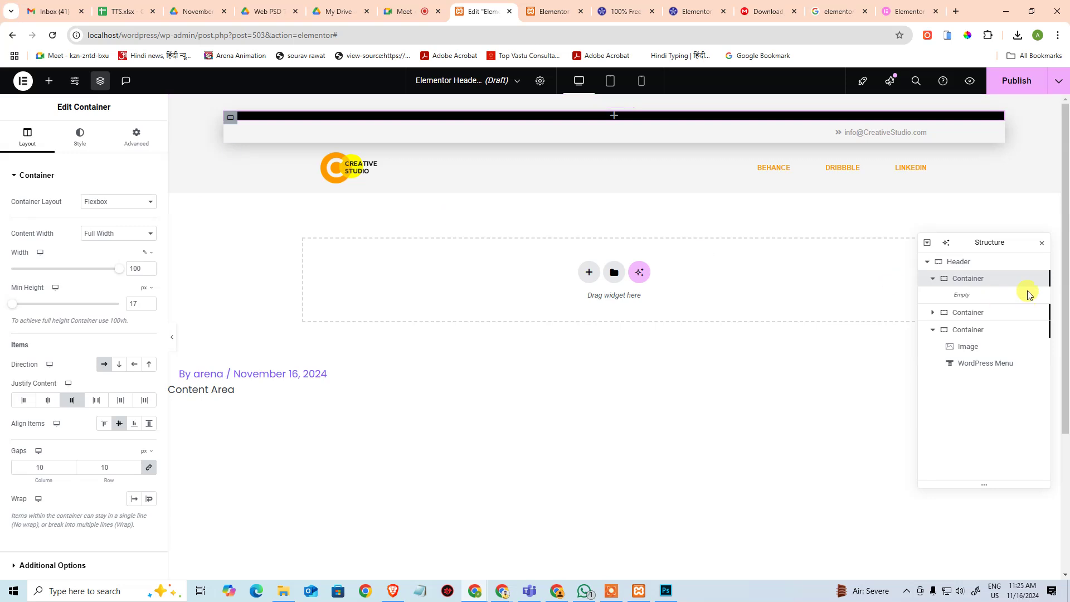
Step: Select the Header container again, try its content width as Boxed and restore Full Width
click(1001, 262)
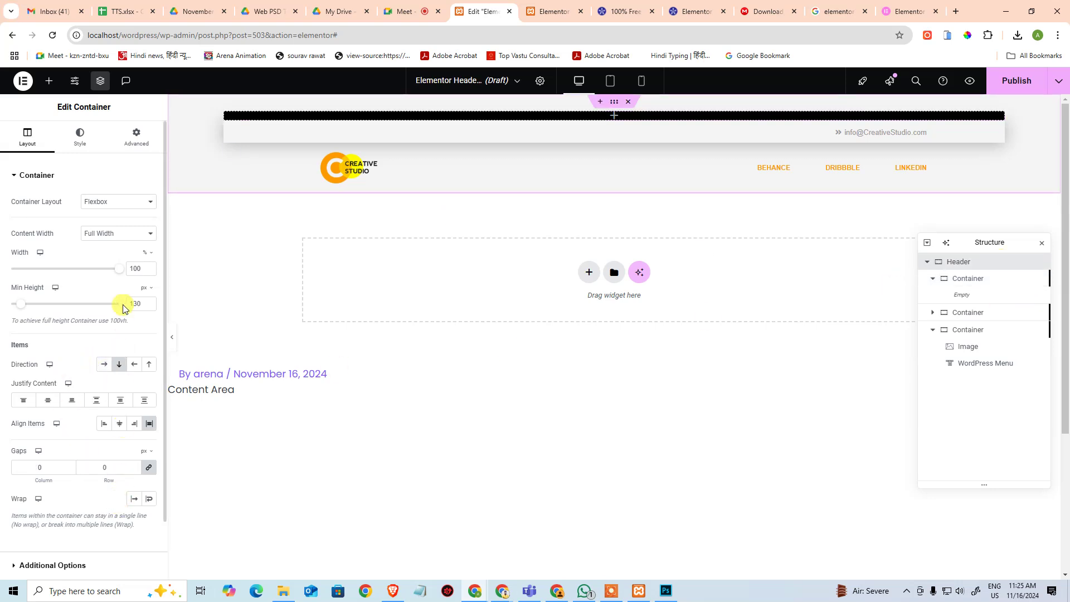
mouse_move(116, 273)
mouse_down()
mouse_move(8, 273)
mouse_move(114, 270)
mouse_up()
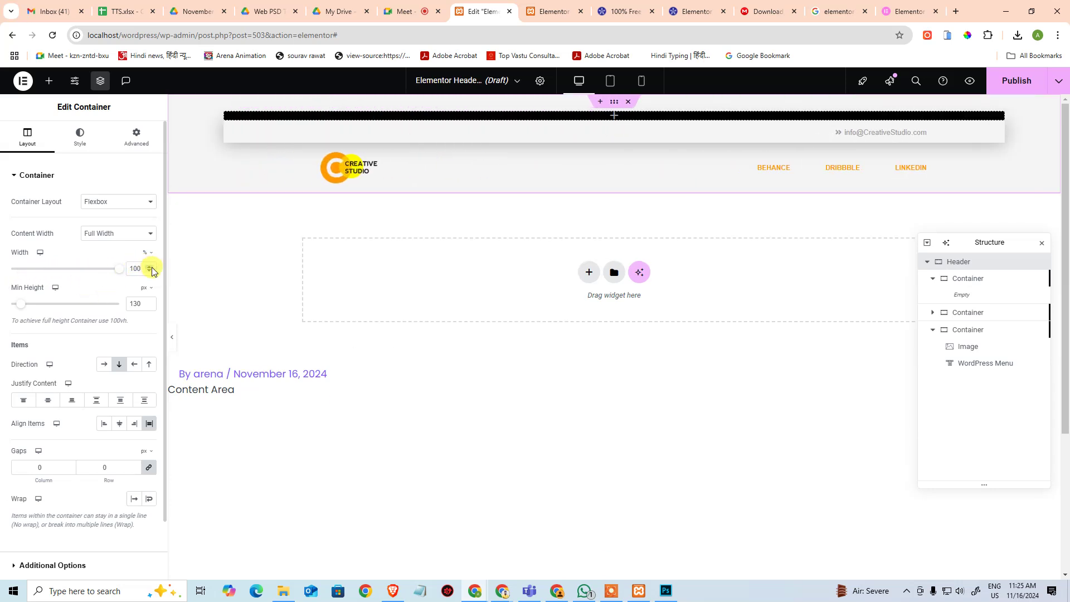
click(105, 236)
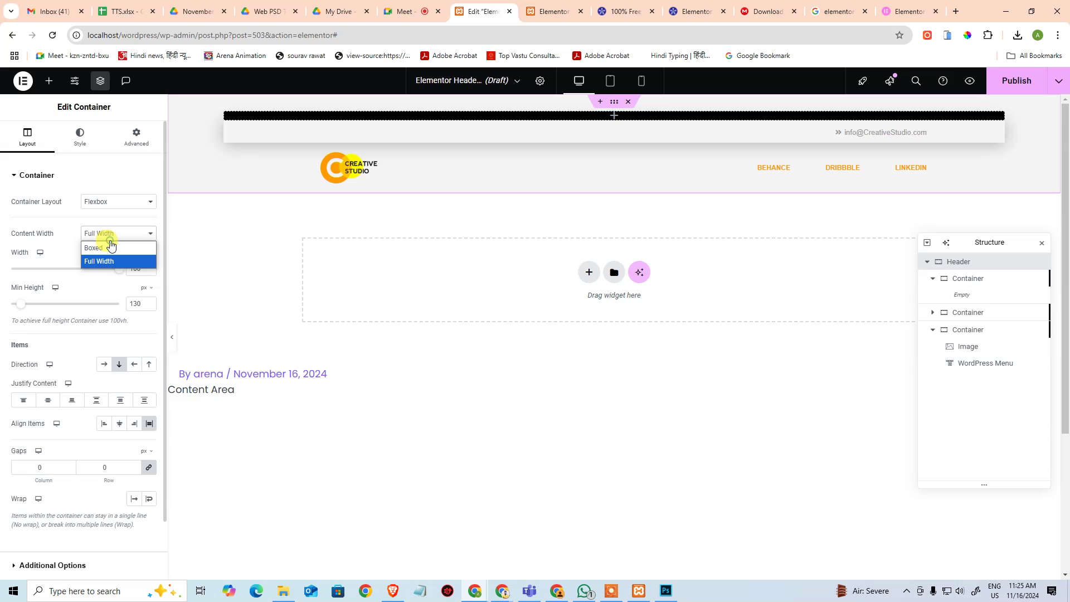
click(105, 252)
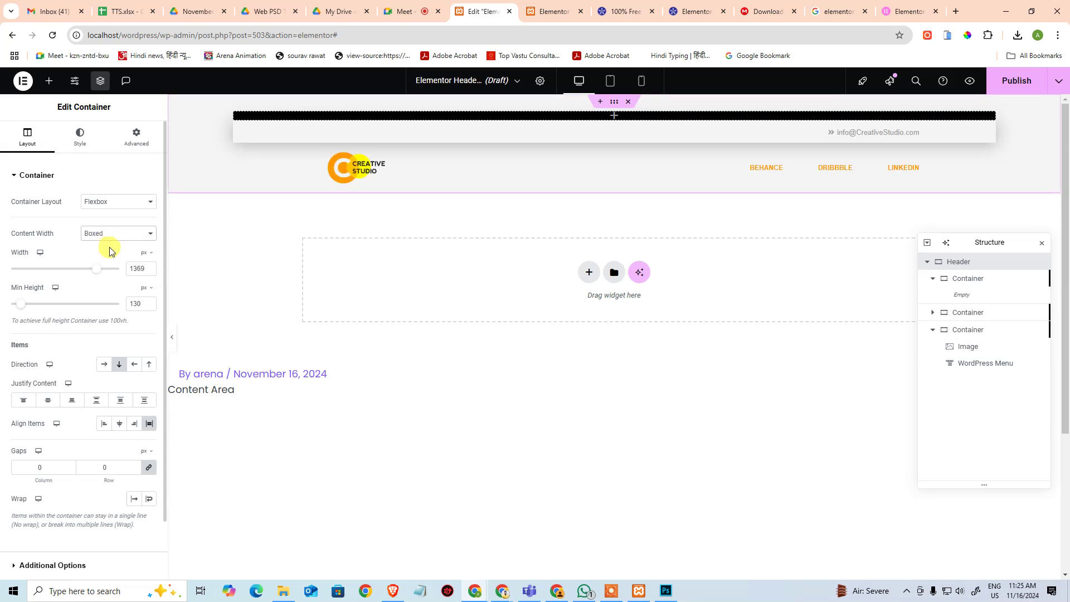
click(132, 238)
click(126, 259)
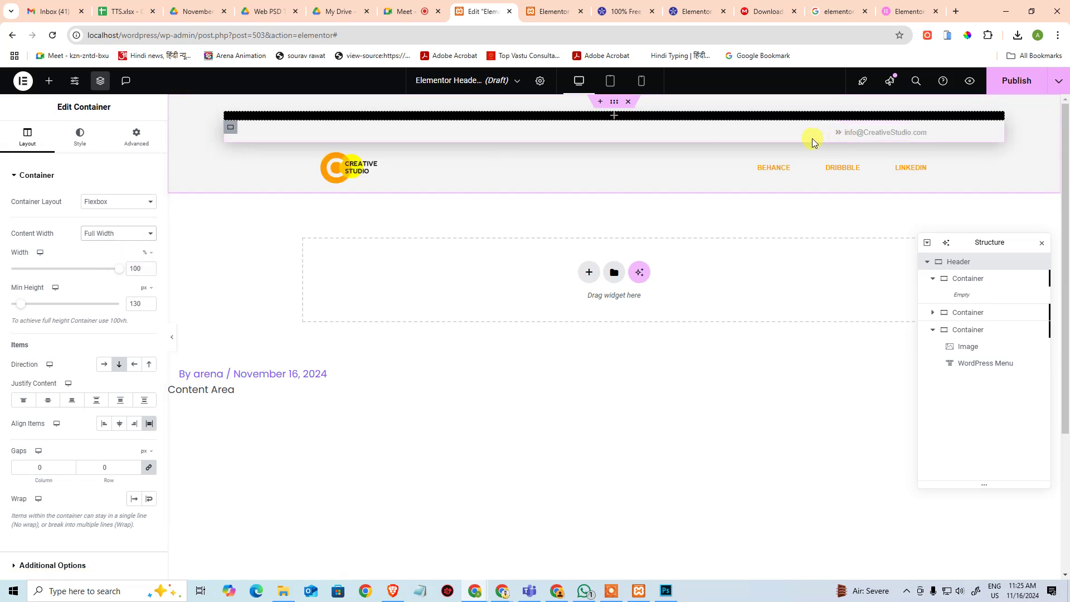
drag(945, 265, 947, 264)
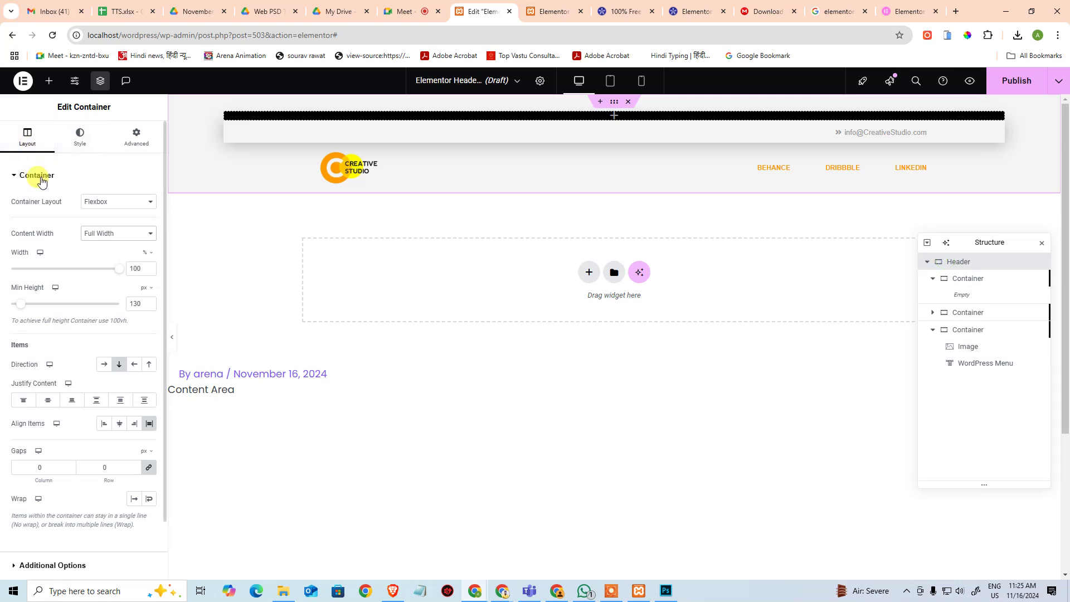
click(11, 178)
click(11, 177)
click(13, 176)
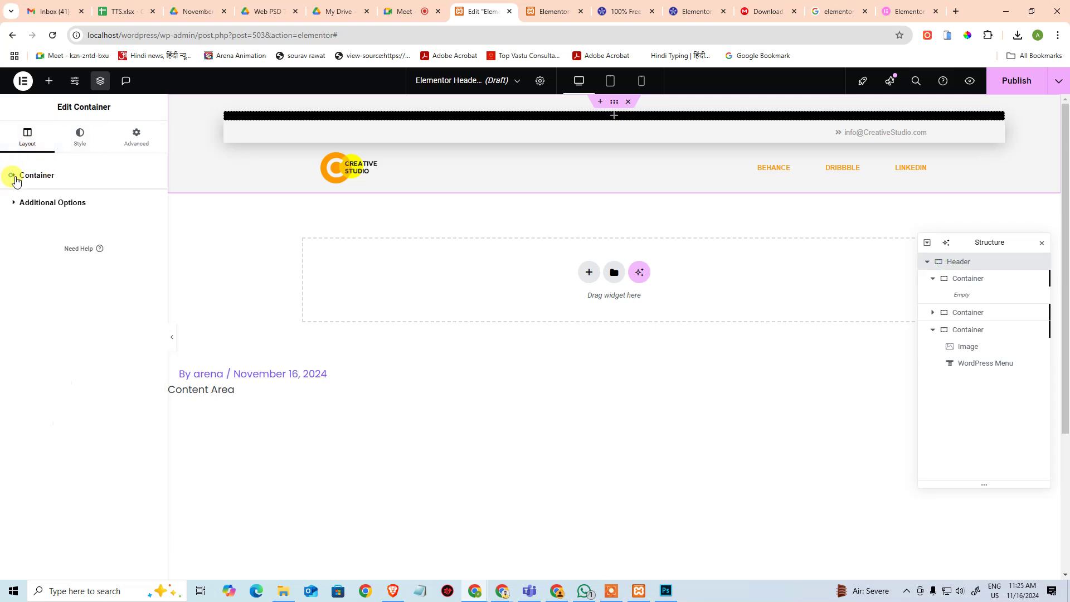
click(20, 202)
click(23, 176)
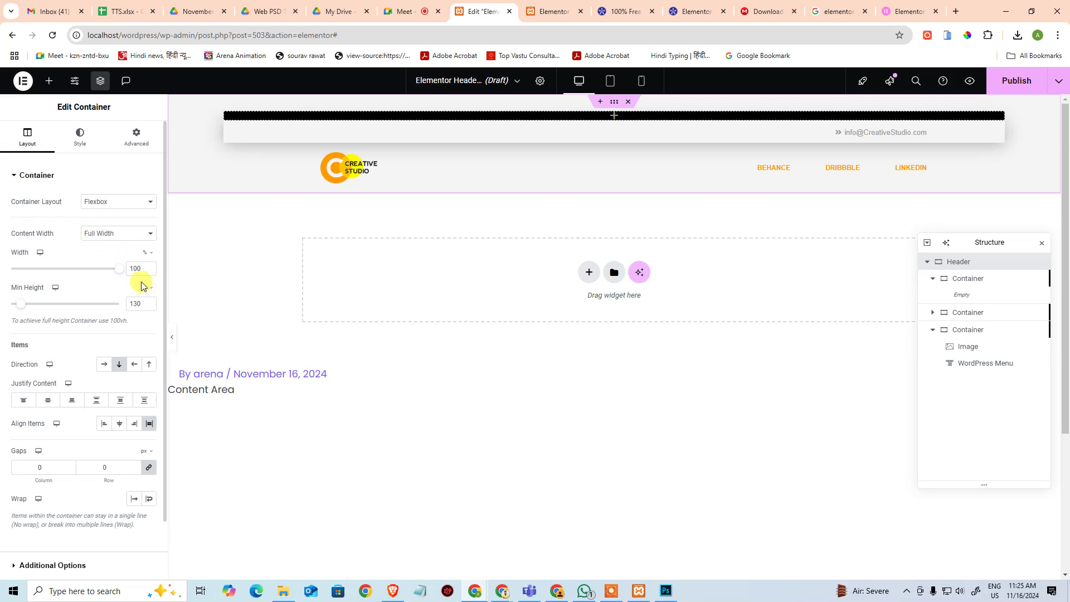
Step: Add a single-column Flexbox container below the header and nest a new container inside it
click(453, 368)
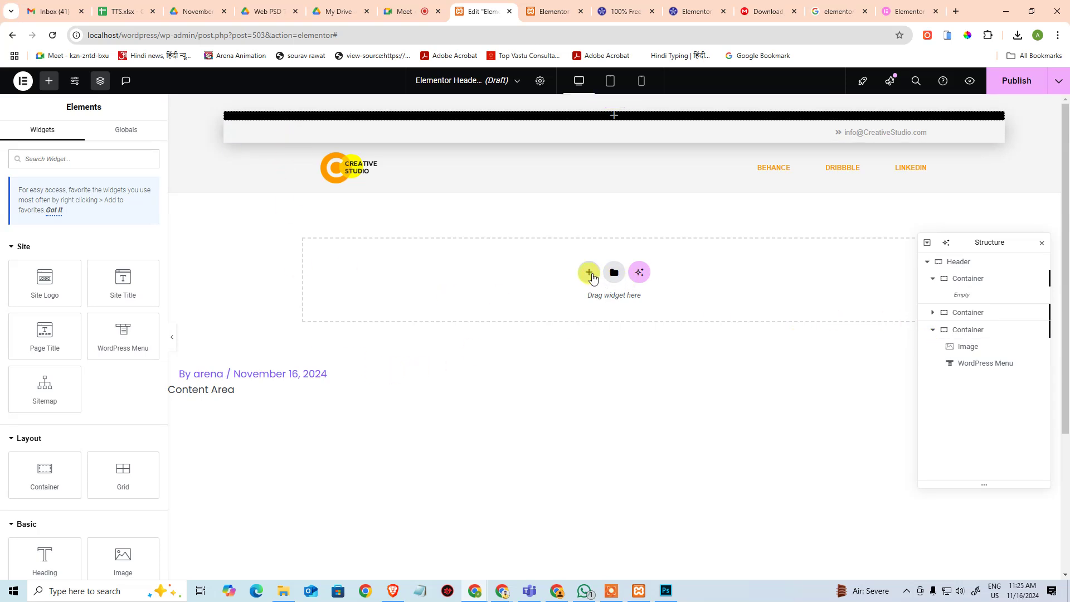
click(591, 274)
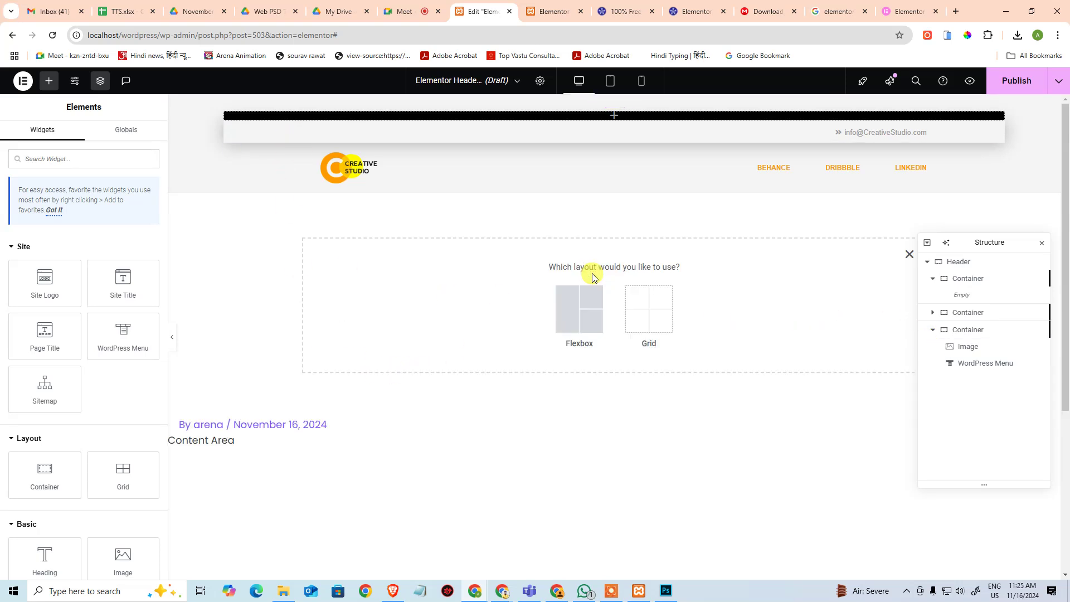
click(568, 313)
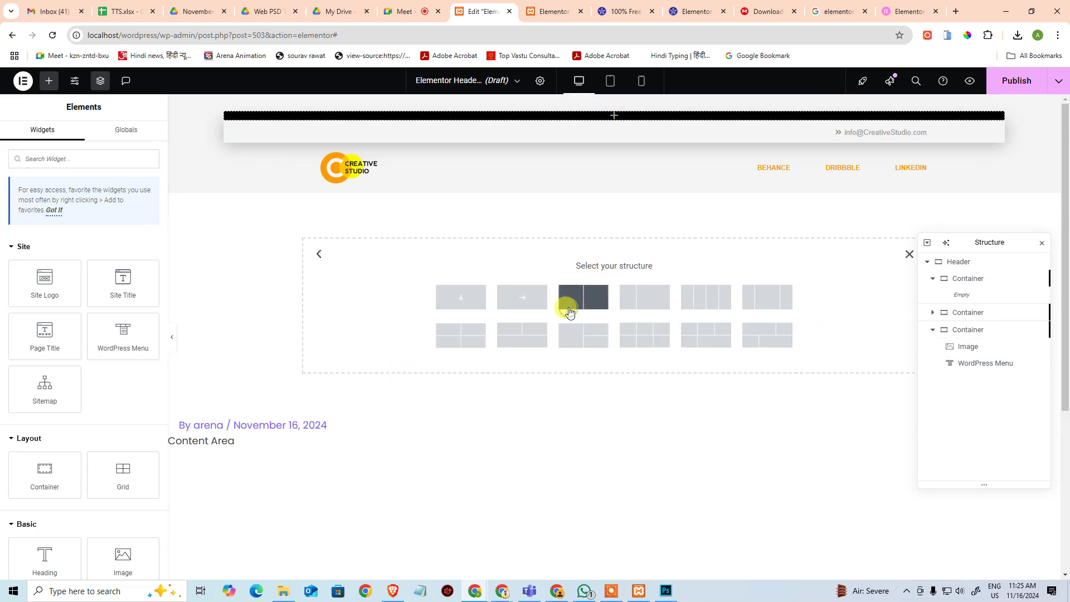
click(471, 299)
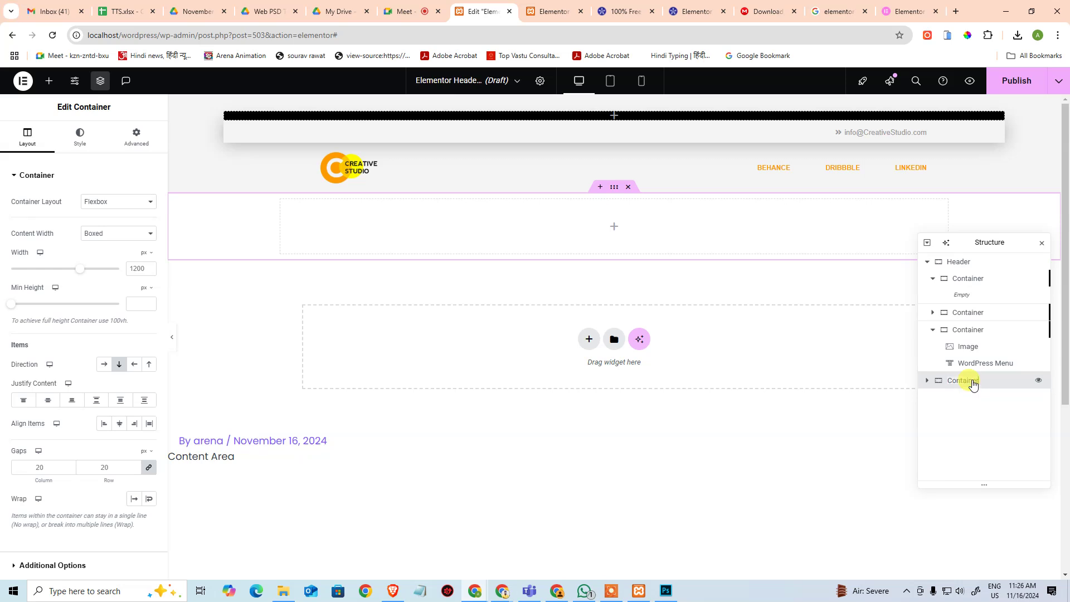
click(615, 227)
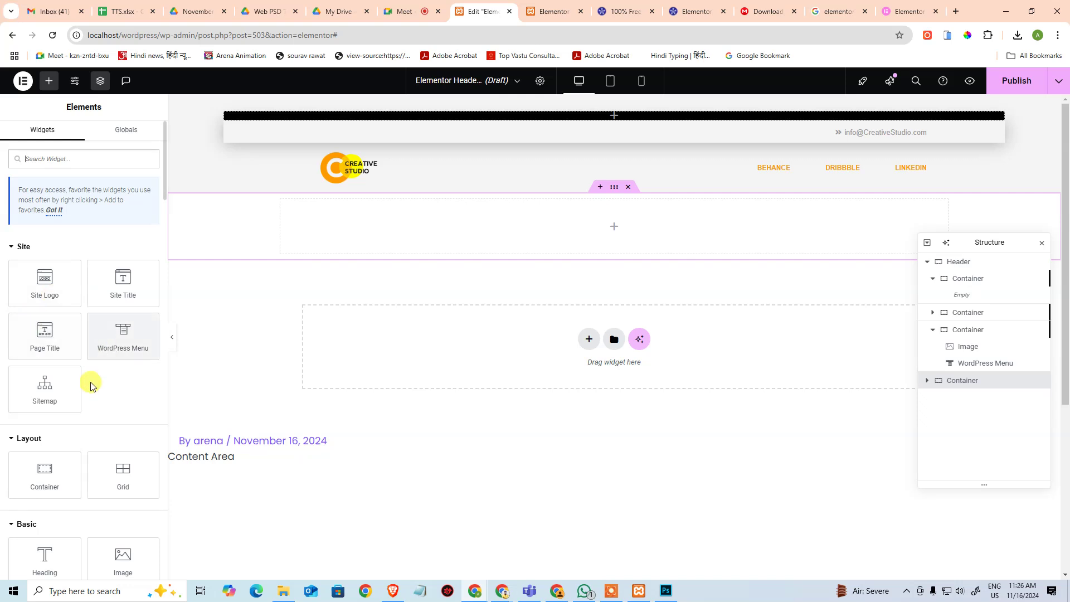
drag(48, 468, 429, 225)
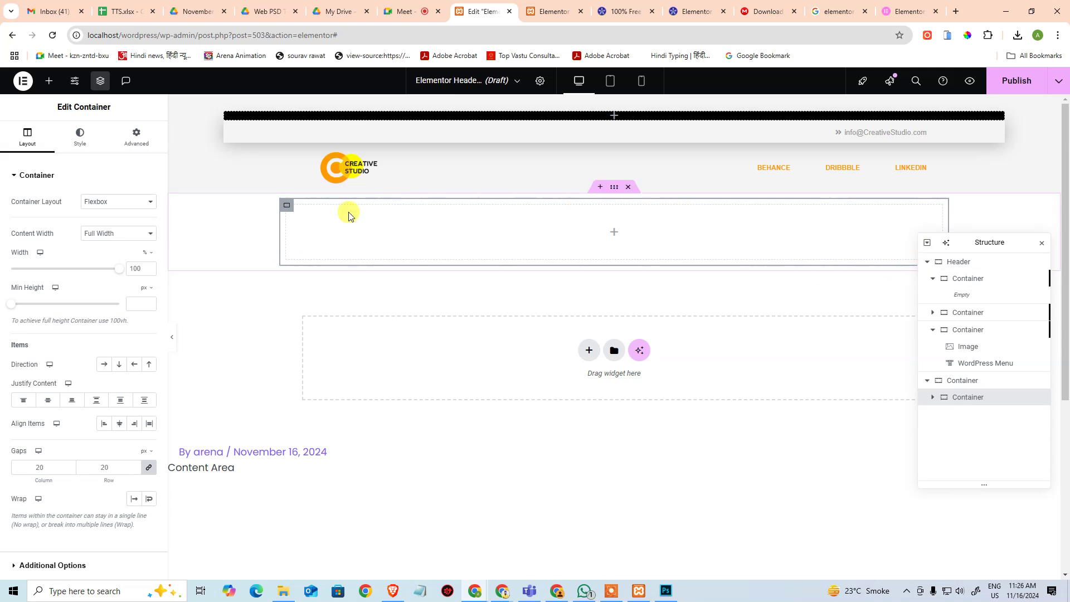
Step: Set the new outer container's content width to Full Width and compare its layout settings with the Header container's
click(200, 226)
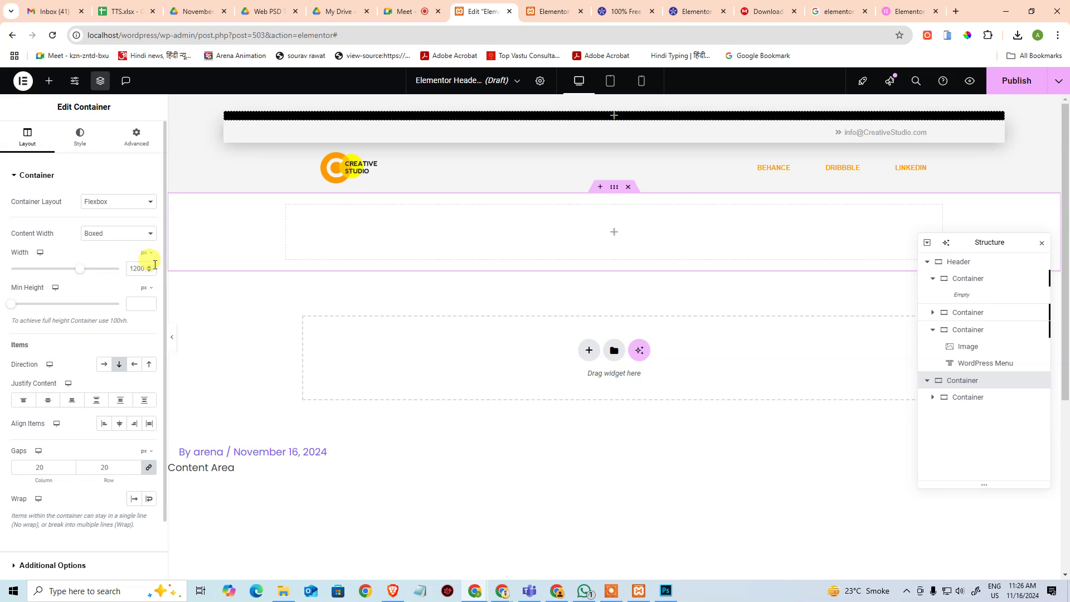
click(94, 239)
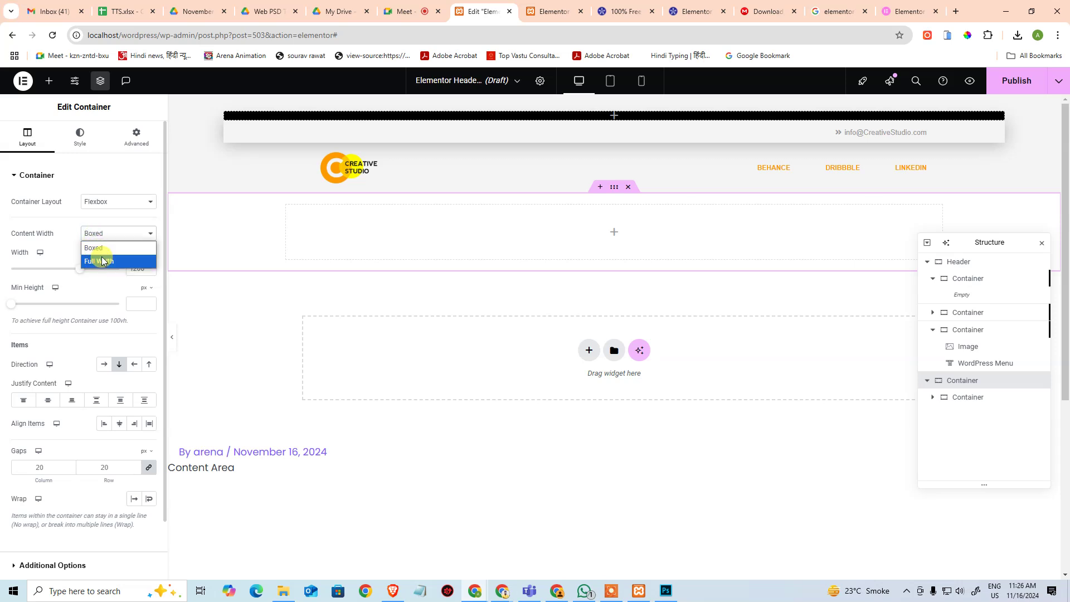
click(100, 259)
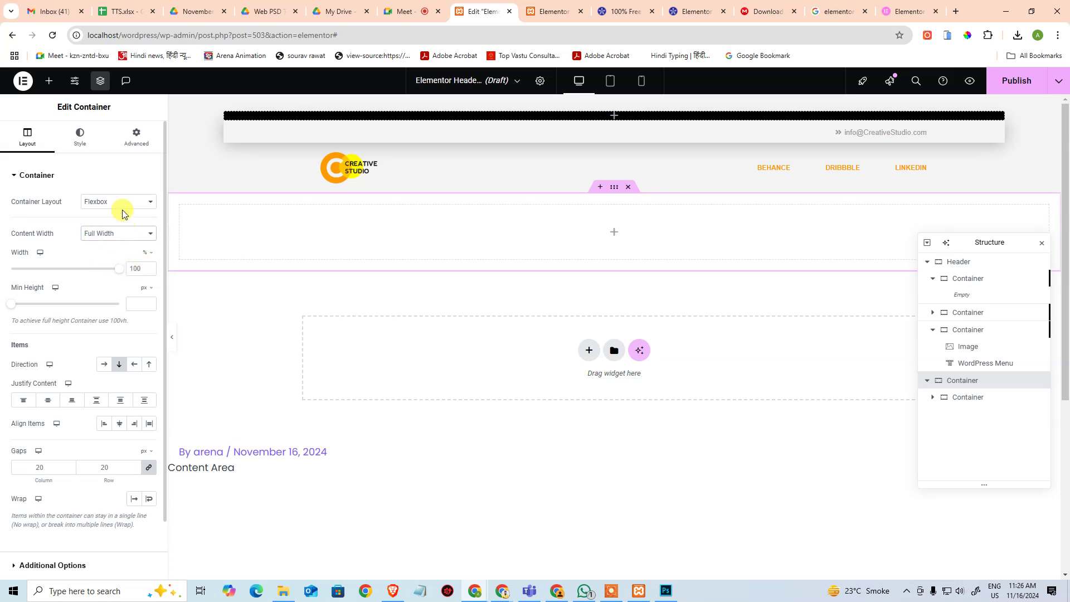
click(958, 265)
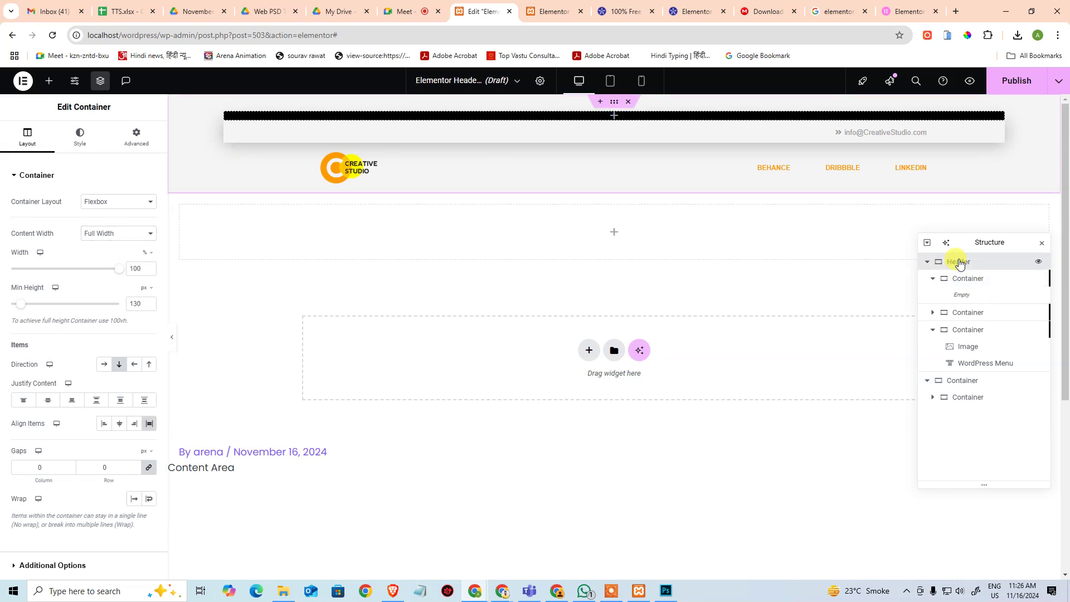
click(961, 384)
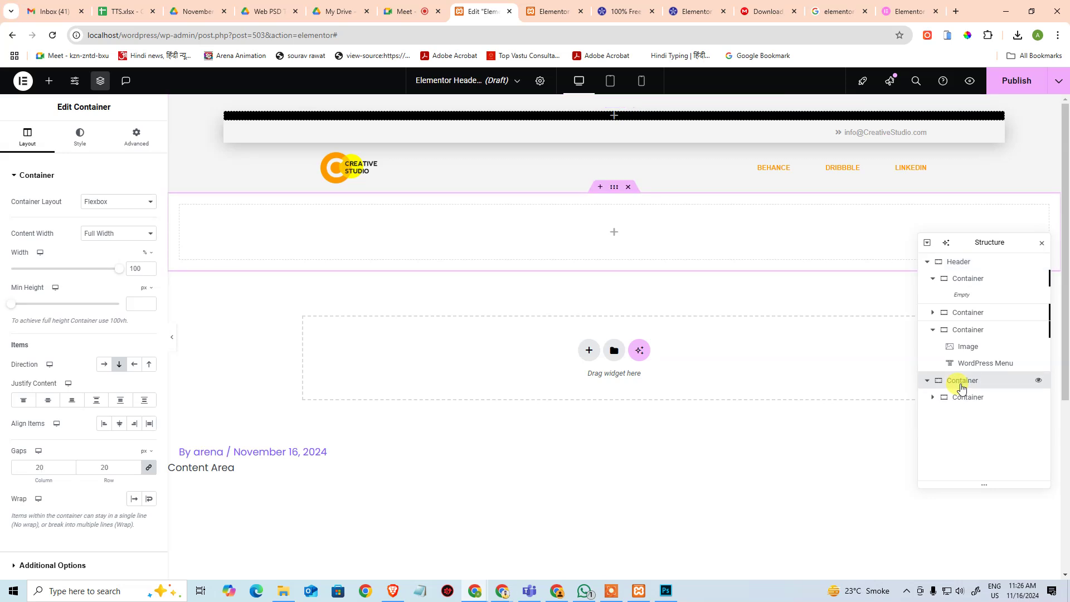
click(965, 271)
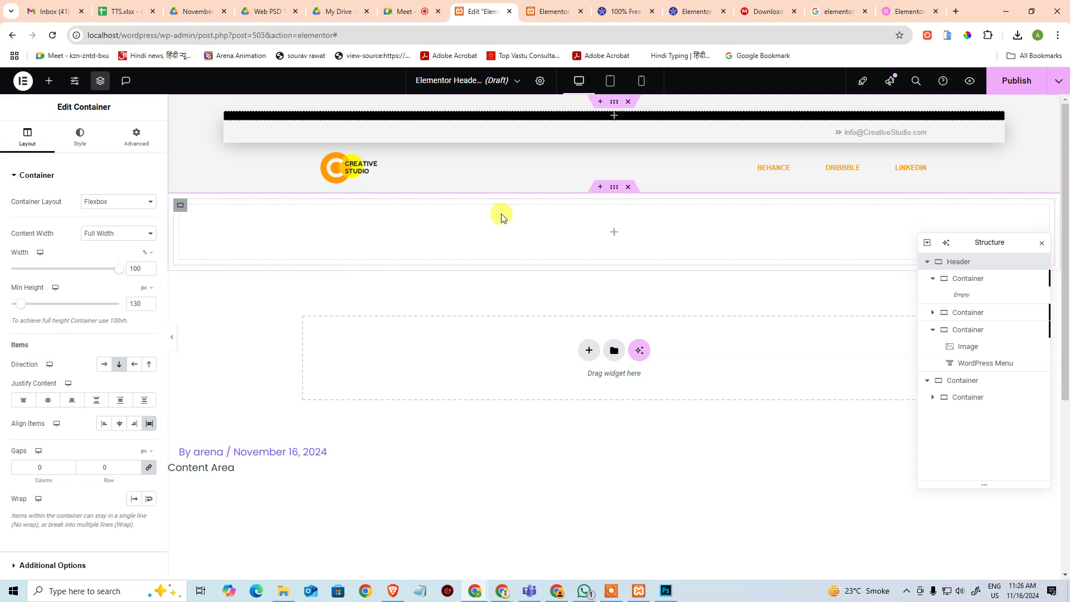
Step: Set the minimum height of the container nested in the new outer container to 17 px
click(956, 397)
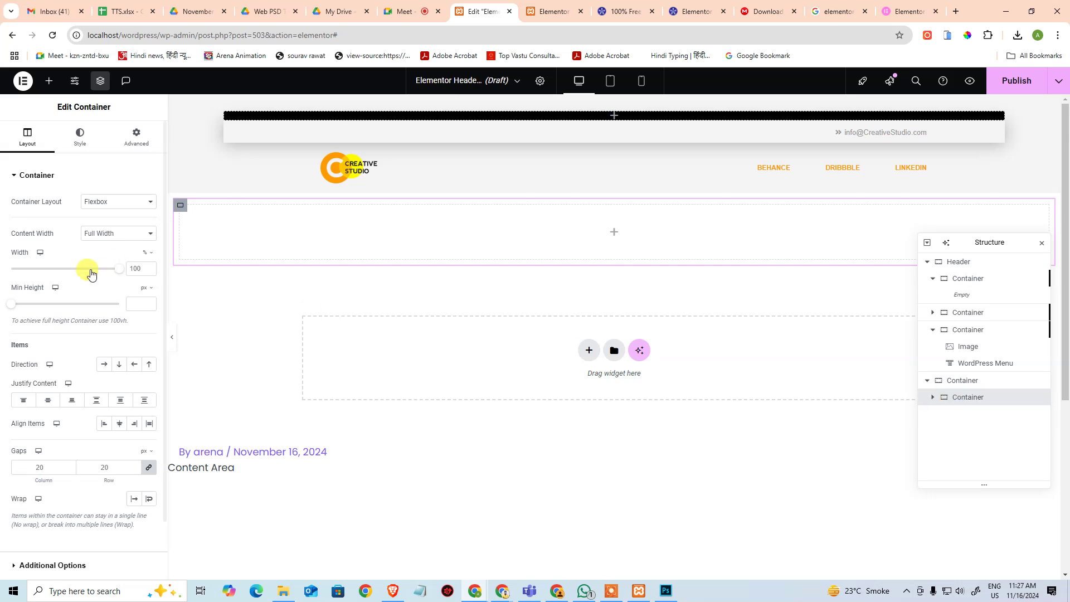
click(135, 308)
text(10)
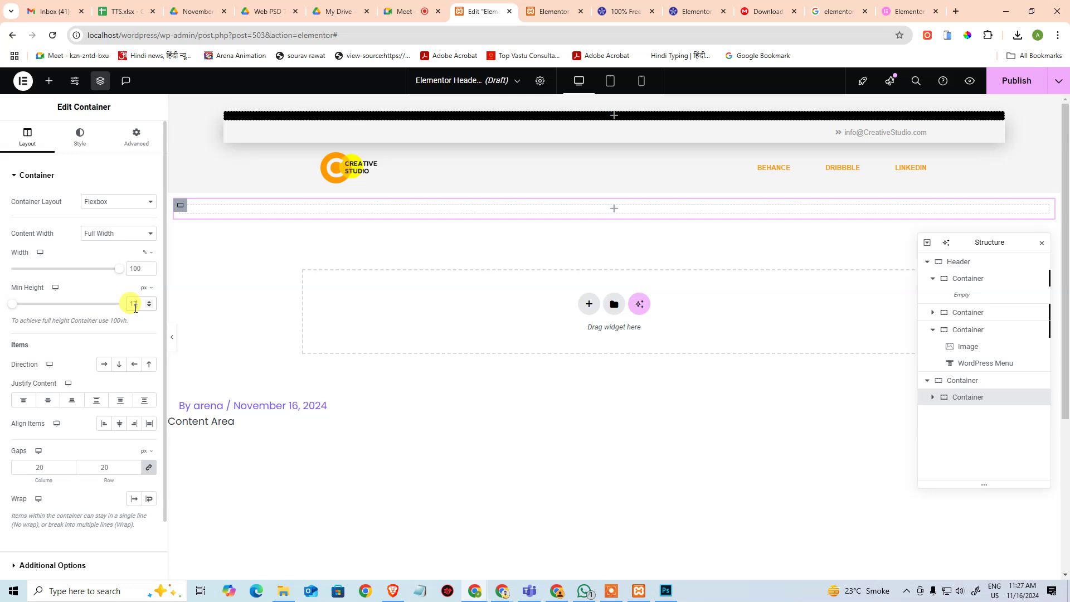
Step: Give the nested container a classic background in black (#000000)
click(79, 137)
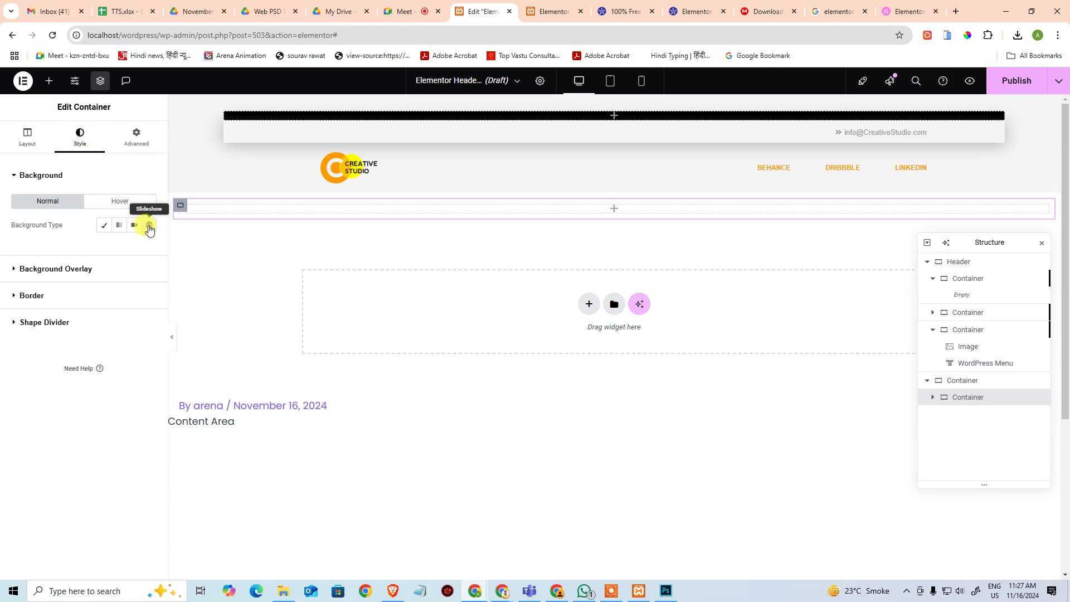
click(53, 176)
click(52, 176)
click(104, 225)
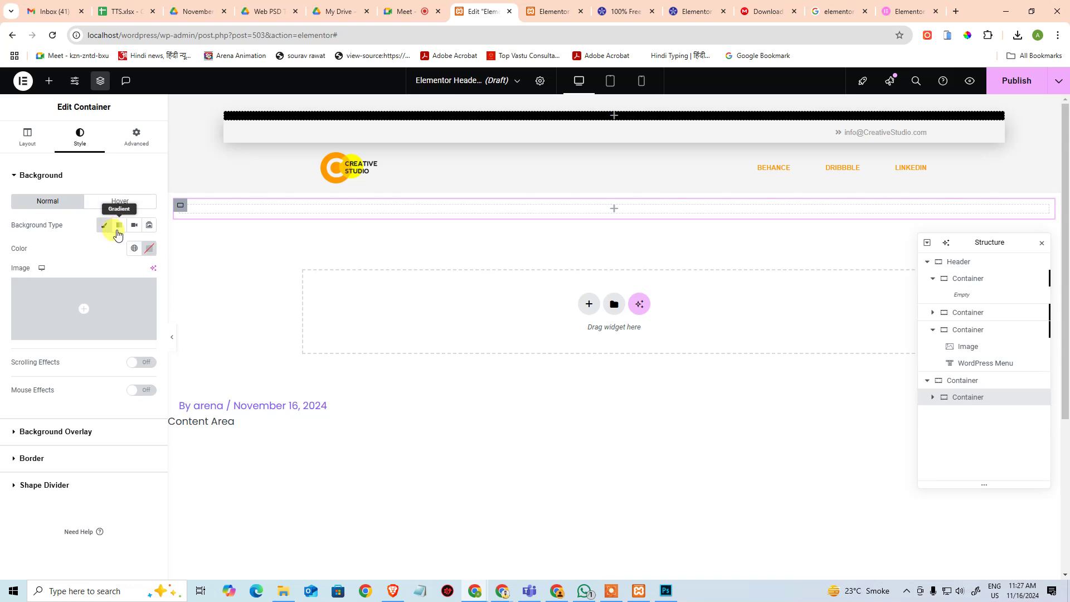
click(149, 248)
drag(123, 323, 69, 406)
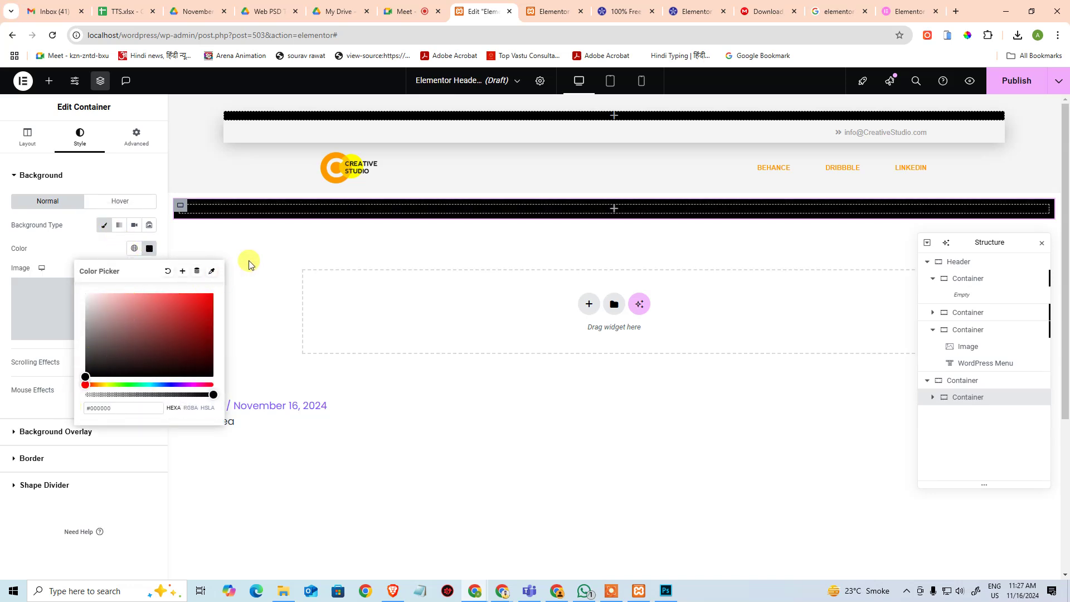
click(116, 175)
click(105, 176)
click(27, 137)
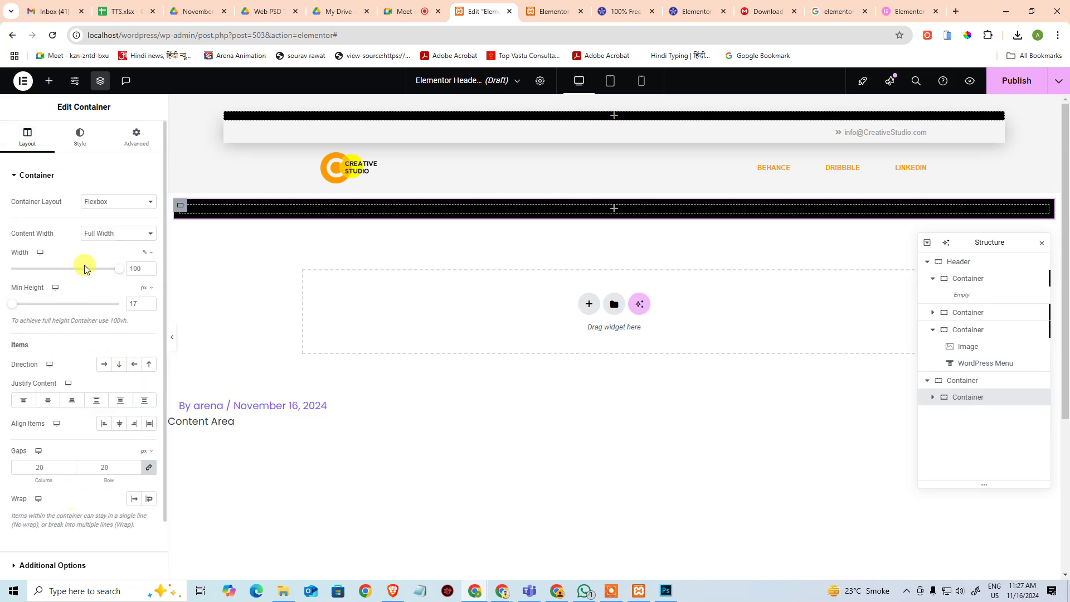
click(78, 136)
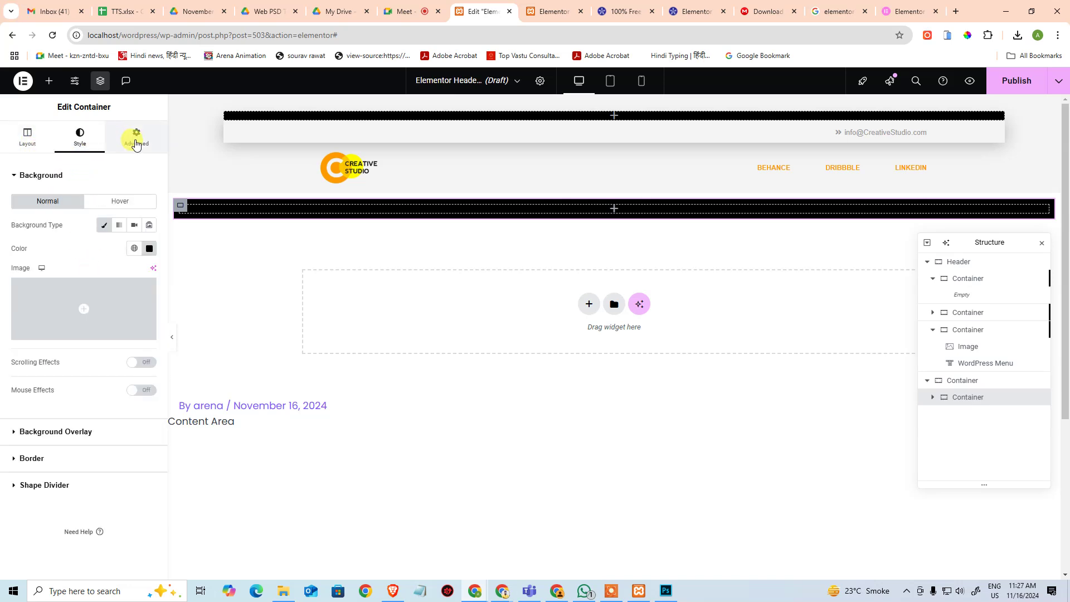
click(136, 141)
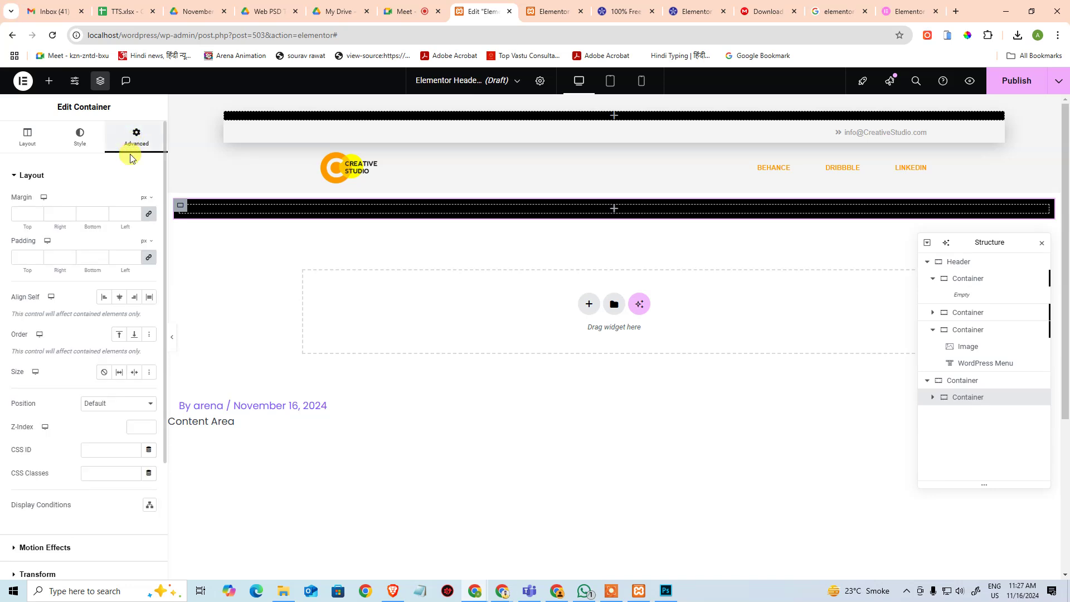
click(26, 140)
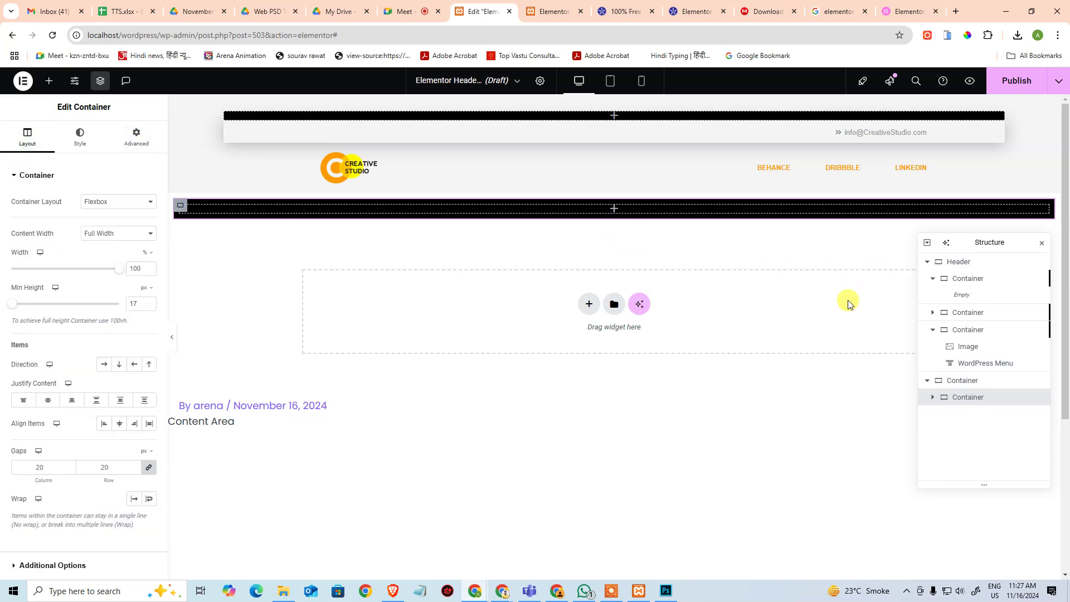
Step: Move the e-mail bar container and the logo and menu container out of Header into the new container, below its black strip
click(932, 278)
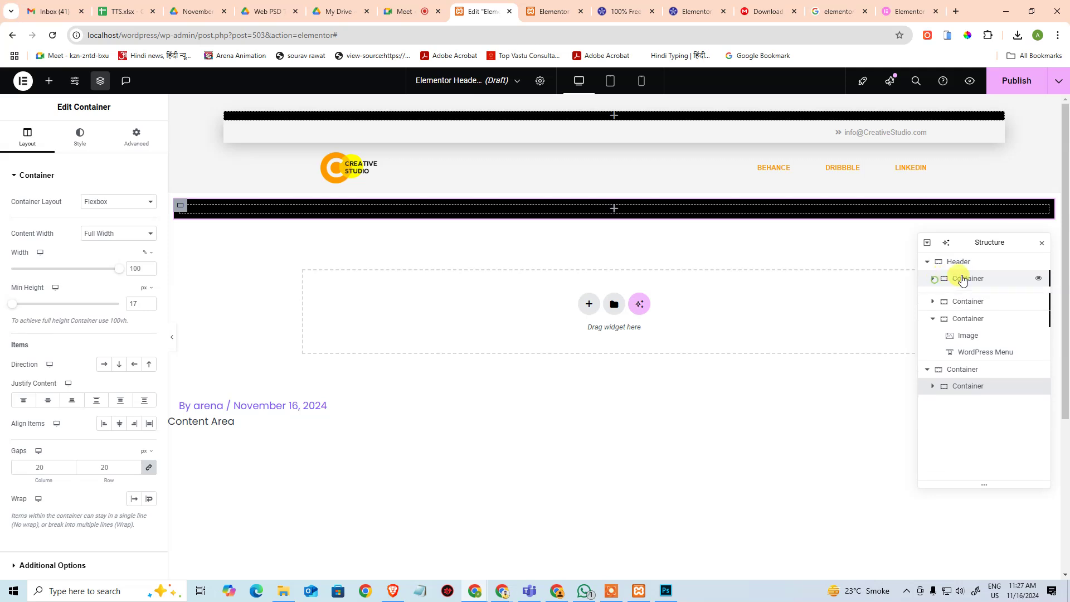
click(968, 296)
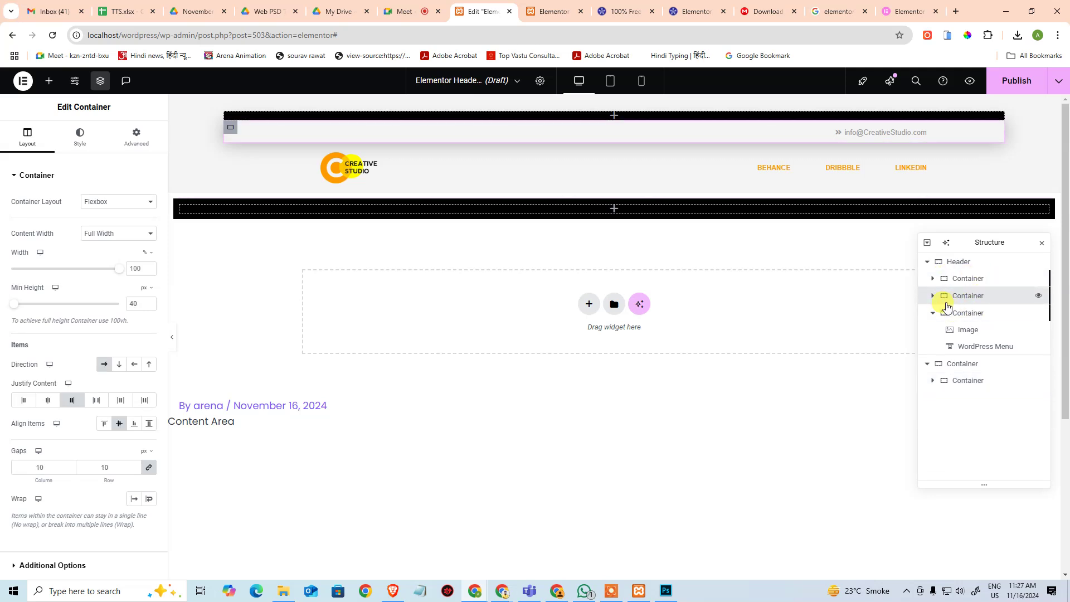
drag(985, 302, 980, 384)
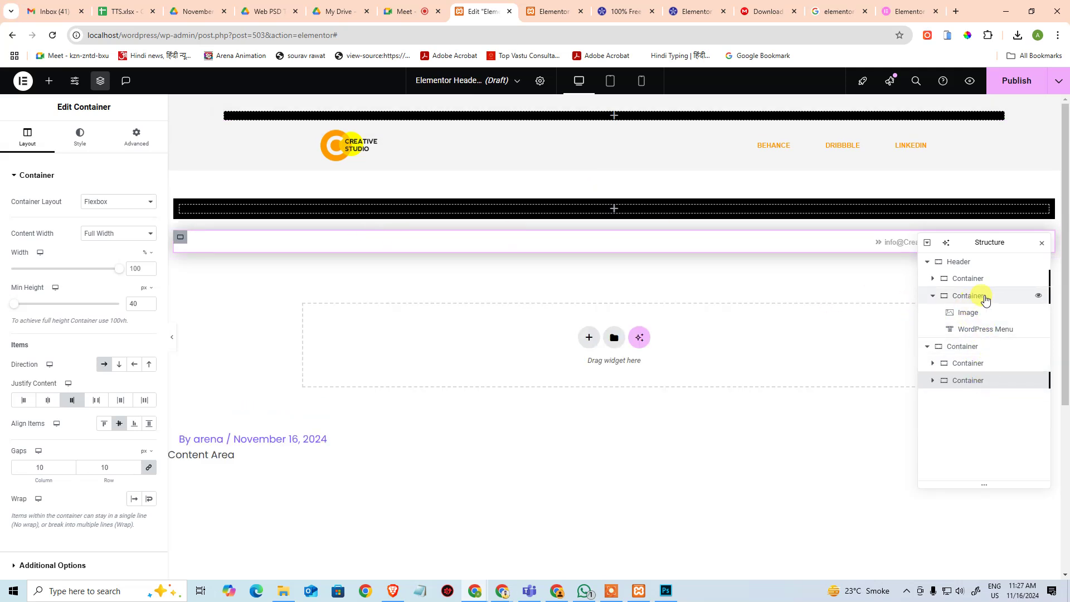
drag(968, 302, 974, 355)
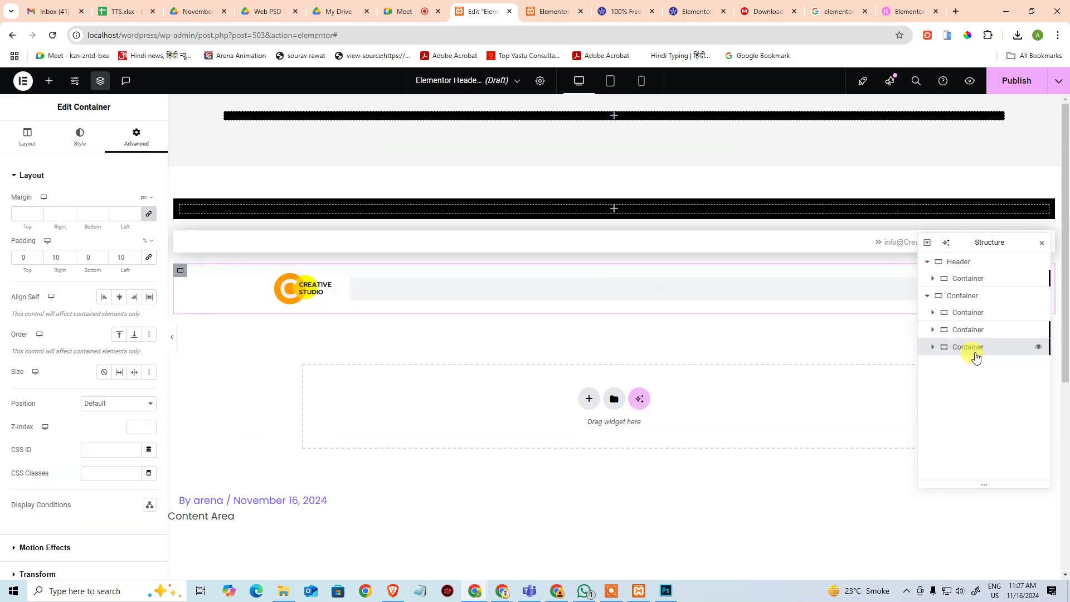
click(971, 313)
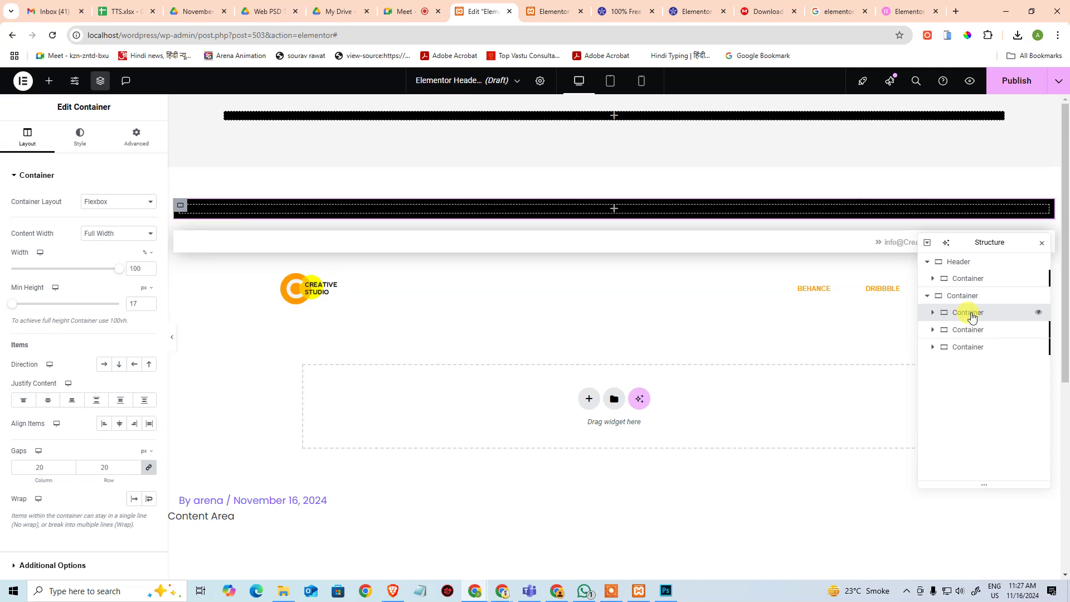
click(971, 330)
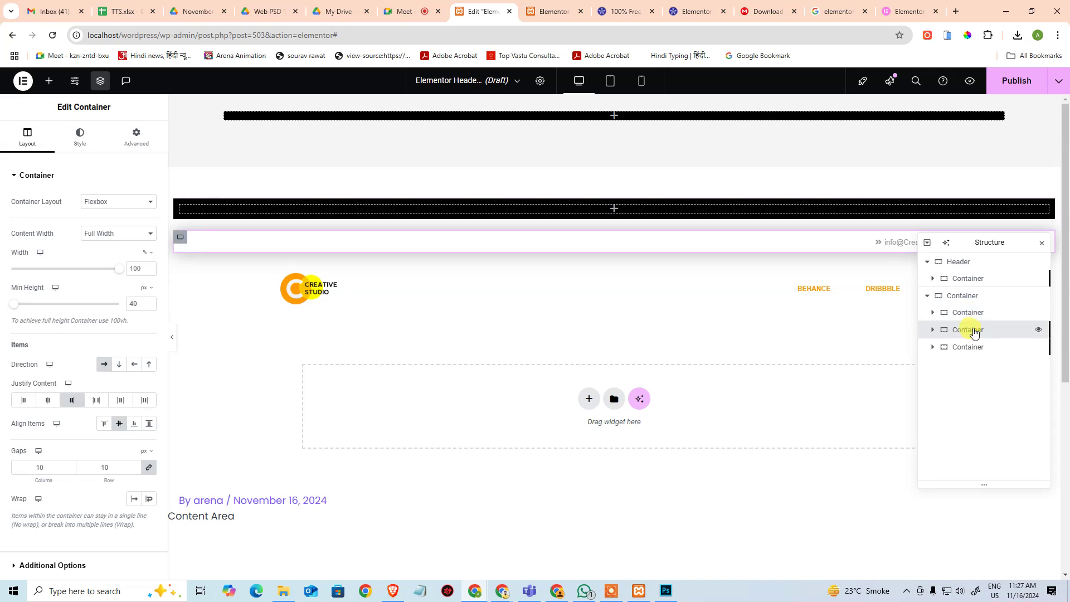
Step: Switch to Photoshop, check the orange banner's width in the design at 100% zoom using Free Transform, and return to the Elementor page
click(668, 592)
key(ctrl+alt+0)
key(ctrl+d)
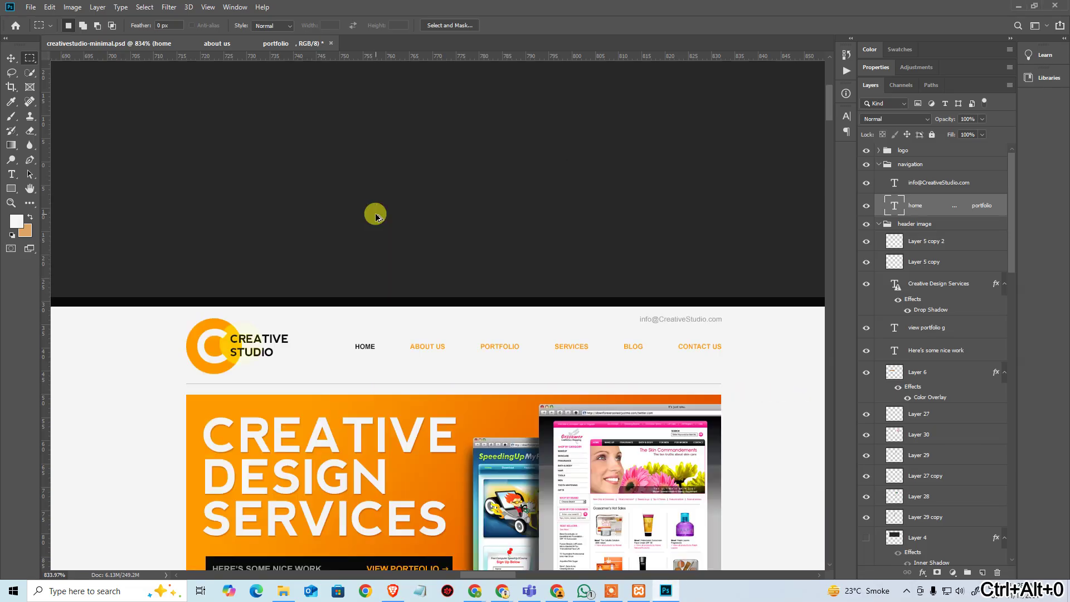
key(b)
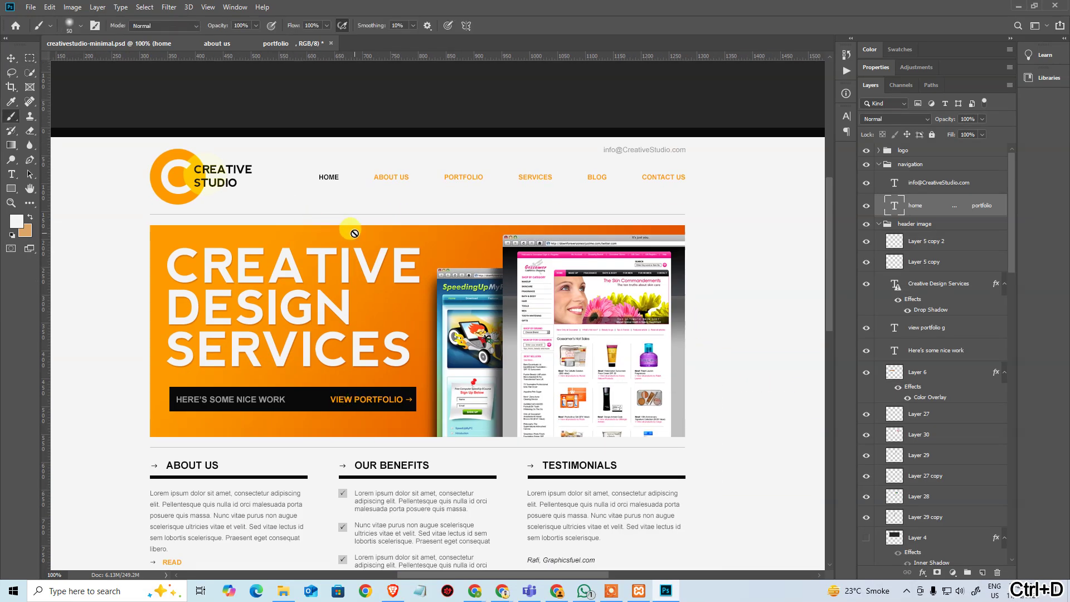
key(v)
click(360, 231)
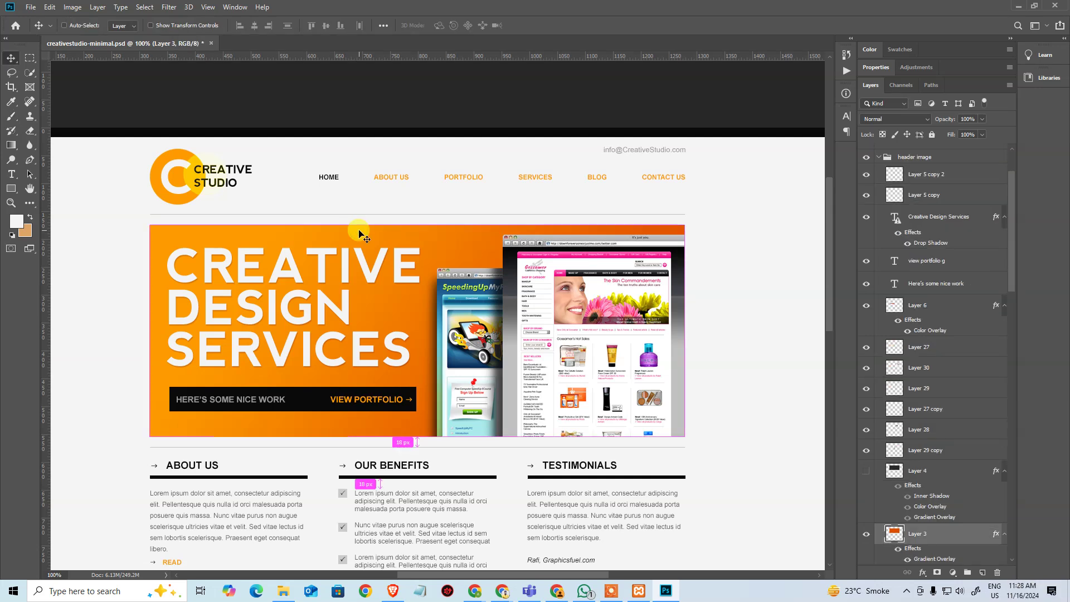
key(ctrl+t)
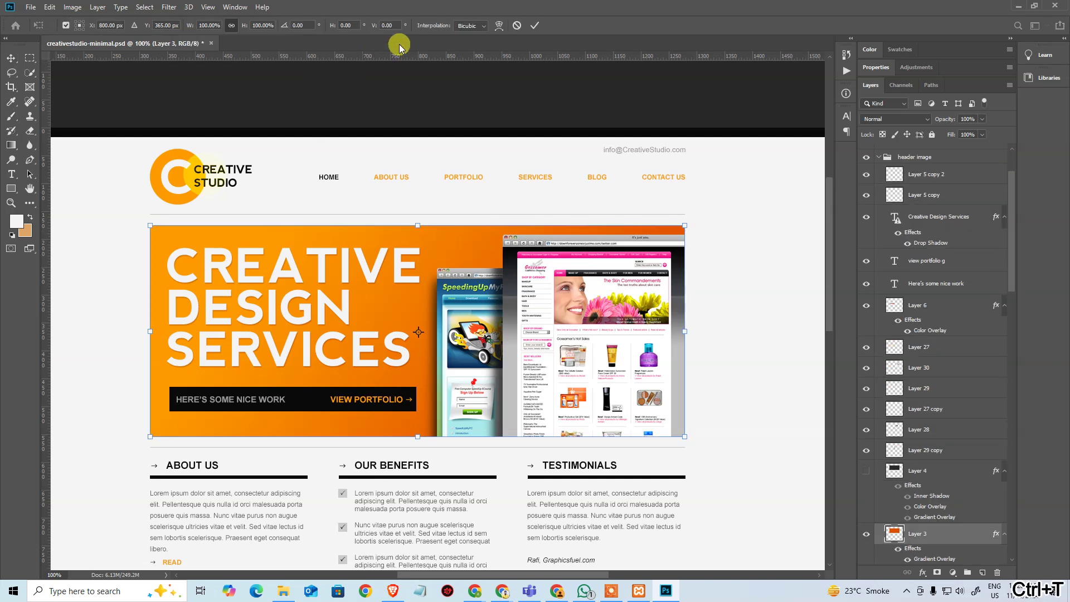
click(845, 93)
key(Escape)
key(alt+Tab)
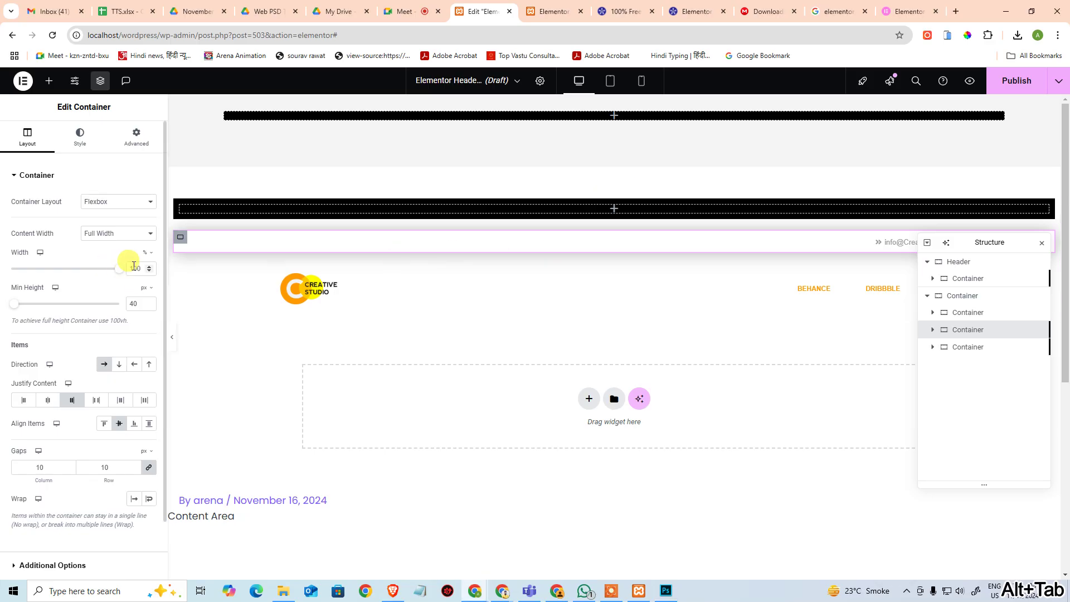
Step: Set the e-mail bar container's width to 960 px, changing its unit from percent to pixels
text(960)
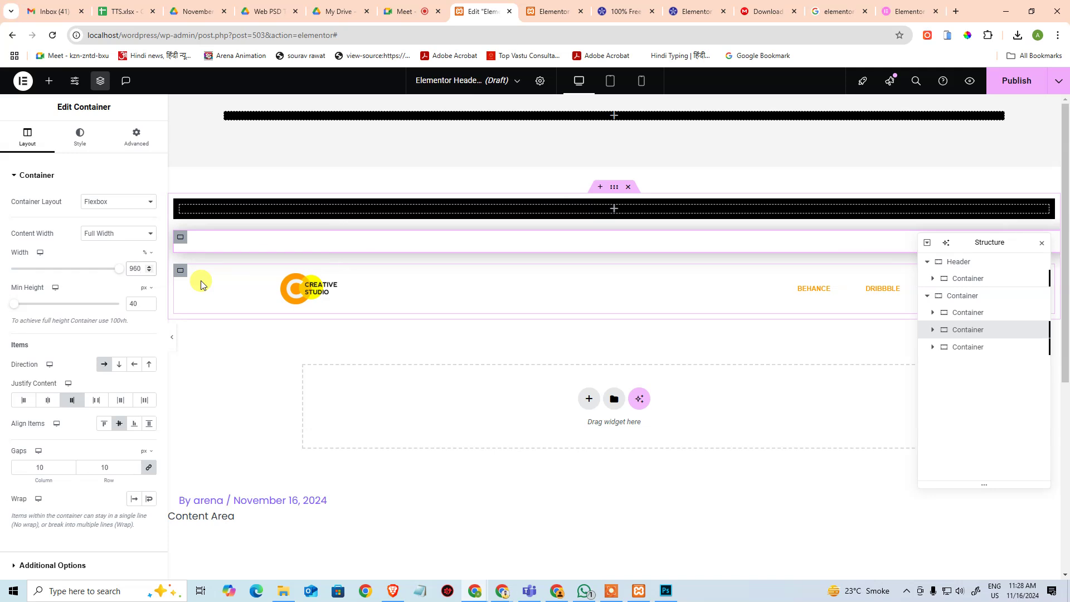
click(148, 252)
click(145, 252)
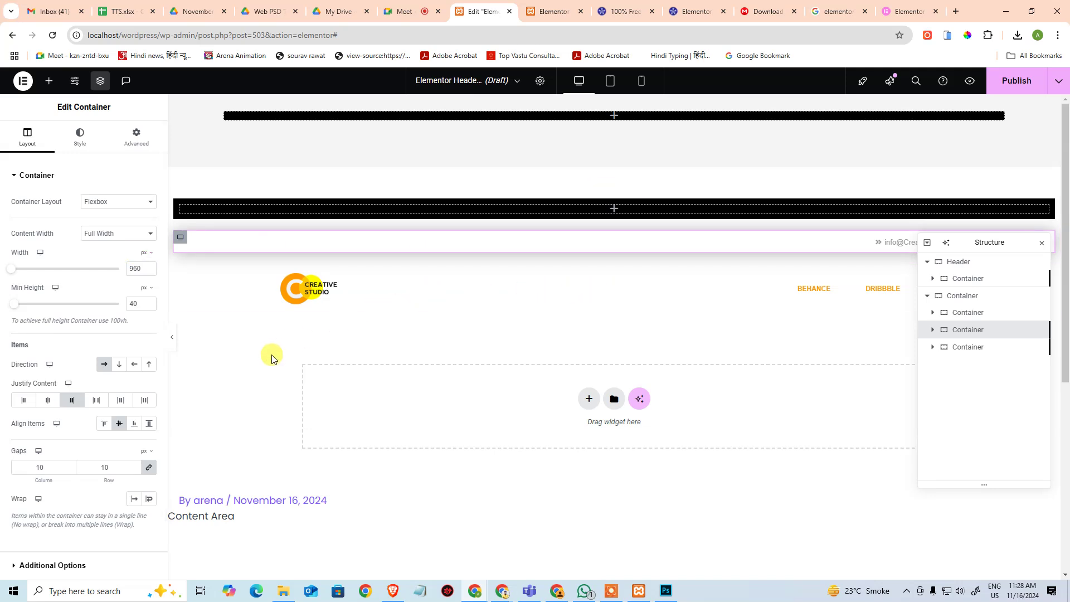
drag(13, 271, 116, 274)
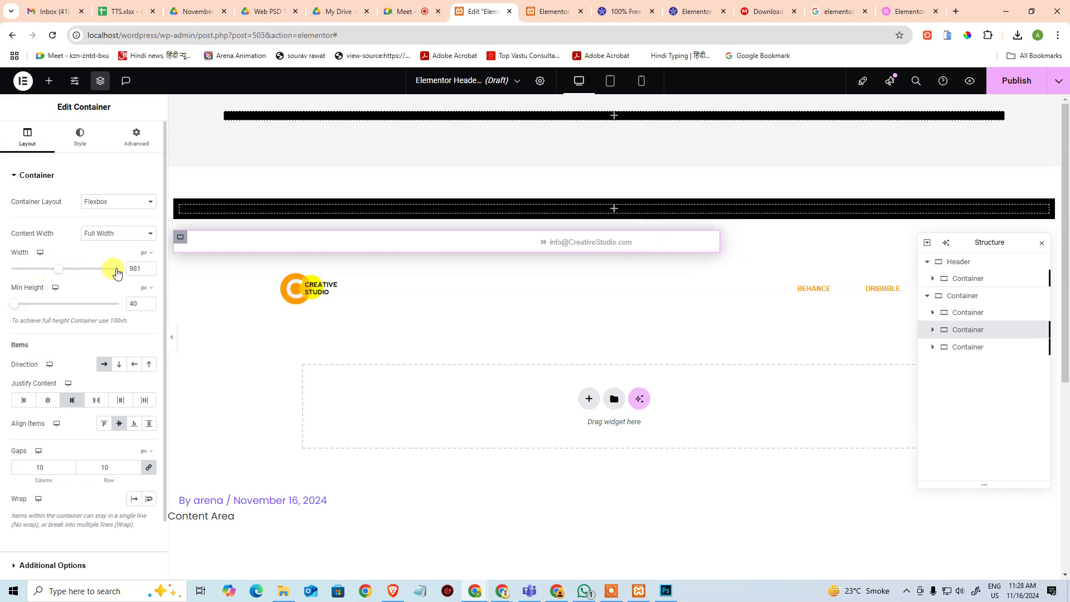
text(960)
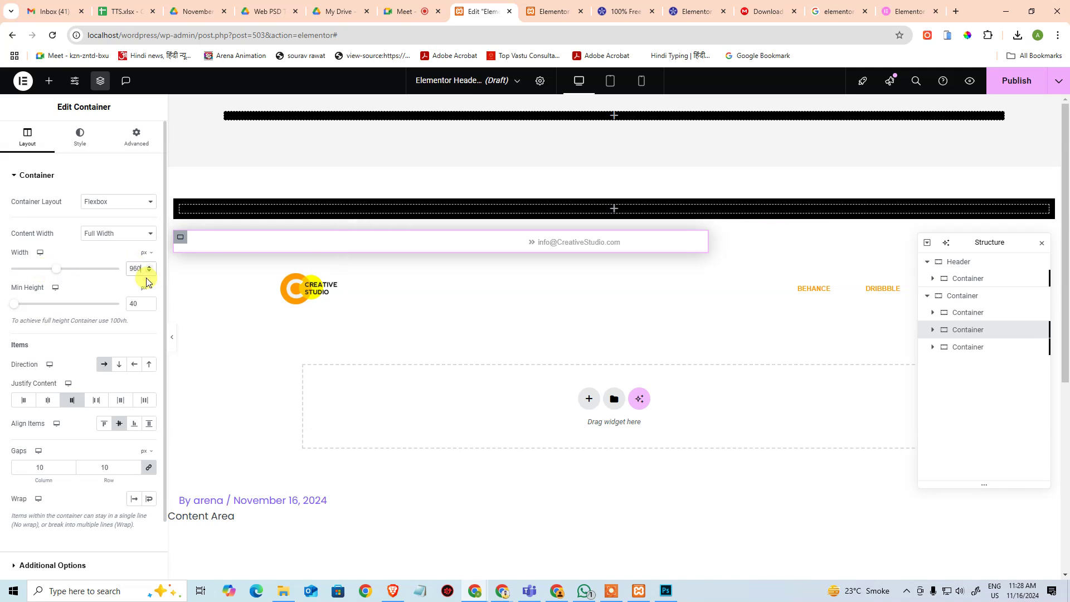
Step: Set the logo and menu container's width to 960 px, changing its unit from percent to pixels
click(952, 346)
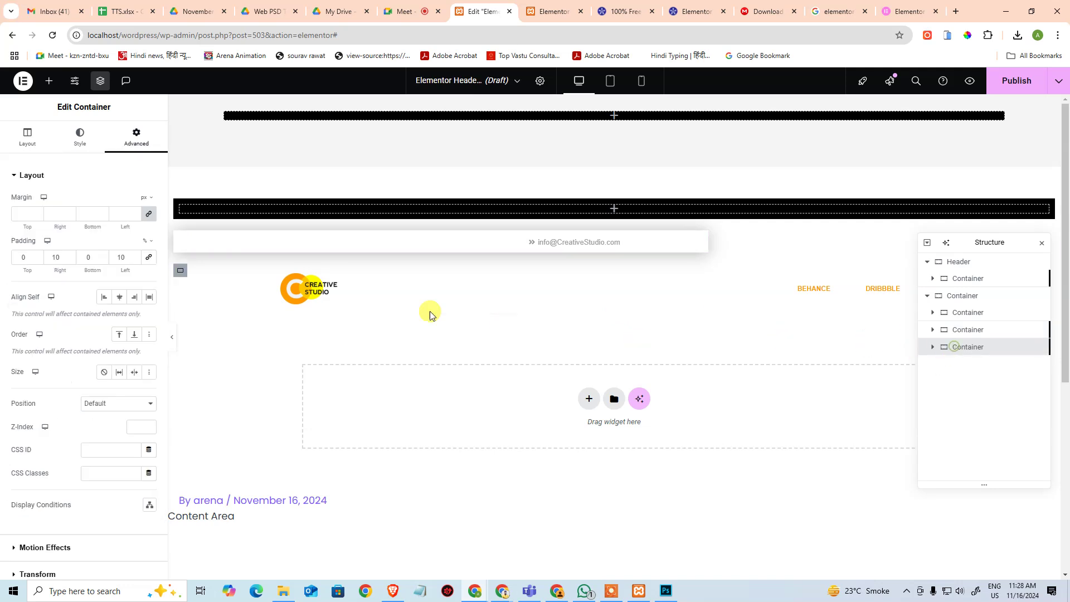
click(27, 136)
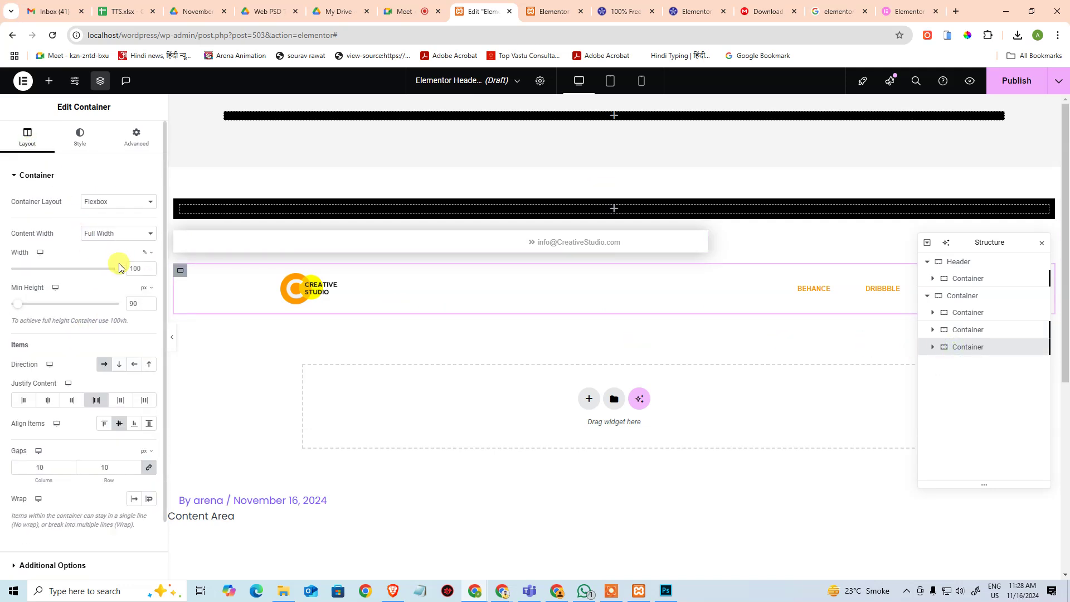
drag(119, 268, 88, 269)
click(147, 253)
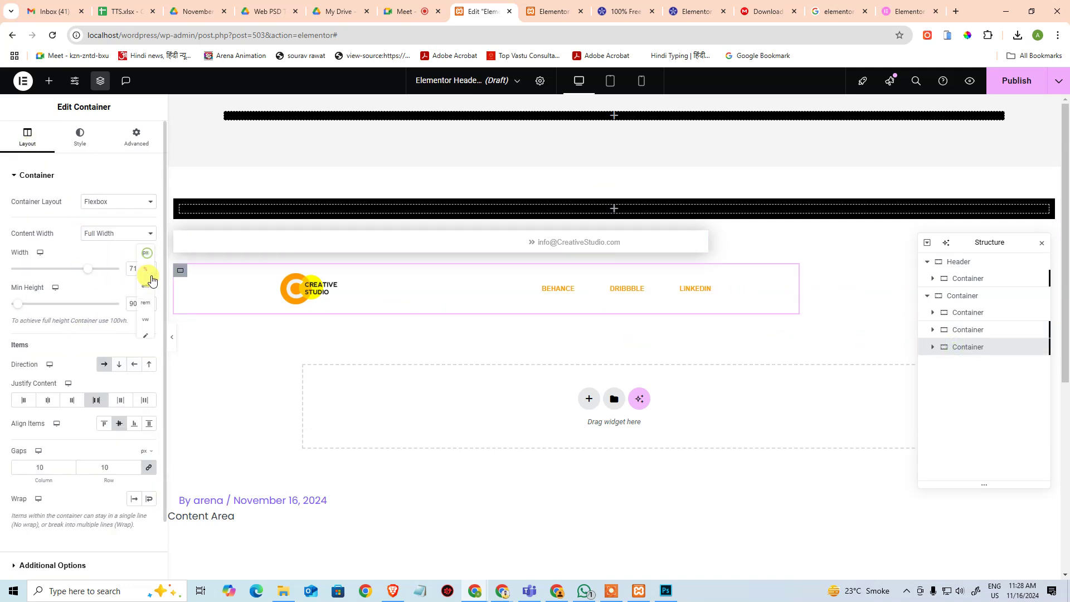
click(145, 252)
click(134, 268)
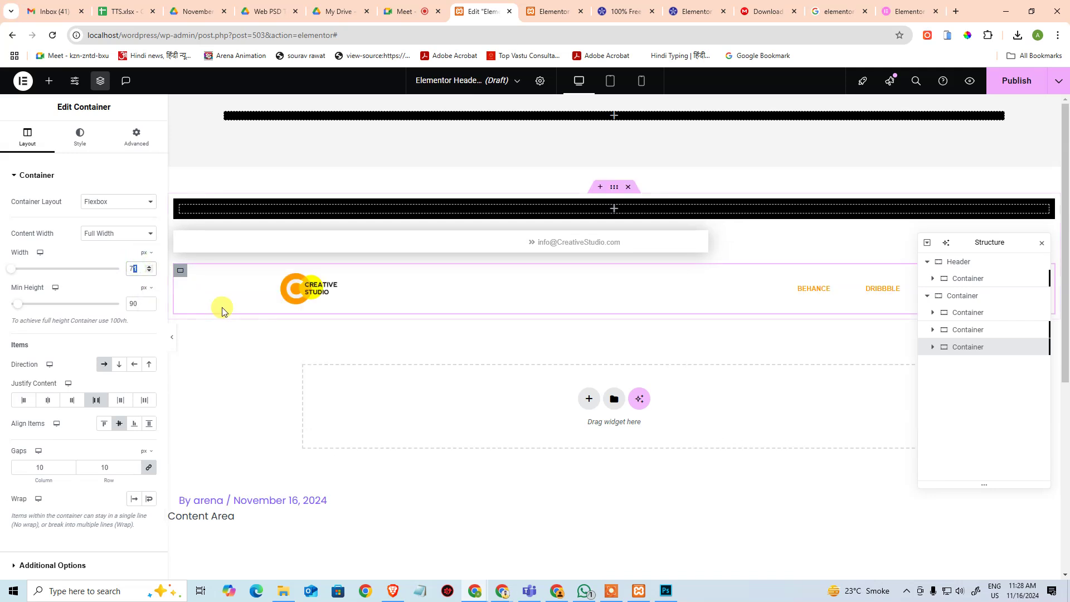
text(960)
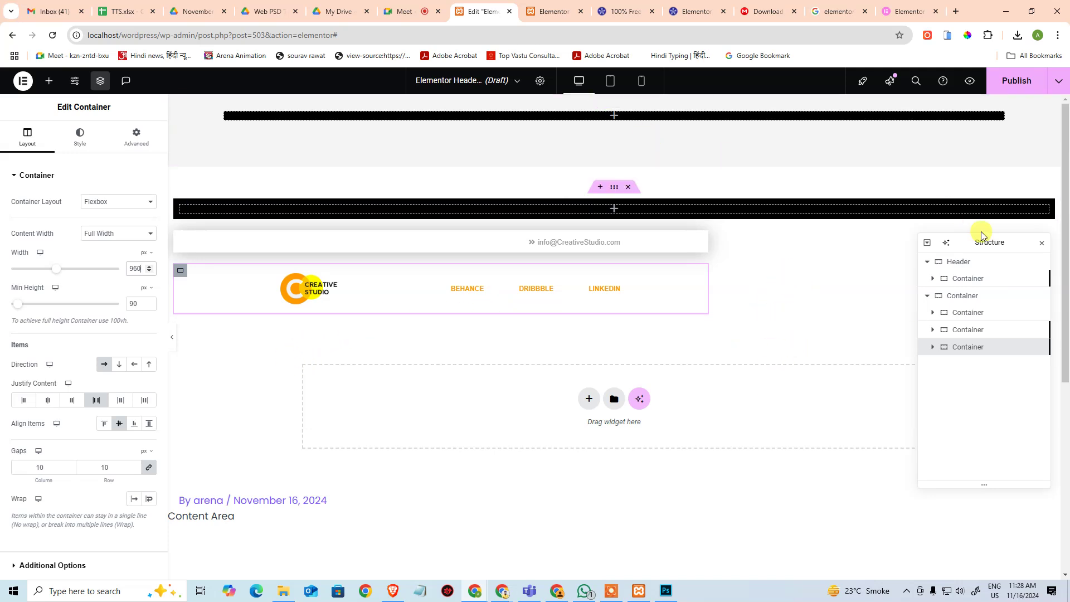
click(957, 263)
key(ctrl+c)
click(991, 264)
click(991, 264)
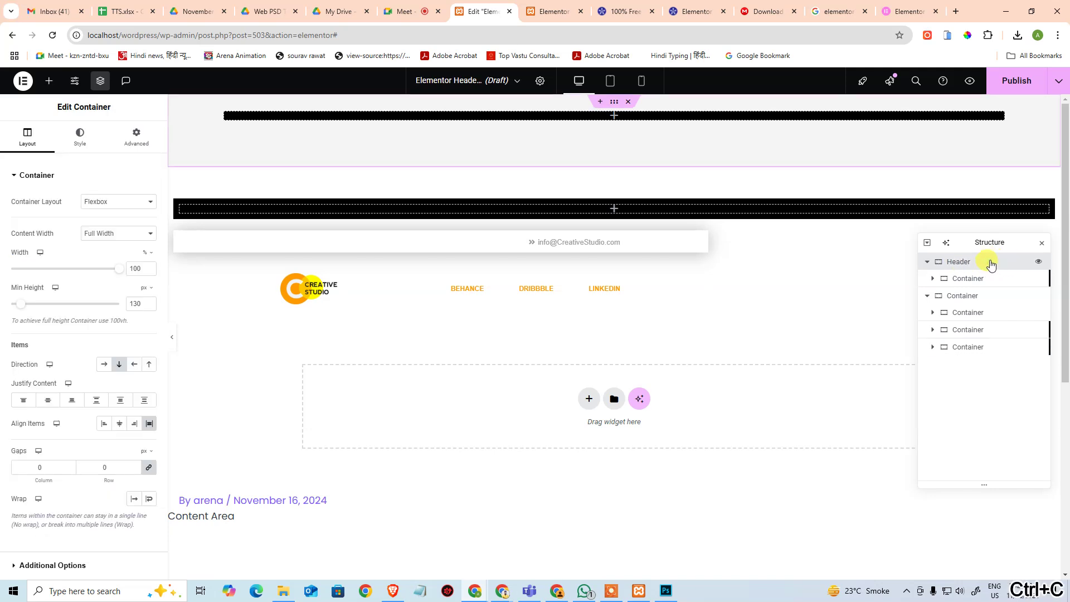
right_click(981, 265)
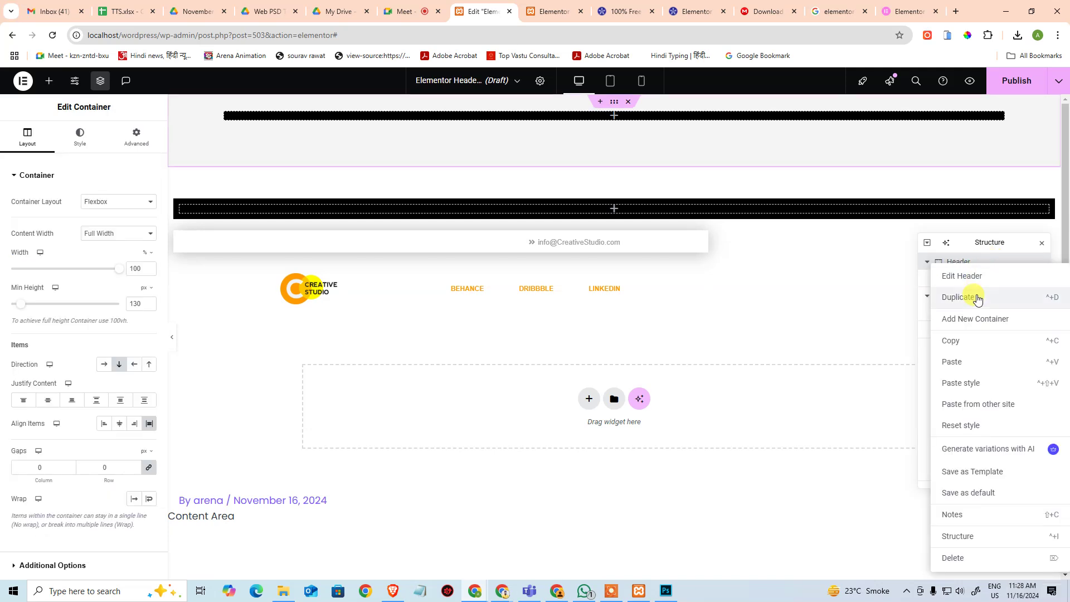
click(977, 298)
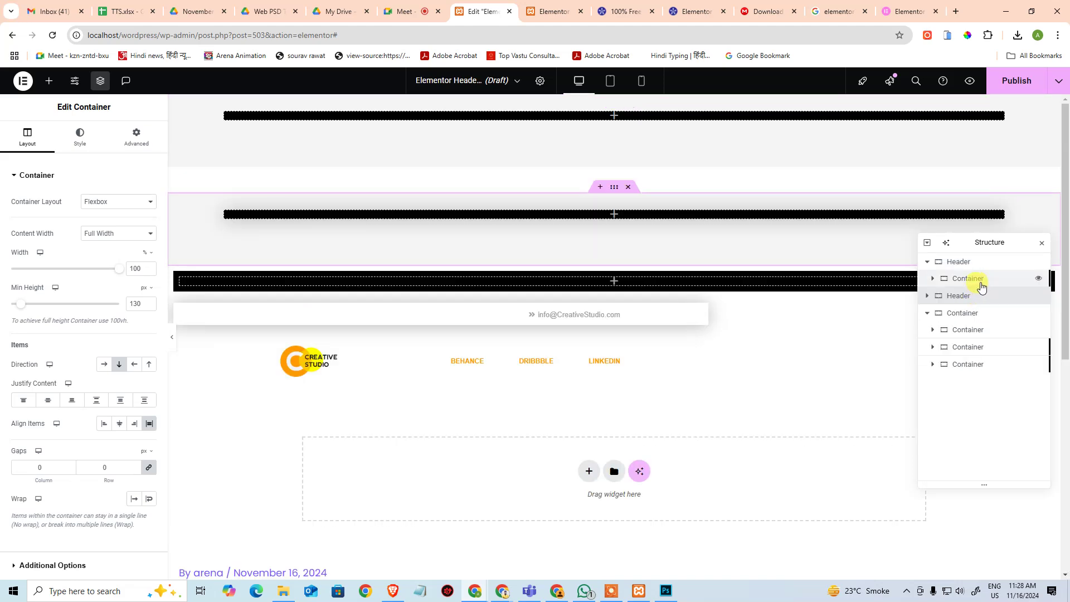
key(ctrl+z)
Step: Delete the old Header container and set the remaining main container's Align Items to Center
right_click(975, 266)
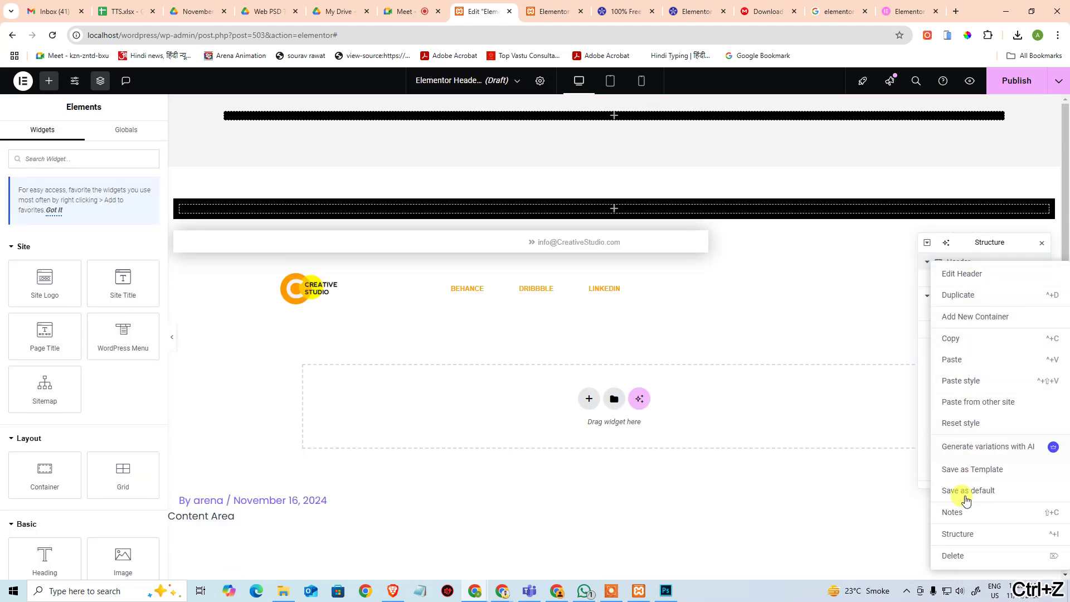
click(959, 556)
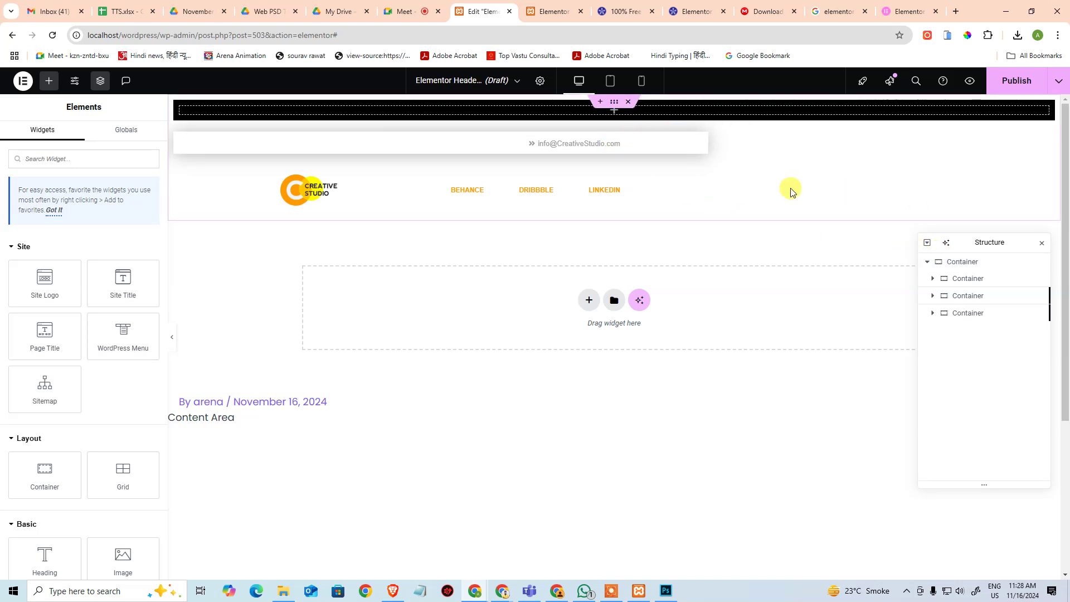
click(1020, 263)
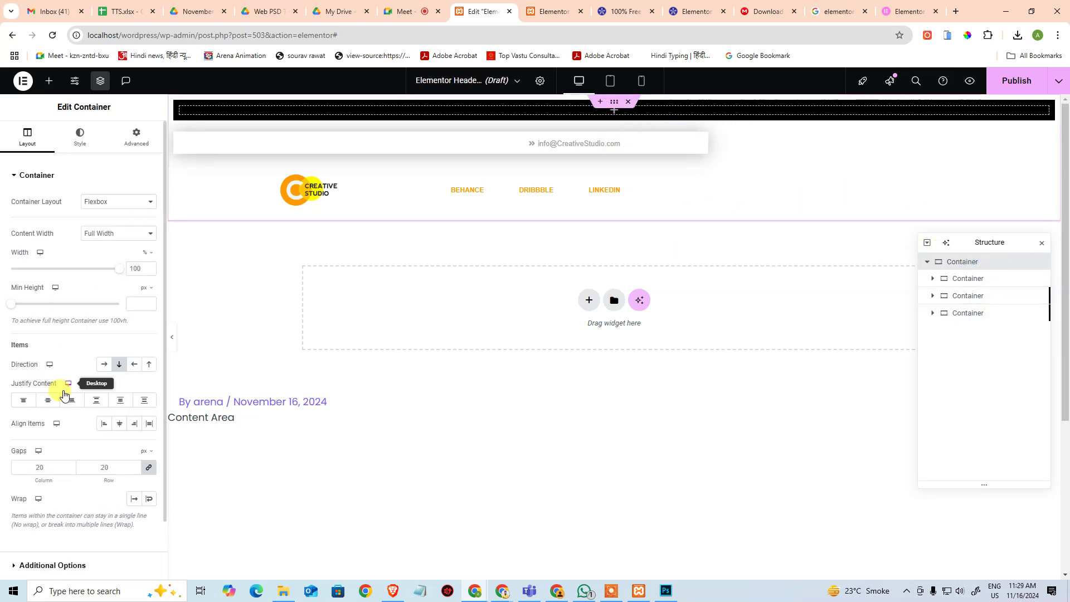
click(119, 425)
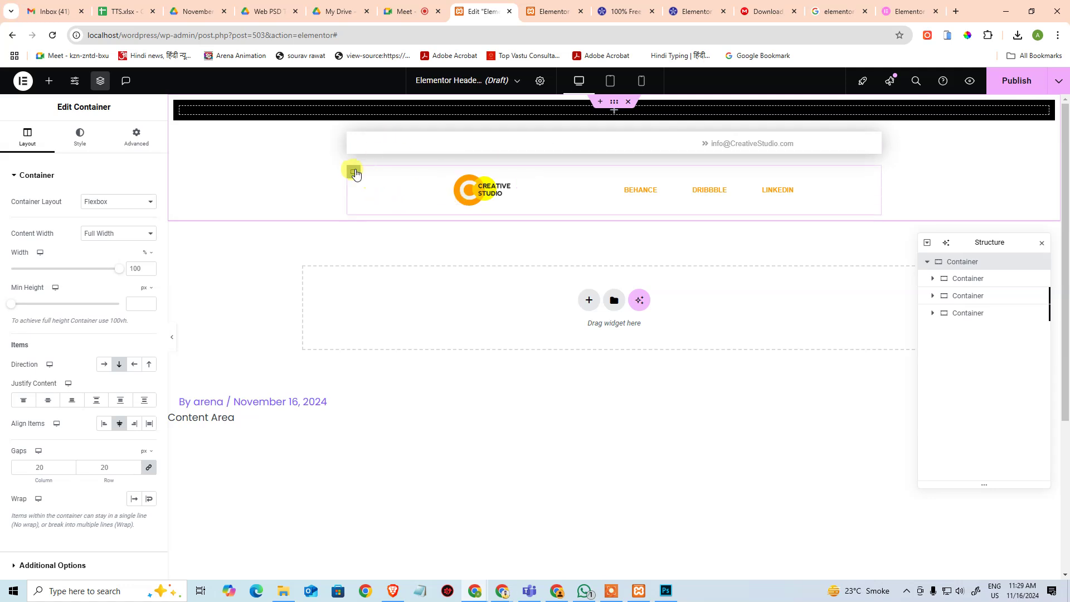
Step: Copy the whole box-shadow: none rule from the Custom CSS of the logo and menu container
click(354, 172)
click(126, 138)
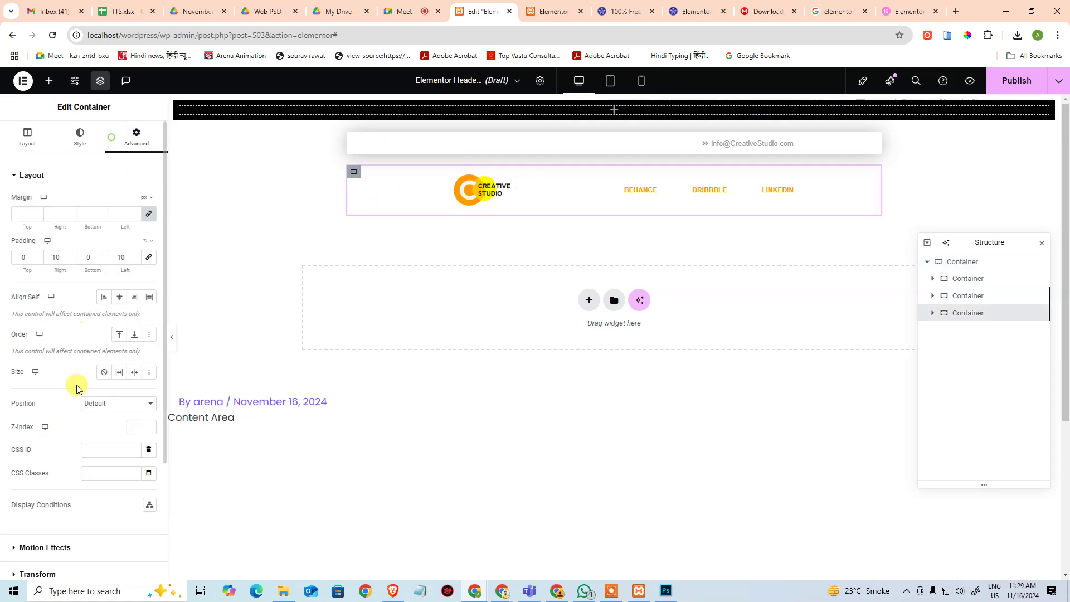
scroll(55, 390, down, 3)
click(50, 498)
drag(78, 383, 29, 350)
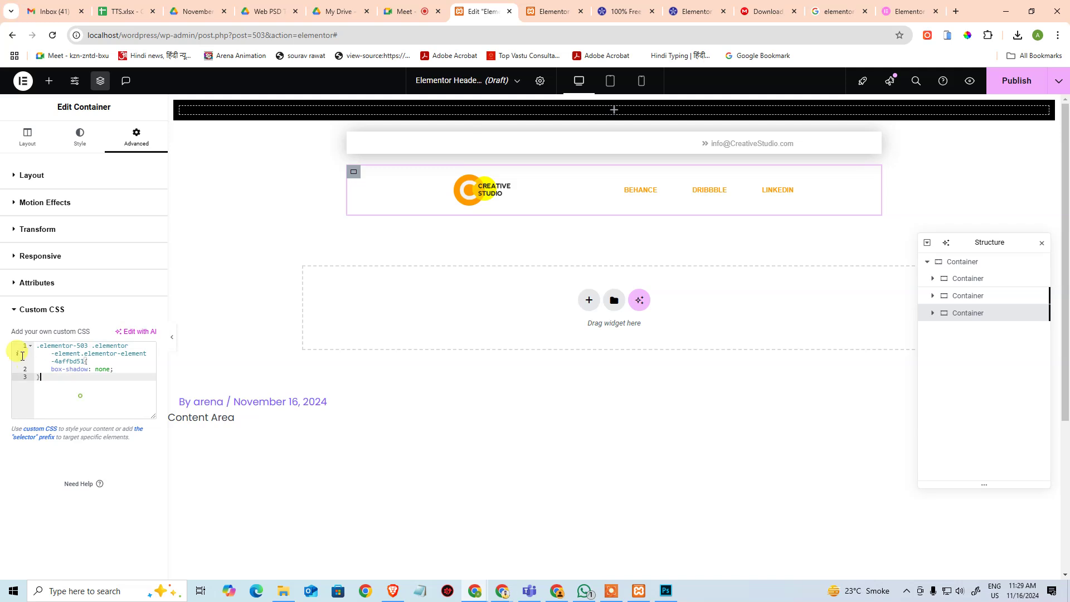
key(ctrl+c)
Step: Replace the Custom CSS of the e-mail bar container with the rule copied from the logo and menu container
click(353, 137)
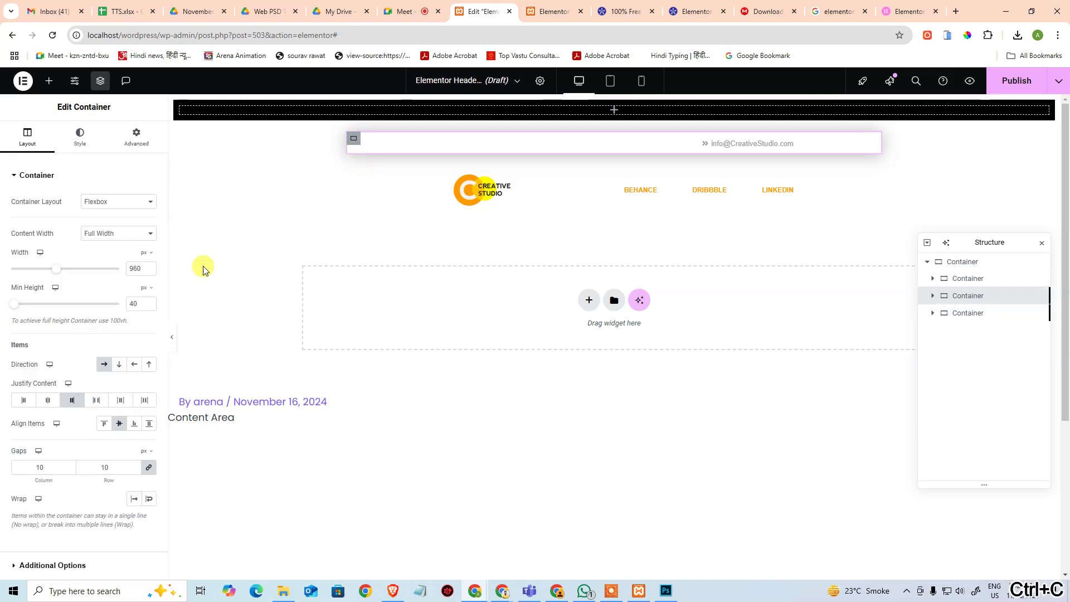
click(124, 137)
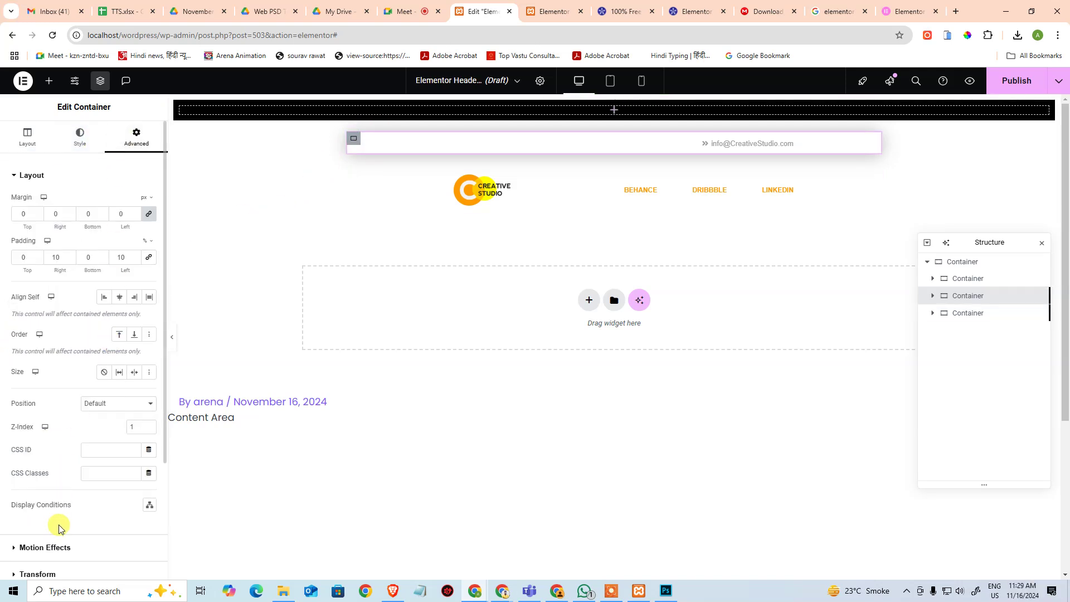
scroll(50, 512, down, 3)
click(61, 498)
click(85, 399)
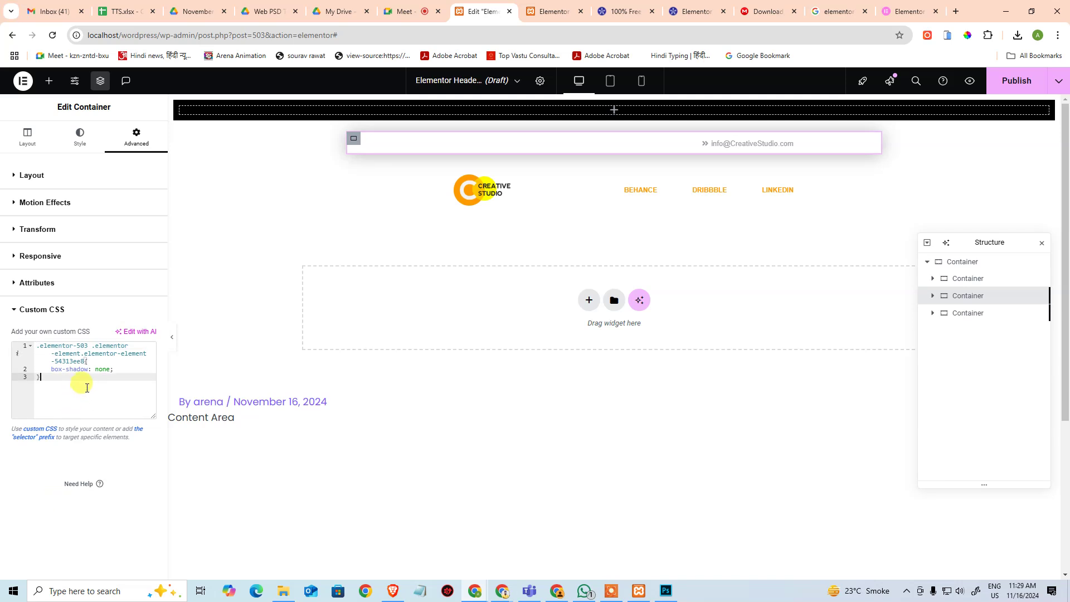
key(ctrl+a)
key(ctrl+v)
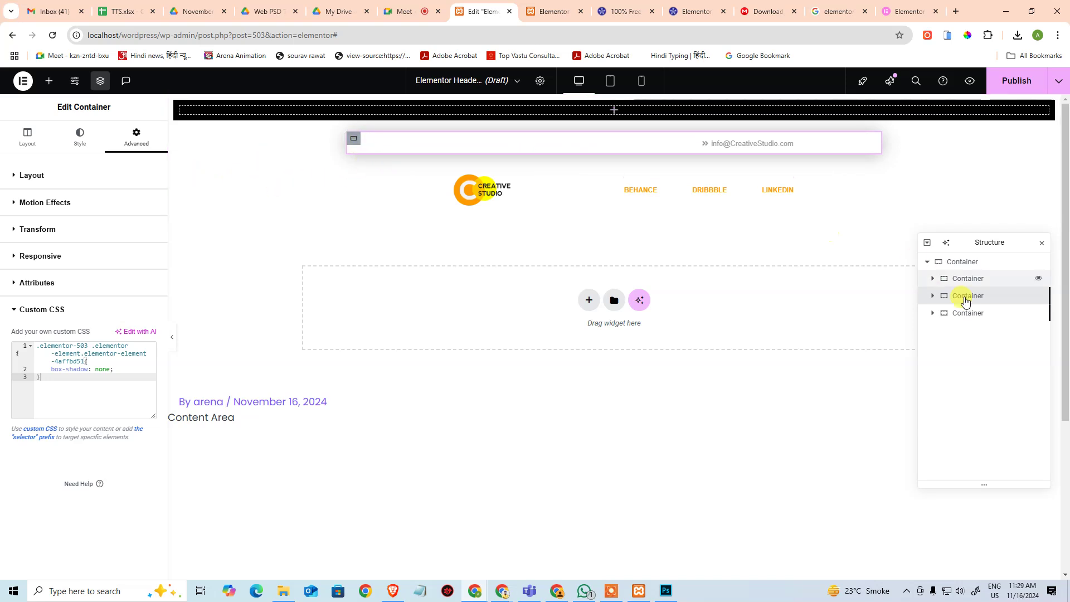
Step: Give the main container a Classic background in f4f4f4, copying the colour code from the foreground colour in Photoshop
click(941, 262)
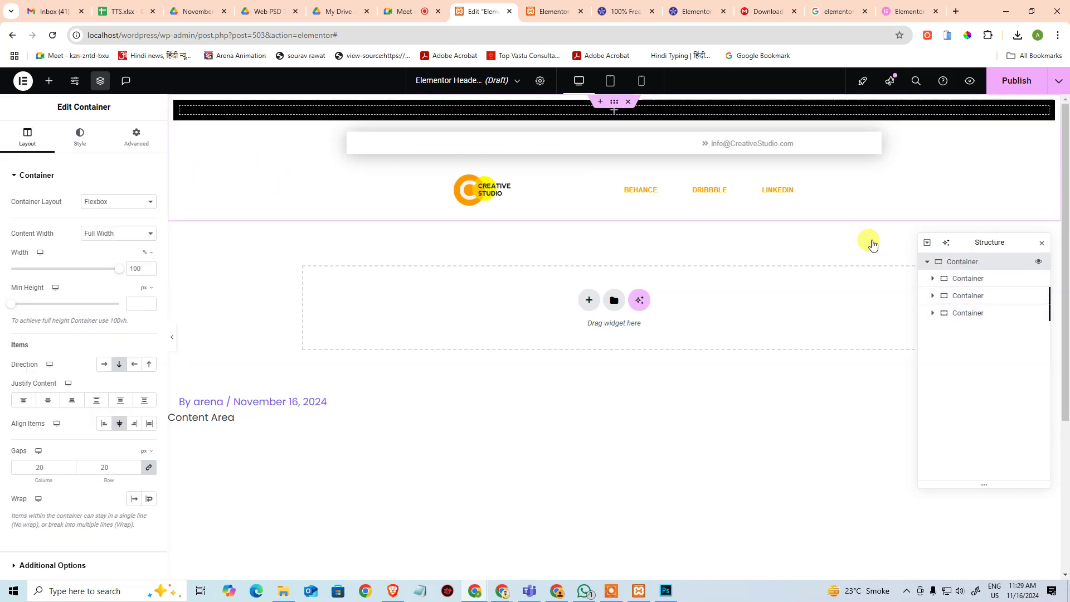
click(94, 159)
click(105, 226)
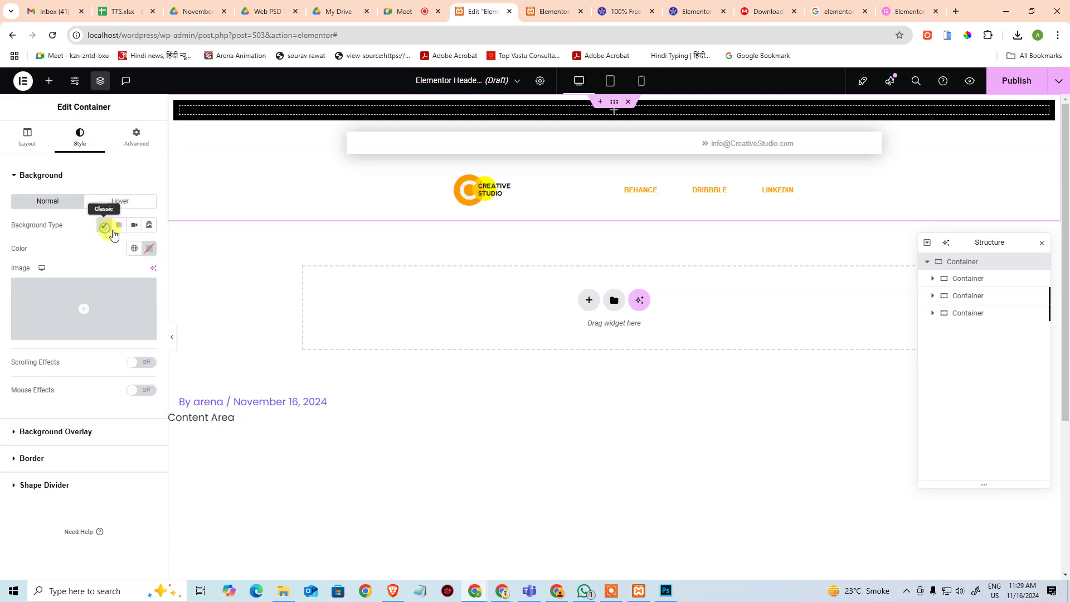
click(149, 248)
click(158, 315)
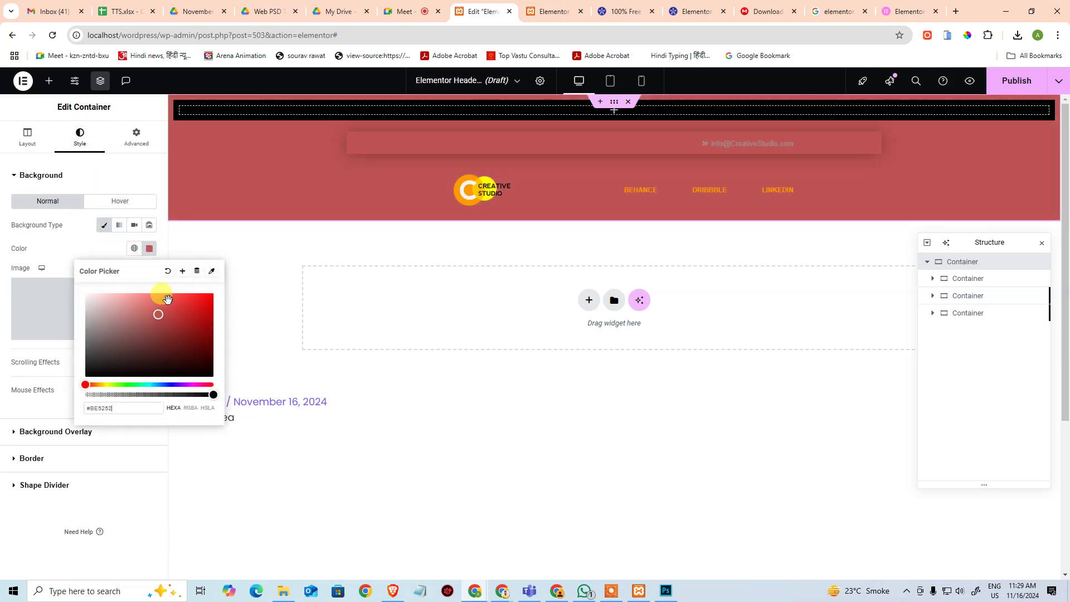
click(677, 596)
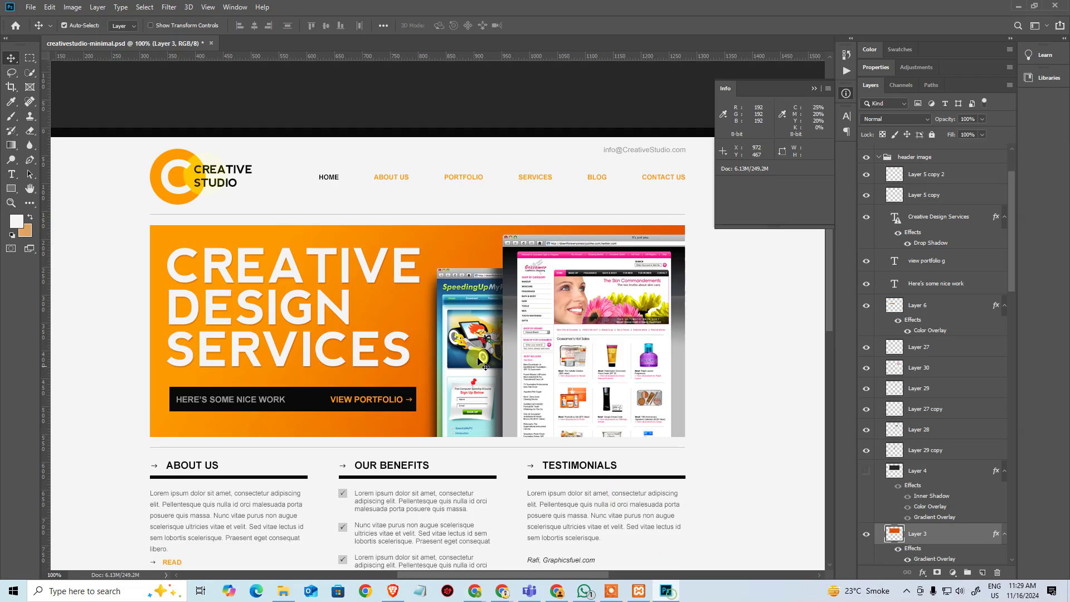
click(17, 220)
key(alt+Tab)
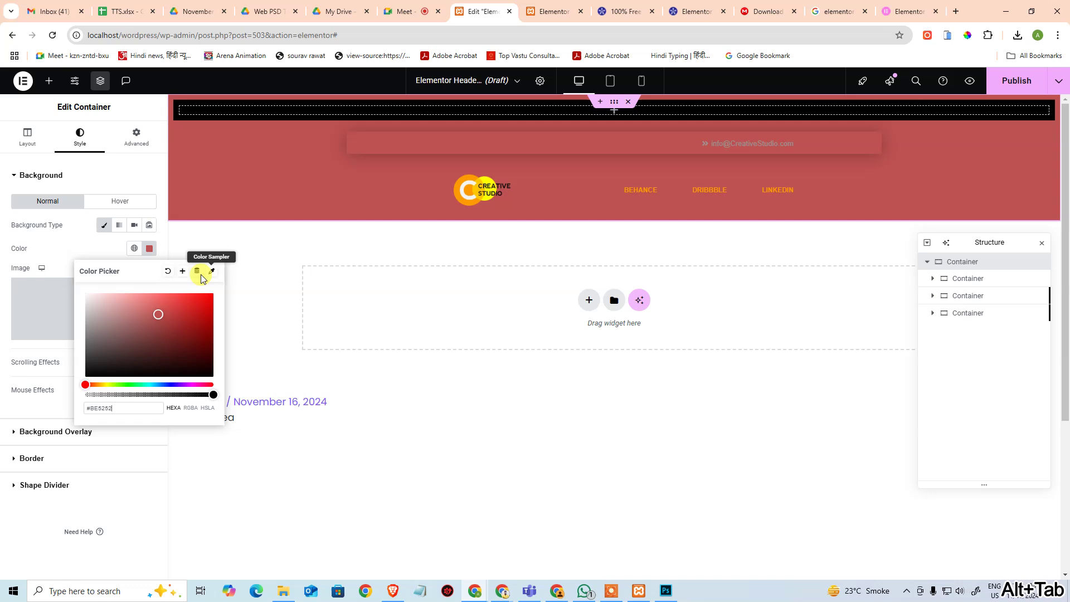
key(ctrl+v)
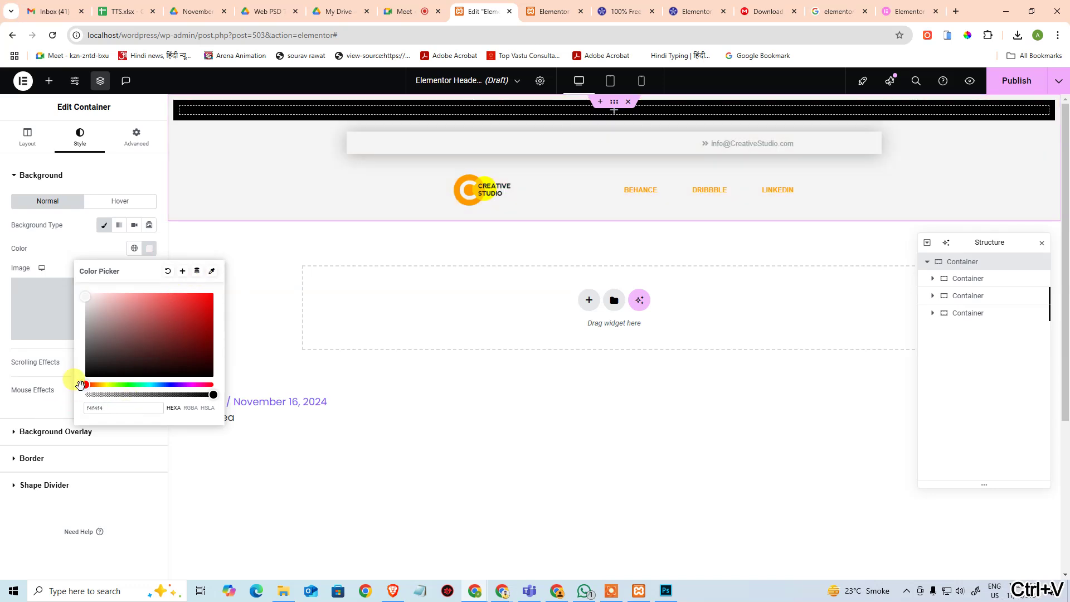
click(556, 461)
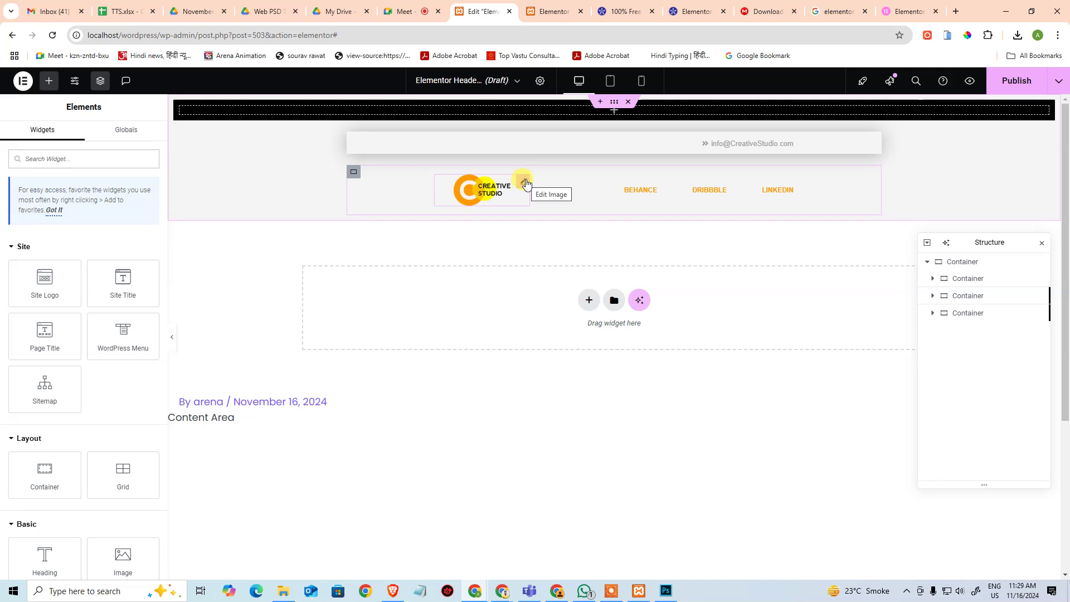
Step: Try other justification, direction and alignment options on the logo and menu container, returning to Space Between, row and Center
click(353, 172)
click(25, 139)
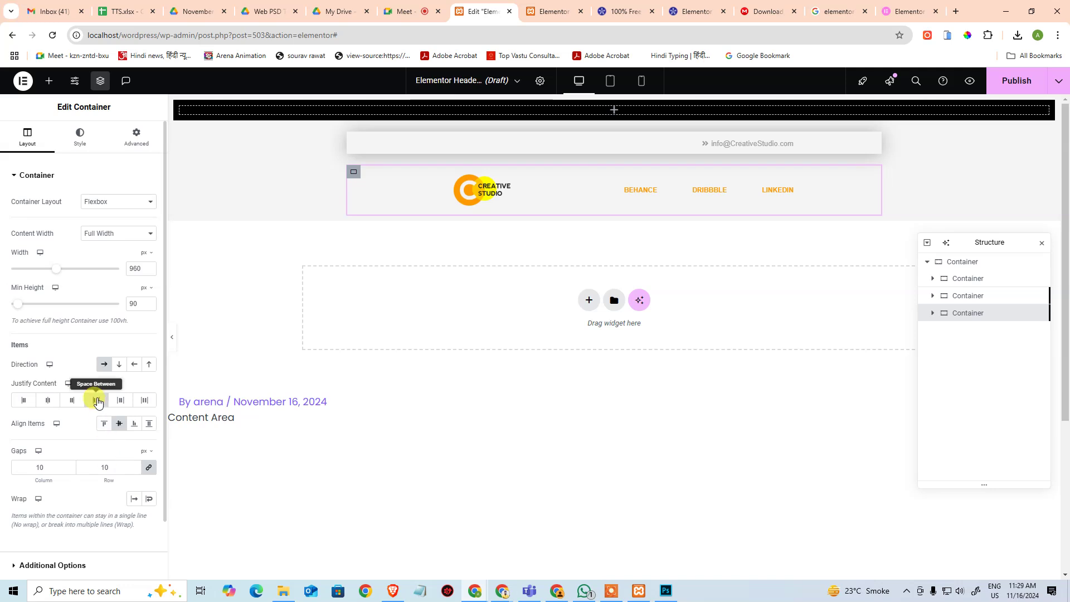
click(97, 400)
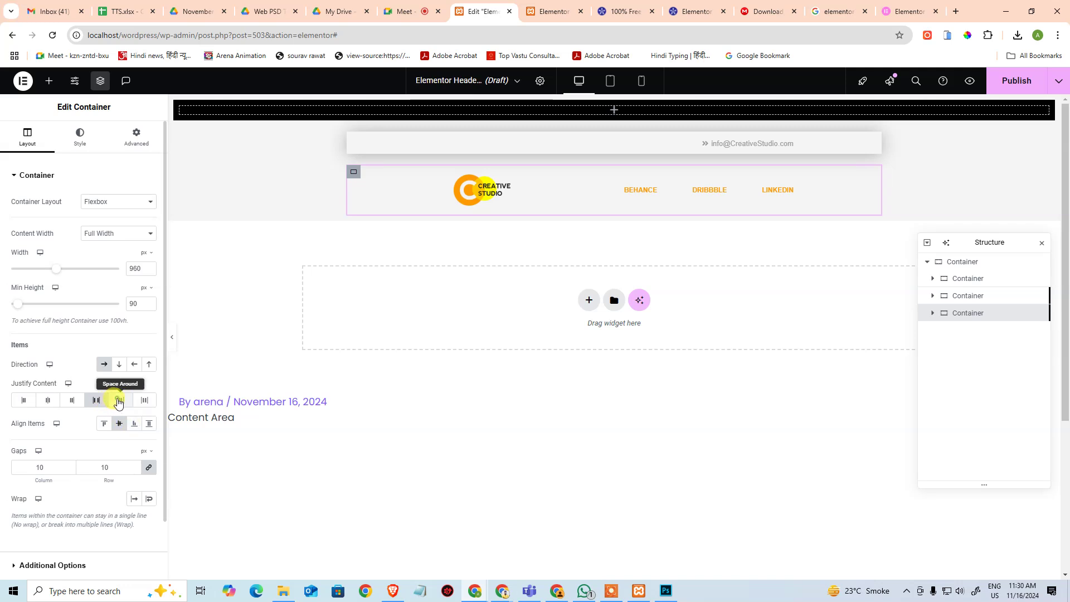
click(119, 401)
click(98, 401)
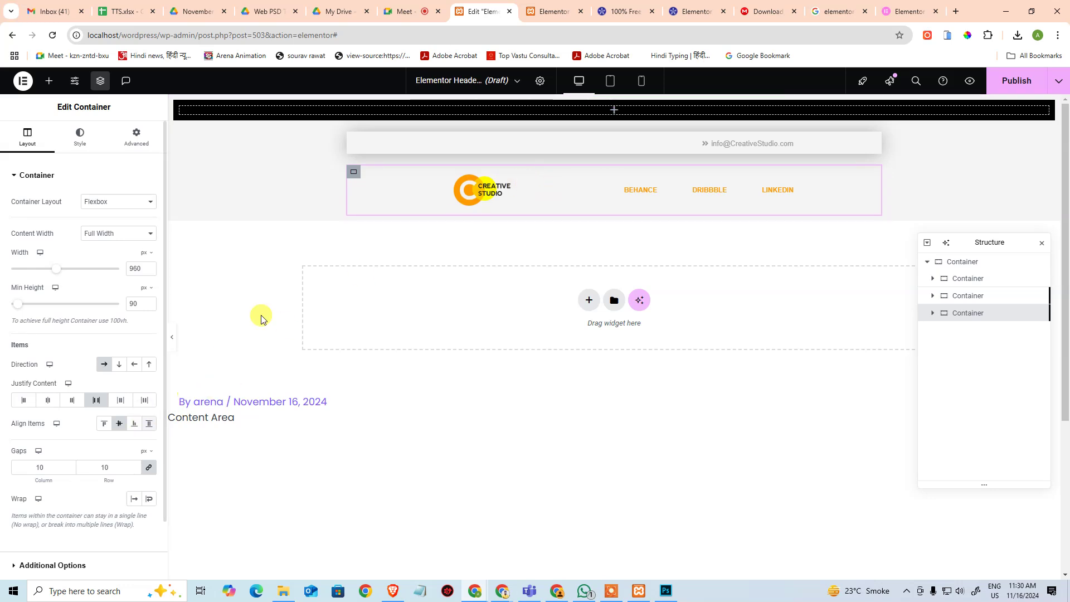
click(118, 365)
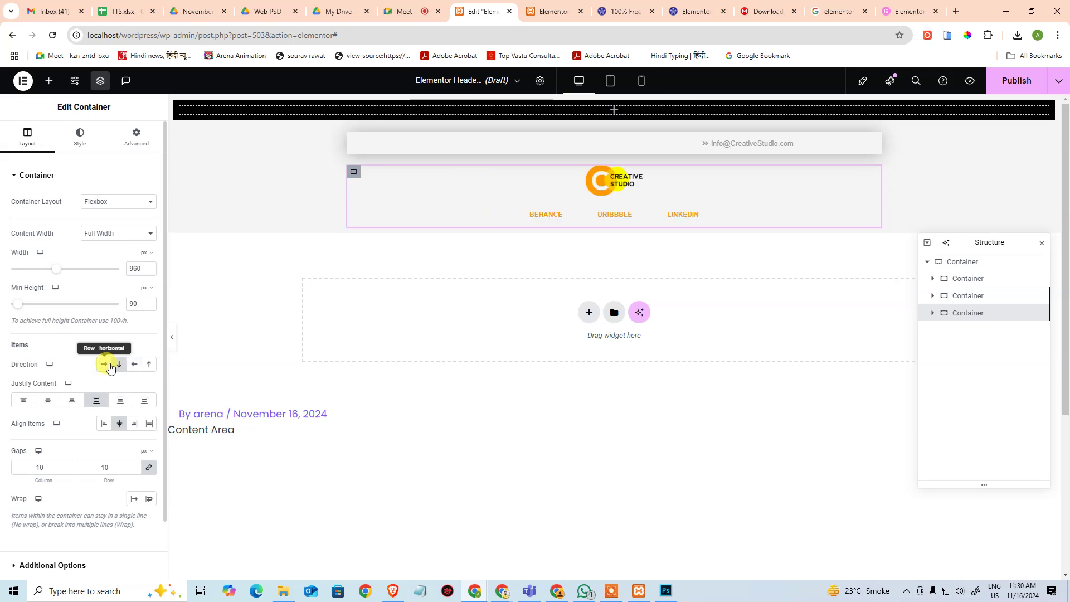
click(109, 365)
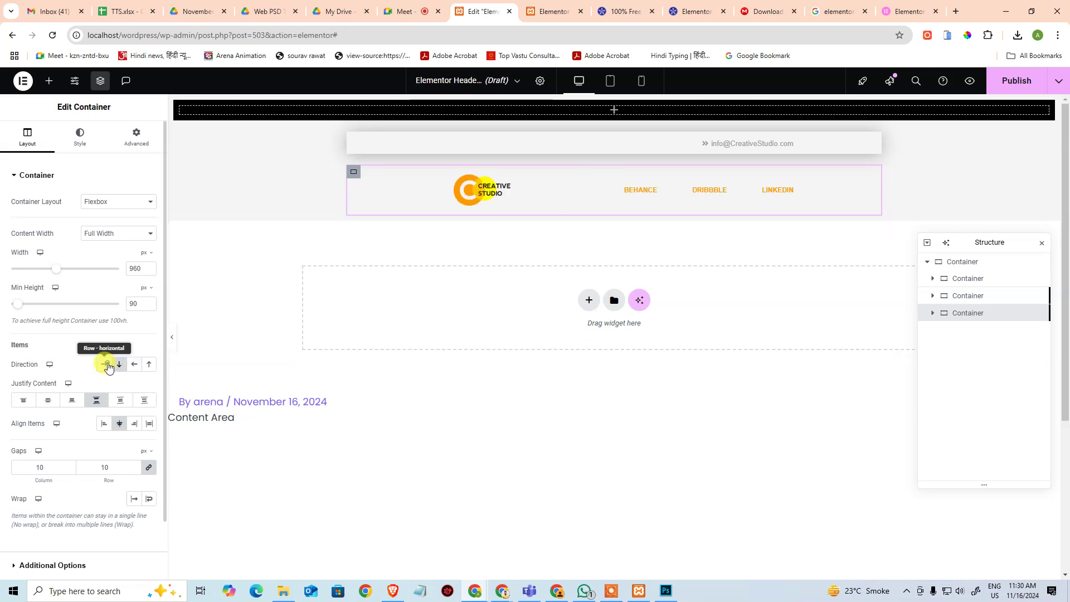
click(102, 427)
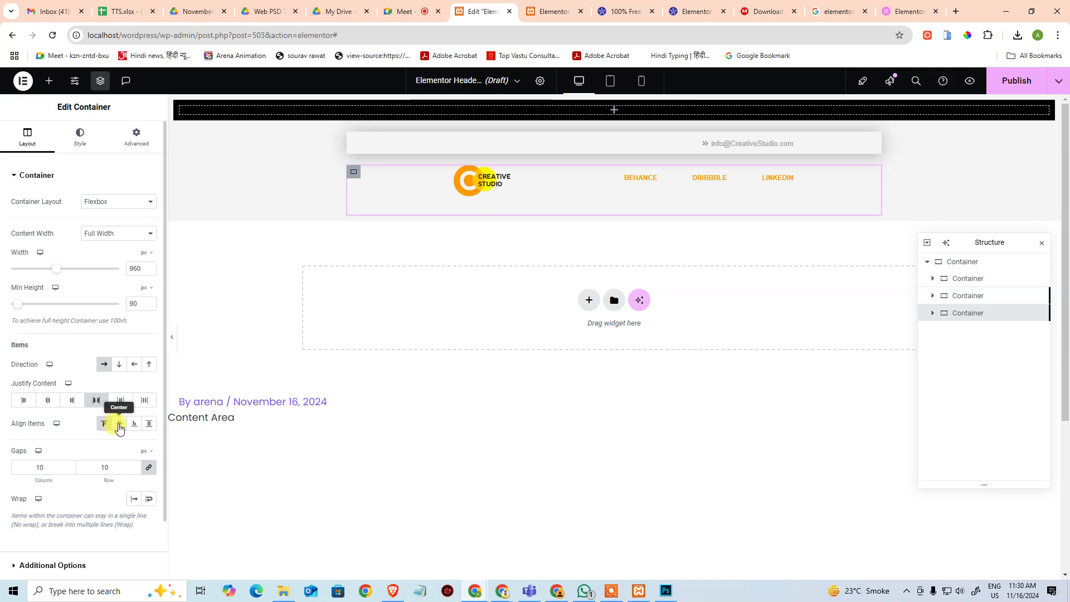
click(119, 425)
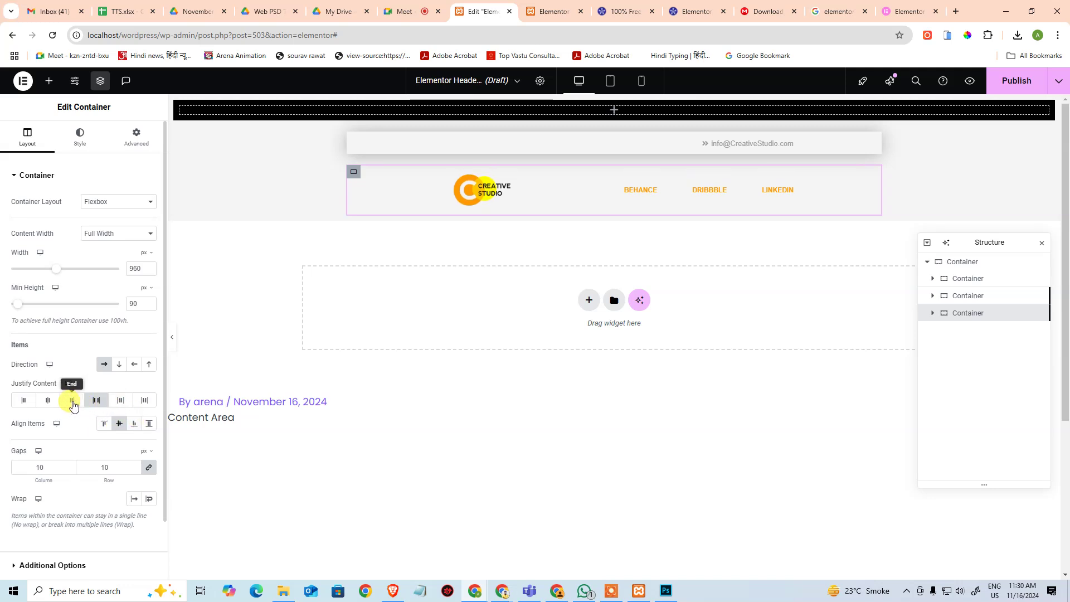
click(25, 402)
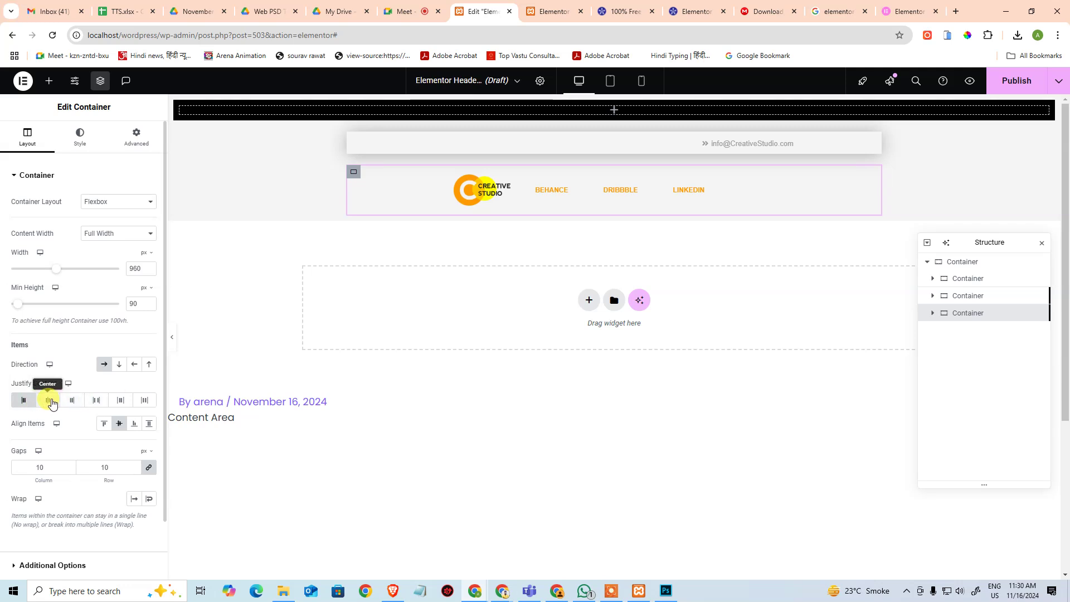
click(50, 401)
click(92, 401)
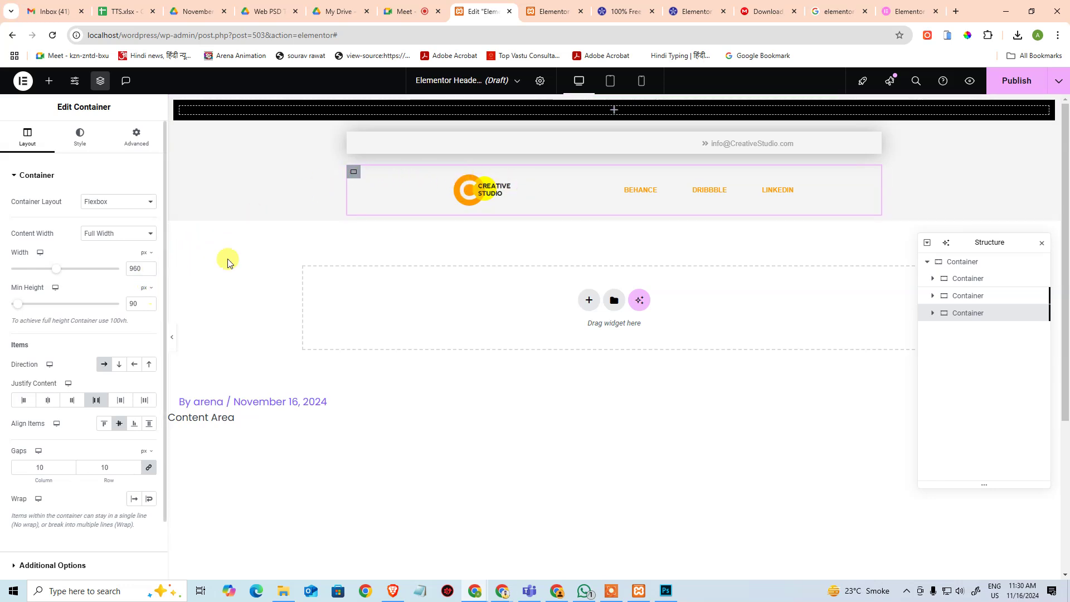
Step: Set the logo image's Align Self to Center and reselect the logo and menu container
click(508, 190)
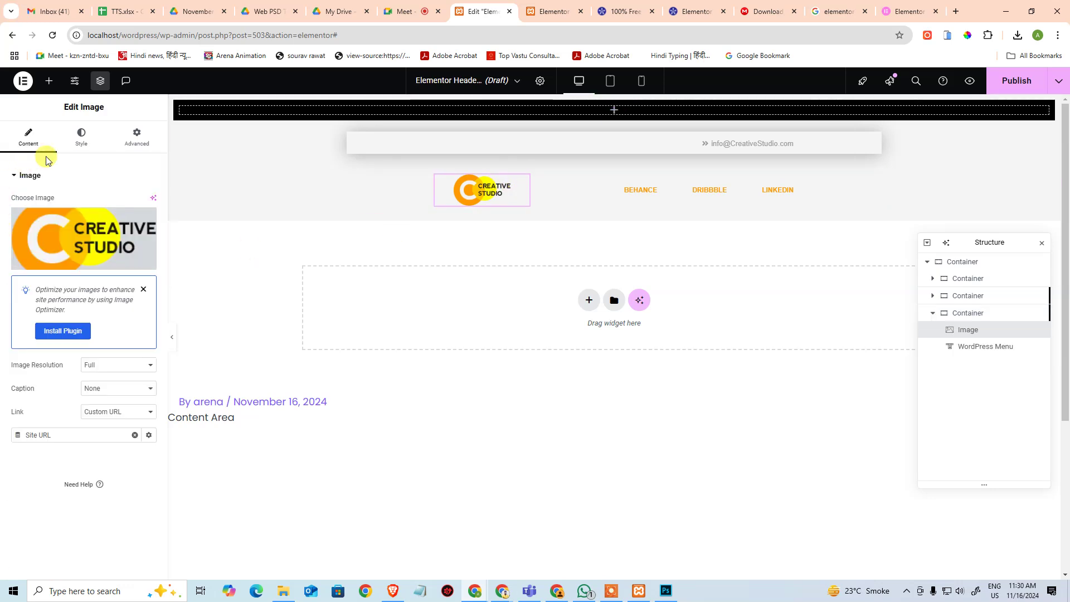
click(73, 144)
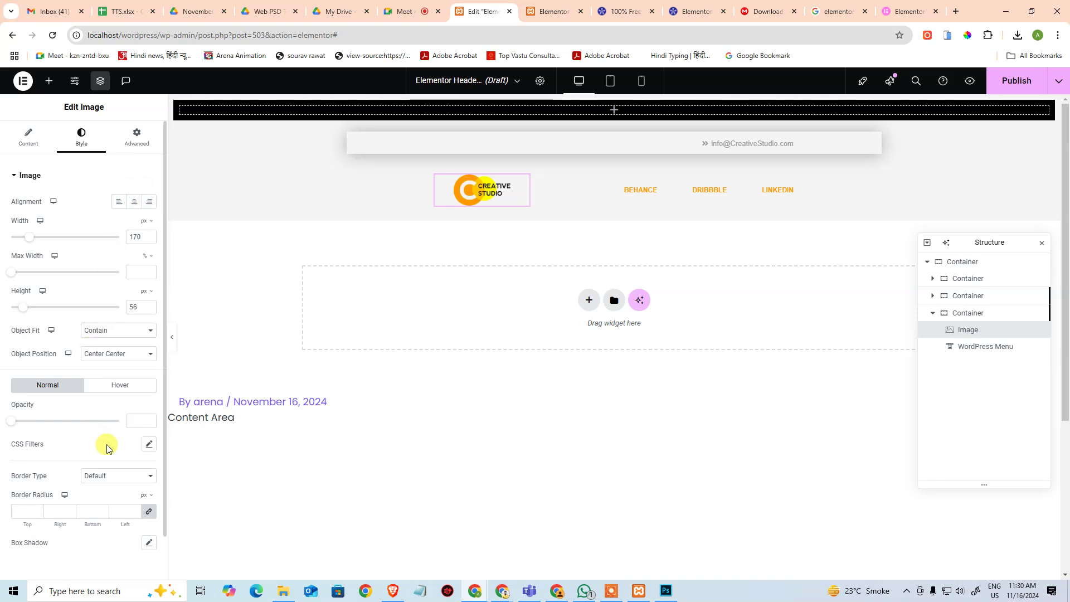
click(141, 141)
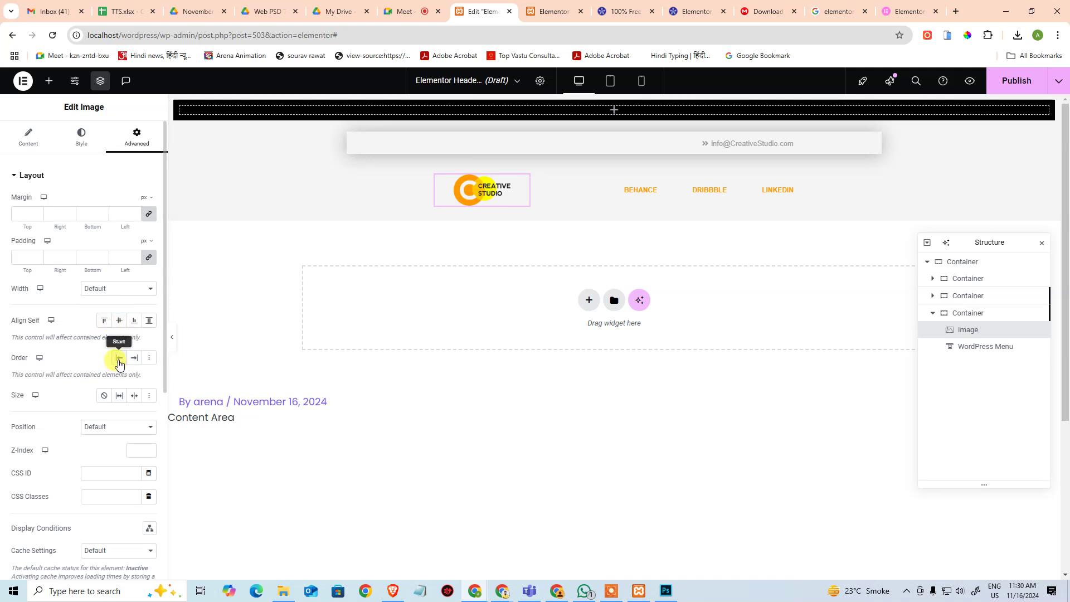
click(119, 320)
scroll(87, 444, down, 1)
scroll(86, 444, down, 3)
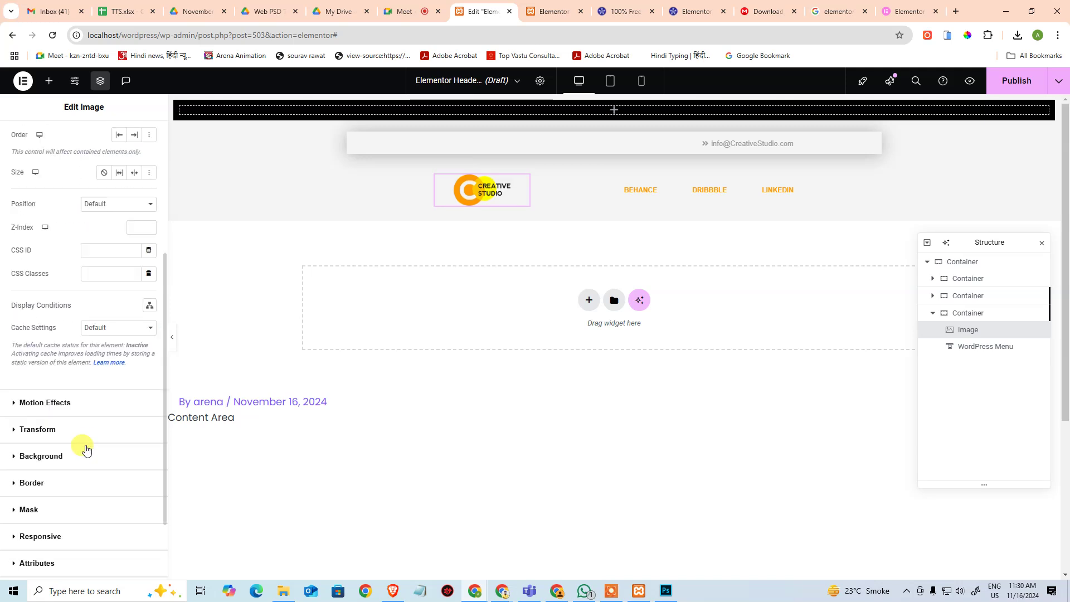
scroll(84, 443, up, 4)
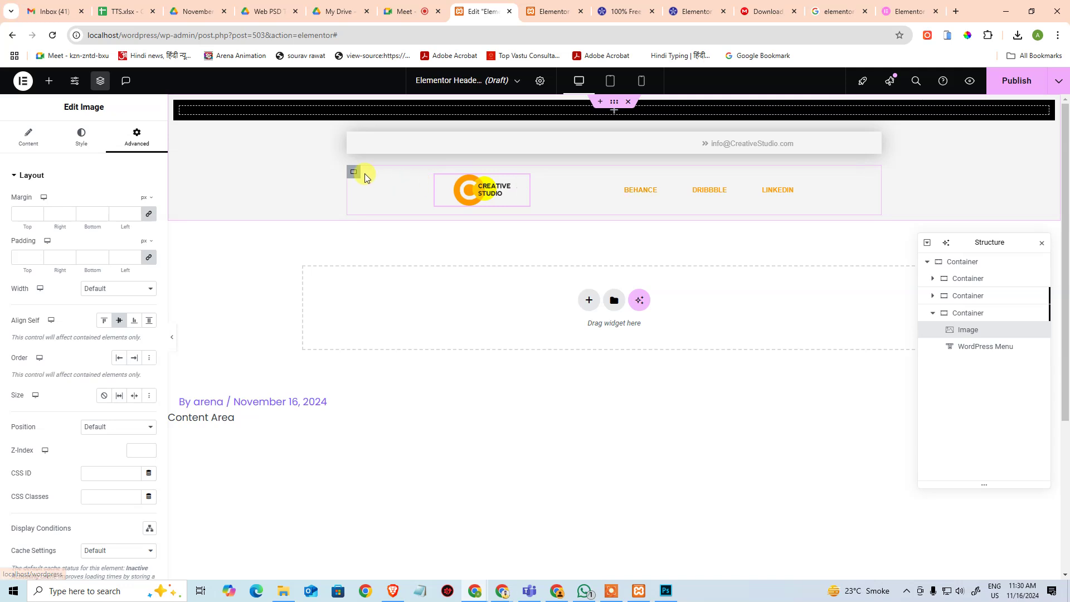
click(354, 172)
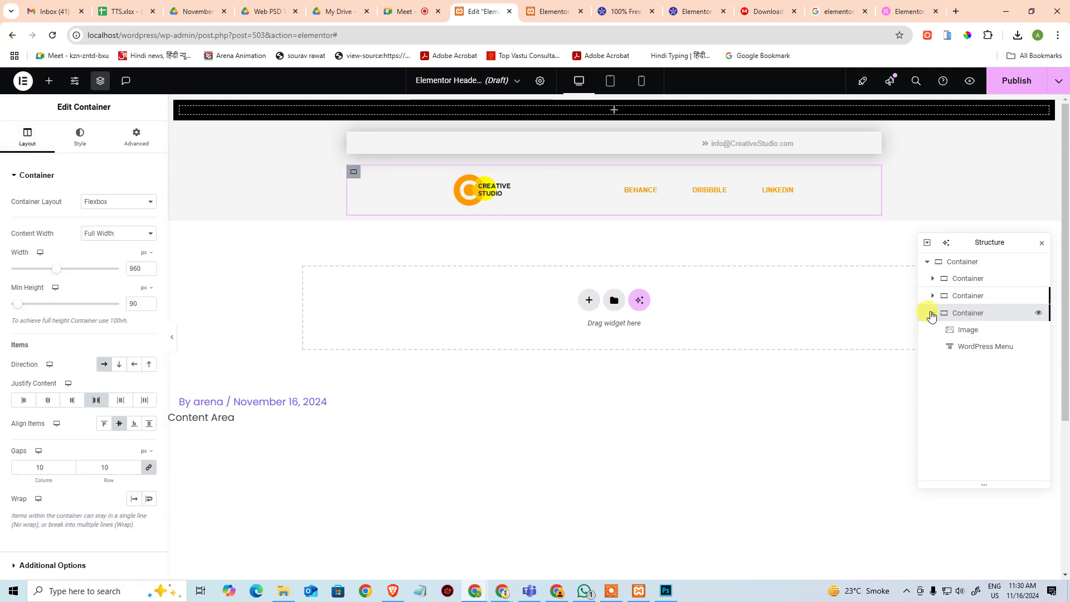
Step: Try column and reversed directions and Start justification on the logo and menu container, returning to row and Space Between
click(971, 350)
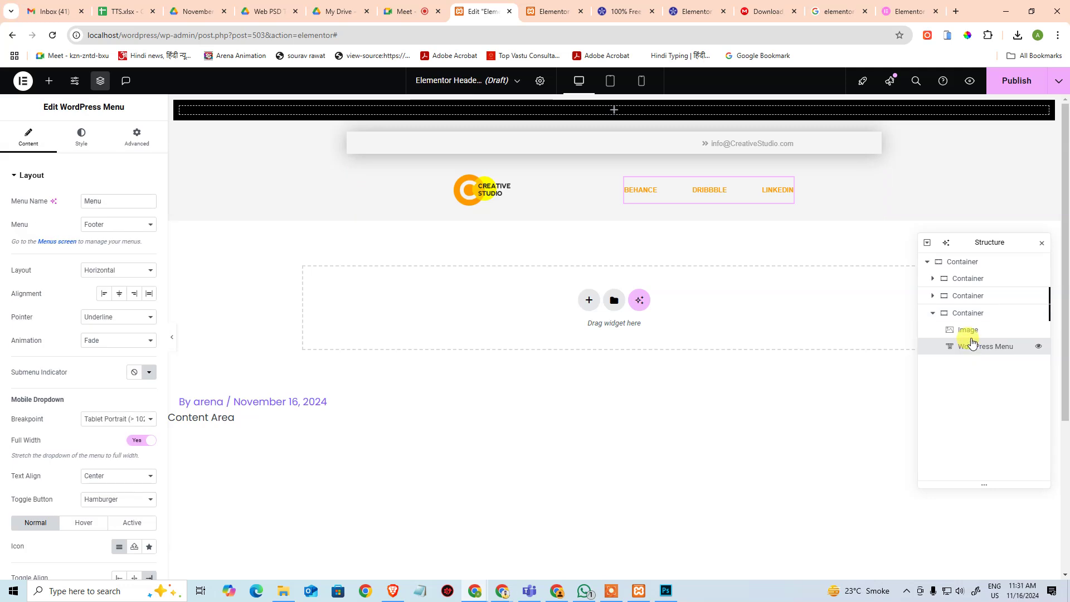
click(968, 313)
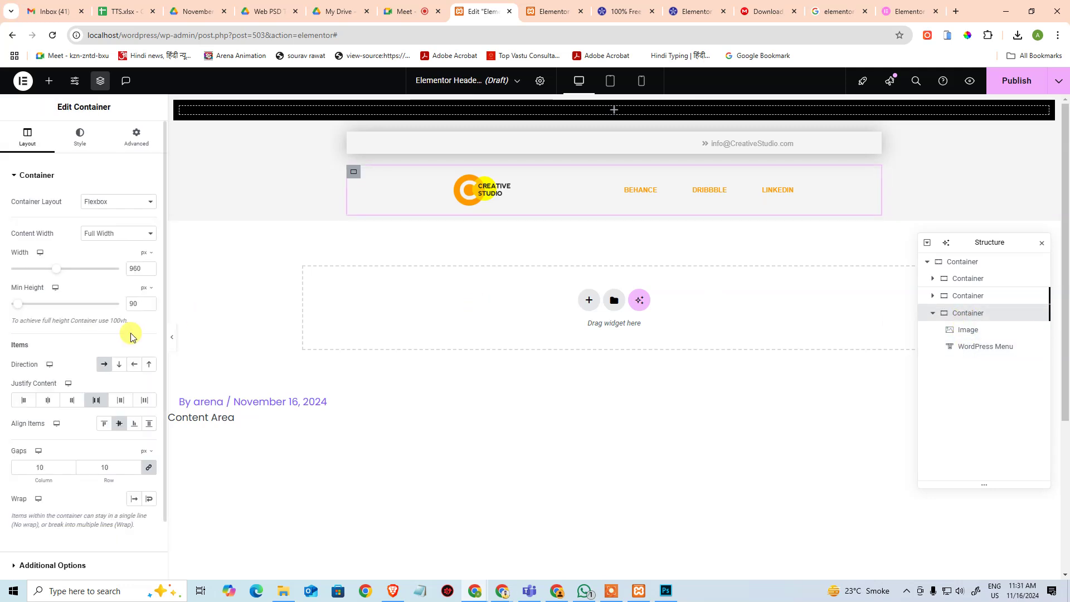
click(118, 366)
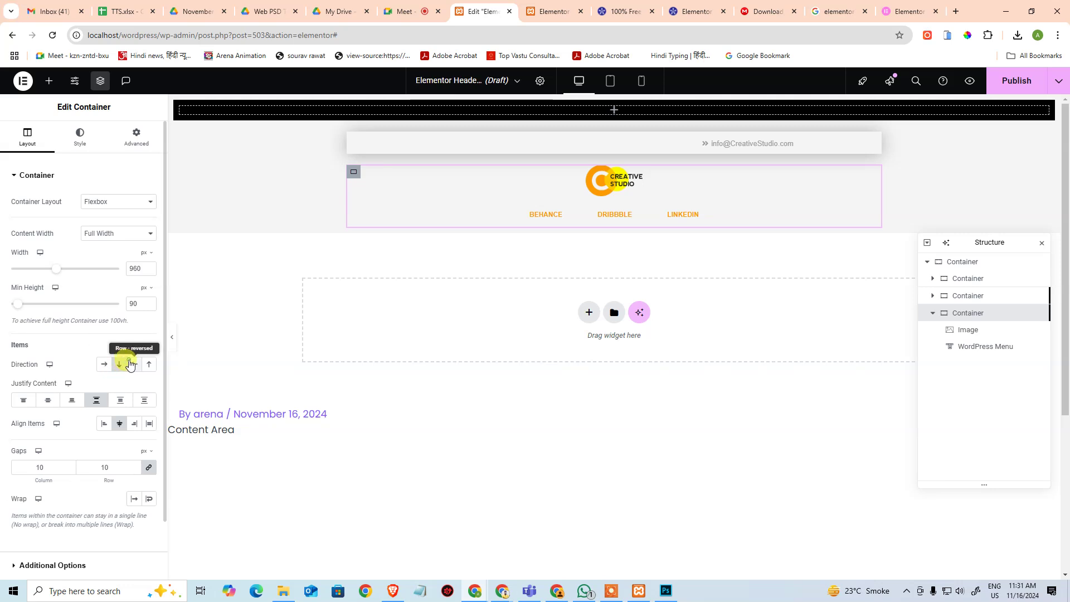
click(131, 363)
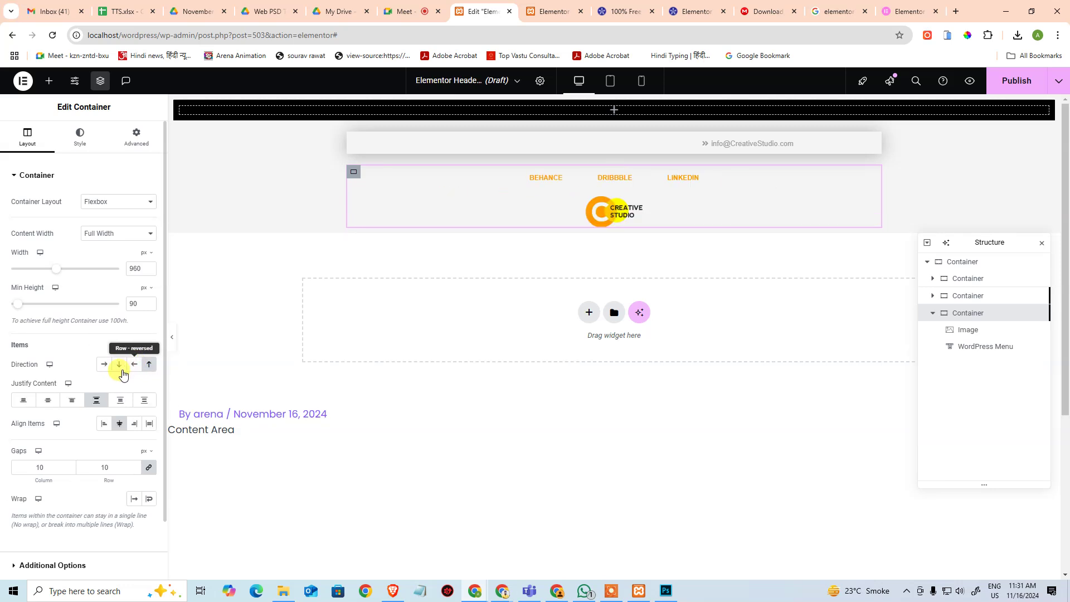
click(104, 366)
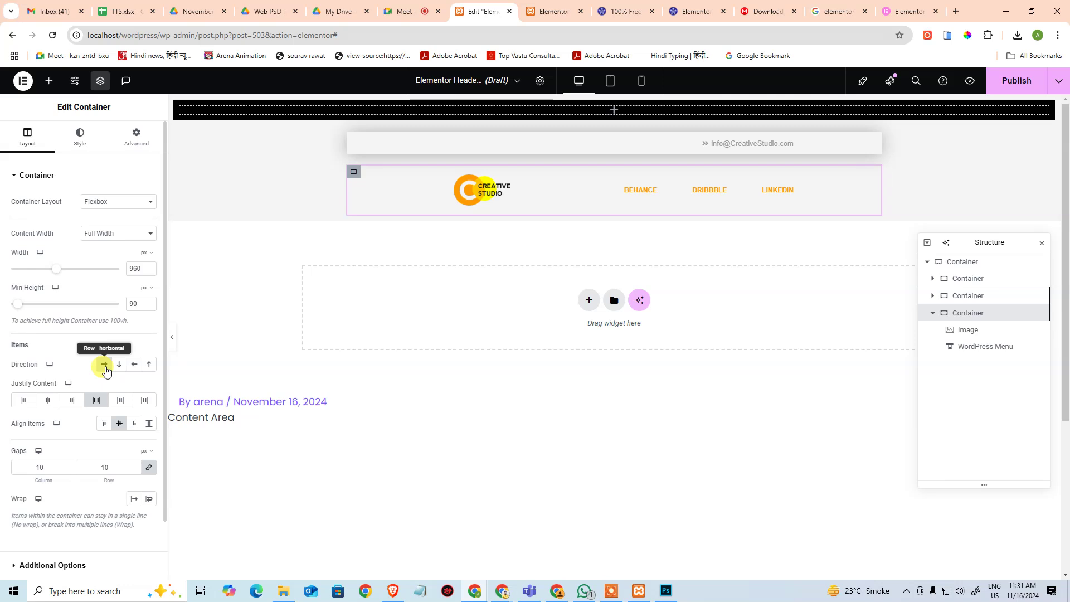
click(106, 370)
click(106, 368)
click(26, 402)
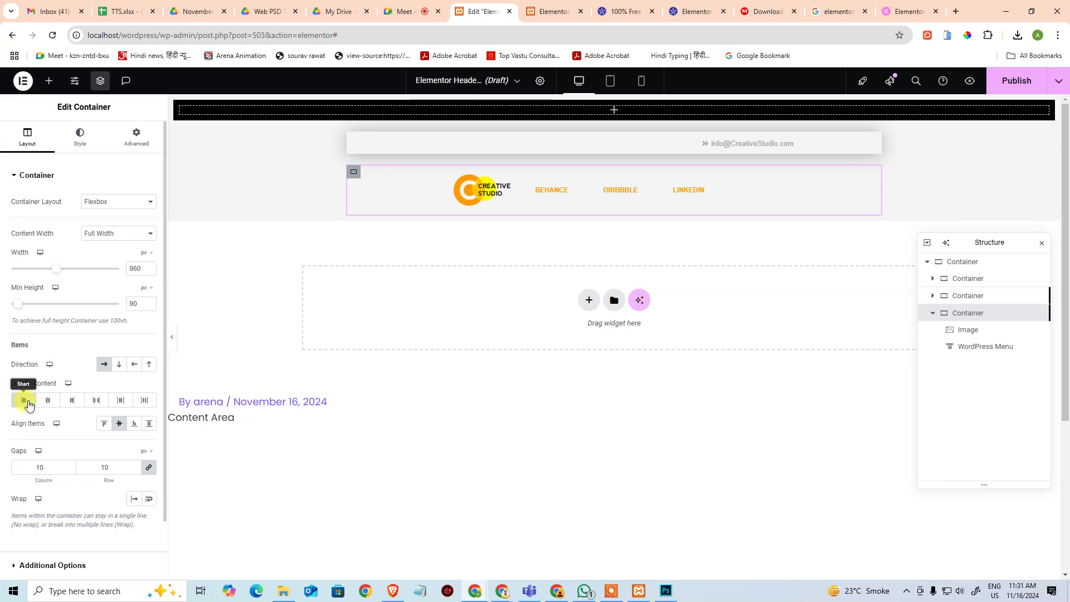
click(96, 400)
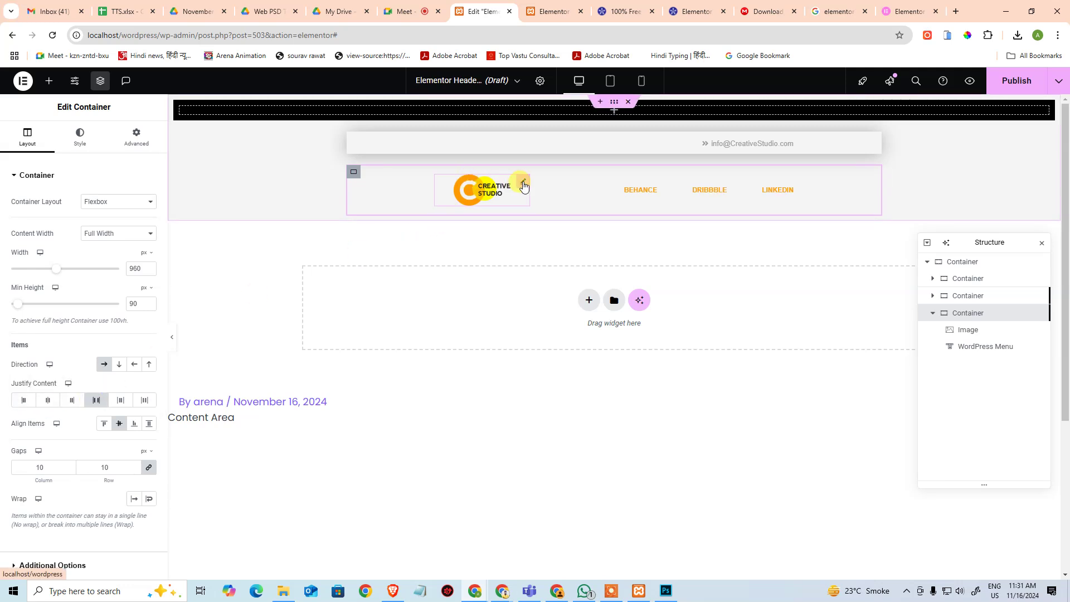
Step: Try the Center Left object position on the logo image, return to Center Center, and look through its other settings
click(519, 185)
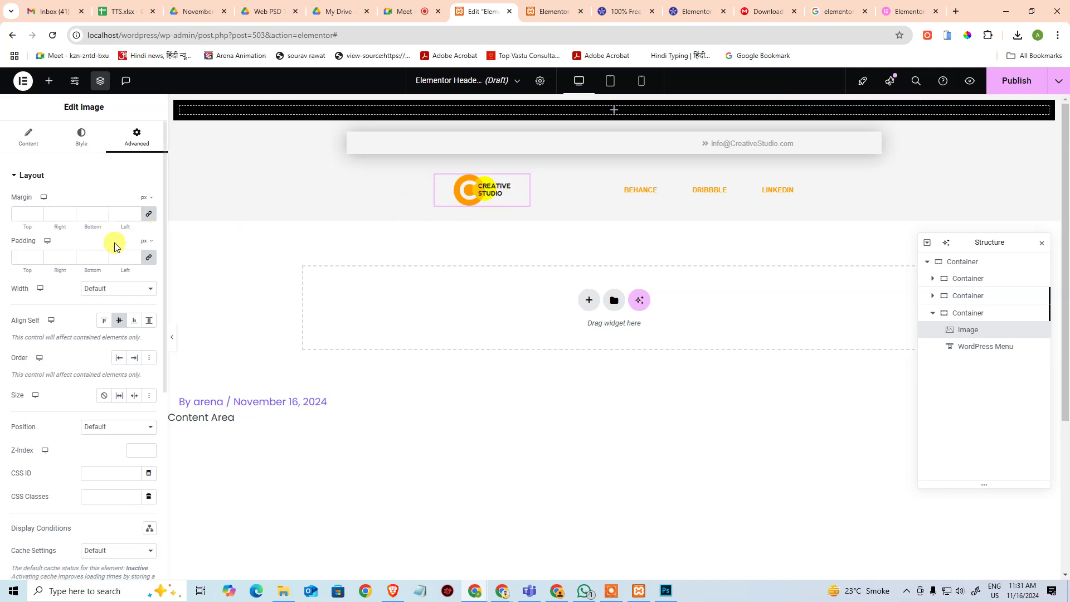
click(36, 137)
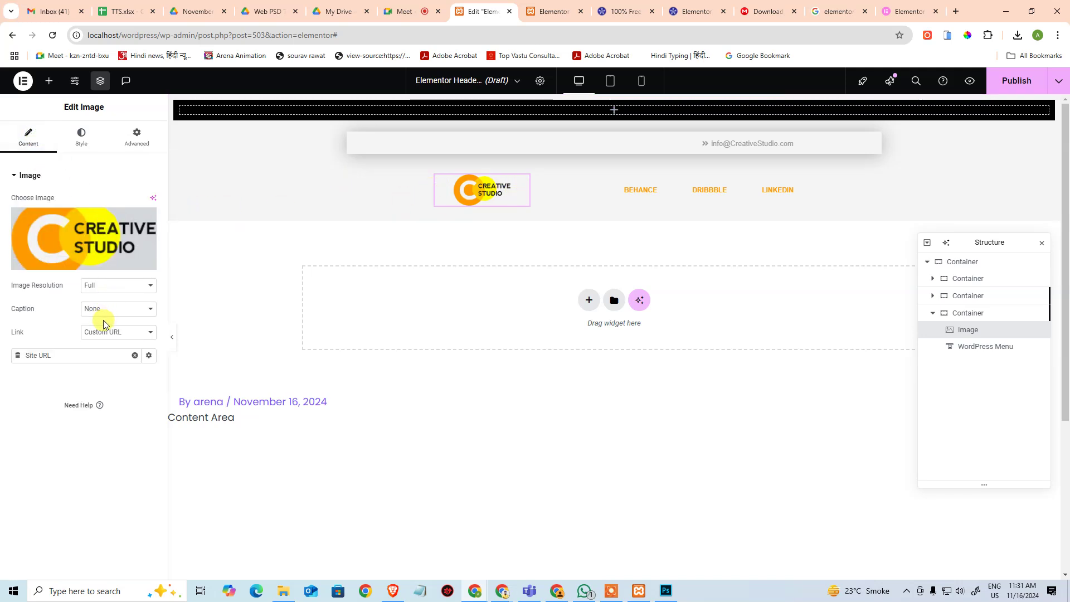
click(81, 137)
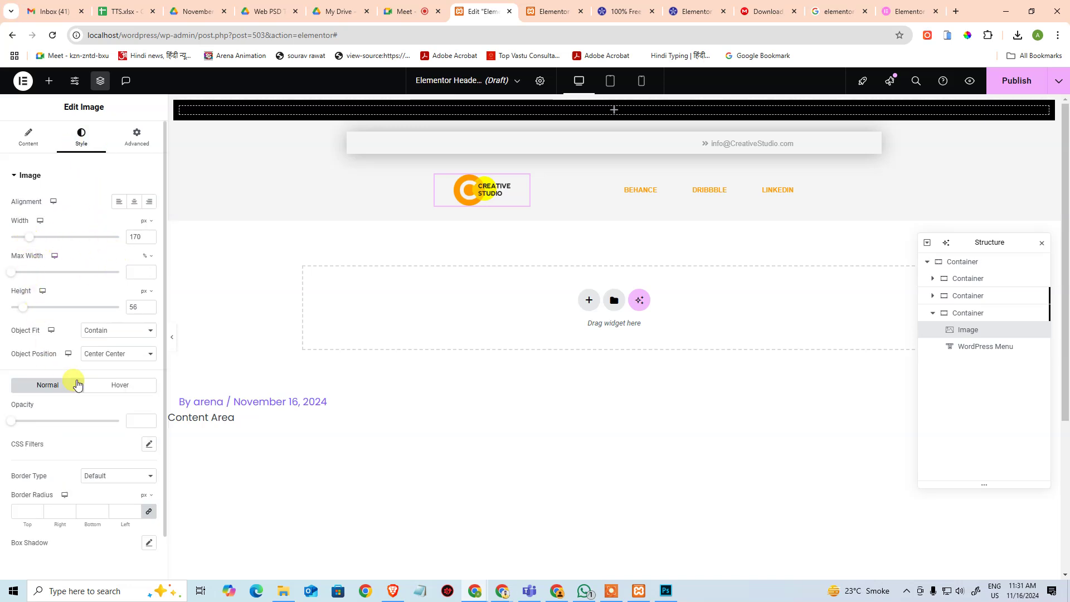
click(125, 357)
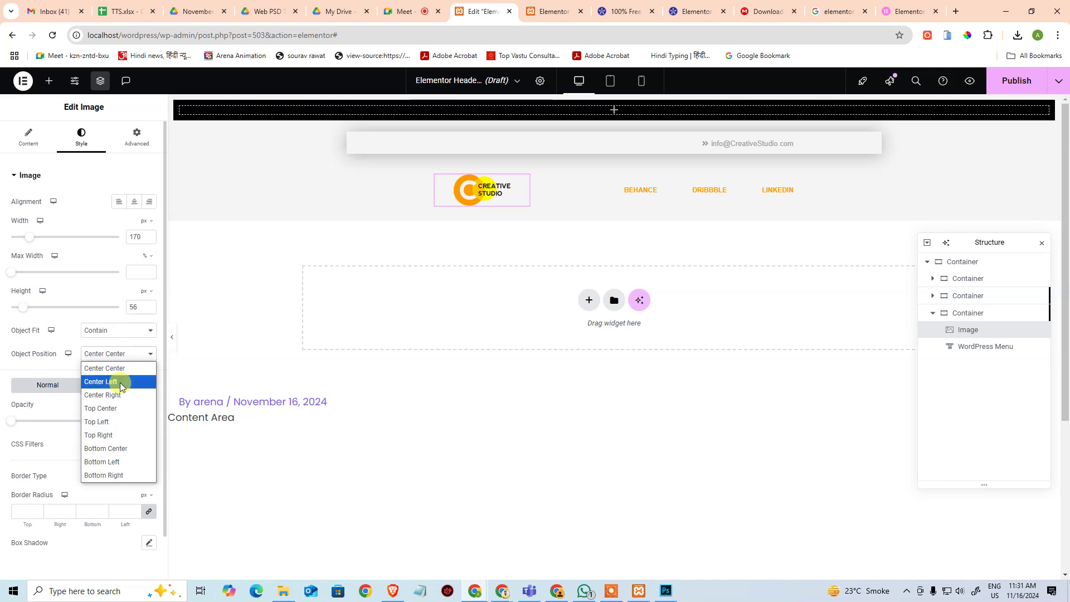
click(119, 382)
click(127, 354)
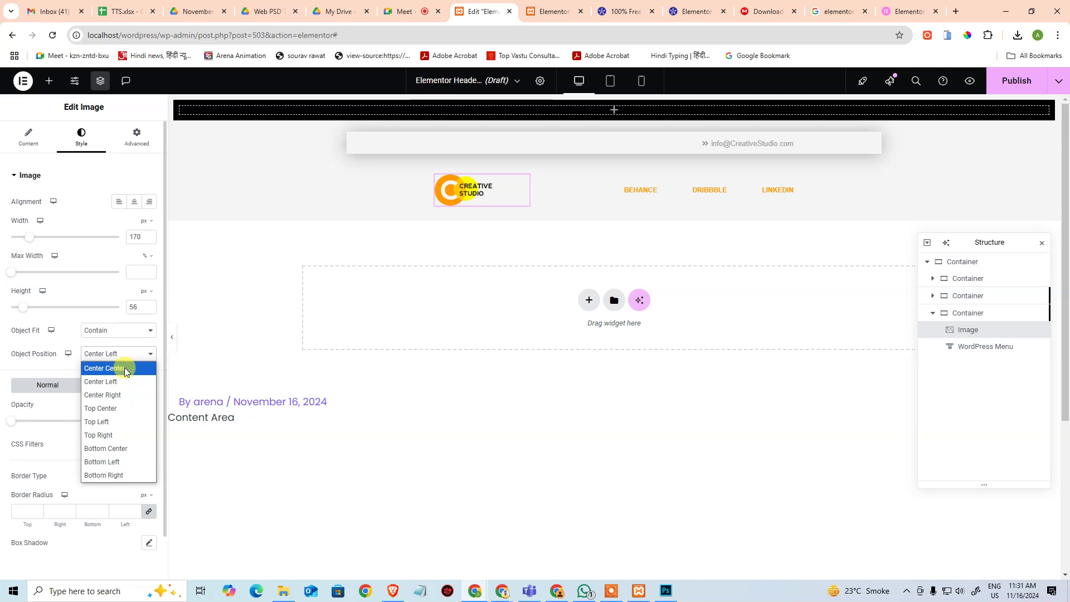
click(123, 368)
scroll(112, 390, down, 1)
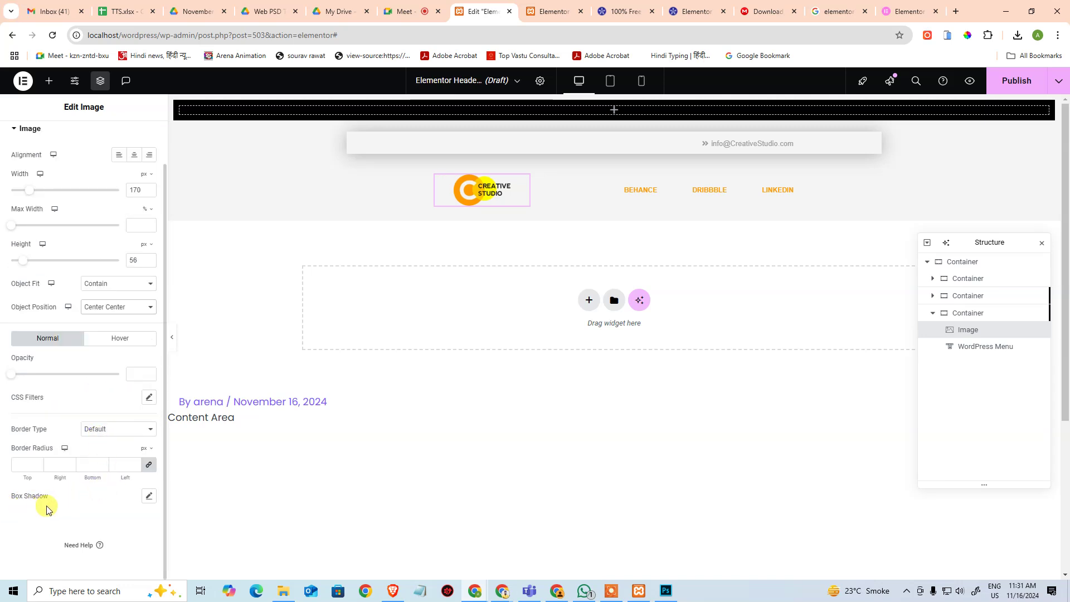
scroll(109, 258, up, 1)
click(137, 139)
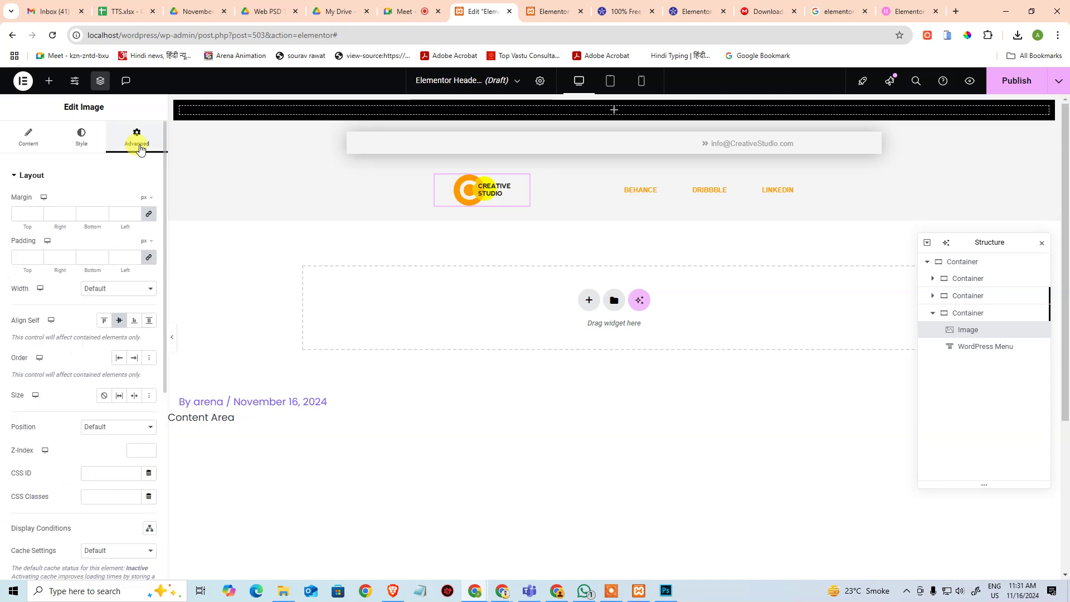
click(44, 145)
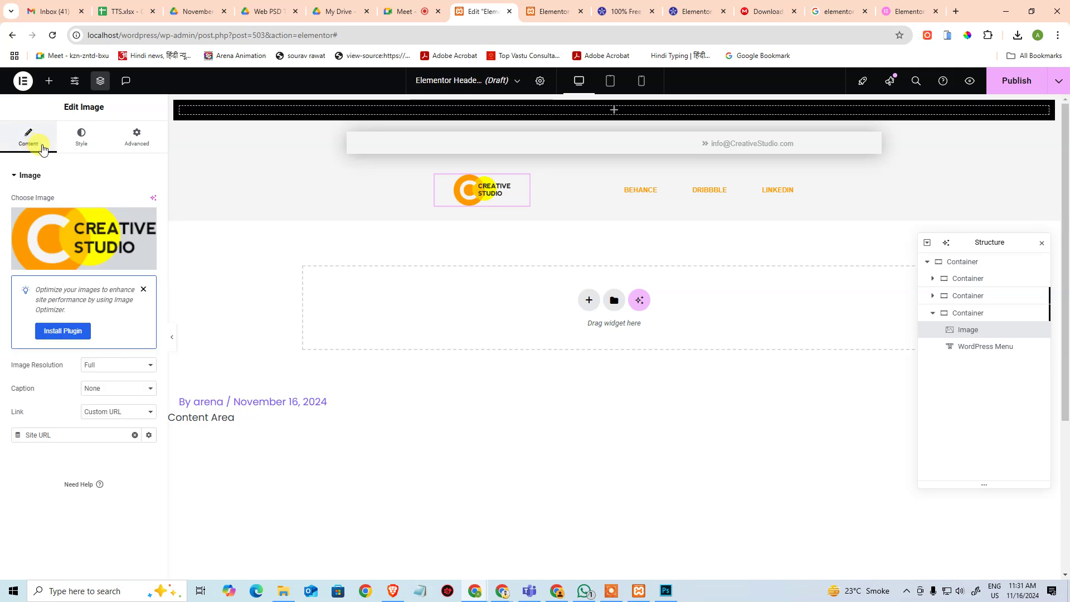
Step: Try a width of 1306 px on the logo and menu container and return it to 960 px
click(998, 317)
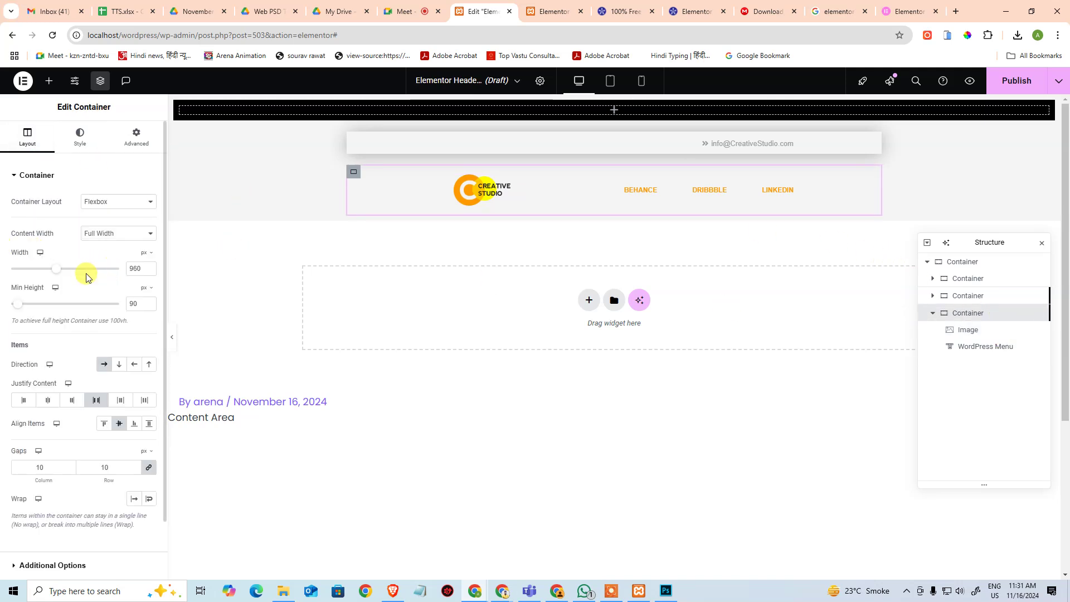
drag(56, 269, 92, 268)
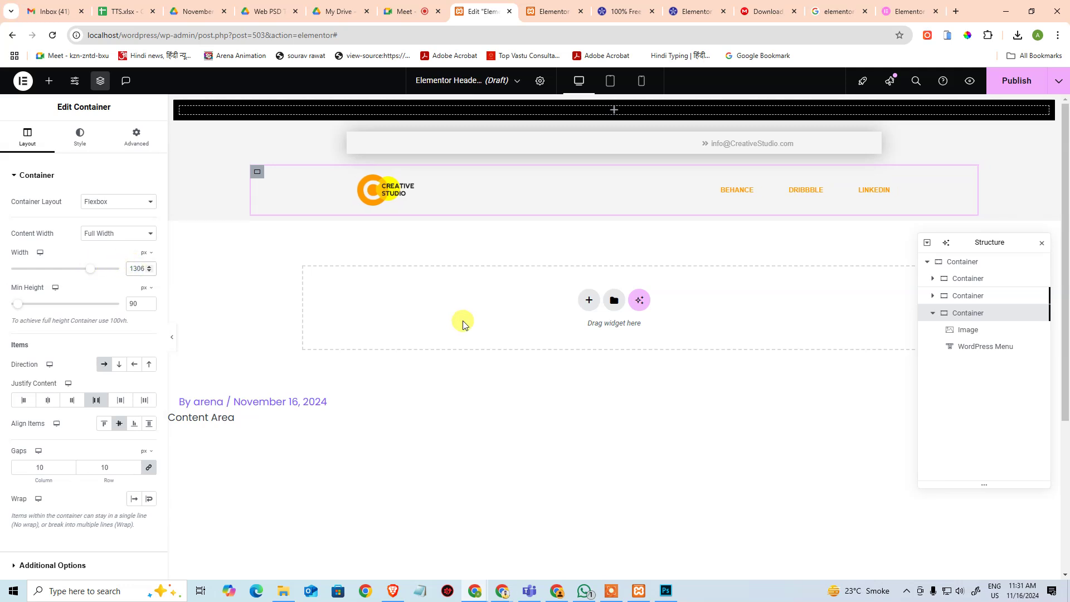
key(ctrl+a)
text(960)
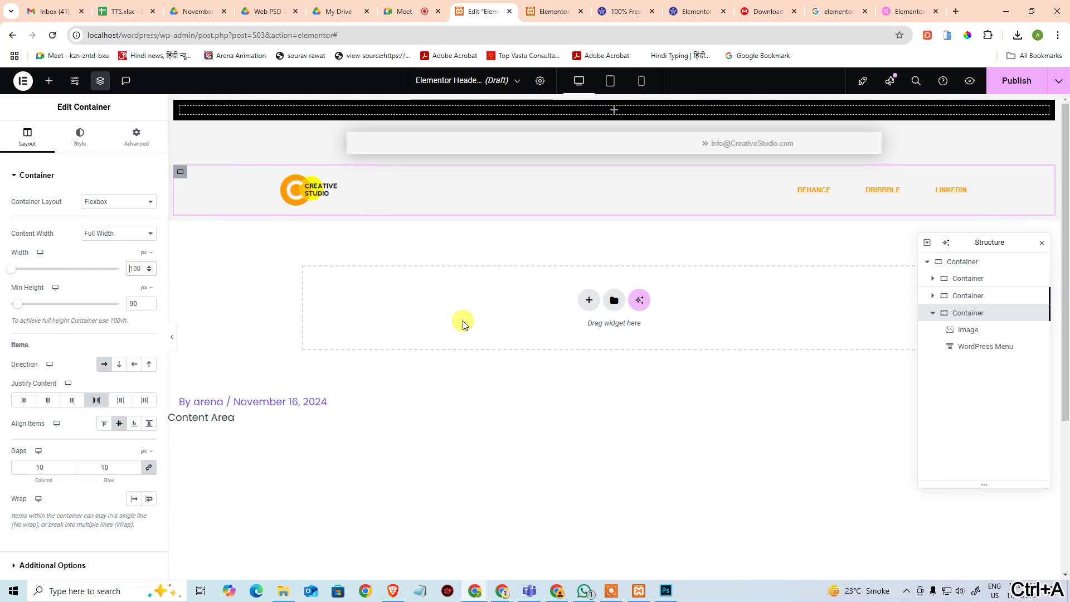
Step: Try Boxed content width on the logo and menu container, returning to Full Width with the Flexbox layout
click(142, 237)
click(139, 247)
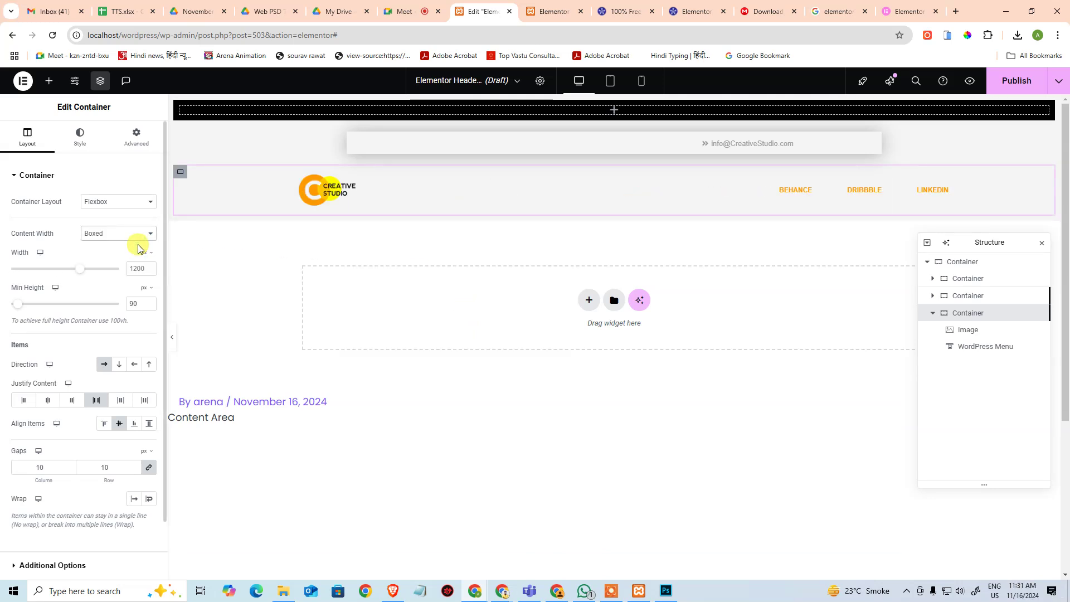
click(138, 232)
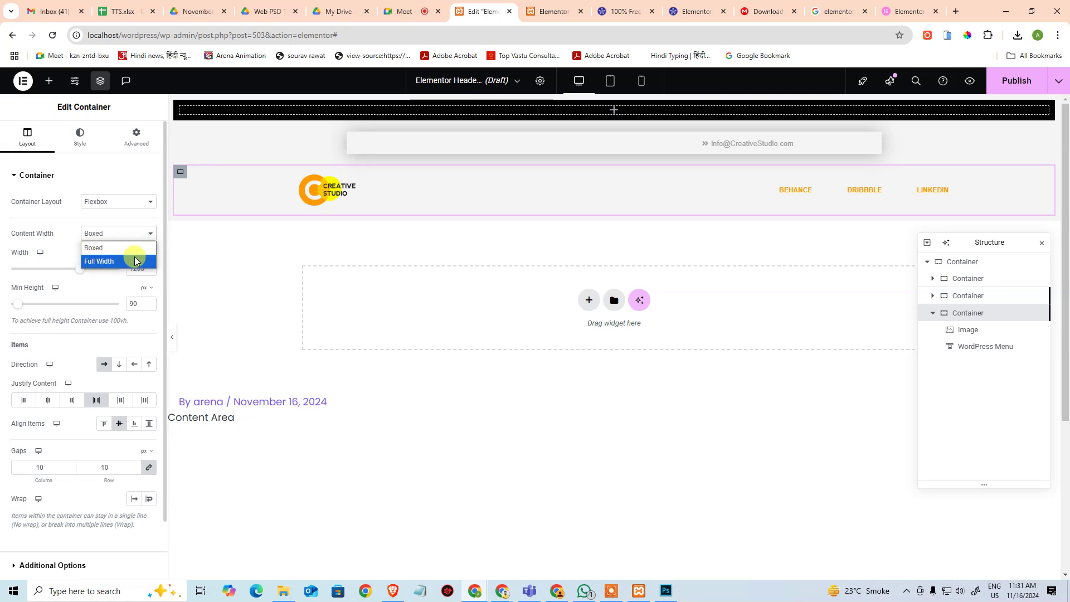
click(136, 257)
click(124, 233)
click(124, 233)
click(113, 204)
click(114, 208)
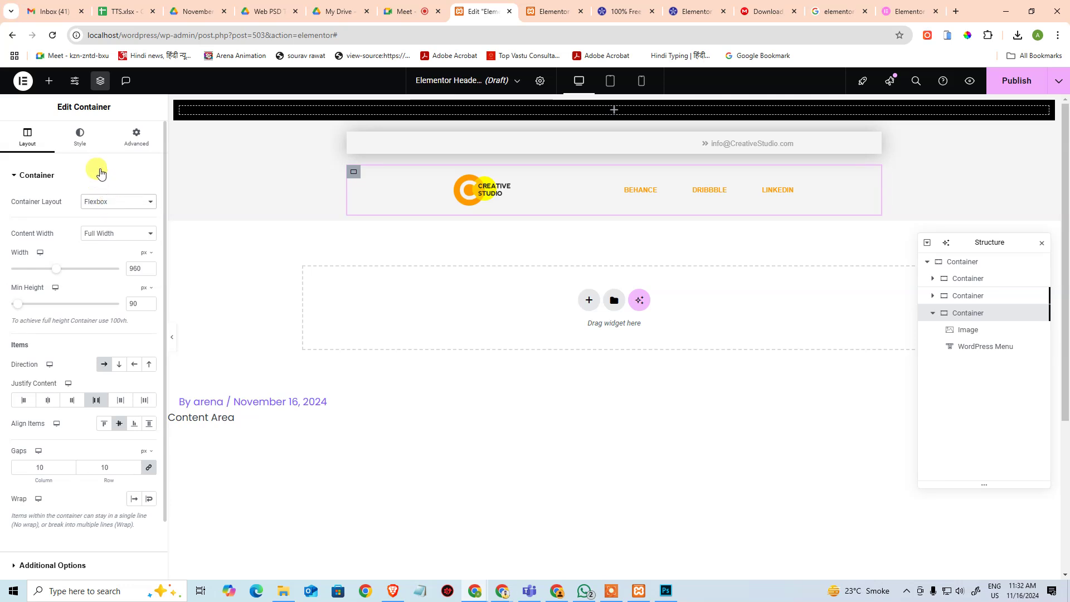
Step: Select the WordPress Menu widget and try undoing and redoing the most recent header edits
scroll(129, 328, down, 1)
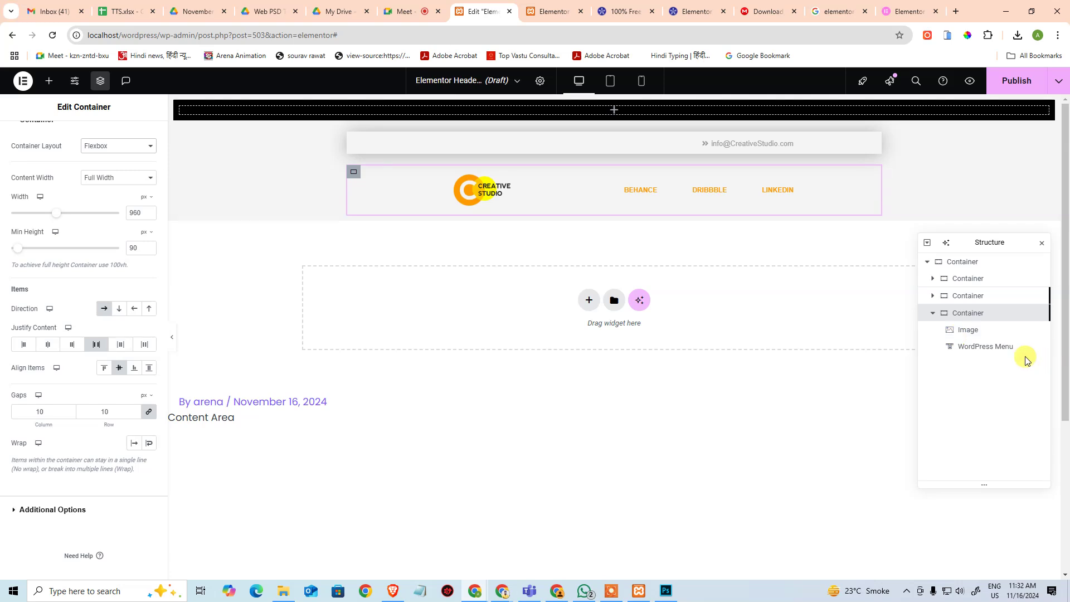
click(993, 345)
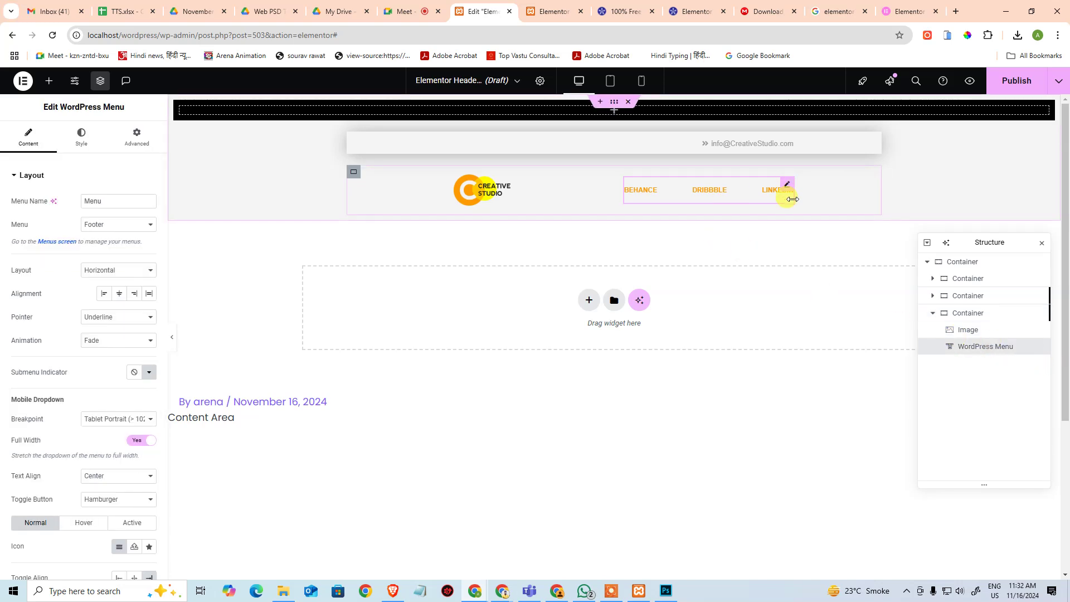
key(ctrl+z)
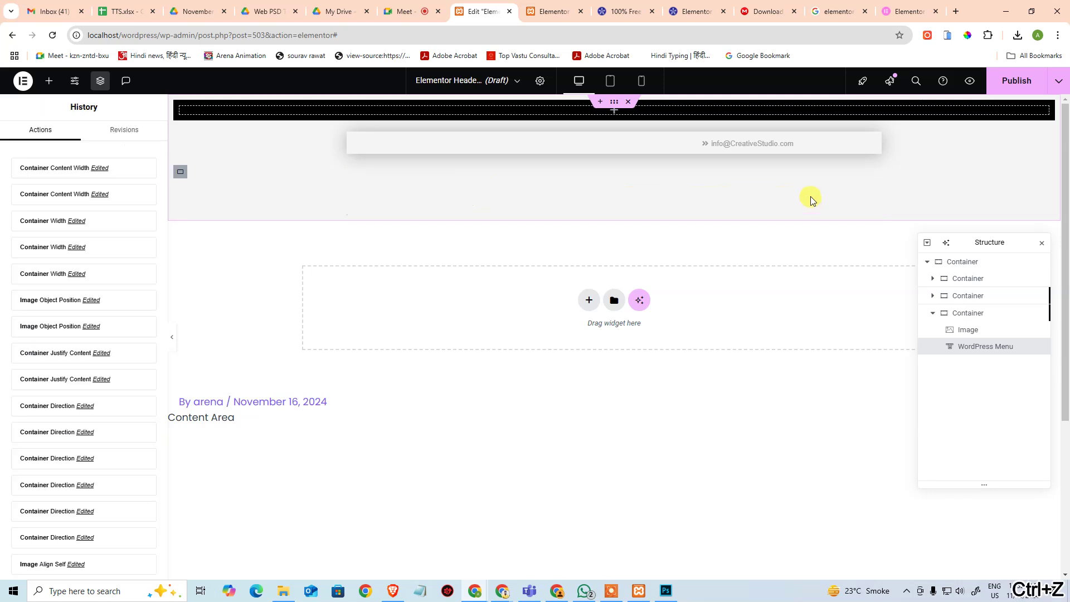
key(ctrl+shift+z)
key(ctrl+z)
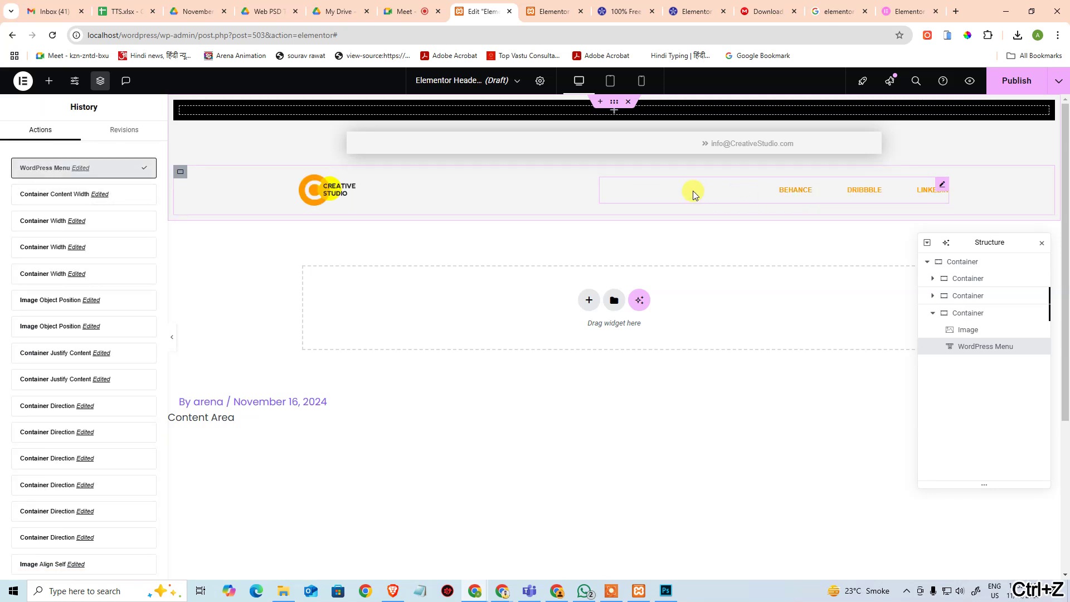
Step: Undo the recent alignment and layout experiments one by one, redoing the main container's grey background after undoing too far
click(664, 419)
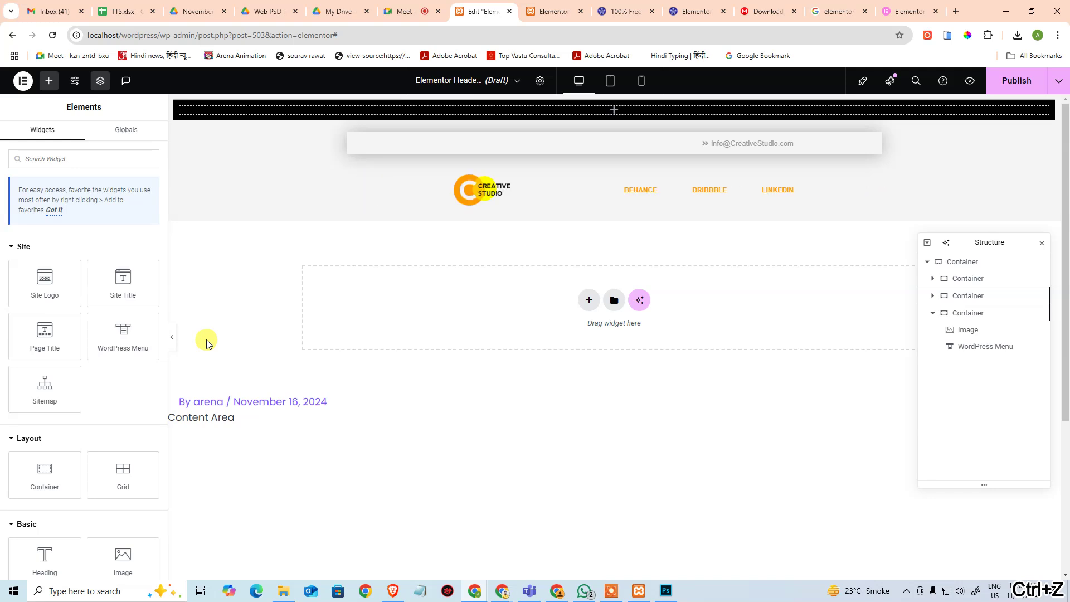
key(ctrl+z)
key(ctrl+z)
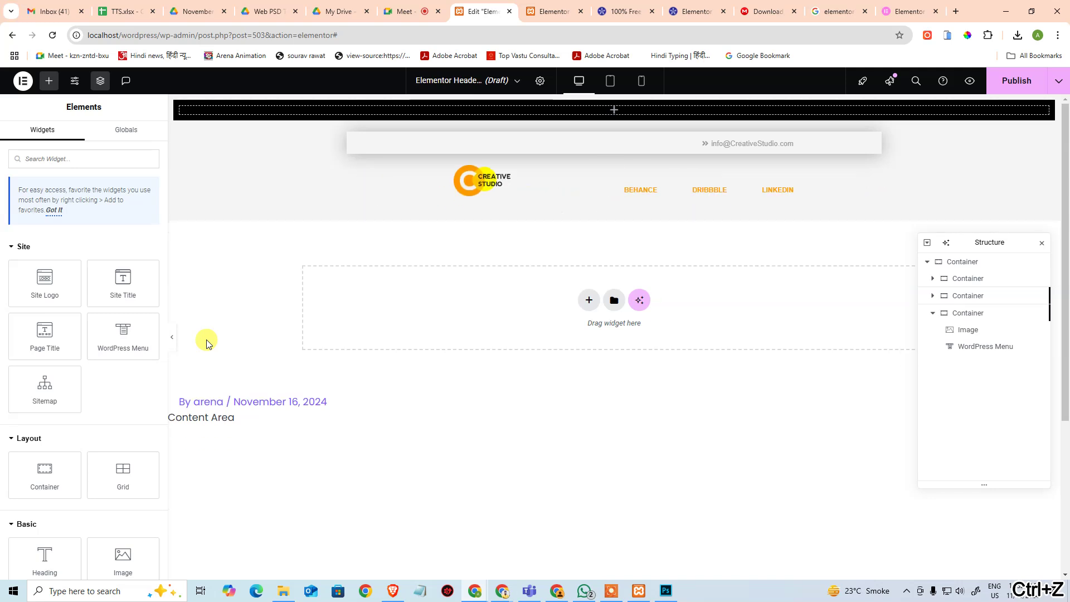
key(ctrl+z)
key(ctrl+z)
key(ctrl+z)
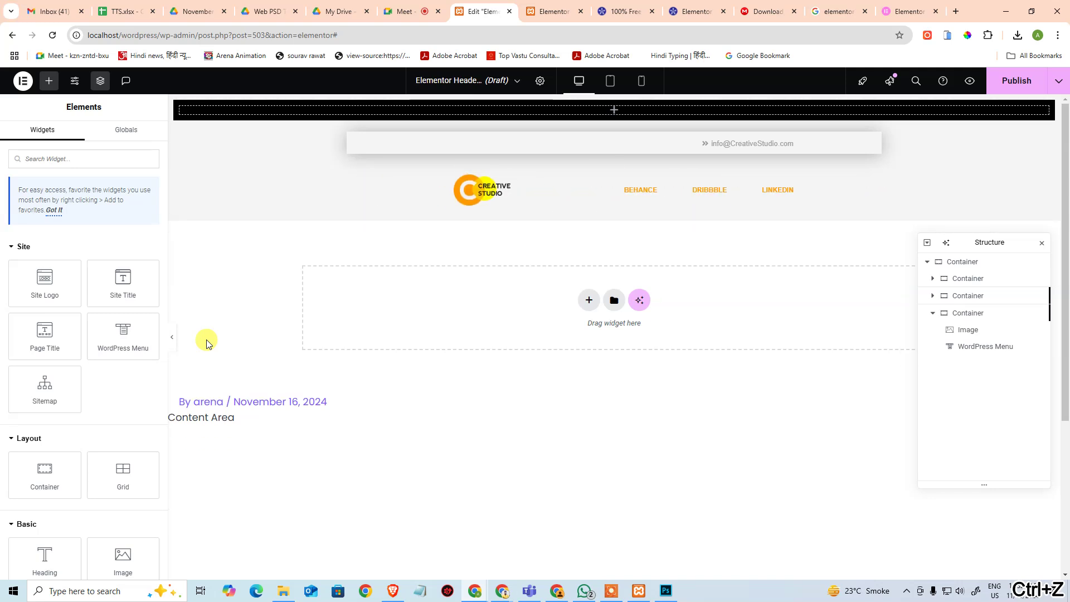
key(ctrl+z)
key(ctrl+z)
key(ctrl+z)
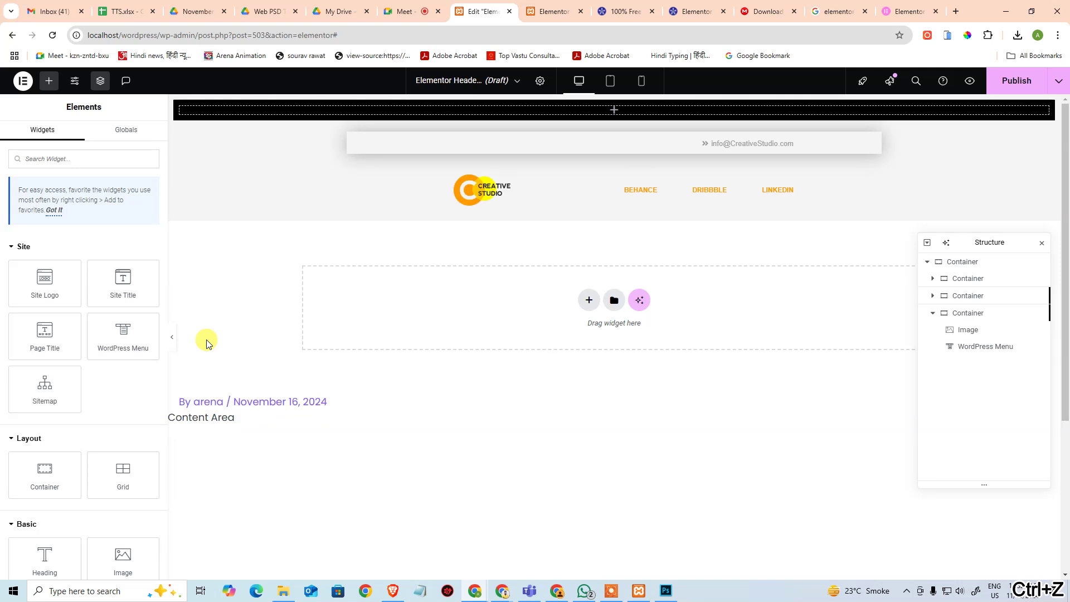
key(ctrl+z)
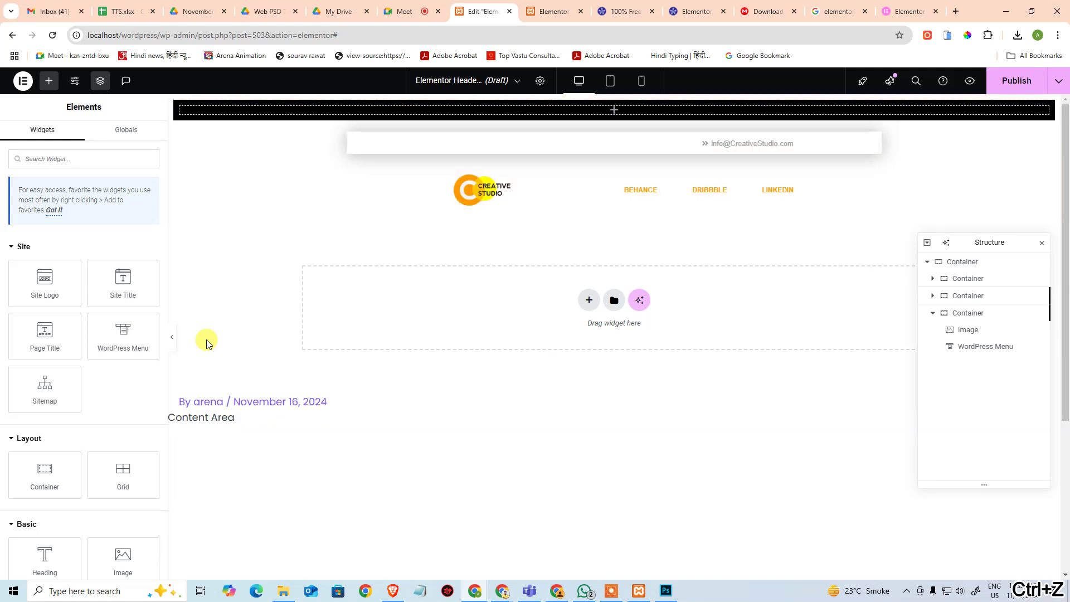
key(ctrl+shift+z)
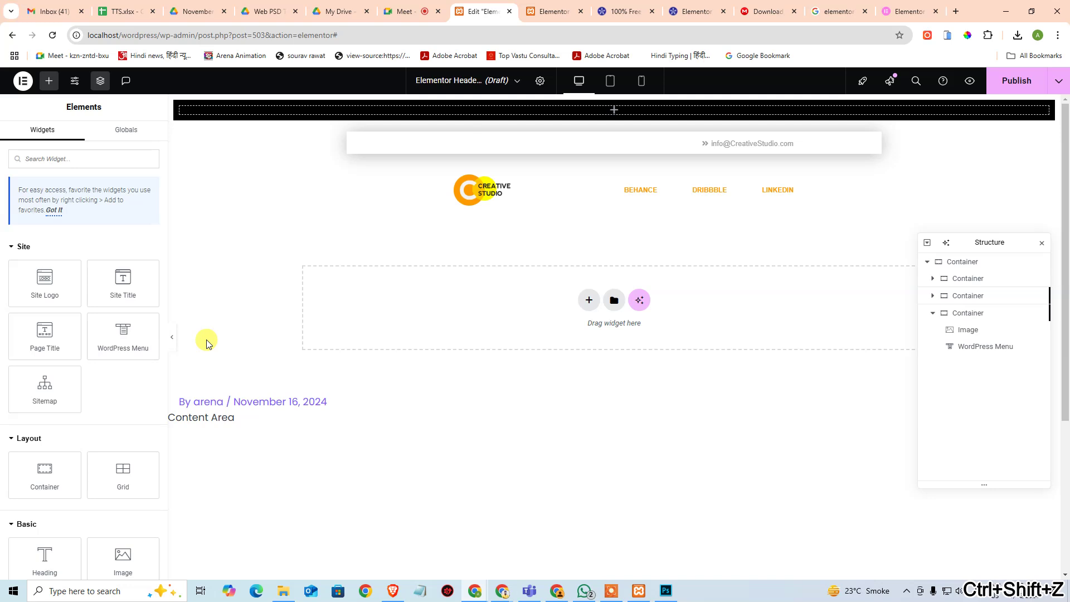
key(ctrl+y)
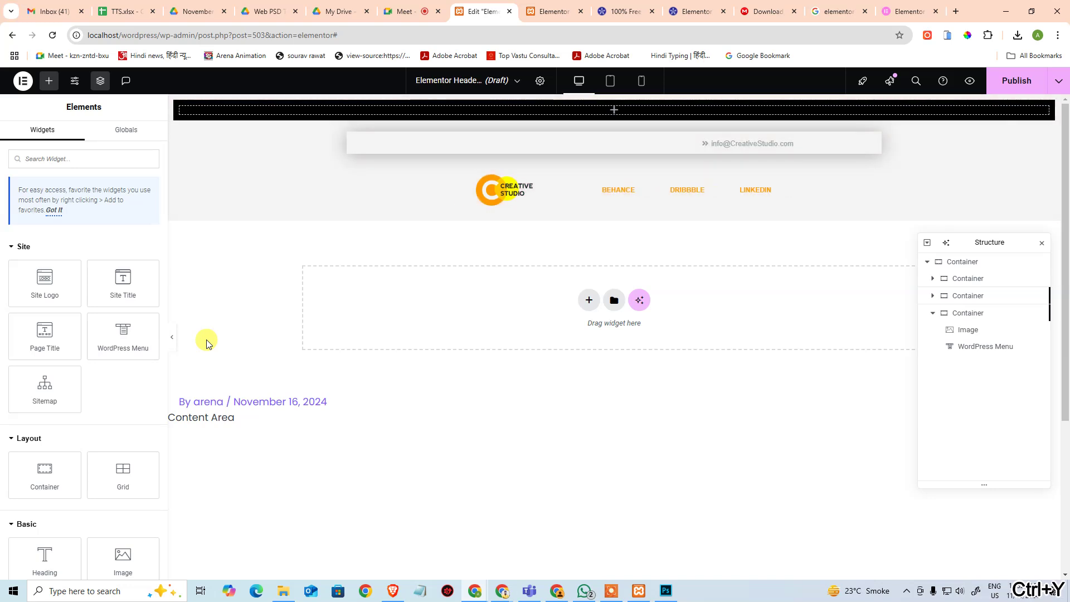
key(ctrl+z)
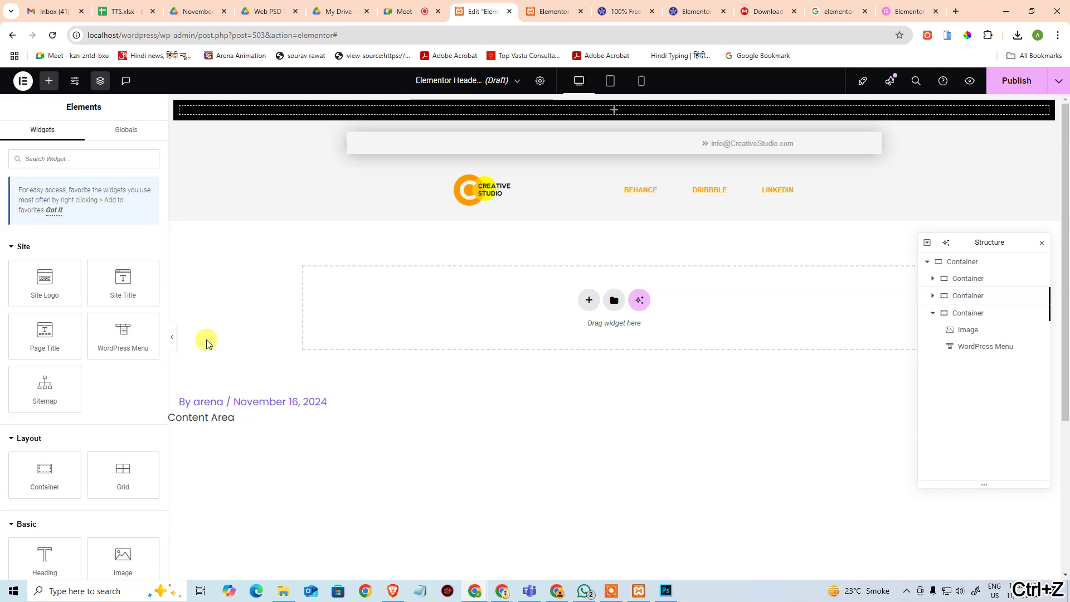
Step: Change the logo and menu container's layout from Flexbox to Grid
click(353, 171)
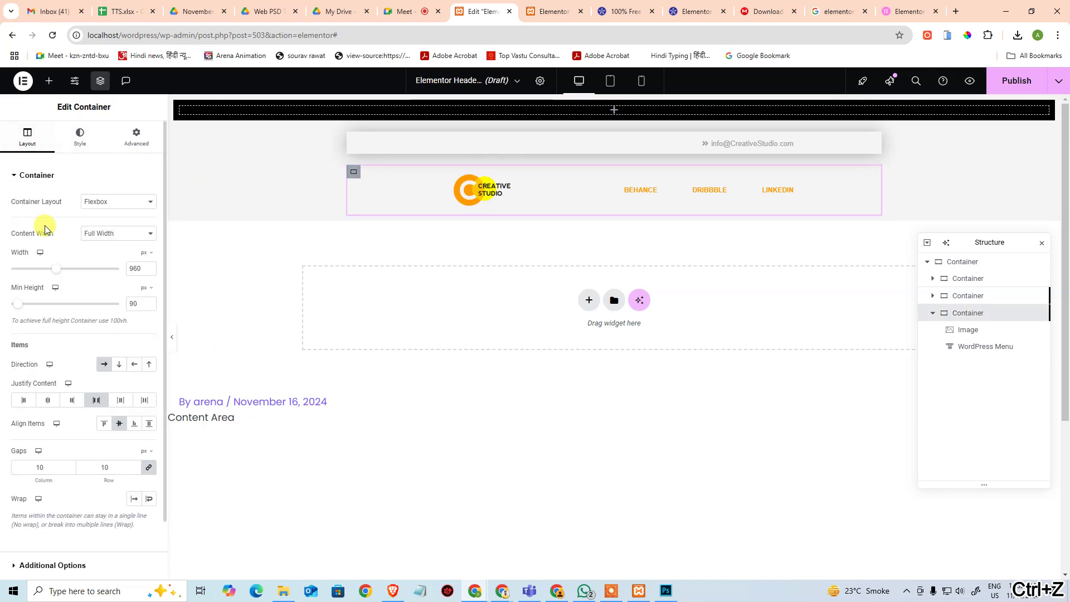
click(99, 202)
click(102, 228)
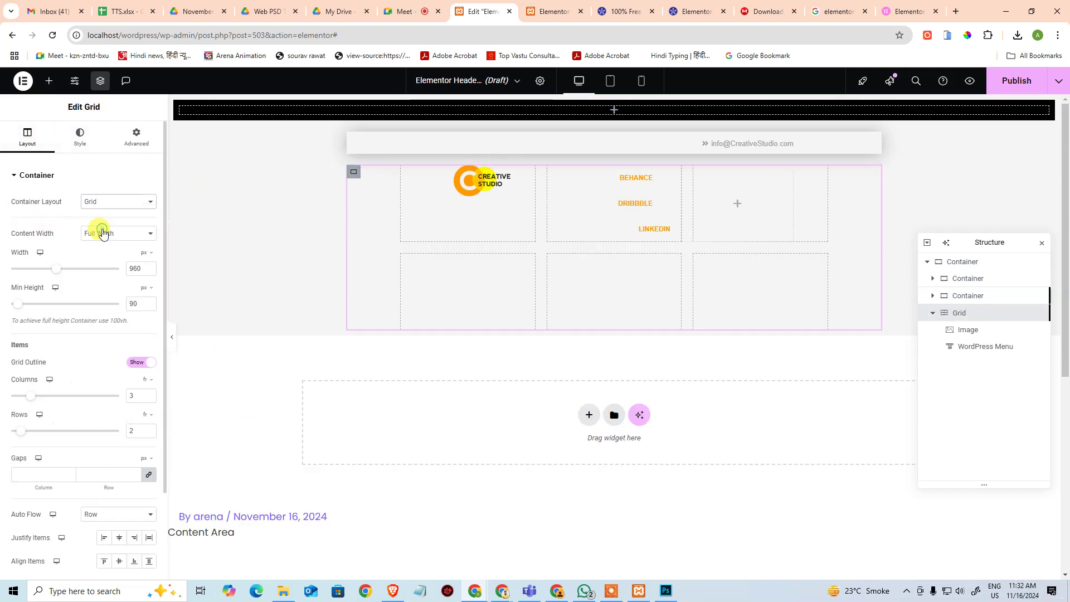
Step: Return the logo and menu container's layout to Flexbox with its items in a row direction
click(100, 216)
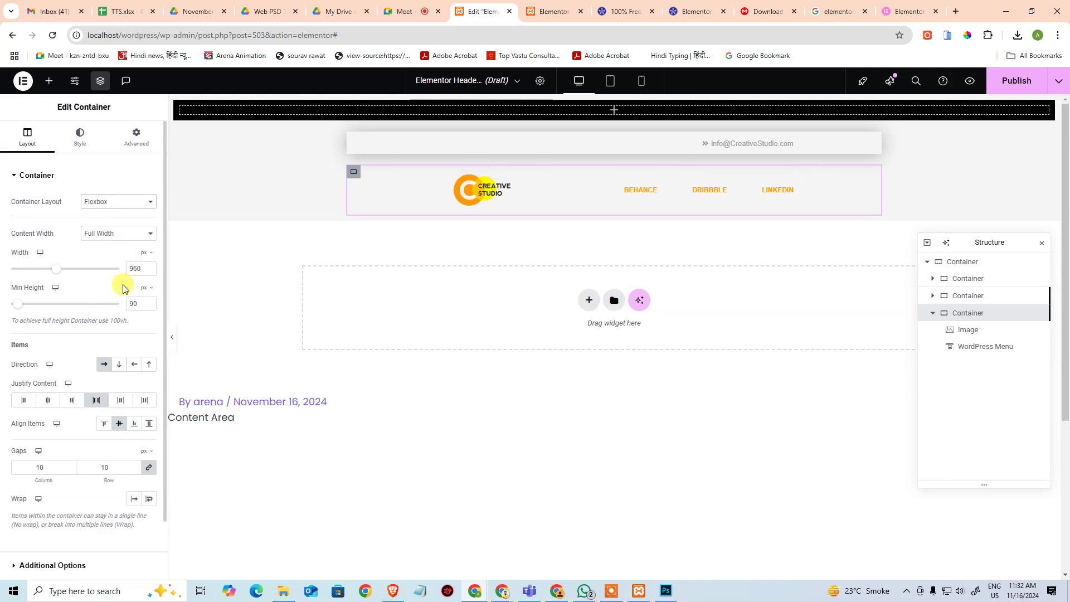
click(104, 366)
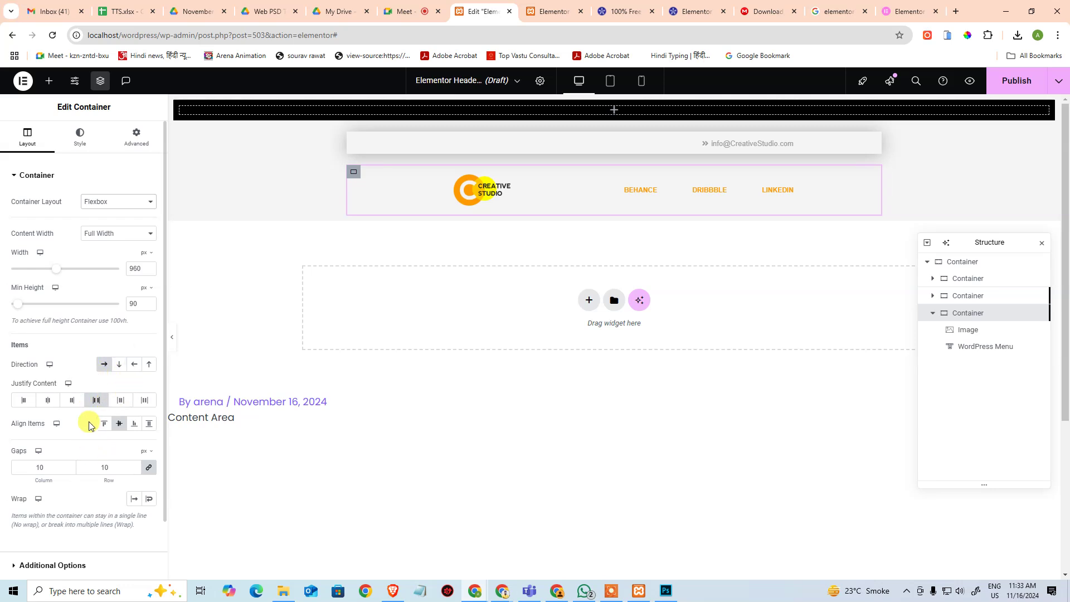
Step: Review the logo and menu container's advanced settings and custom CSS, and the logo image's content settings
click(123, 141)
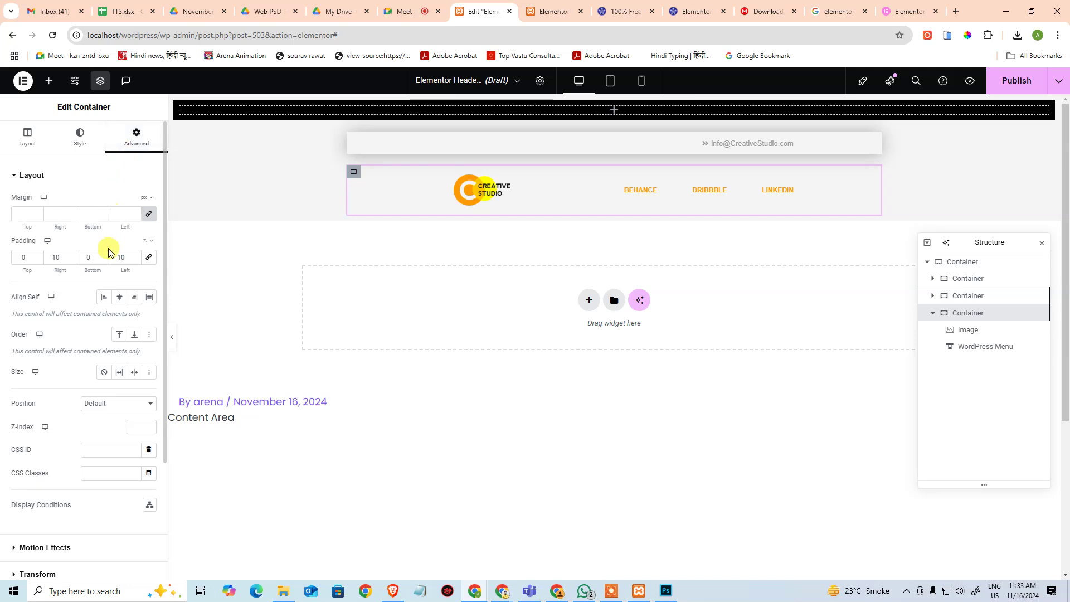
scroll(114, 423, down, 3)
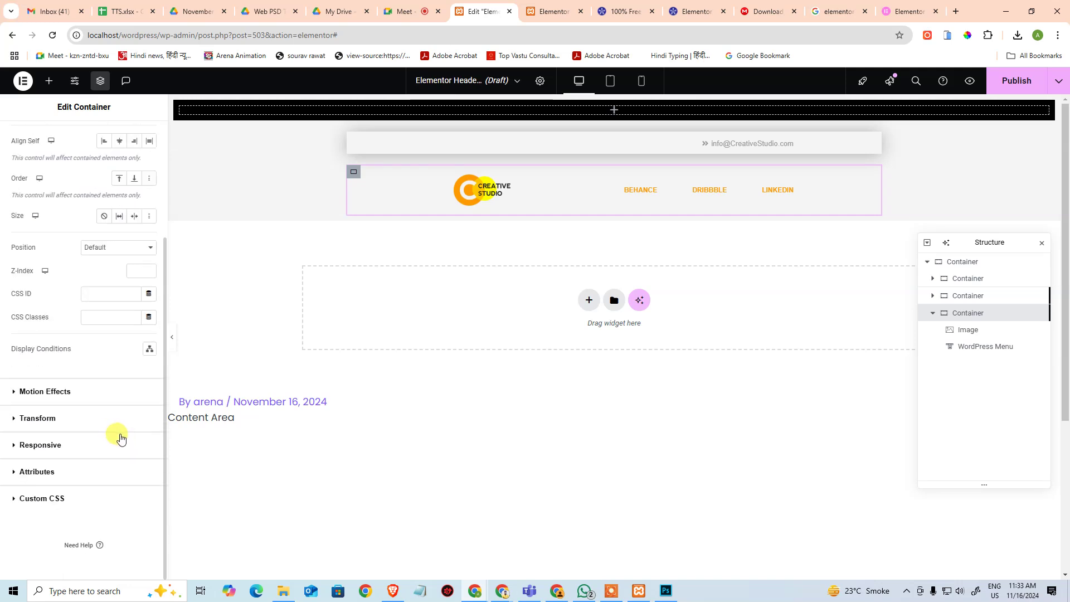
click(100, 494)
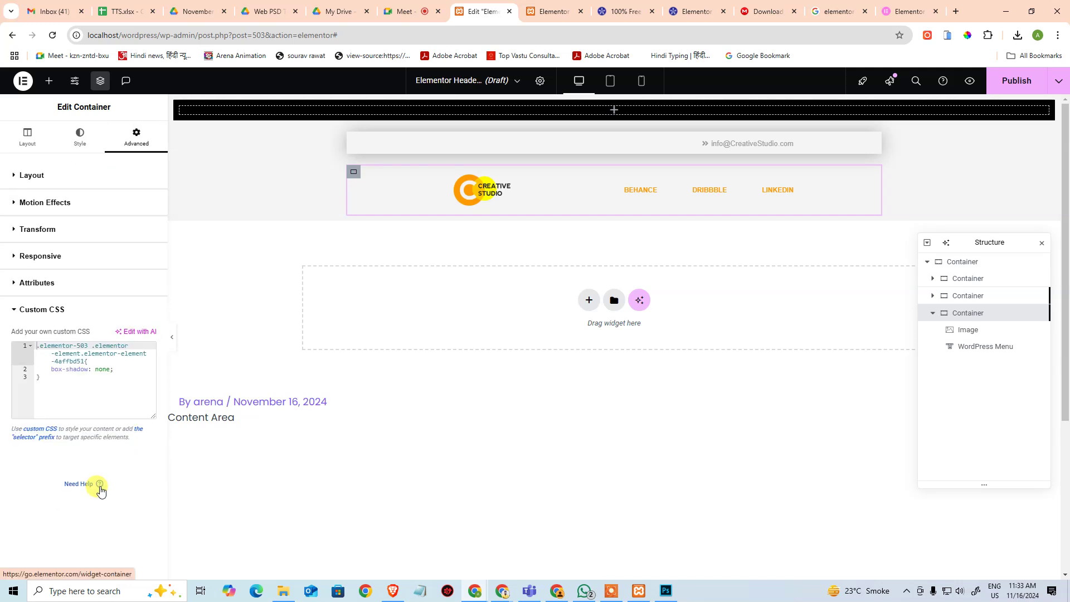
click(30, 131)
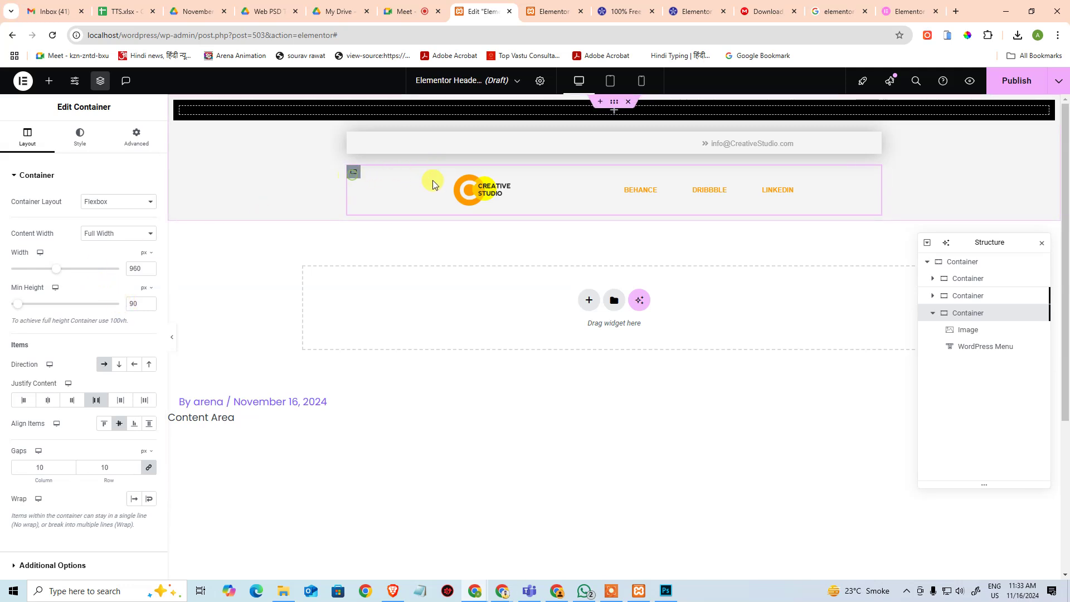
click(520, 182)
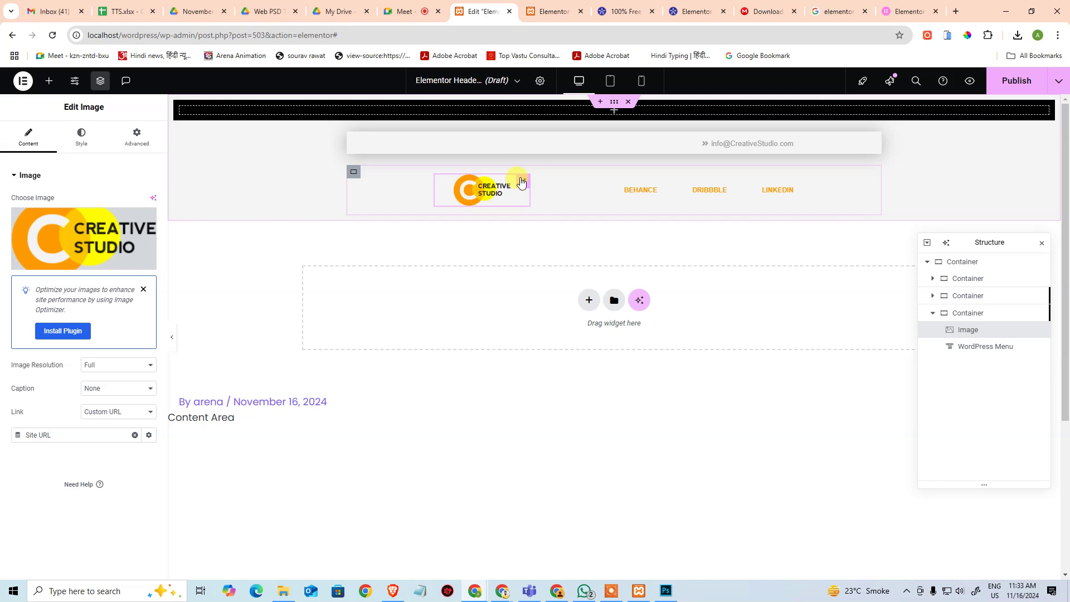
click(31, 136)
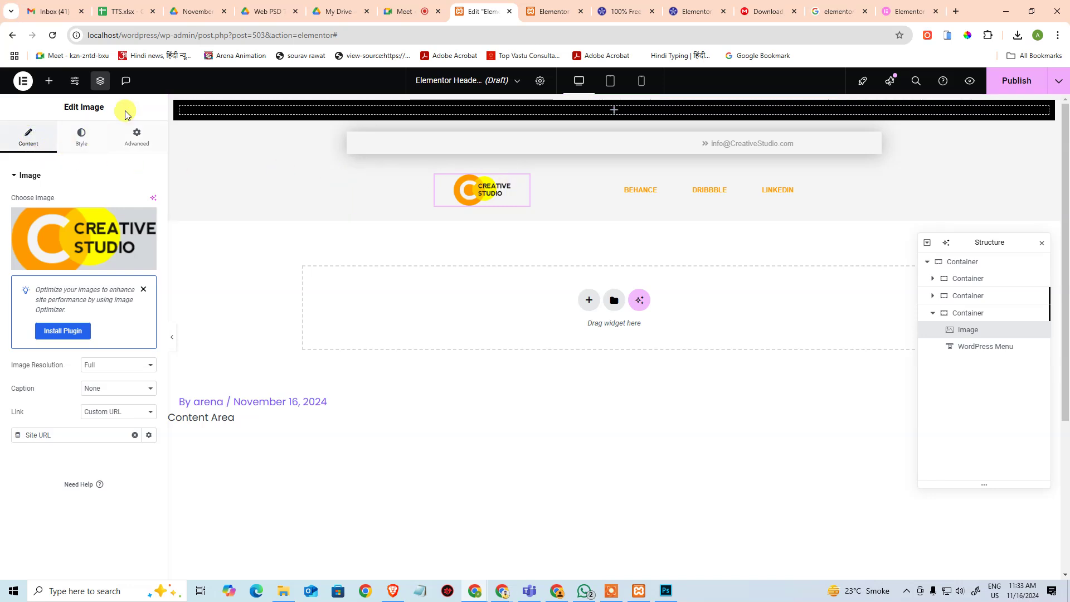
Step: Try Wrap with Space Between content alignment on the logo and menu container, restoring Default alignment and clearing Wrap
click(539, 432)
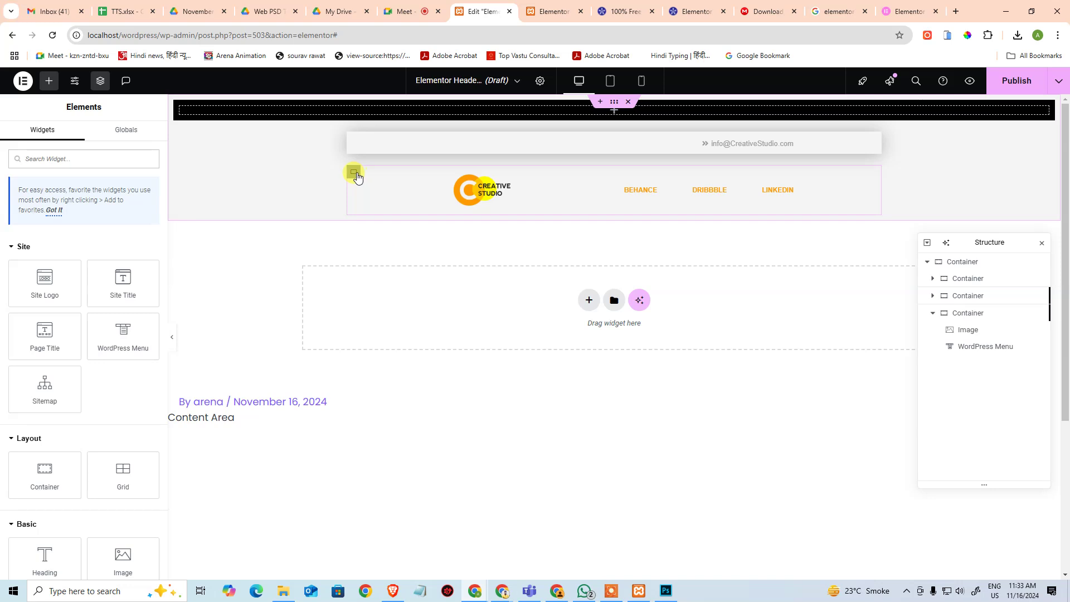
click(354, 173)
right_click(359, 176)
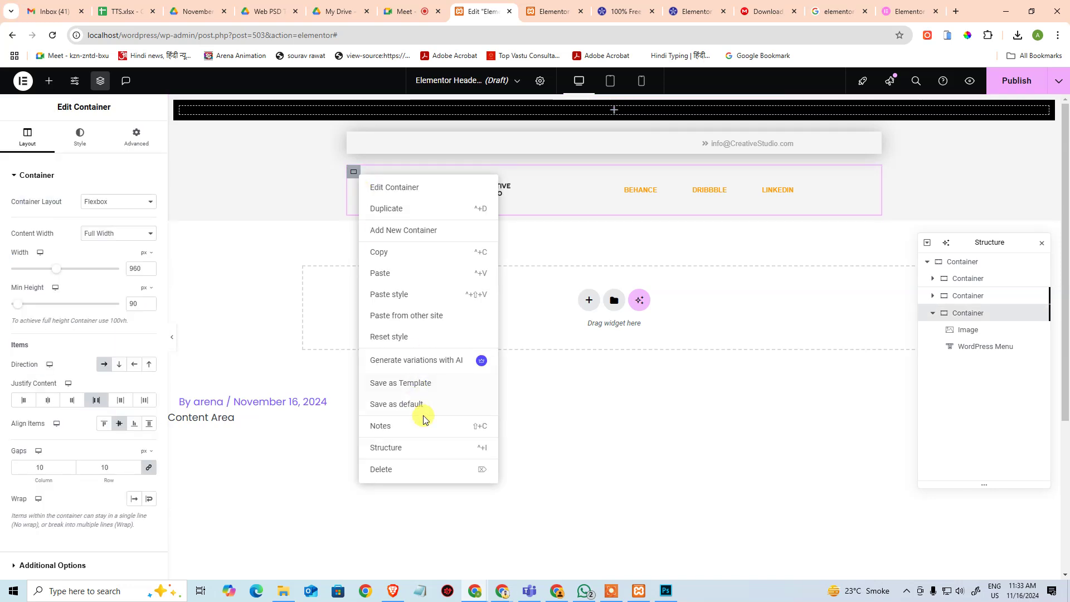
click(444, 447)
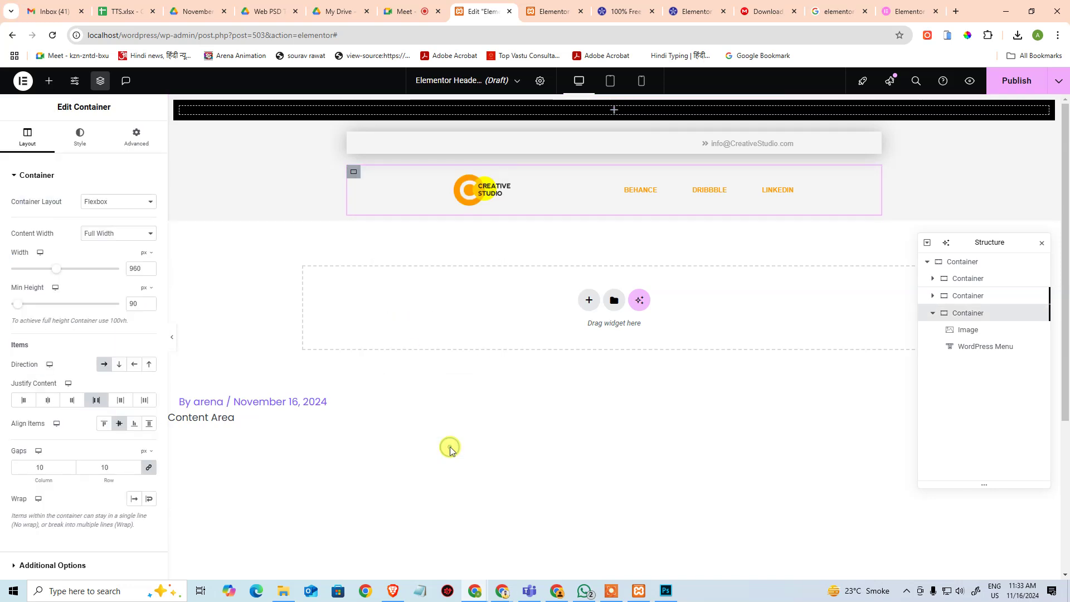
click(144, 499)
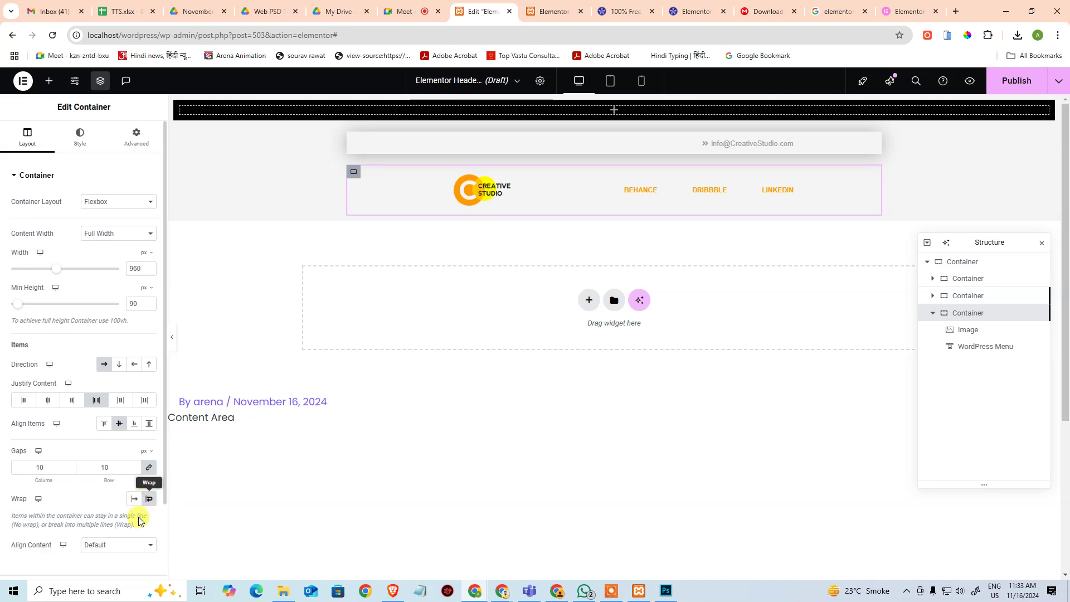
scroll(143, 510, down, 2)
click(124, 455)
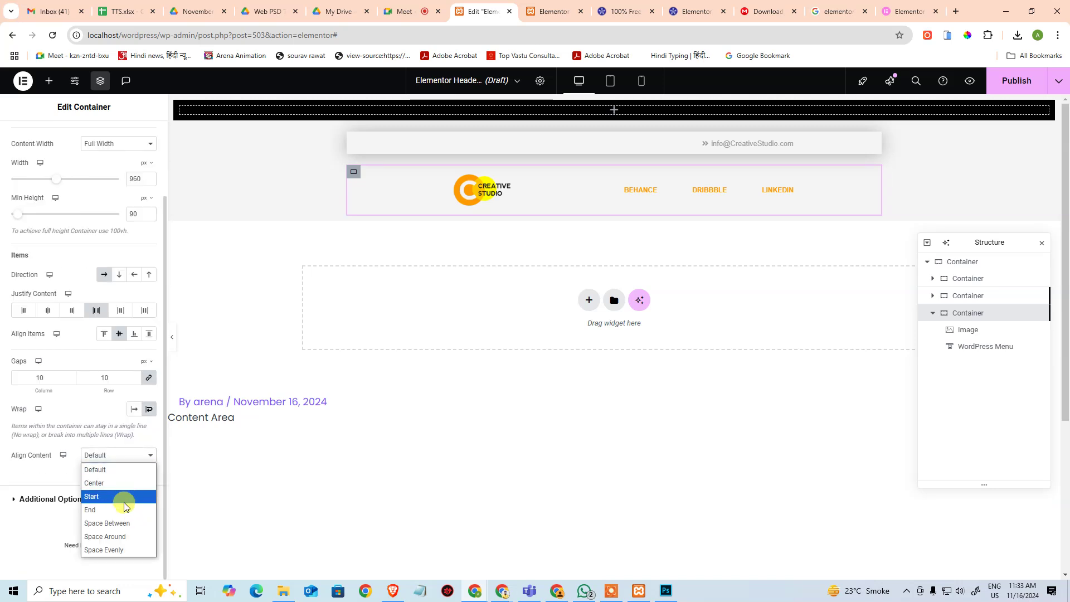
click(121, 522)
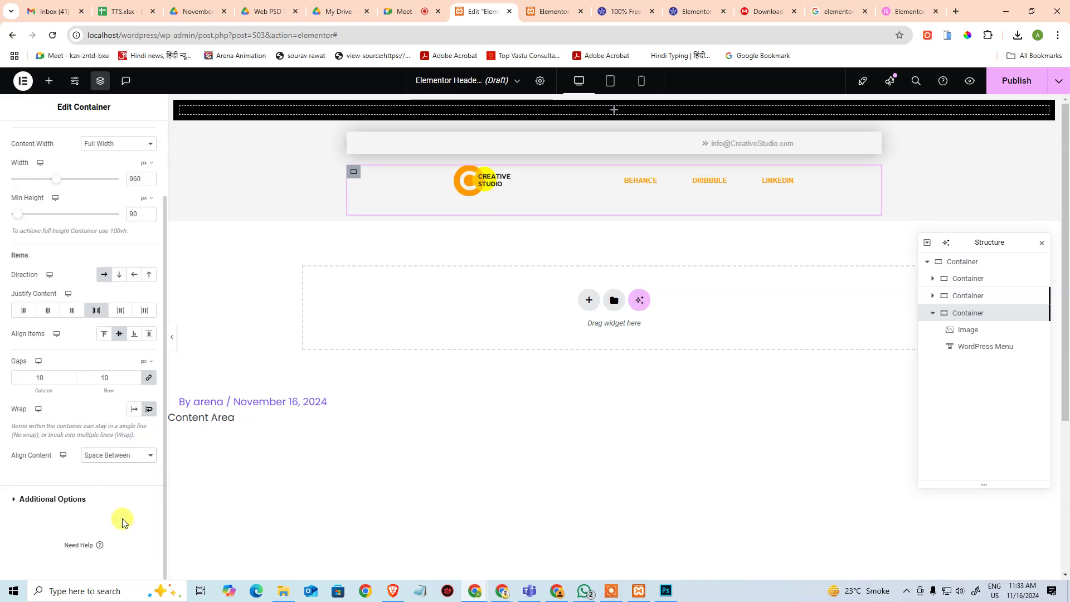
click(135, 455)
click(127, 468)
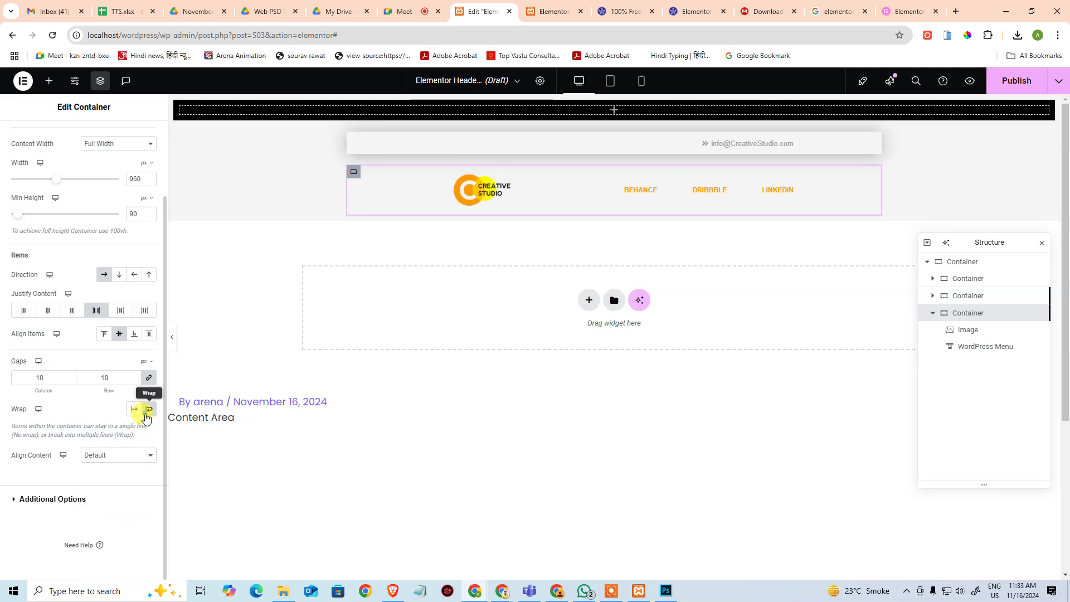
click(146, 412)
Step: Check the container's additional options and try Space Around and Space Evenly justification, returning to Space Between
click(53, 499)
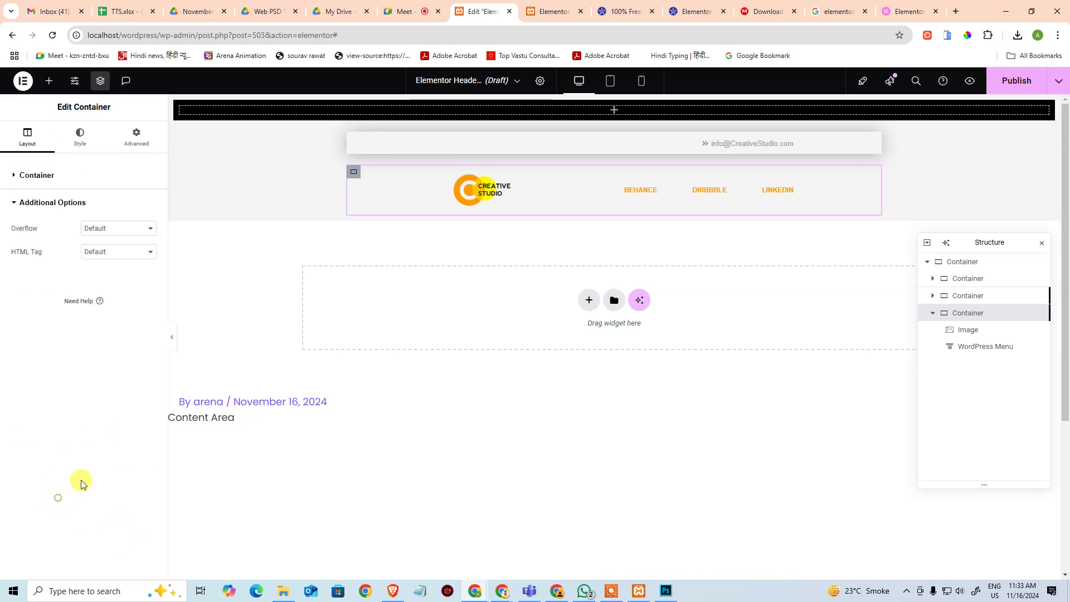
click(37, 175)
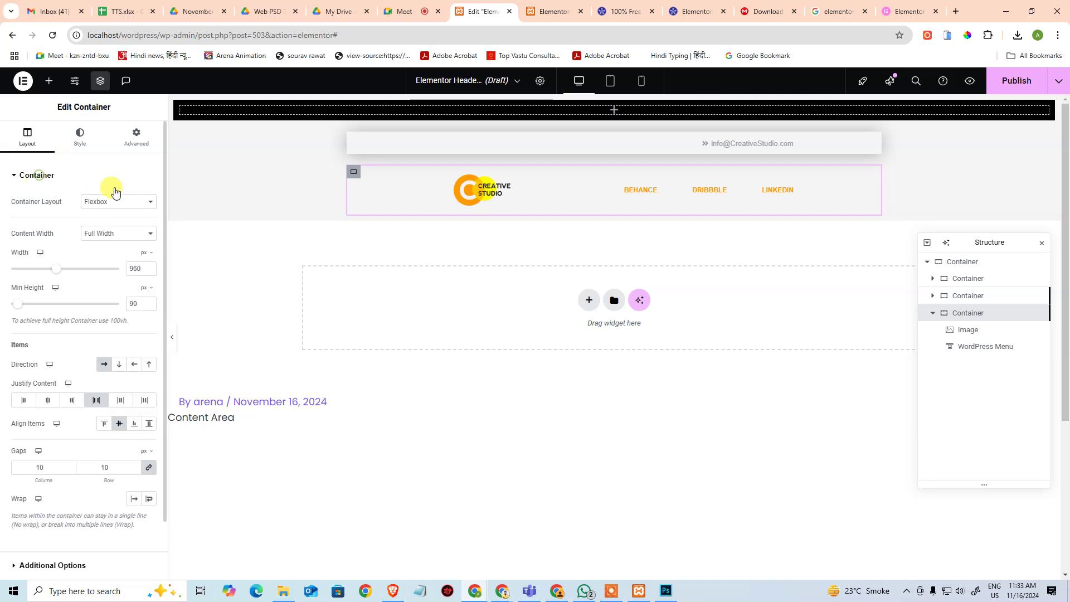
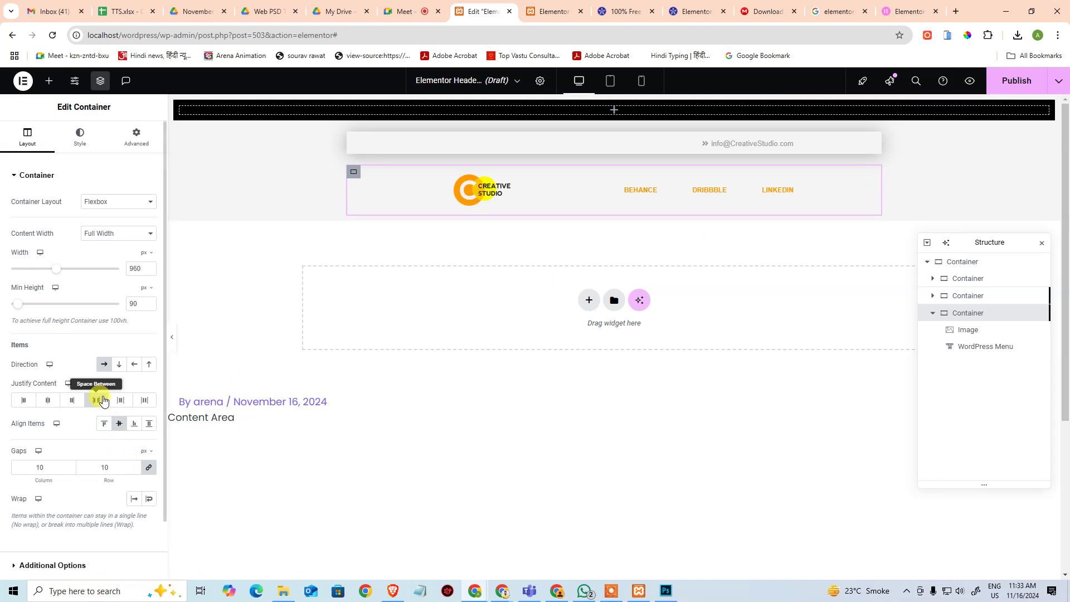
click(121, 400)
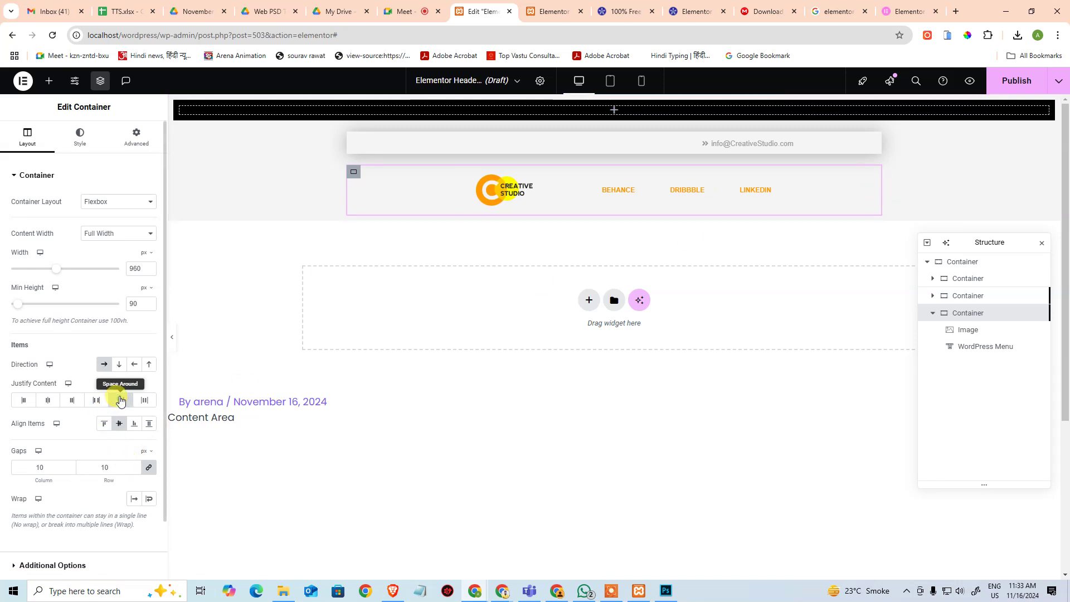
click(147, 400)
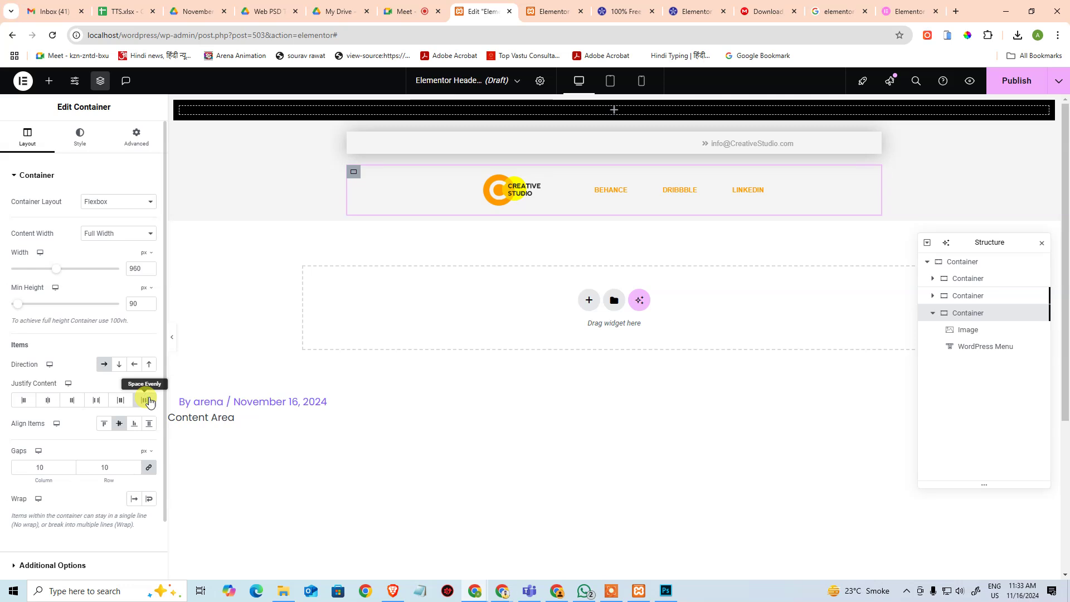
click(94, 407)
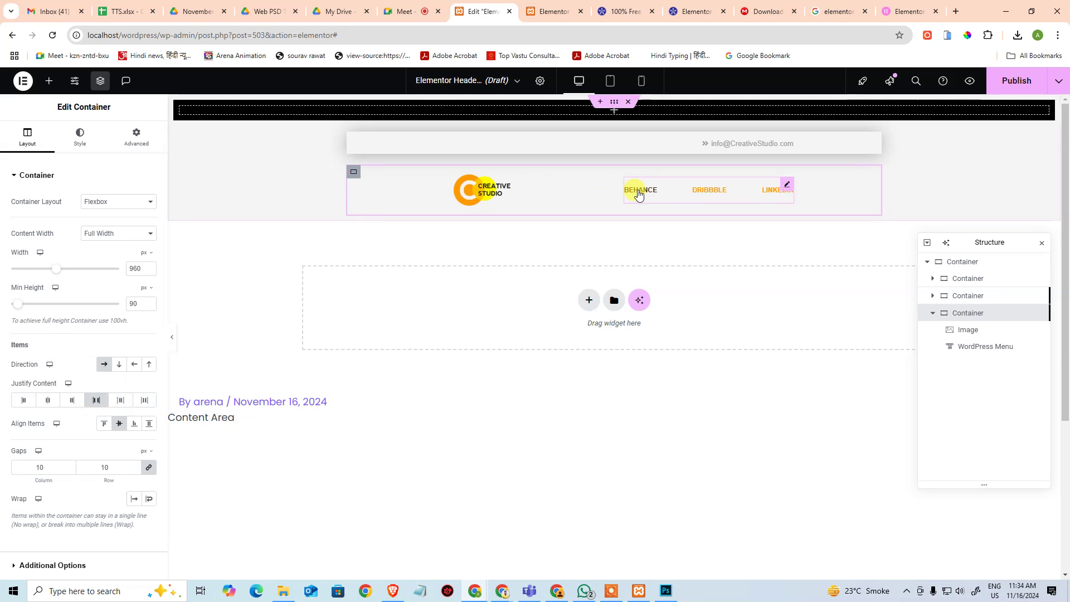
Step: Preview the updated header in its browser tab with the developer tools closed
click(968, 82)
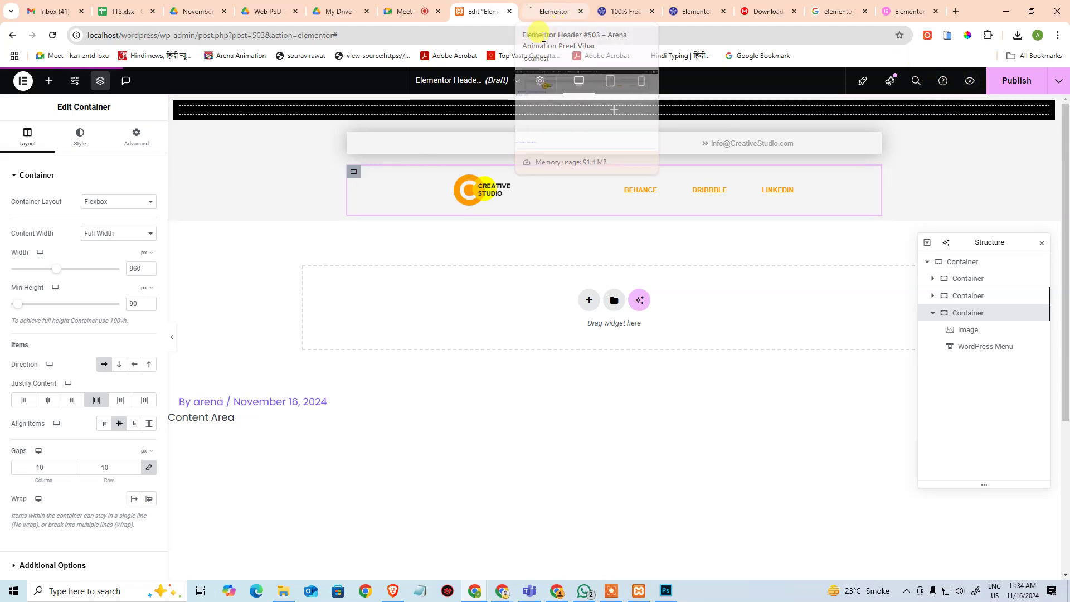
click(549, 12)
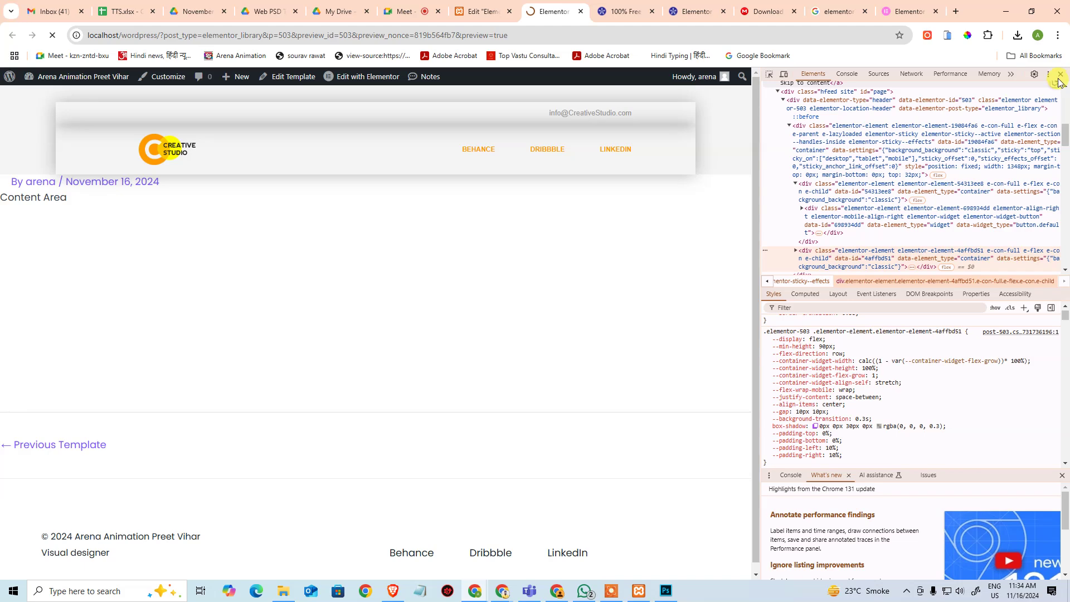
key(F12)
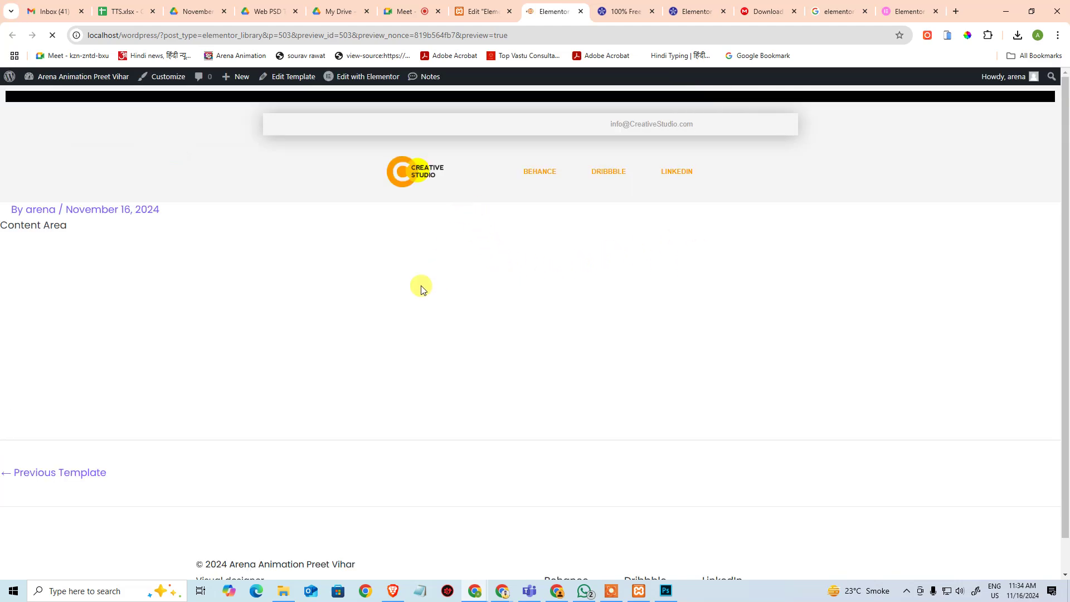
Step: Inspect the logo image and its enclosing logo and menu container in the browser's developer tools
right_click(408, 178)
click(446, 493)
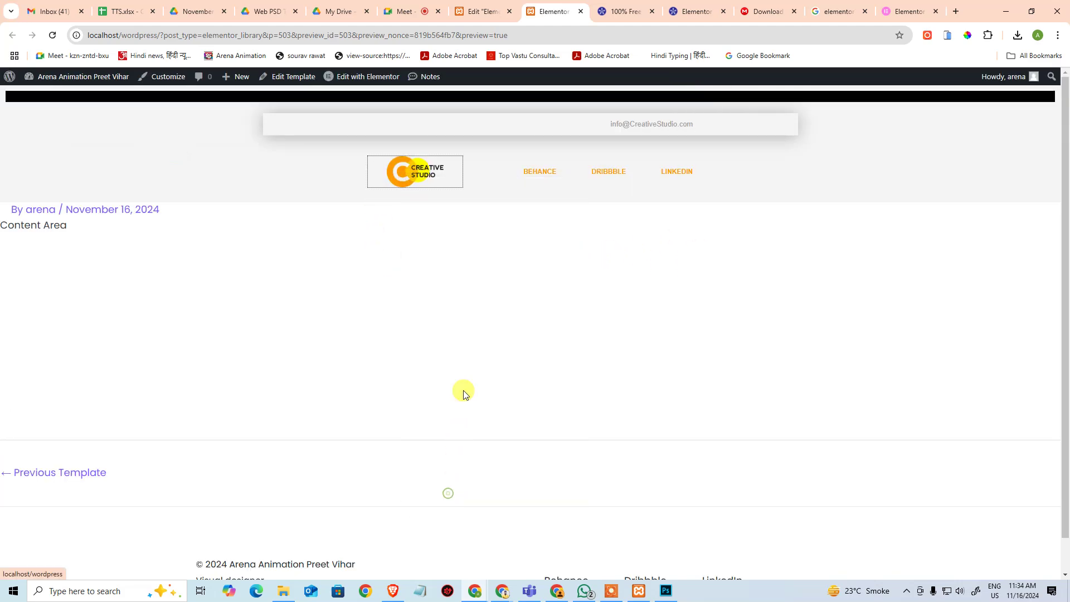
click(769, 74)
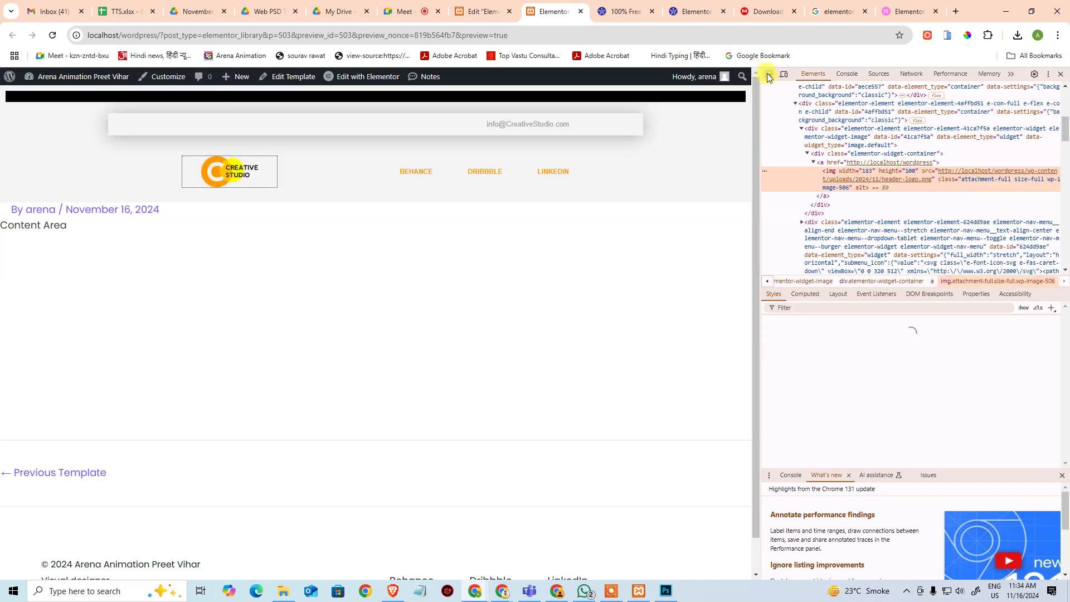
click(163, 194)
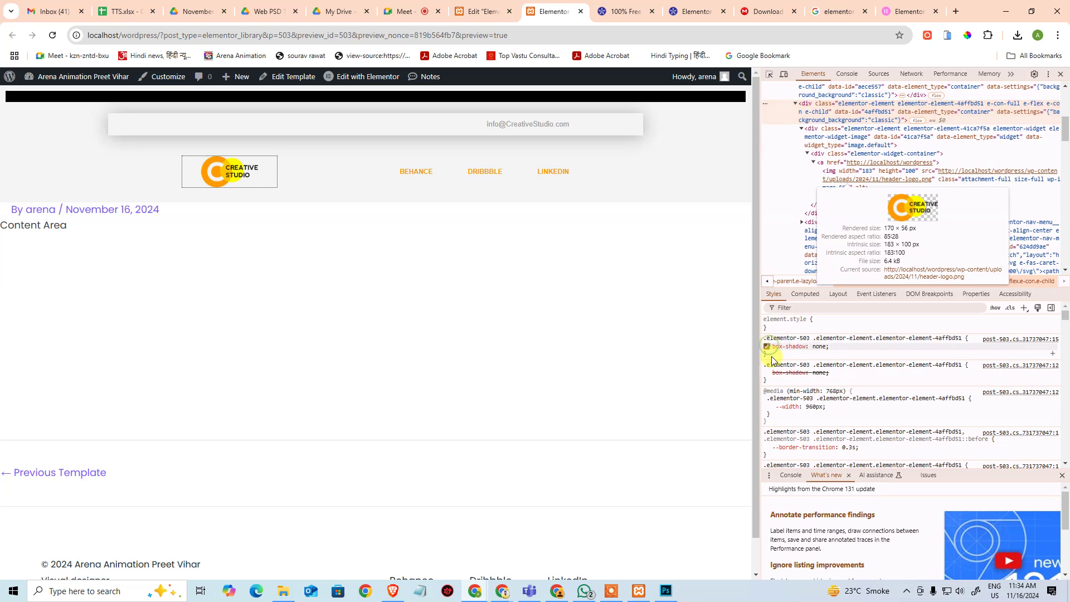
Step: Toggle the container's min-height, container-widget-width and gap declarations off and on to test their effect on the header
scroll(777, 399, down, 2)
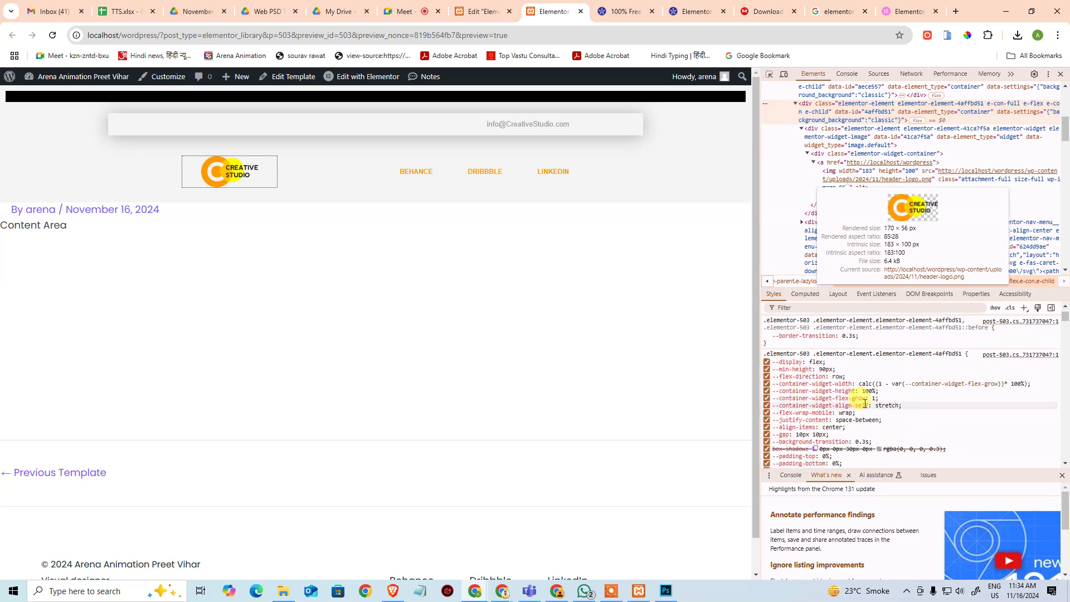
click(767, 370)
click(767, 370)
scroll(773, 388, down, 1)
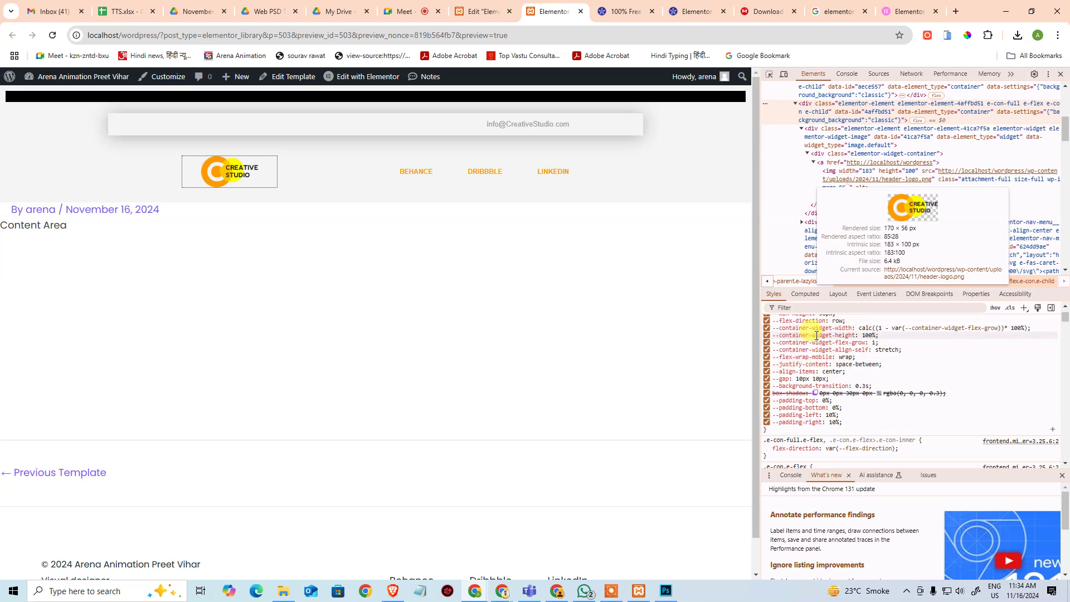
click(767, 328)
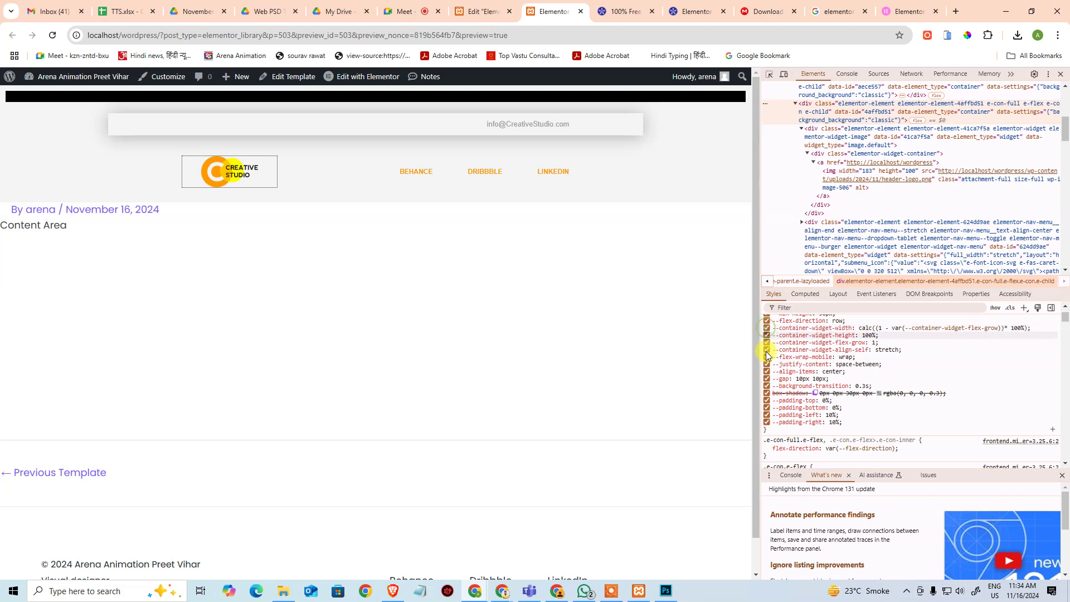
click(766, 380)
click(766, 379)
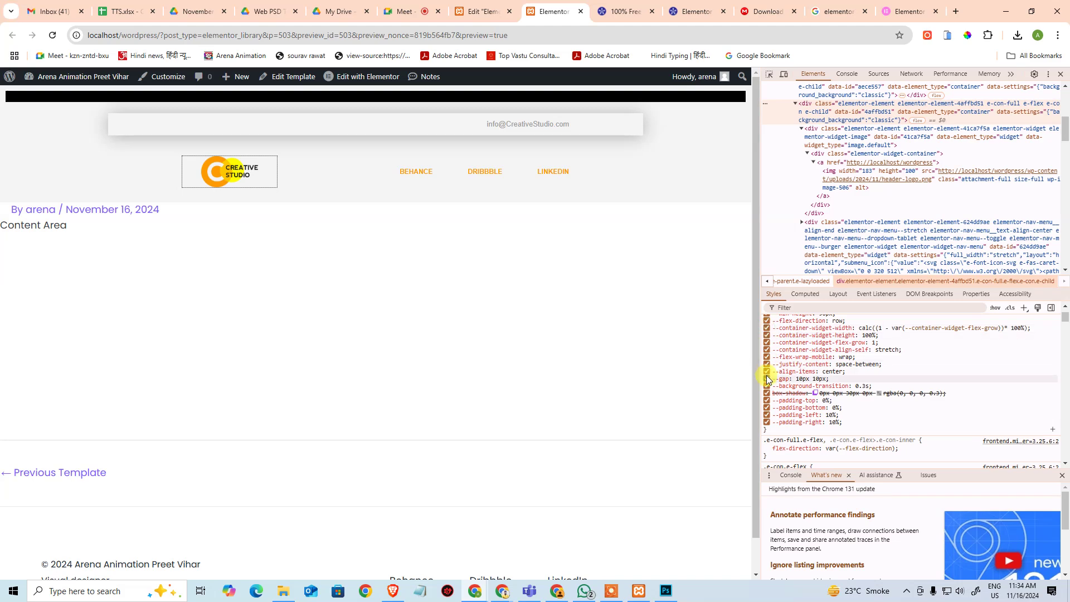
Step: Toggle the container's align-items, justify-content and padding declarations off and on, and reload the preview page
click(766, 372)
click(766, 372)
click(766, 365)
click(767, 364)
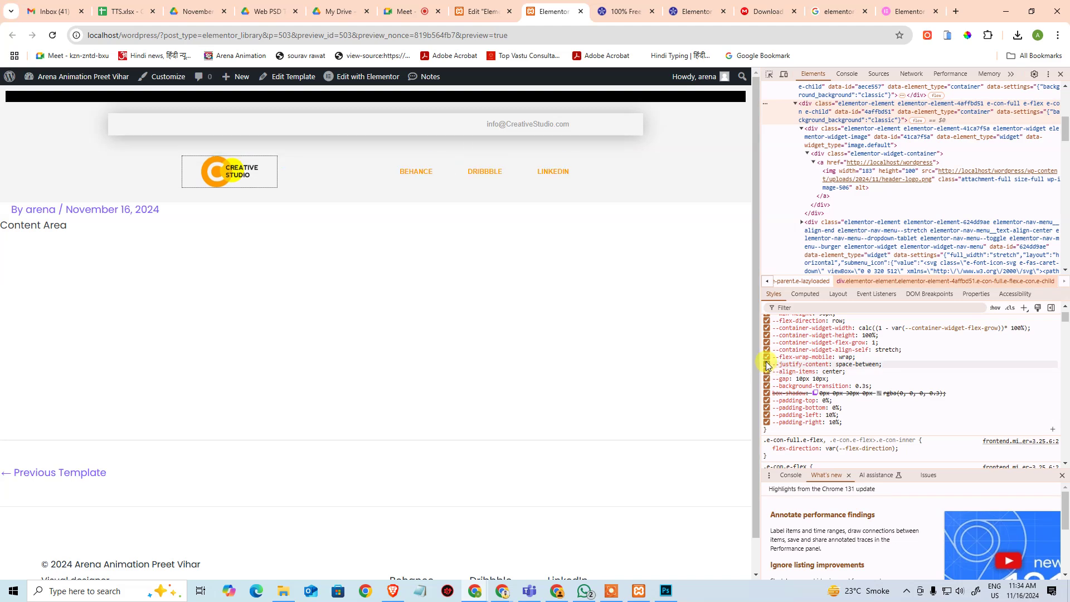
click(766, 422)
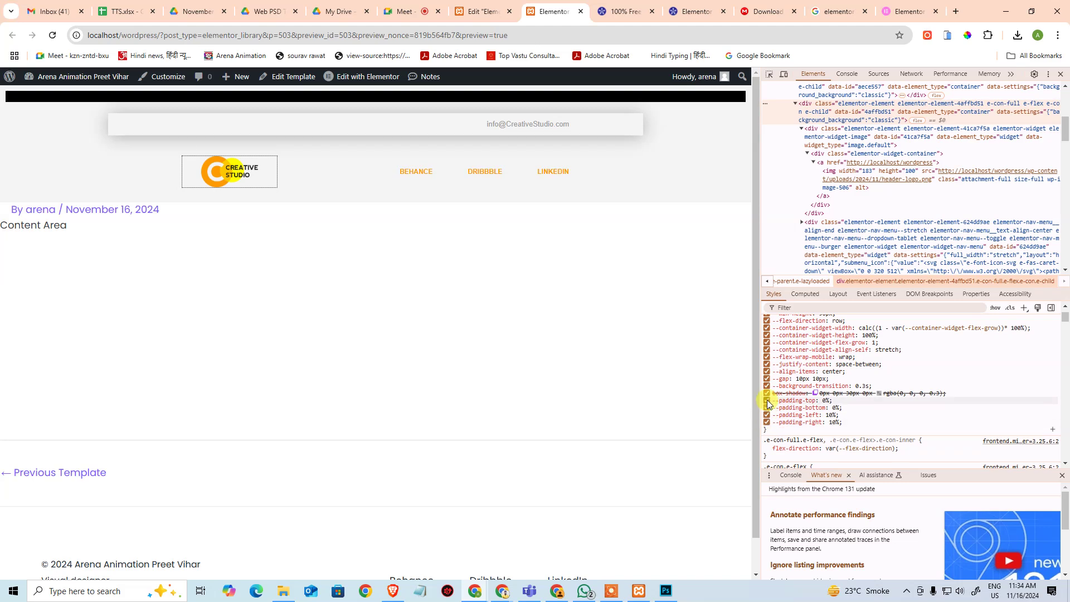
click(768, 401)
click(767, 402)
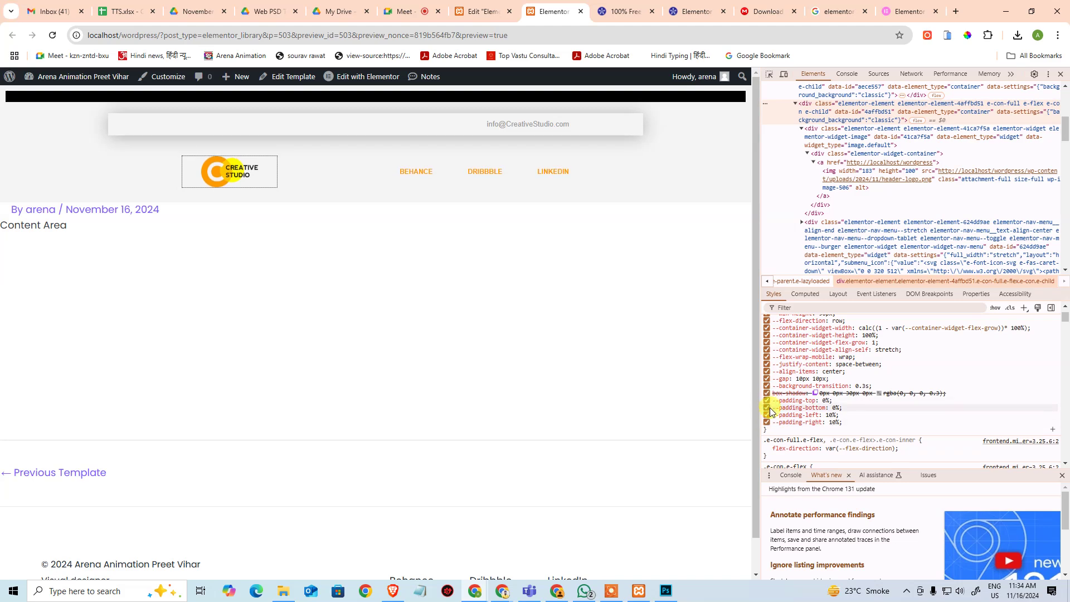
key(F5)
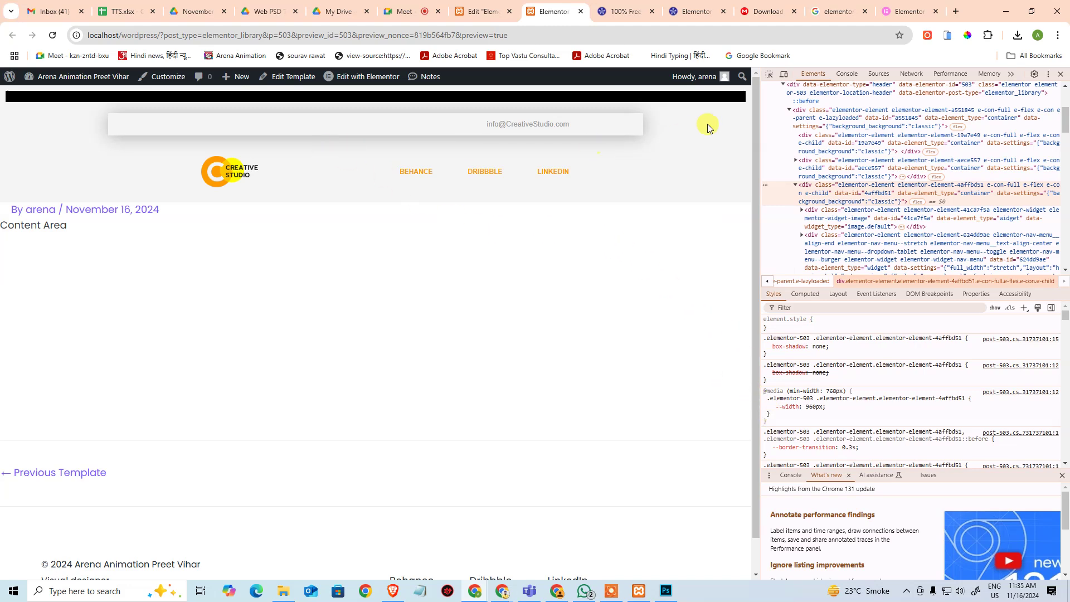
Step: Inspect the logo and menu container in the developer tools and disable its left and right padding declarations to test their effect
click(769, 74)
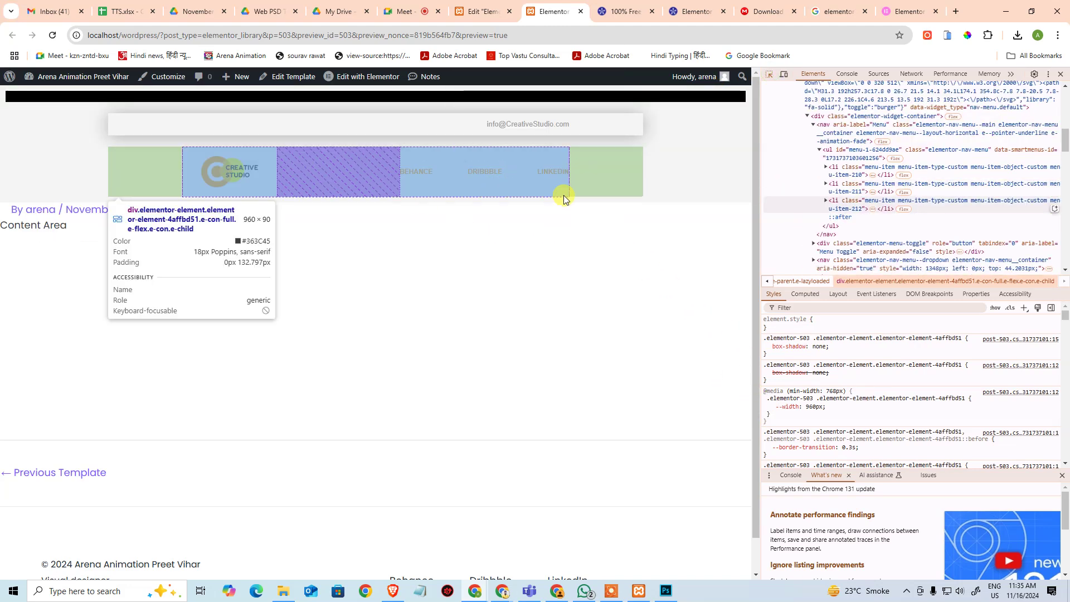
click(564, 195)
scroll(847, 405, down, 2)
scroll(848, 405, down, 5)
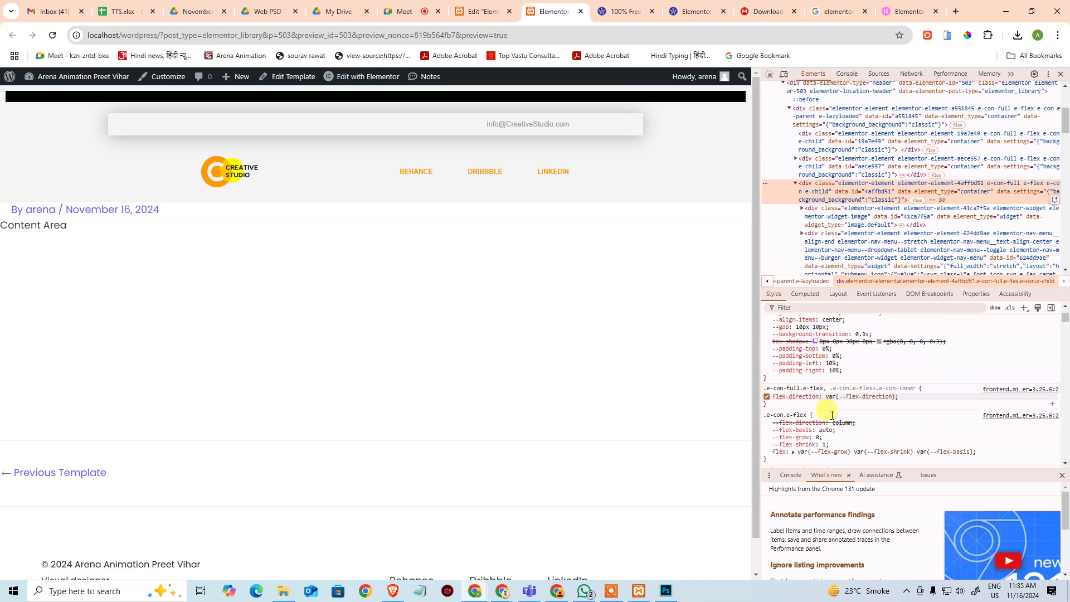
click(767, 360)
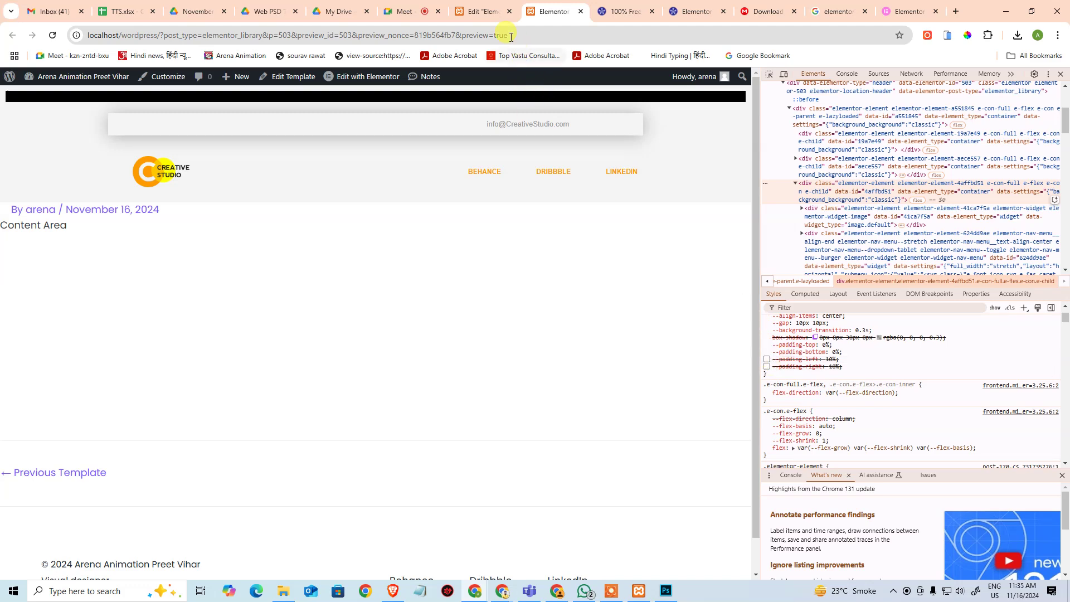
scroll(903, 363, up, 3)
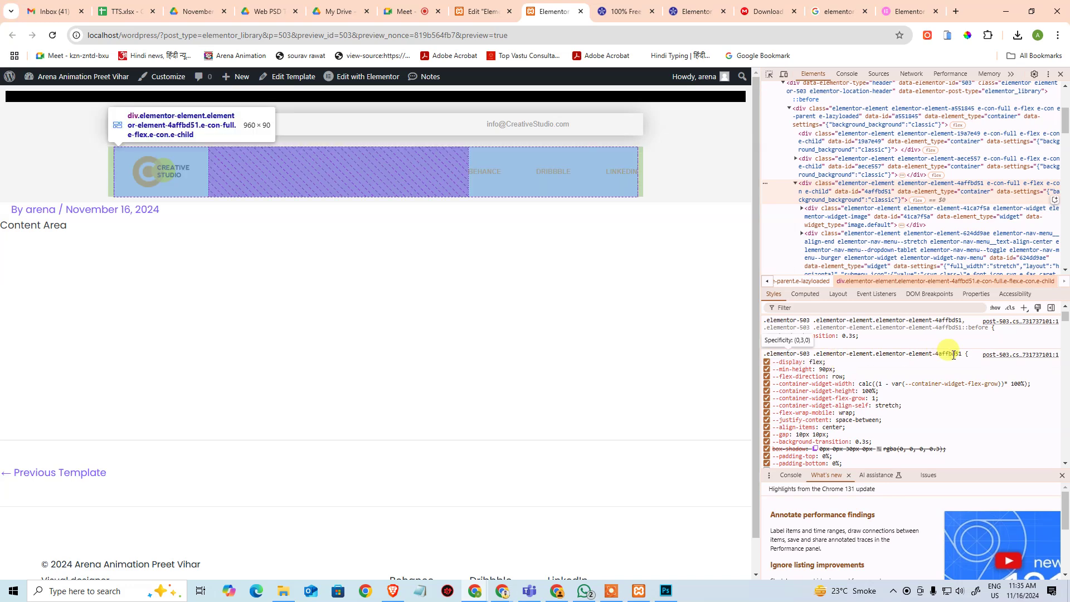
Step: Set the right and left padding of the logo and menu container to 0 in the Elementor editor
key(ctrl+shift+Tab)
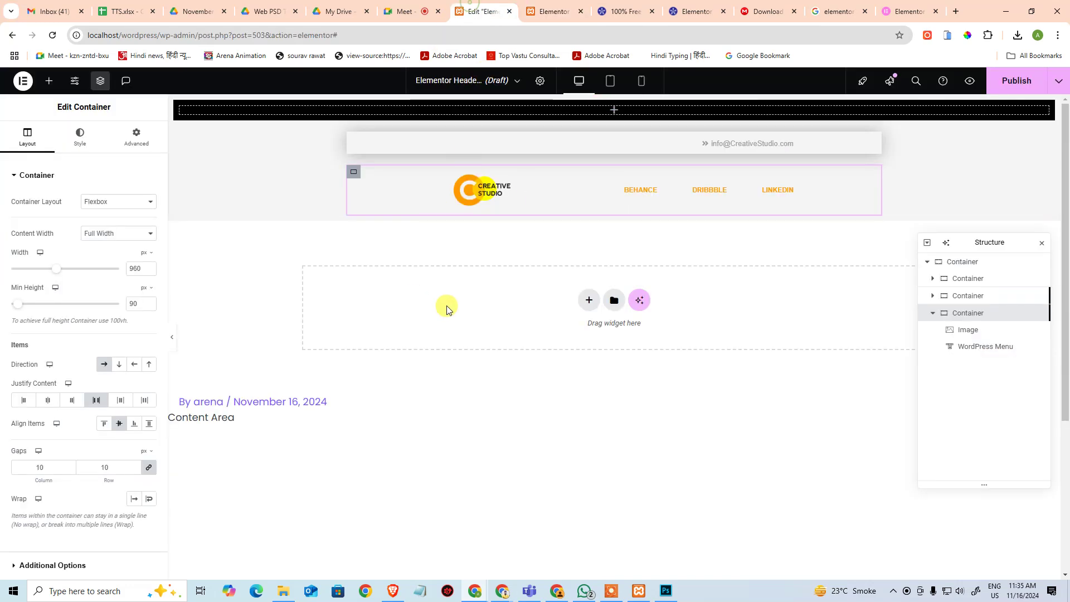
click(134, 139)
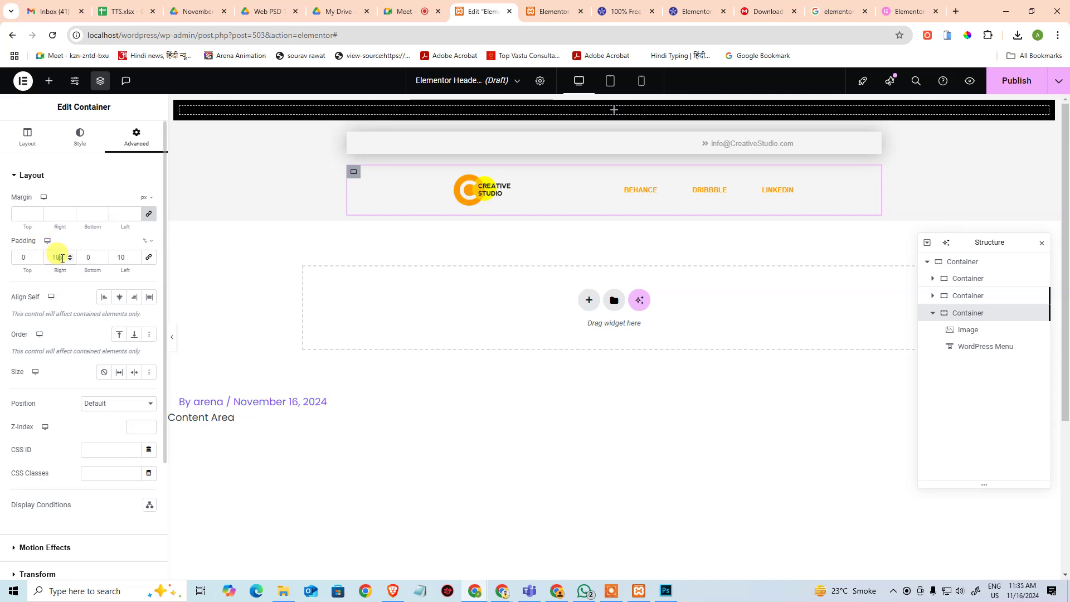
text(0)
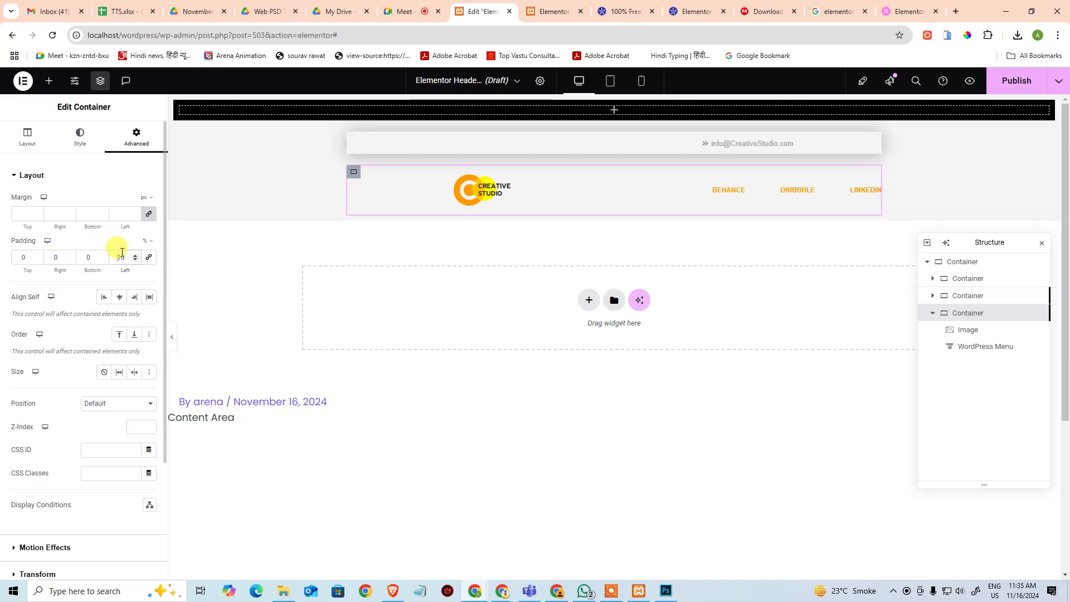
text(0)
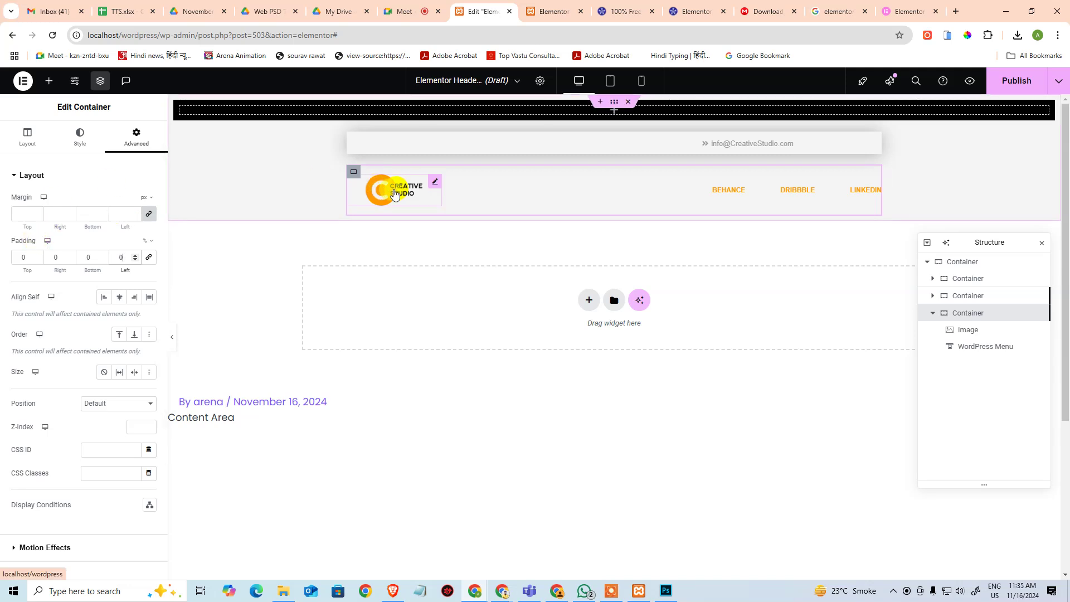
Step: Set the logo image's object position to Center Left
click(410, 195)
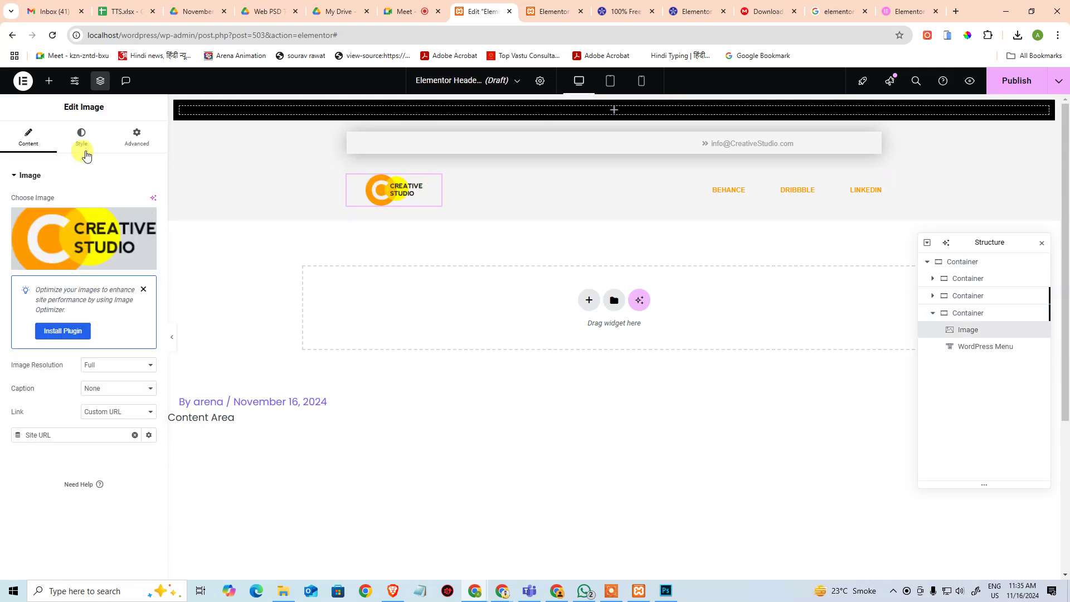
click(84, 146)
click(120, 354)
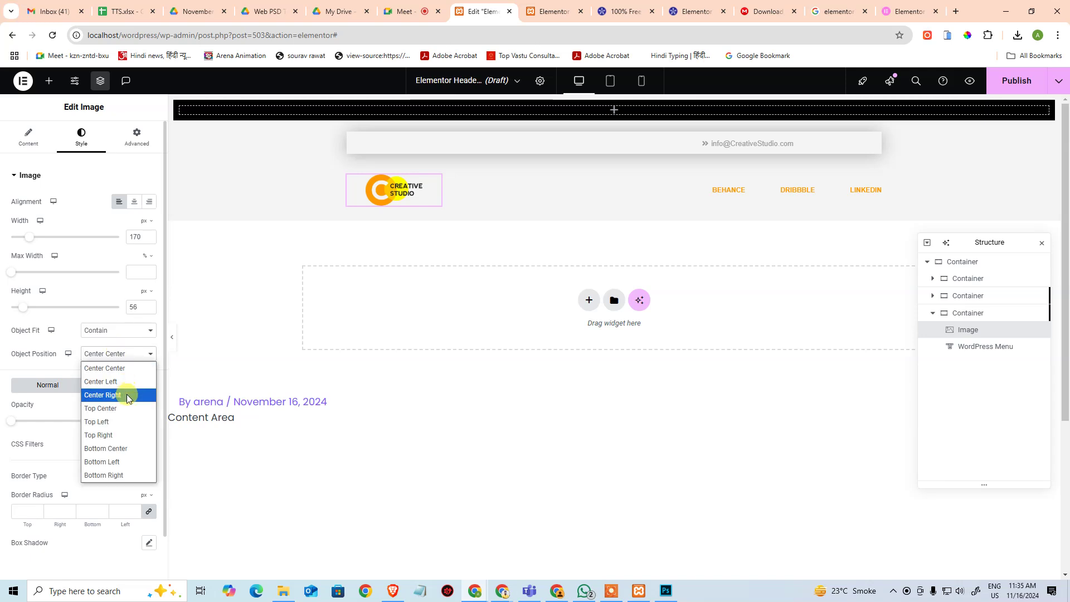
click(128, 383)
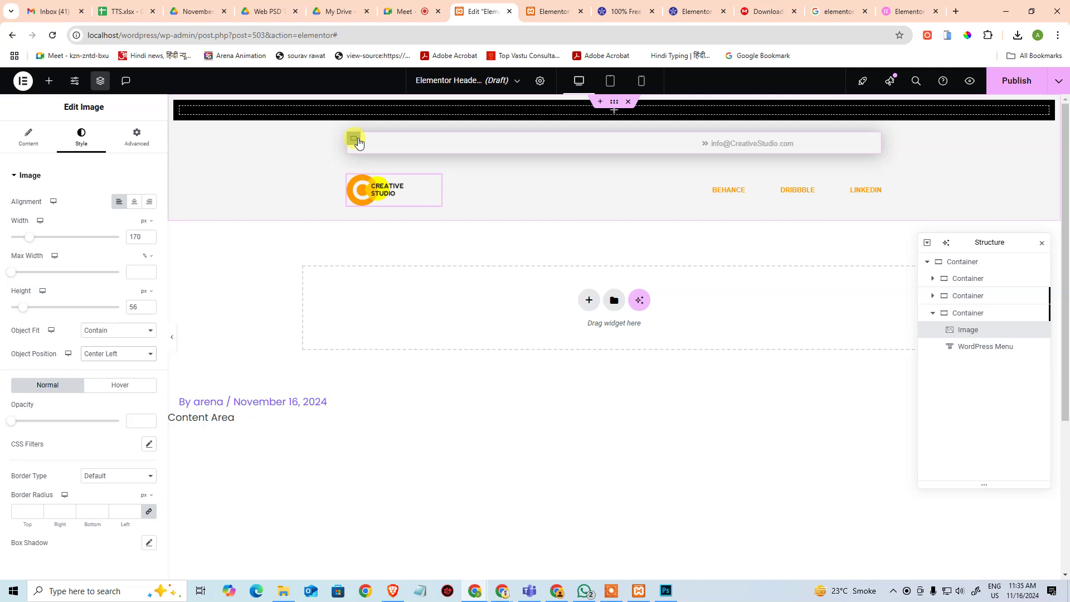
Step: Set the left and right padding of the e-mail row container to 0
click(355, 139)
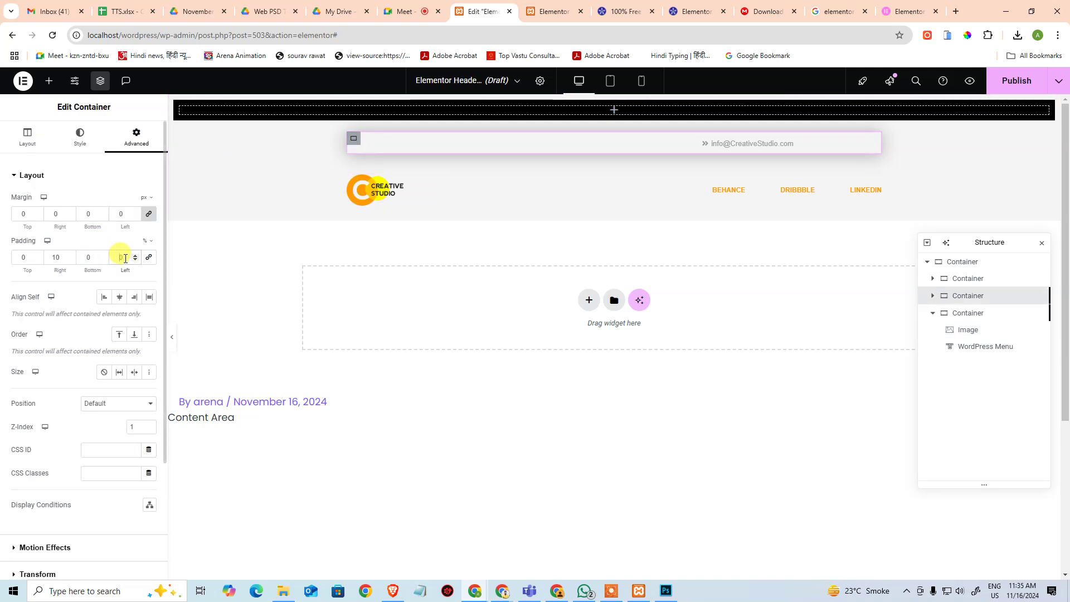
text(0)
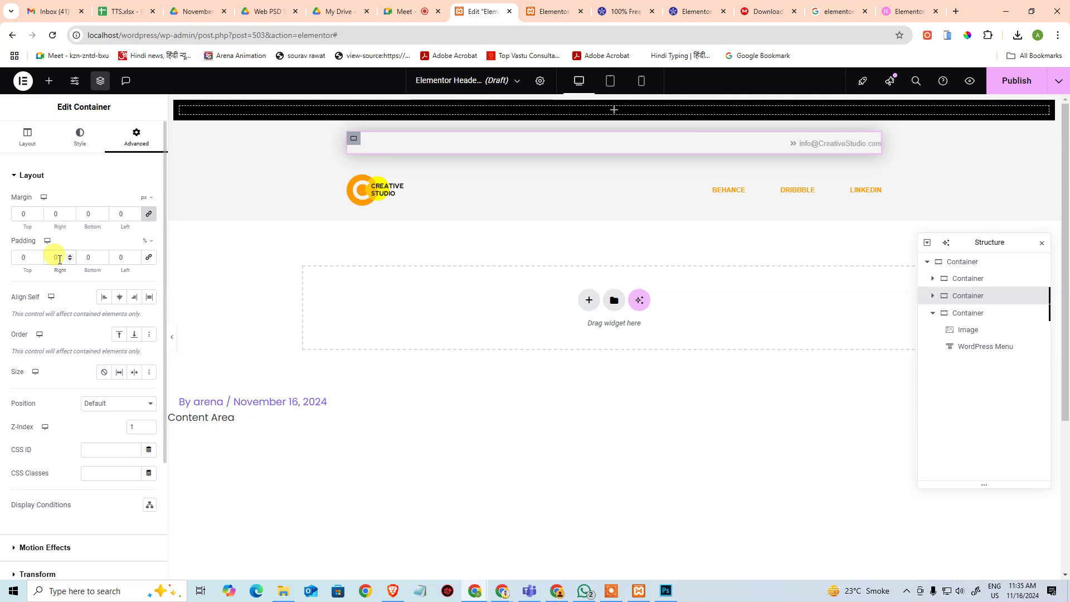
click(623, 385)
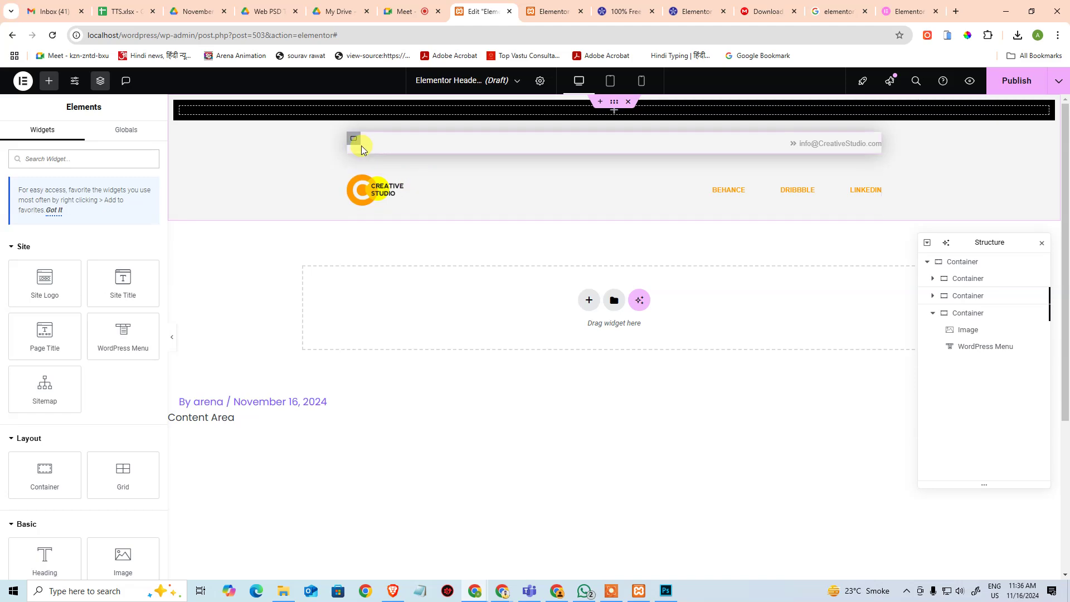
Step: Inspect the e-mail row container in the preview tab and copy its CSS selector, .elementor-503 .elementor-element.elementor-element-aece557
click(354, 140)
key(ctrl+Tab)
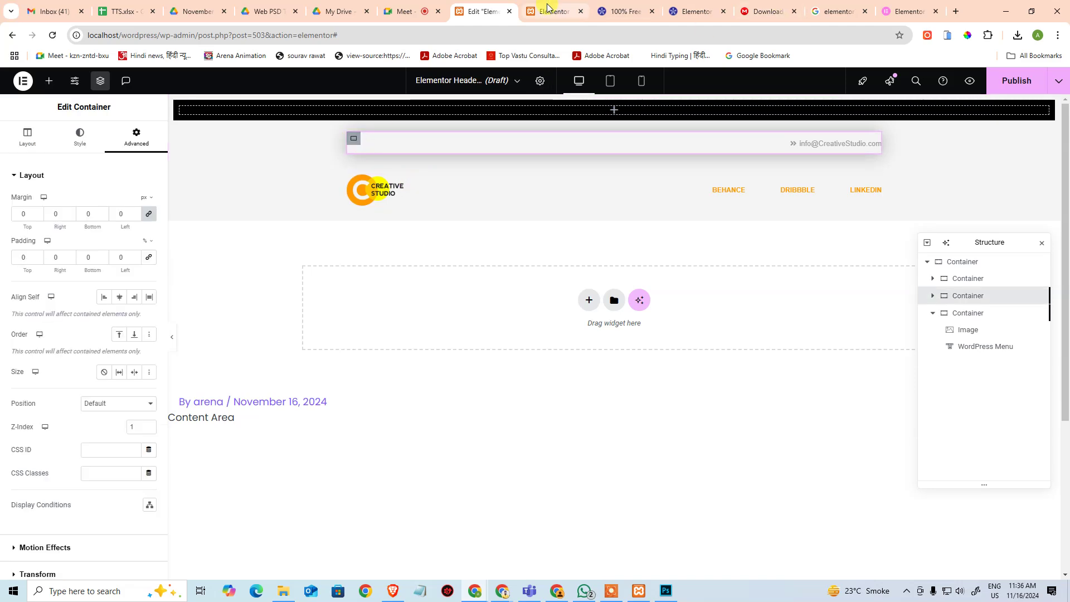
right_click(306, 125)
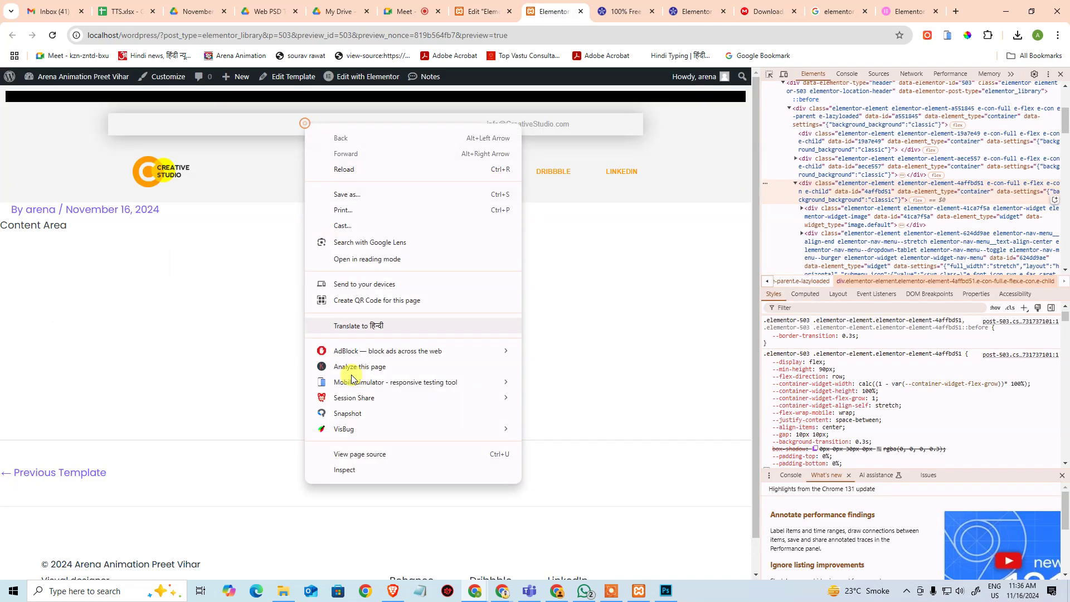
click(366, 467)
click(835, 158)
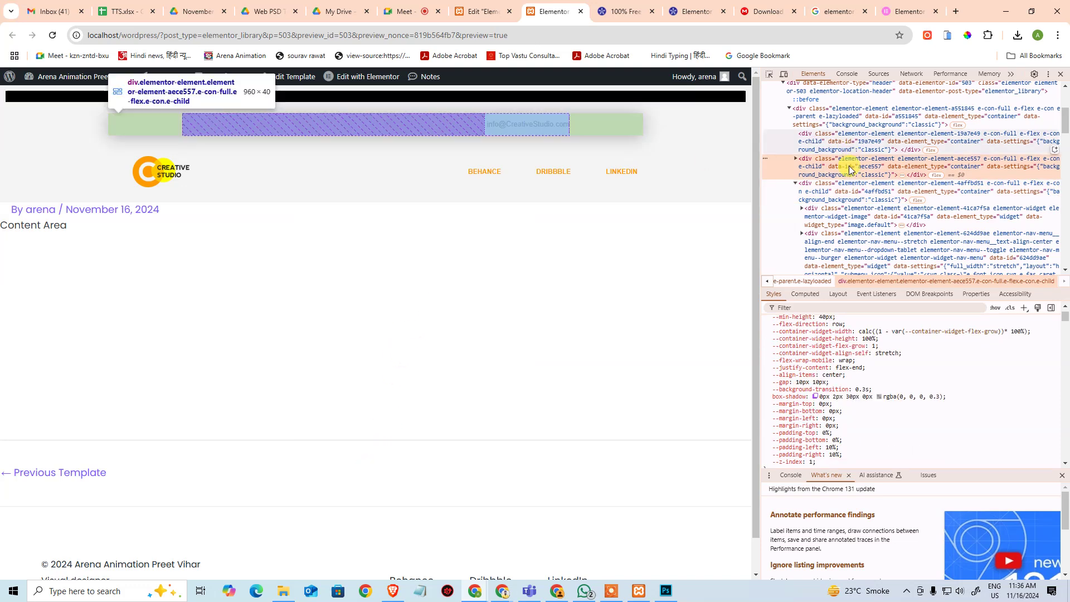
scroll(825, 350, up, 2)
scroll(830, 357, down, 2)
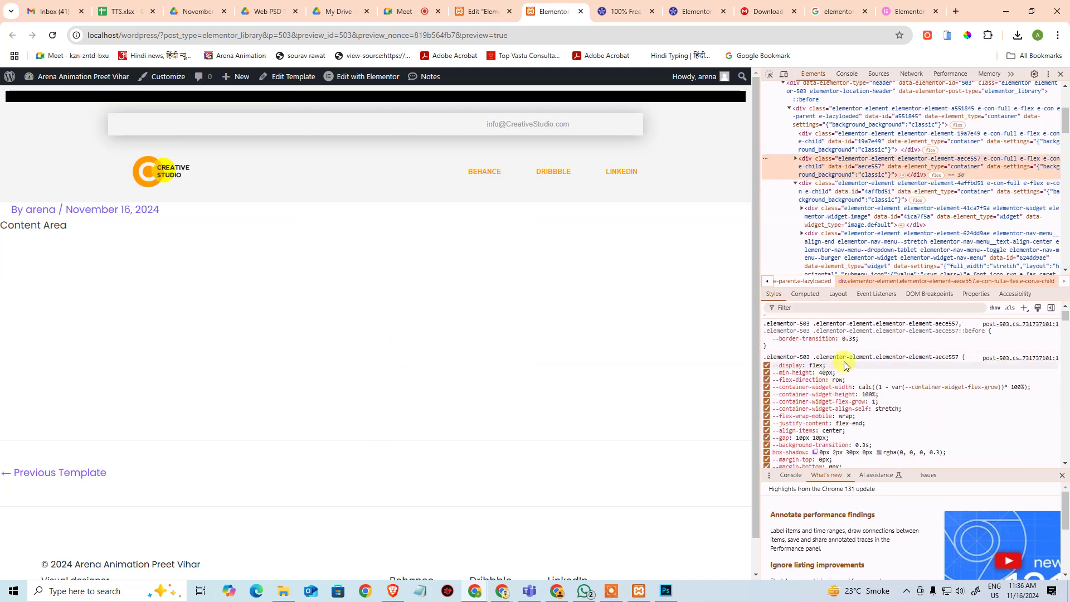
key(ctrl+c)
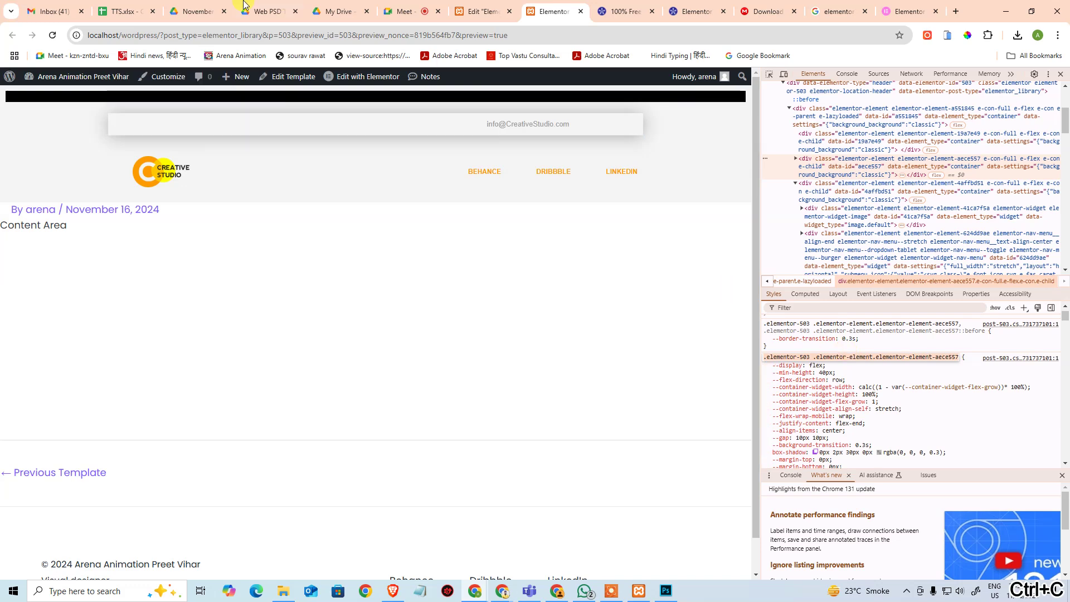
Step: Replace the e-mail row container's custom CSS with the copied selector and start a rule block for it
click(462, 16)
scroll(88, 471, down, 3)
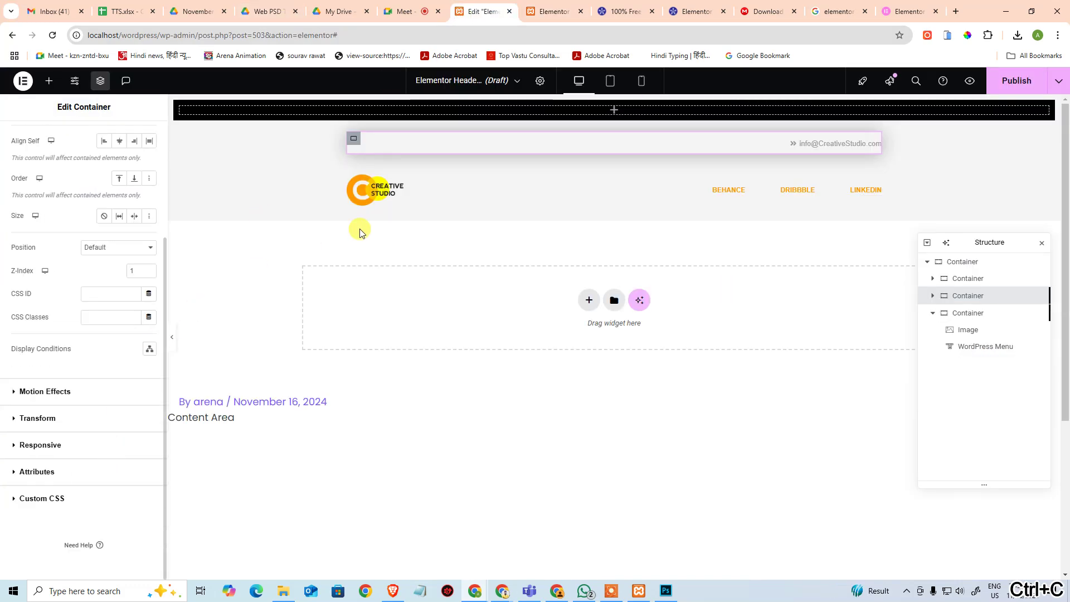
click(56, 498)
click(97, 395)
key(ctrl+a)
key(ctrl+v)
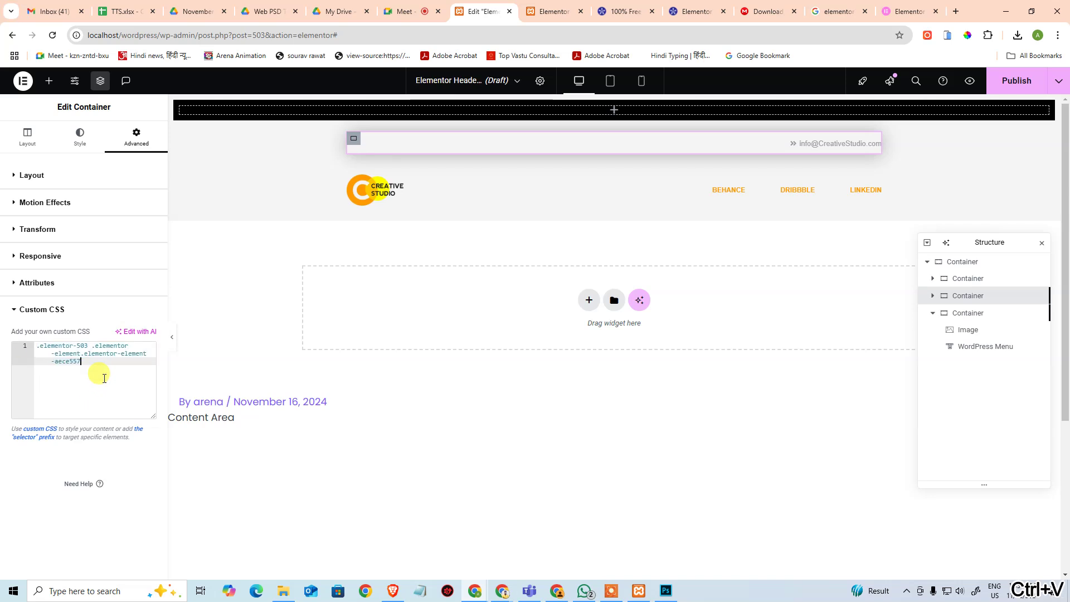
text({)
key(Return)
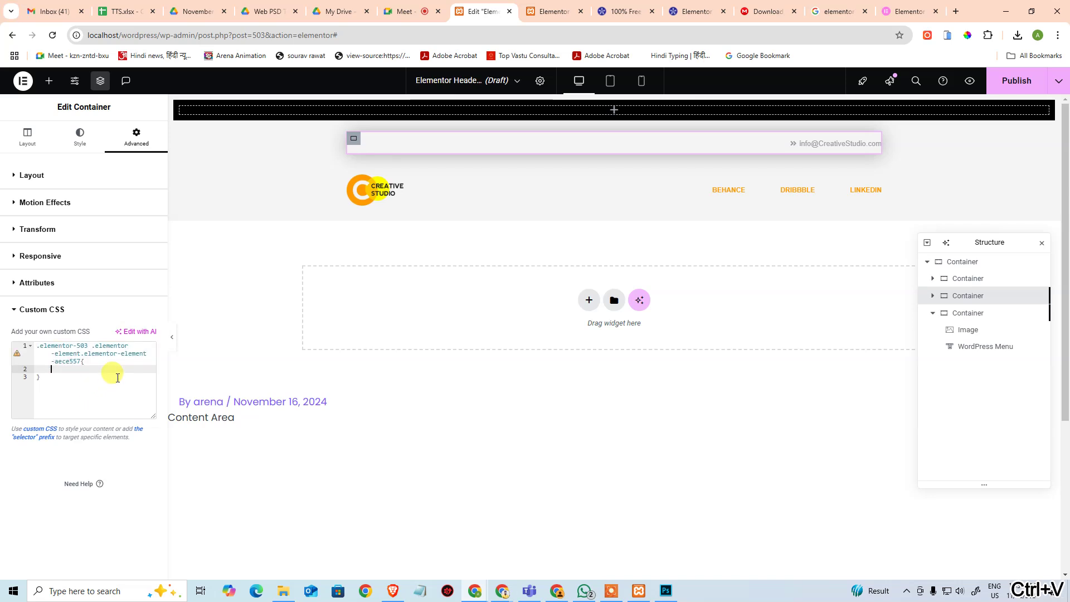
Step: Add the declaration box-shadow: none; to the e-mail row container's custom CSS rule
text(box)
key(Return)
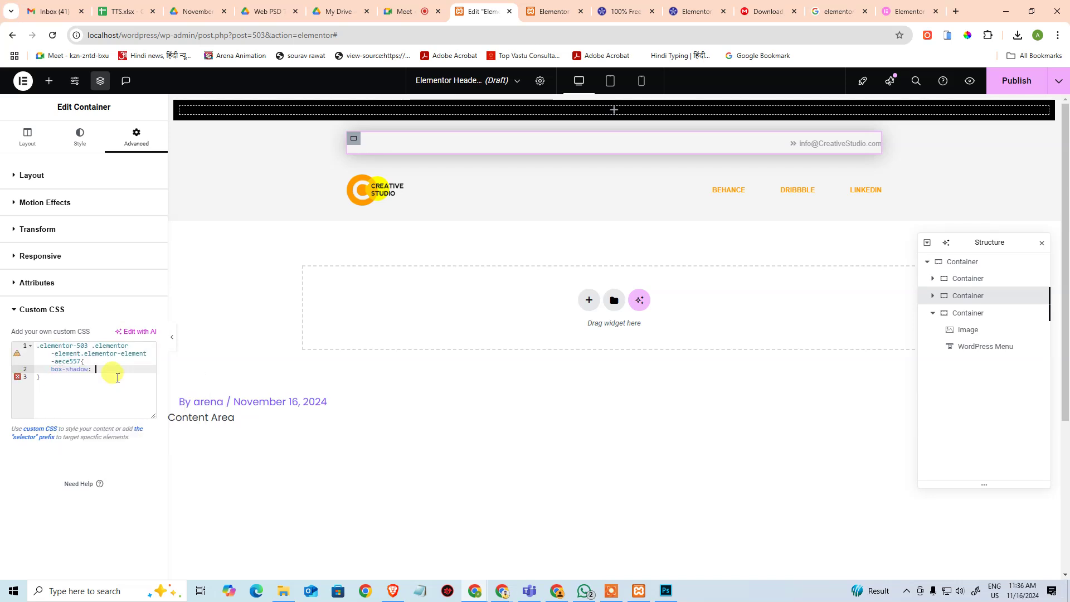
text(: none)
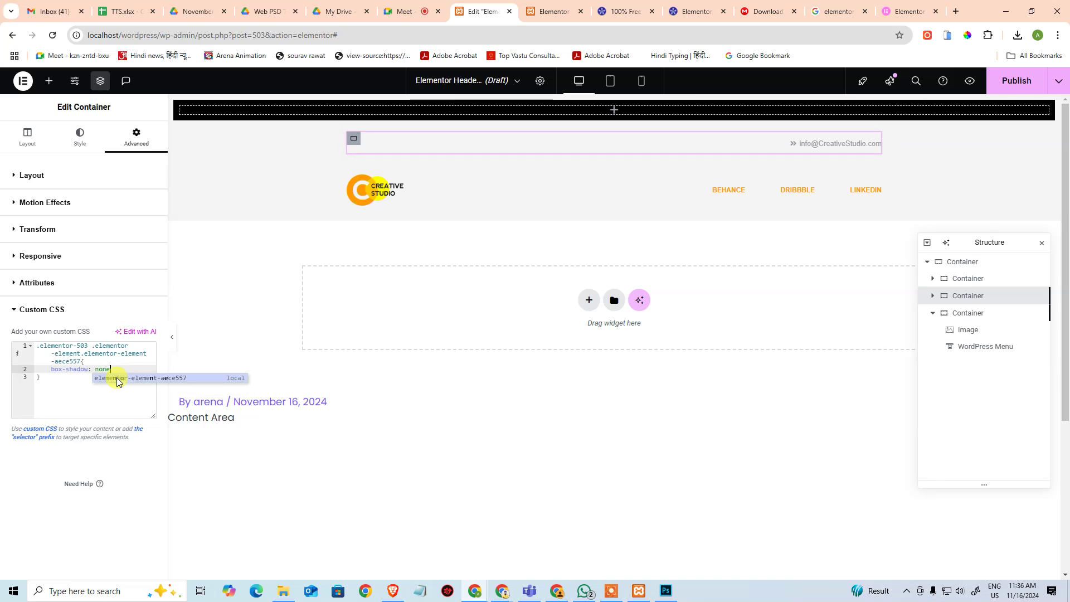
text(;)
click(769, 432)
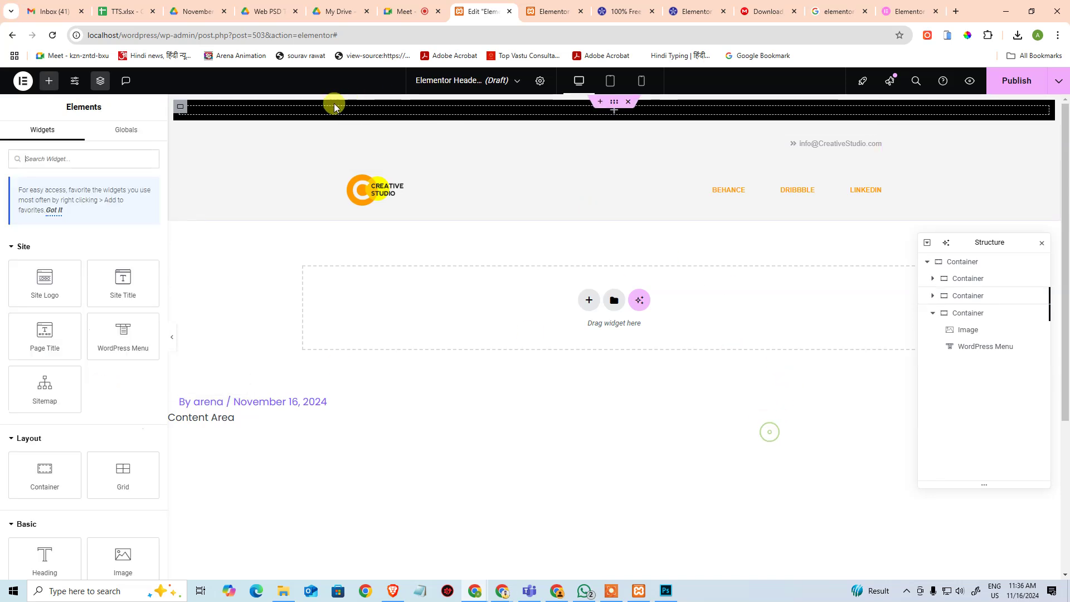
Step: Check the header in the preview tab with the developer tools closed, and return to the Elementor editor
click(554, 11)
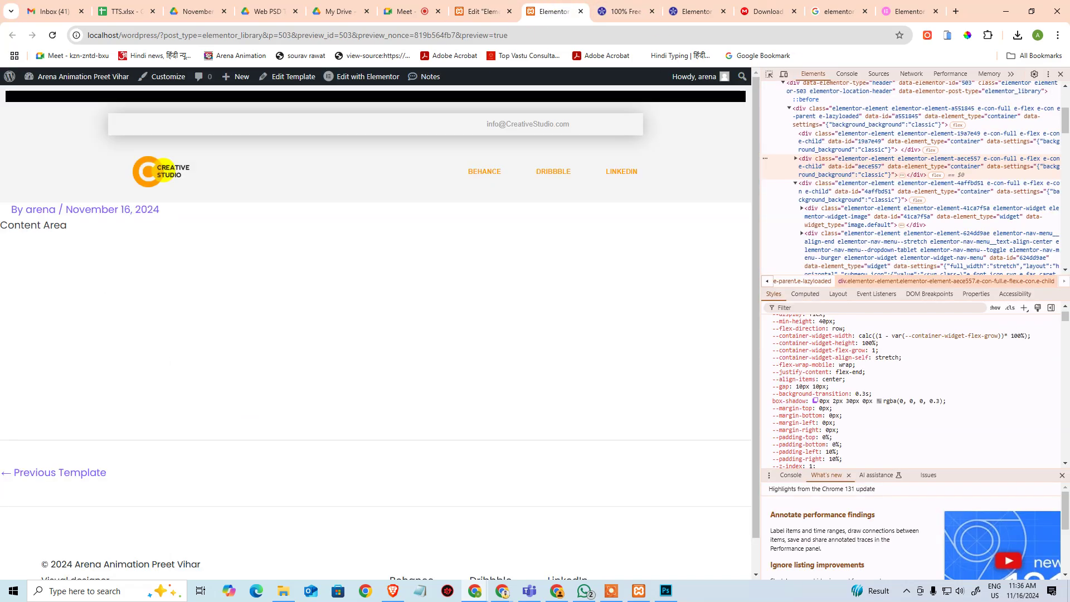
click(1061, 73)
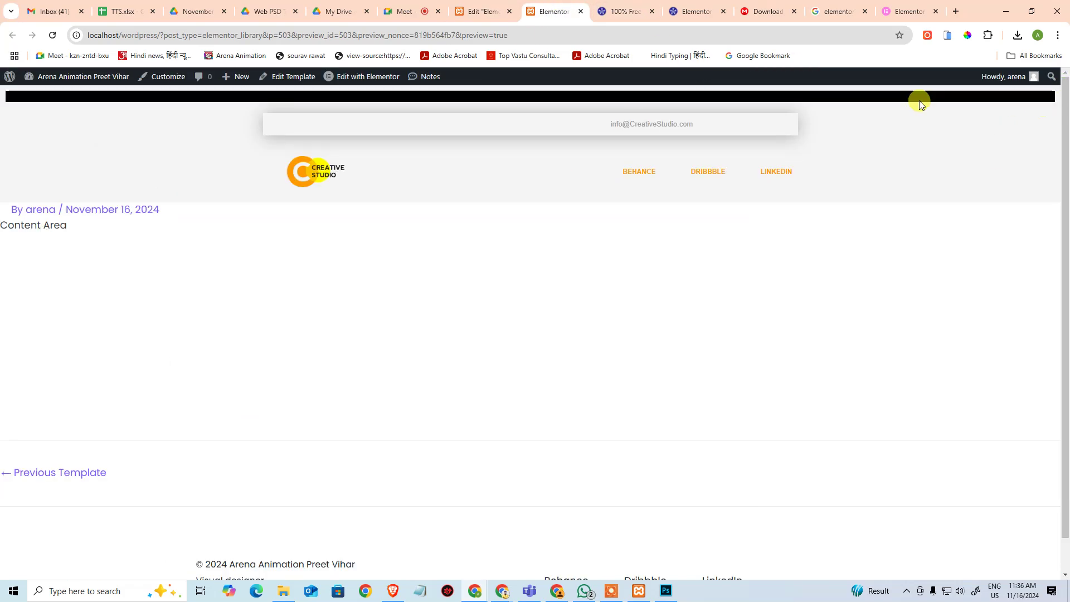
click(484, 13)
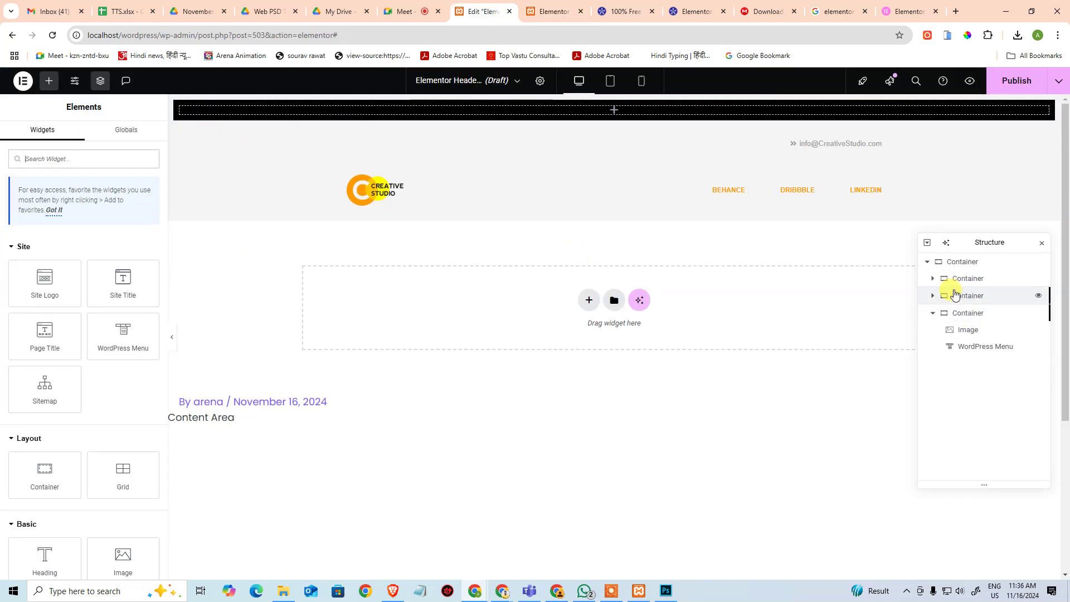
Step: Set all margins and paddings of the outermost header container to 0
click(958, 262)
click(131, 139)
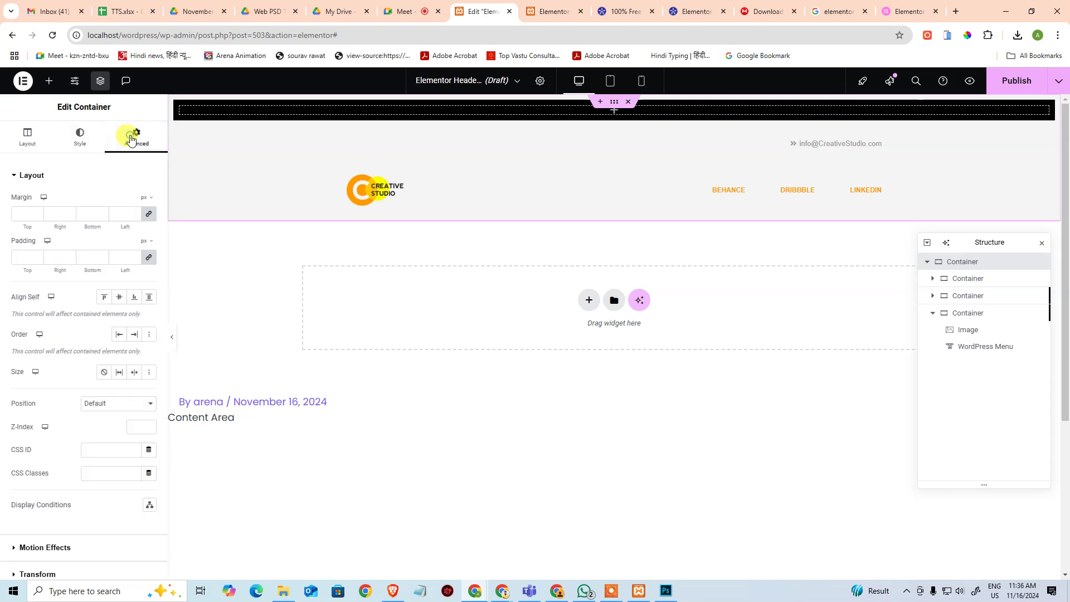
click(17, 213)
text(0)
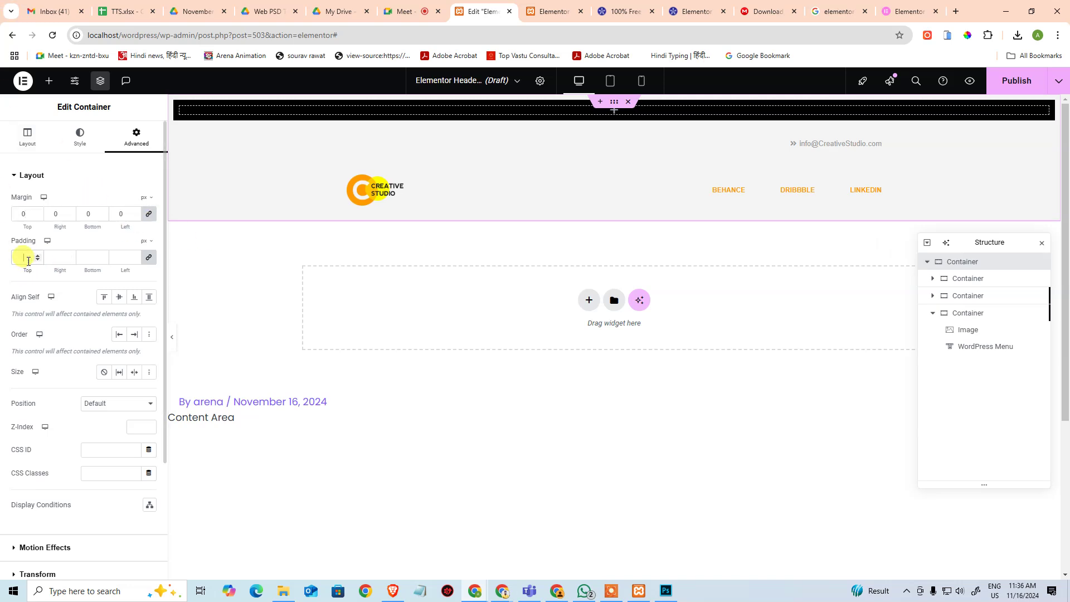
text(0)
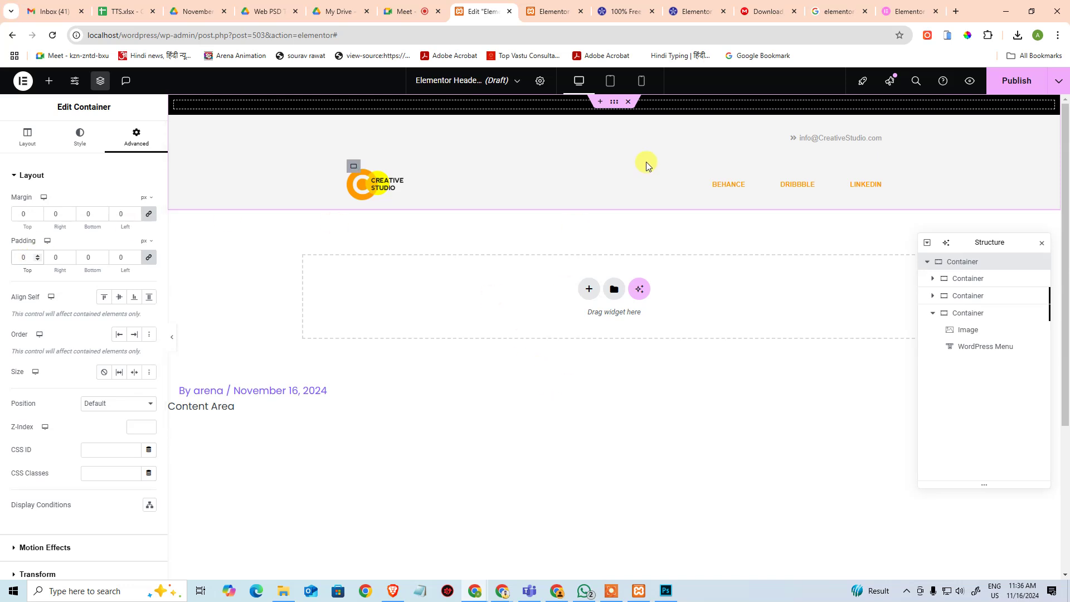
Step: Review the e-mail row container's layout settings and open its row gap for editing
click(353, 136)
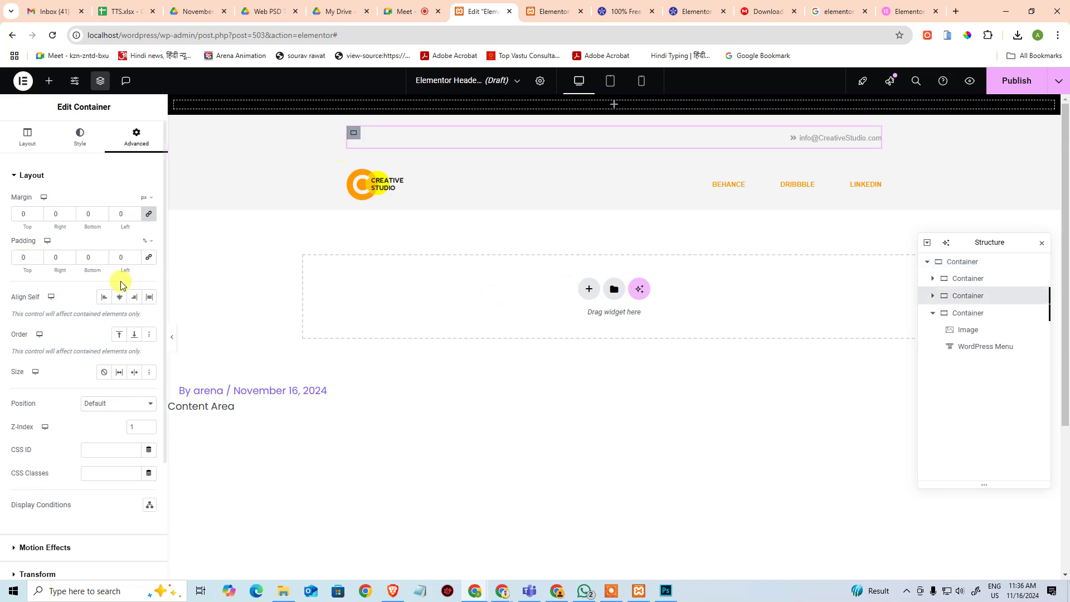
click(27, 138)
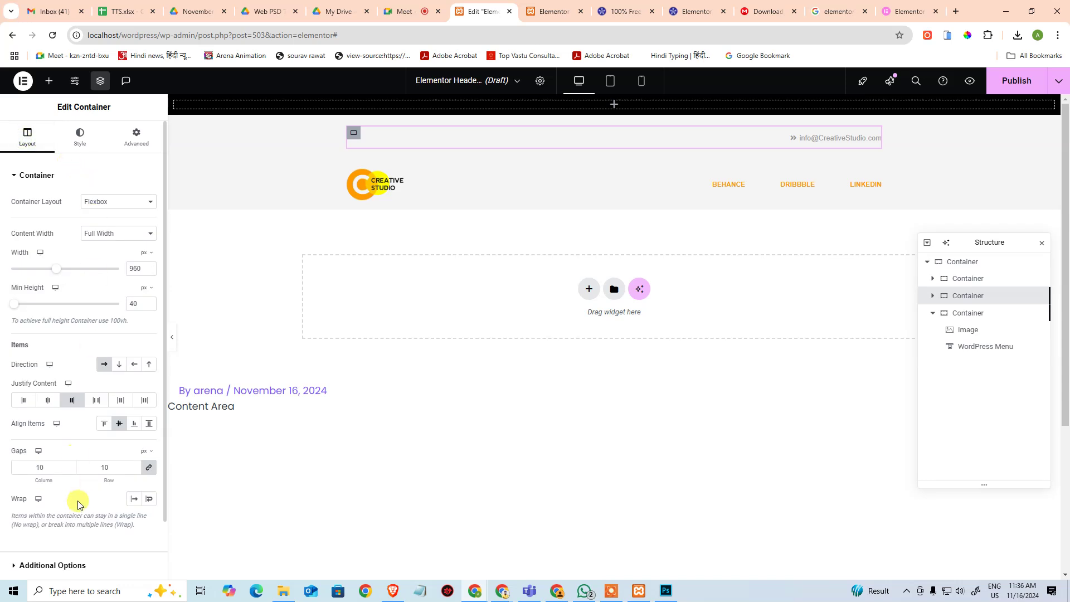
scroll(89, 485, down, 2)
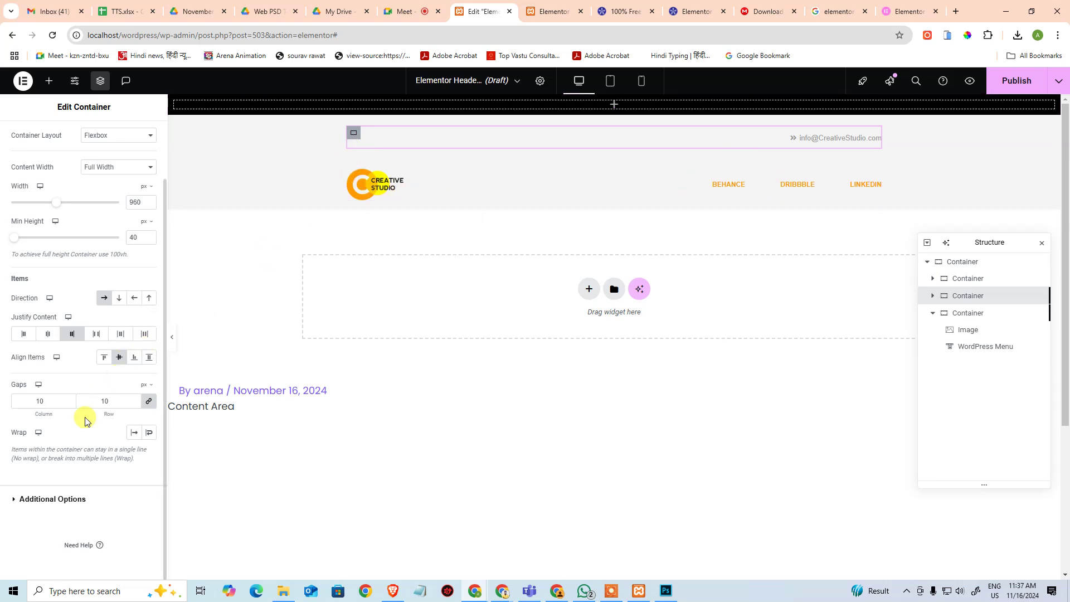
scroll(78, 222, up, 2)
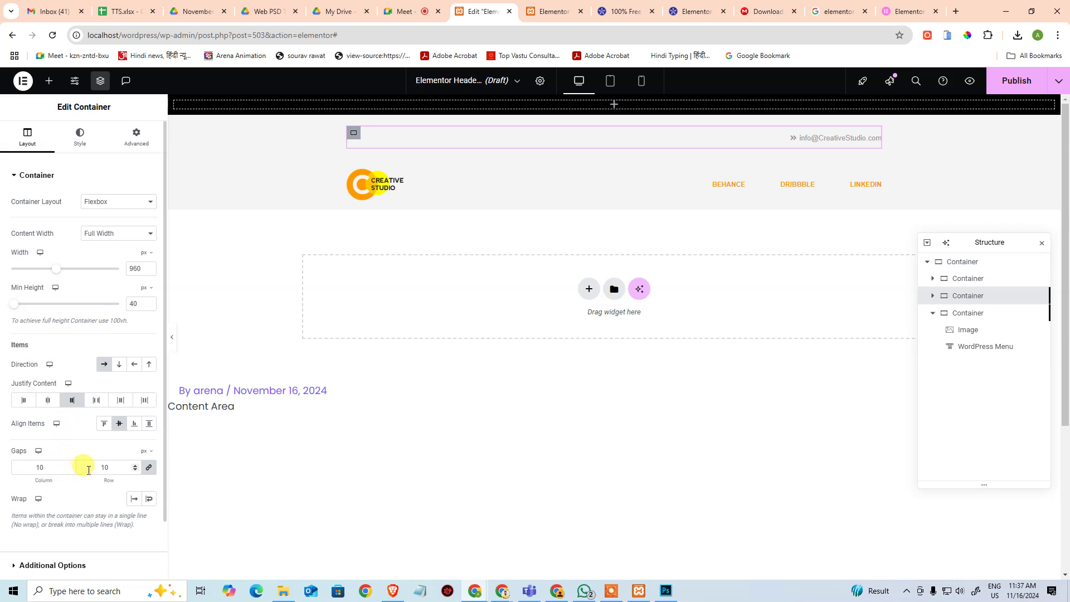
drag(111, 464, 96, 465)
Step: Set the column and row gaps of the container holding the logo and menu to 0
click(353, 166)
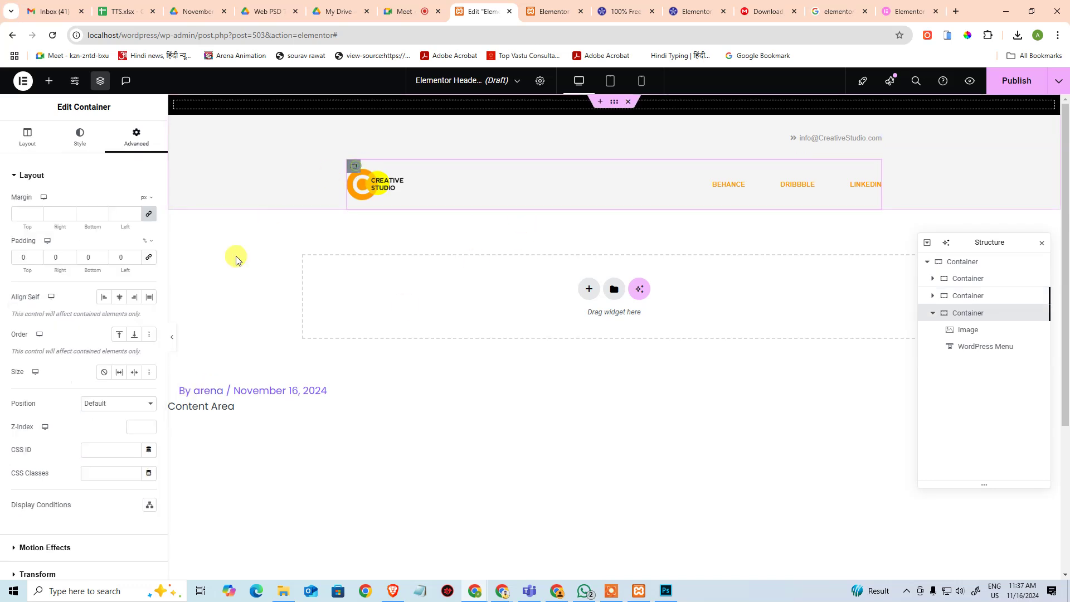
scroll(78, 446, down, 5)
scroll(36, 212, up, 5)
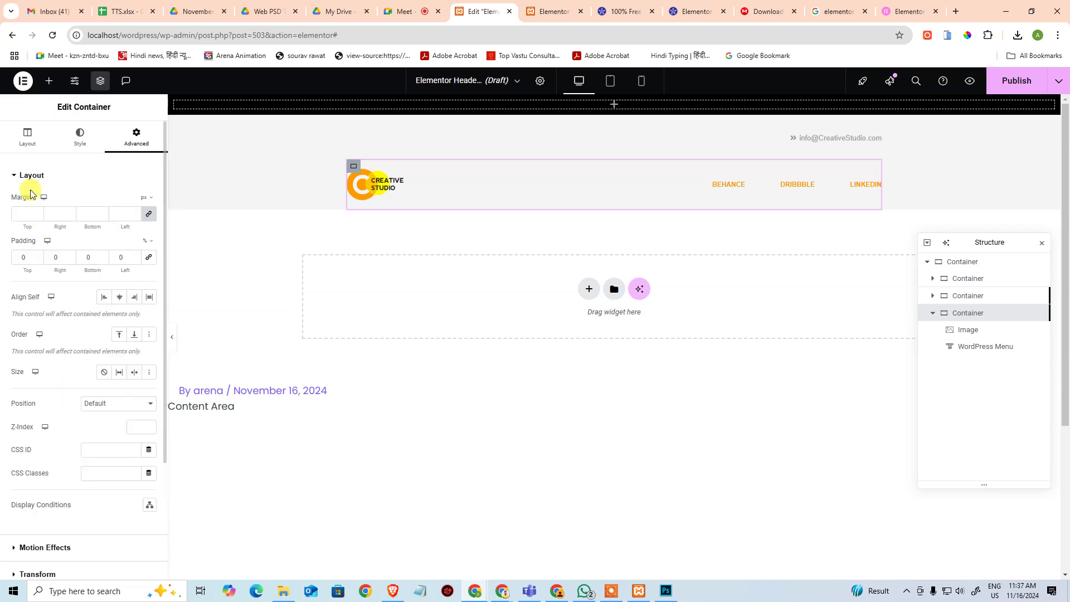
click(20, 134)
scroll(56, 408, down, 1)
drag(45, 412, 19, 412)
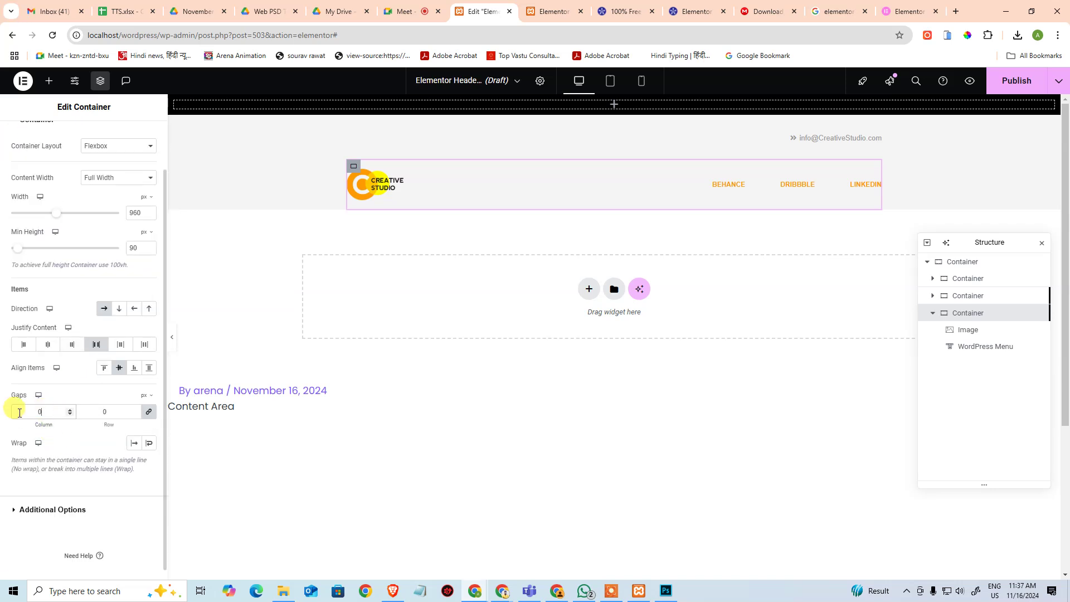
click(416, 433)
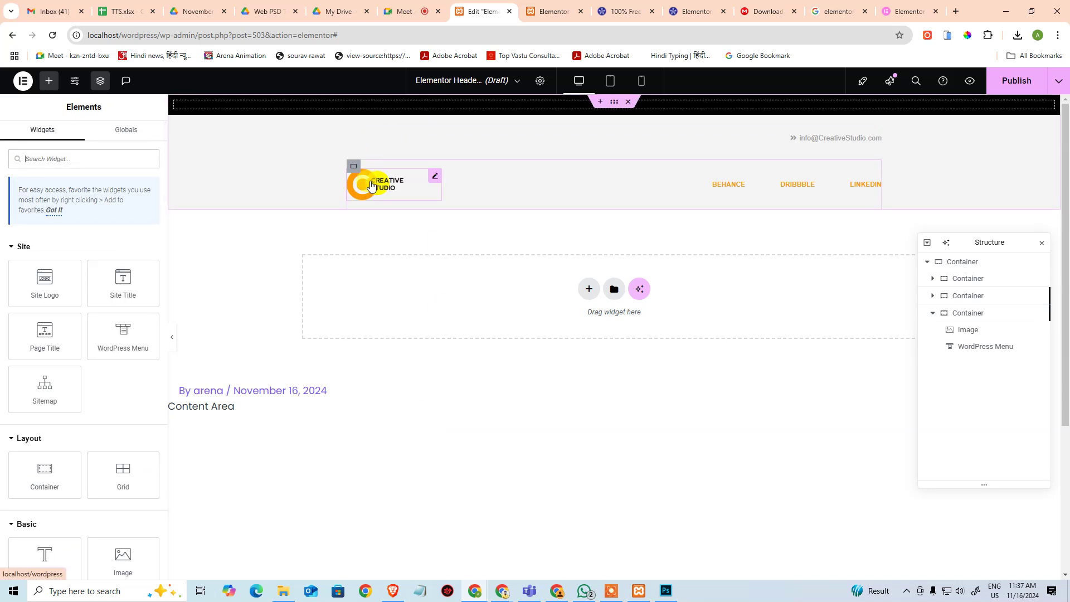
Step: Recheck the logo row container's gaps, margins and paddings
click(353, 167)
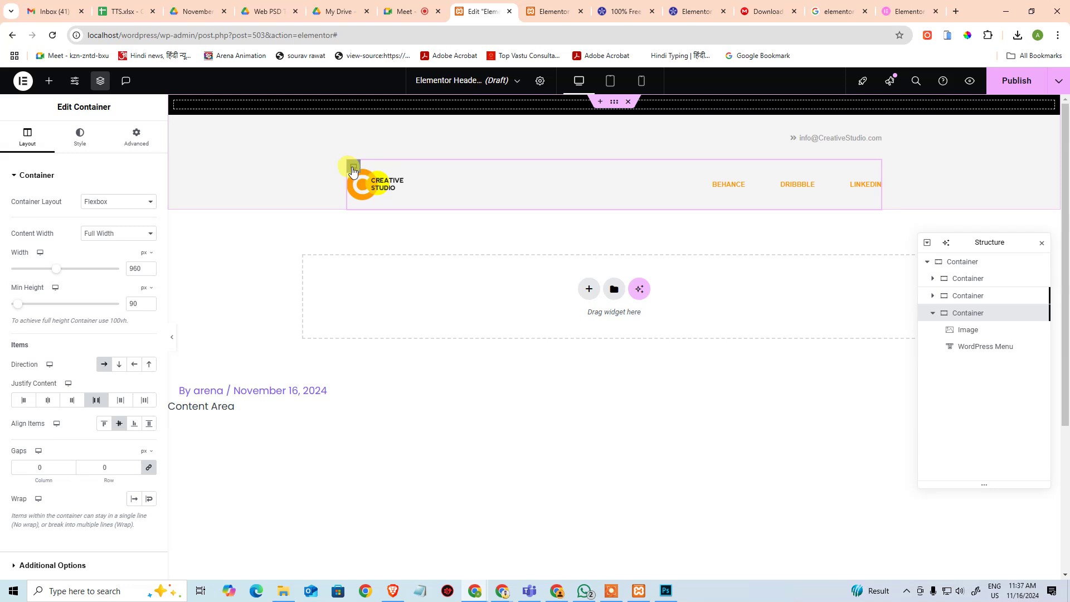
click(134, 136)
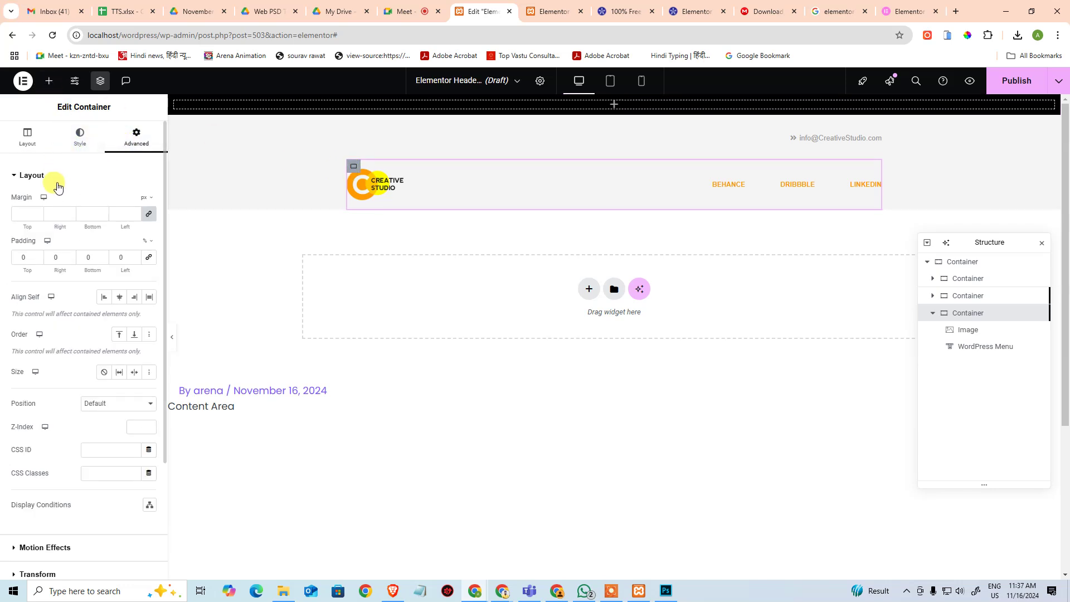
click(32, 140)
Step: Inspect the header in the preview tab with the developer tools and pick its outermost container
click(553, 11)
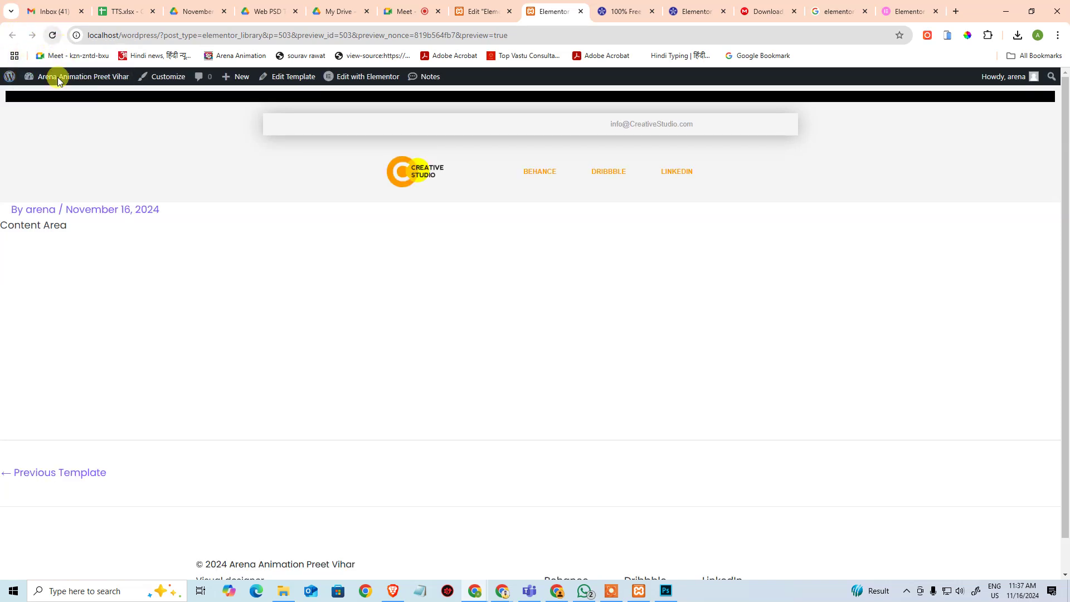
right_click(419, 130)
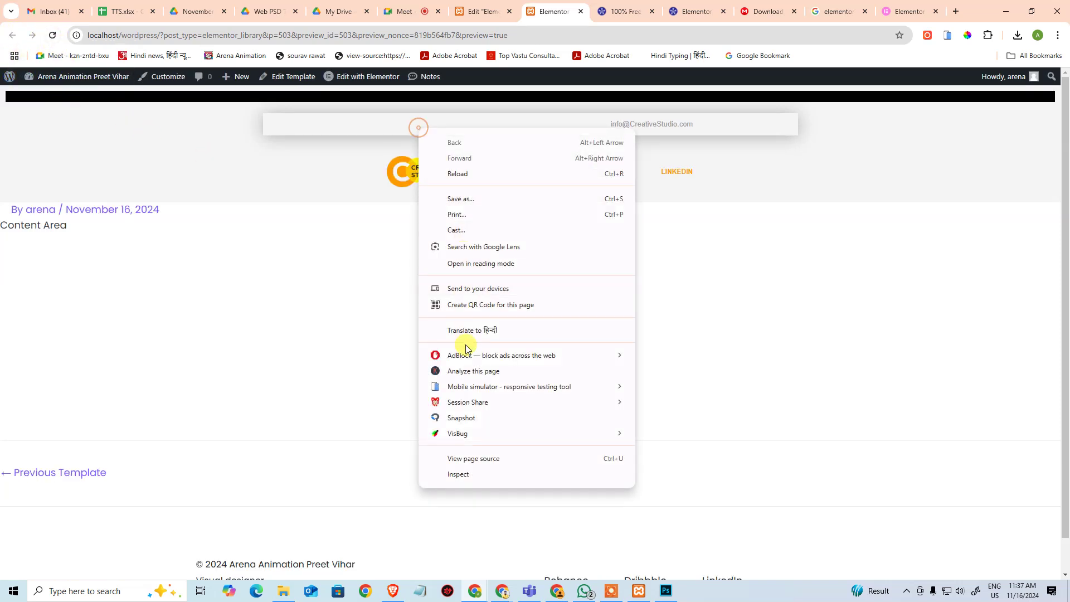
click(456, 471)
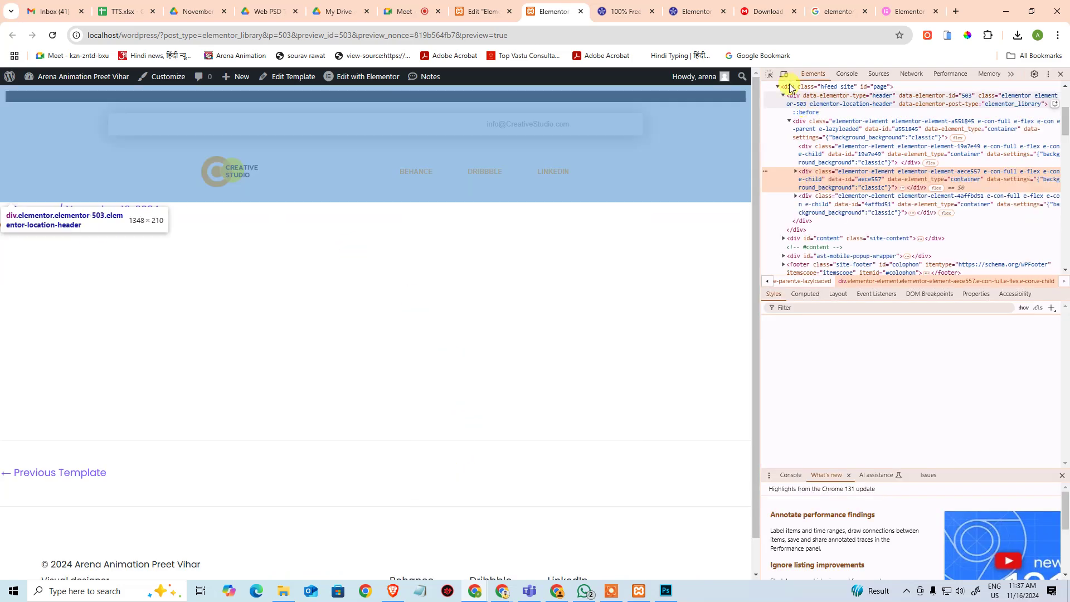
click(770, 75)
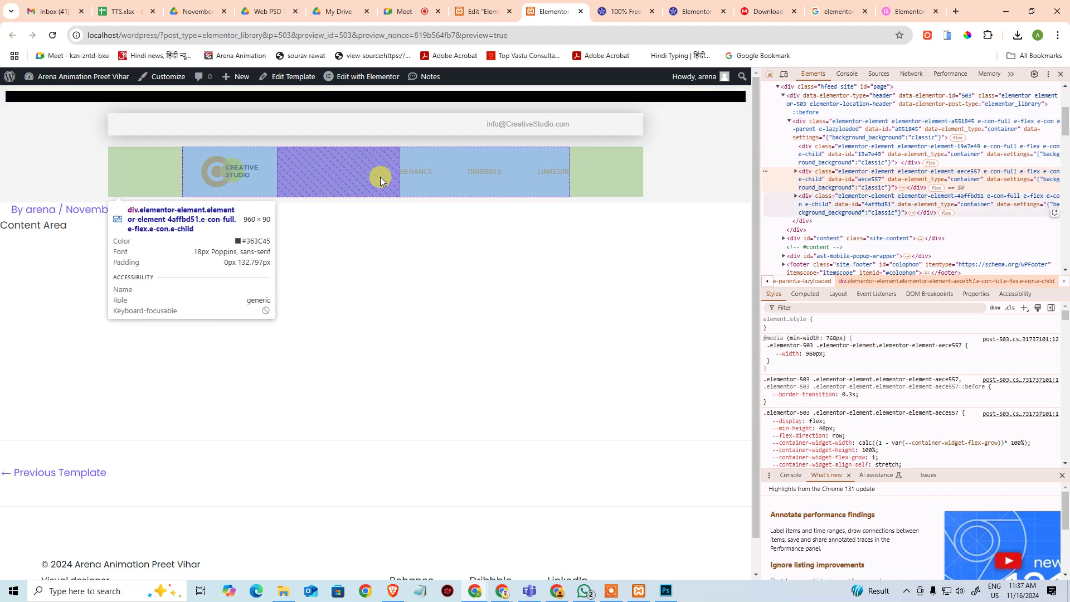
click(376, 137)
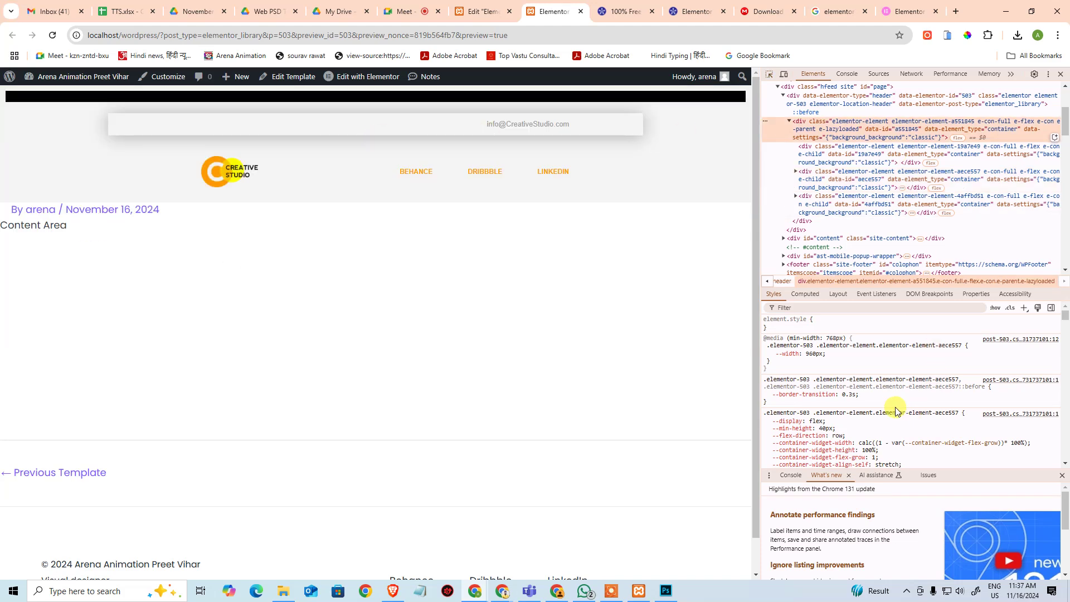
Step: Examine the outermost header container's CSS rules for the source of the extra spacing, including its automatic left and right margins
scroll(920, 403, down, 1)
scroll(919, 403, down, 2)
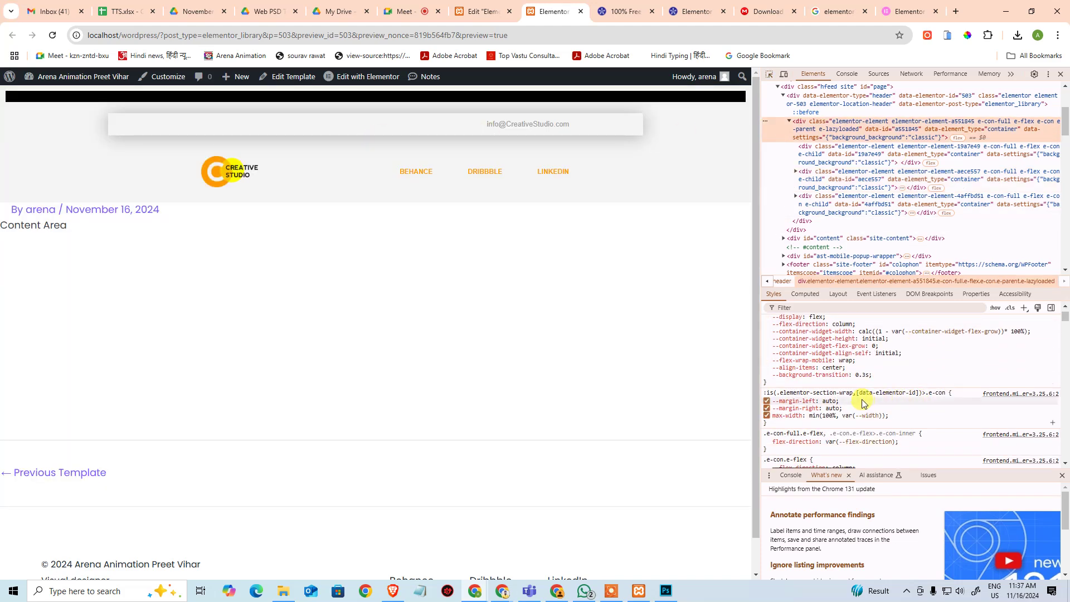
scroll(861, 397, up, 1)
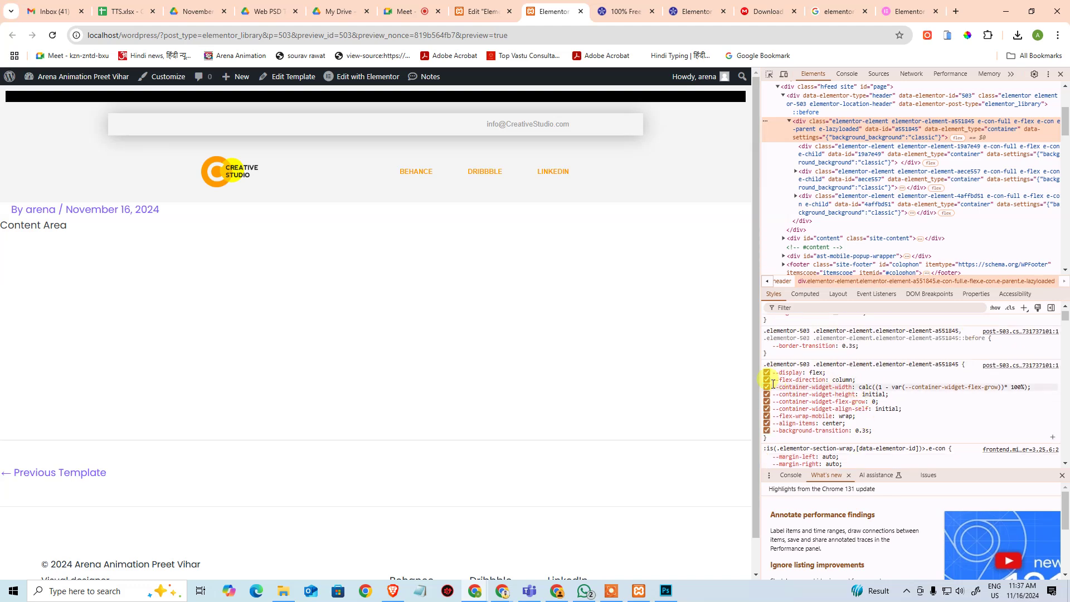
click(818, 128)
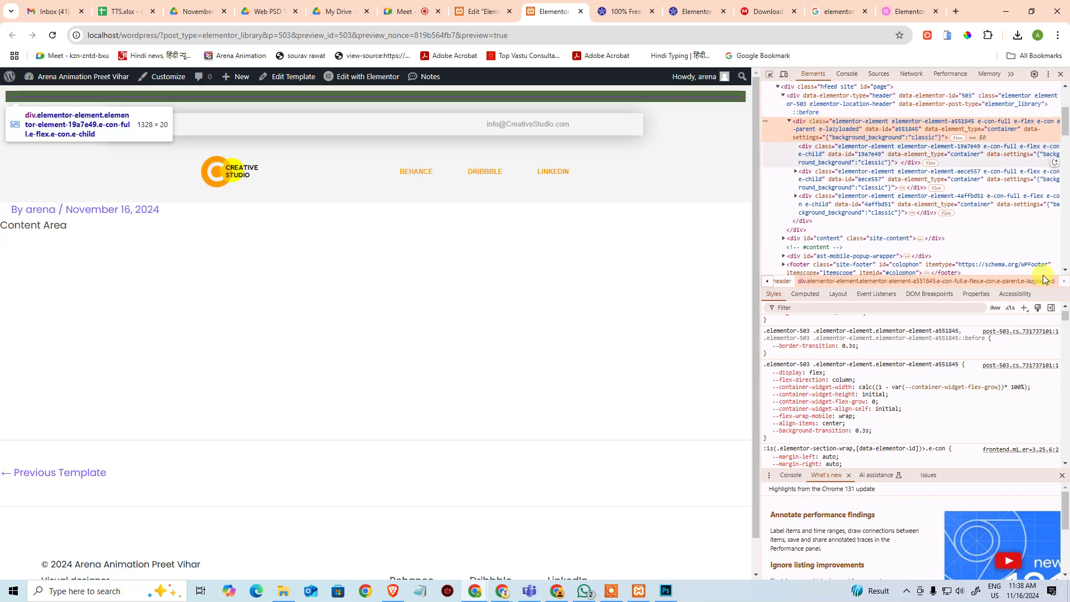
scroll(891, 409, up, 1)
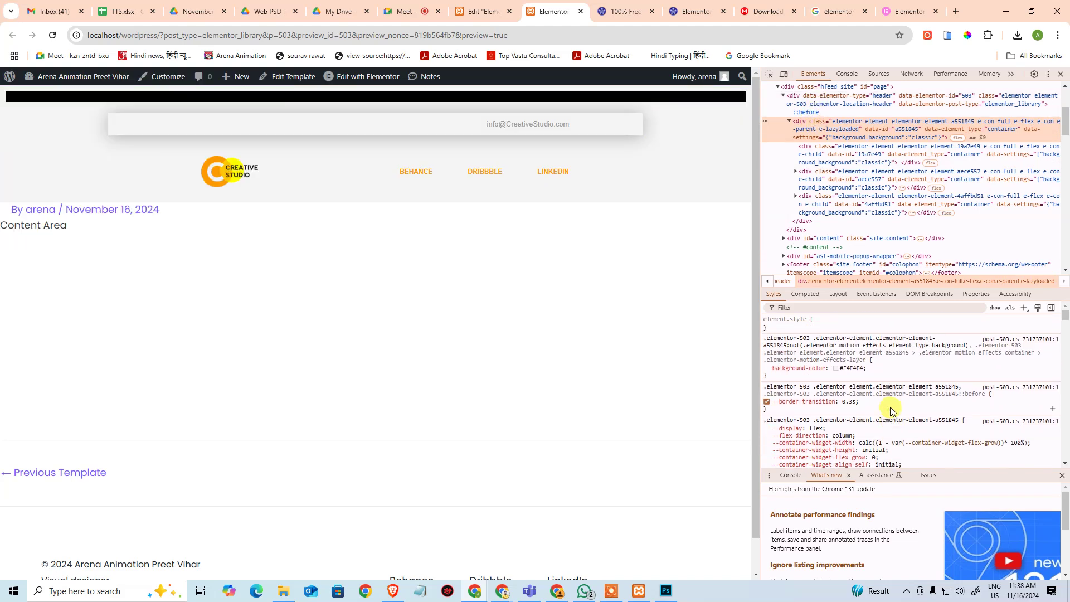
scroll(777, 377, down, 2)
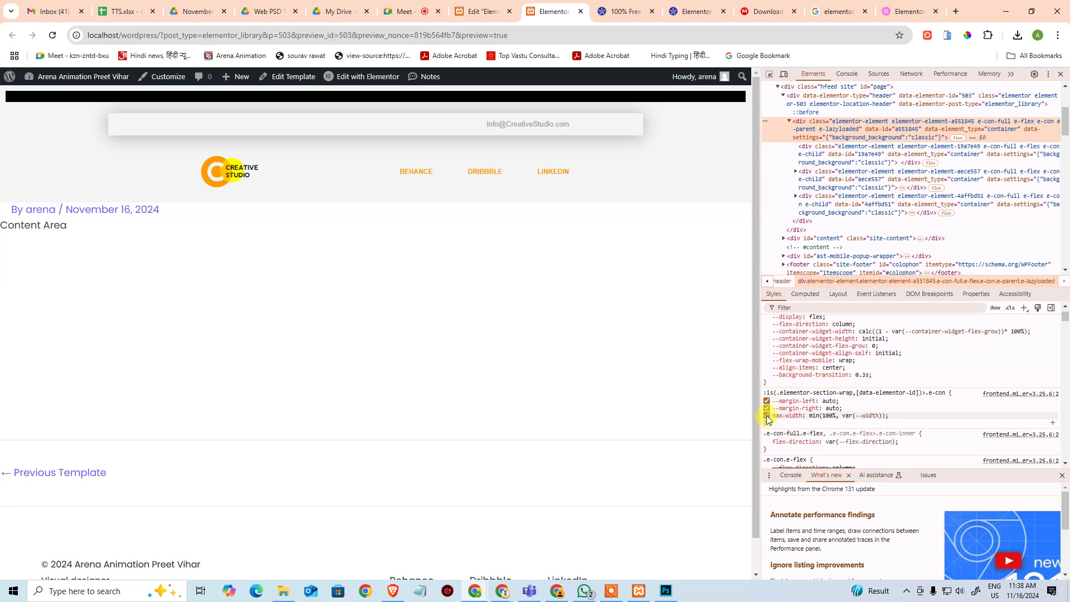
click(767, 401)
click(767, 408)
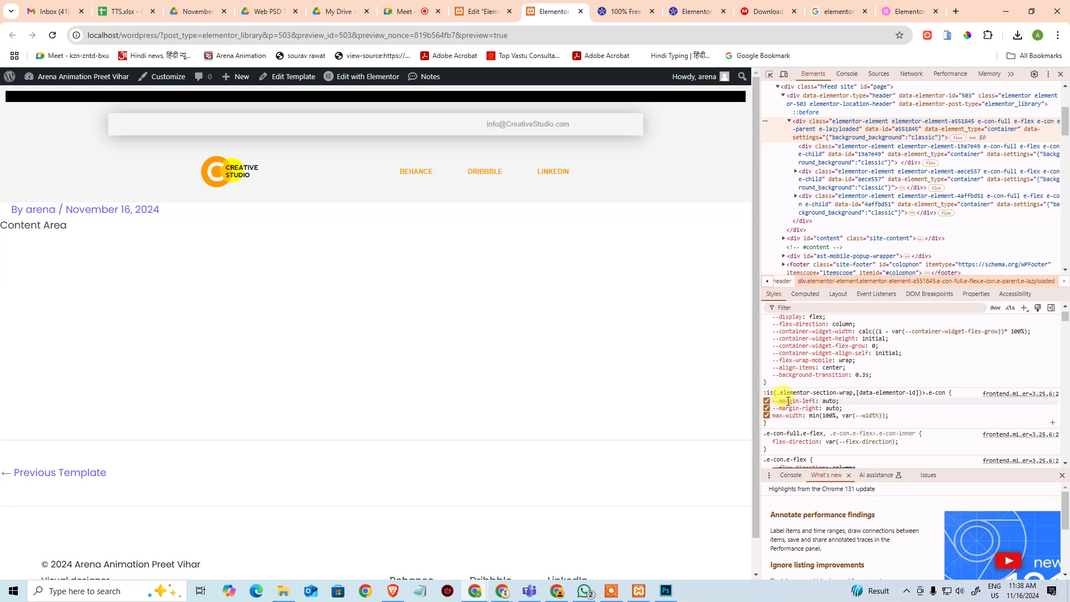
scroll(785, 390, down, 2)
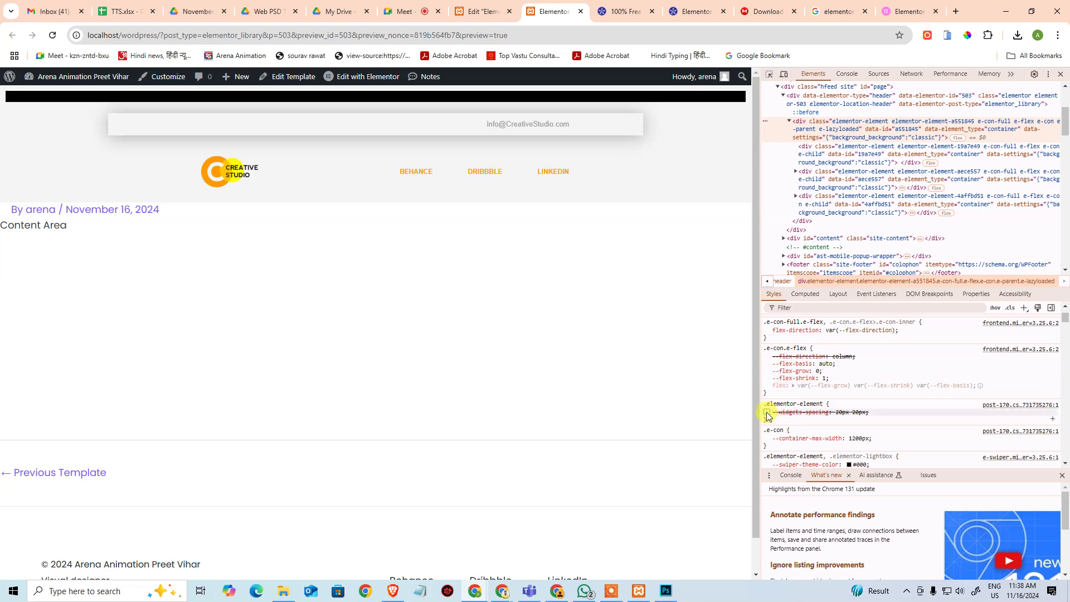
scroll(771, 413, down, 2)
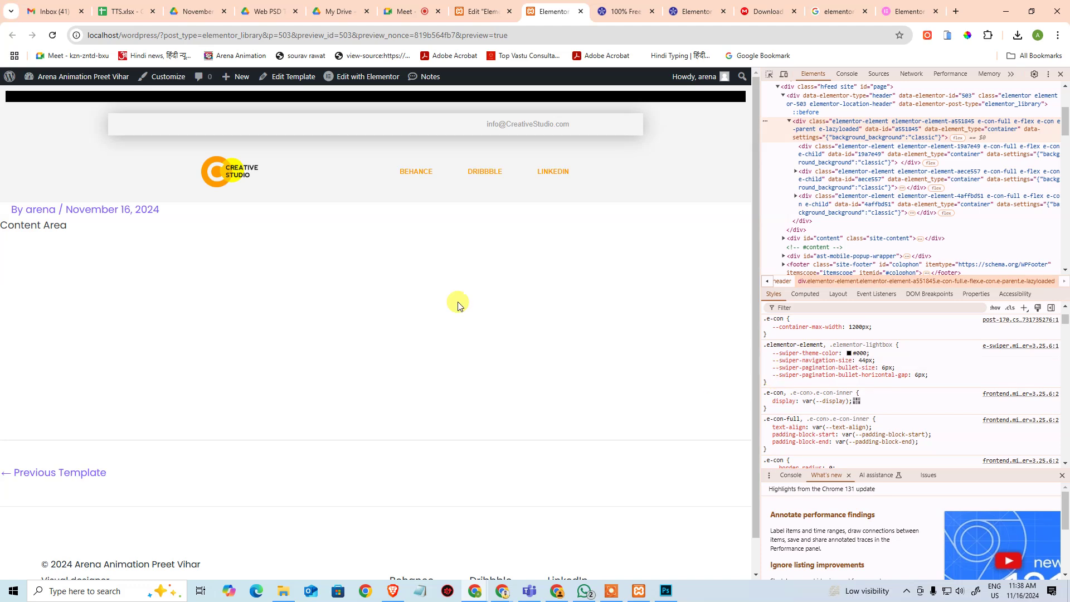
Step: Reload the preview page, close the developer tools and return to the Elementor editor
key(F5)
click(1060, 74)
click(474, 11)
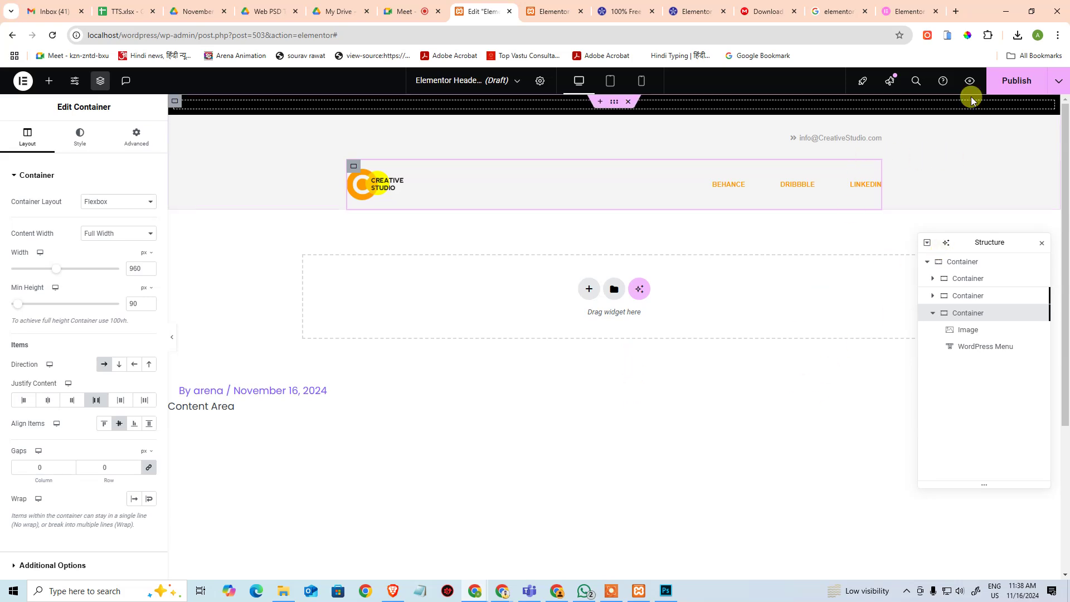
Step: Publish the header template with a single display condition that includes the Entire Site
click(1015, 82)
click(523, 348)
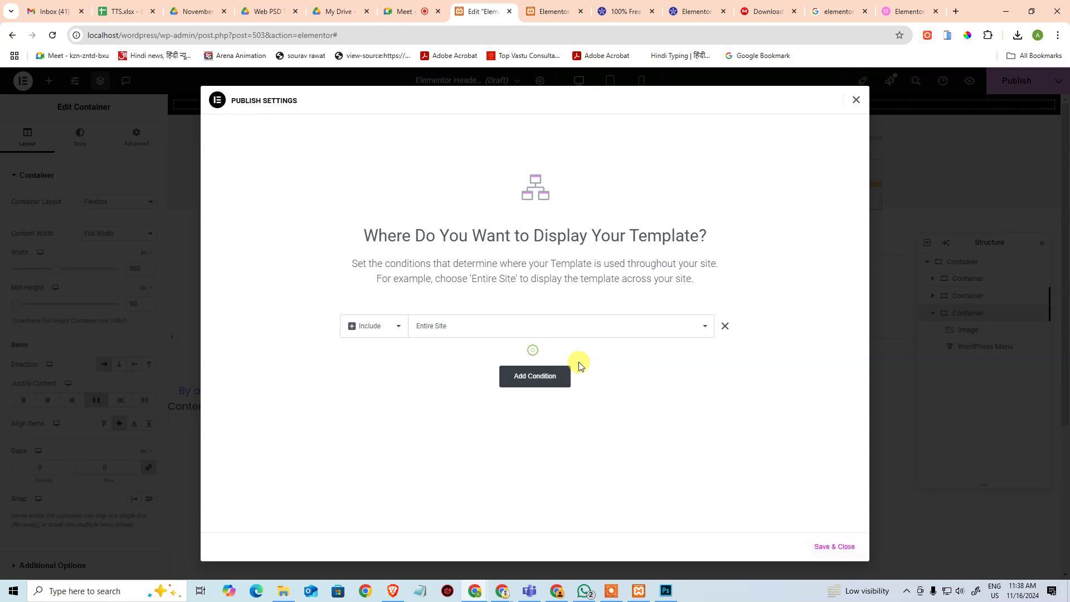
click(451, 333)
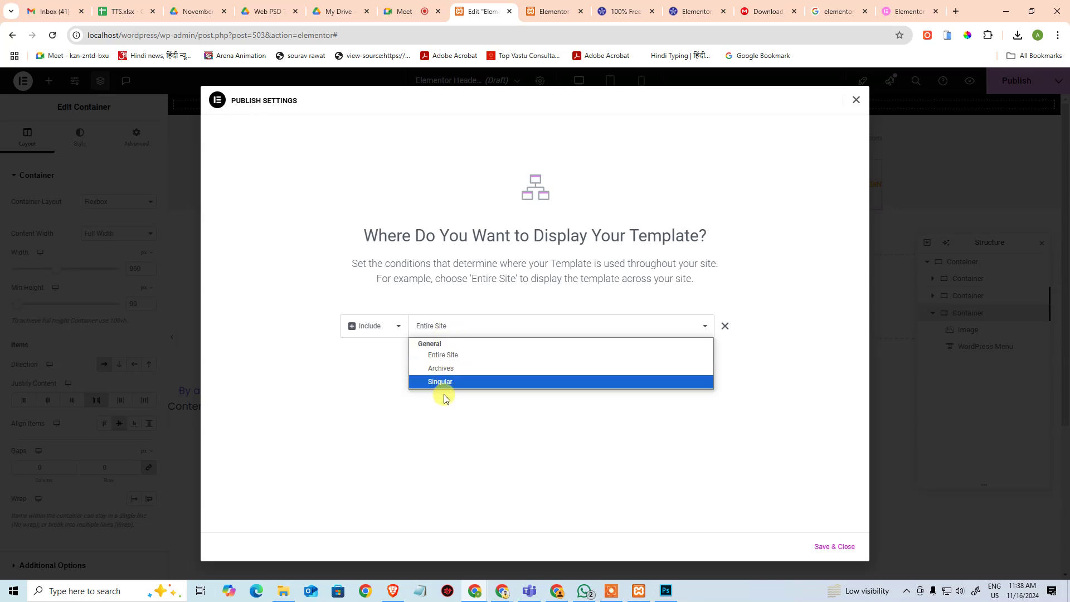
click(443, 420)
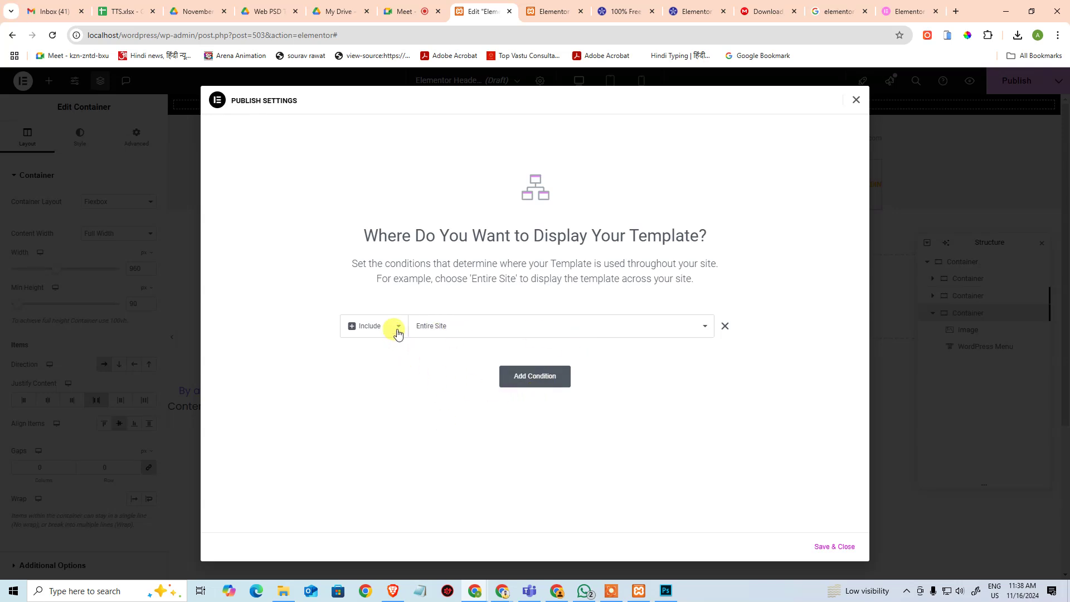
click(398, 329)
click(446, 411)
click(536, 379)
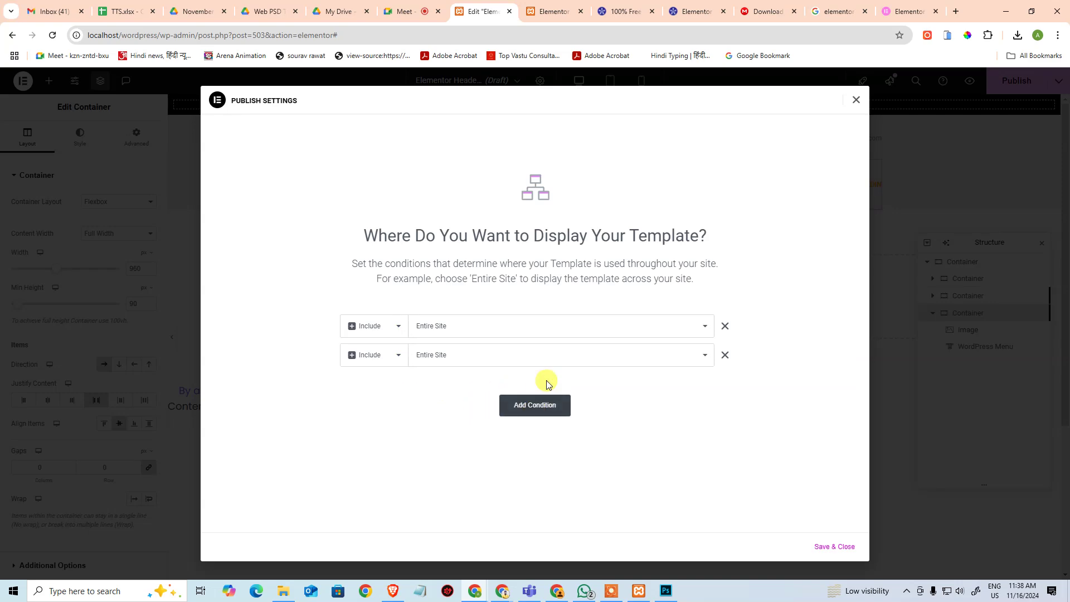
click(725, 355)
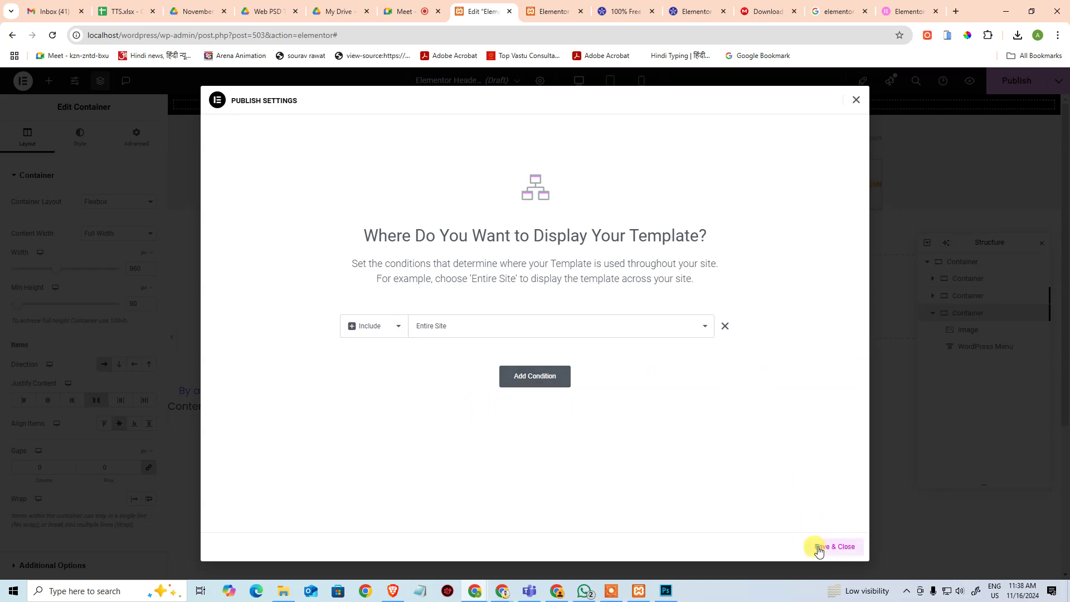
click(818, 552)
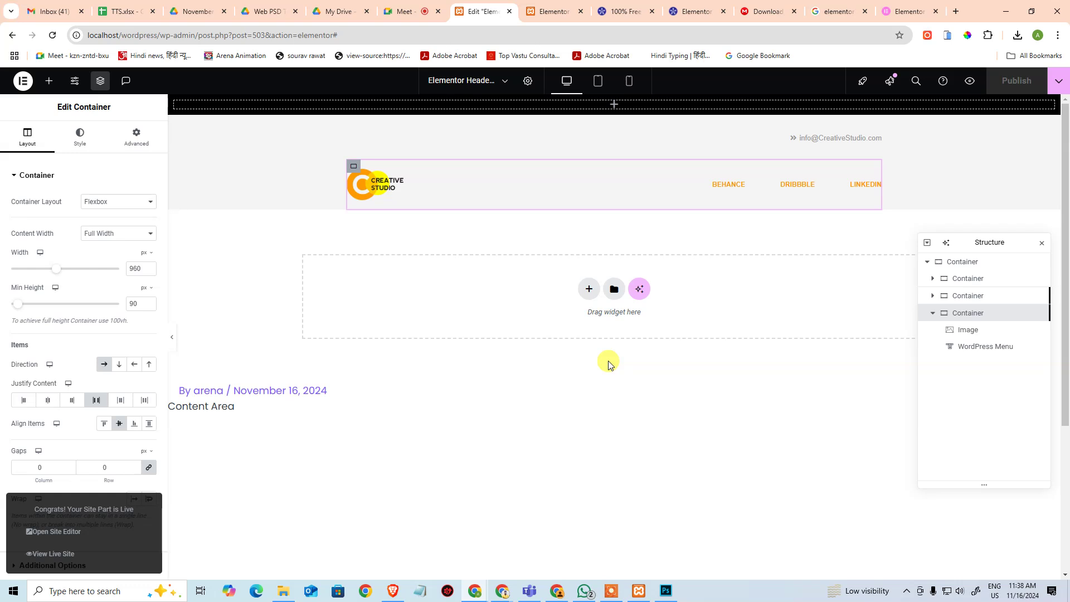
Step: View the published header page and inspect the outermost header container in the developer tools
click(60, 555)
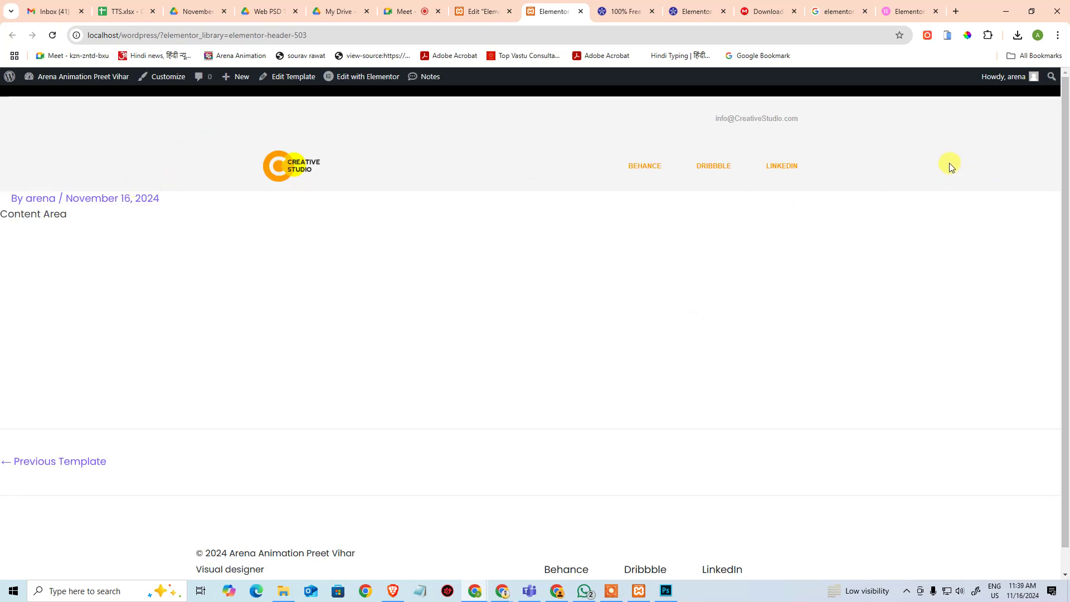
scroll(924, 182, down, 1)
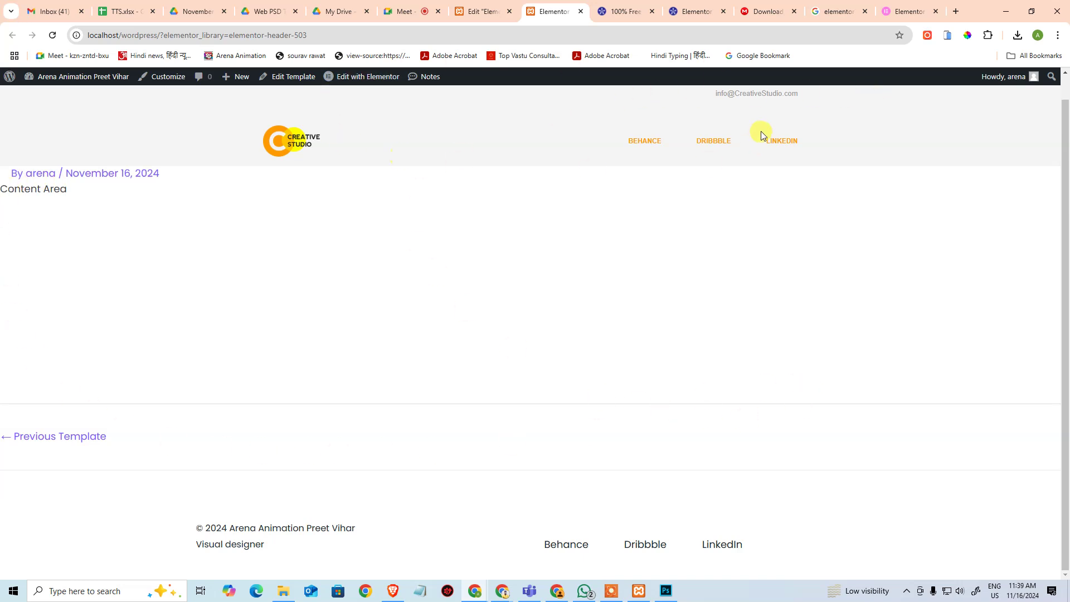
right_click(345, 145)
click(462, 460)
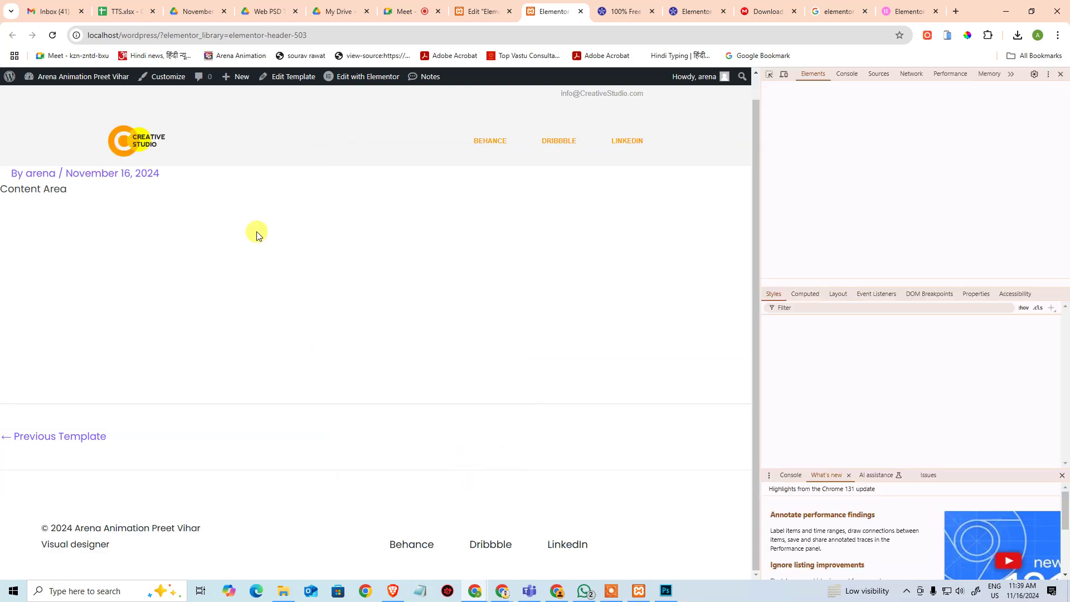
click(769, 78)
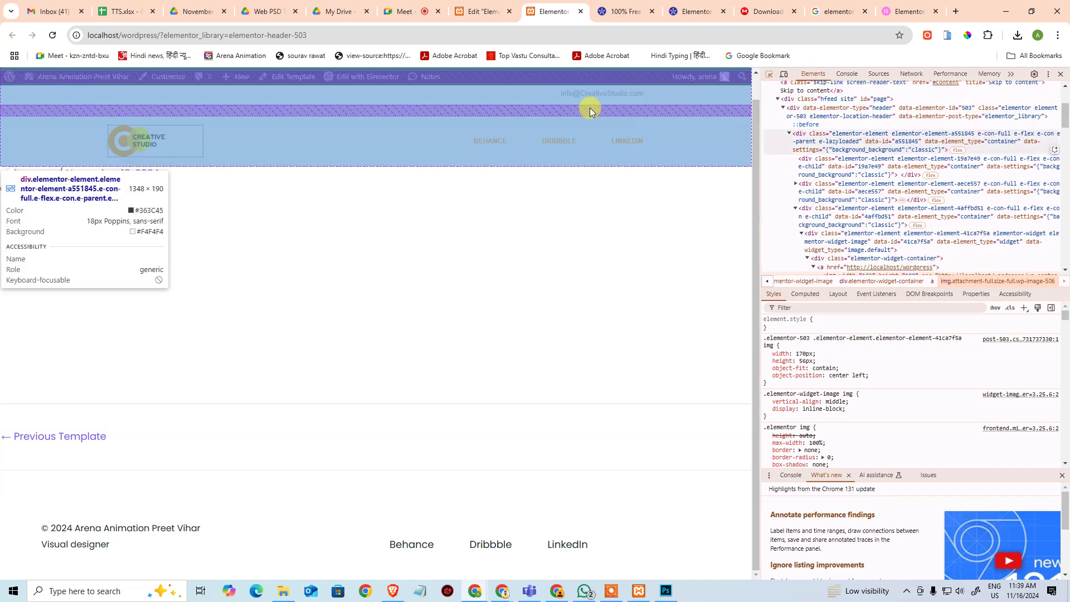
click(590, 108)
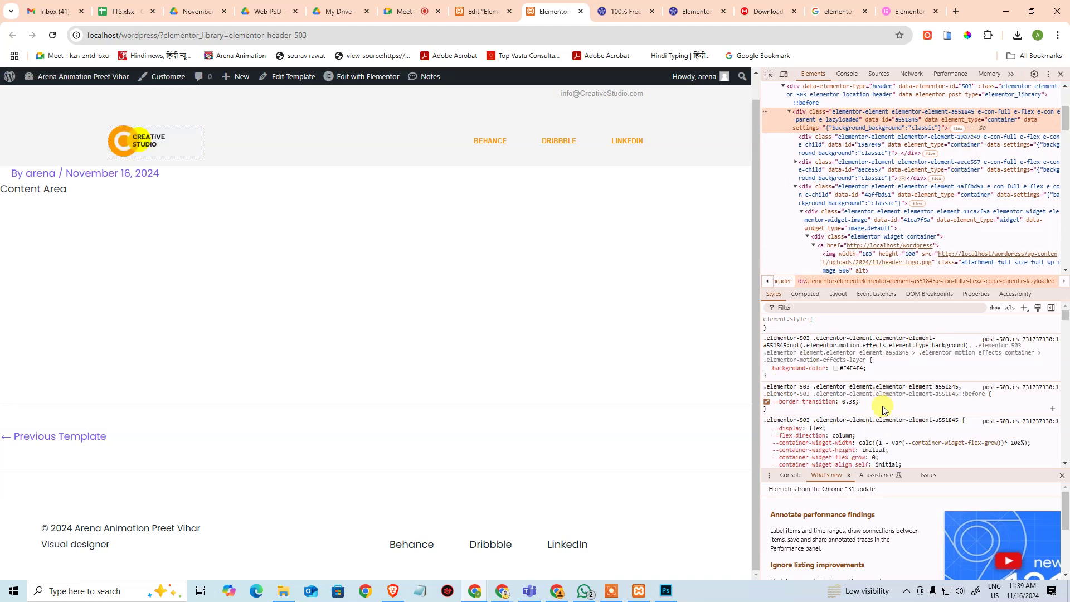
Step: Examine the outermost header container's flex, margin and padding rules, testing the header without its mobile flex-wrap declaration
scroll(844, 413, down, 3)
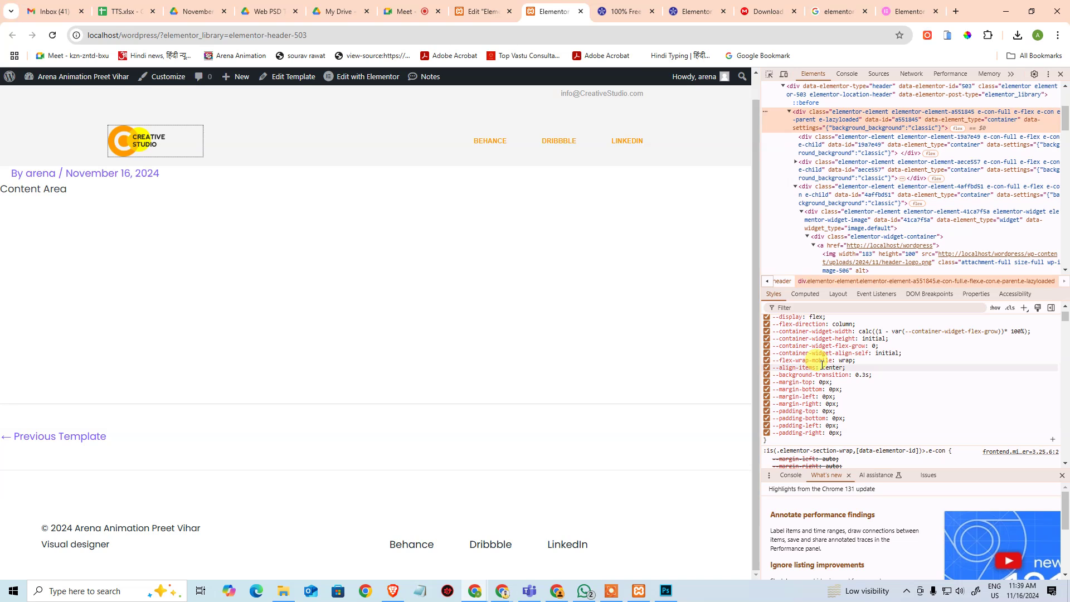
click(767, 360)
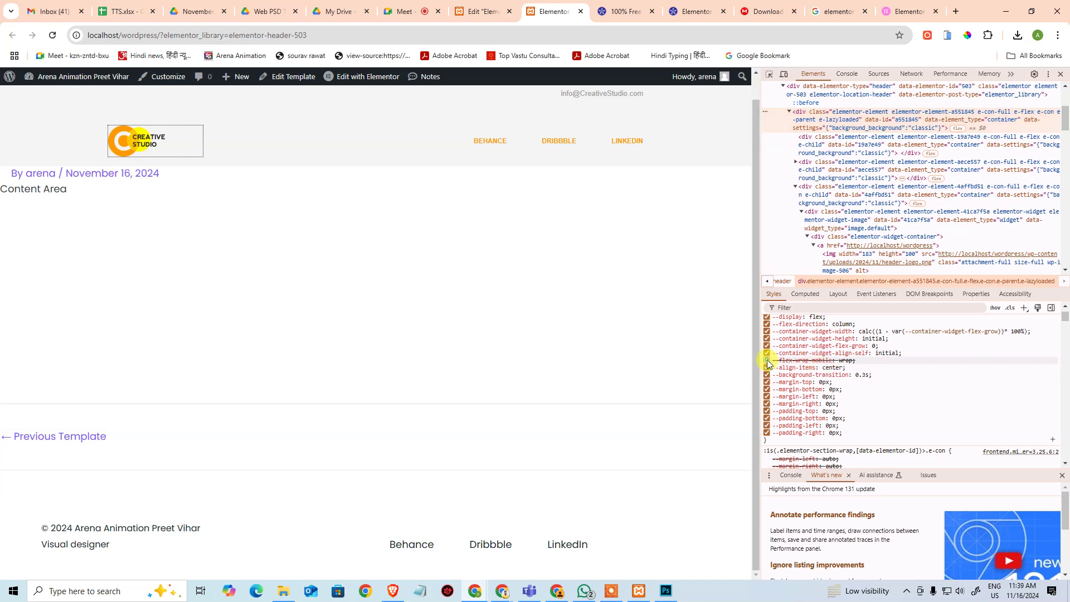
scroll(776, 360, up, 2)
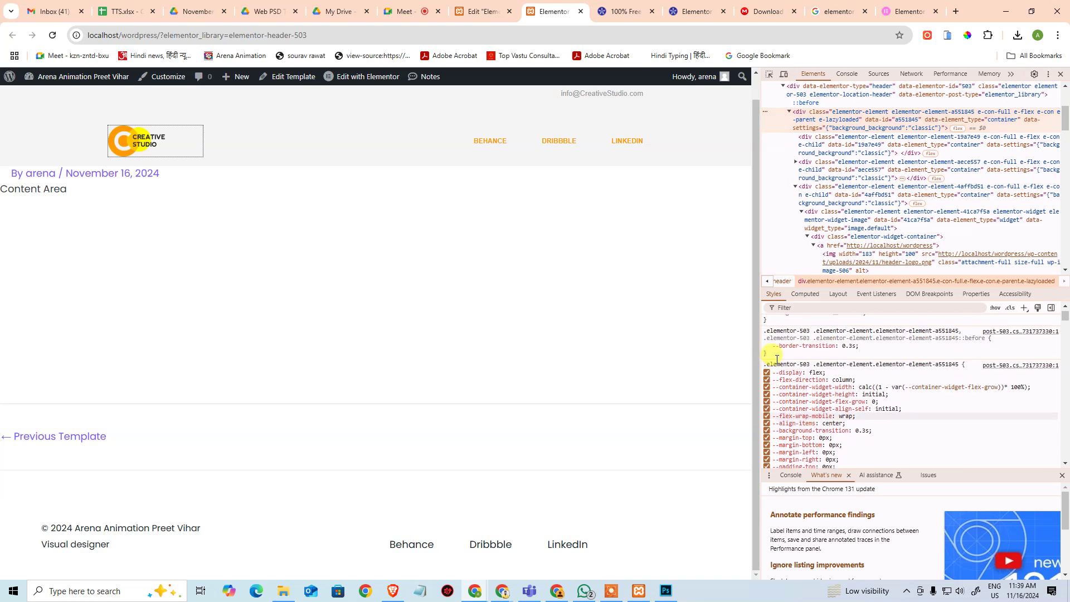
scroll(782, 397, down, 3)
scroll(782, 397, down, 3)
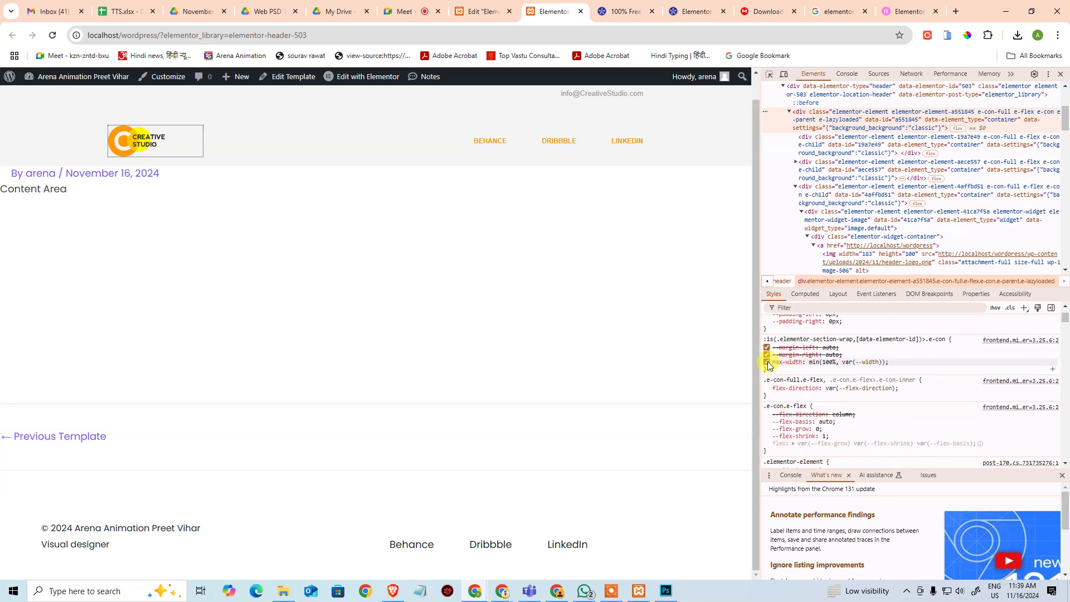
scroll(776, 372, down, 2)
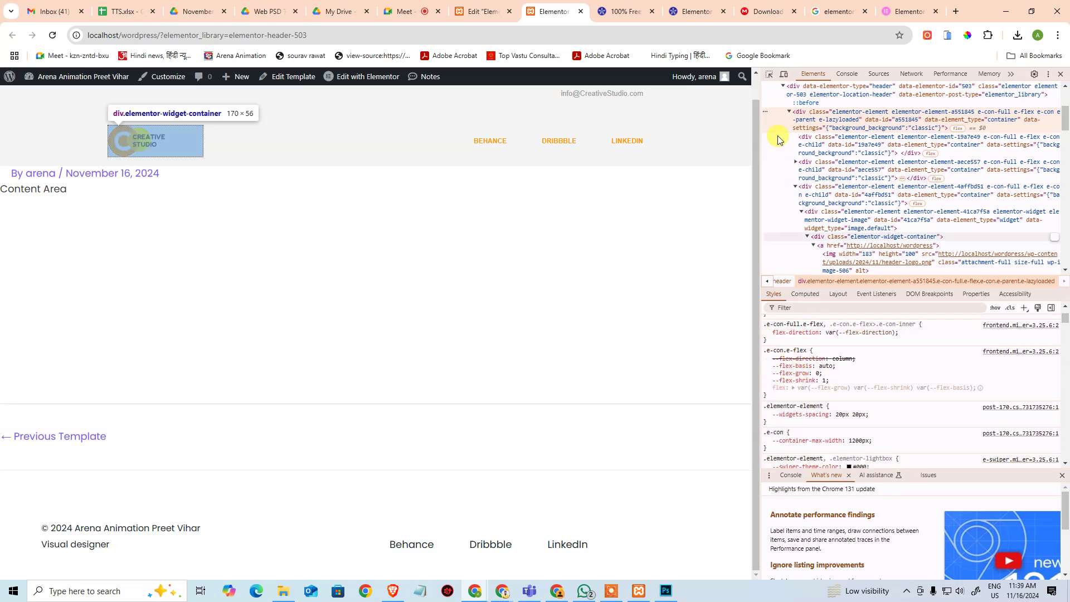
Step: Inspect the e-mail row container and examine its style rules, including container maximum width, default padding and gap
click(768, 75)
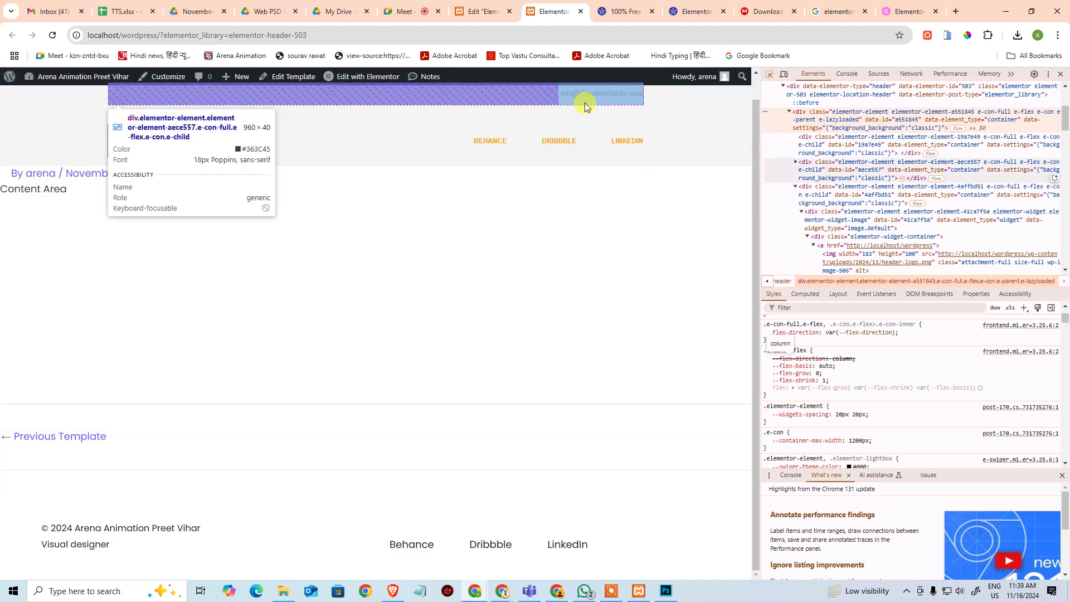
click(583, 103)
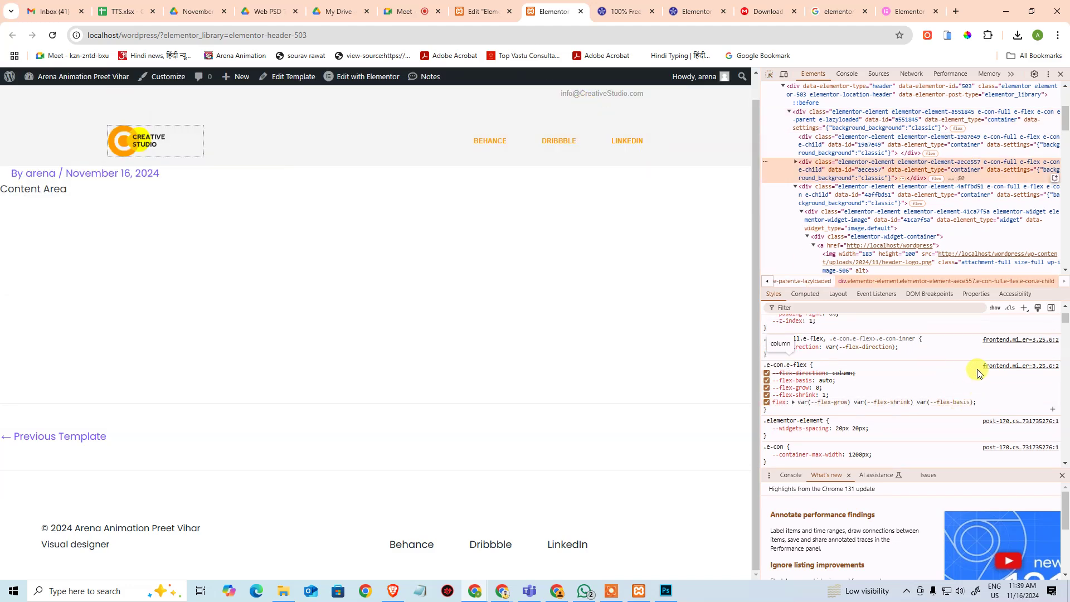
scroll(826, 406, down, 1)
click(766, 399)
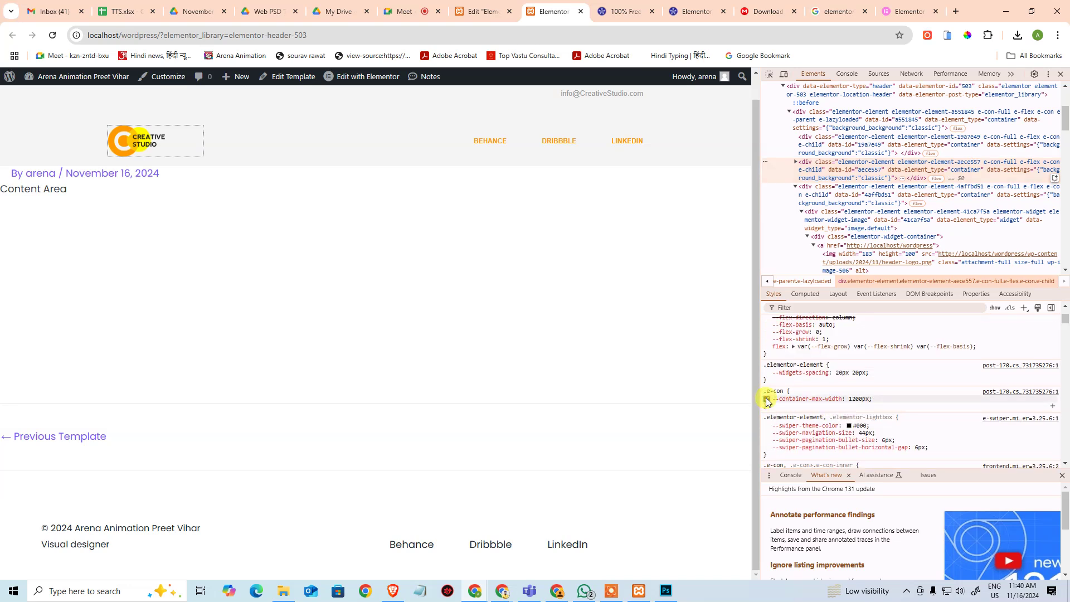
scroll(769, 399, down, 2)
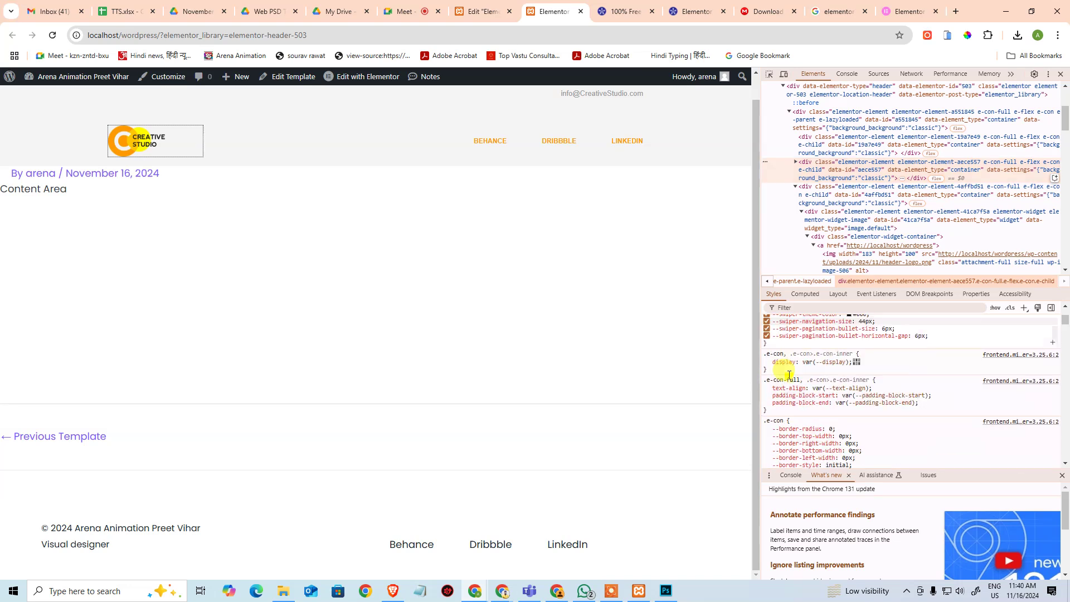
scroll(789, 375, down, 3)
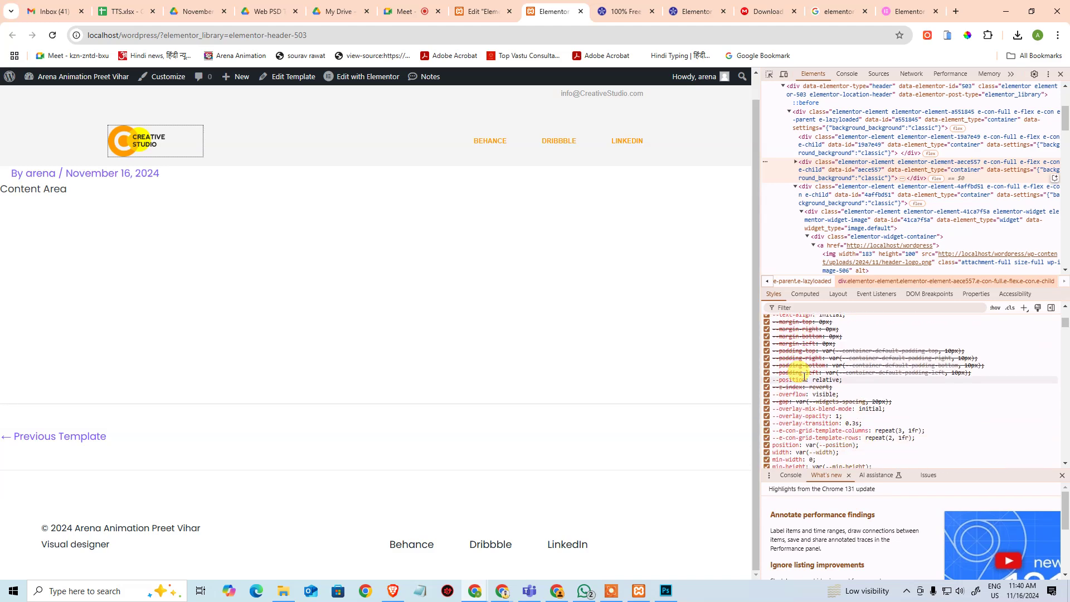
scroll(849, 384, down, 6)
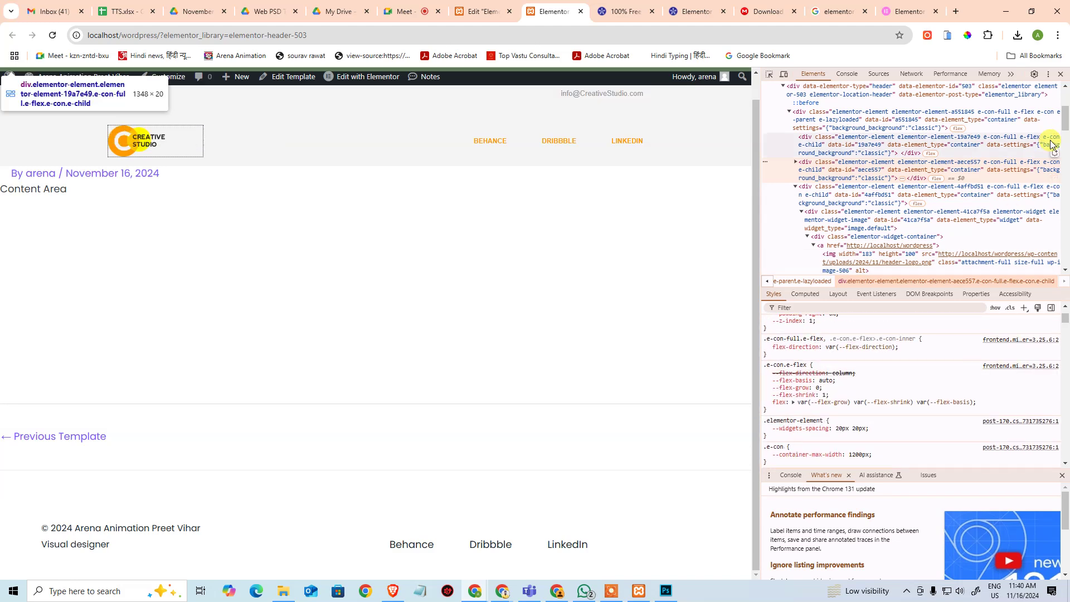
Step: Dock the developer tools below the page and return to the Elementor editor
click(1048, 76)
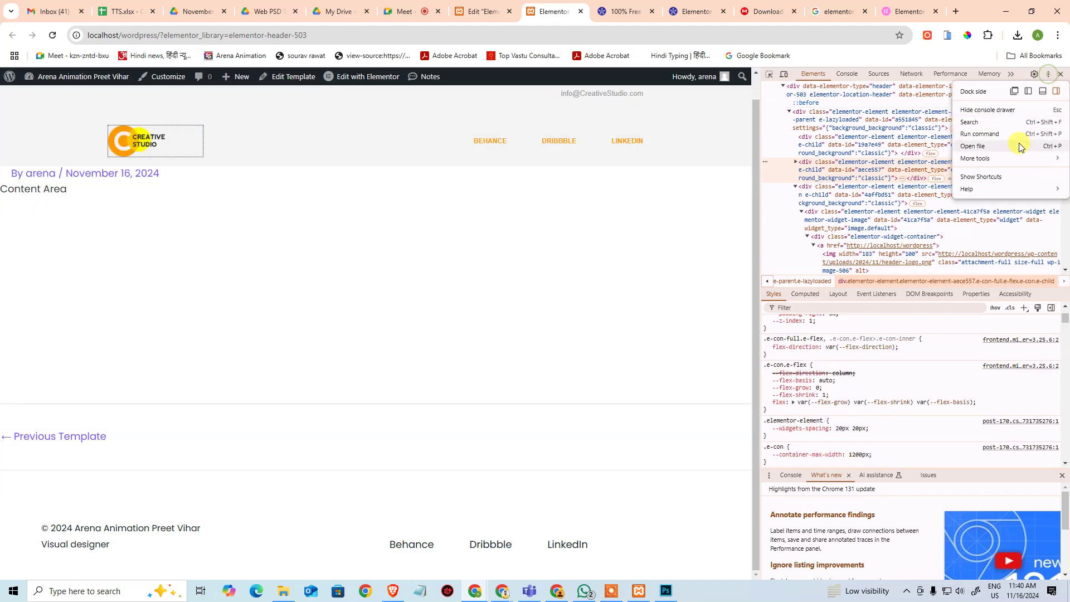
click(1038, 91)
click(8, 361)
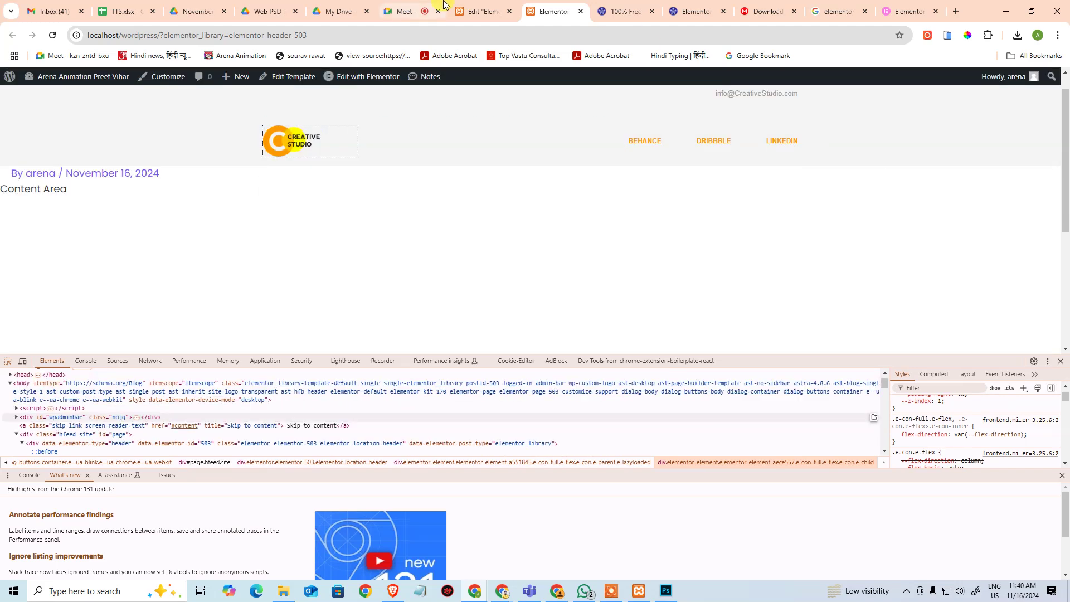
click(480, 6)
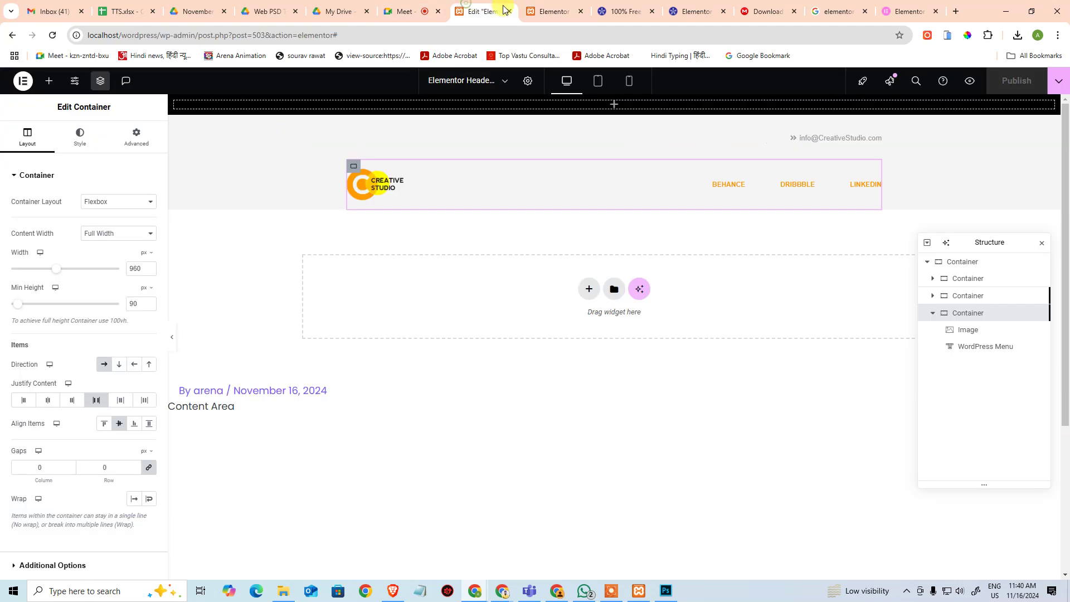
Step: Add a new container directly below the logo and menu container inside the outer header container
click(933, 315)
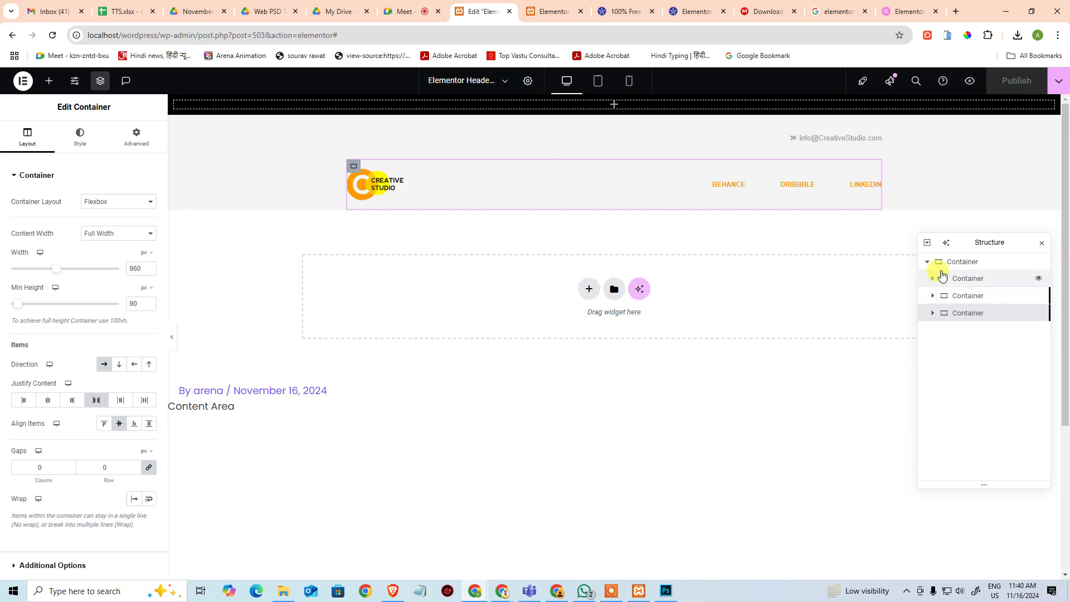
click(962, 263)
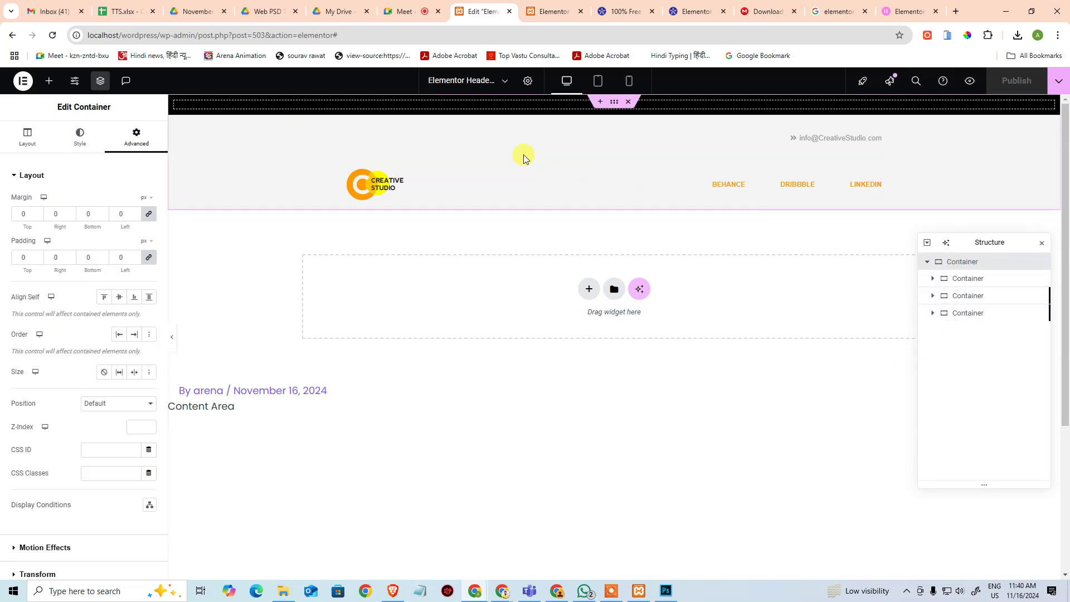
click(972, 318)
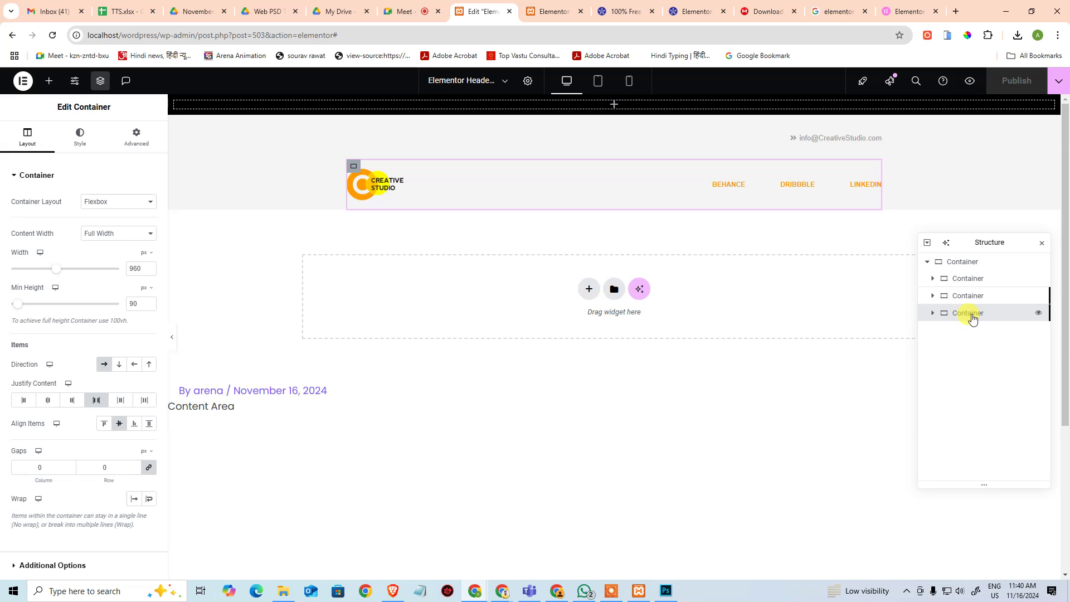
right_click(973, 317)
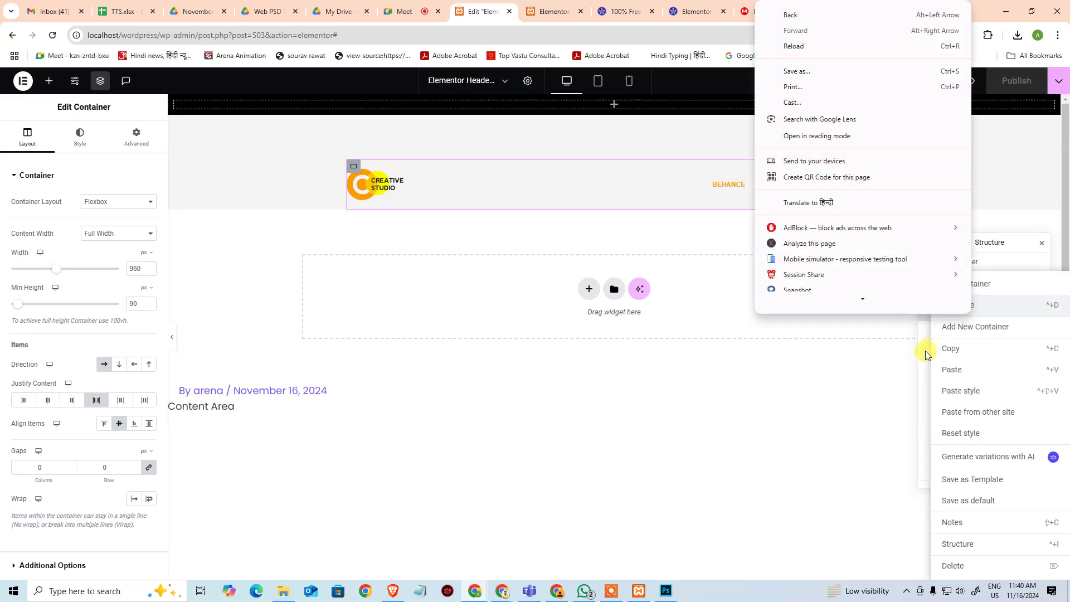
click(922, 379)
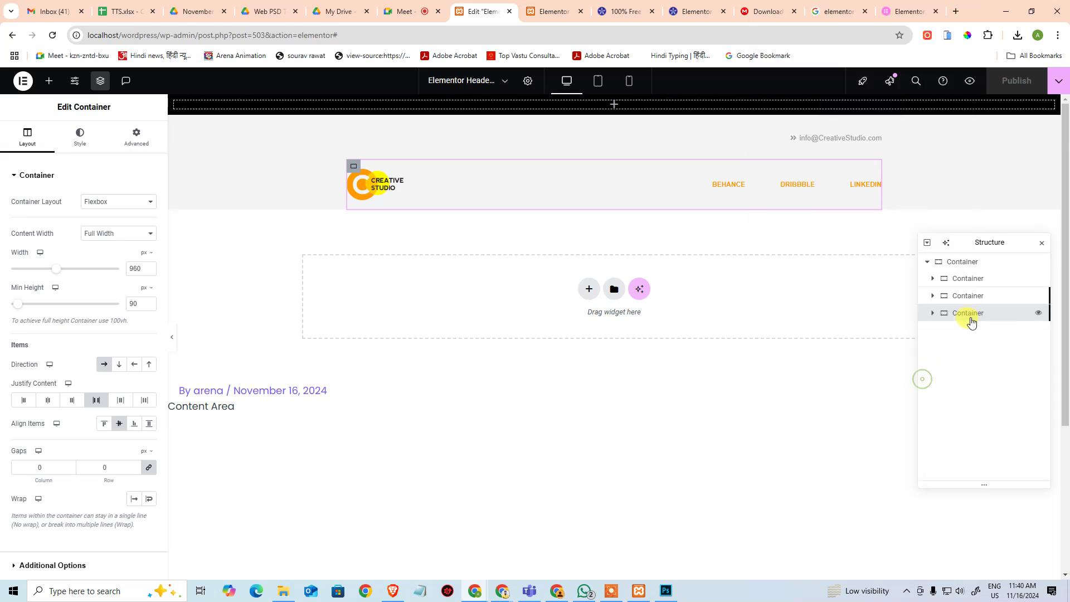
right_click(974, 322)
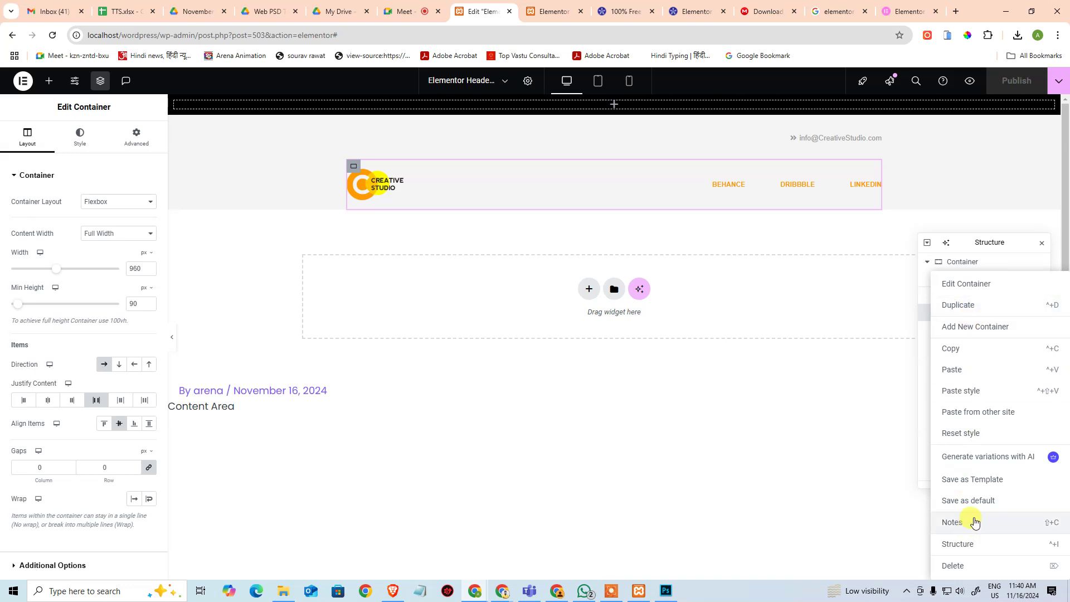
click(987, 328)
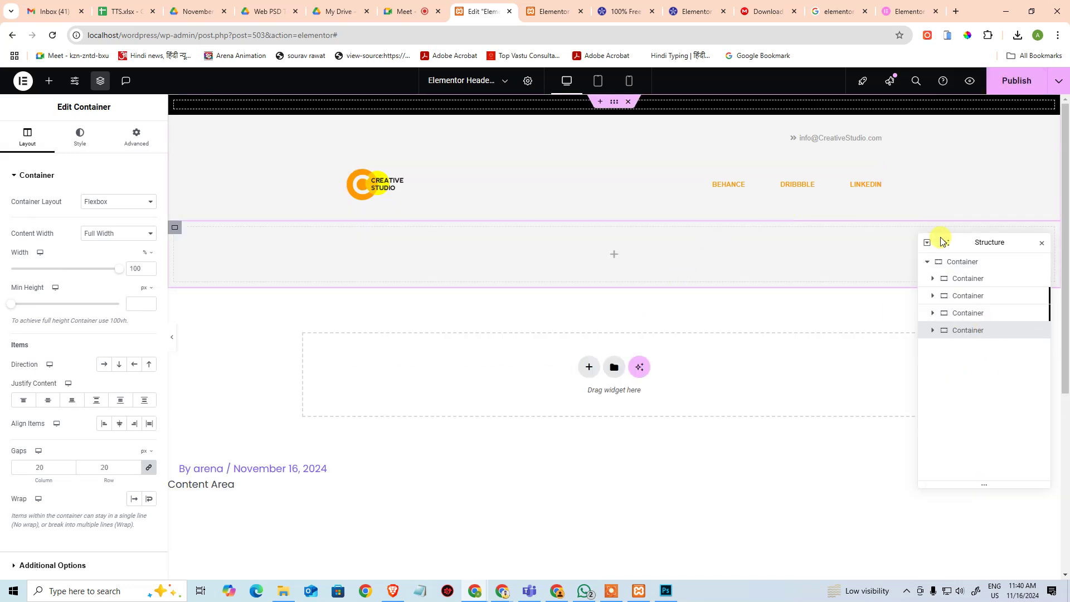
Step: Move the e-mail button out of its container to the end of the outer header container, below the new container
click(932, 279)
click(932, 279)
click(932, 279)
click(932, 278)
click(933, 296)
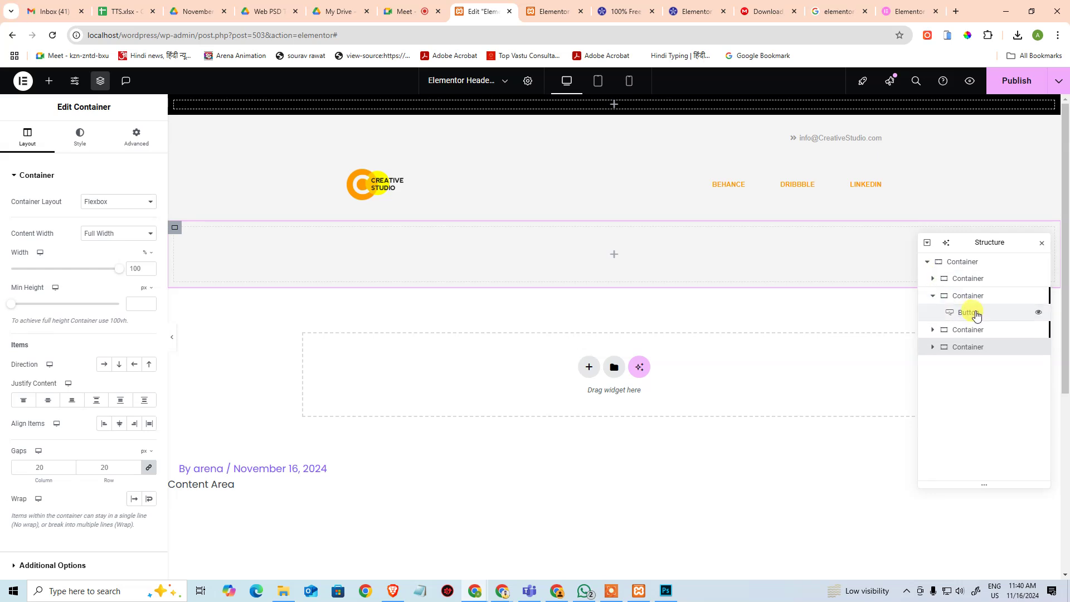
click(970, 313)
drag(967, 329, 967, 350)
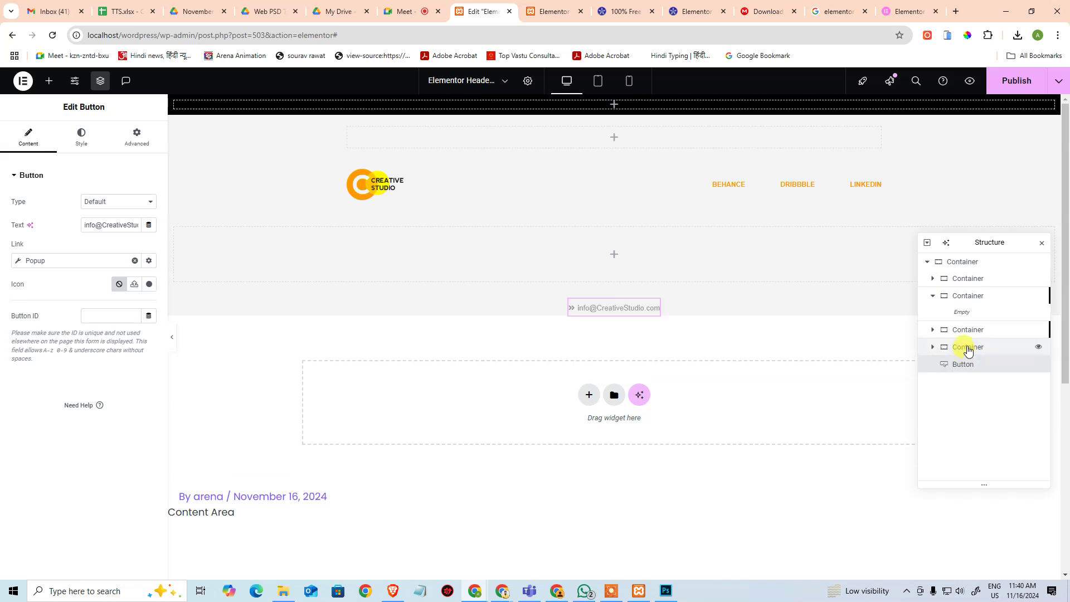
Step: Delete the emptied container that held the e-mail button above the logo row
click(980, 279)
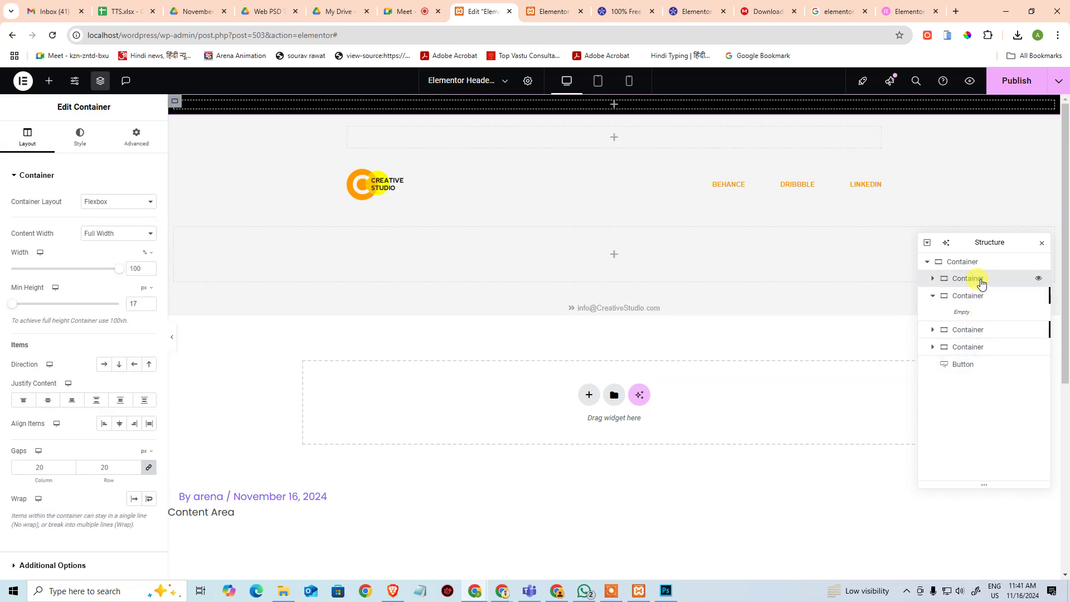
click(975, 297)
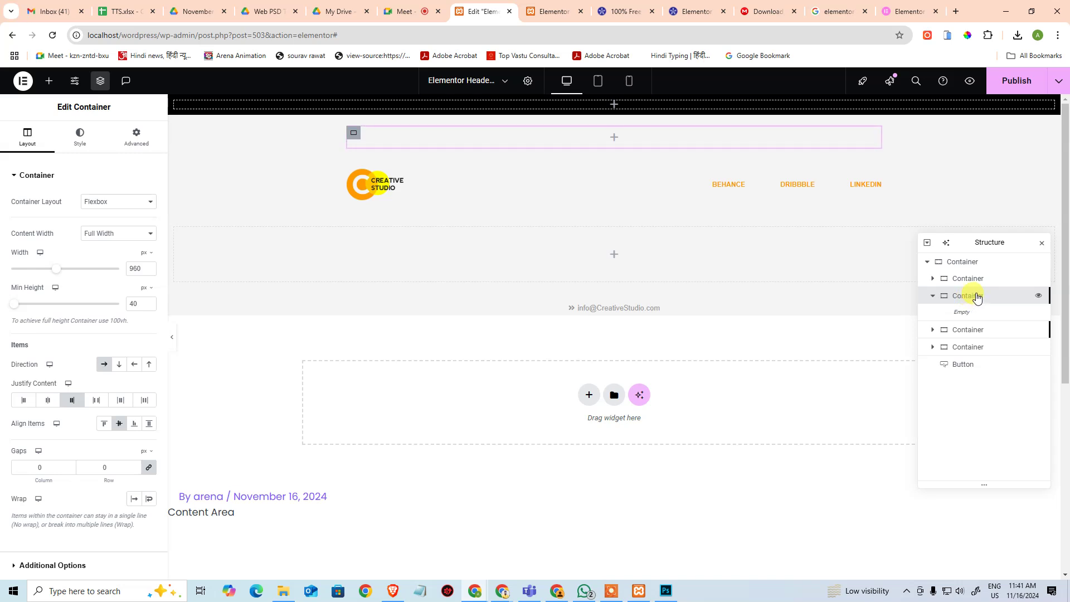
key(Delete)
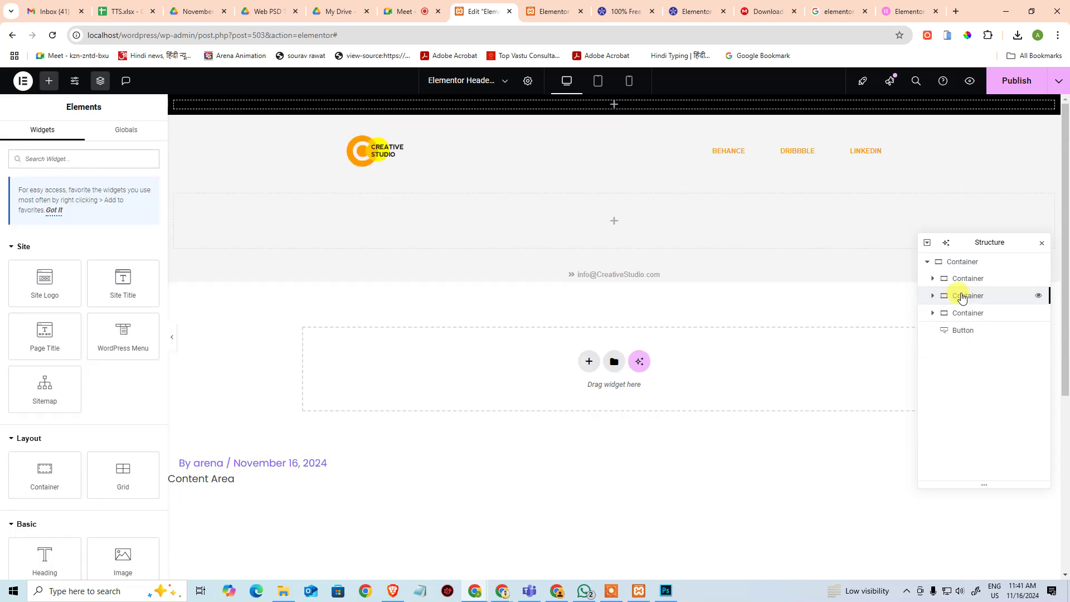
Step: Move the e-mail button into the new empty container and place that container between the black strip and the logo row
click(932, 314)
mouse_move(954, 346)
mouse_down()
mouse_move(976, 320)
mouse_move(969, 330)
mouse_up()
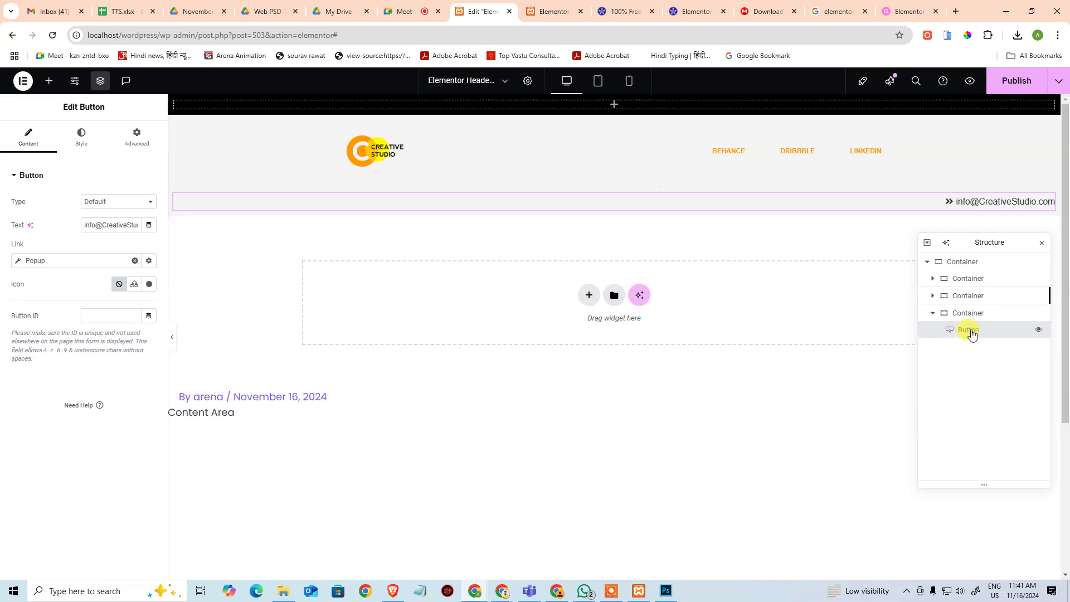
click(933, 312)
drag(979, 306, 977, 282)
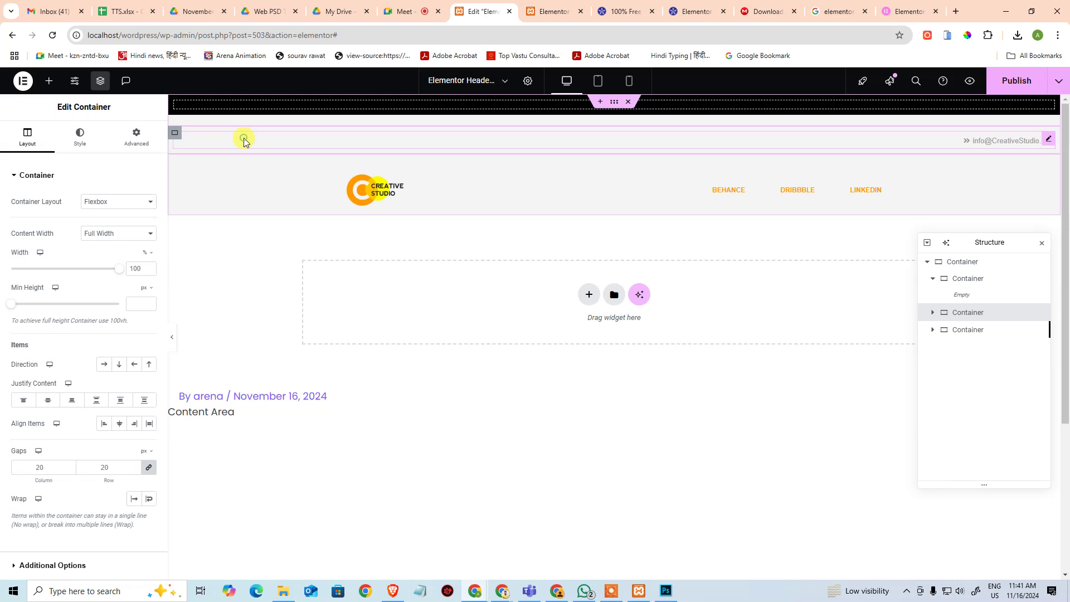
Step: Set Align Items to End for the container holding the e-mail button
click(244, 142)
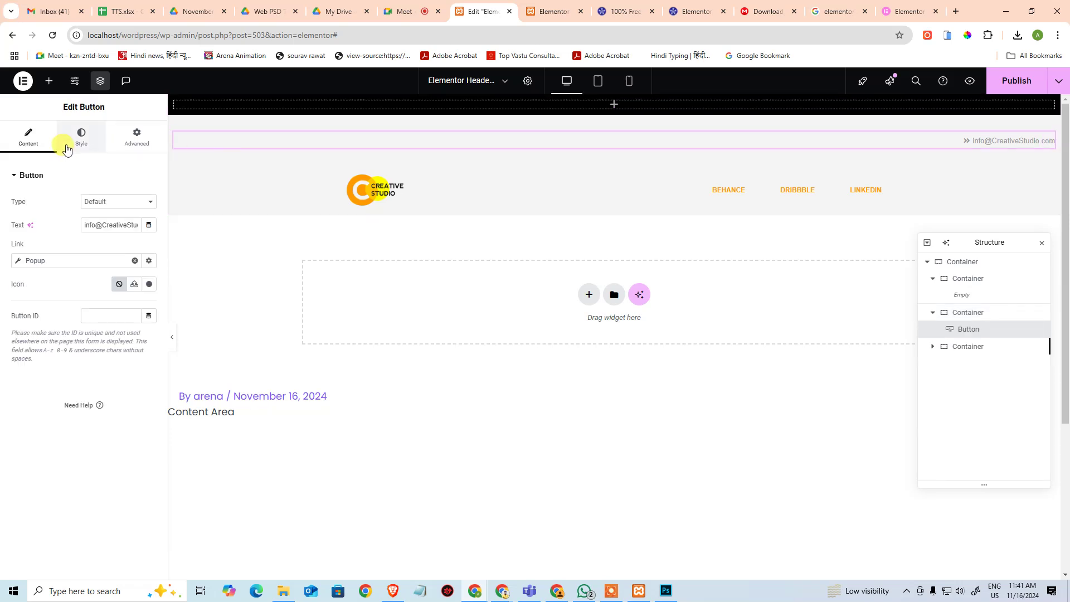
click(175, 132)
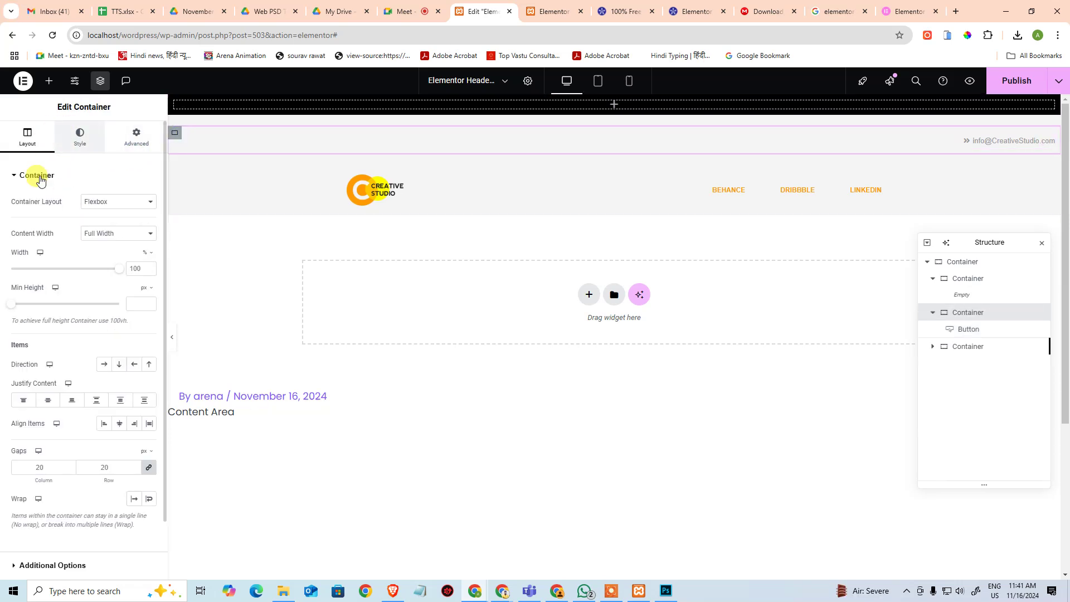
click(134, 426)
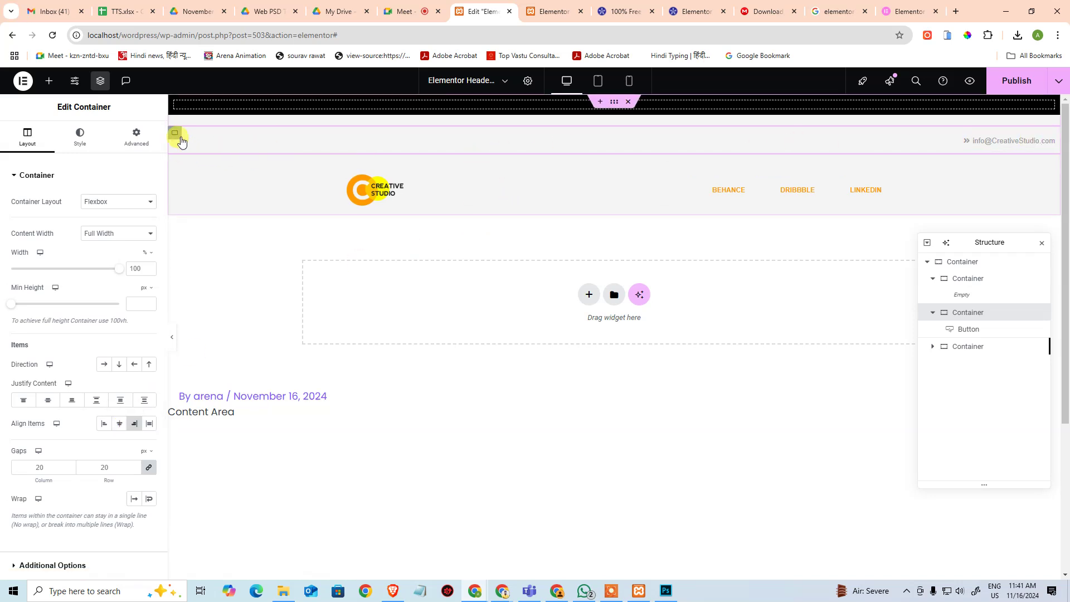
click(82, 137)
click(50, 139)
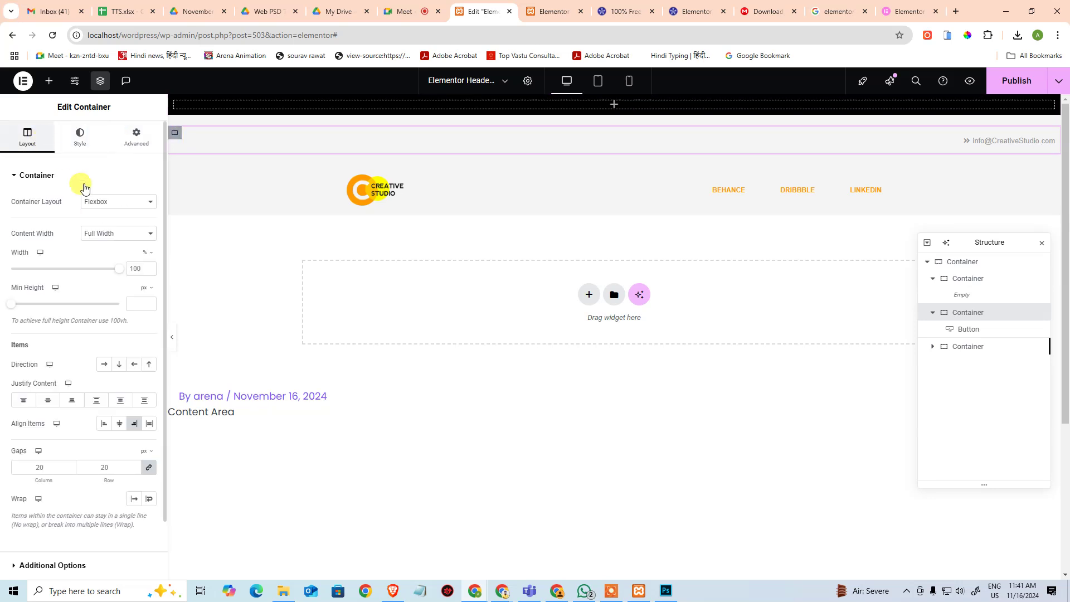
Step: Set the e-mail button container's width to 960 px
click(124, 238)
click(134, 260)
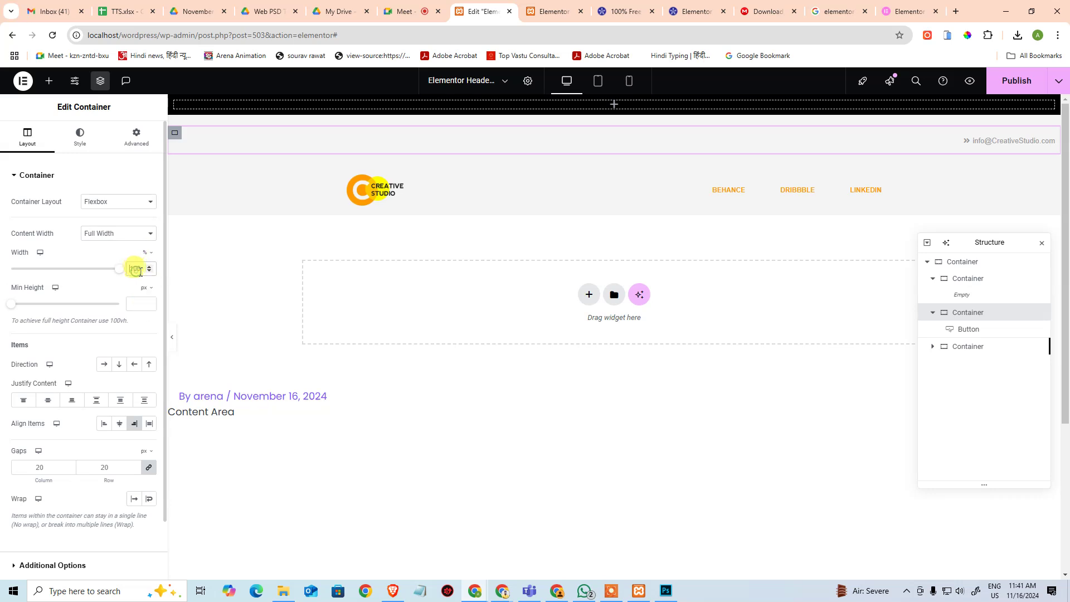
key(BackSpace)
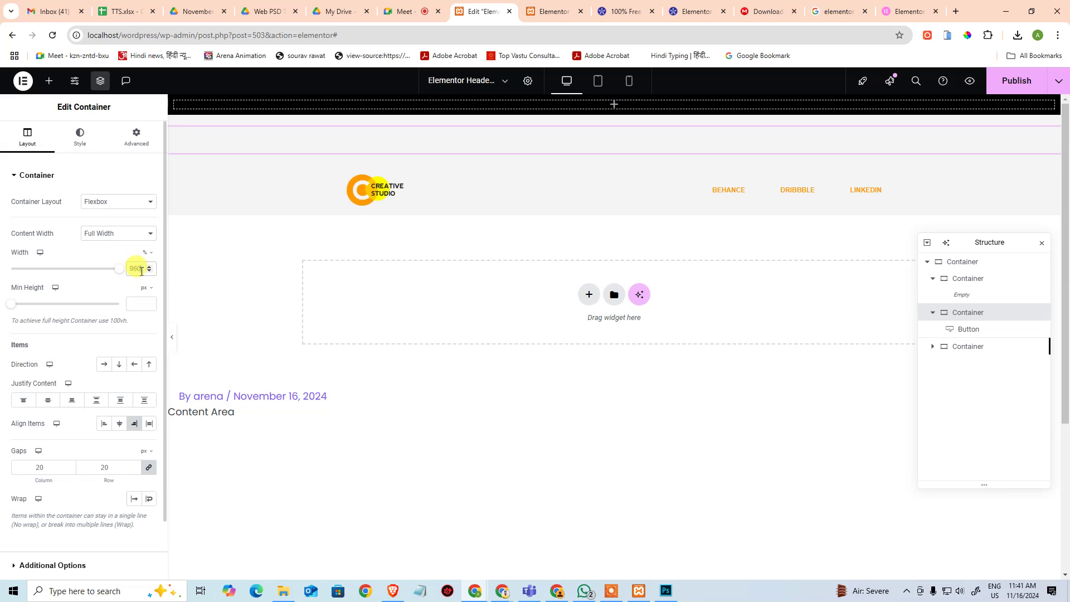
drag(121, 268, 117, 275)
key(BackSpace)
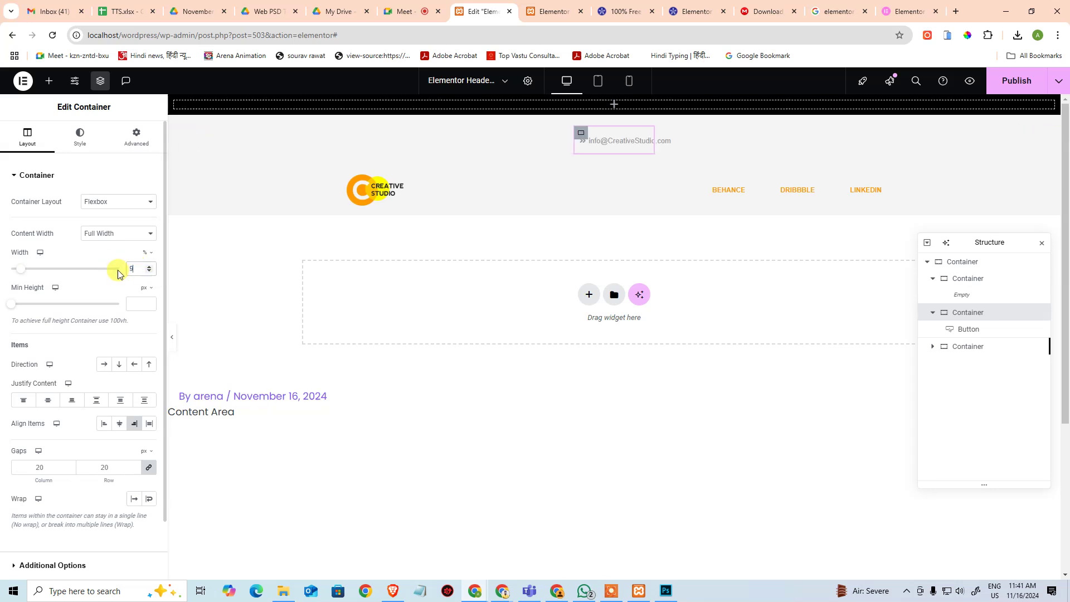
click(154, 256)
click(144, 254)
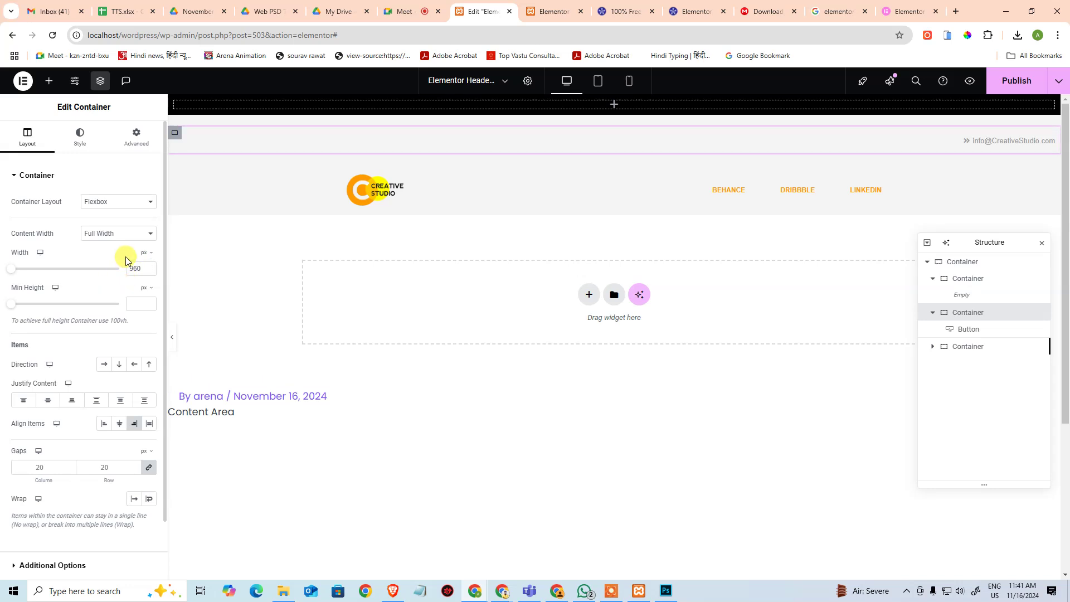
drag(12, 269, 63, 268)
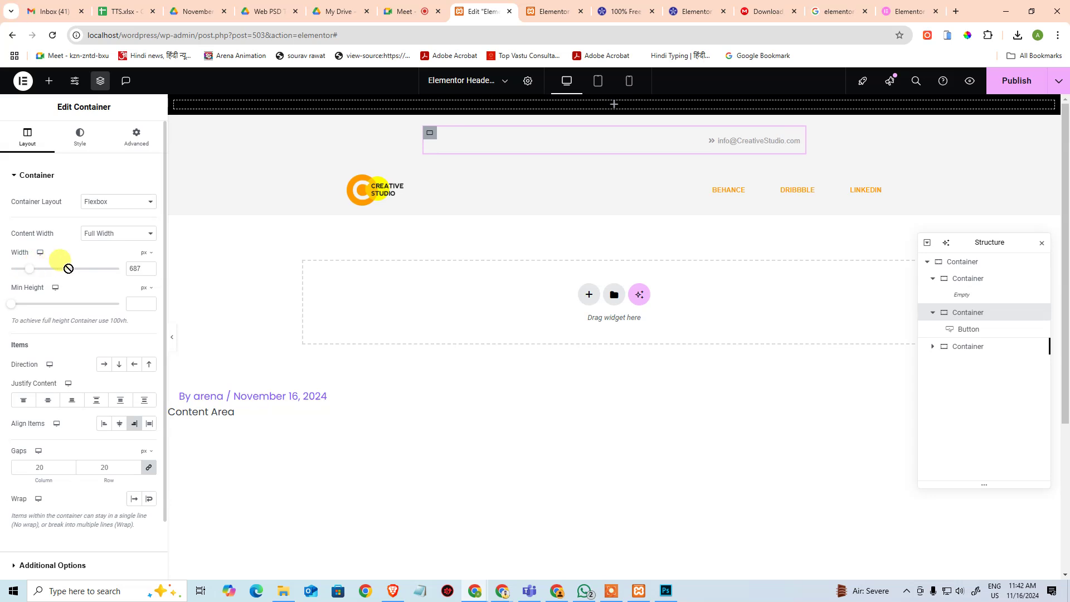
double_click(143, 269)
text(960)
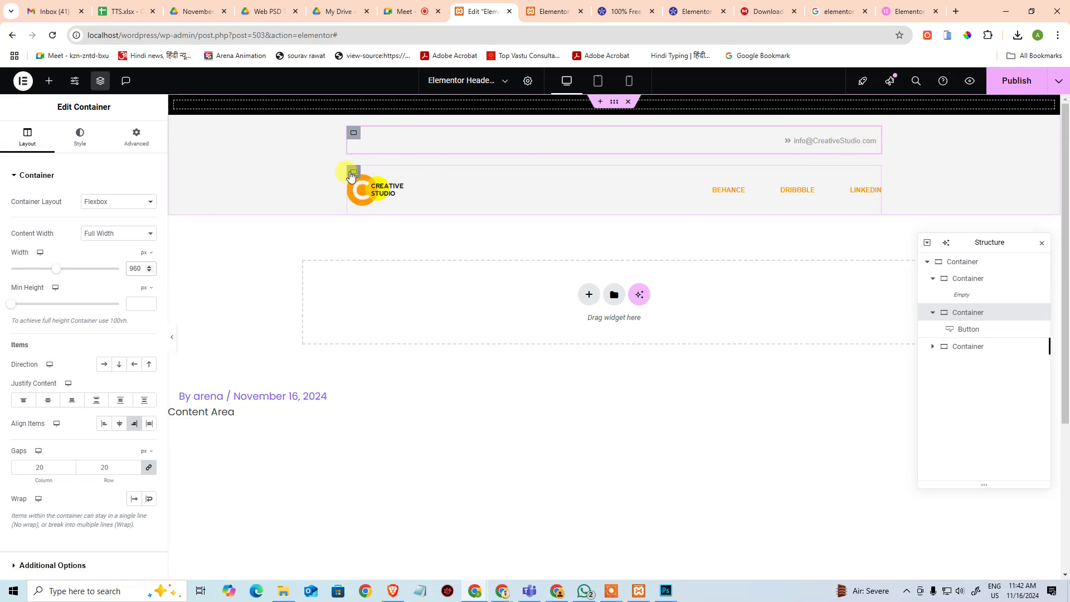
Step: Compare the layout settings of the logo row container with those of the e-mail container
click(353, 171)
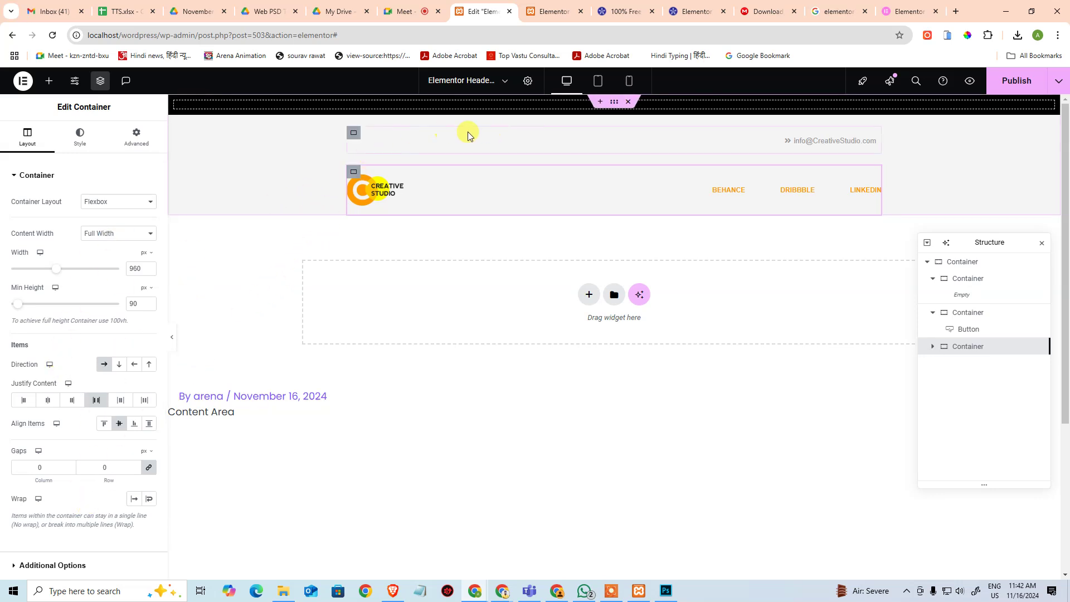
click(354, 134)
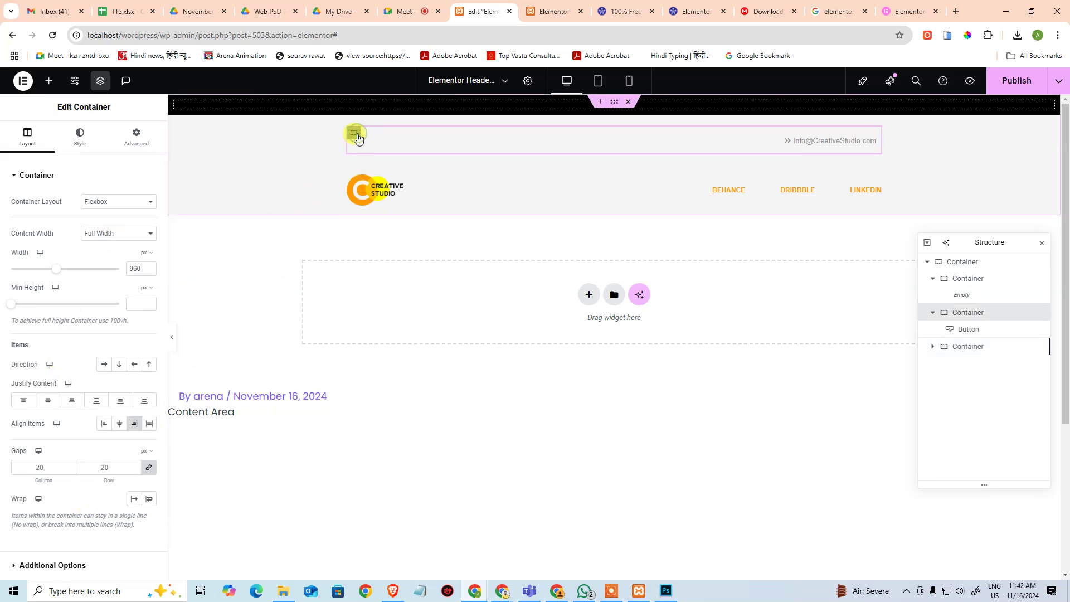
click(351, 176)
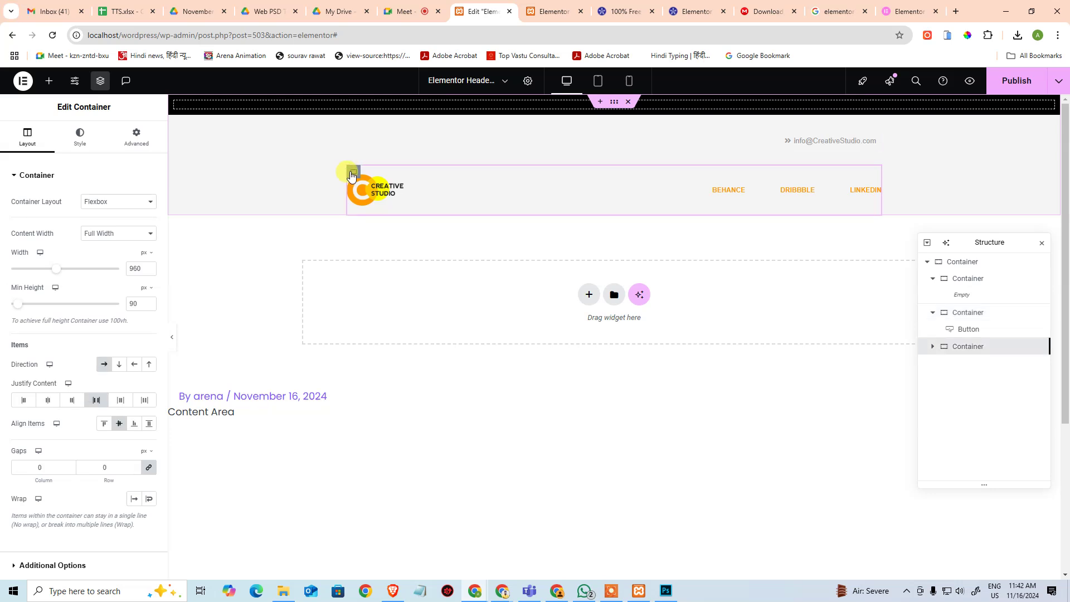
click(354, 134)
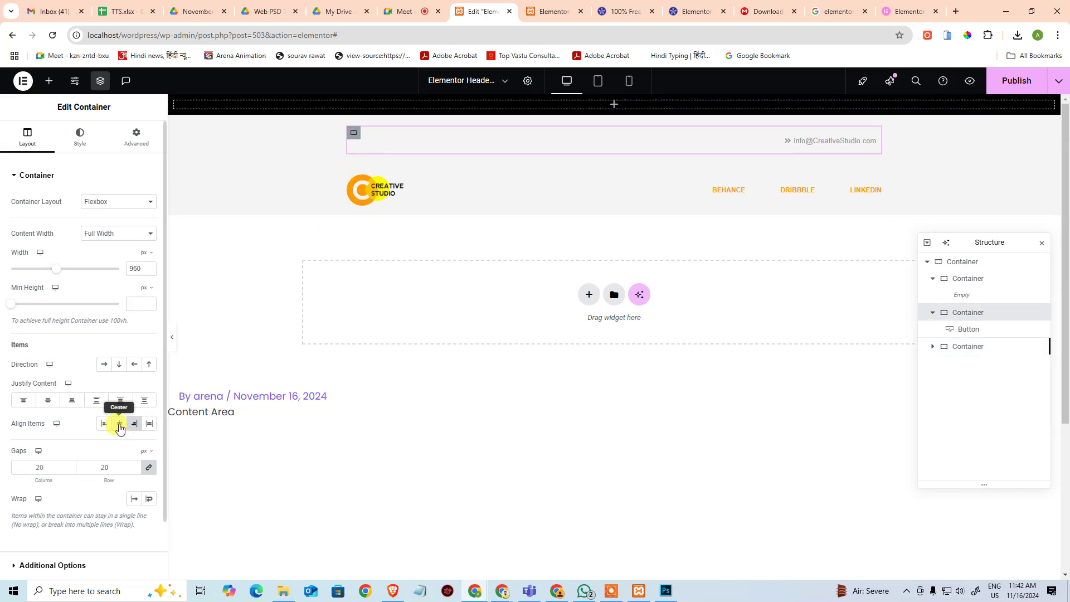
Step: Set the e-mail container's margin and padding to 0 px on all sides
click(79, 139)
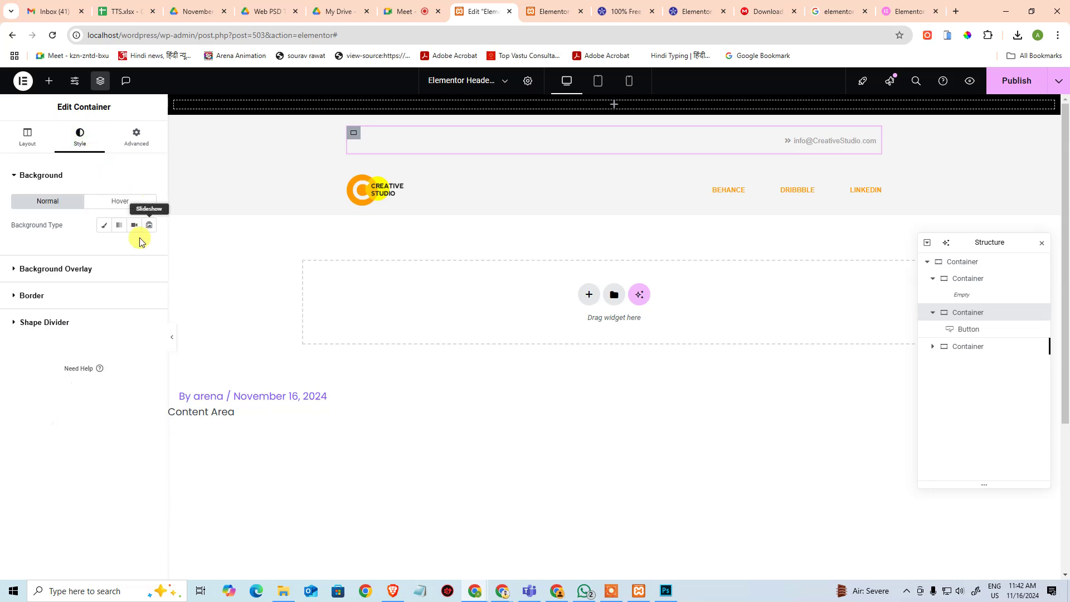
click(126, 146)
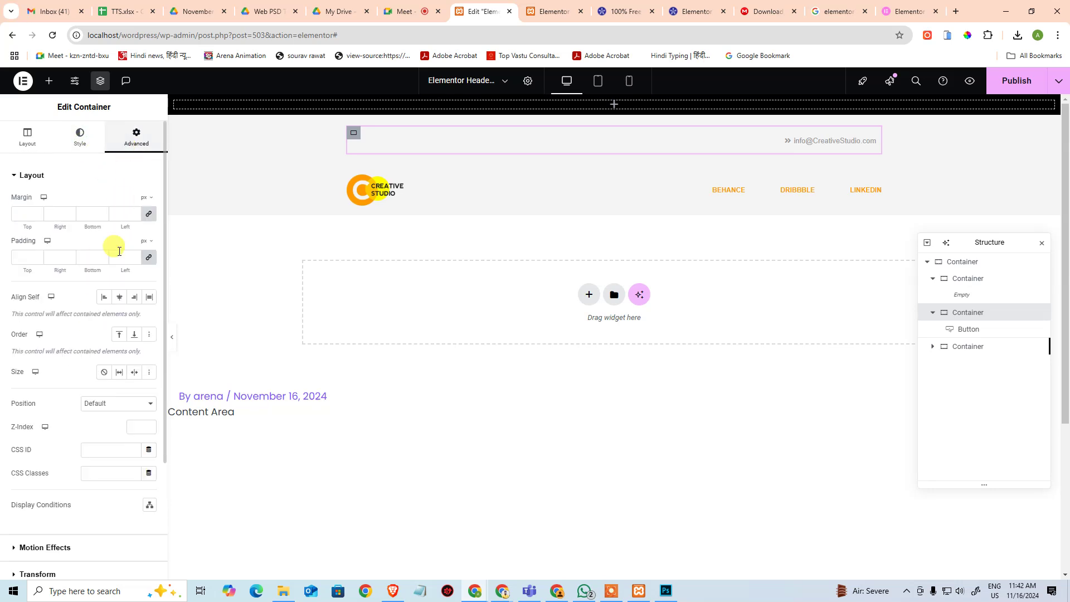
scroll(119, 348, down, 3)
scroll(121, 363, up, 3)
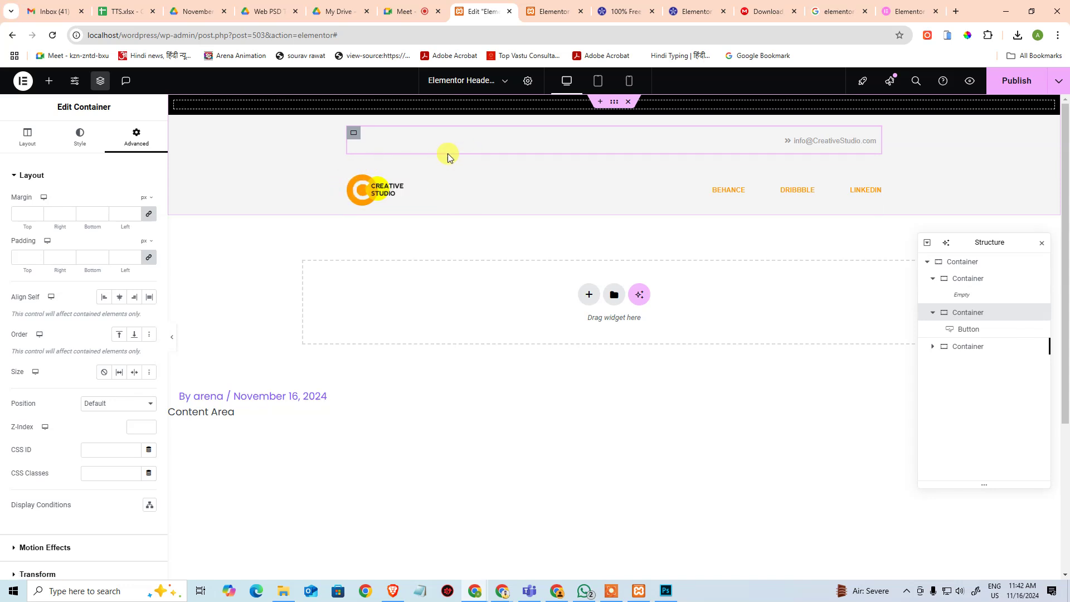
click(357, 138)
click(26, 214)
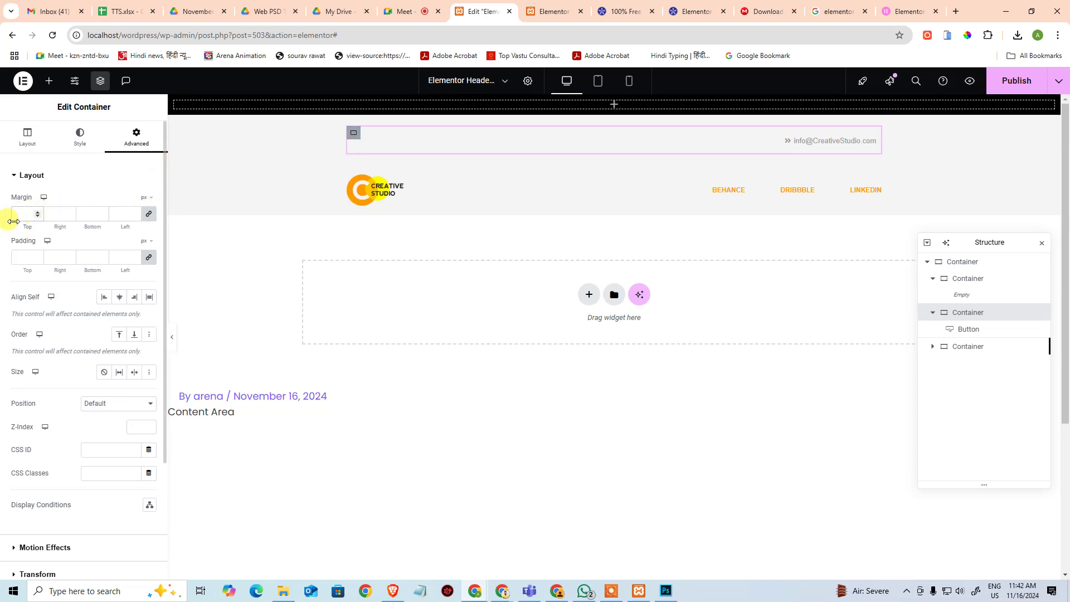
click(21, 258)
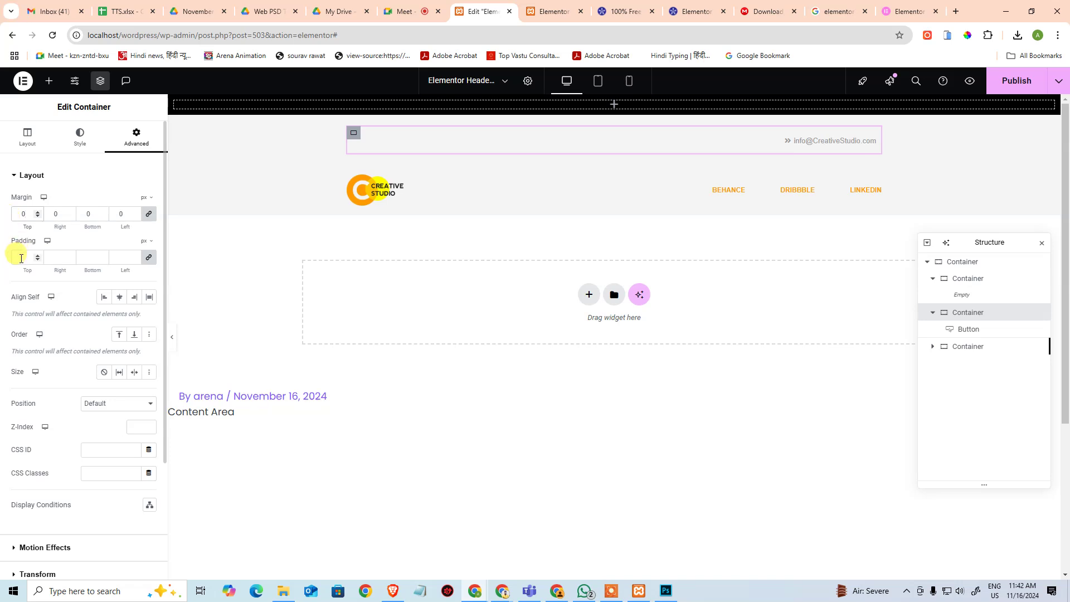
text(0)
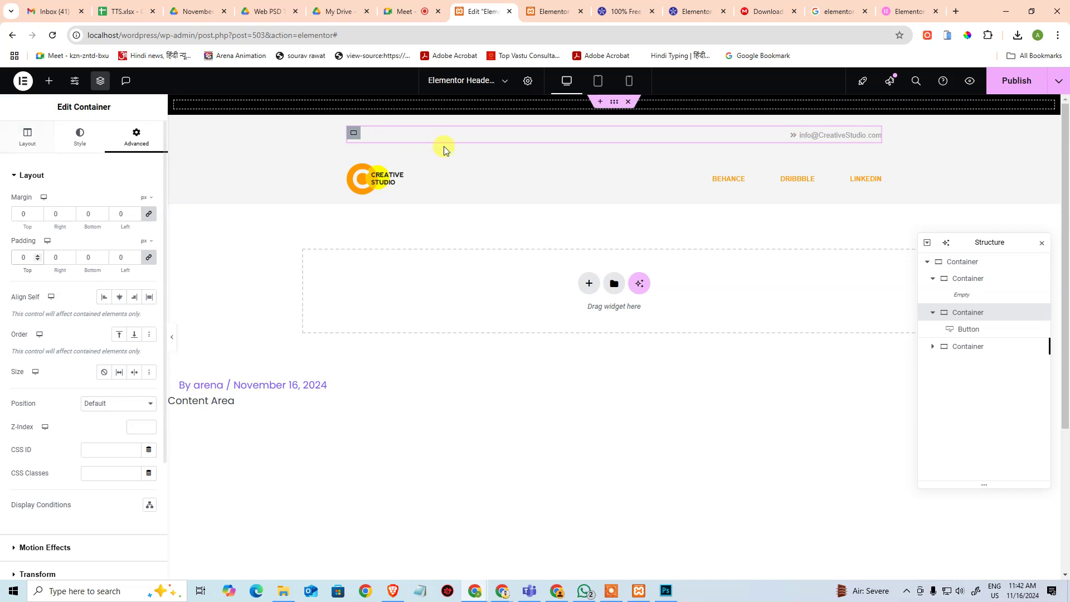
Step: Check the margin, padding and layout settings of the logo row container
click(353, 160)
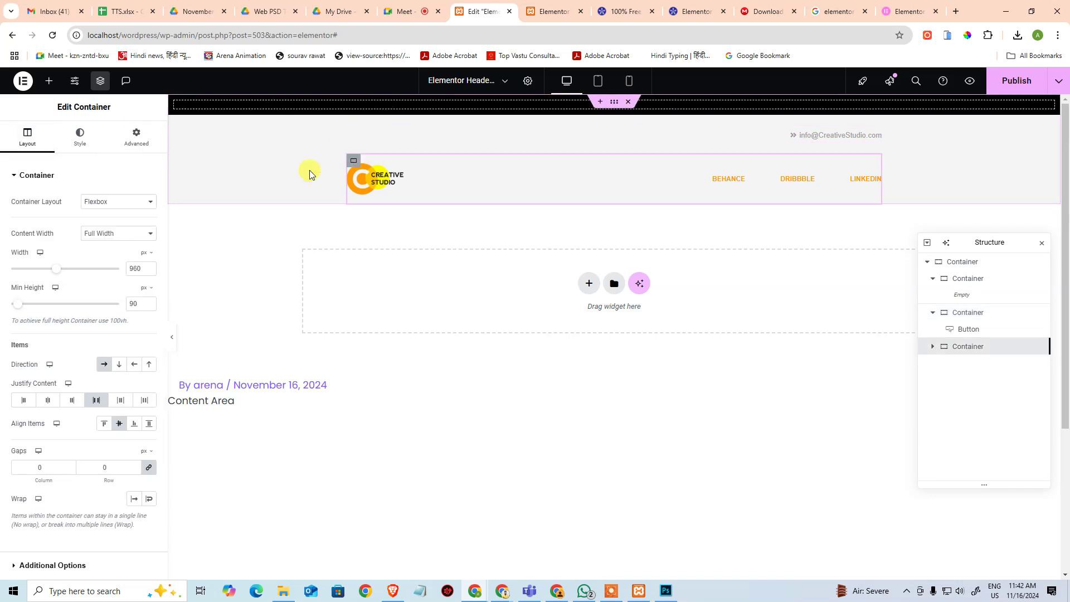
click(129, 137)
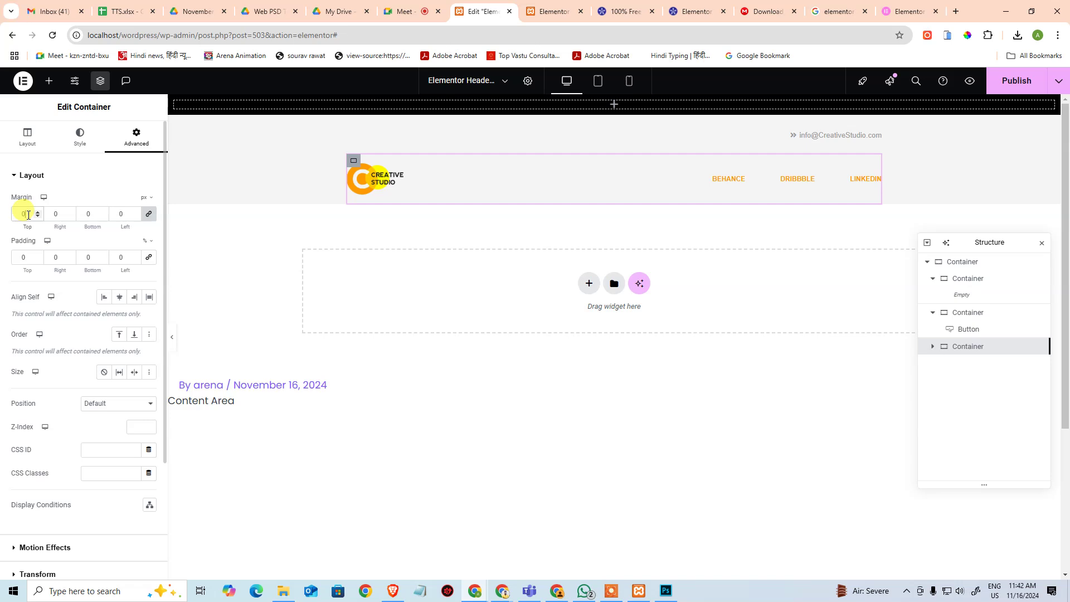
click(25, 257)
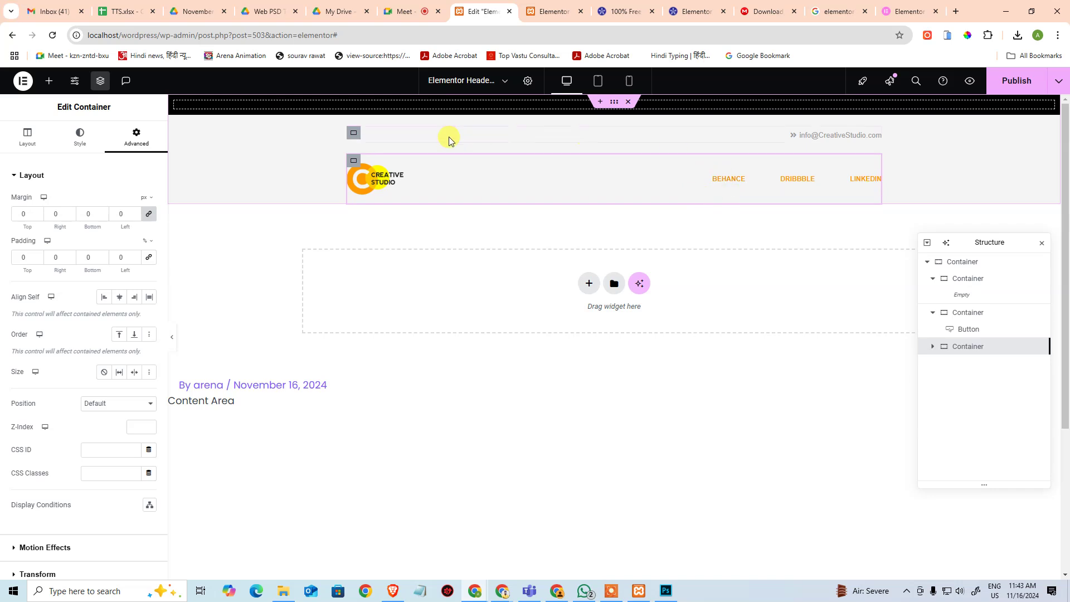
click(18, 149)
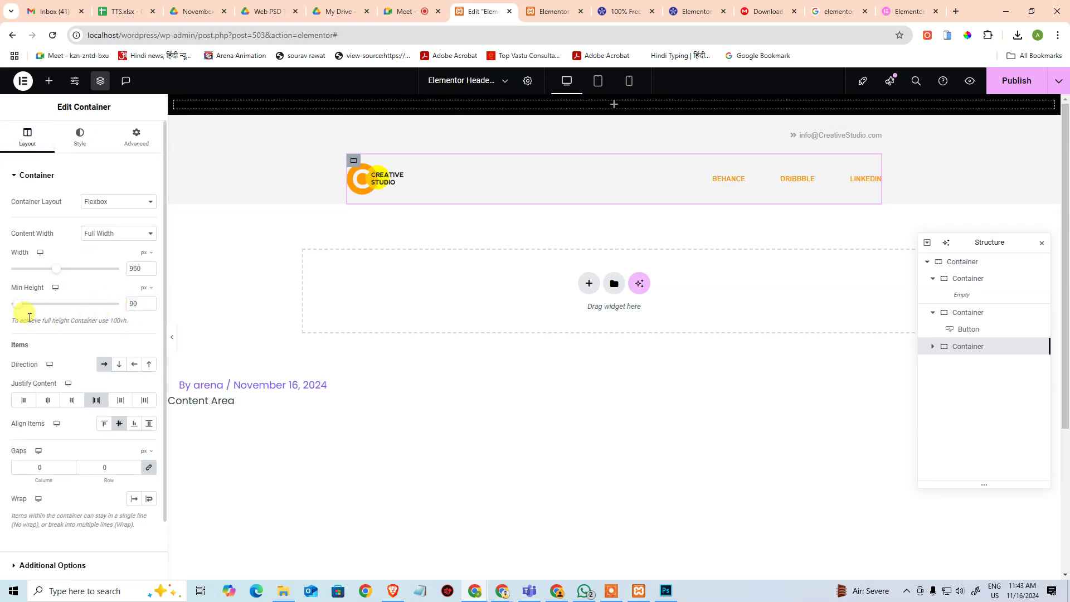
Step: Set the outer header container's minimum height to 0 px and its width to 100%
click(1031, 262)
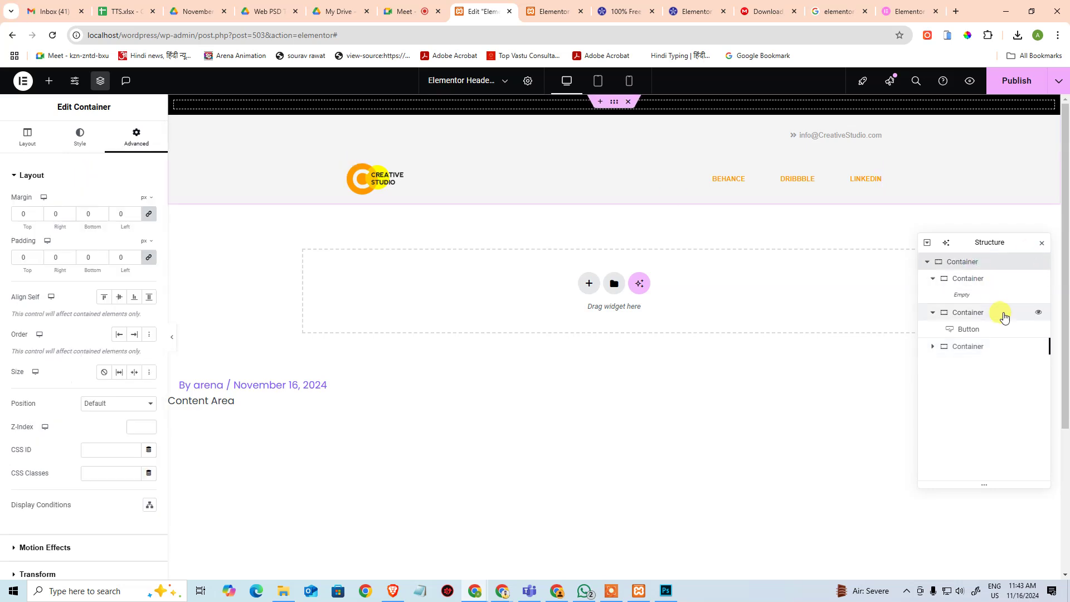
click(32, 137)
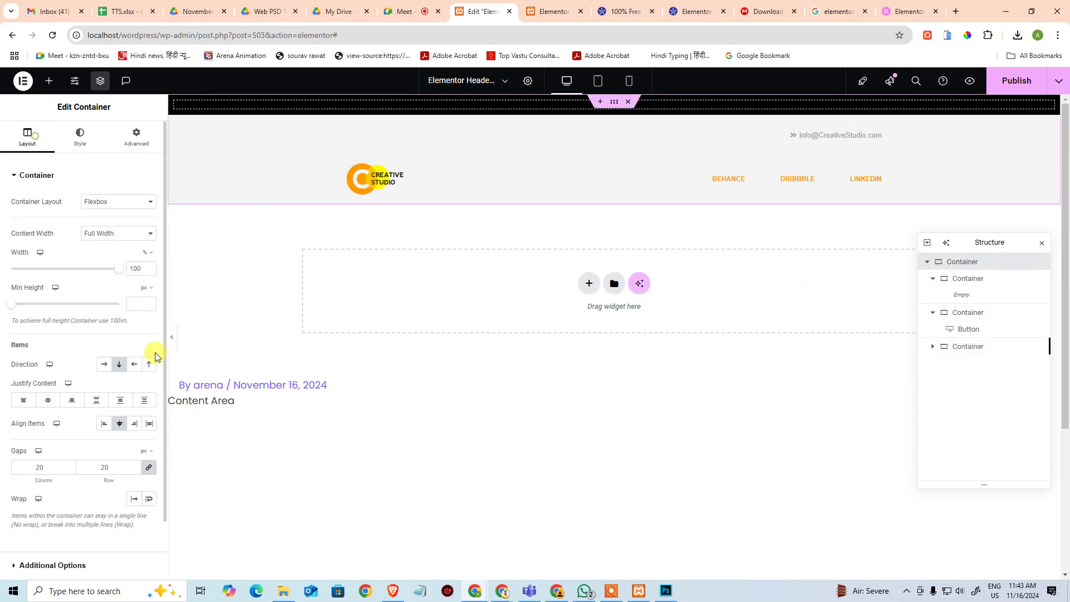
mouse_move(15, 308)
mouse_down()
mouse_move(53, 297)
mouse_move(10, 306)
mouse_up()
drag(105, 272, 246, 289)
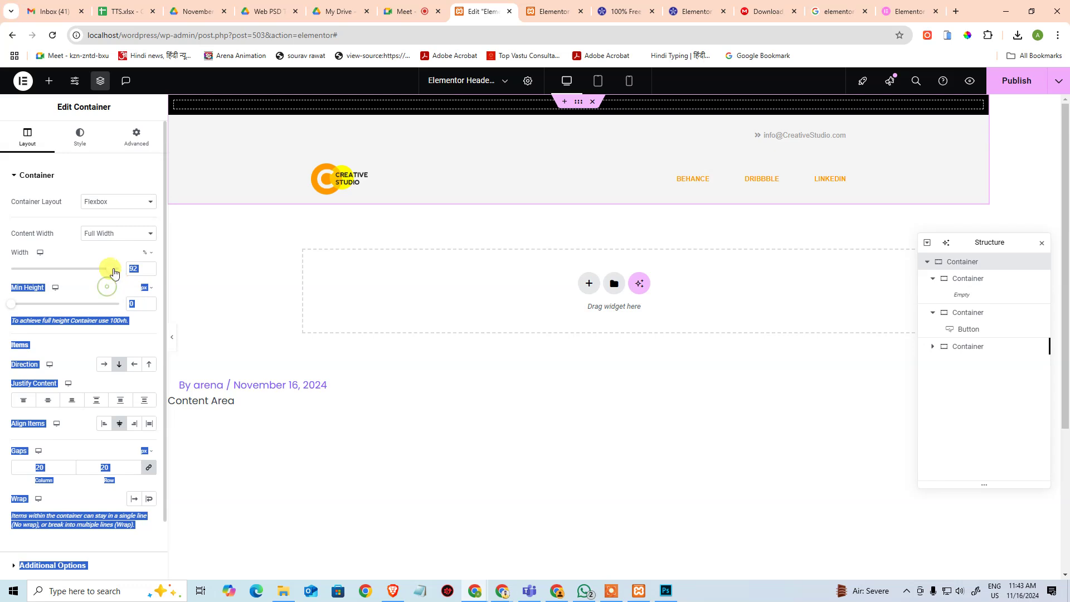
click(149, 273)
click(149, 270)
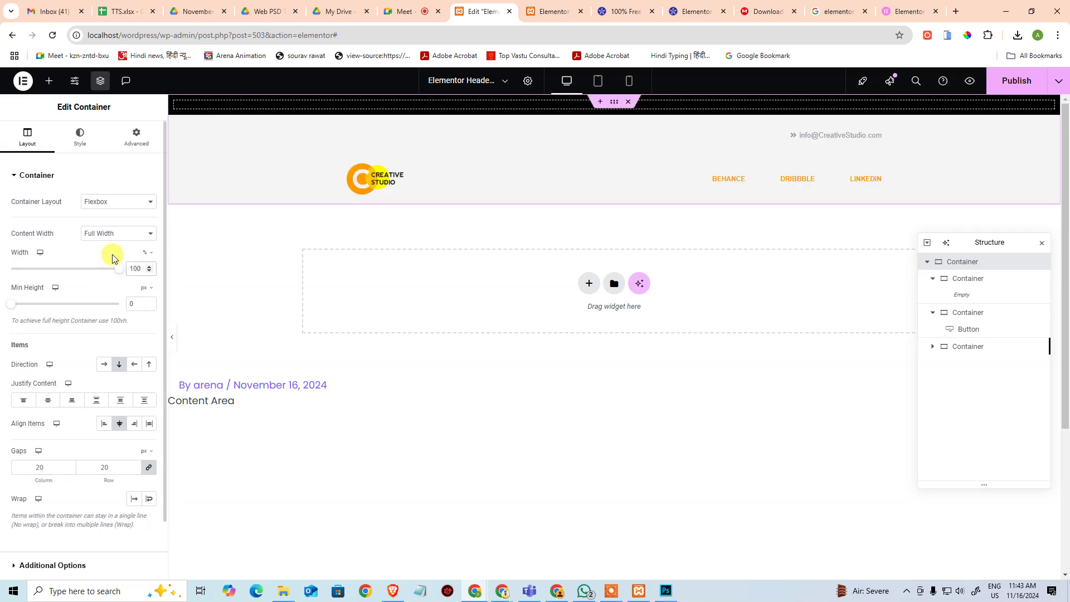
Step: Set the outer header container's column and row gaps to 0 px
click(126, 426)
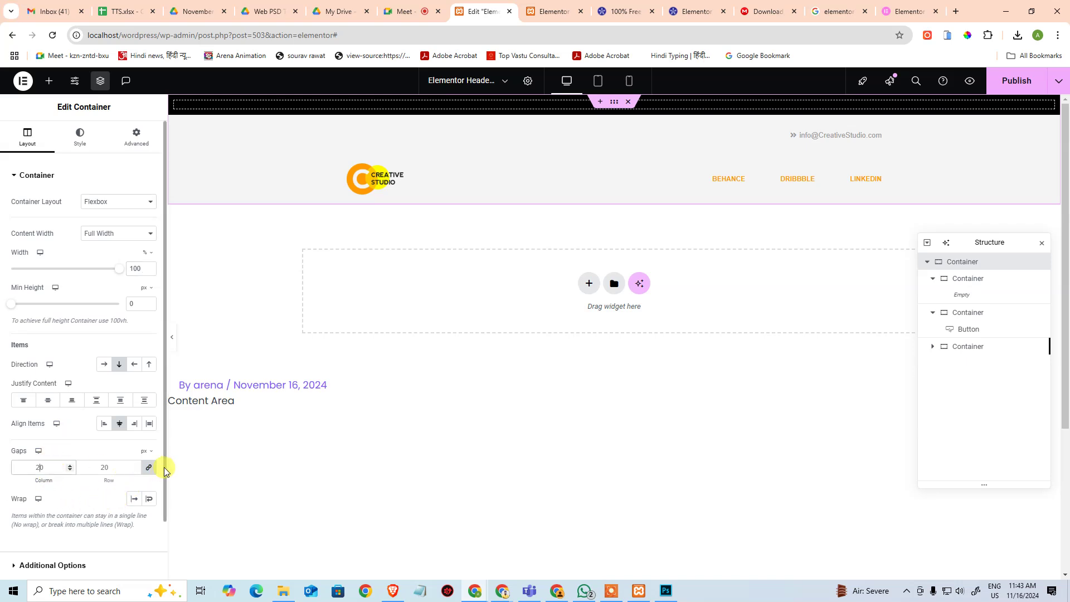
key(BackSpace)
key(BackSpace)
text(0)
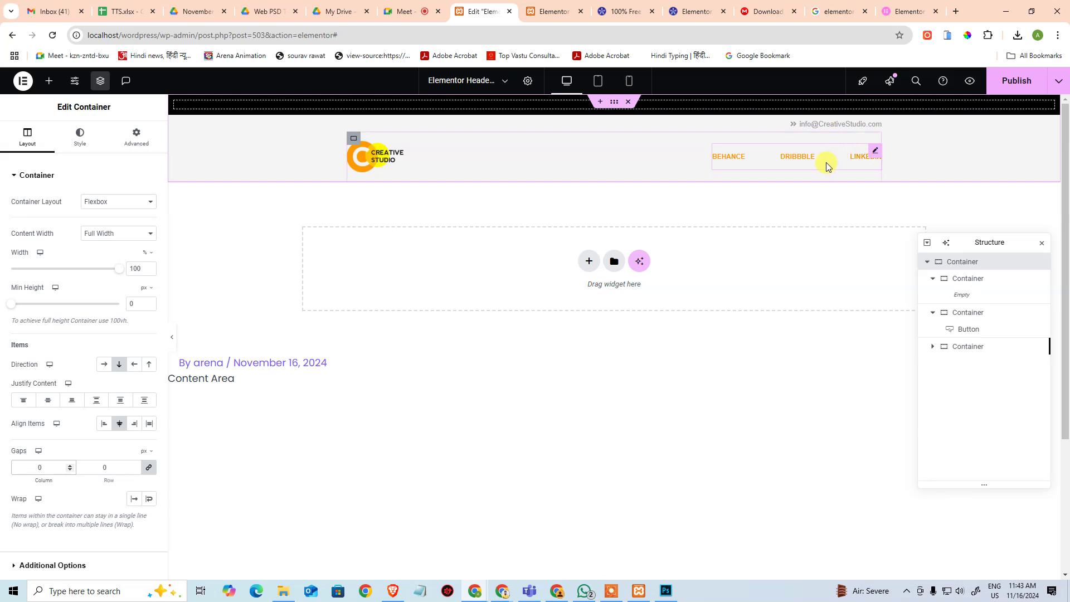
Step: Collapse the three inner containers in the structure tree and publish the header template
click(934, 279)
click(932, 295)
click(931, 312)
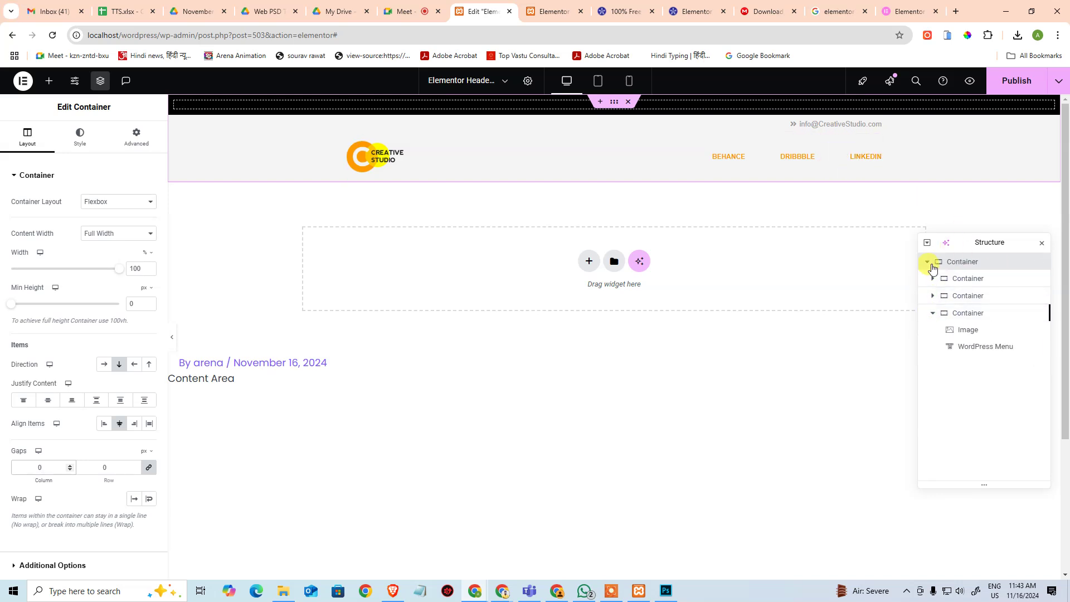
click(932, 312)
click(1014, 81)
Step: Check the published header on its preview page with the developer tools closed, then return to the editor
click(556, 12)
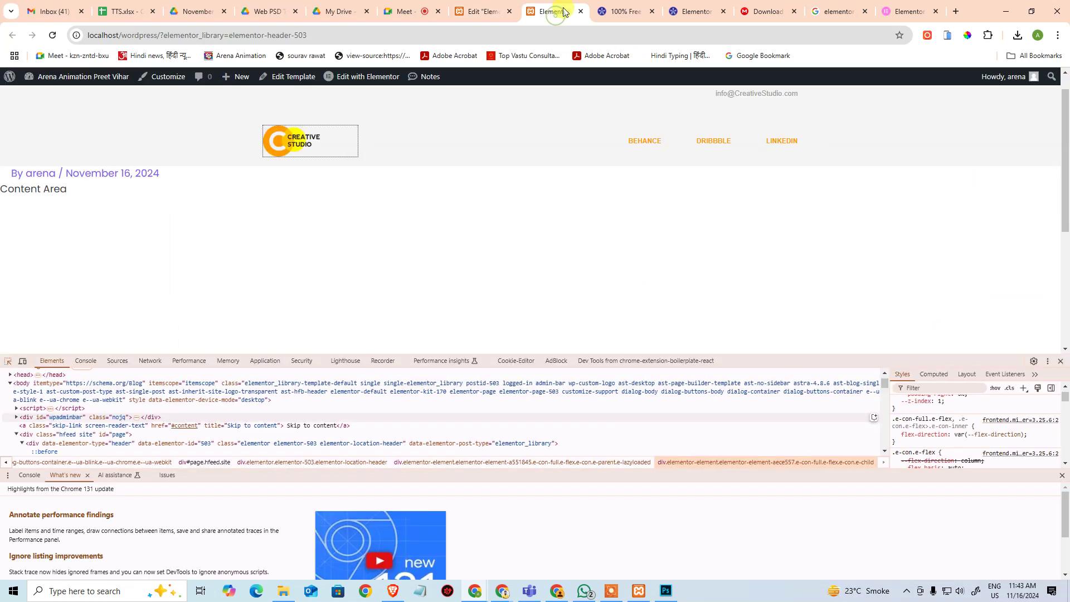
key(ctrl+shift+c)
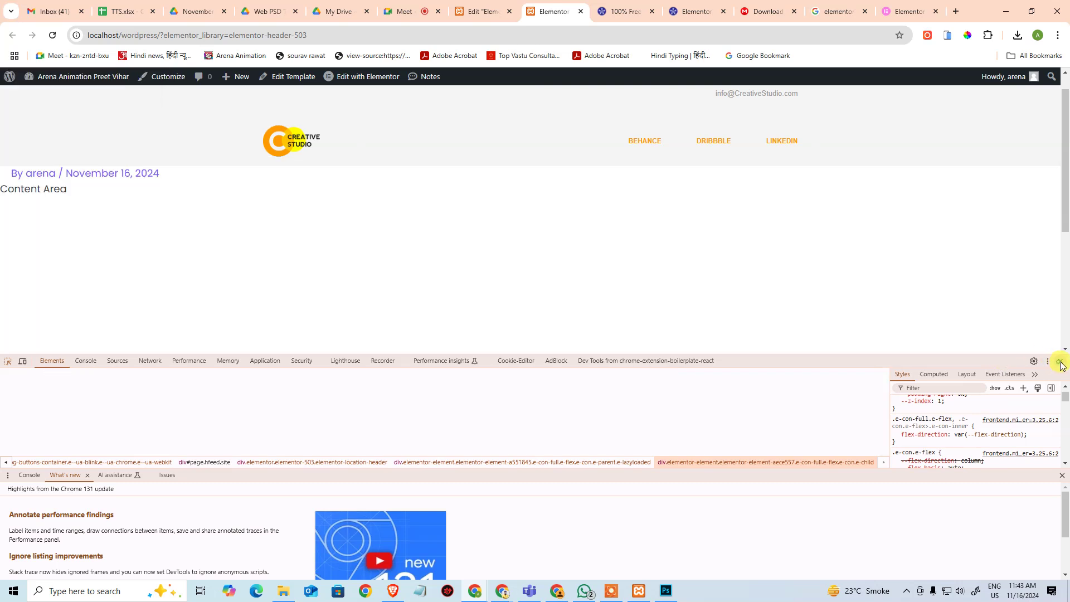
click(1060, 361)
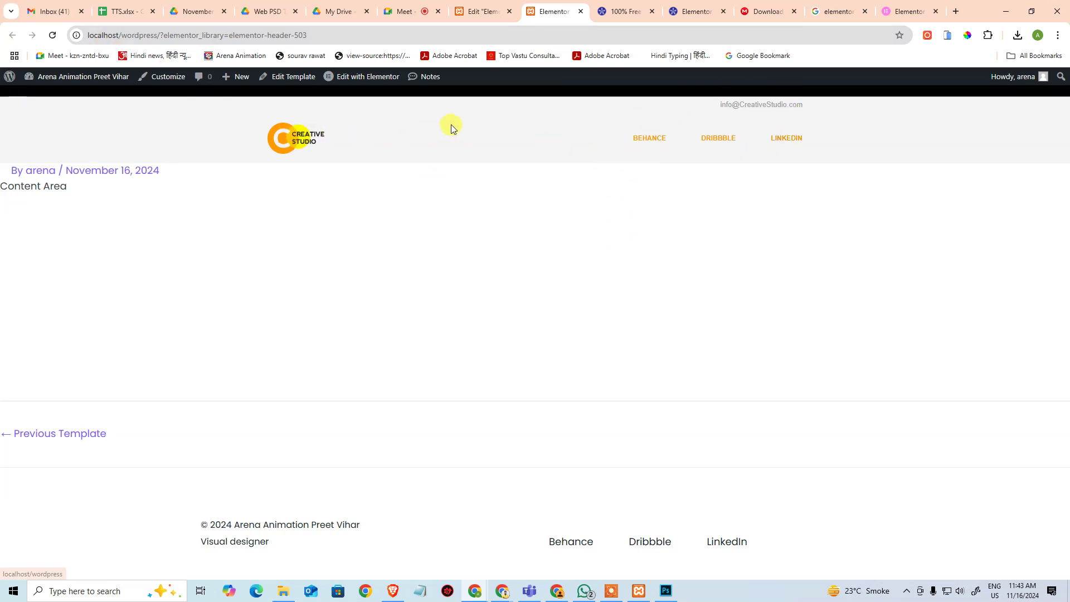
click(498, 9)
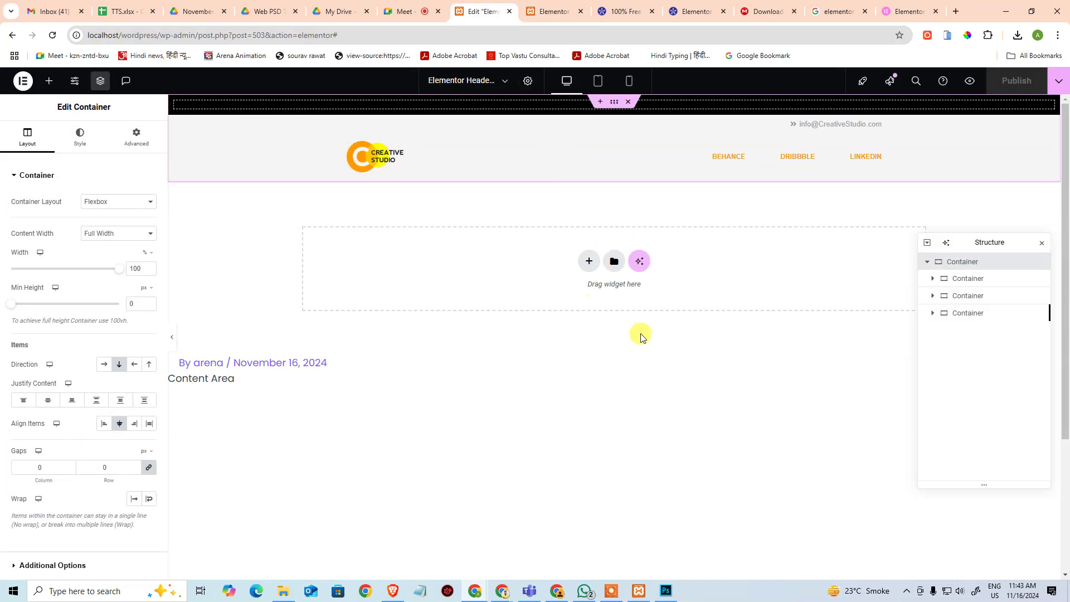
Step: Switch to Photoshop, cancel the open colour picker and measure the Creative Studio logo's size with Free Transform
click(666, 589)
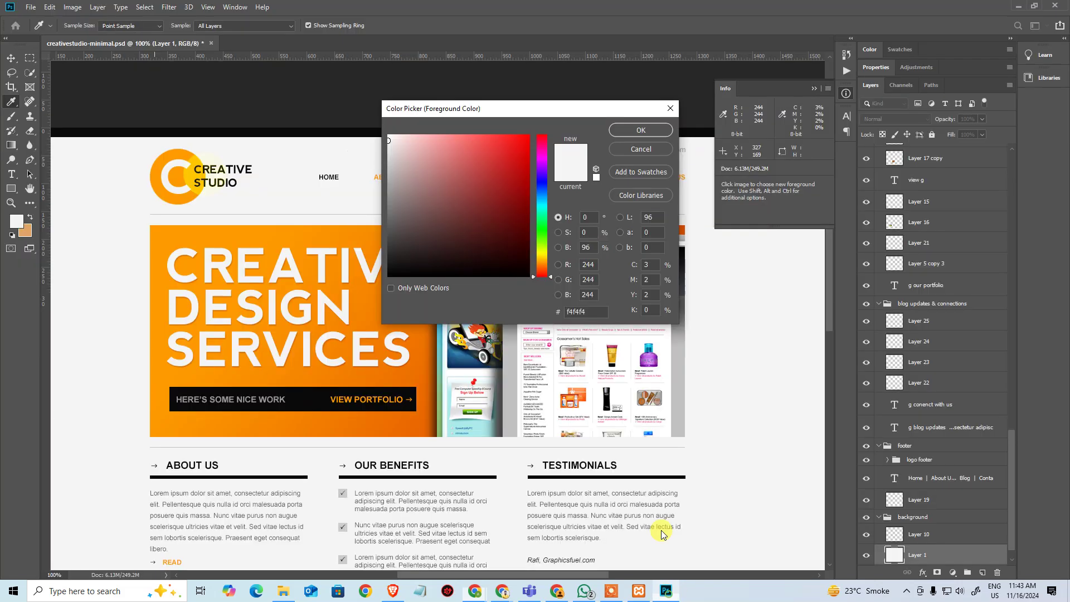
click(631, 149)
ctrl+click(176, 199)
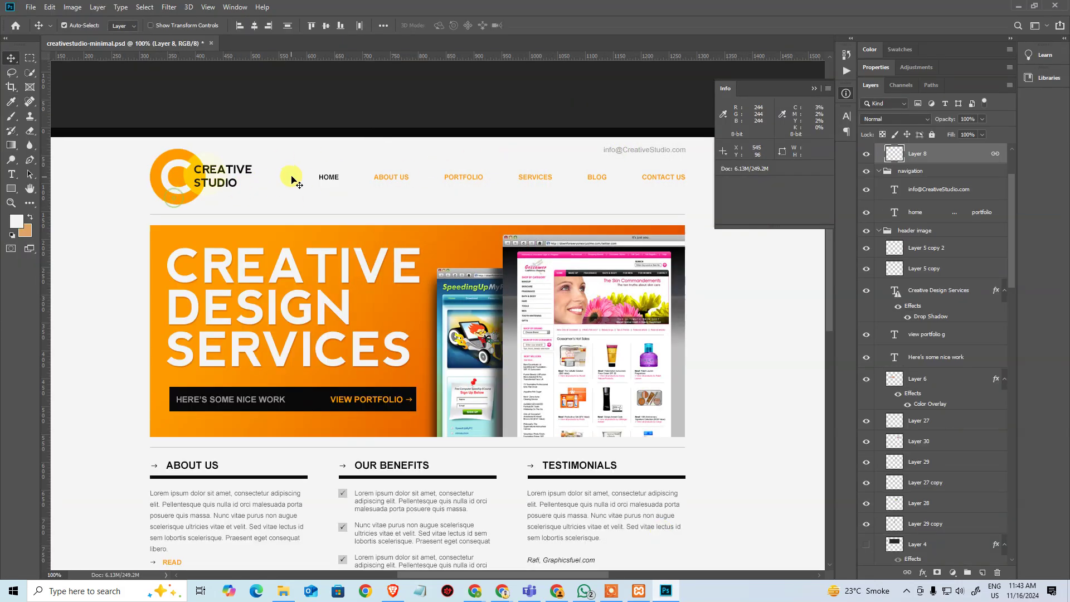
key(ctrl+t)
click(597, 227)
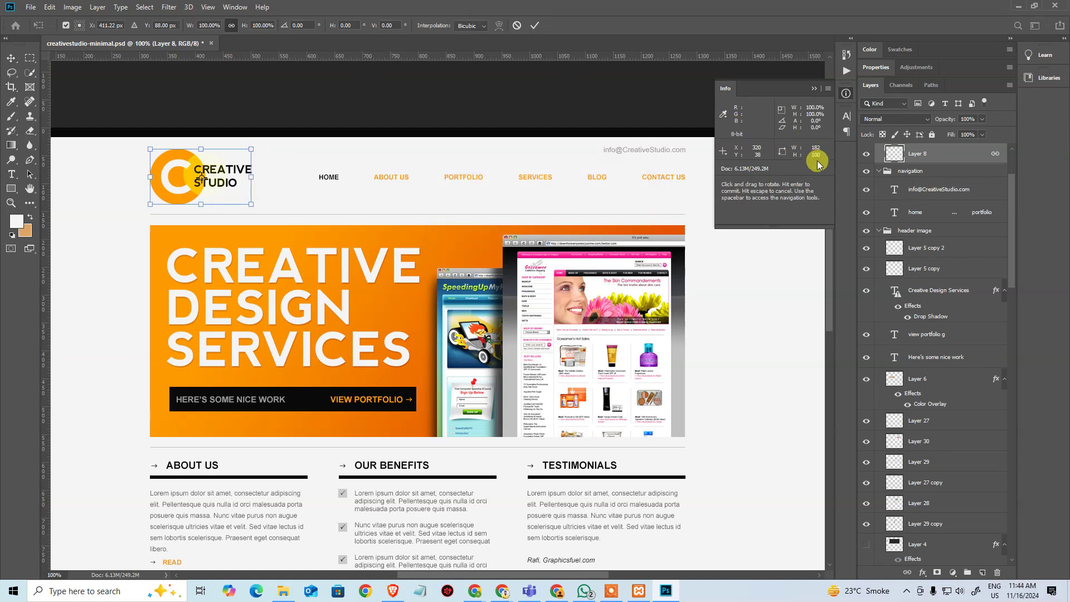
Step: Switch to the Elementor header template in Chrome and open the style settings of the Creative Studio logo image
key(alt+Tab)
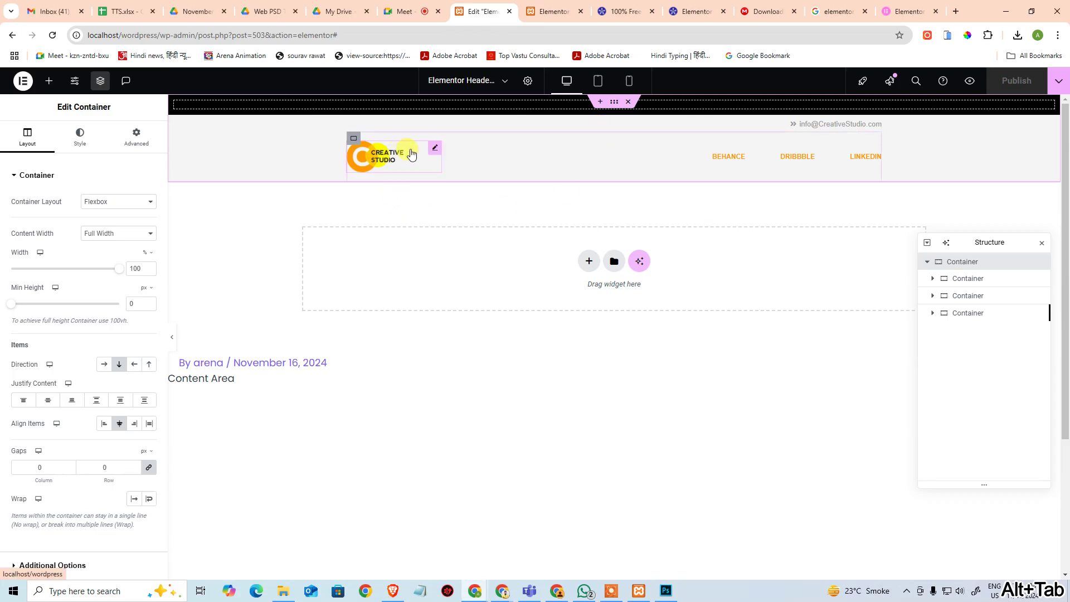
click(436, 151)
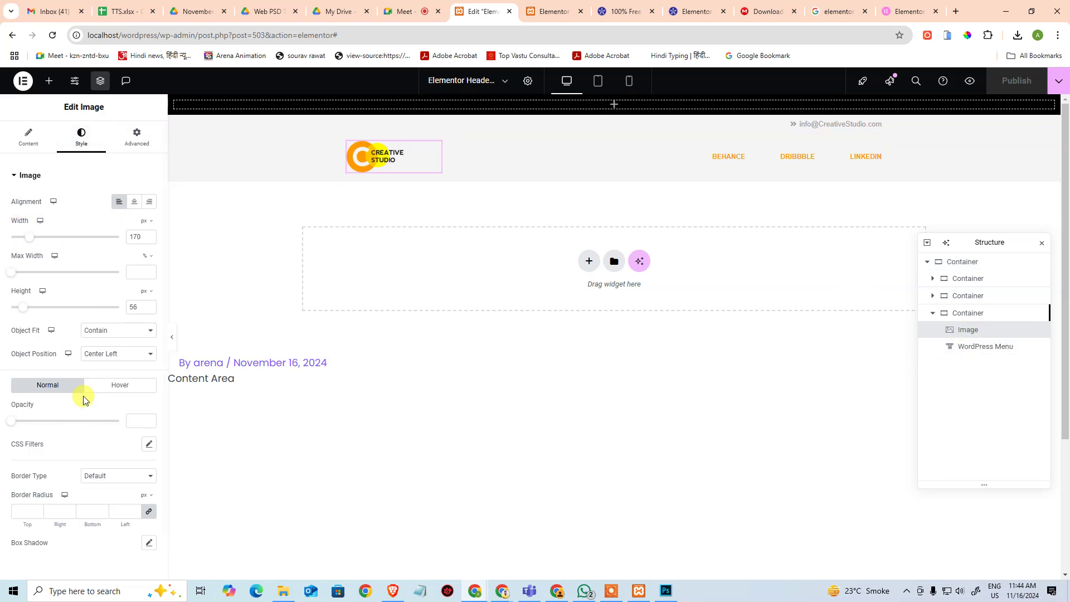
click(27, 138)
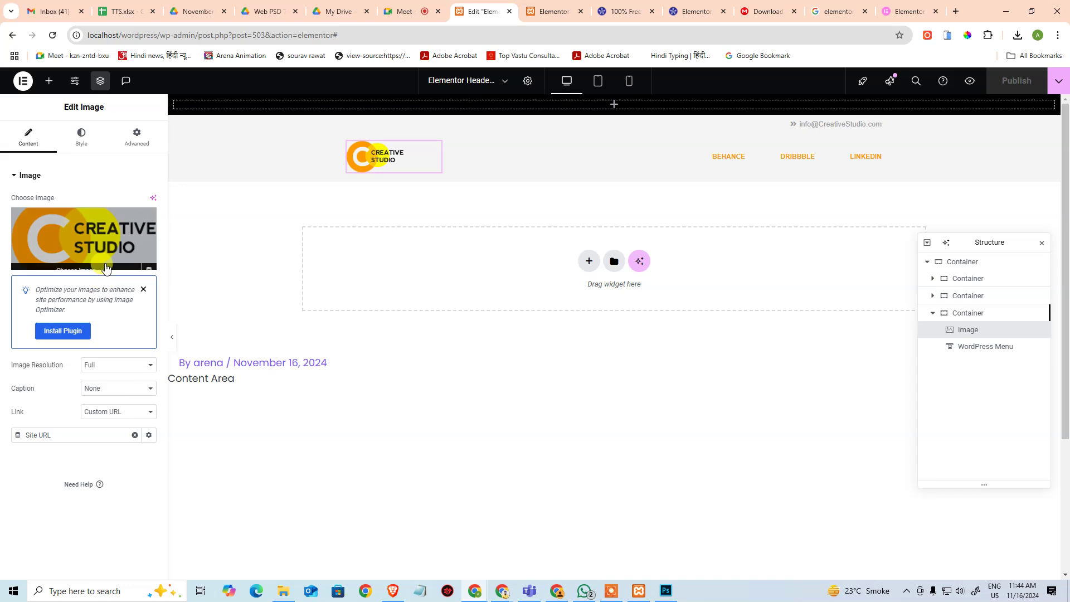
click(82, 136)
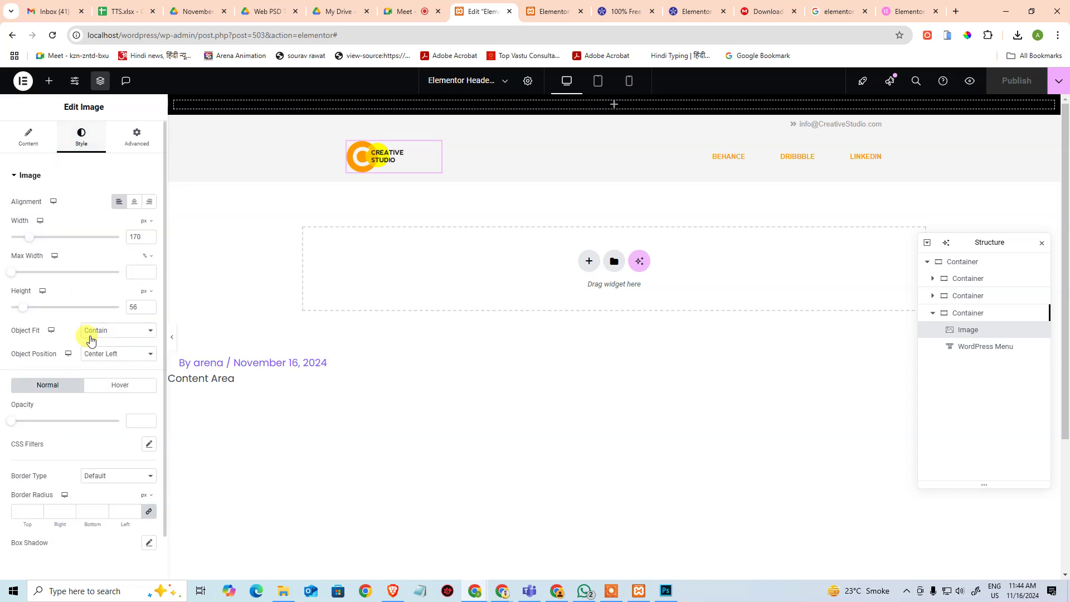
scroll(121, 383, down, 1)
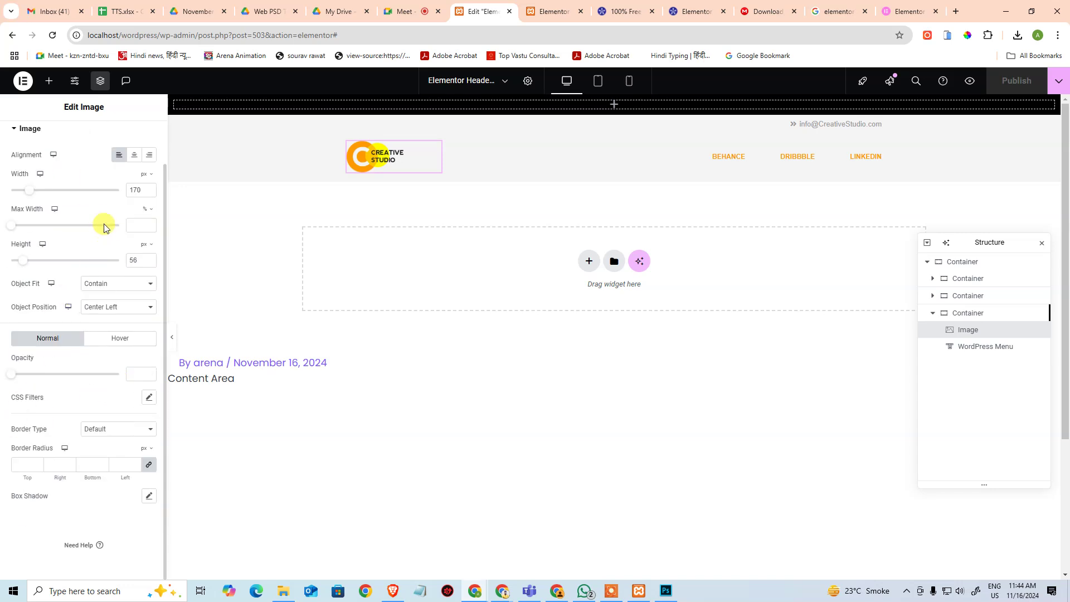
scroll(99, 226, up, 1)
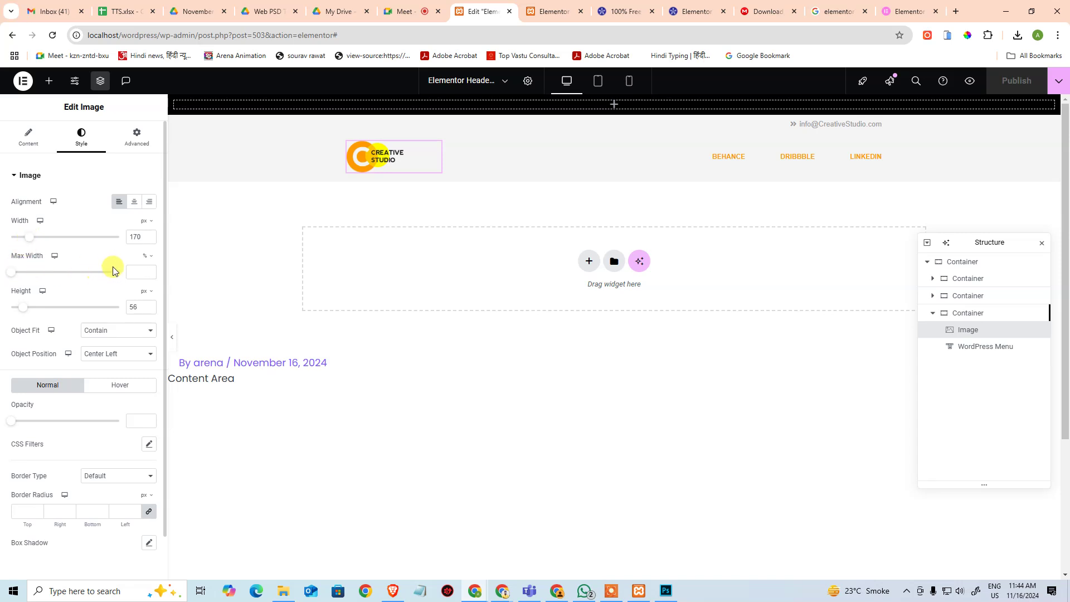
Step: Set the logo image's maximum width to 182 px, changing its unit from percent to pixels
click(133, 272)
text(182)
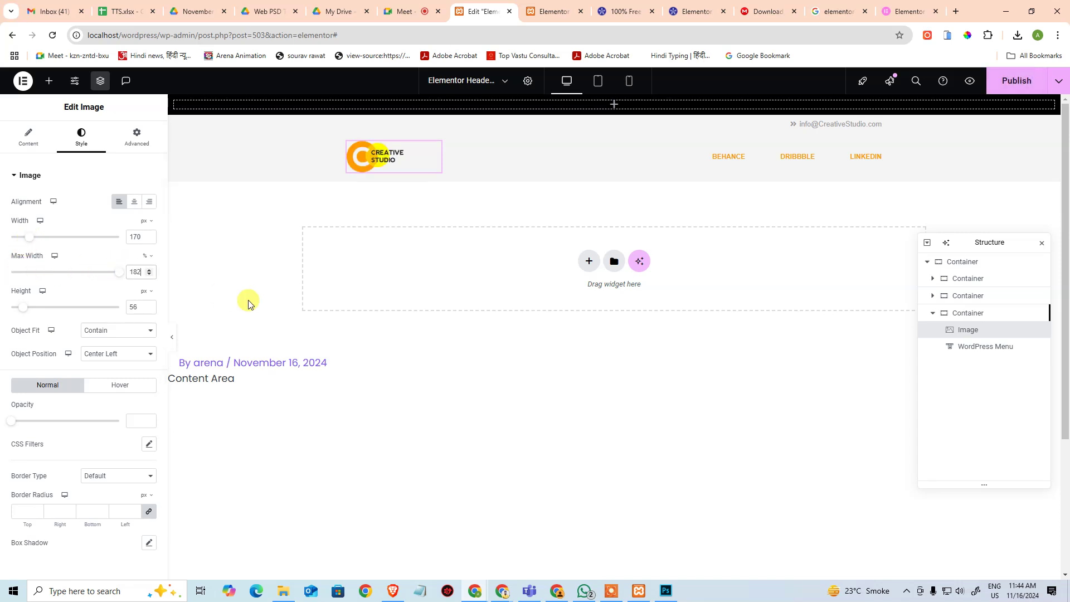
mouse_move(117, 279)
mouse_down()
mouse_move(84, 272)
mouse_move(125, 272)
mouse_up()
click(144, 256)
click(143, 267)
click(141, 271)
key(Delete)
key(Delete)
key(Delete)
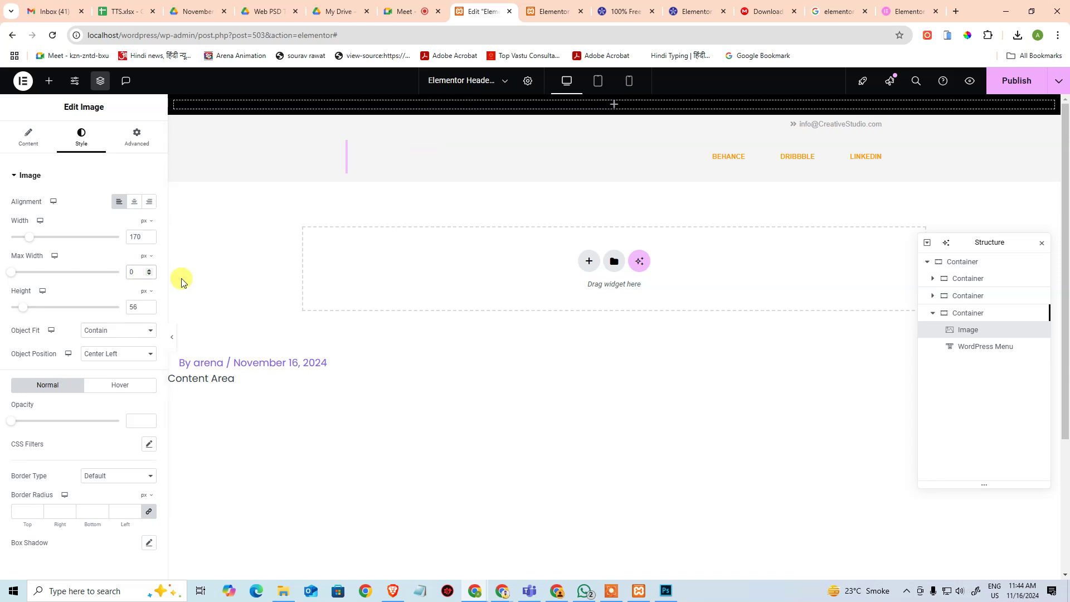
text(182)
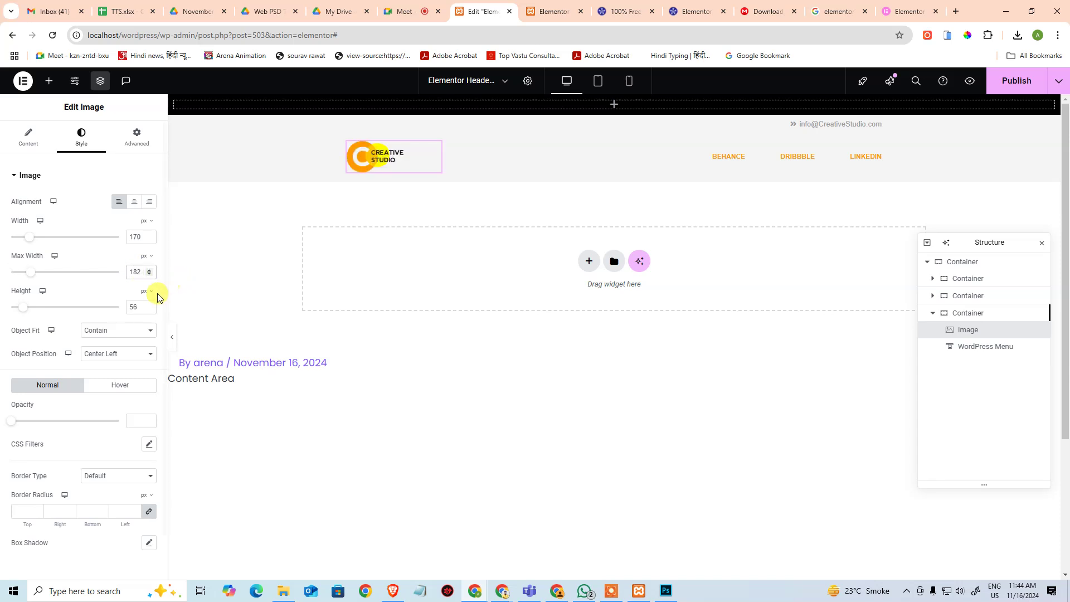
Step: Set the logo image's height to 100 px and its width to 182 px
text(100)
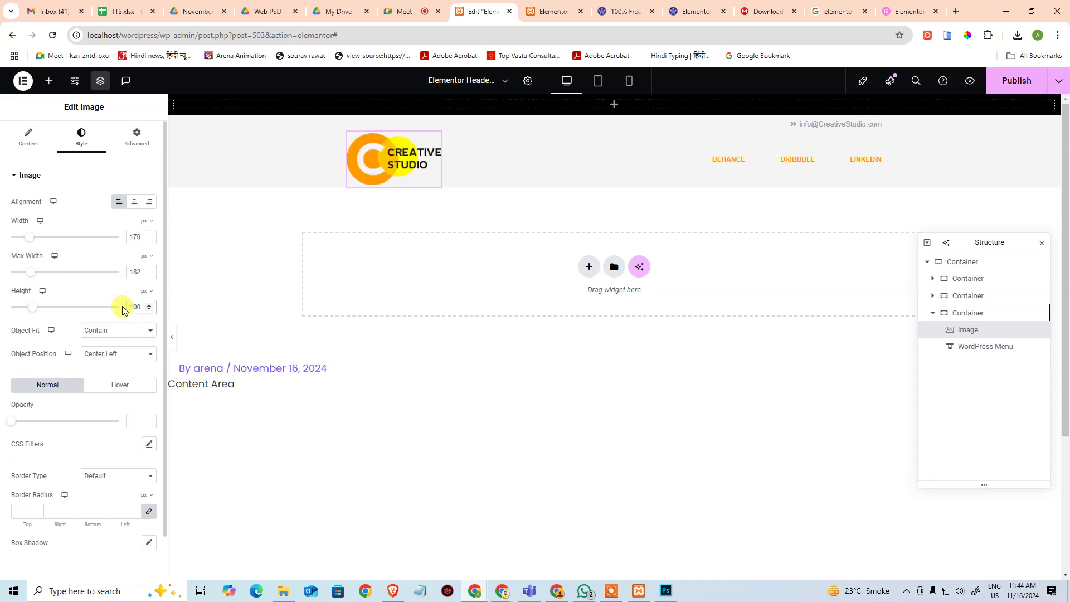
click(522, 384)
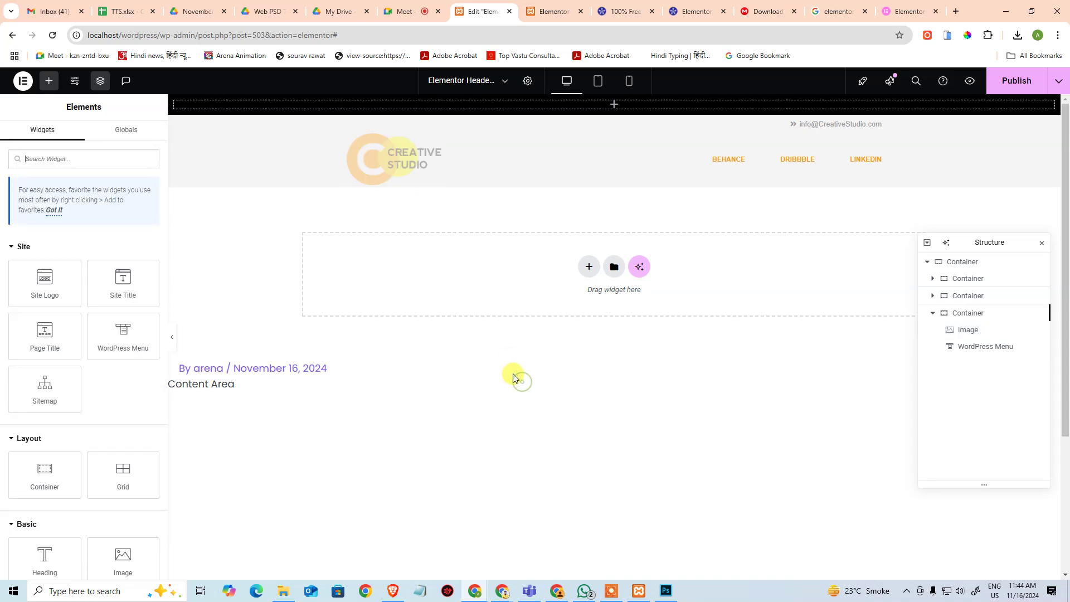
click(421, 169)
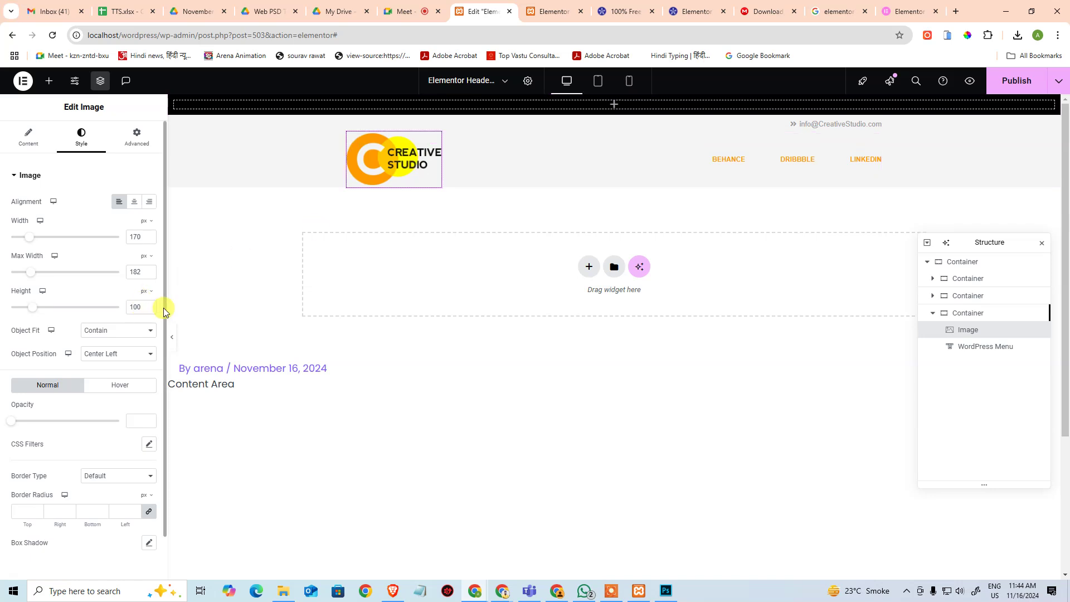
click(136, 237)
text(182)
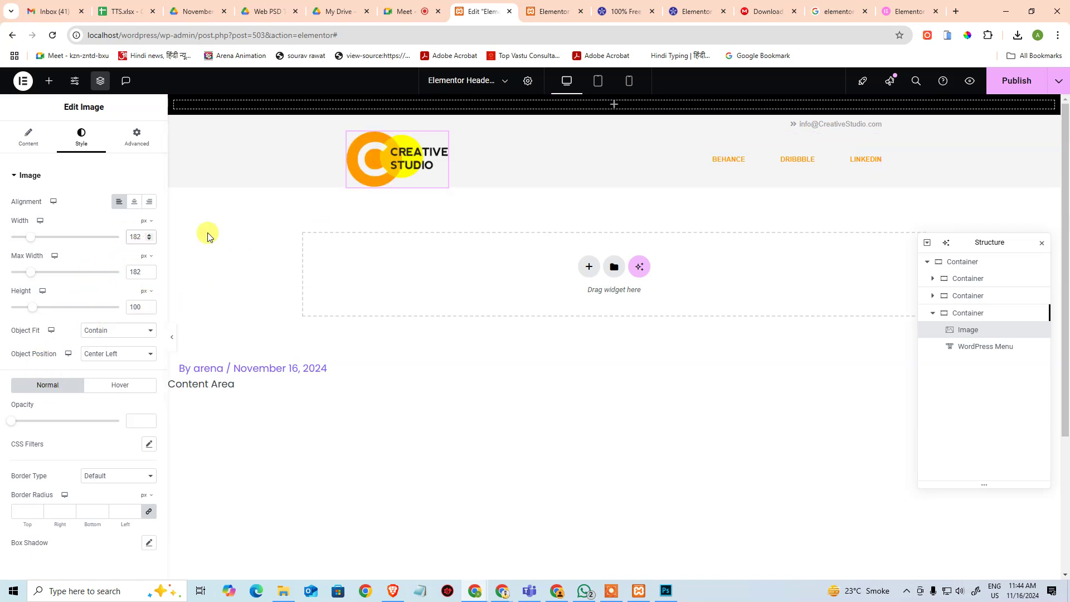
click(471, 351)
click(385, 183)
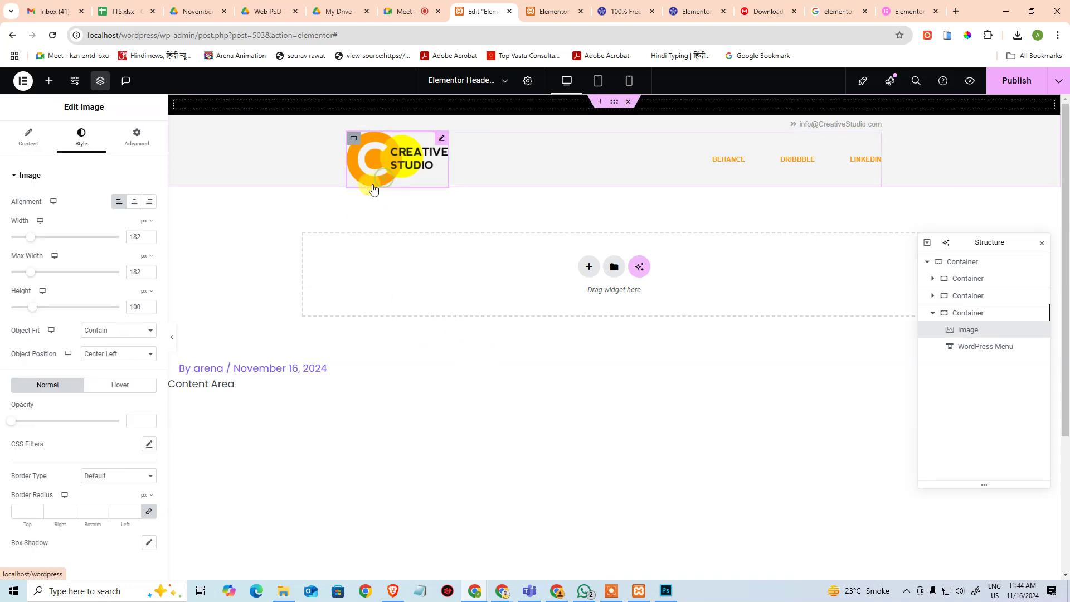
click(527, 434)
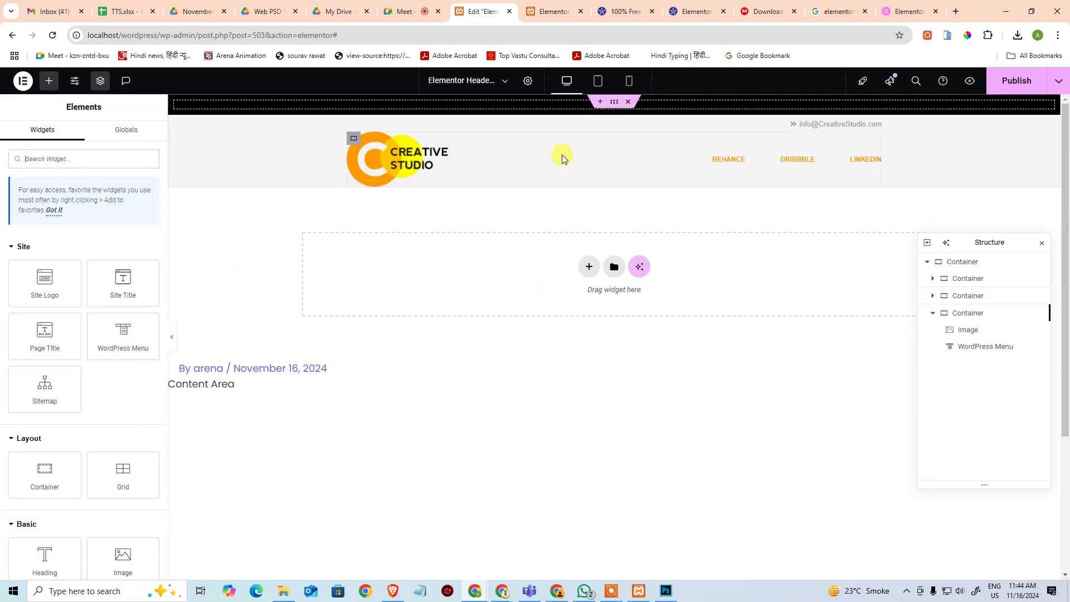
click(478, 161)
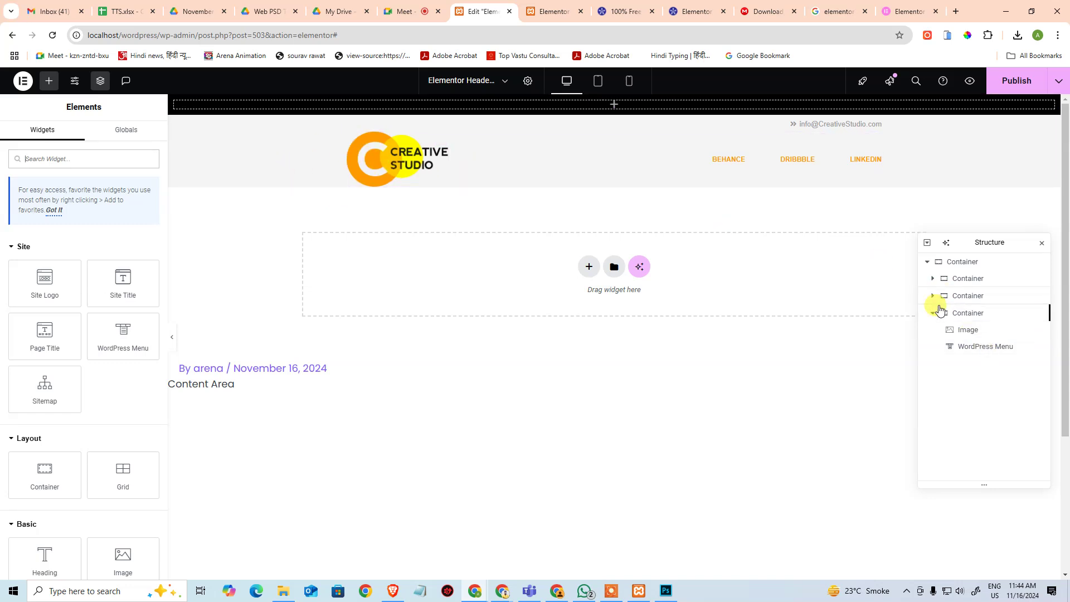
Step: Publish the header template with the resized logo and reload its live page
click(932, 312)
click(1017, 81)
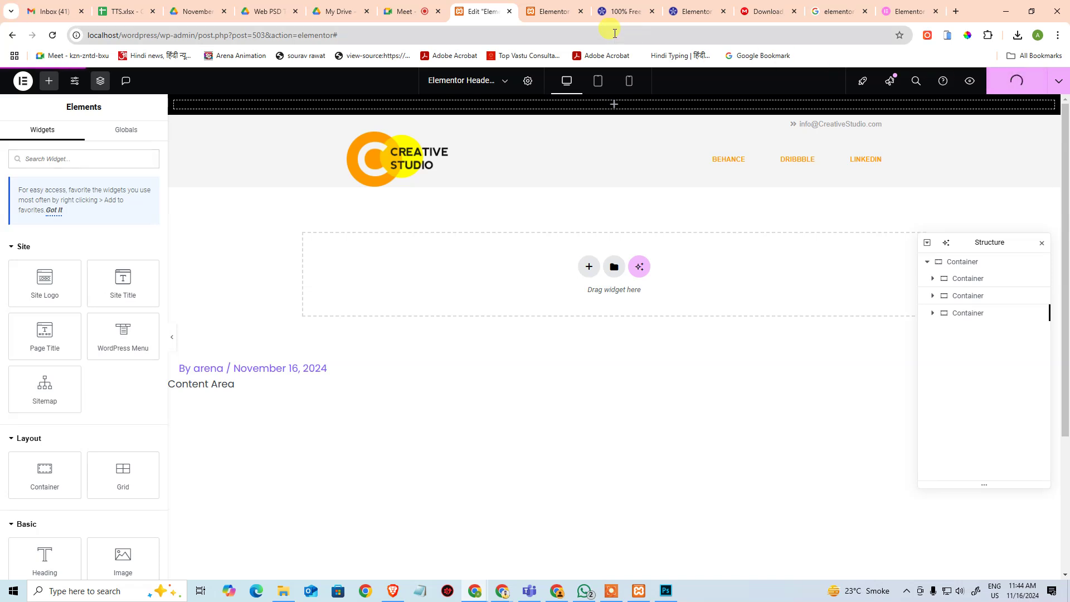
click(551, 13)
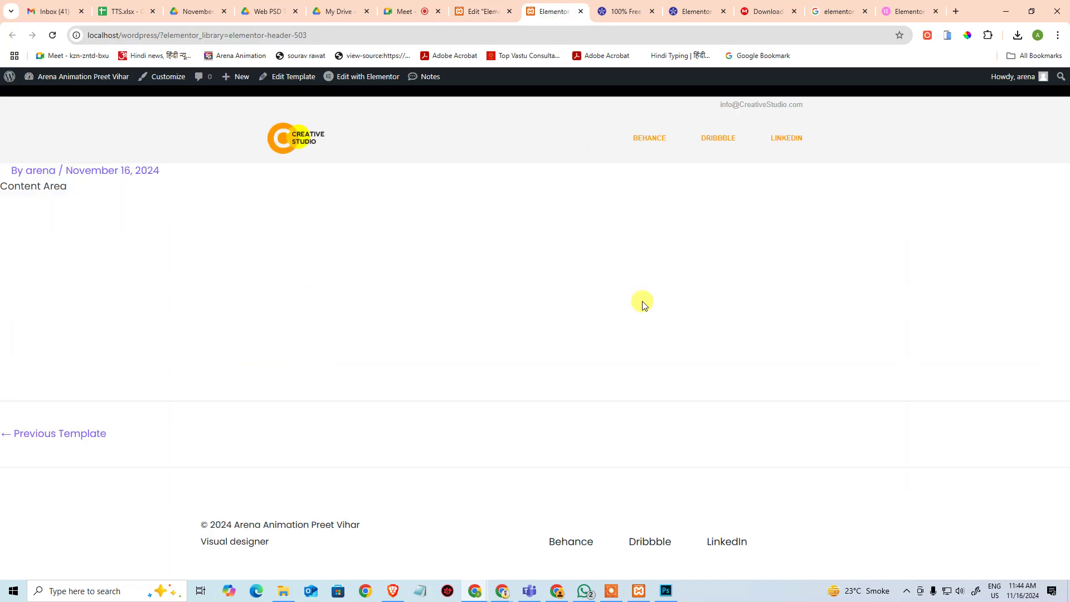
key(F5)
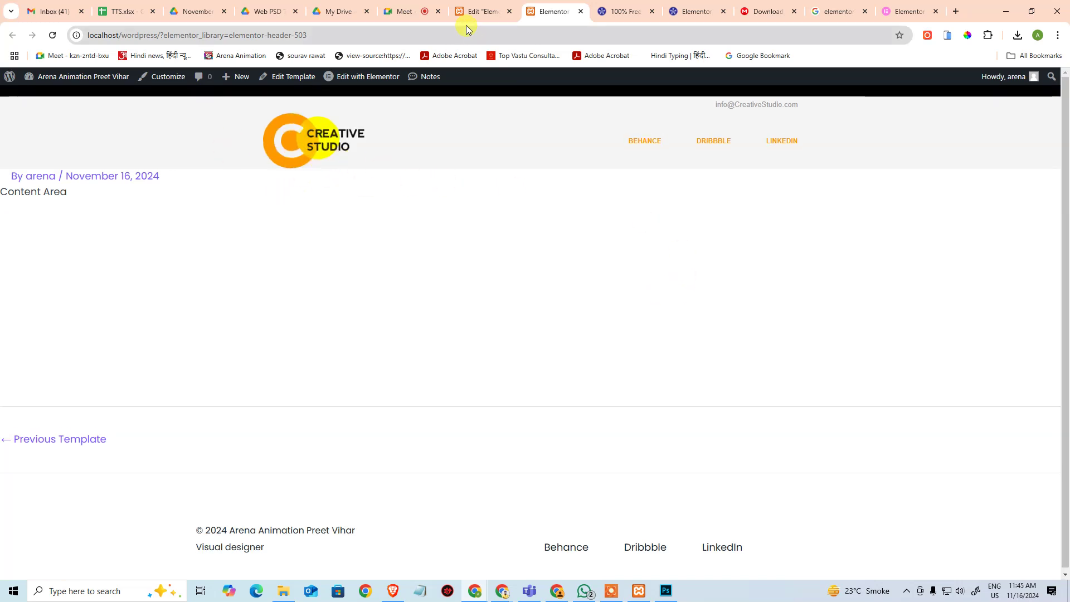
Step: Return to the template editor and set the column and row gaps of the logo and menu container to 20 px
click(462, 6)
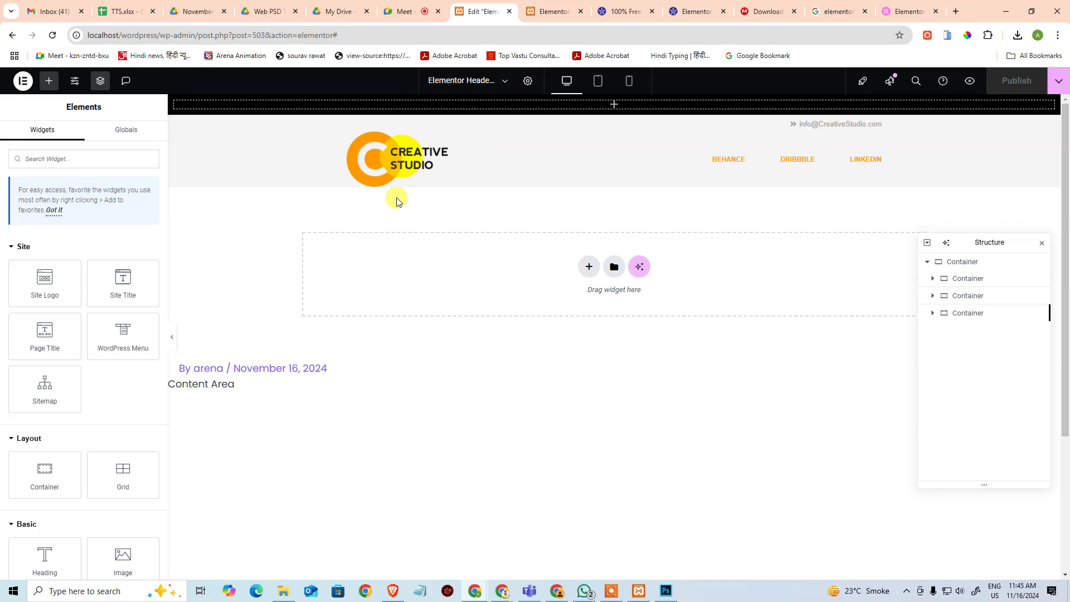
click(355, 142)
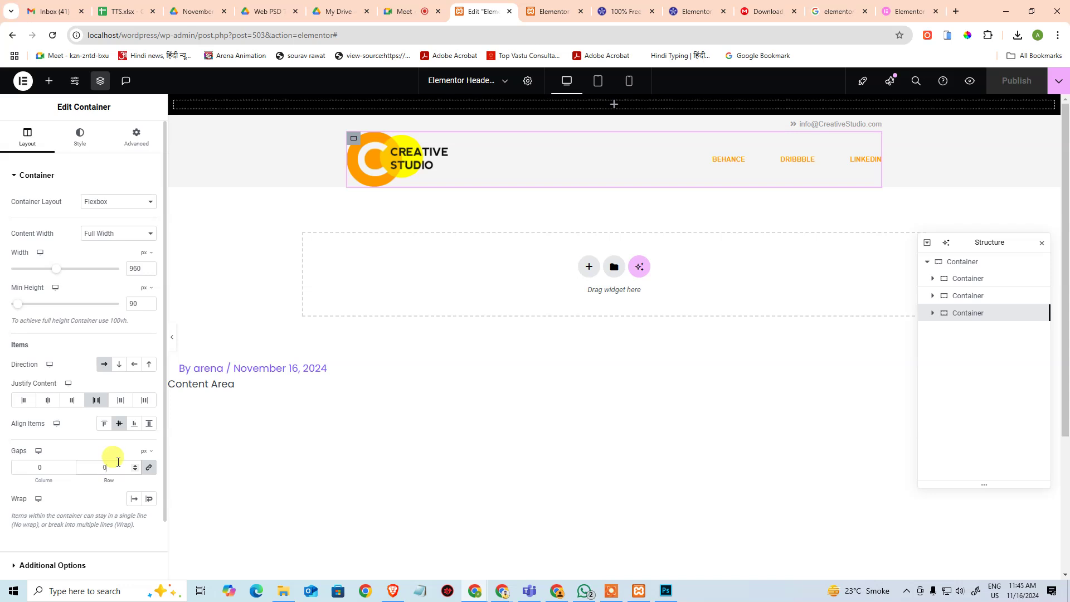
text(20)
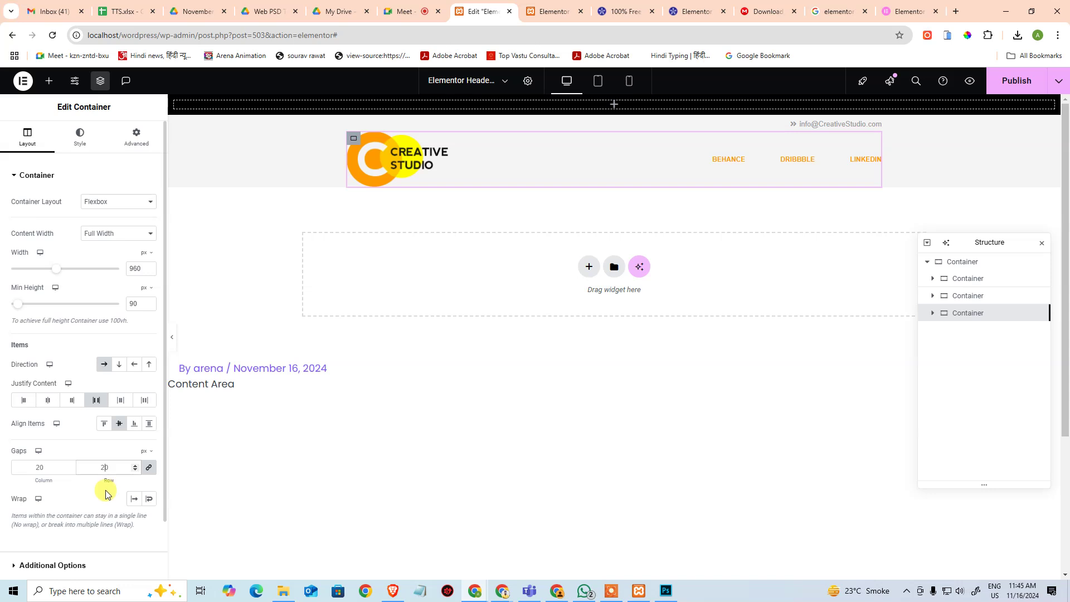
click(358, 474)
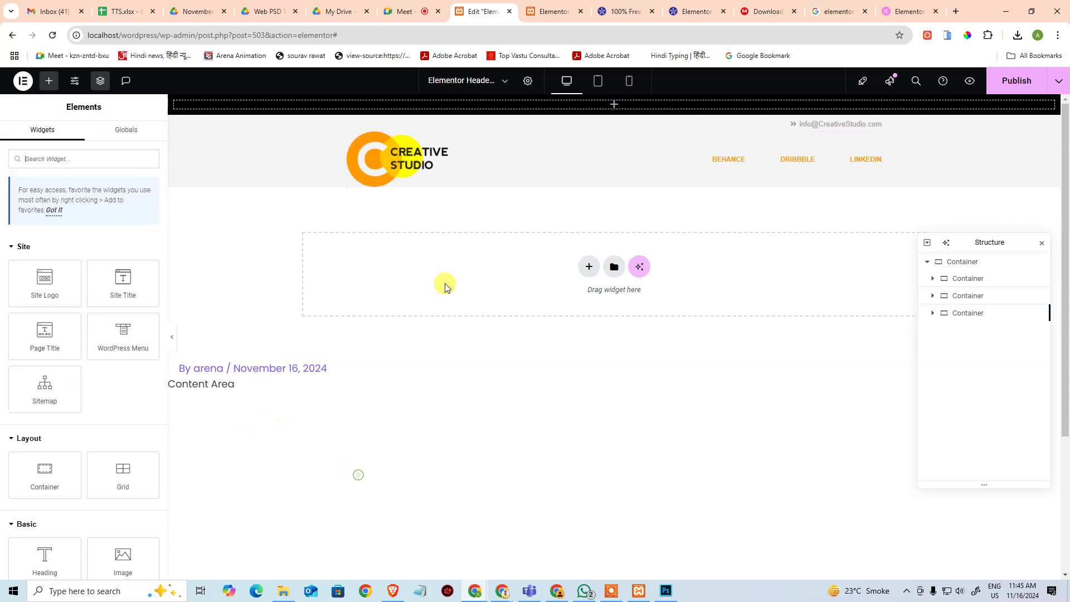
Step: Set the padding of the outermost header container to 20 px on all four sides
click(934, 262)
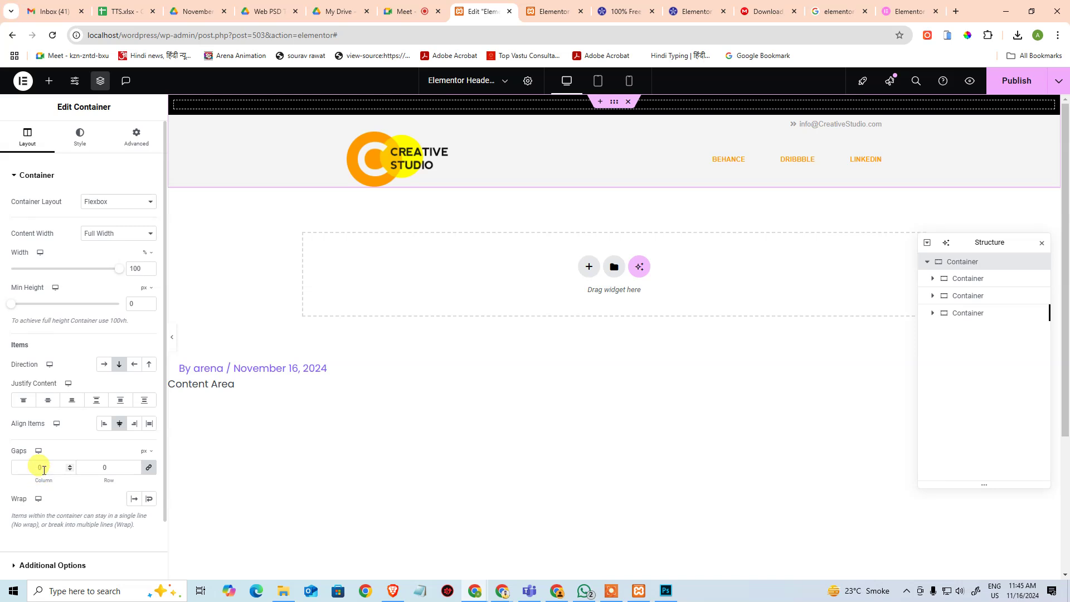
click(78, 140)
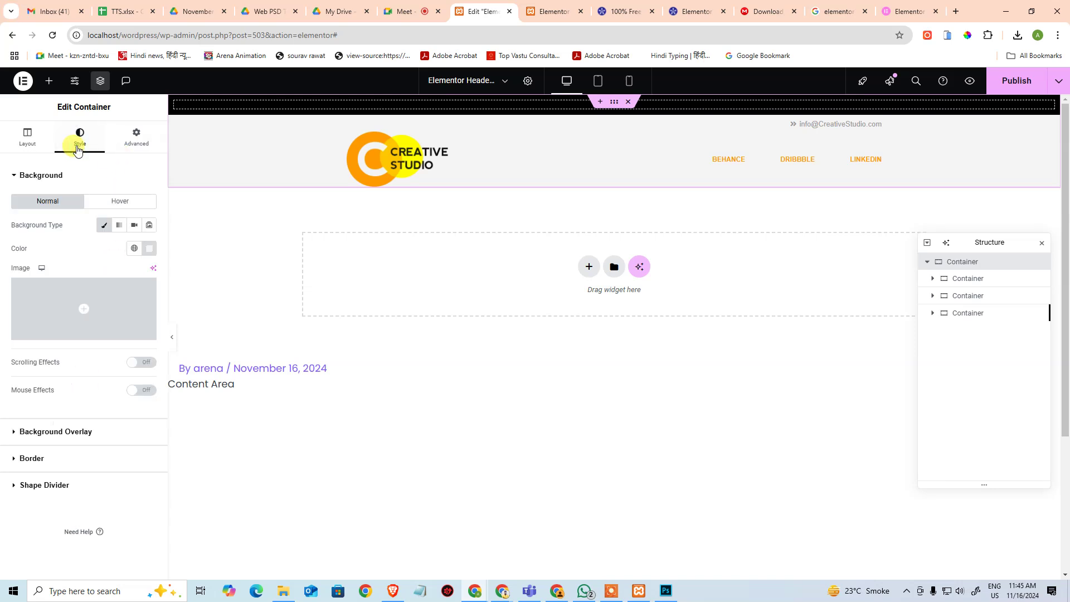
click(136, 137)
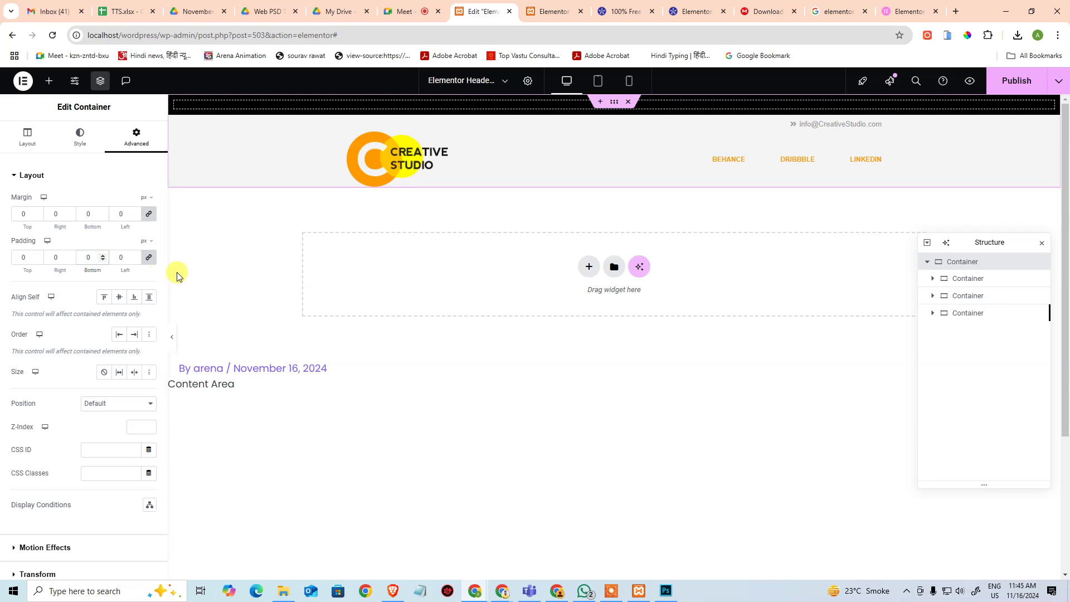
text(20)
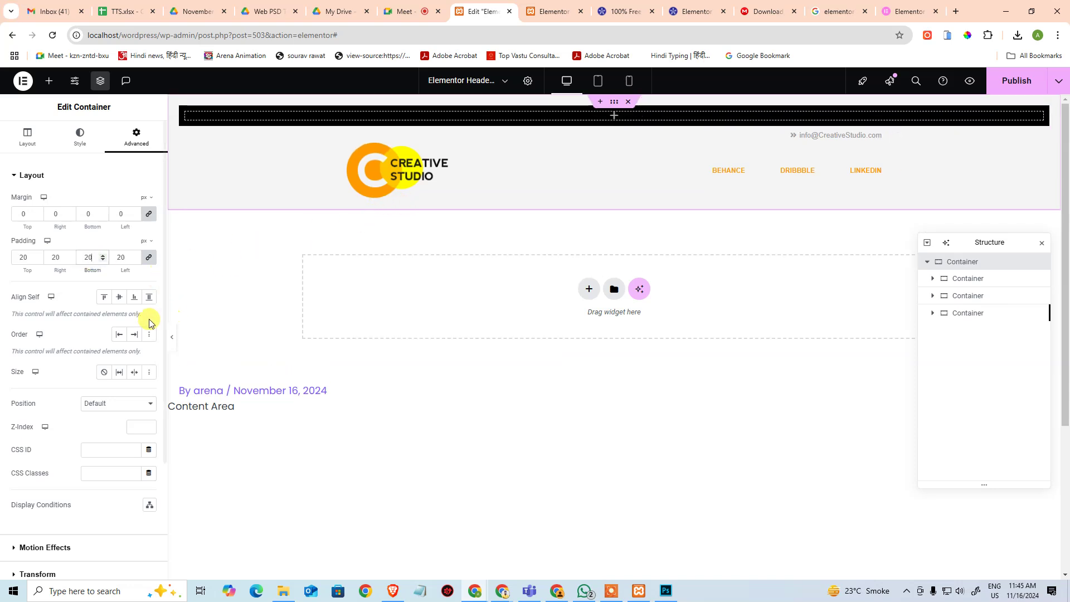
Step: Unlink the outer container's padding values and set the top, right and left padding to 0, leaving only the bottom padding
click(149, 258)
click(33, 261)
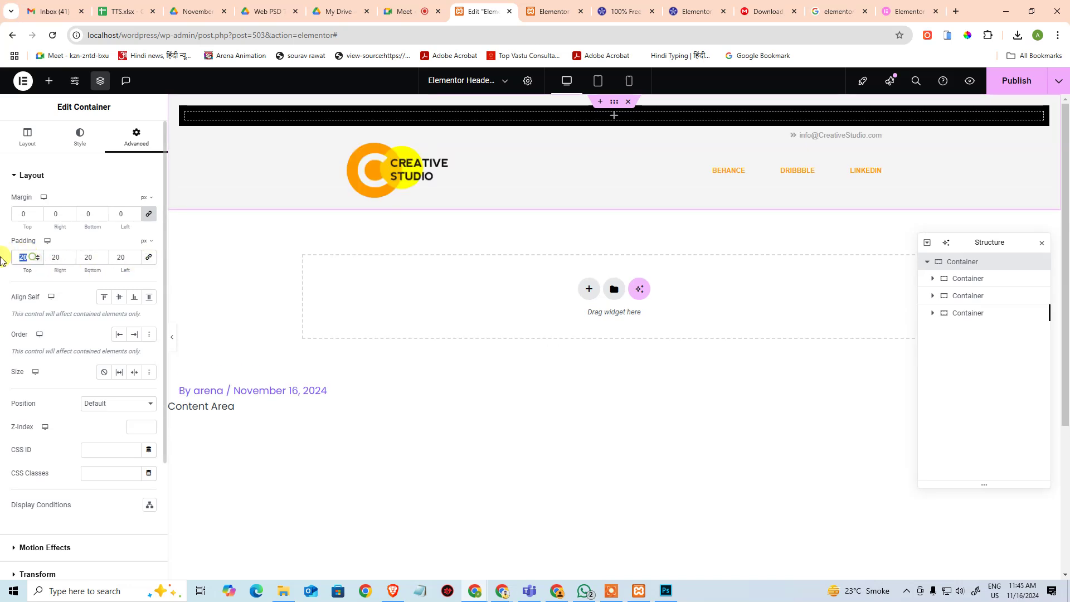
text(0)
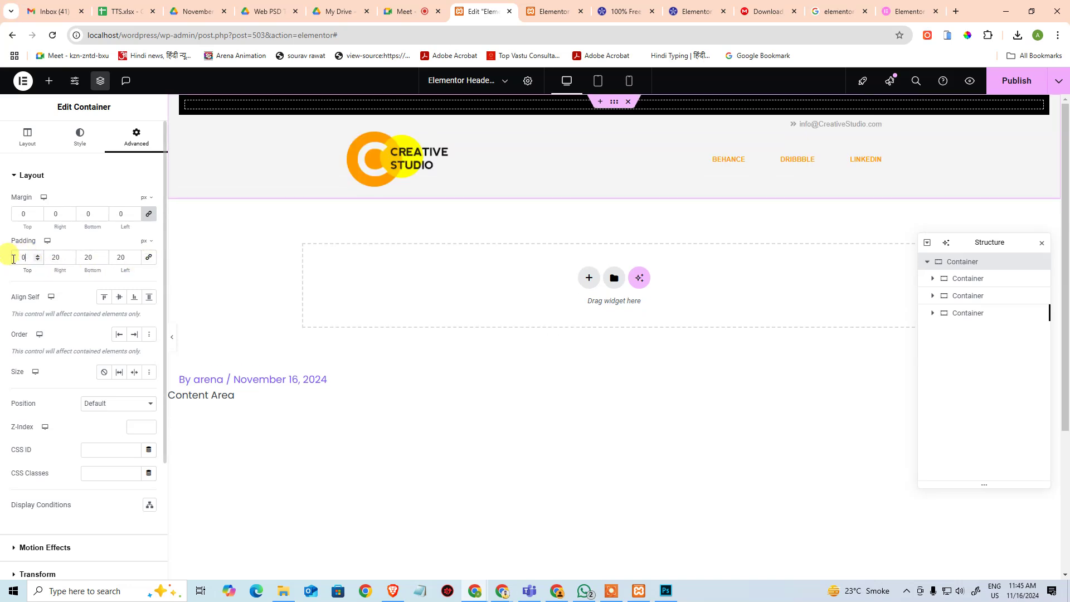
click(59, 257)
text(0)
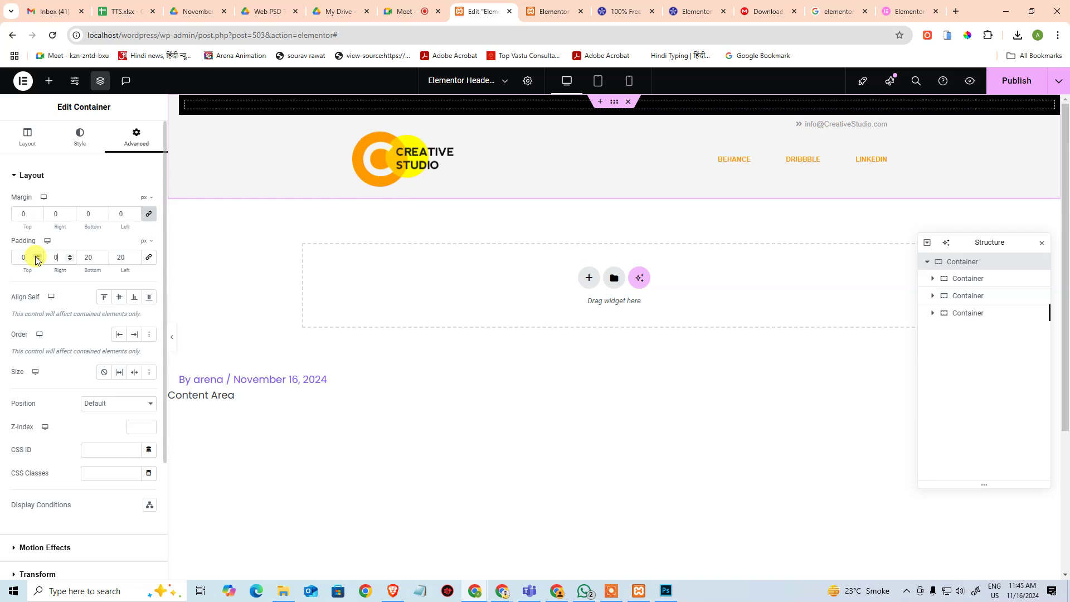
click(127, 258)
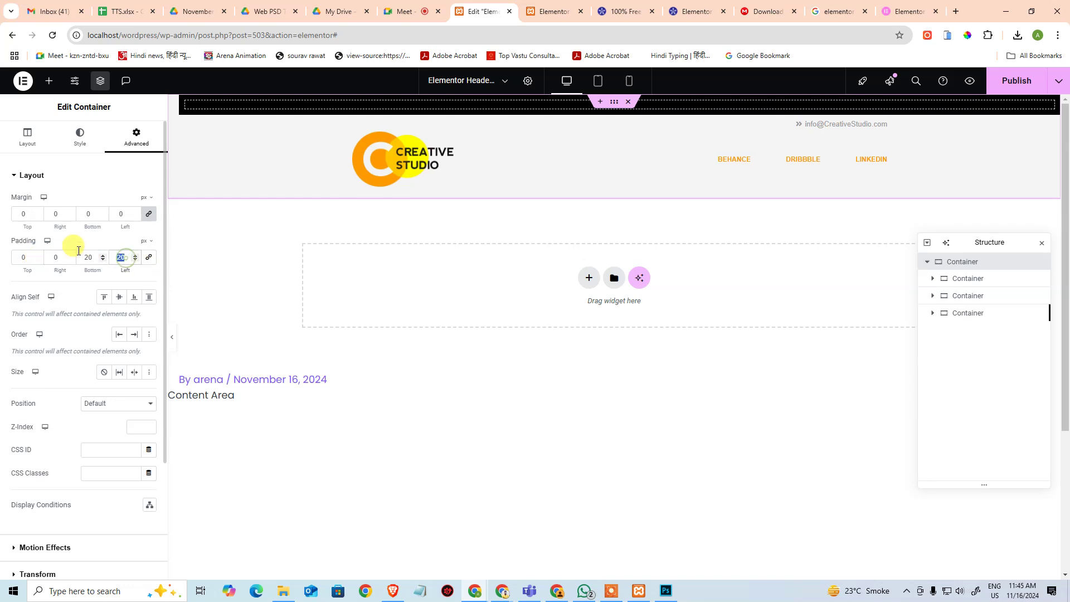
text(0)
click(326, 187)
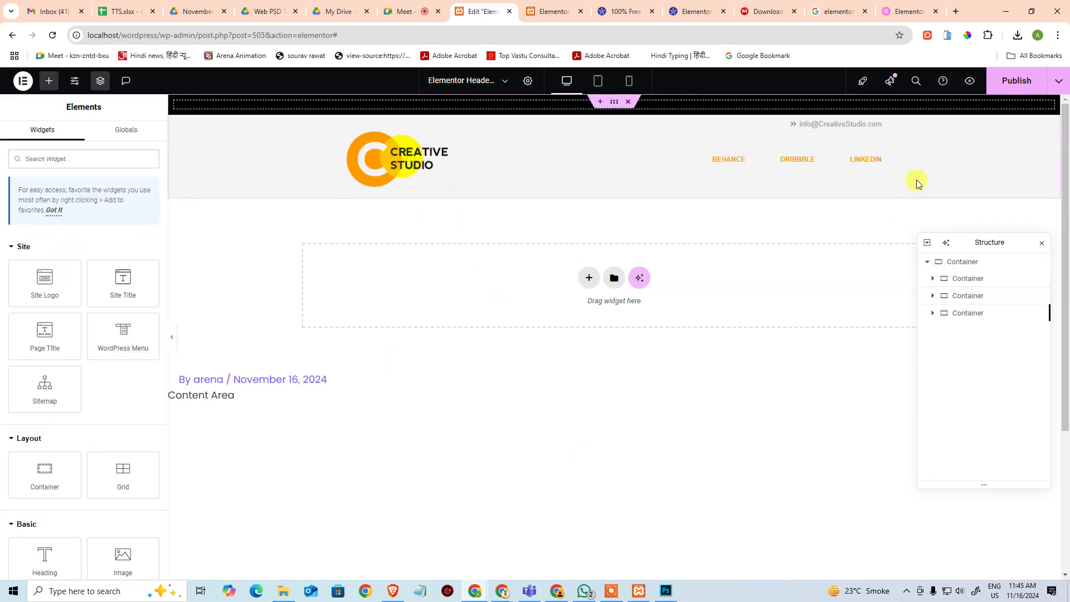
click(613, 480)
Step: Publish the header template with the new bottom padding and refresh its live page
click(1010, 81)
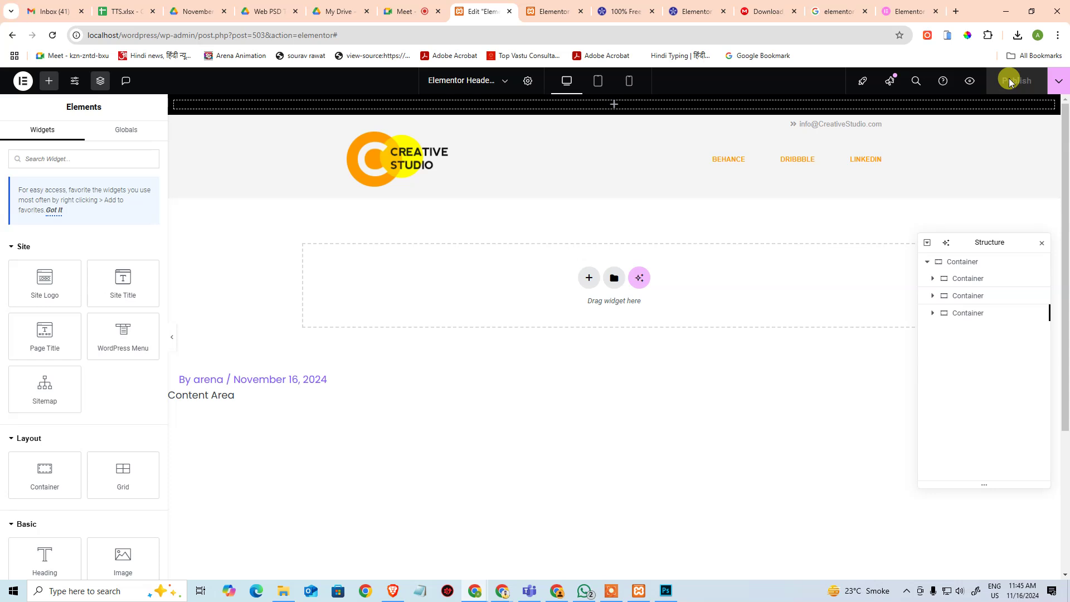
click(534, 6)
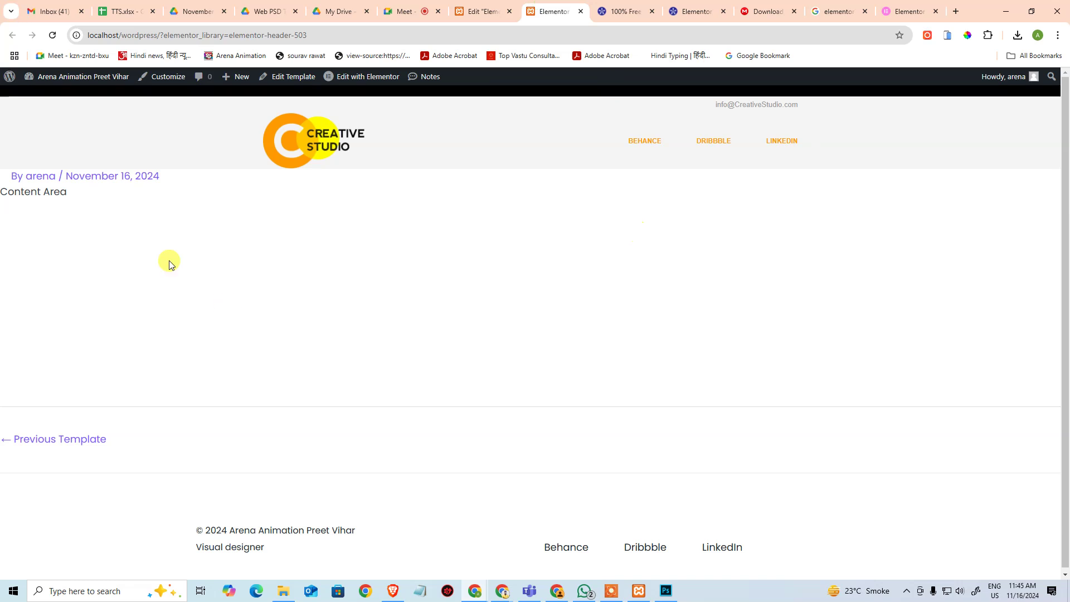
click(52, 35)
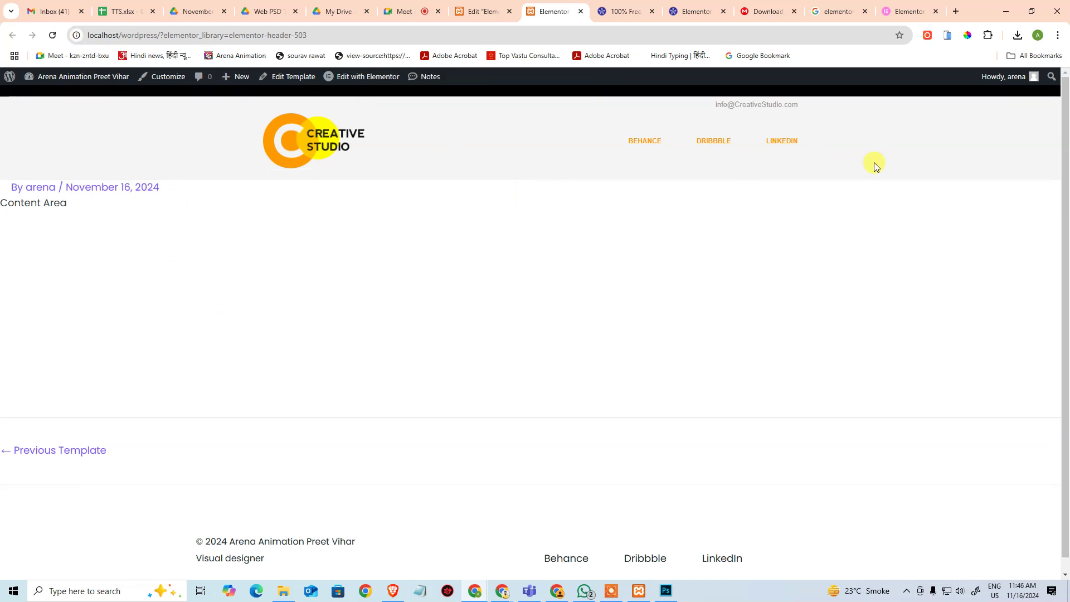
Step: Return to the header template editor and check the header in the mobile layout before switching back to desktop
click(480, 11)
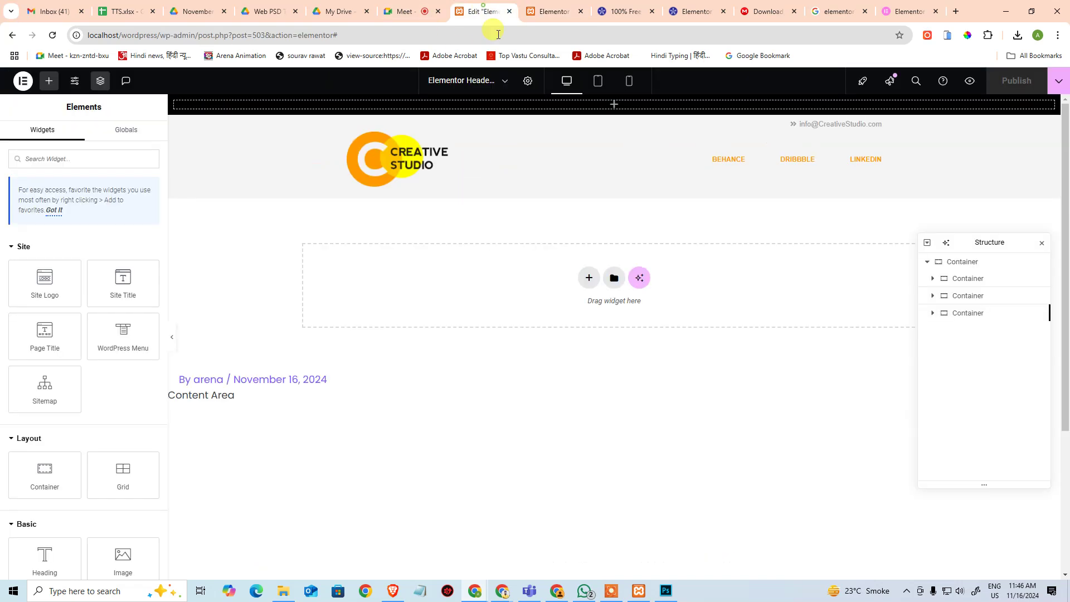
click(628, 81)
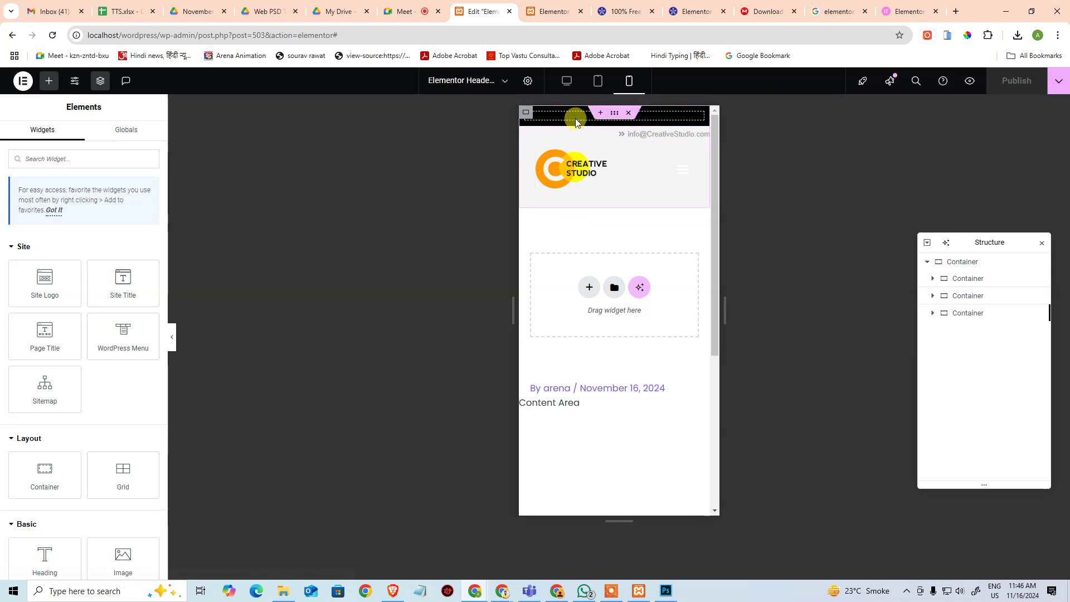
click(566, 82)
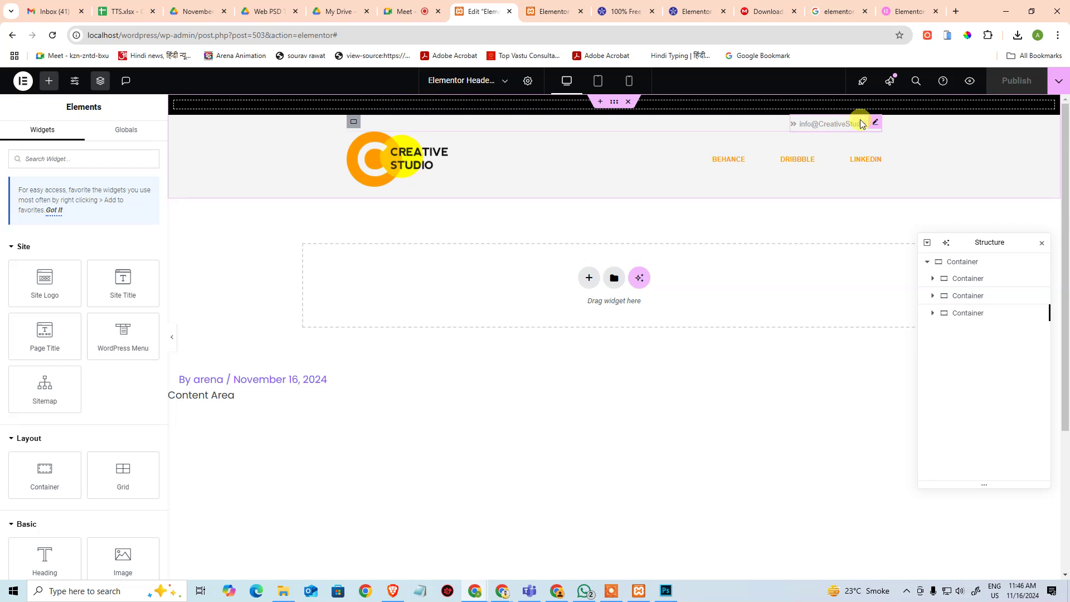
Step: Select the email button in the header and set its icon to None, leaving the icon library without inserting anything
click(873, 121)
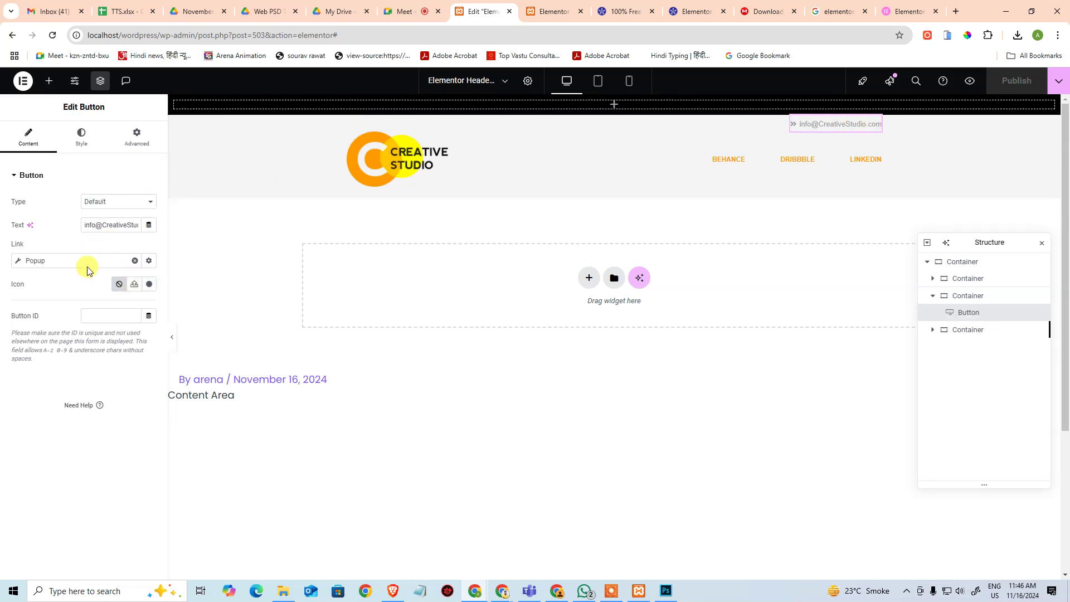
click(133, 288)
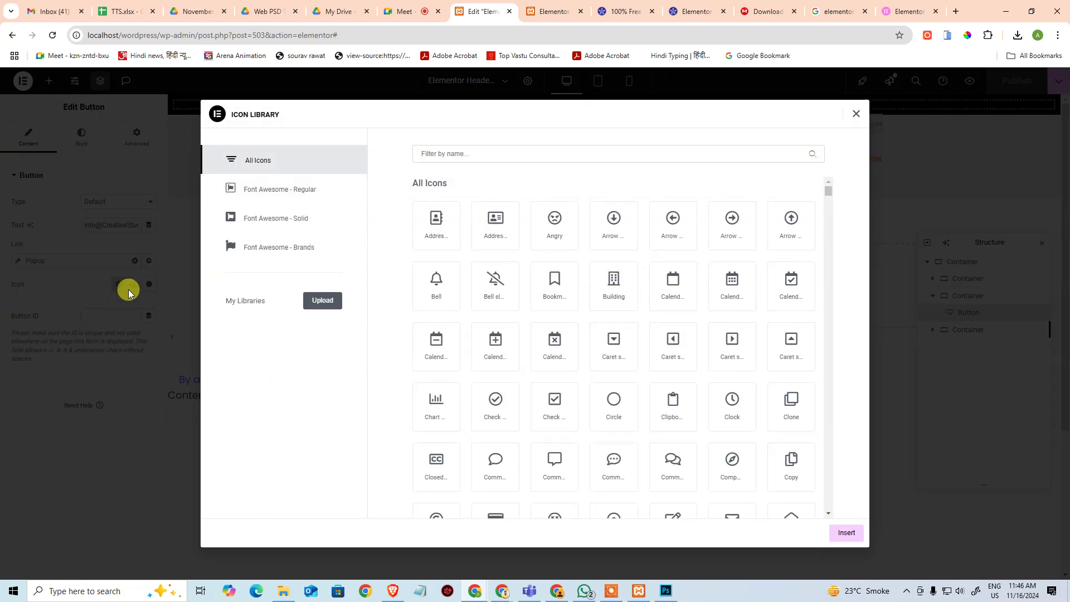
click(856, 115)
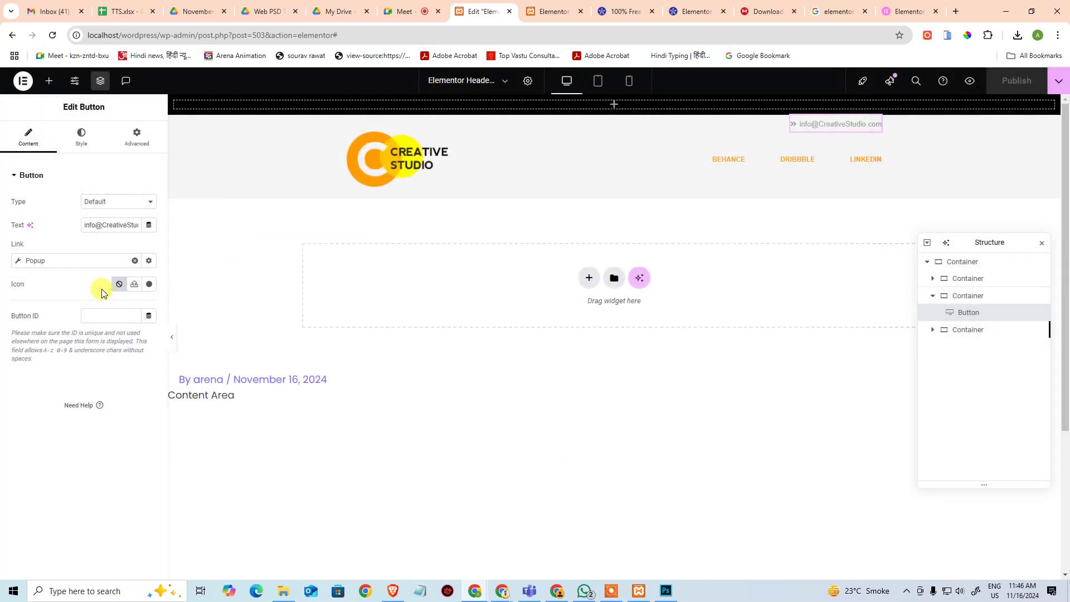
click(118, 287)
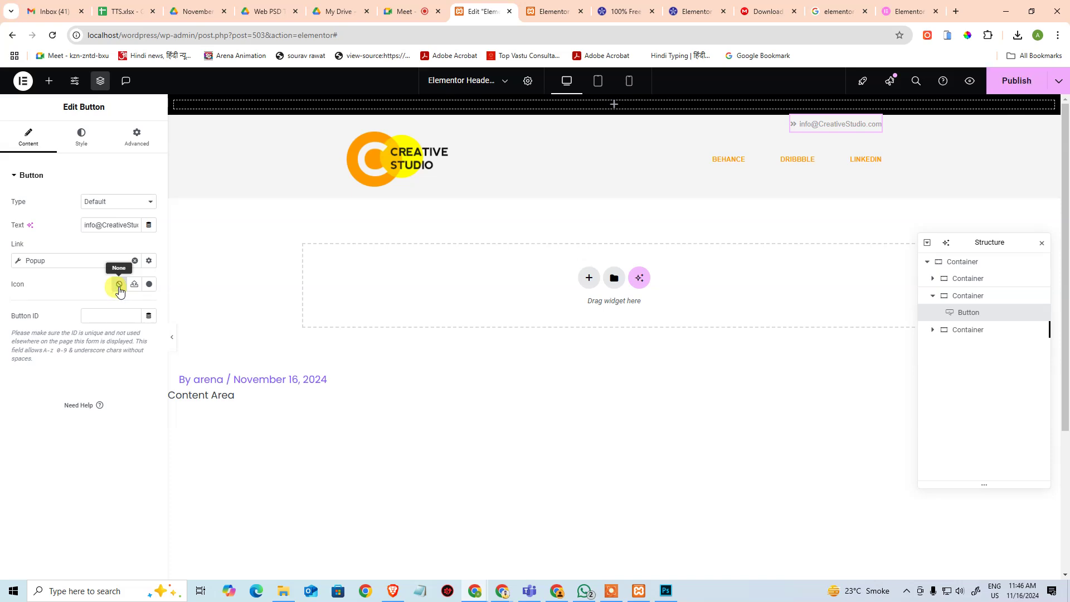
Step: Try the bell icon from the icon library on the email button and set the icon back to None
click(134, 285)
click(568, 358)
click(148, 284)
click(442, 305)
click(845, 532)
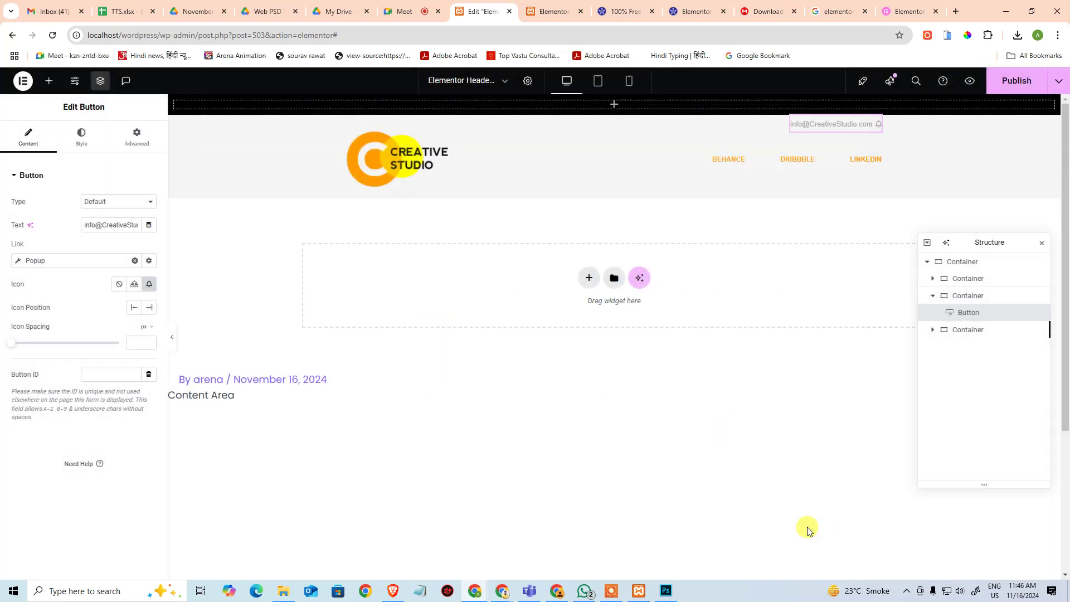
click(119, 286)
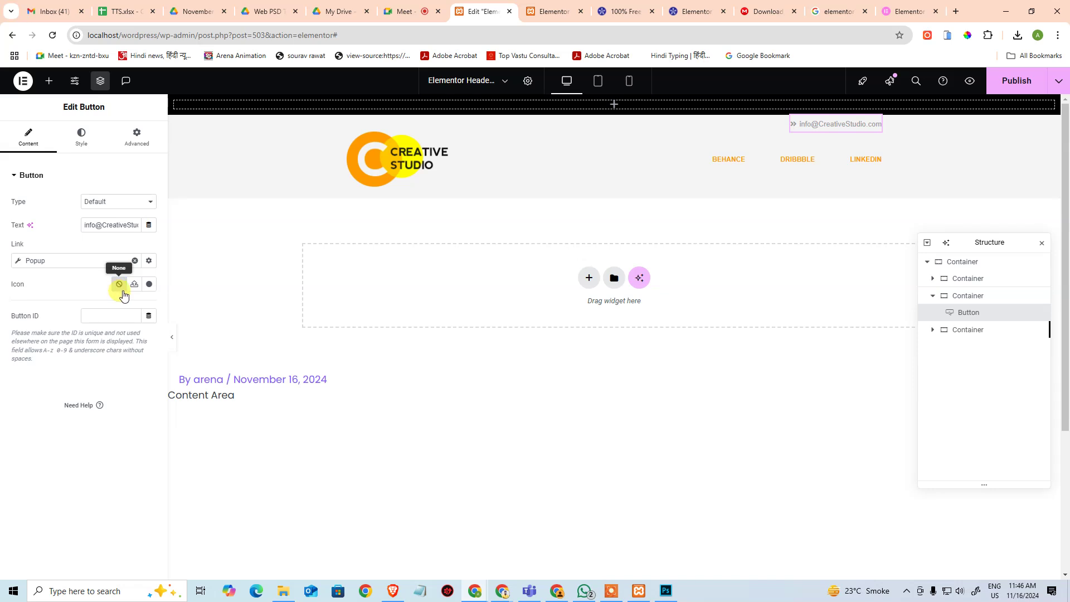
Step: Try the Info type for the email button, switch it back to Default and look over its style settings
click(115, 204)
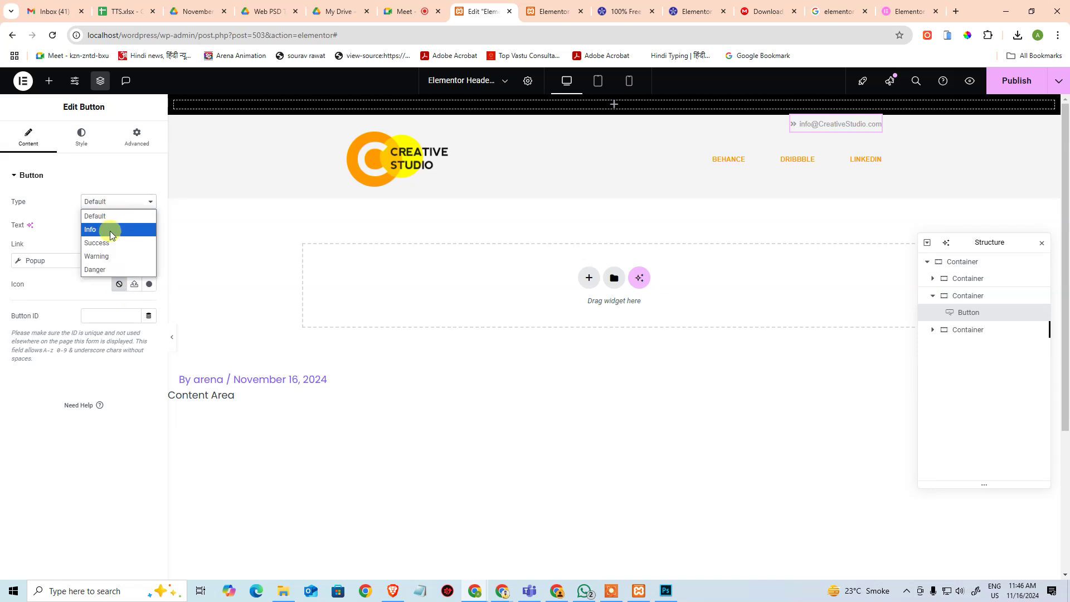
click(109, 229)
click(115, 198)
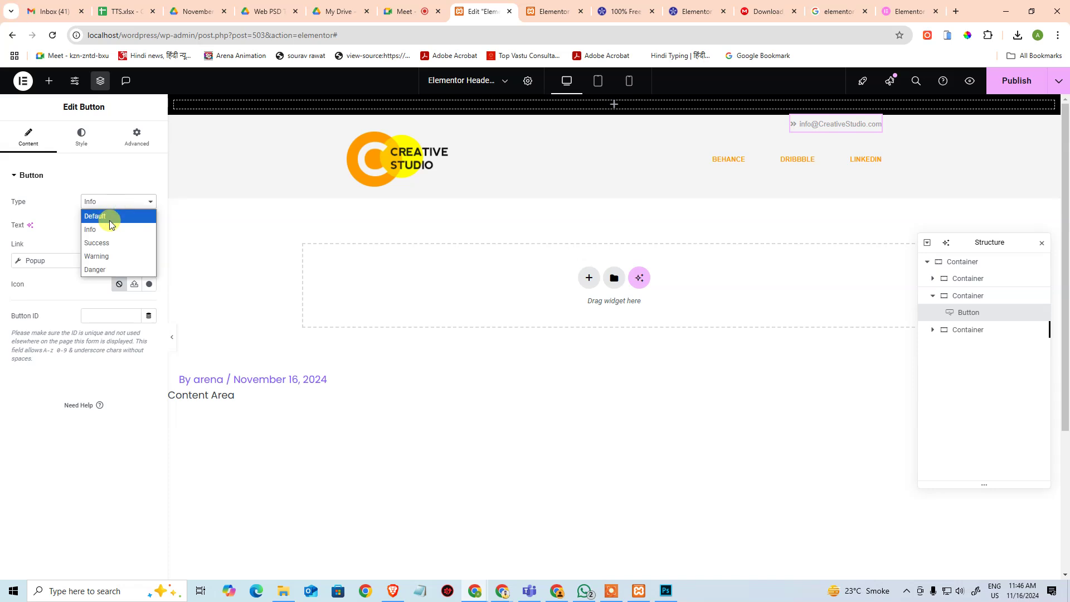
click(109, 218)
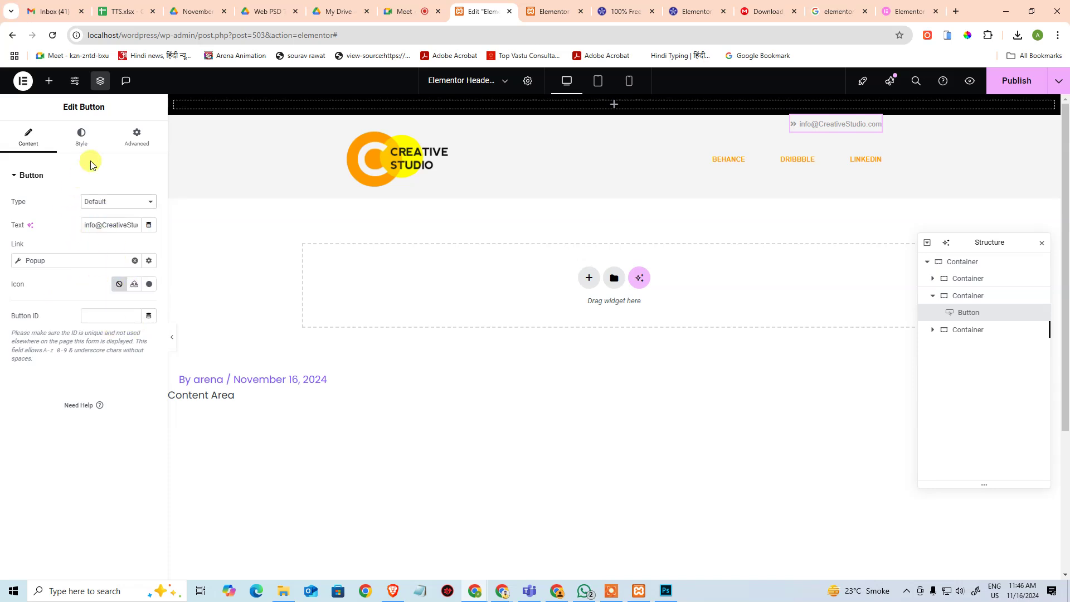
click(97, 145)
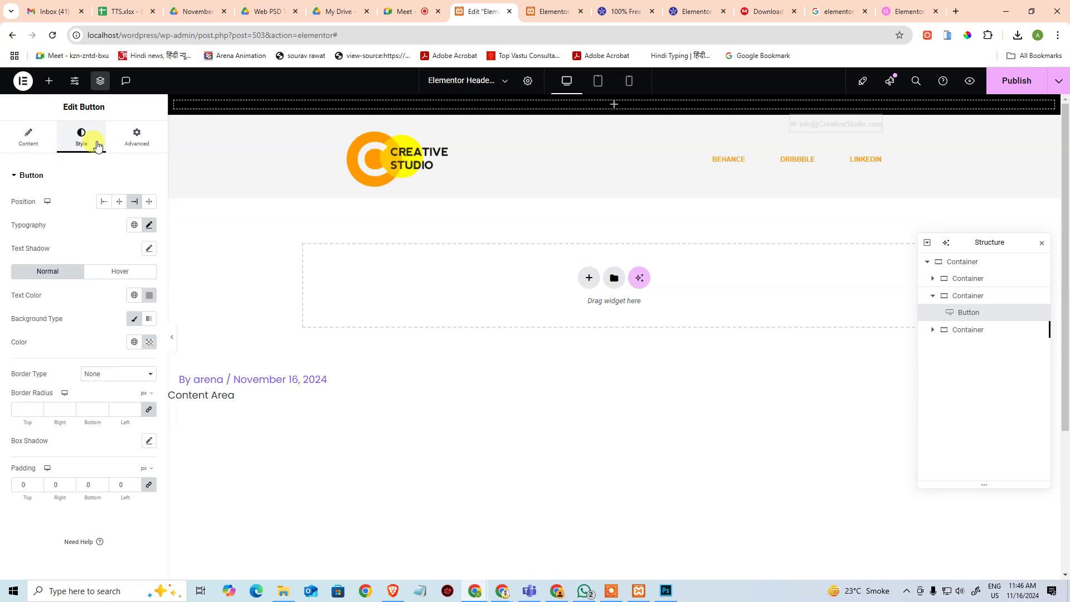
click(36, 148)
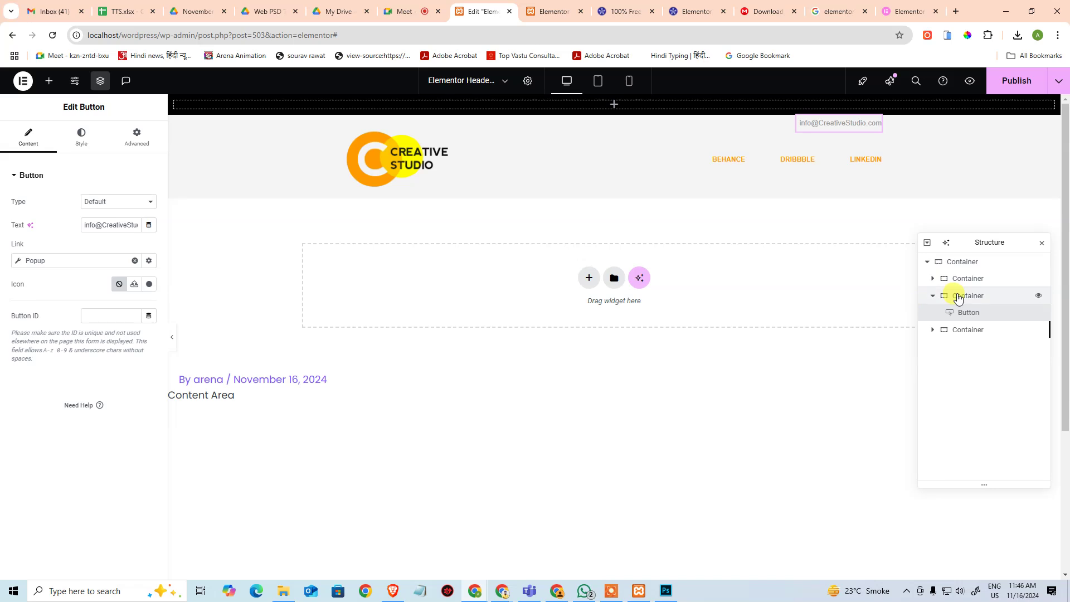
Step: Deselect the email button and check the header on its live page and in the tablet and mobile layouts
click(933, 296)
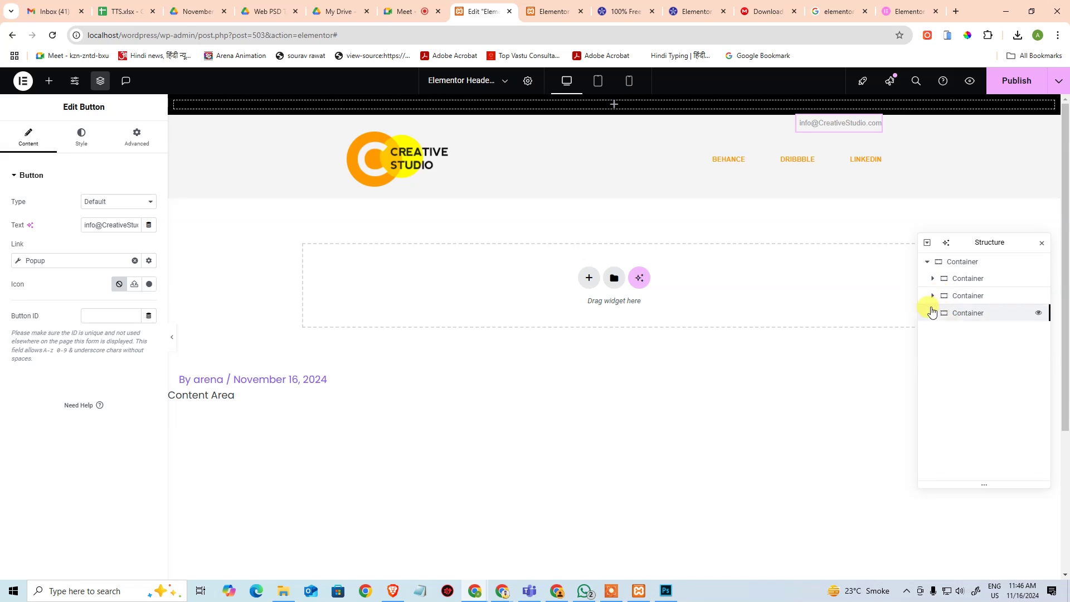
click(783, 369)
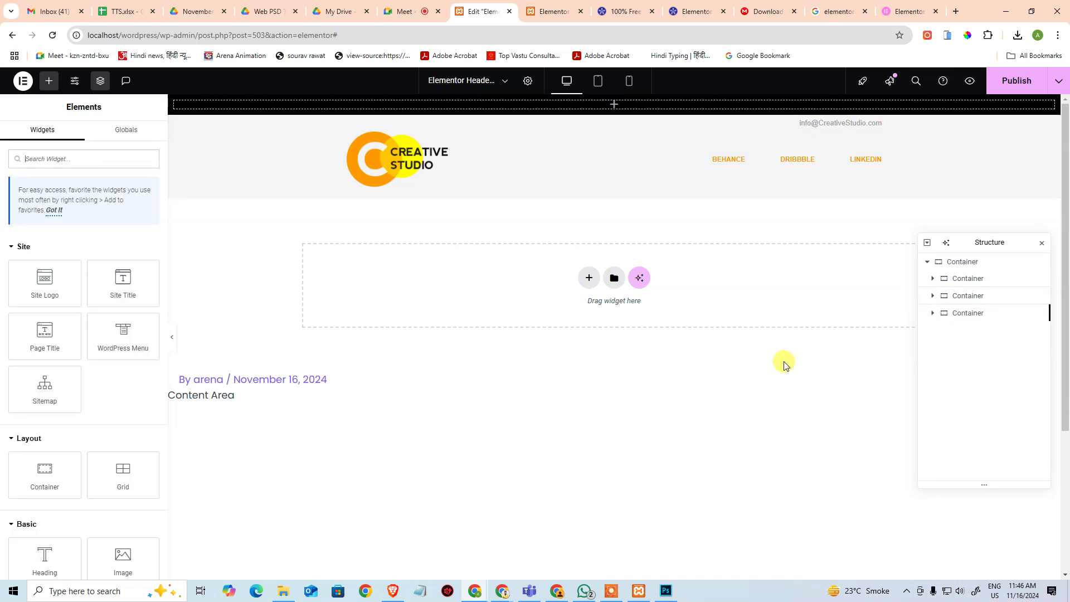
click(557, 11)
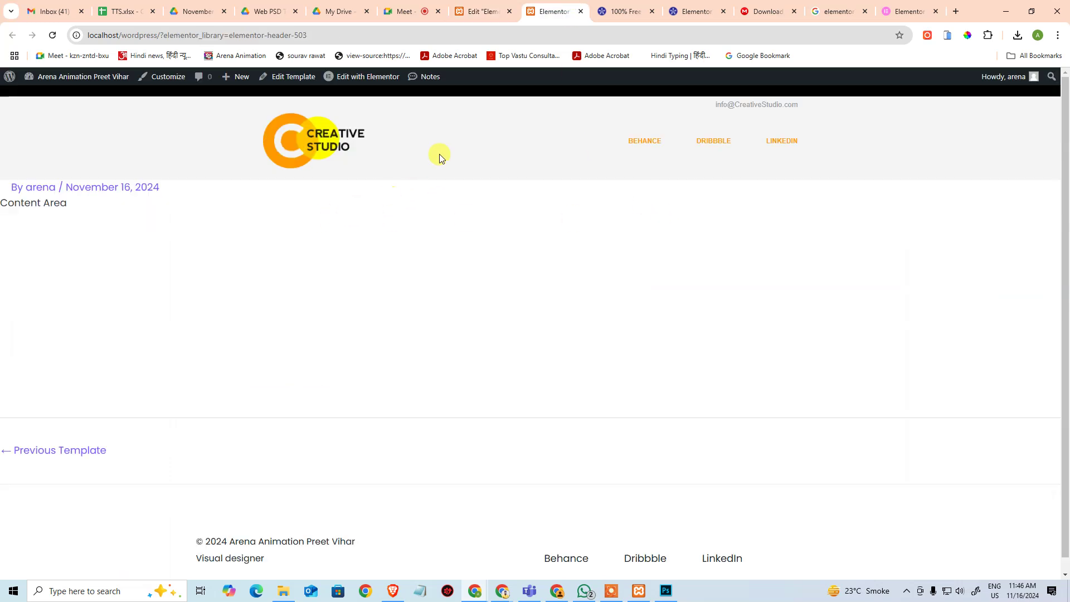
click(484, 15)
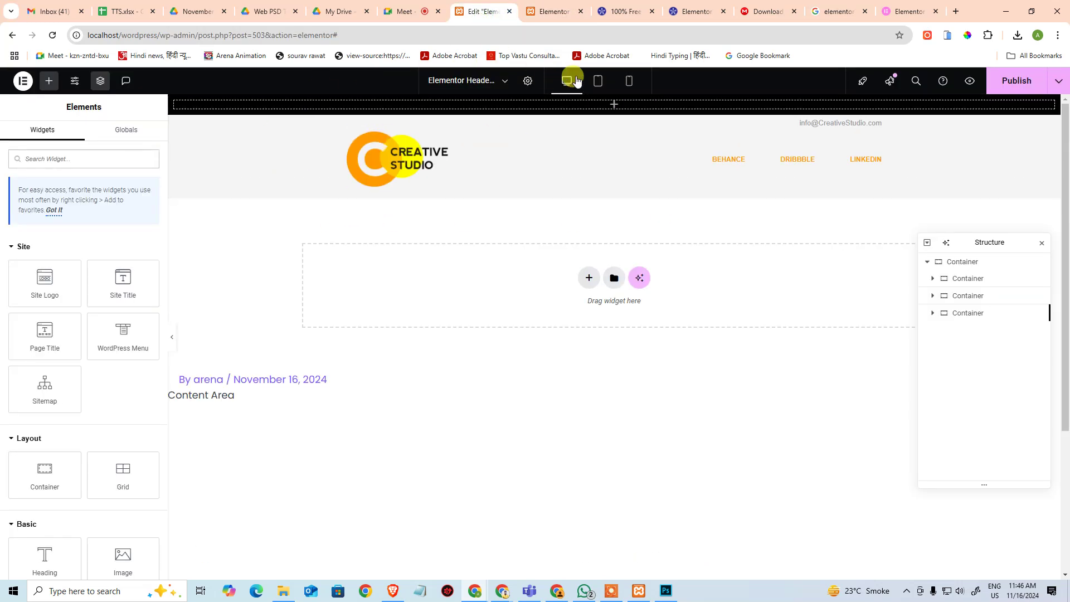
click(597, 80)
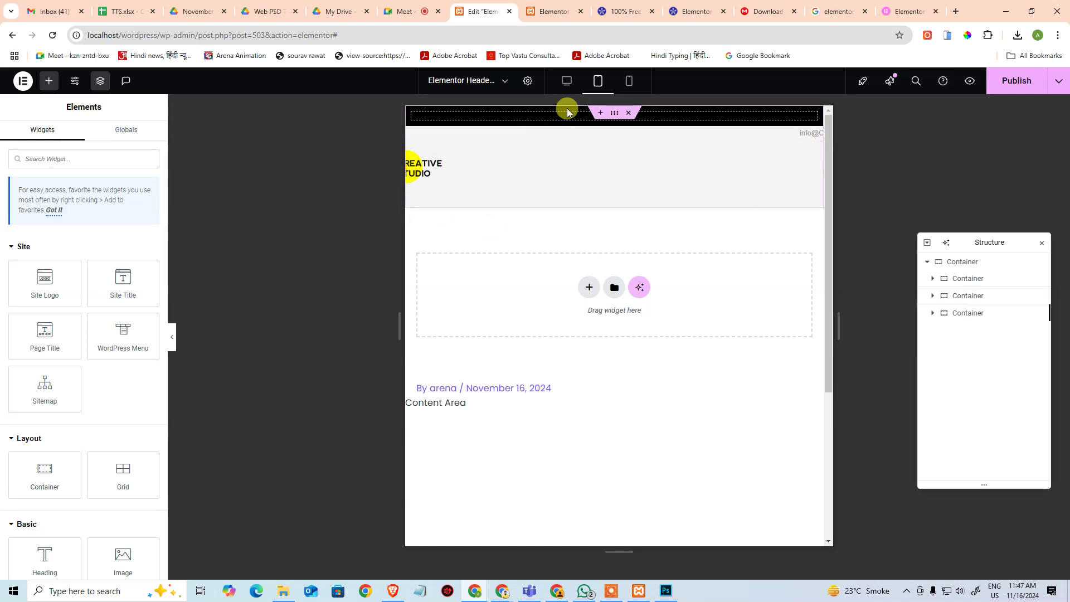
click(629, 81)
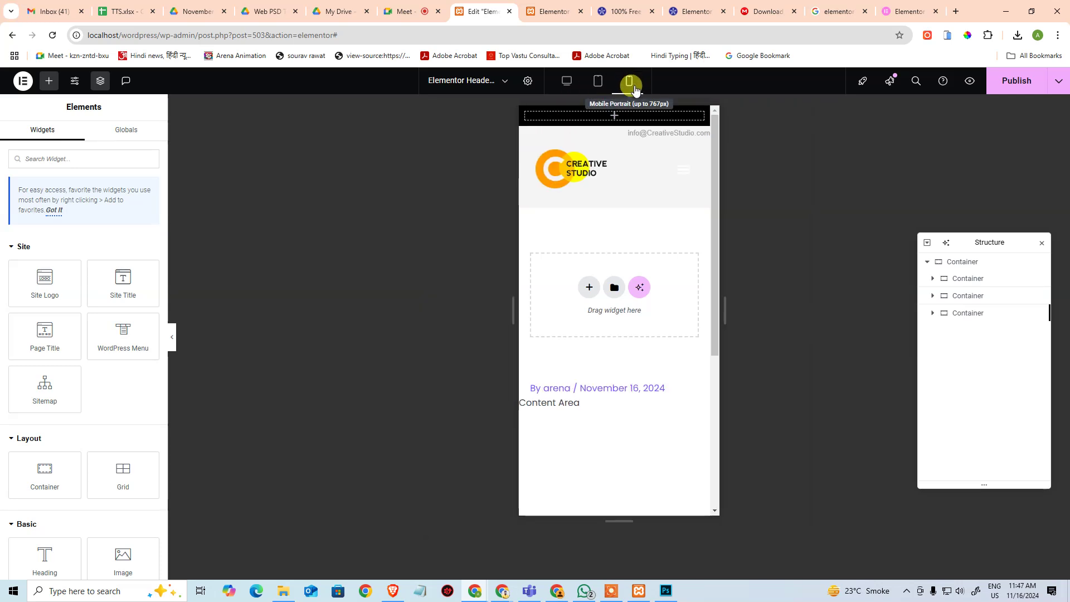
Step: Open the WordPress menu widget in the mobile layout and review its layout and mobile dropdown settings
click(689, 169)
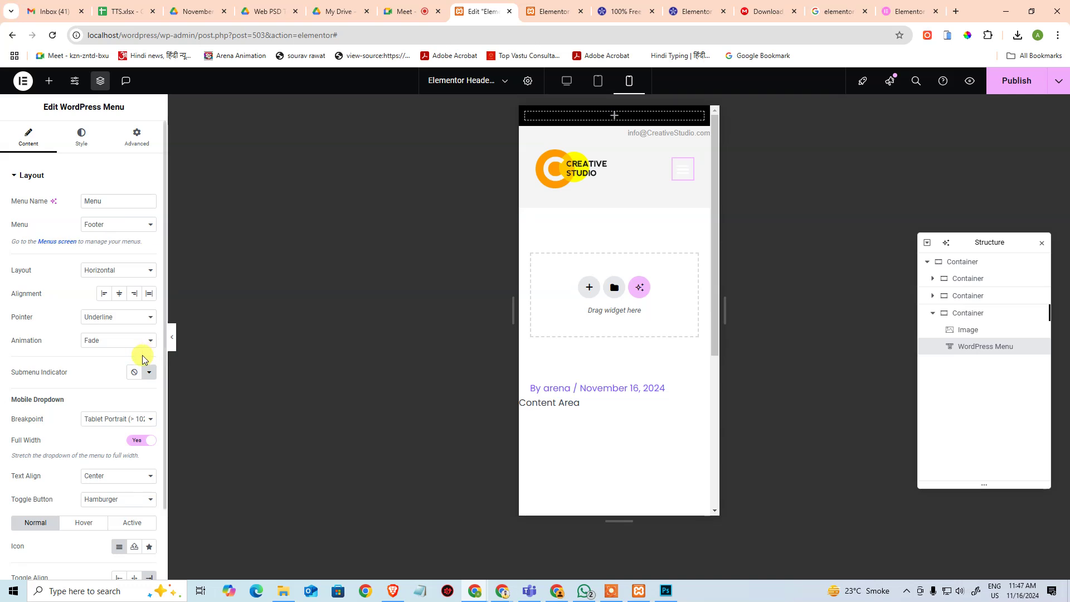
scroll(149, 358, down, 2)
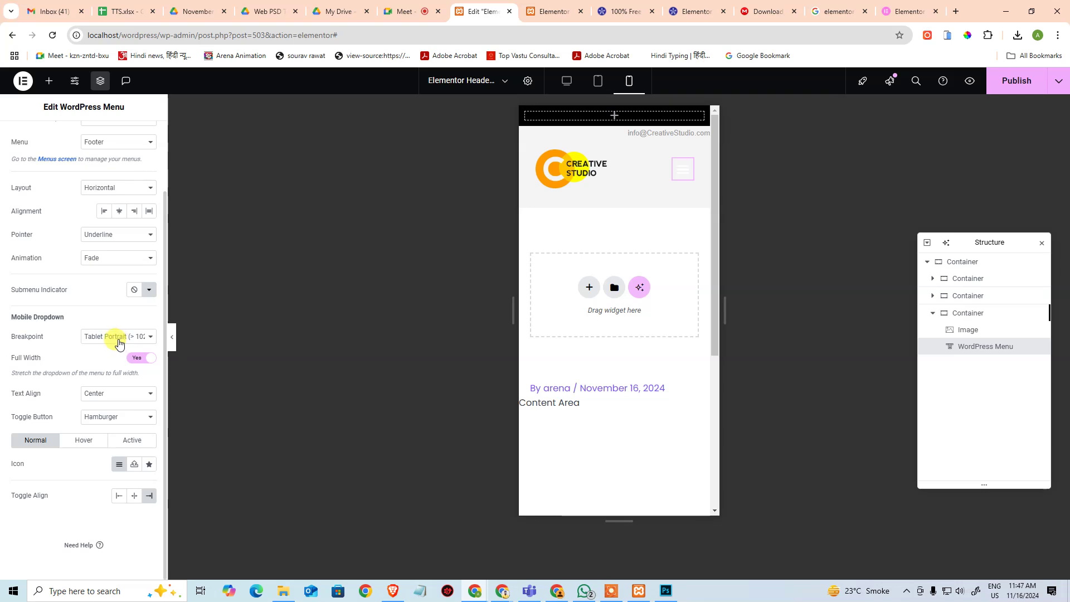
click(138, 363)
scroll(49, 331, up, 2)
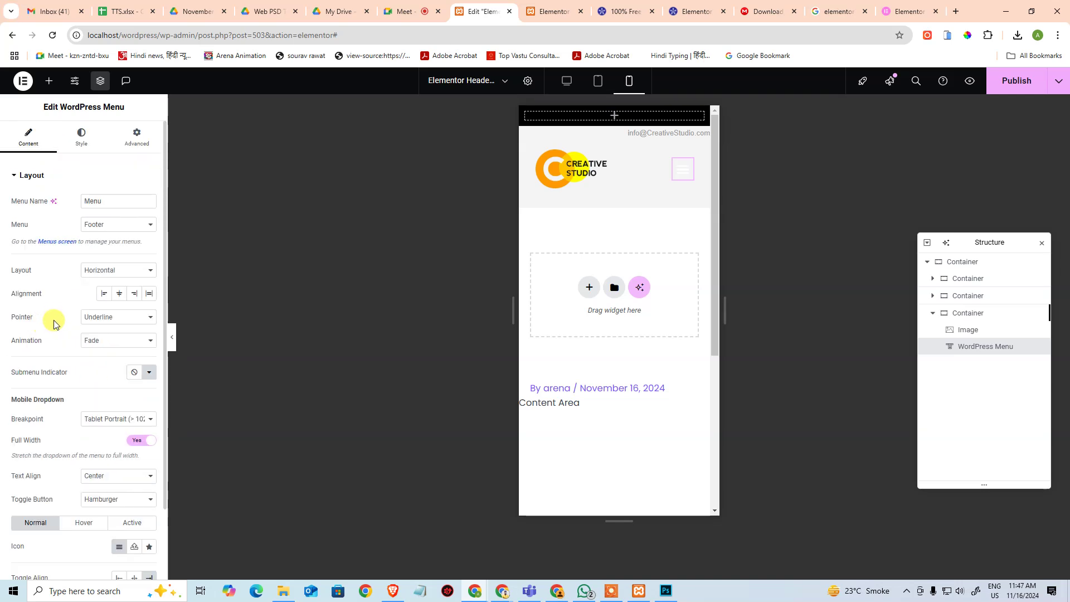
scroll(45, 340, down, 2)
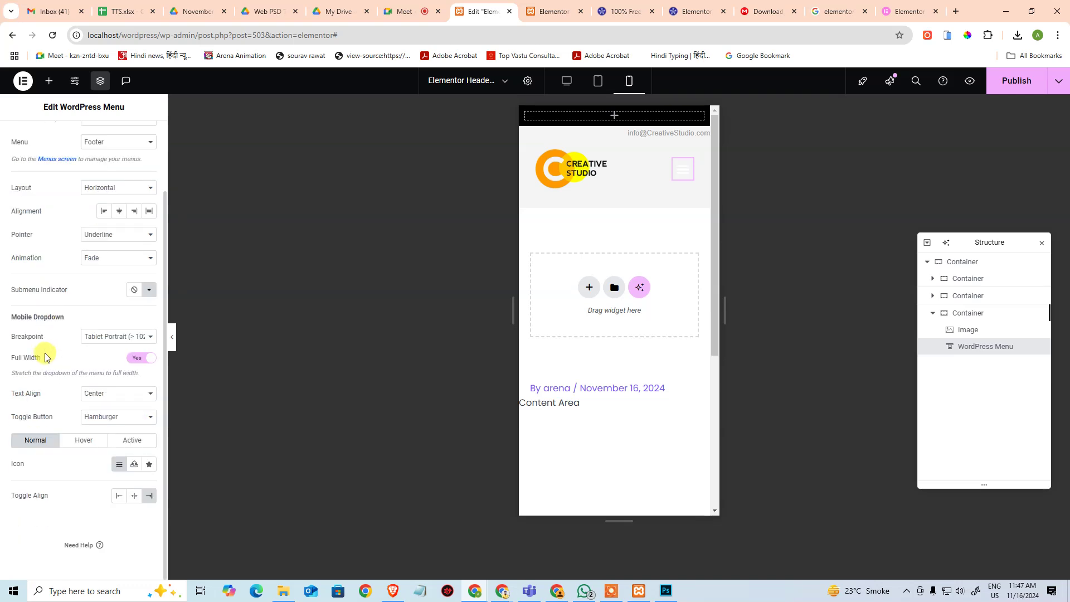
Step: Try the Grow and Pulse Shrink hover animations on the menu's hamburger toggle and reset the hover animation to None
click(79, 444)
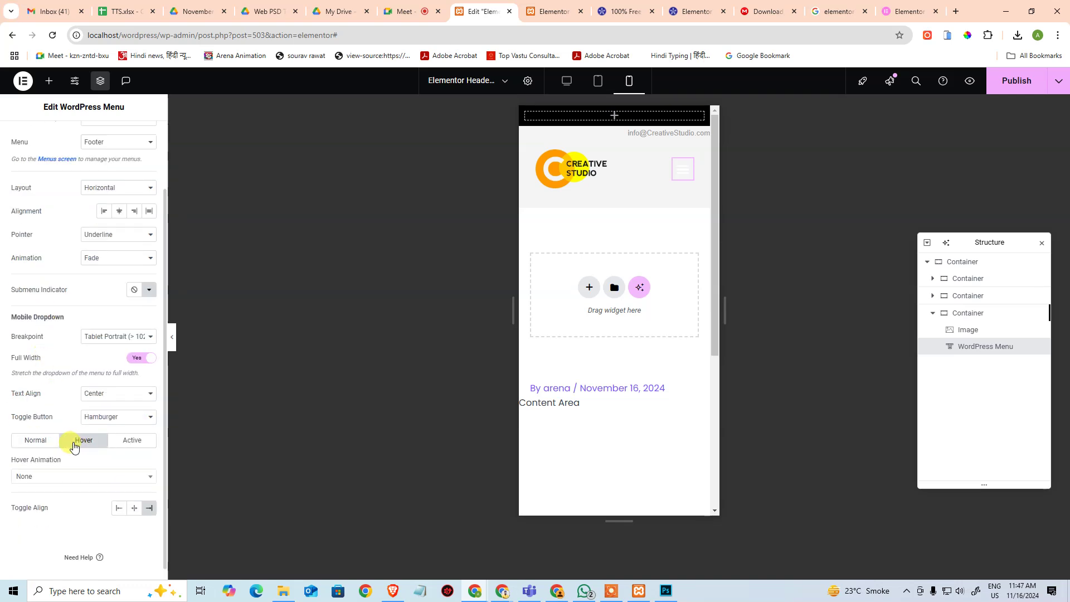
click(48, 477)
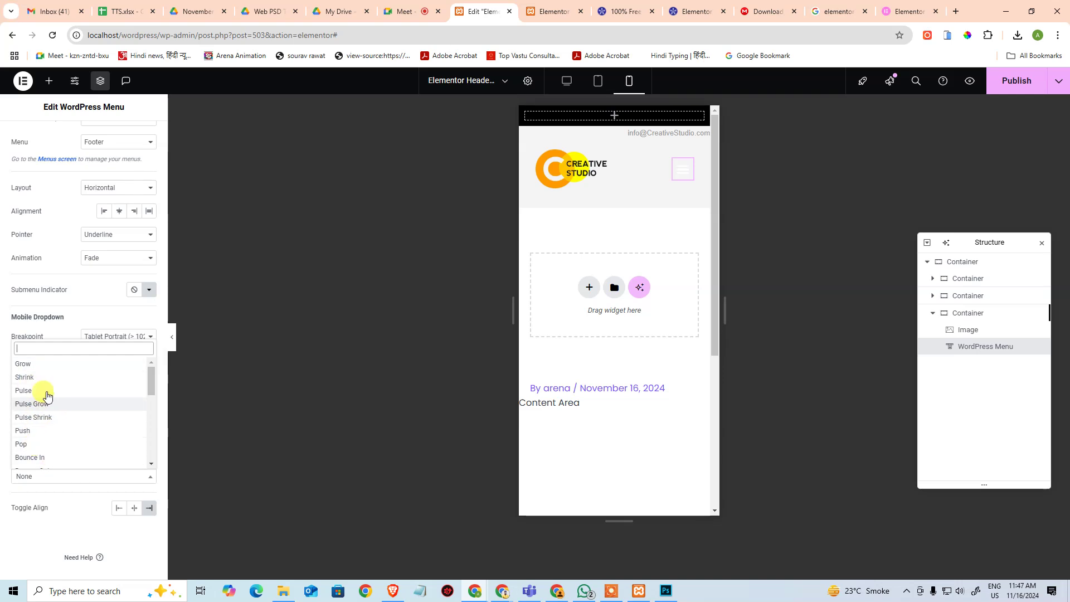
click(47, 364)
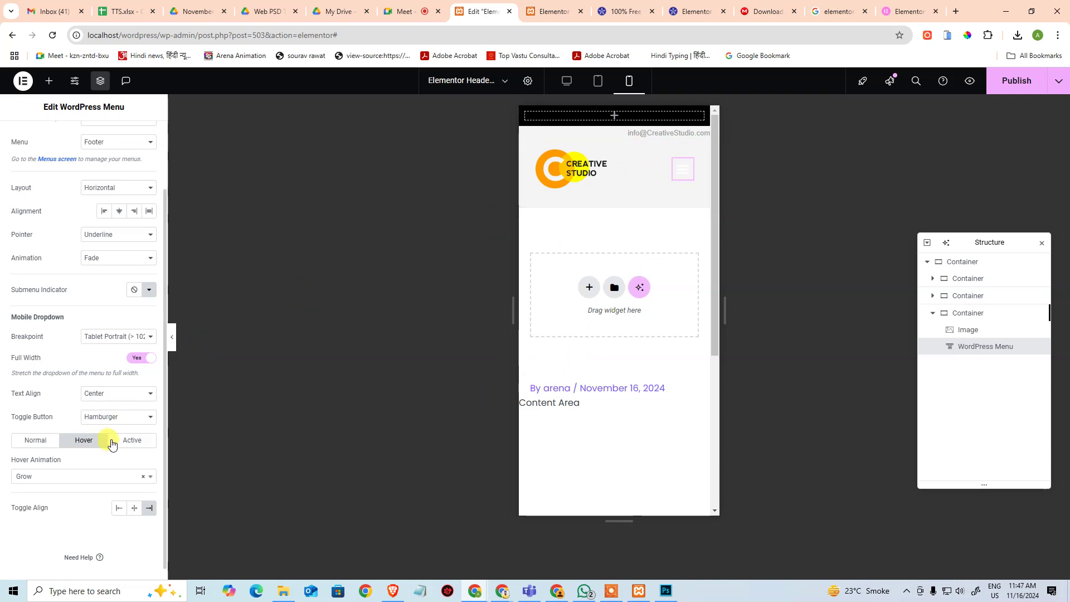
click(71, 476)
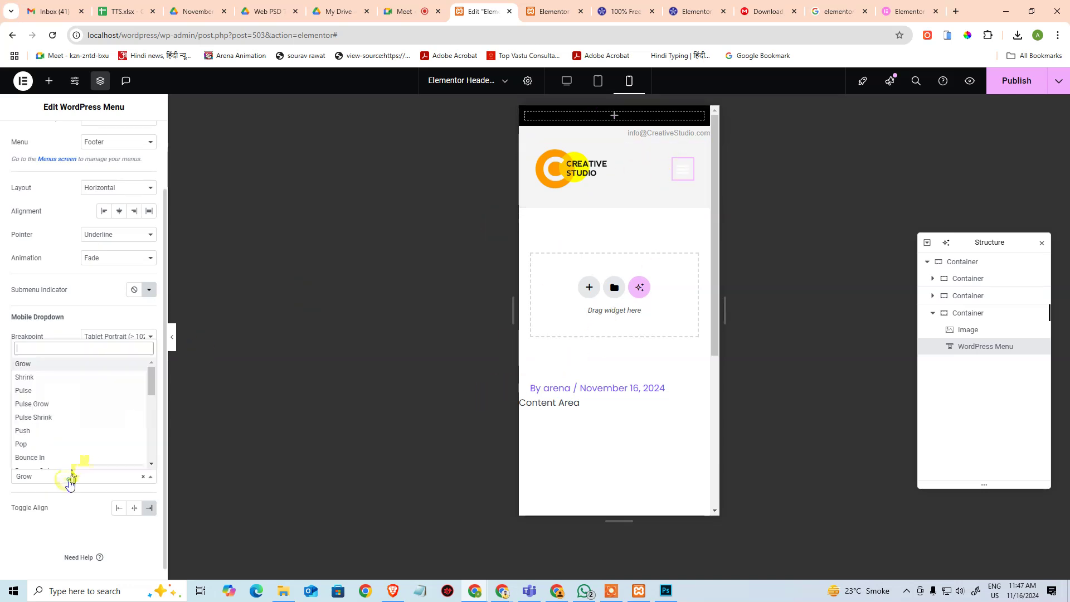
click(53, 417)
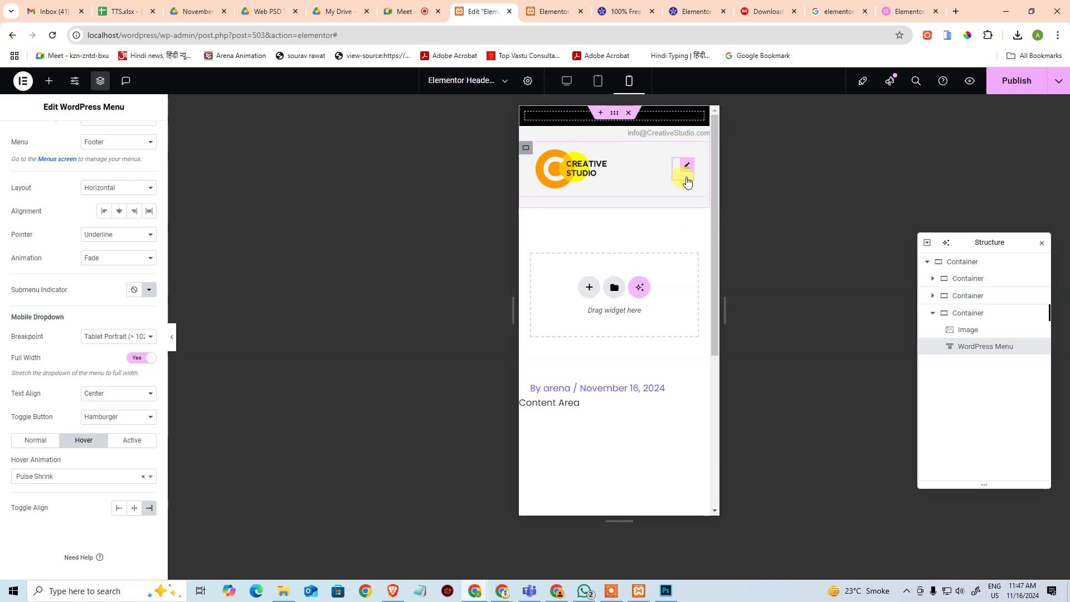
click(67, 476)
scroll(62, 442, down, 5)
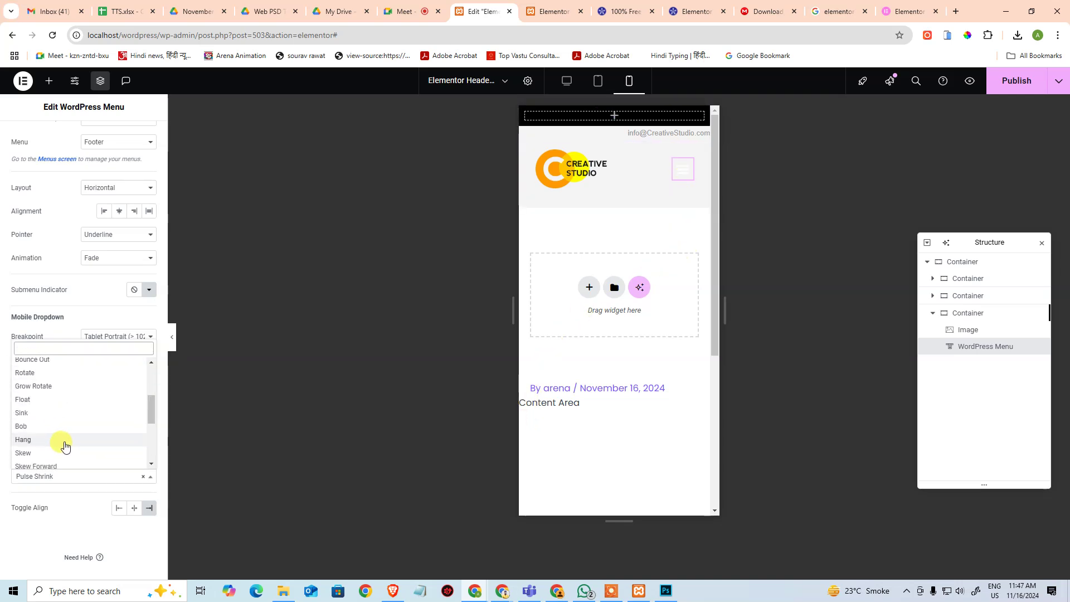
scroll(67, 440, up, 5)
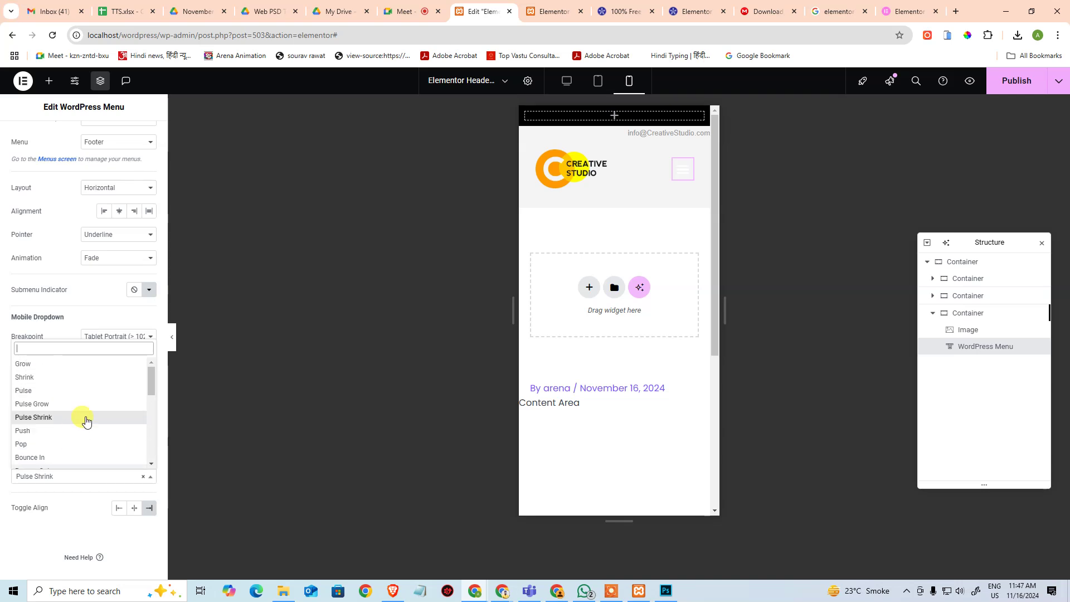
click(162, 365)
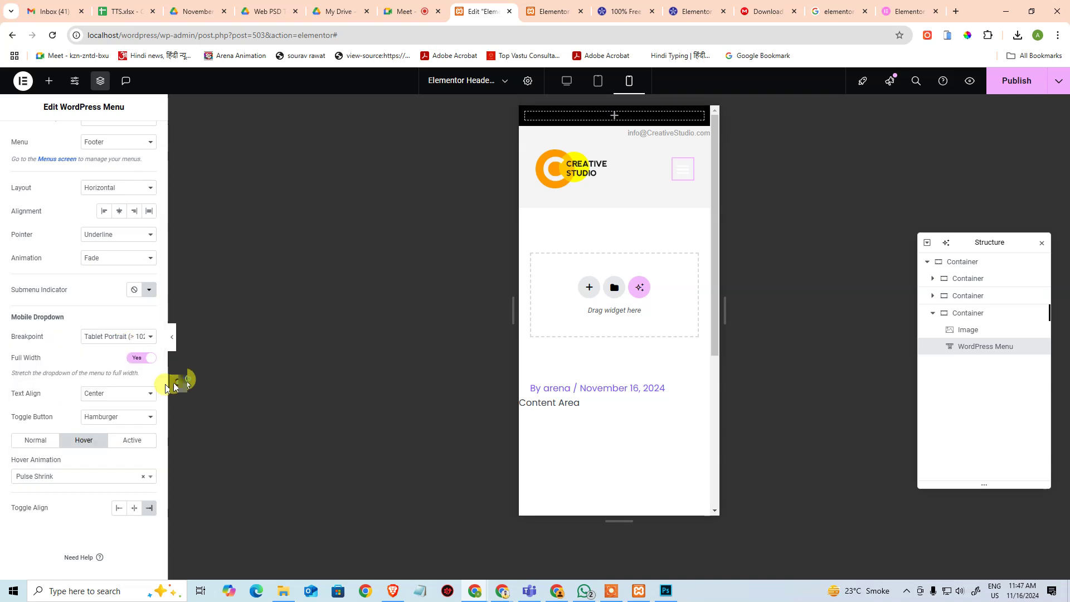
click(139, 475)
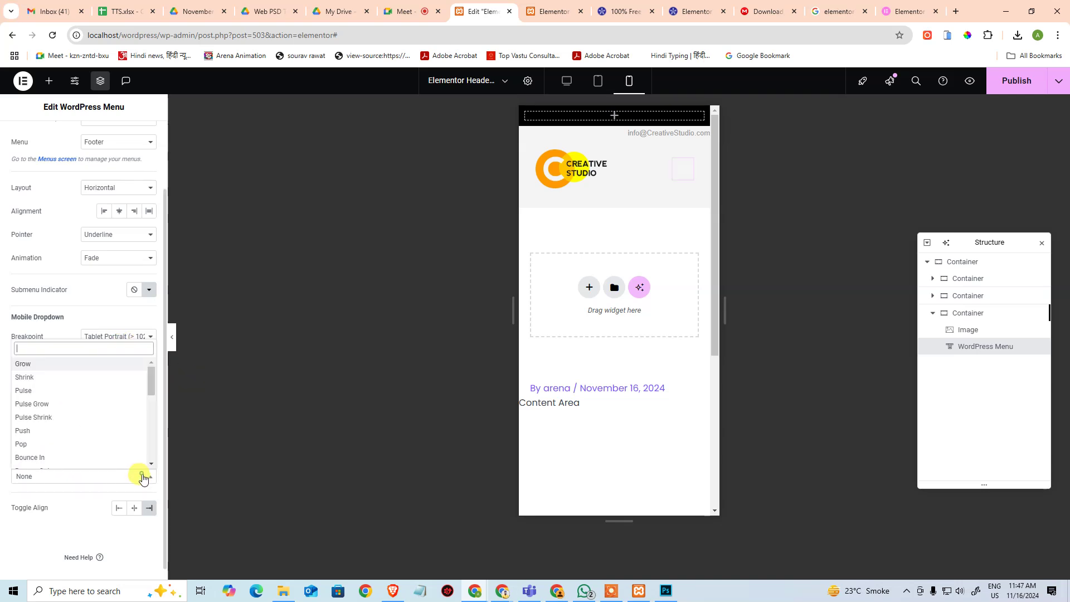
click(74, 543)
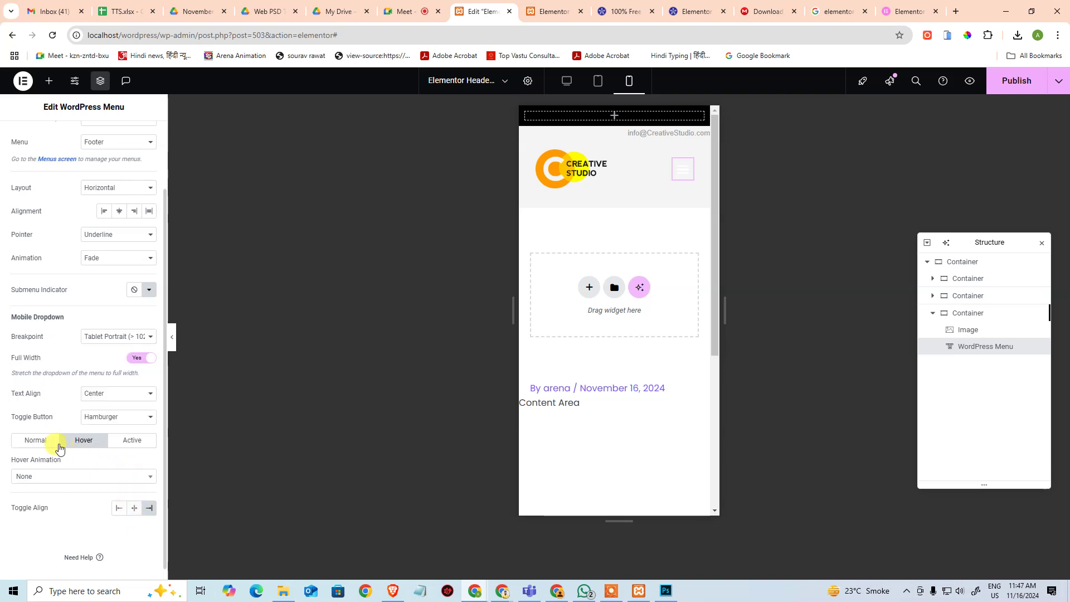
scroll(136, 370, up, 3)
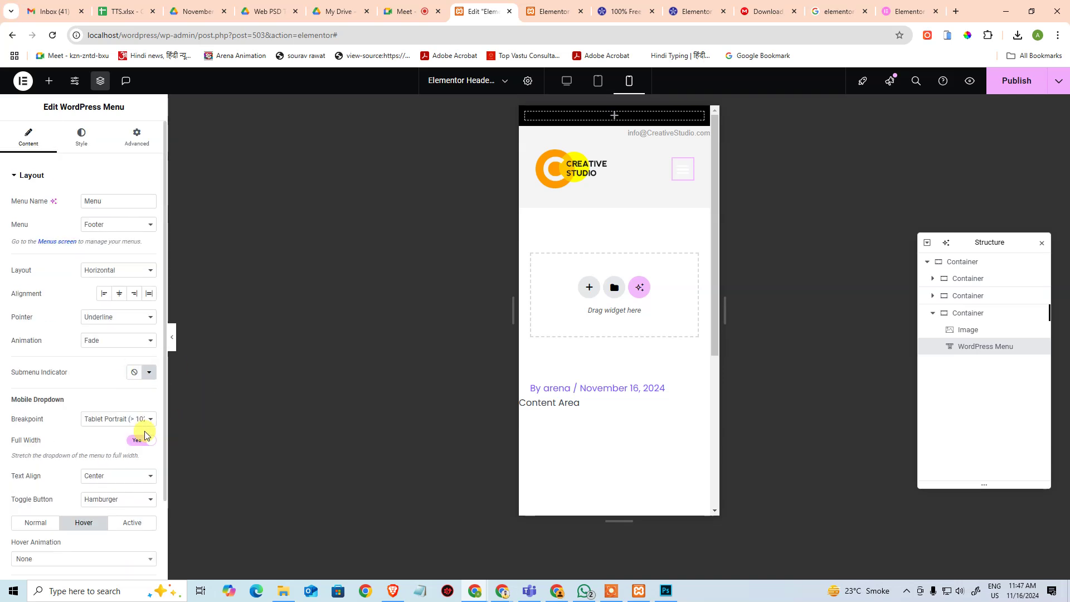
scroll(61, 440, down, 3)
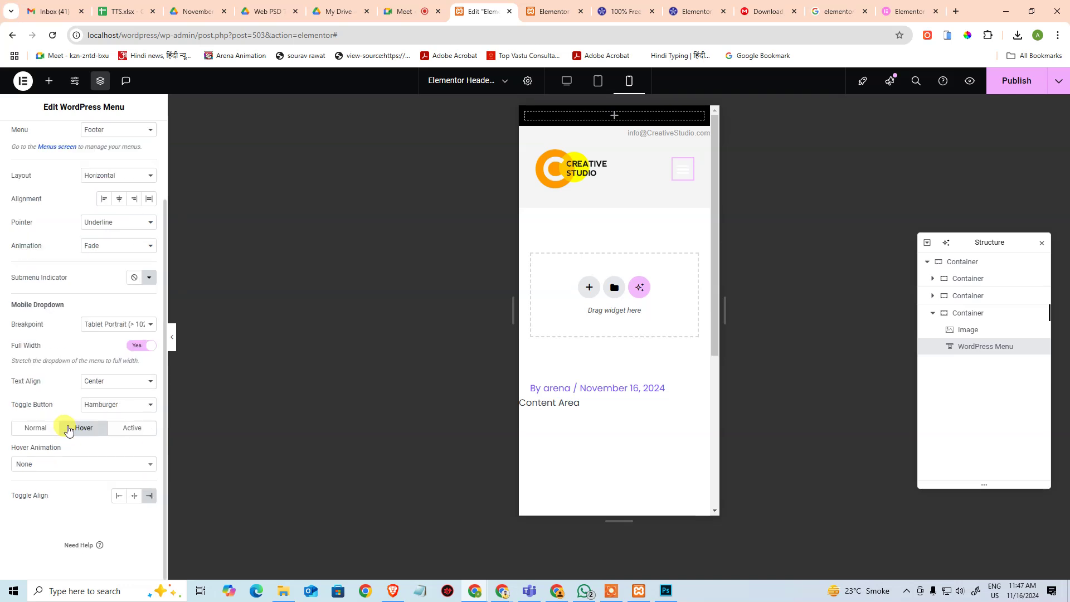
click(34, 429)
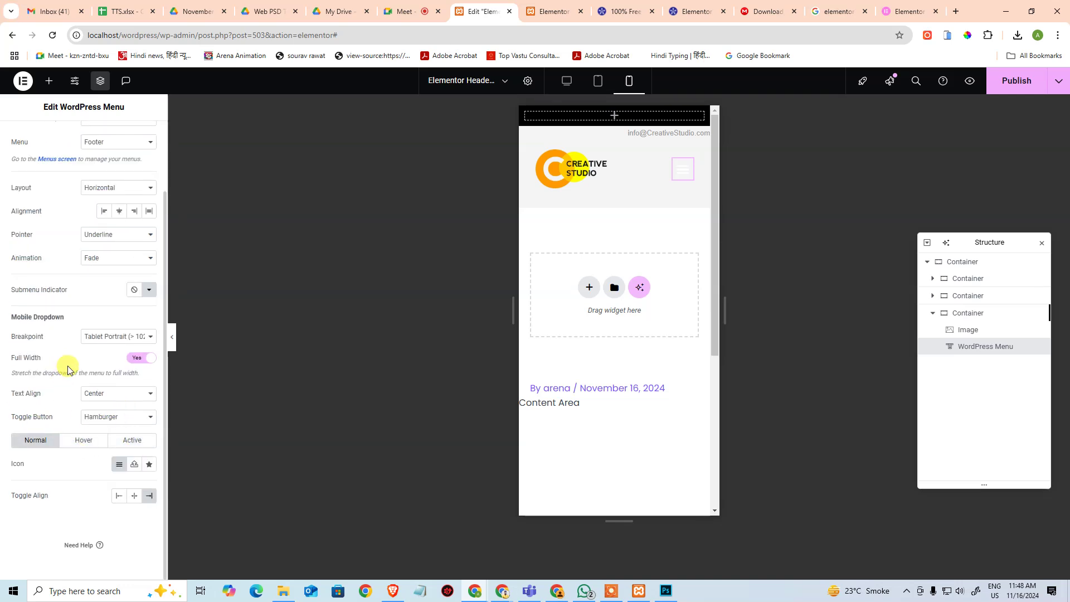
scroll(93, 319, up, 3)
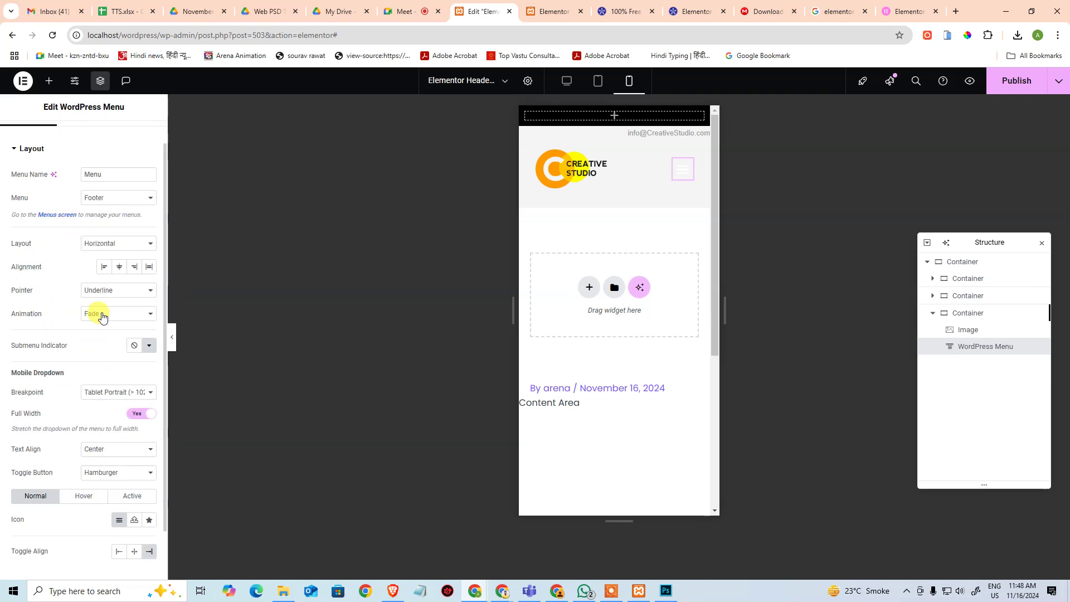
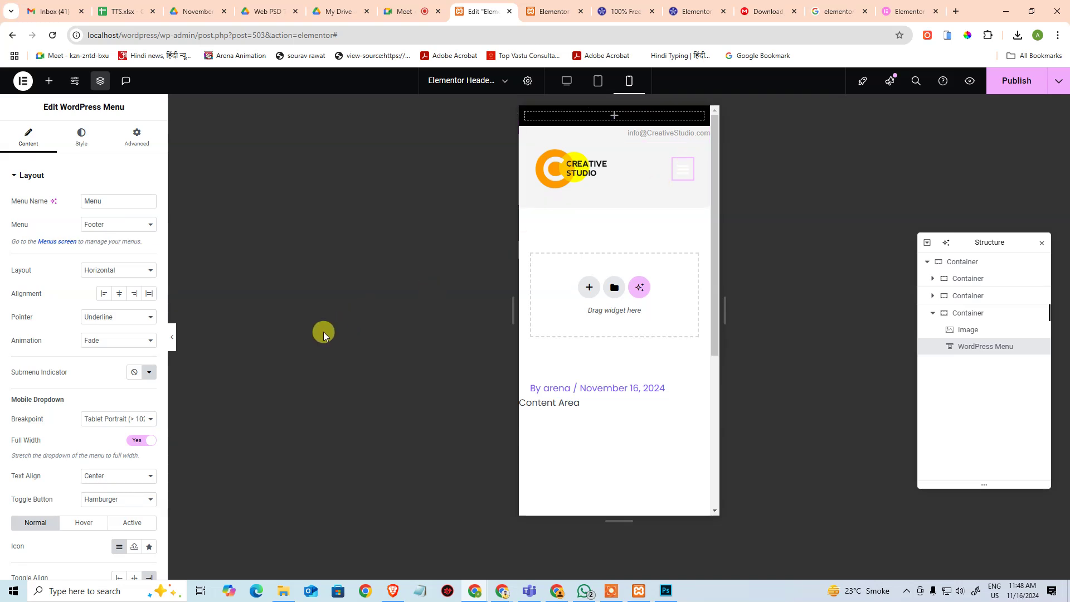
scroll(126, 413, down, 2)
scroll(86, 430, up, 2)
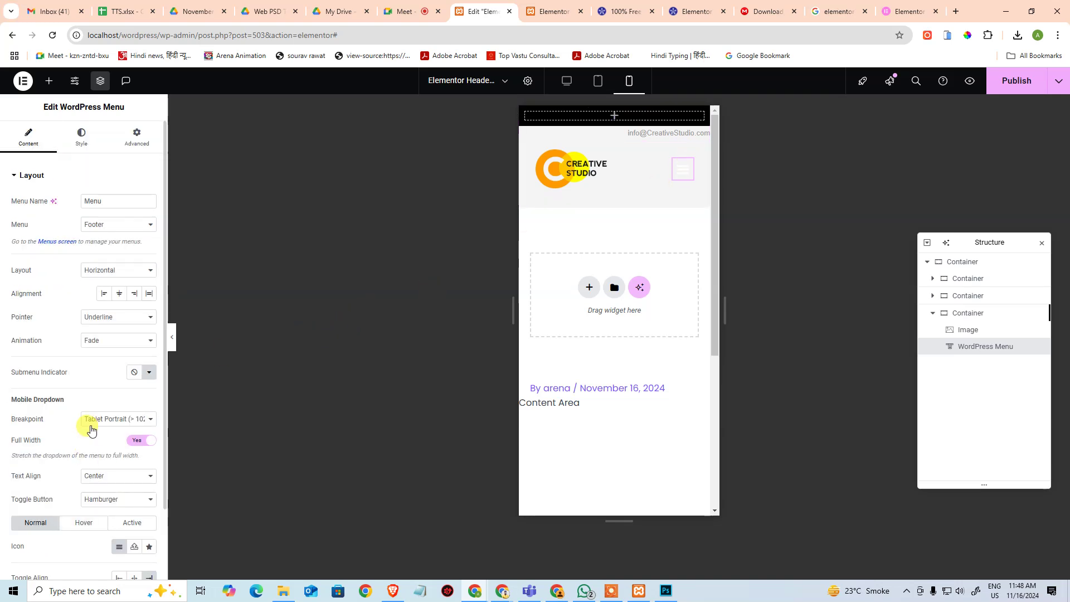
Step: Set the menu toggle button's normal color to fe9b00 in its style settings, reusing the value from the clipboard history
click(88, 139)
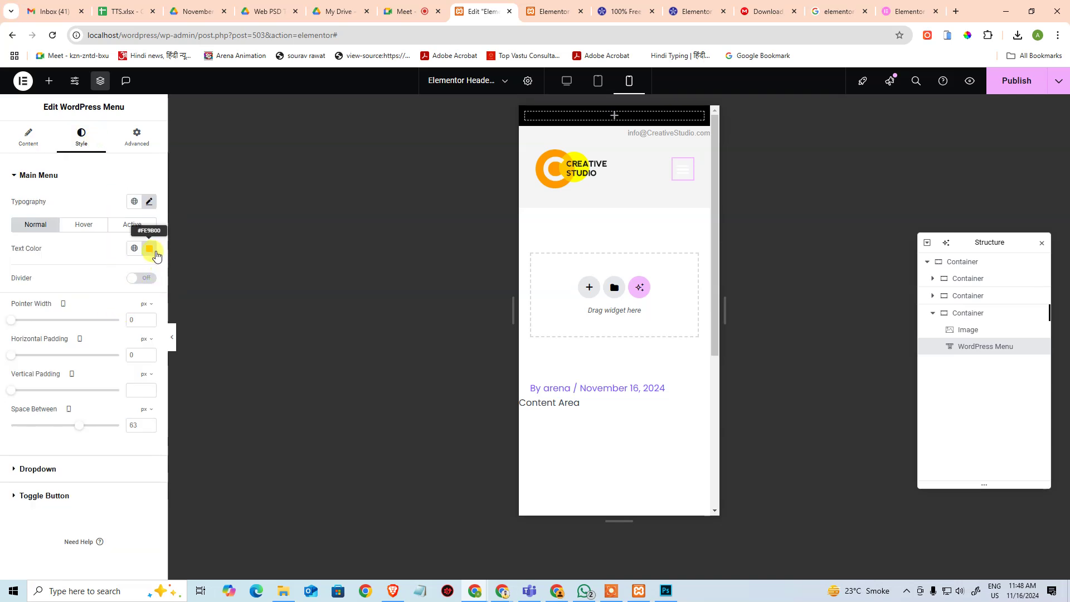
click(63, 505)
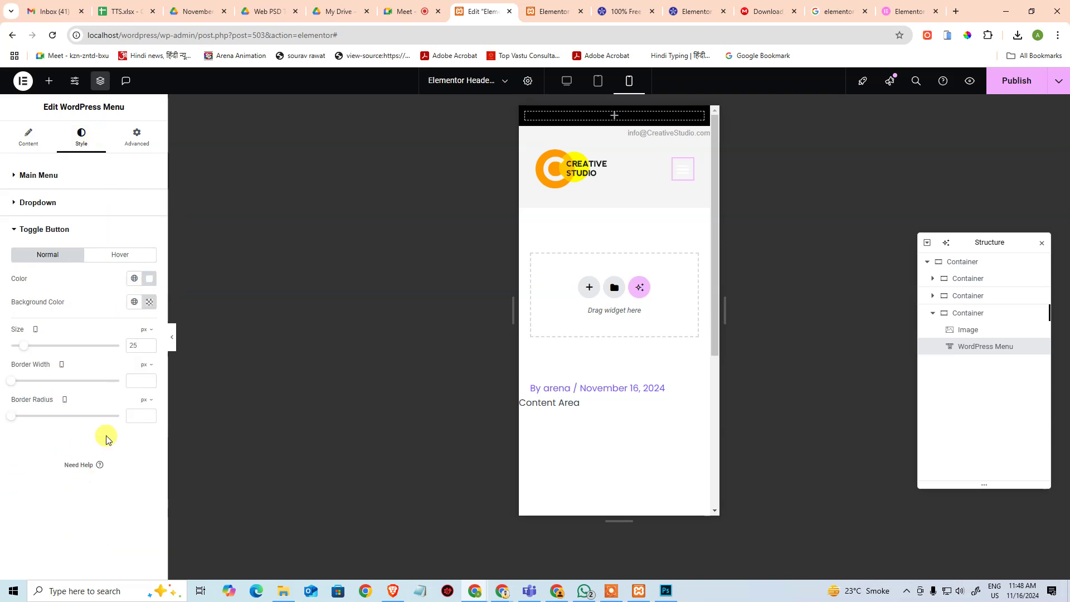
click(149, 280)
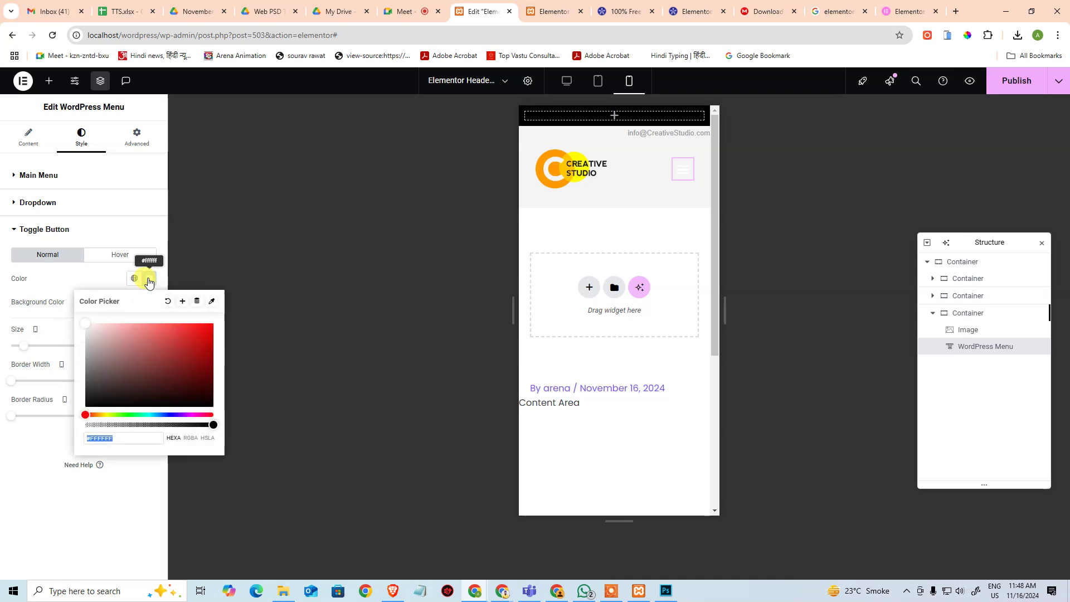
click(212, 306)
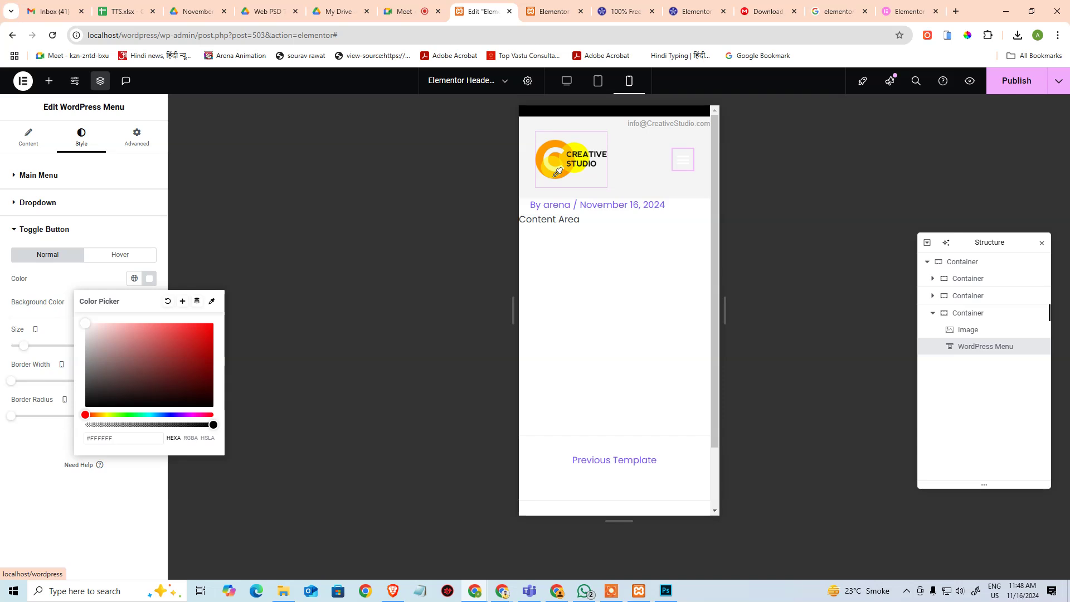
click(149, 278)
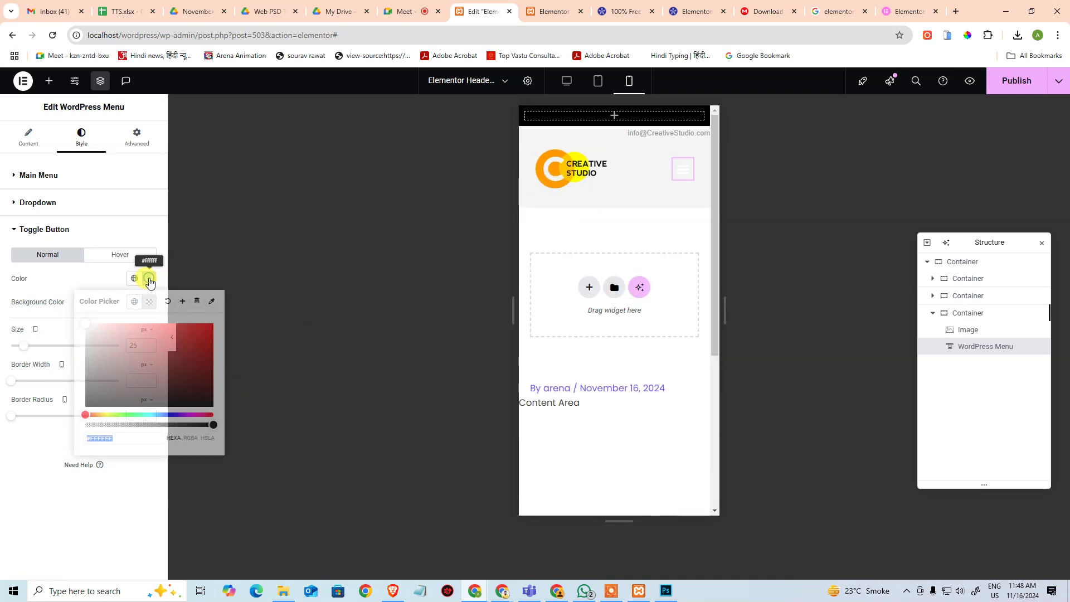
drag(123, 440, 63, 445)
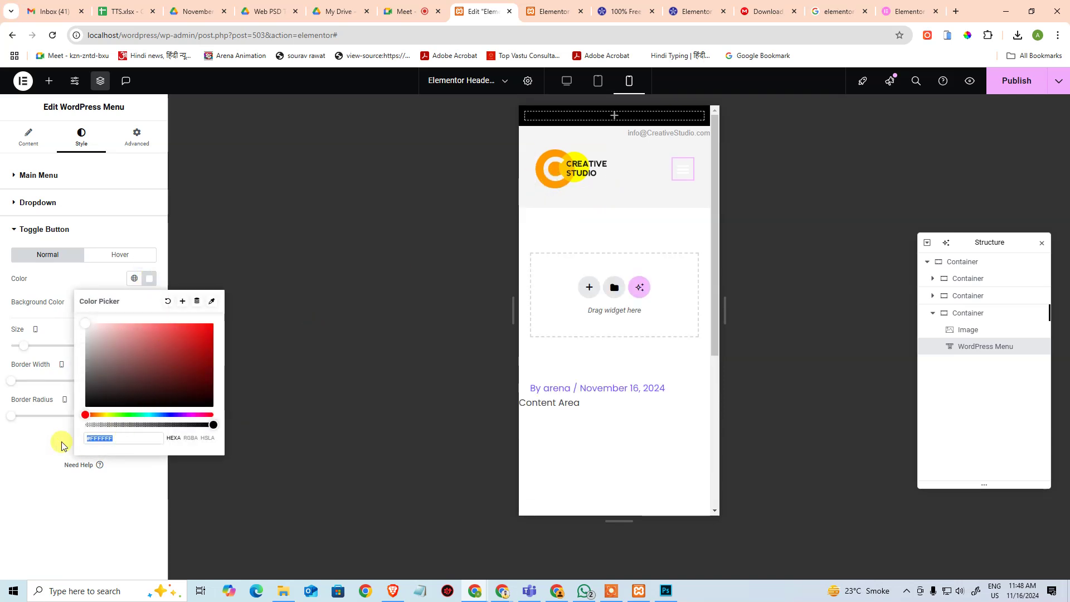
key(super+v)
scroll(136, 368, down, 2)
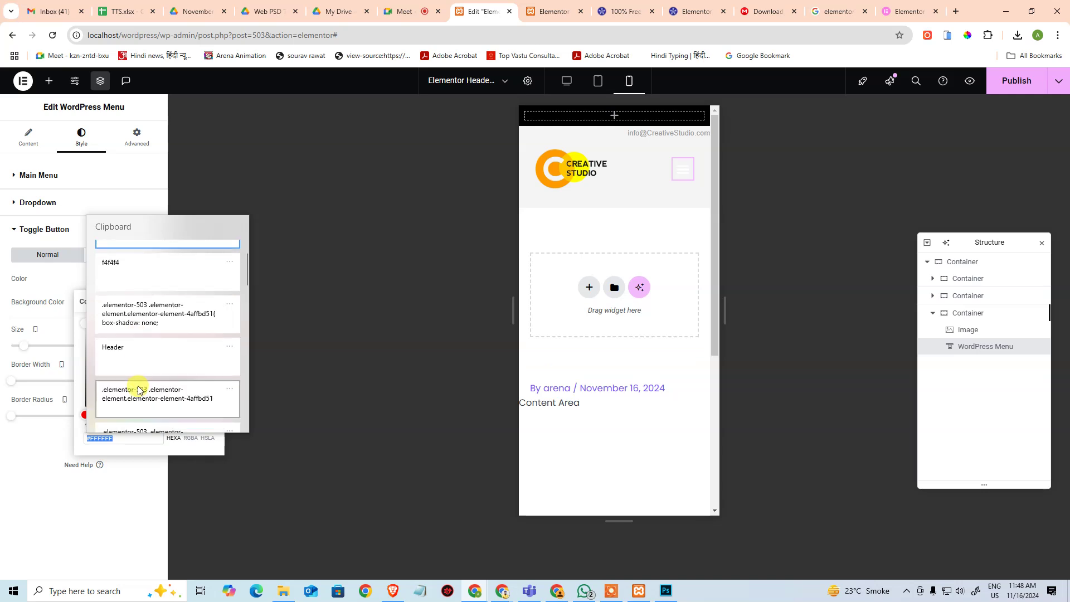
scroll(131, 284, up, 3)
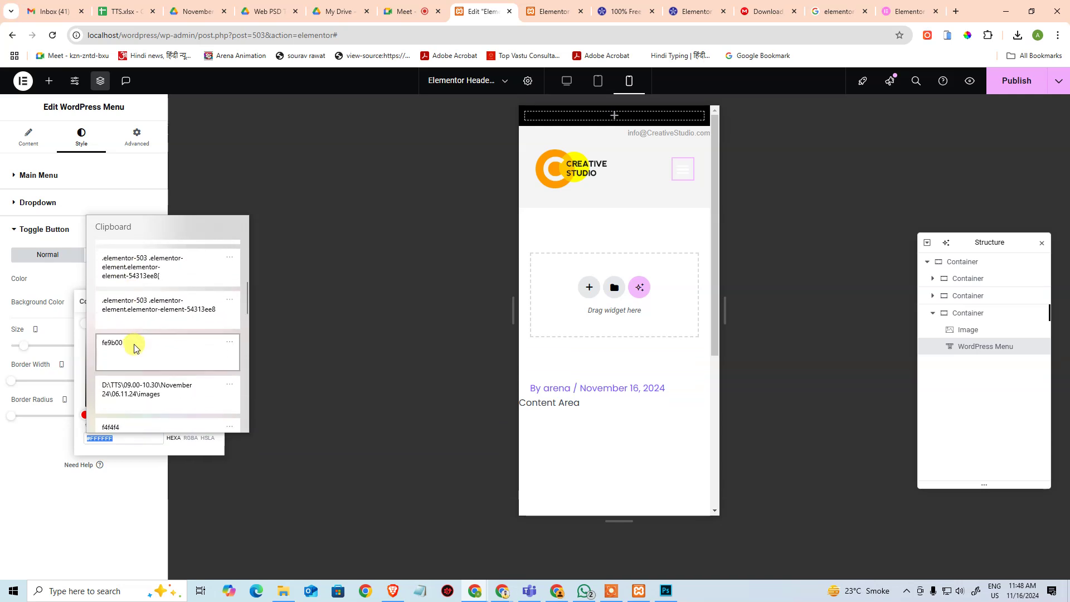
click(133, 350)
click(45, 446)
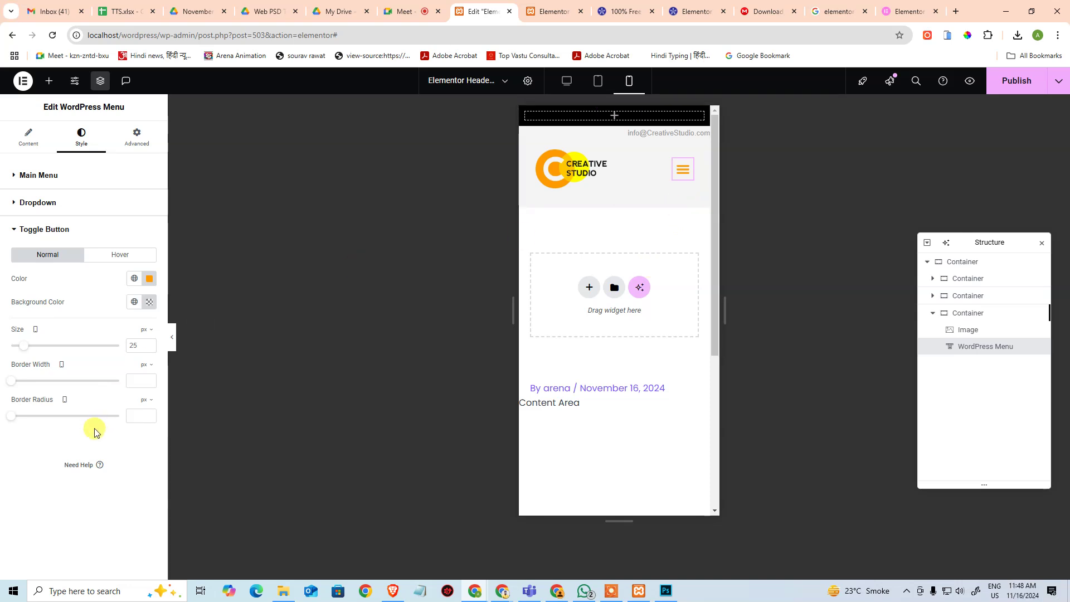
Step: Set the menu toggle button's hover color to black
click(114, 257)
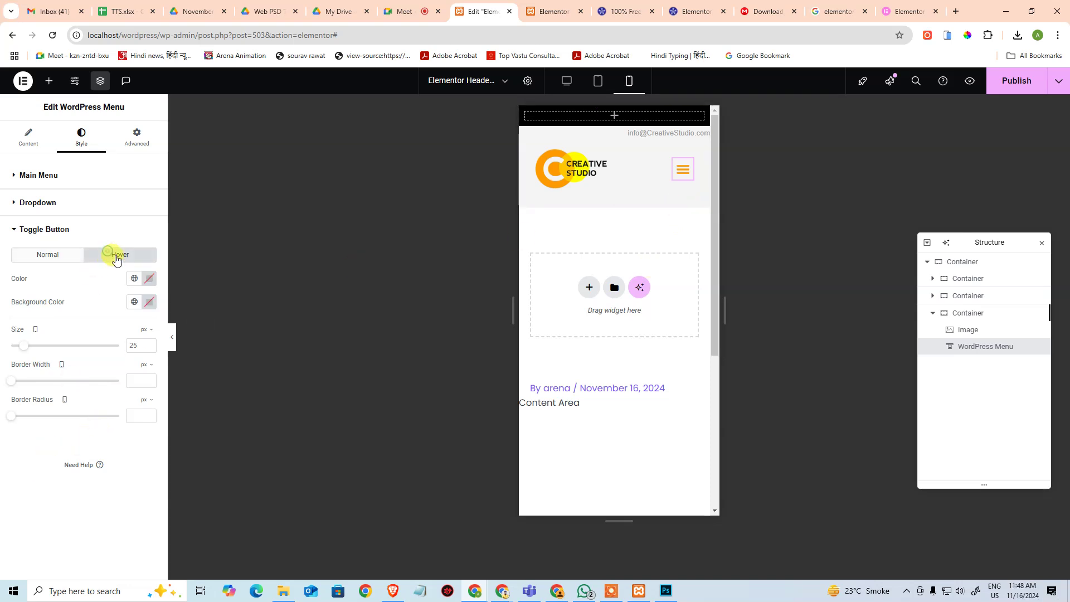
click(149, 278)
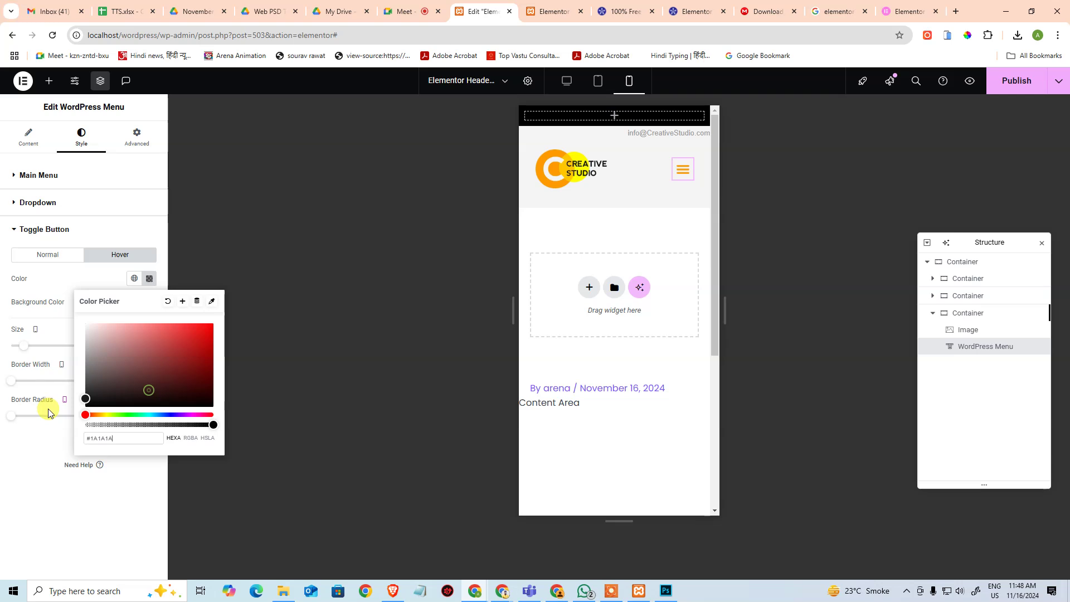
click(60, 453)
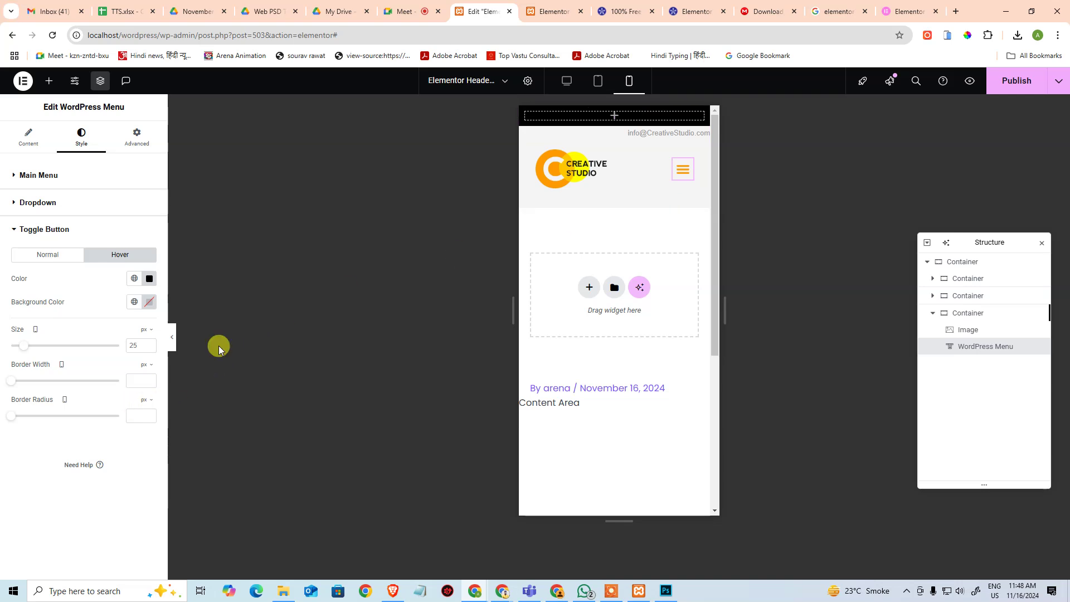
Step: Expand the mobile menu in the preview and set its dropdown background color to f4f4f4, copied from the foreground color in Photoshop
click(685, 179)
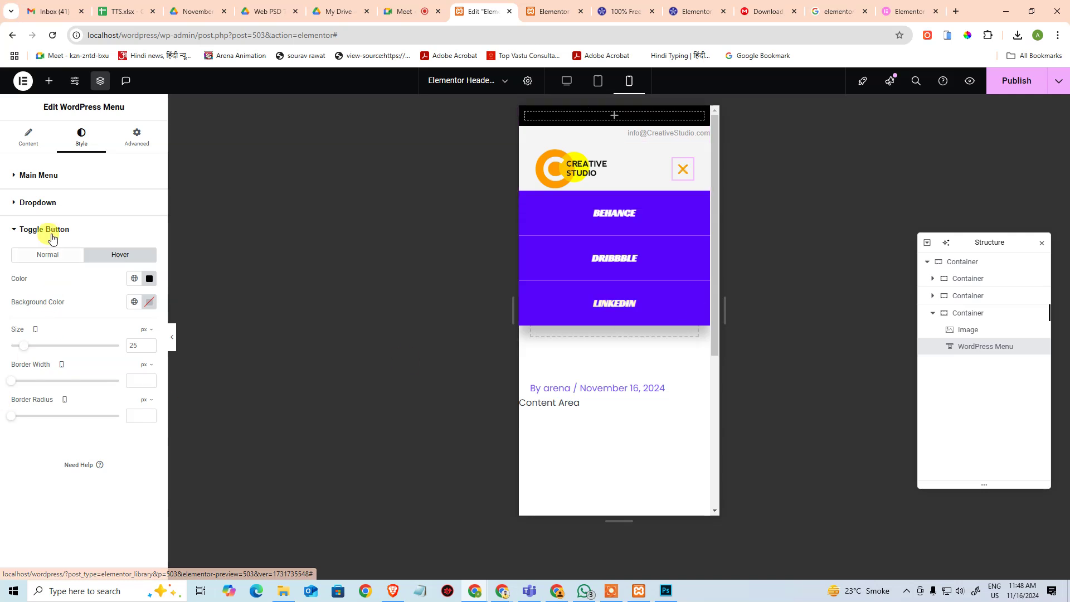
click(55, 204)
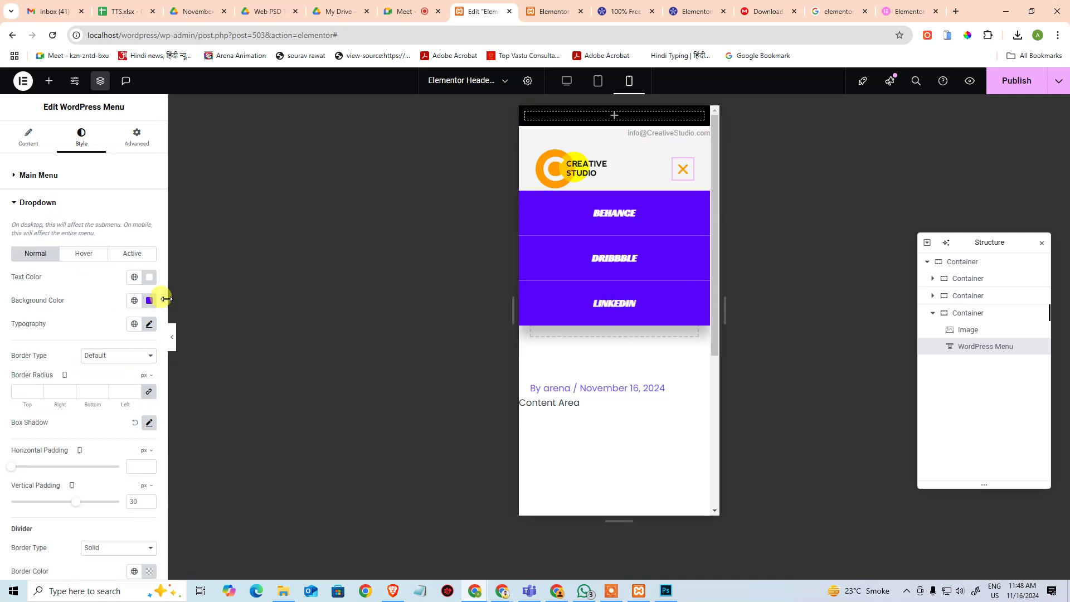
click(149, 301)
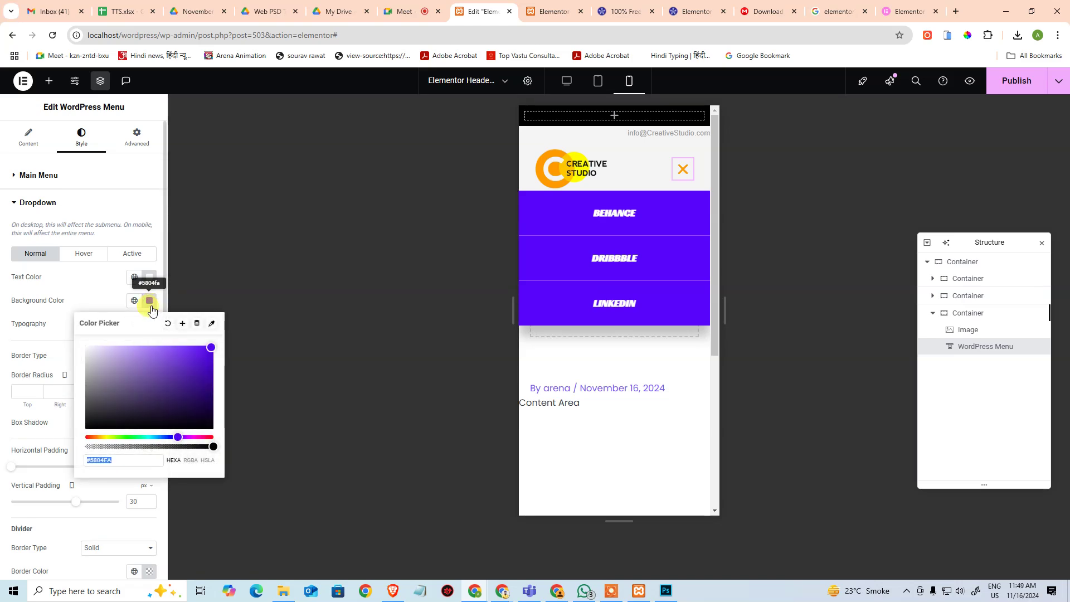
click(124, 458)
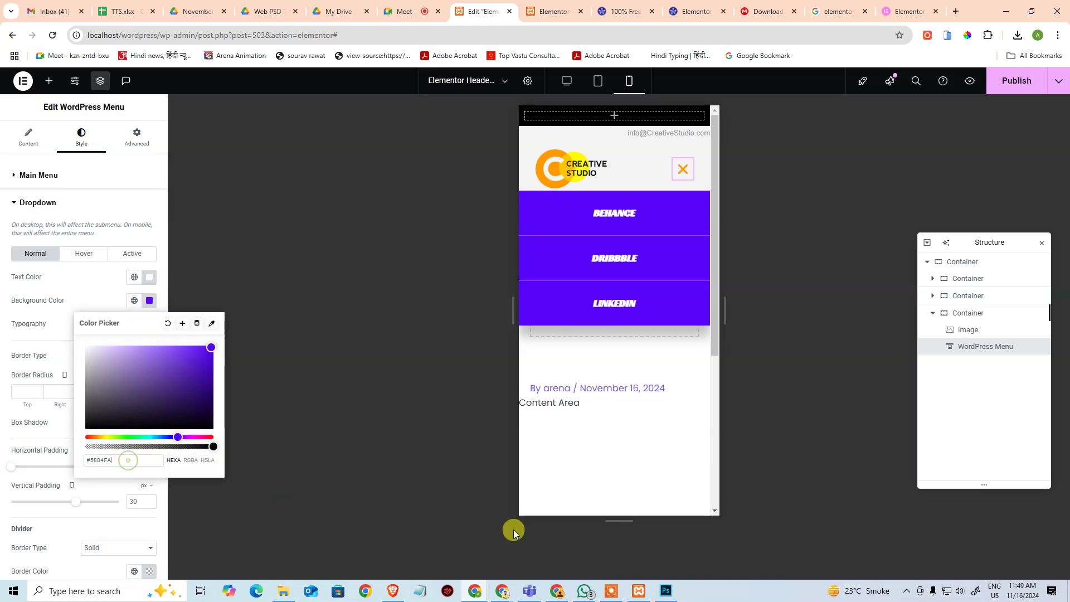
click(666, 591)
key(Return)
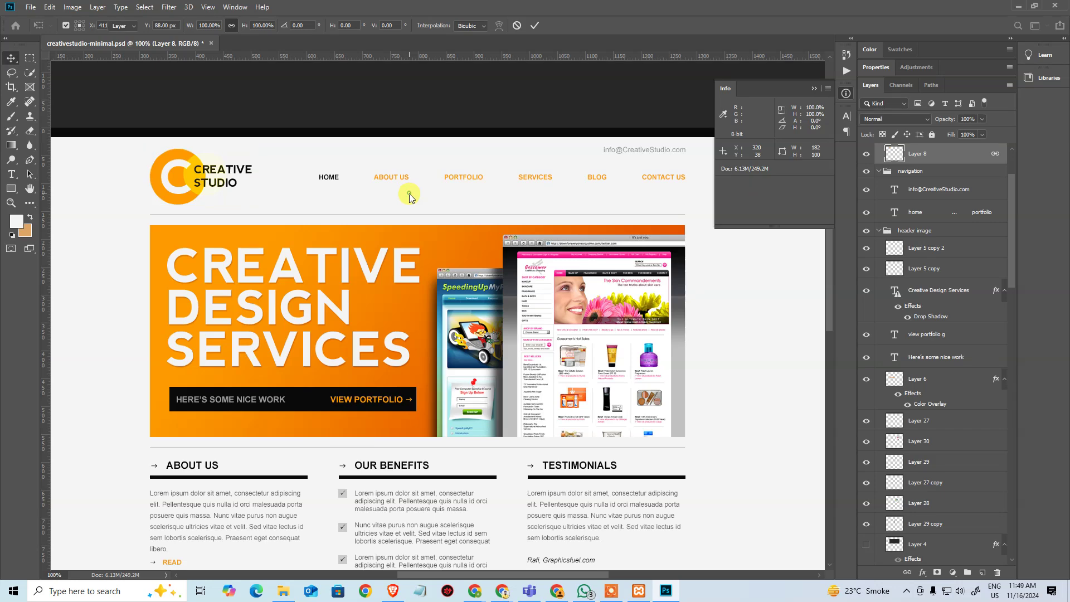
key(i)
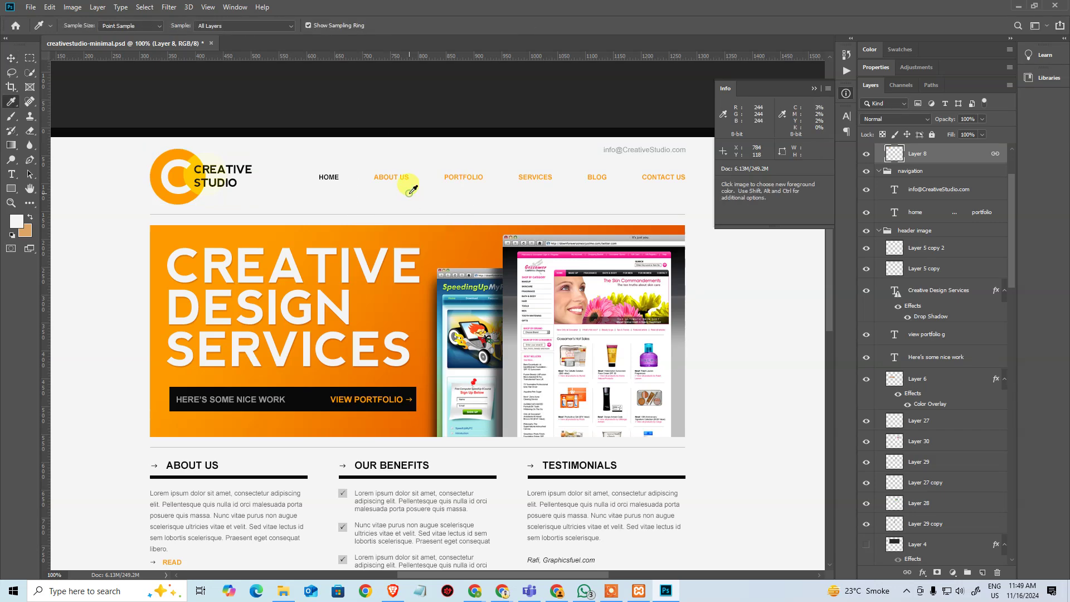
click(16, 221)
key(ctrl+c)
key(alt+Tab)
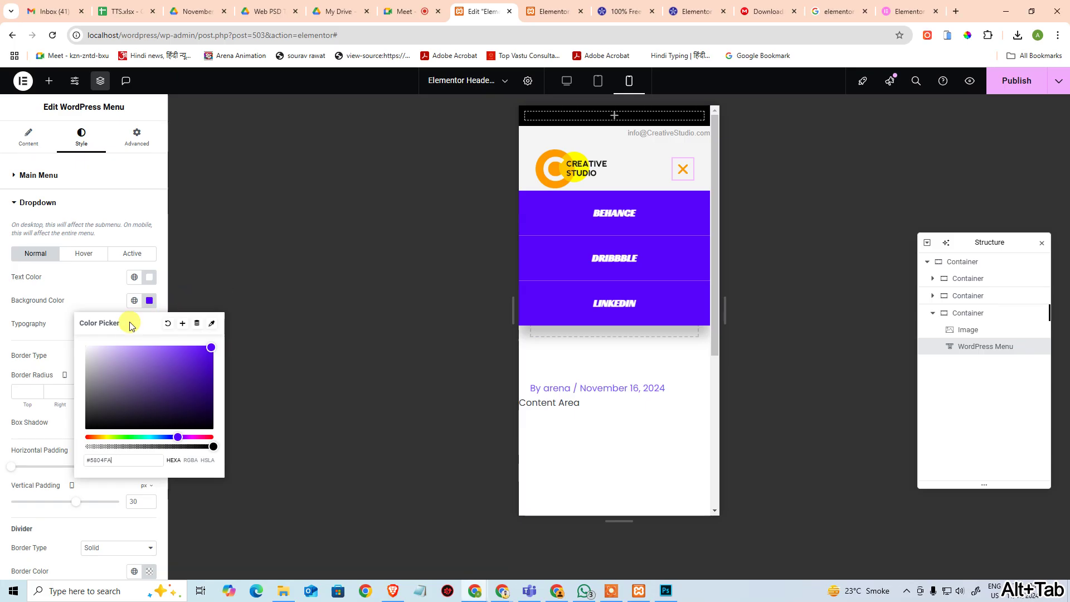
click(128, 461)
key(ctrl+v)
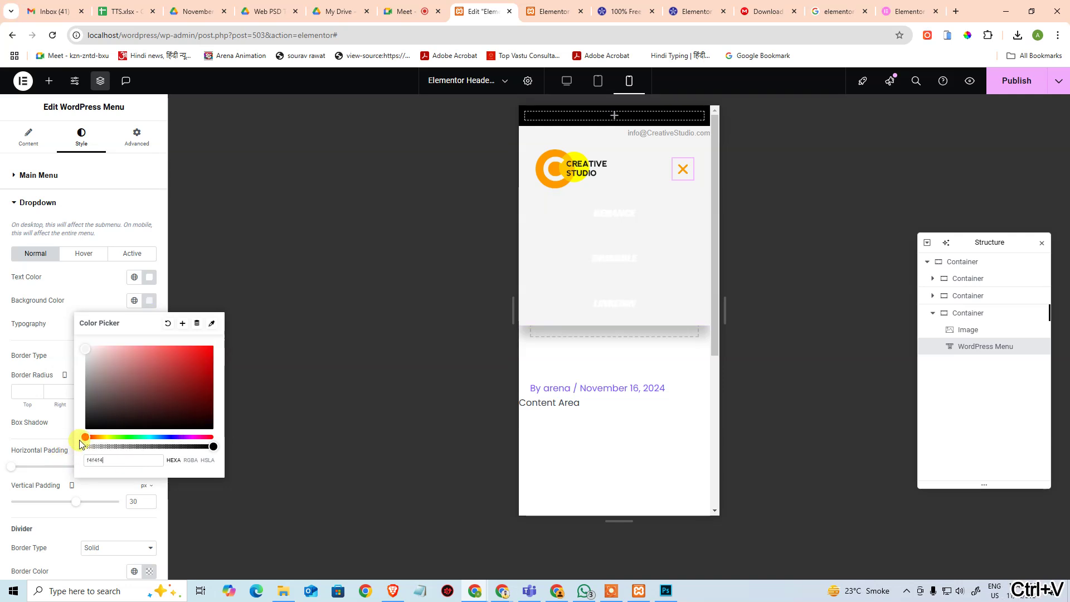
click(90, 306)
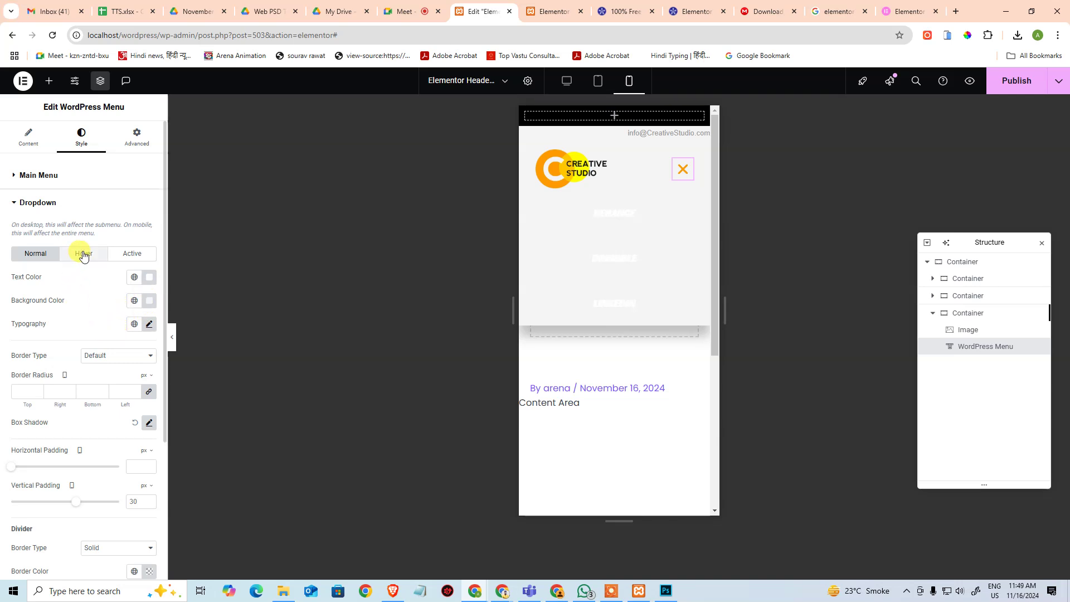
Step: Clear the background color of the dropdown's hover state
click(81, 254)
click(152, 305)
click(167, 318)
click(79, 288)
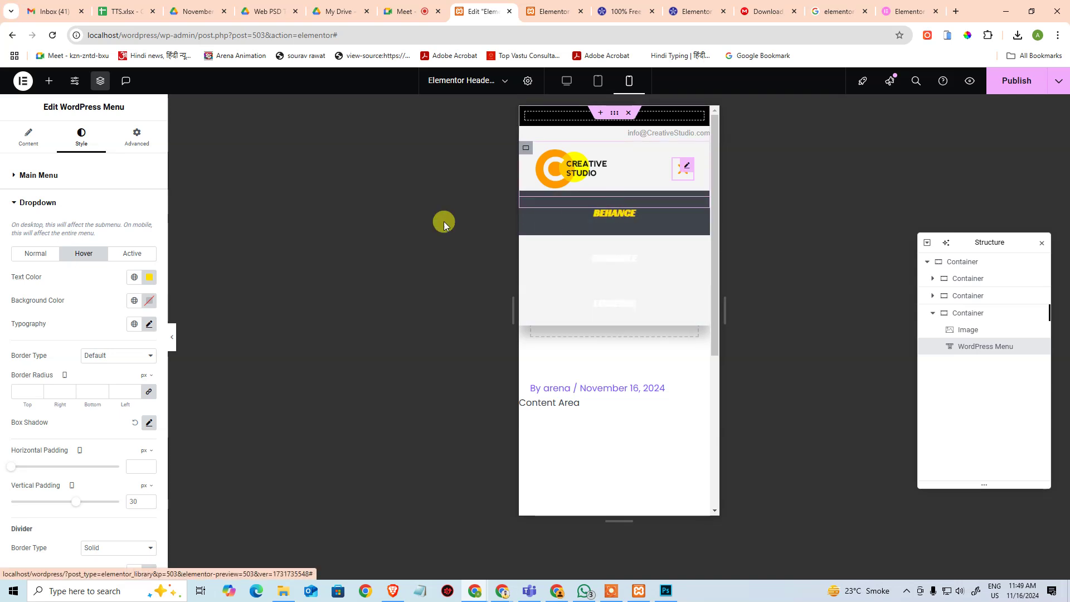
Step: Set the dropdown's normal text color to fe9b00, copied from the orange navigation text in the Photoshop design
click(37, 254)
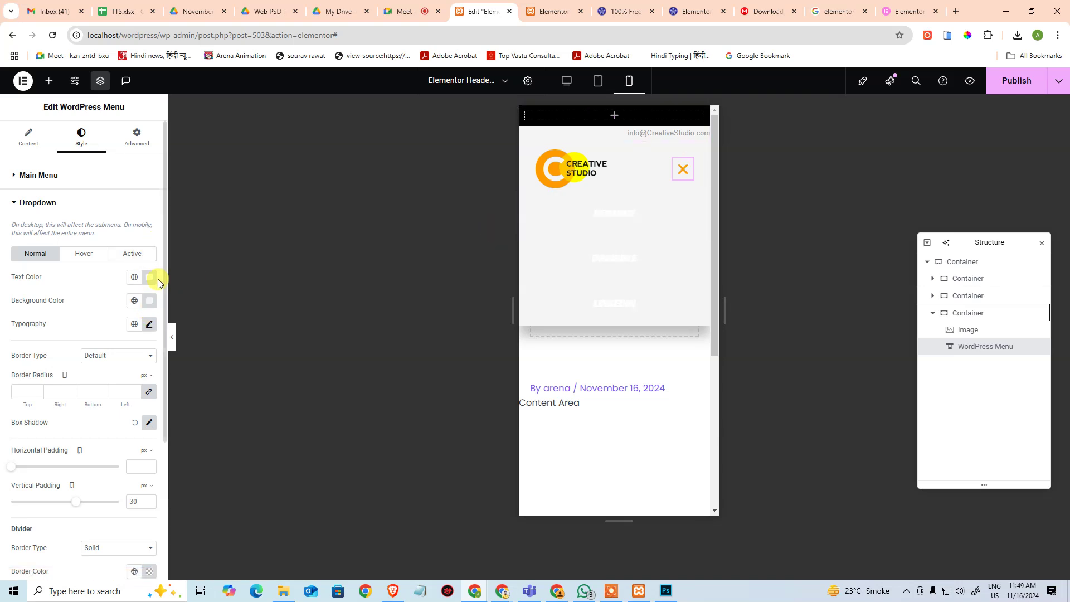
click(665, 591)
key(Return)
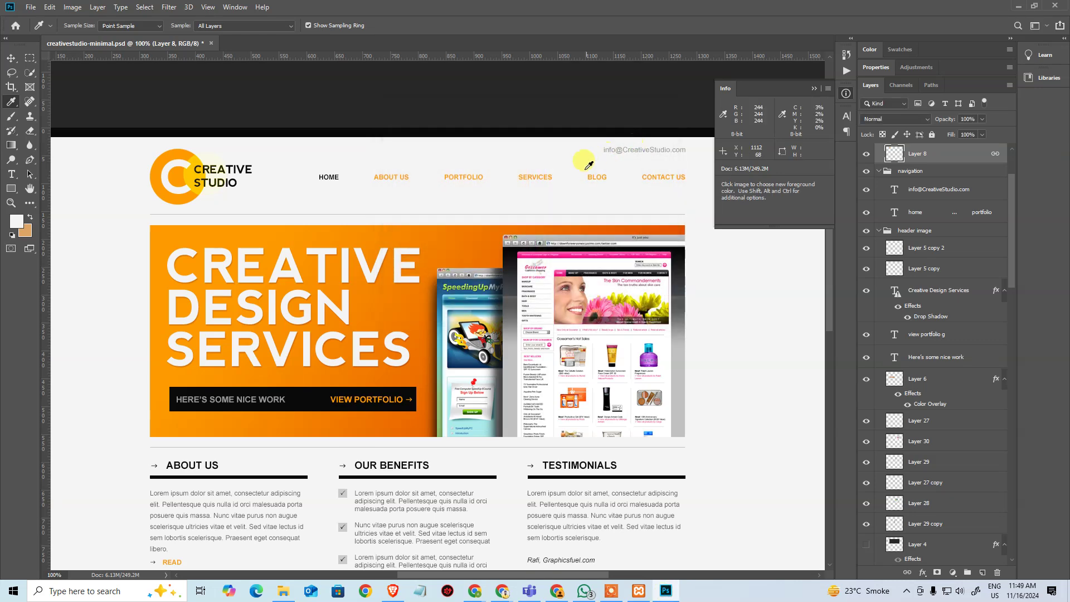
key(t)
click(590, 171)
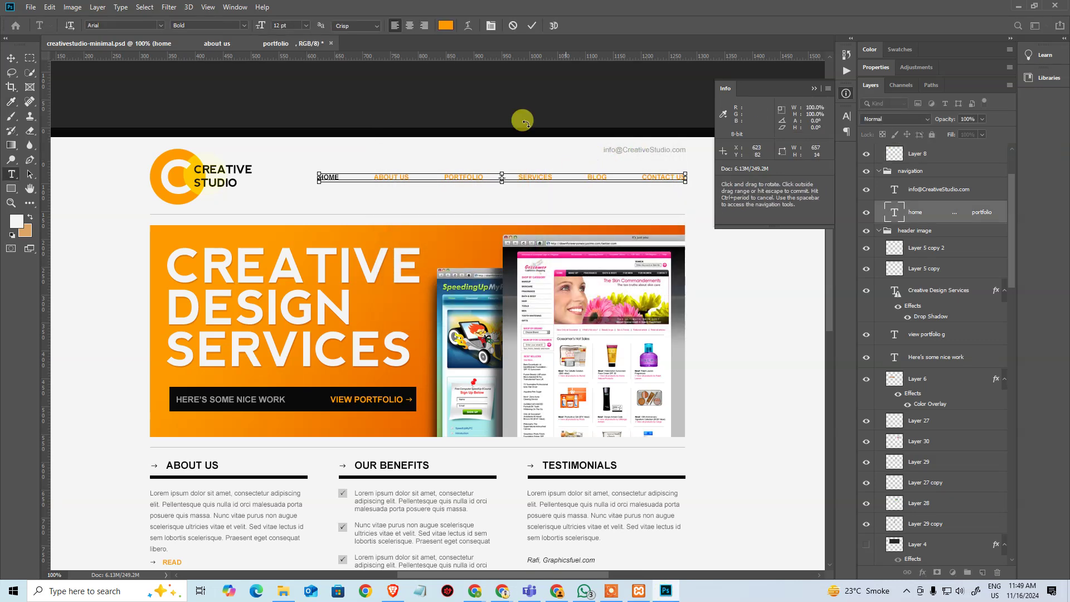
click(446, 25)
key(ctrl+c)
key(Return)
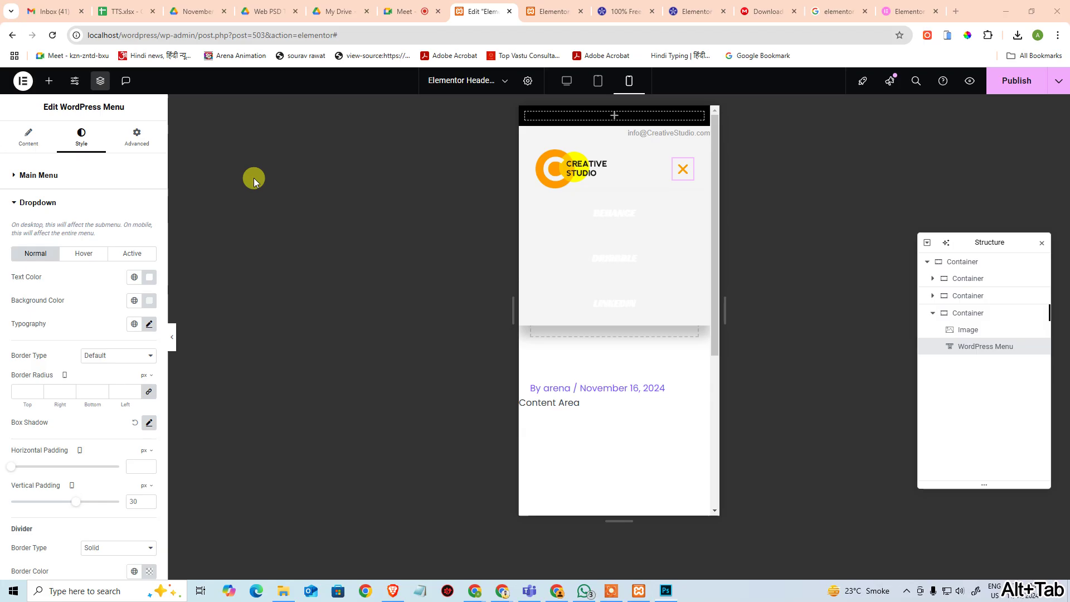
key(alt+Tab)
click(149, 277)
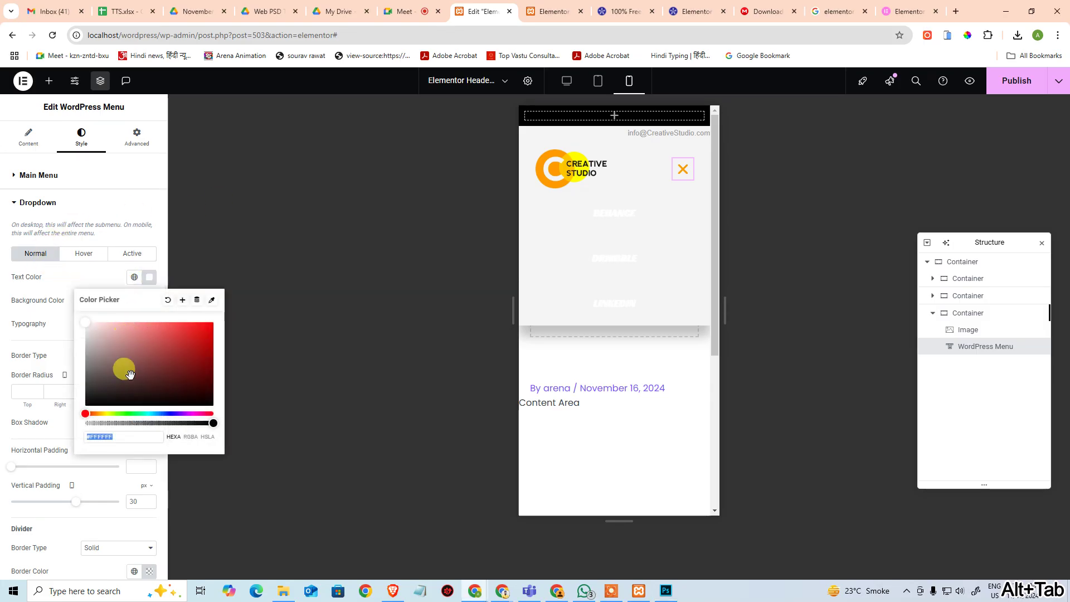
key(ctrl+v)
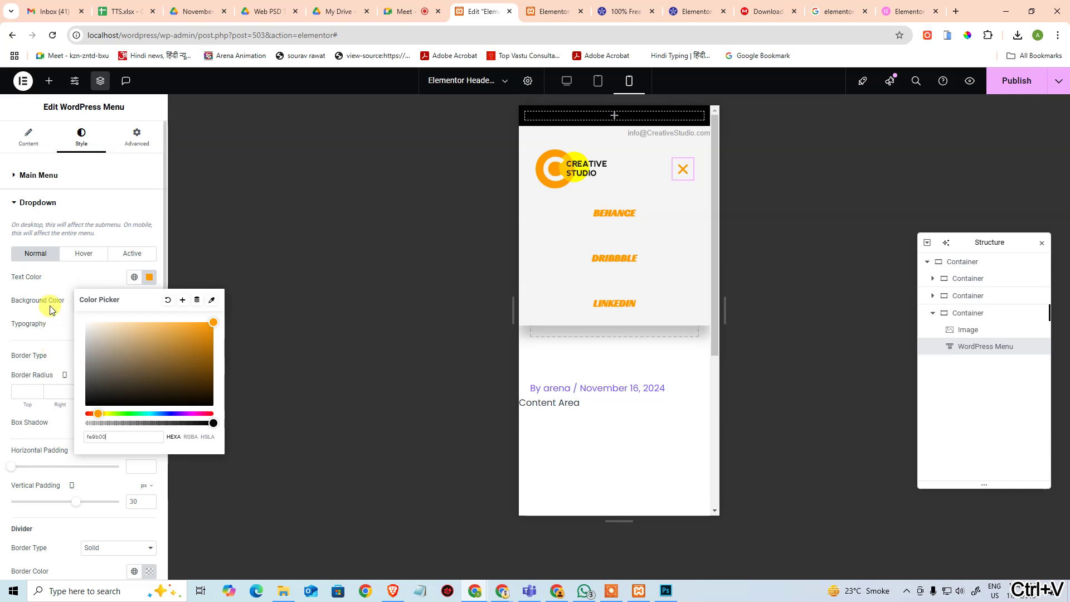
click(55, 285)
Step: Set the dropdown's typography to size 12 px and weight Bold, and try to switch its font family to Arial
click(149, 326)
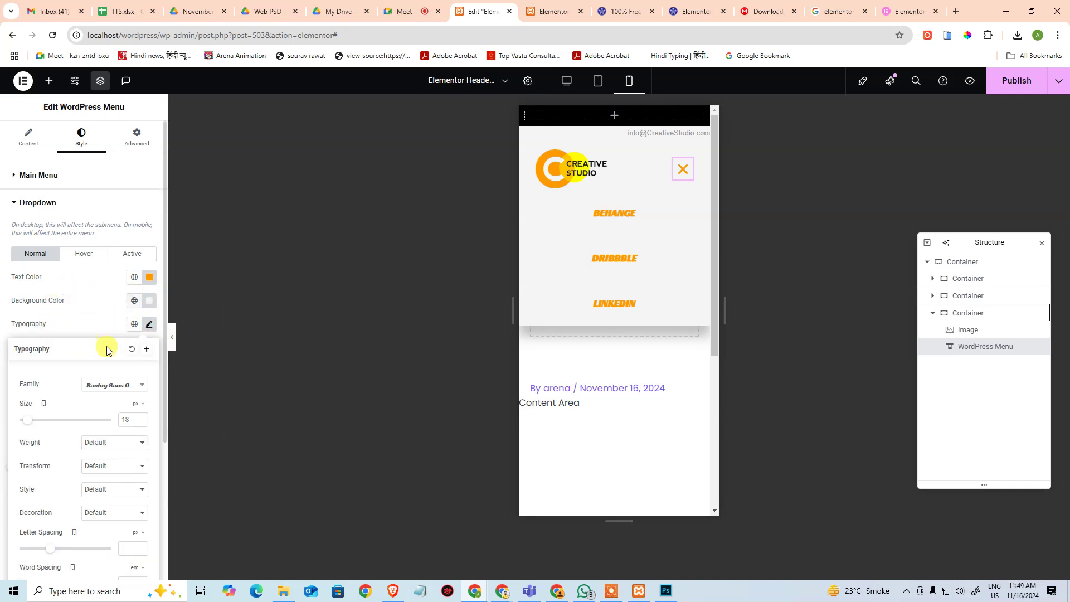
click(103, 385)
text(Arial)
key(Escape)
click(136, 426)
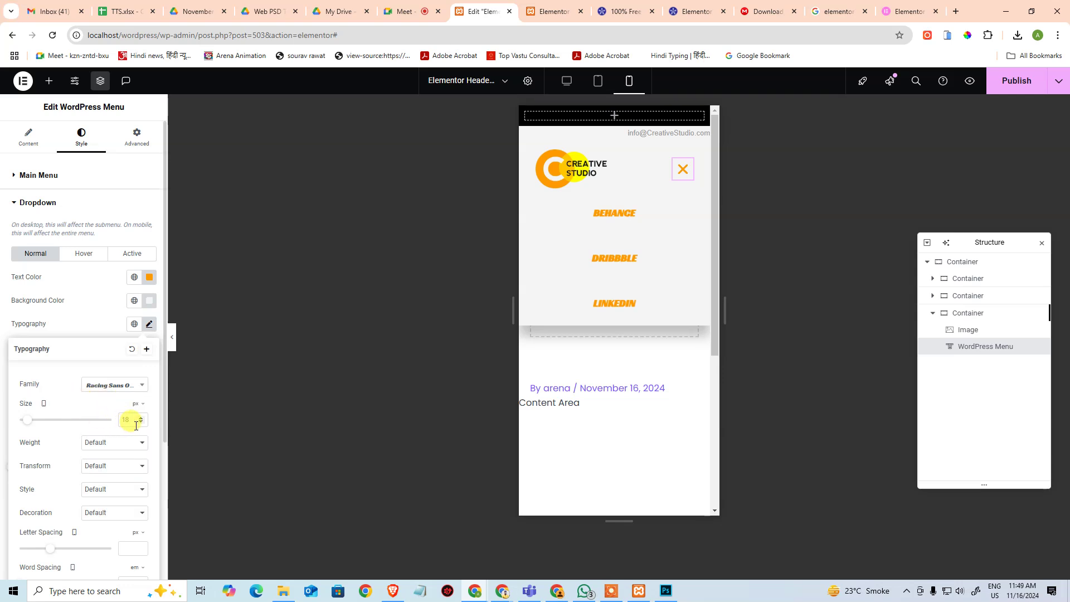
click(105, 443)
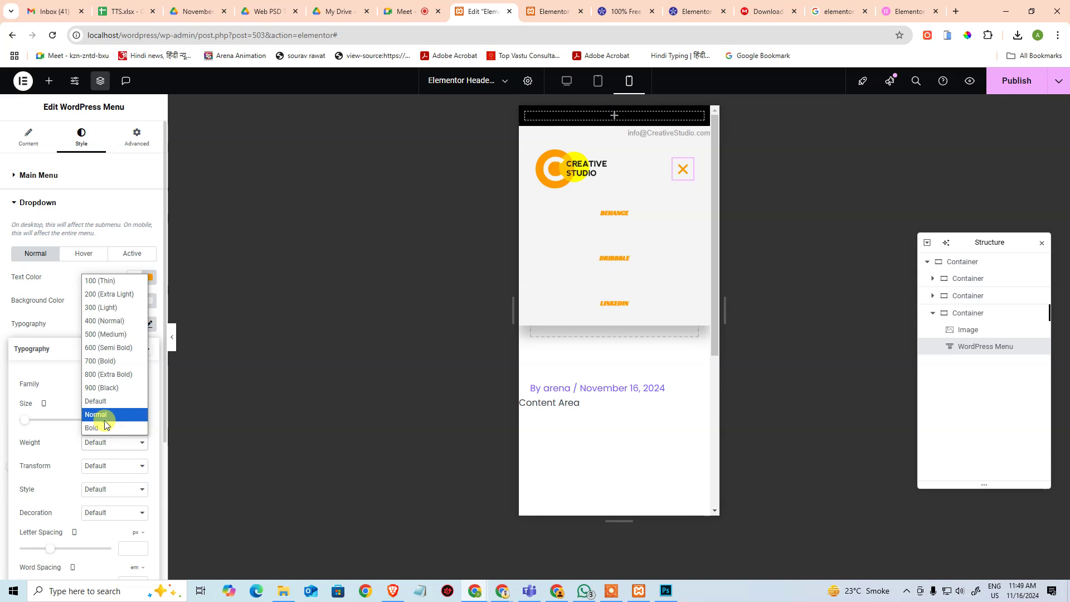
click(105, 428)
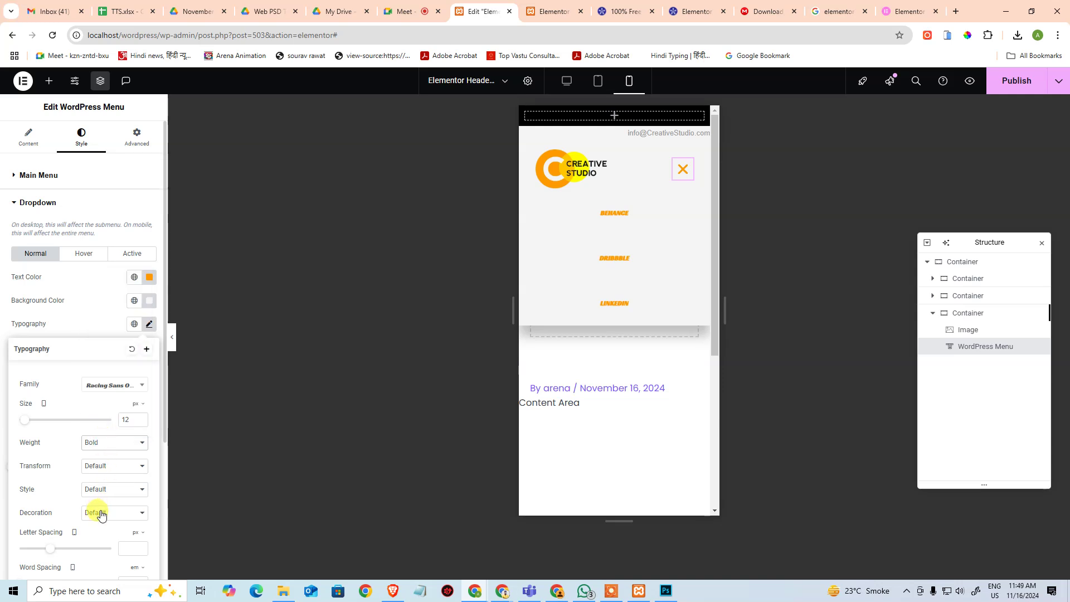
Step: Set the dropdown typography's transform to Uppercase, decoration to None and style to Normal
click(110, 473)
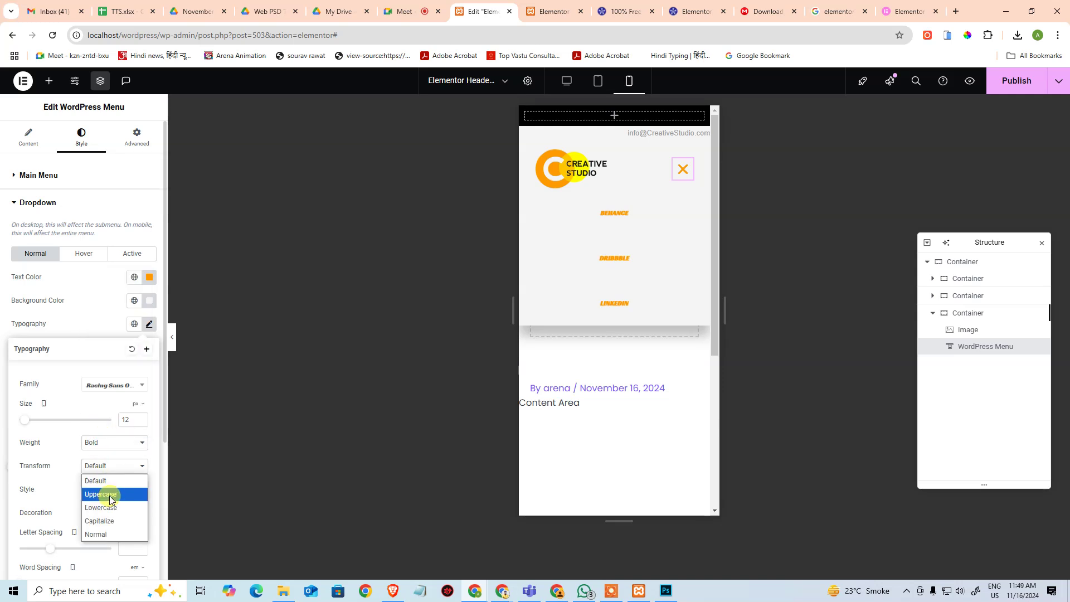
click(111, 490)
click(111, 513)
click(112, 497)
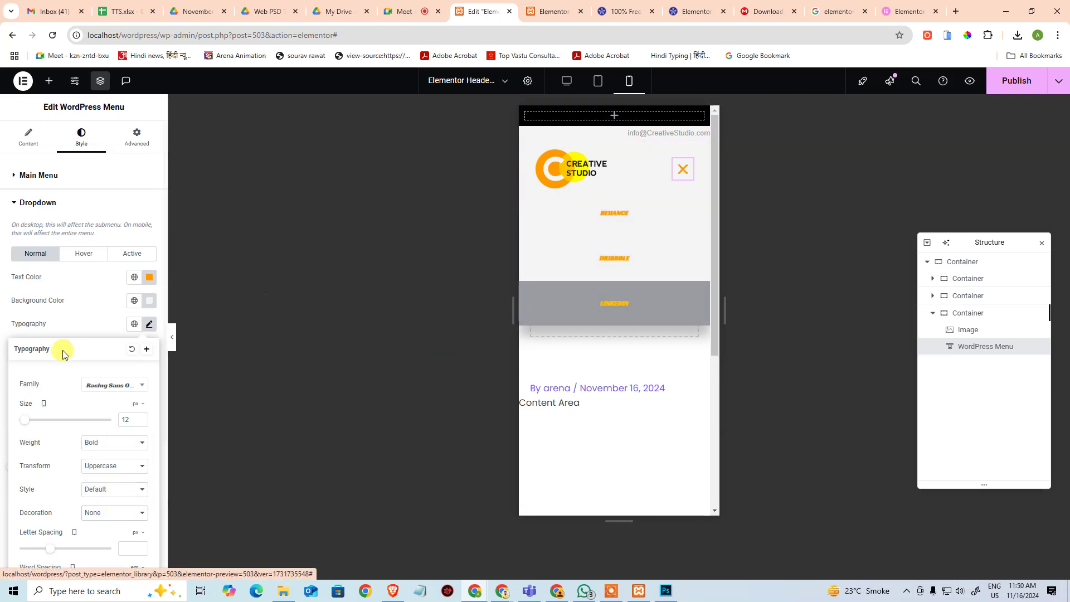
scroll(118, 422, down, 2)
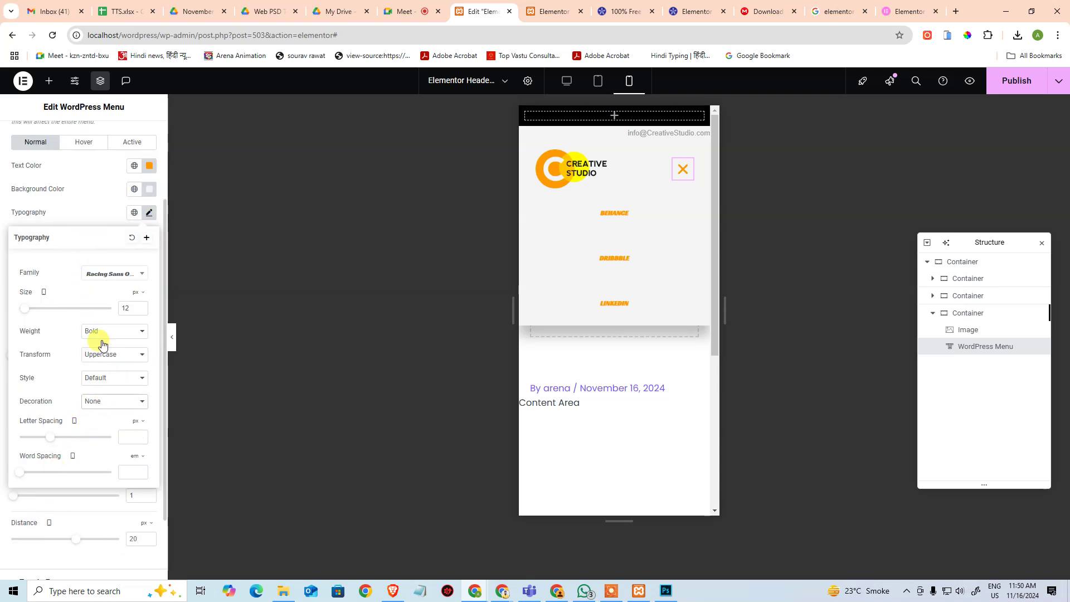
click(95, 377)
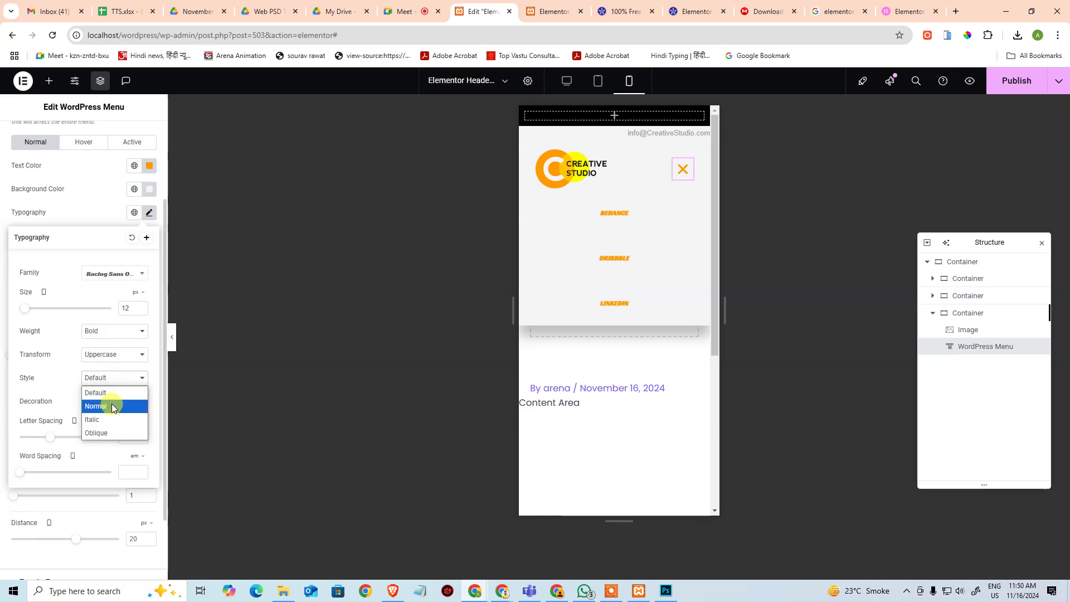
click(113, 407)
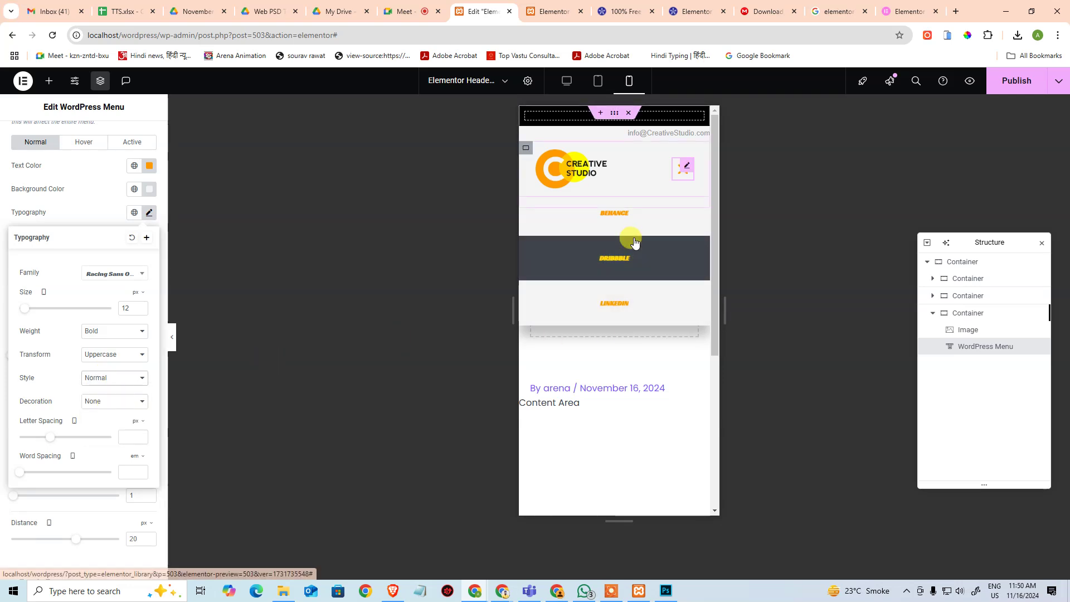
click(82, 189)
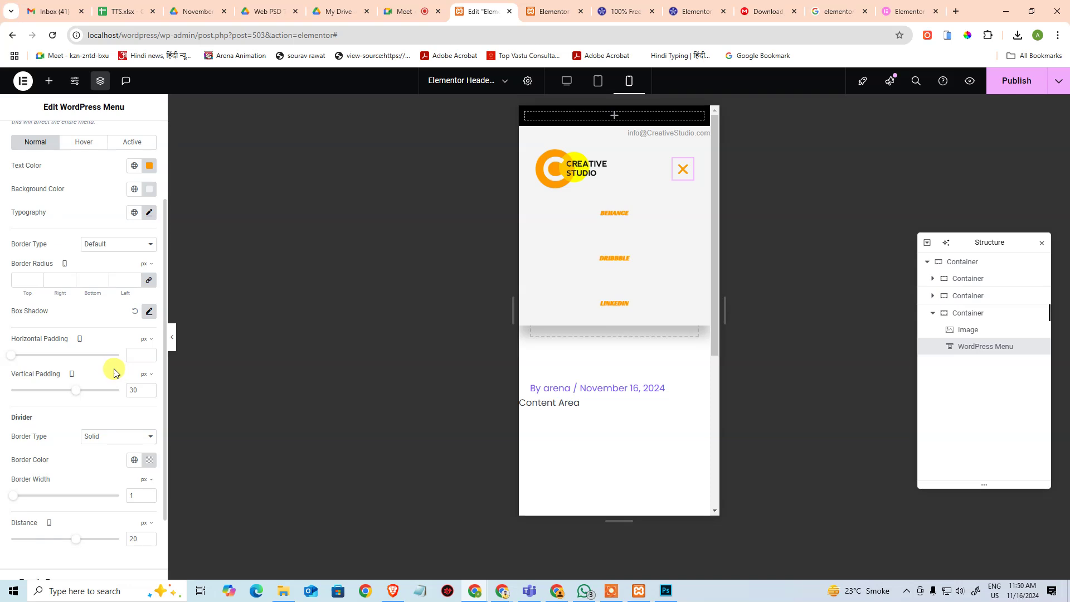
Step: Set the dropdown's hover text color to black (#000000)
scroll(114, 372, up, 2)
click(83, 254)
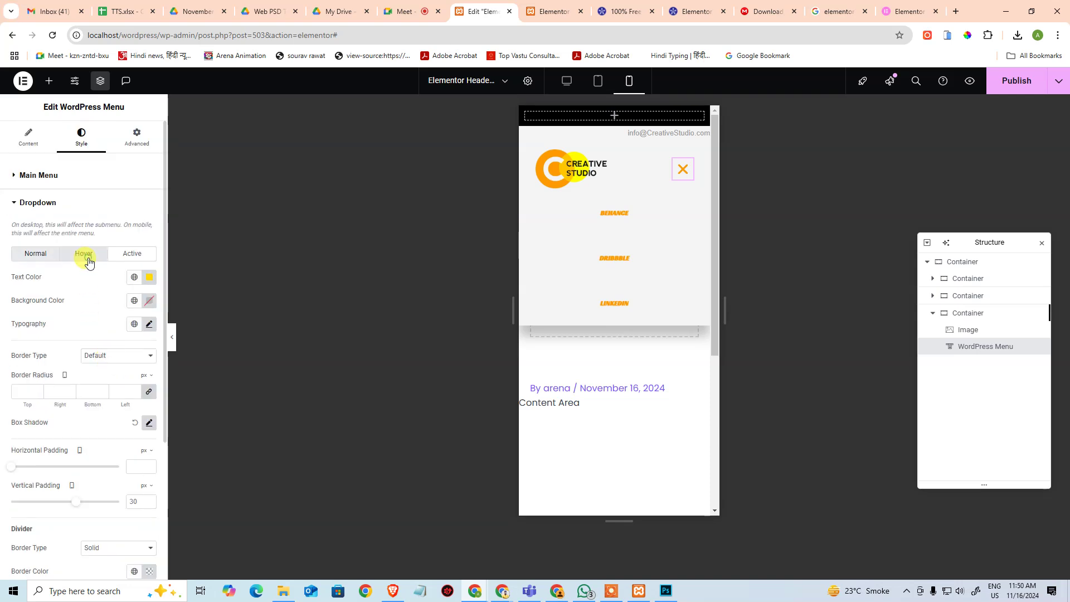
click(149, 276)
click(87, 403)
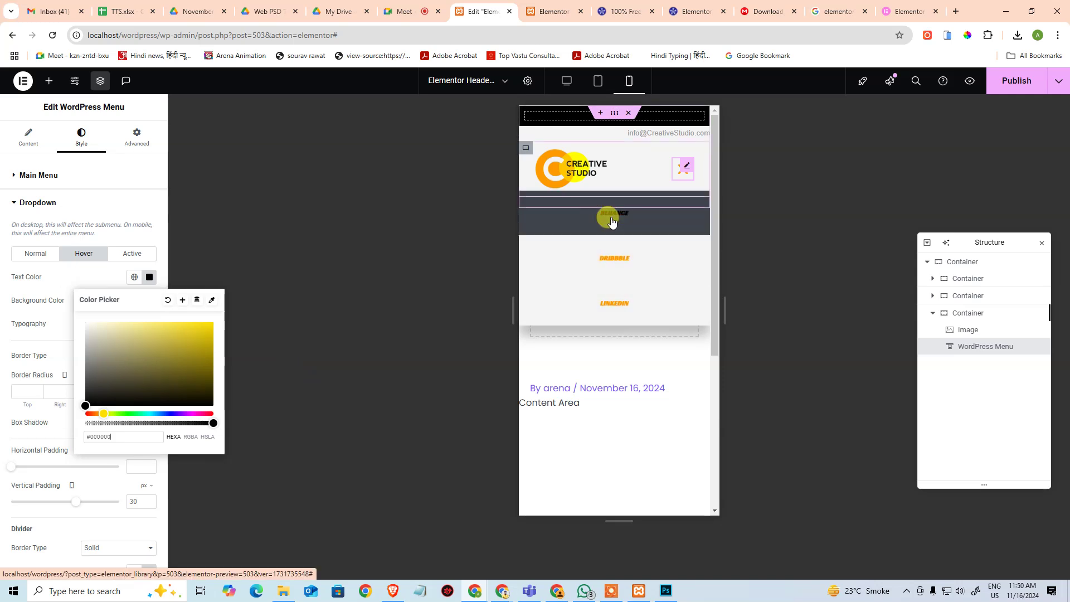
click(65, 279)
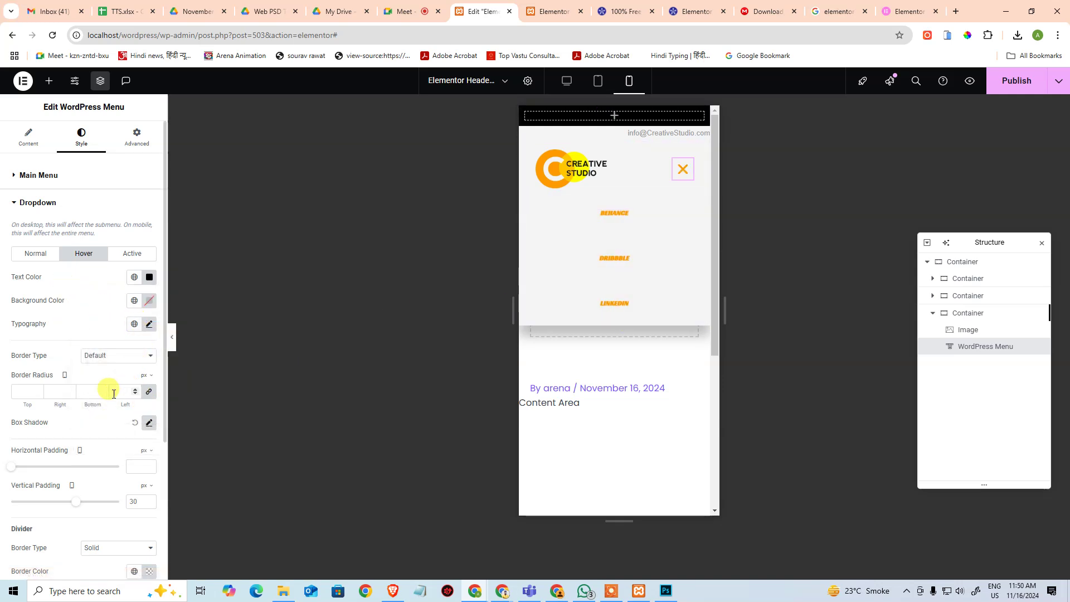
Step: Change the dropdown's font family to Arial
click(149, 325)
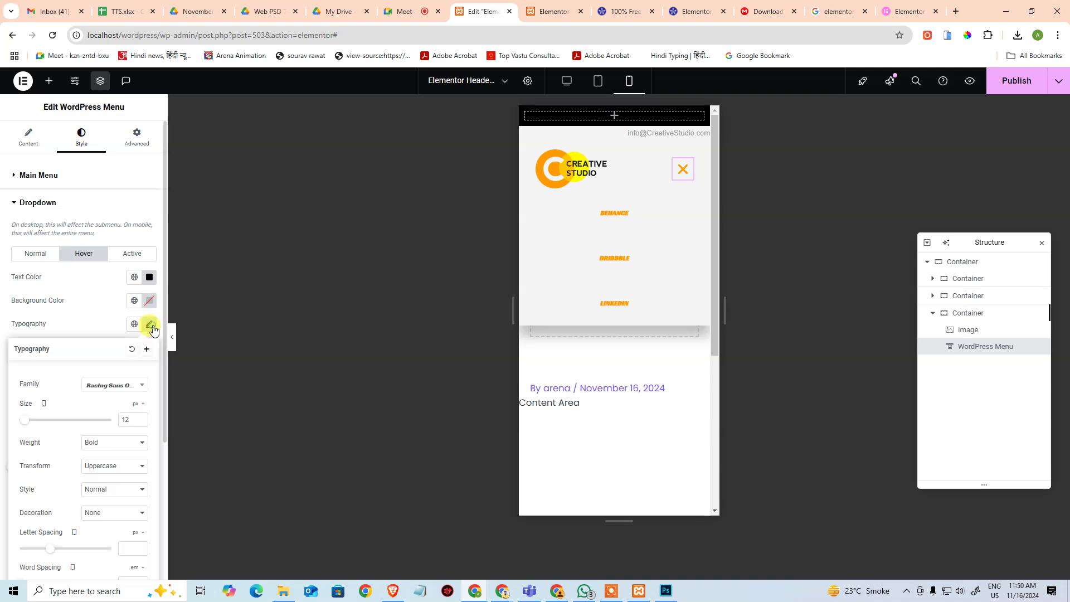
click(113, 388)
text(arial)
click(103, 428)
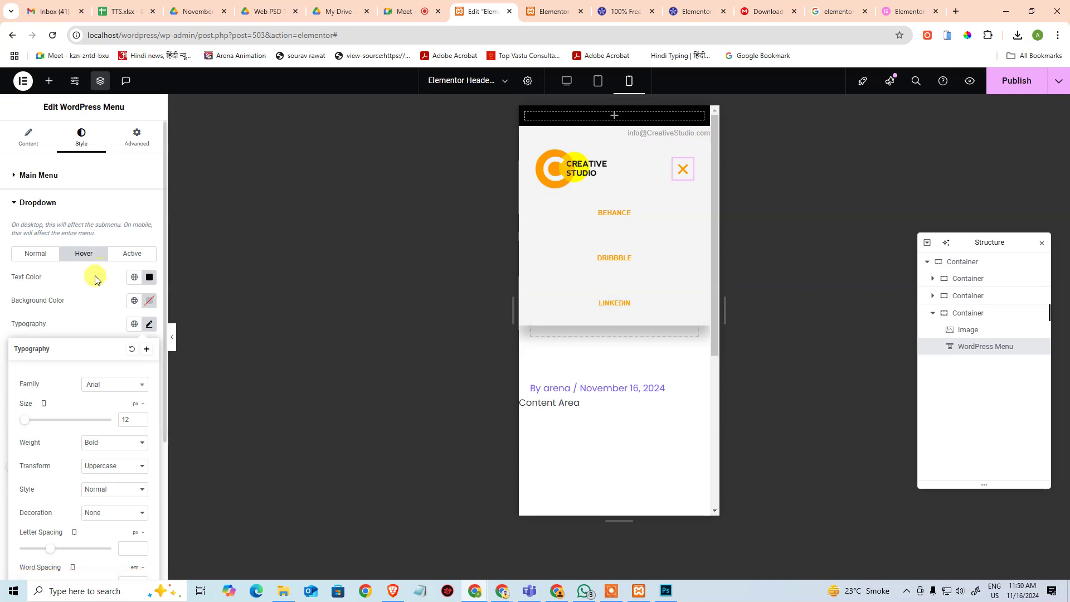
click(82, 301)
Step: Close and reopen the mobile menu in the preview, and check the dropdown's hover and active style settings
click(49, 257)
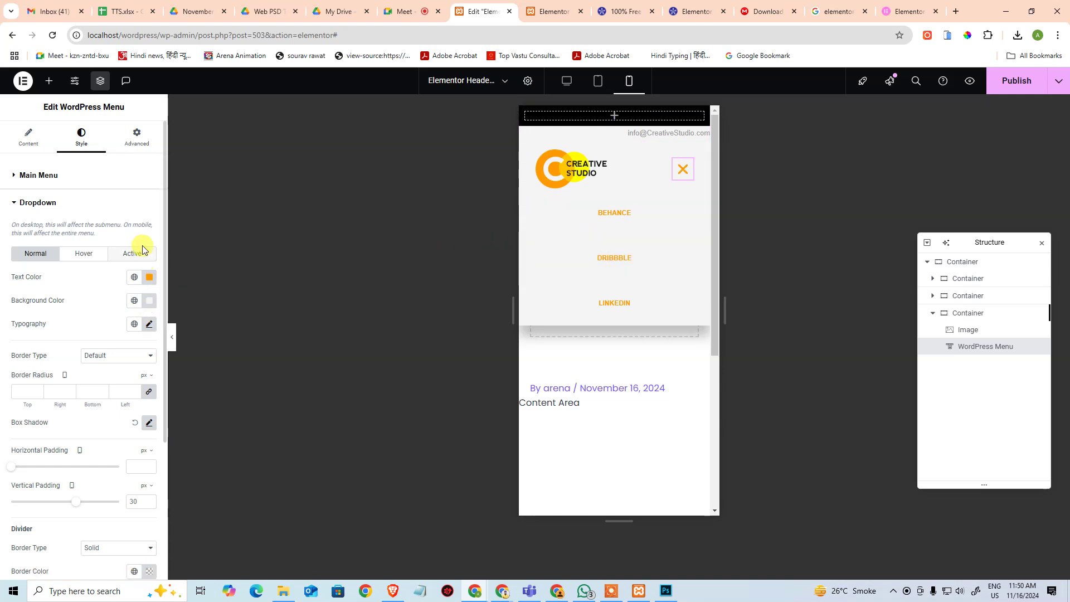
click(46, 202)
click(53, 176)
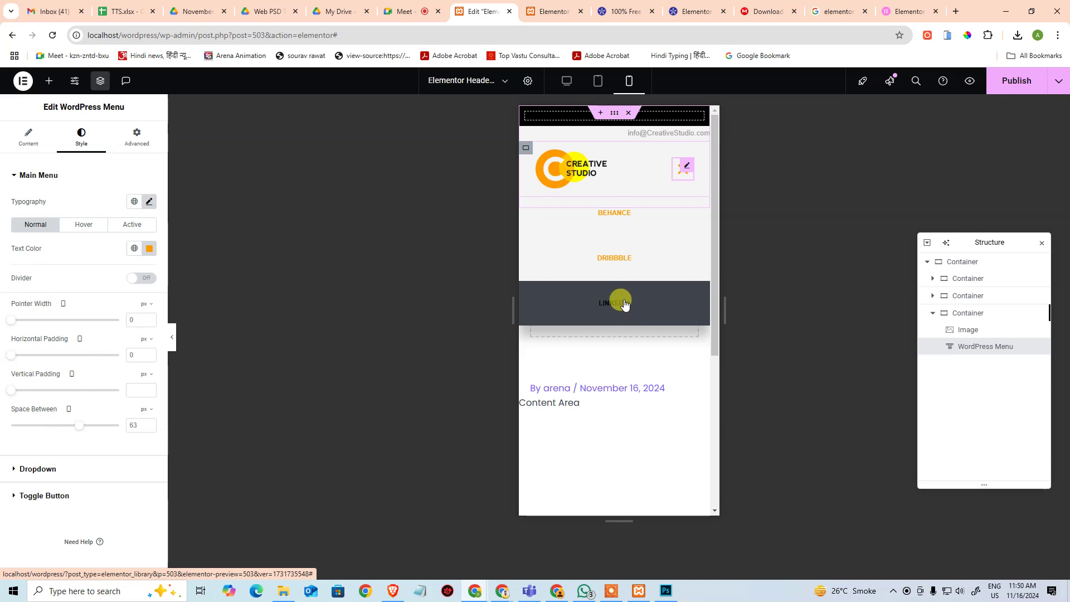
click(679, 175)
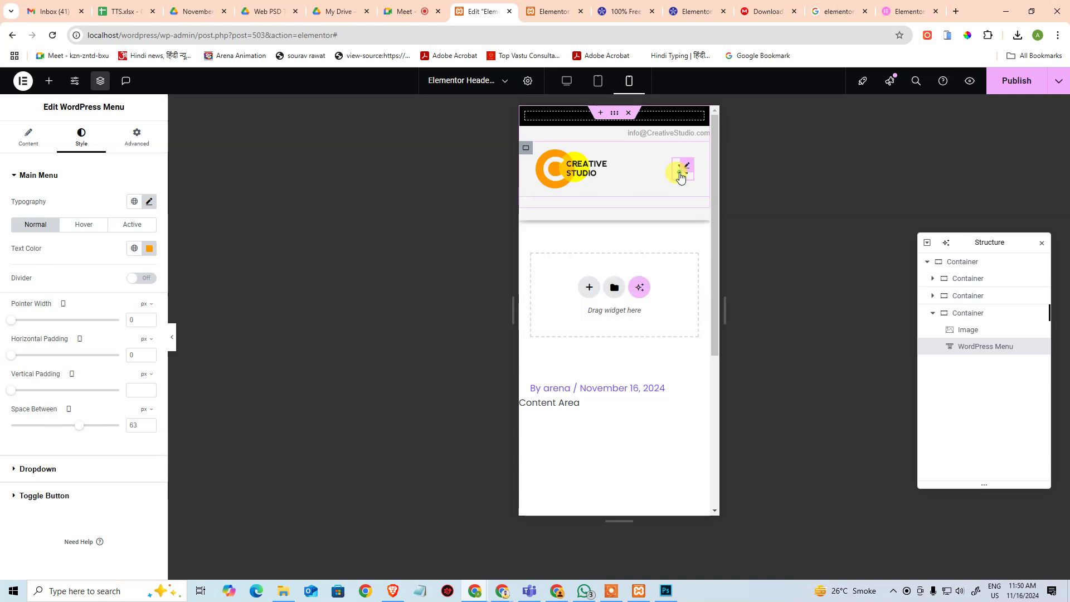
click(681, 176)
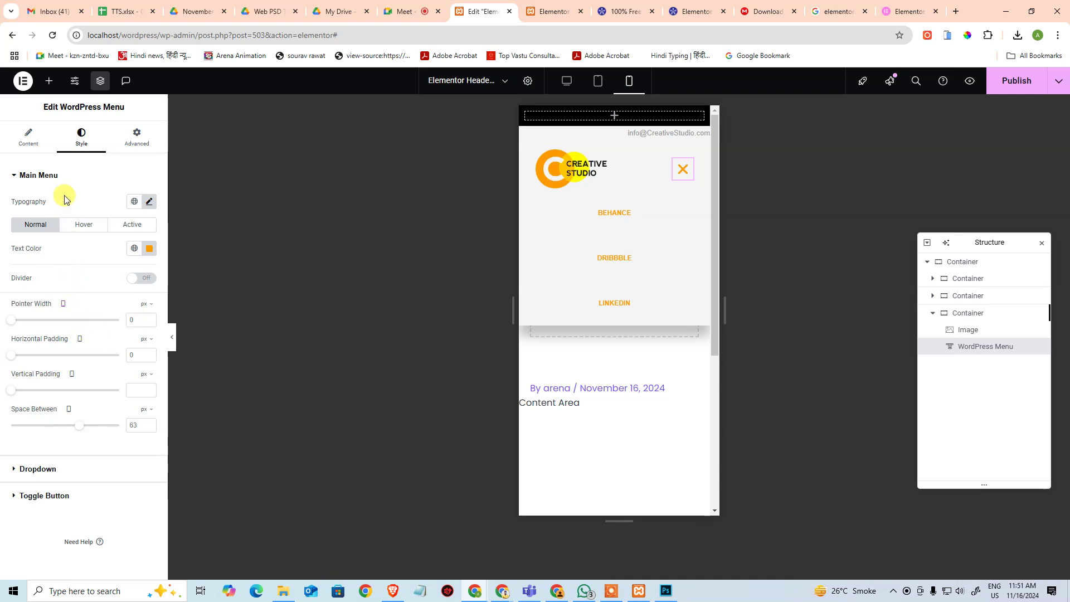
click(49, 468)
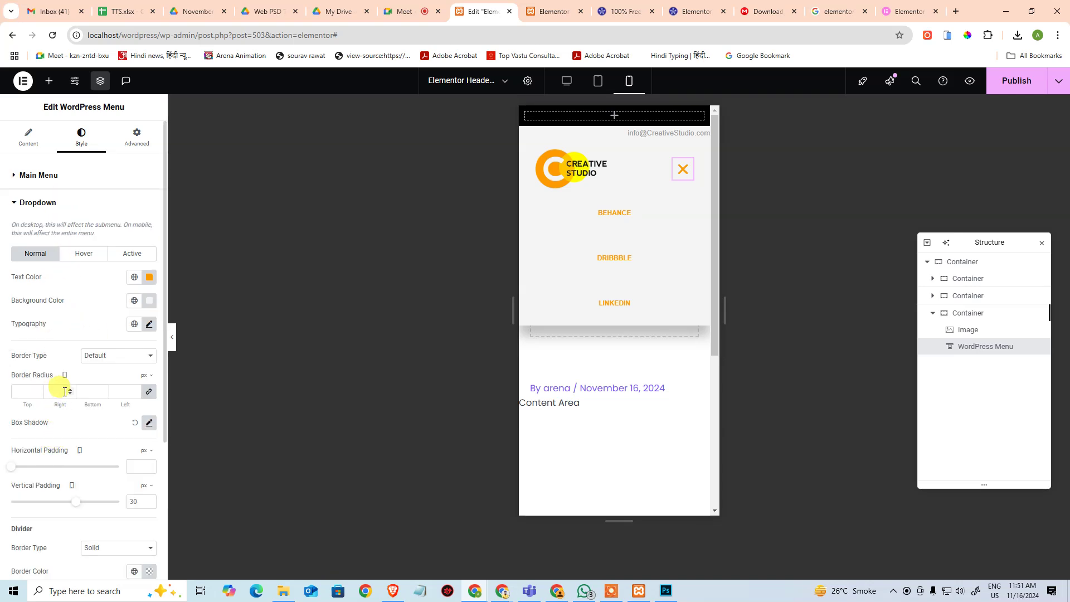
scroll(69, 373, down, 1)
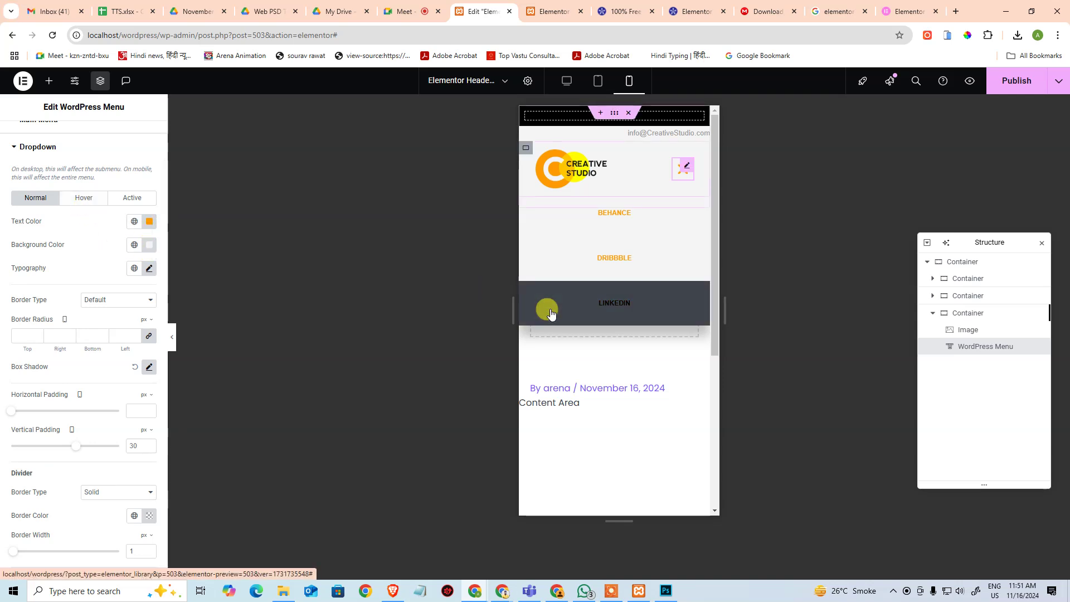
click(86, 198)
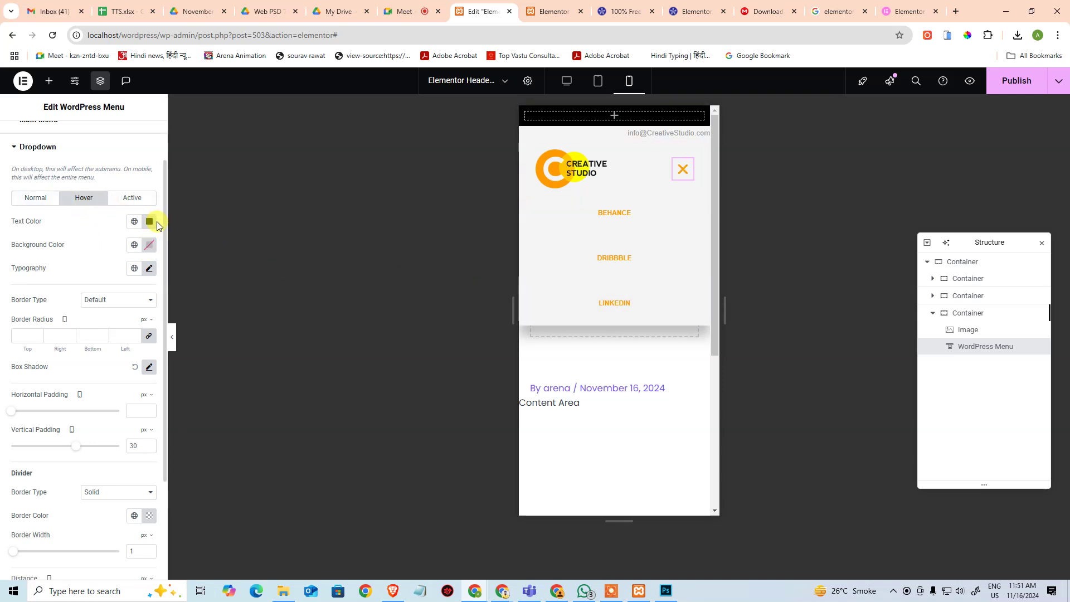
click(134, 198)
click(83, 199)
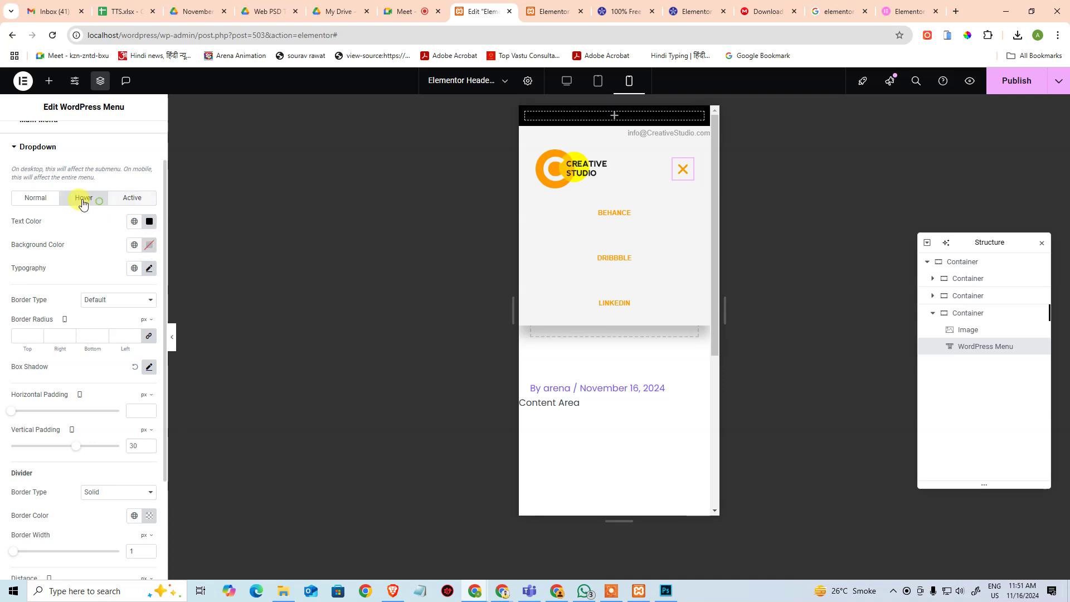
Step: Try resetting the dropdown's normal background color, and undo the reset
click(45, 199)
click(149, 245)
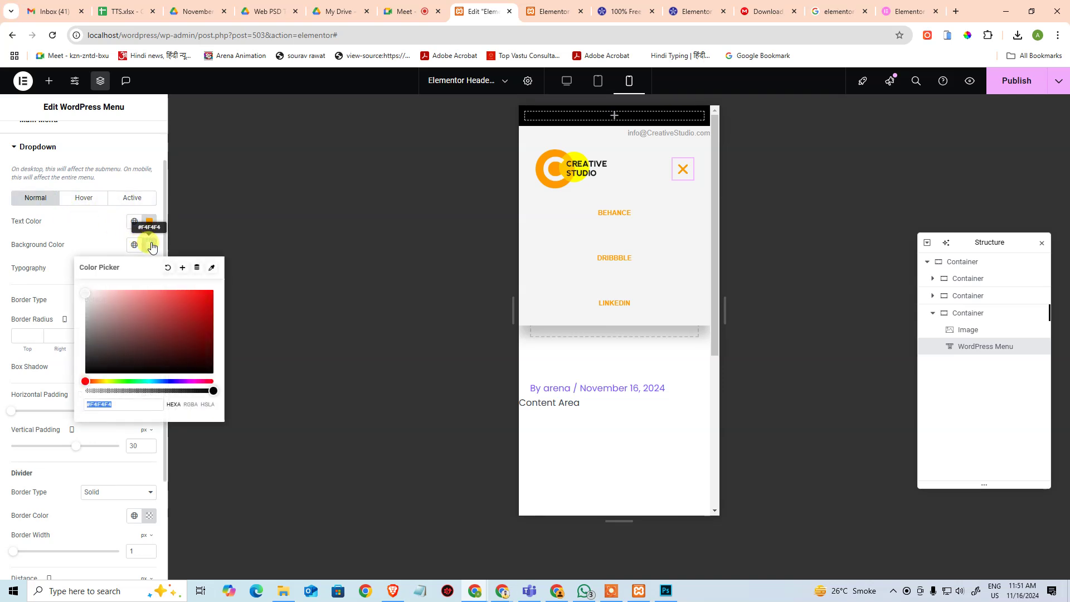
click(168, 268)
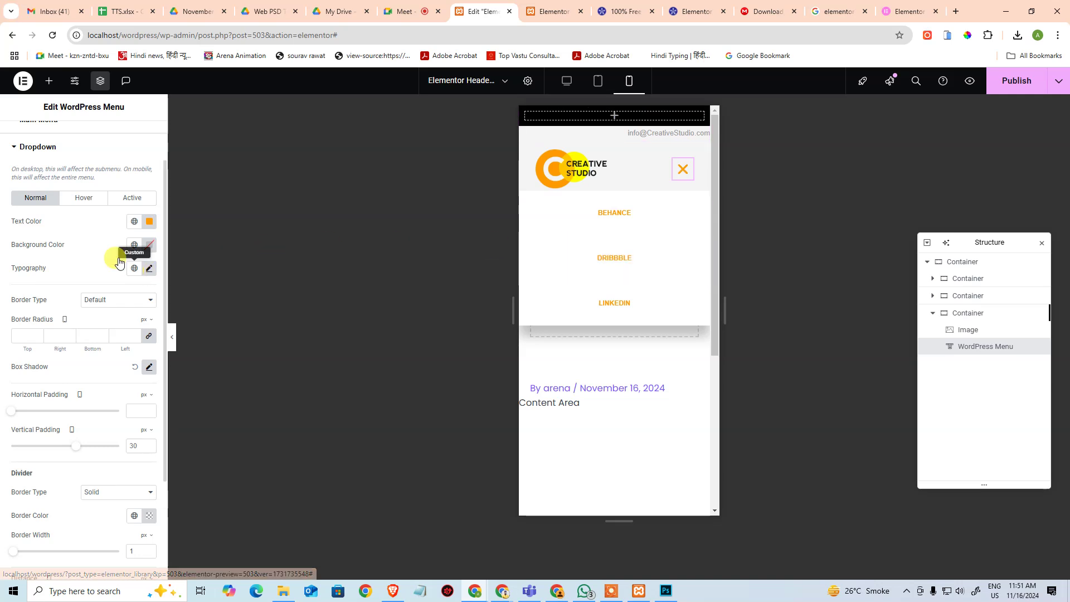
key(ctrl+z)
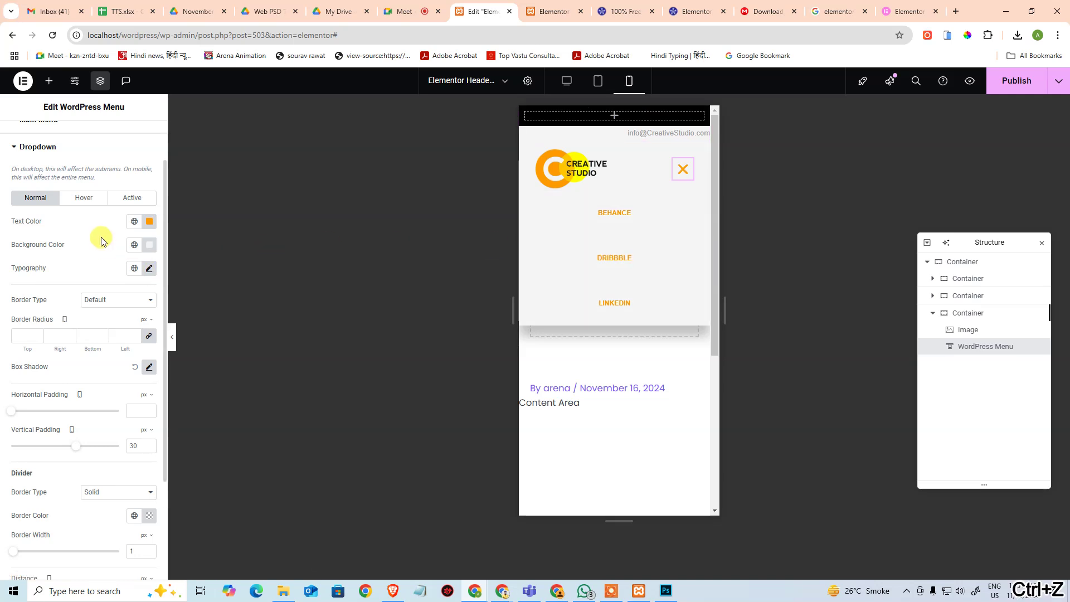
Step: Look through the menu widget's remaining dropdown, main menu and toggle button style settings
scroll(56, 493, down, 3)
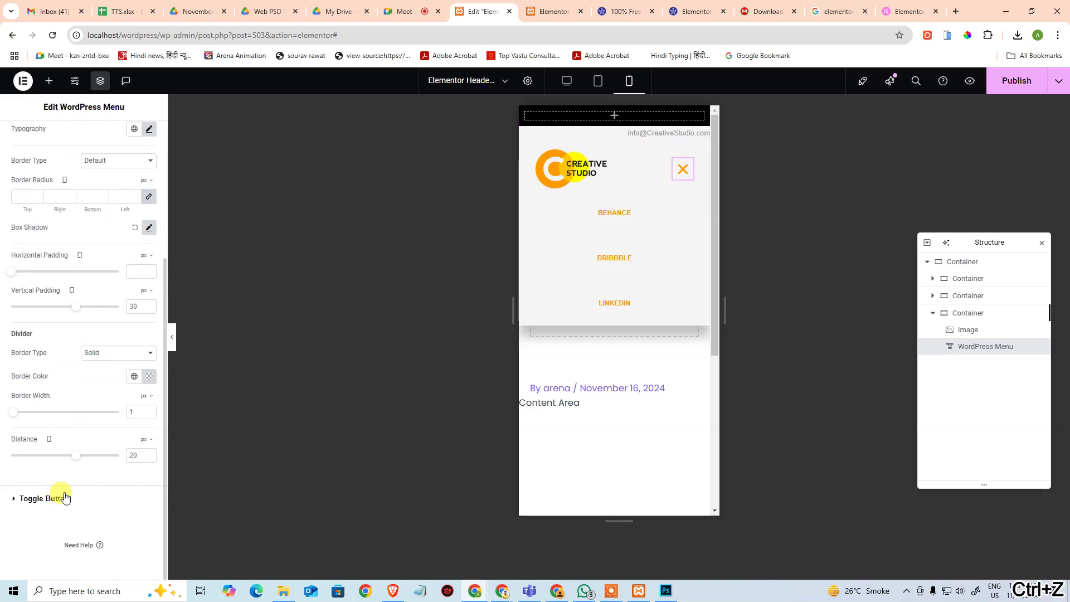
scroll(65, 496, up, 4)
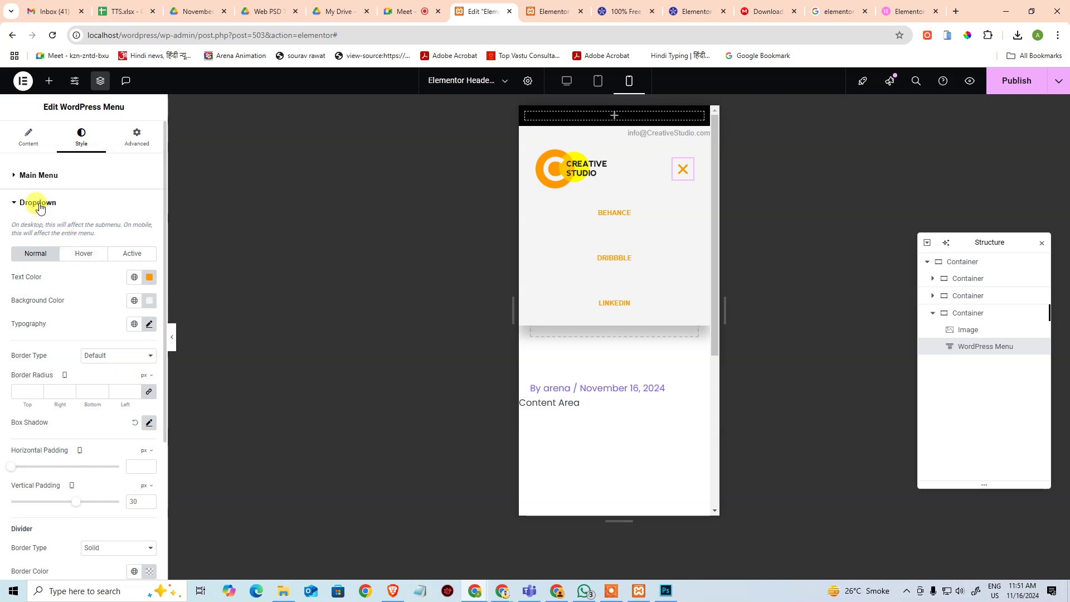
click(47, 176)
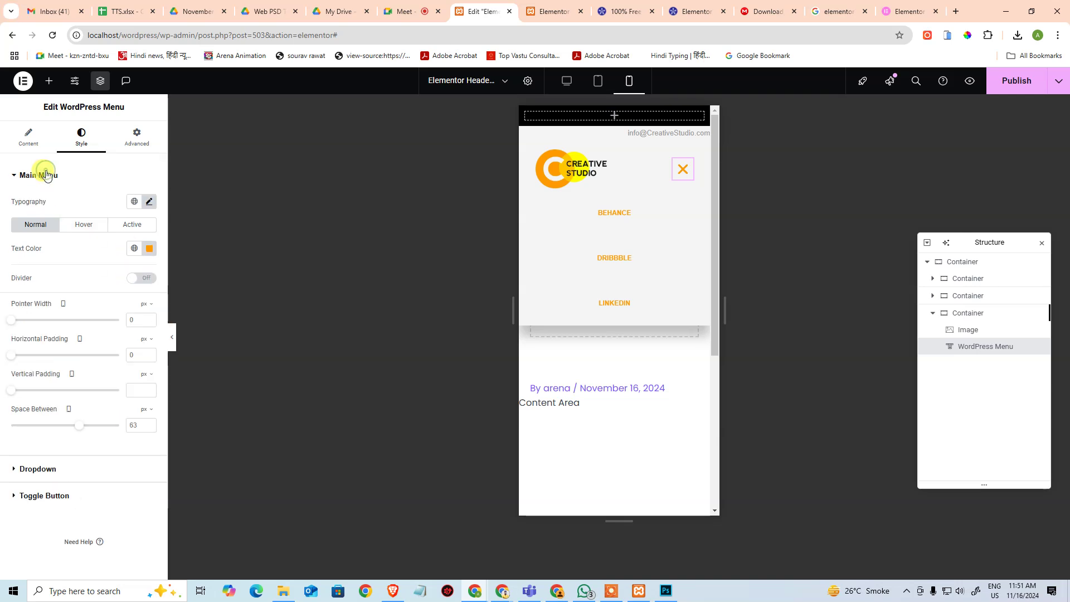
click(81, 225)
click(132, 224)
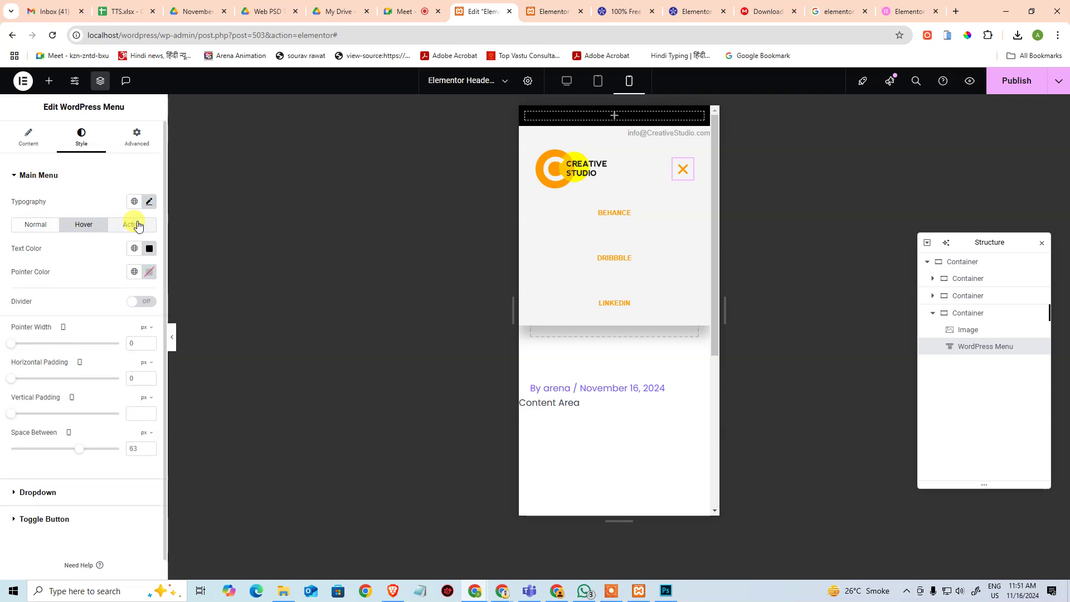
click(36, 224)
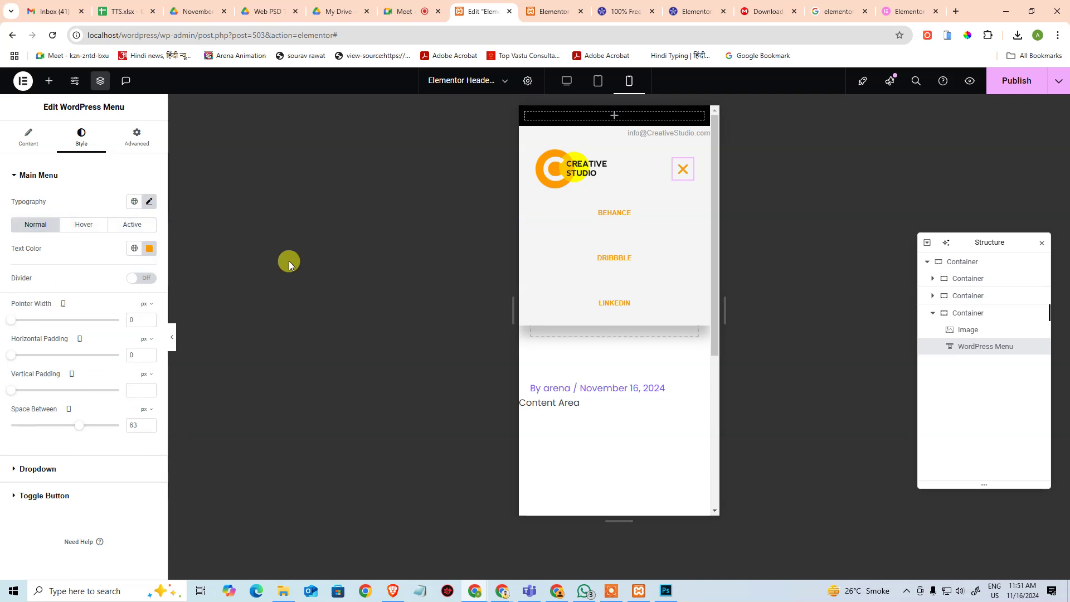
click(65, 496)
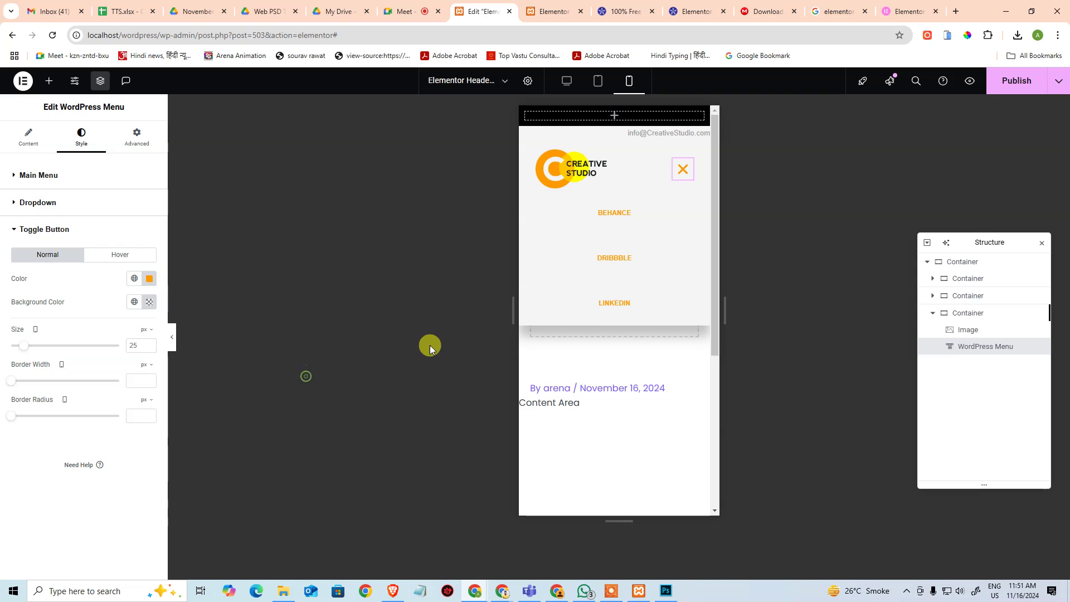
Step: Switch to the tablet layout and set the email container's width to 750 px
click(598, 82)
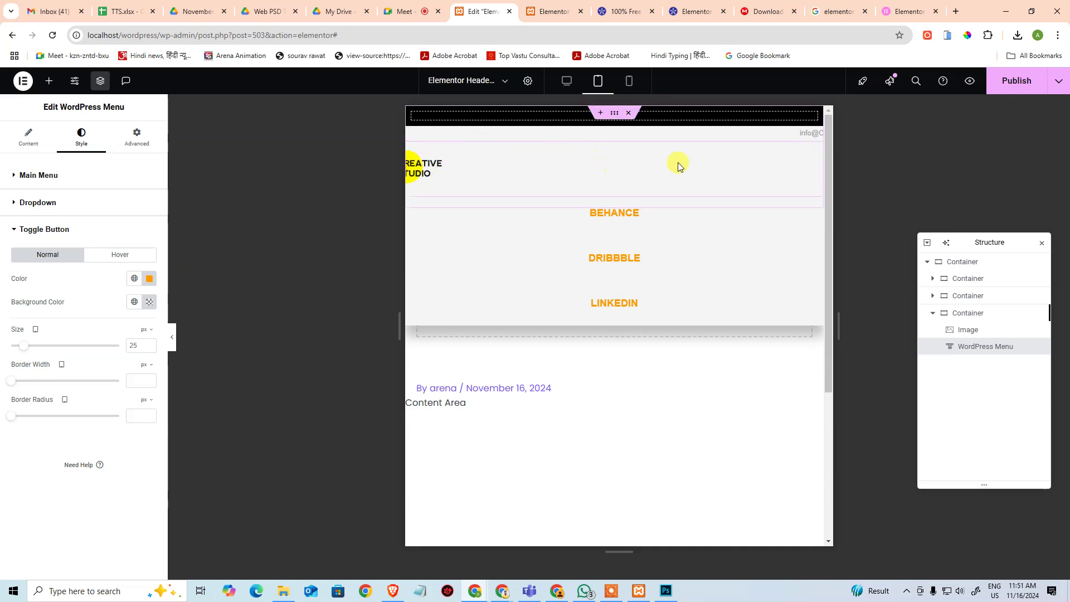
click(972, 280)
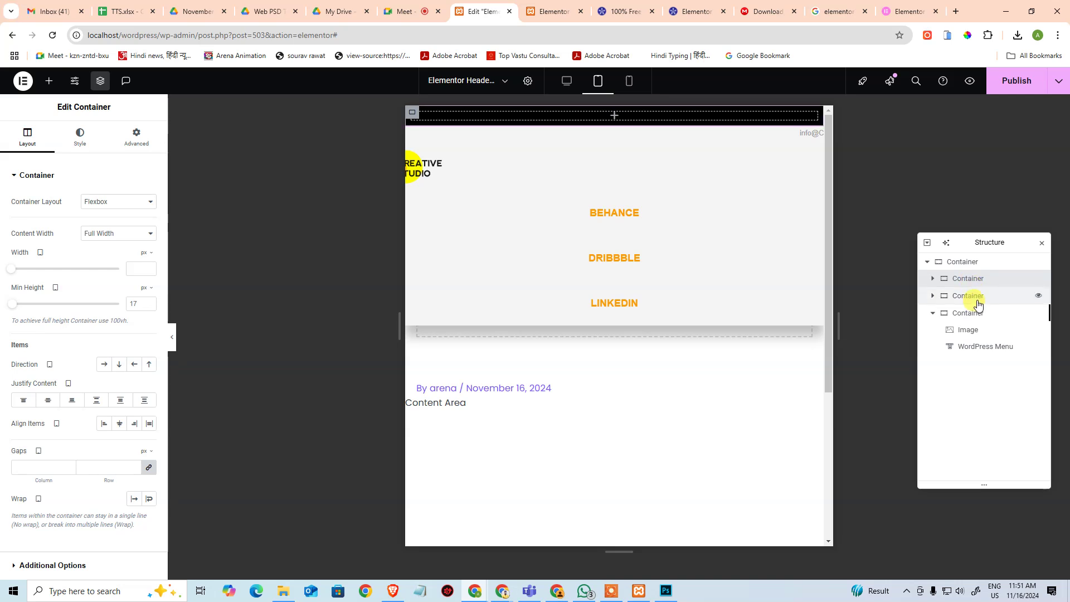
click(976, 297)
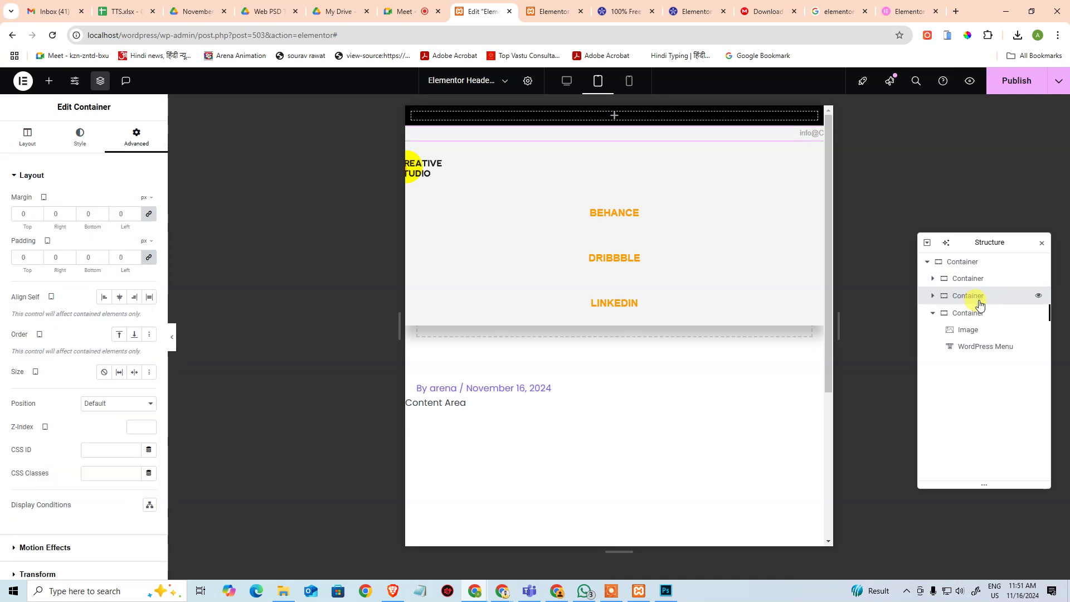
click(37, 137)
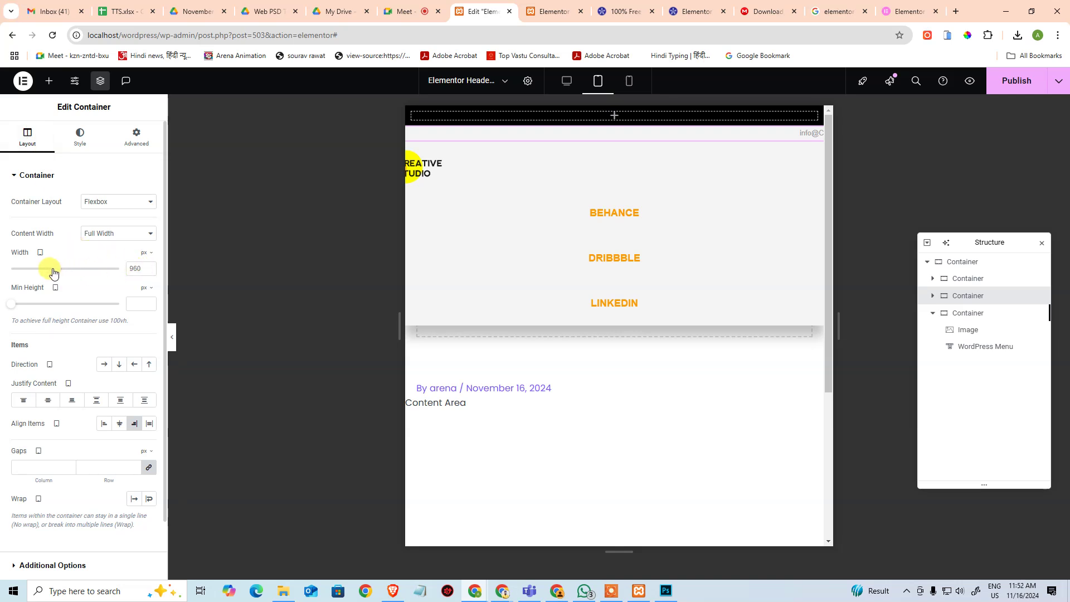
drag(53, 272, 34, 278)
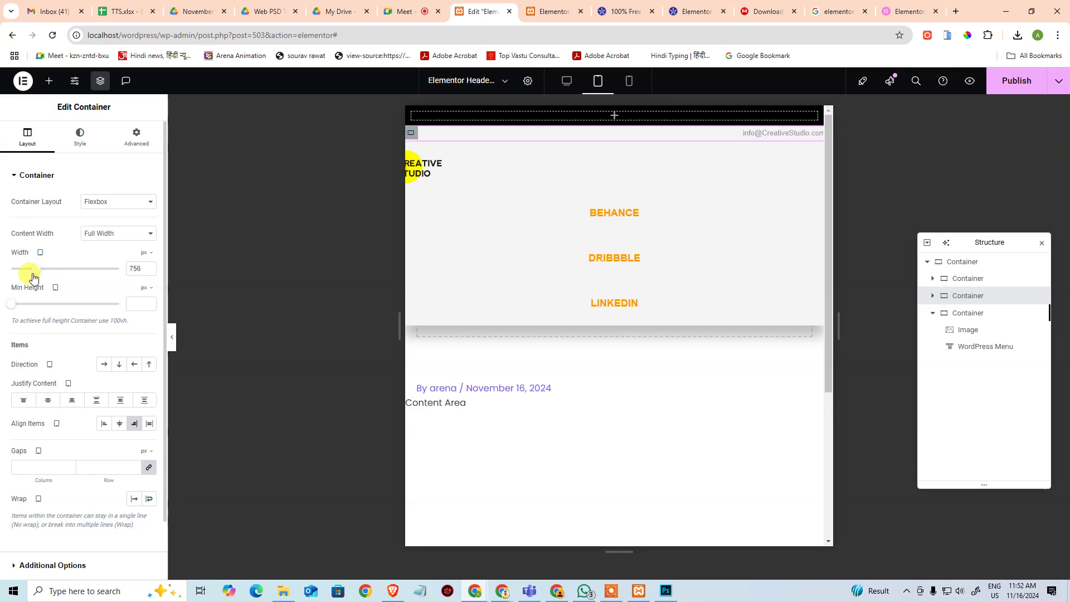
click(127, 273)
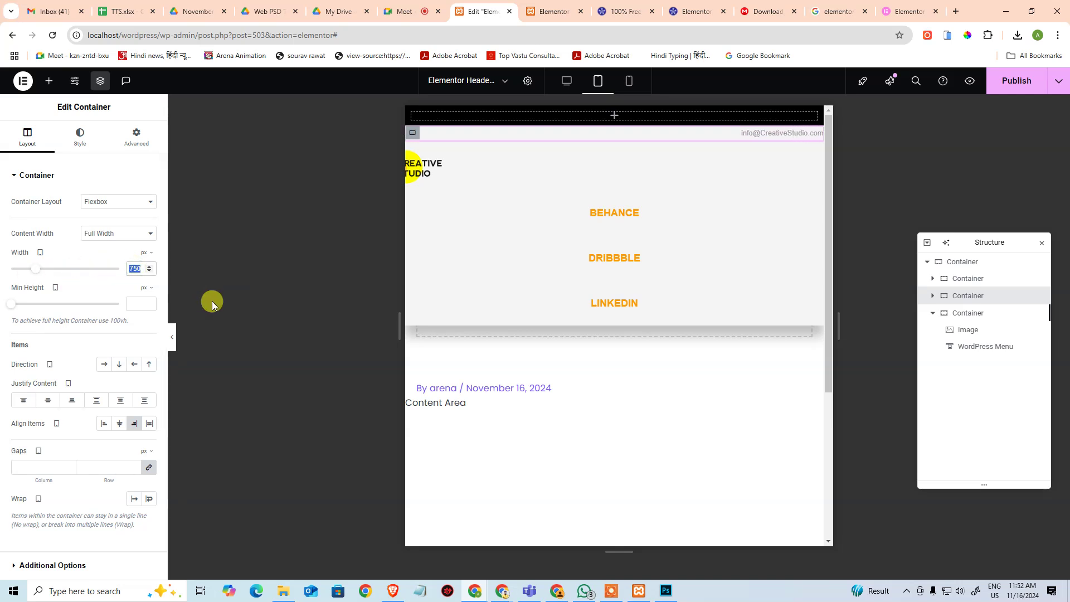
text(768)
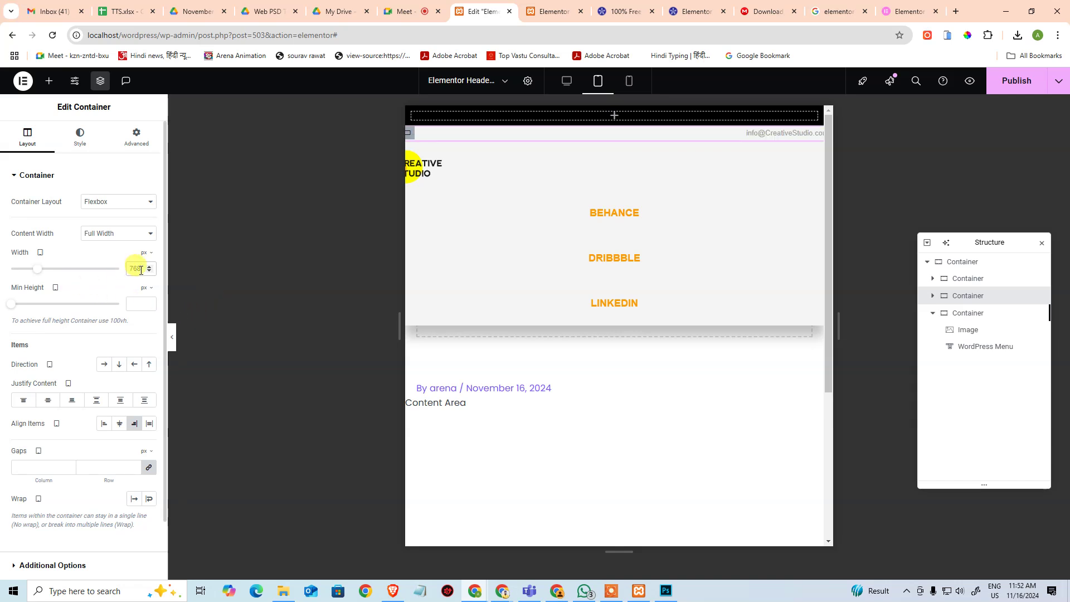
scroll(140, 269, down, 5)
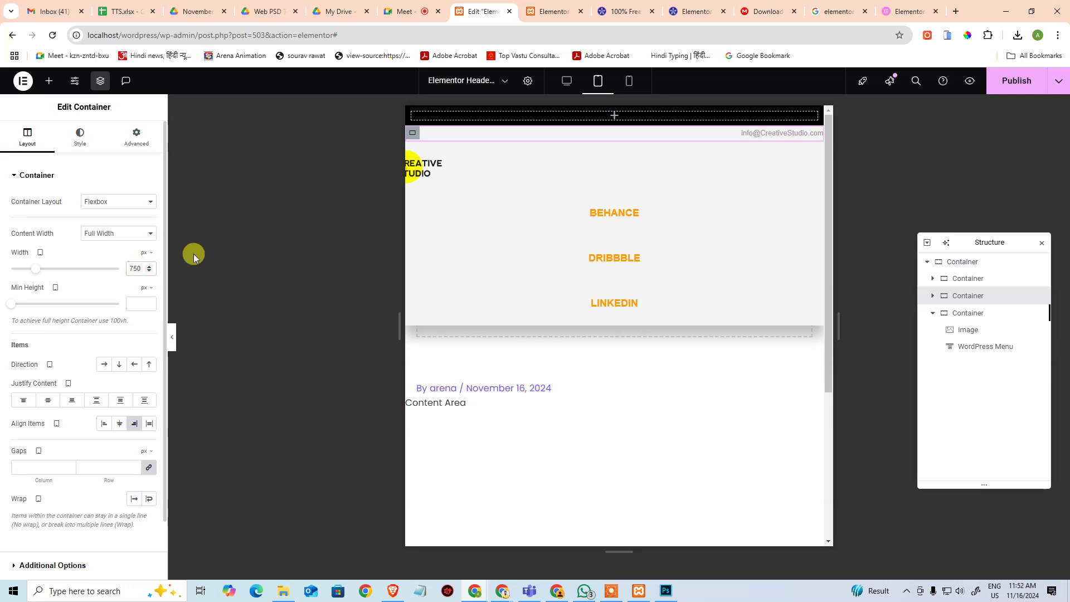
Step: Widen the container holding the logo and menu to 814 px in the tablet layout
click(939, 312)
click(139, 269)
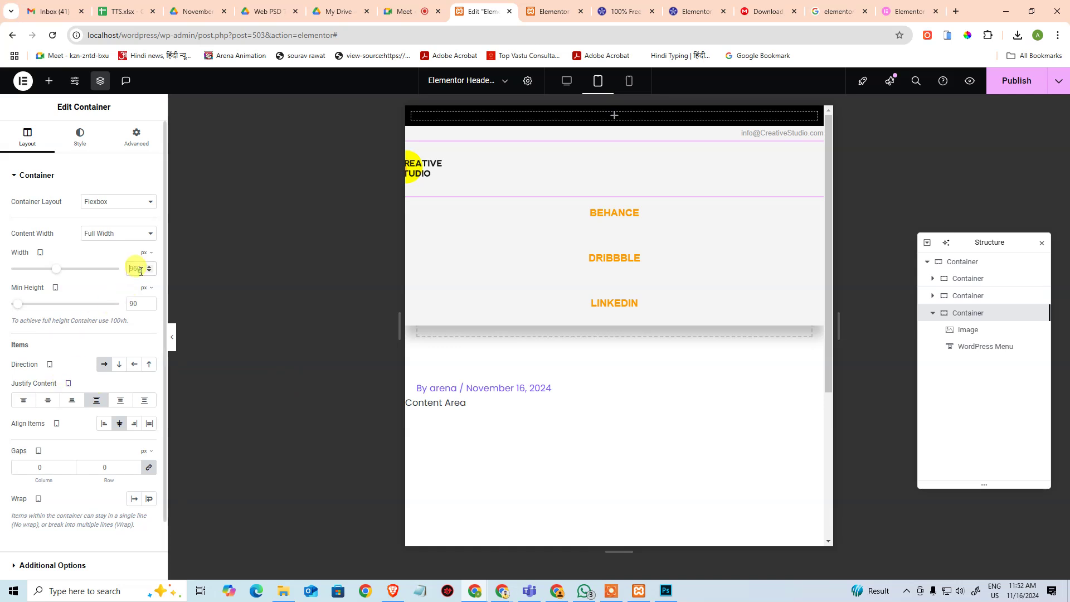
text(750)
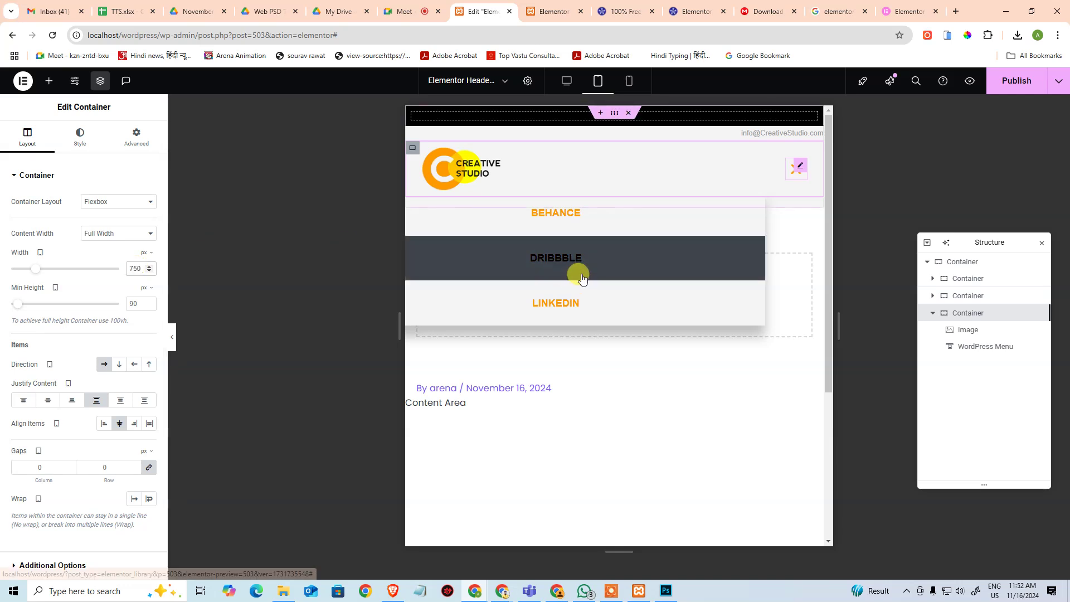
key(Up)
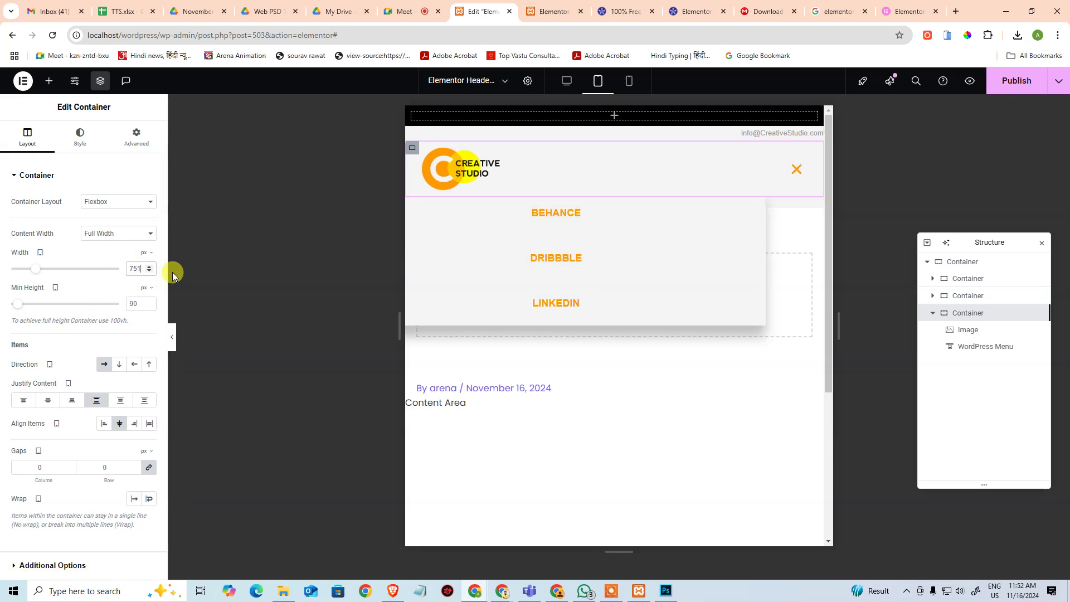
key(Up)
key(Up)
key(Up)
key(Up)
key(Up)
key(Up)
key(Up)
key(Up)
key(Up)
key(Up)
key(Up)
key(Up)
key(Up)
key(Up)
key(Up)
key(Up)
key(Up)
key(Up)
key(Up)
key(Up)
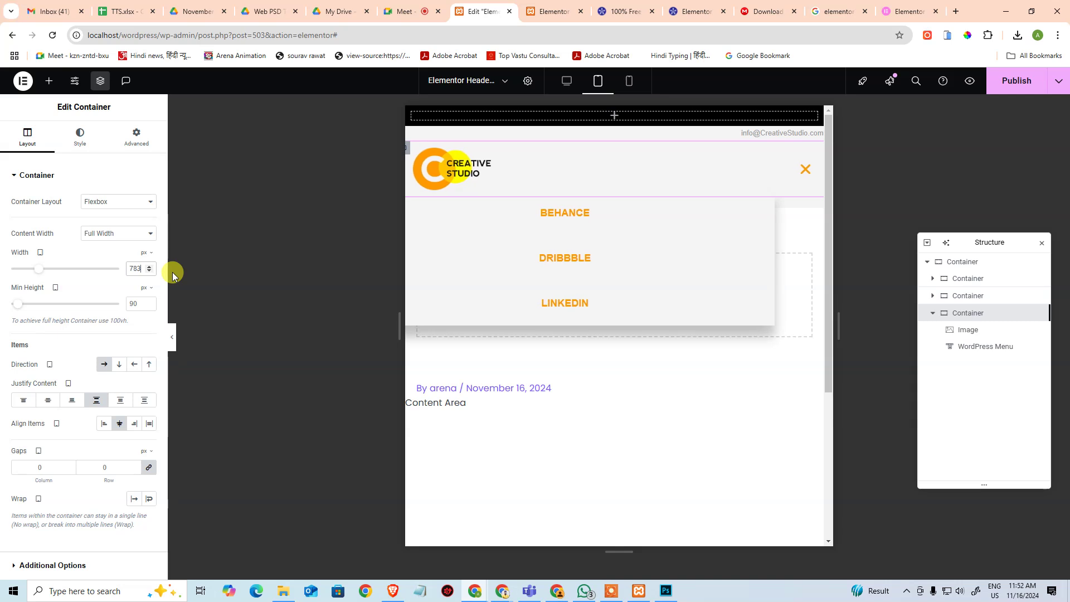
key(Up)
key(Up)
key(Up)
key(Up)
key(Up)
key(Up)
key(Up)
key(Up)
key(Up)
key(Up)
key(Up)
key(Up)
key(Up)
key(Up)
key(Up)
key(Up)
key(Up)
key(Up)
key(Up)
key(Up)
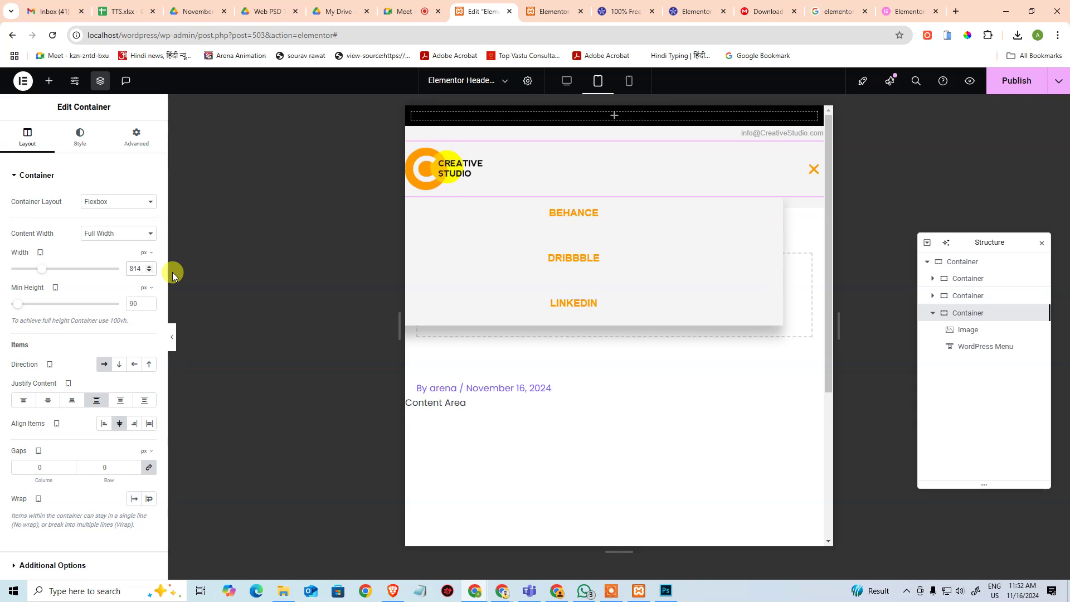
key(ctrl+z)
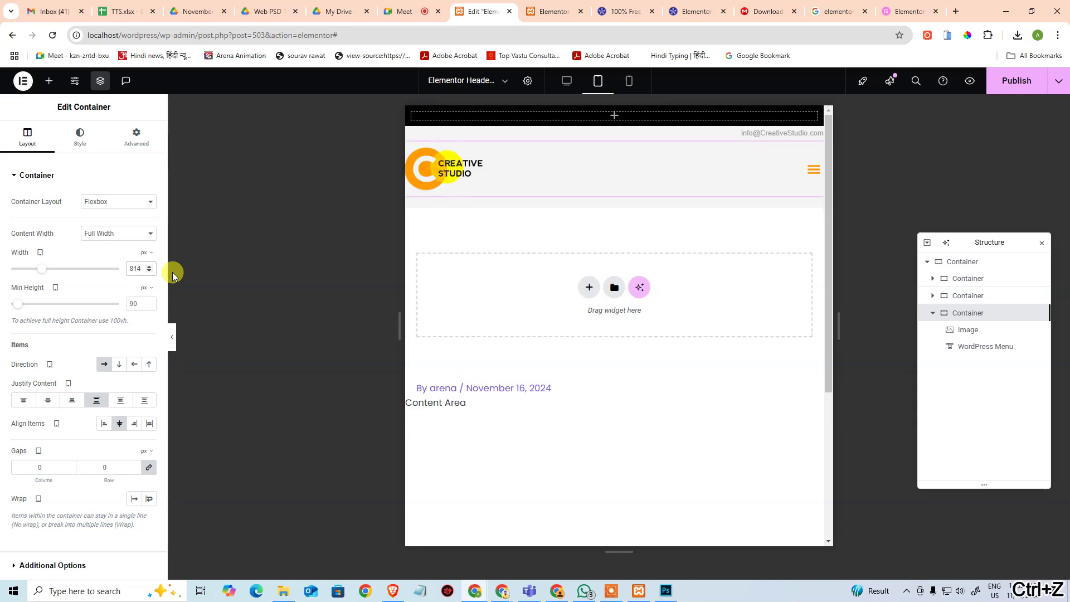
Step: Test opening and closing the menu in the tablet and mobile layouts of the editor preview
click(812, 173)
click(813, 177)
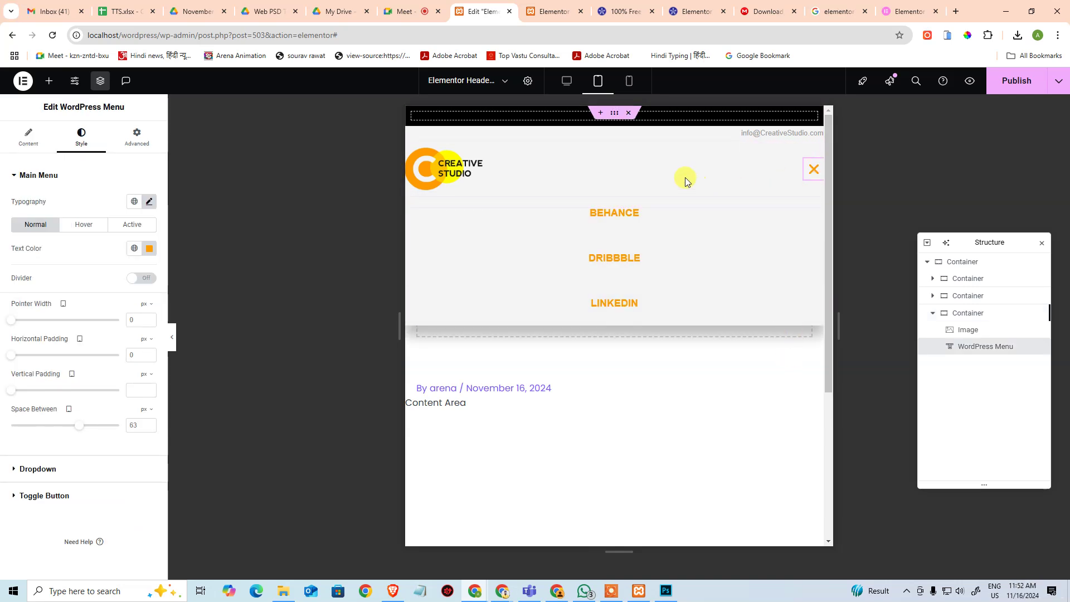
click(629, 81)
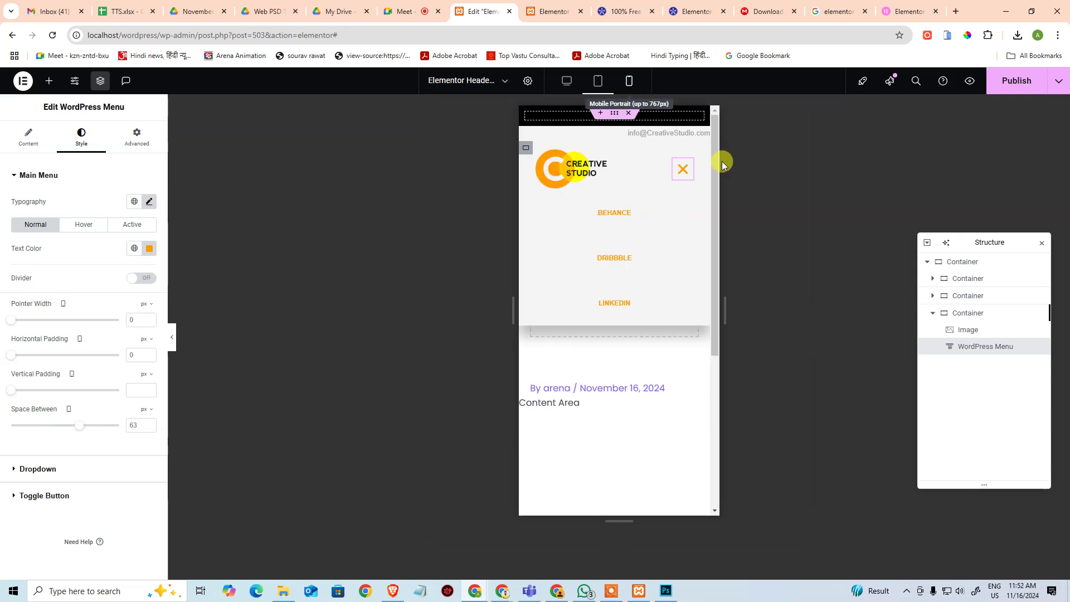
click(682, 177)
click(682, 178)
click(683, 178)
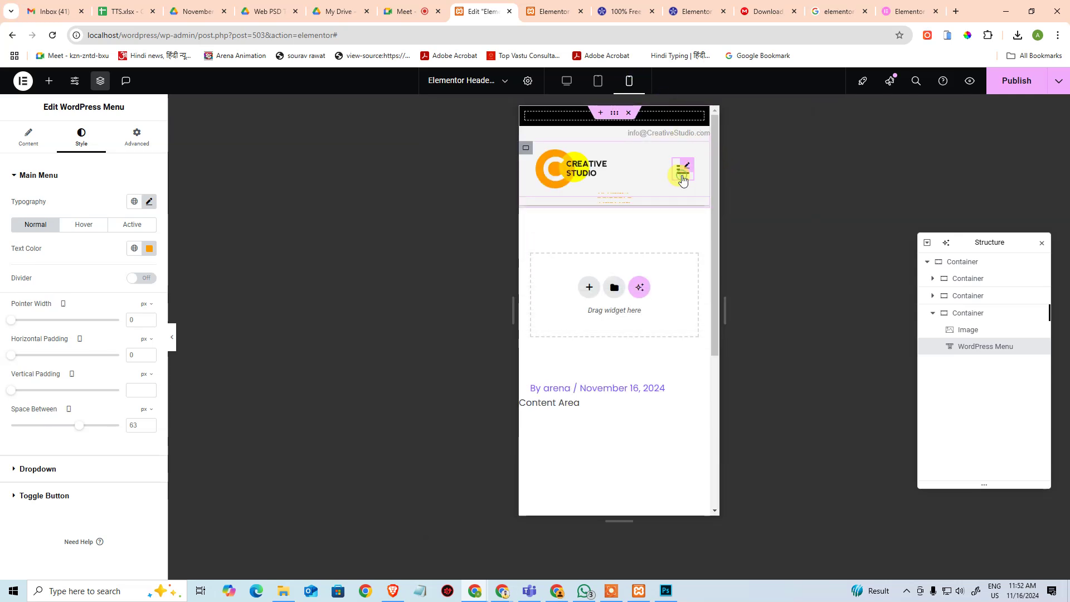
Step: Review the header in the desktop, tablet and mobile layouts, and publish the header template
click(572, 88)
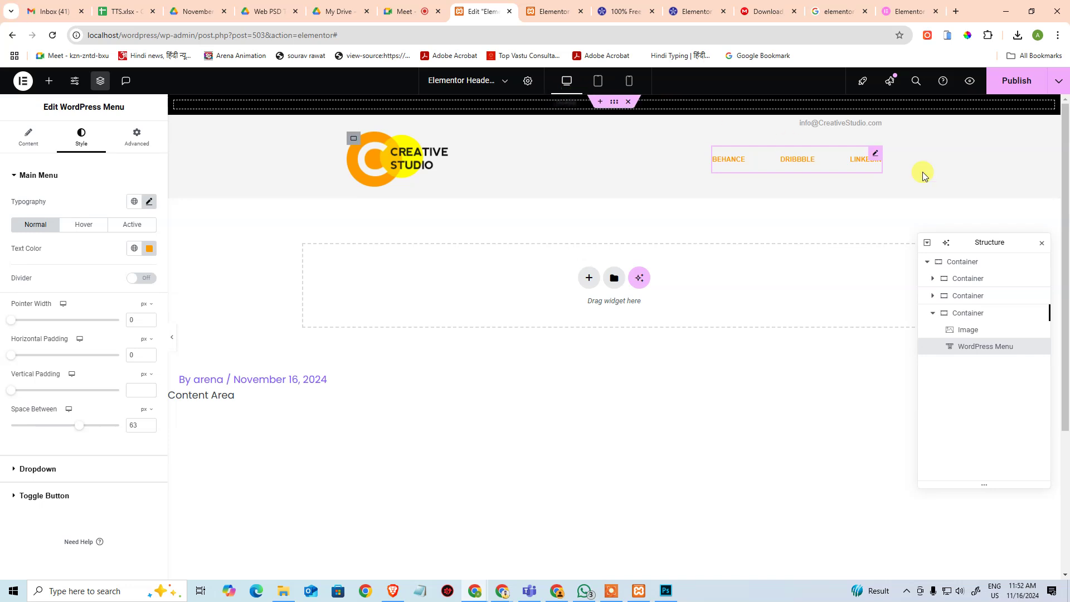
click(597, 83)
click(626, 85)
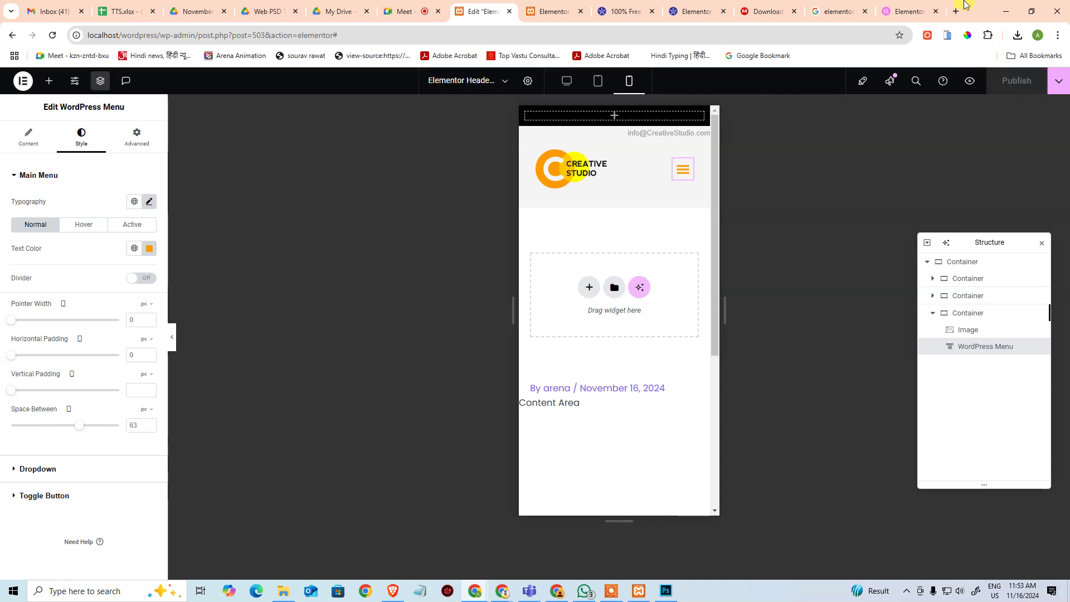
Step: View the live header page in the phone simulator, test its menu toggle, and close the simulator
click(537, 12)
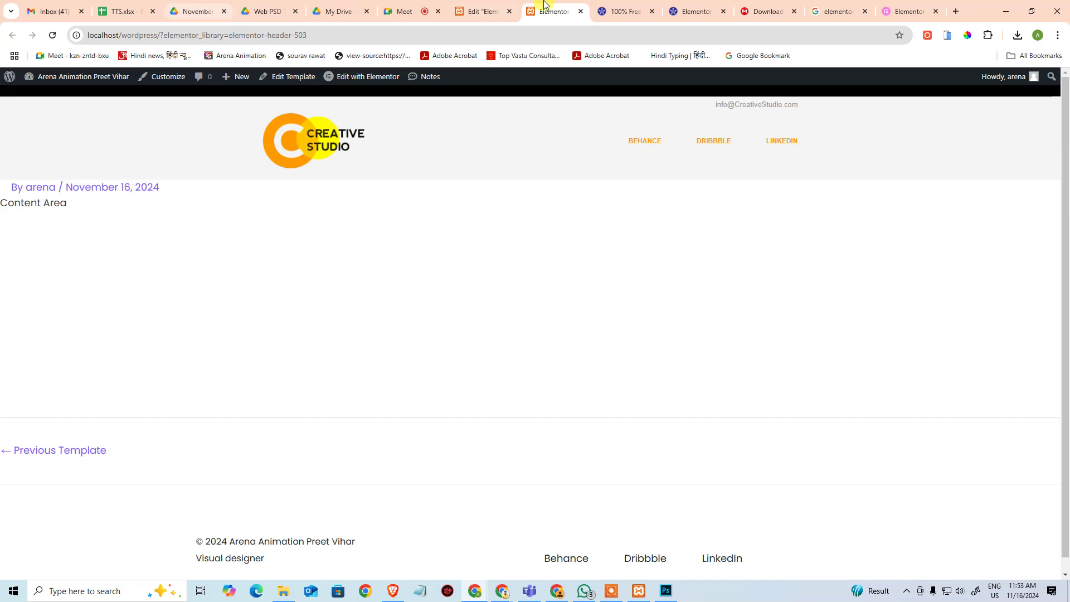
click(947, 36)
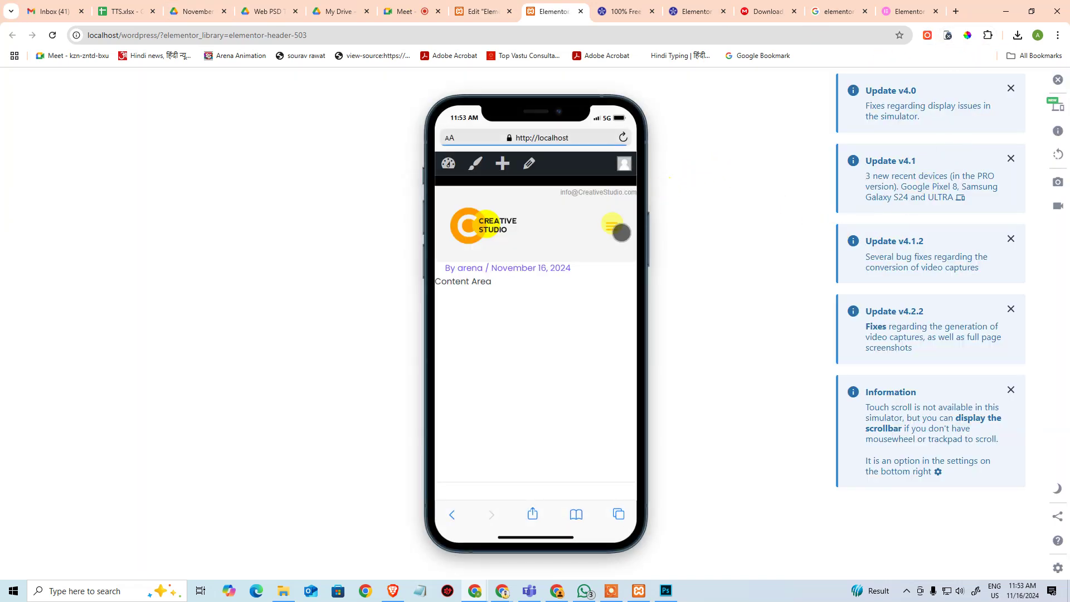
click(612, 224)
click(608, 219)
click(607, 219)
click(607, 218)
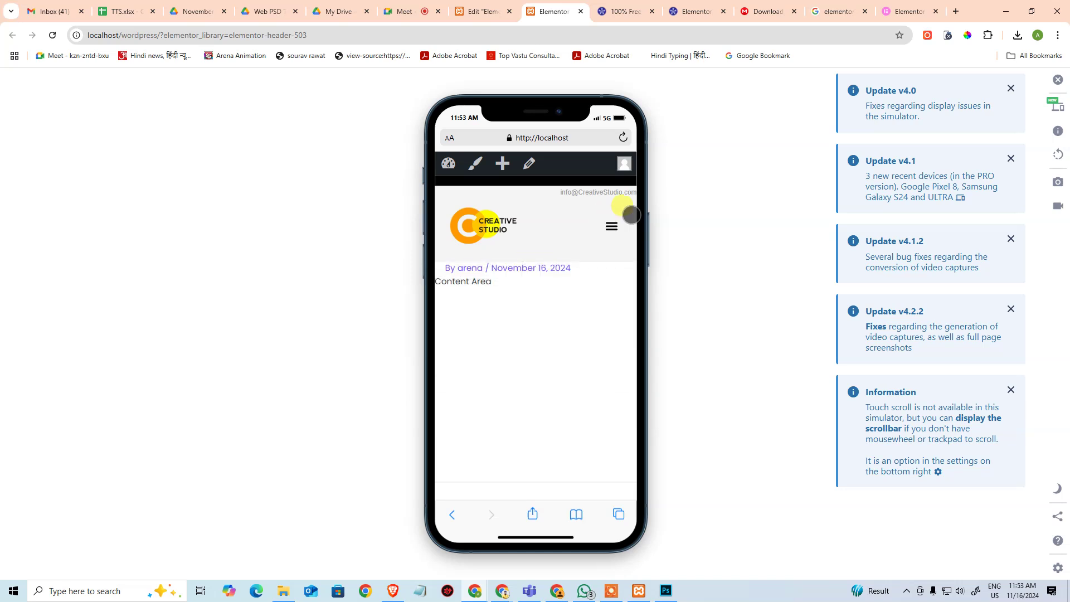
click(1057, 80)
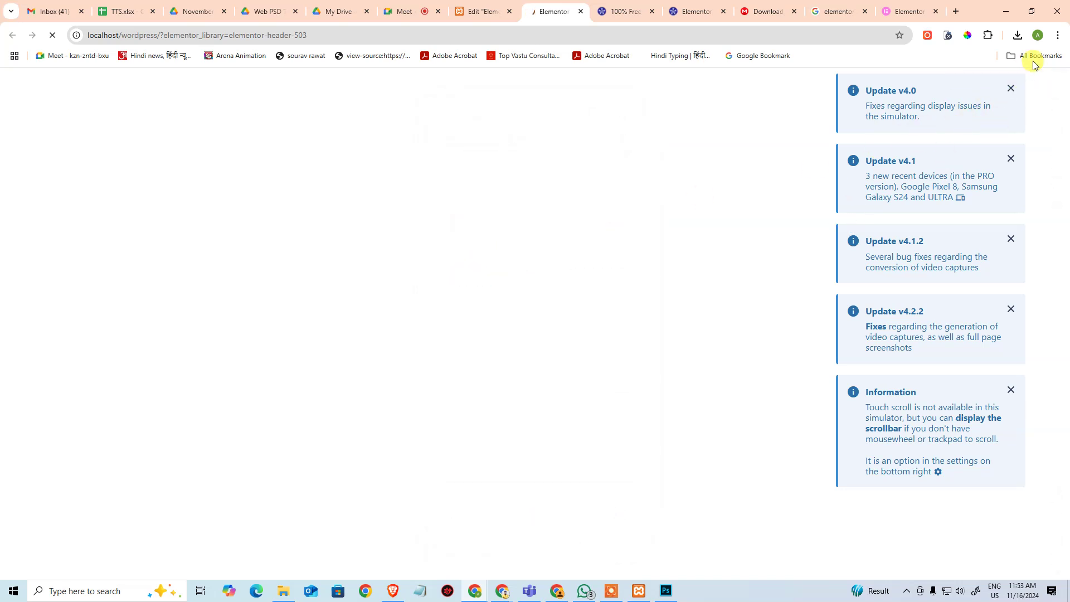
Step: Simulate the live header page on a Galaxy Tab S7 and test opening and closing its menu
click(947, 35)
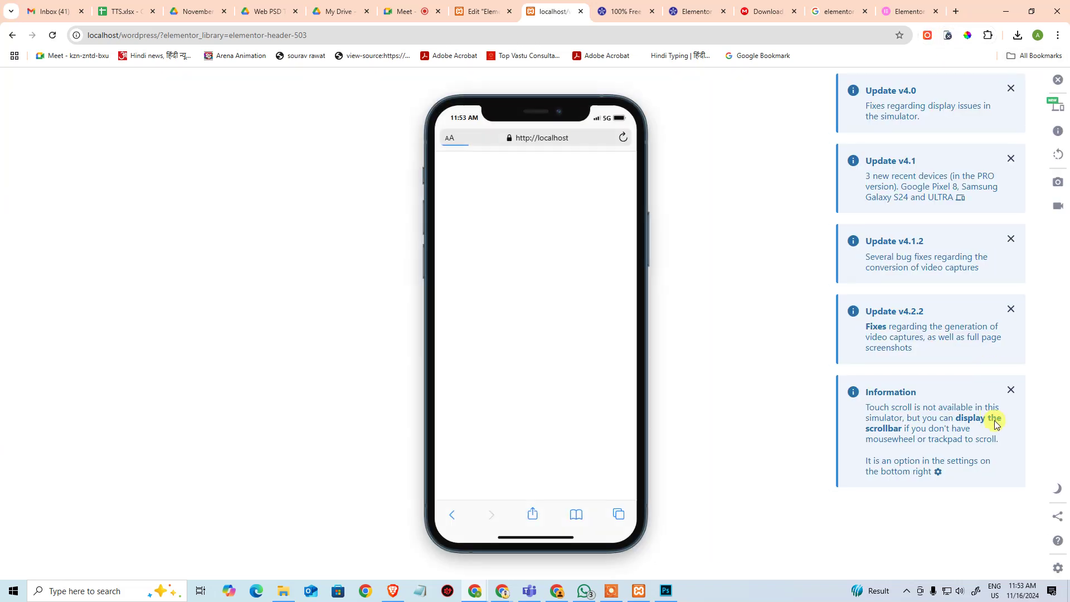
click(1056, 106)
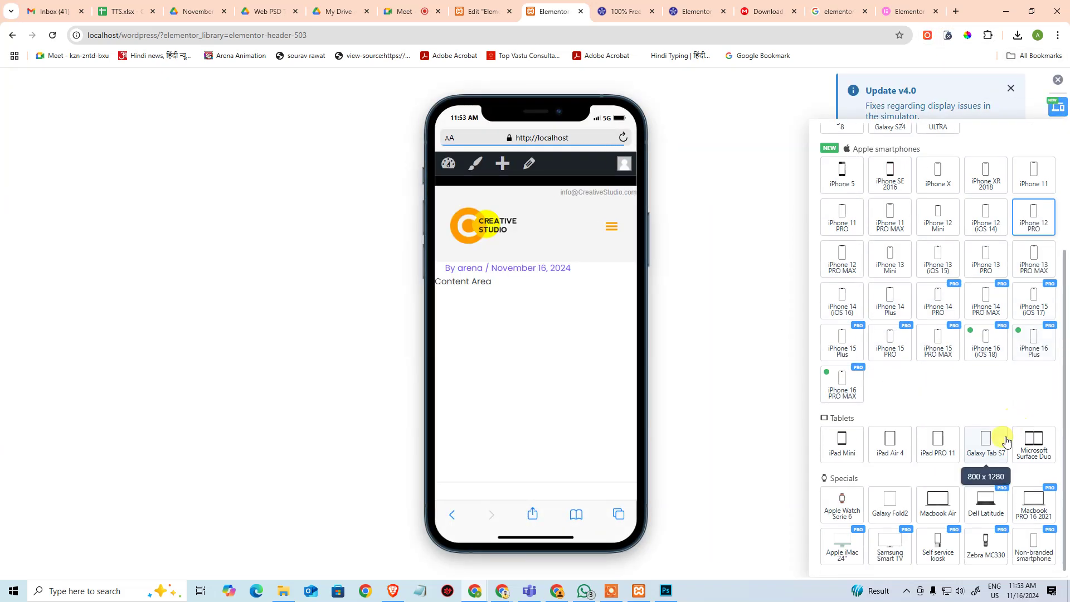
click(995, 450)
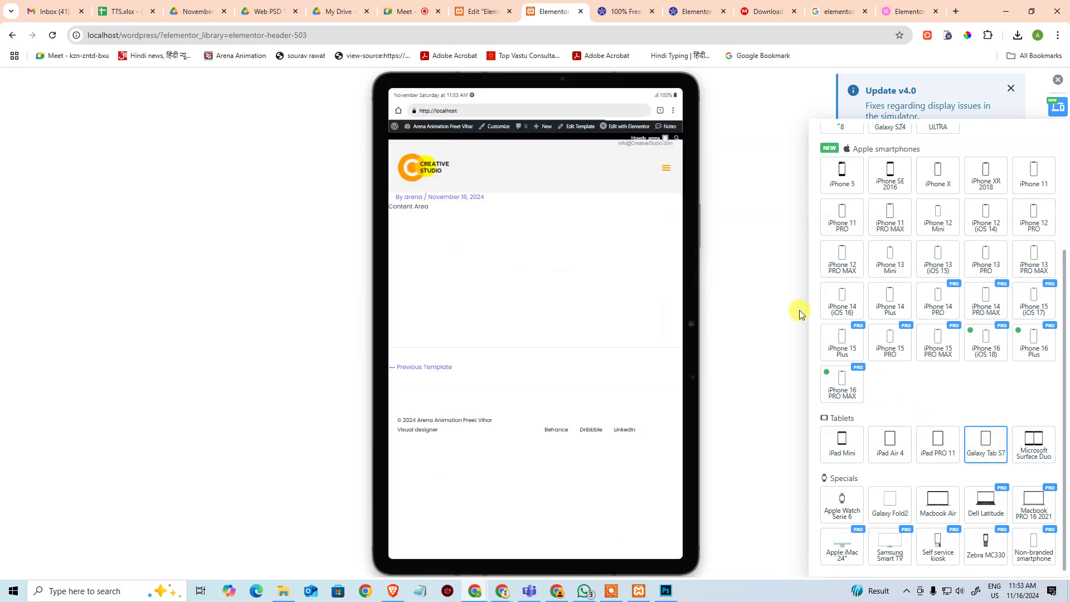
click(667, 165)
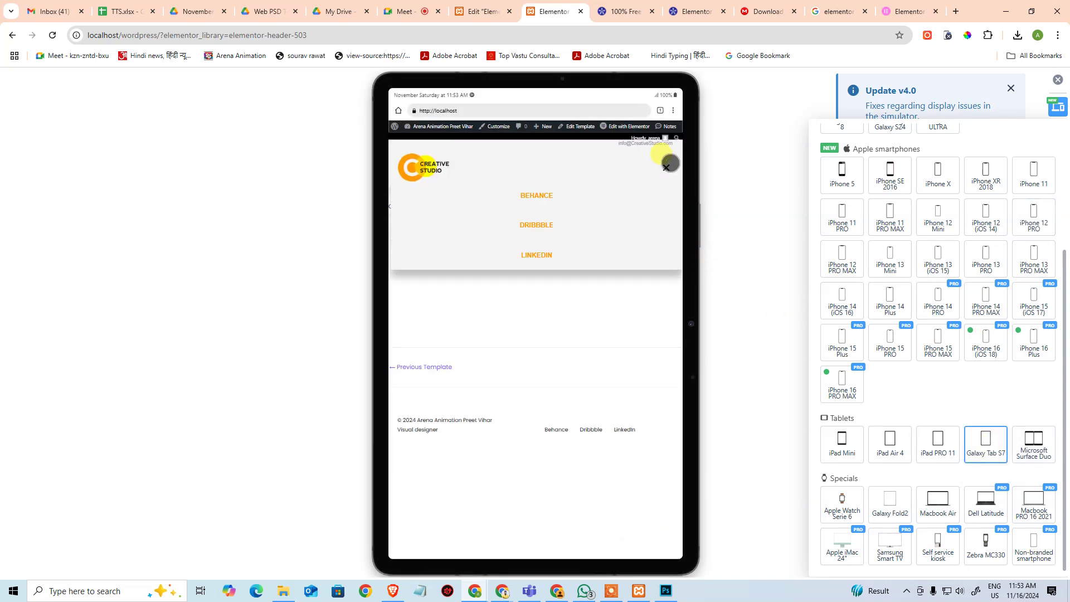
click(667, 166)
click(667, 166)
click(667, 165)
click(667, 165)
click(667, 165)
click(1057, 106)
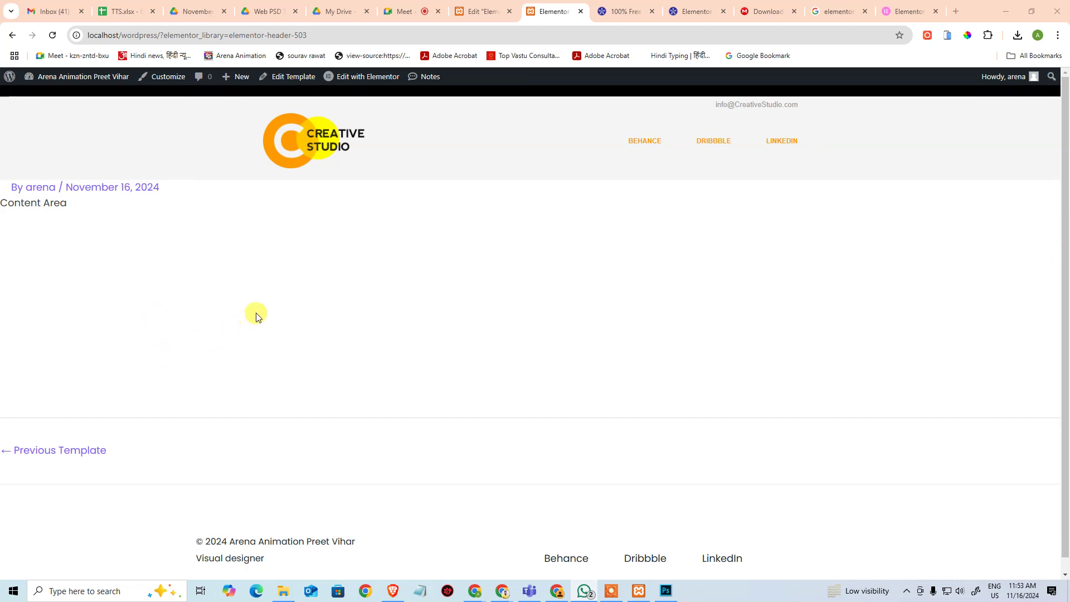
Step: Return to the header editor, check the Theme Builder's Single Page templates, and close the Theme Builder
click(472, 8)
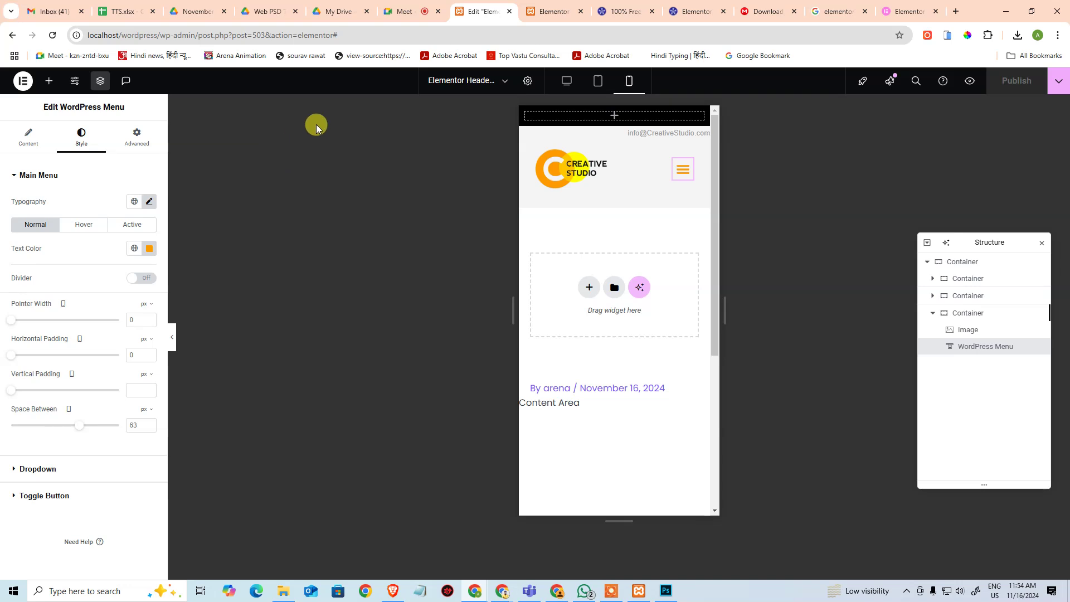
click(20, 80)
click(63, 111)
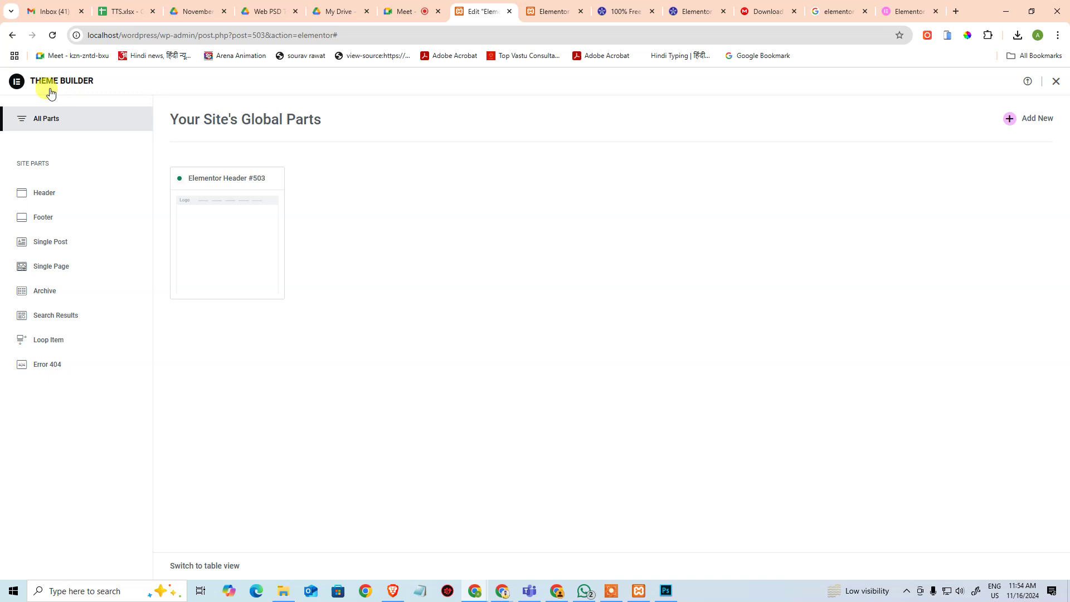
click(56, 273)
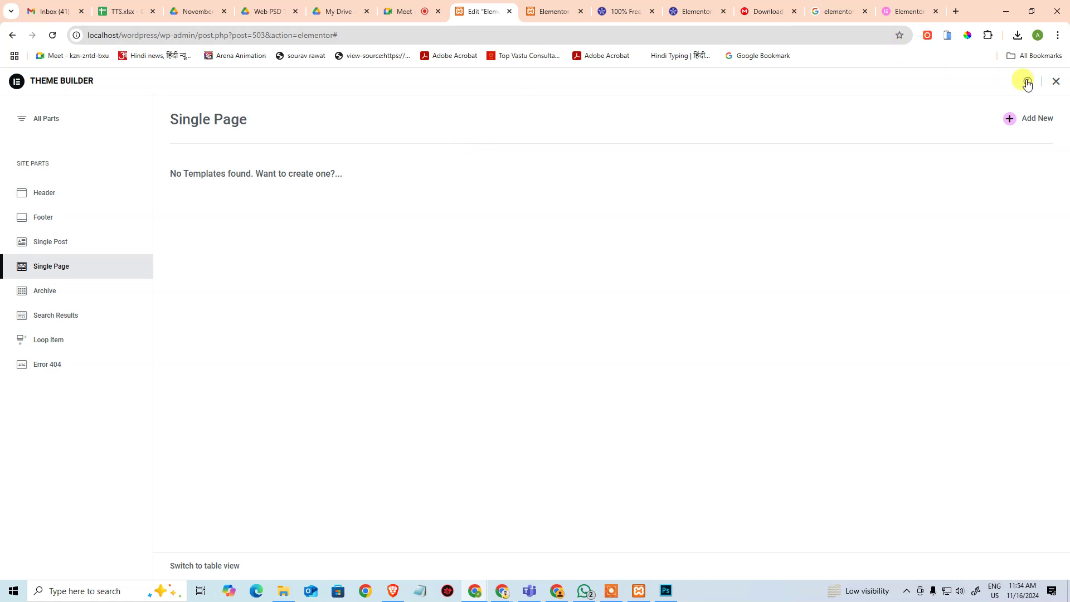
click(1057, 82)
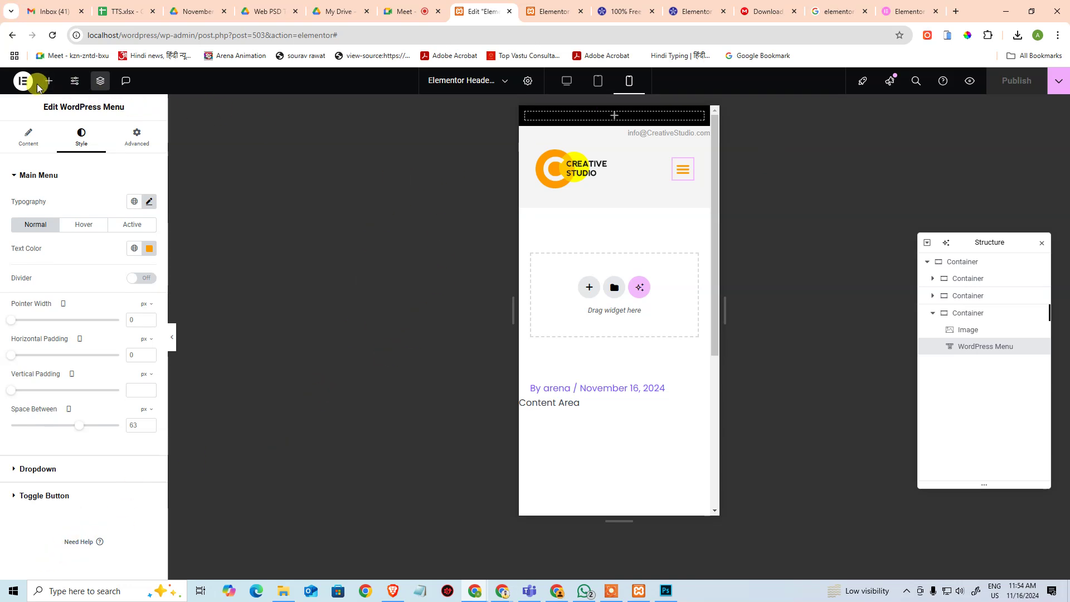
Step: Go from the live header page to the WordPress dashboard and open the list of all pages
click(532, 7)
mouse_move(73, 80)
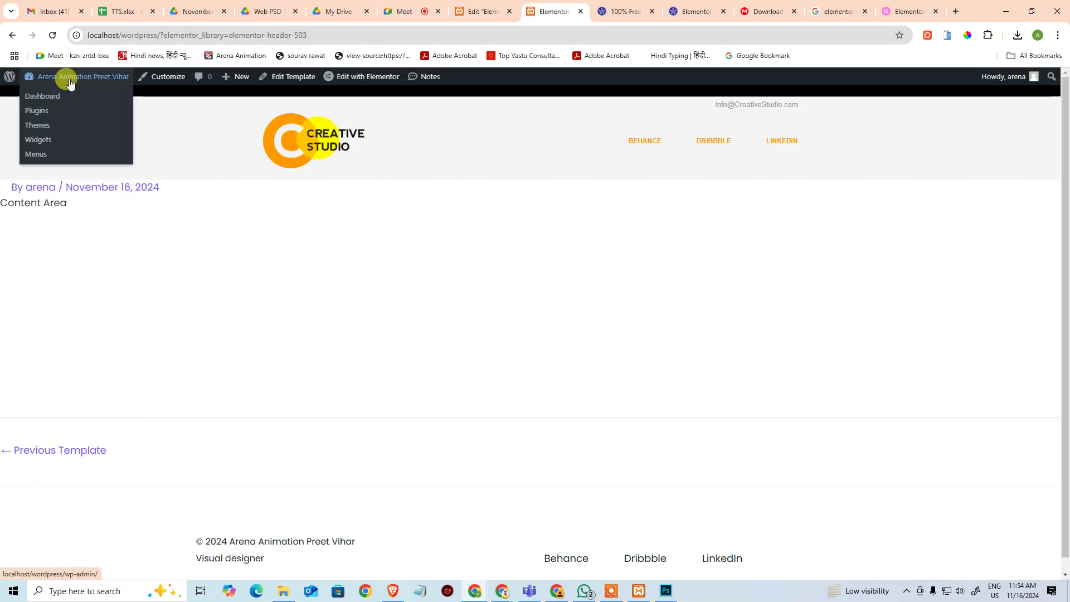
click(52, 99)
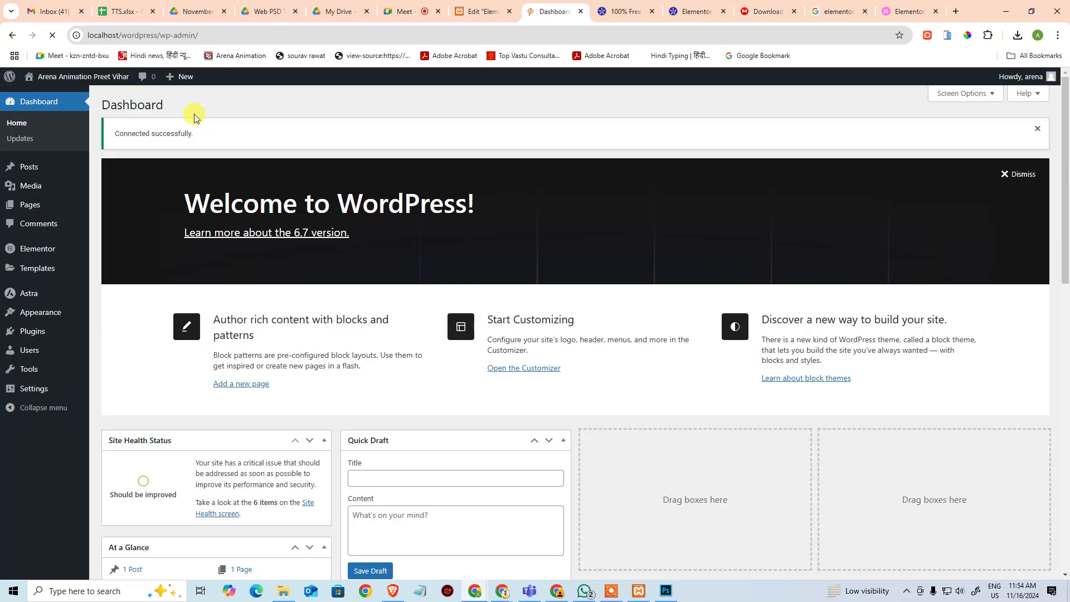
mouse_move(74, 207)
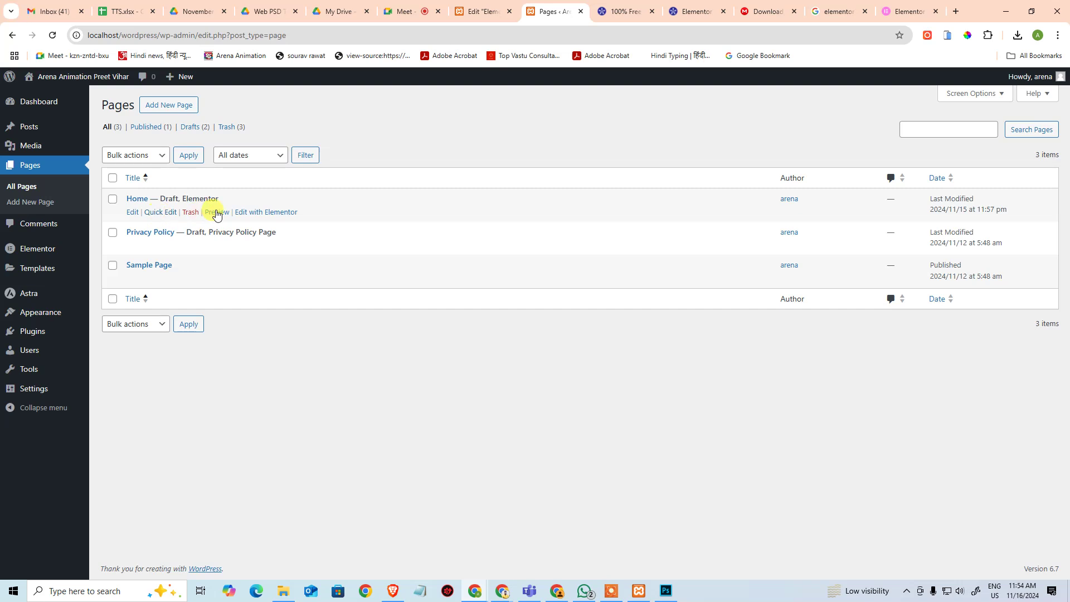
Step: Open the draft Home page for editing in Elementor and compare it with the header image section of the Photoshop design
click(254, 214)
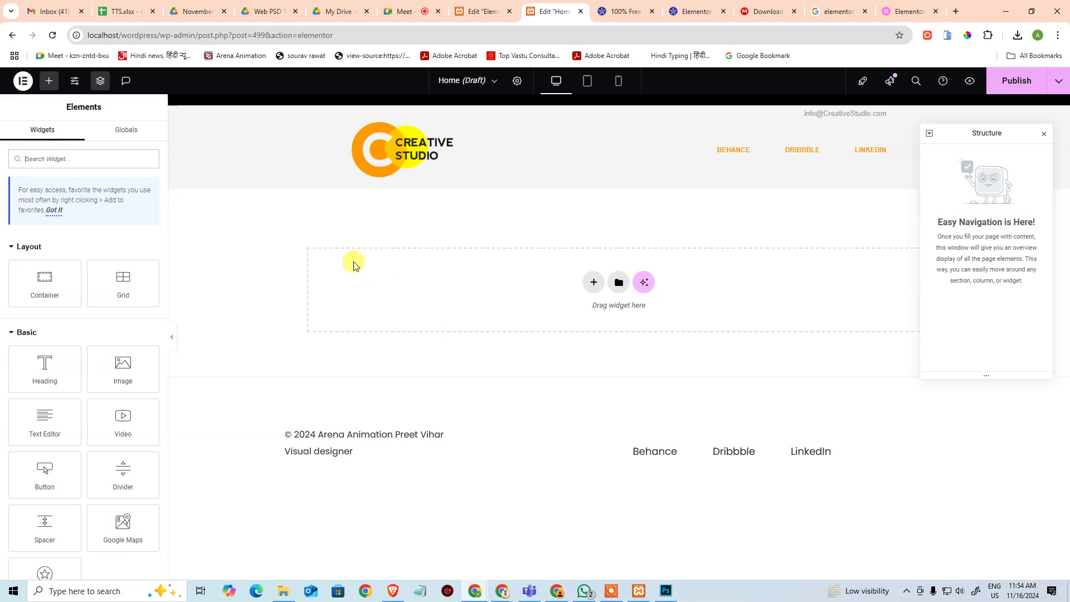
click(672, 592)
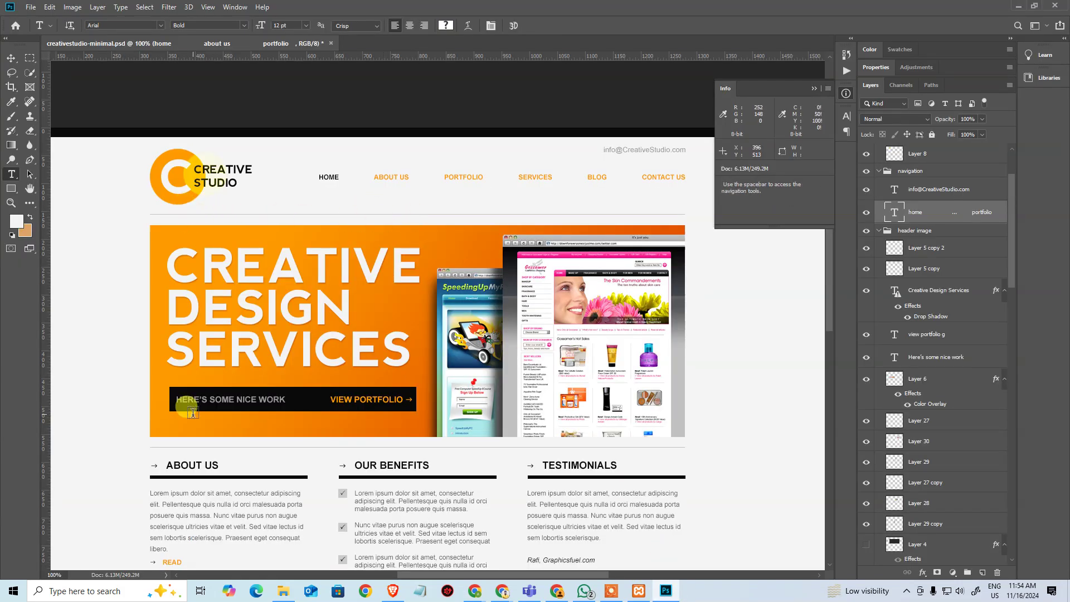
key(alt+Tab)
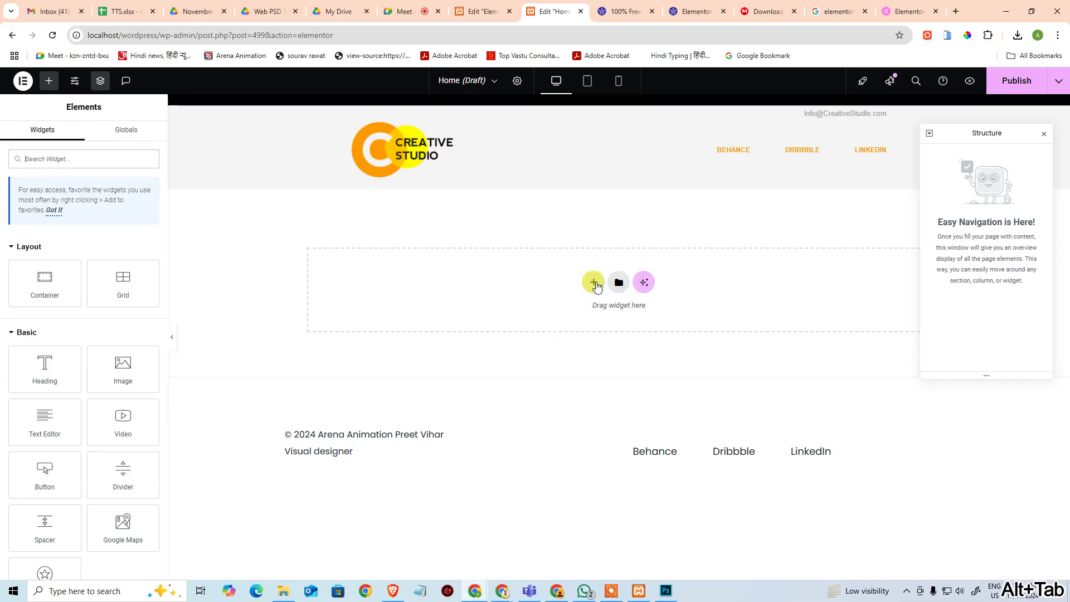
Step: Add a single-column Flexbox container to the empty Home page
click(594, 282)
click(577, 306)
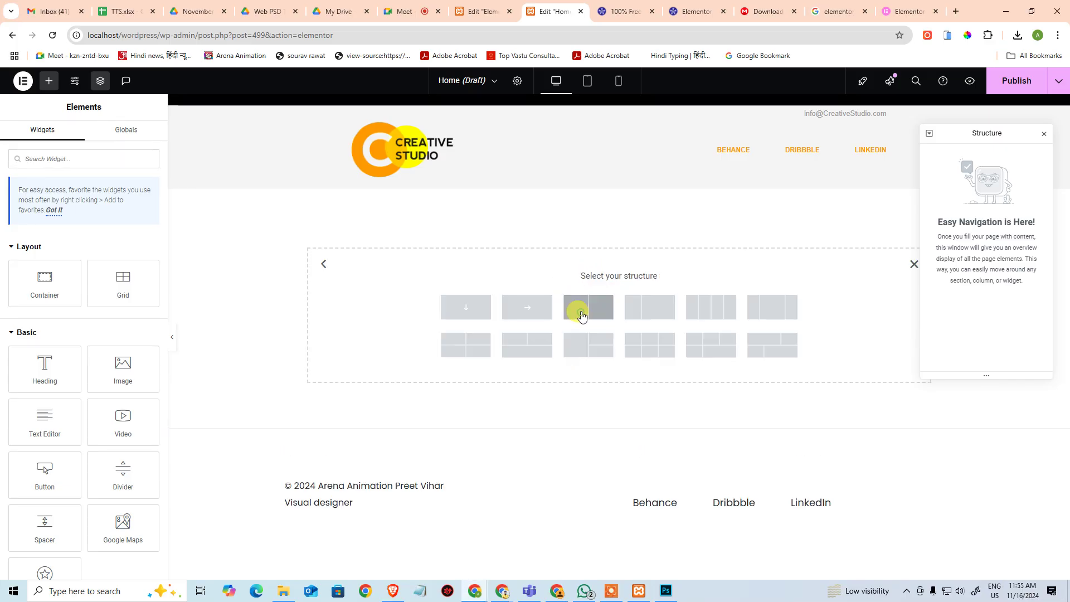
click(478, 310)
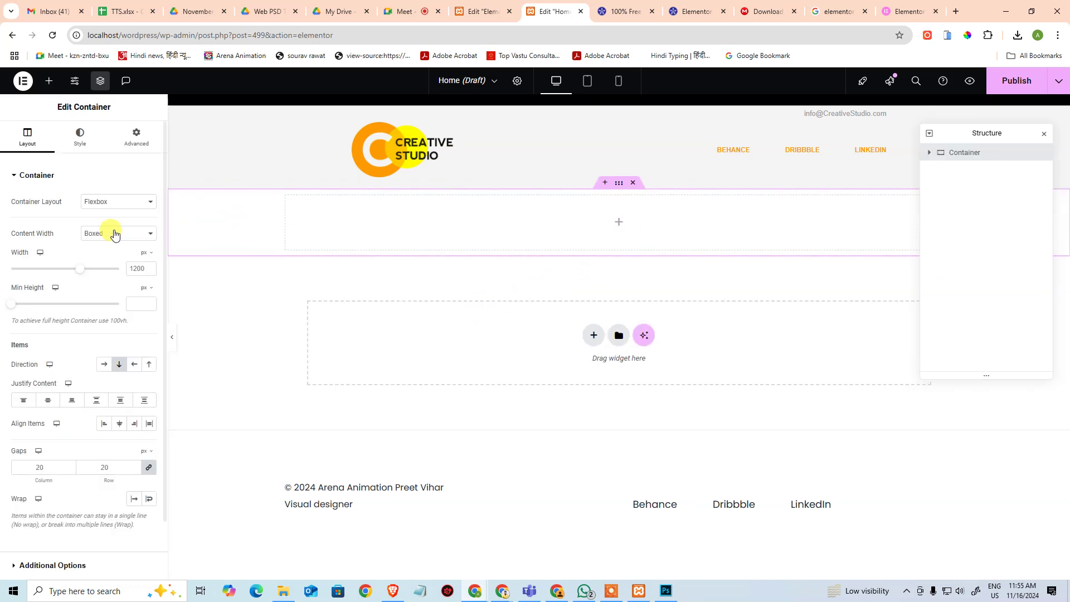
Step: Give the container a classic background in the Photoshop page colour, copying its hex code f4f4f4 from the foreground swatch
click(80, 139)
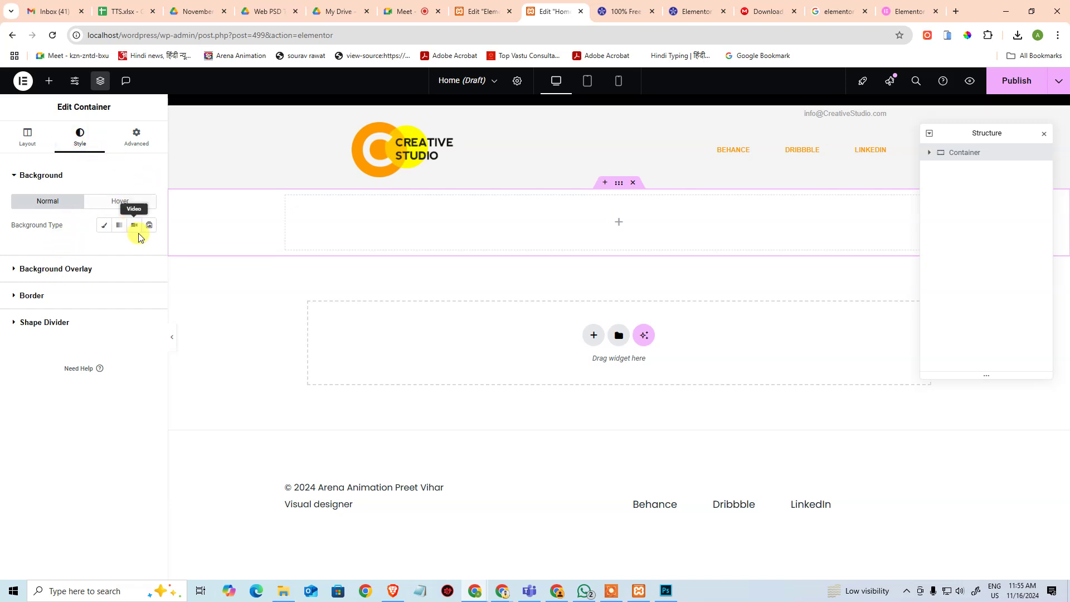
click(104, 226)
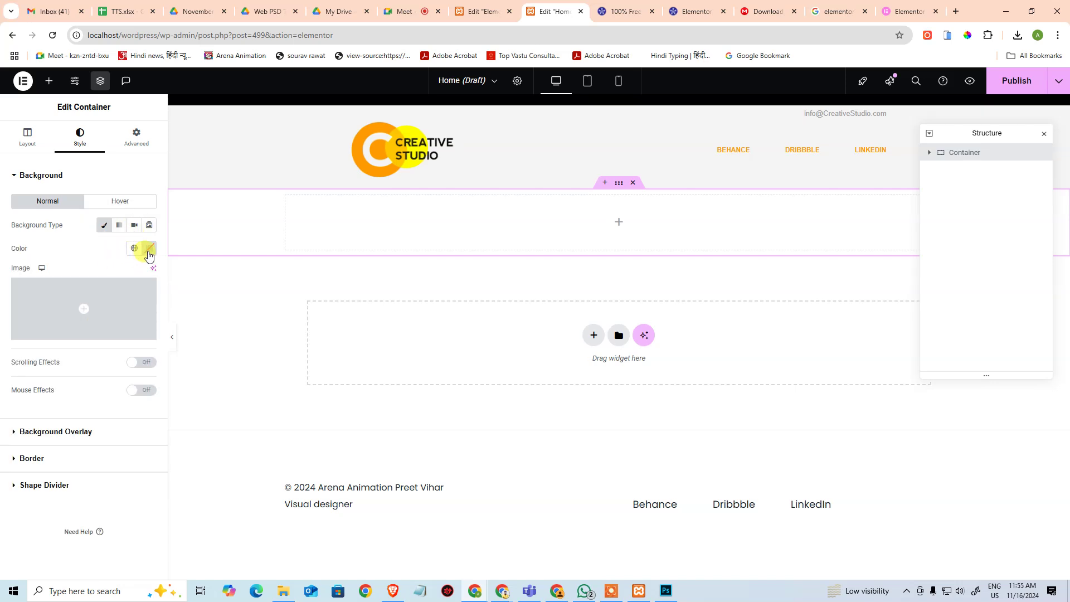
click(148, 248)
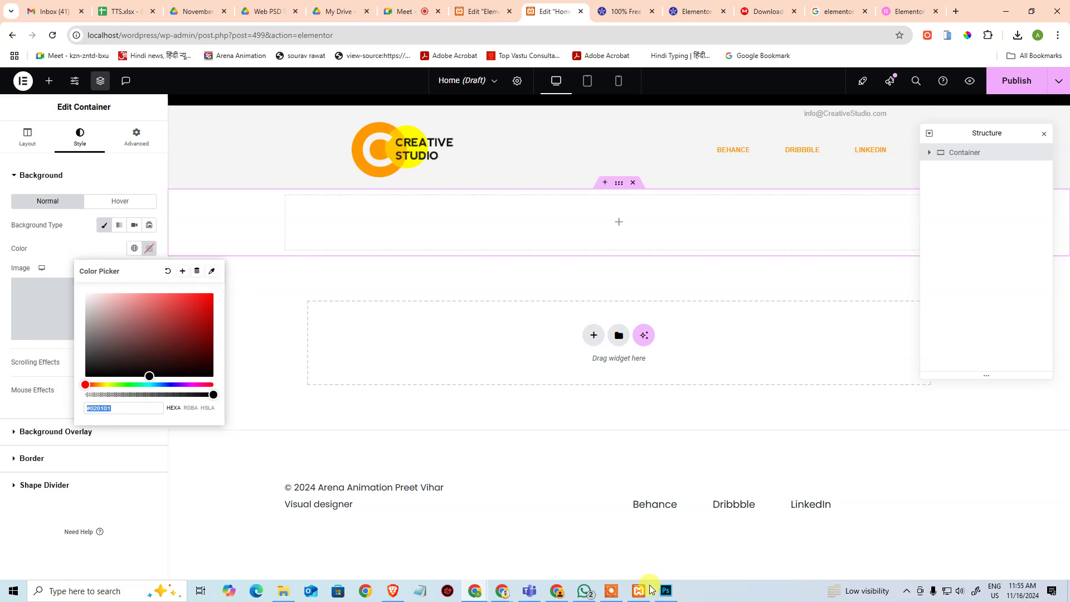
click(666, 592)
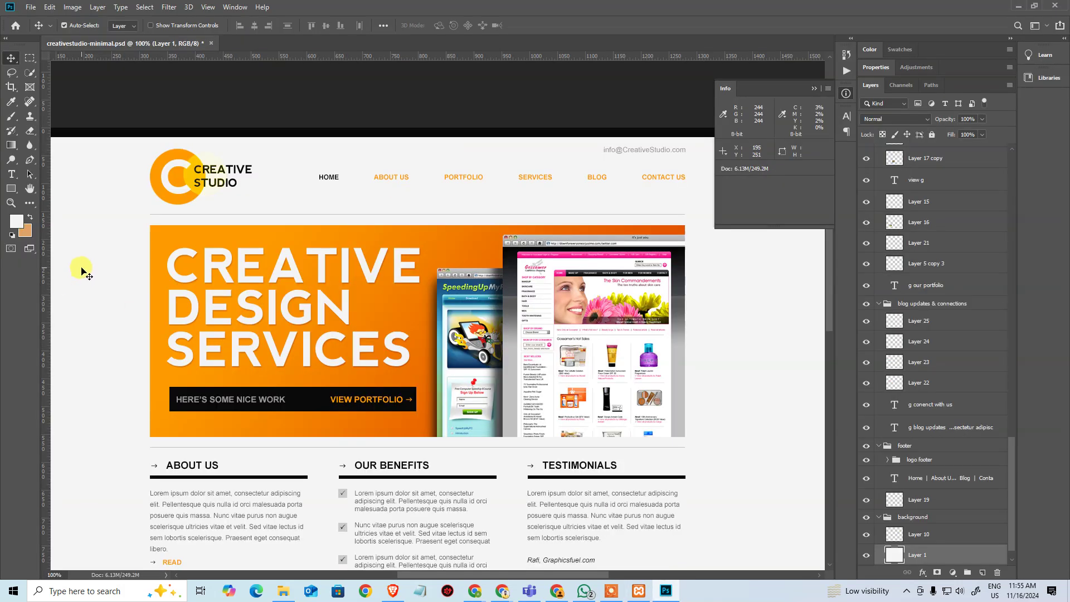
key(i)
click(17, 222)
key(ctrl+c)
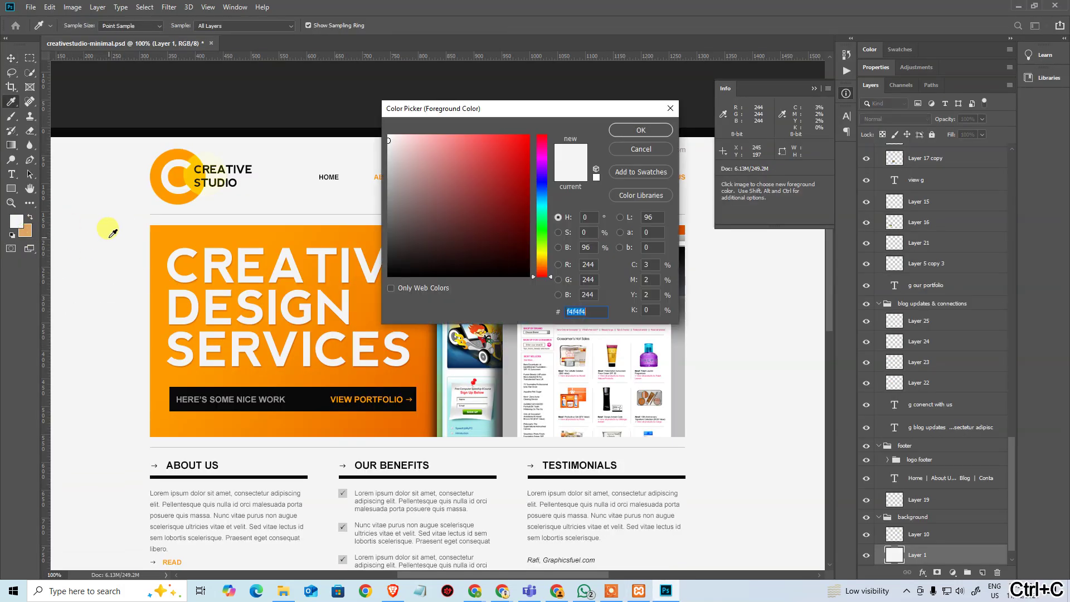
key(alt+Tab)
key(ctrl+v)
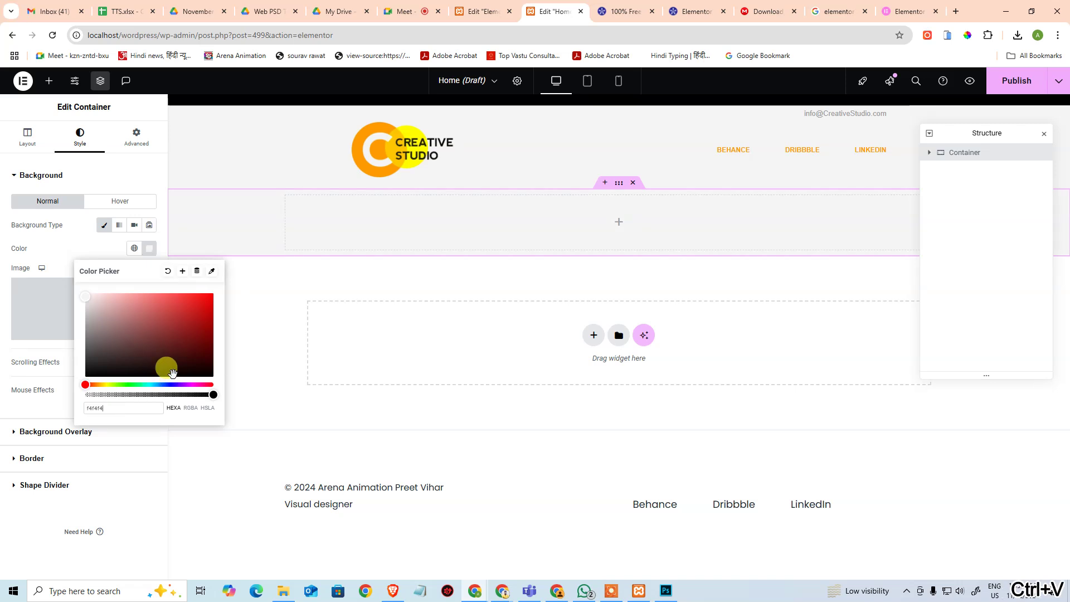
click(292, 349)
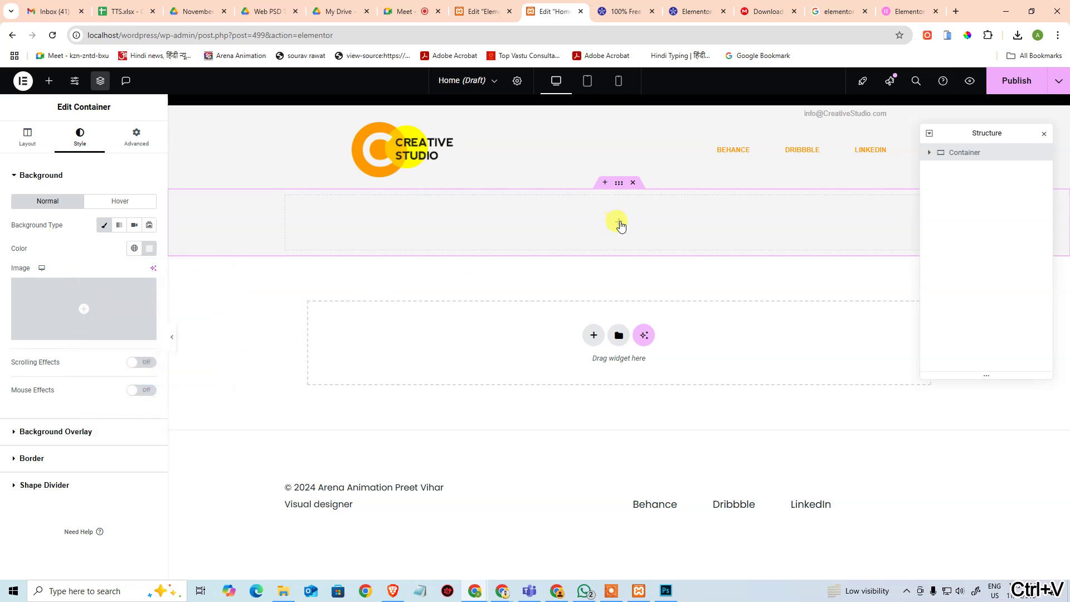
Step: Bring up the widget list for the container, cancel Photoshop's open colour picker, and return to the Home page editor
click(618, 223)
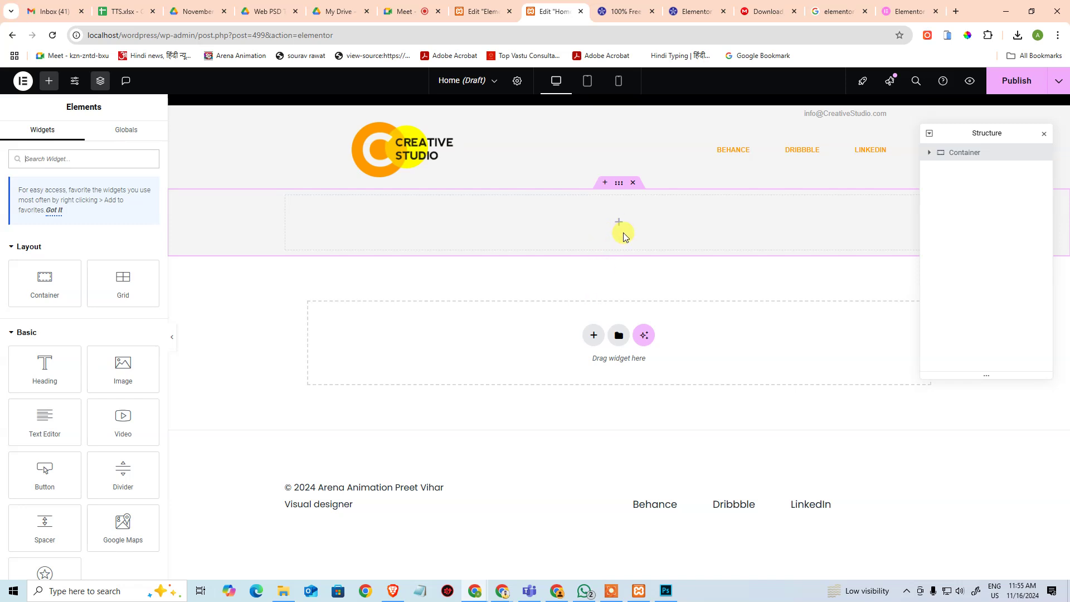
click(617, 225)
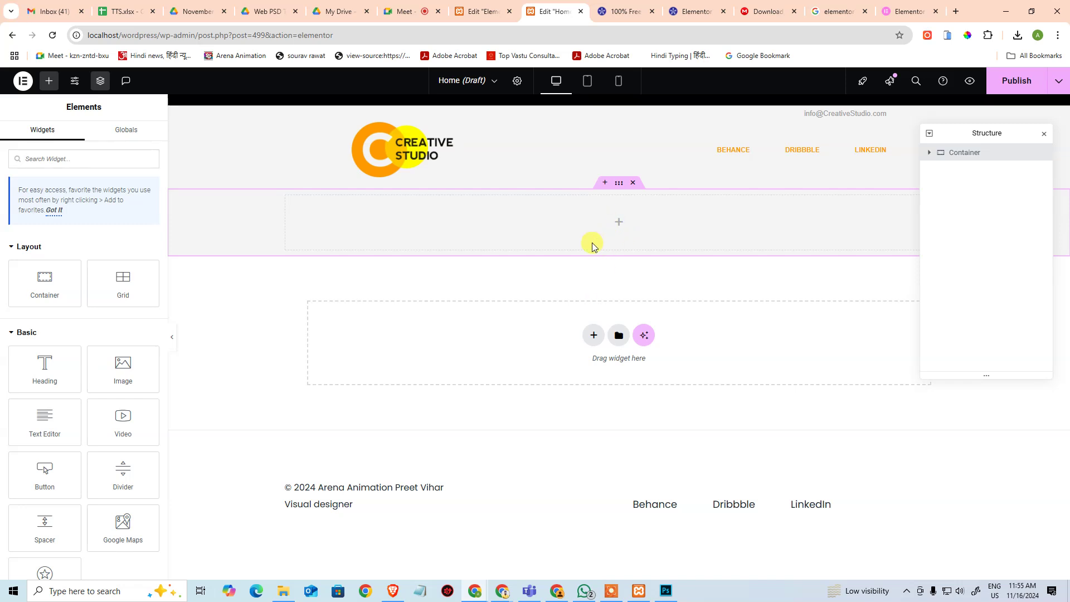
key(alt+Tab)
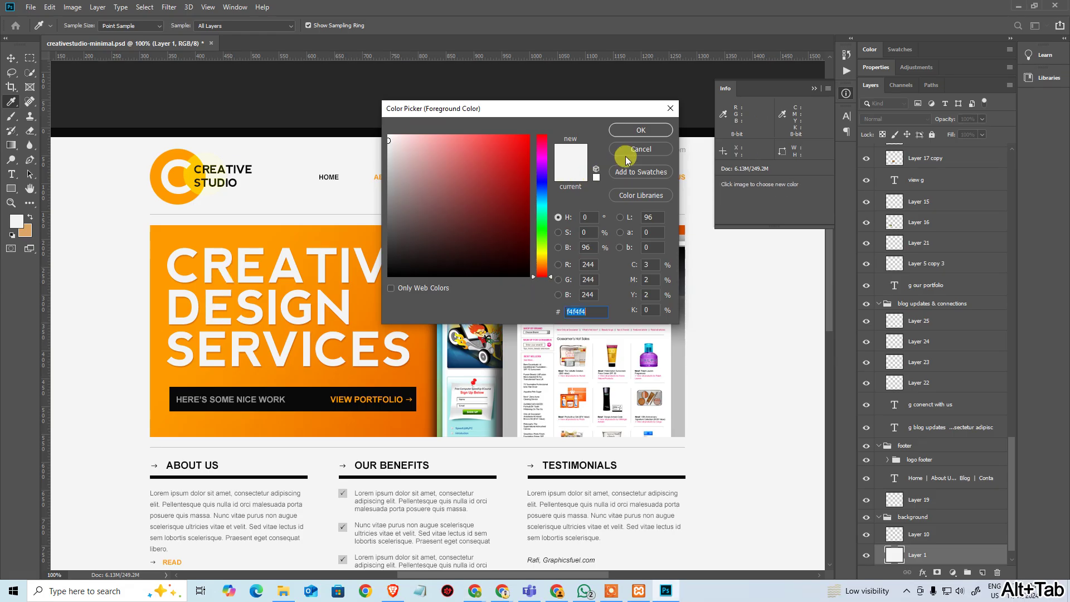
click(629, 151)
key(alt+Tab)
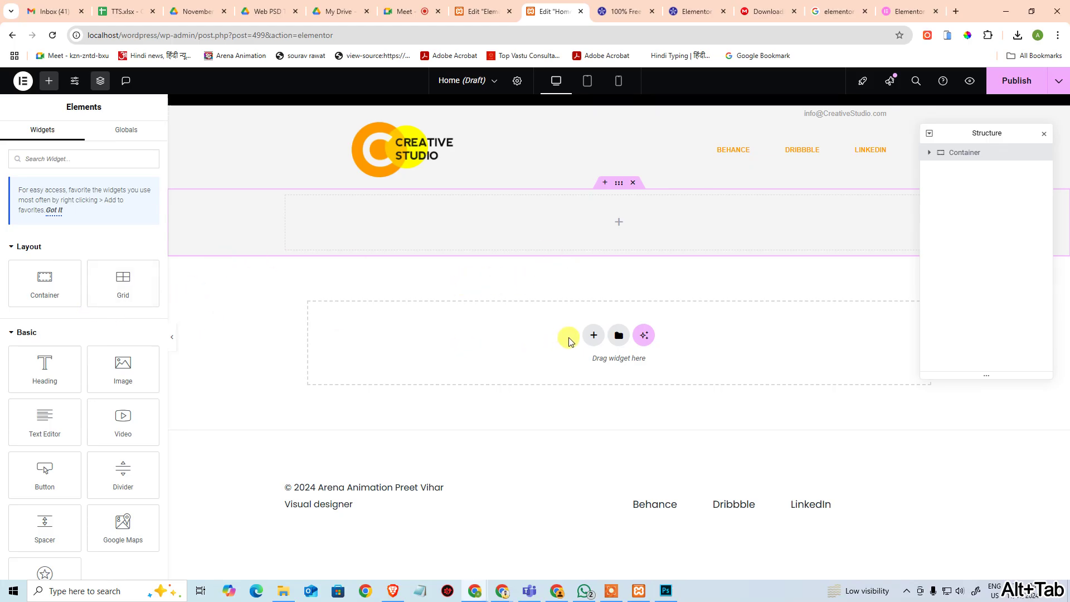
click(594, 336)
click(570, 359)
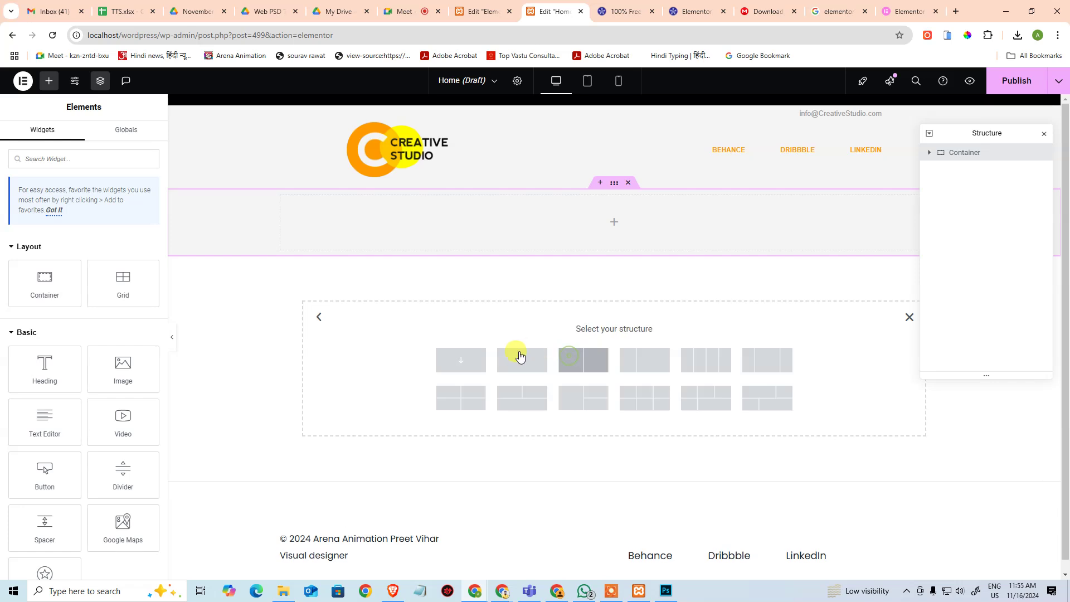
click(462, 361)
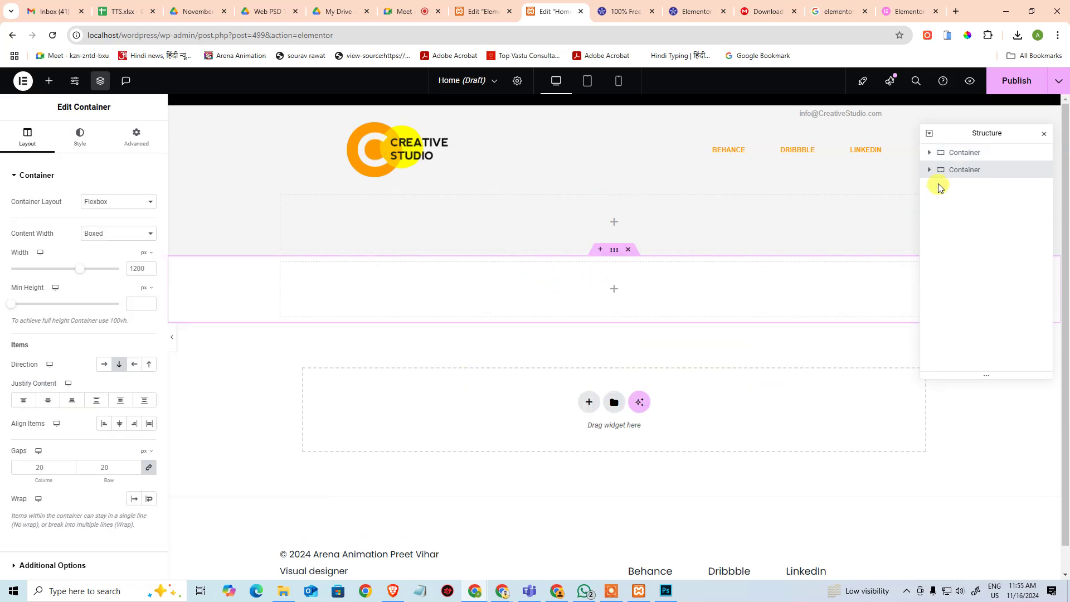
click(928, 152)
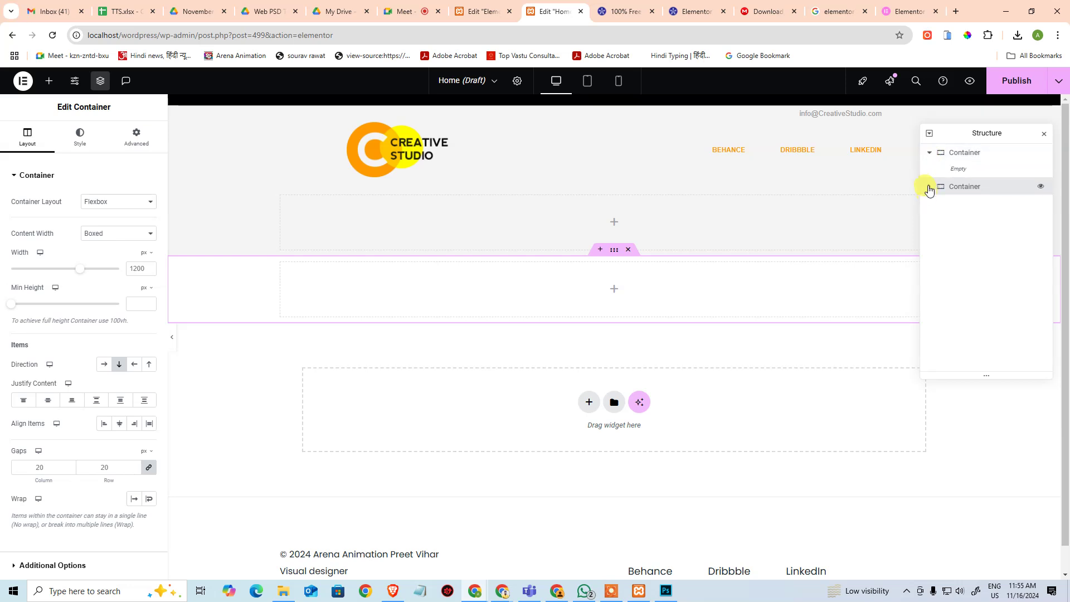
mouse_move(954, 191)
mouse_down()
mouse_move(962, 162)
mouse_move(957, 177)
mouse_up()
click(929, 170)
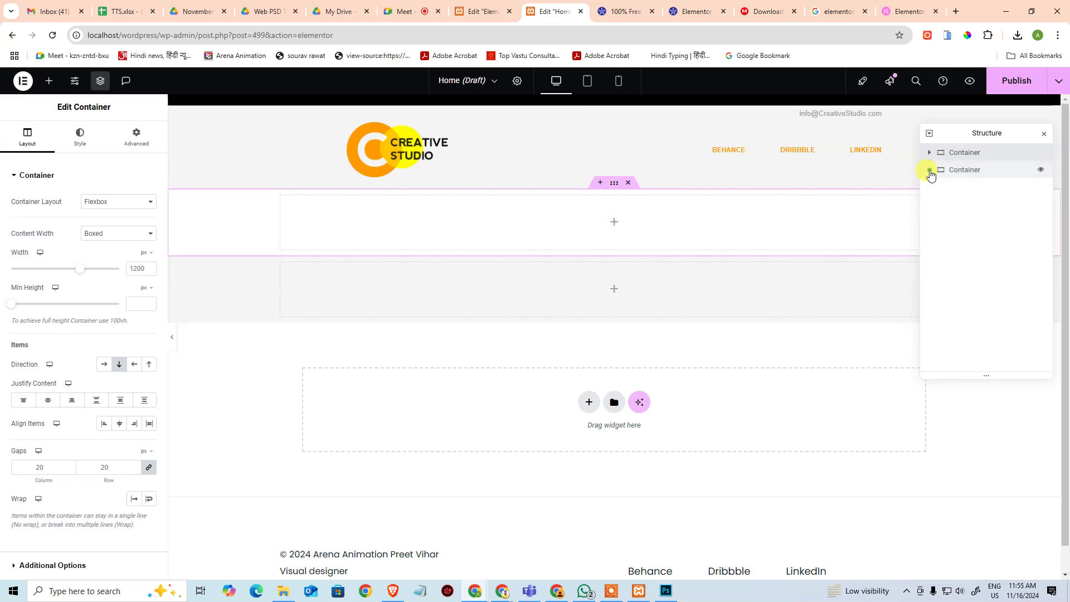
click(978, 171)
key(Delete)
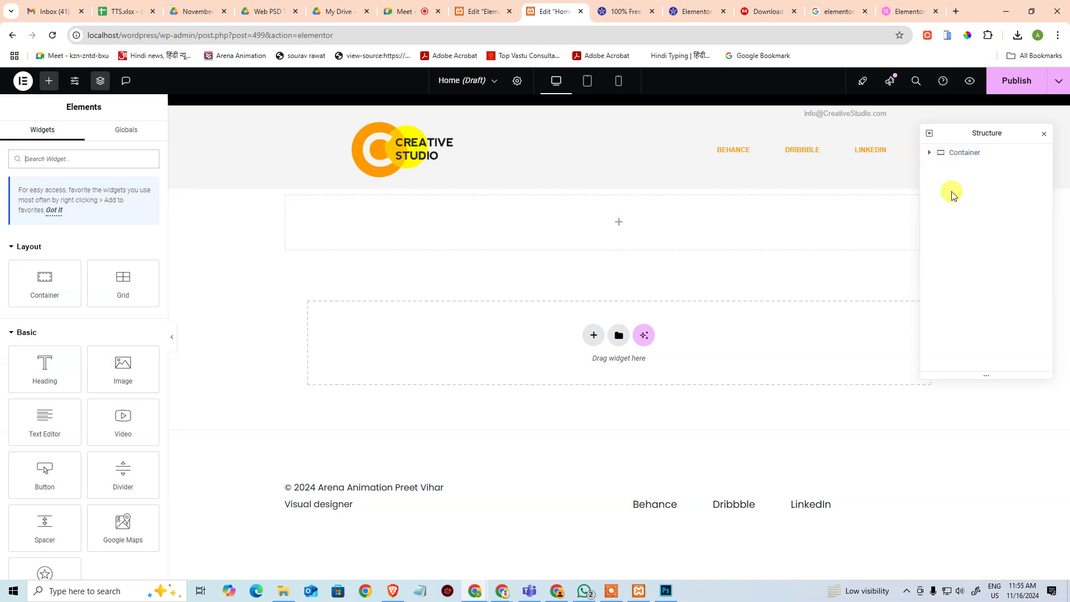
key(ctrl+z)
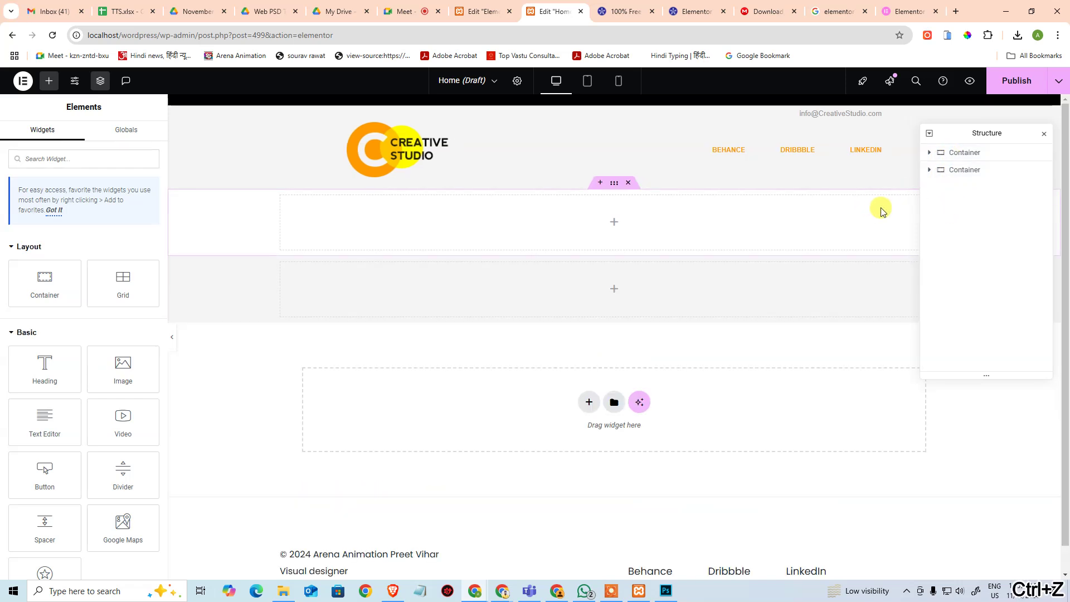
click(978, 158)
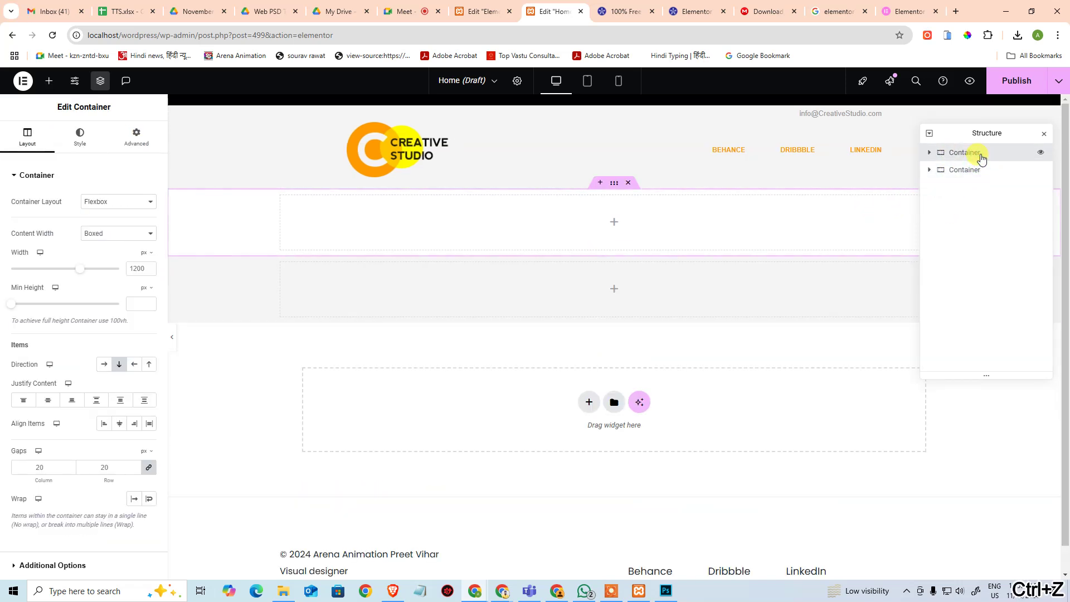
key(Delete)
Step: Nest a new container inside the grey container and set its width to 960 px
click(642, 213)
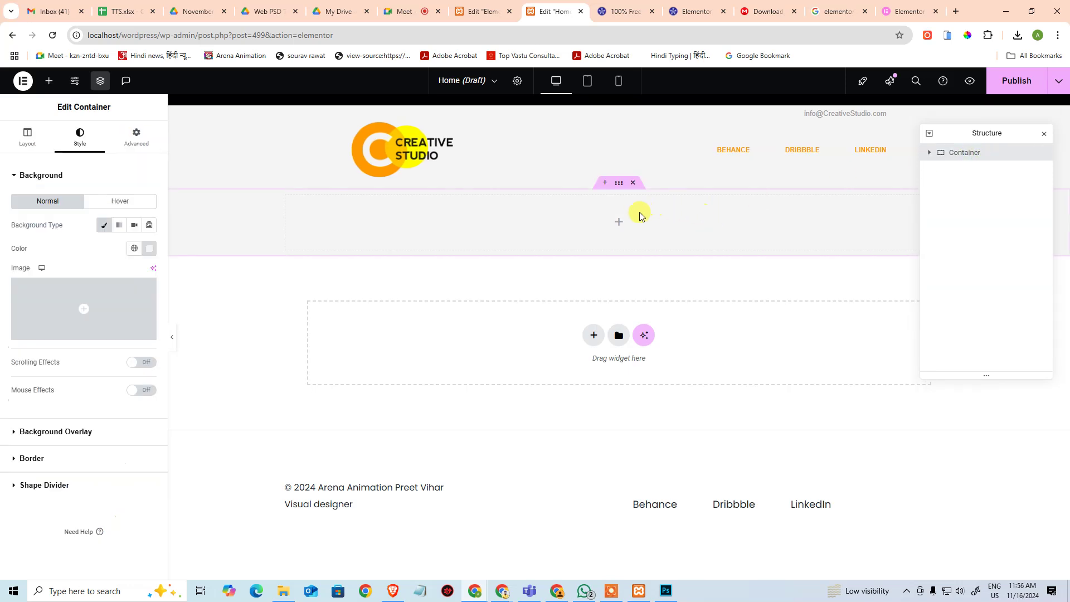
drag(38, 275, 585, 233)
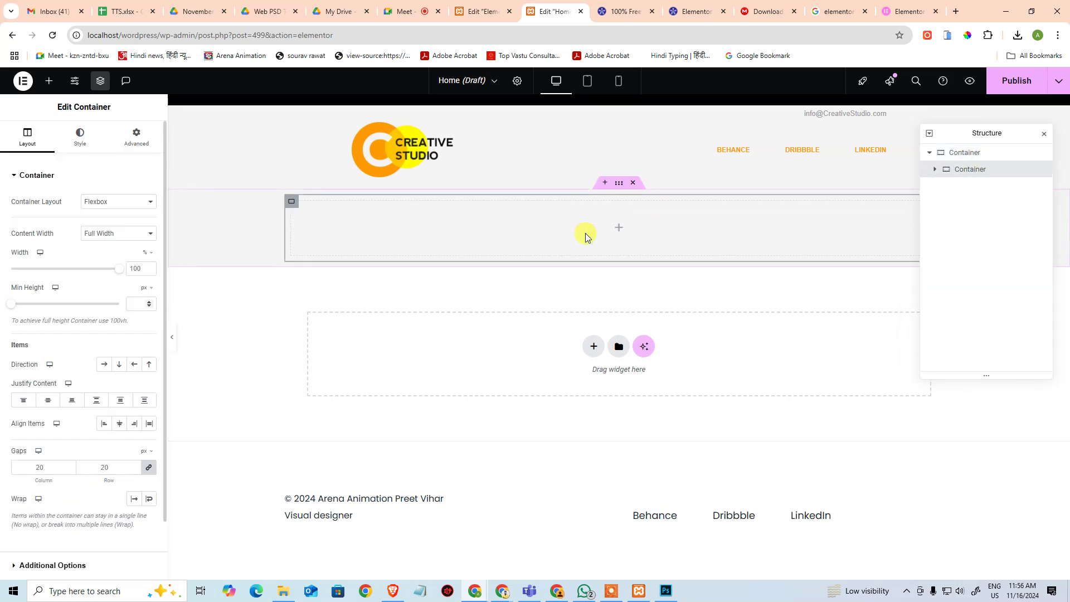
click(147, 258)
click(145, 252)
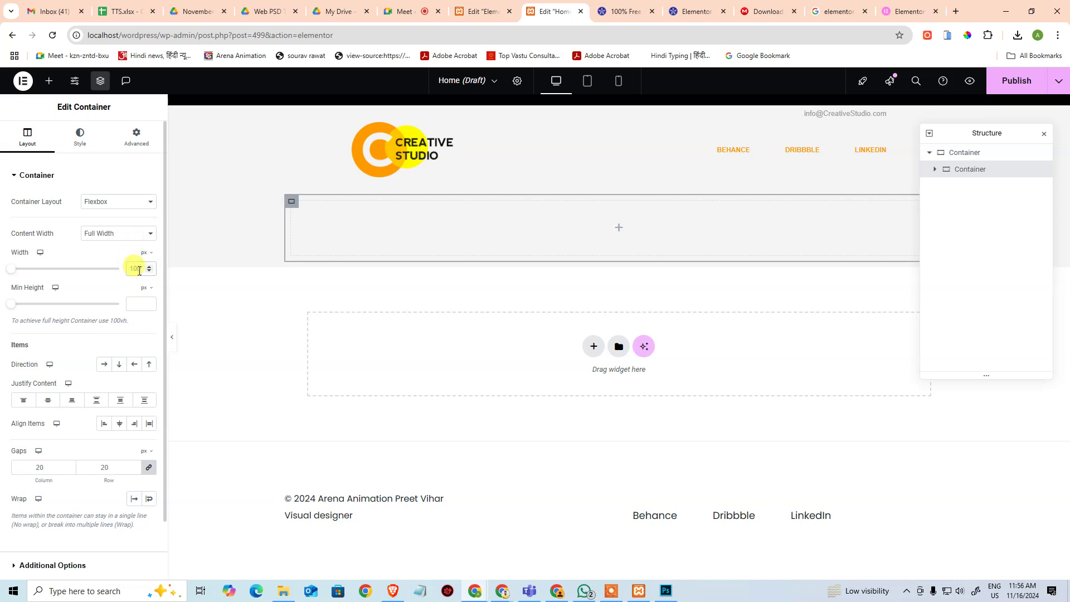
text(960)
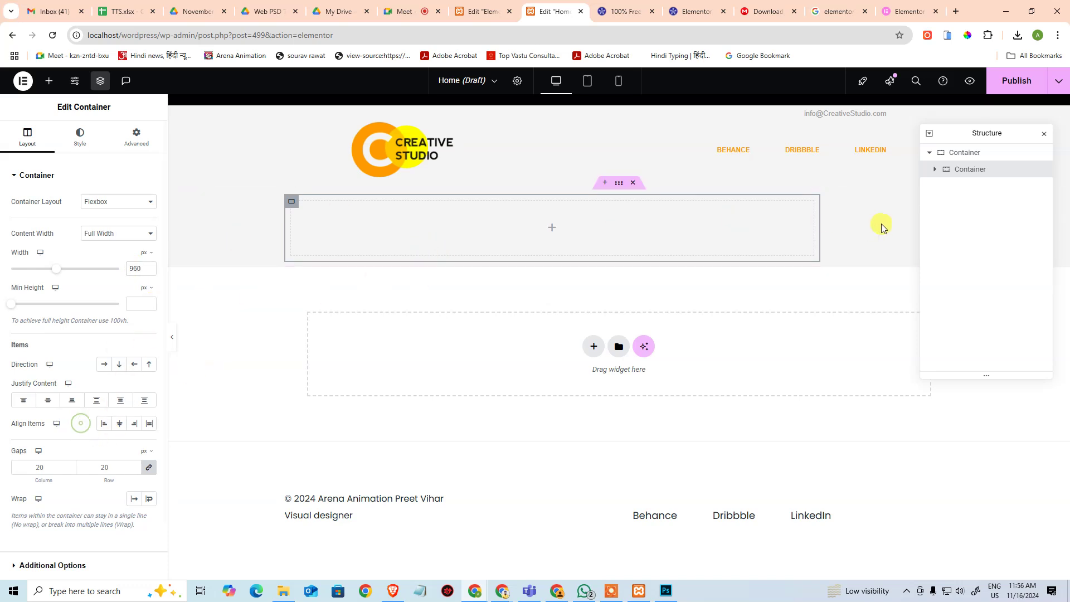
Step: Set the outer container's item alignment to center so the nested container sits in the middle
click(972, 155)
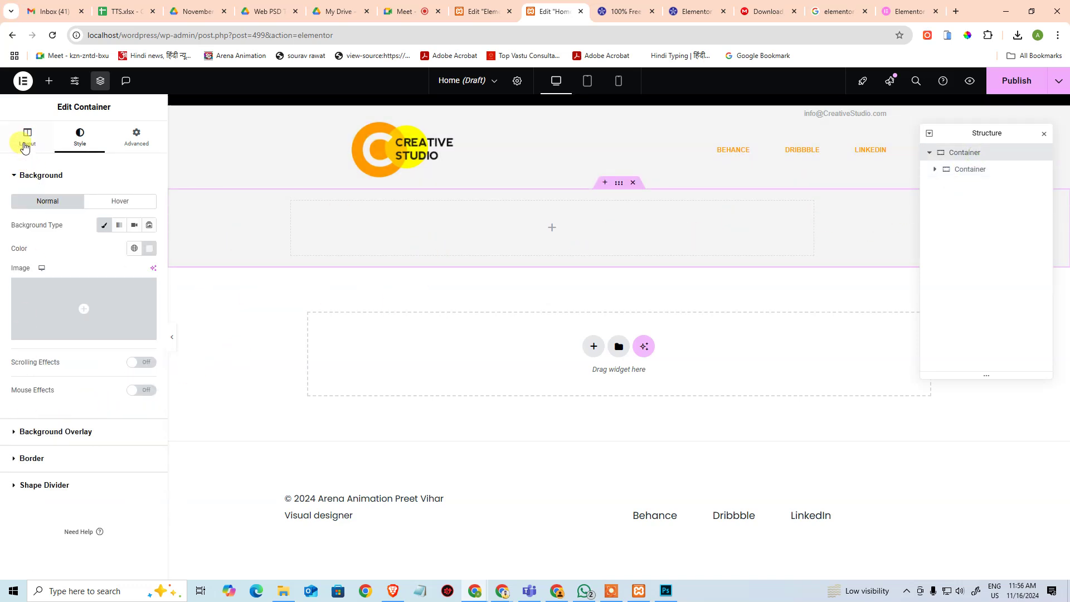
click(26, 140)
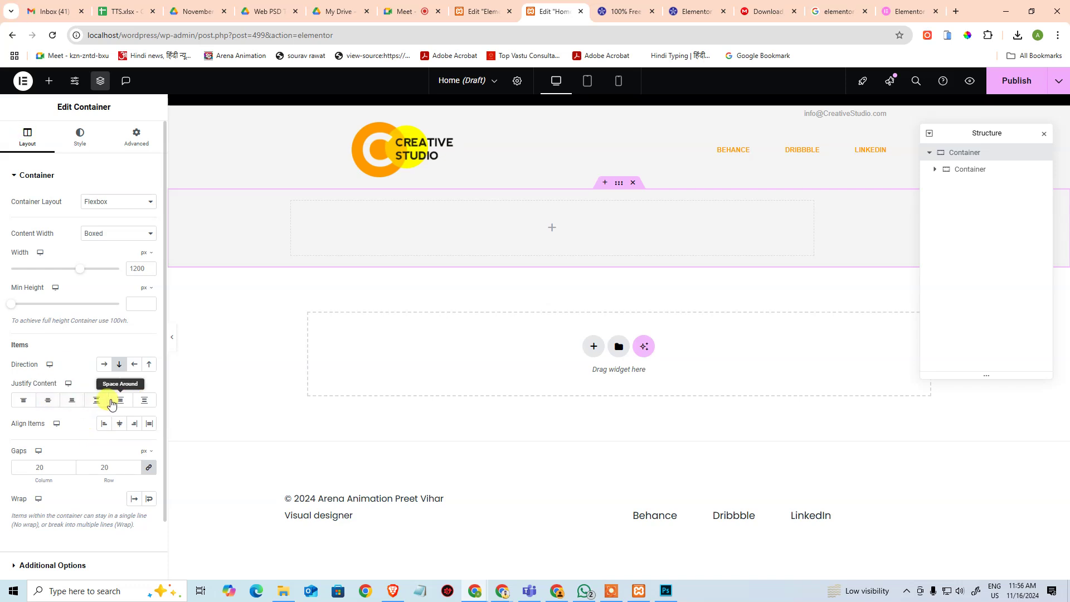
click(121, 424)
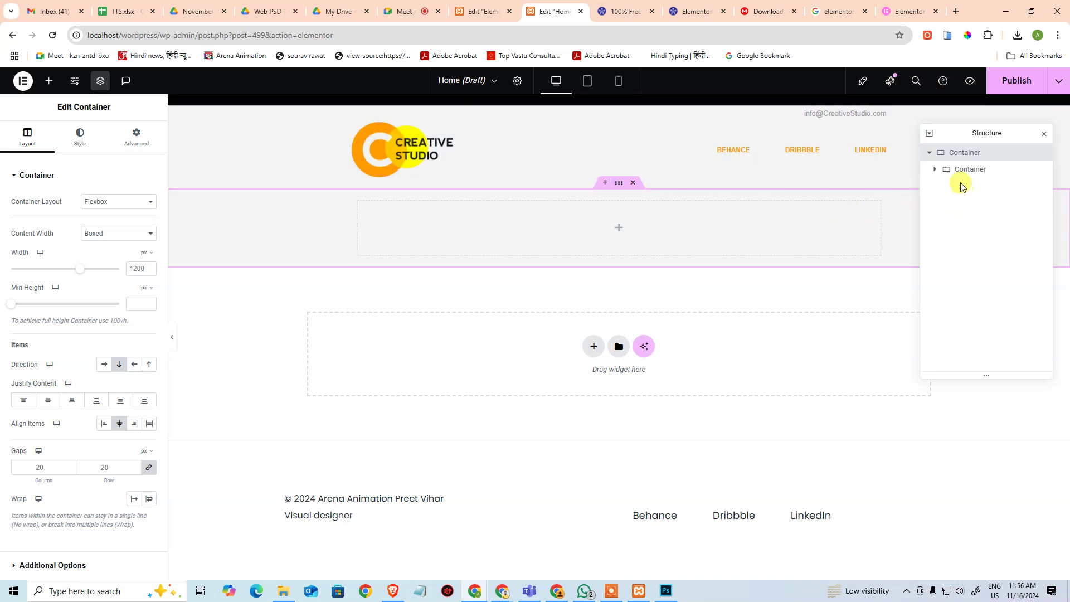
Step: Set the nested container's margin and padding to 0 px on all sides
click(970, 170)
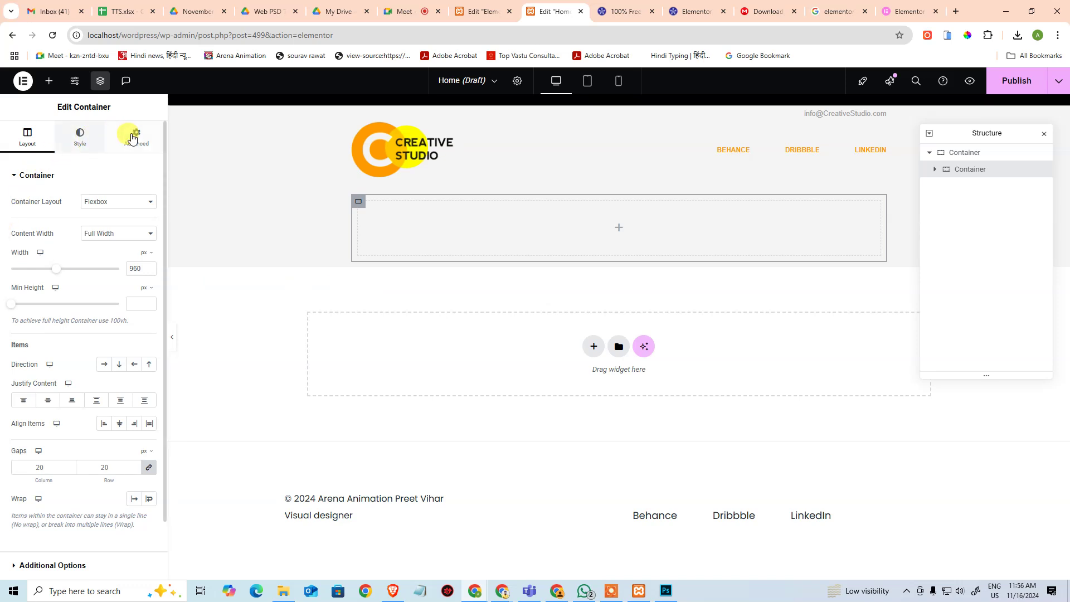
click(132, 137)
click(21, 213)
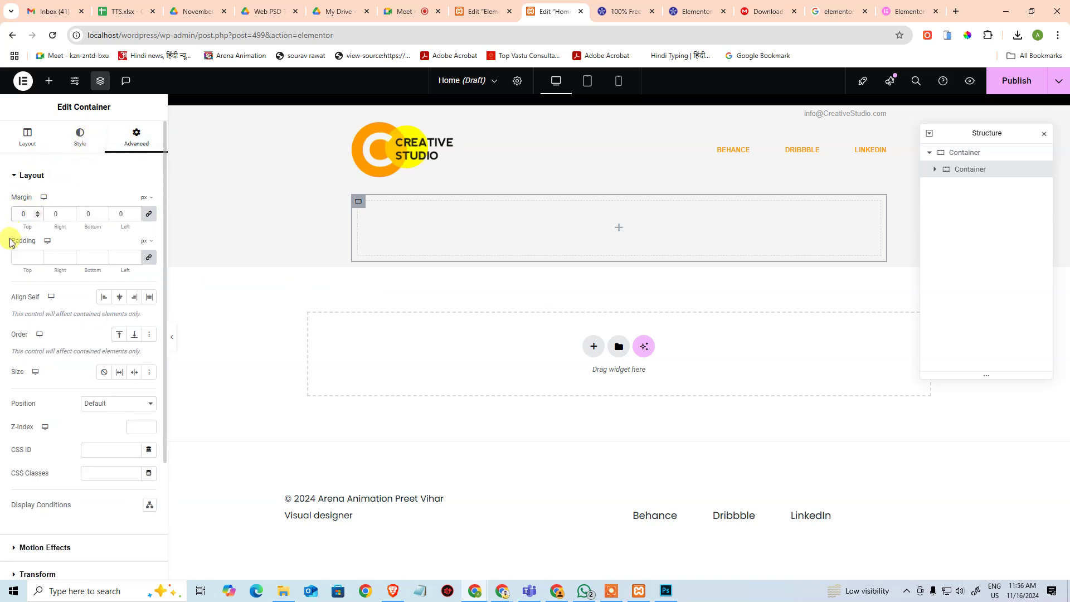
click(22, 254)
text(0)
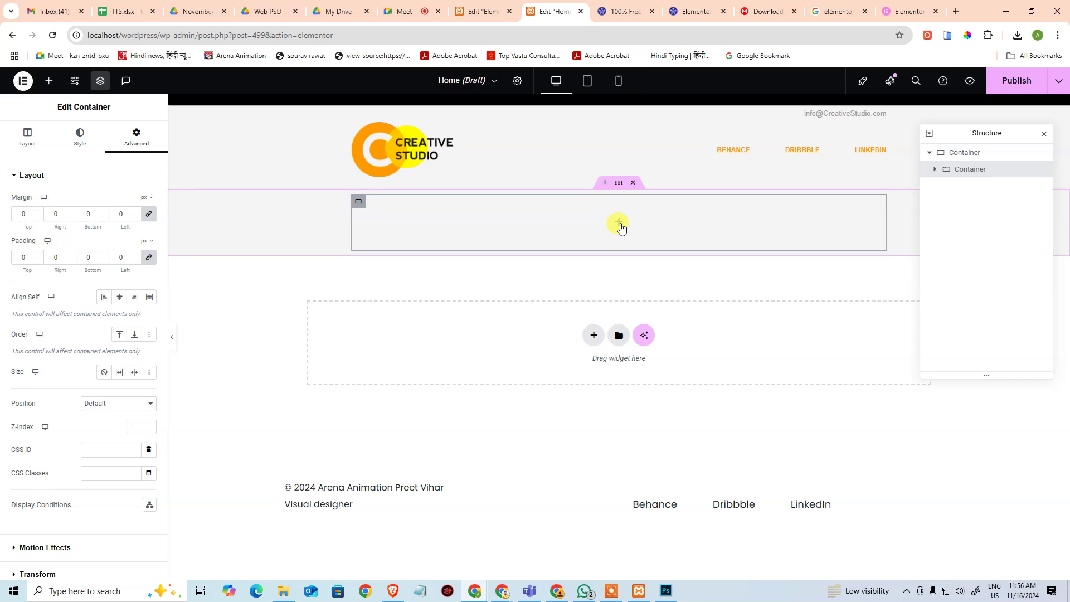
Step: Add an Image widget to the nested container and upload banner.jpg as its image
click(618, 223)
drag(126, 384, 590, 235)
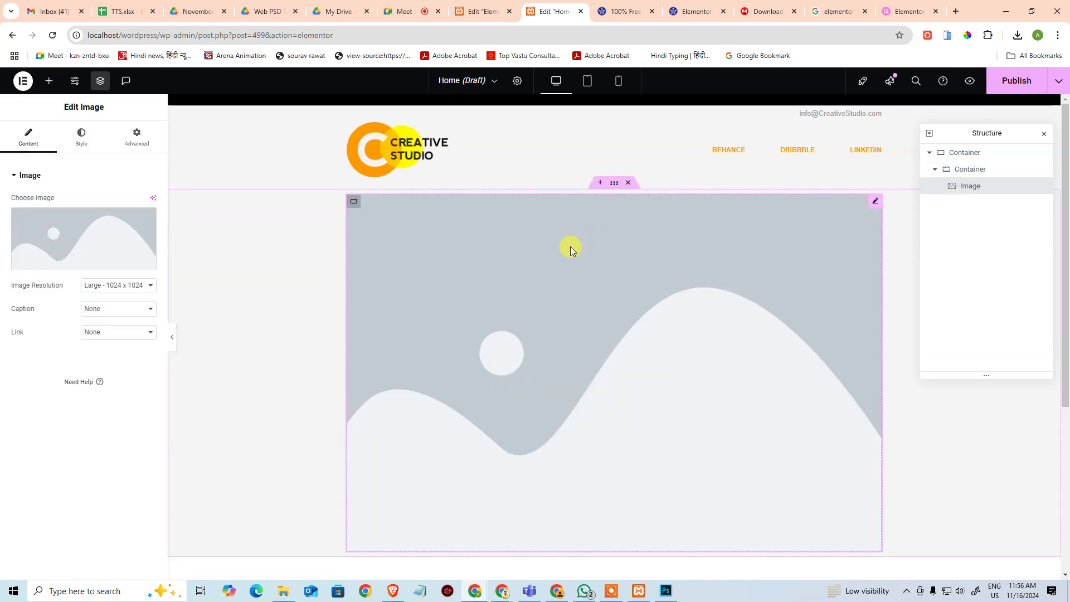
click(66, 270)
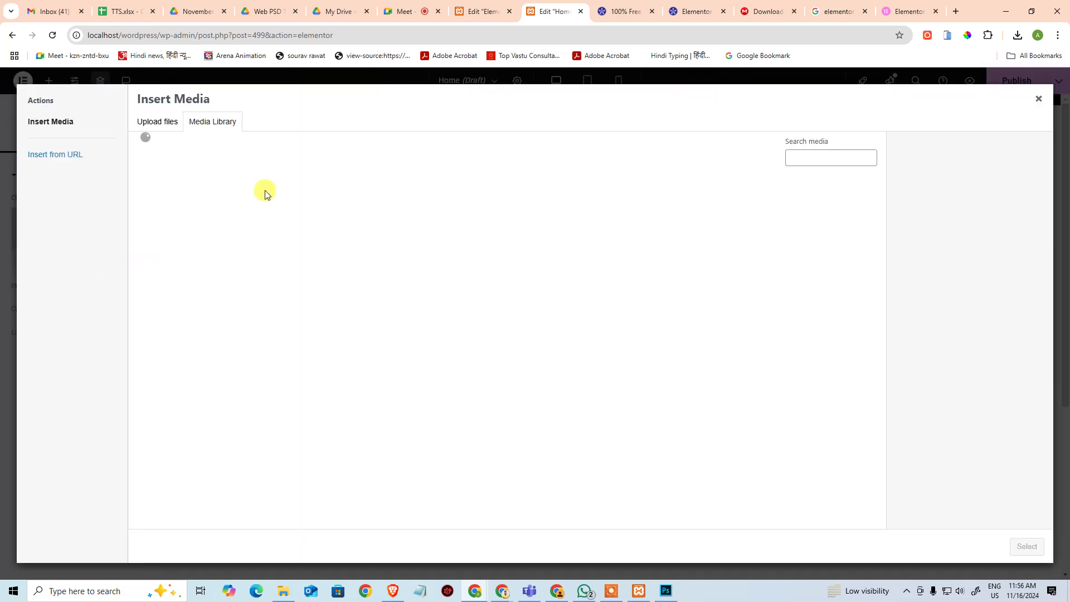
click(167, 132)
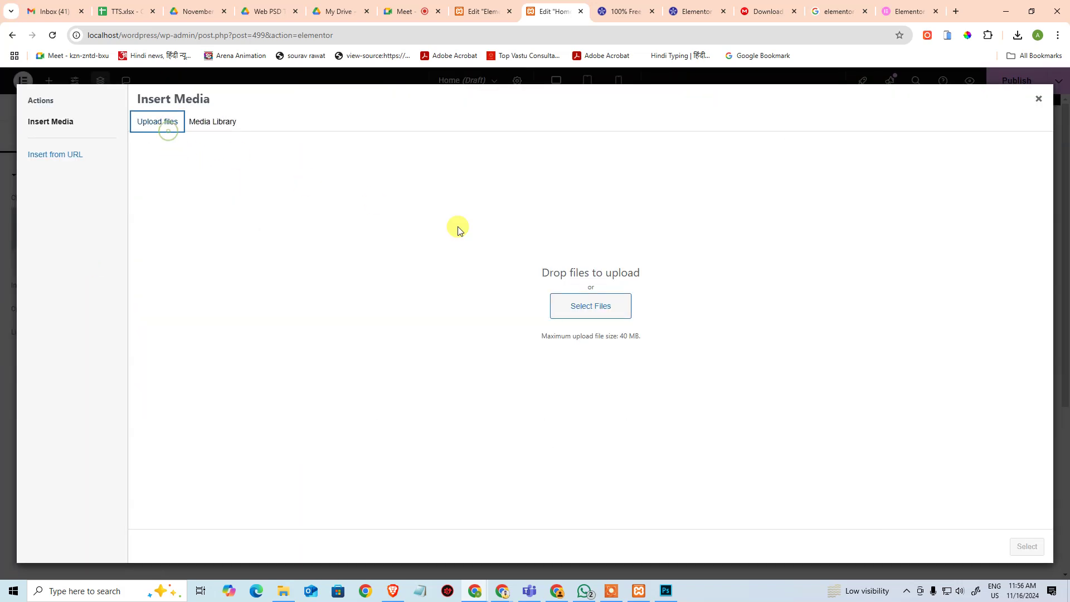
click(595, 304)
click(131, 123)
double_click(131, 123)
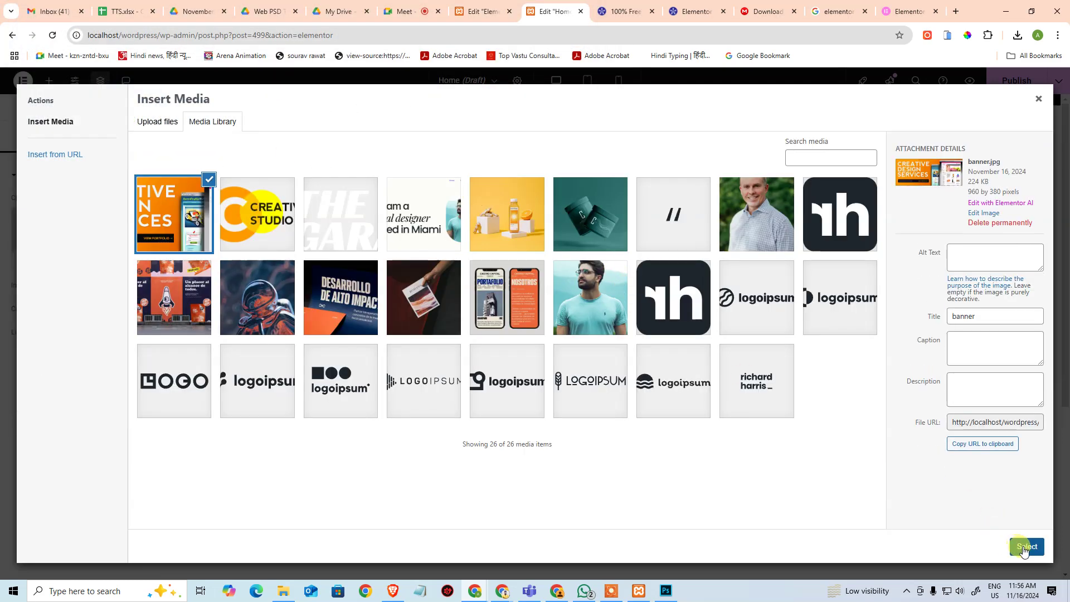
click(1022, 546)
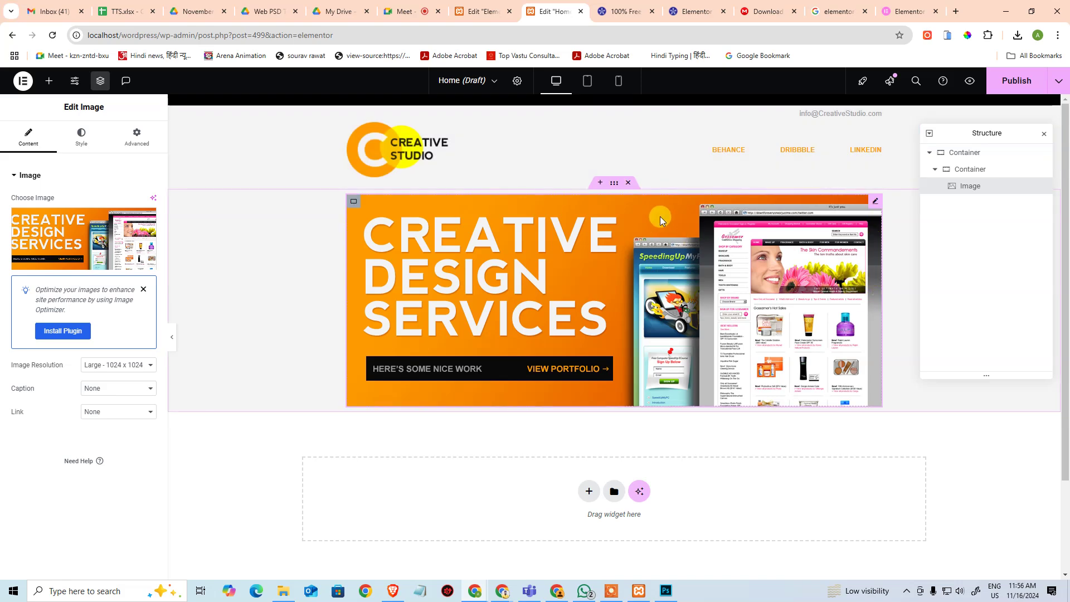
Step: Set the nested container's padding to 20 px at the top and bottom and 0 px at the right and left
click(952, 168)
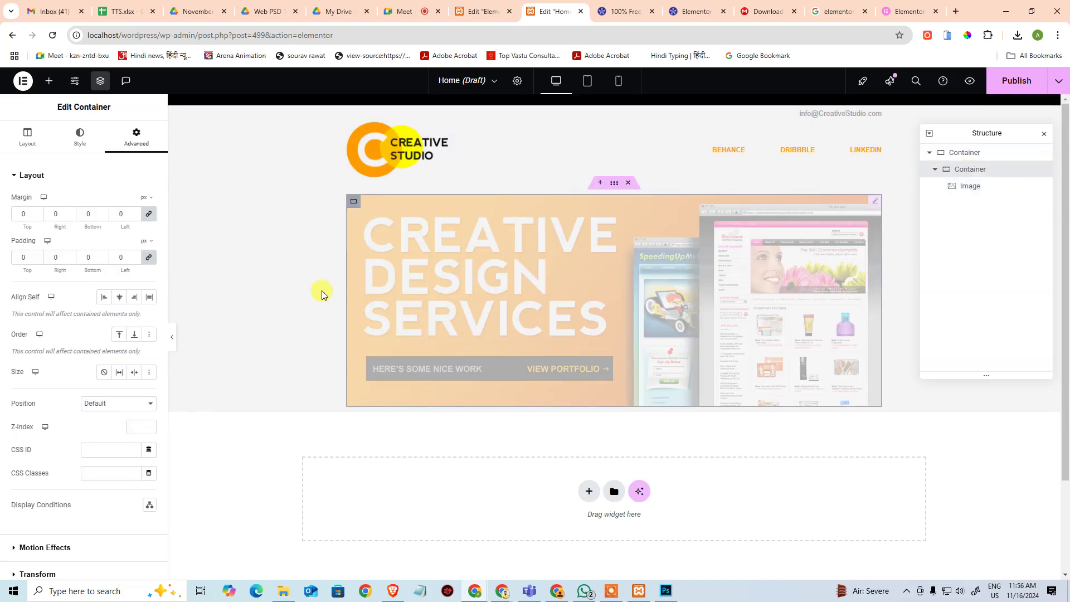
double_click(24, 257)
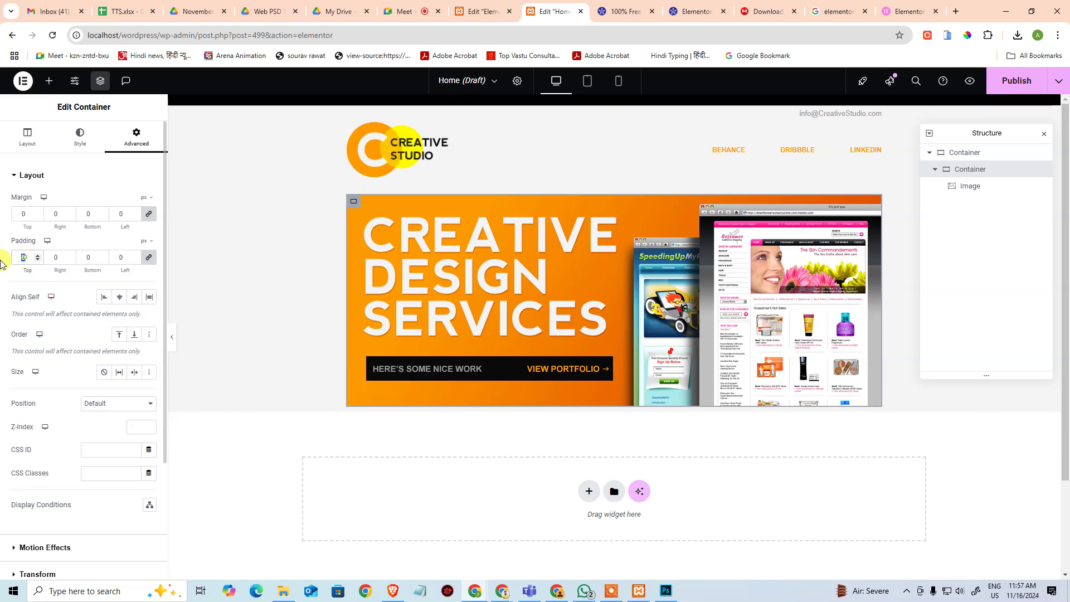
text(20)
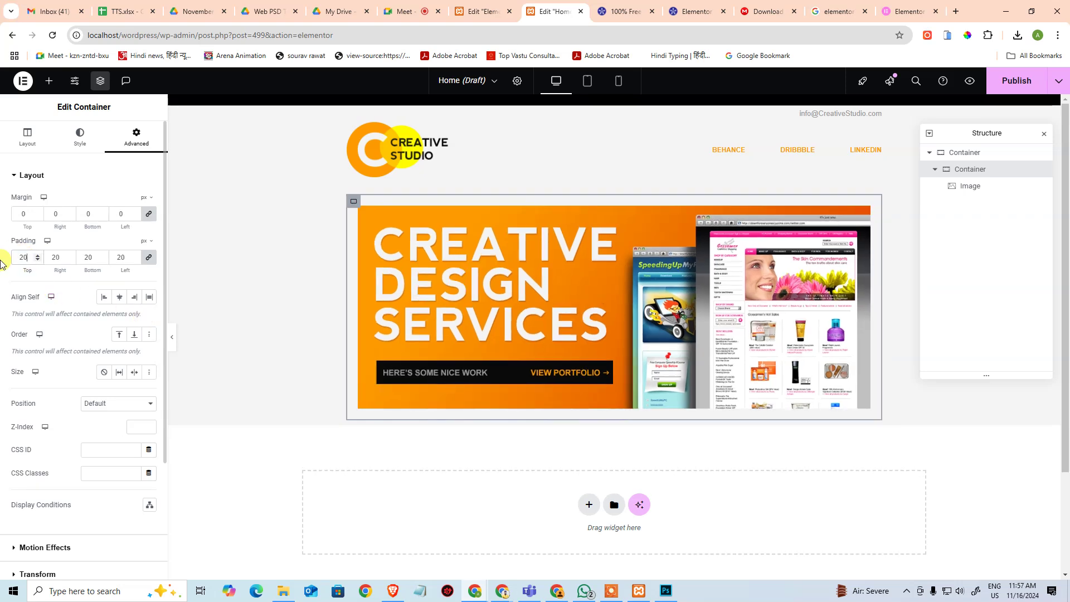
click(149, 257)
click(59, 257)
double_click(59, 257)
text(0)
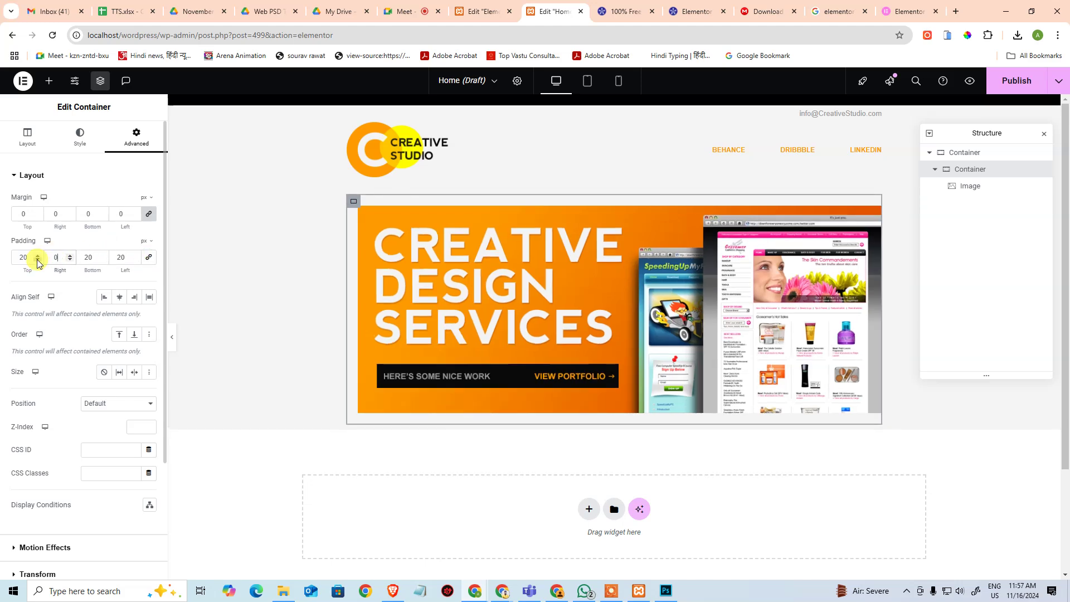
double_click(120, 257)
text(0)
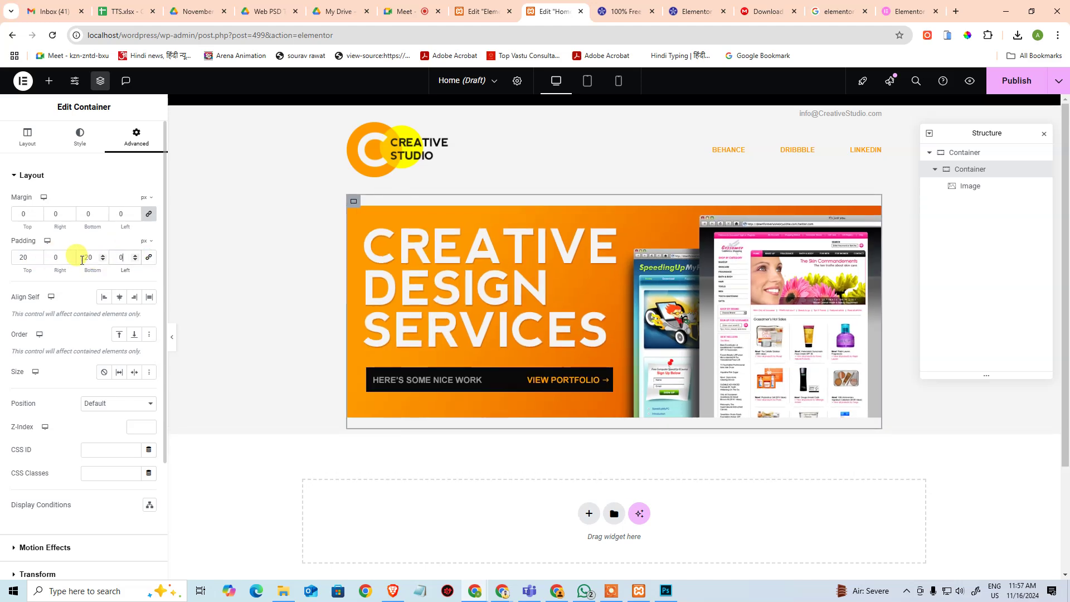
Step: Give the nested container a solid border, 1 px wide at the top and bottom and 0 px at the sides
scroll(117, 446, down, 2)
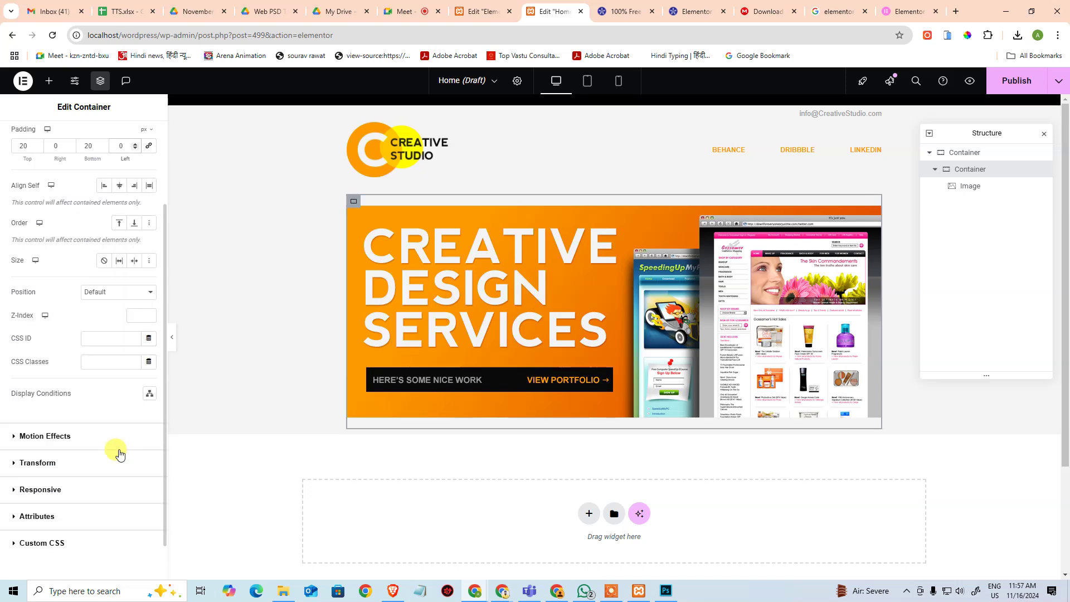
scroll(43, 152, up, 3)
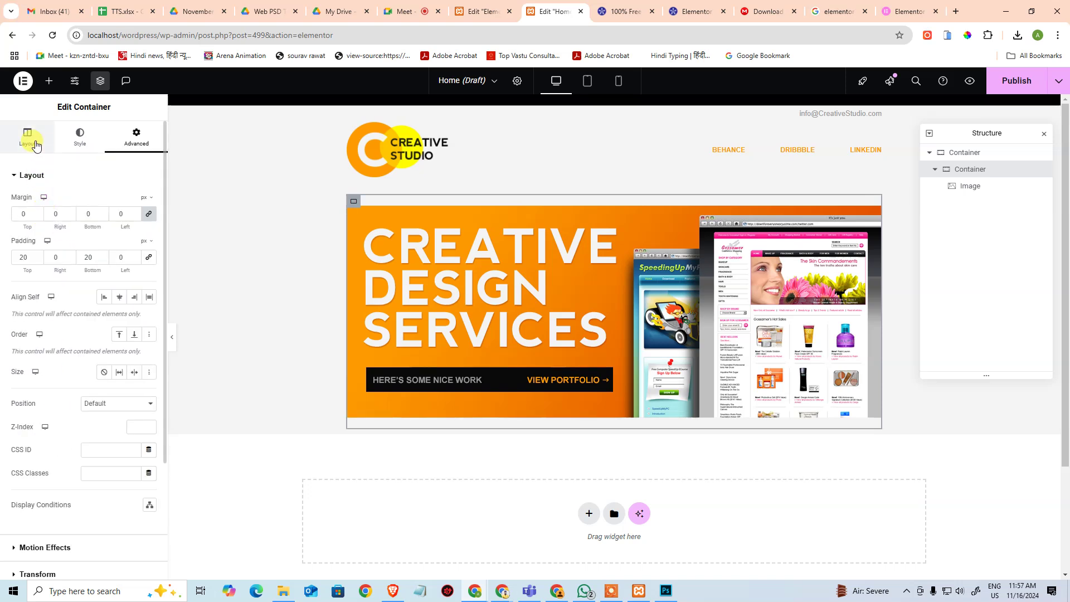
click(27, 136)
scroll(74, 513, down, 1)
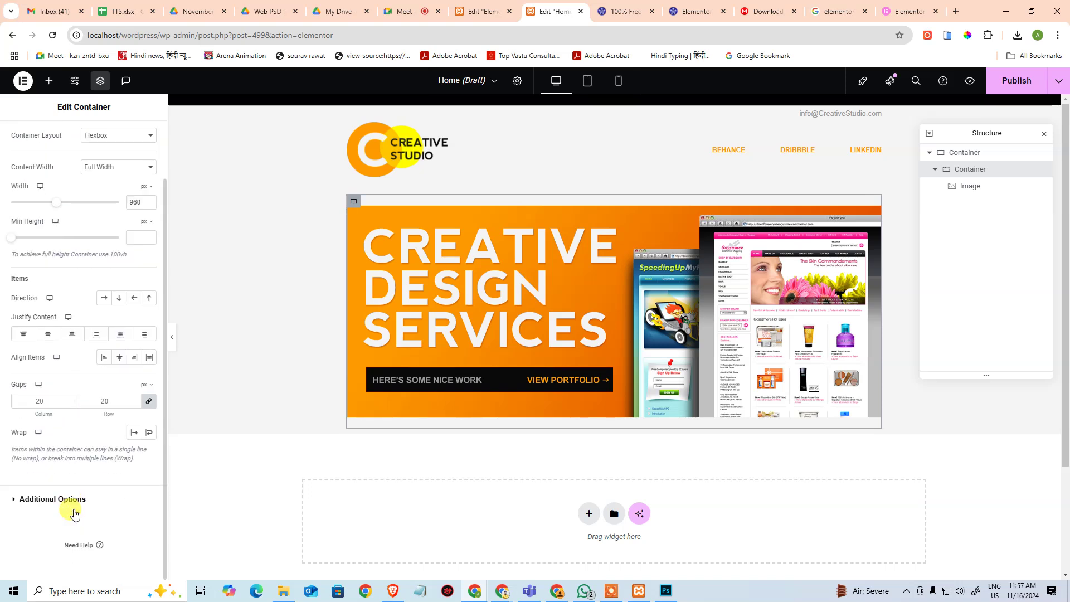
scroll(87, 438, up, 1)
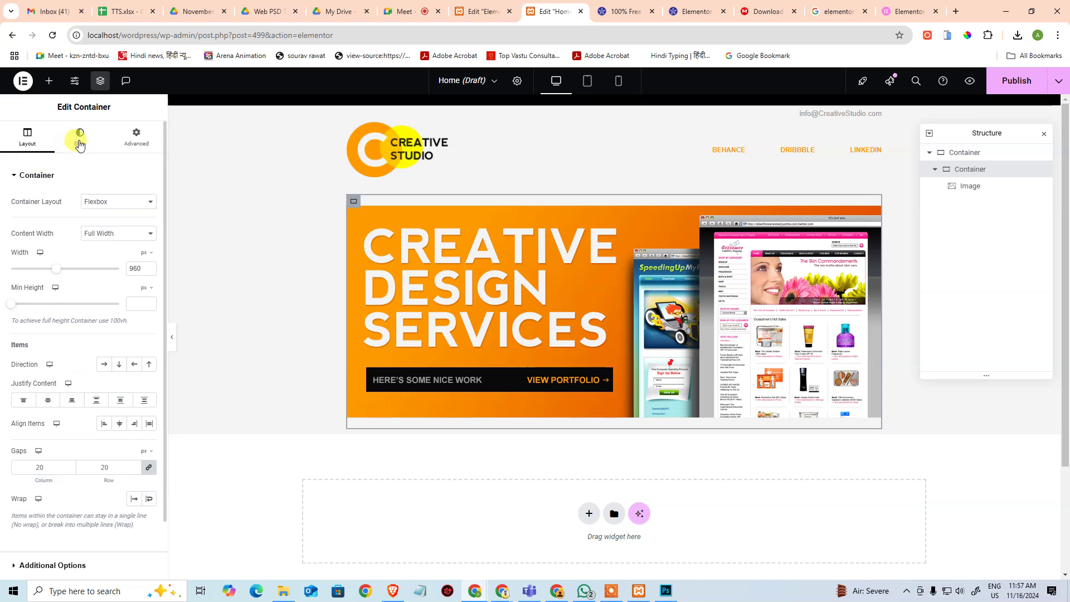
click(78, 139)
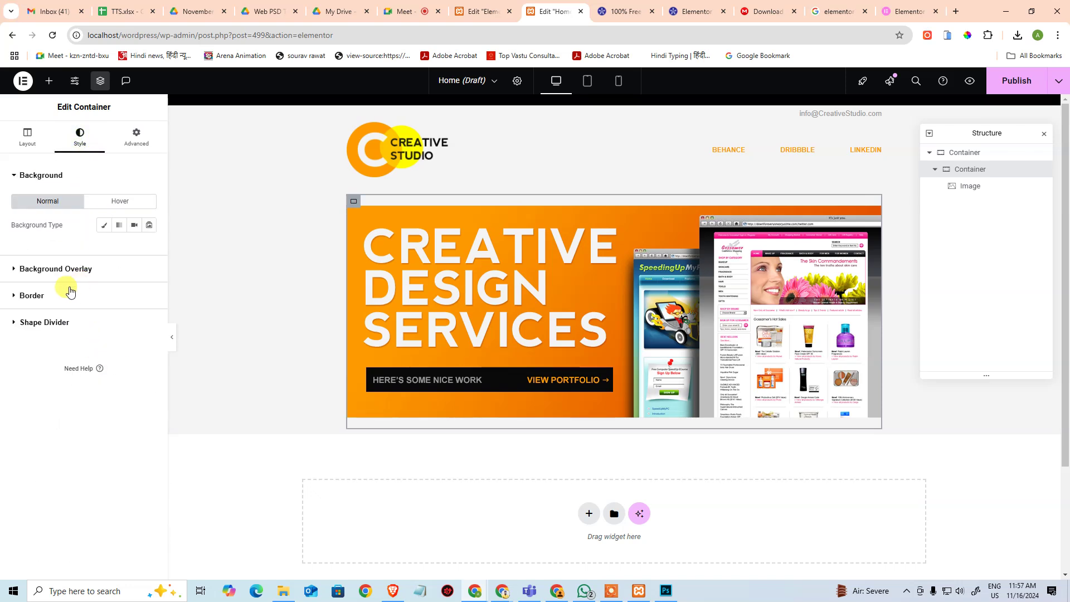
click(70, 292)
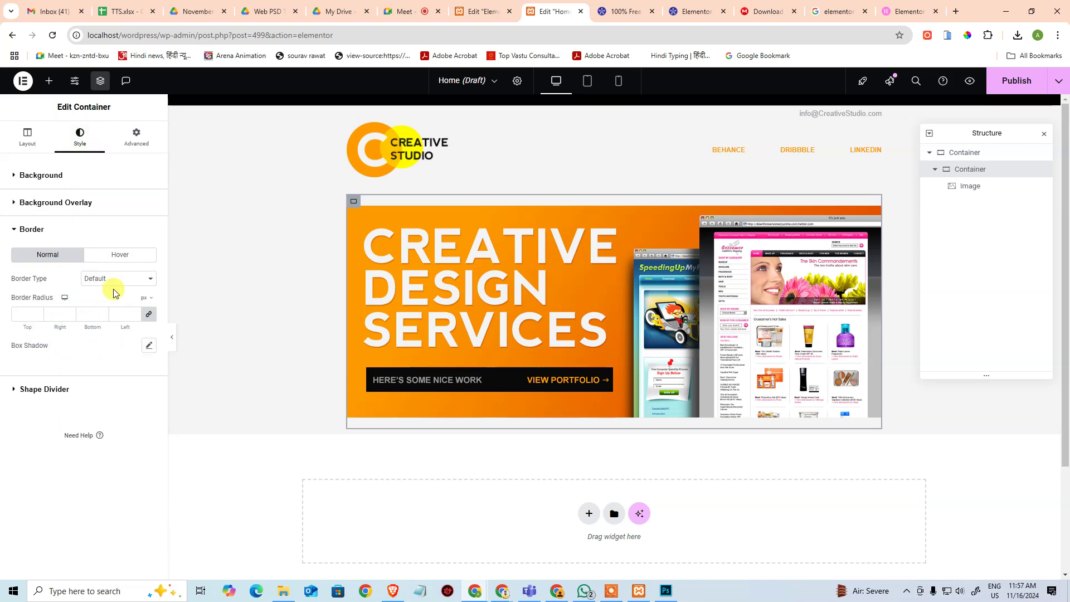
click(123, 280)
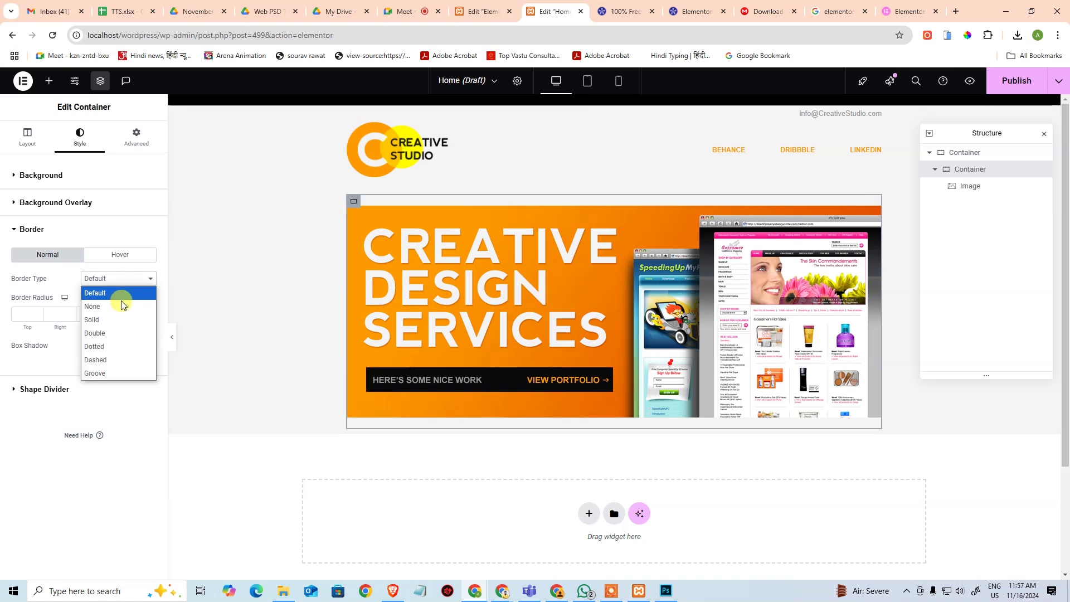
click(120, 319)
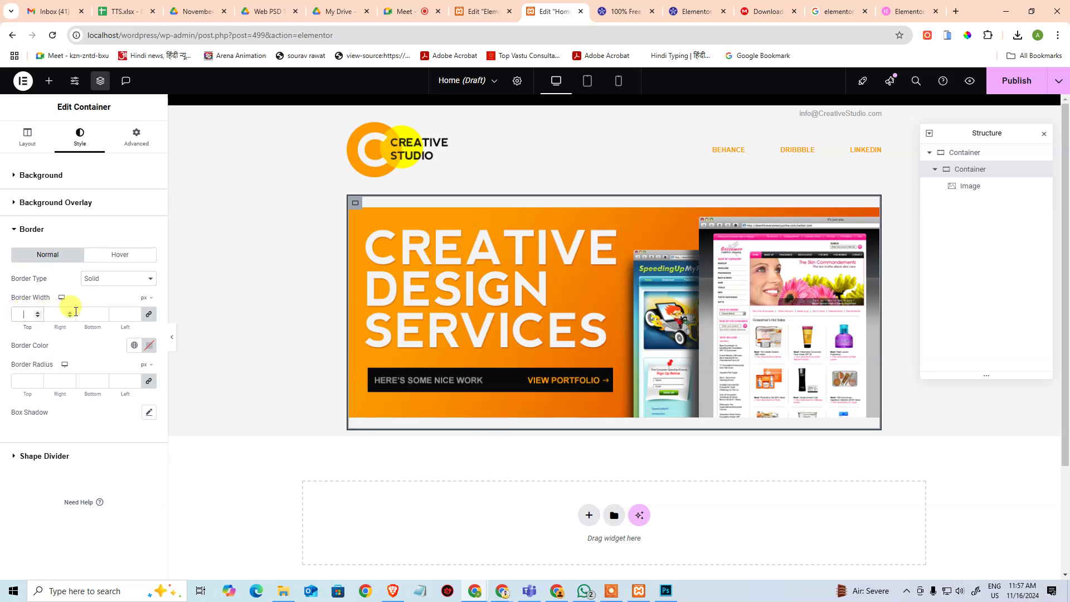
click(135, 316)
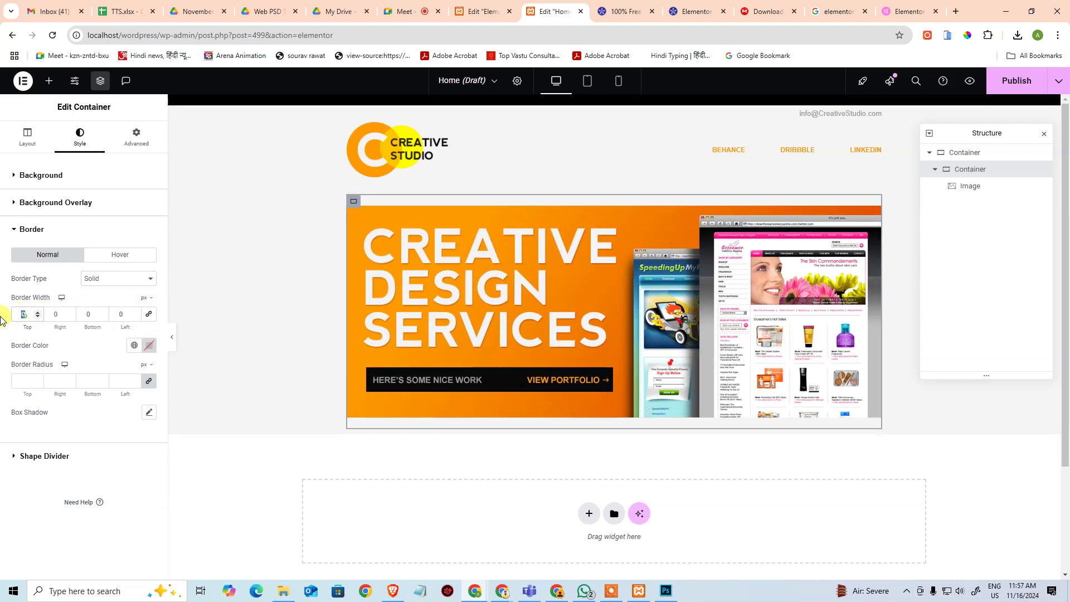
text(1)
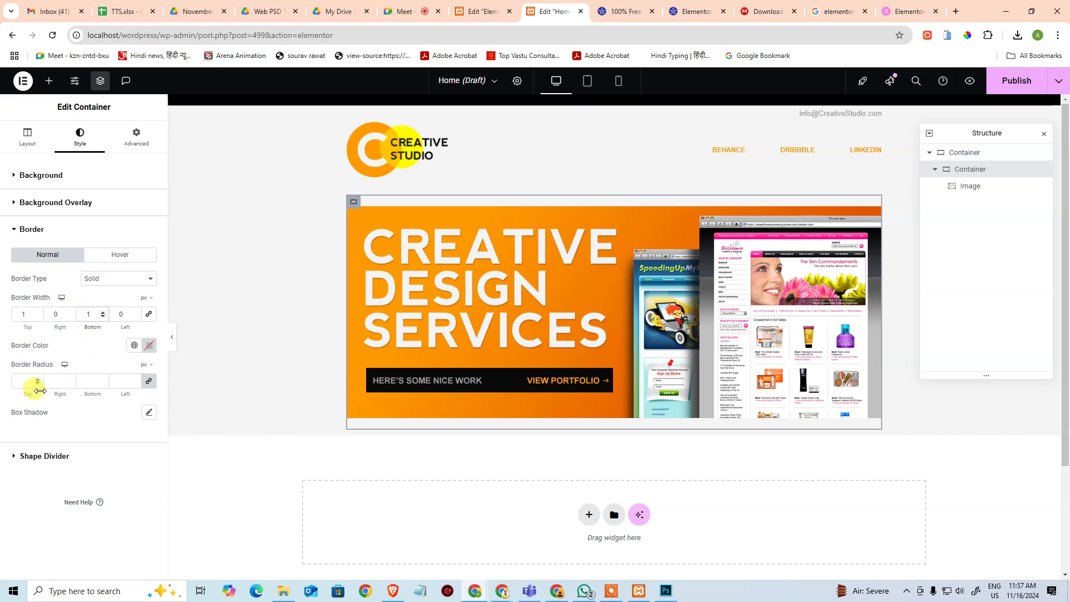
Step: Set the nested container's border color to c0c0c0
click(149, 346)
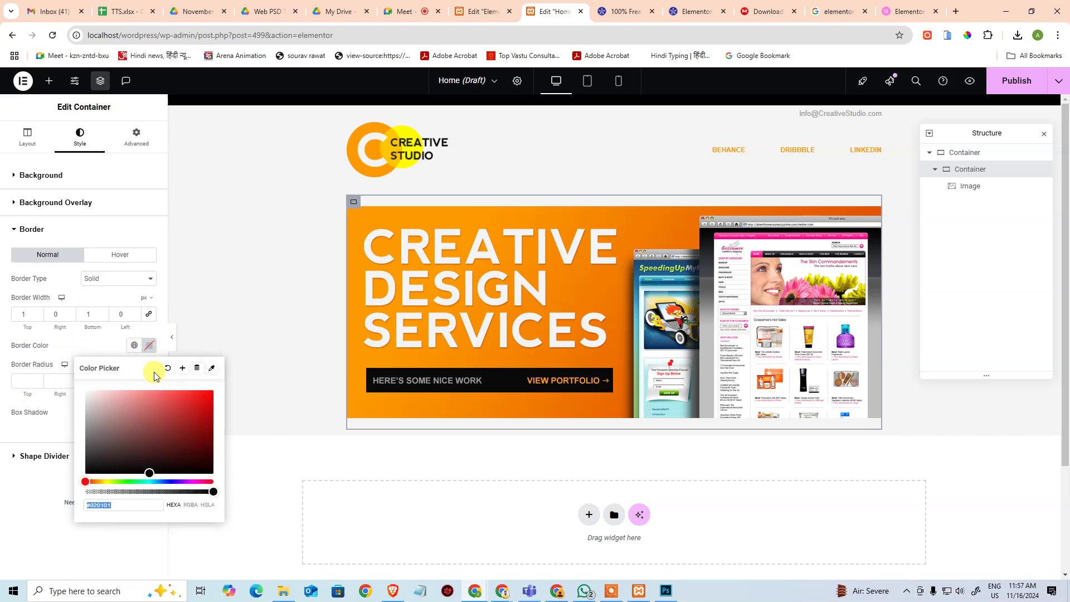
text(c0c0c0)
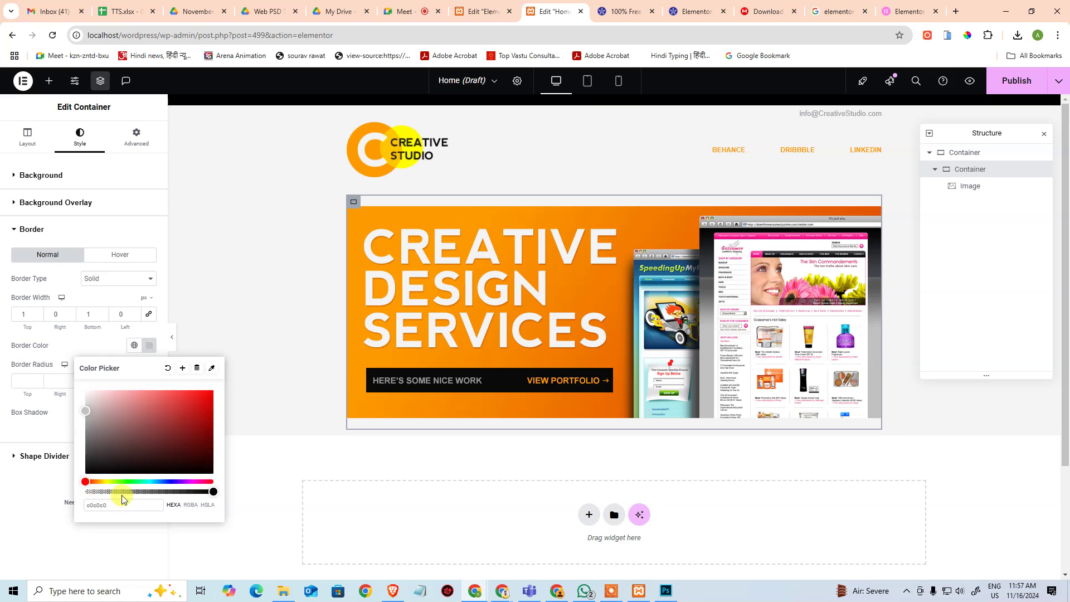
click(271, 455)
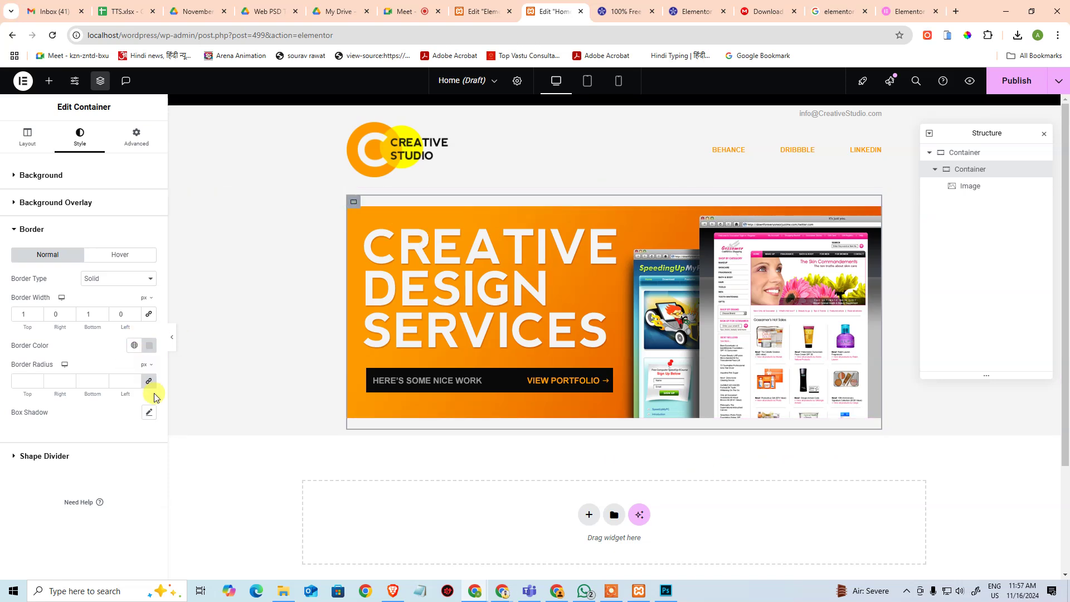
Step: Try a 1 px border on all sides of the nested container and reset its right and left widths to 0
click(149, 315)
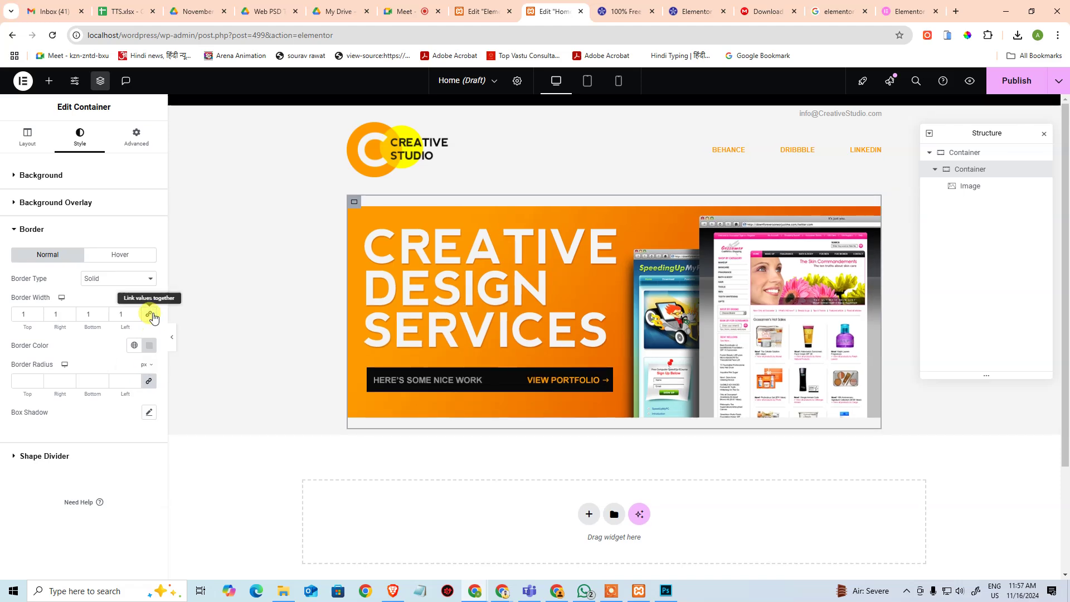
double_click(26, 315)
text(0)
double_click(121, 313)
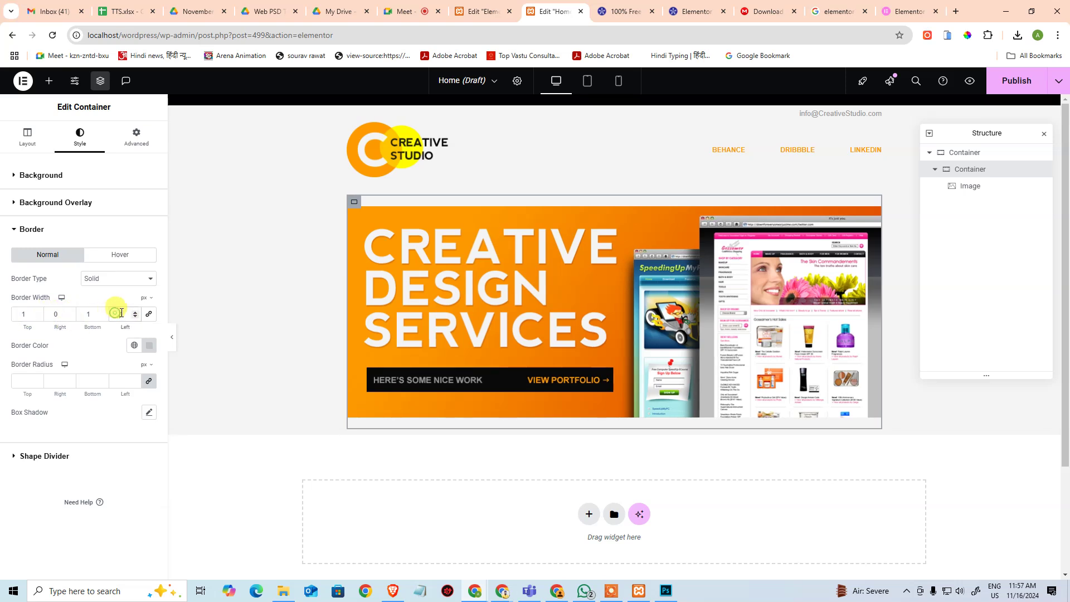
text(0)
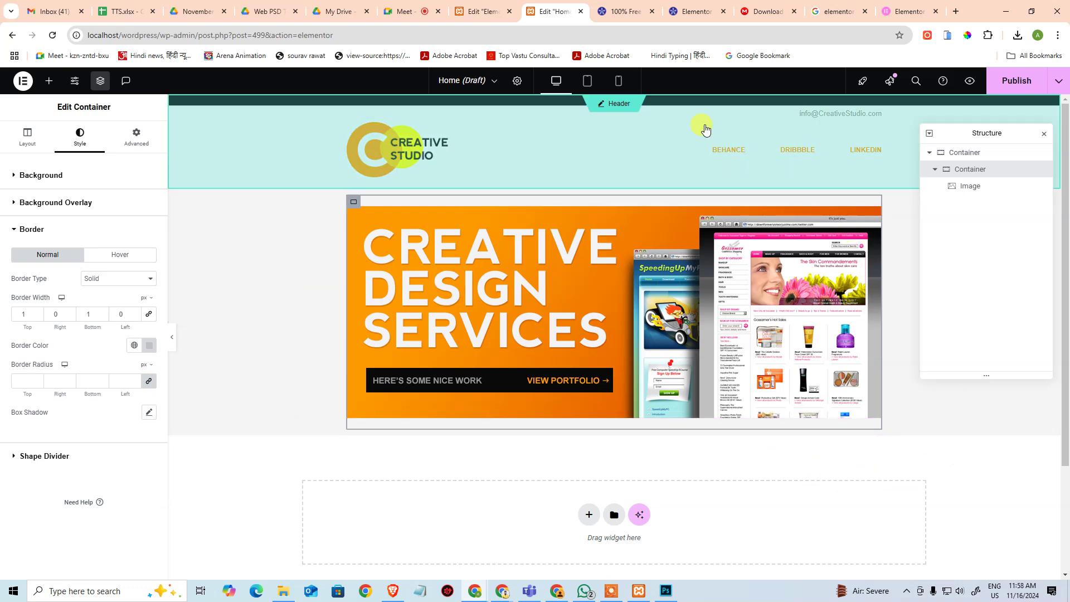
Step: Publish the Home page and check its preview against the Photoshop design before returning to the Elementor editor
click(1014, 83)
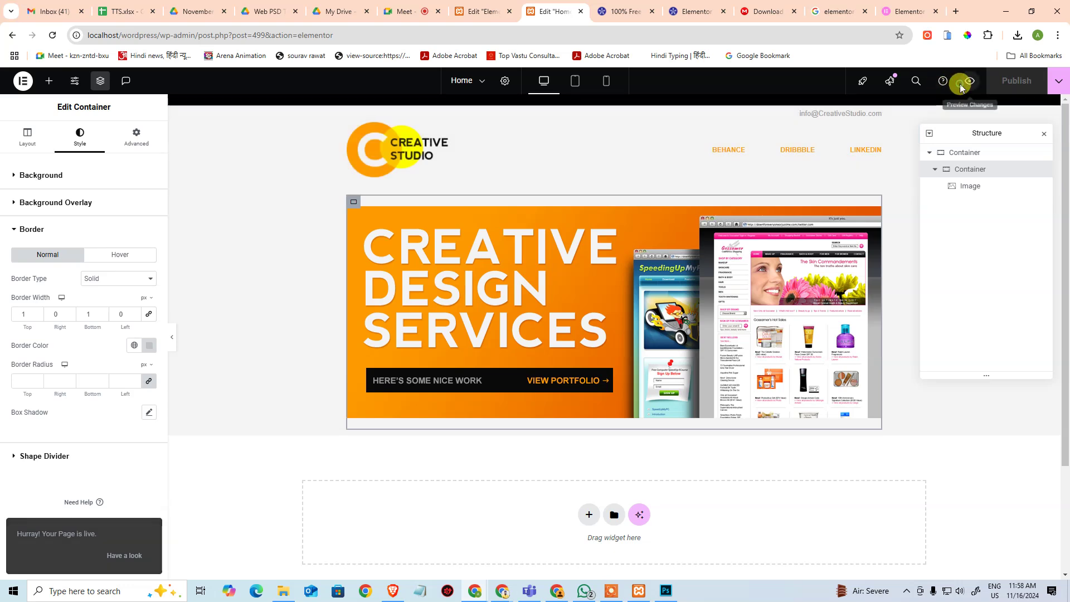
click(961, 83)
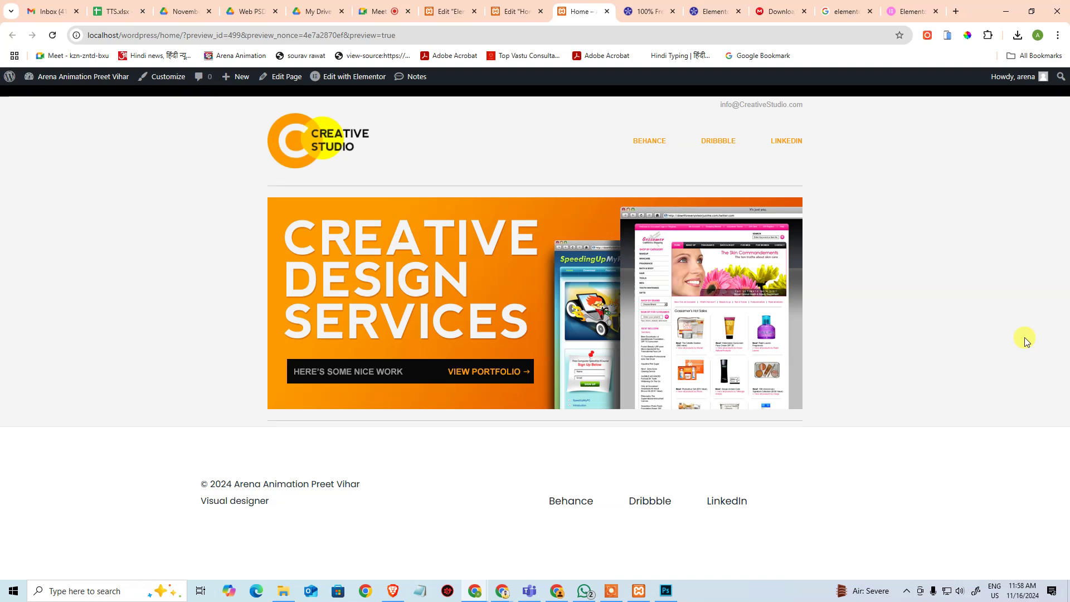
key(alt+Tab)
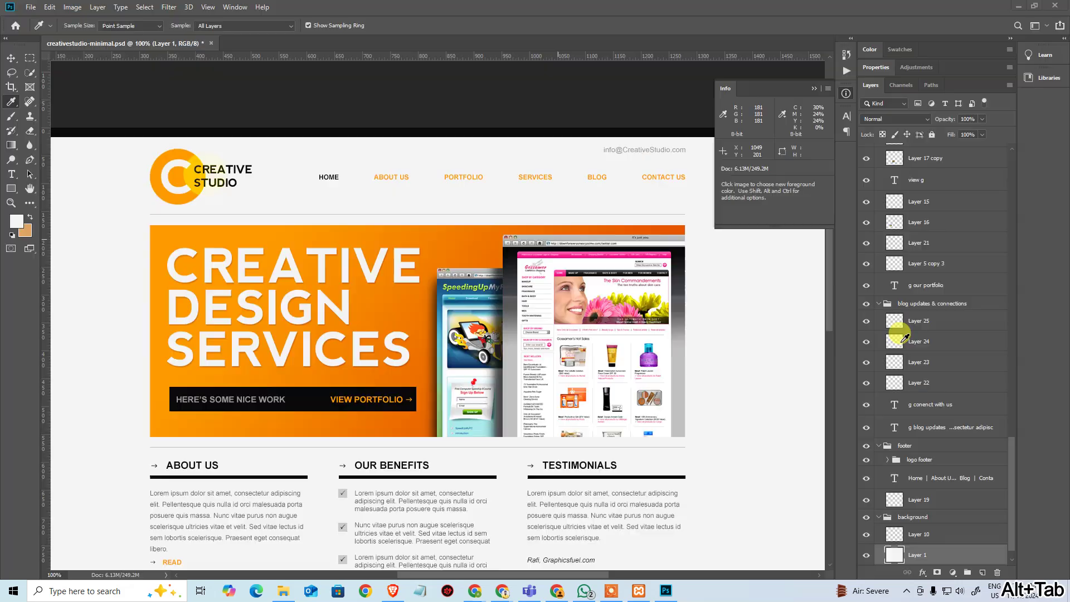
key(alt+Tab)
click(449, 12)
click(521, 12)
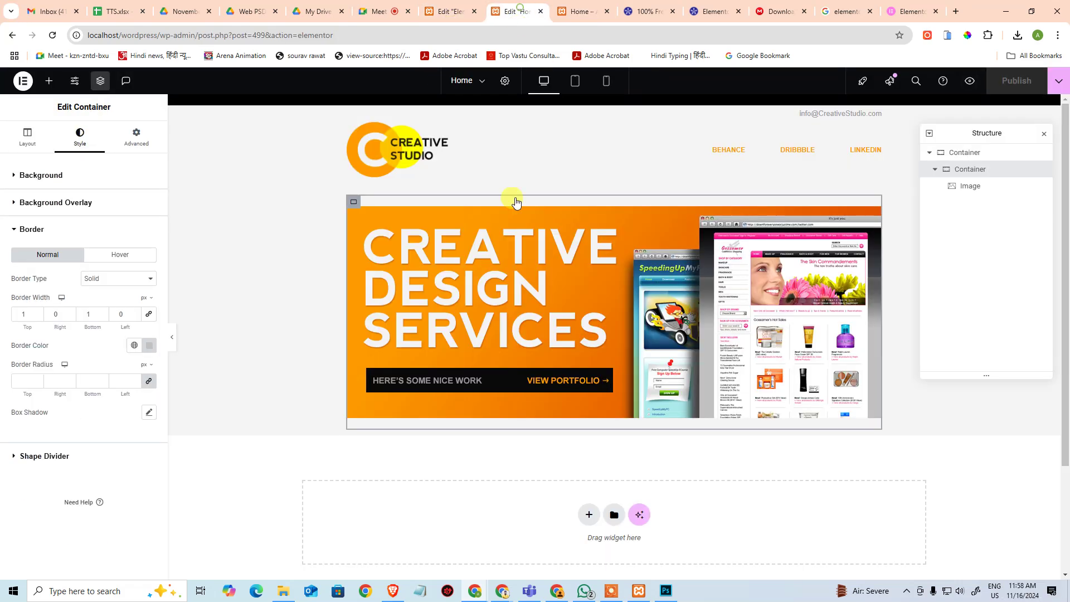
Step: Duplicate the nested banner container and delete the image from the copy
click(935, 169)
right_click(969, 174)
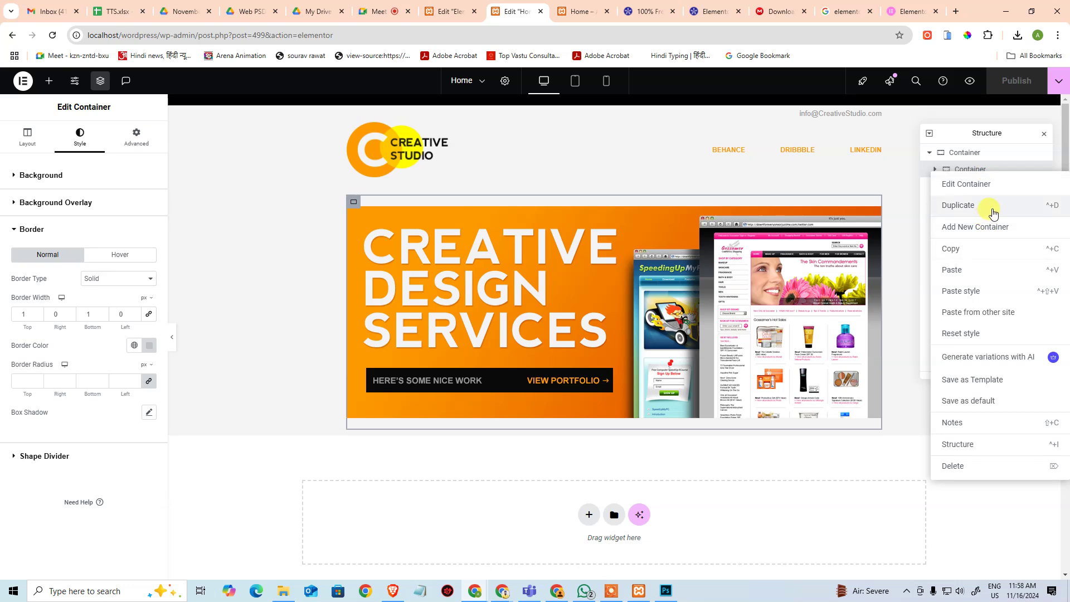
click(985, 205)
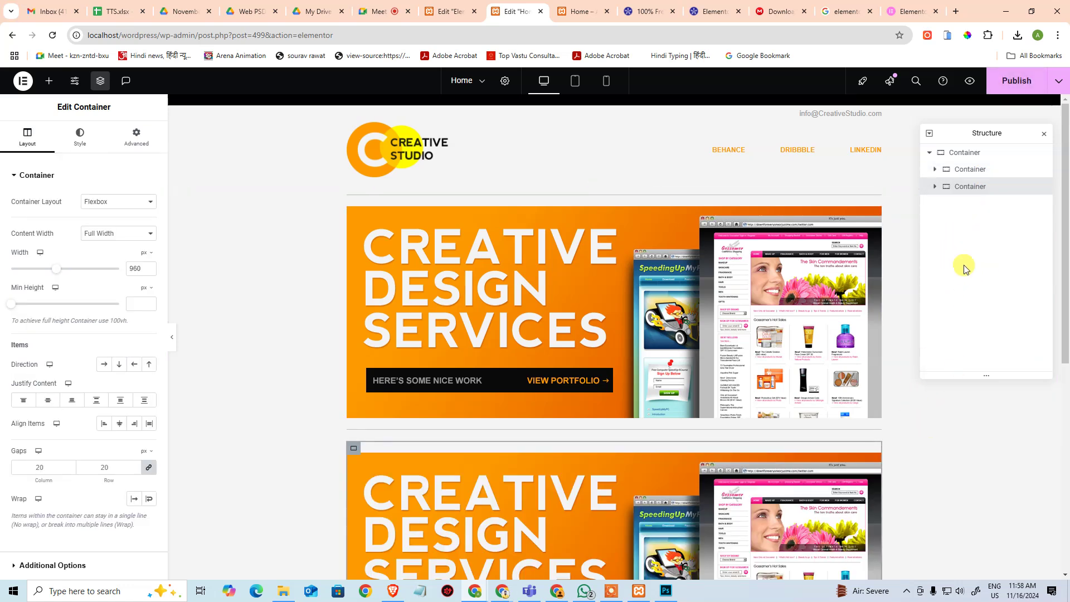
click(935, 186)
click(975, 204)
key(Delete)
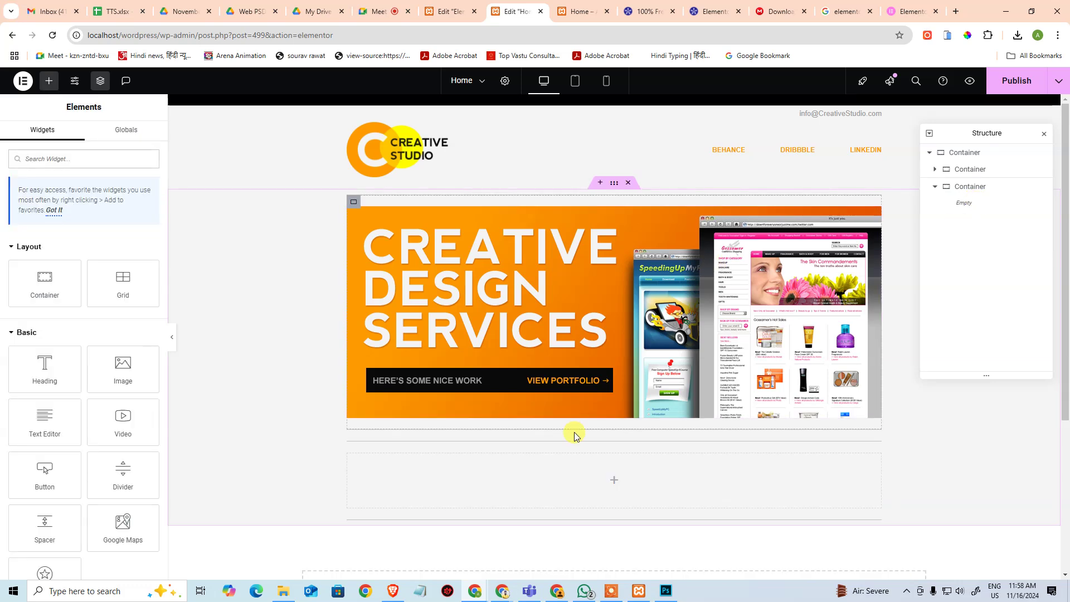
Step: Try a grid with three columns and two rows inside the empty container below the banner
click(355, 449)
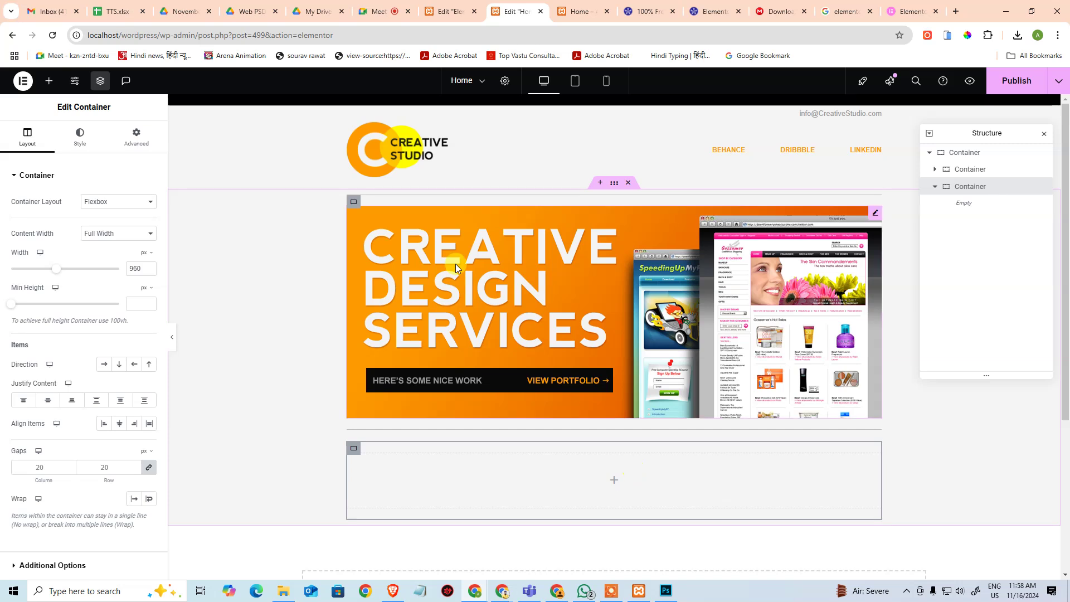
click(614, 483)
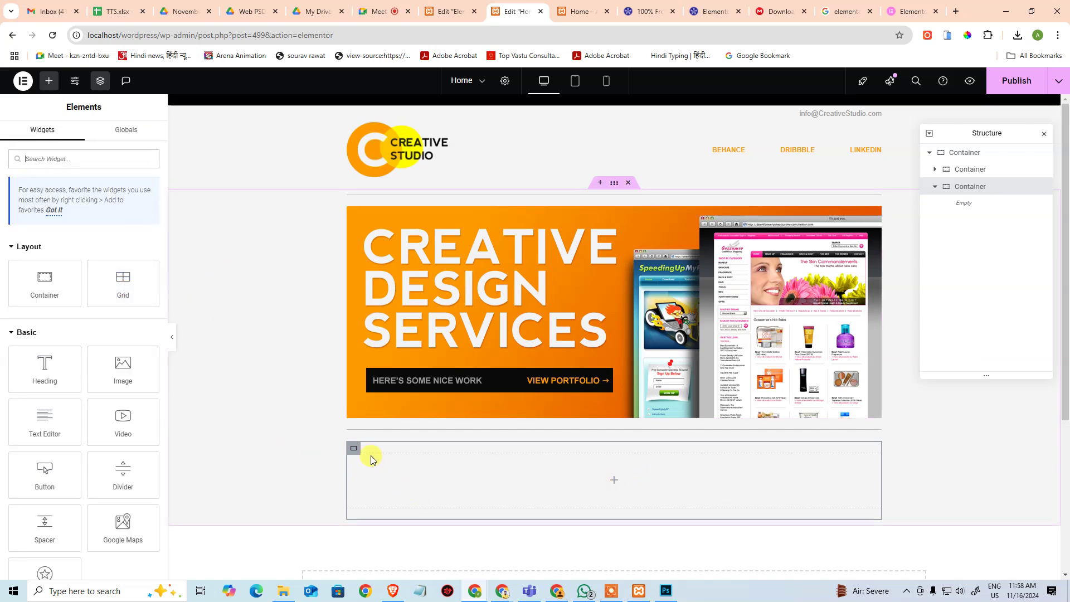
click(353, 449)
right_click(354, 449)
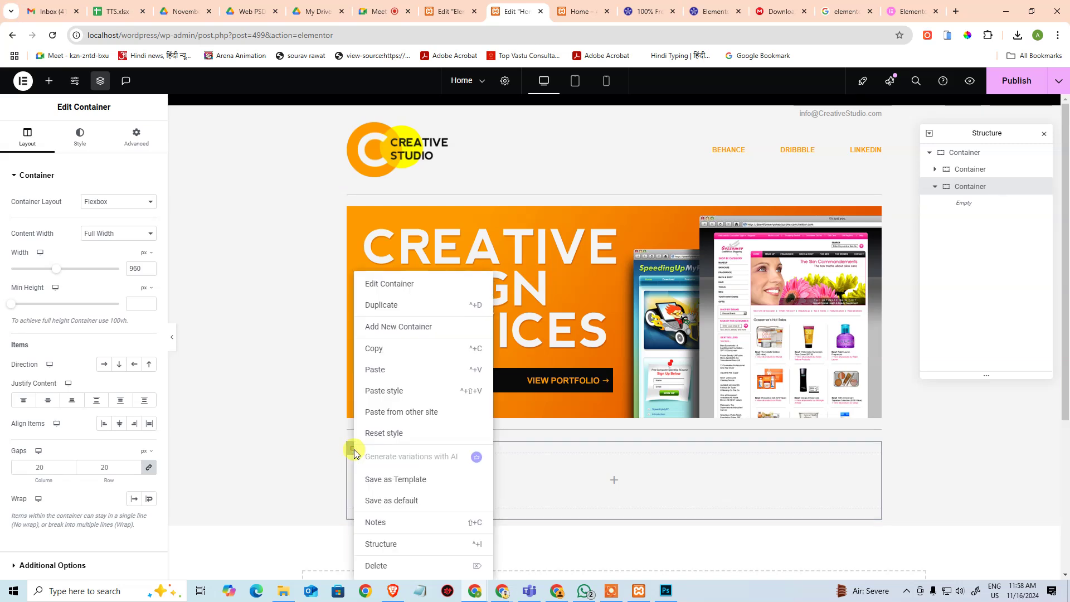
click(580, 472)
click(615, 482)
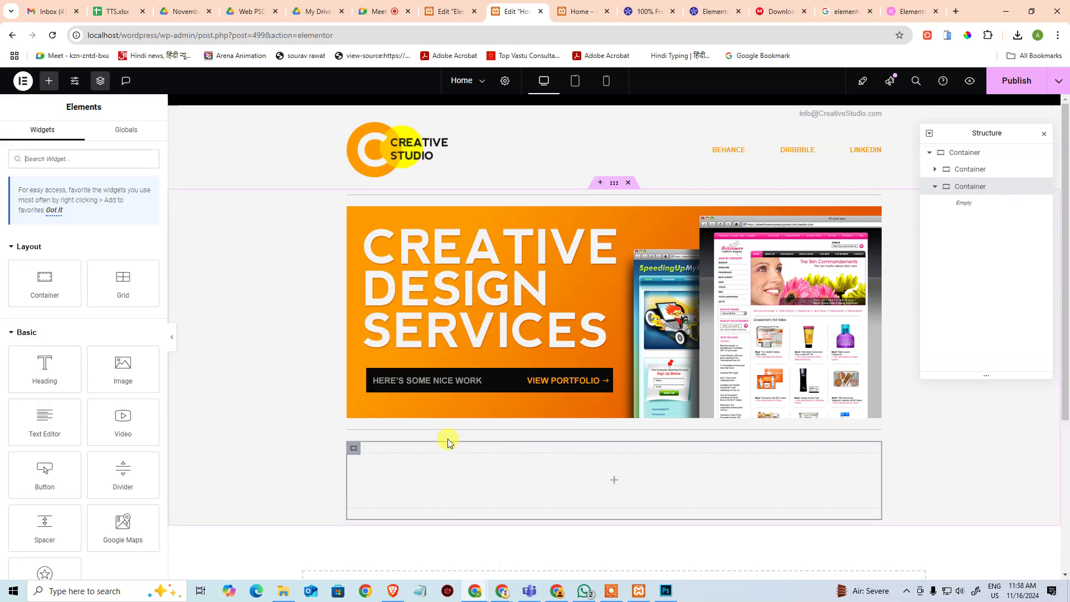
click(128, 289)
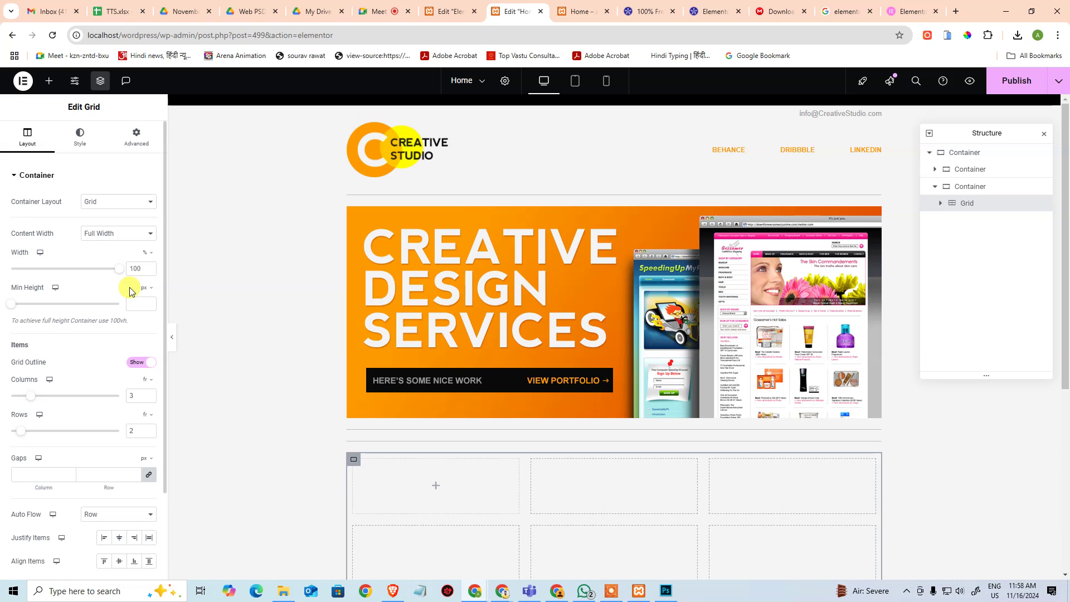
scroll(437, 366, down, 2)
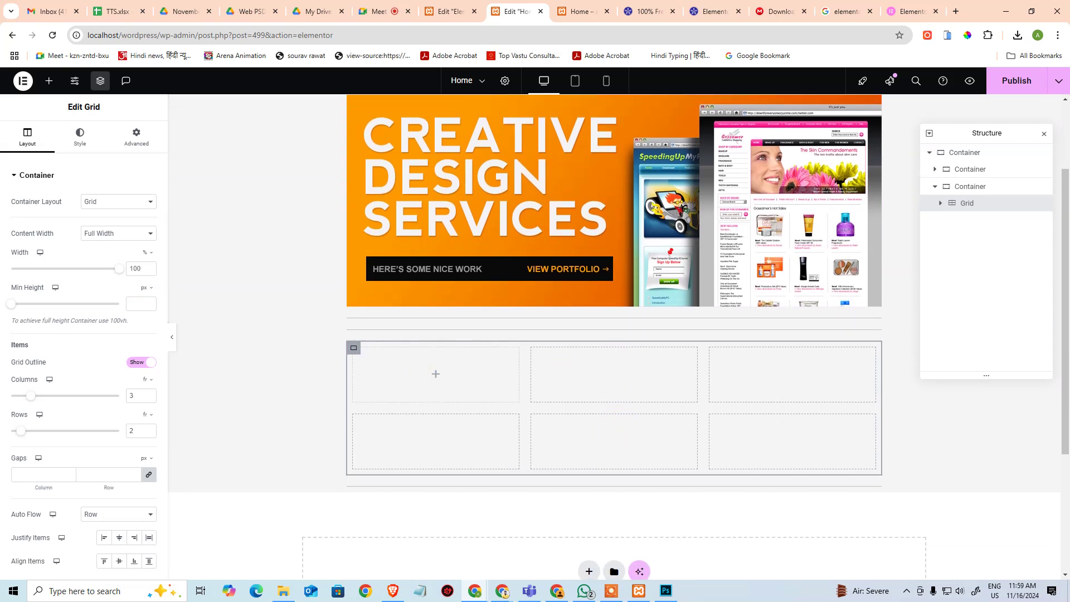
key(Delete)
Step: Delete the empty duplicated container below the banner
click(996, 188)
click(95, 201)
click(470, 374)
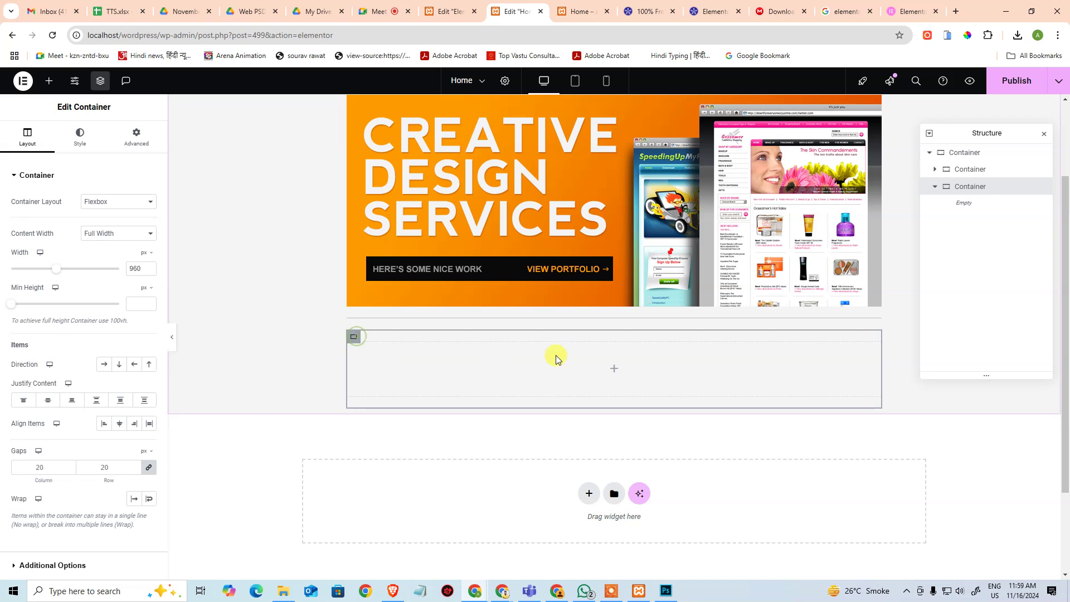
key(Delete)
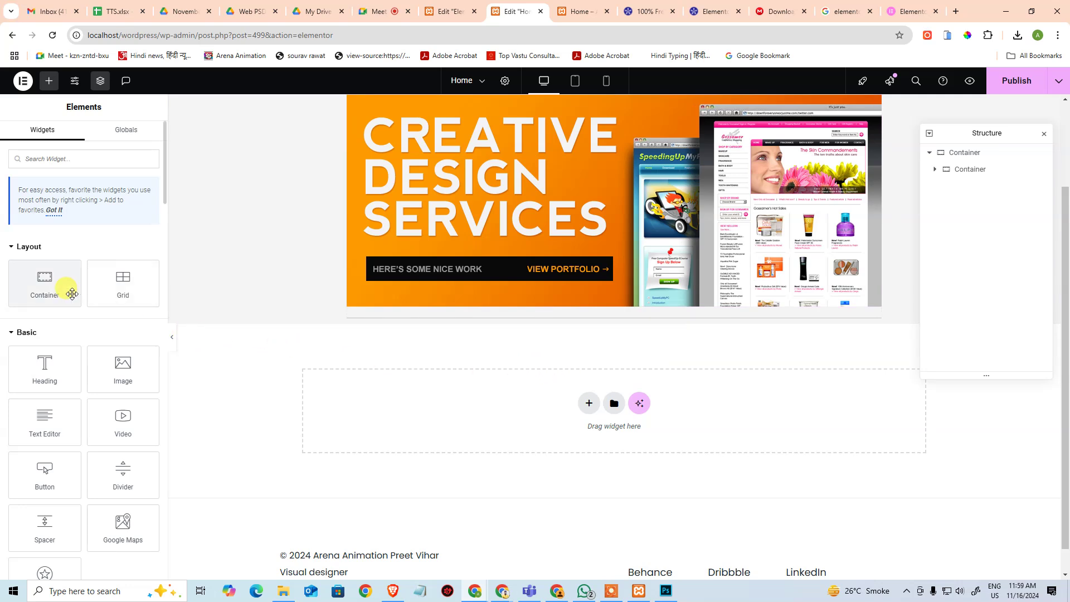
Step: Try placing a new container widget directly below the banner's nested container
drag(57, 289, 559, 320)
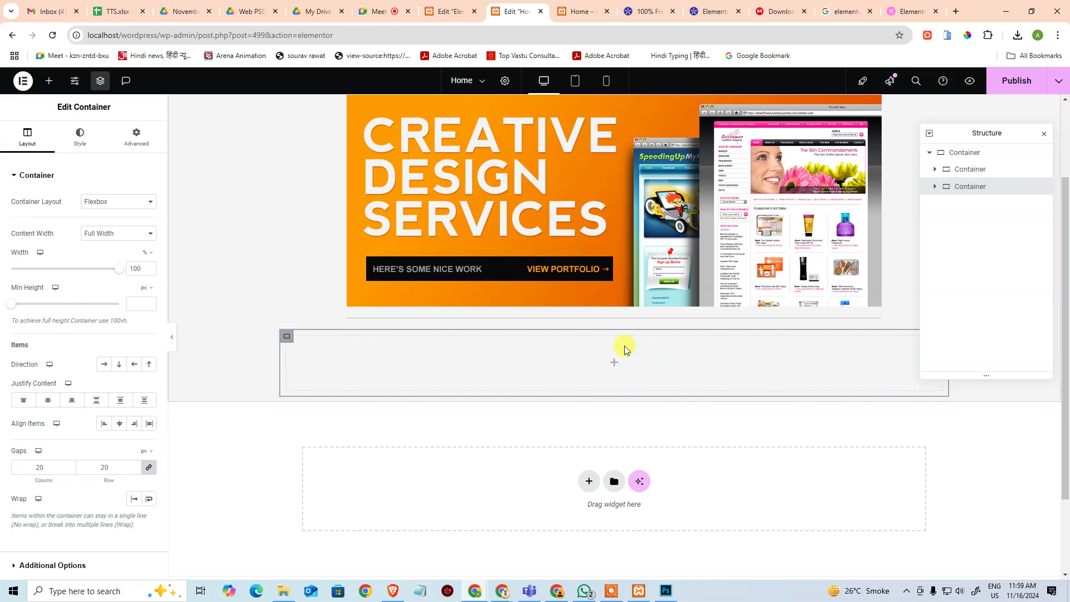
key(ctrl+z)
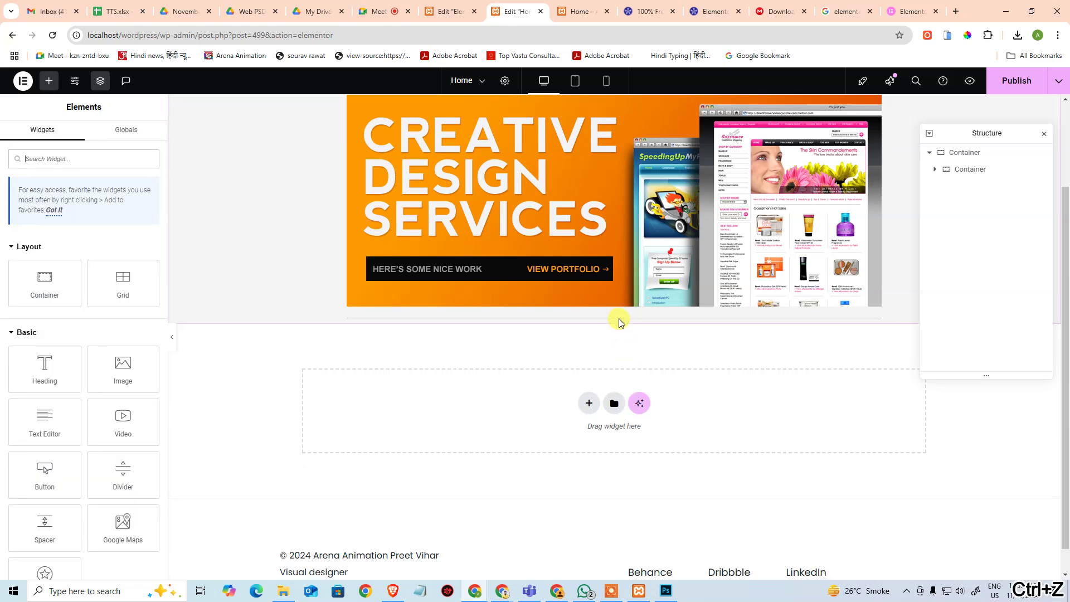
right_click(949, 188)
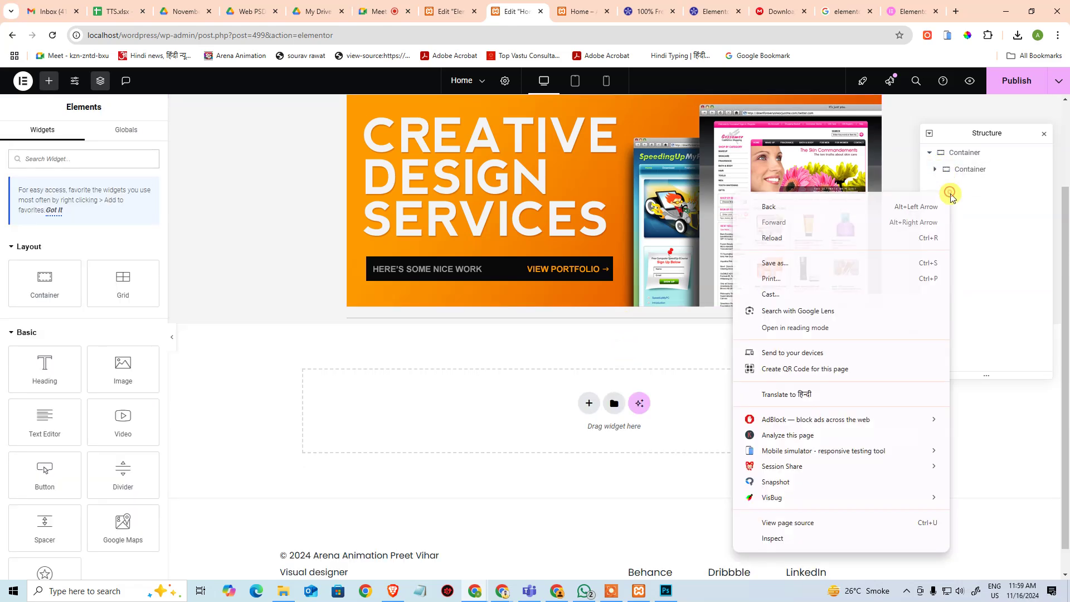
click(962, 193)
Step: Try the outer container's Add New Container command for a nested container under the banner
click(967, 154)
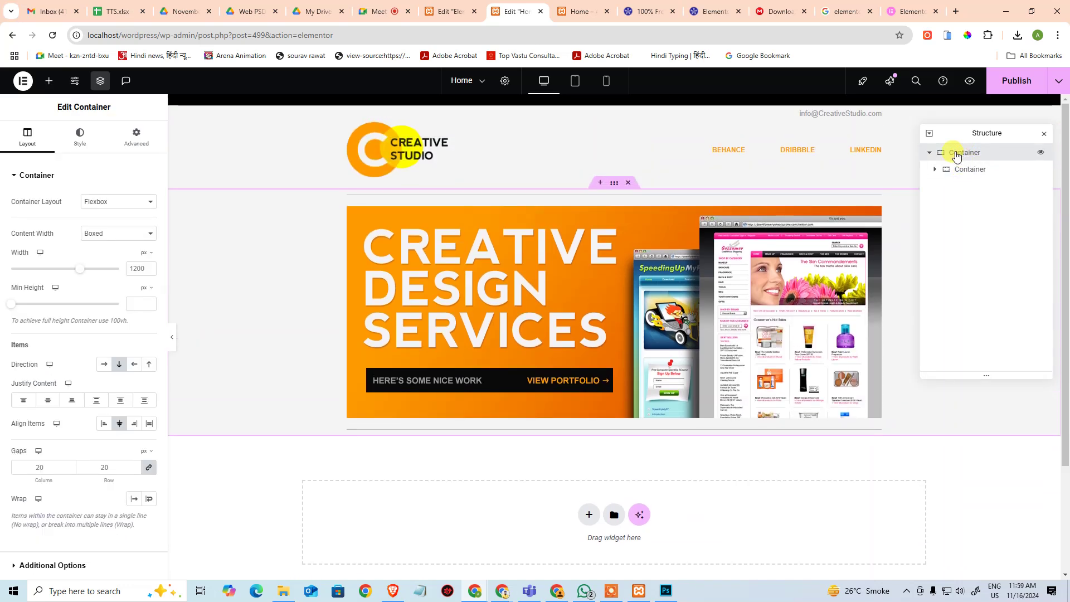
right_click(956, 155)
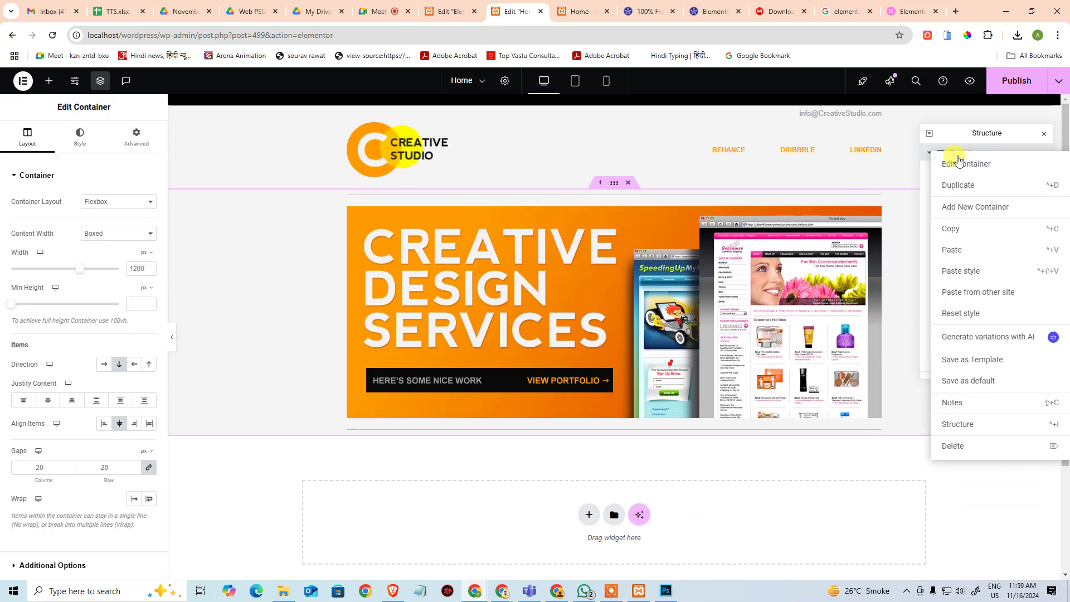
click(968, 207)
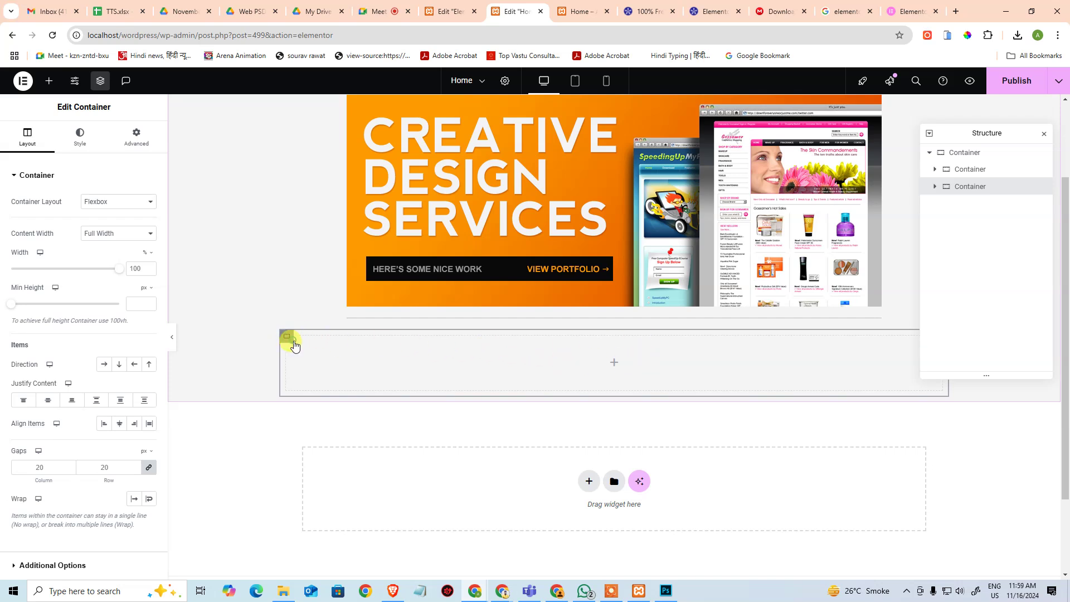
key(Delete)
Step: Add a four-column Flexbox structure below the banner section and delete one column to leave three
click(589, 402)
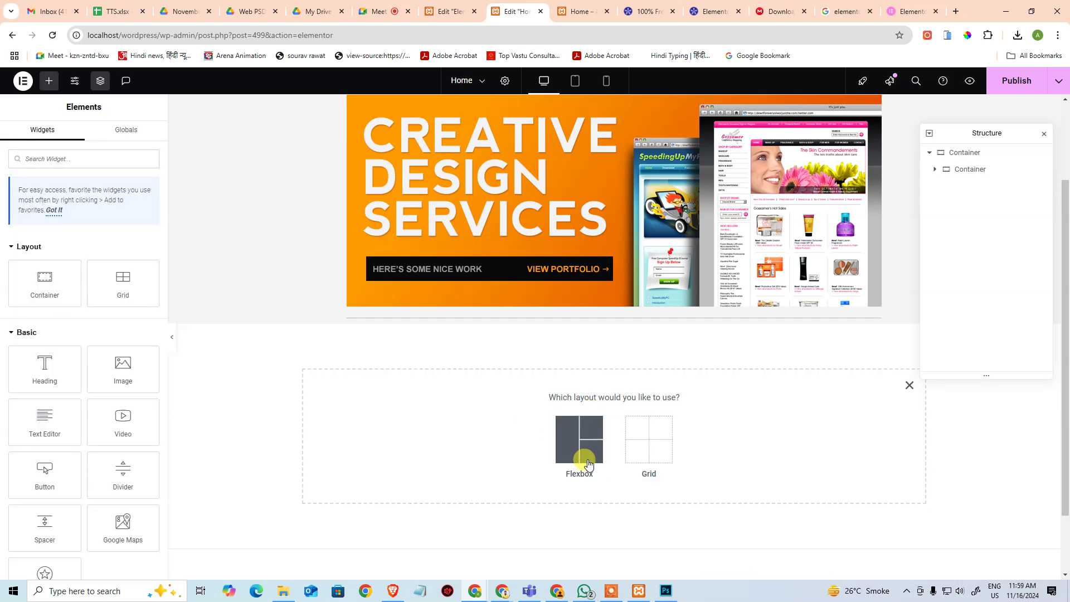
click(568, 455)
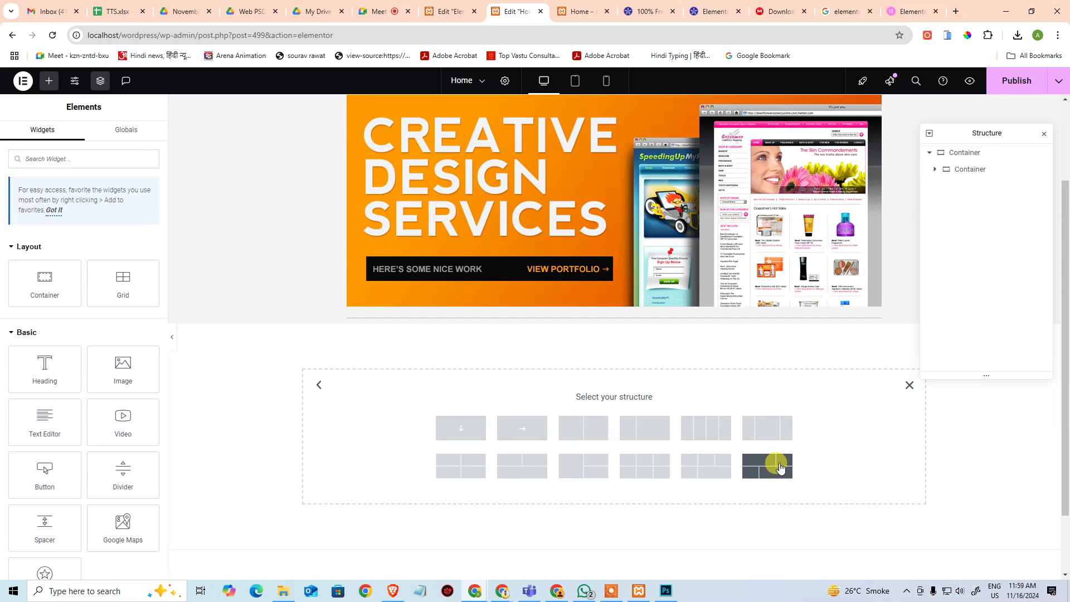
click(721, 437)
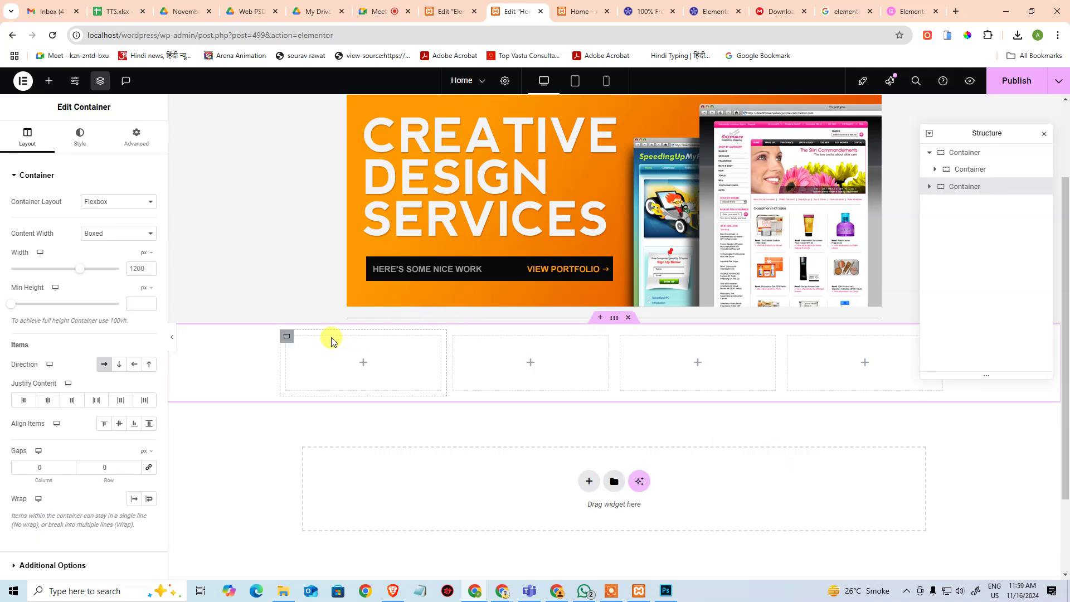
click(954, 190)
click(976, 254)
key(Delete)
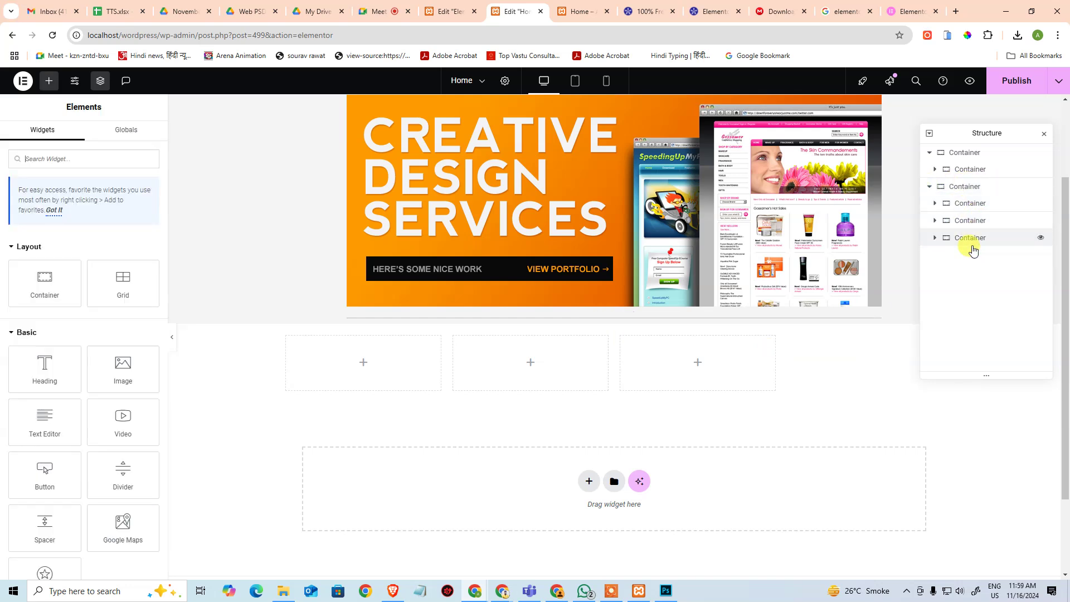
Step: Set the three-column section's boxed content width to 960 px
click(286, 337)
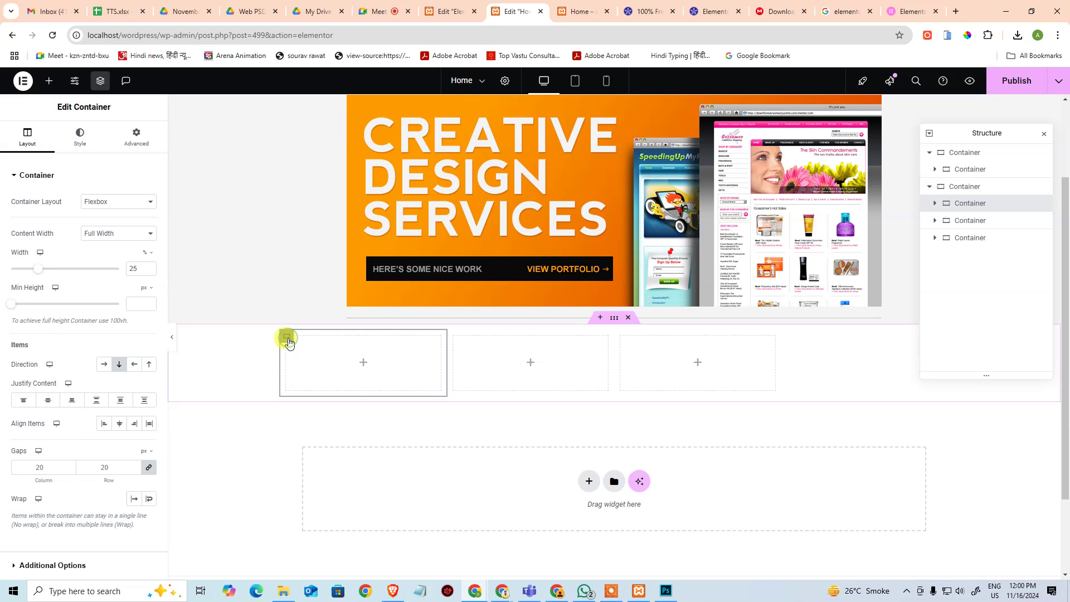
click(972, 186)
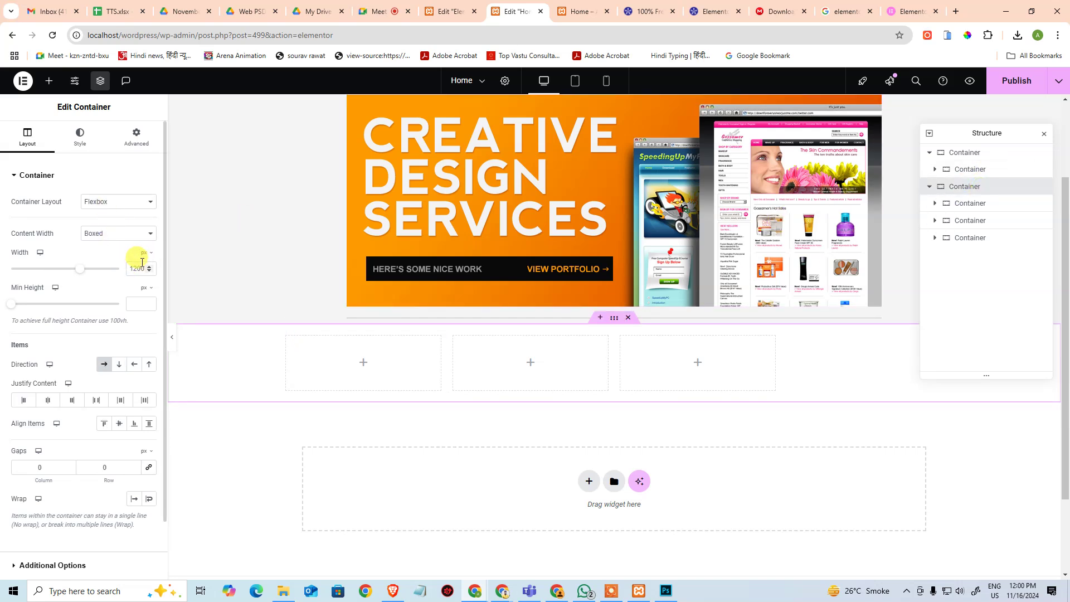
click(141, 236)
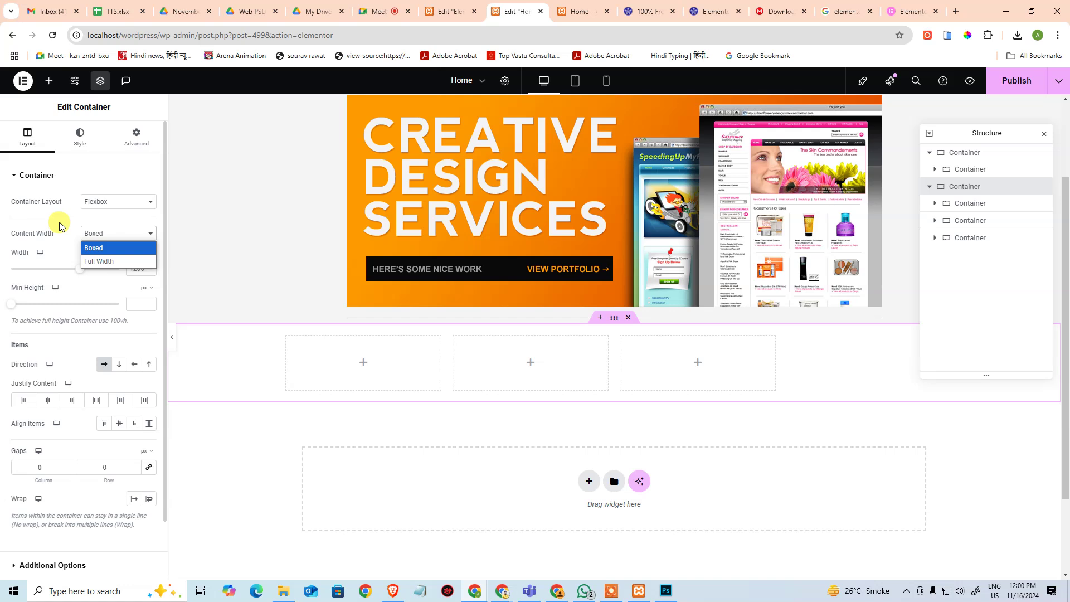
click(136, 248)
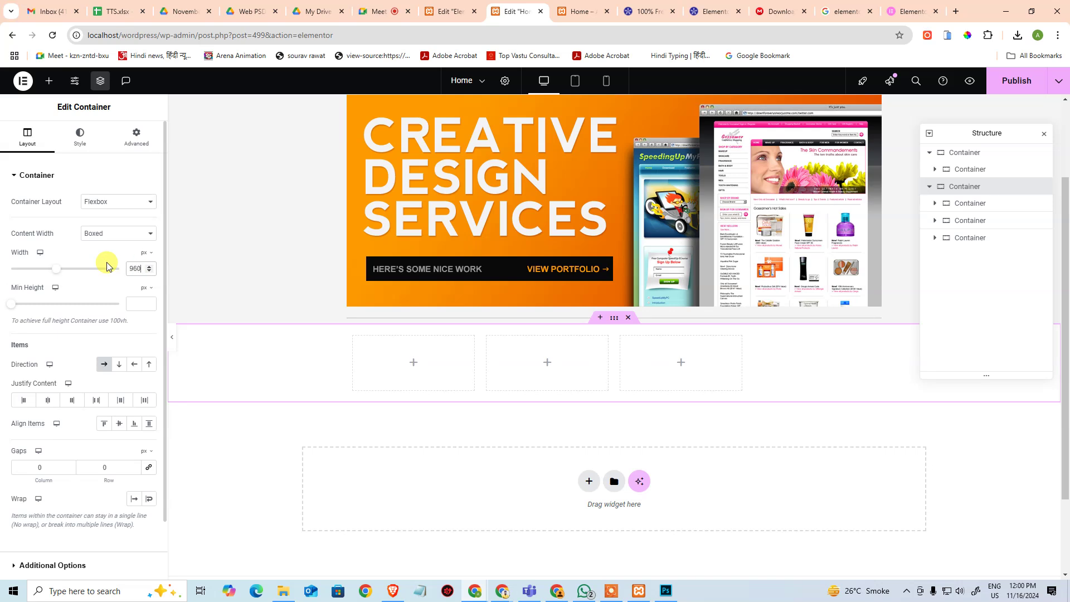
click(470, 417)
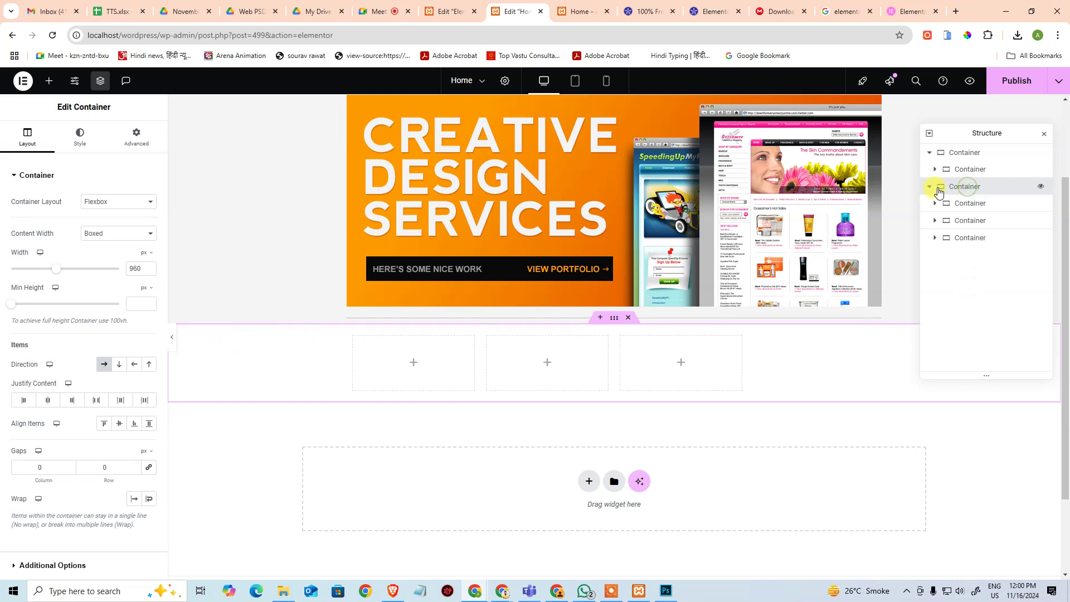
Step: Try nesting the three-column section and the banner container inside one another in the page structure
mouse_move(952, 191)
mouse_down()
mouse_move(971, 183)
mouse_move(961, 173)
mouse_up()
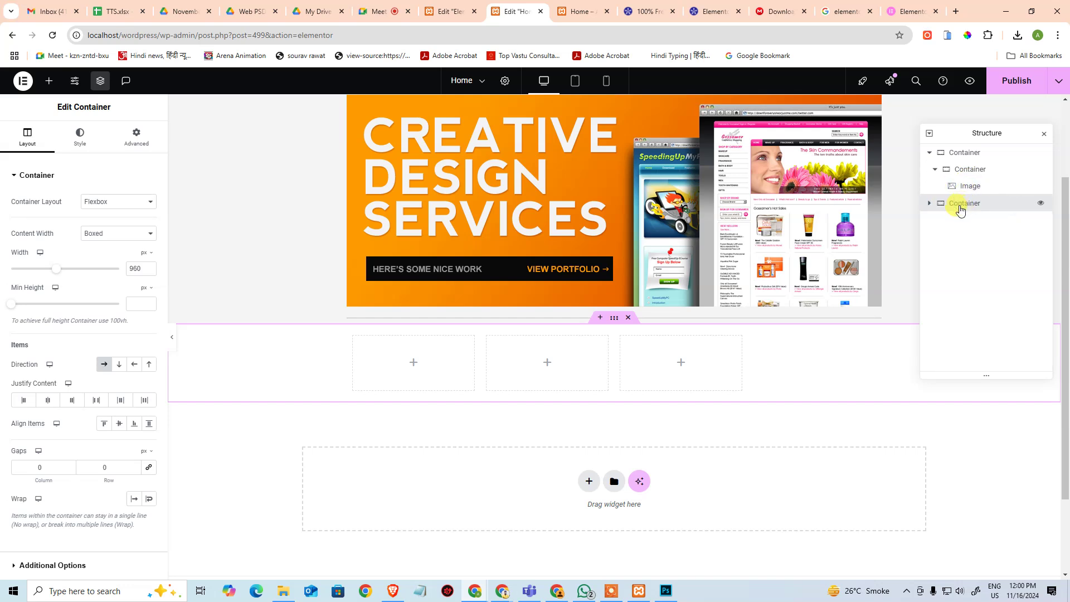
click(934, 170)
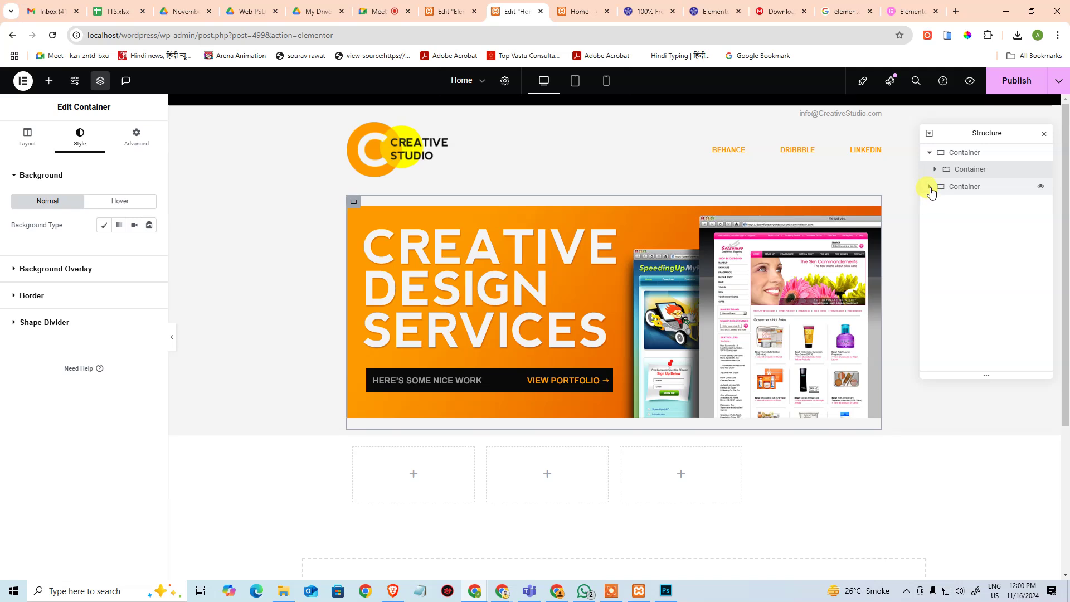
click(969, 186)
drag(974, 162, 968, 255)
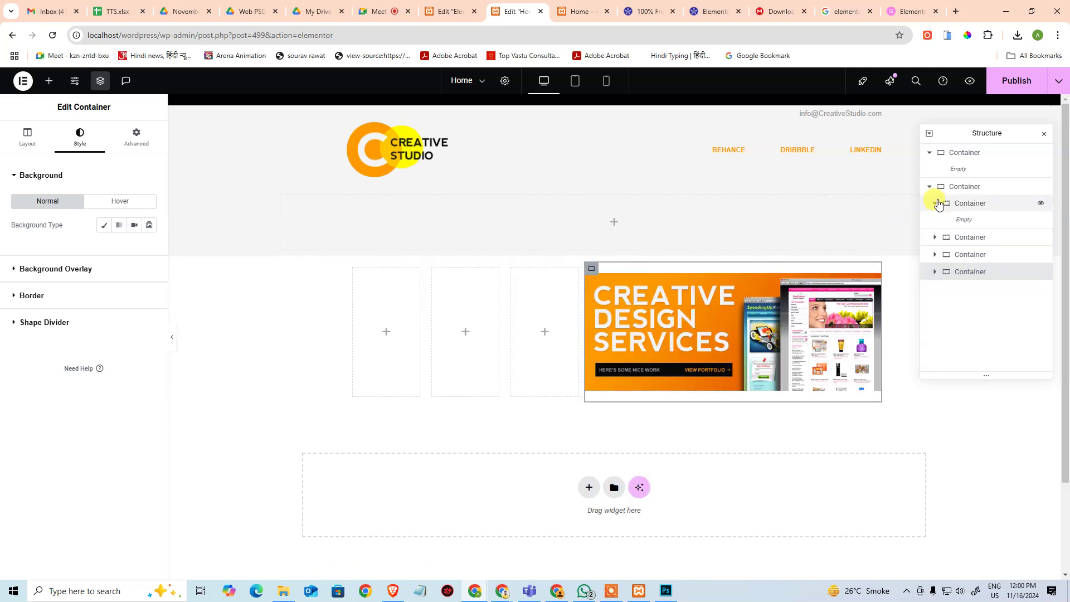
drag(977, 276, 971, 168)
click(932, 190)
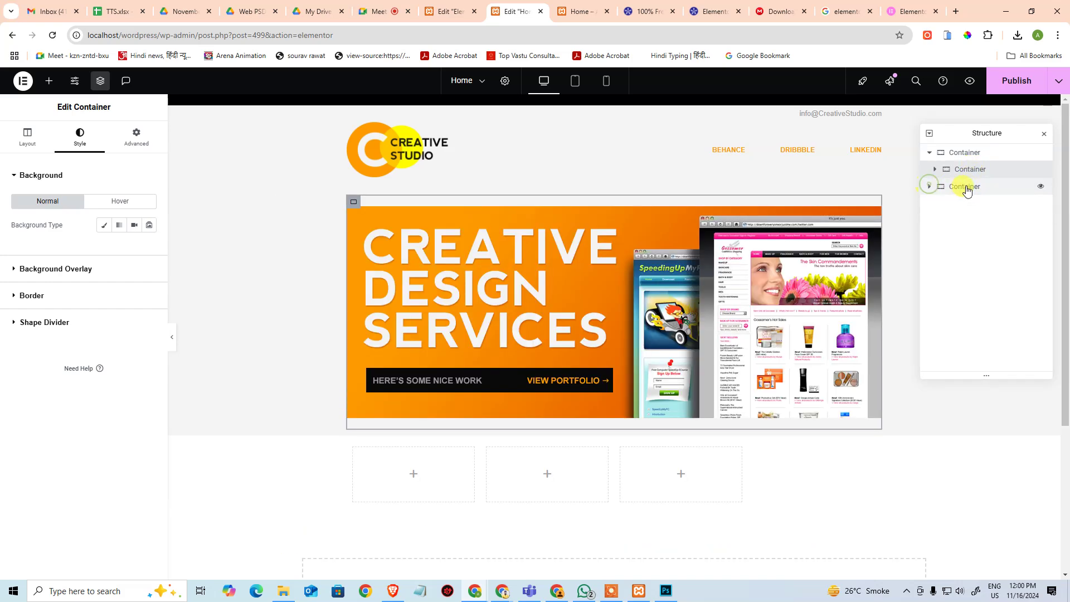
Step: Try reordering the outer banner container and the three-column section in the page structure
click(966, 166)
drag(971, 155, 928, 169)
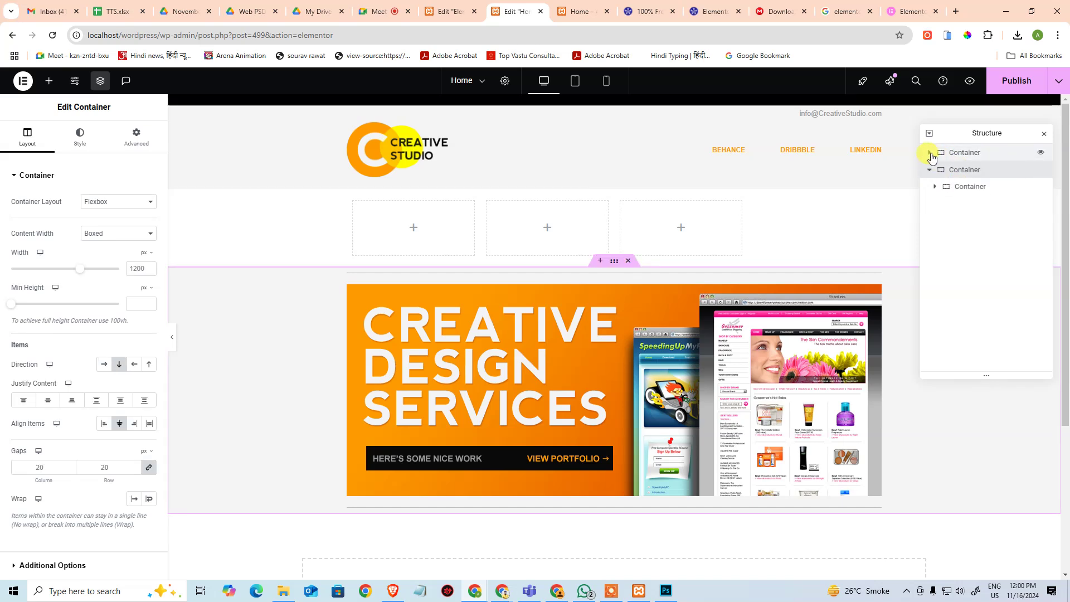
drag(930, 150, 962, 167)
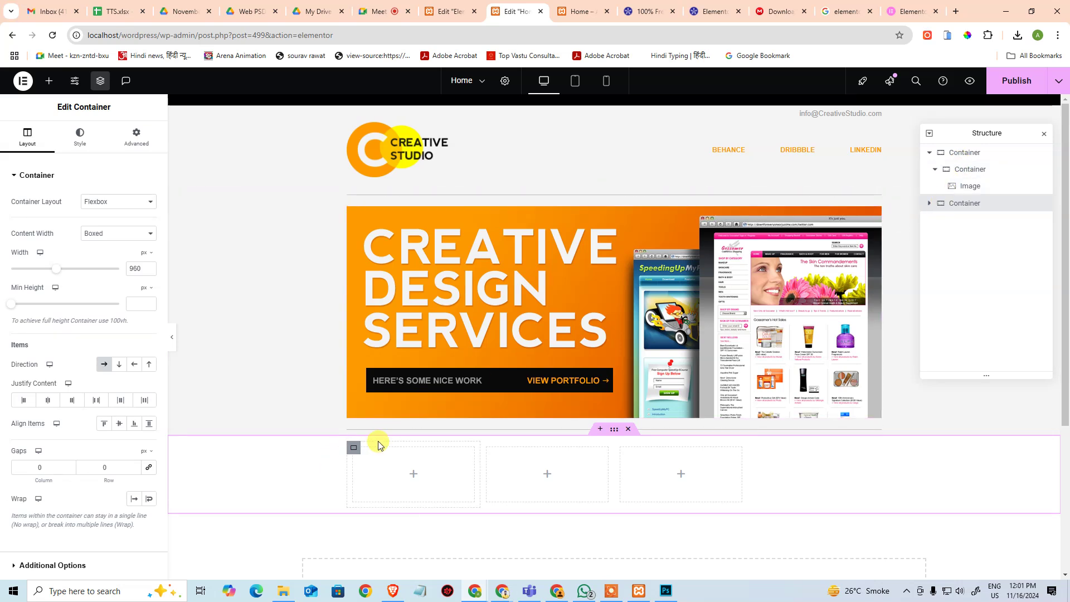
Step: Delete the whole three-column section below the banner
right_click(993, 204)
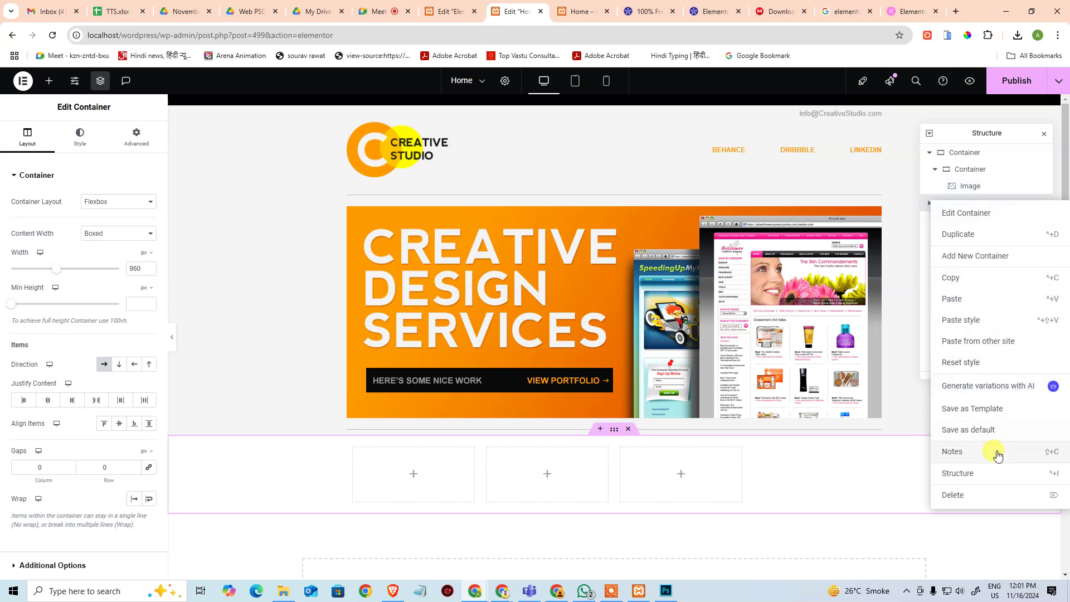
click(974, 533)
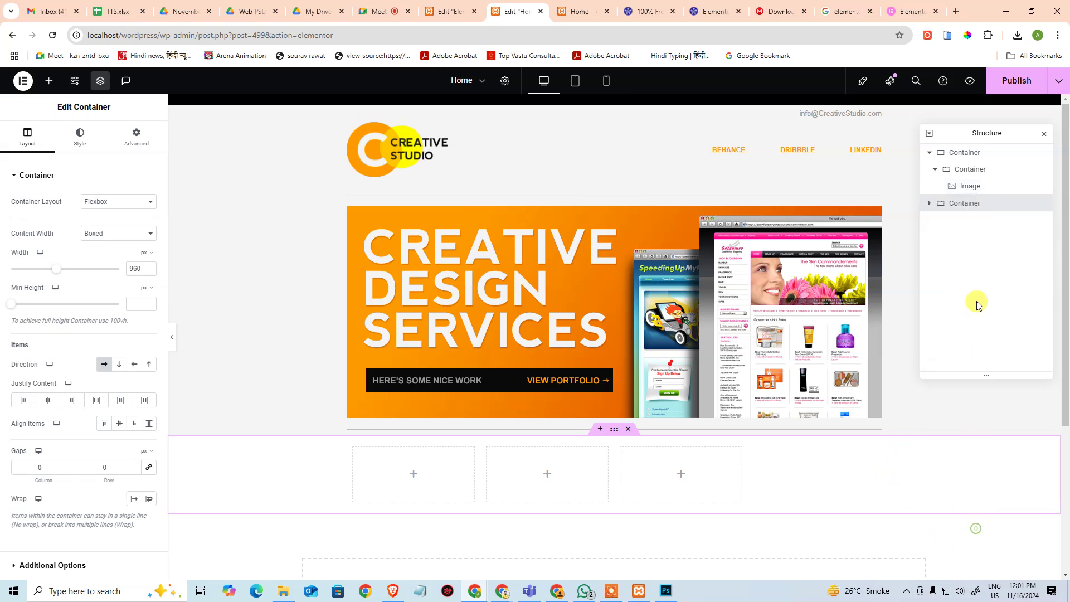
key(Delete)
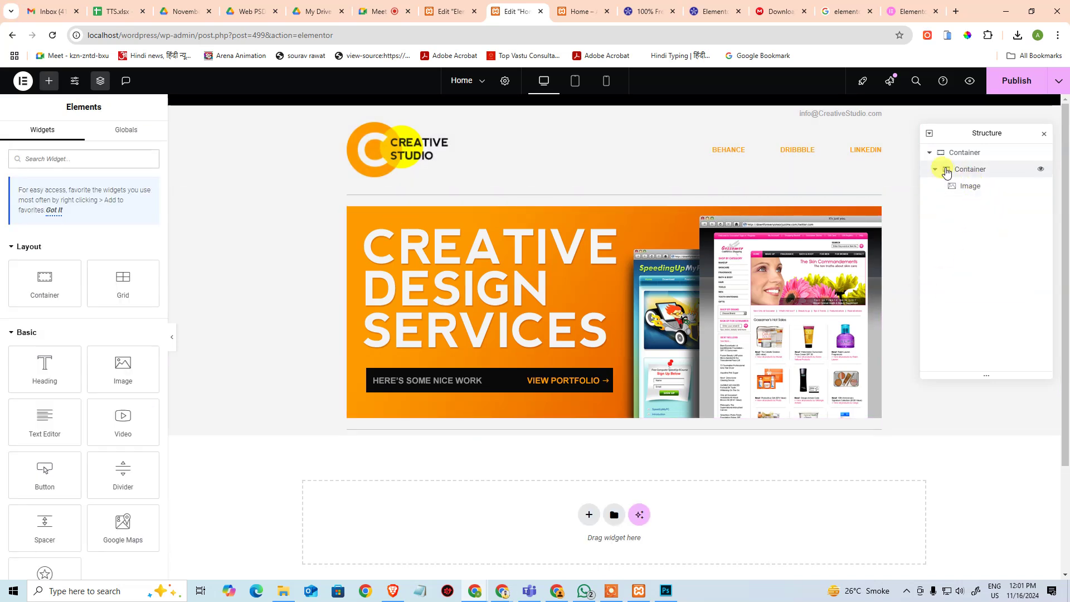
Step: Add an empty container inside the outer banner container, below the banner
click(934, 169)
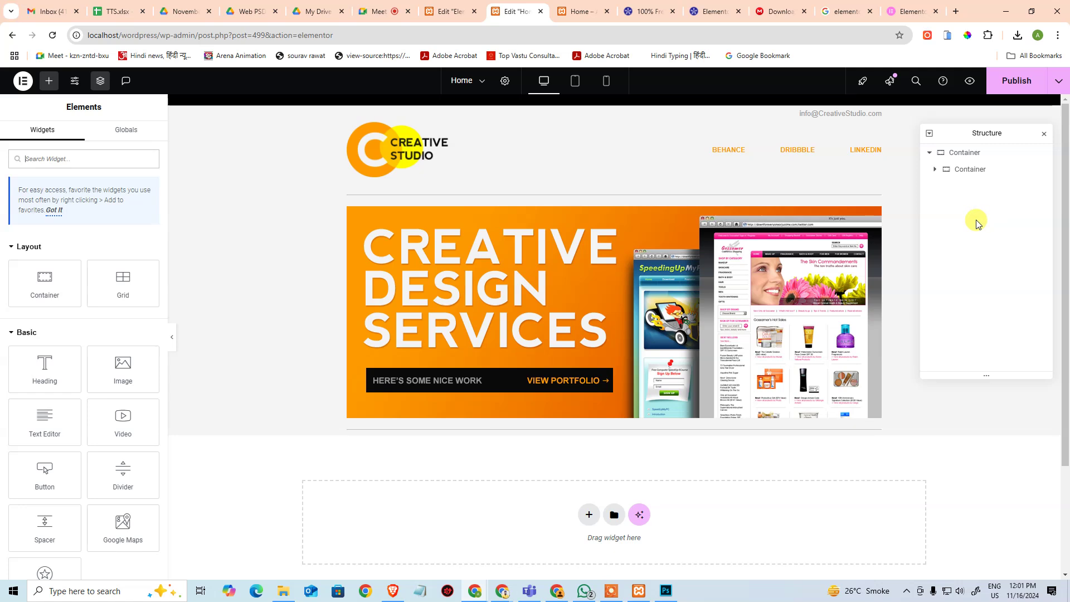
click(996, 154)
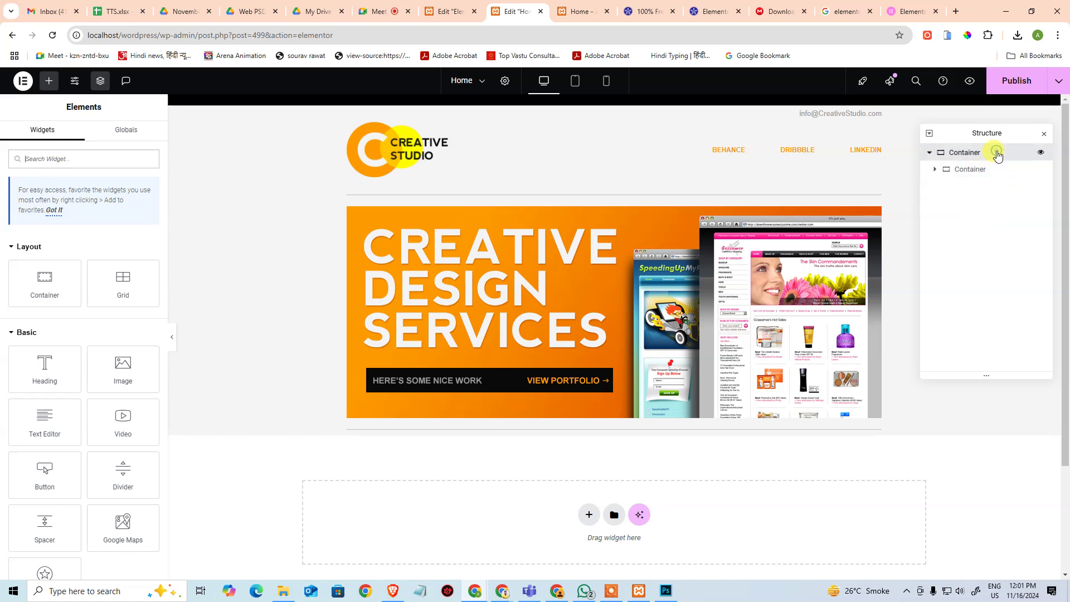
right_click(997, 153)
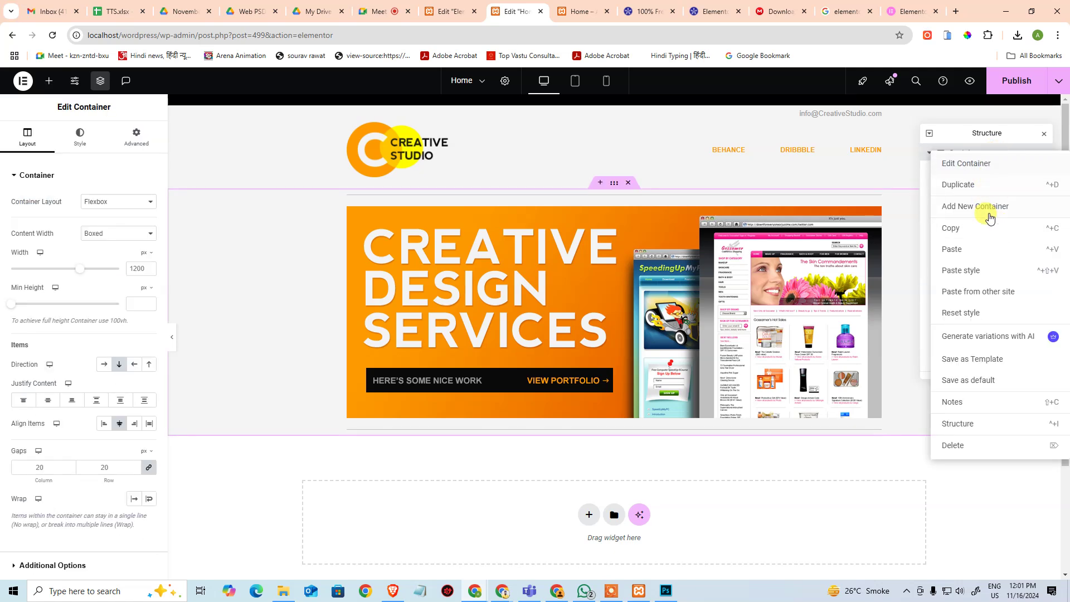
click(993, 216)
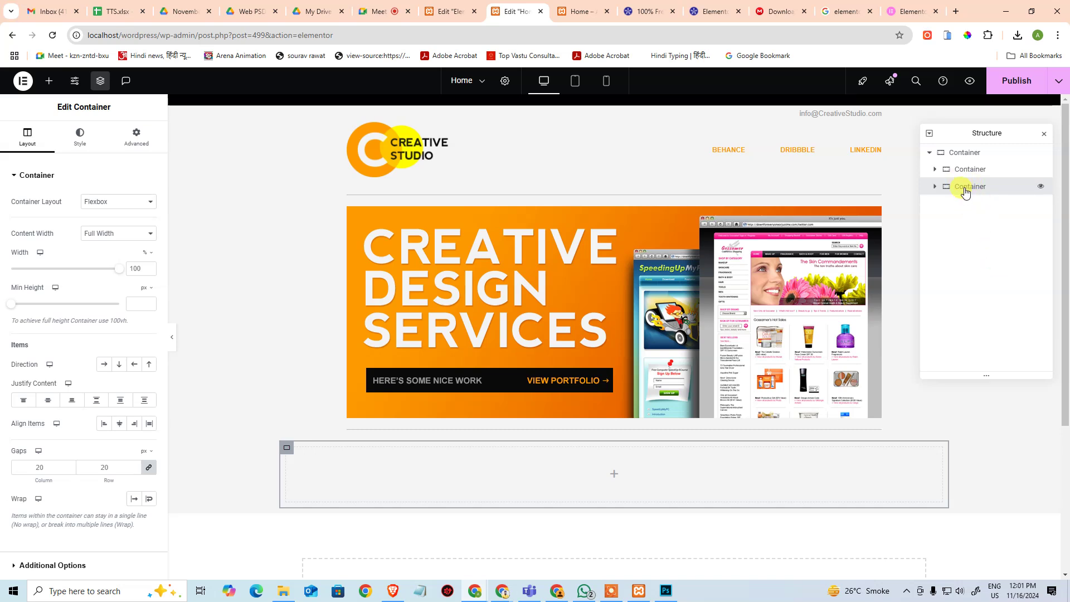
right_click(982, 193)
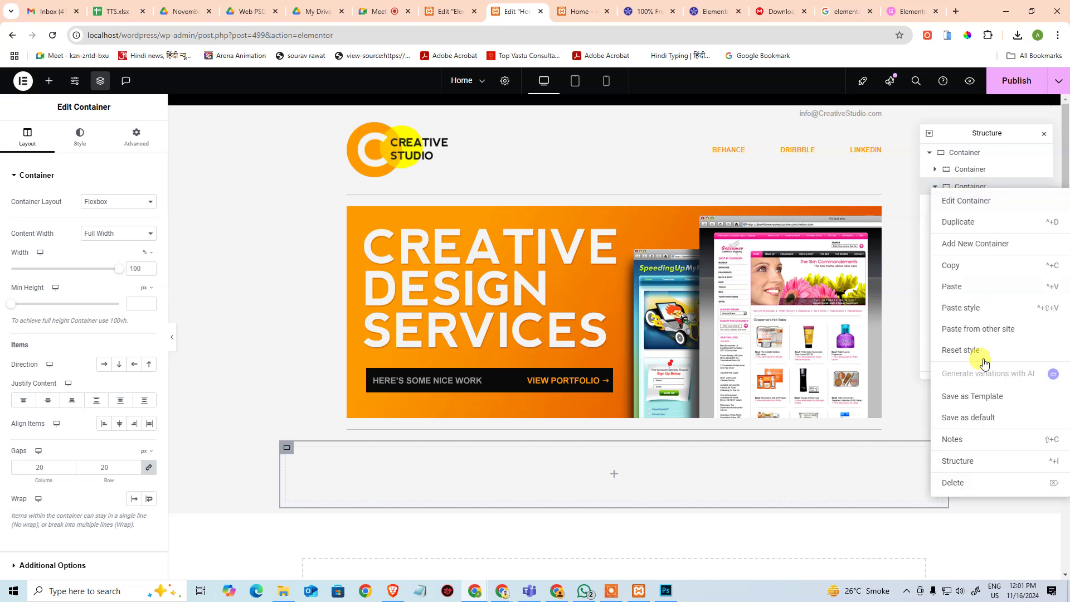
click(1015, 466)
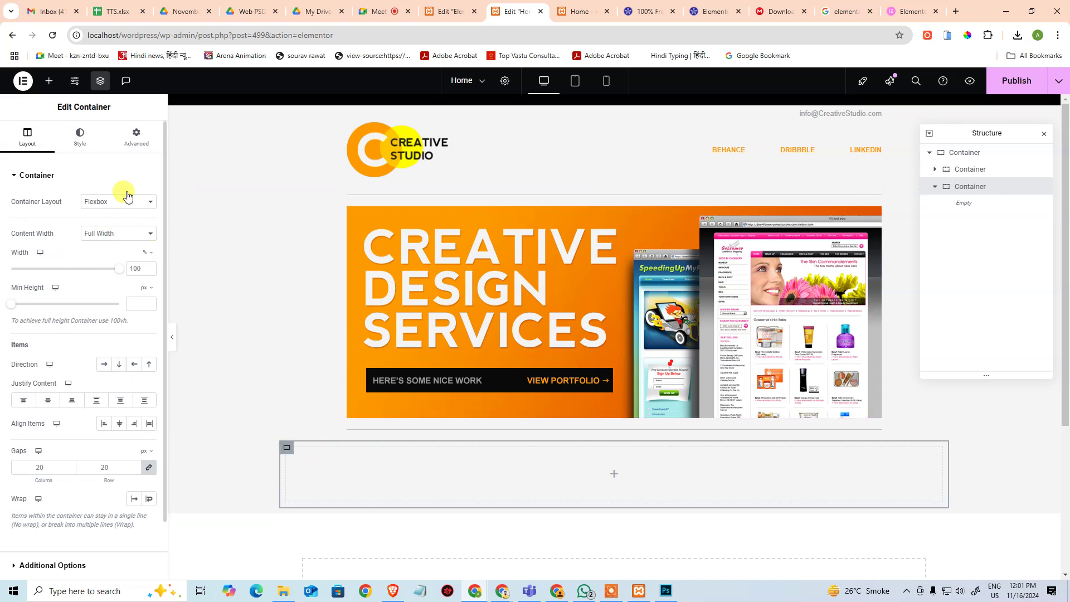
click(934, 169)
click(934, 169)
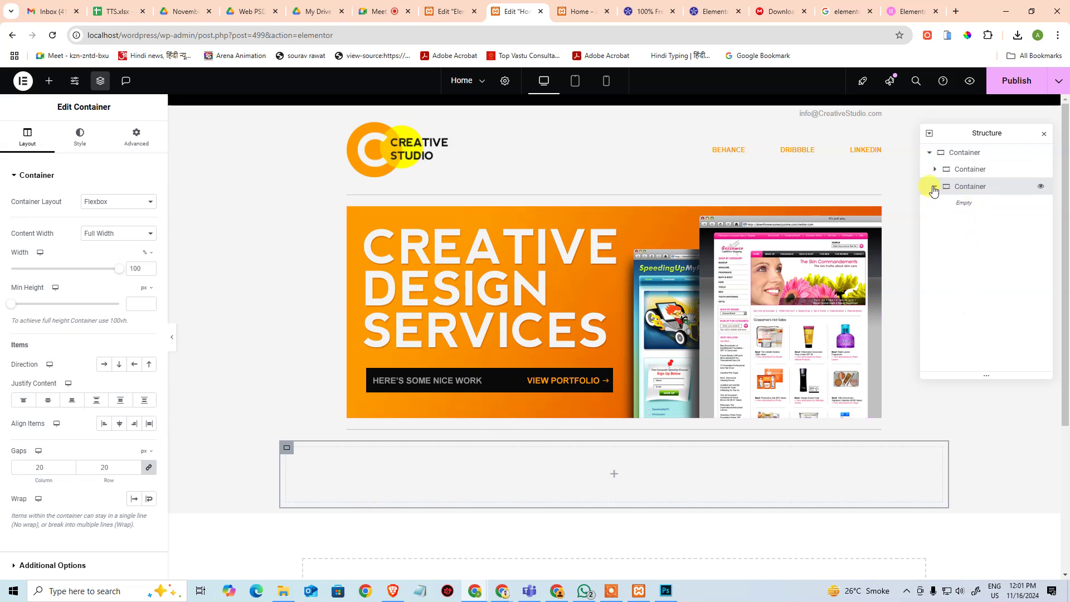
click(934, 187)
Step: Try adding a separate four-column section below the outer banner container, and delete it
scroll(690, 479, down, 3)
scroll(690, 479, down, 1)
click(587, 375)
click(579, 404)
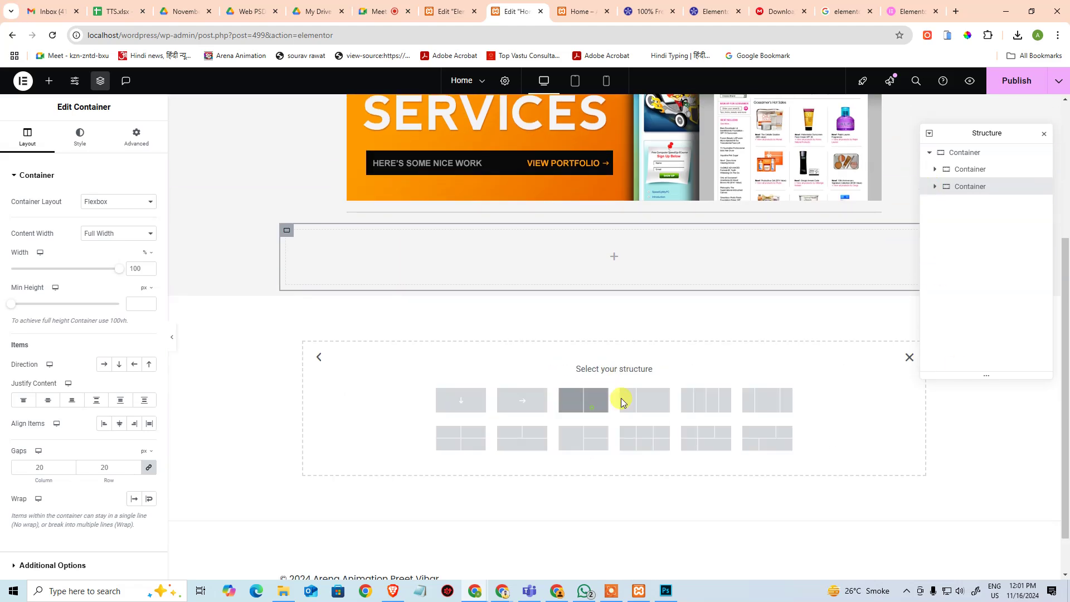
click(701, 402)
click(928, 204)
click(927, 204)
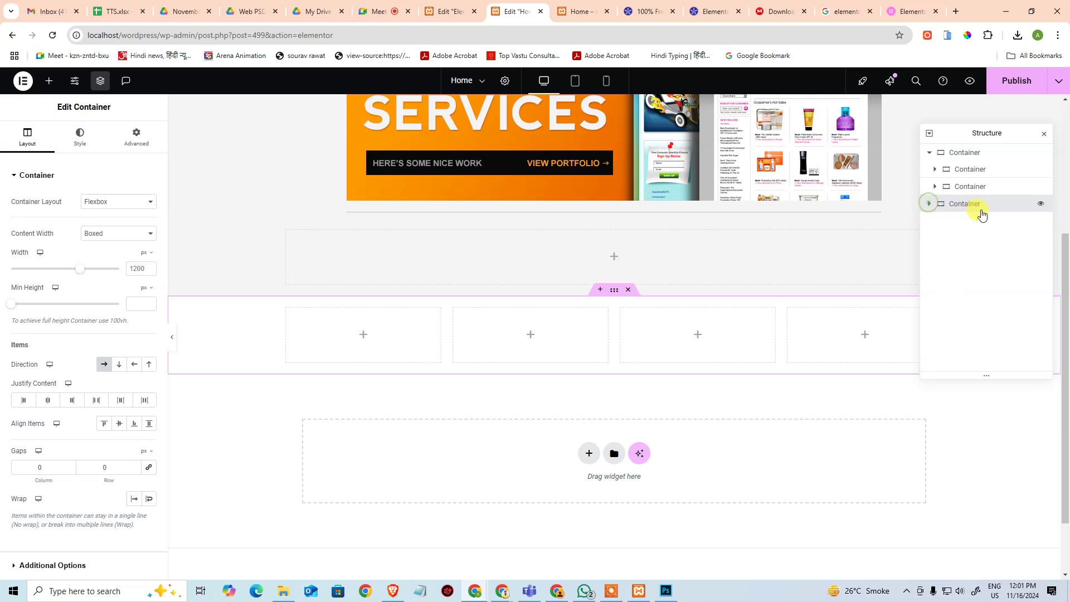
key(Delete)
Step: Nest a container inside the empty container below the banner and set its width to 33.33%
click(935, 186)
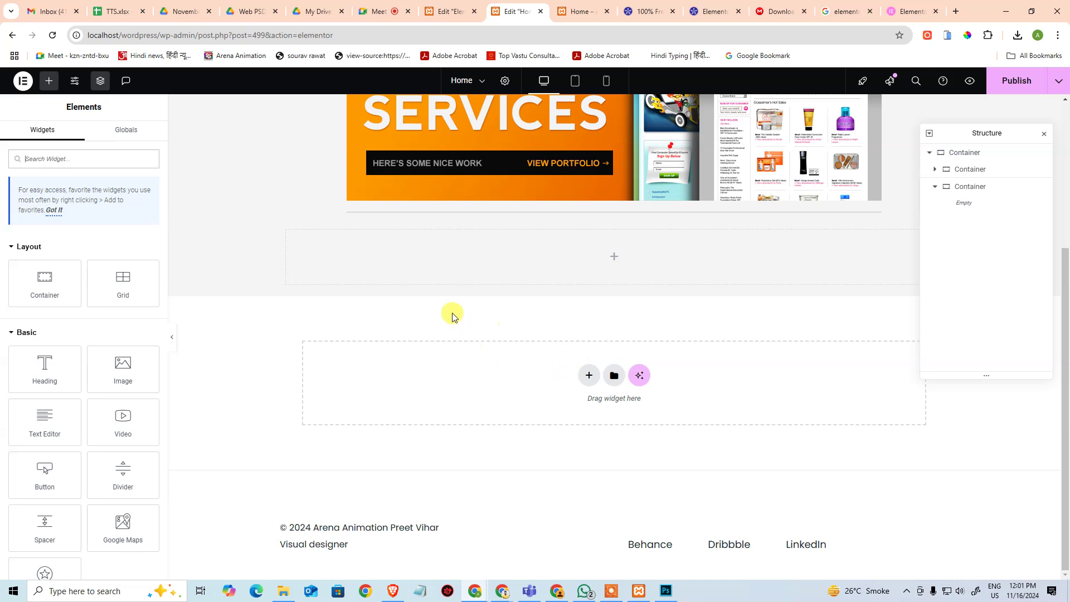
drag(45, 281, 335, 259)
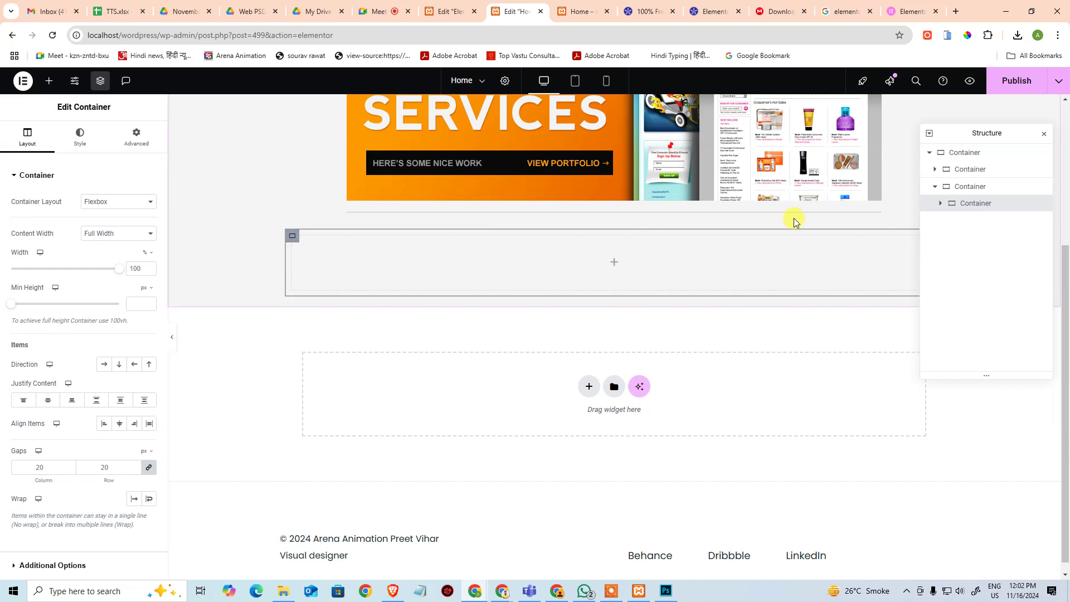
click(138, 268)
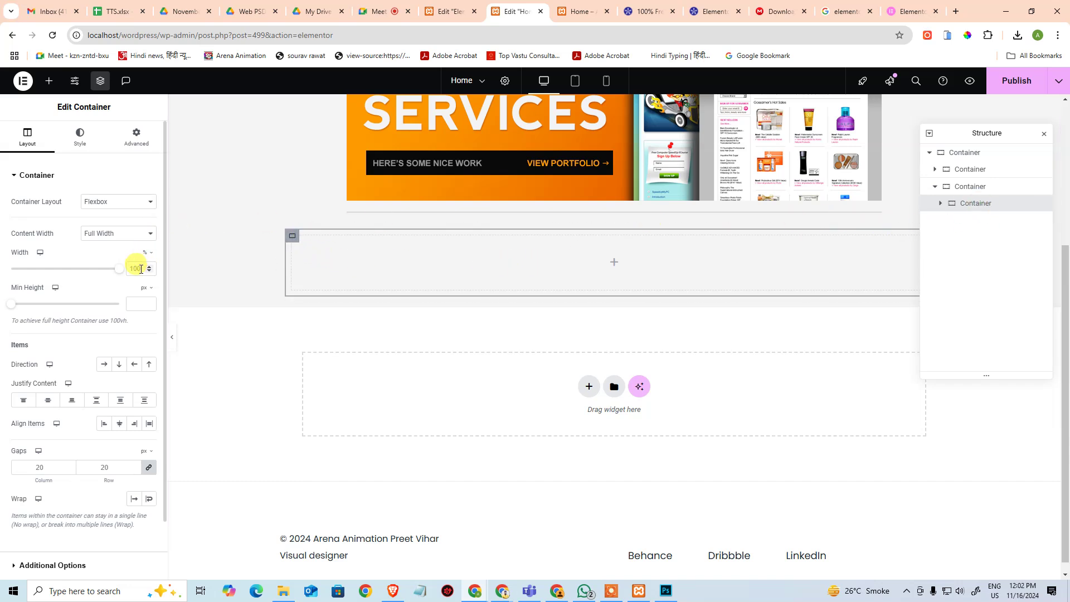
key(Delete)
key(Delete)
key(Delete)
text(33.33)
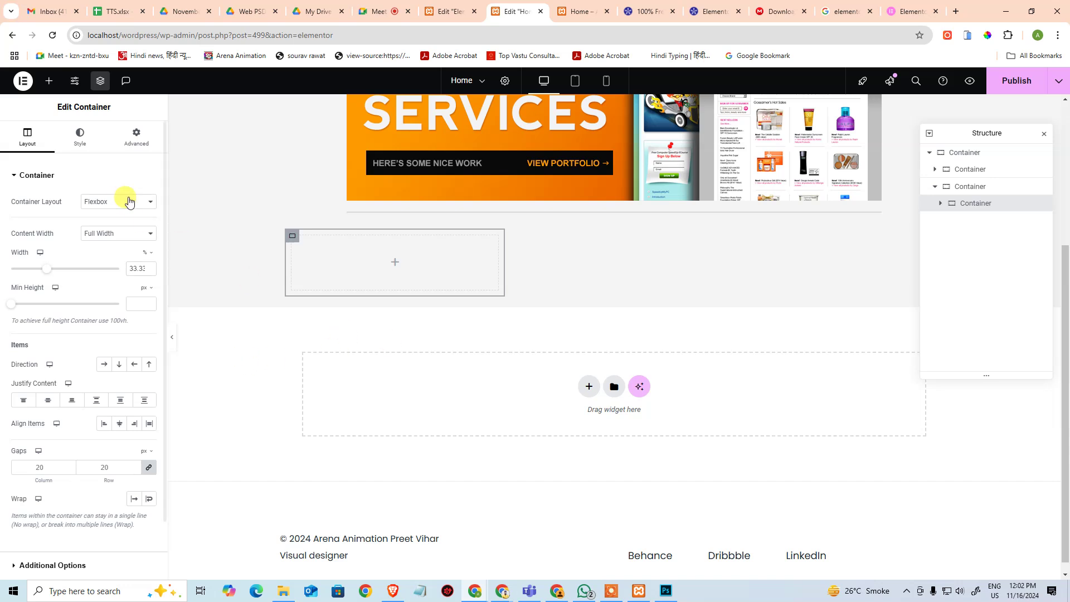
Step: Try adding a second full-width container and moving it into the same parent as the 33.33% container, and delete it
click(947, 186)
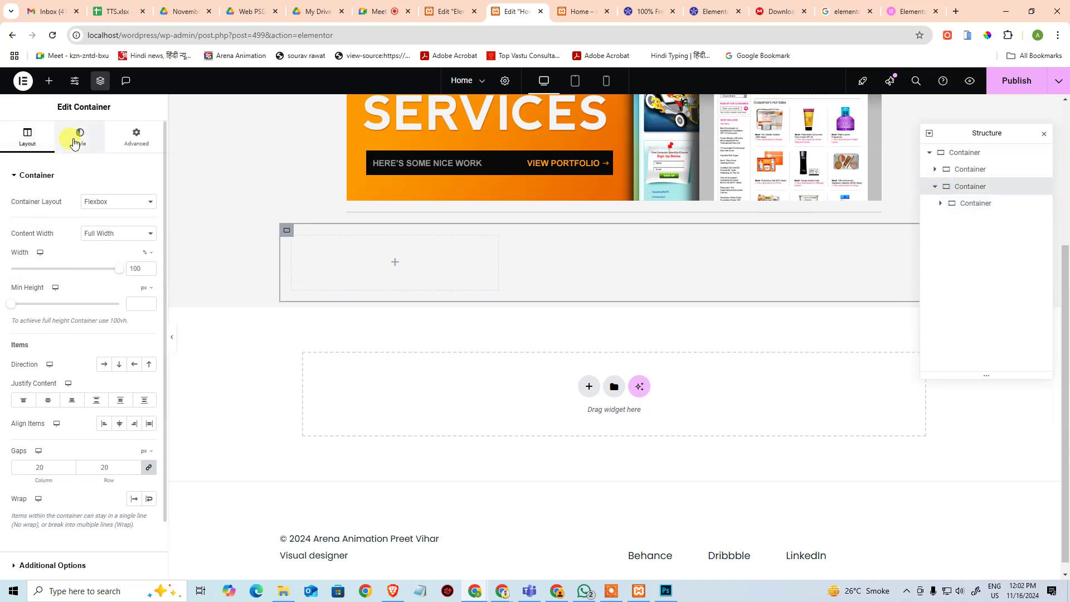
click(49, 83)
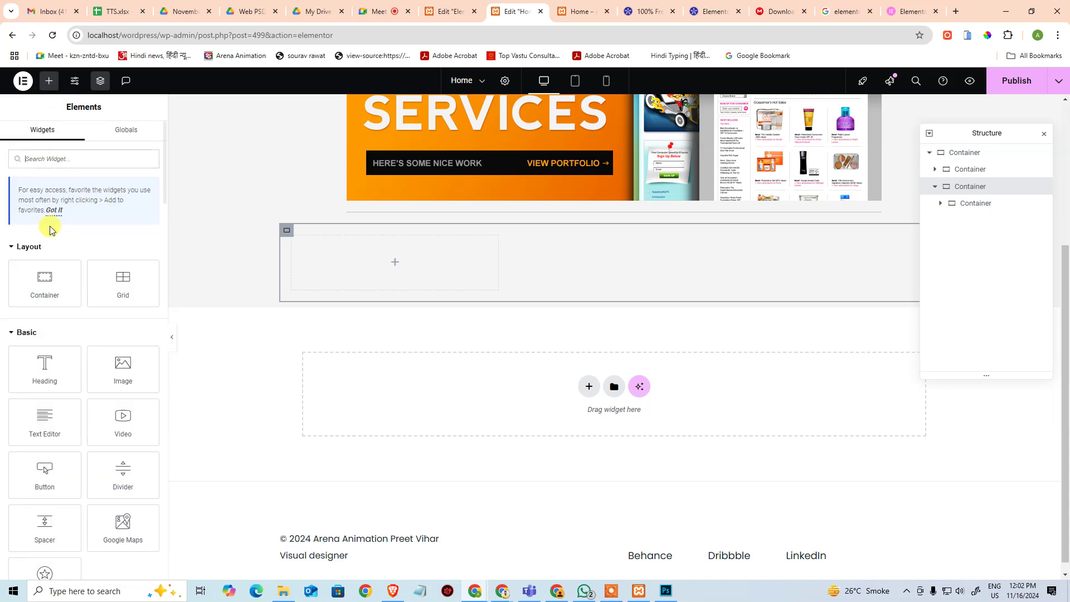
drag(39, 275, 611, 259)
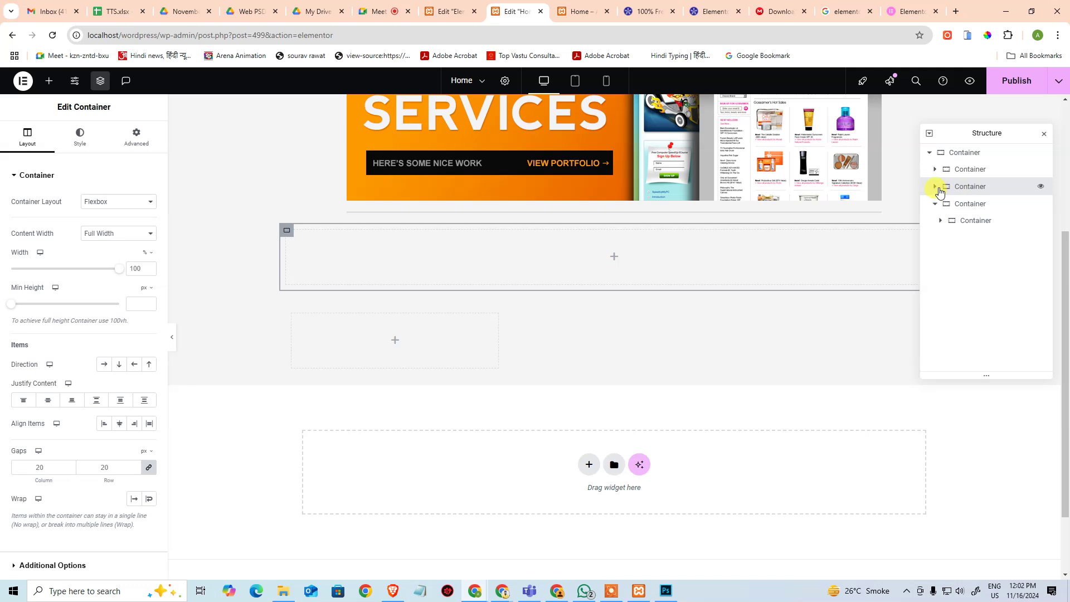
drag(949, 190, 967, 208)
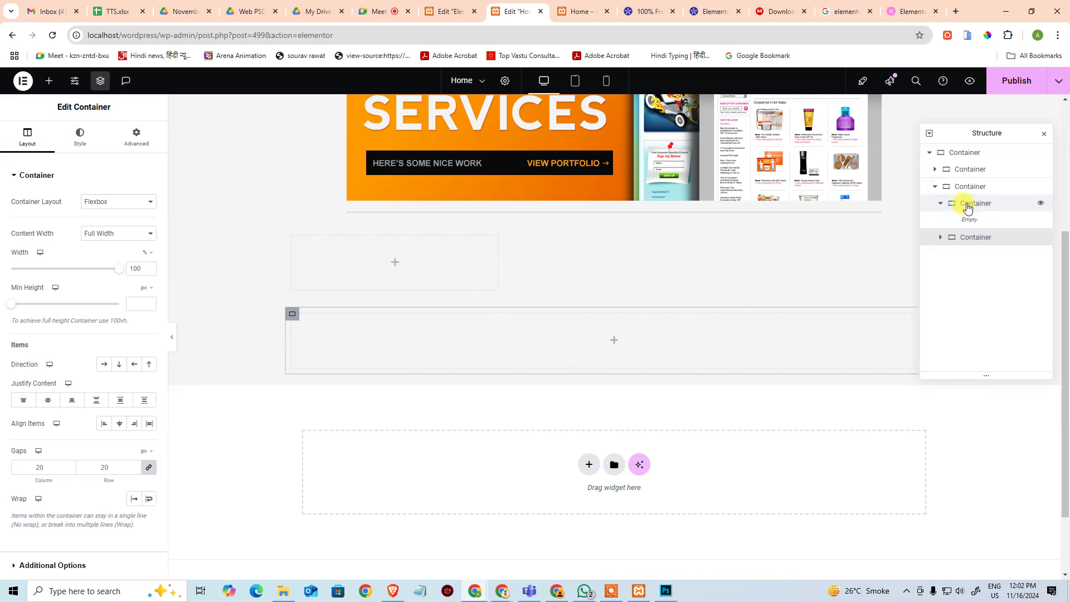
click(945, 207)
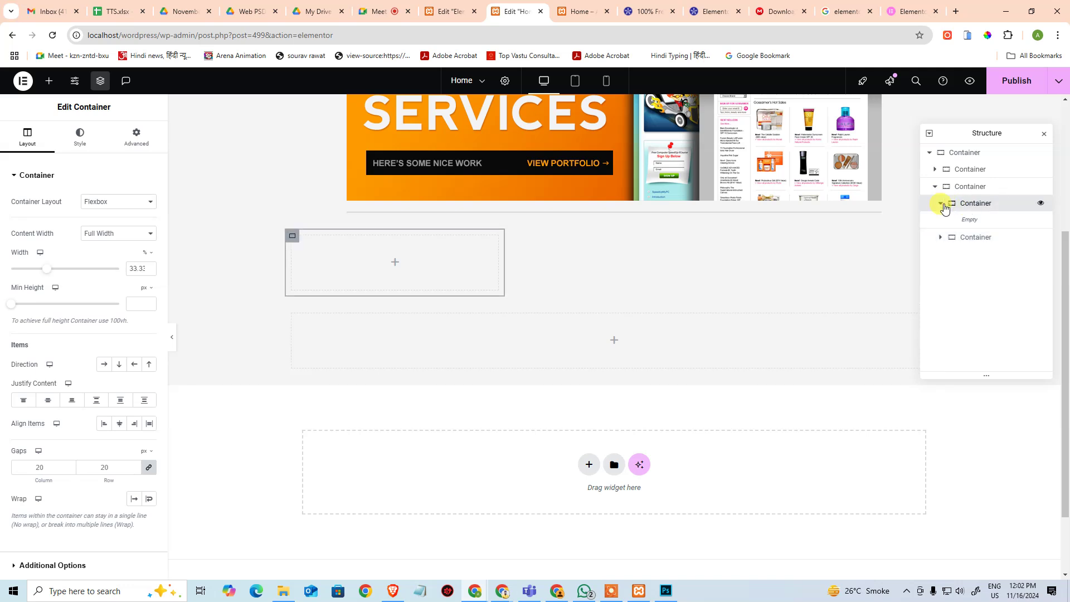
click(934, 186)
click(934, 186)
click(975, 220)
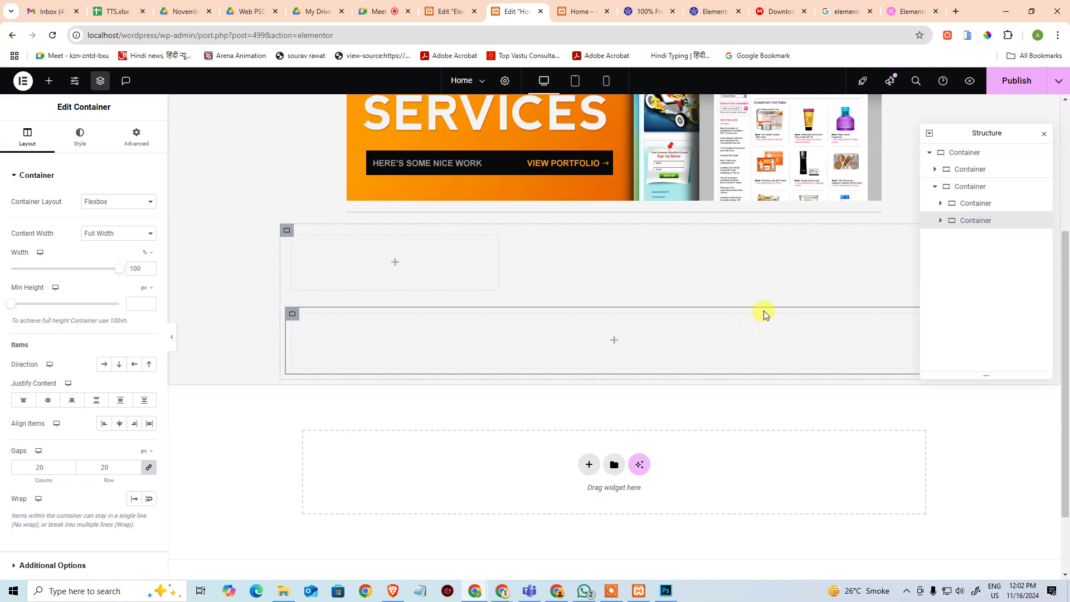
key(Delete)
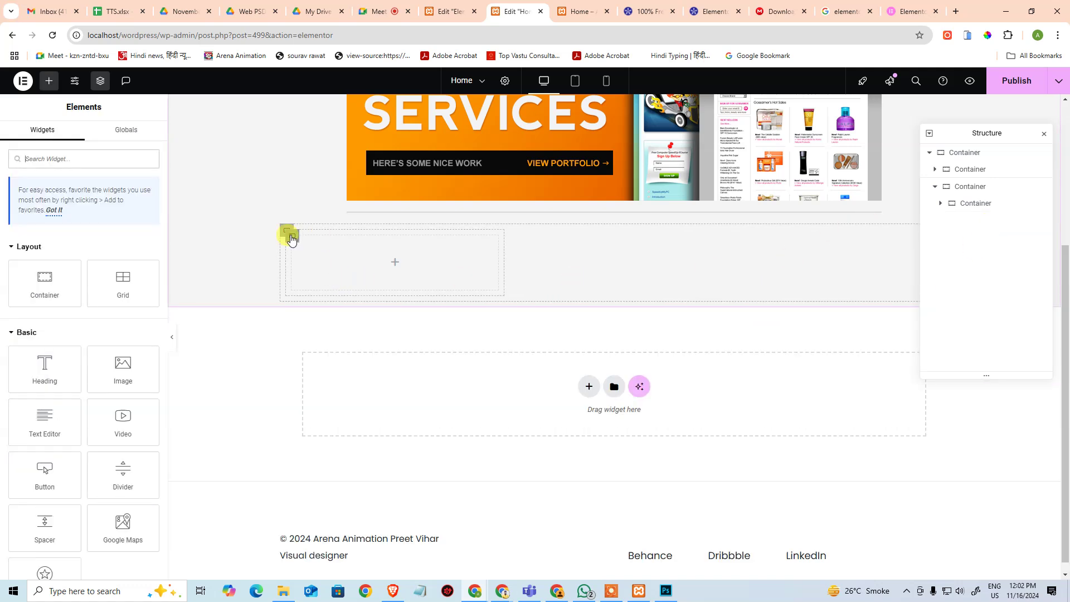
Step: Duplicate the 33.33% container twice and set the parent container's direction to a horizontal row
click(291, 239)
right_click(291, 238)
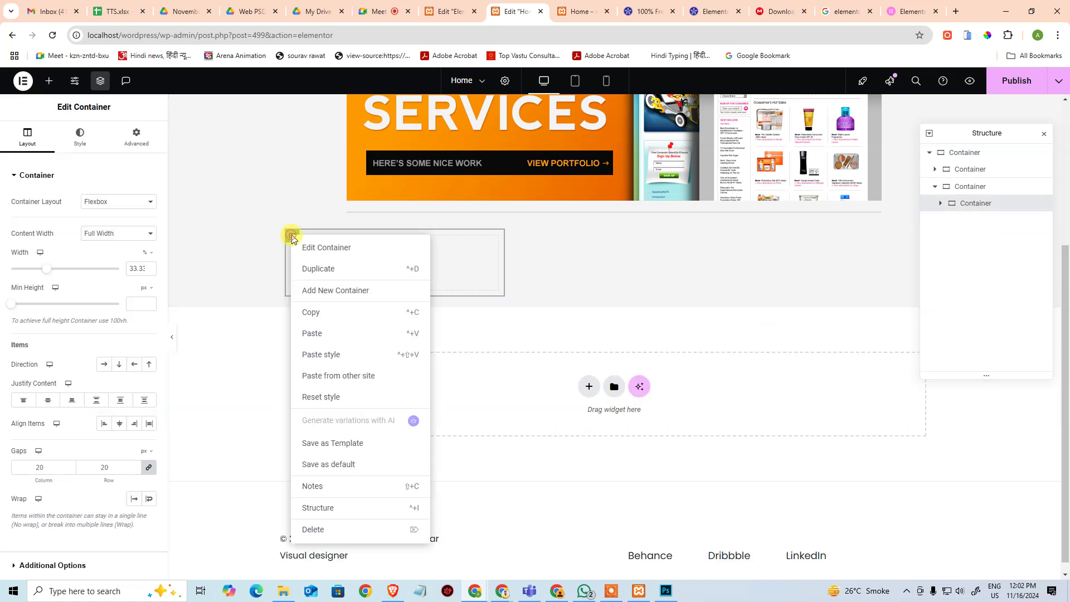
click(313, 269)
right_click(291, 317)
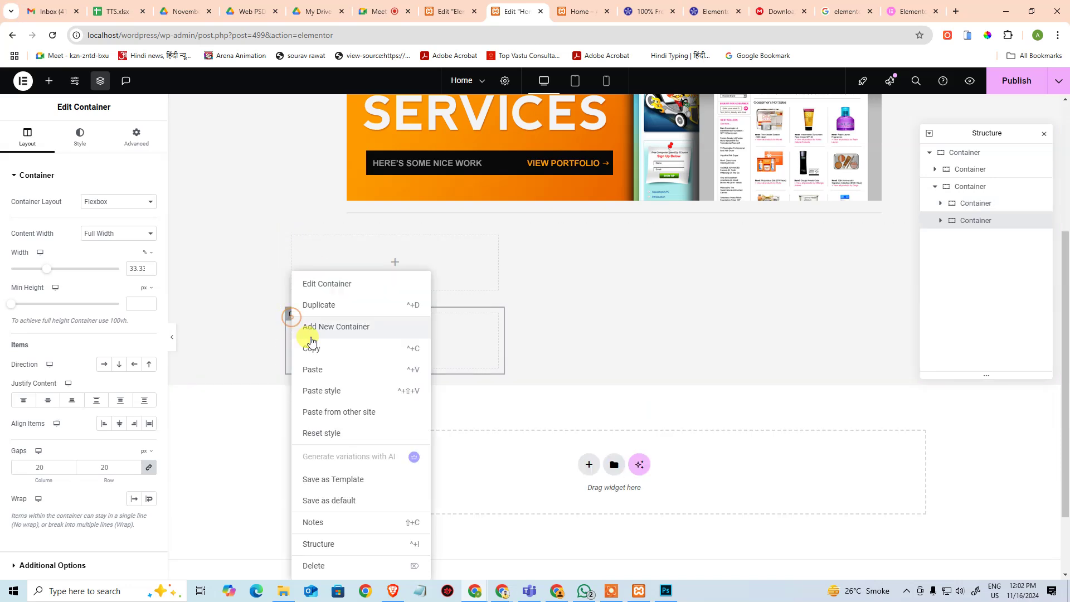
click(332, 304)
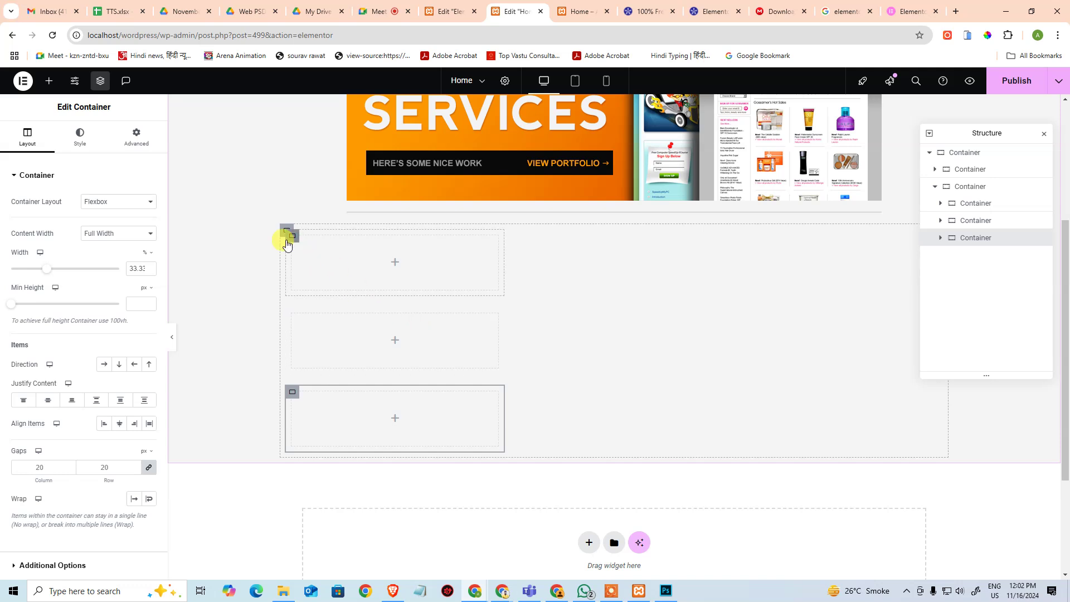
click(962, 186)
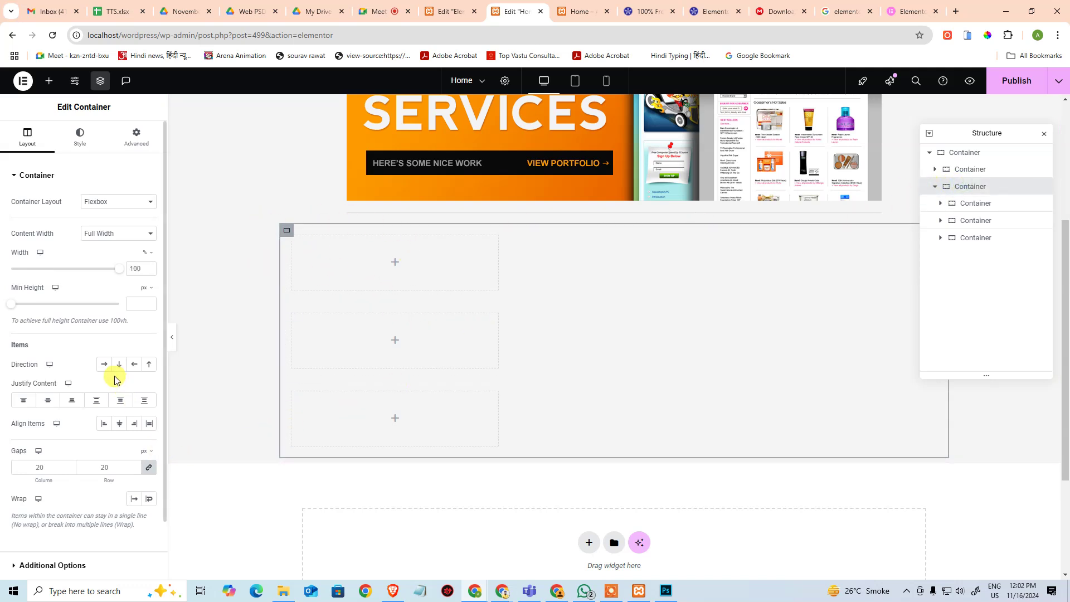
click(104, 365)
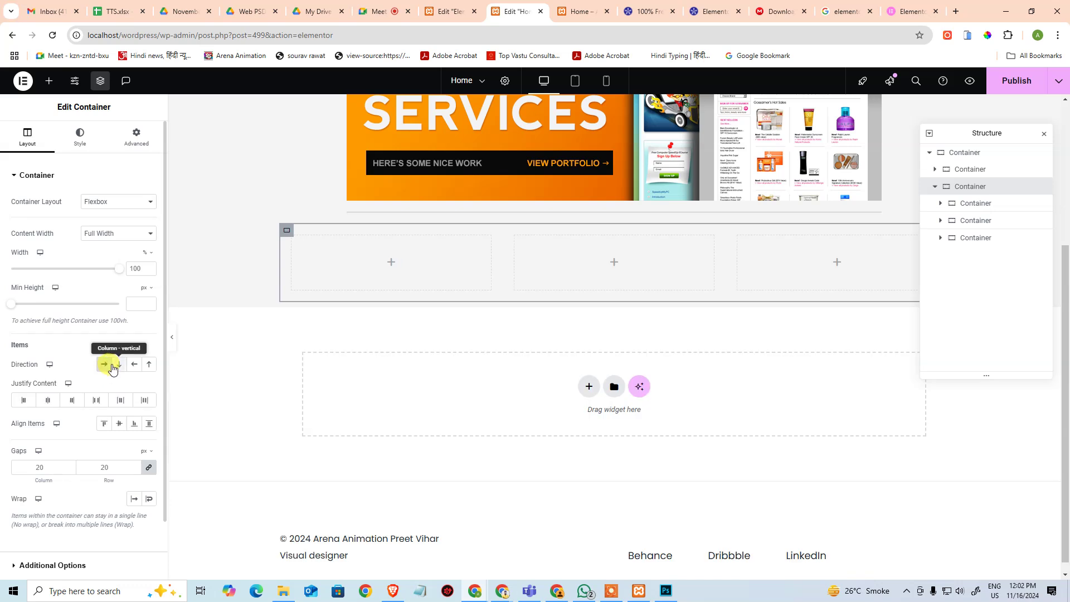
Step: Set the width of the container holding the three columns to 960 px
click(119, 208)
click(113, 215)
click(117, 234)
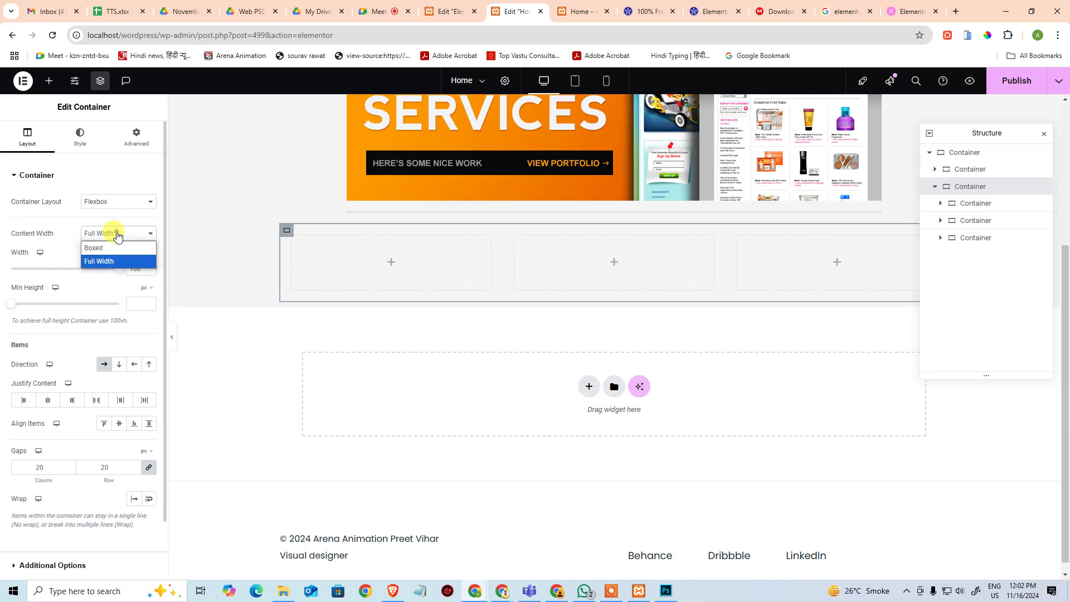
click(116, 232)
click(144, 258)
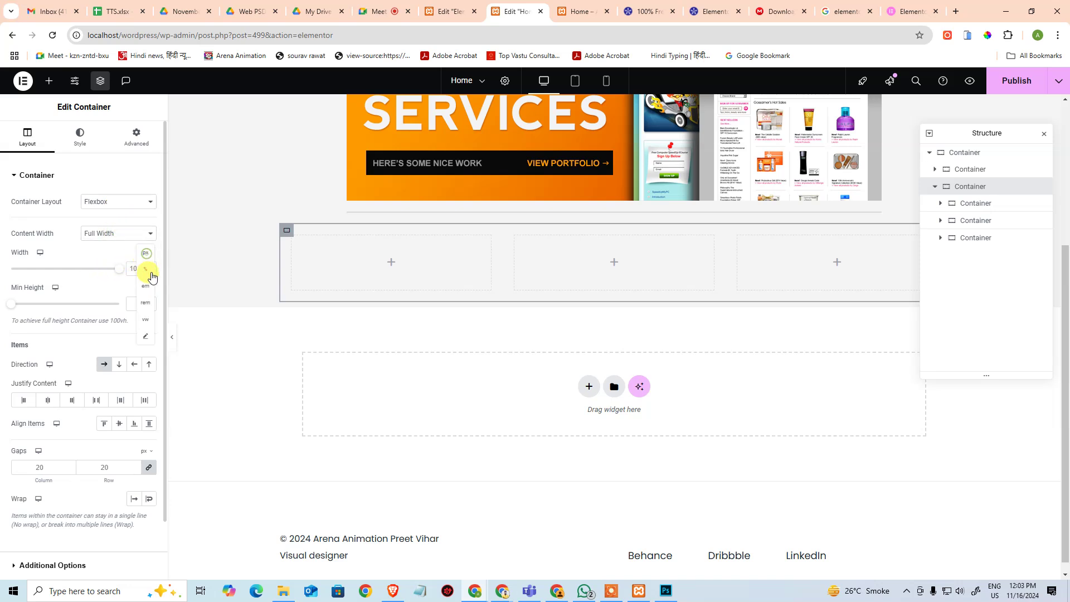
click(145, 255)
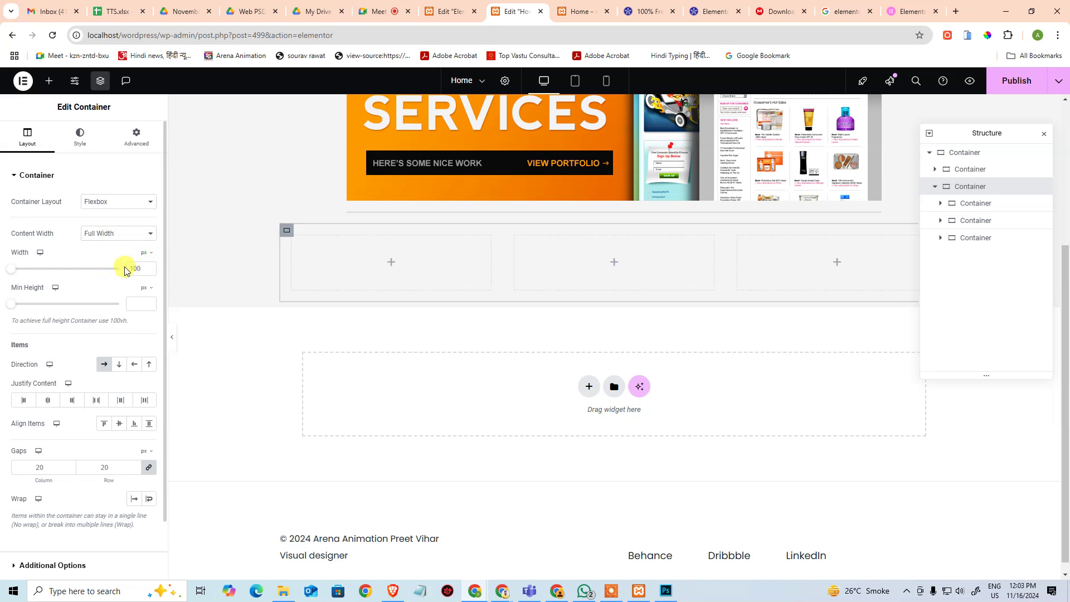
double_click(138, 266)
text(500)
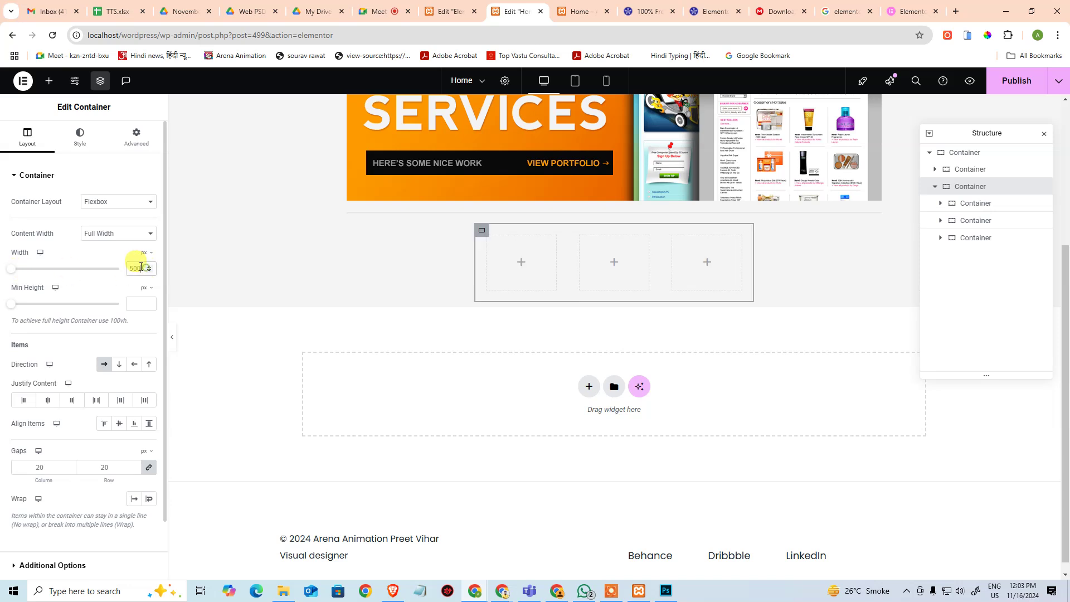
text(9)
key(BackSpace)
text(960)
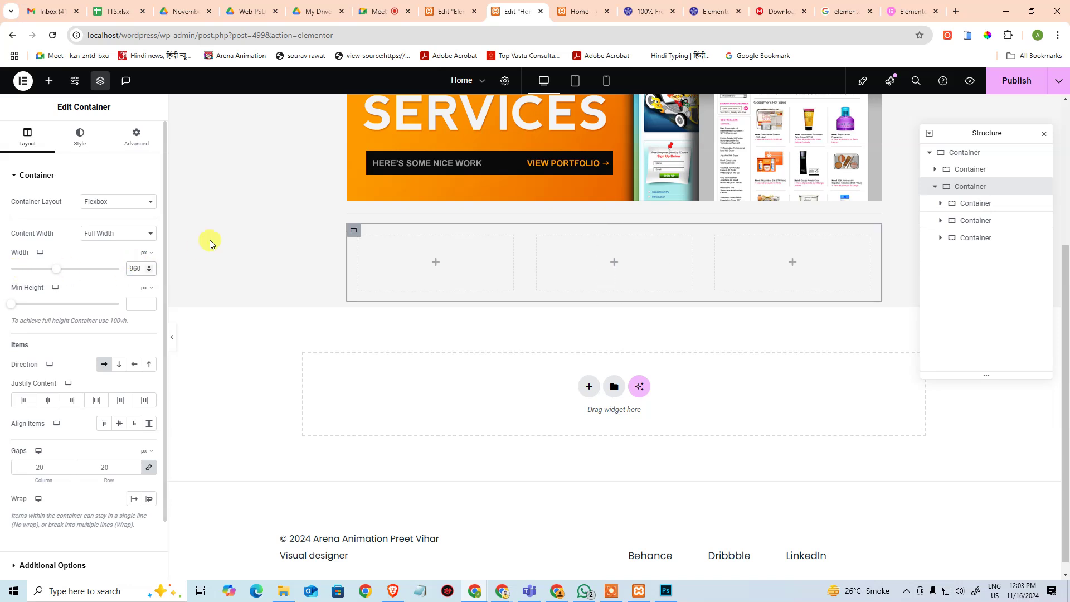
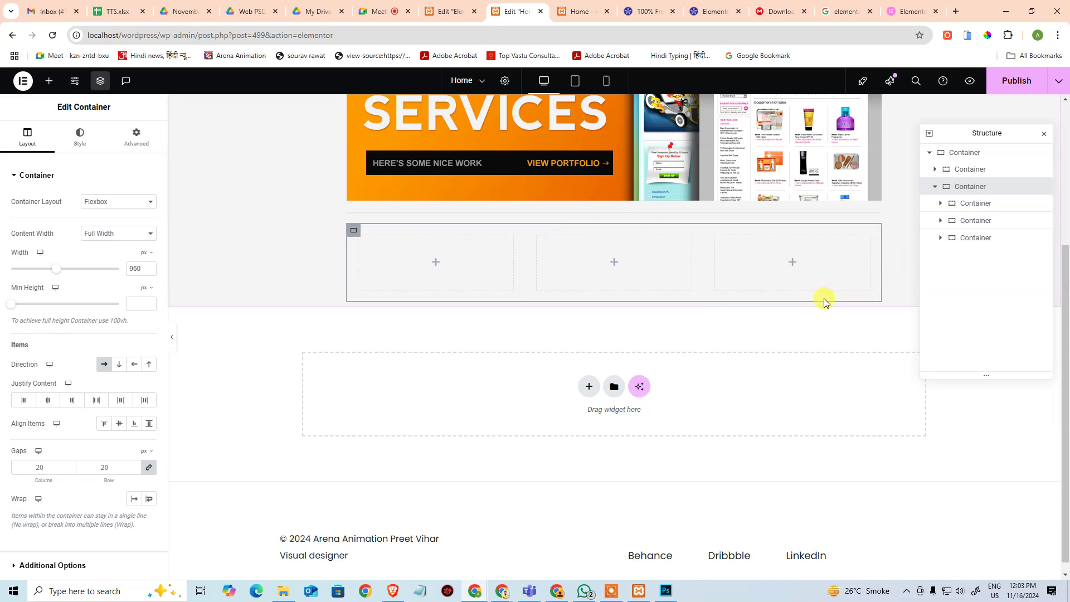
Step: Switch to Photoshop to examine the three text columns below the banner, and return to the Elementor page
click(666, 590)
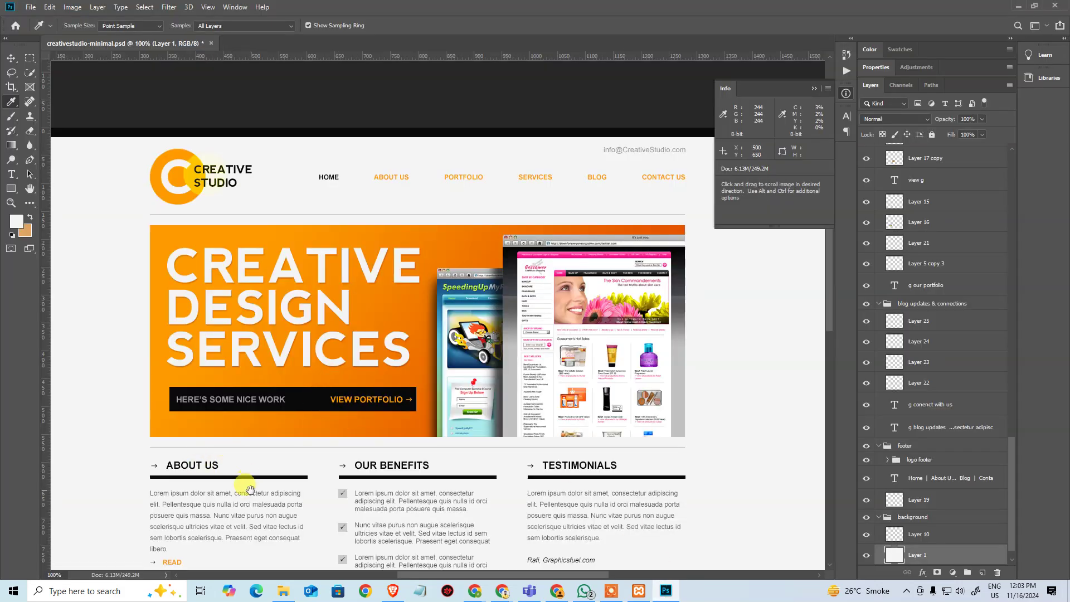
drag(242, 485, 282, 366)
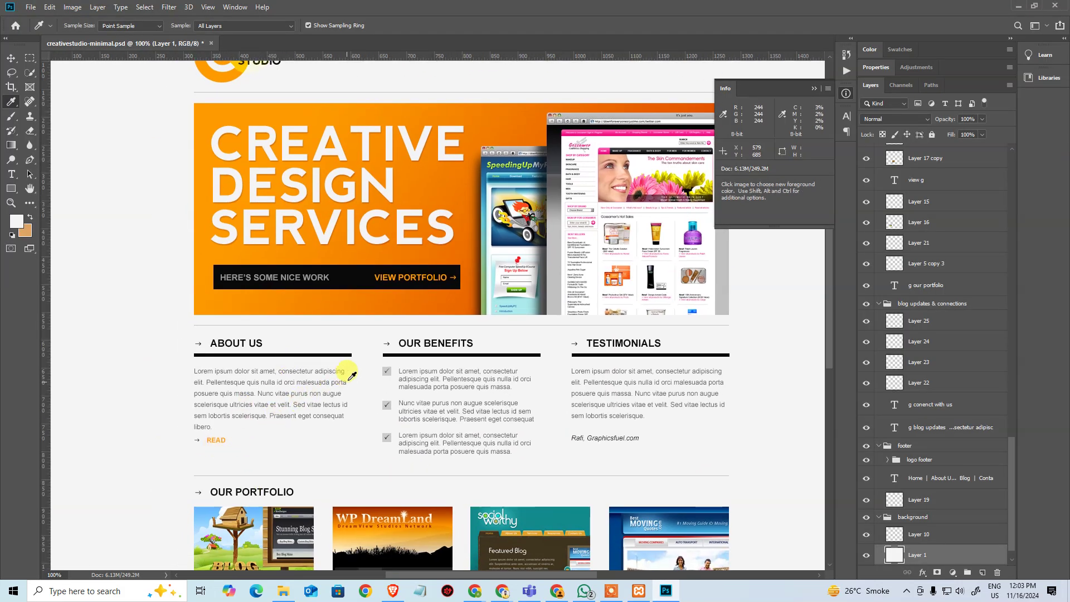
key(alt+Tab)
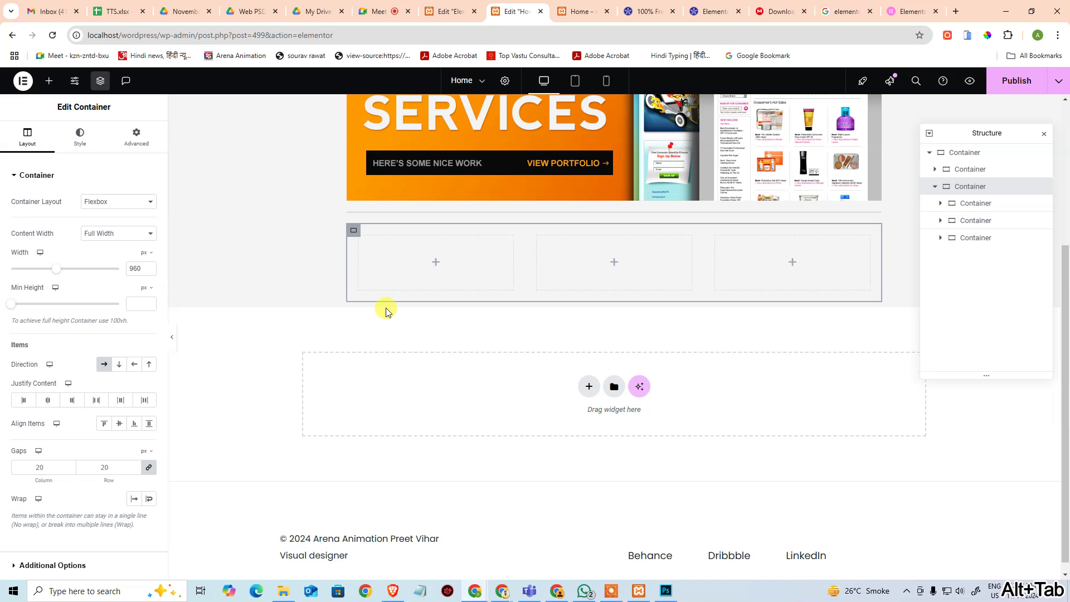
Step: Try a Heading widget titled "about us" in the first column, compare it with the Photoshop design, and delete it
click(49, 81)
drag(45, 381, 423, 260)
key(alt+Tab)
key(alt+Tab)
click(69, 214)
key(ctrl+a)
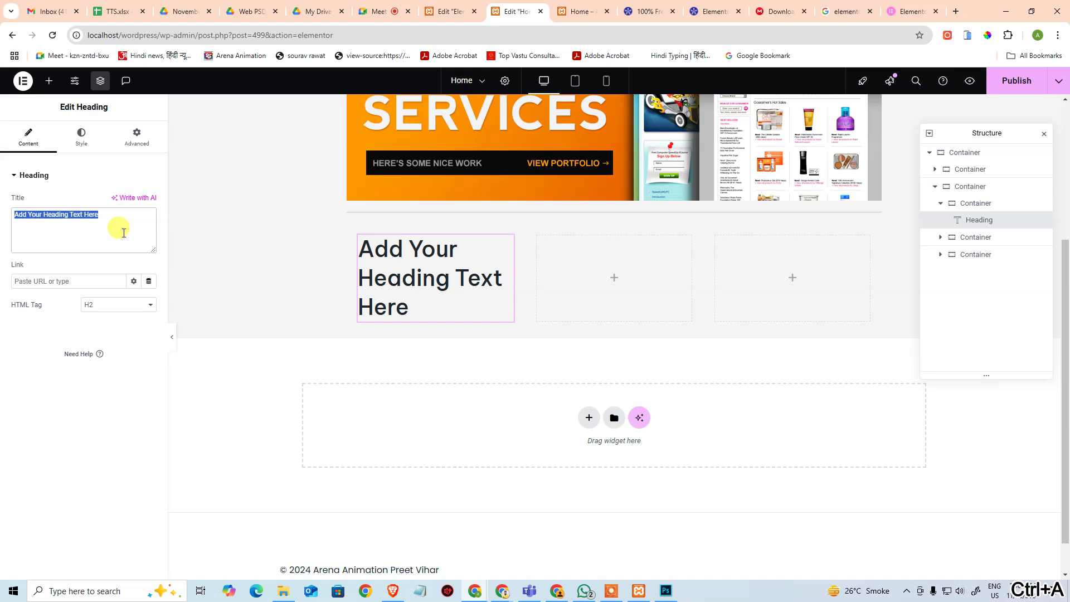
text(about us)
key(alt+Tab)
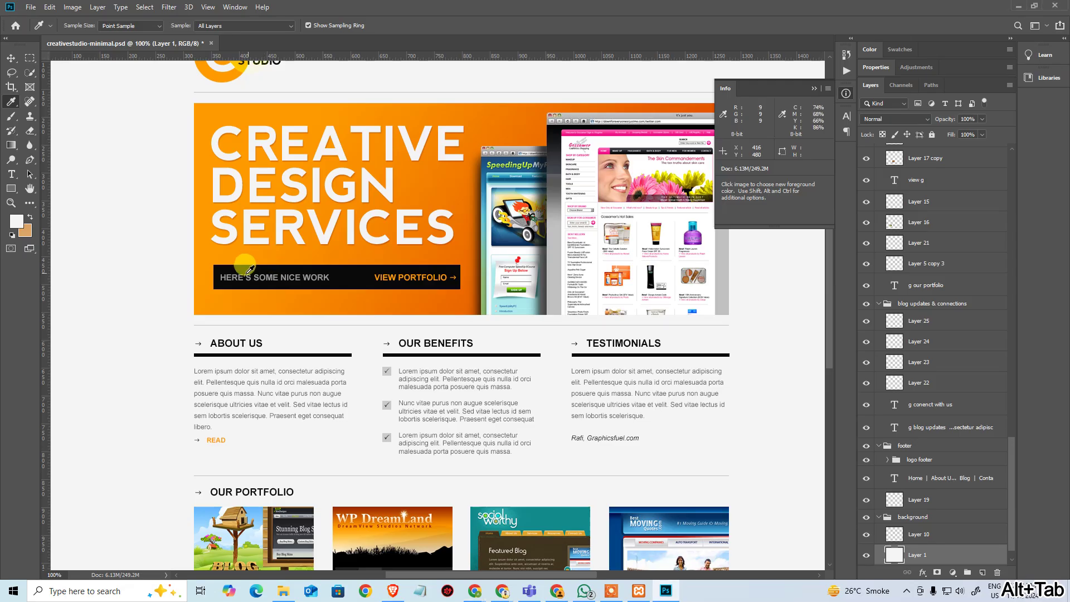
key(alt+Tab)
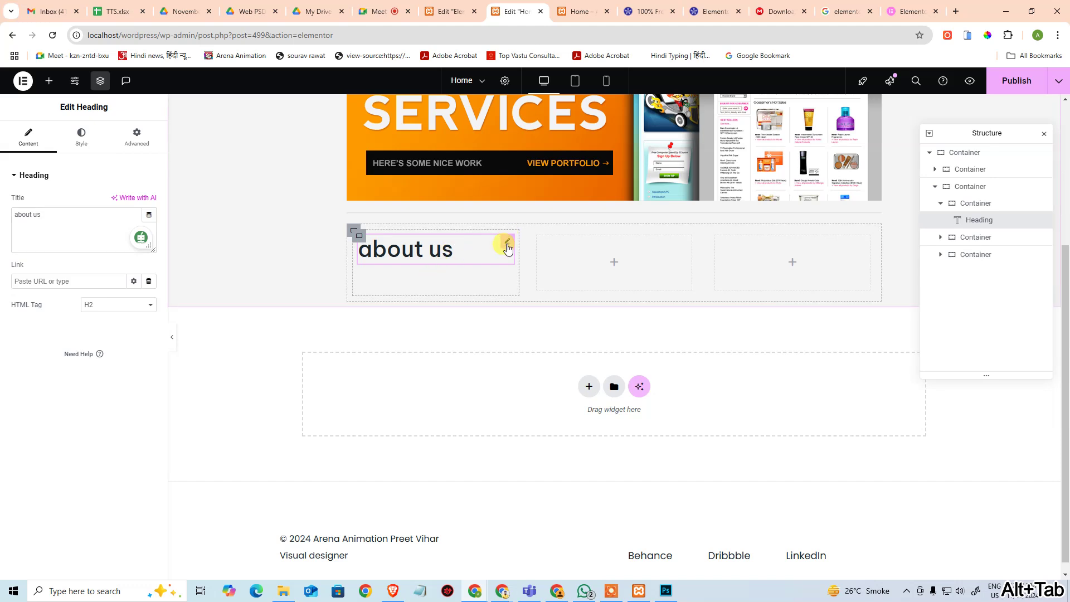
key(Delete)
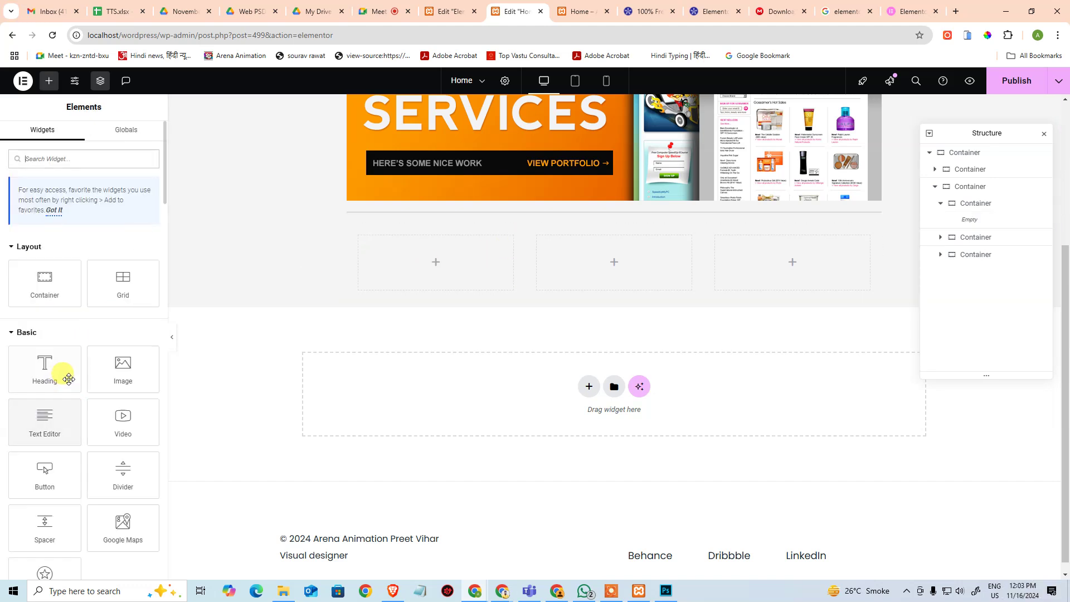
Step: Try adding an Icon widget to the first column, and undo it
scroll(114, 406, down, 3)
drag(44, 410, 426, 261)
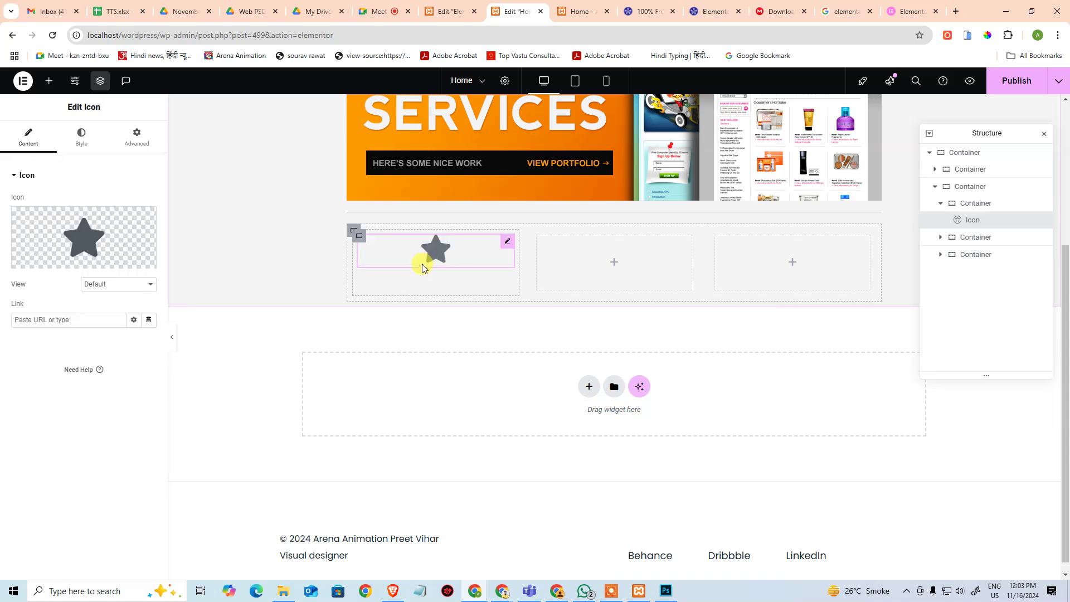
key(ctrl+z)
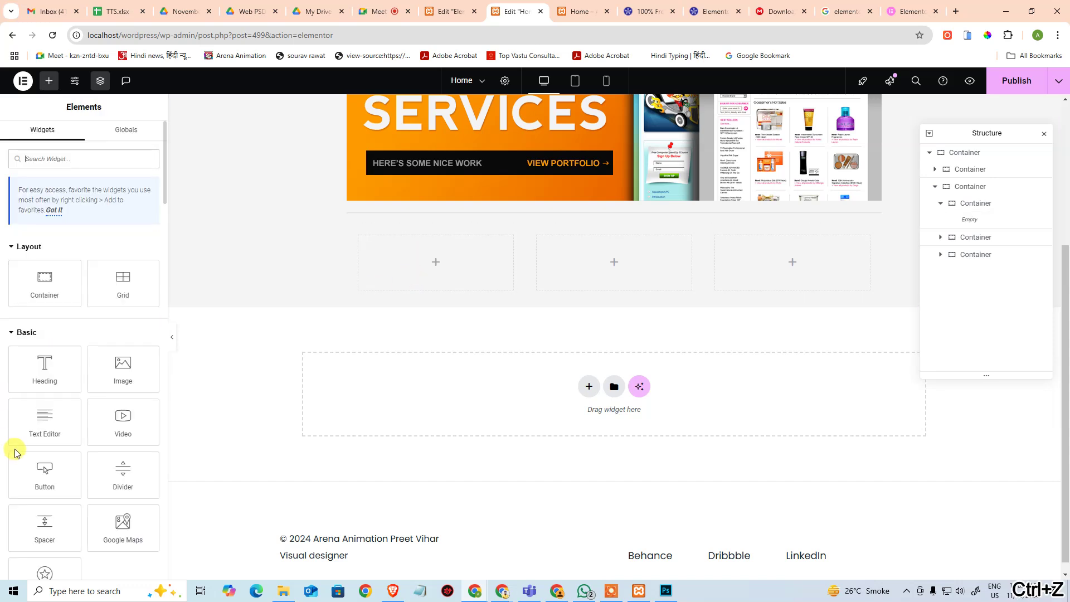
Step: Search the widgets for "icon" and add an Icon Box to the first column
scroll(53, 457, down, 3)
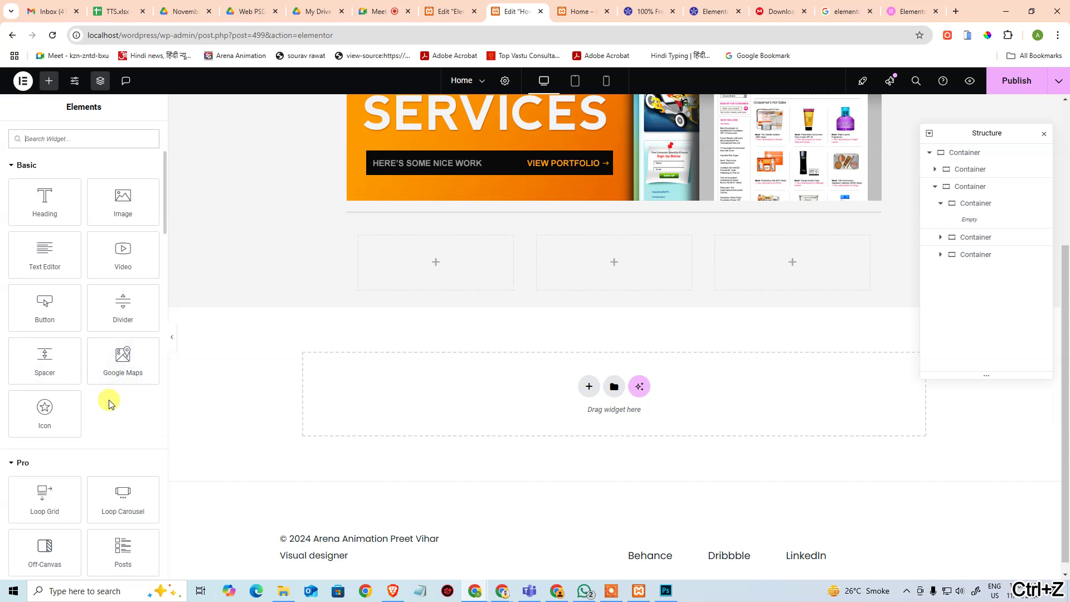
scroll(102, 409, down, 1)
scroll(100, 410, down, 2)
scroll(117, 398, down, 7)
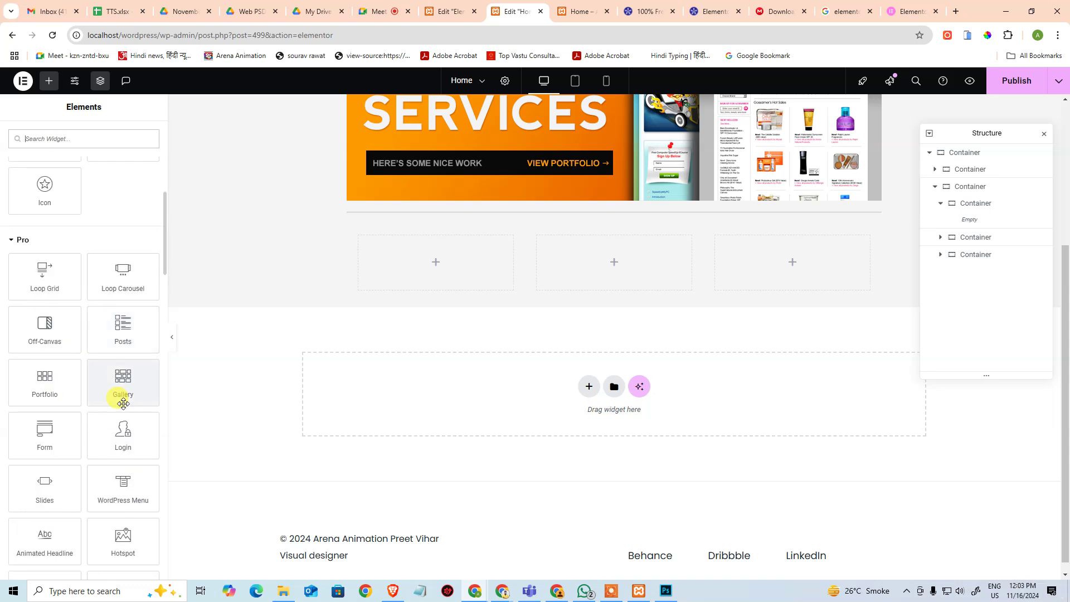
scroll(93, 250, up, 5)
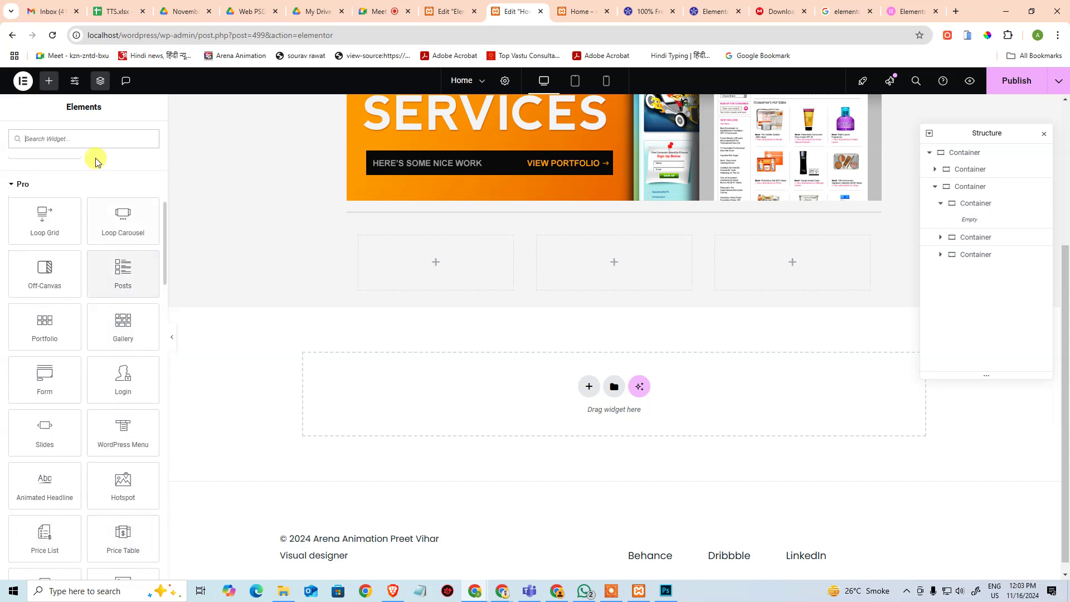
click(102, 138)
text(icon)
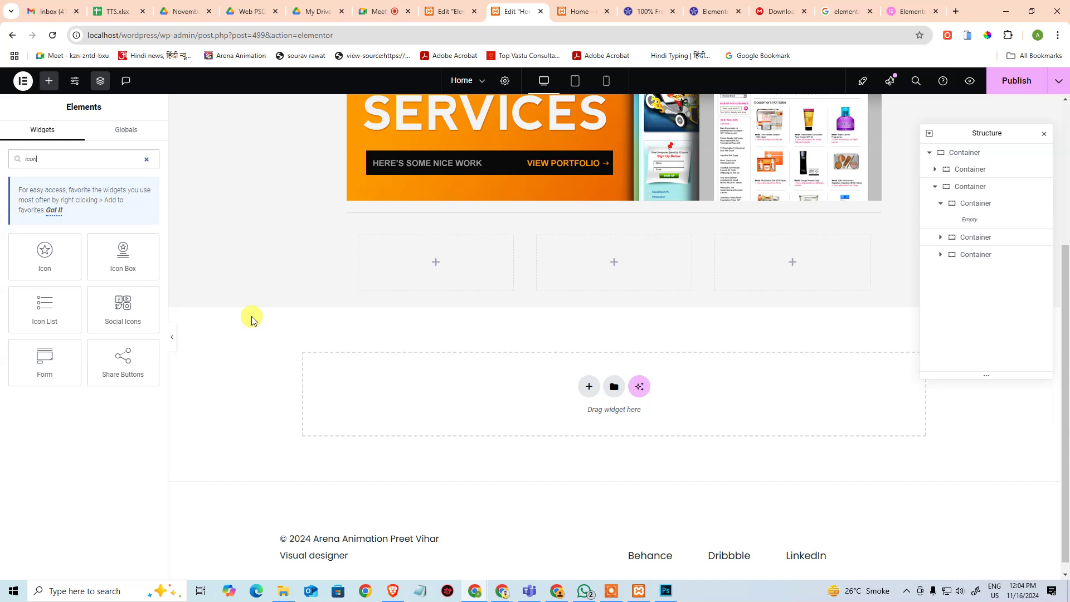
drag(122, 256, 458, 272)
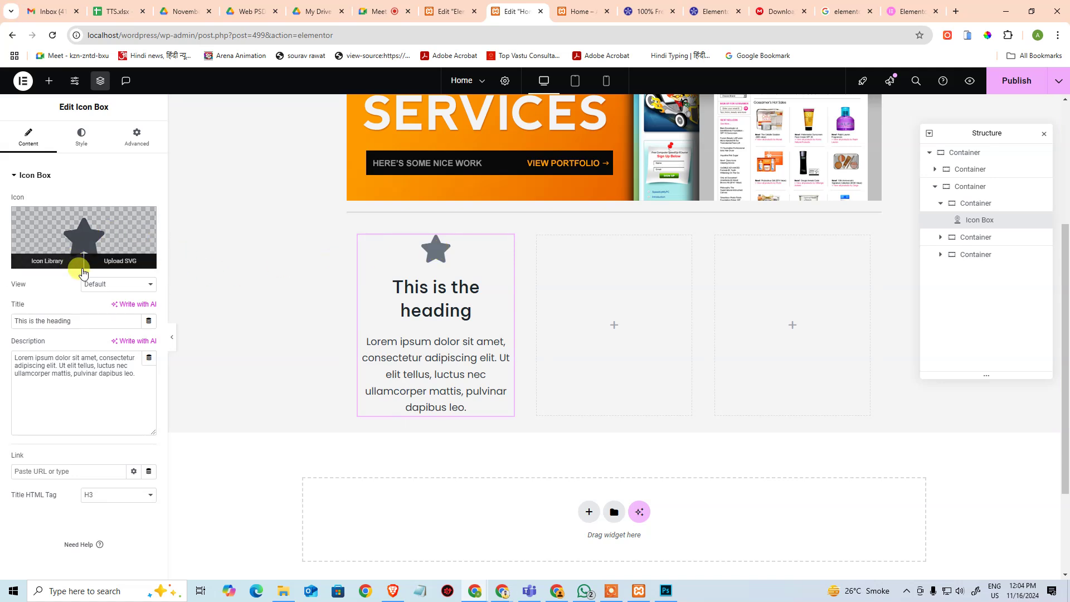
Step: Try the Stacked and Framed views on the icon box, and return the view to Default
click(91, 288)
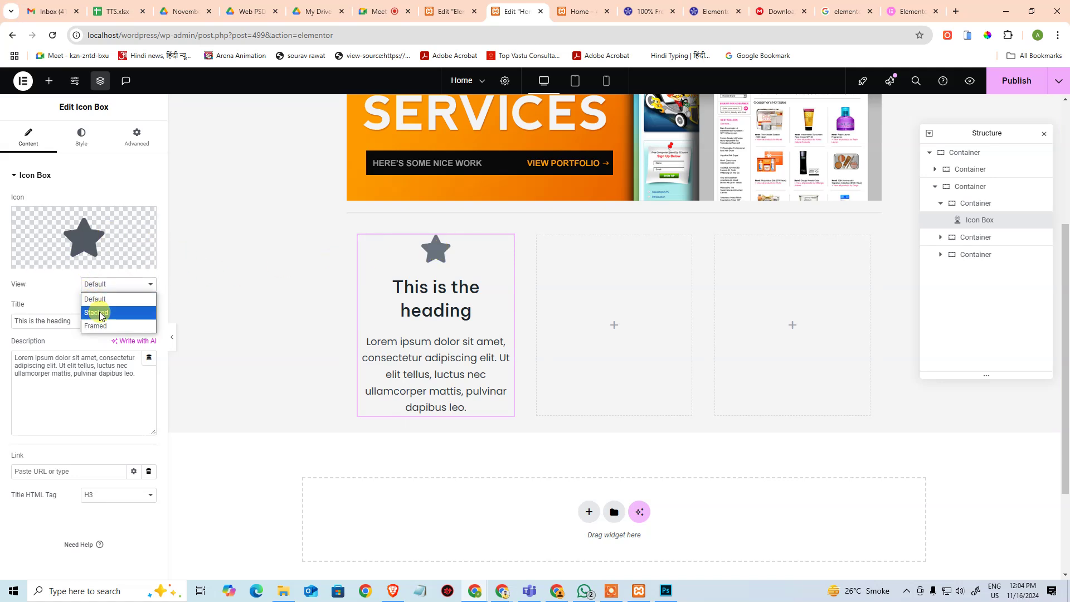
click(96, 312)
click(106, 284)
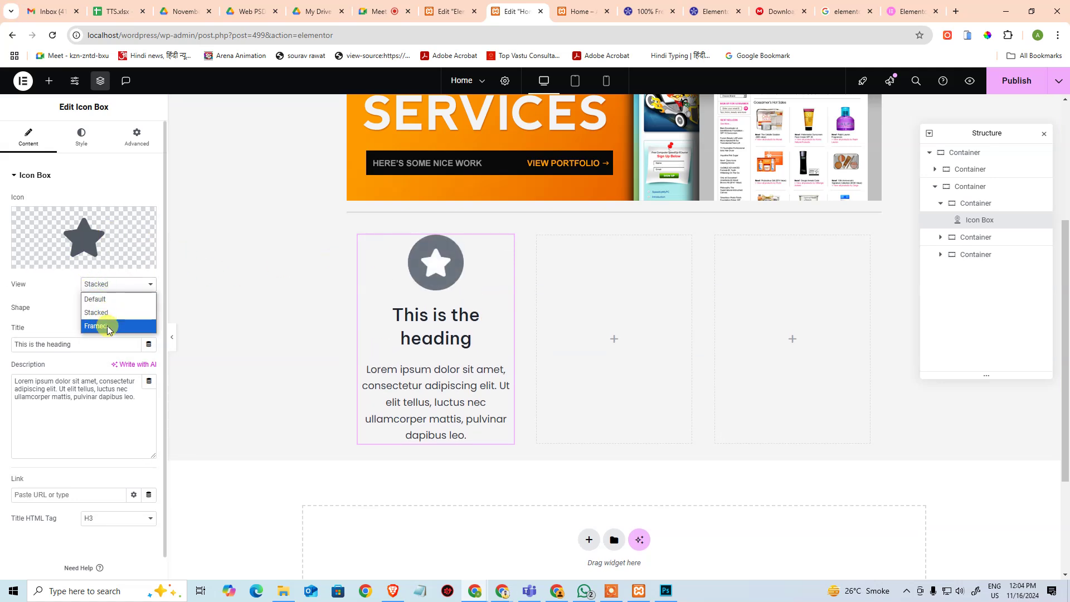
click(105, 326)
click(121, 287)
click(117, 301)
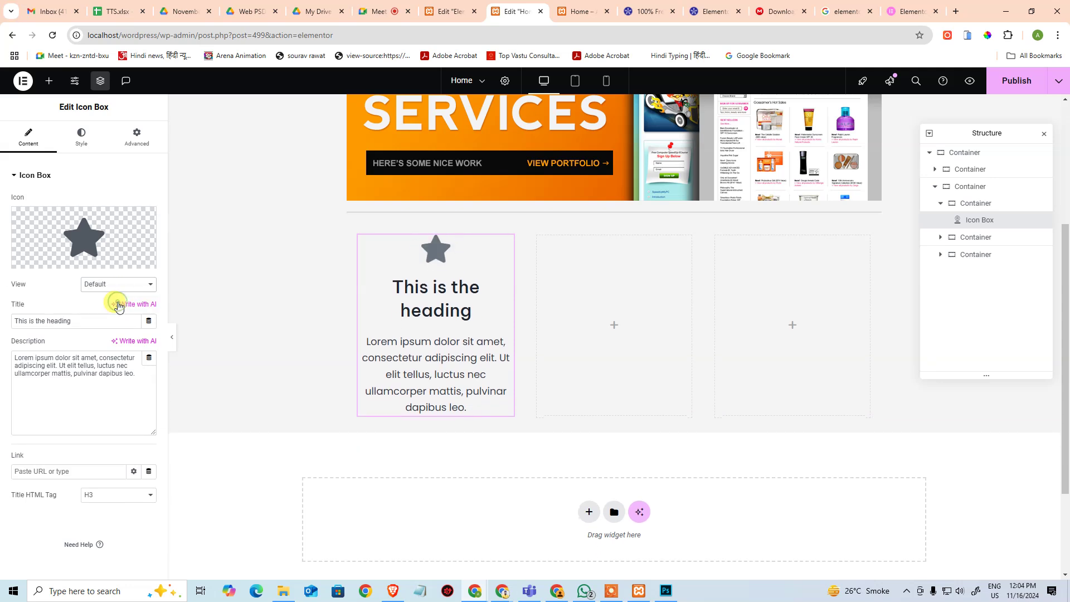
Step: Set the icon box's icon position to Left with Top vertical alignment, trying out Middle and Justified alignment without keeping them
click(78, 136)
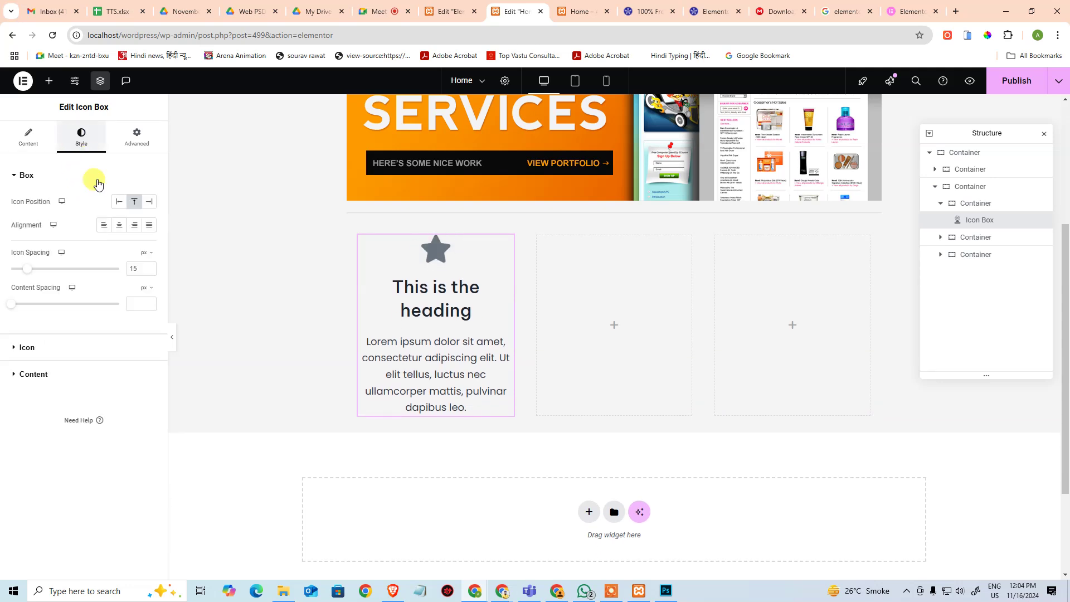
click(119, 203)
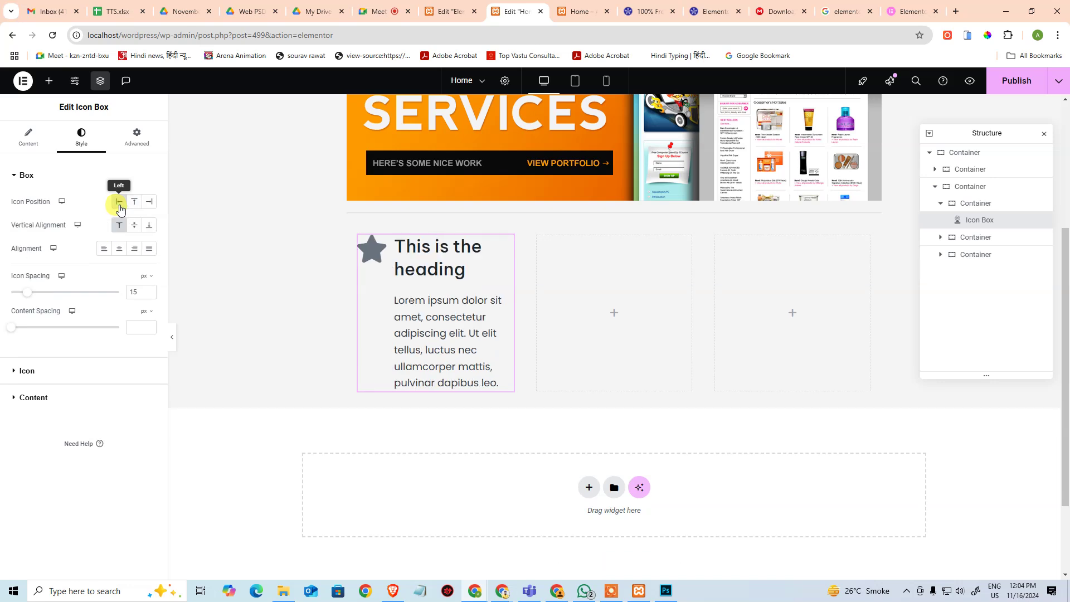
click(134, 225)
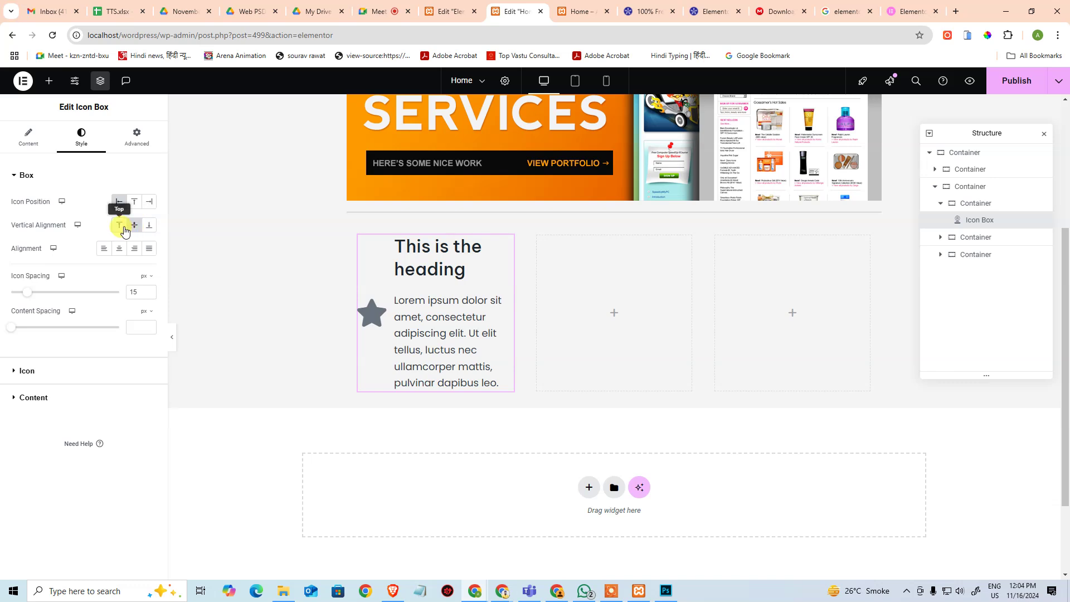
click(124, 228)
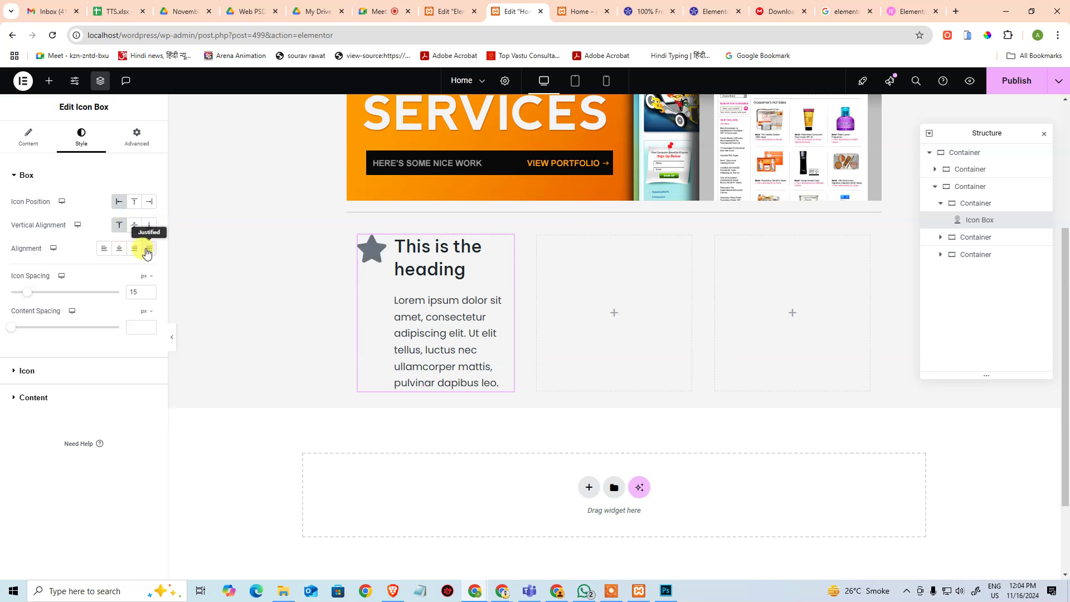
click(148, 250)
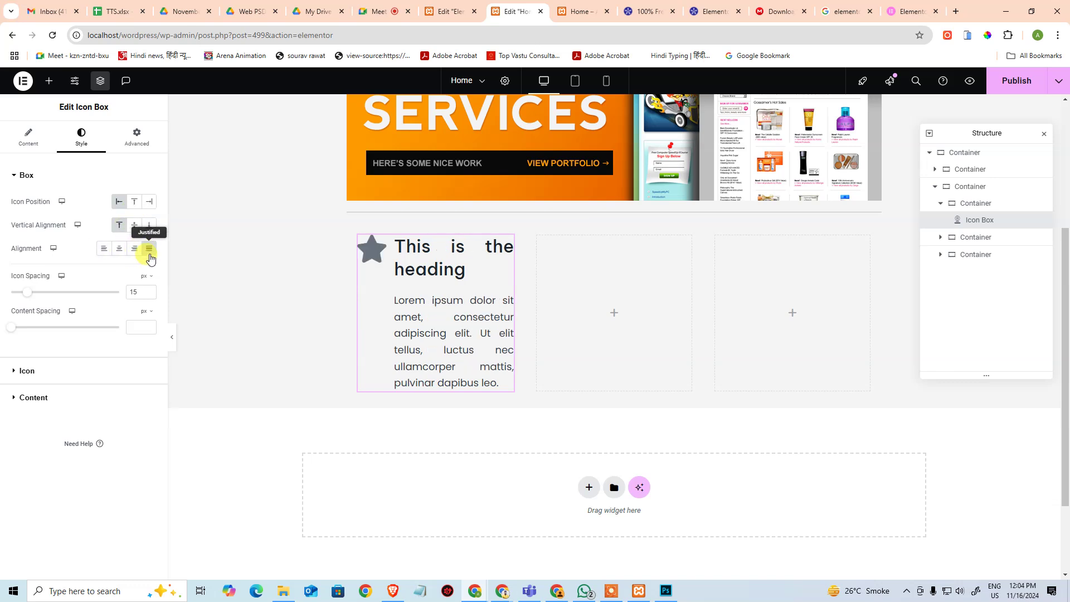
click(148, 255)
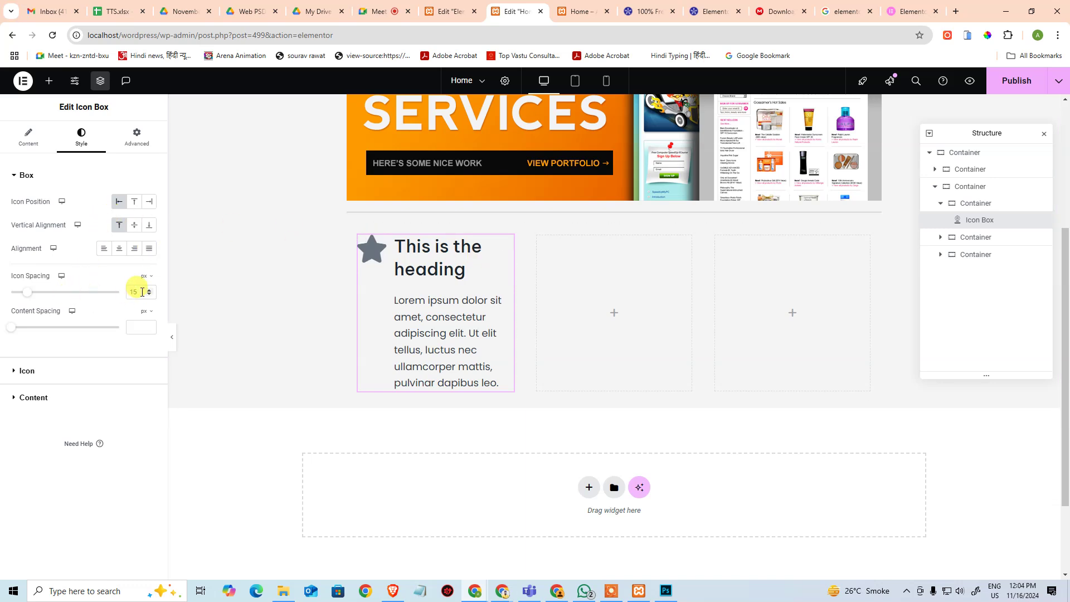
Step: Clear the icon box's description text
click(41, 140)
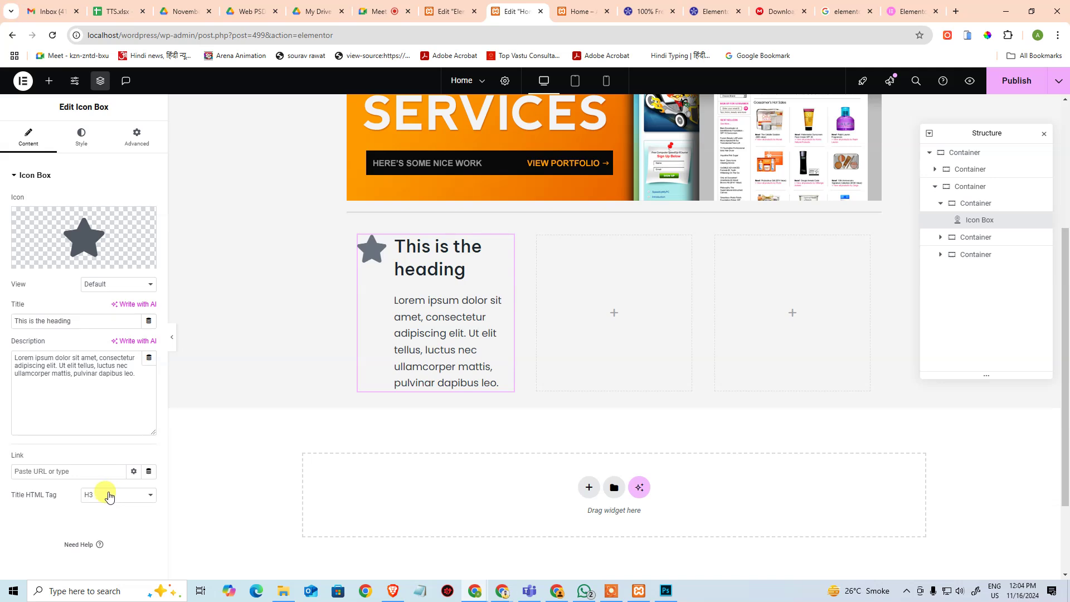
triple_click(85, 381)
key(BackSpace)
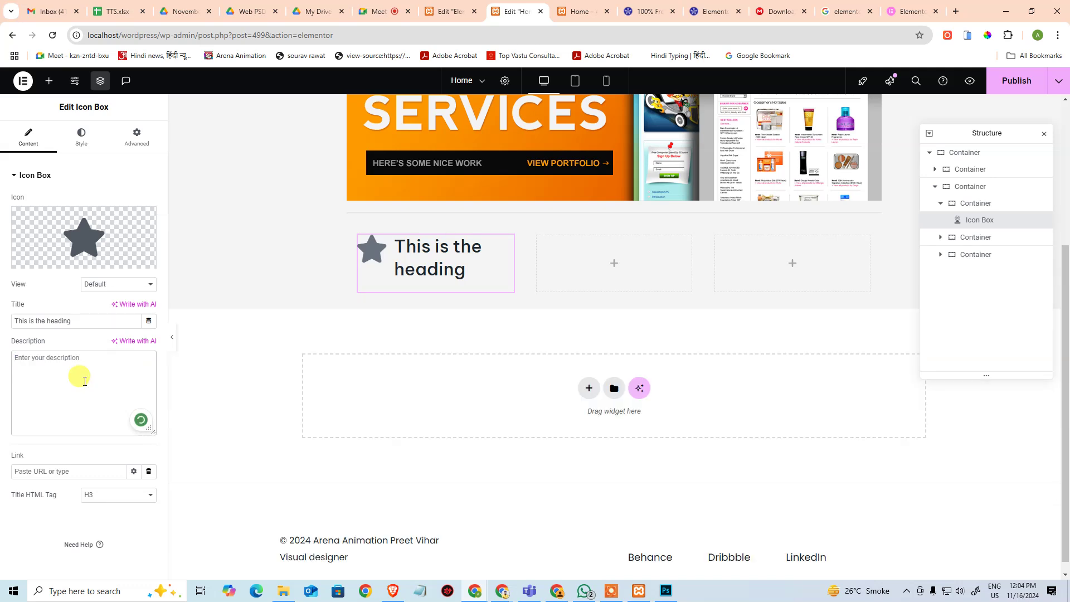
click(81, 136)
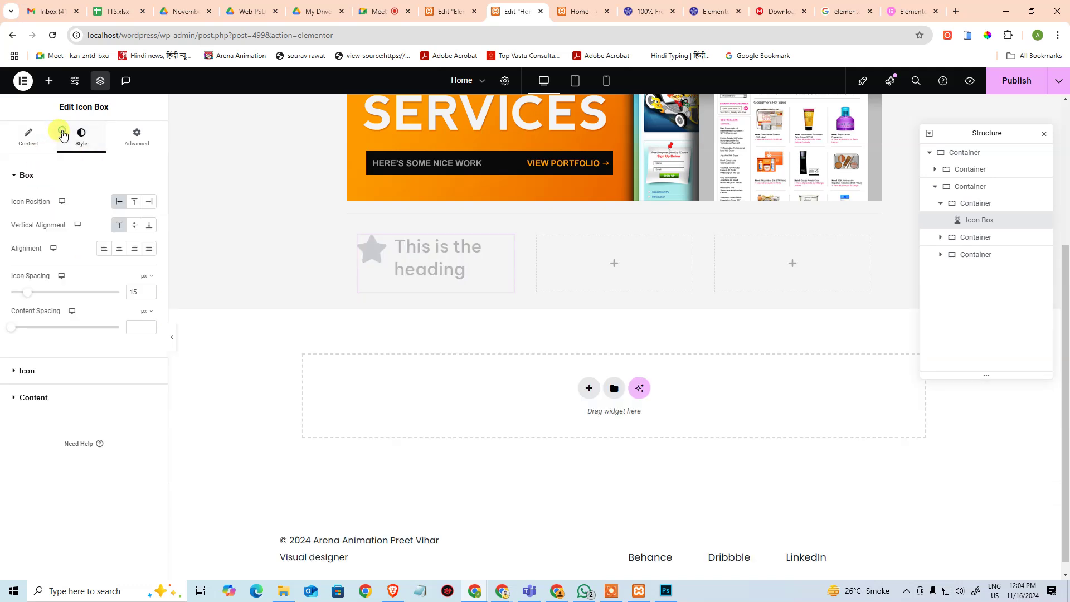
click(29, 138)
Step: Replace the icon box's title with "about us"
click(432, 274)
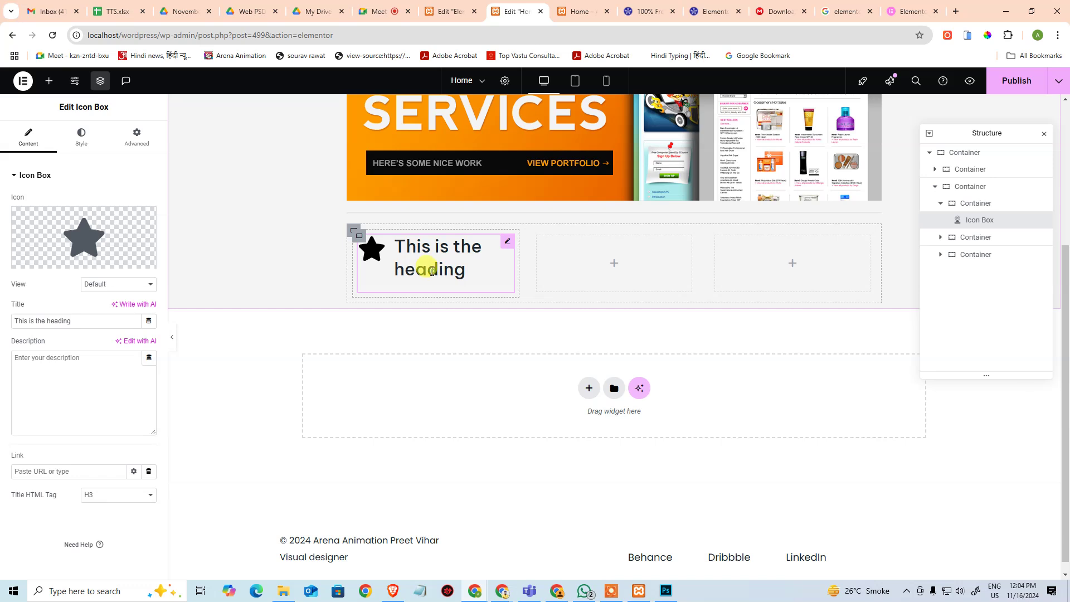
double_click(434, 273)
click(434, 273)
key(ctrl+shift+End)
text(abo)
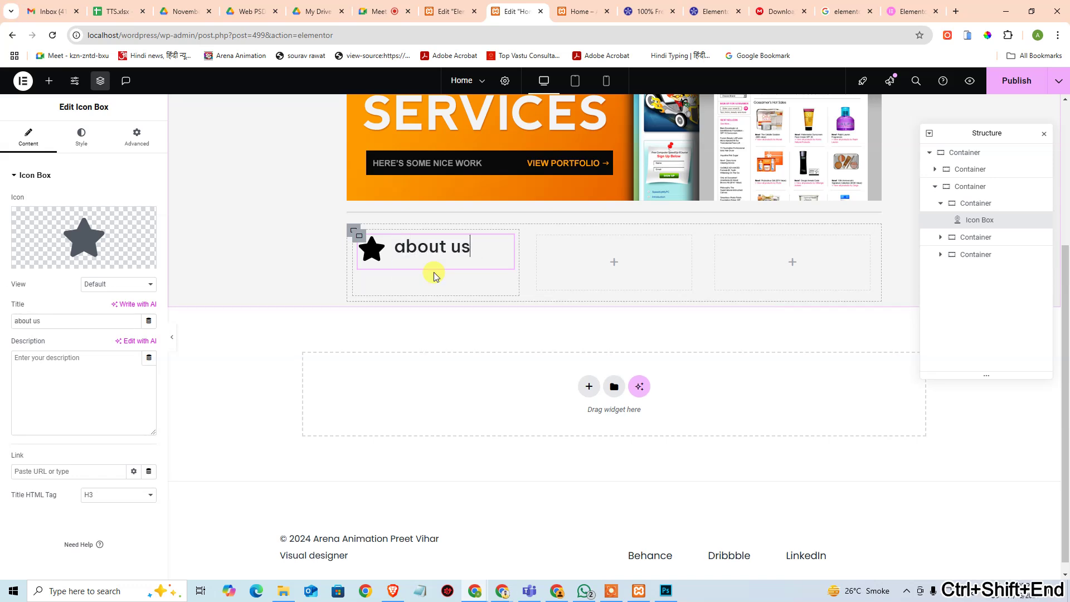
text(ut us)
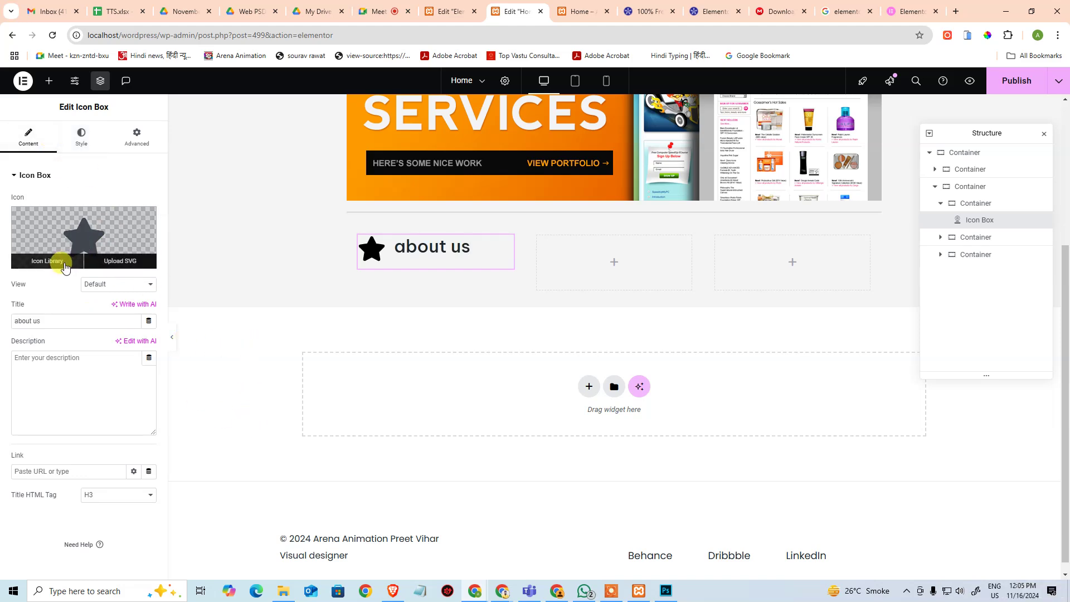
Step: Search the icon library for "arrow" and replace the star icon with the plain right arrow
click(59, 261)
click(513, 159)
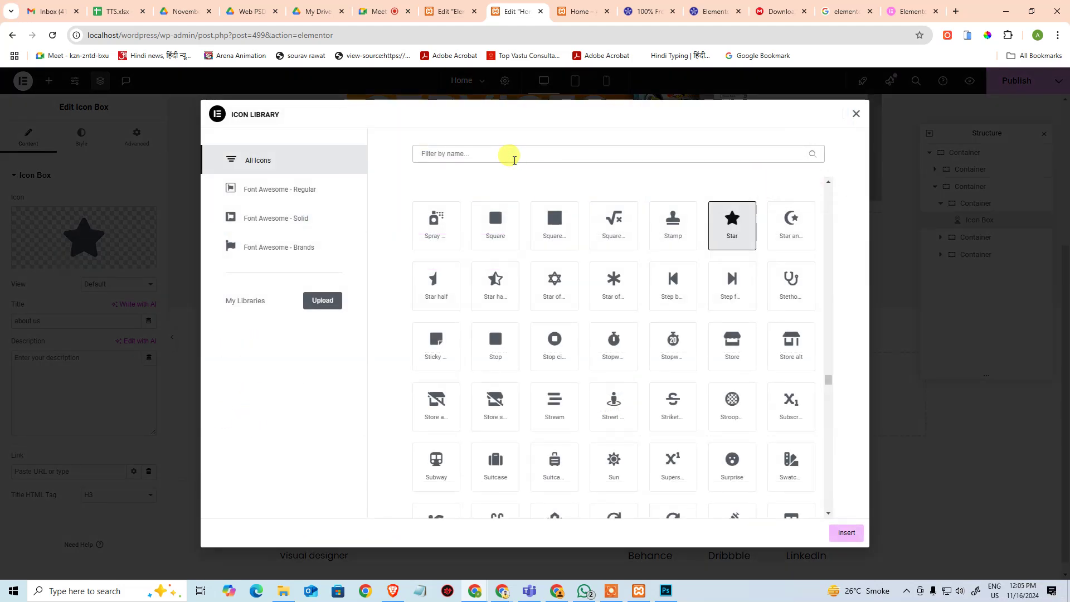
text(arrow)
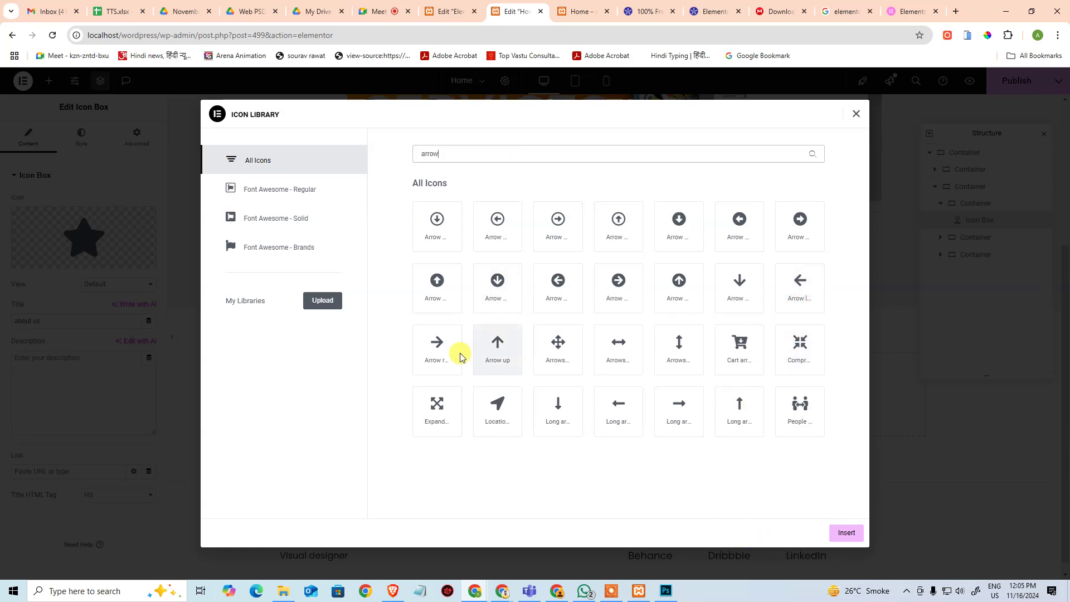
click(437, 346)
click(854, 531)
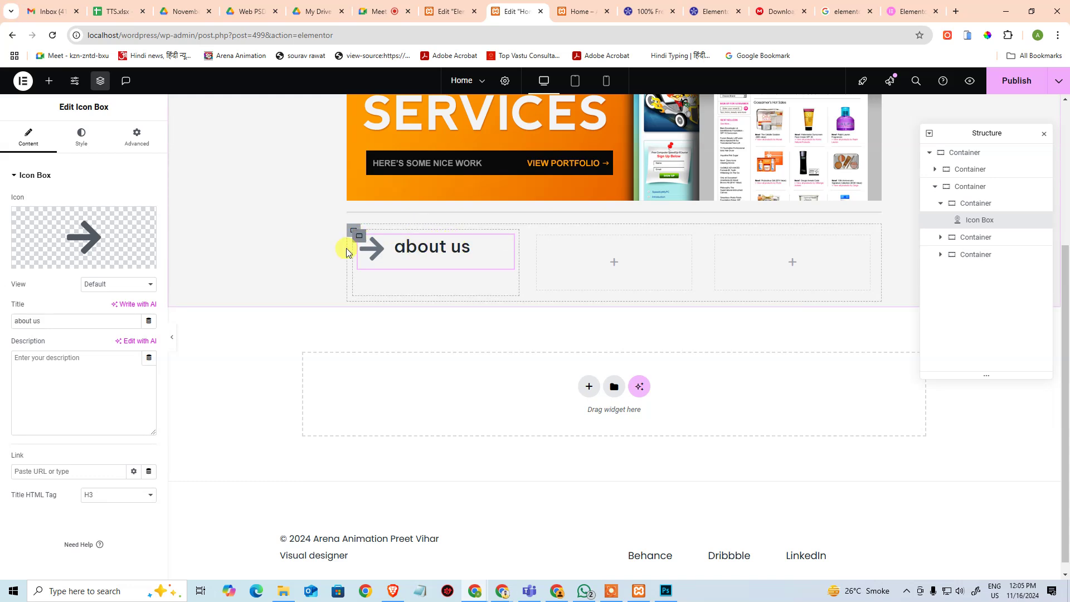
Step: Set the icon box's icon spacing to 10 px
click(82, 138)
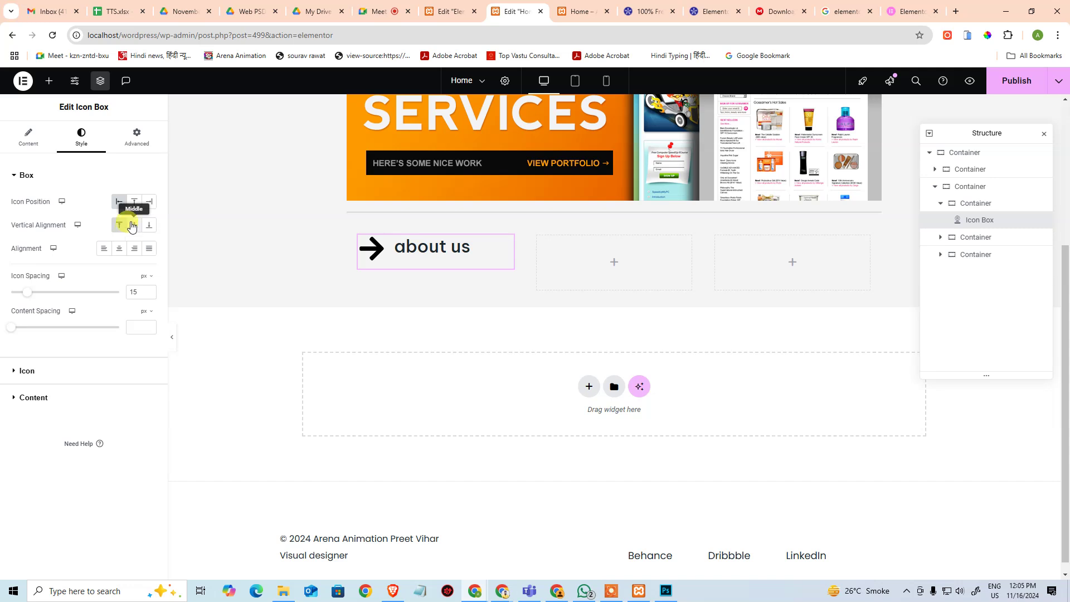
mouse_move(29, 297)
mouse_down()
mouse_move(37, 292)
mouse_move(17, 294)
mouse_move(26, 292)
mouse_up()
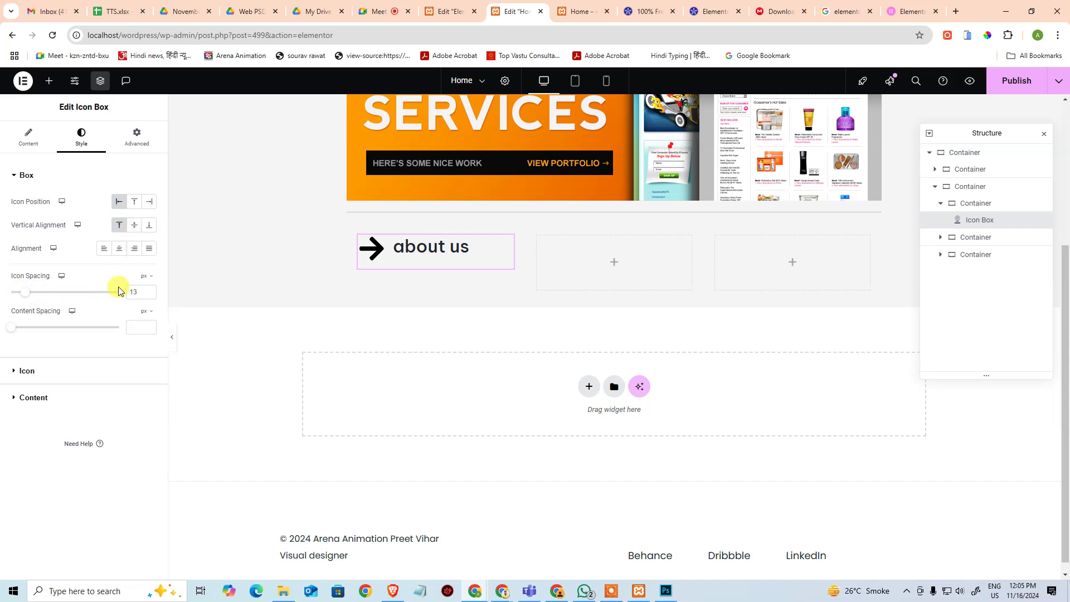
text(10)
click(22, 140)
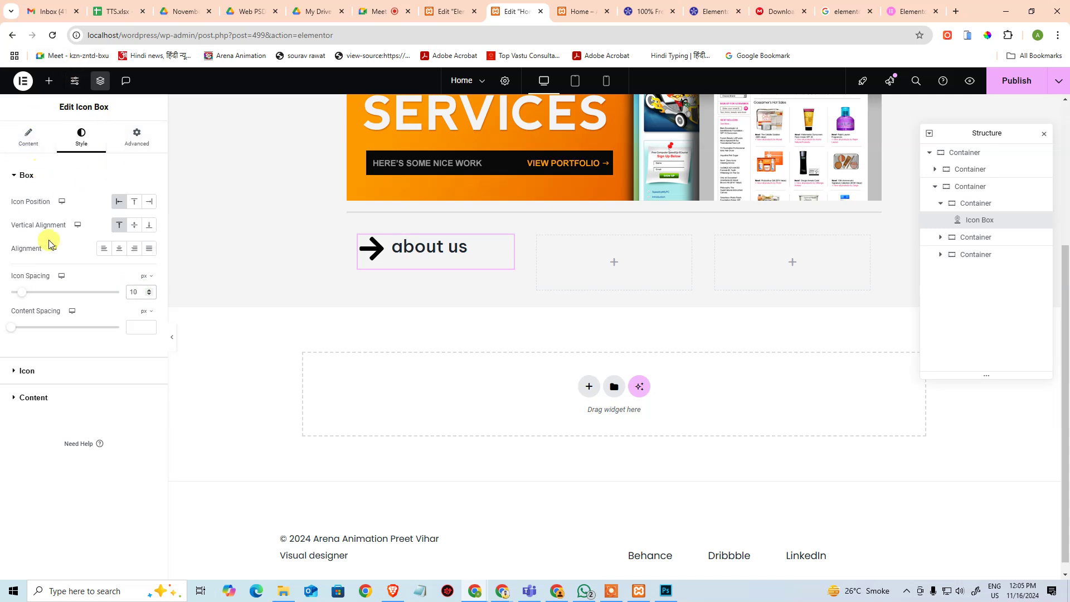
Step: Open the icon's style settings, examine the font settings of the ABOUT US heading in Photoshop, and return to the Elementor page
click(25, 370)
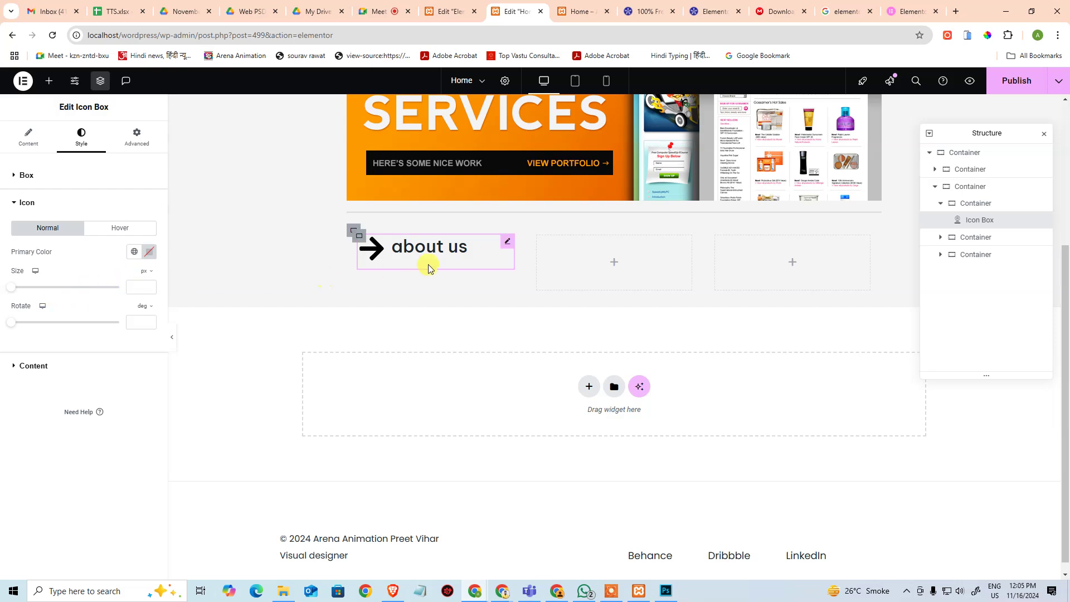
key(alt+Tab)
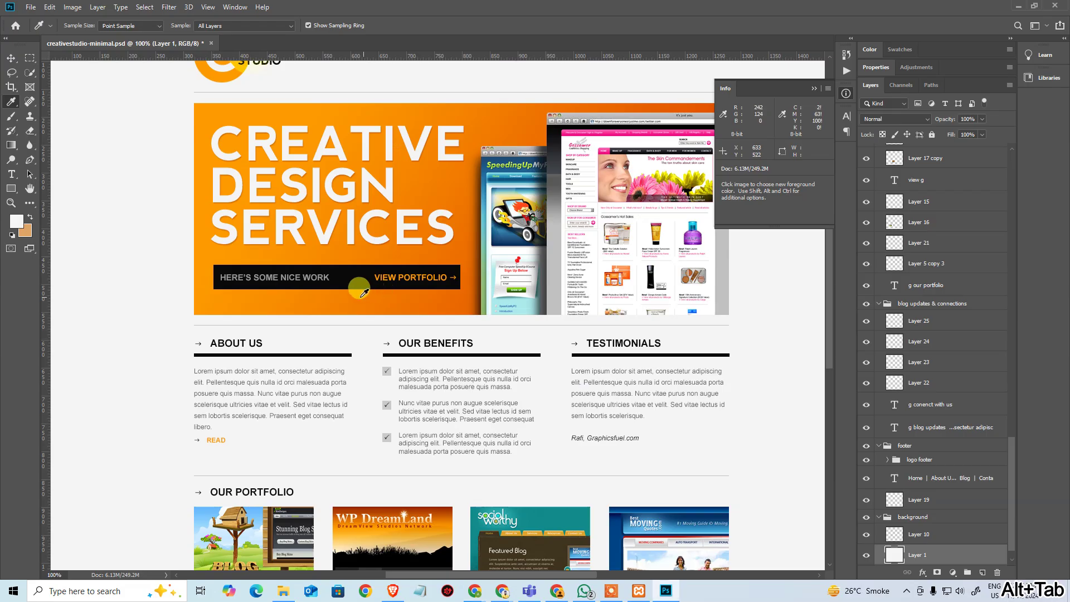
key(t)
click(251, 337)
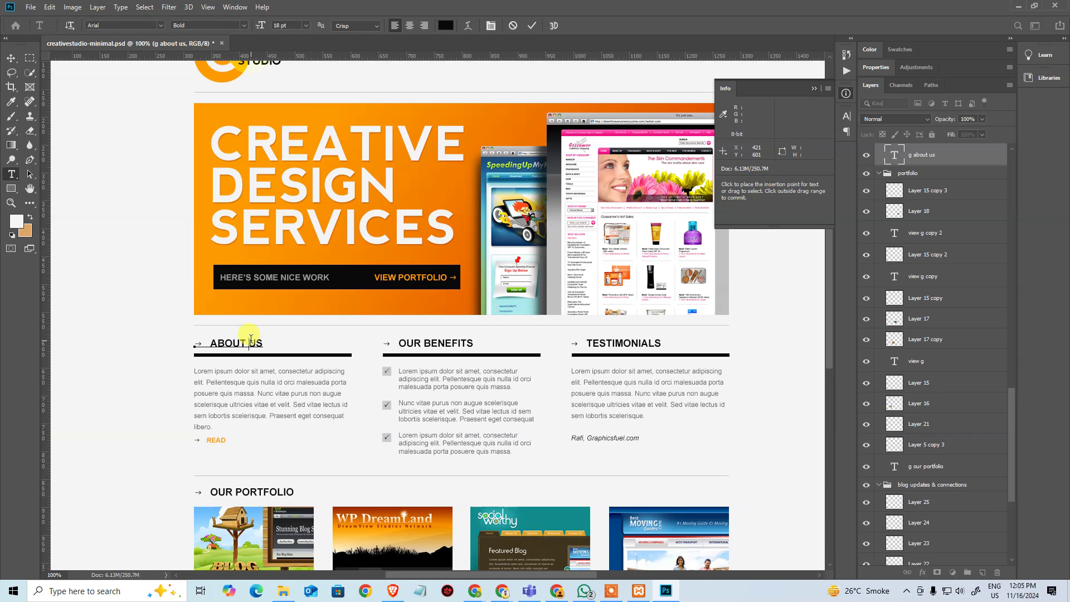
key(alt+Tab)
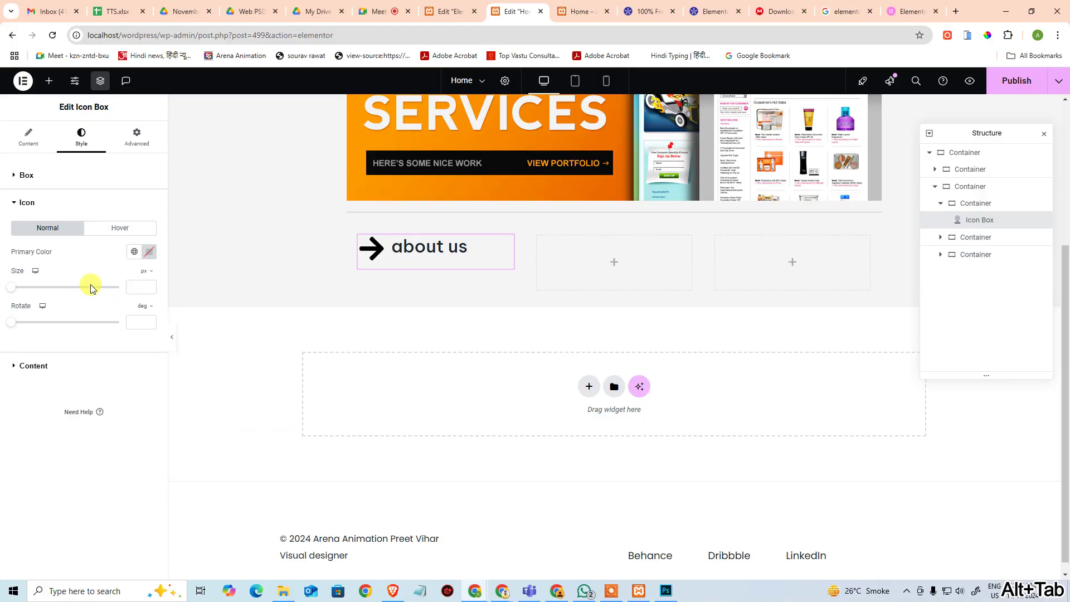
Step: Set the size of the arrow icon in the "about us" icon box to 18 px
click(129, 285)
text(18)
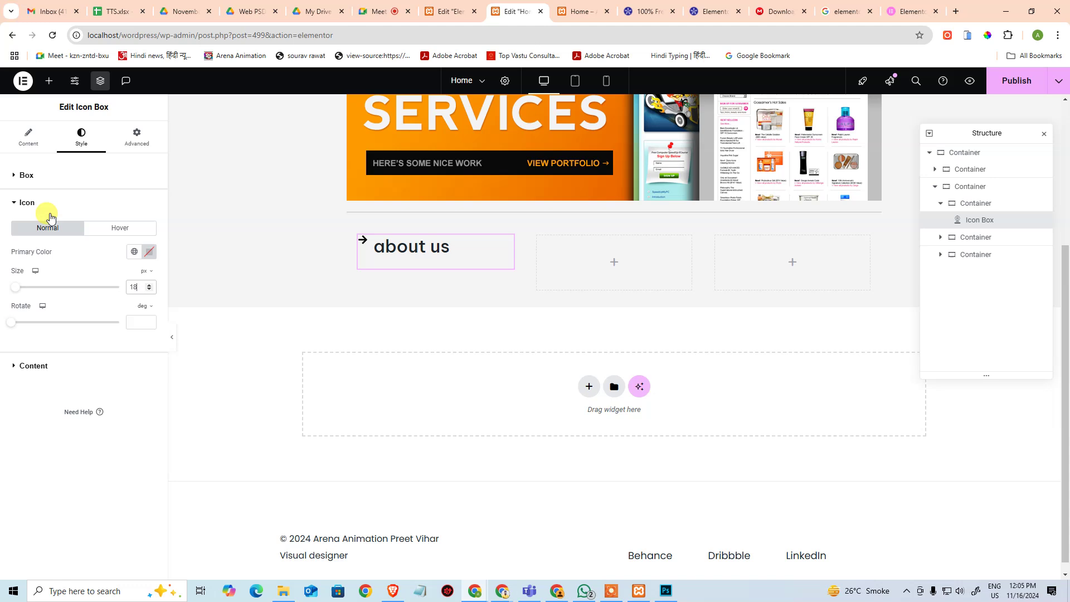
click(28, 202)
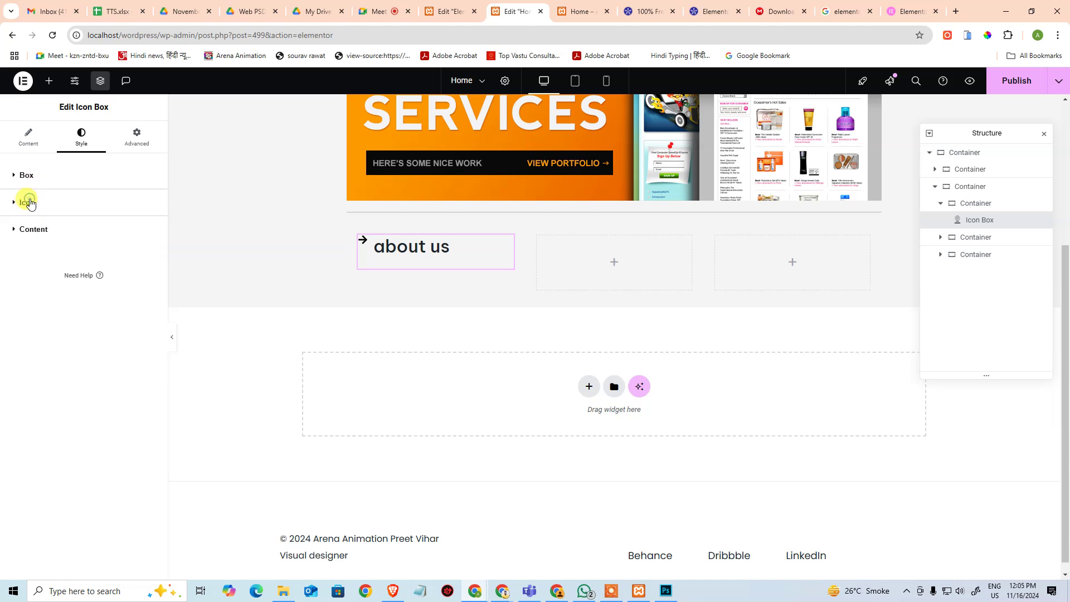
Step: Set the icon box title colour to black, #000000
click(26, 176)
click(29, 176)
click(25, 229)
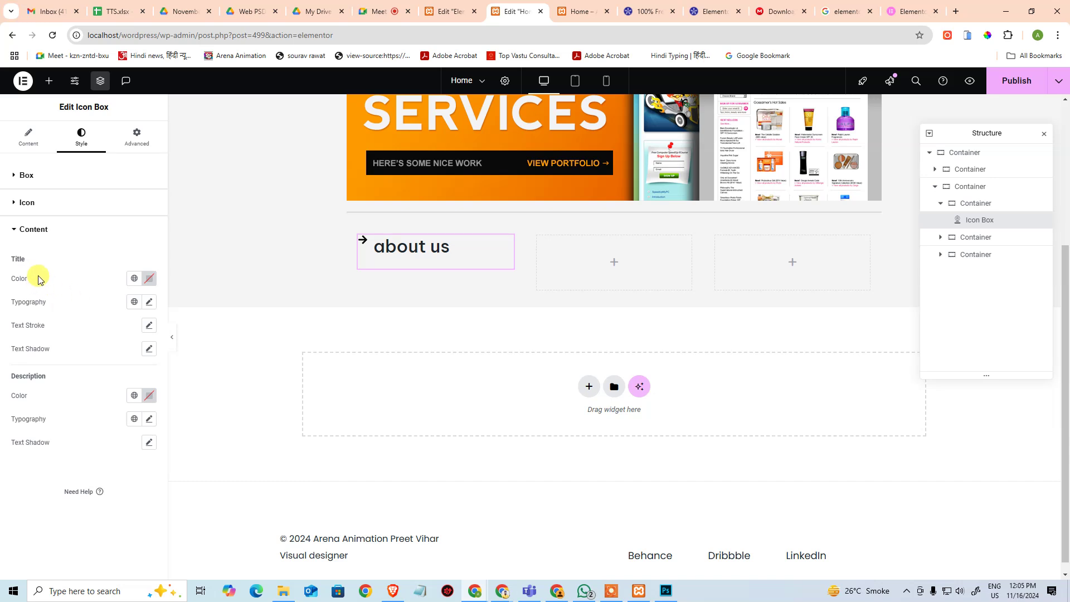
click(149, 278)
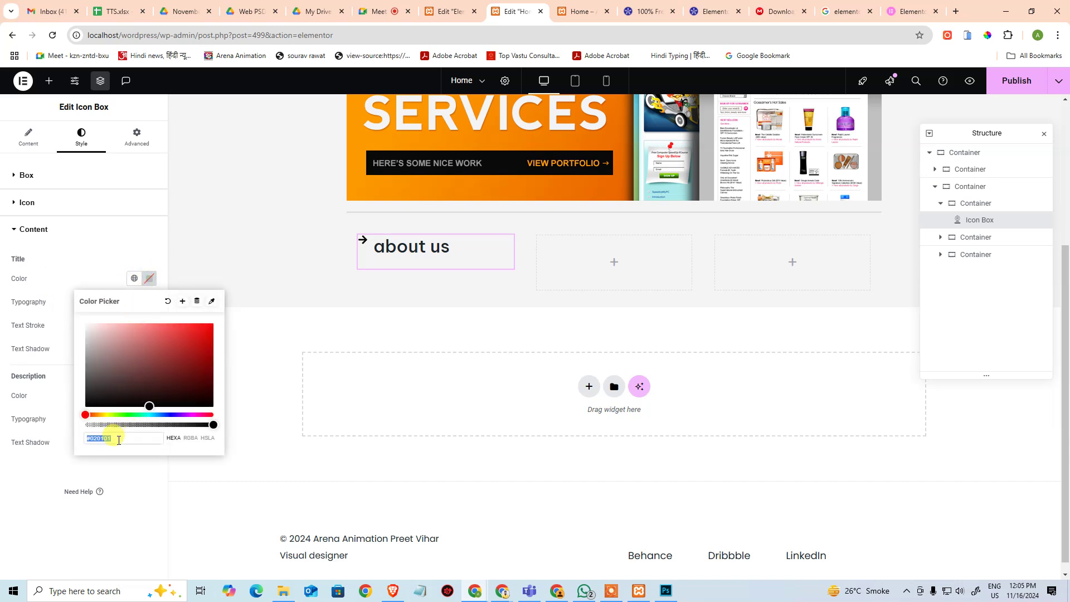
text(000)
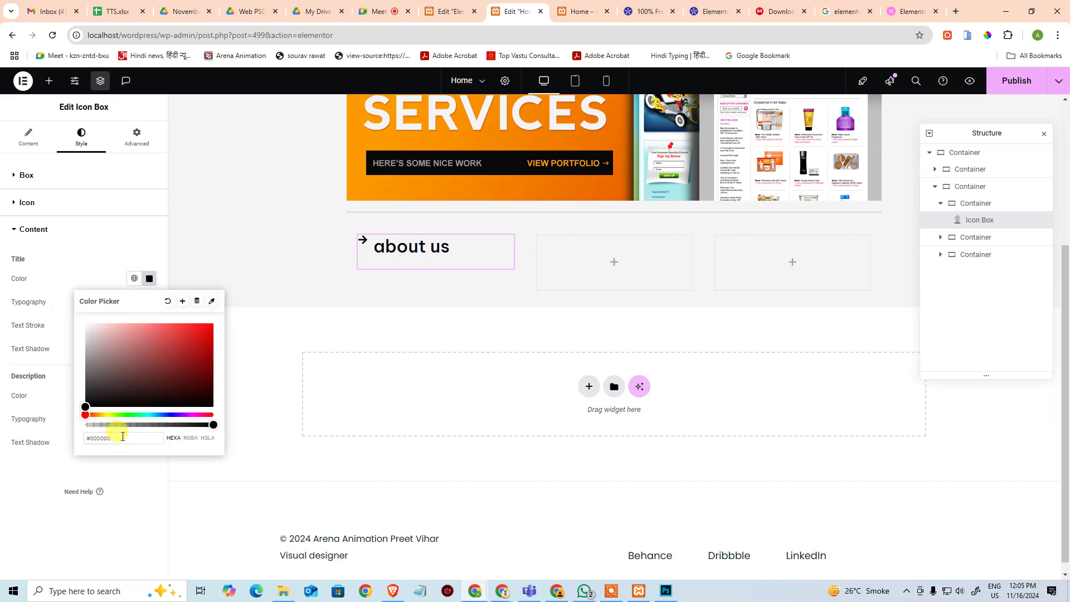
click(95, 287)
Step: Set the icon box title typography to the Arial family at 18 px
click(148, 301)
click(122, 353)
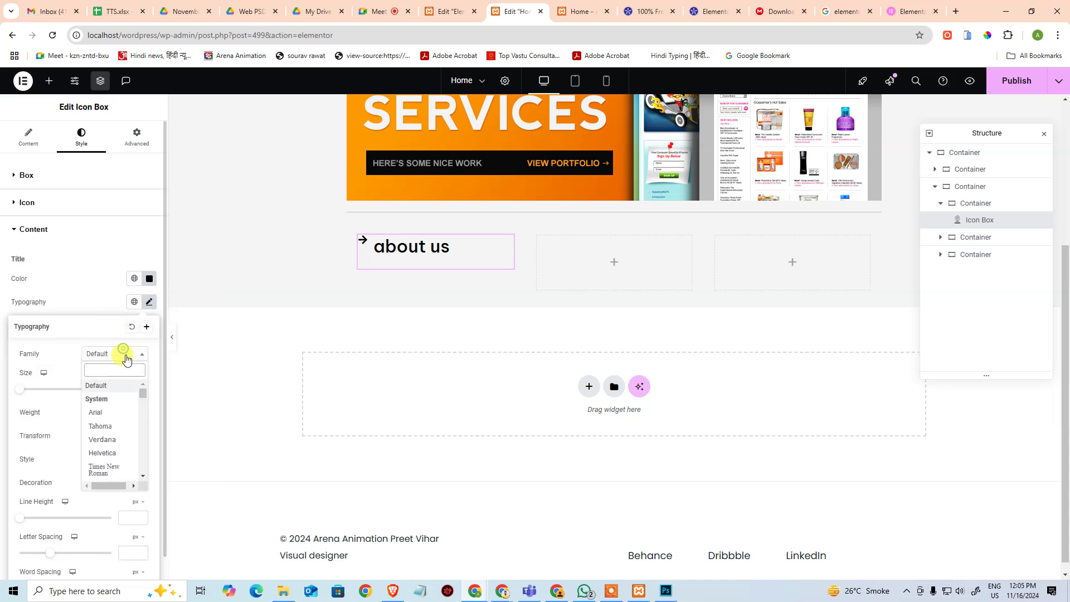
click(111, 413)
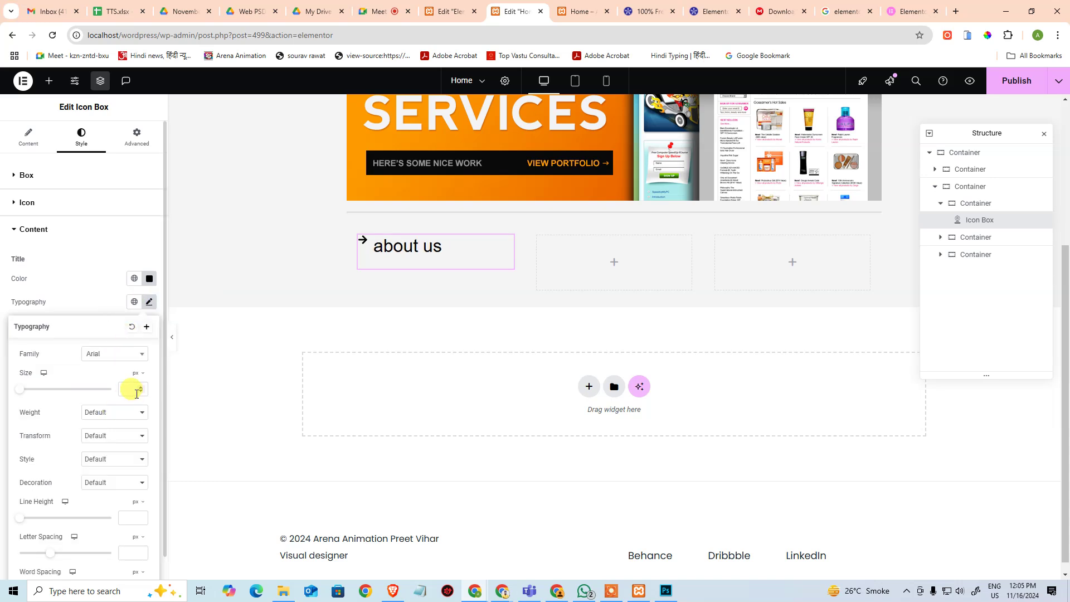
text(18)
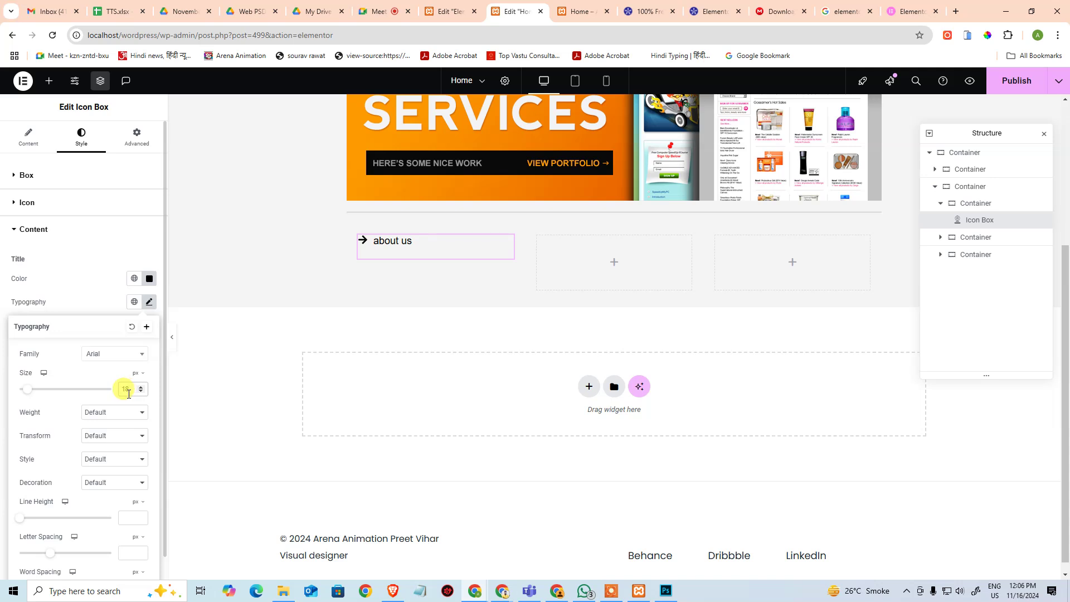
Step: Make the icon box title bold and transform it to uppercase
click(106, 412)
click(100, 400)
click(106, 412)
click(121, 439)
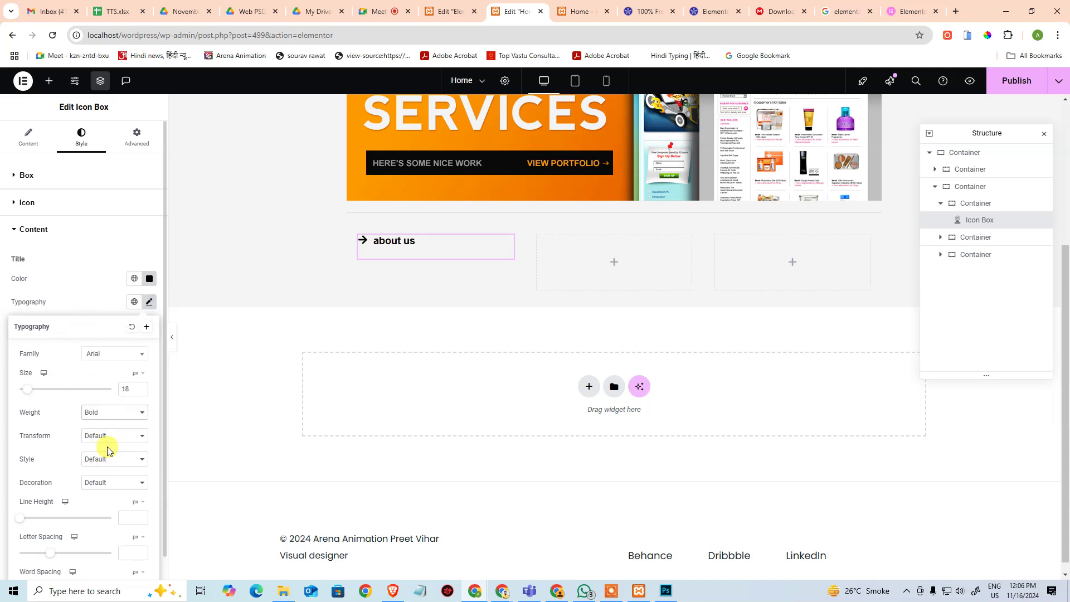
click(107, 436)
click(108, 468)
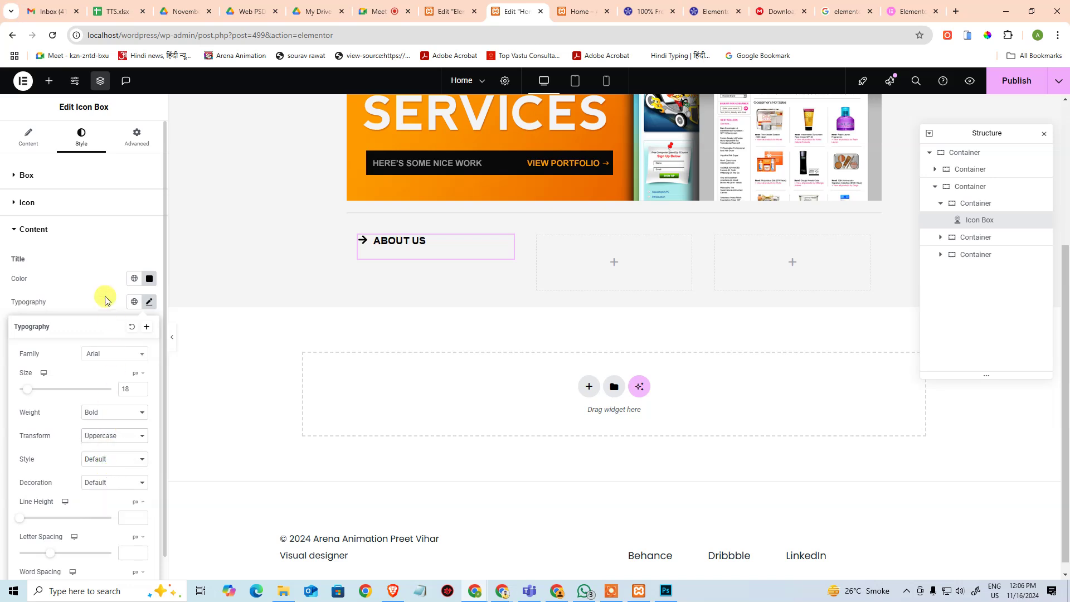
click(258, 252)
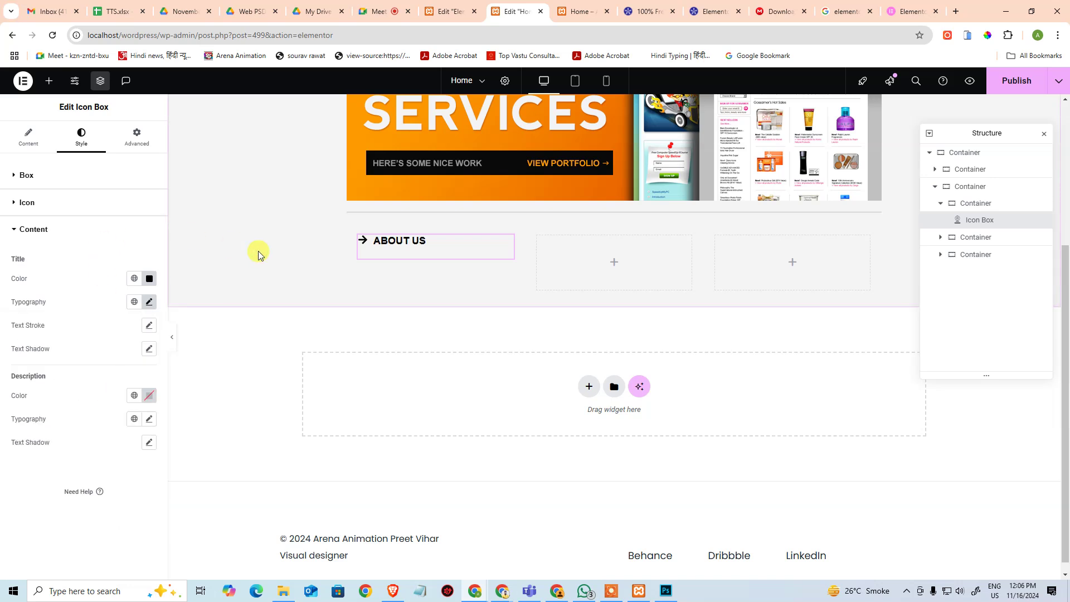
Step: Add a Divider below the ABOUT US icon box with a weight of 6 px and a gap of 2 px
click(49, 82)
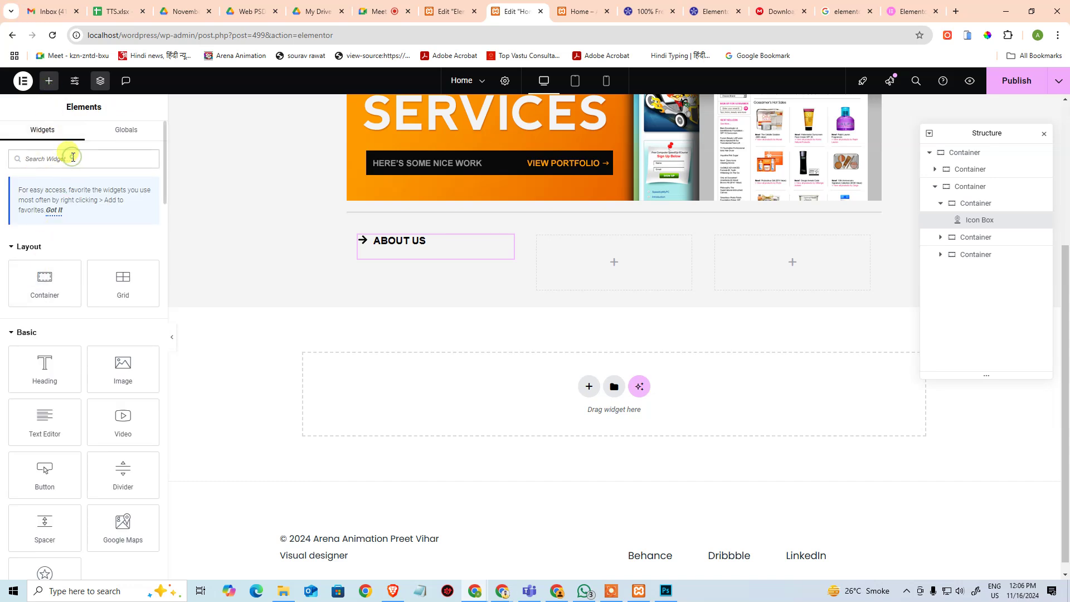
text(div)
drag(44, 254, 433, 259)
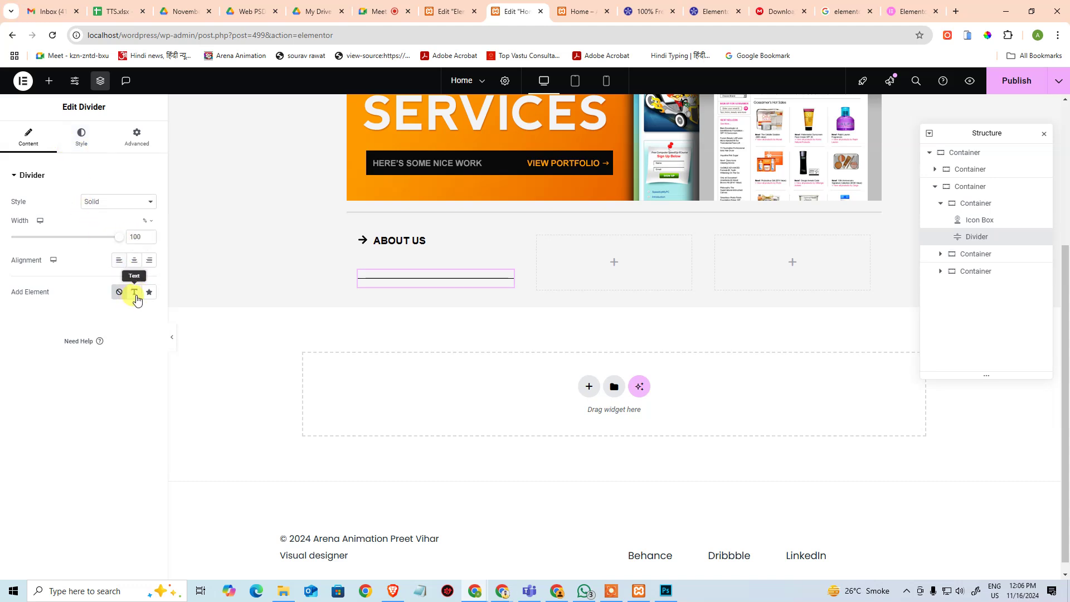
click(82, 137)
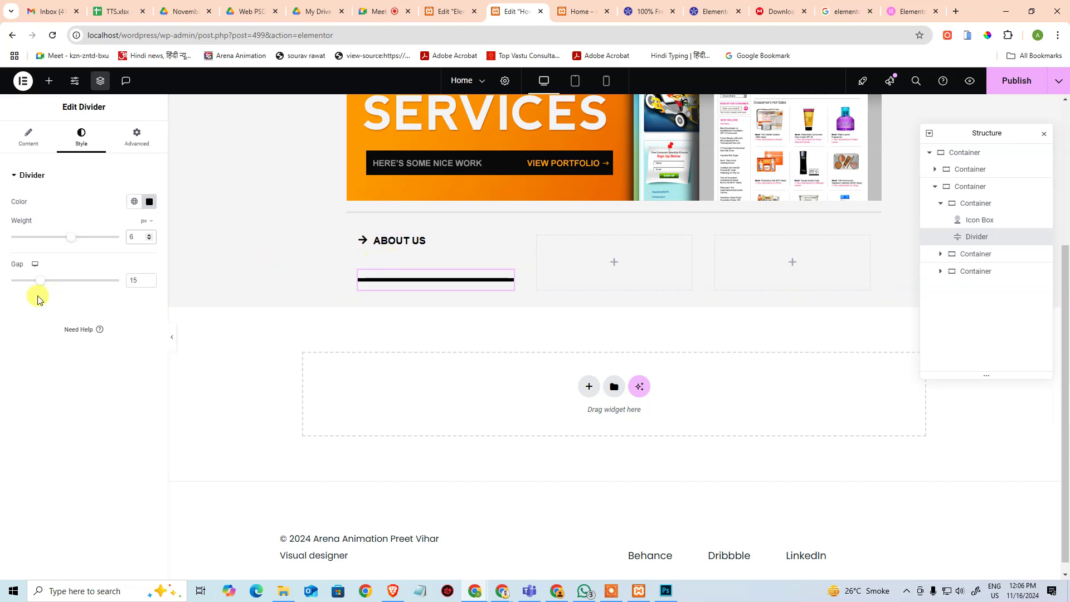
drag(41, 284, 6, 284)
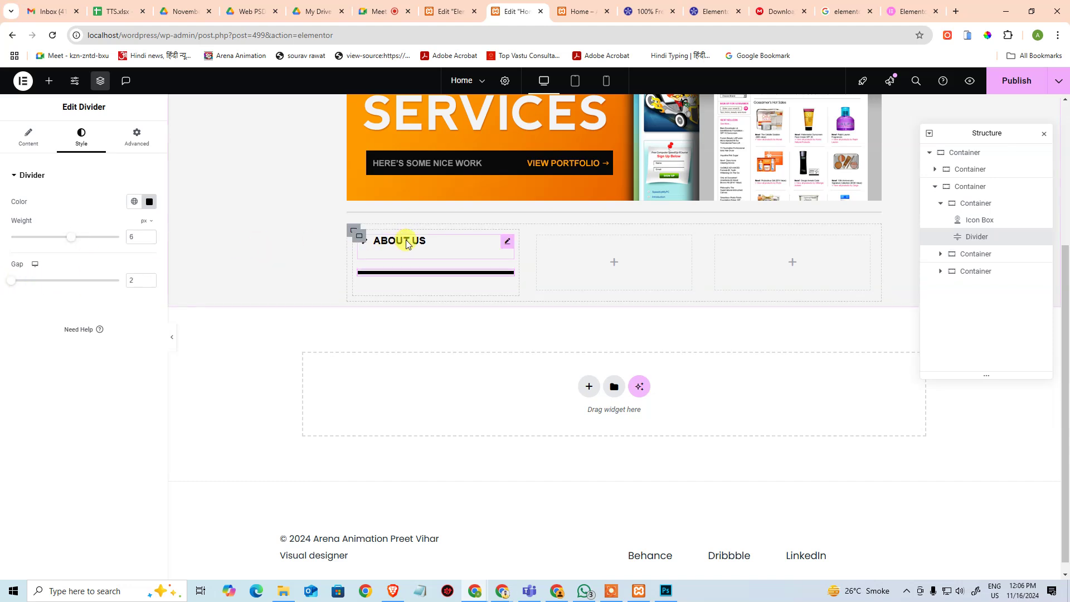
Step: Examine the ABOUT US icon box's style, advanced layout and content settings for the spacing above the divider
click(506, 241)
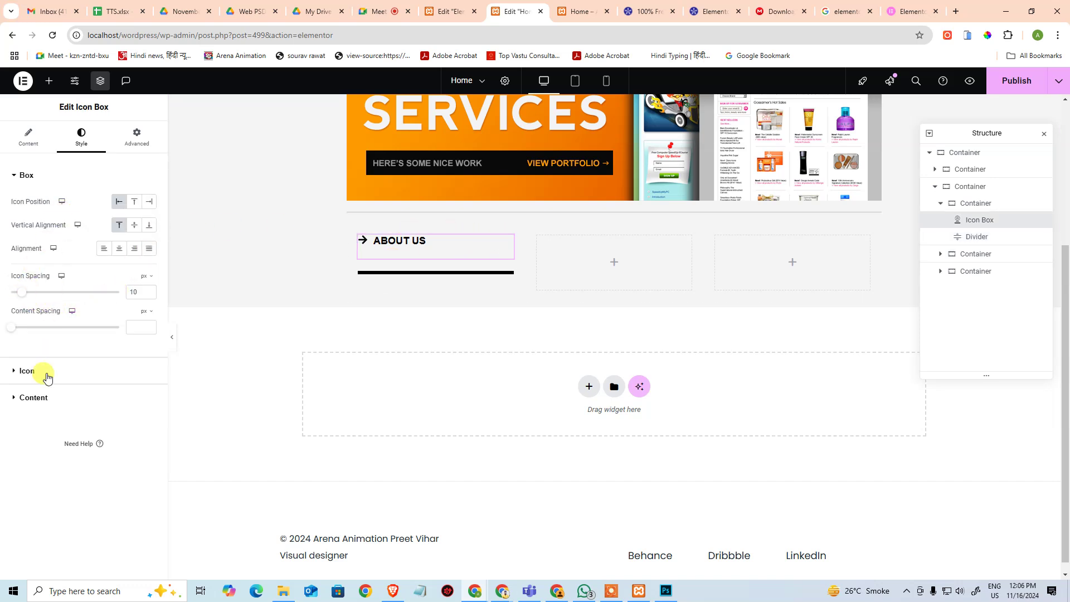
click(44, 396)
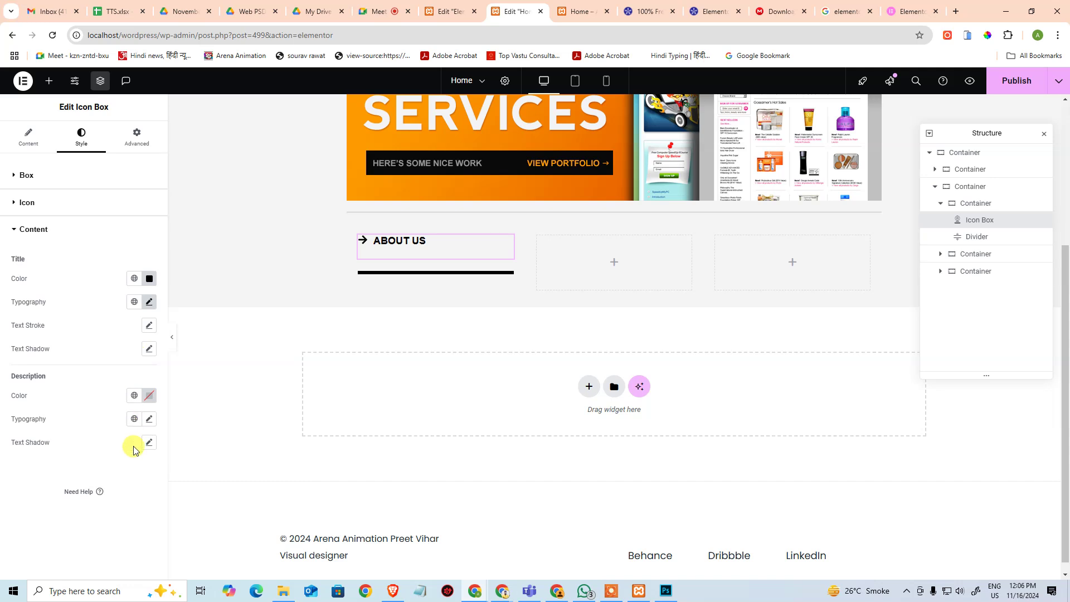
click(38, 231)
click(39, 204)
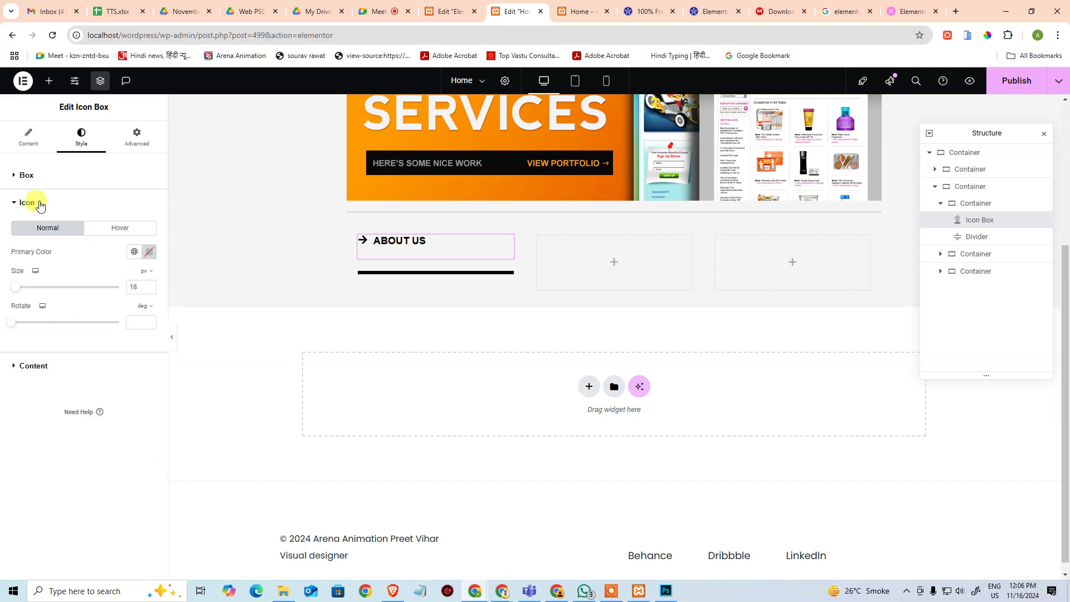
click(40, 204)
click(40, 184)
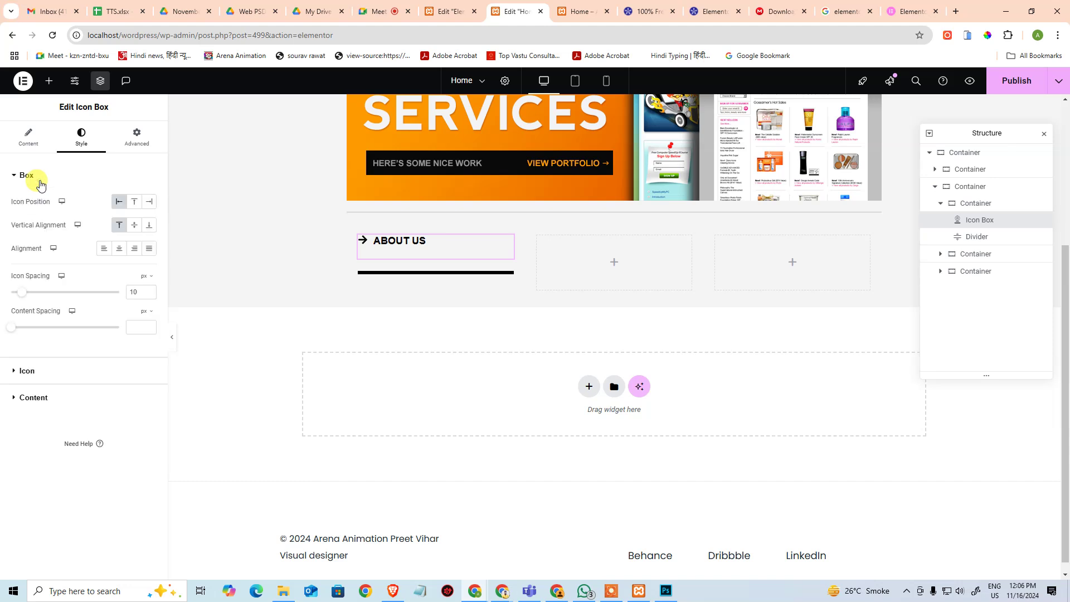
click(41, 184)
click(137, 136)
scroll(84, 279, down, 2)
scroll(106, 267, up, 2)
scroll(66, 389, down, 3)
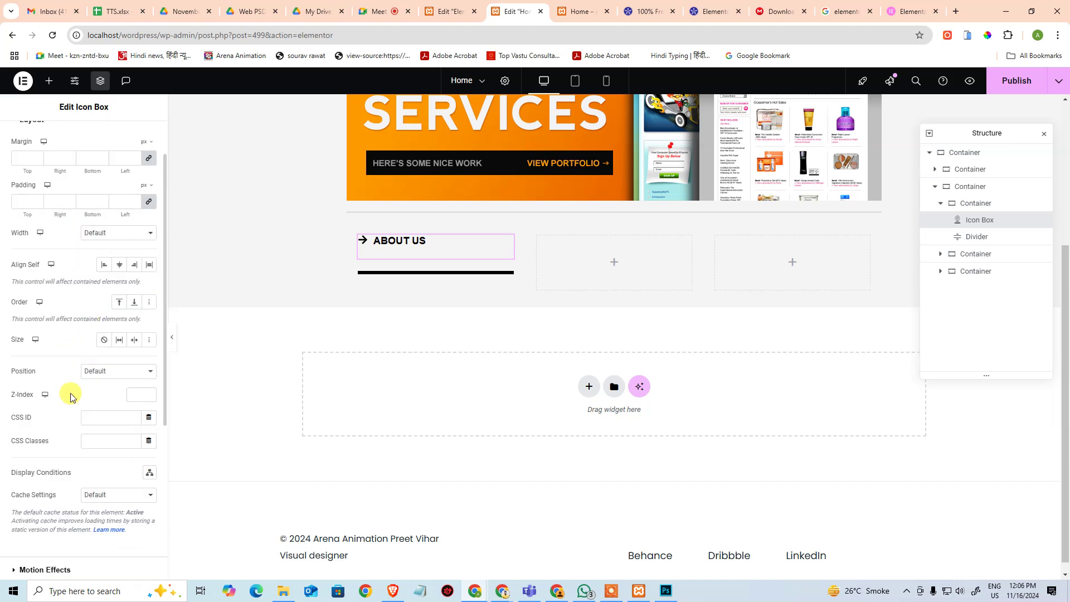
scroll(91, 341, up, 3)
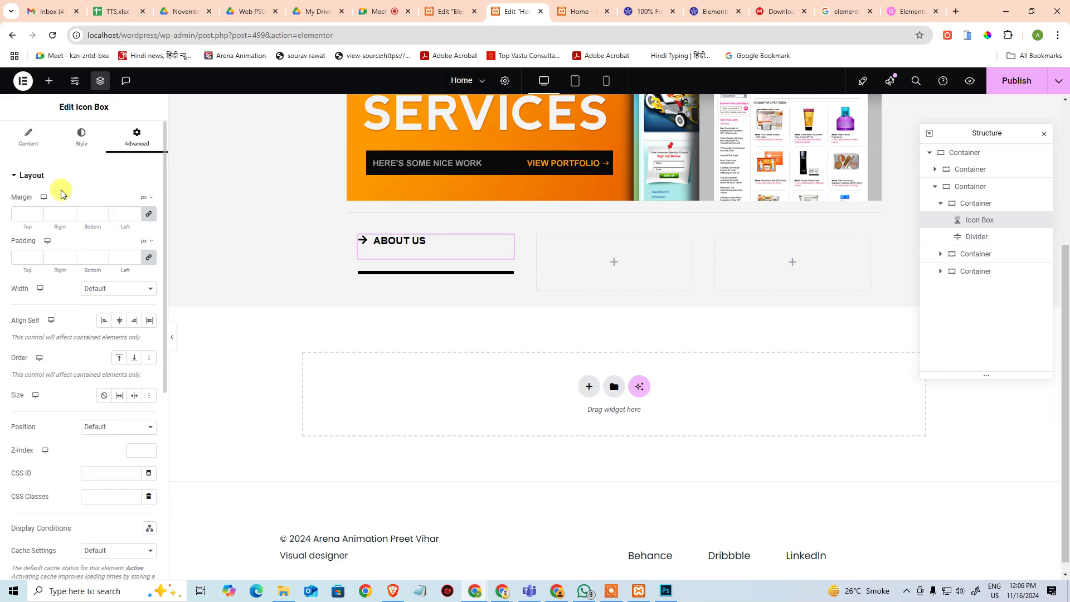
click(29, 140)
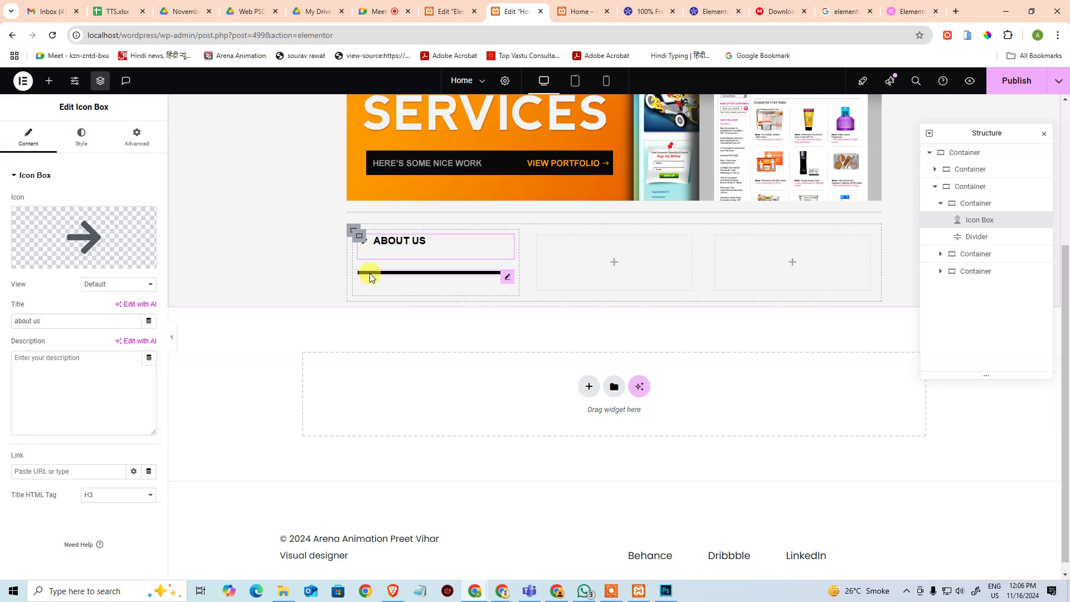
Step: Add a Text Editor below the divider and replace its placeholder with the ABOUT US paragraph copied from the Photoshop design
click(47, 81)
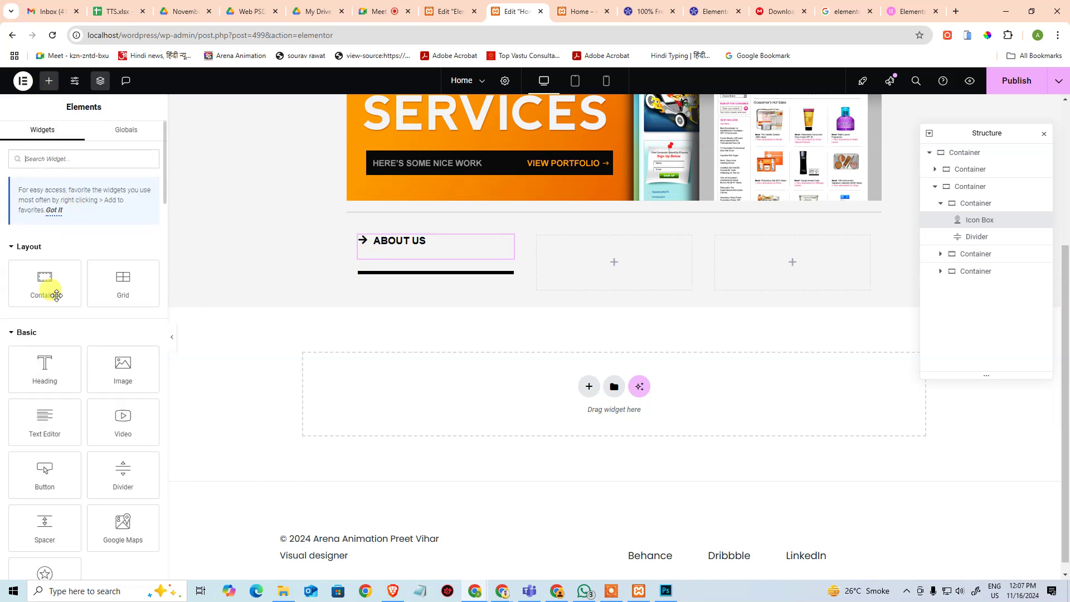
drag(45, 429, 413, 279)
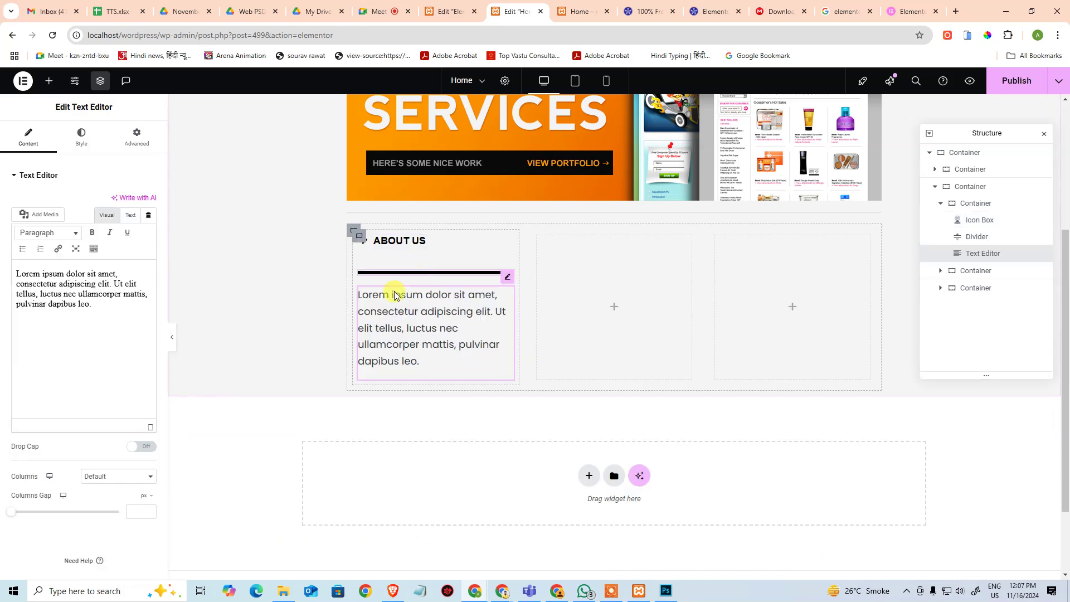
key(alt+Tab)
click(232, 397)
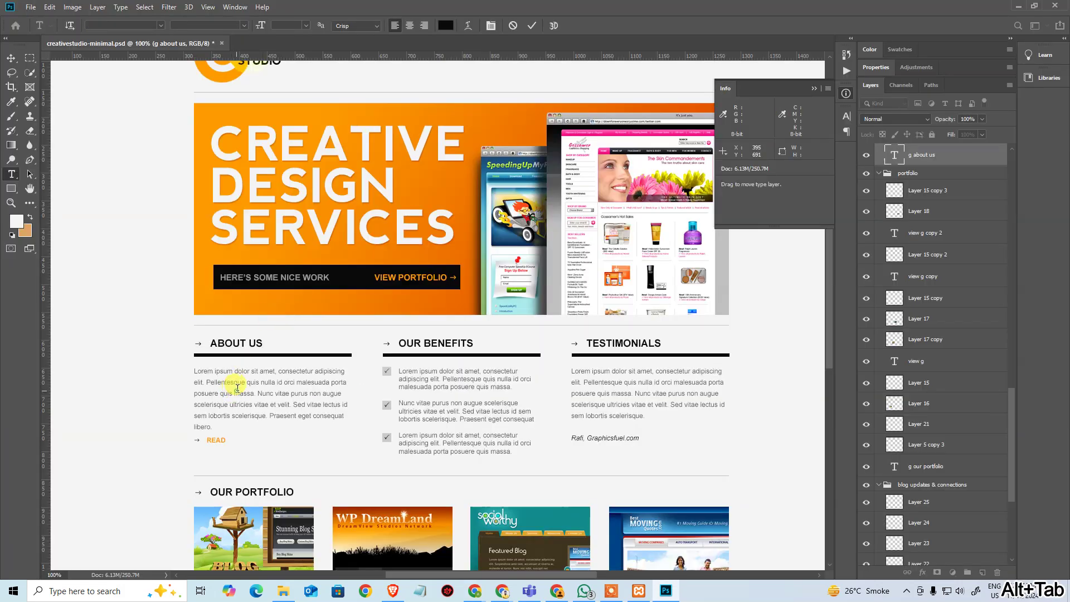
key(ctrl+a)
key(ctrl+c)
key(alt+Tab)
click(398, 337)
key(ctrl+a)
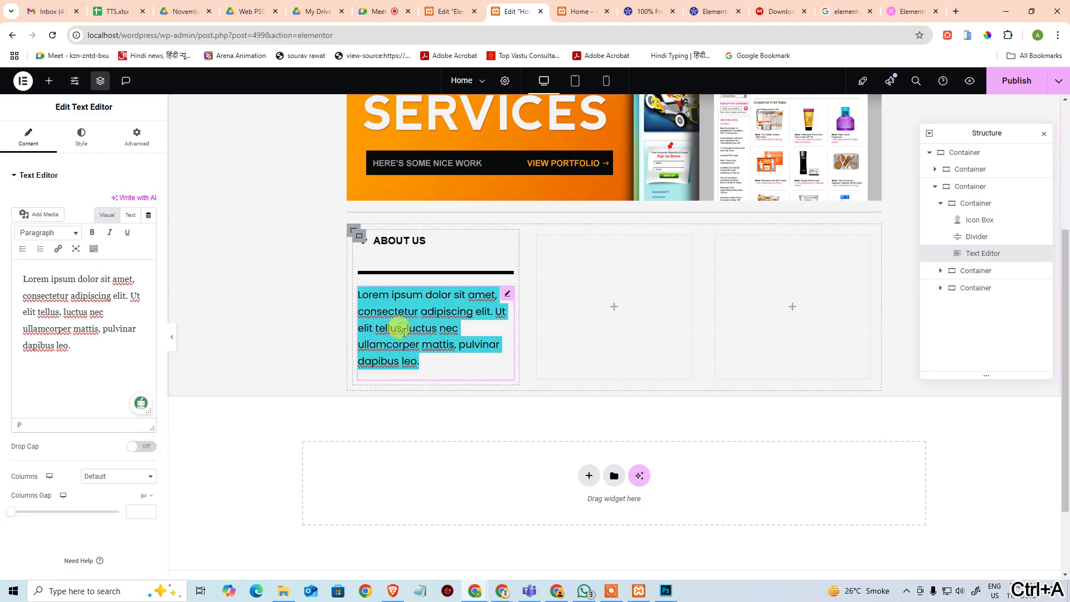
key(ctrl+v)
Step: Switch to Photoshop, copy the hex colour code of the ABOUT US paragraph, and return to the Elementor page
key(alt+Tab)
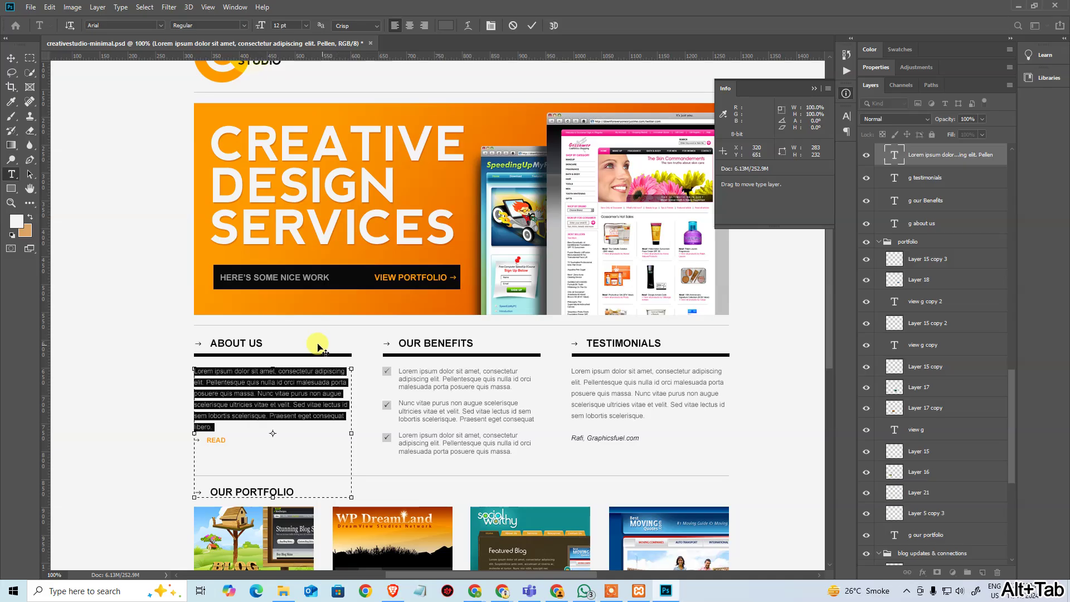
click(446, 26)
key(ctrl+c)
key(alt+Tab)
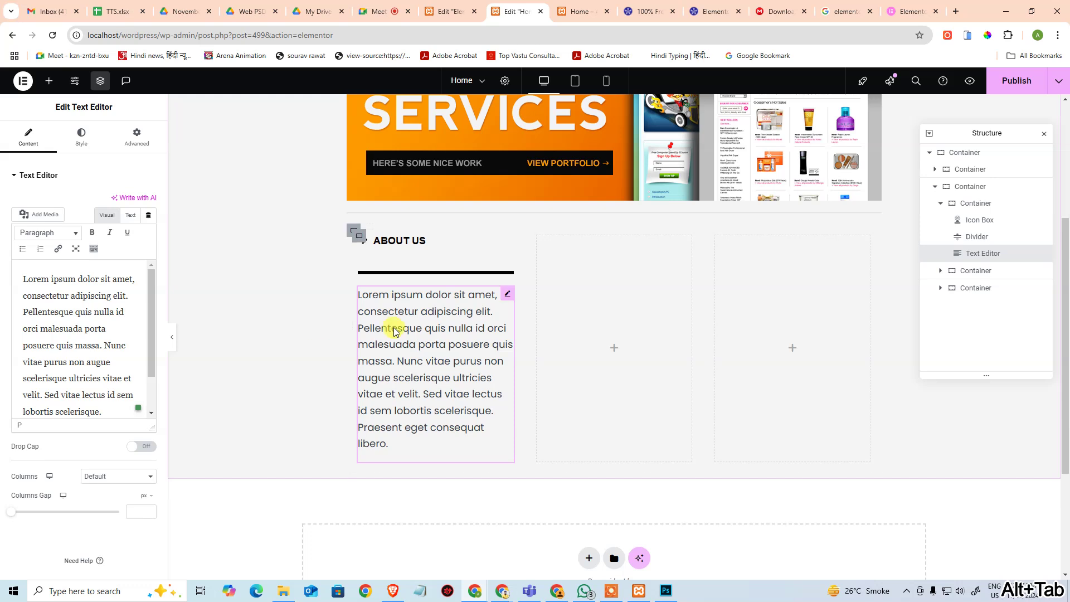
Step: Set the ABOUT US paragraph's typography to the Arial family at 12 px
click(80, 138)
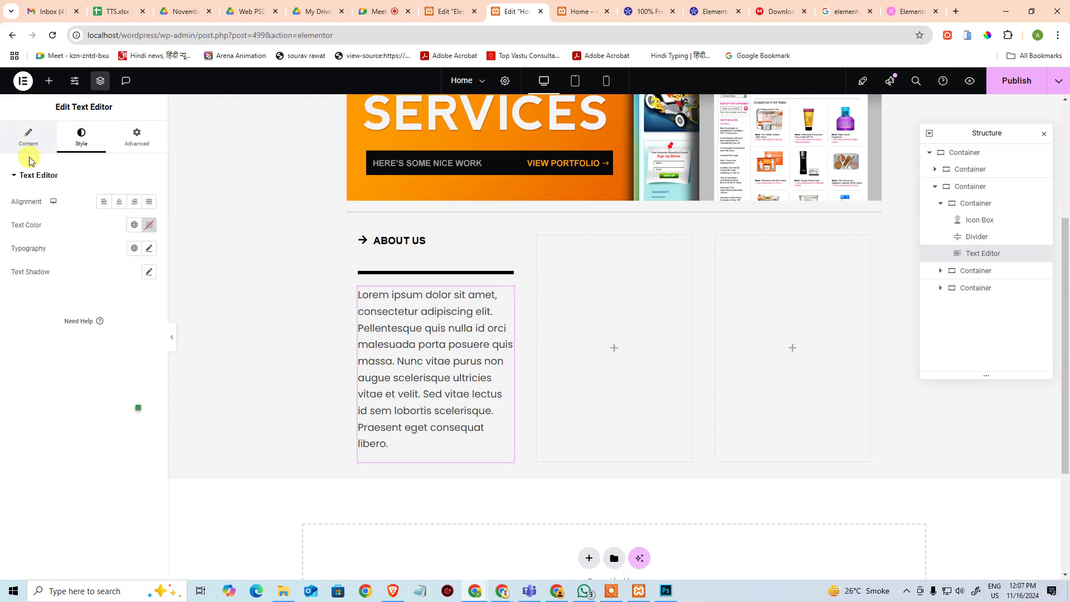
click(149, 248)
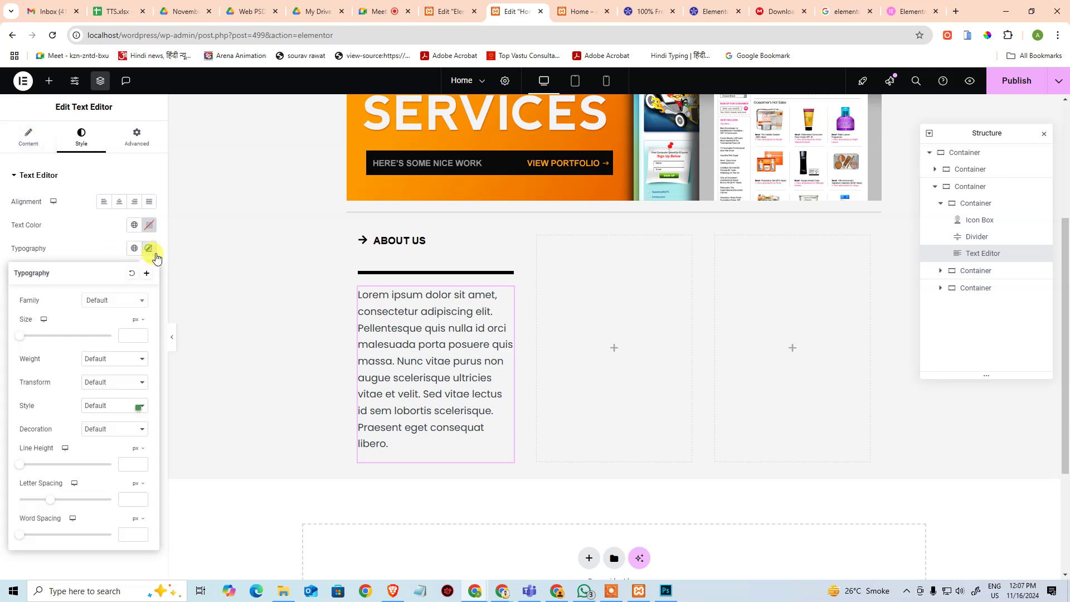
click(102, 308)
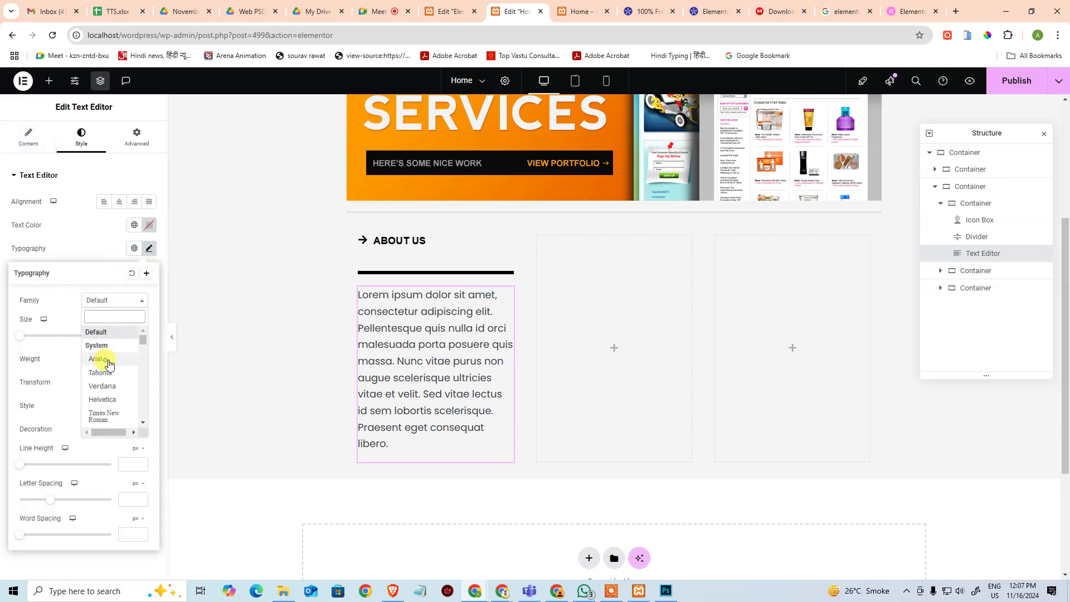
click(100, 363)
text(12)
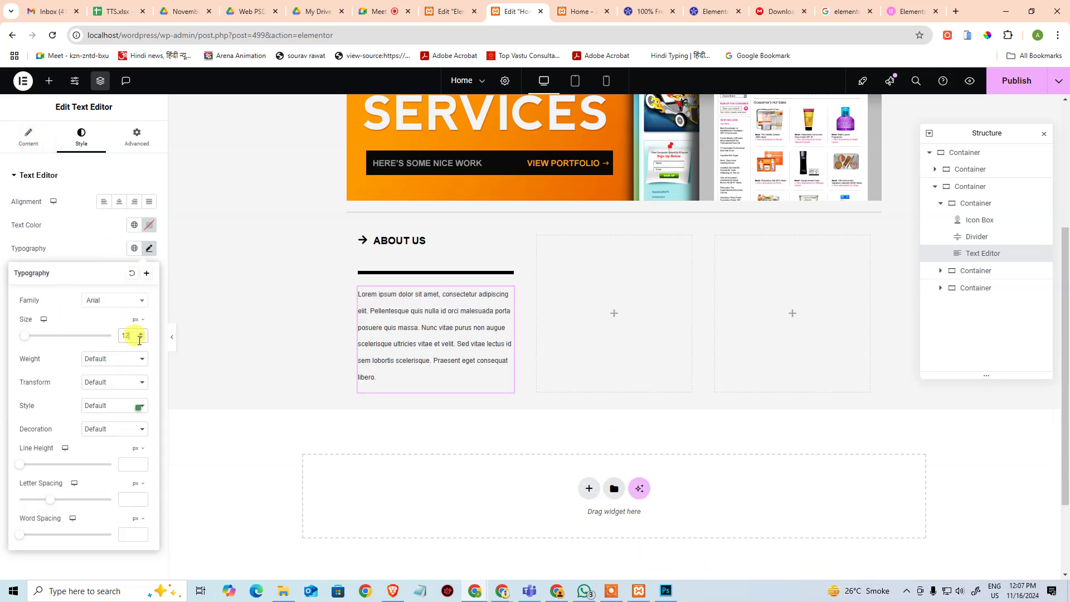
Step: Set the ABOUT US paragraph's text colour to 5d5d5d
click(149, 225)
text(5d5d5d)
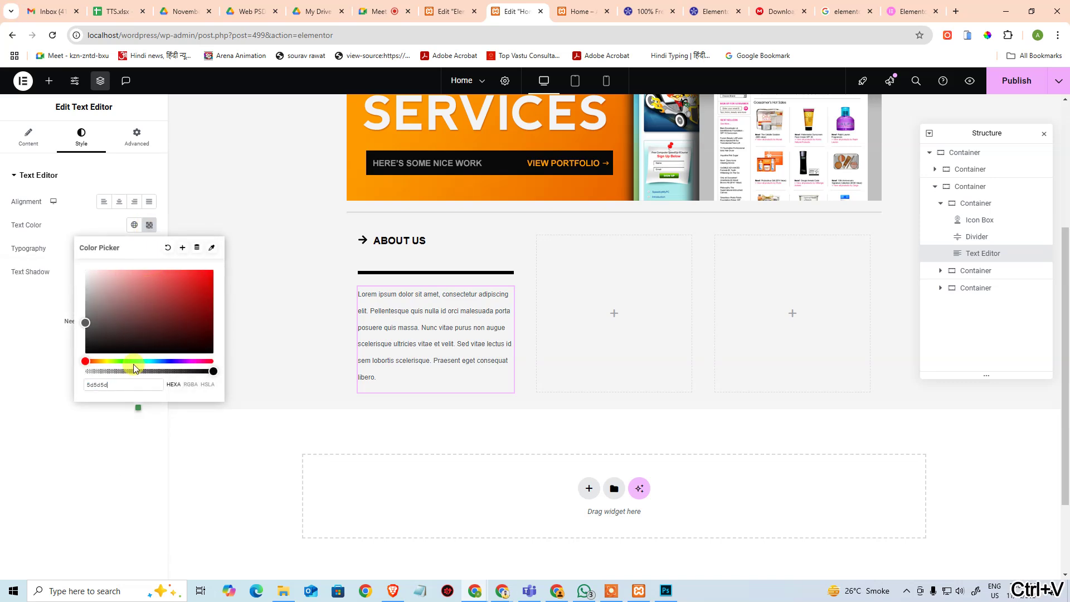
click(73, 247)
Step: Set the ABOUT US paragraph's line height to 20 px
click(149, 248)
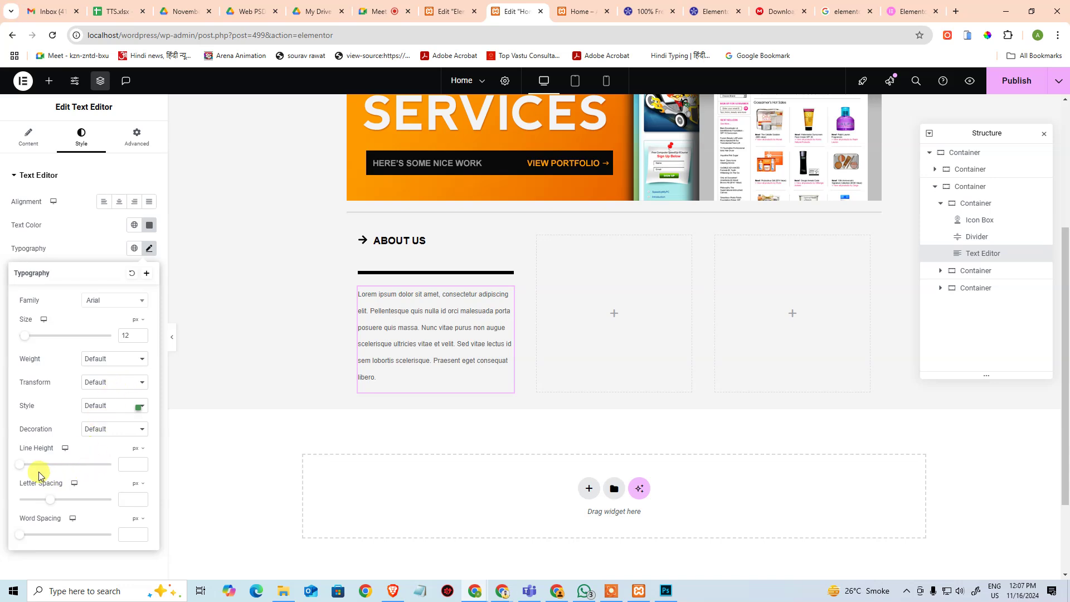
drag(6, 471, 111, 466)
double_click(128, 463)
text(20)
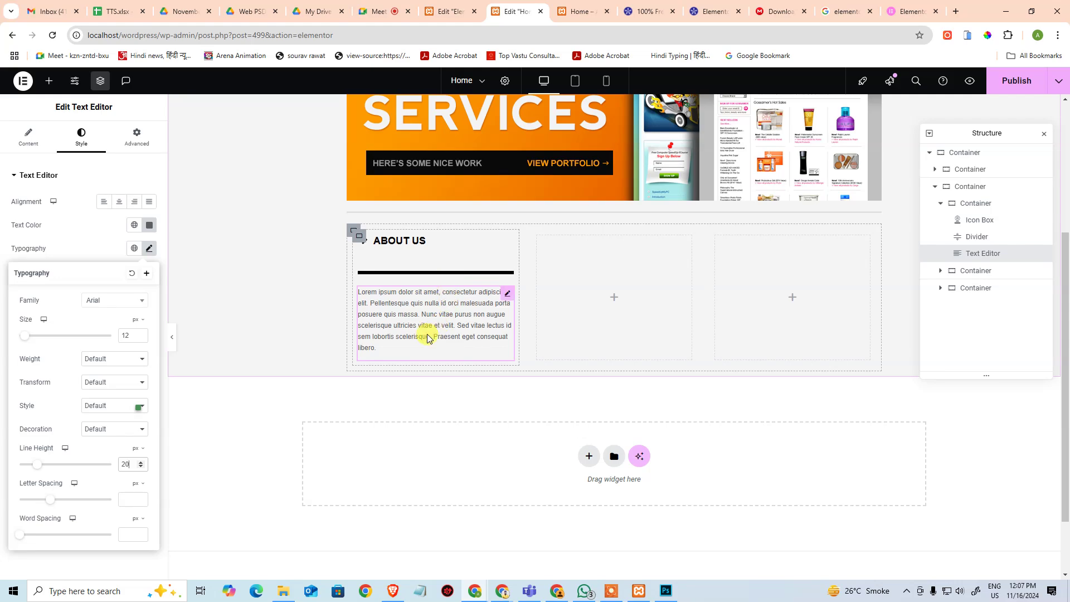
Step: Compare the ABOUT US column with the Photoshop design, and set the divider's margin and padding to 0 on all sides
key(alt+Tab)
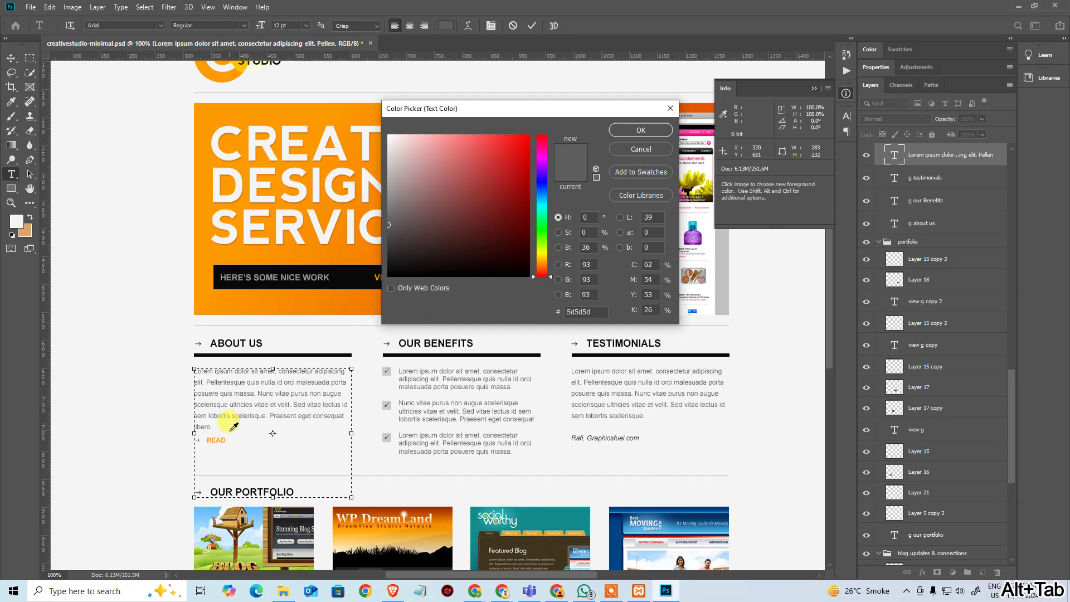
key(alt+Tab)
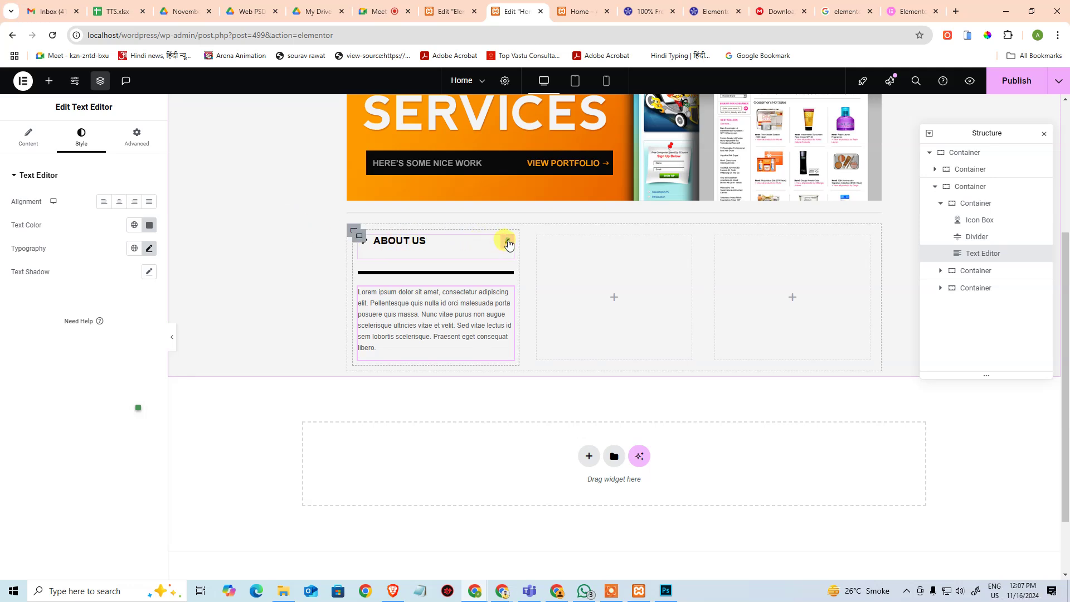
click(505, 241)
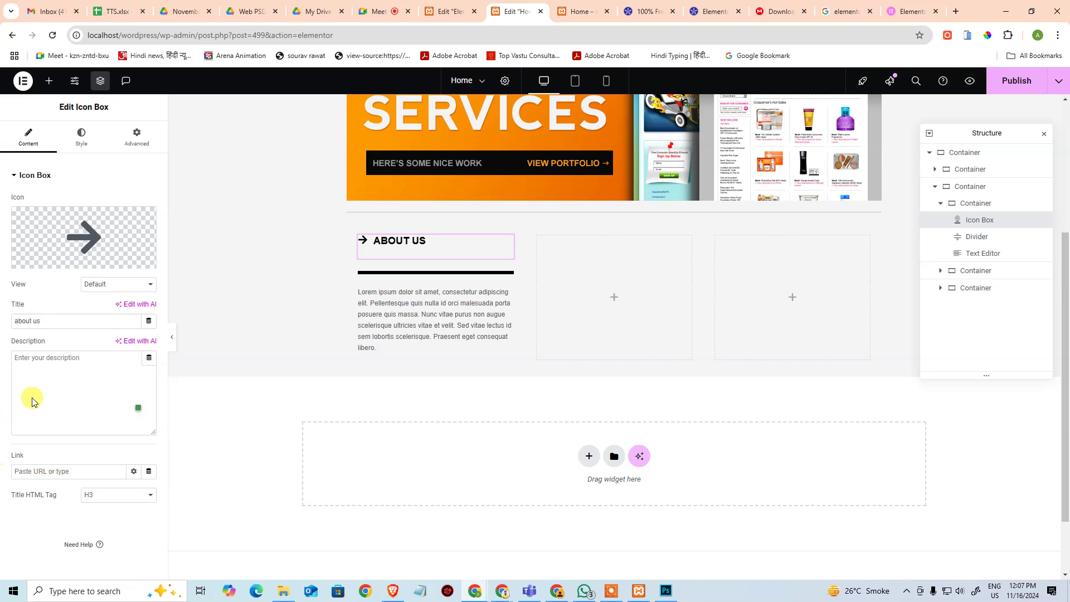
click(382, 273)
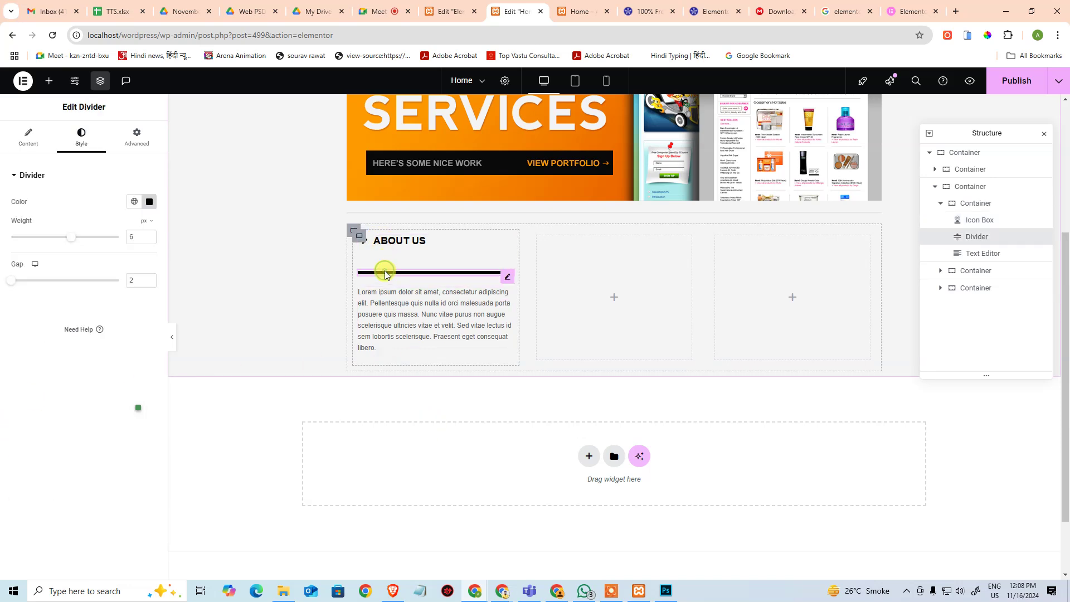
click(137, 137)
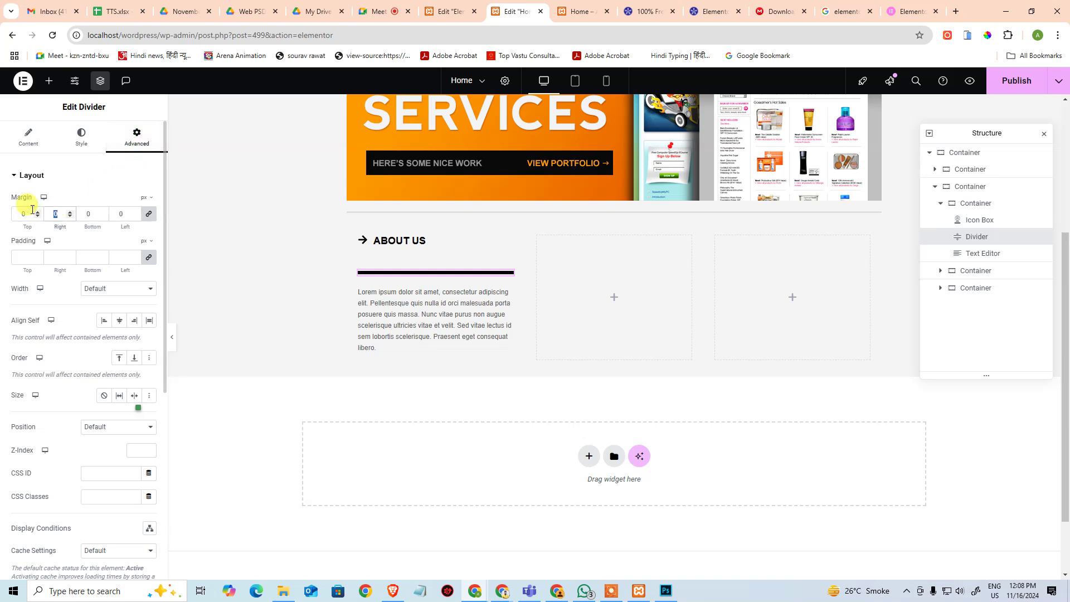
click(22, 249)
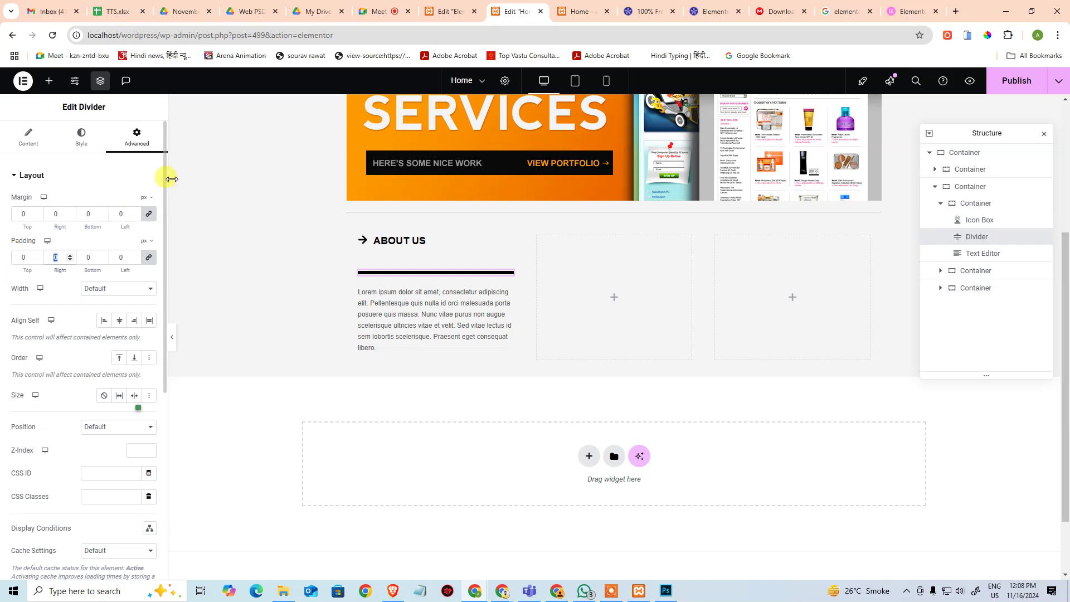
click(78, 140)
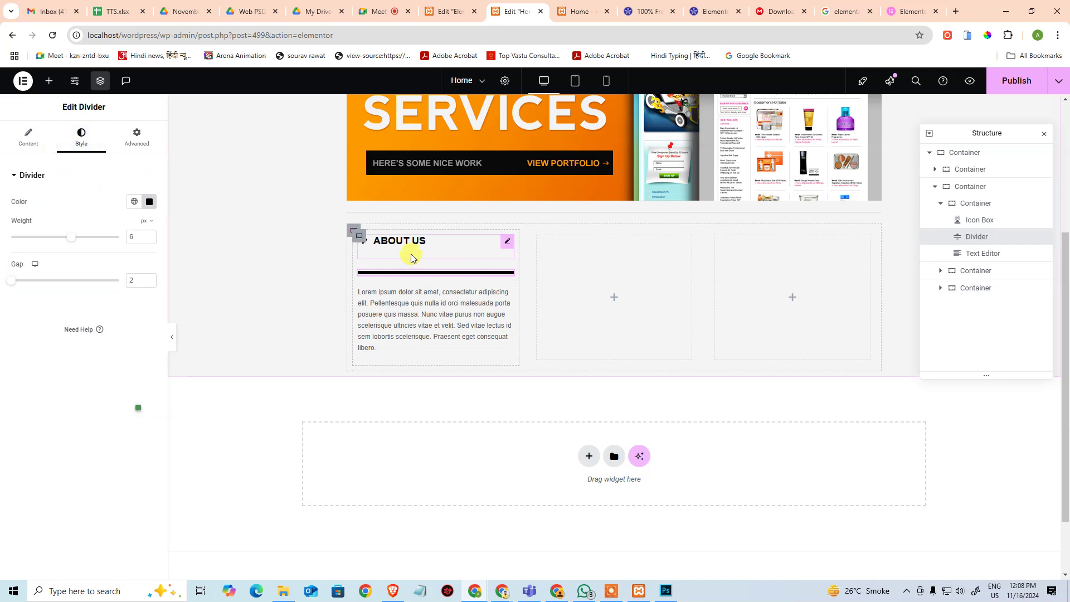
Step: Set the ABOUT US icon box's margin and padding to 0 on all sides
click(503, 243)
click(56, 389)
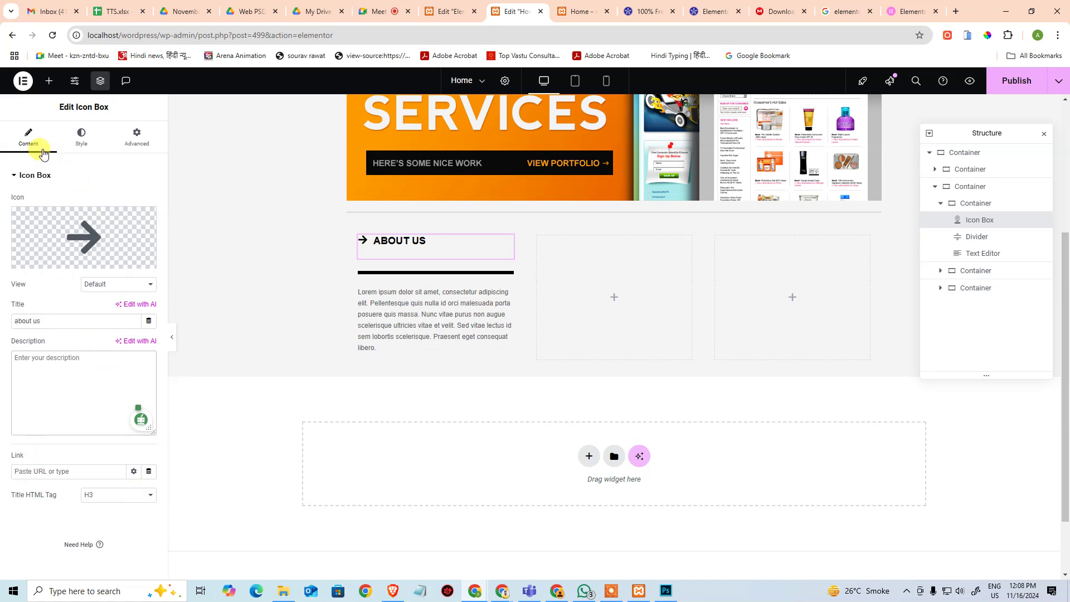
click(80, 136)
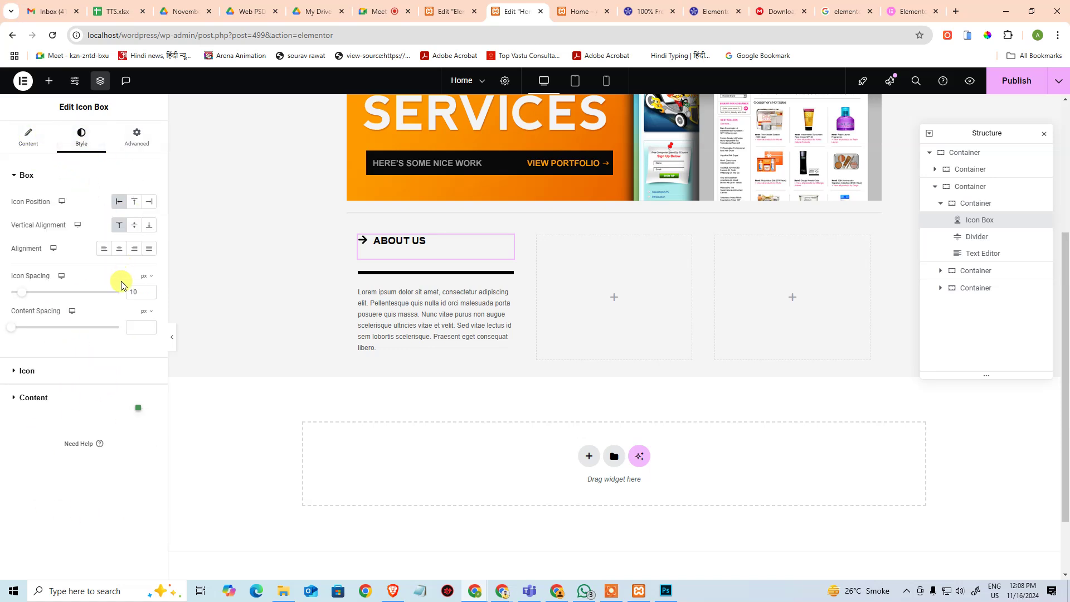
click(53, 397)
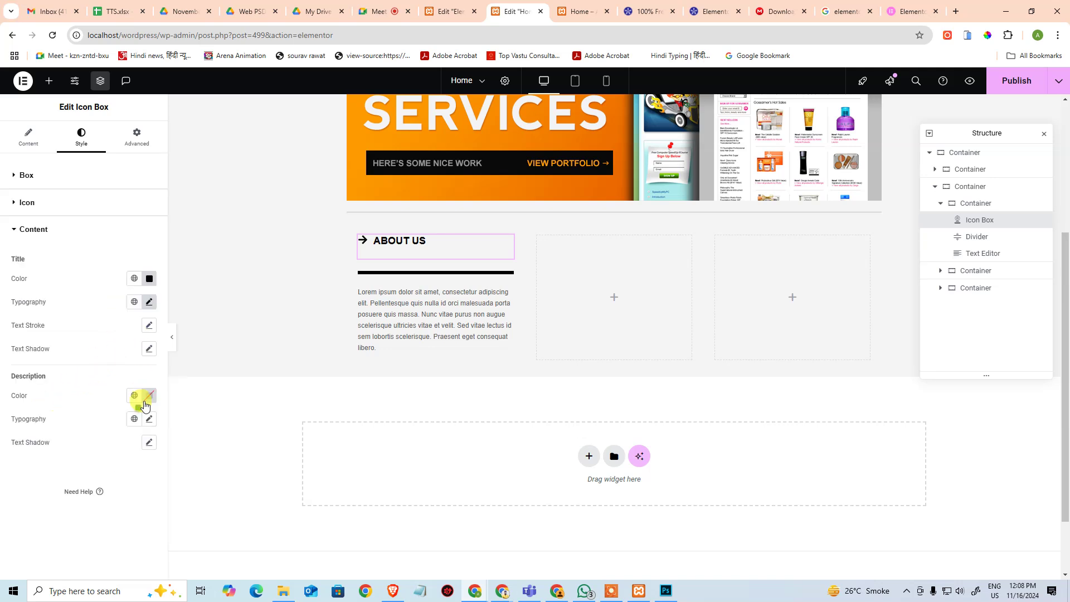
click(130, 139)
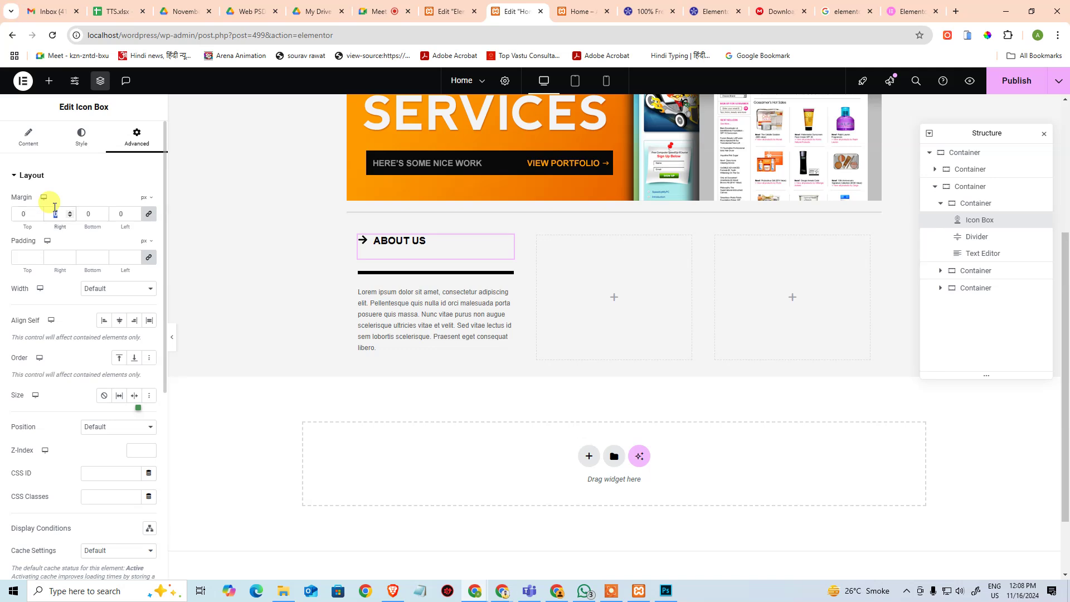
click(18, 248)
key(Tab)
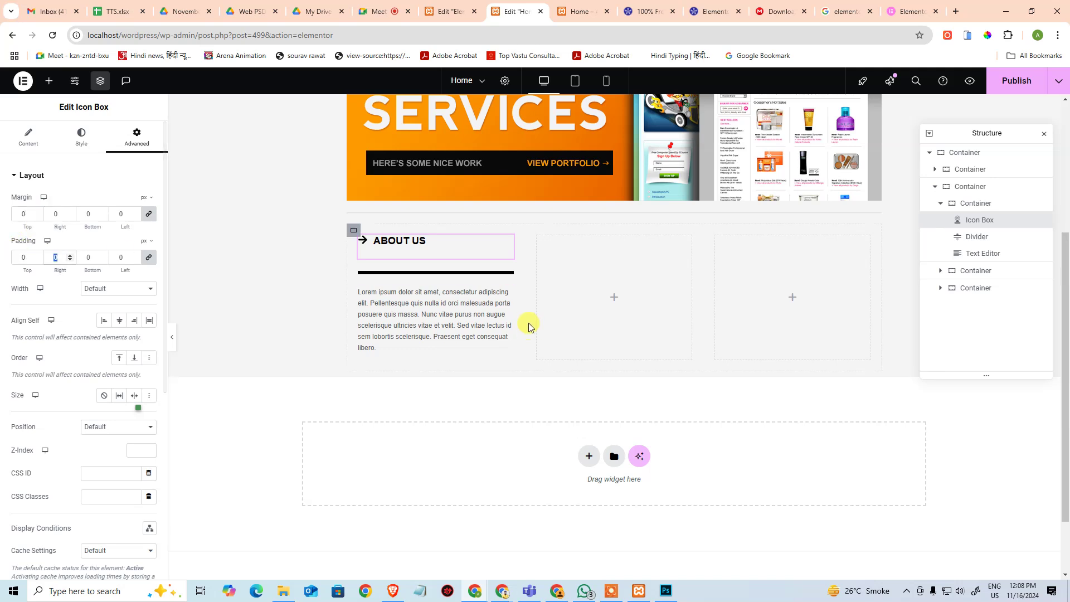
Step: Check the ABOUT US column container's layout and the icon box's advanced and content settings for the source of the extra spacing
click(357, 233)
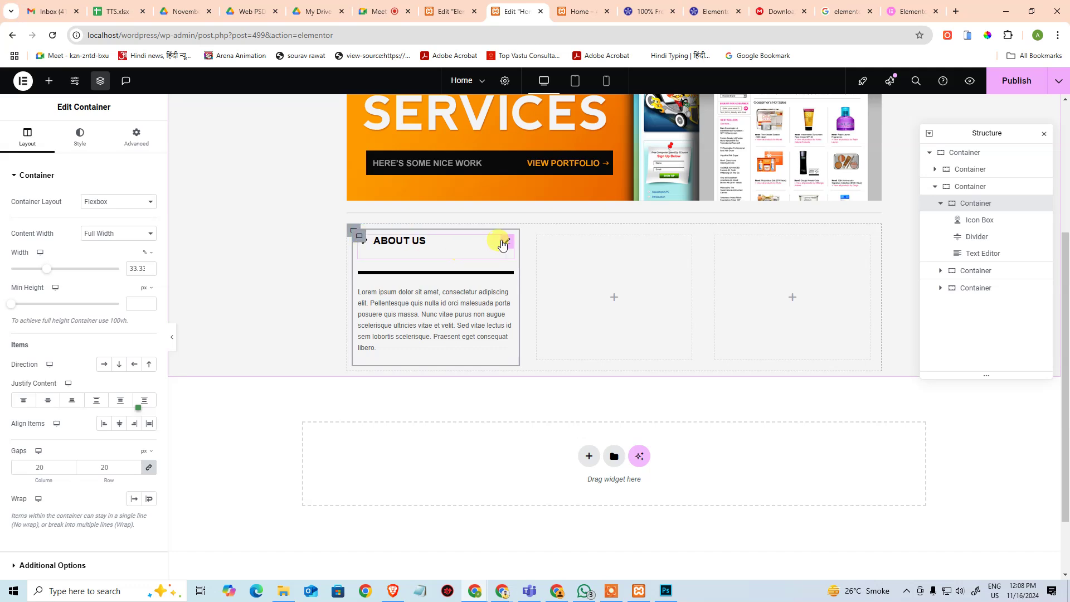
click(507, 242)
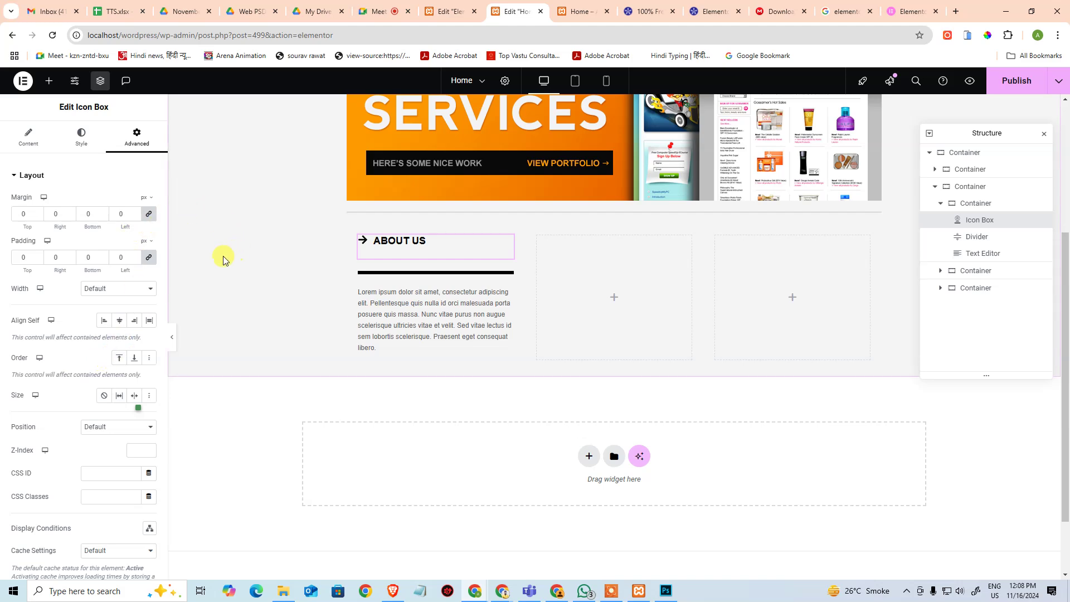
scroll(96, 449, down, 5)
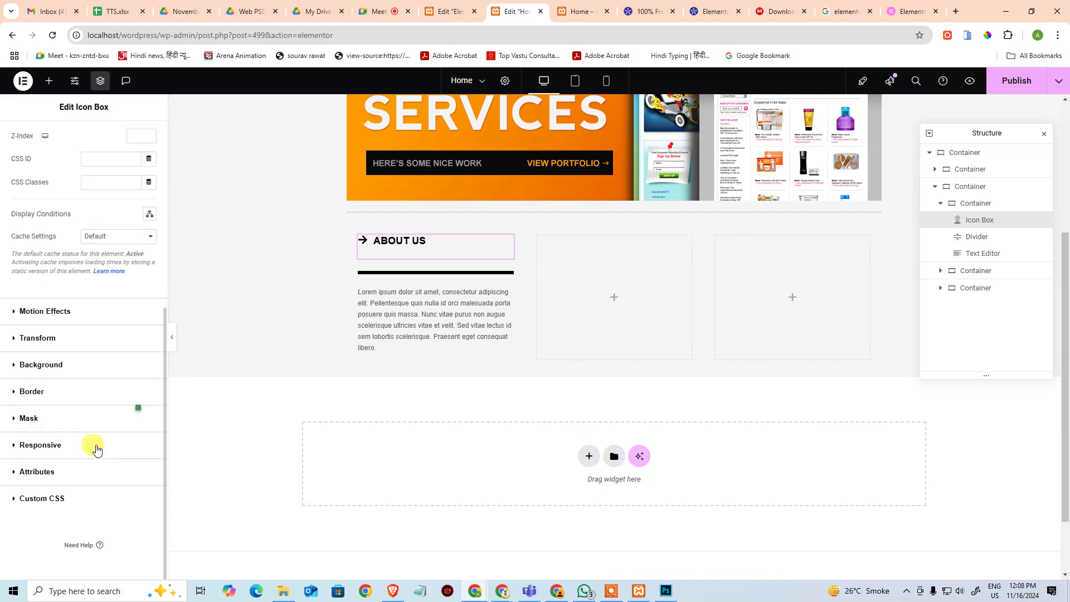
scroll(97, 438, up, 5)
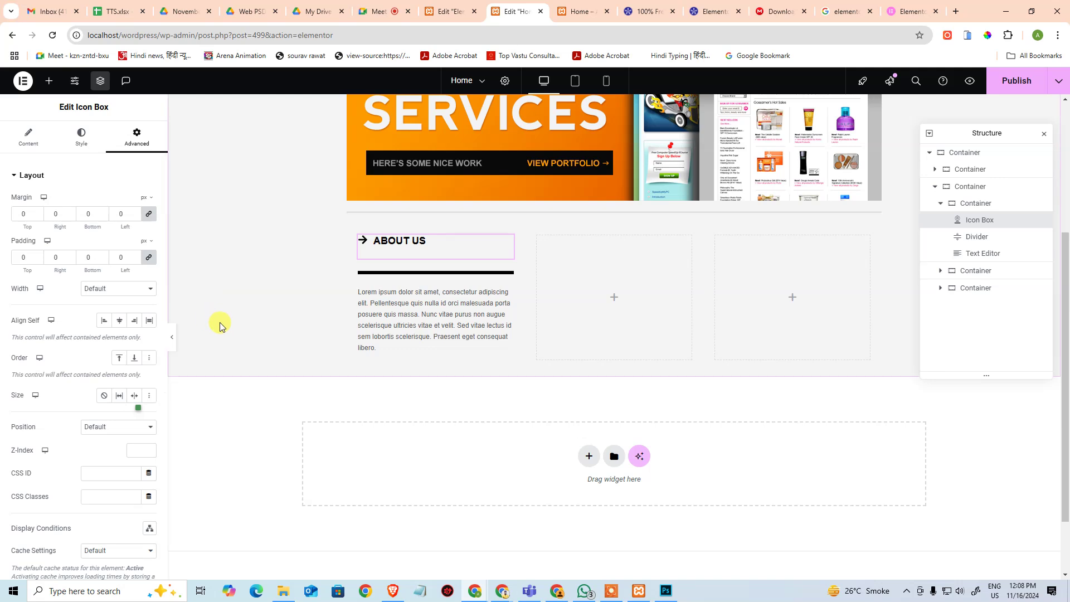
click(28, 137)
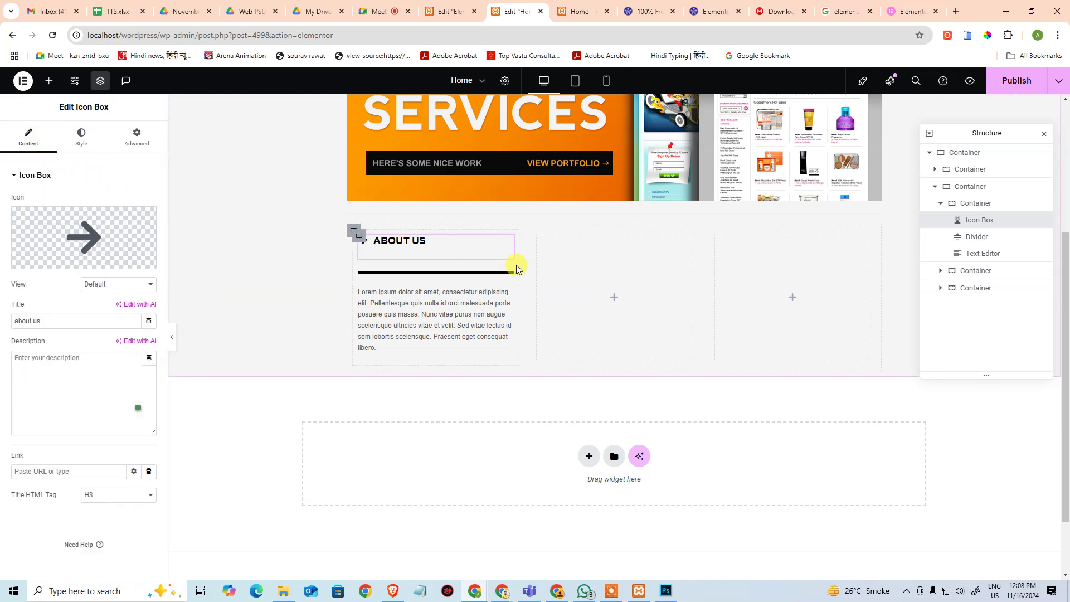
Step: Publish the Home page and reload its preview to view the ABOUT US column
click(1027, 82)
click(562, 9)
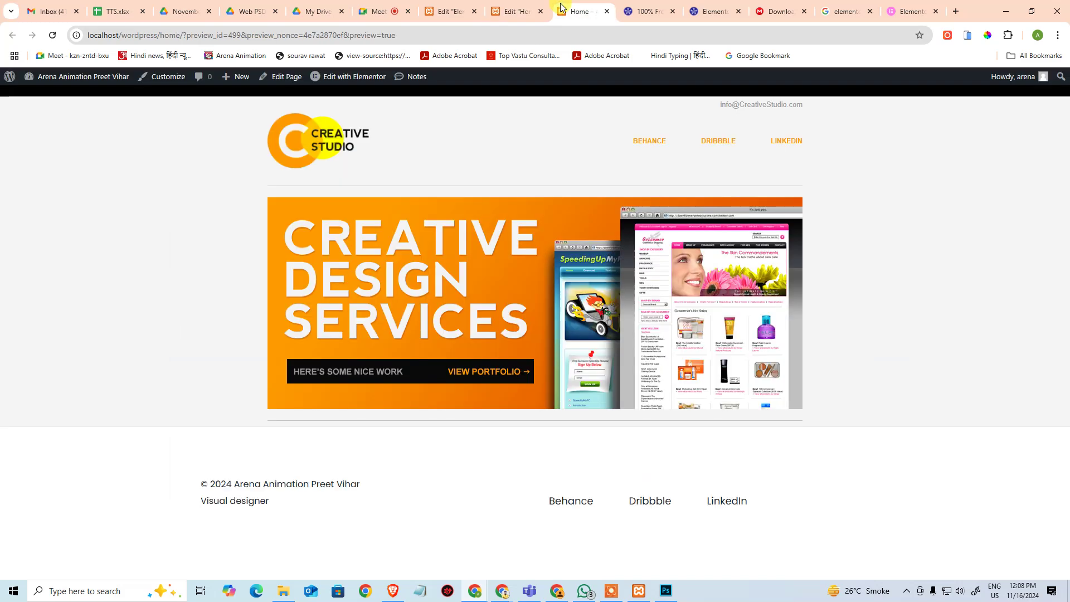
key(F5)
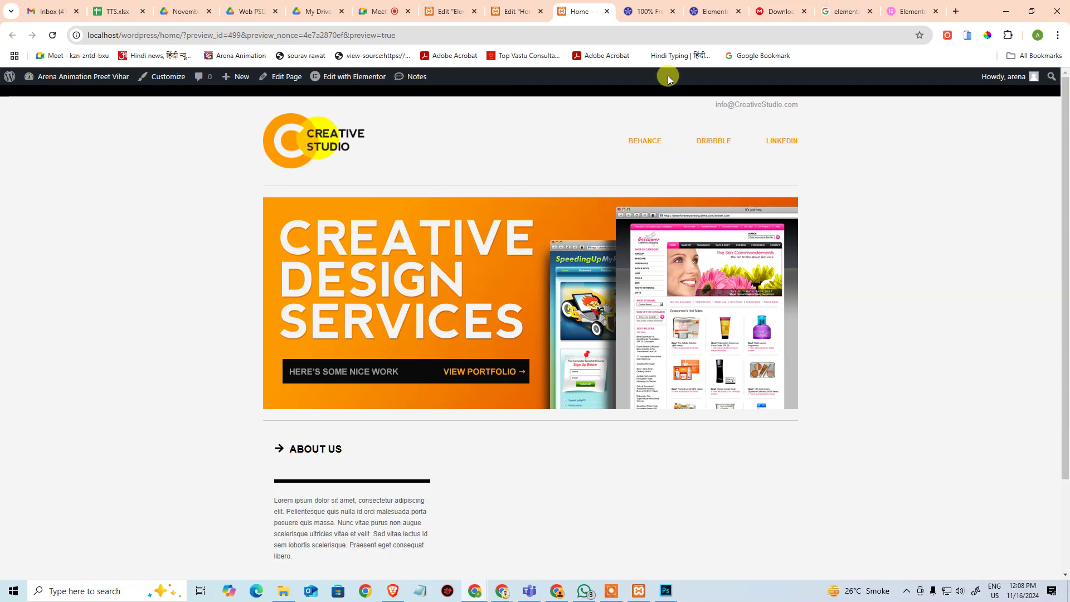
scroll(529, 262, down, 2)
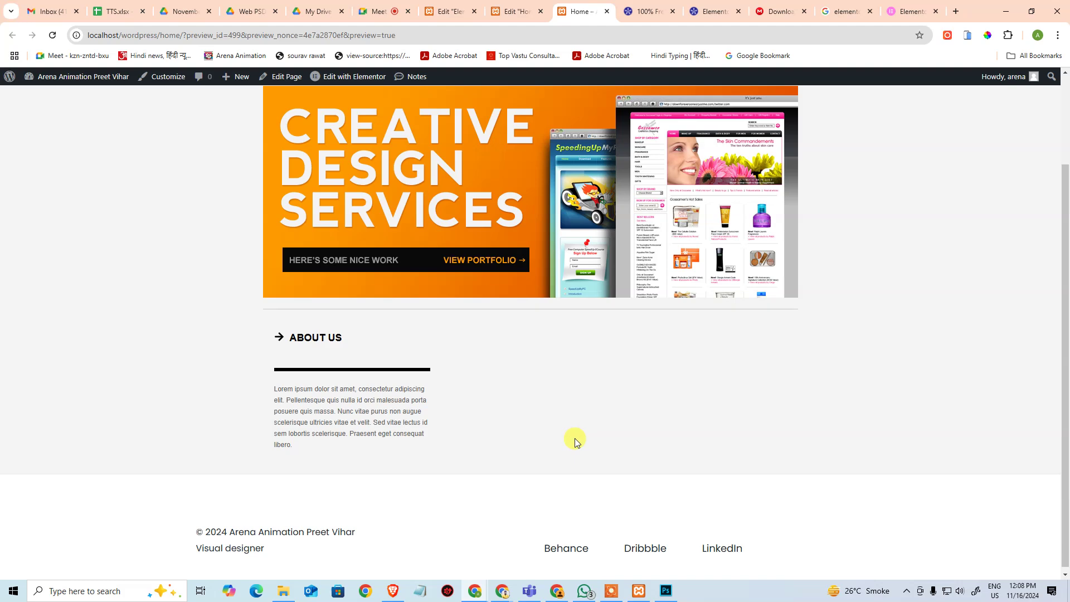
Step: Inspect the ABOUT US column's container and its width rule in the page preview with the browser's developer tools
key(F12)
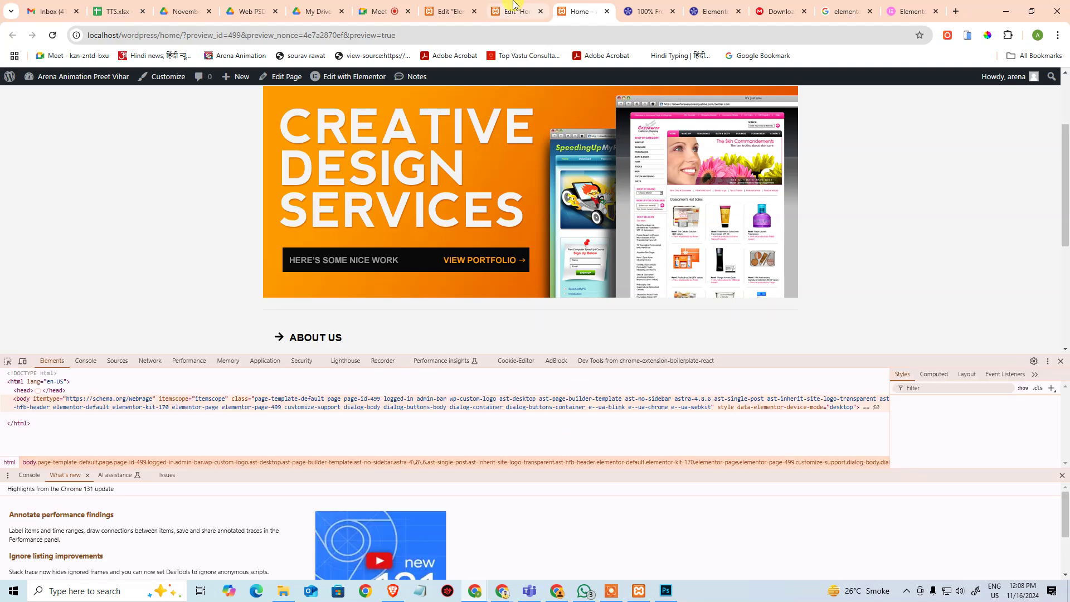
click(513, 10)
click(583, 18)
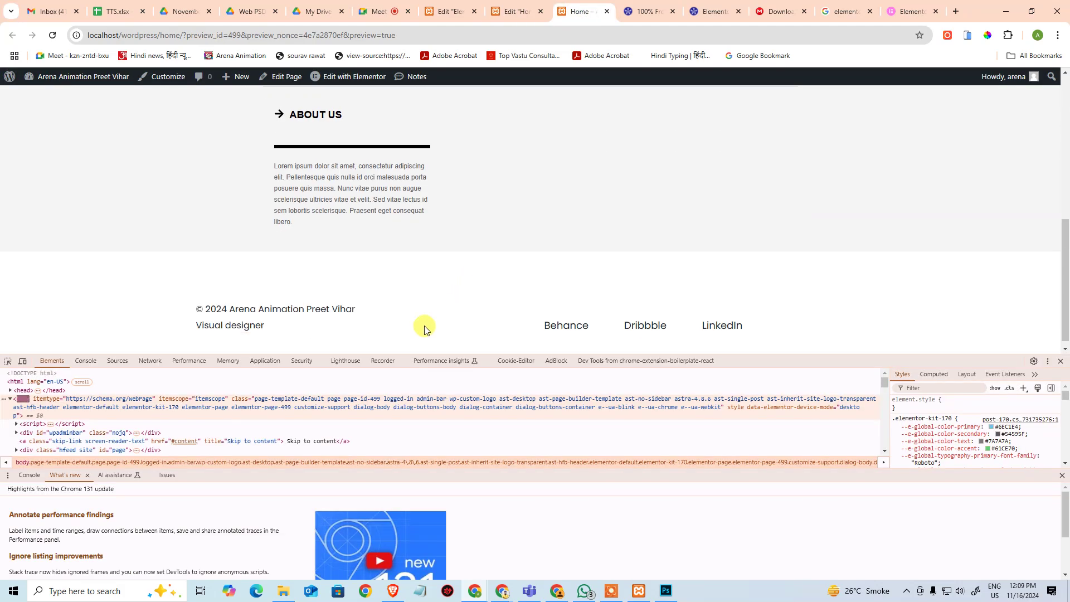
click(15, 361)
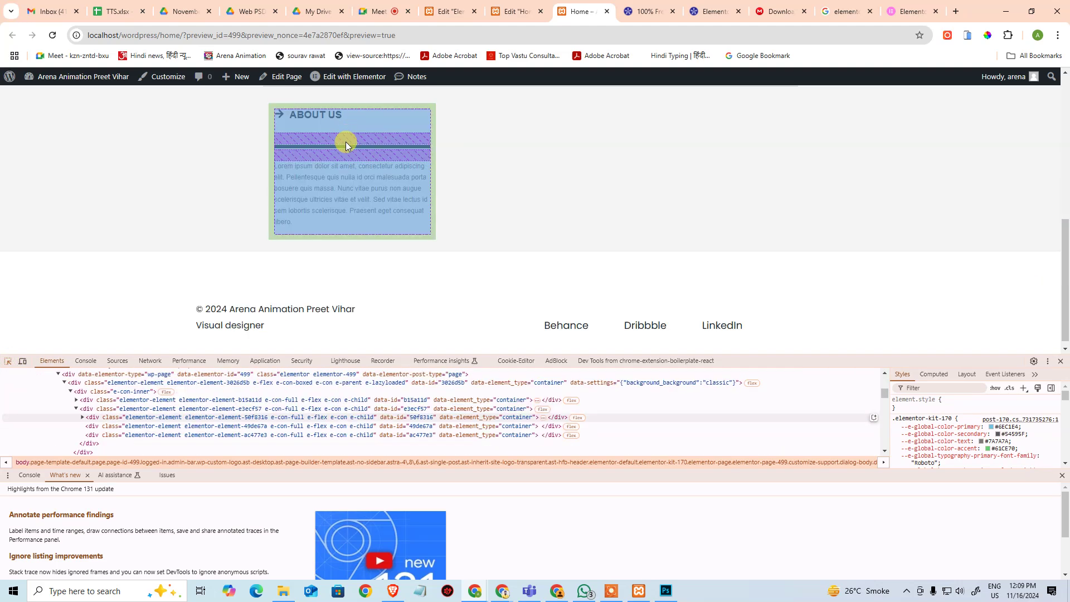
click(346, 144)
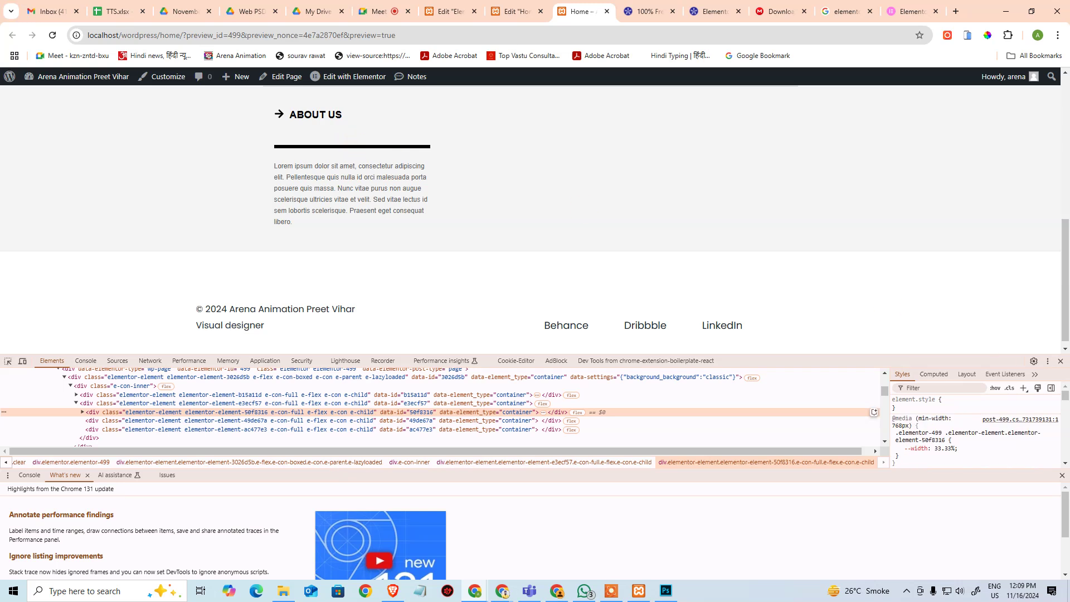
click(898, 448)
click(898, 448)
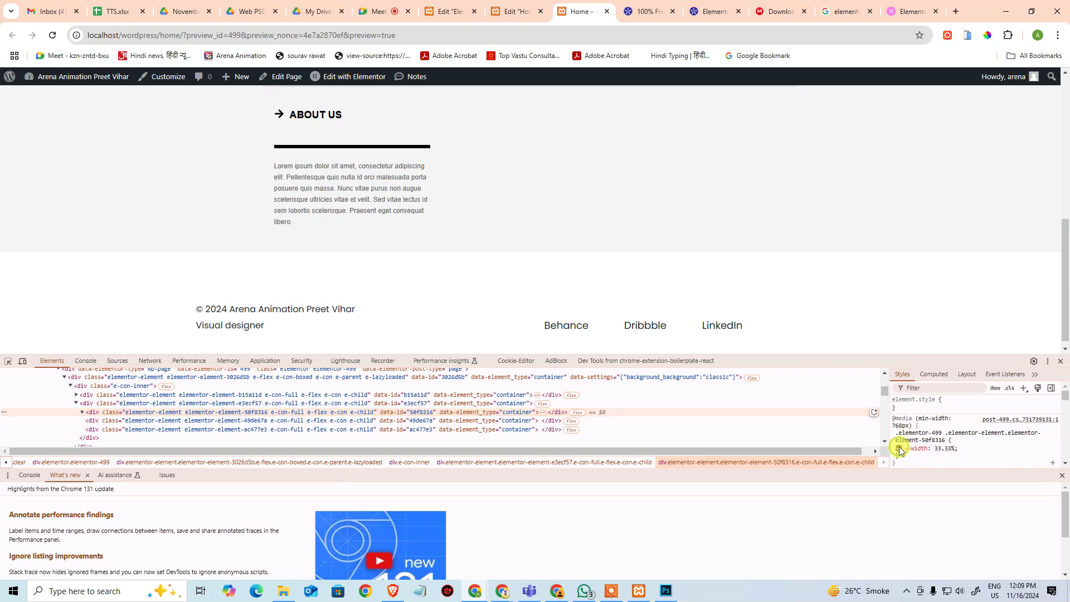
click(1060, 476)
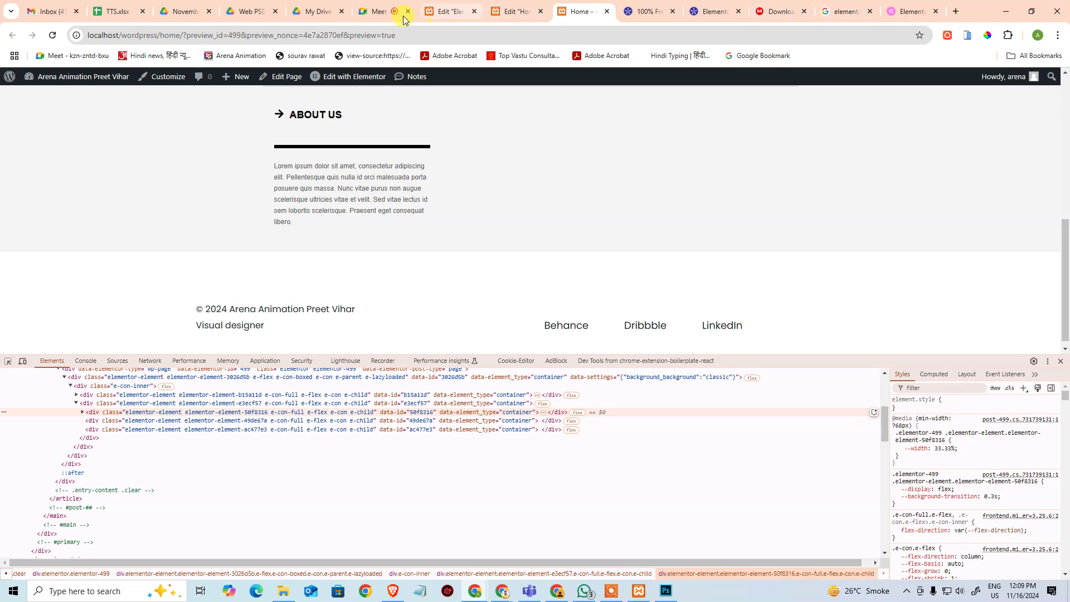
click(378, 12)
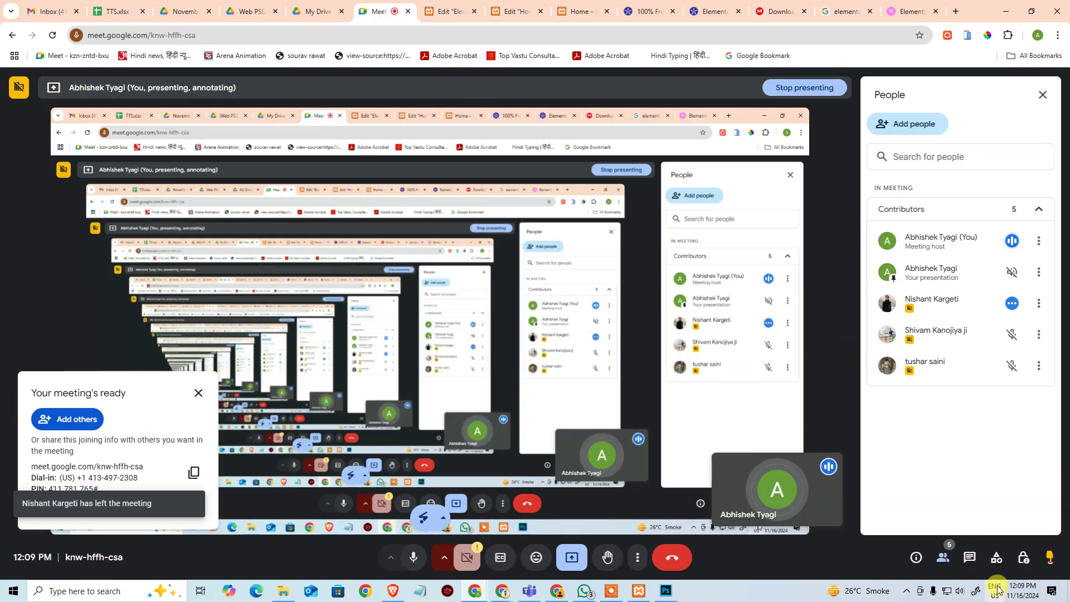
click(959, 591)
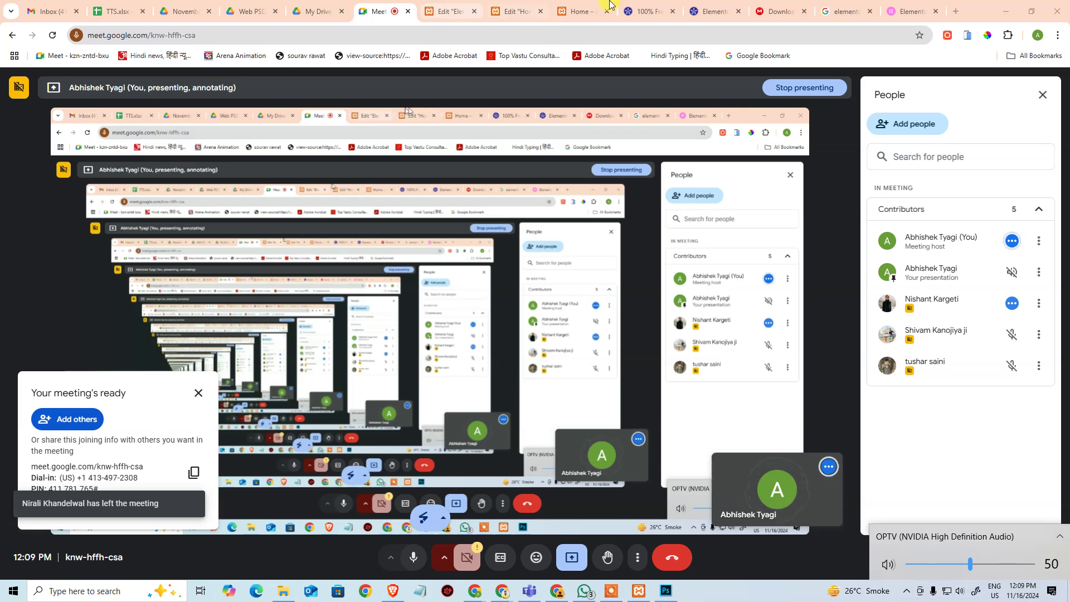
click(449, 8)
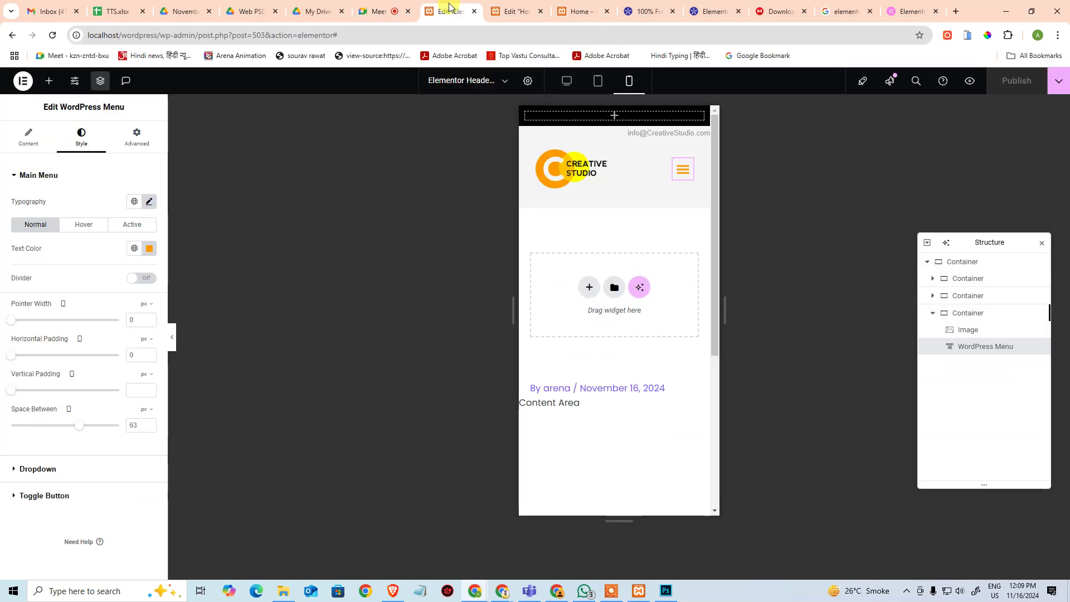
Step: Return to the Home page in the Elementor editor and set the ABOUT US column container's column and row gaps to 0
click(513, 11)
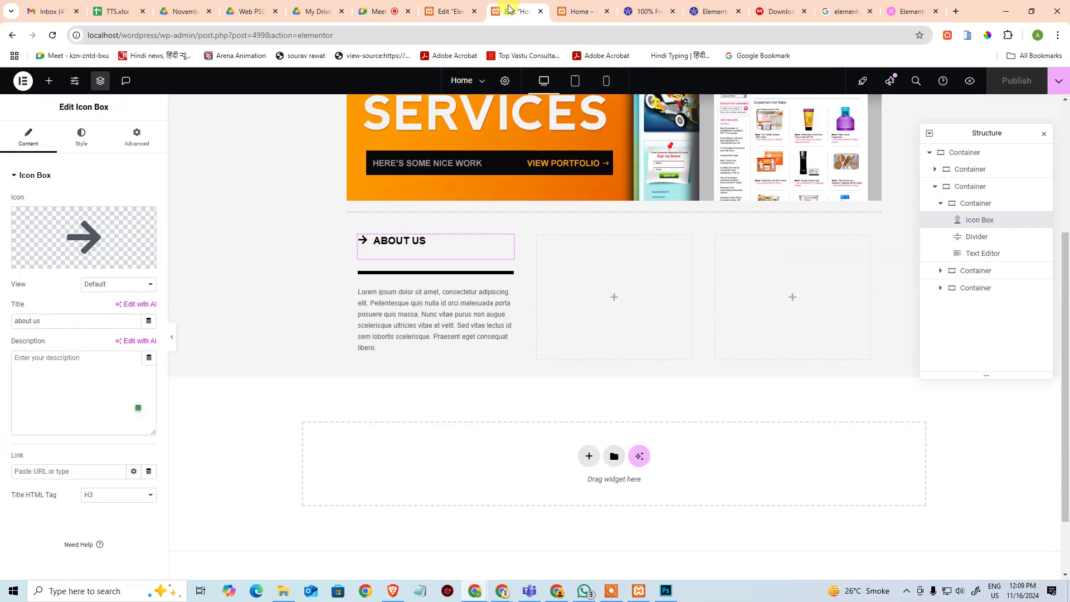
click(398, 277)
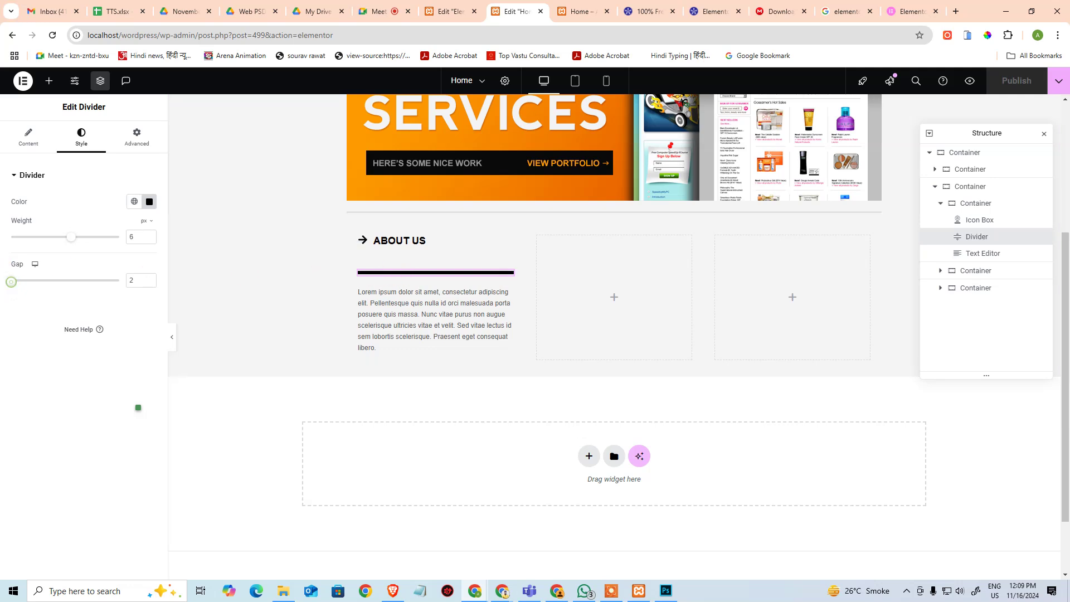
mouse_move(15, 284)
mouse_down()
mouse_move(191, 282)
mouse_move(5, 282)
mouse_up()
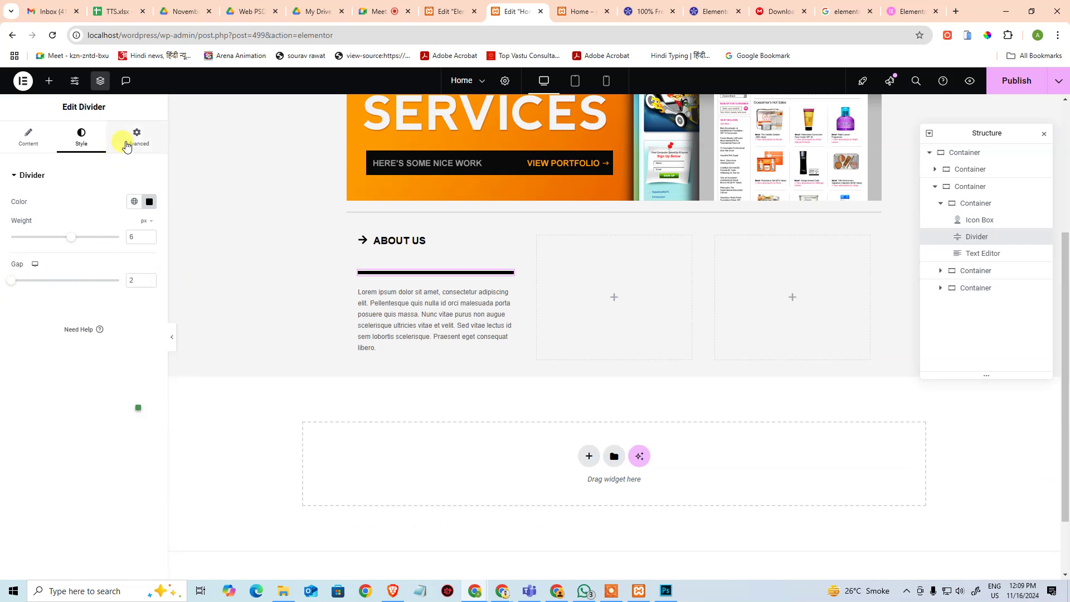
click(359, 235)
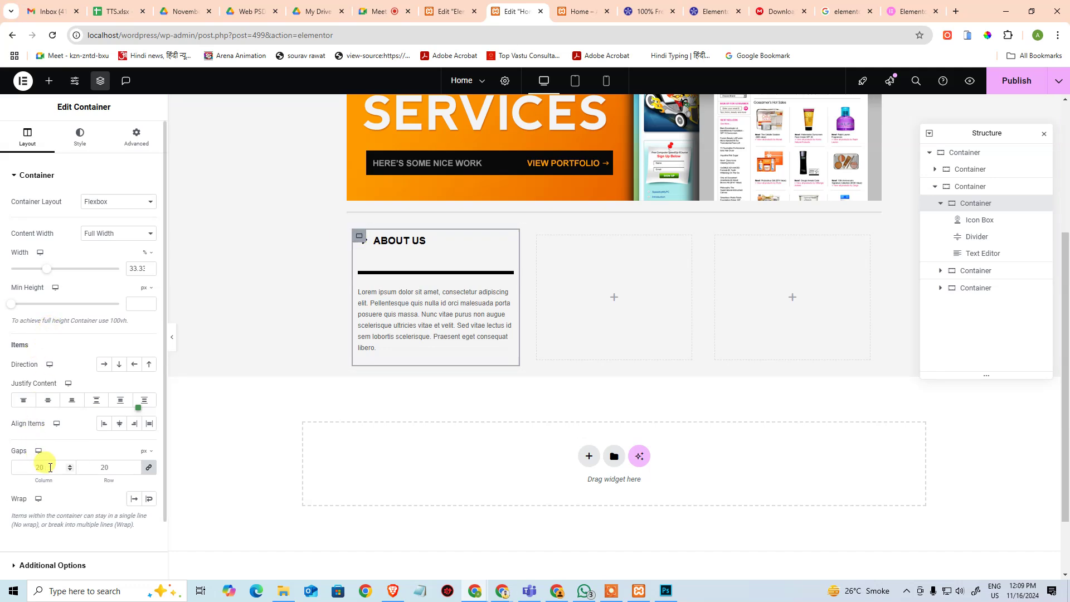
text(0)
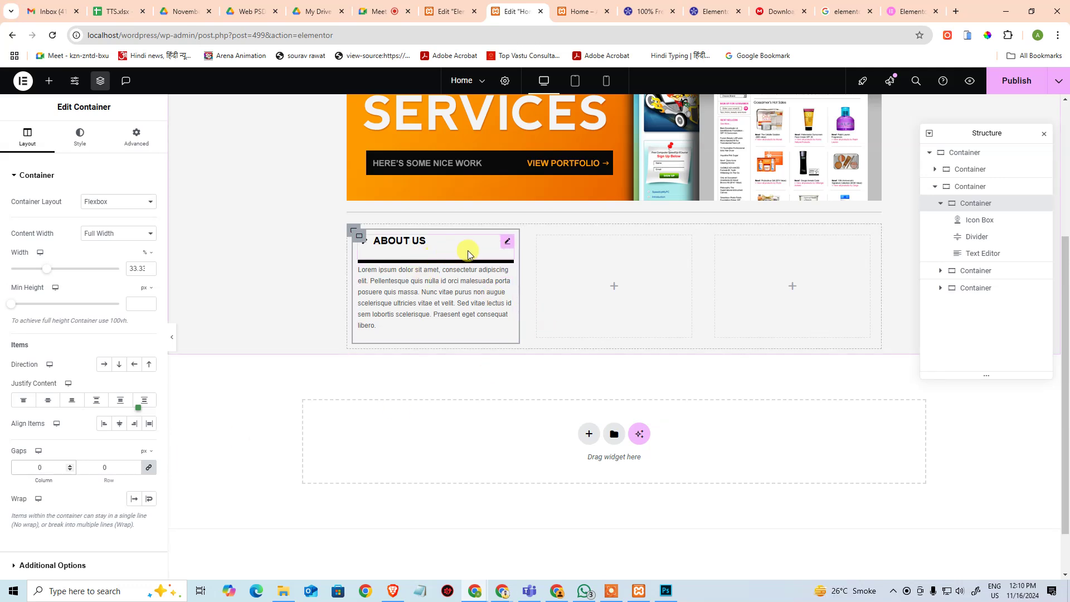
Step: Set the title HTML tag of the ABOUT US icon box to span
click(507, 240)
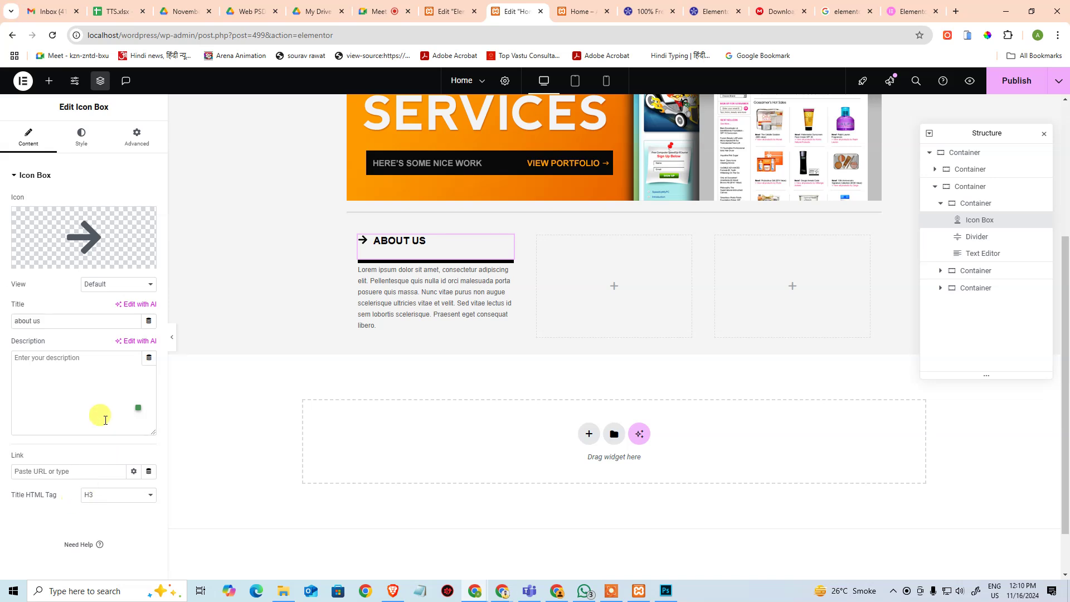
click(92, 495)
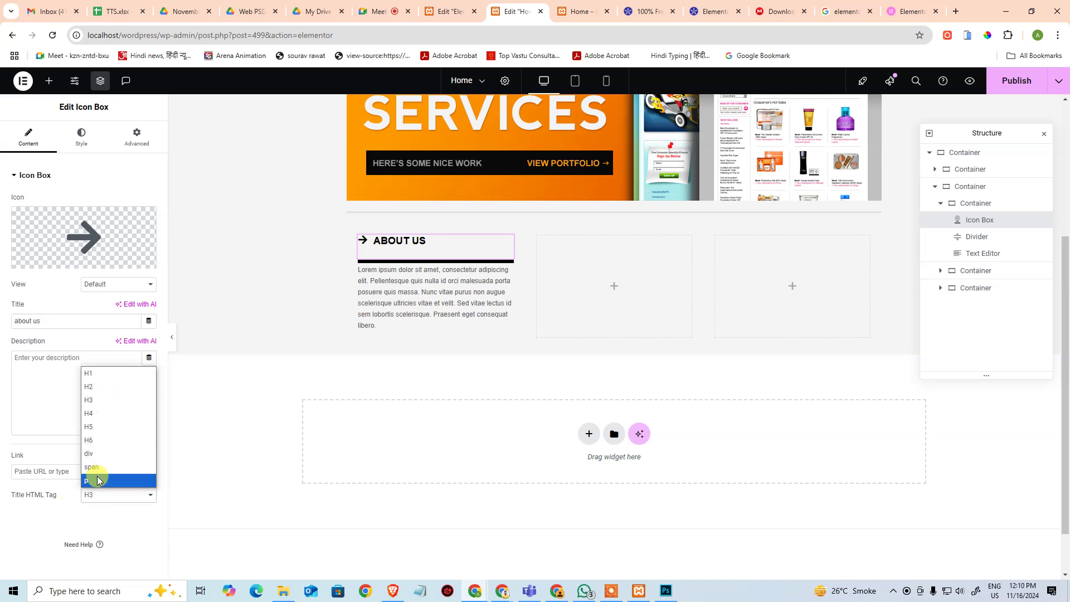
click(96, 466)
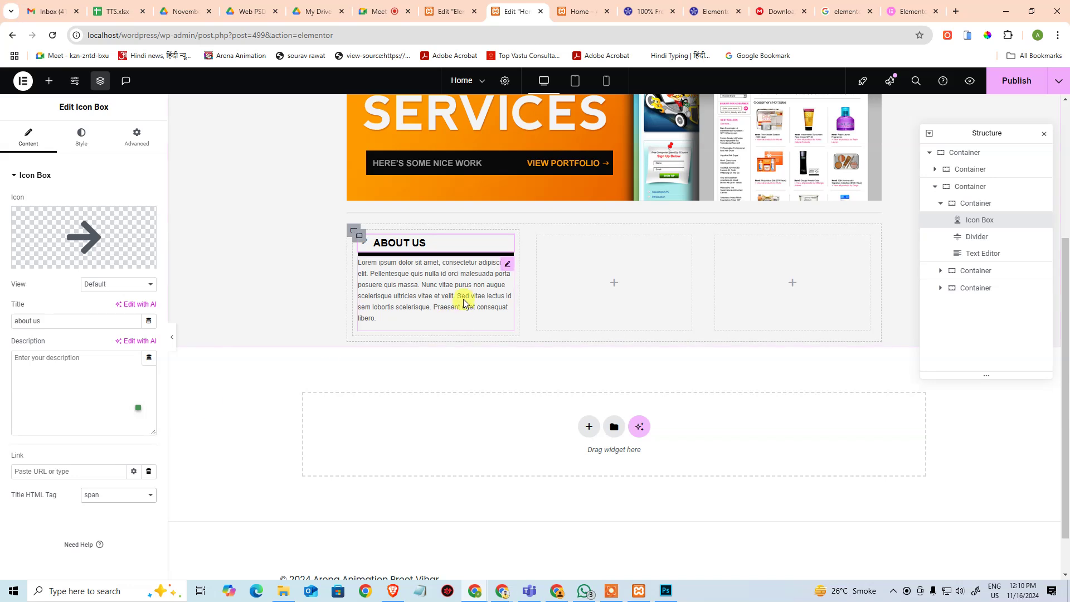
Step: Set the gap of the black divider under the ABOUT US heading to 15
click(433, 304)
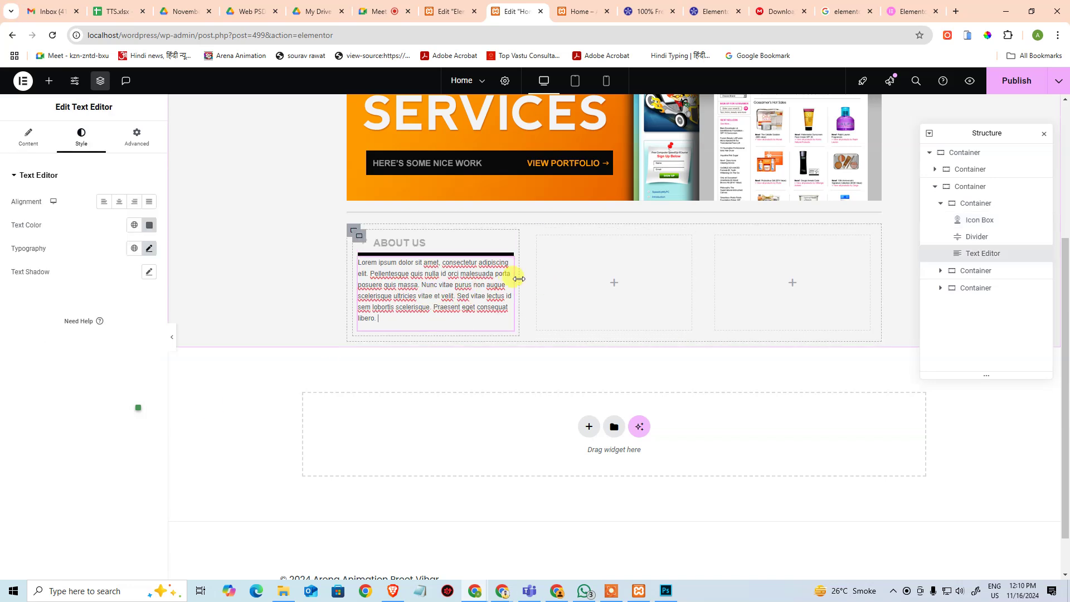
click(410, 255)
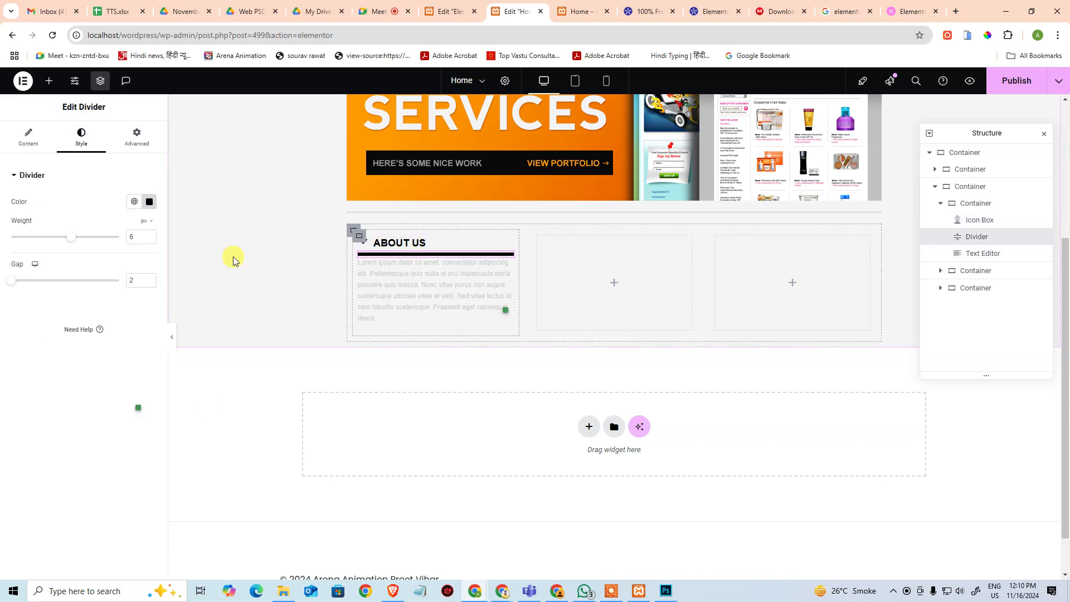
drag(64, 280, 25, 285)
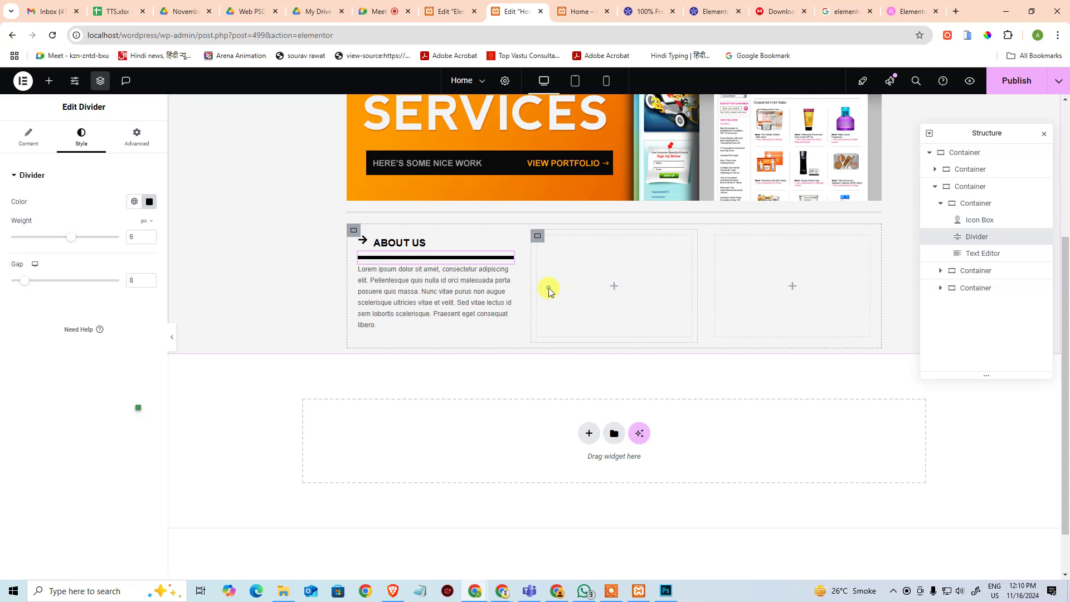
click(781, 521)
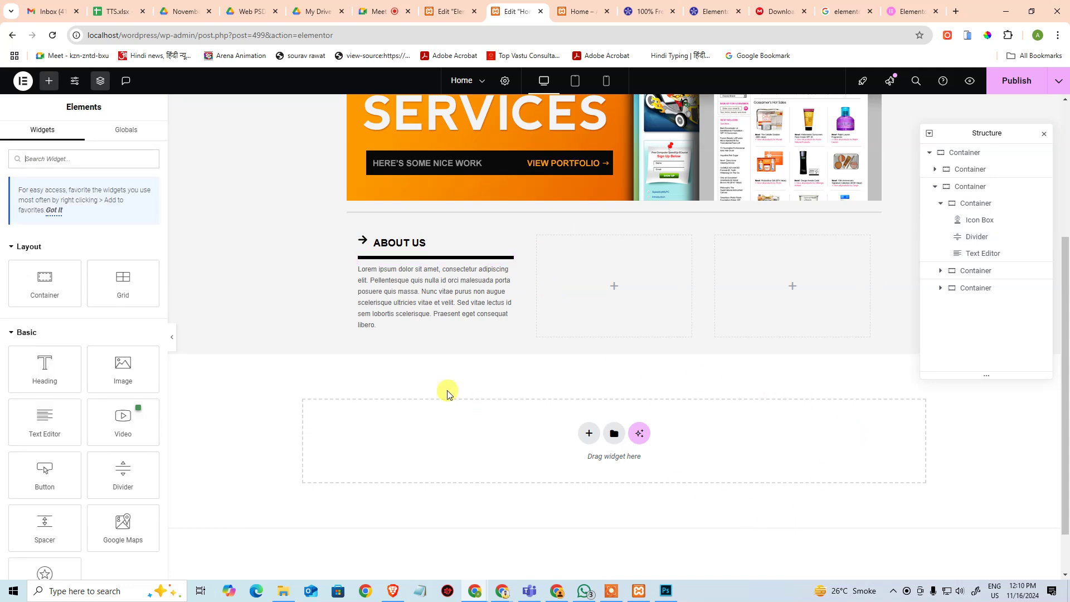
click(449, 260)
mouse_move(38, 279)
mouse_down()
mouse_move(24, 282)
mouse_move(45, 285)
mouse_up()
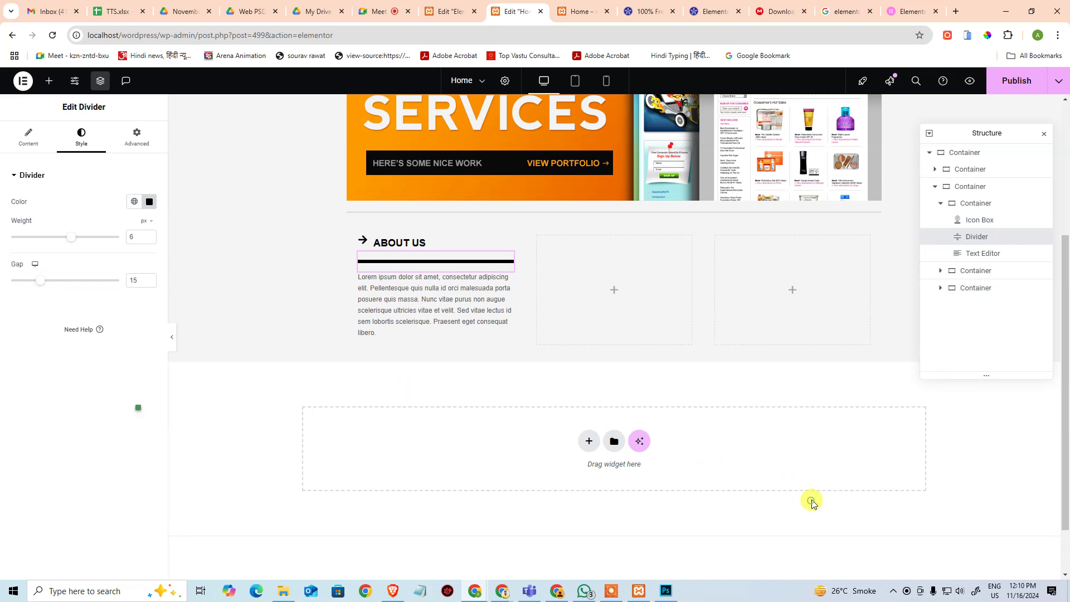
click(761, 522)
click(717, 385)
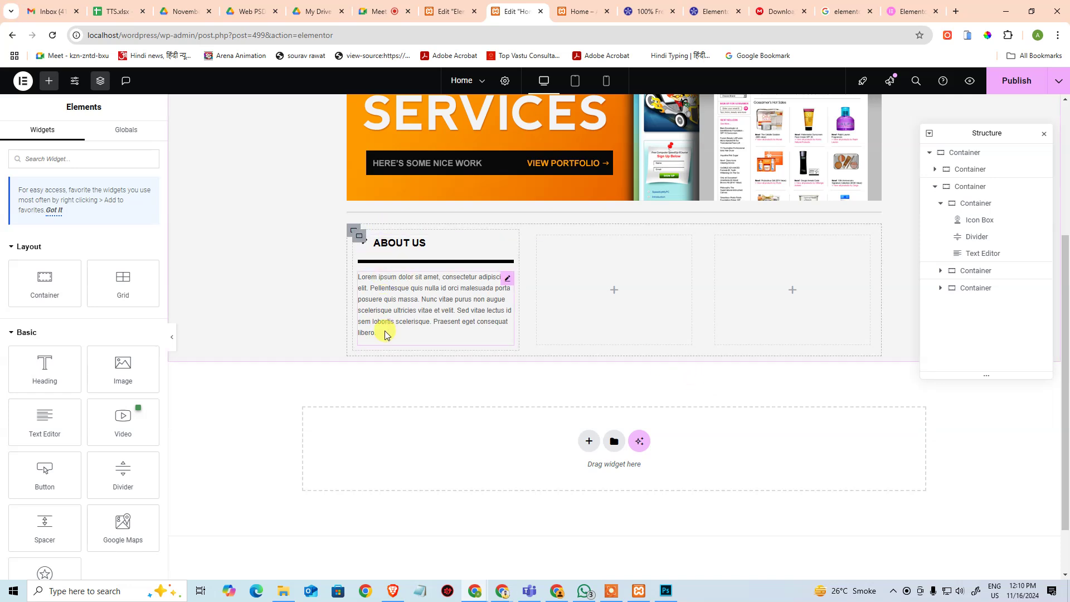
Step: Duplicate the finished ABOUT US column container and delete the empty container beside the copy
click(357, 236)
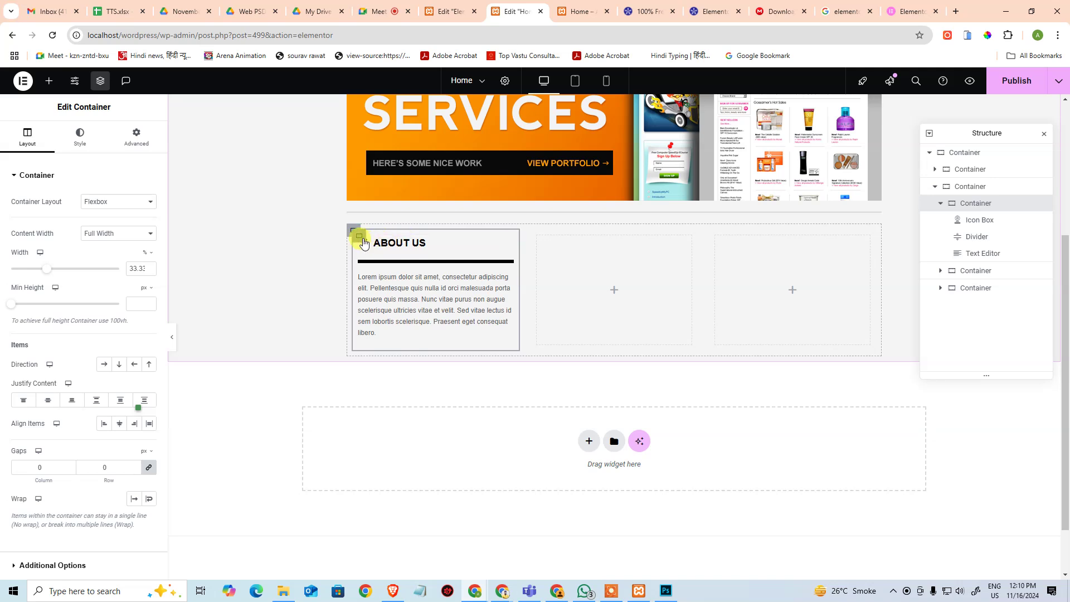
right_click(362, 238)
click(394, 272)
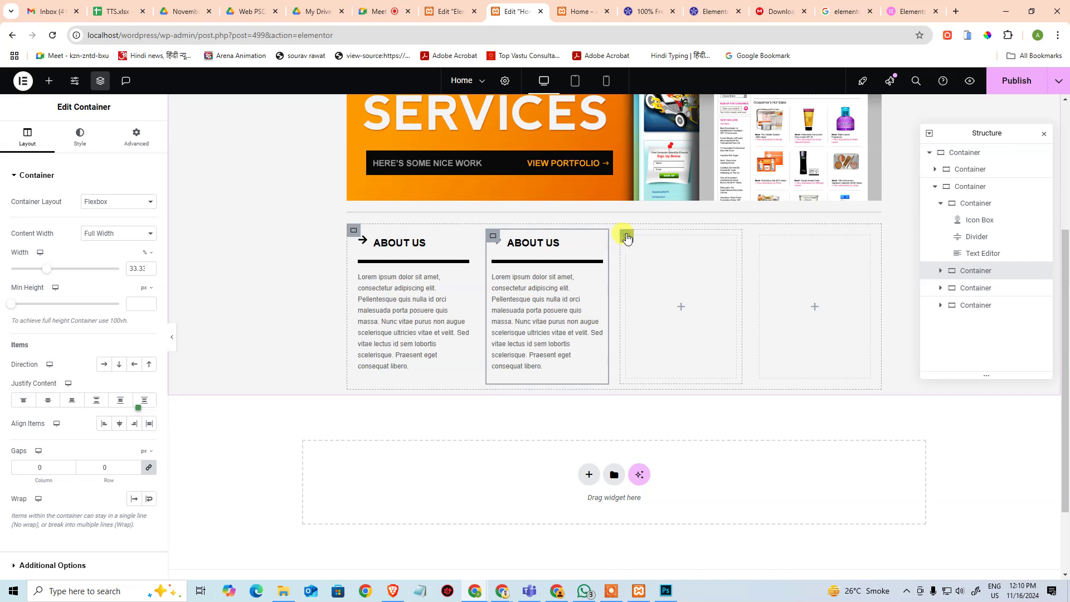
right_click(627, 238)
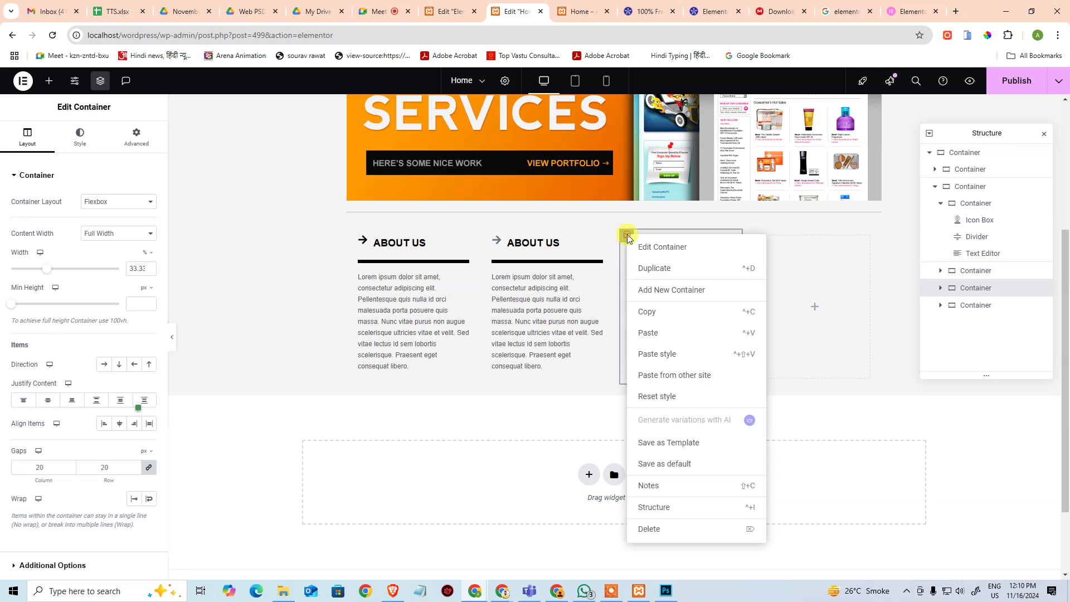
click(668, 529)
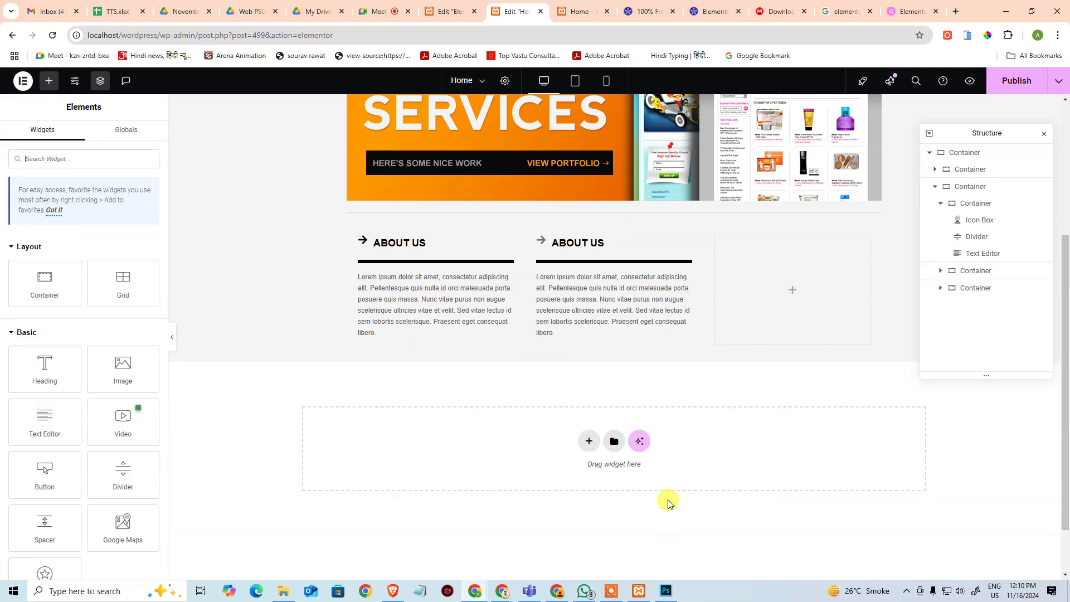
Step: Duplicate the second ABOUT US column container and delete the remaining empty container at the end of the row
click(539, 237)
right_click(539, 237)
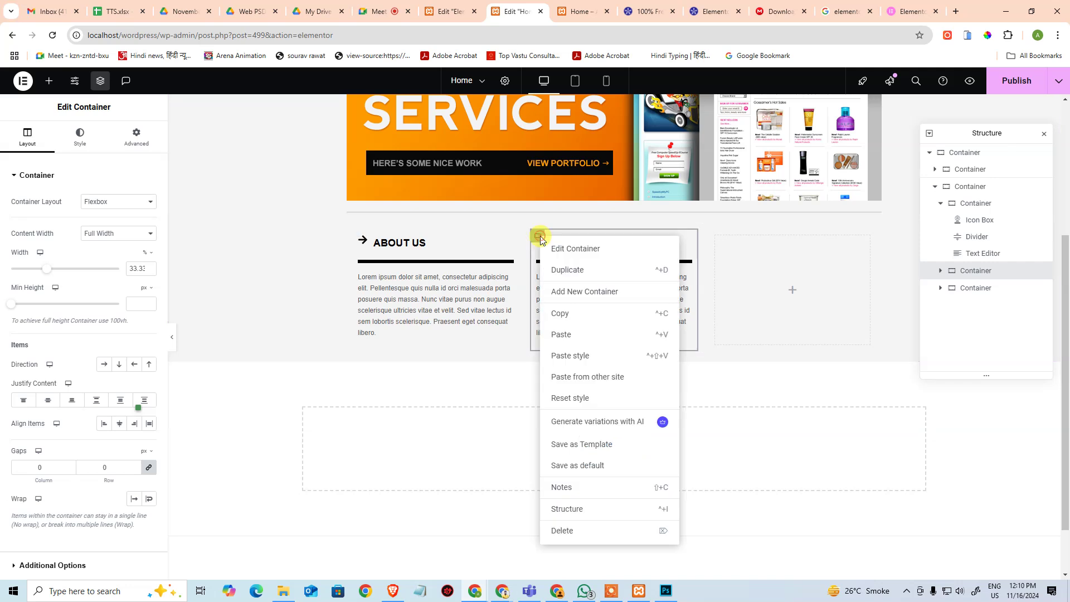
click(579, 270)
click(585, 261)
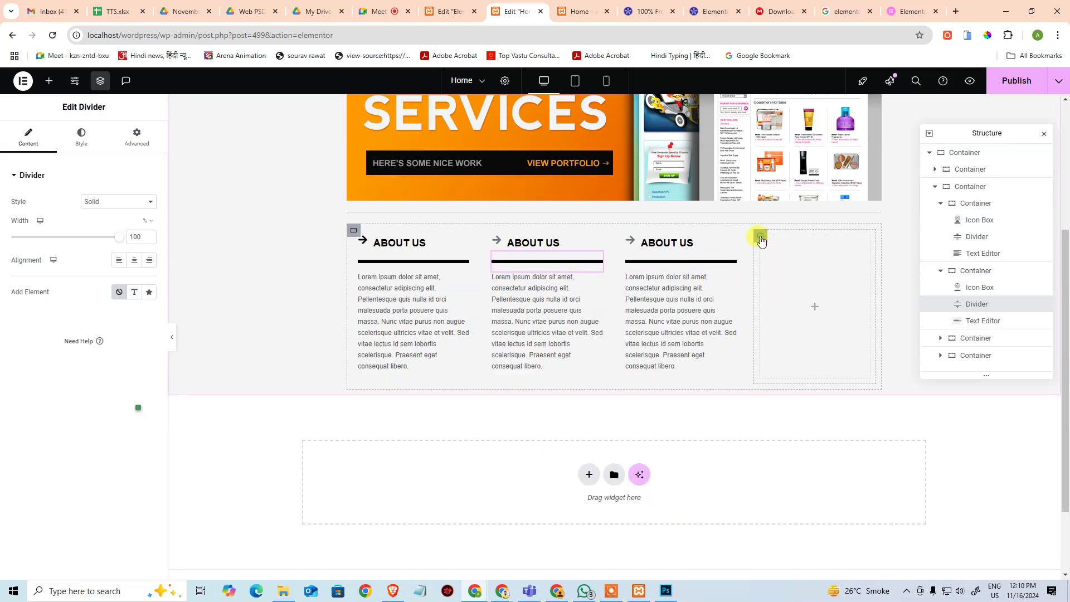
click(761, 238)
right_click(761, 238)
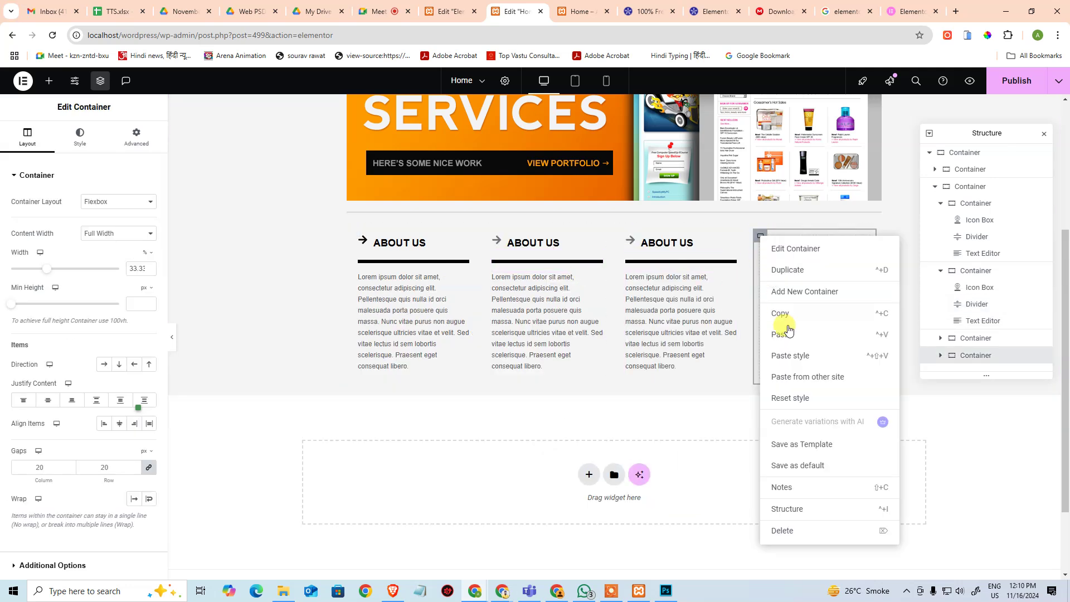
click(784, 531)
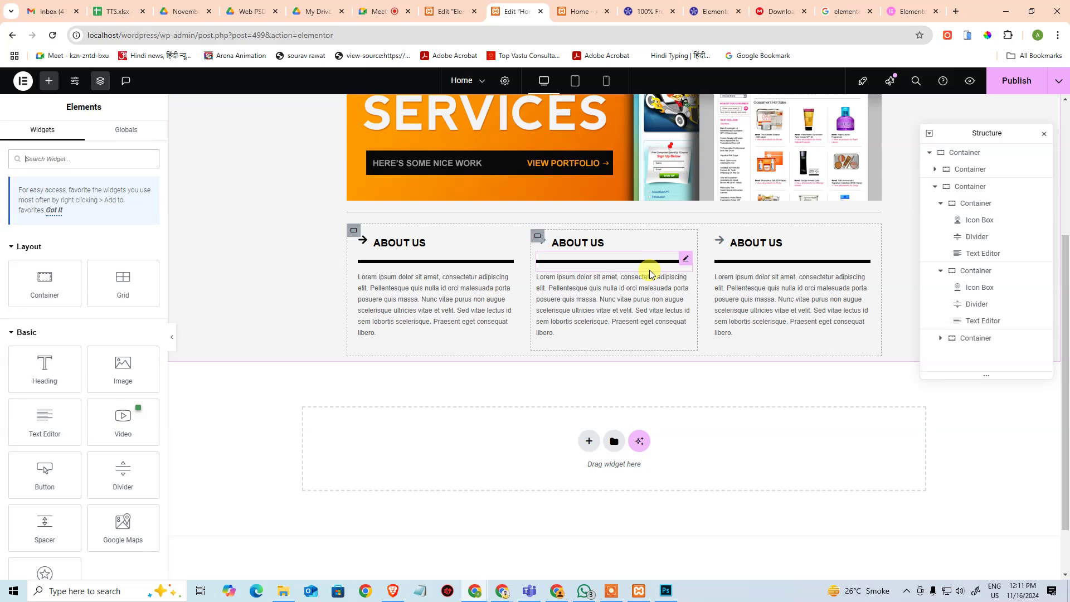
Step: Copy the OUR BENEFITS heading from the Photoshop design and paste it over the second column's icon box title in Elementor
key(alt+Tab)
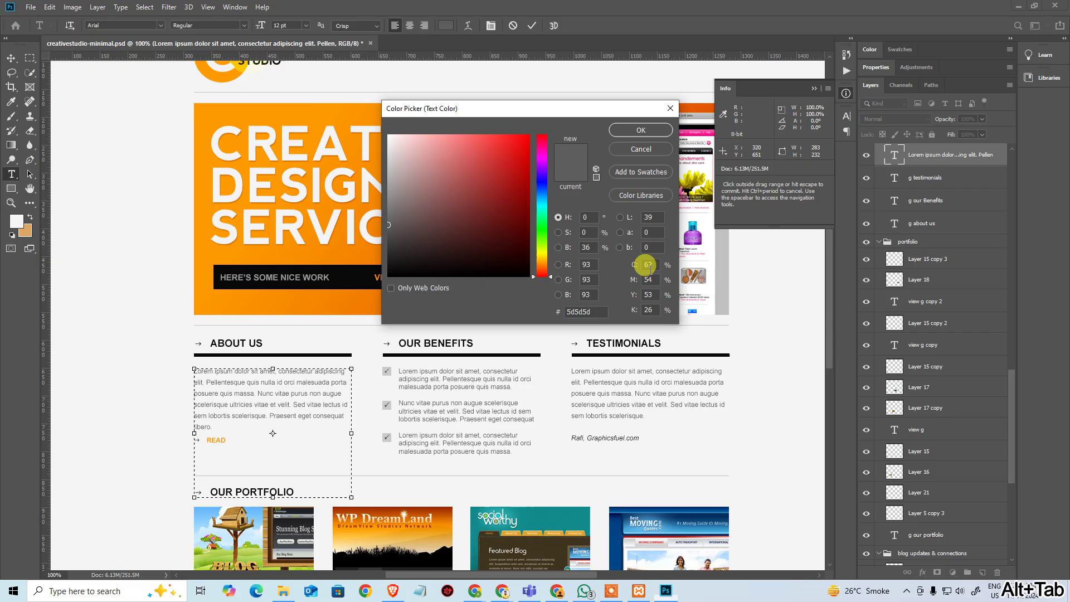
key(Escape)
click(447, 346)
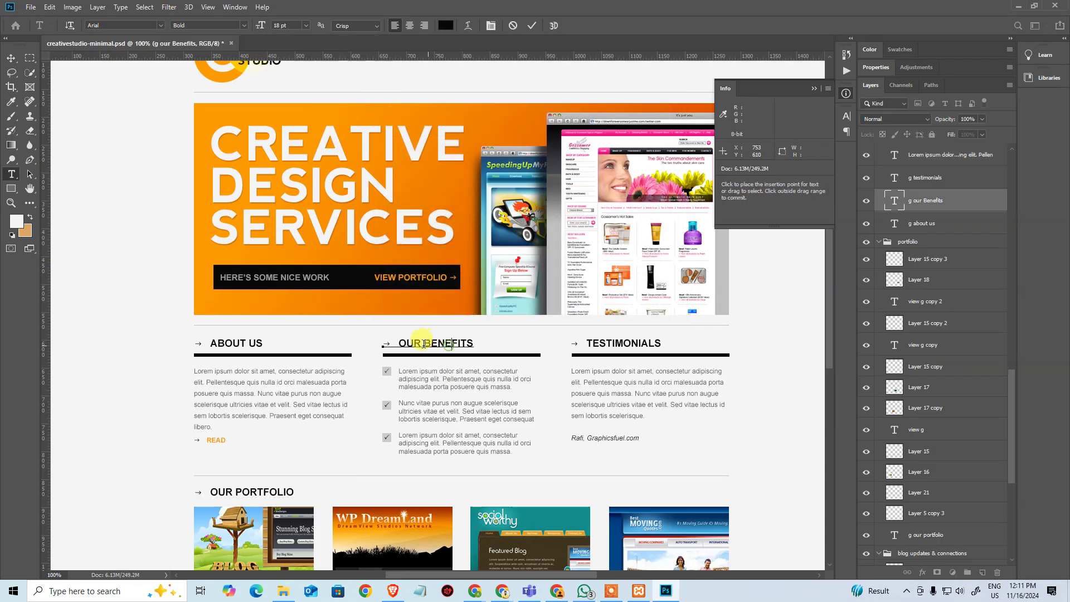
drag(390, 343, 513, 336)
key(ctrl+c)
key(alt+Tab)
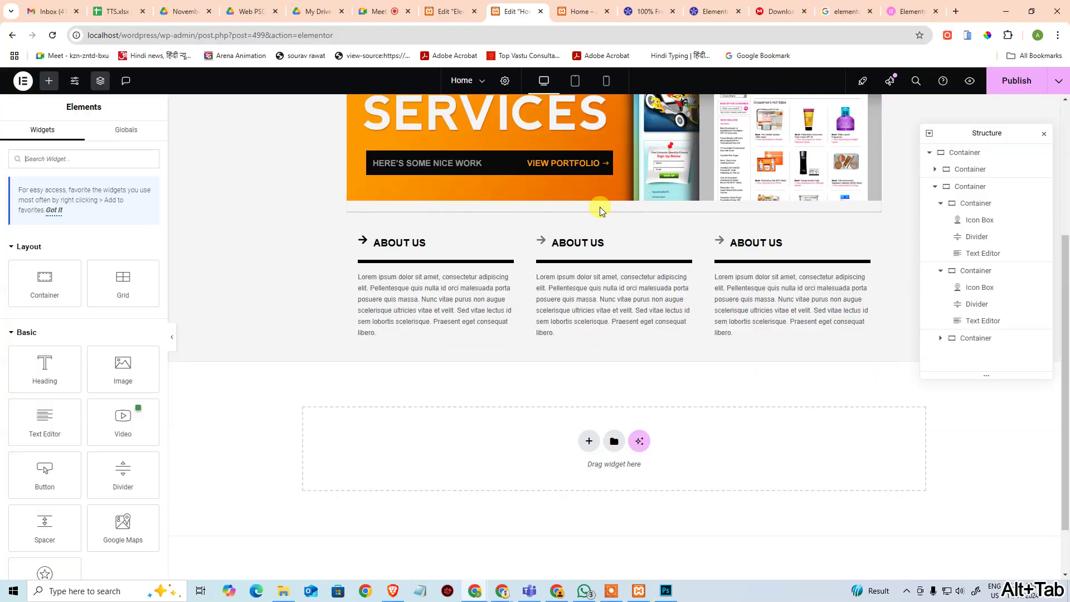
click(558, 243)
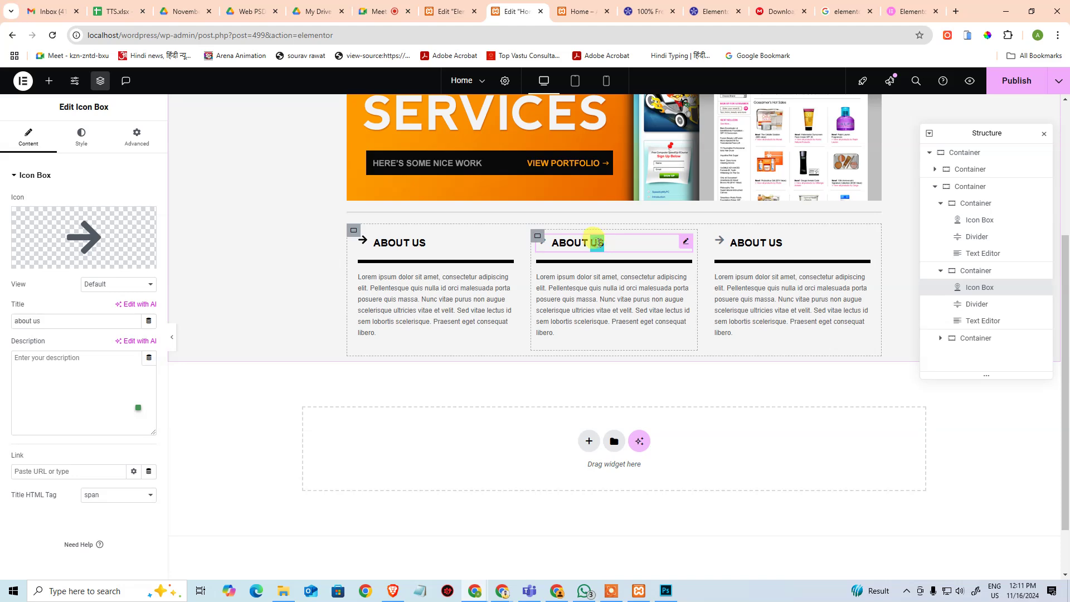
key(super+space)
key(ctrl+a)
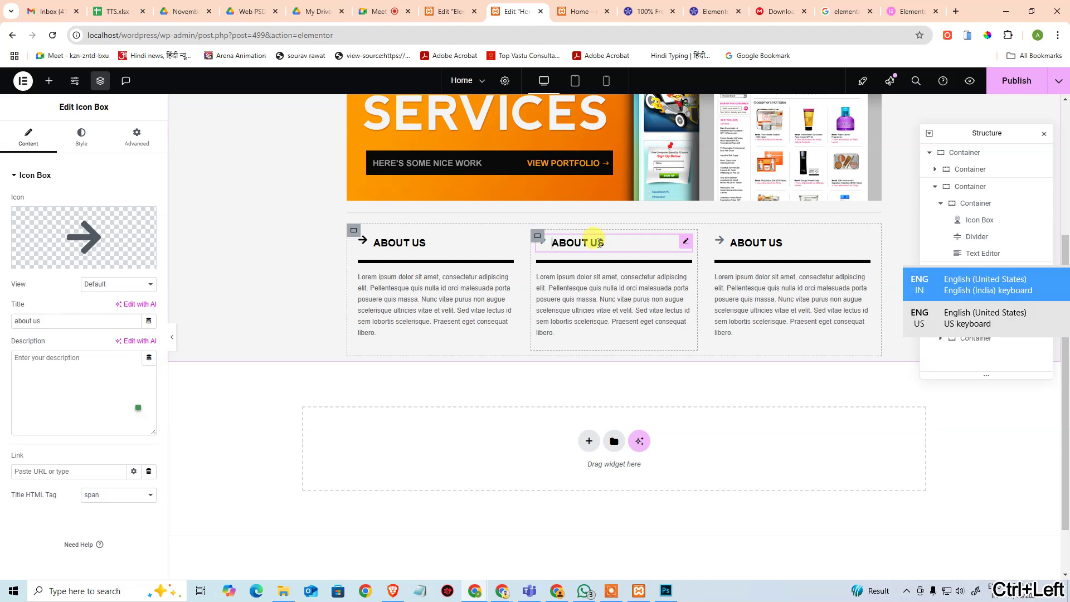
key(ctrl+v)
Step: Copy the TESTIMONIALS heading from the Photoshop design and paste it over the third column's icon box title in Elementor
key(alt+Tab)
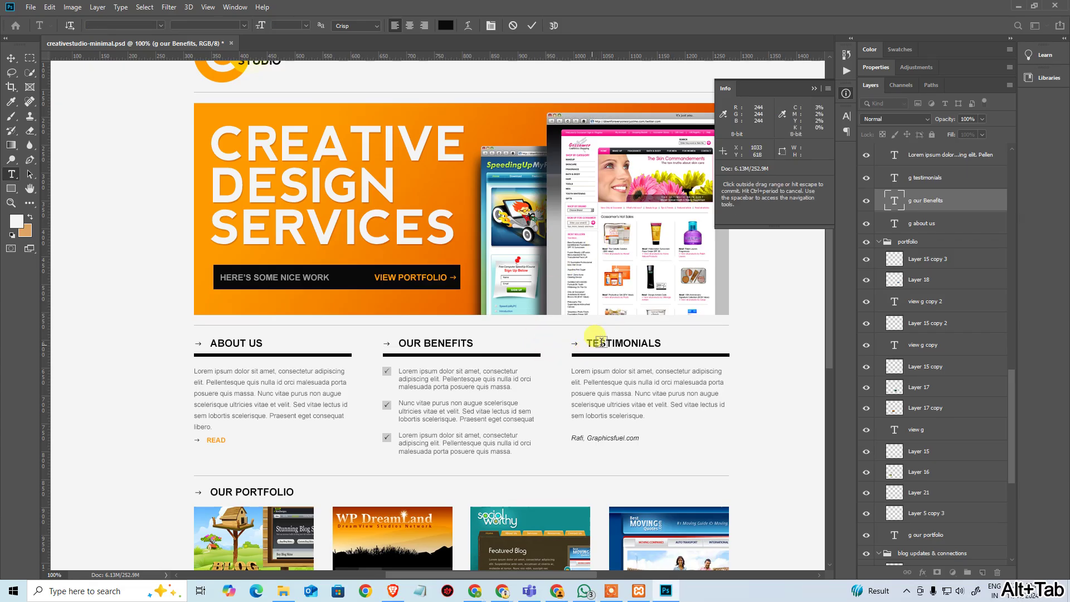
click(640, 335)
key(ctrl+a)
key(ctrl+c)
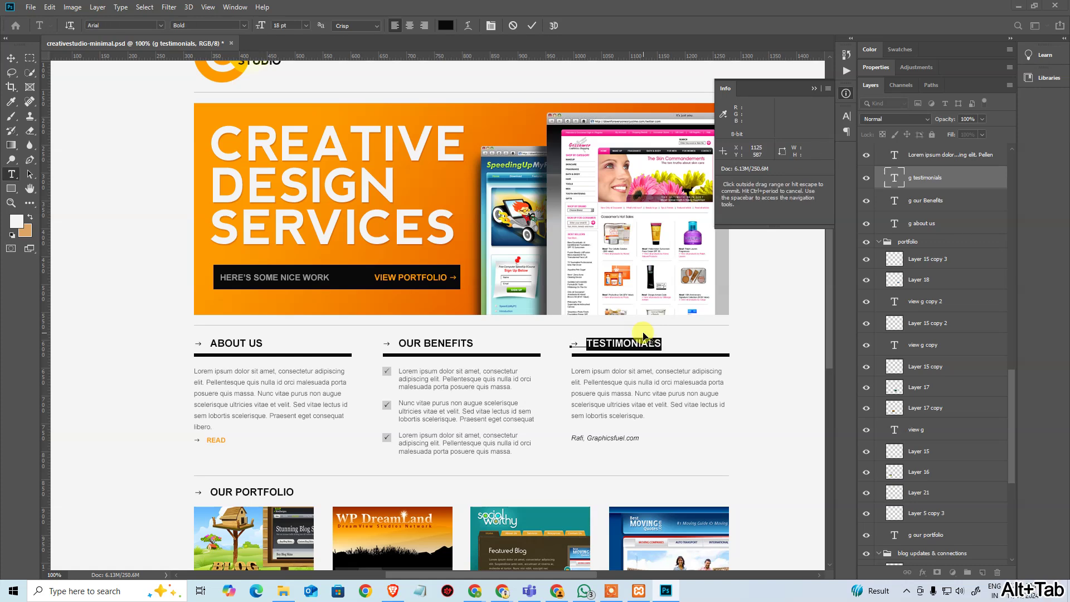
key(alt+Tab)
click(763, 242)
key(ctrl+a)
key(ctrl+v)
Step: Replace the TESTIMONIALS column's paragraph in Elementor with the testimonial text copied from the Photoshop design
key(alt+Tab)
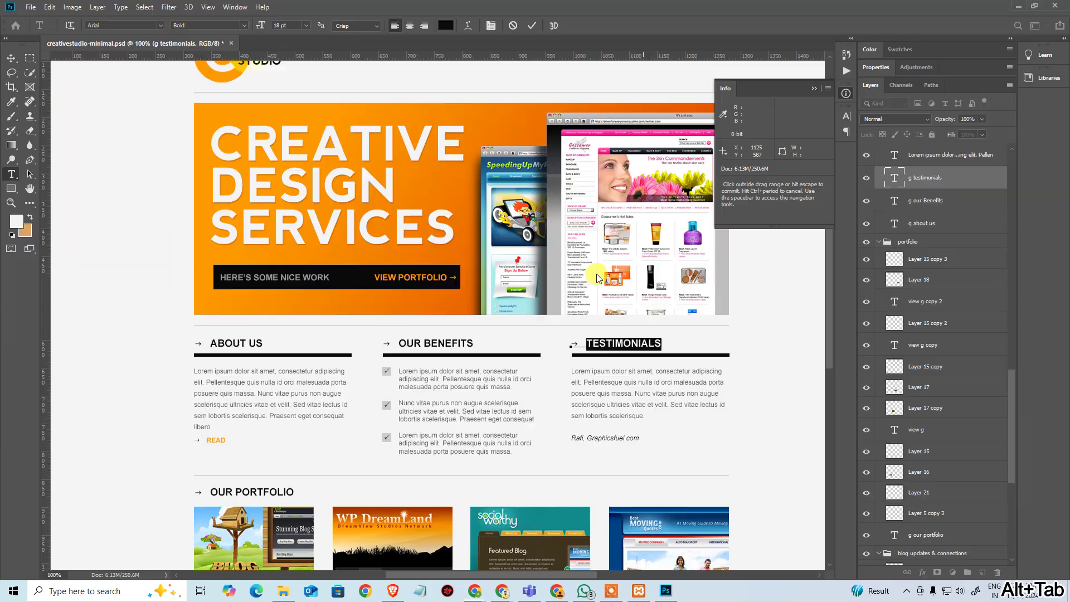
click(585, 376)
key(ctrl+a)
key(ctrl+c)
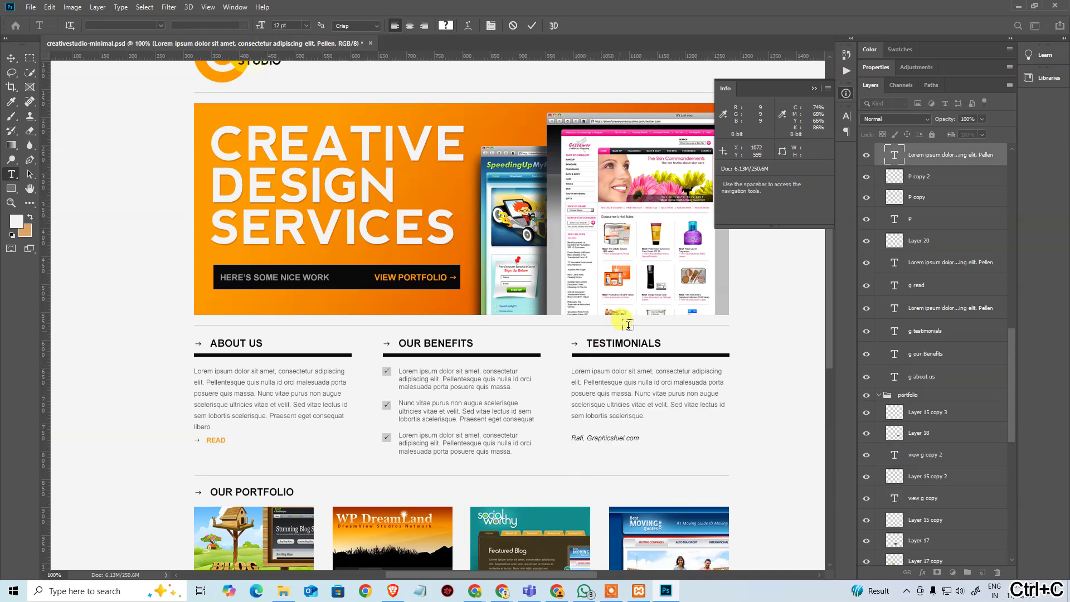
key(alt+Tab)
click(790, 309)
key(ctrl+v)
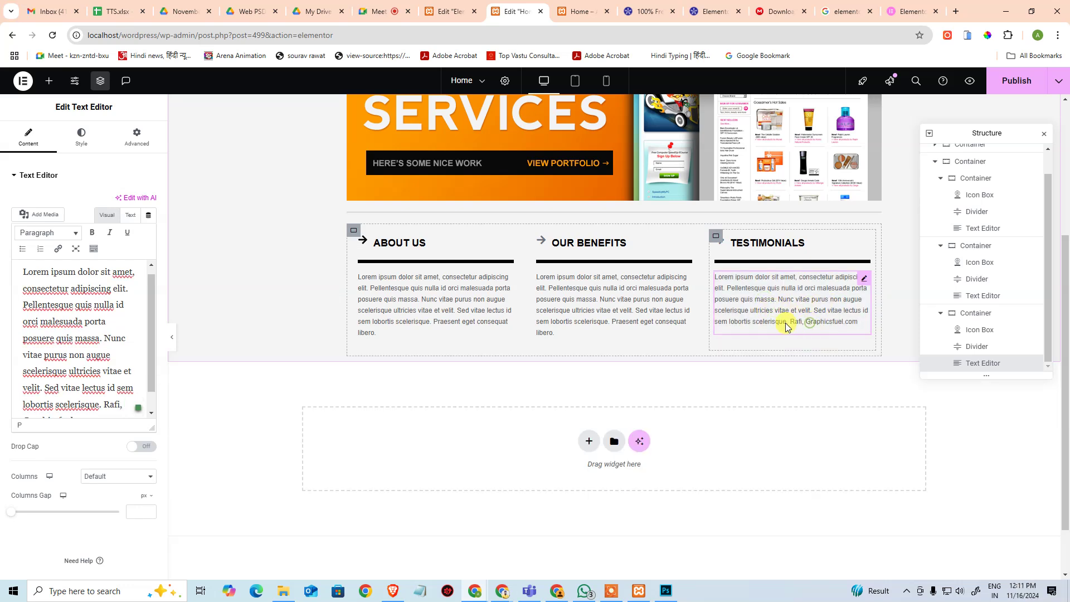
scroll(84, 334, down, 1)
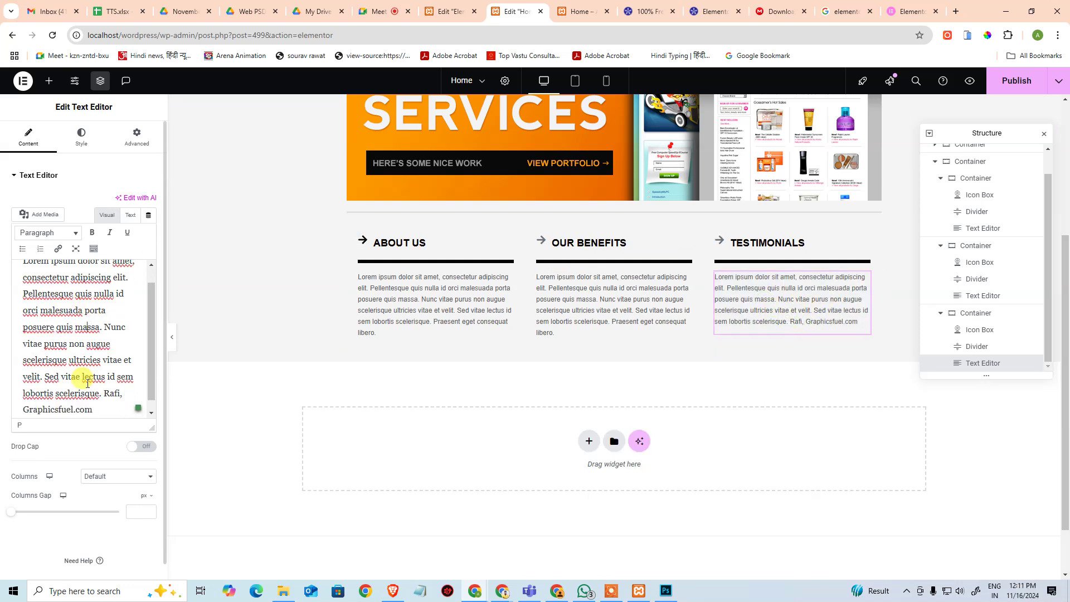
click(84, 381)
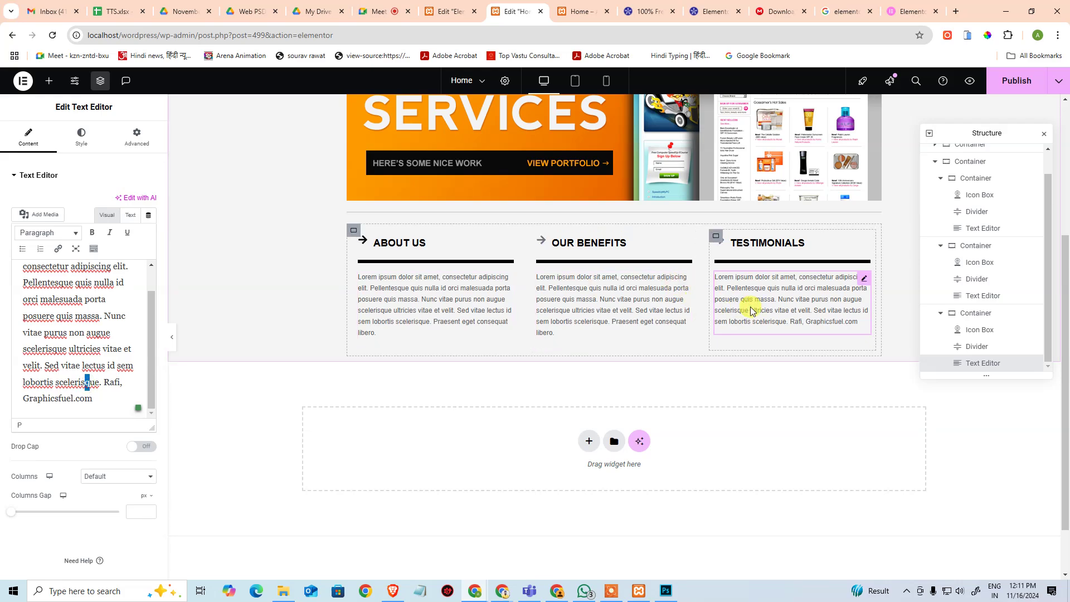
Step: Copy the OUR BENEFITS checklist text from the Photoshop design and return to the Elementor page
click(580, 311)
key(alt+Tab)
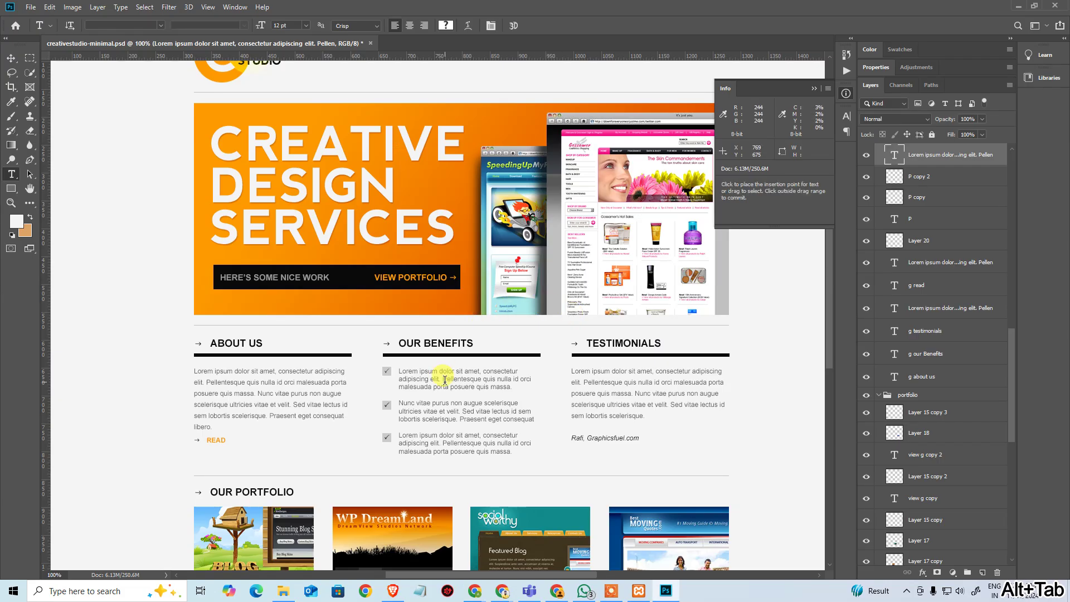
click(451, 377)
key(ctrl+a)
key(ctrl+c)
key(Escape)
key(alt+Tab)
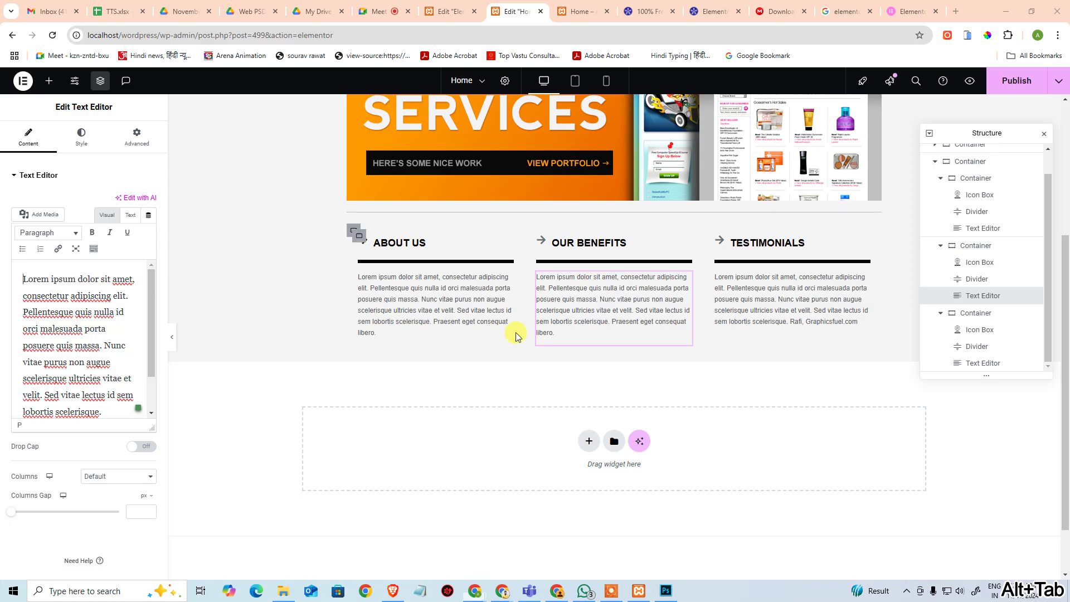
Step: Delete the Text Editor widget with the duplicated paragraph from the OUR BENEFITS column
click(617, 303)
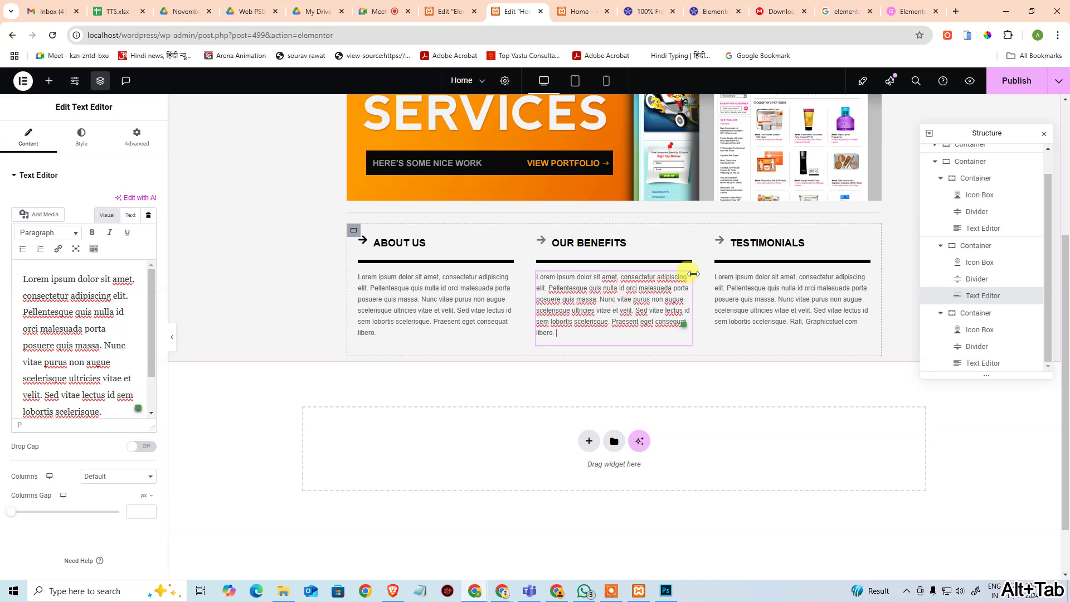
key(ctrl+a)
key(ctrl+v)
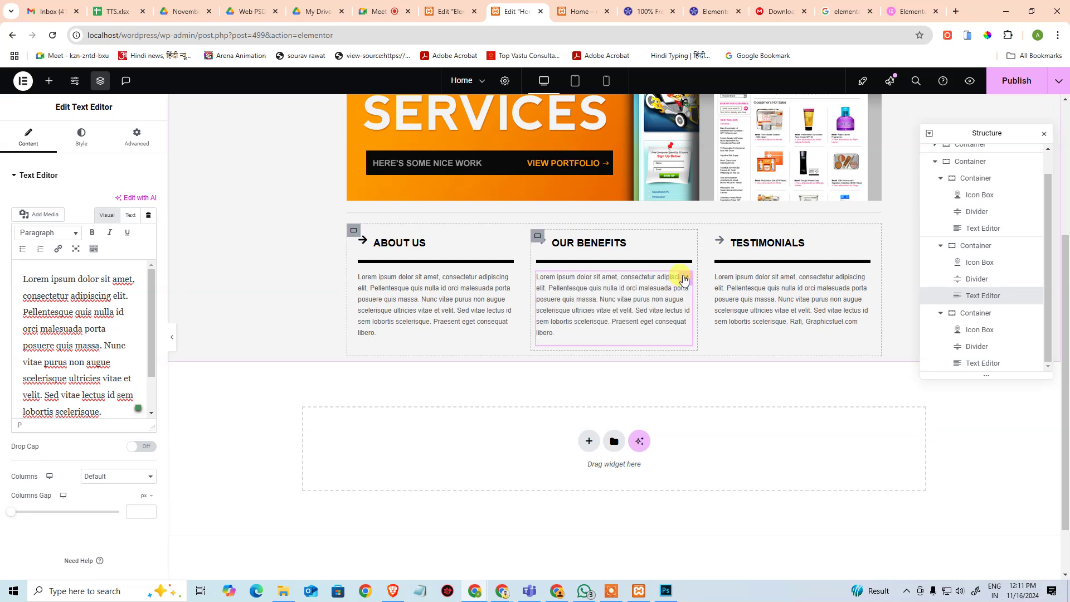
key(Delete)
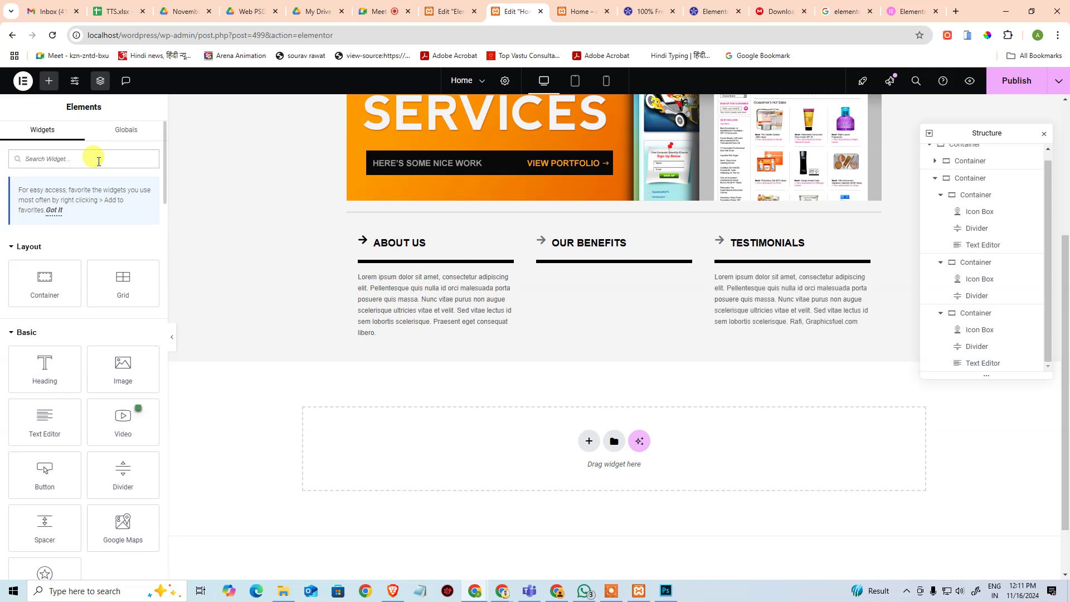
Step: Add an Icon List widget below the divider in the OUR BENEFITS column, keeping the default vertical layout
click(98, 161)
text(list)
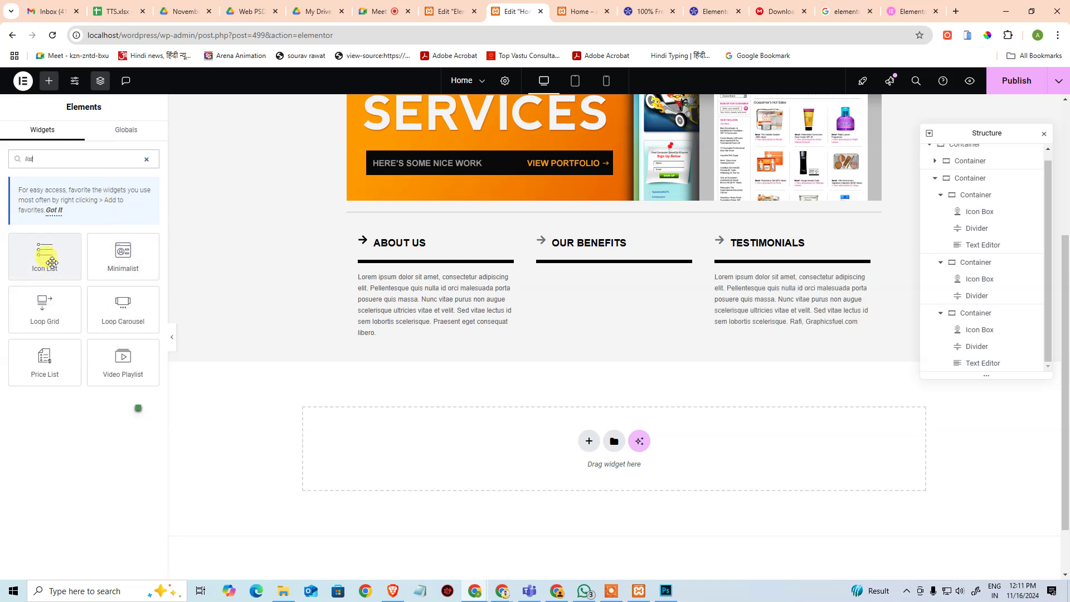
drag(44, 260, 612, 270)
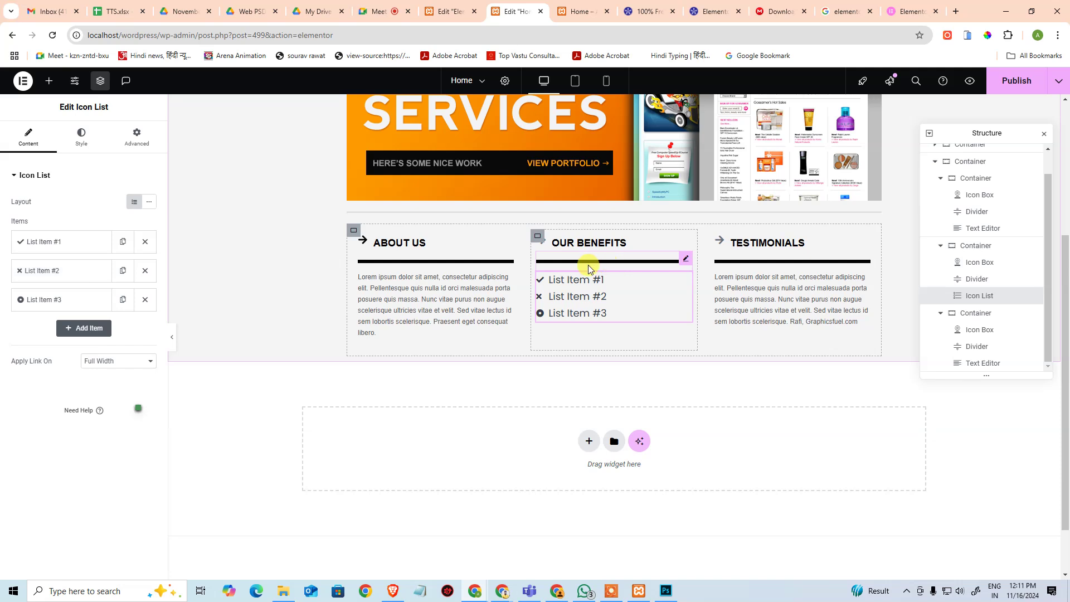
click(151, 203)
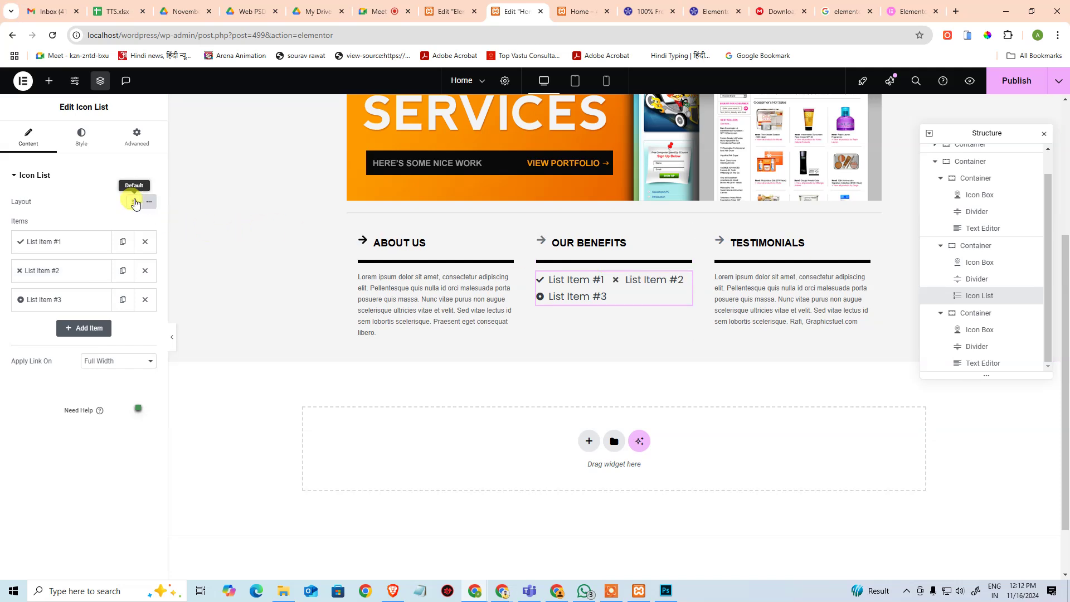
click(130, 203)
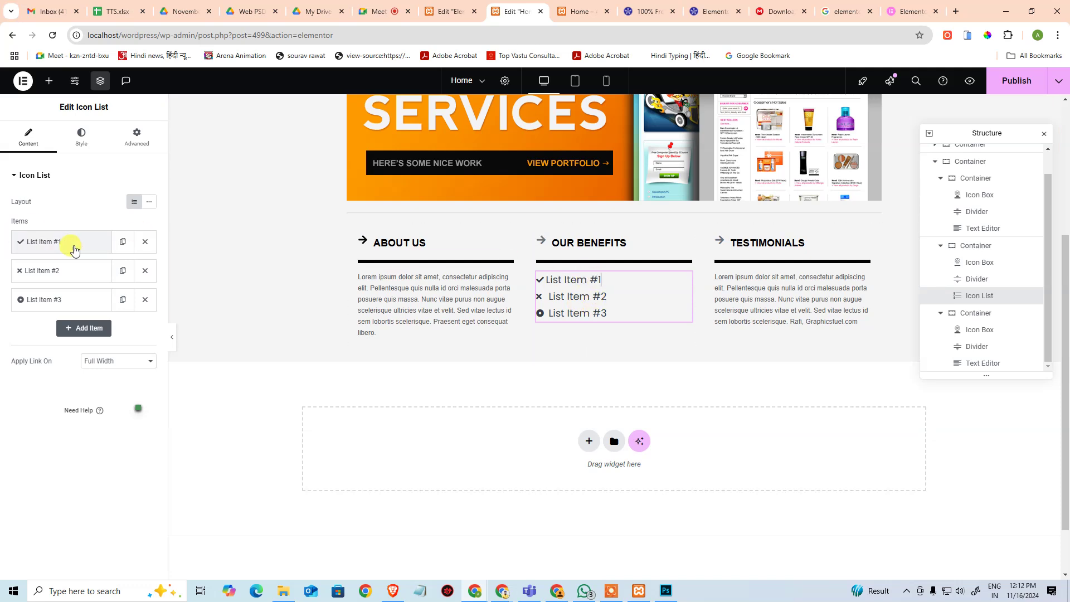
Step: Replace the first list item's text with the first OUR BENEFITS checklist paragraph copied from the Photoshop design
click(61, 242)
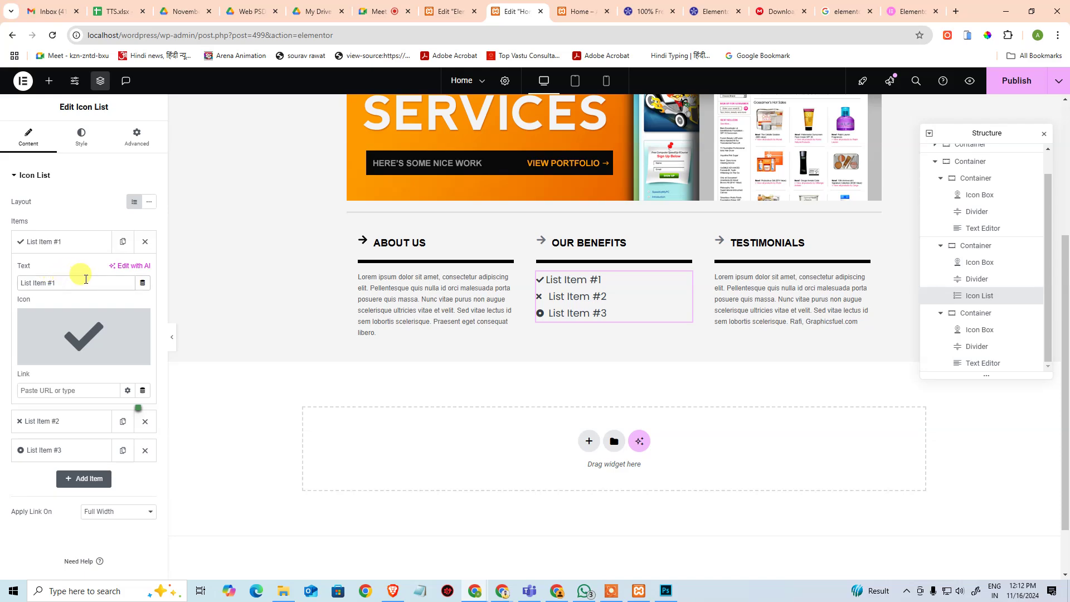
key(alt+Tab)
click(441, 375)
drag(513, 386, 363, 370)
key(ctrl+c)
key(alt+Tab)
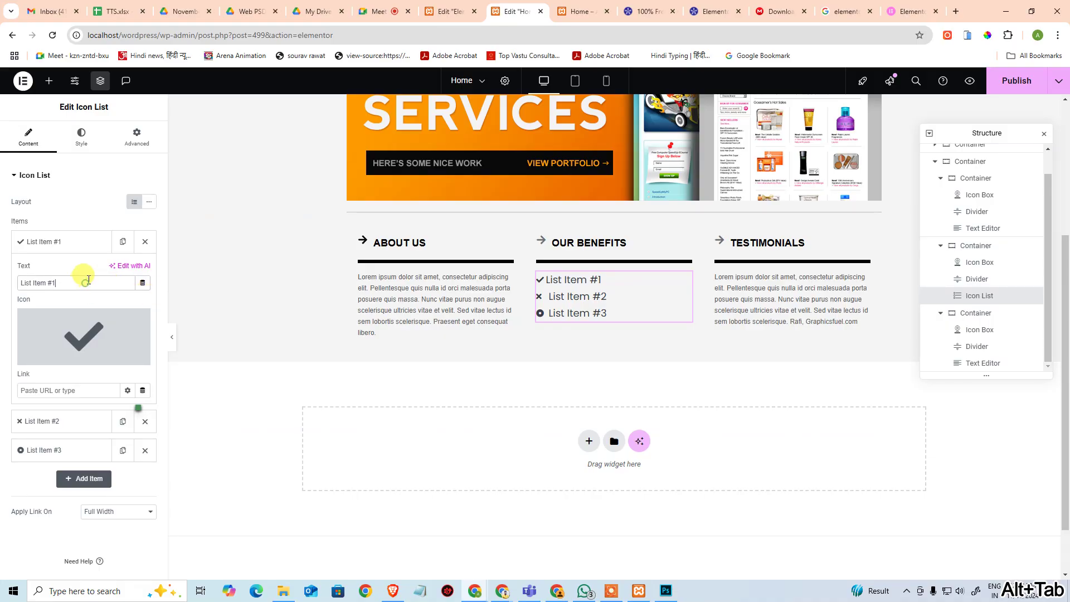
key(ctrl+a)
key(ctrl+v)
Step: Copy the second OUR BENEFITS checklist paragraph from Photoshop and paste it over the second list item's text in Elementor
key(alt+Tab)
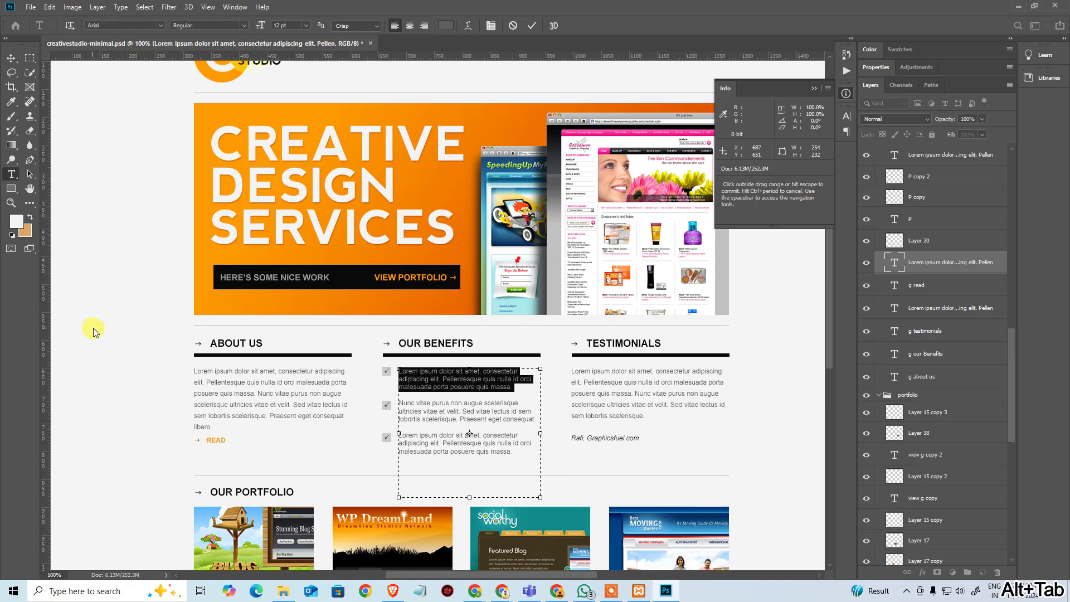
click(528, 425)
drag(534, 418, 328, 401)
key(ctrl+c)
key(alt+Tab)
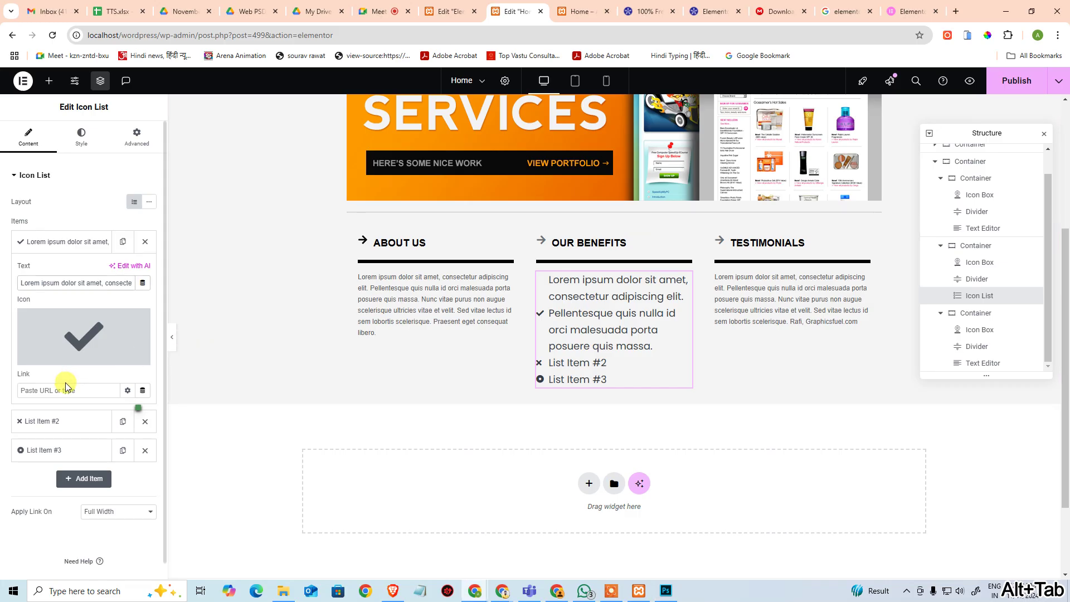
click(42, 421)
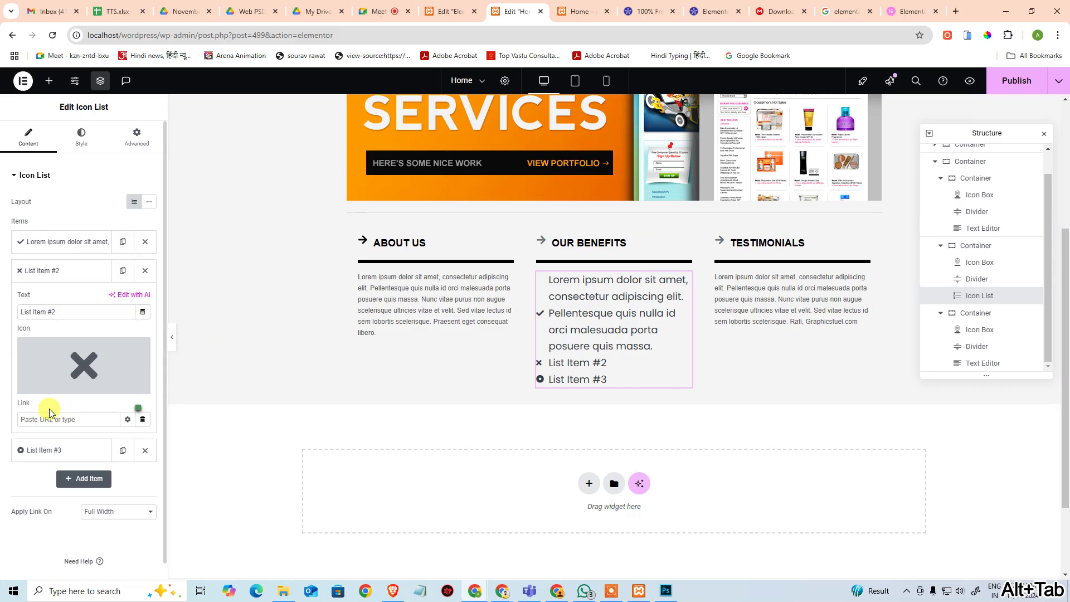
click(59, 310)
key(ctrl+a)
key(ctrl+v)
Step: Copy the third OUR BENEFITS checklist paragraph from Photoshop and paste it over the third list item's text in Elementor
key(alt+Tab)
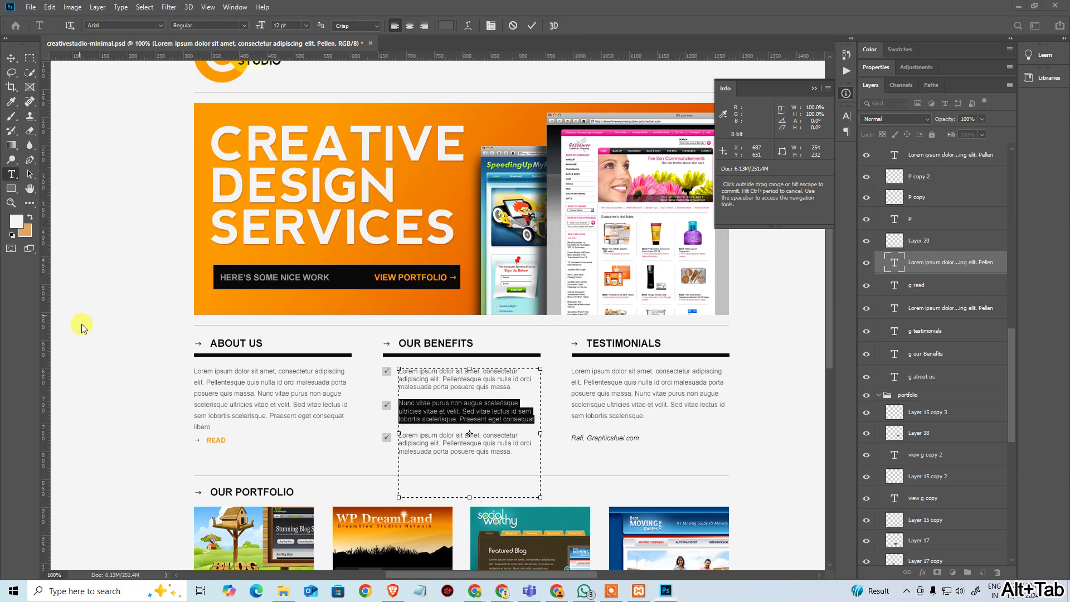
click(437, 429)
click(437, 429)
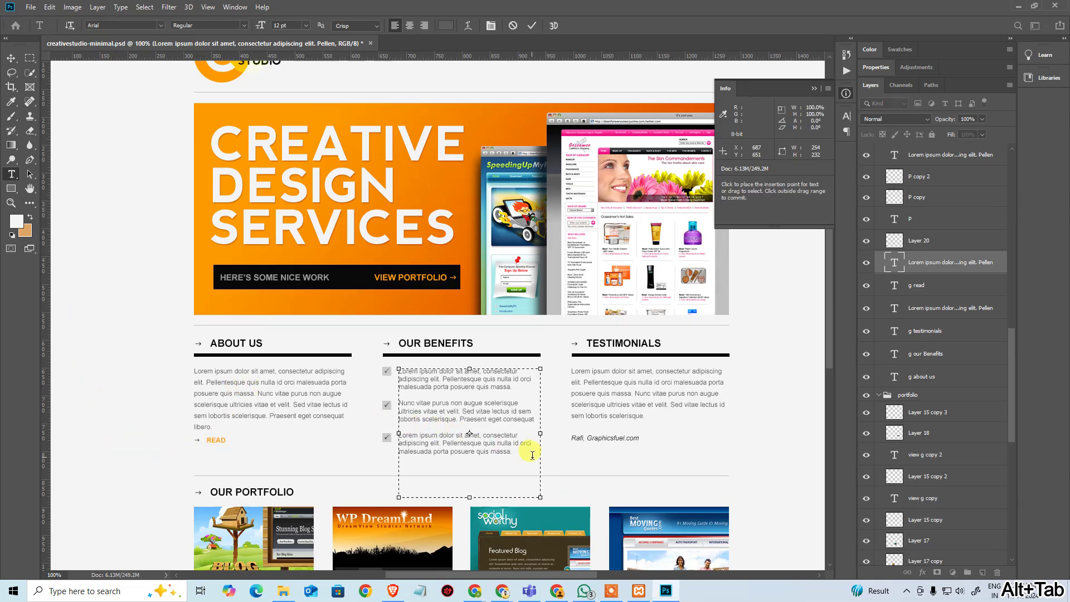
drag(523, 454, 356, 435)
key(ctrl+c)
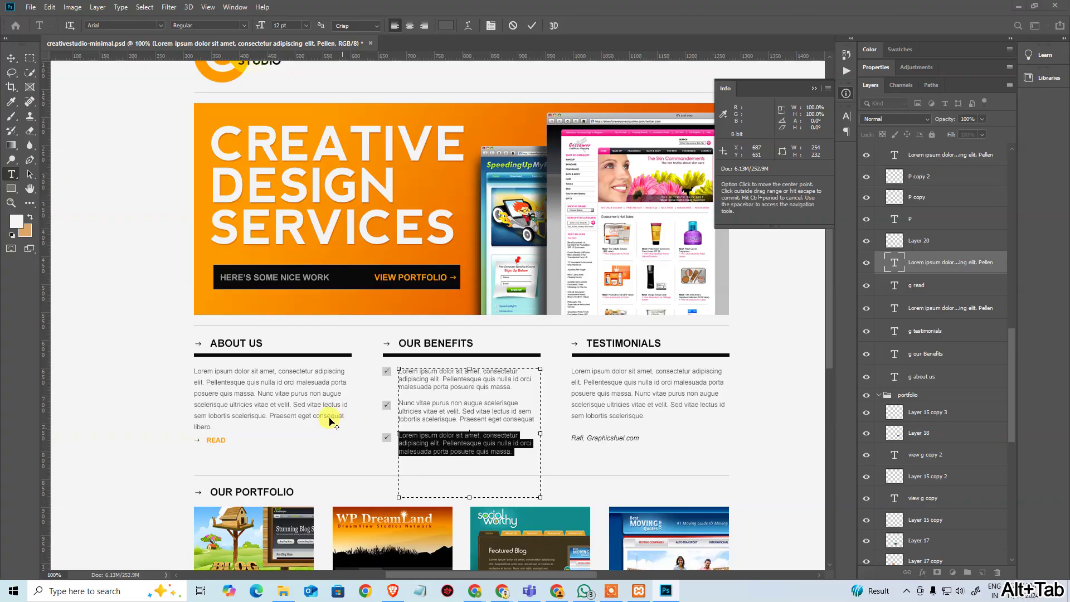
key(alt+Tab)
click(45, 450)
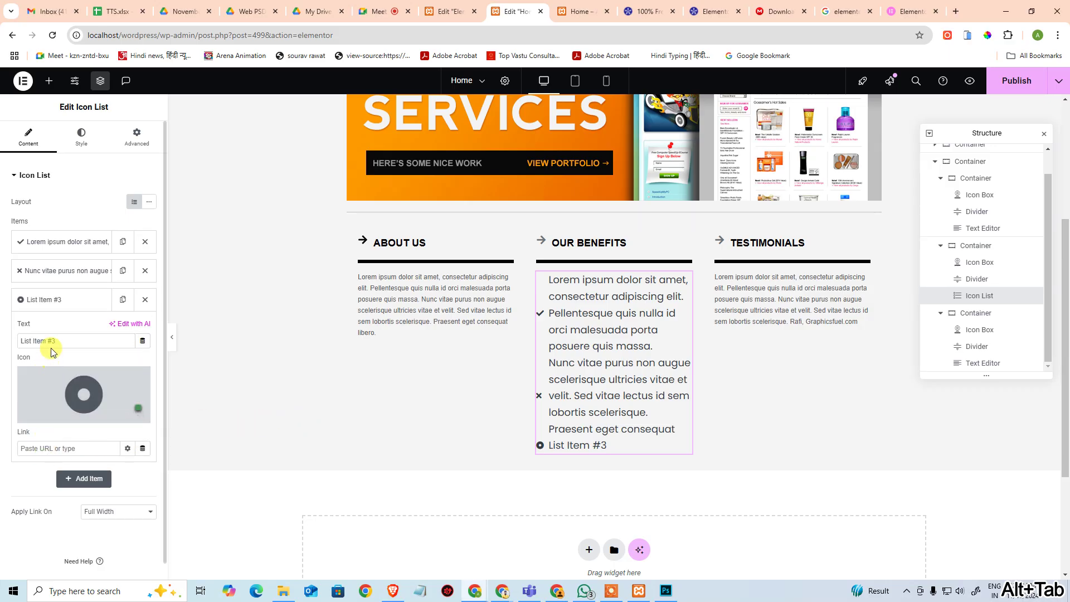
click(61, 341)
key(ctrl+a)
key(ctrl+v)
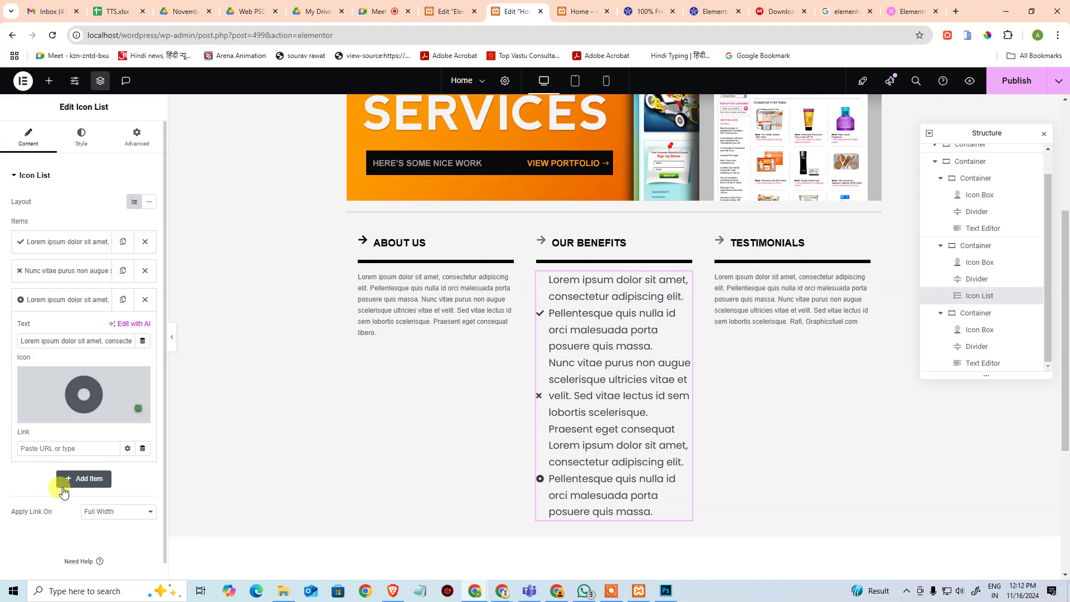
Step: Set the icon list's text typography to the Arial family at a size of 12 px
click(78, 138)
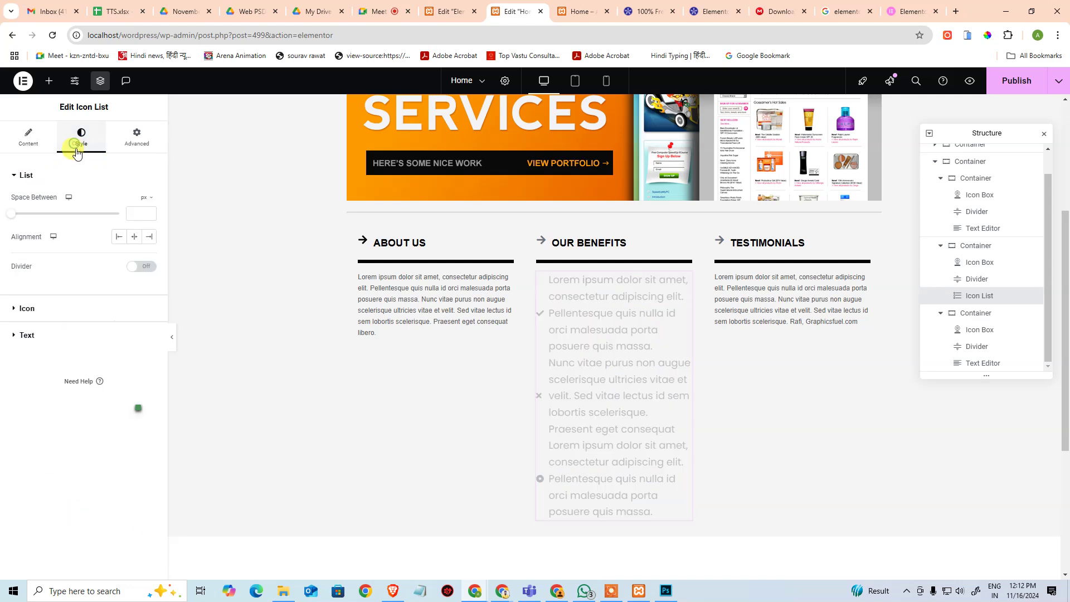
click(28, 313)
click(29, 458)
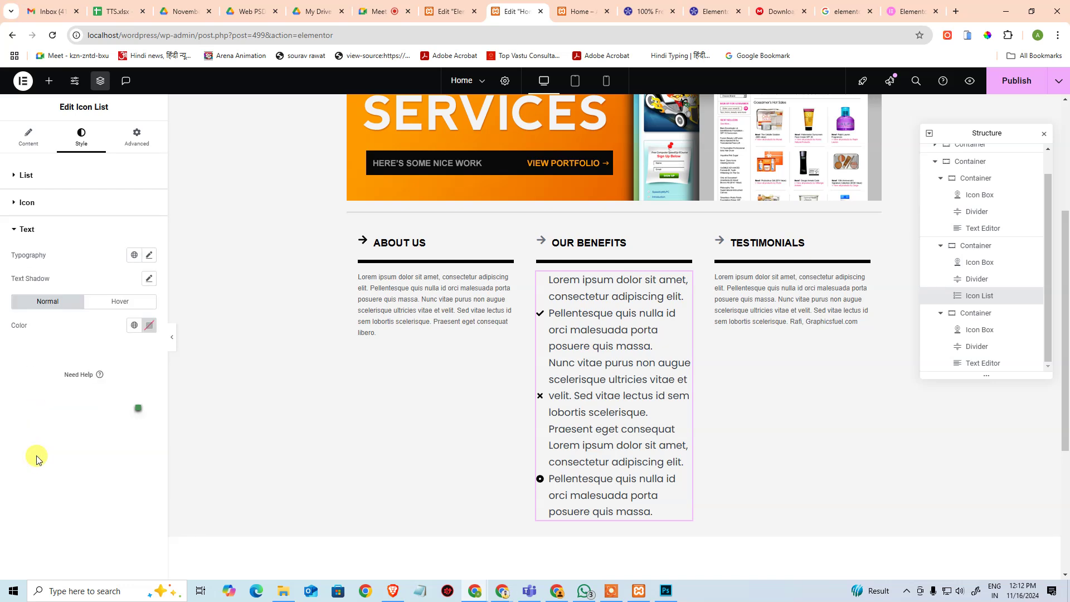
click(148, 255)
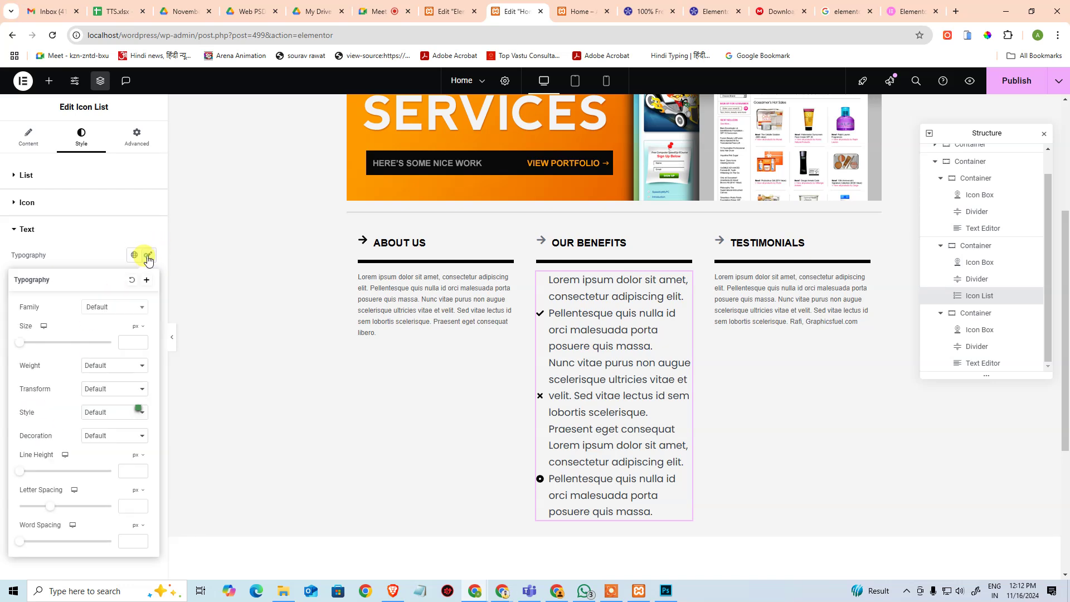
click(109, 321)
click(113, 352)
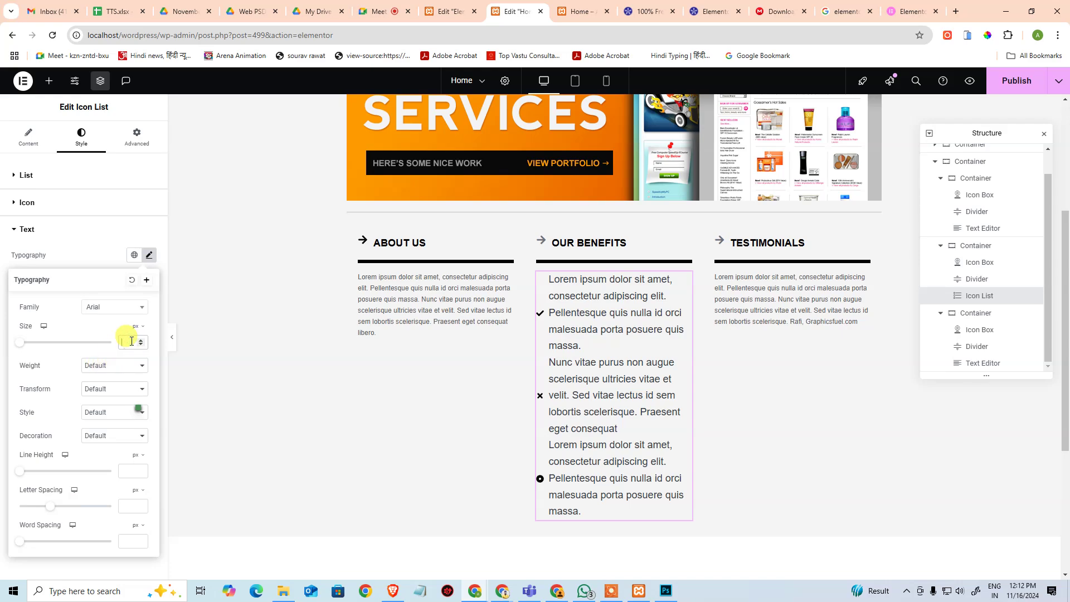
click(131, 341)
text(12)
Step: Copy the checklist text's color code from the Photoshop design and apply it as the icon list's normal text color in Elementor
key(alt+Tab)
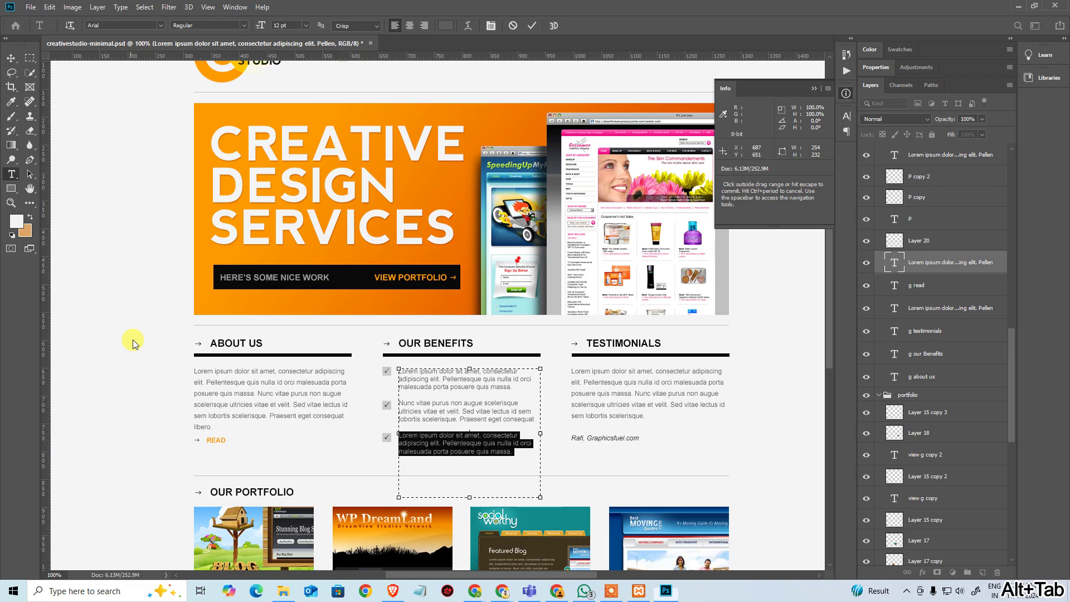
click(424, 383)
click(445, 26)
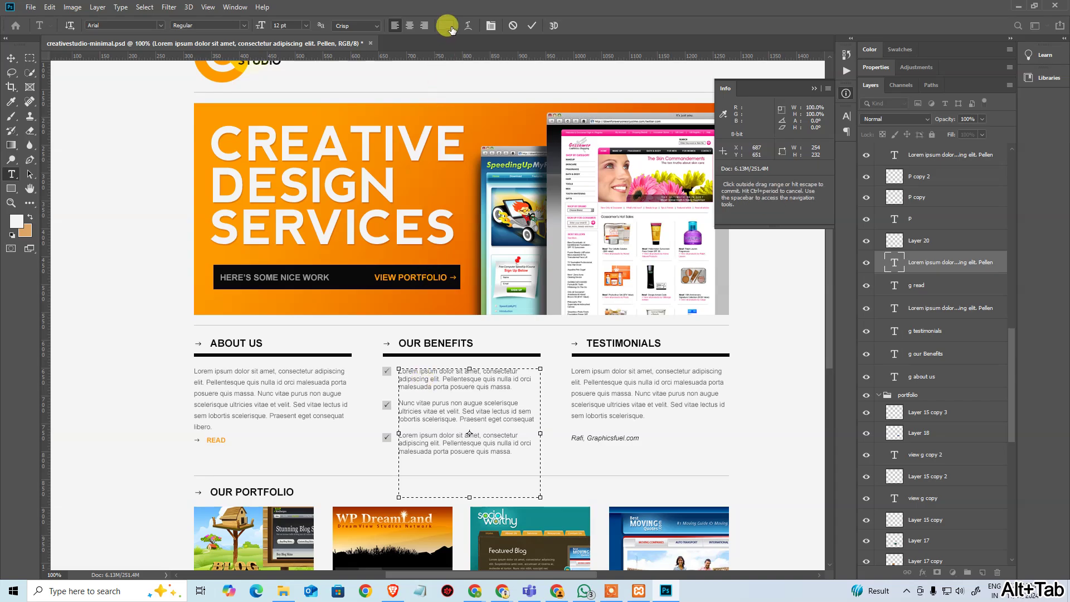
key(ctrl+c)
key(alt+Tab)
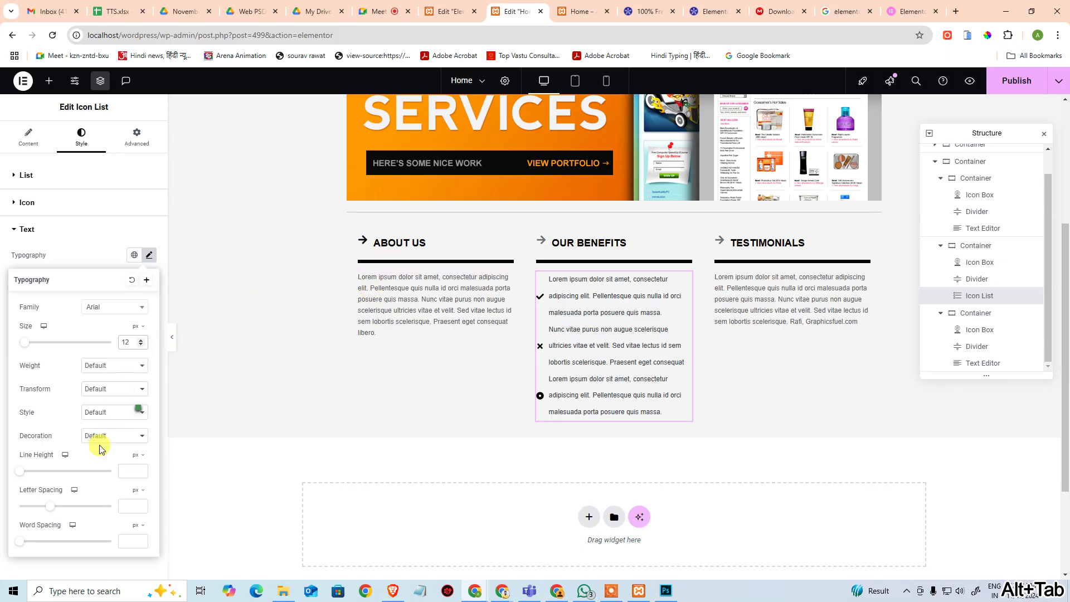
click(149, 254)
click(69, 222)
click(148, 325)
key(ctrl+v)
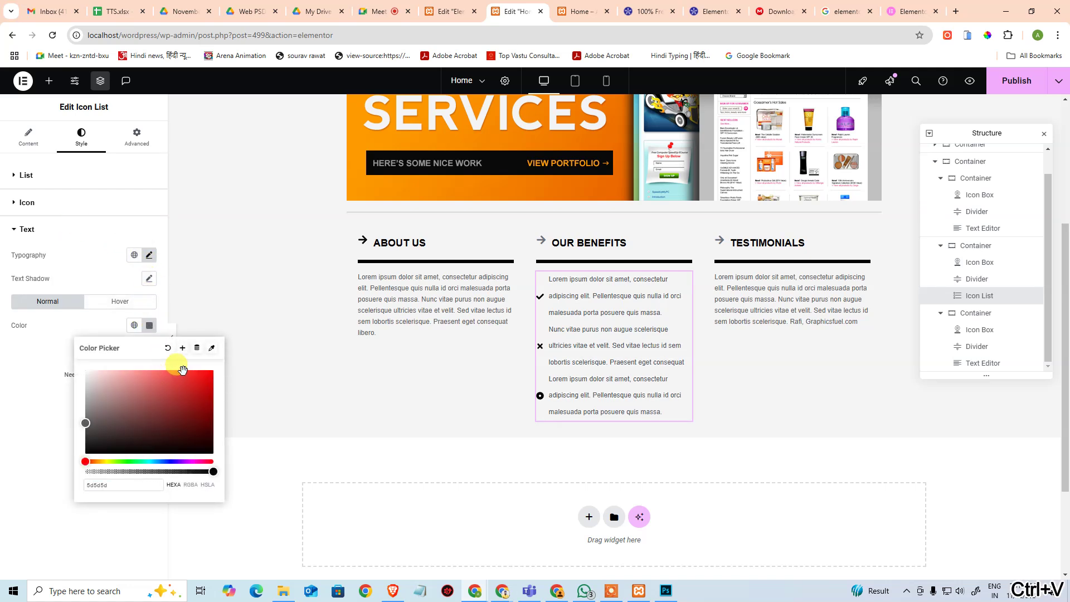
click(98, 272)
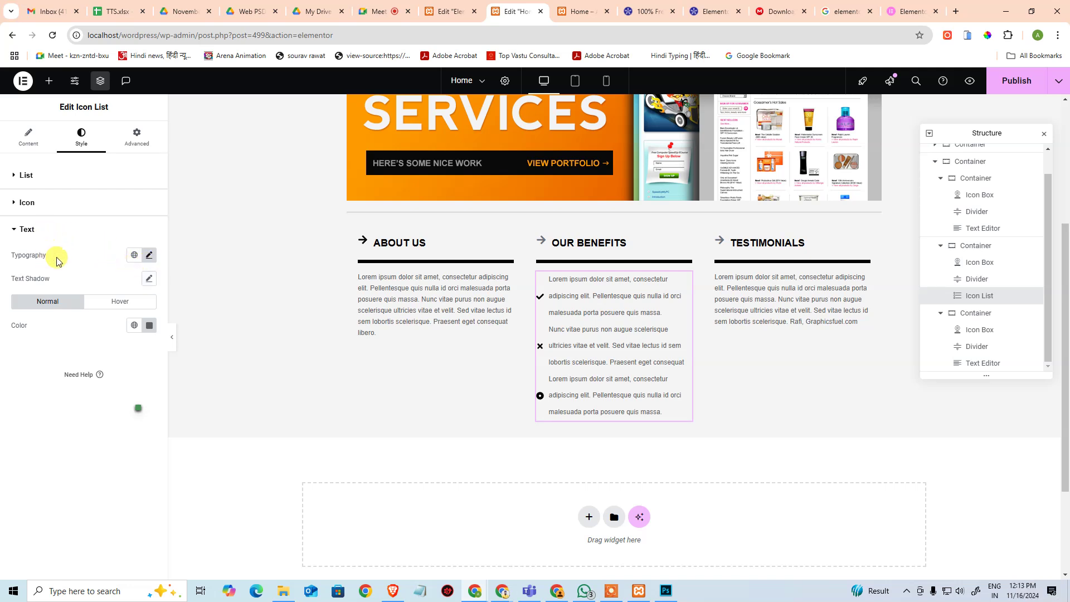
Step: Set the line height of the icon list's text to 20 px
click(149, 255)
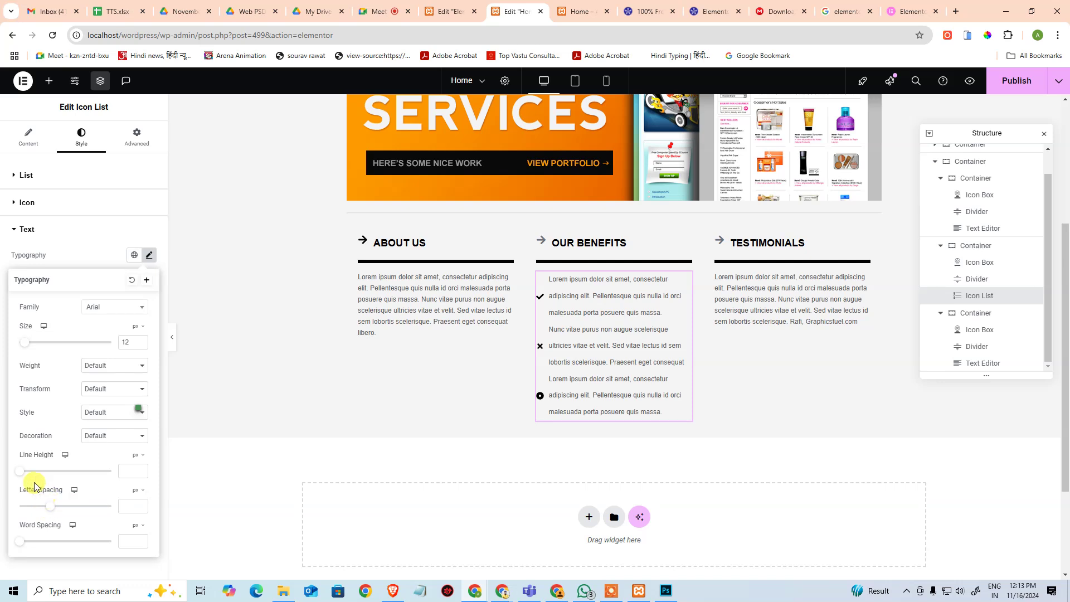
drag(20, 478, 80, 480)
text(20)
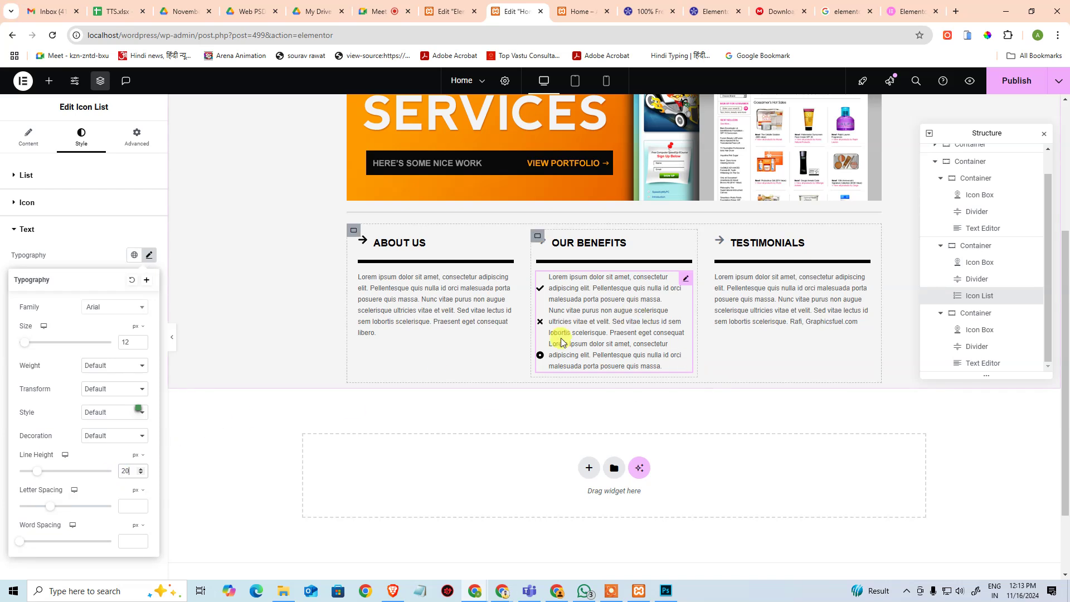
click(80, 254)
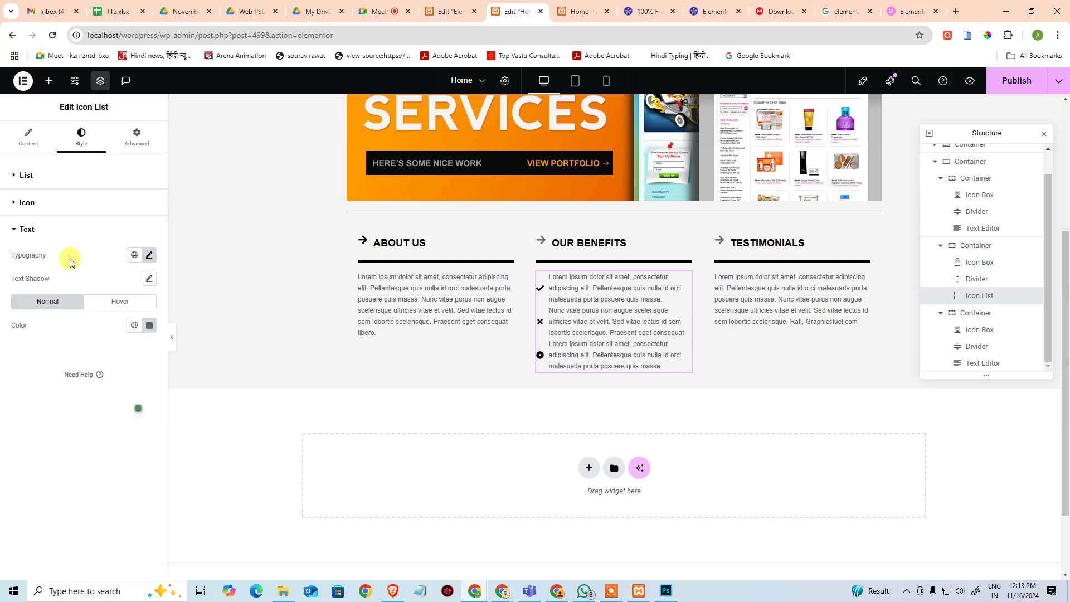
Step: Set the space between list items to 10 px and align the icons vertically to the start
click(59, 180)
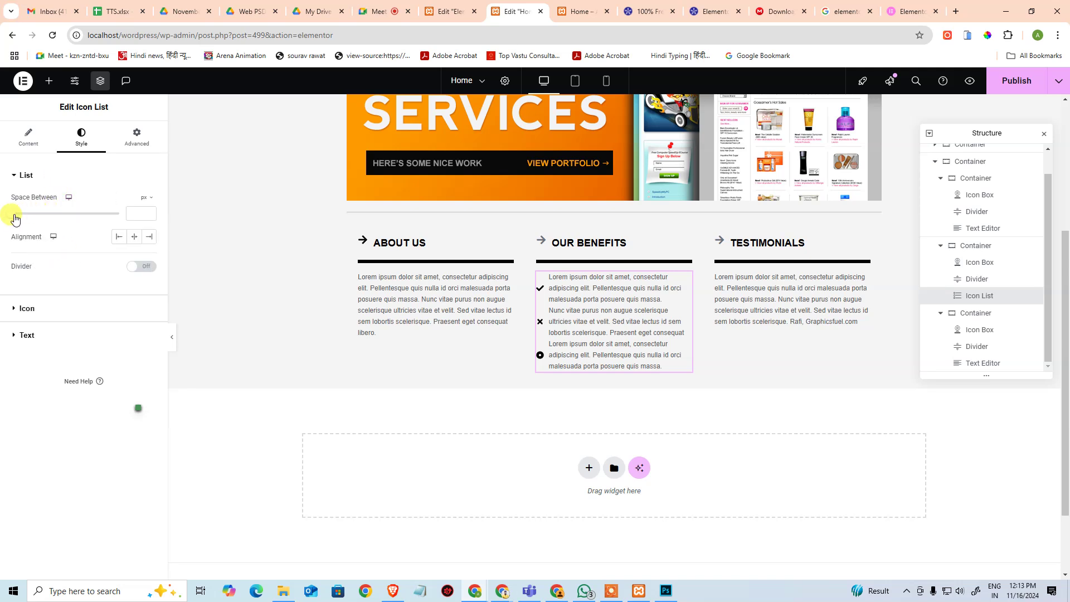
drag(18, 218, 35, 217)
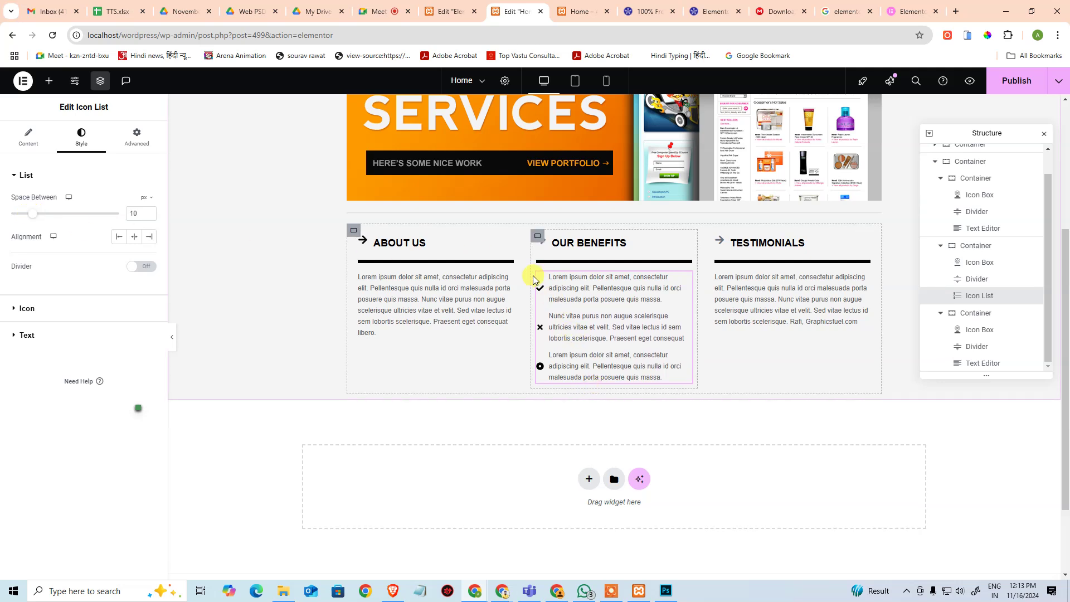
click(44, 318)
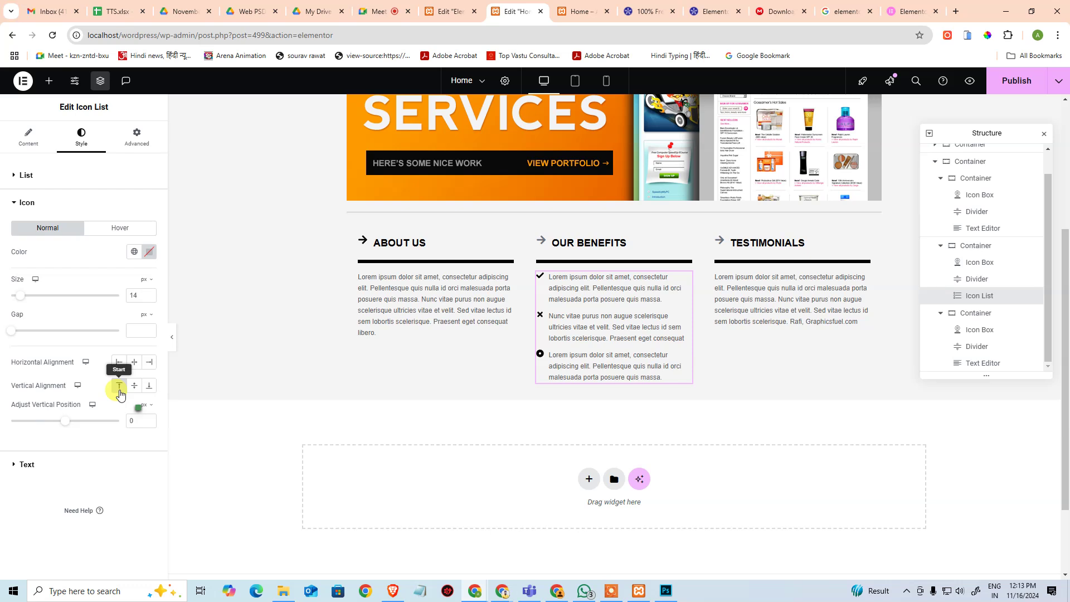
click(119, 387)
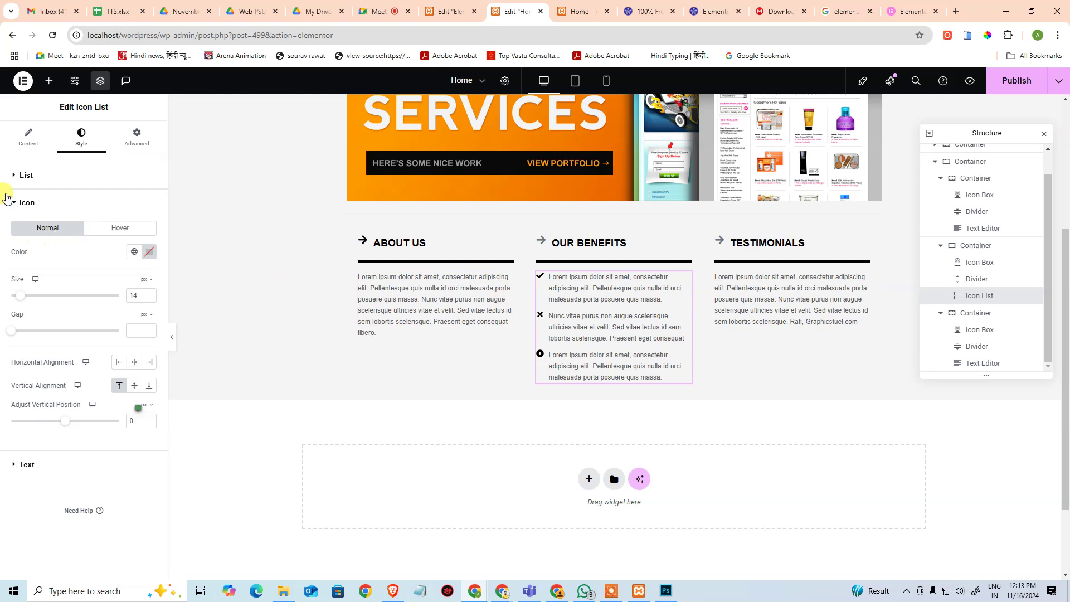
click(25, 203)
Step: Check the benefit checkmarks in the Photoshop design and set the first list item's icon to the solid square check in Elementor
click(28, 138)
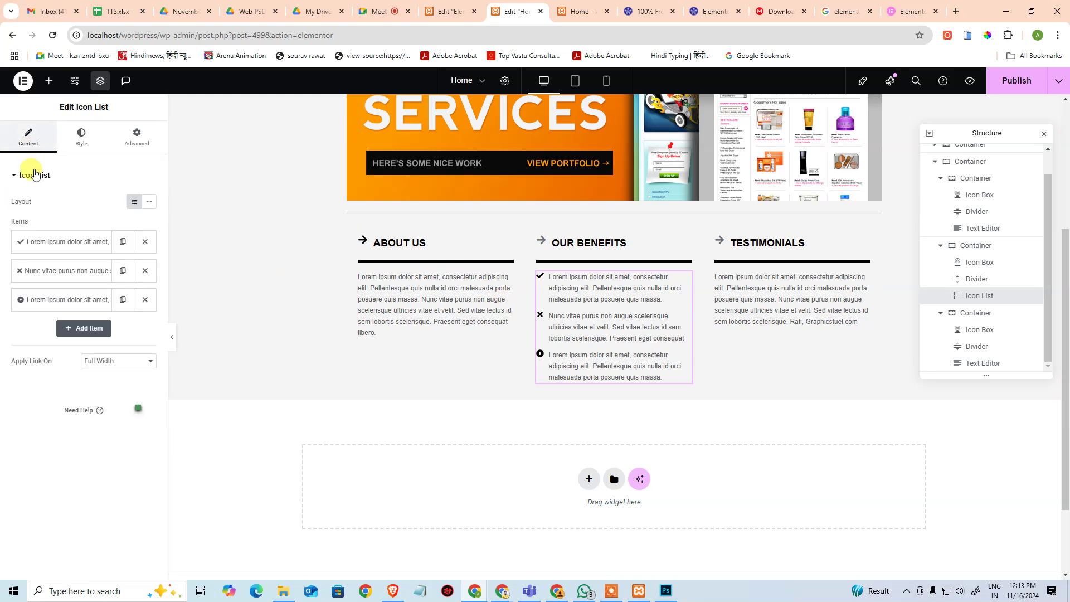
click(19, 251)
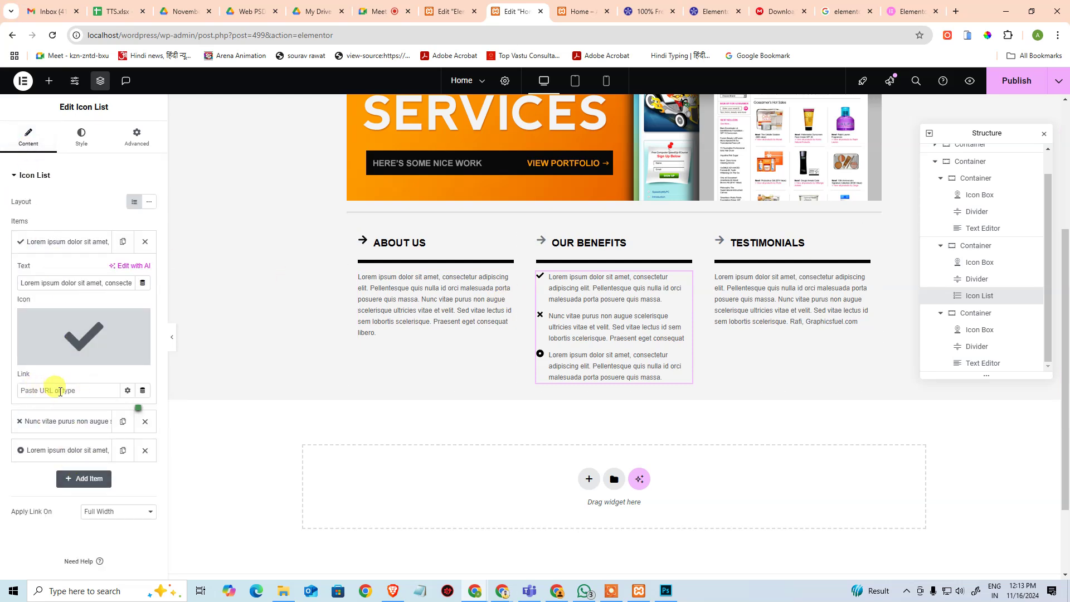
scroll(94, 422, down, 1)
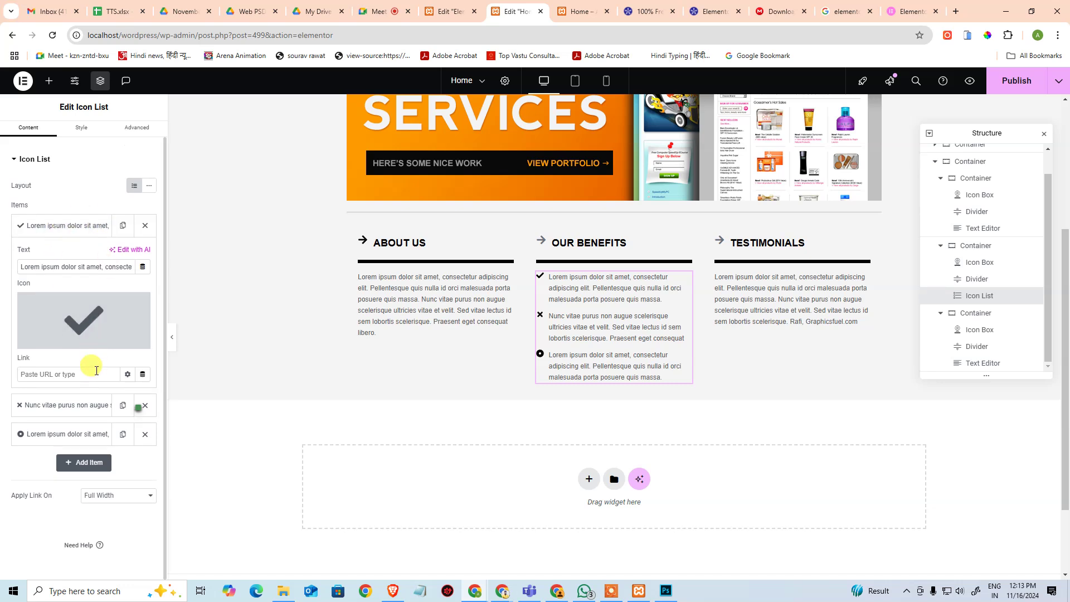
mouse_move(65, 310)
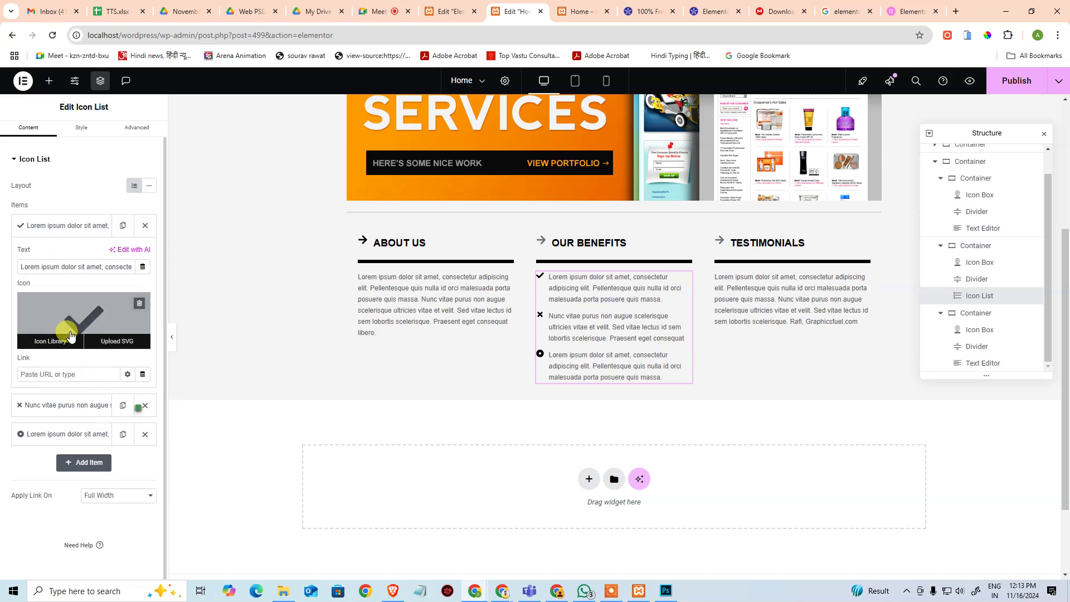
click(62, 344)
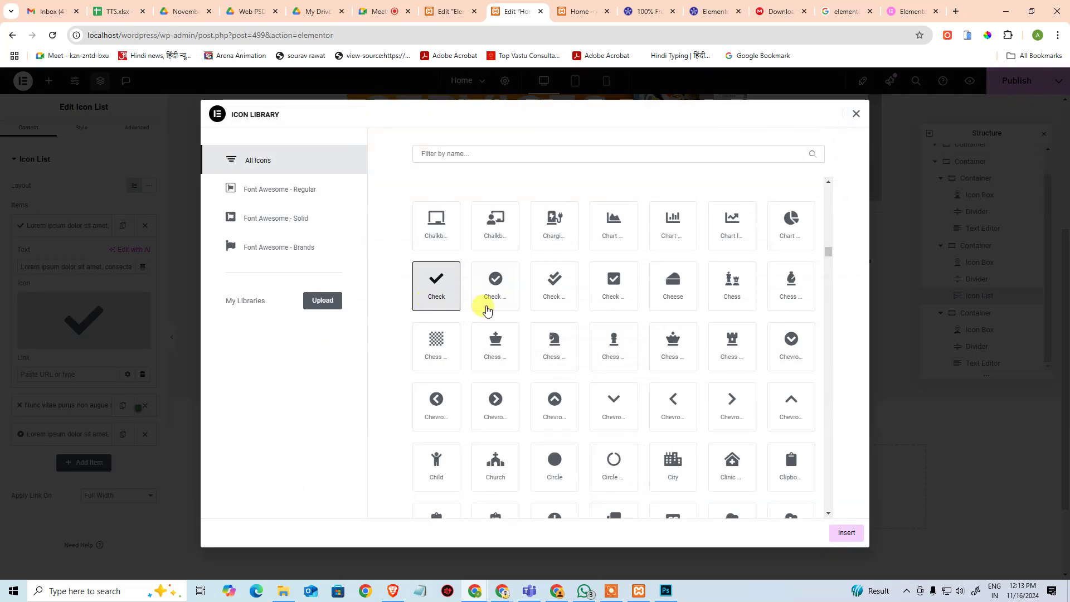
click(856, 116)
key(alt+Tab)
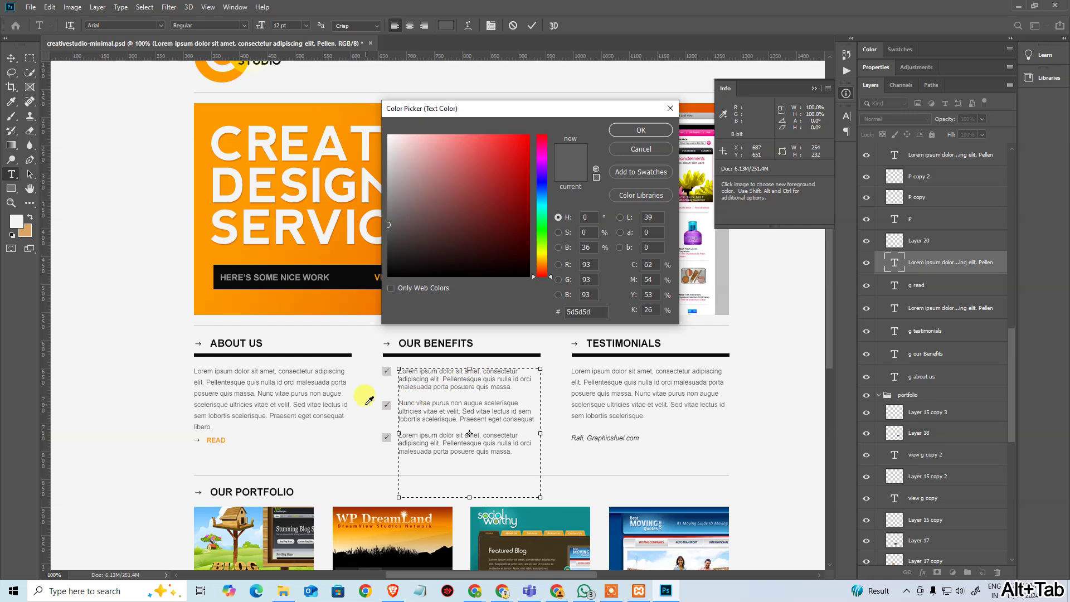
key(Return)
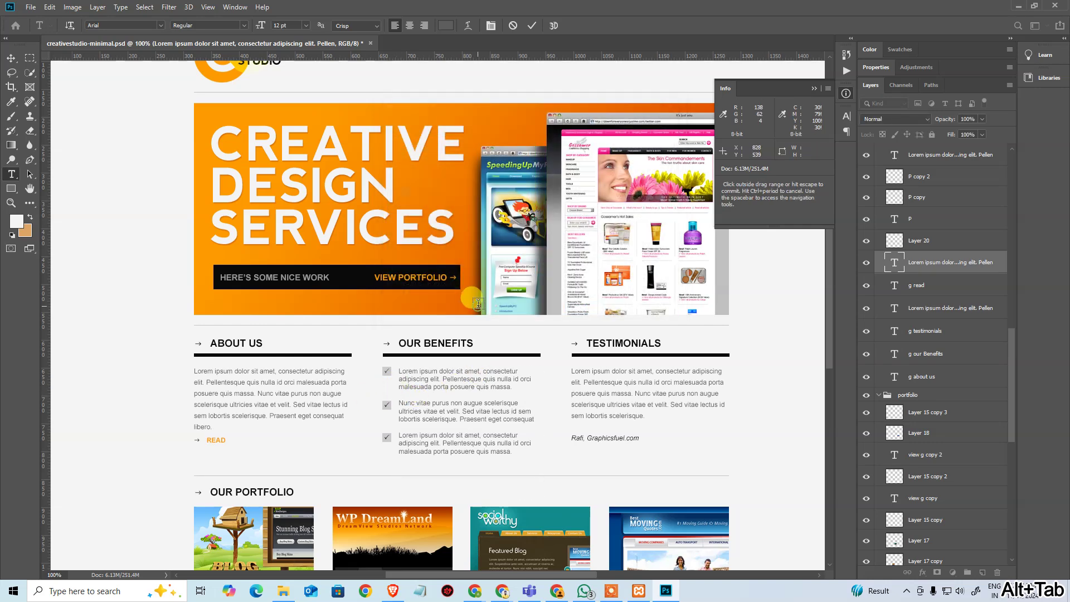
key(alt+Tab)
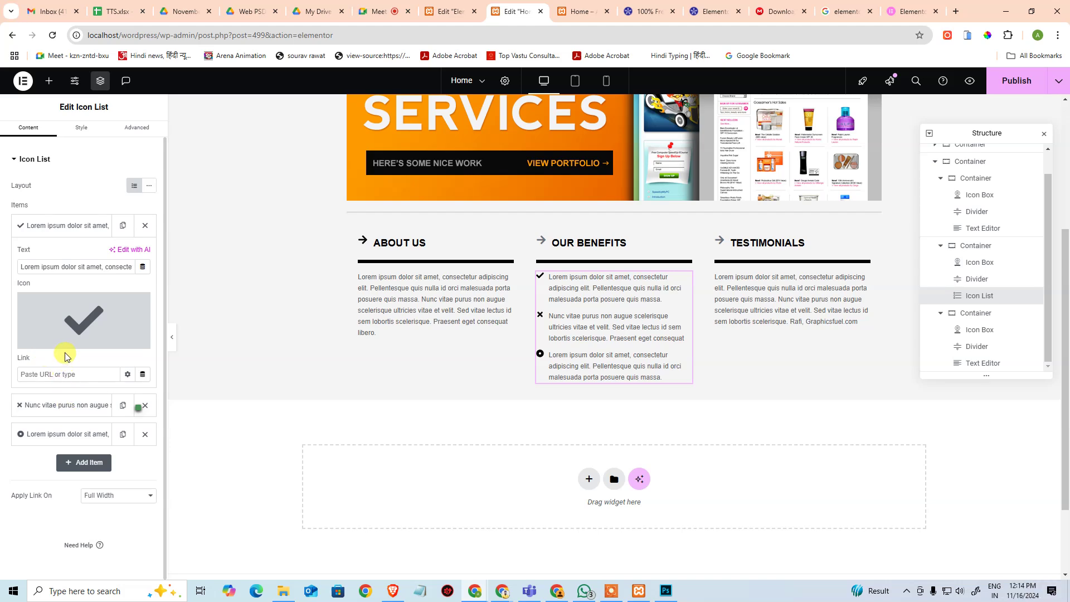
click(52, 342)
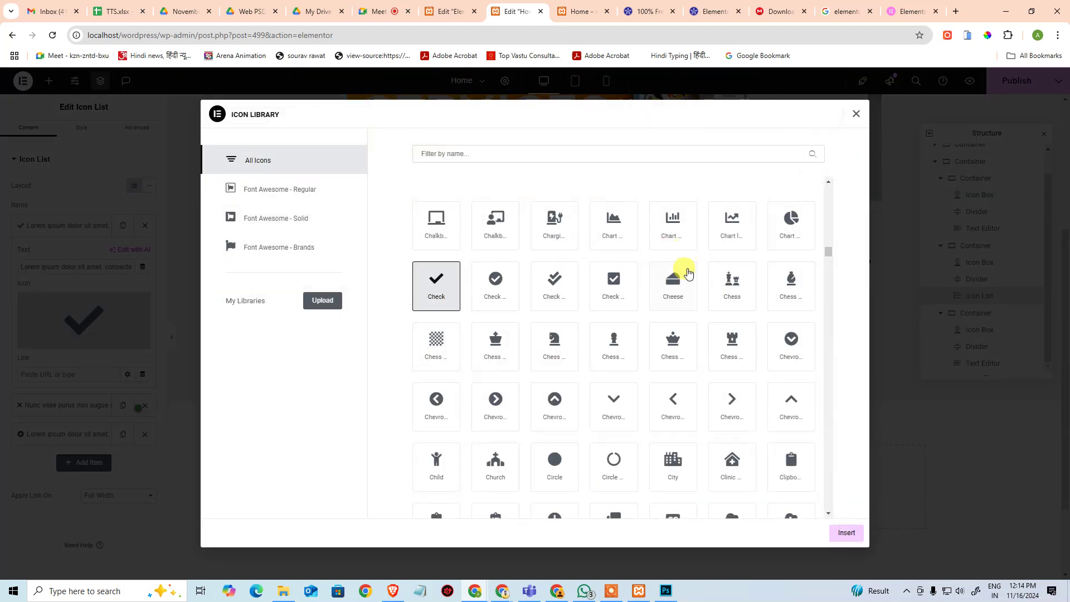
click(610, 283)
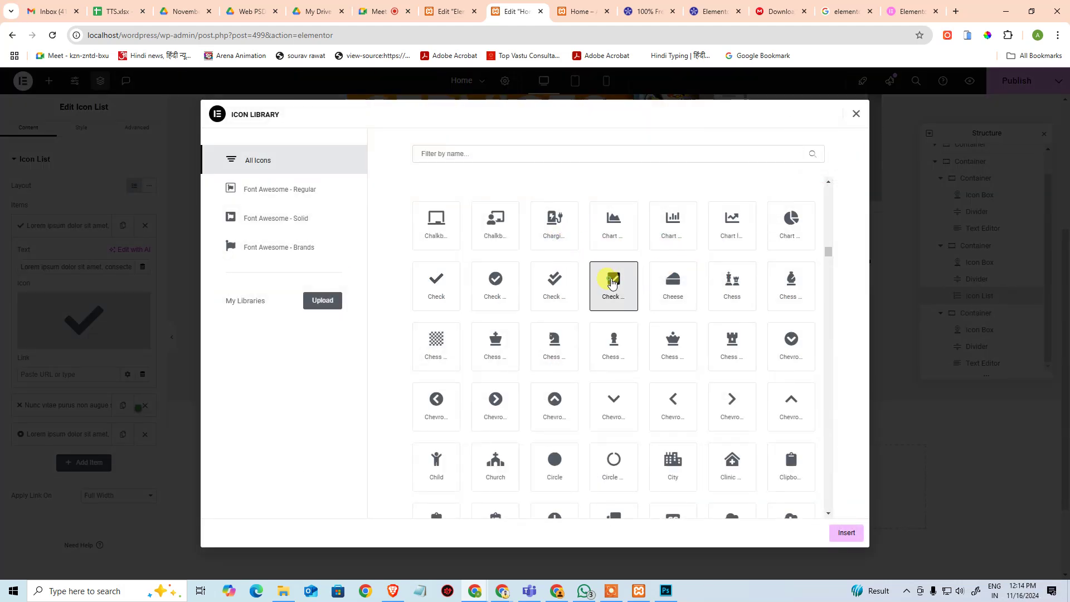
click(847, 533)
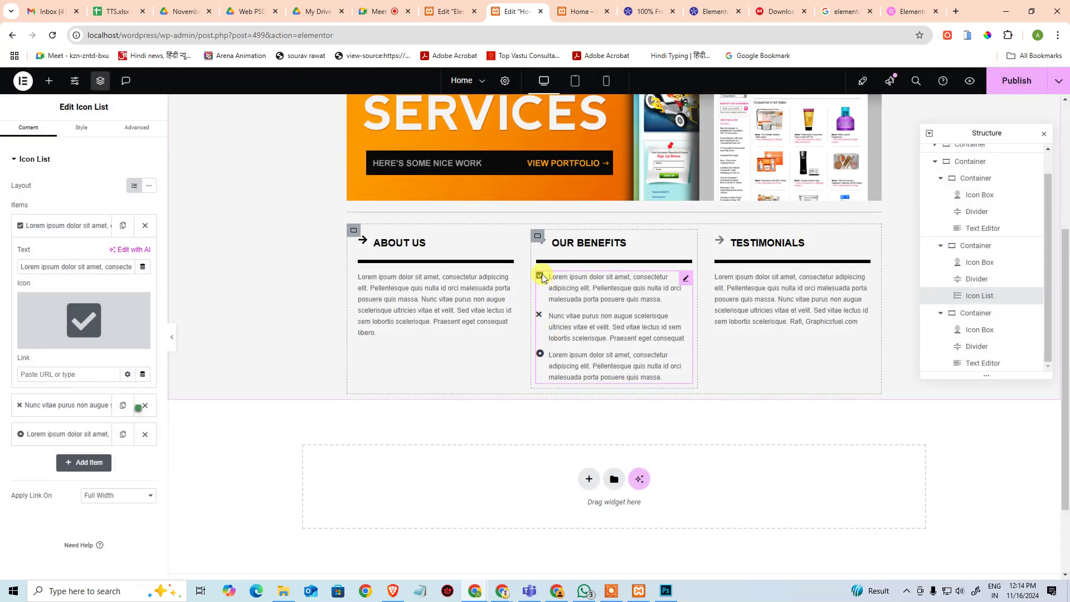
Step: Search the icon library for "check" and set the second list item's icon to the solid square check
mouse_move(77, 336)
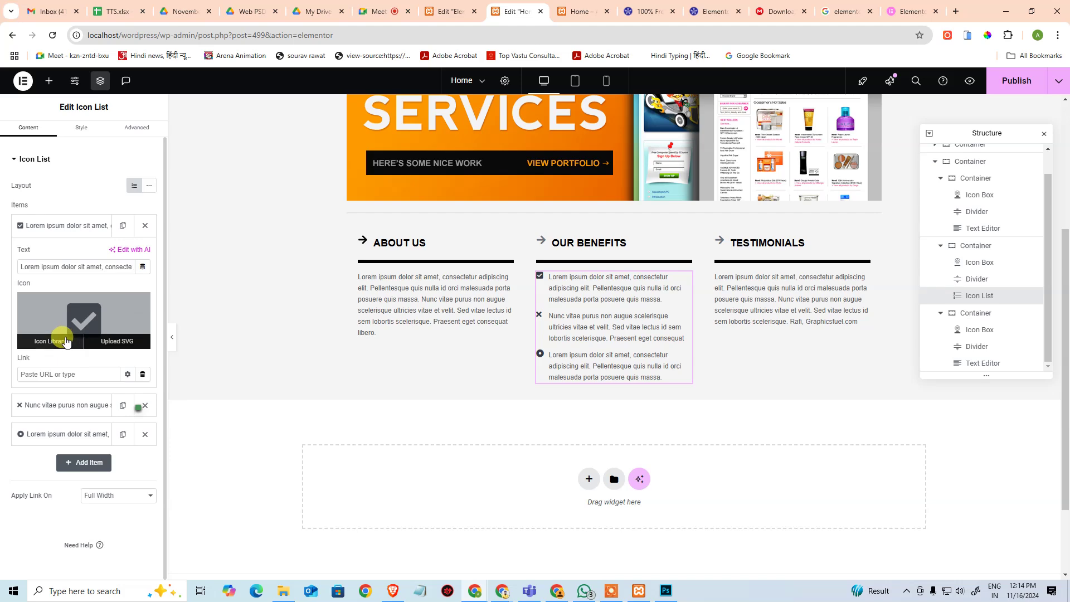
click(51, 405)
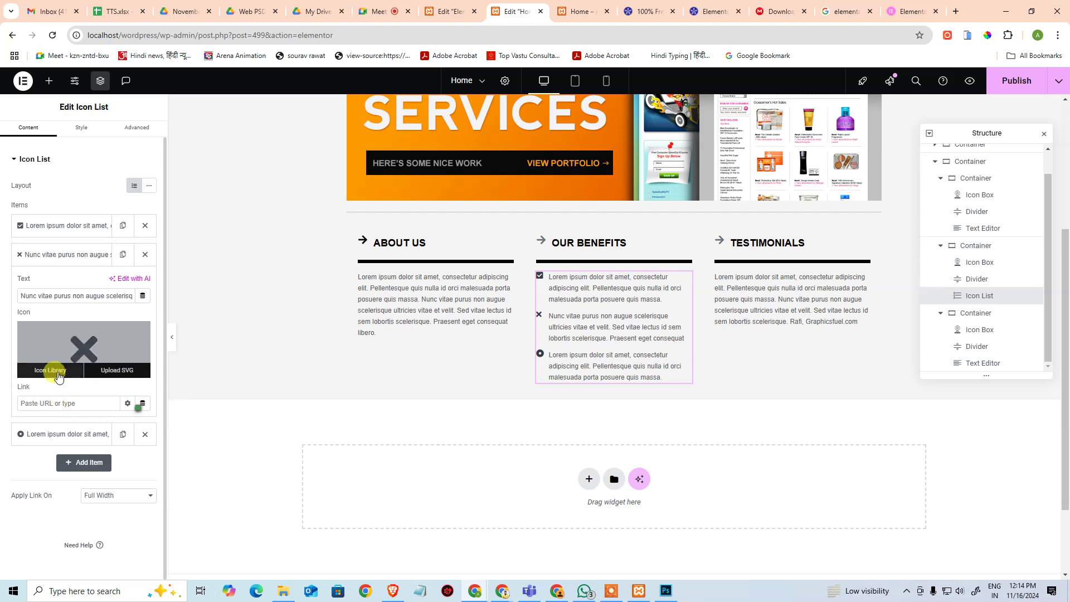
click(54, 369)
click(529, 150)
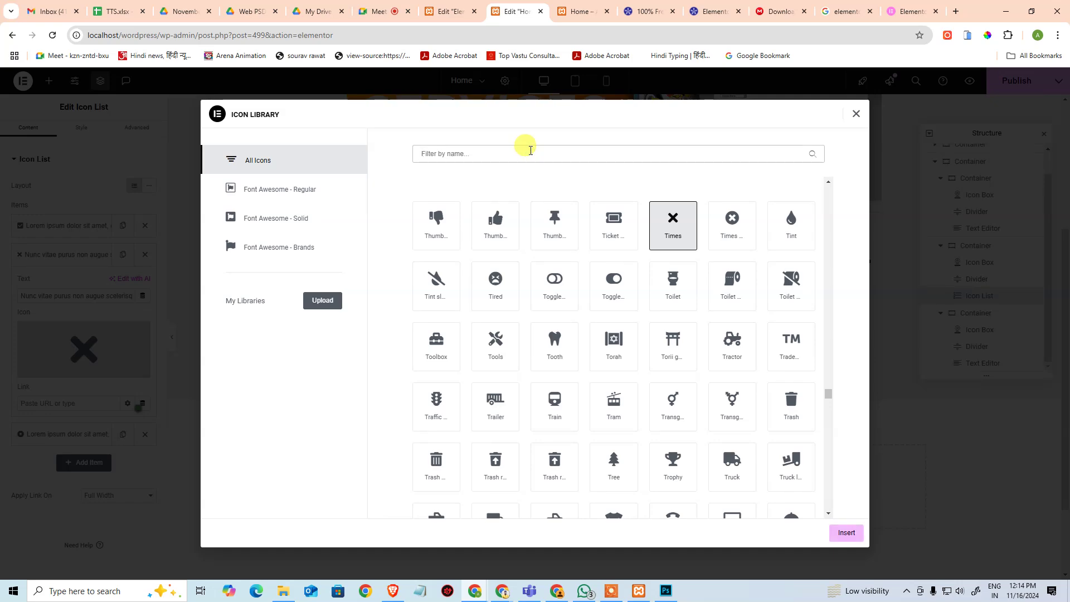
text(check)
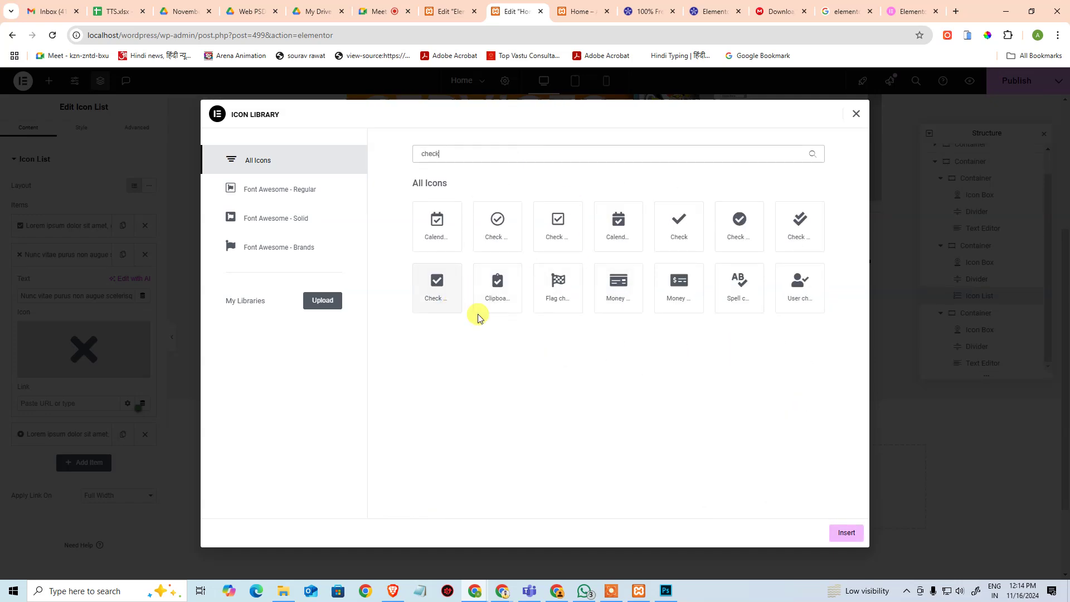
click(440, 311)
click(846, 532)
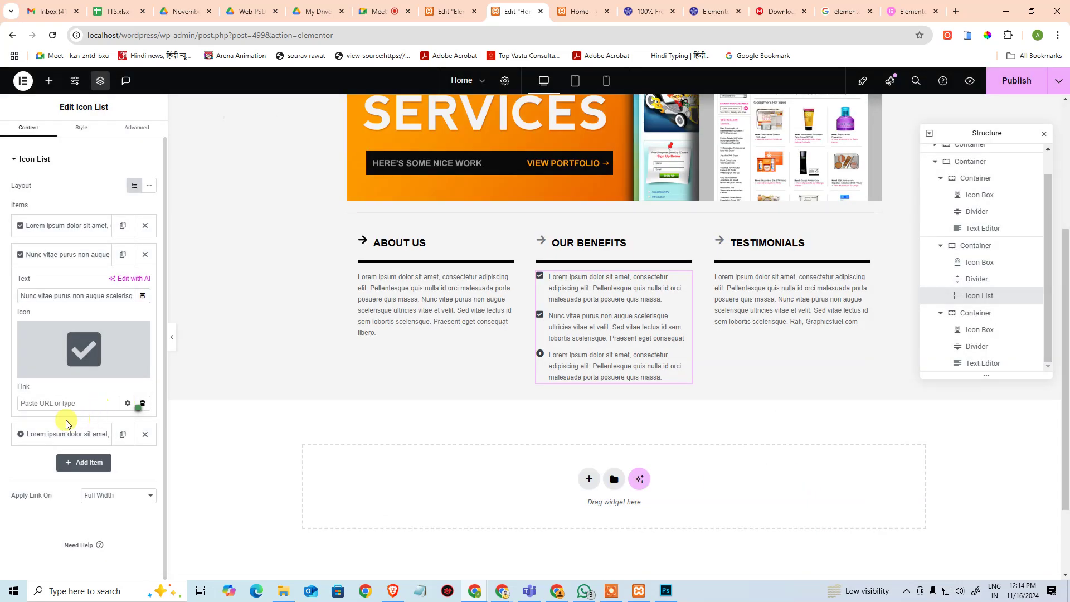
Step: Replace the third list item's icon with the solid square check found by searching "check"
click(60, 434)
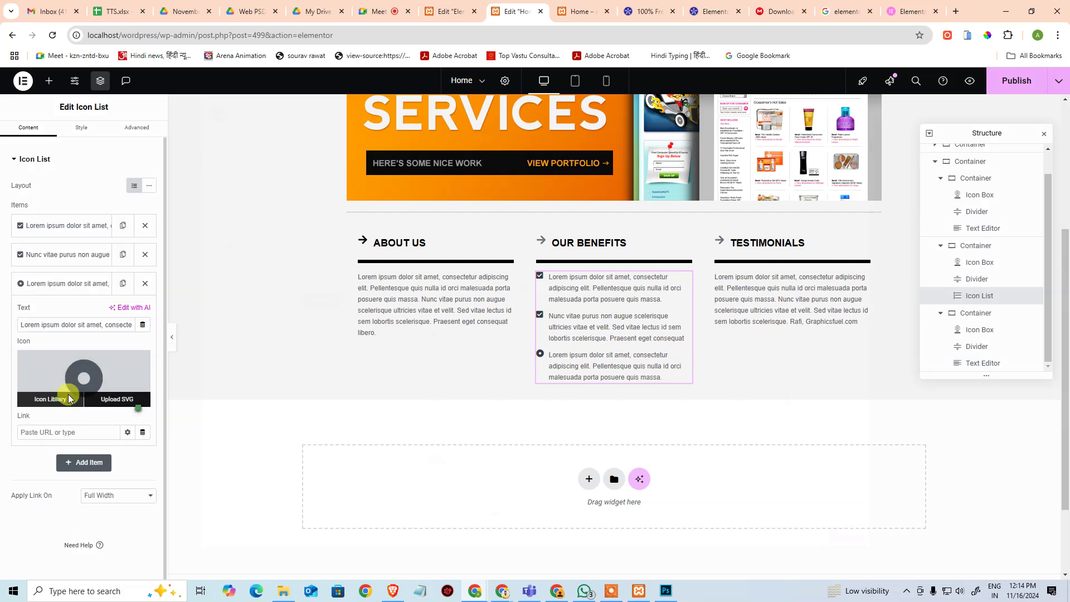
click(59, 399)
click(517, 156)
text(heck)
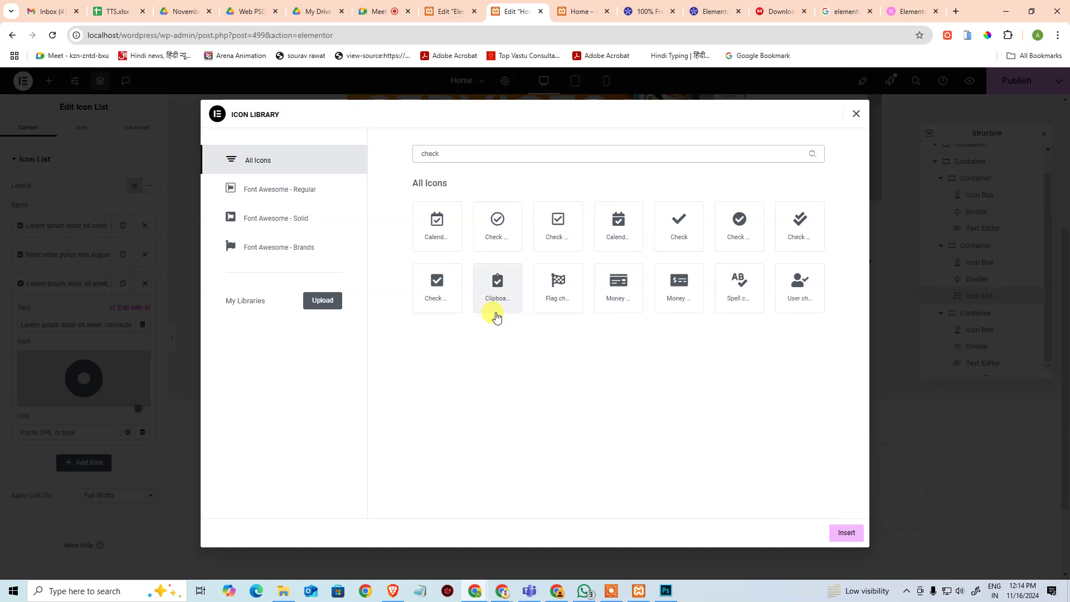
click(442, 299)
click(846, 532)
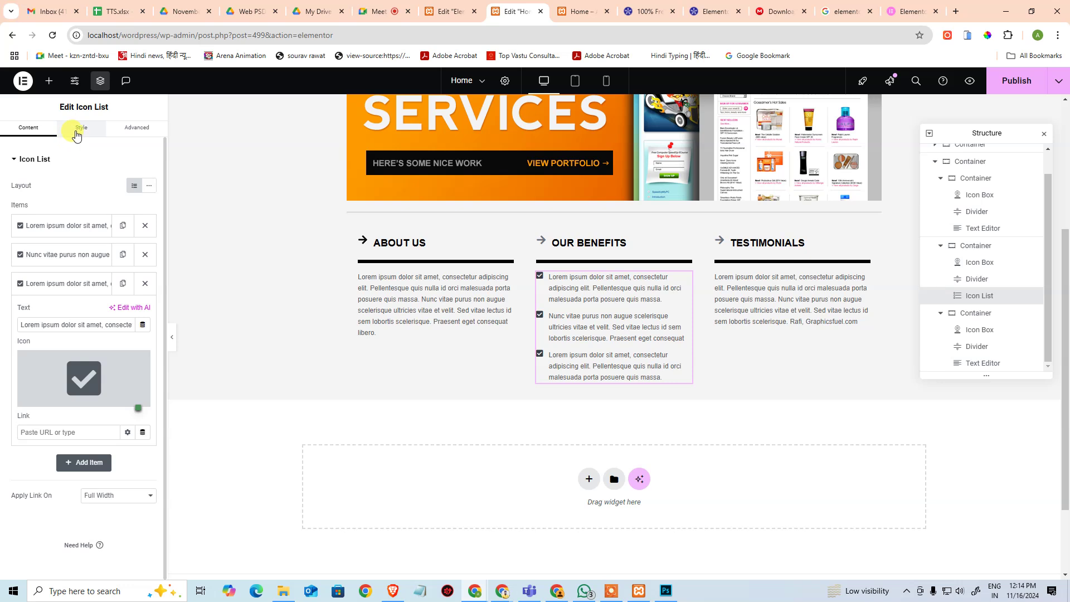
Step: Sample the dark color of the first benefit's checkmark in the Photoshop design and open it in the foreground color picker
click(78, 131)
click(77, 313)
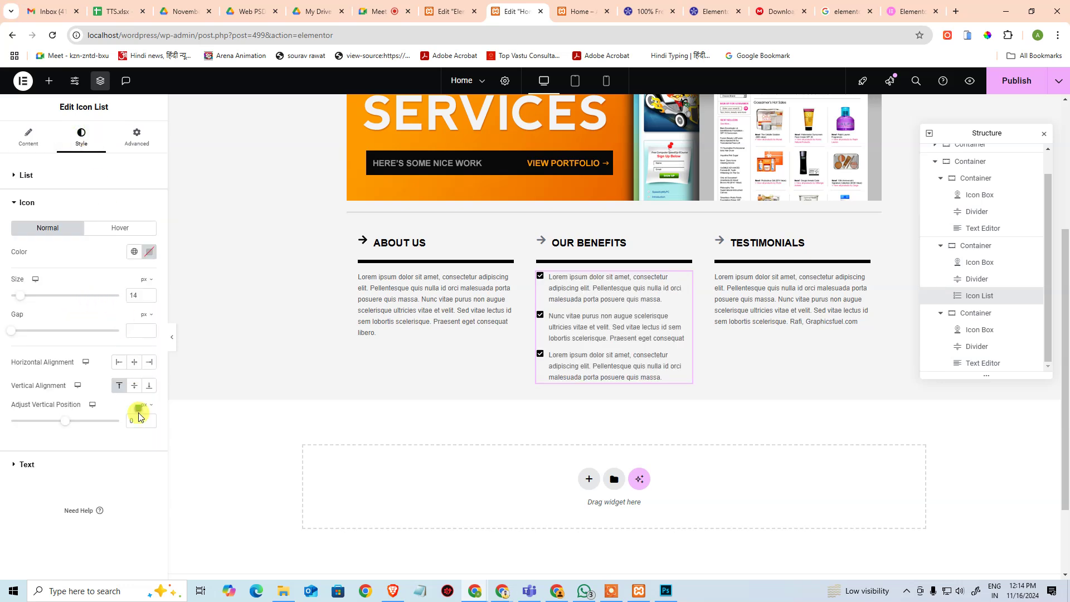
click(148, 251)
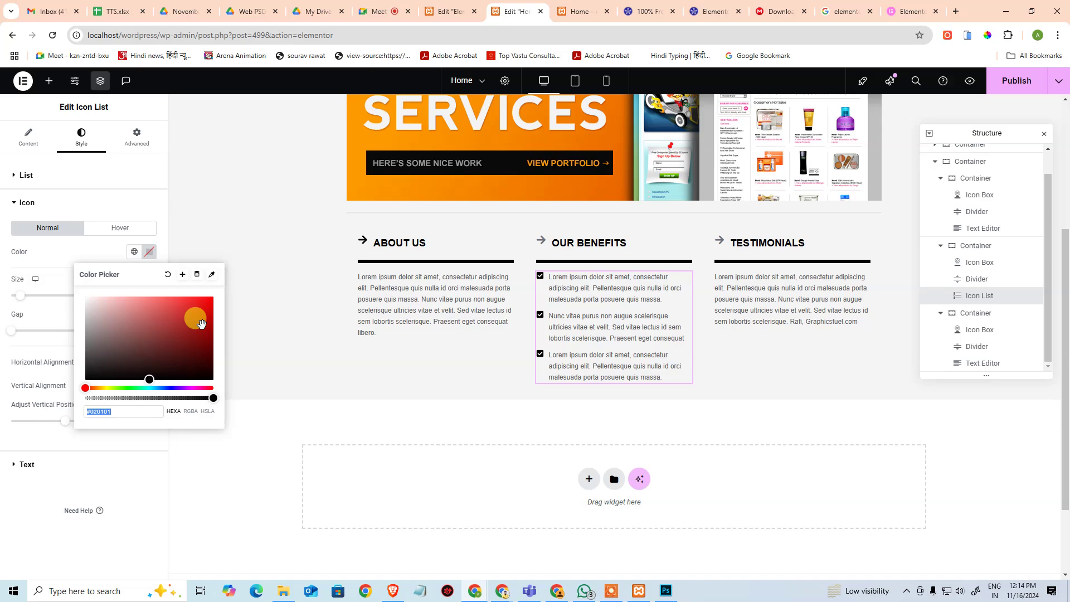
key(alt+Tab)
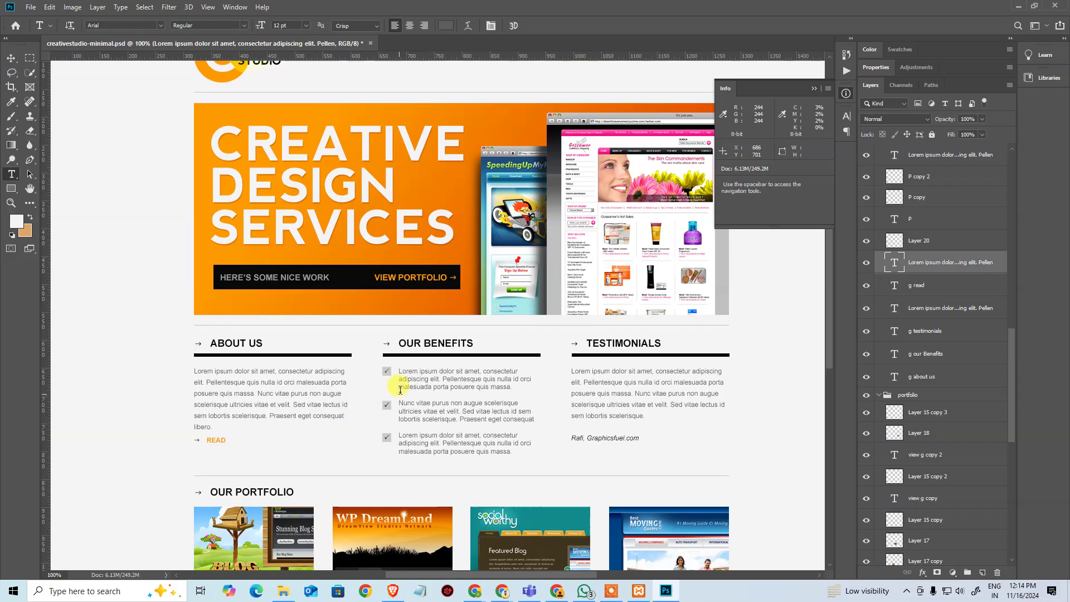
key(ctrl+space)
drag(384, 372, 481, 320)
key(i)
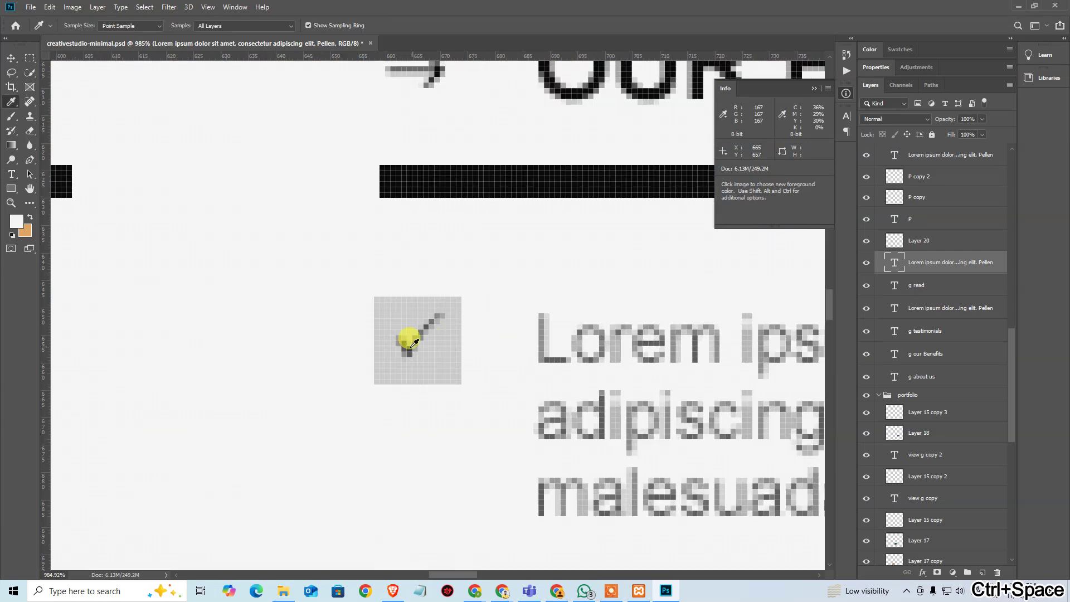
key(ctrl+space)
drag(406, 342, 454, 323)
click(416, 342)
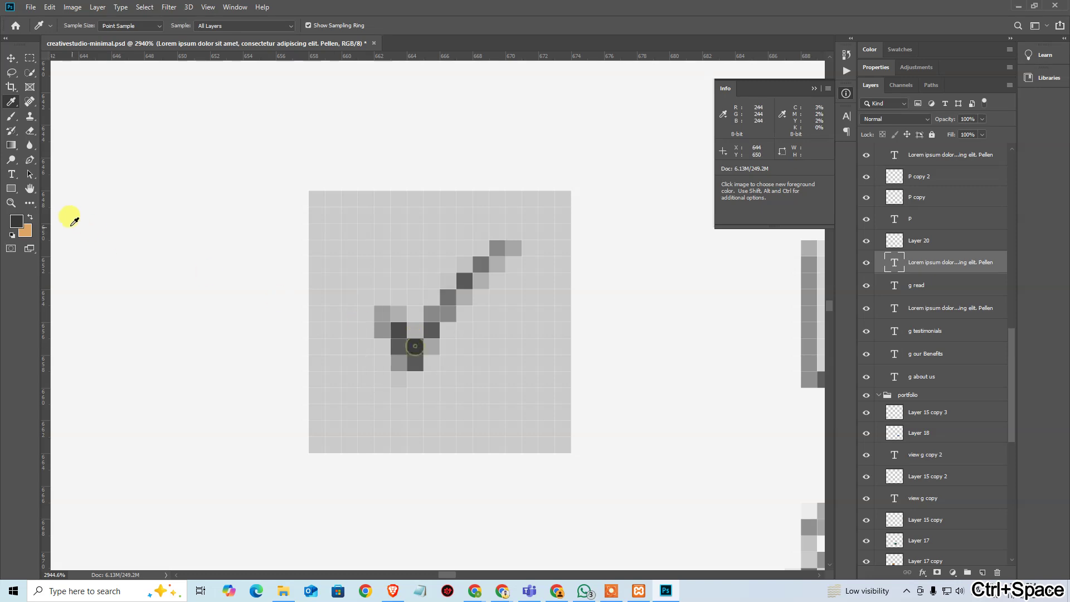
click(18, 221)
Step: Set the icon list's normal icon color in Elementor to the sampled value 383838
key(alt+Tab)
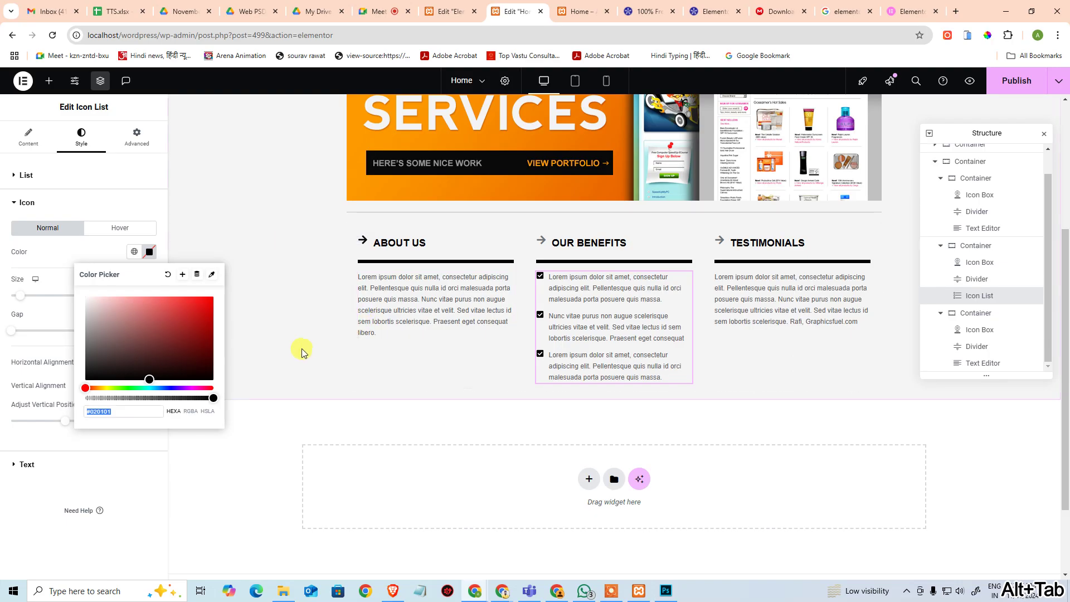
drag(126, 410, 91, 413)
text(383838)
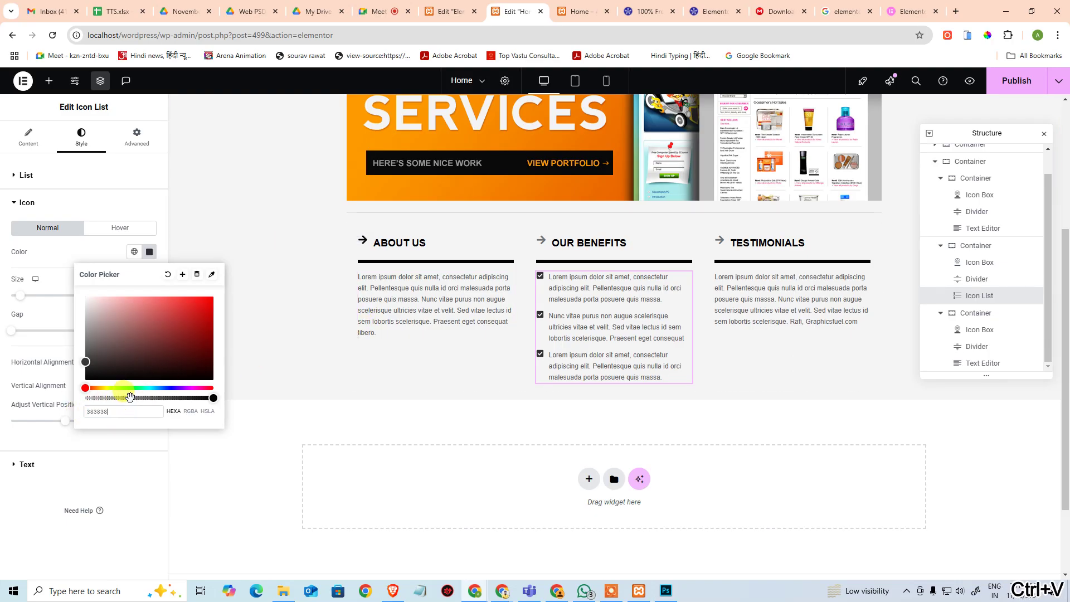
click(72, 254)
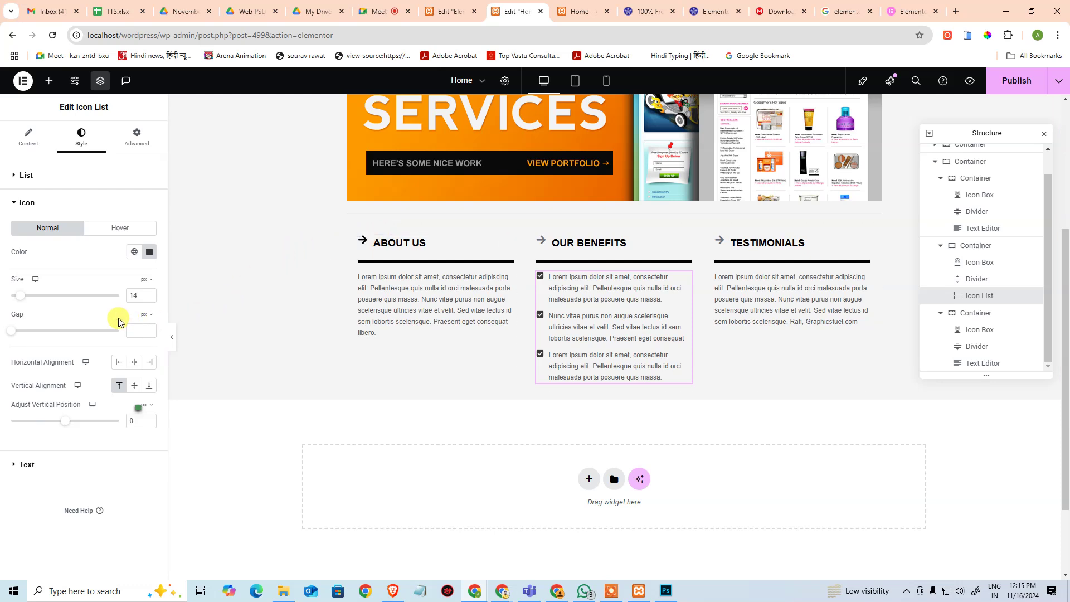
Step: Set the list icons' size to 16 px and the gap between icon and text to 5 px
double_click(134, 295)
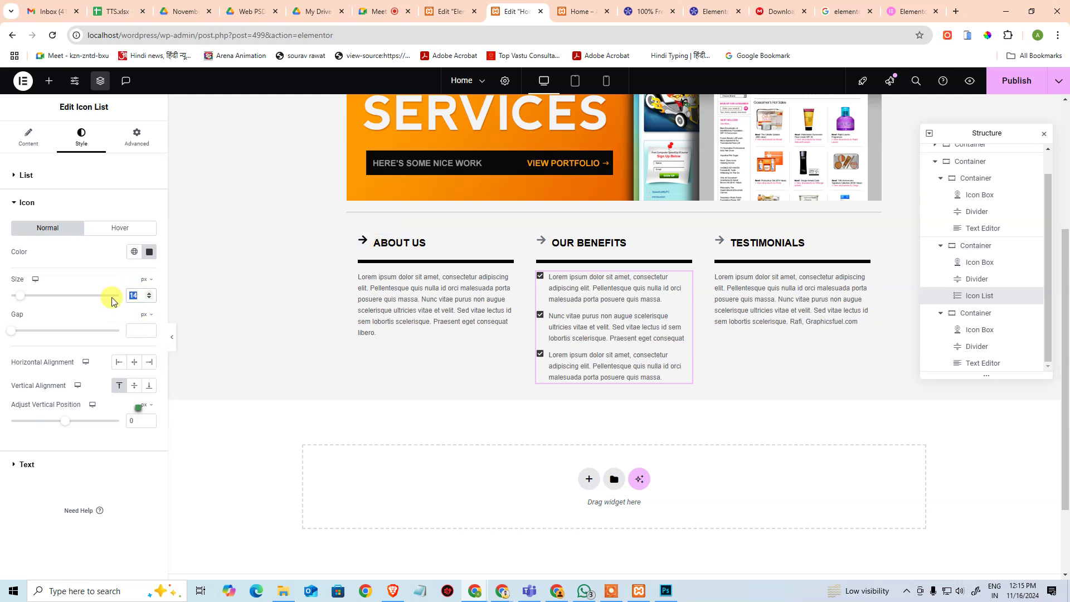
text(16)
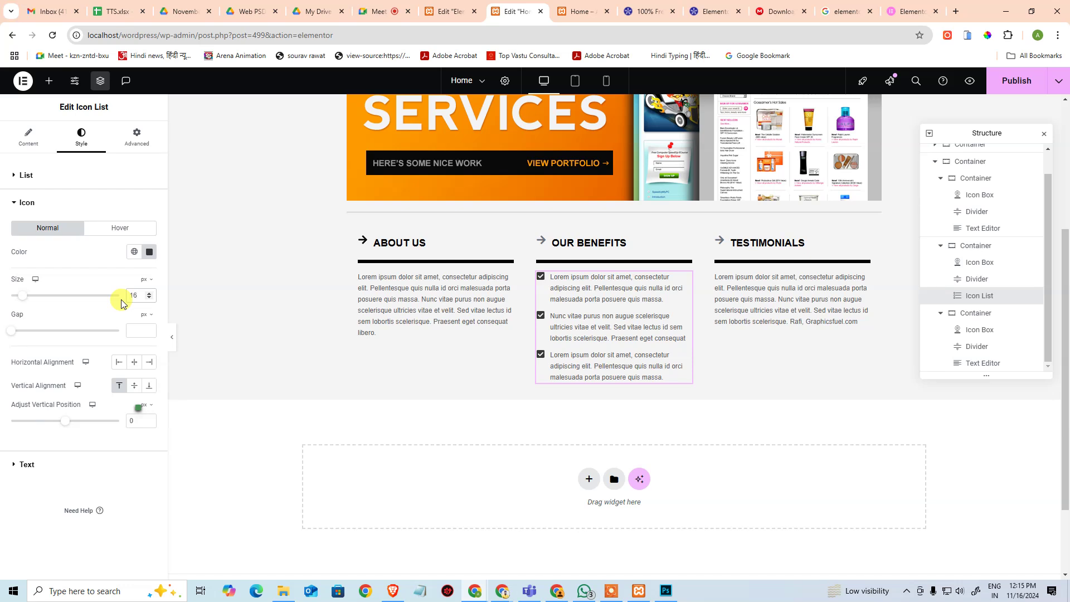
key(Up)
key(Up)
key(Up)
key(Down)
key(Down)
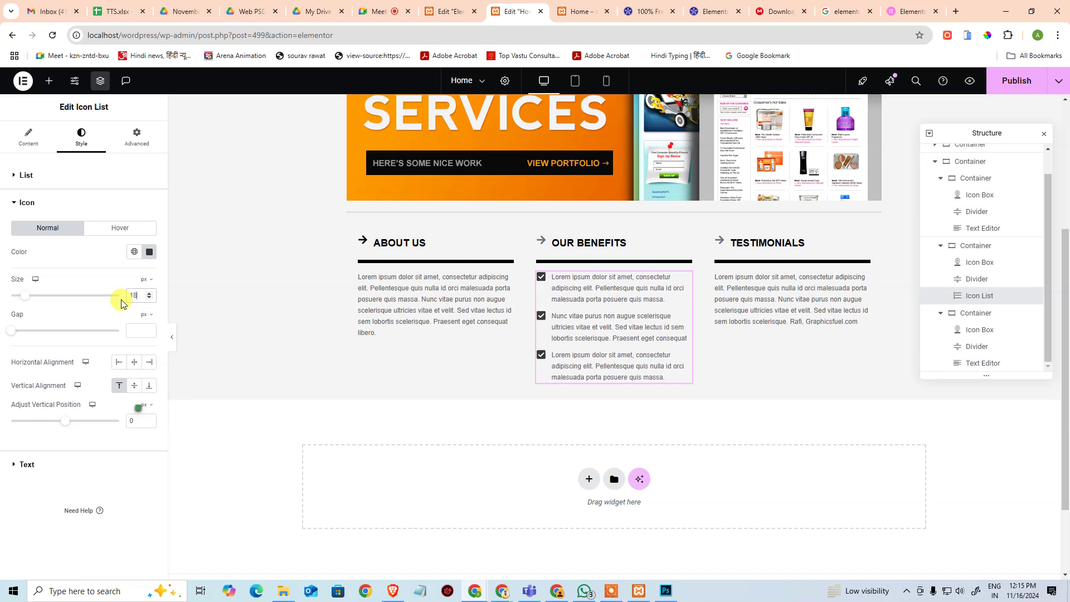
key(Down)
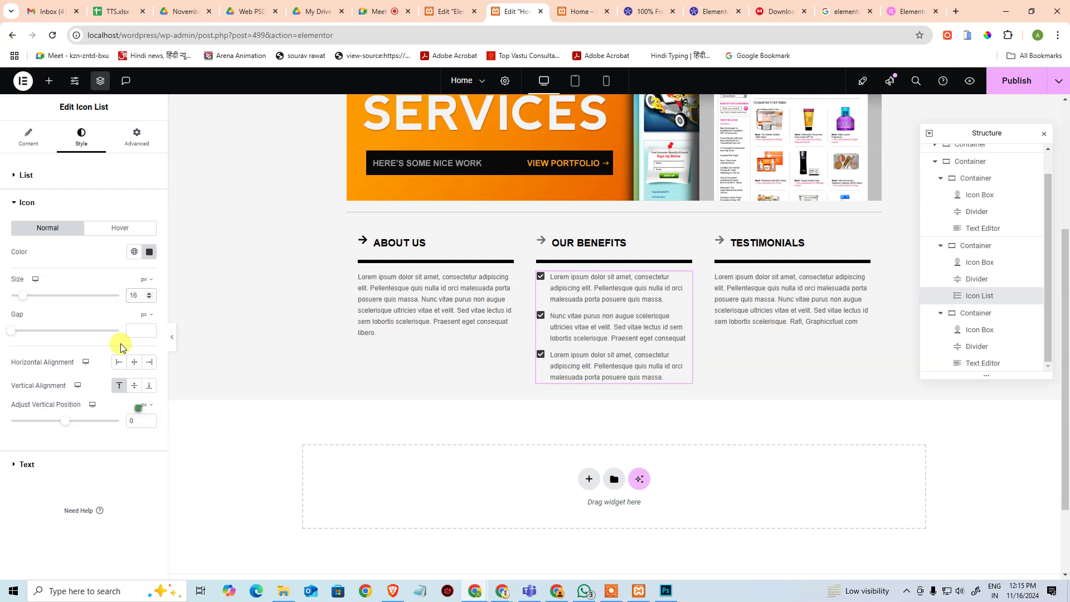
drag(14, 335, 20, 333)
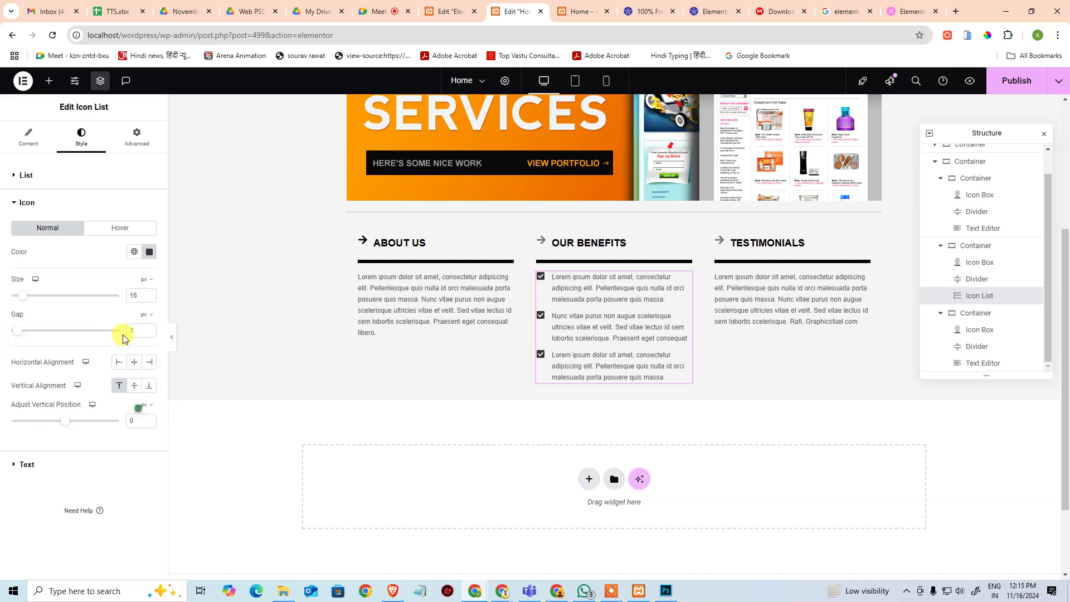
scroll(127, 333, up, 2)
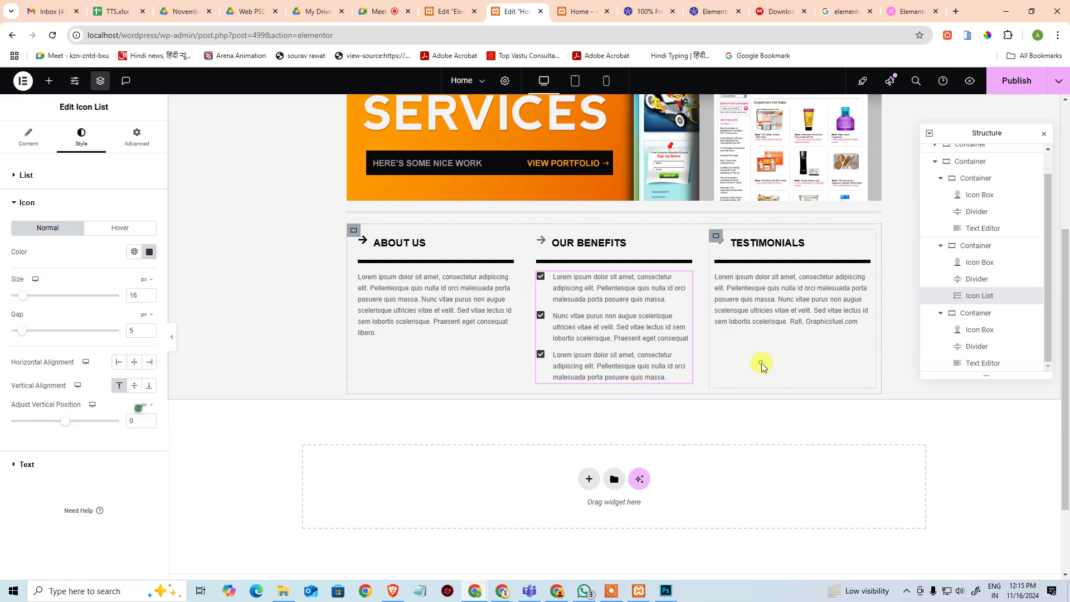
Step: Move the attribution at the end of the TESTIMONIALS text into its own paragraph and select that line
click(802, 322)
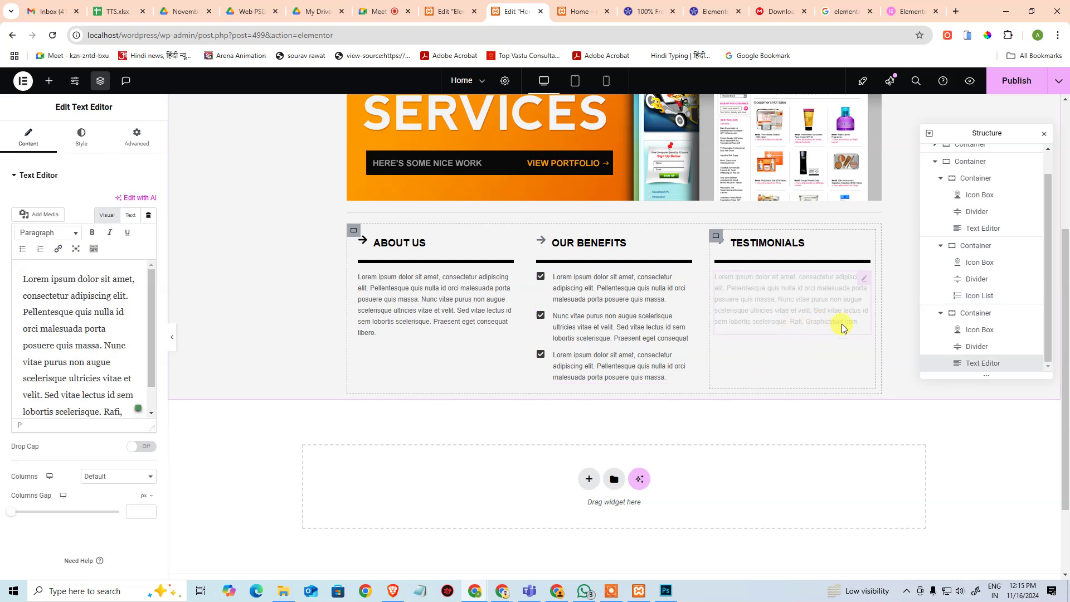
click(794, 324)
key(ctrl+Left)
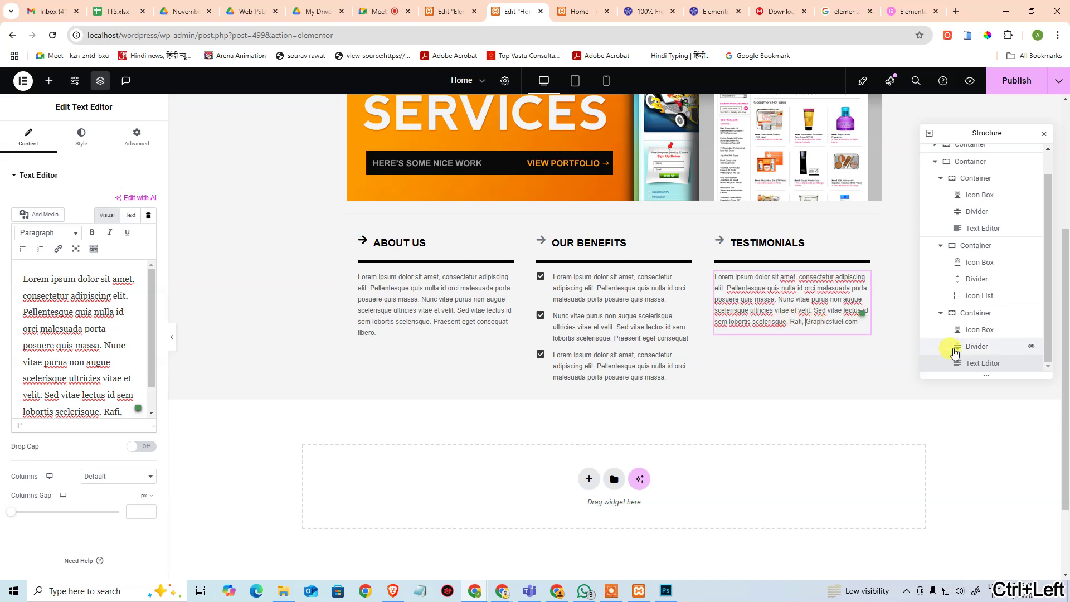
key(BackSpace)
key(Return)
key(shift+End)
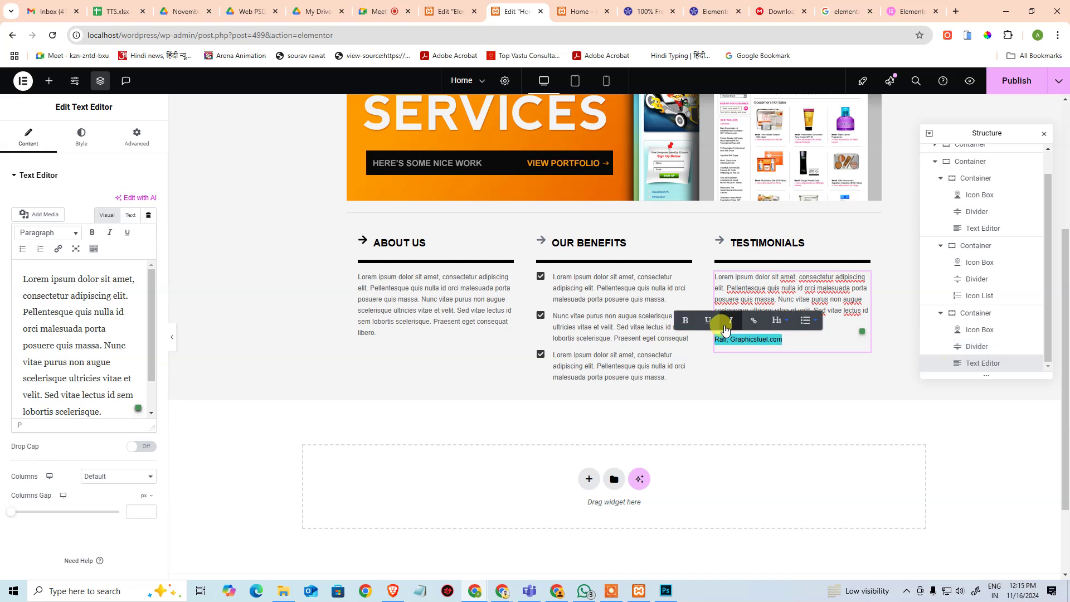
Step: Italicize the attribution line below the testimonial text and check its HTML source before returning to the visual editor
scroll(114, 348, down, 1)
click(101, 397)
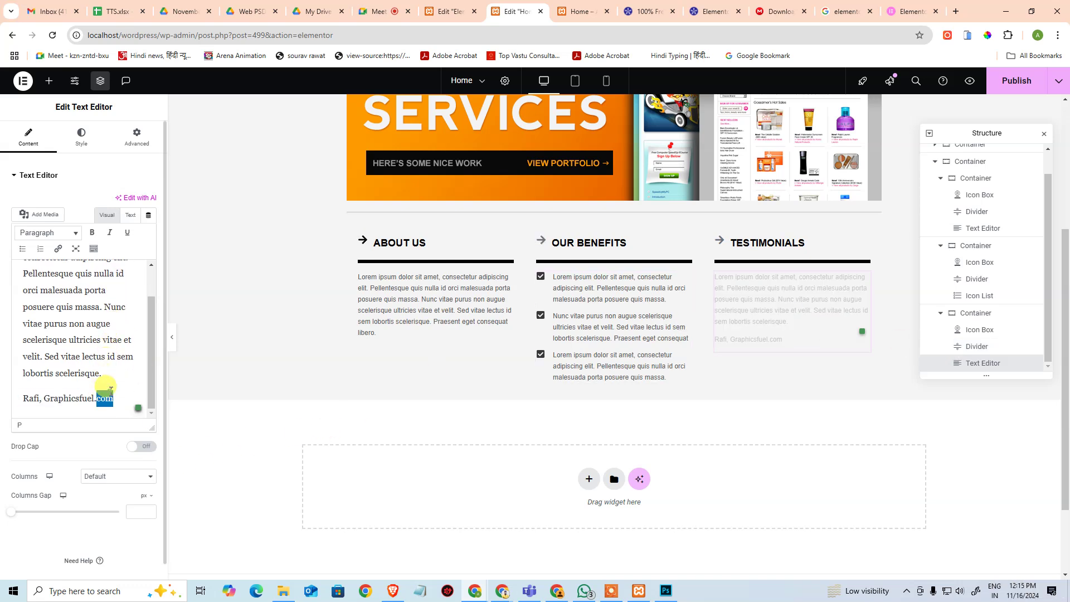
triple_click(101, 398)
click(109, 232)
click(778, 338)
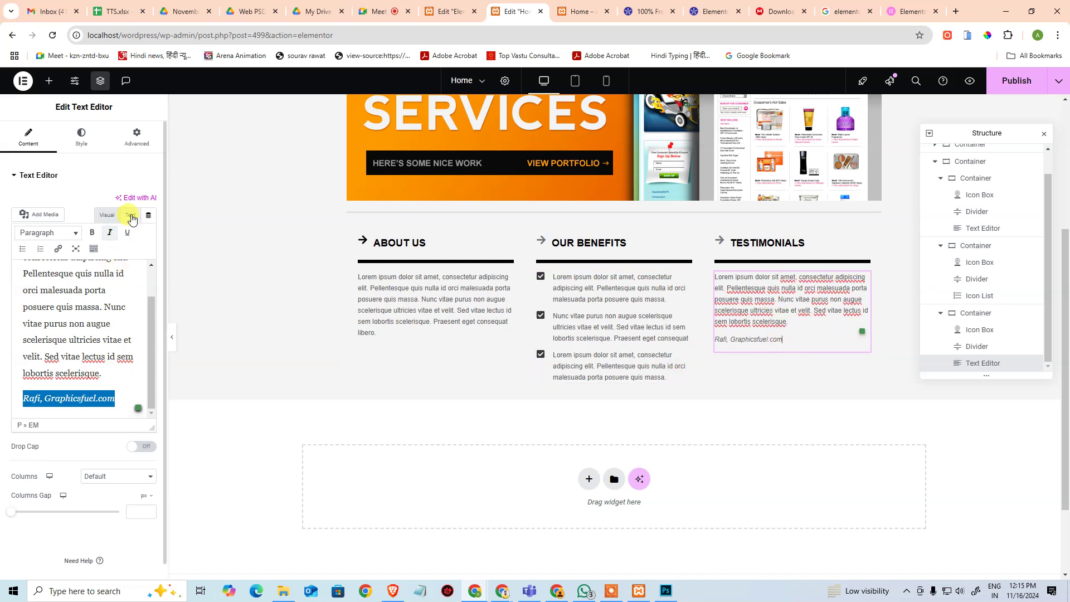
click(130, 215)
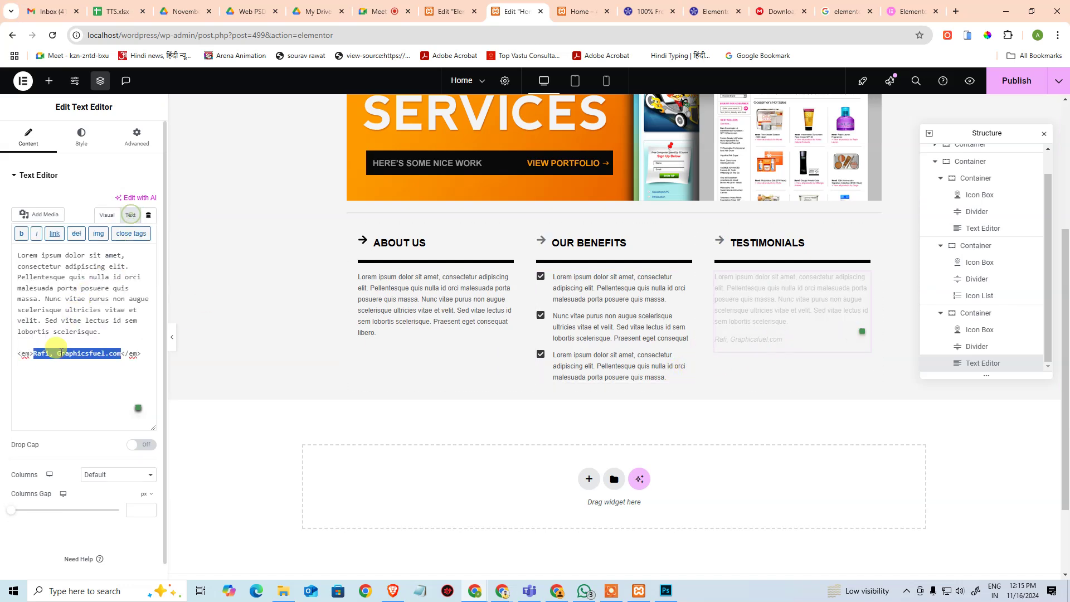
click(107, 215)
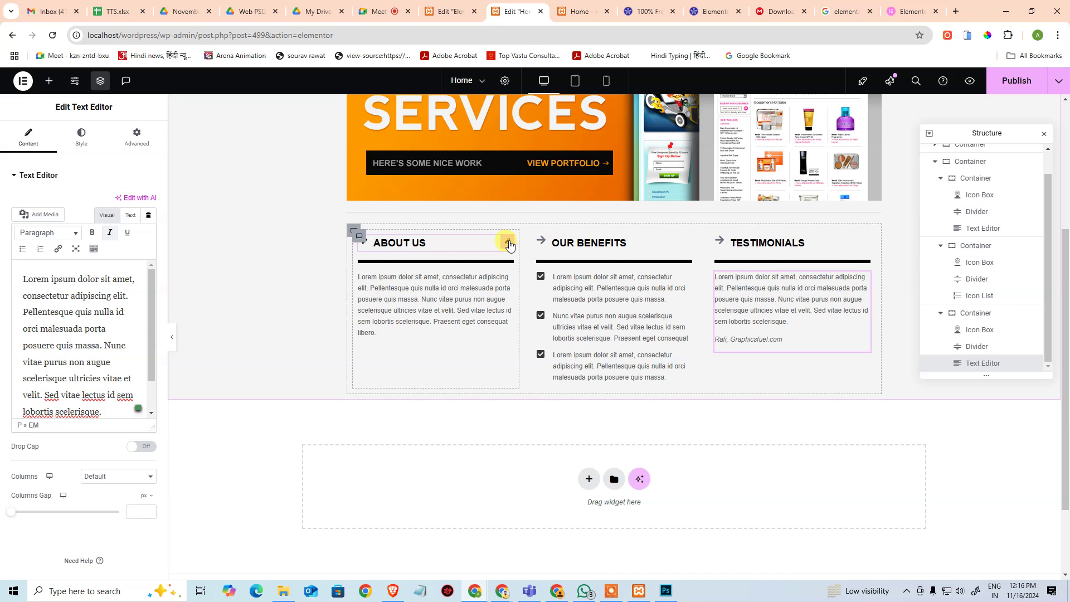
Step: Check the primary icon color of the ABOUT US icon box and copy that icon box
click(501, 252)
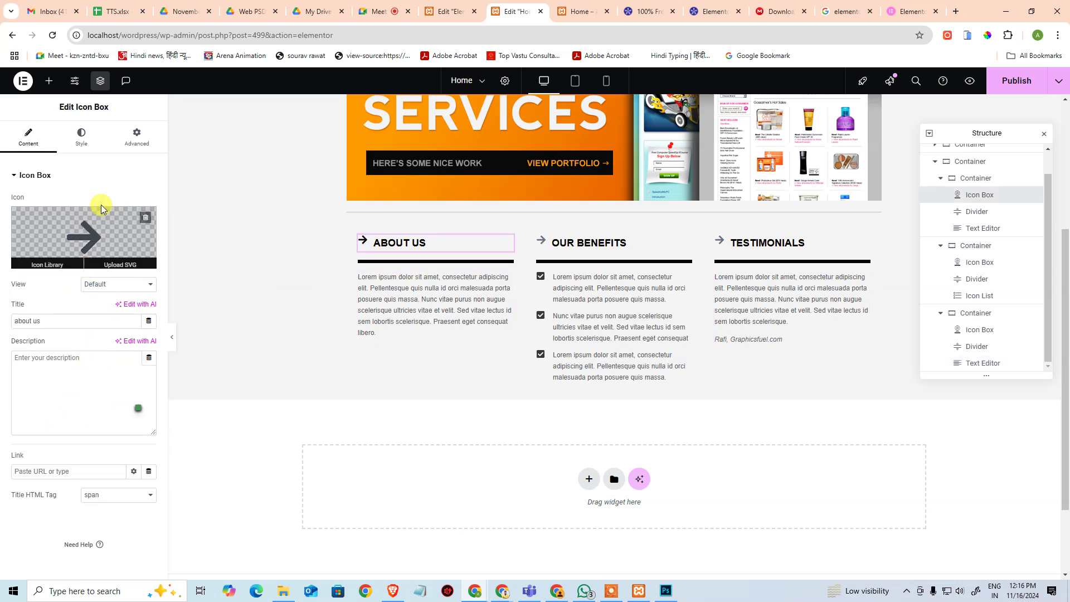
click(97, 148)
click(40, 370)
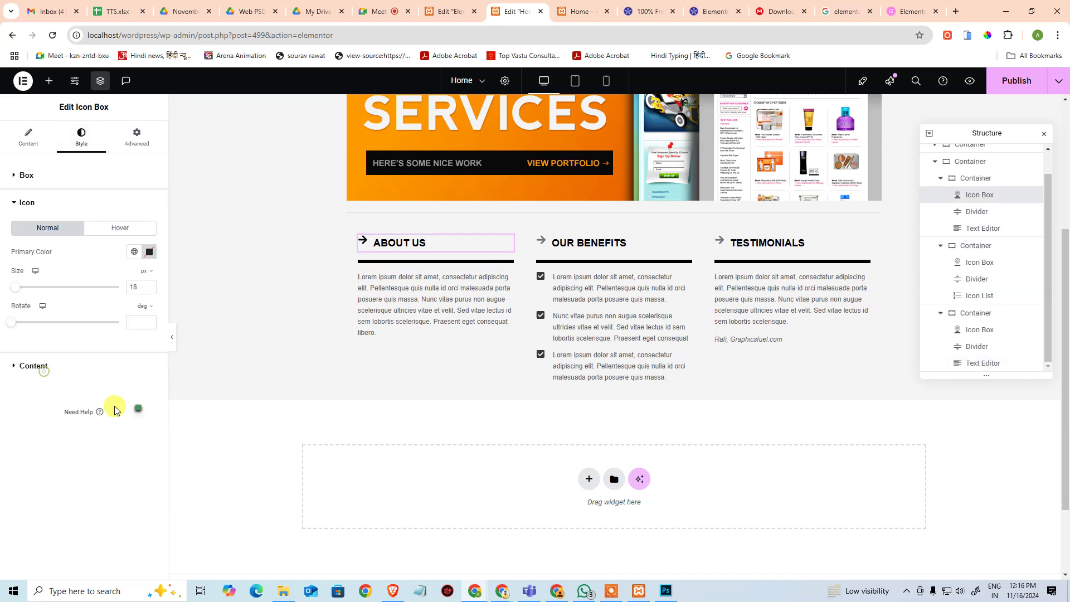
click(149, 252)
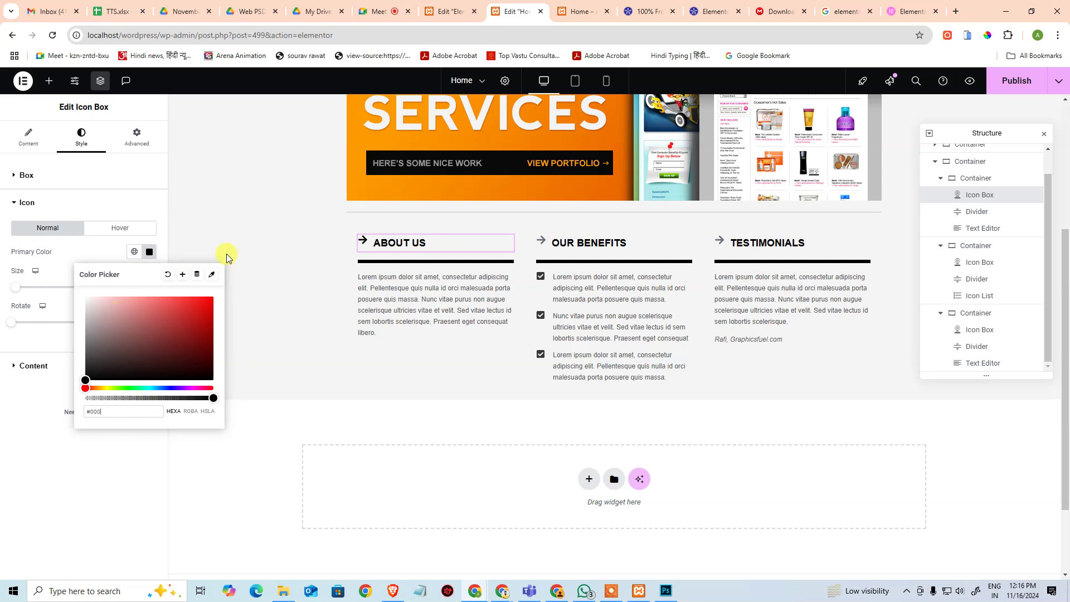
click(255, 236)
right_click(510, 245)
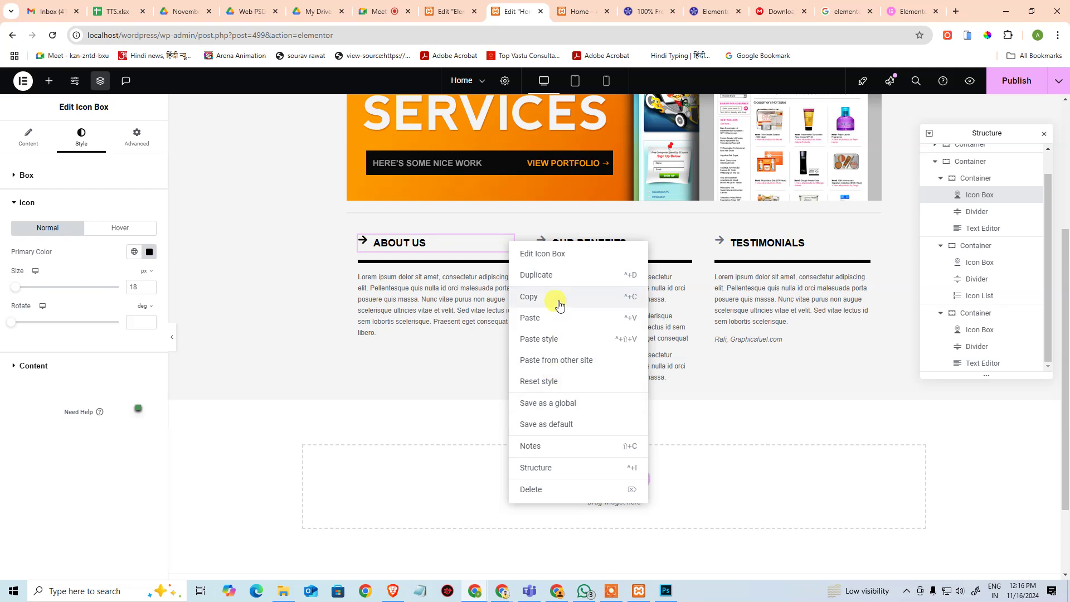
click(581, 302)
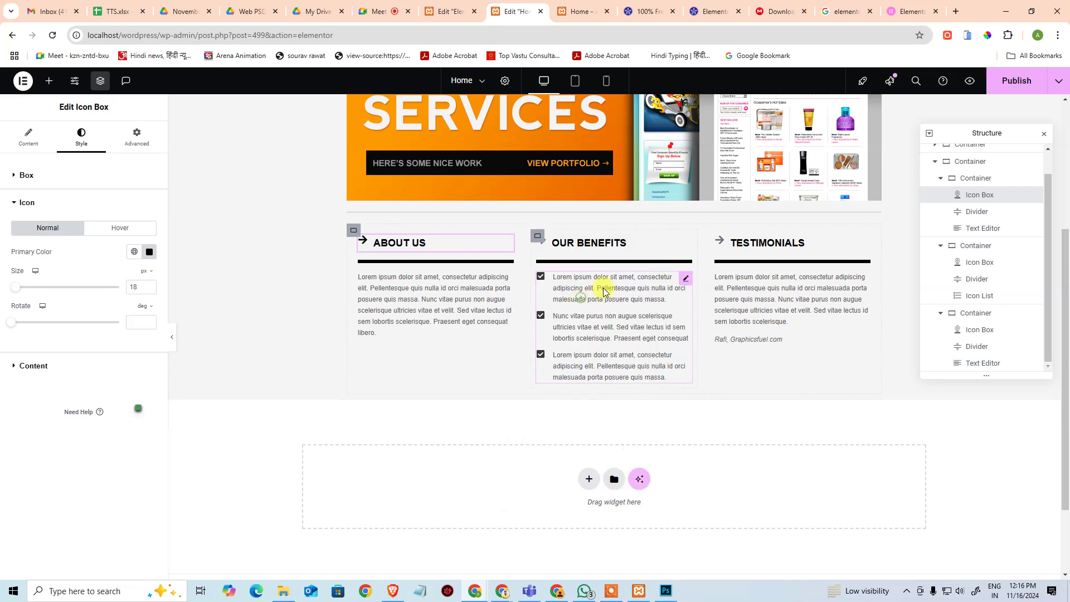
Step: Paste the copied icon box's style onto the OUR BENEFITS and TESTIMONIALS icon boxes
click(685, 244)
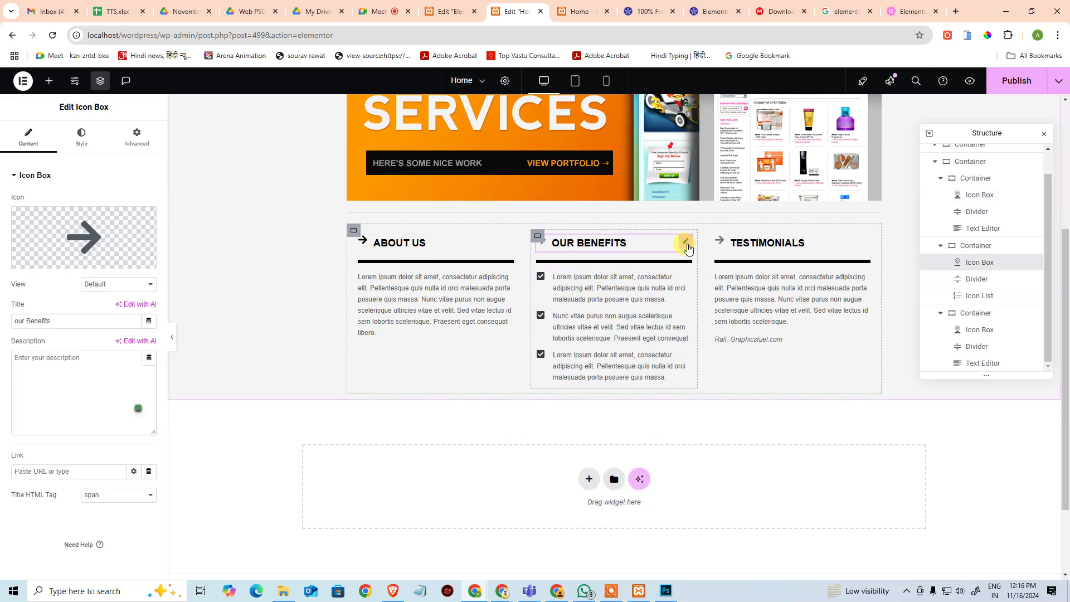
right_click(685, 245)
click(642, 247)
right_click(686, 244)
click(653, 246)
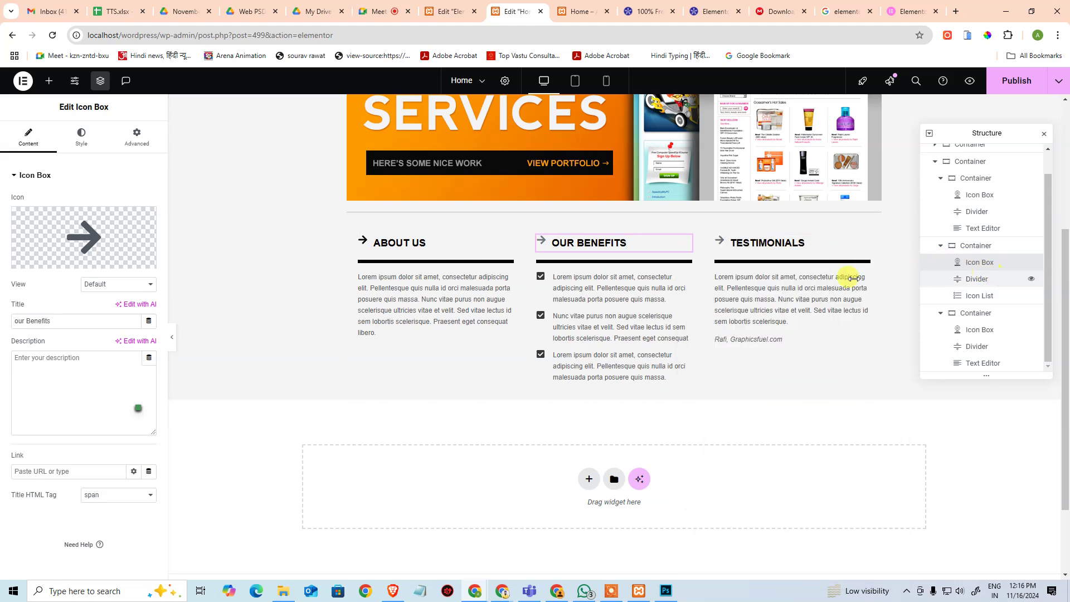
right_click(684, 245)
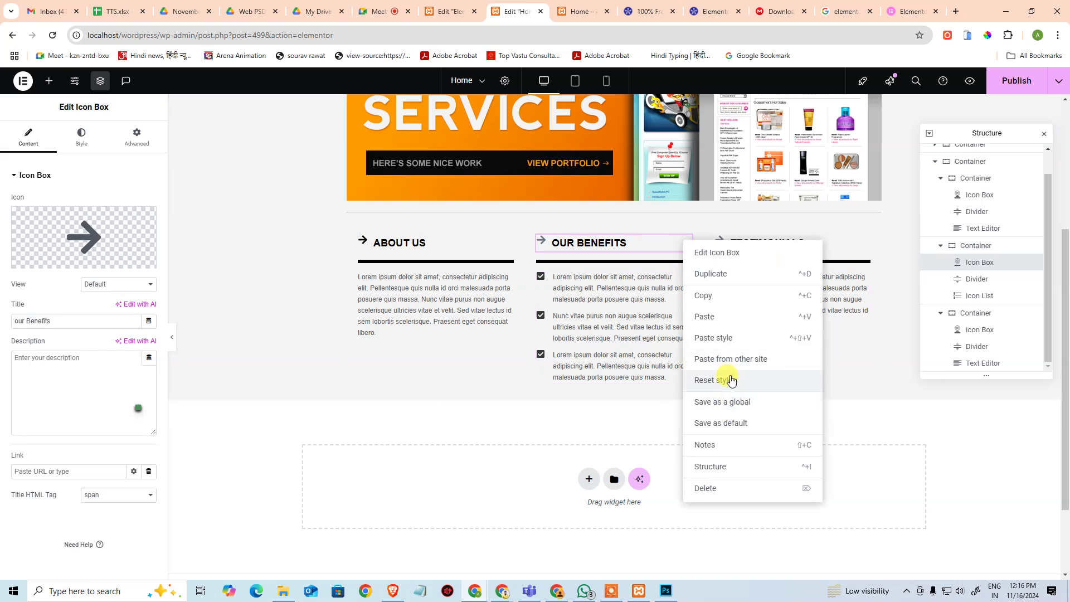
click(734, 337)
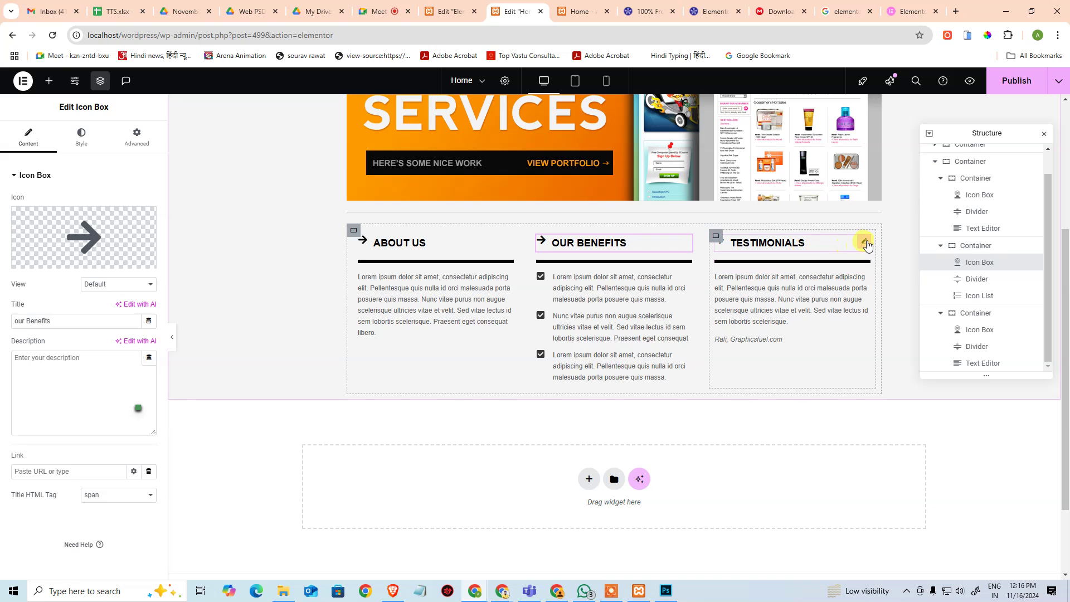
right_click(866, 246)
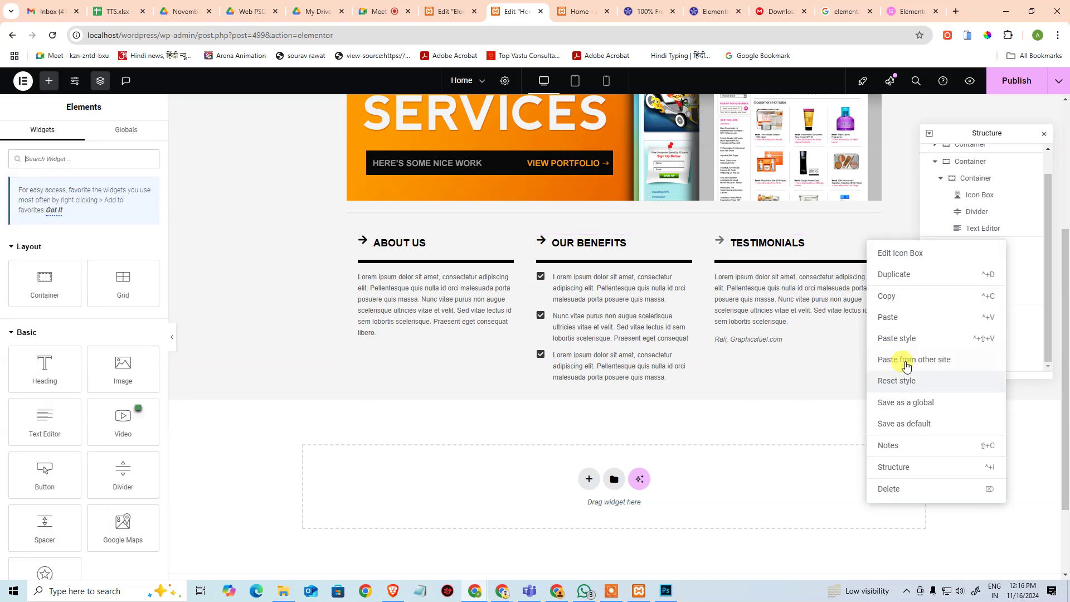
click(901, 337)
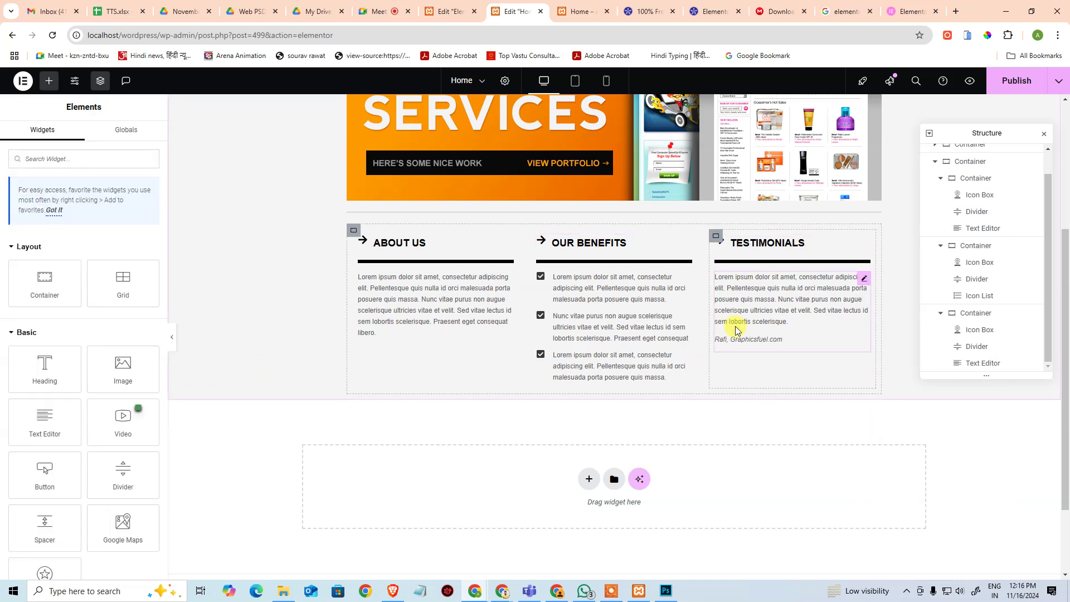
Step: Publish the page and reload its browser preview without the developer tools to check the three-column section
click(1011, 89)
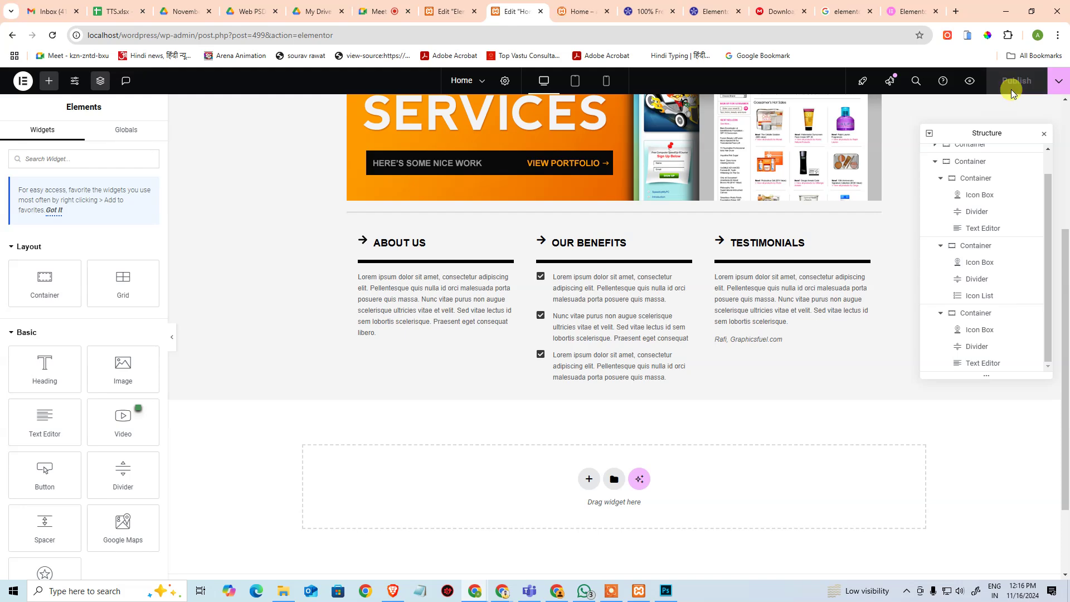
click(579, 11)
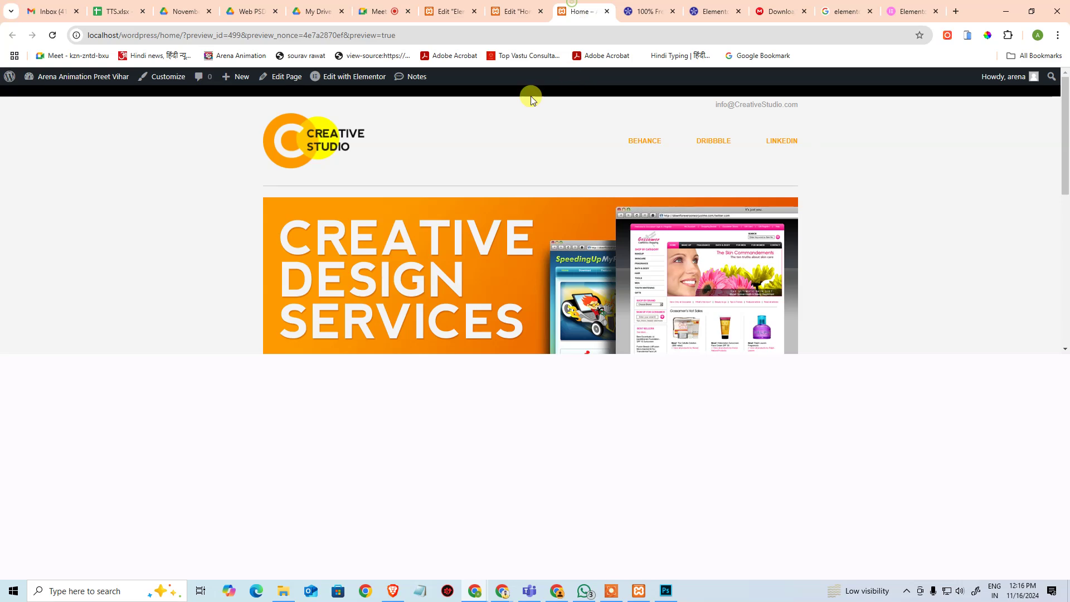
click(50, 36)
key(F12)
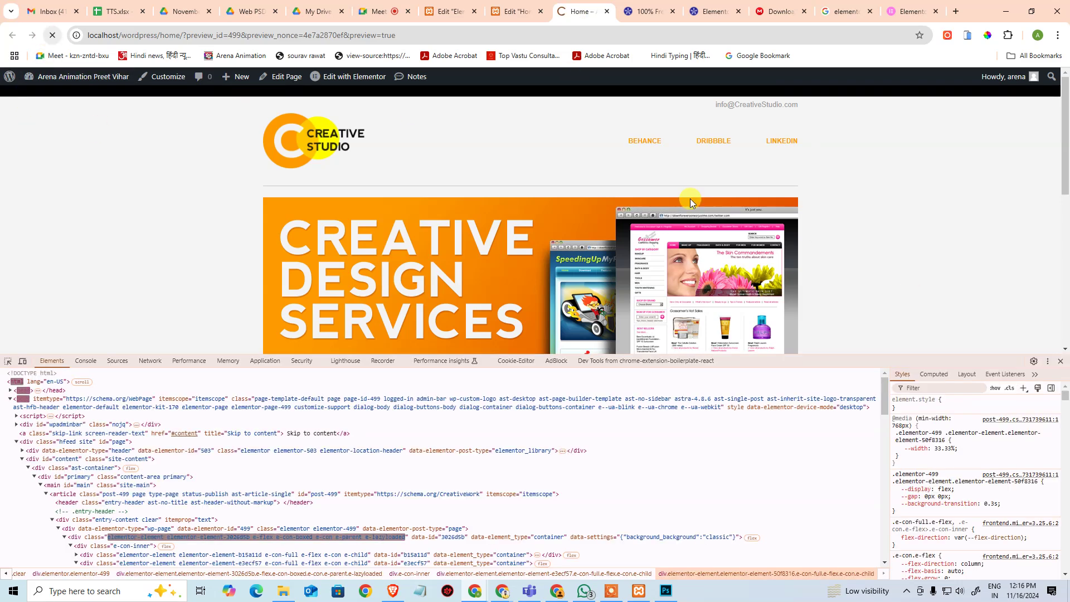
click(1060, 361)
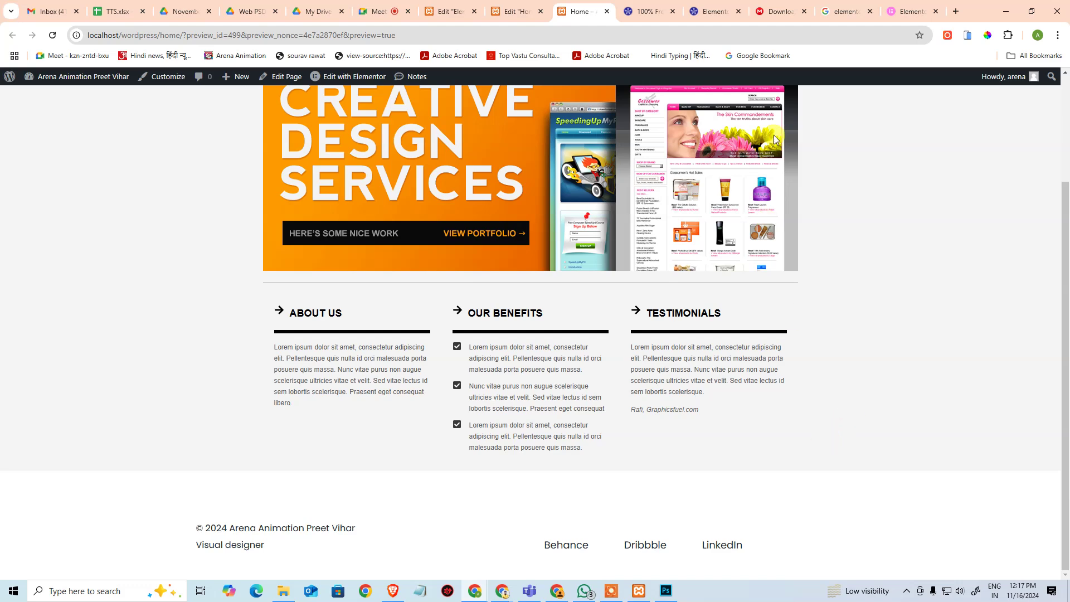
Step: Examine how the home page's banner and three columns adapt in the tablet and mobile layouts
click(448, 11)
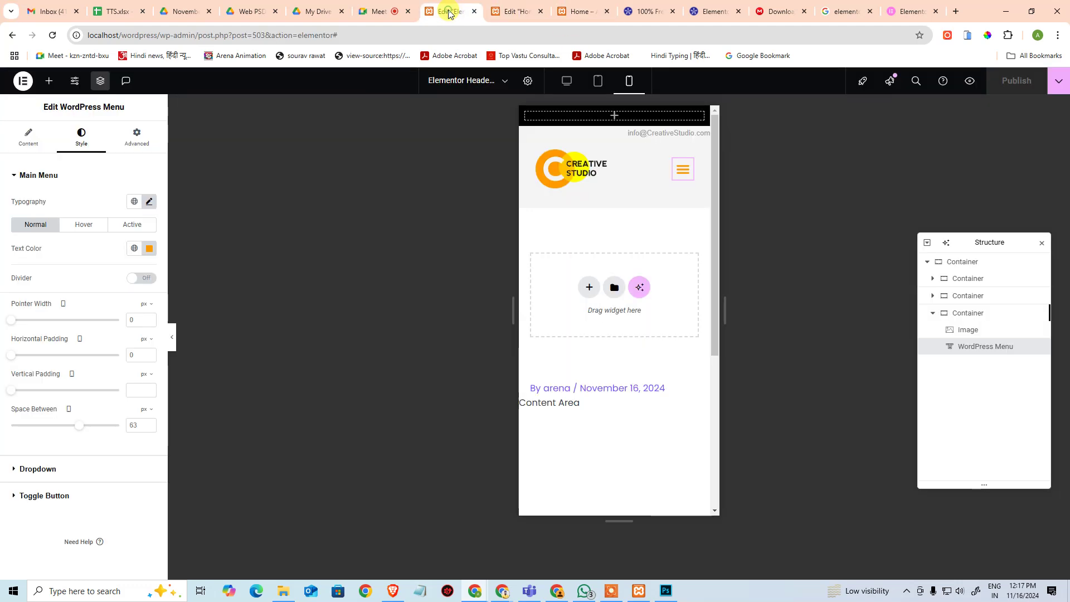
click(505, 11)
scroll(700, 222, up, 3)
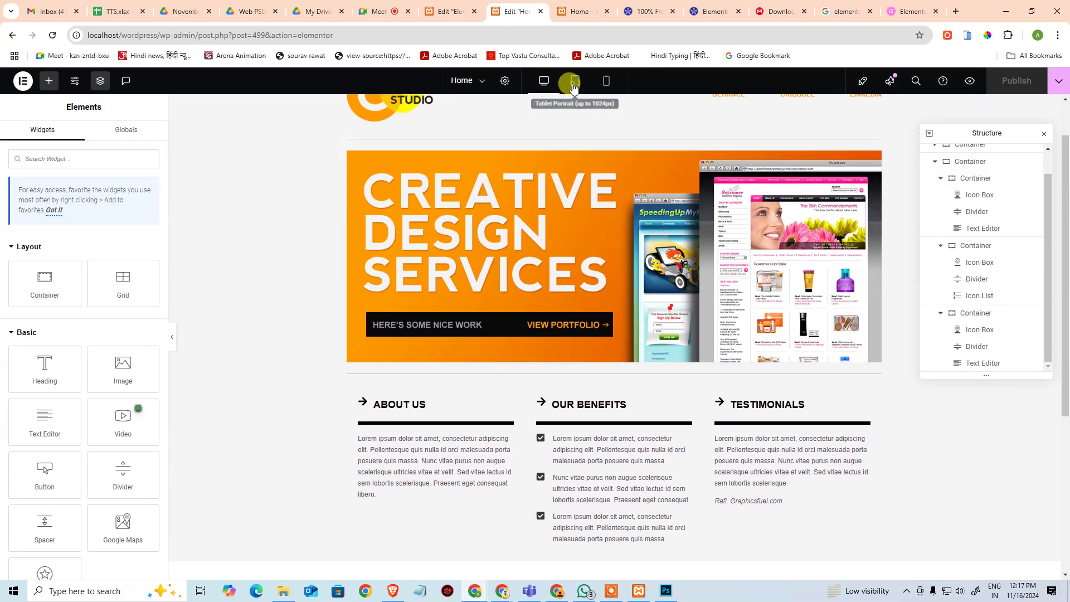
click(574, 81)
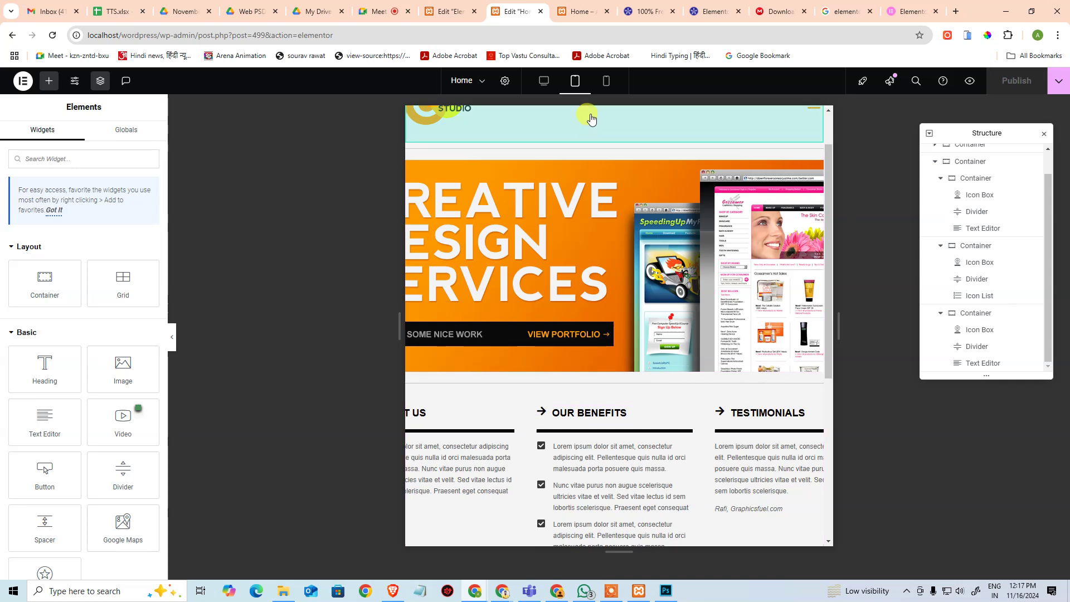
click(605, 82)
scroll(646, 306, down, 5)
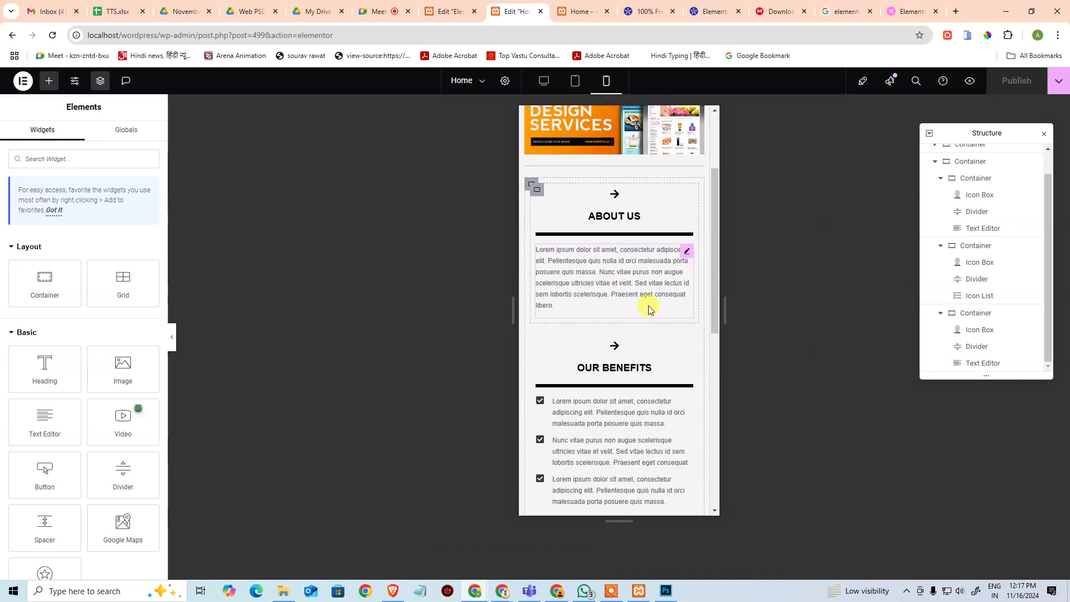
scroll(647, 312, up, 5)
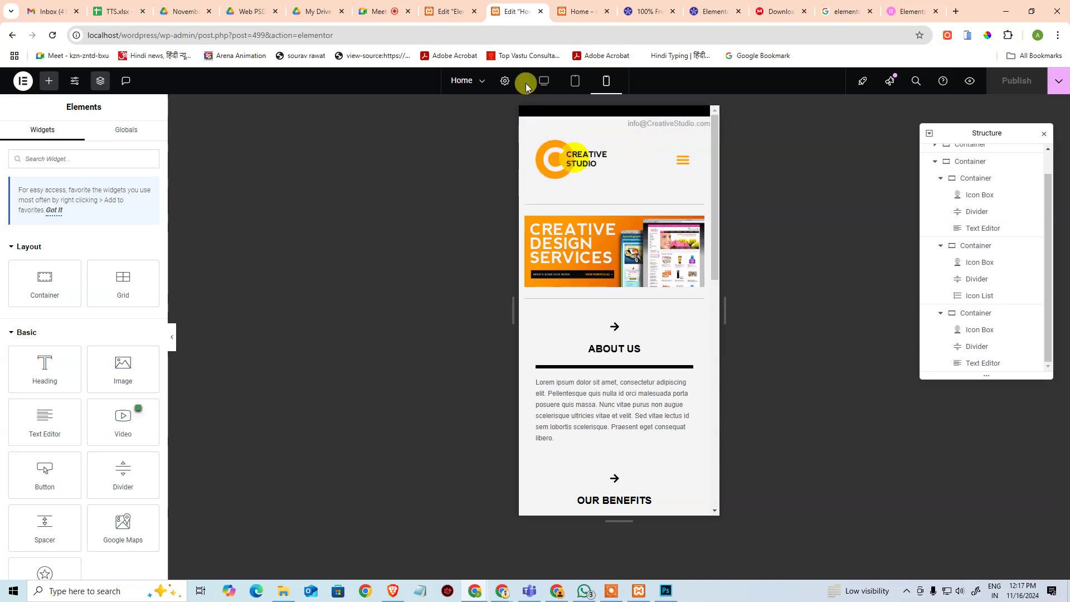
click(544, 82)
Step: In the tablet portrait layout, set the width of the container holding the three columns to 748 px
click(575, 81)
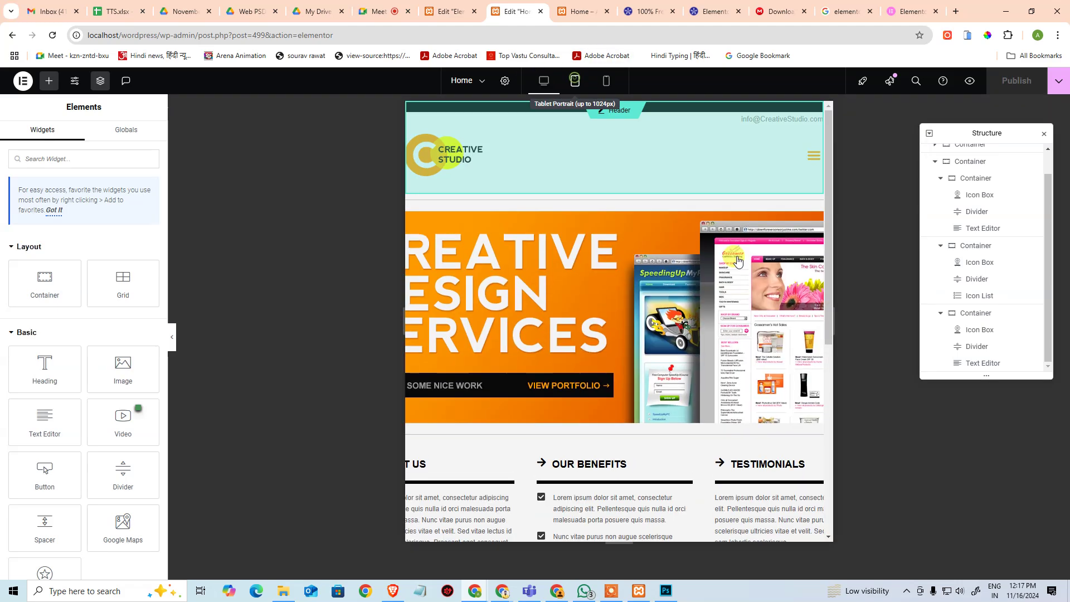
scroll(719, 317, down, 4)
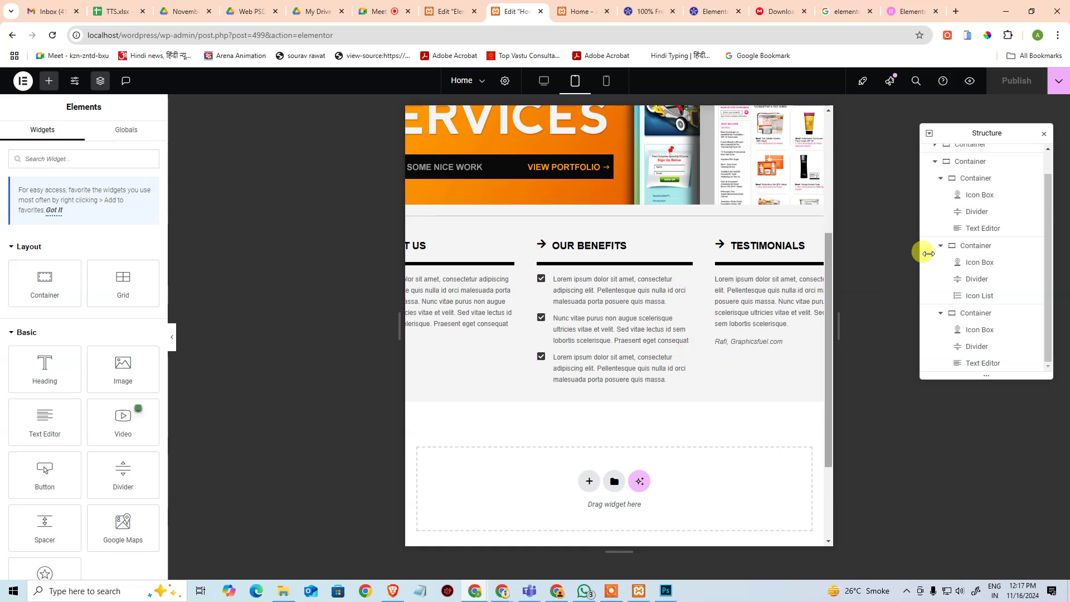
scroll(994, 231, up, 1)
click(940, 203)
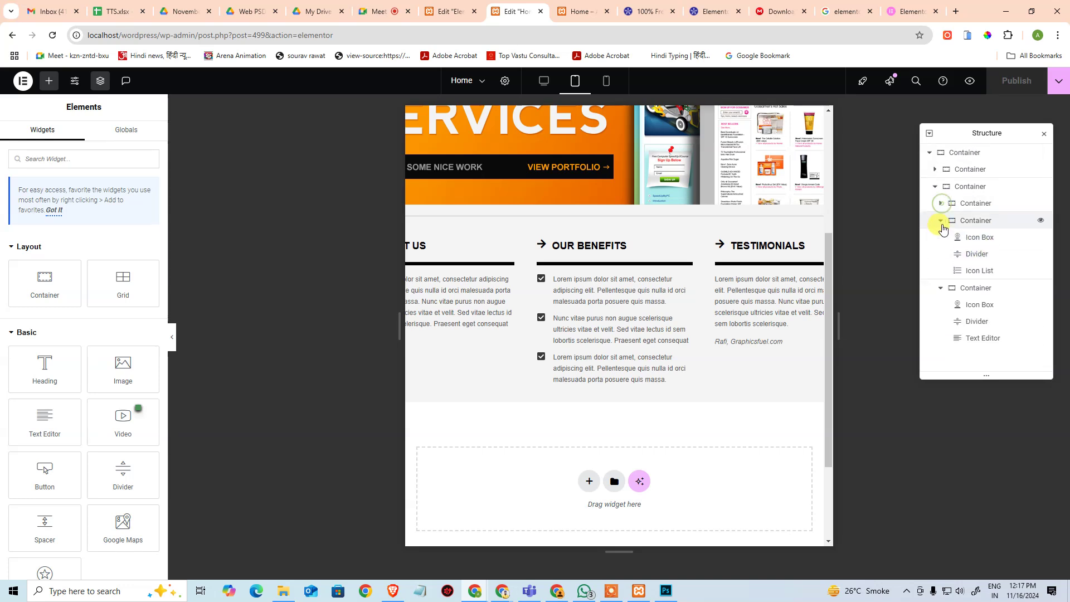
click(940, 220)
click(940, 237)
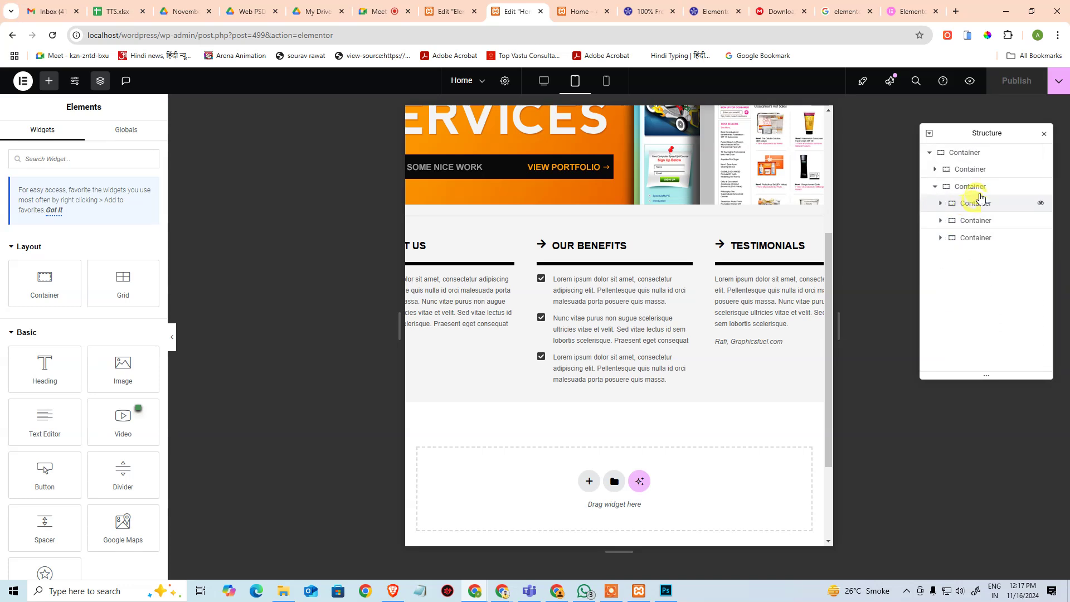
click(974, 187)
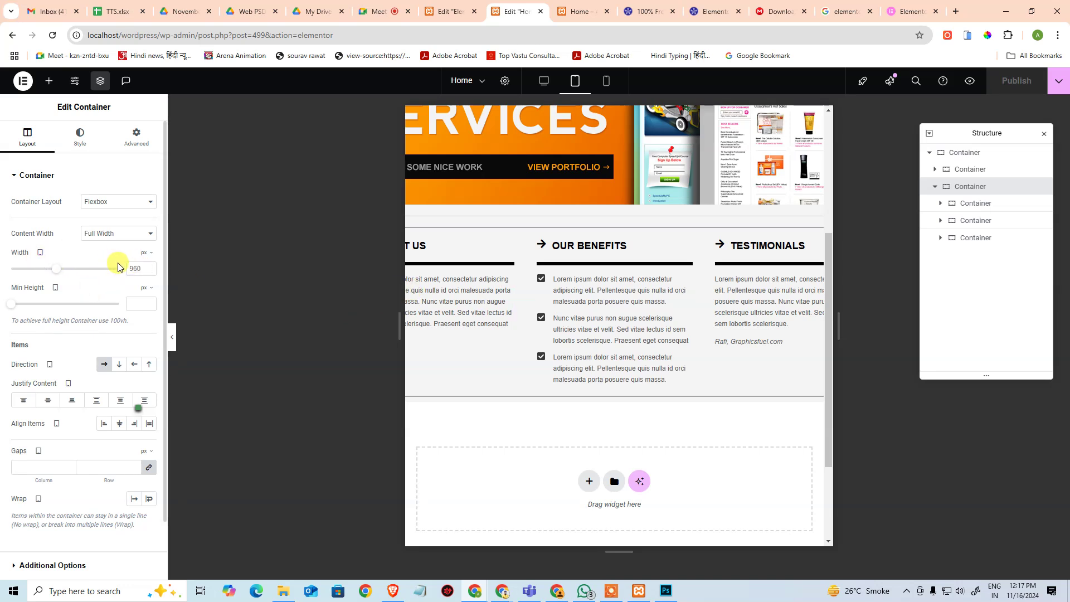
click(139, 268)
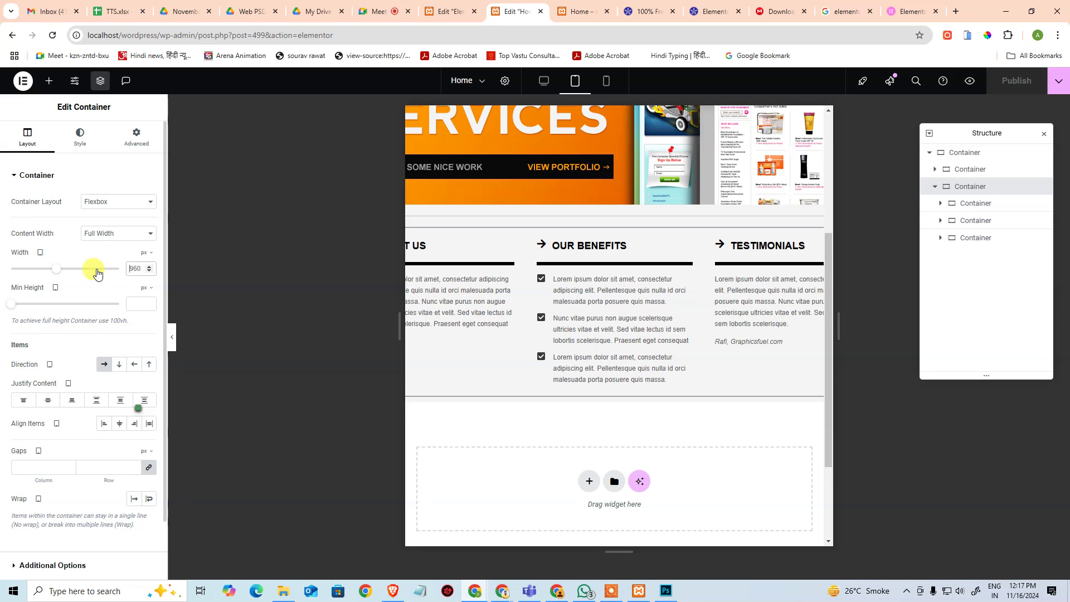
text(768)
key(Down)
key(Down)
key(Down)
key(Down)
key(Down)
key(Down)
key(Down)
key(Down)
key(Down)
key(Down)
key(Down)
key(Down)
key(Down)
key(Down)
key(Down)
key(Down)
key(Down)
key(Down)
key(Down)
key(Down)
key(Down)
key(Down)
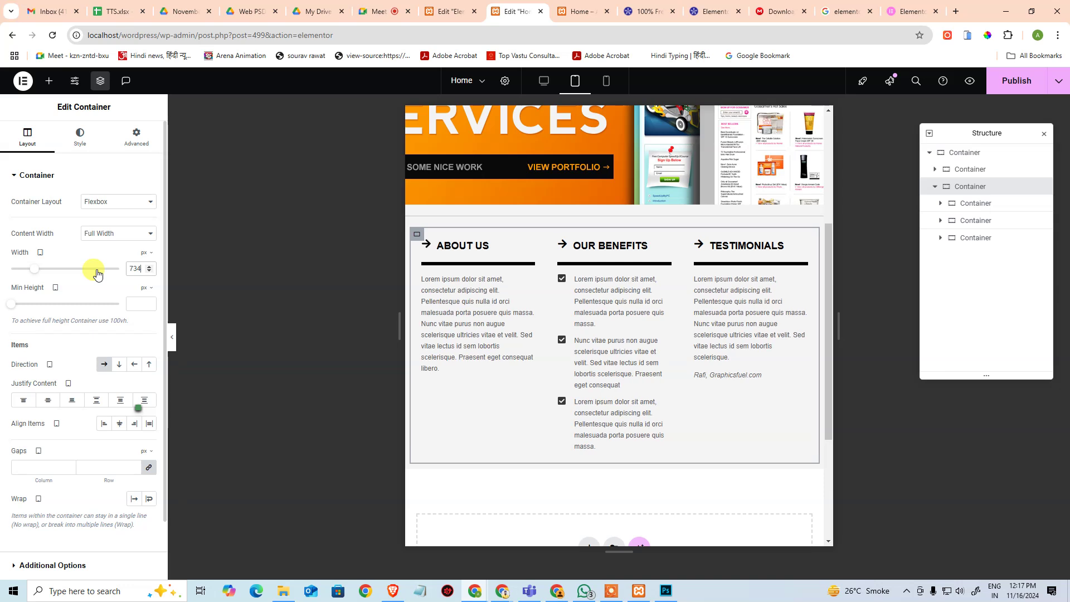
key(Up)
key(Up)
key(Up)
key(Up)
key(Up)
key(Up)
key(Up)
key(Up)
key(Up)
key(Up)
key(Up)
key(Up)
key(Up)
key(Up)
key(Up)
key(Up)
key(Up)
key(Up)
key(Up)
key(Up)
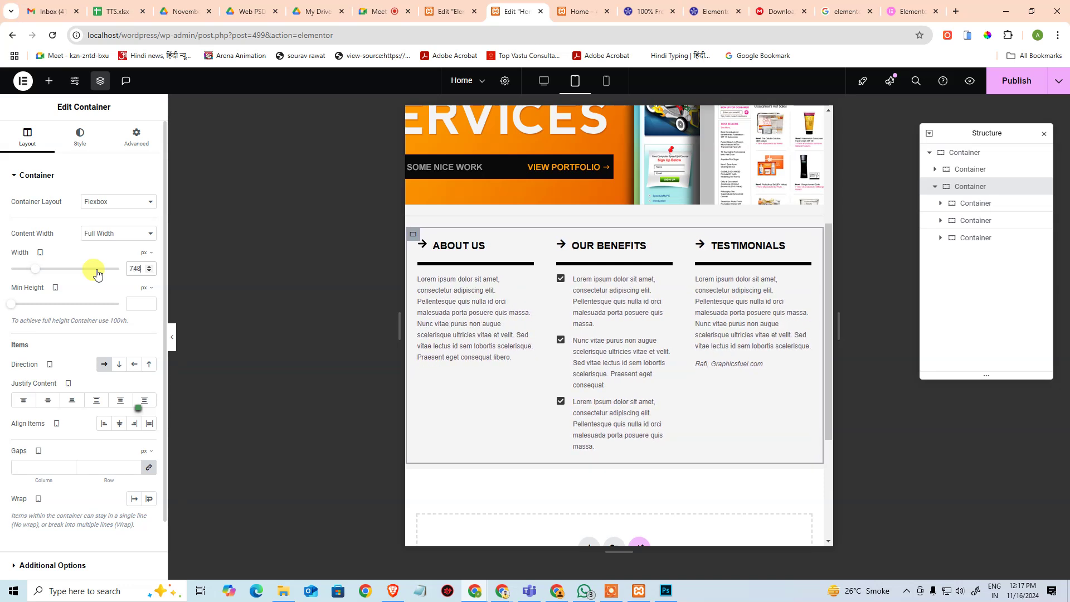
Step: Set the three-column container's tablet width to 750 px and, after trying the vertical direction, arrange its items in a horizontal row
key(Up)
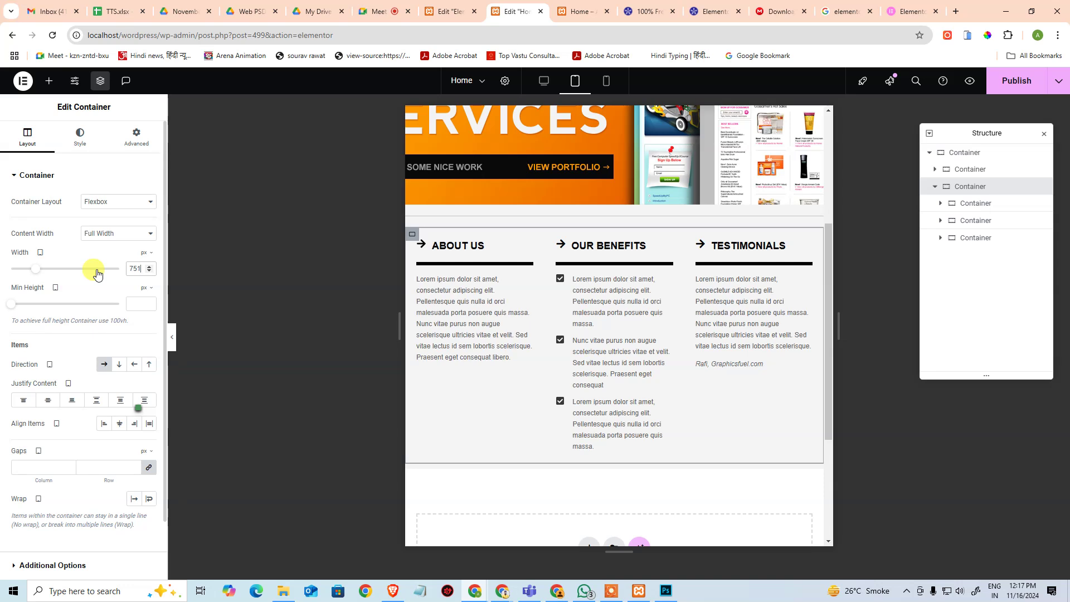
key(Down)
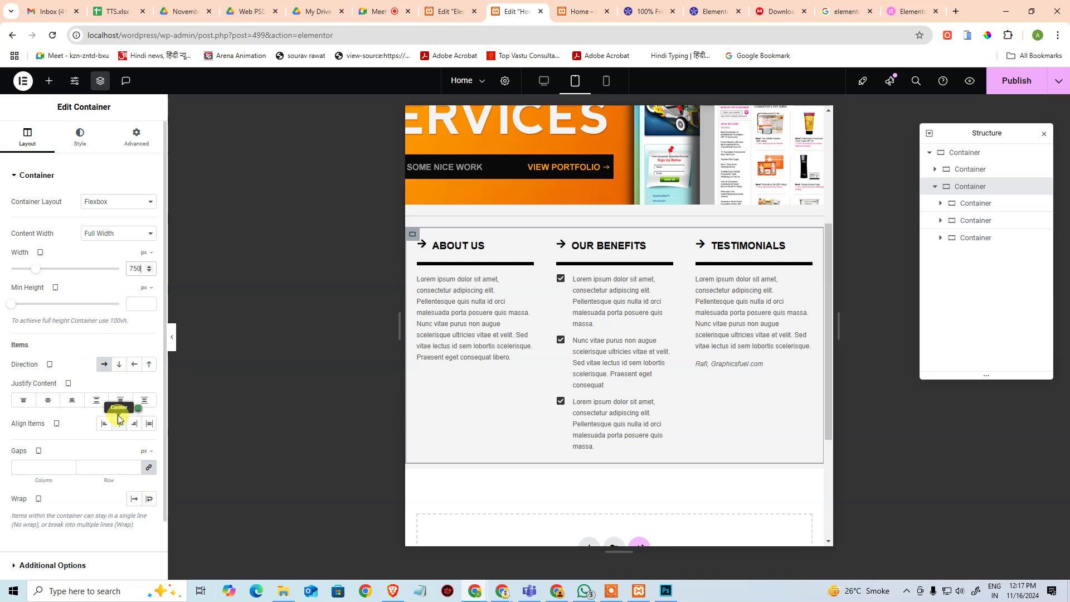
click(121, 365)
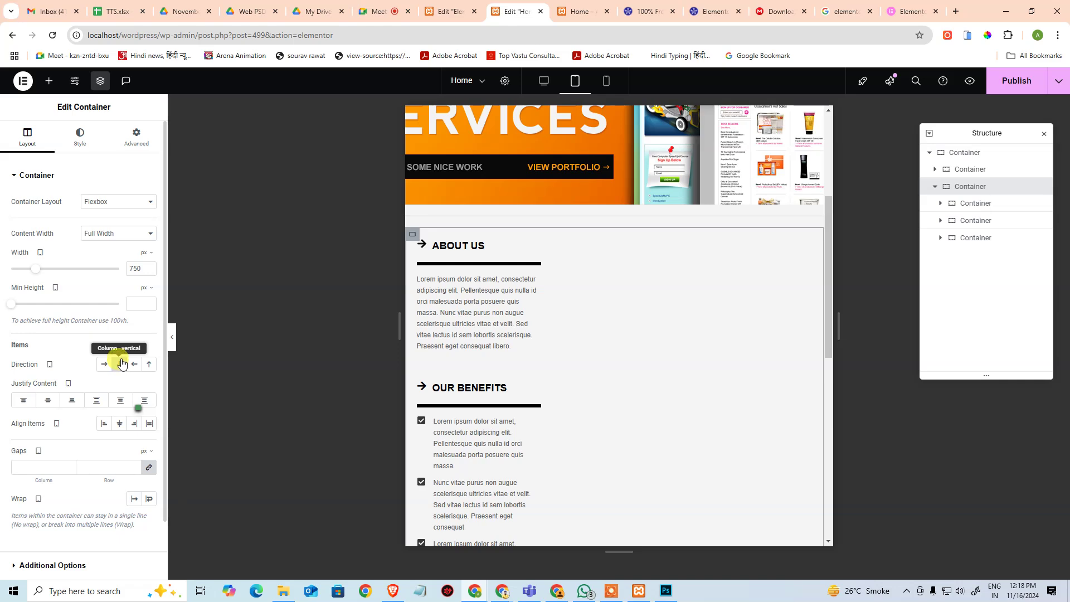
click(104, 364)
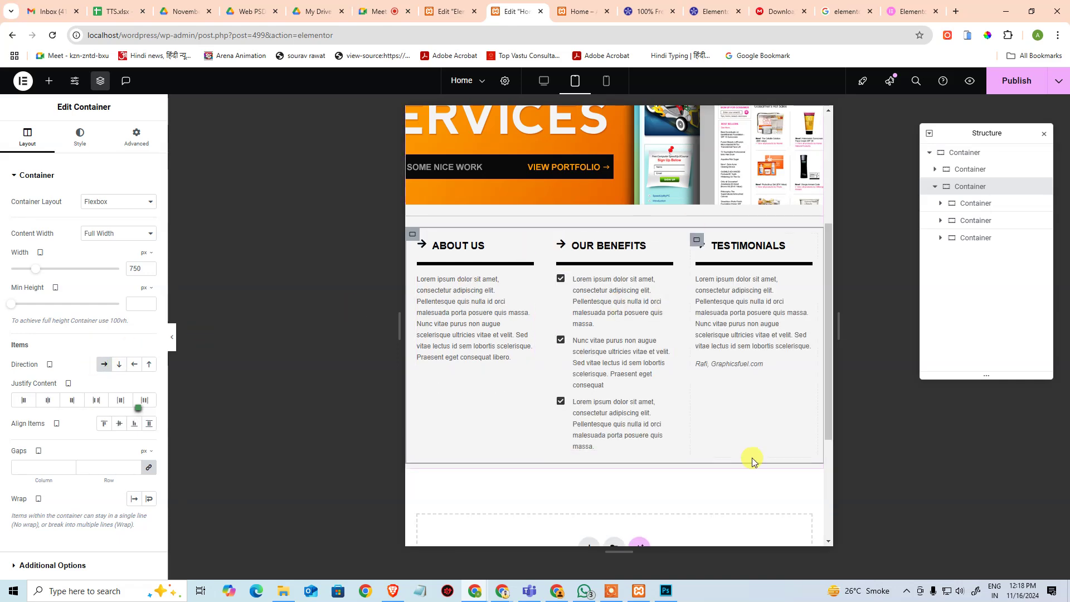
Step: Set the banner image container's tablet width to 750 px and compare the banner with the desktop layout
scroll(520, 210, up, 4)
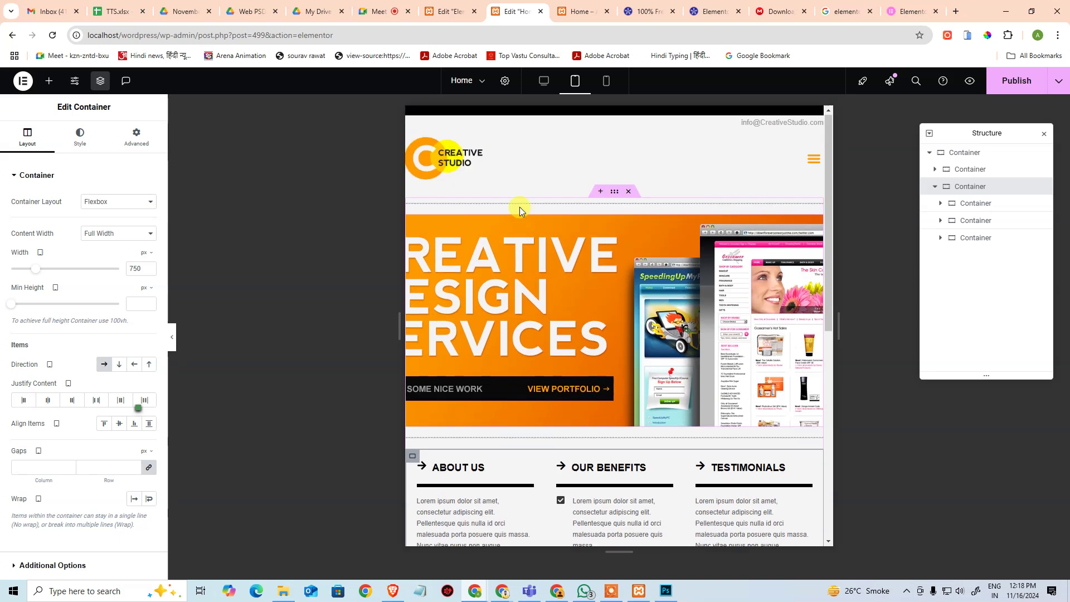
click(557, 269)
click(967, 169)
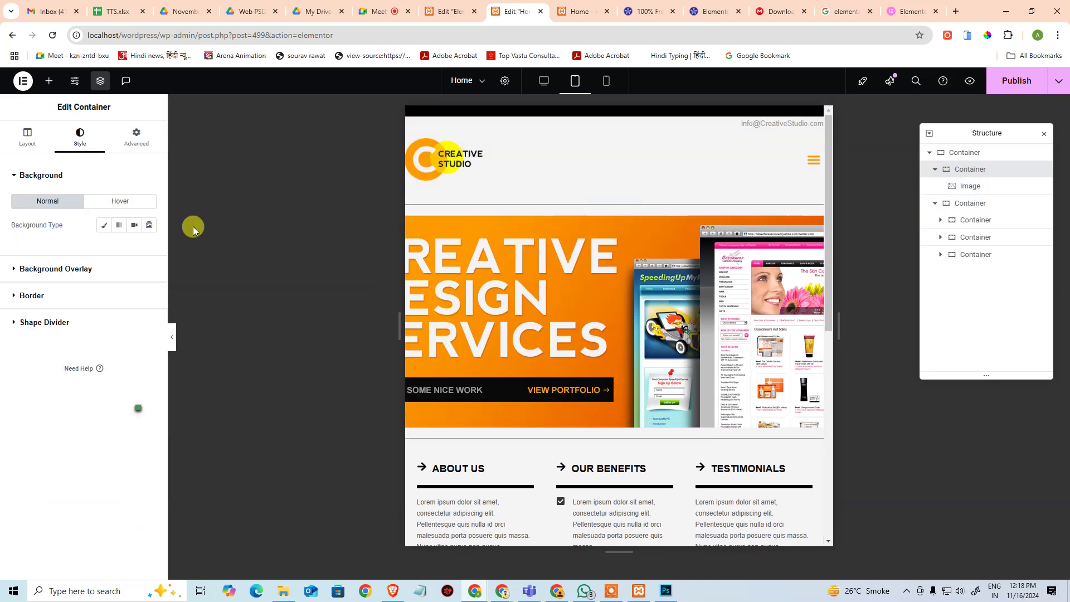
click(31, 142)
click(135, 269)
text(750)
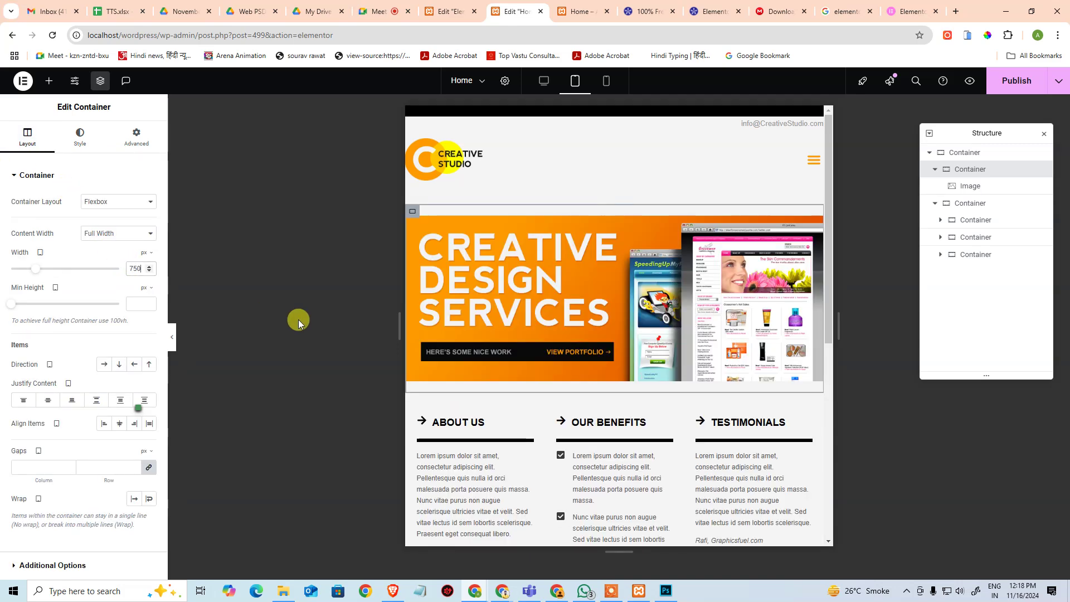
click(872, 354)
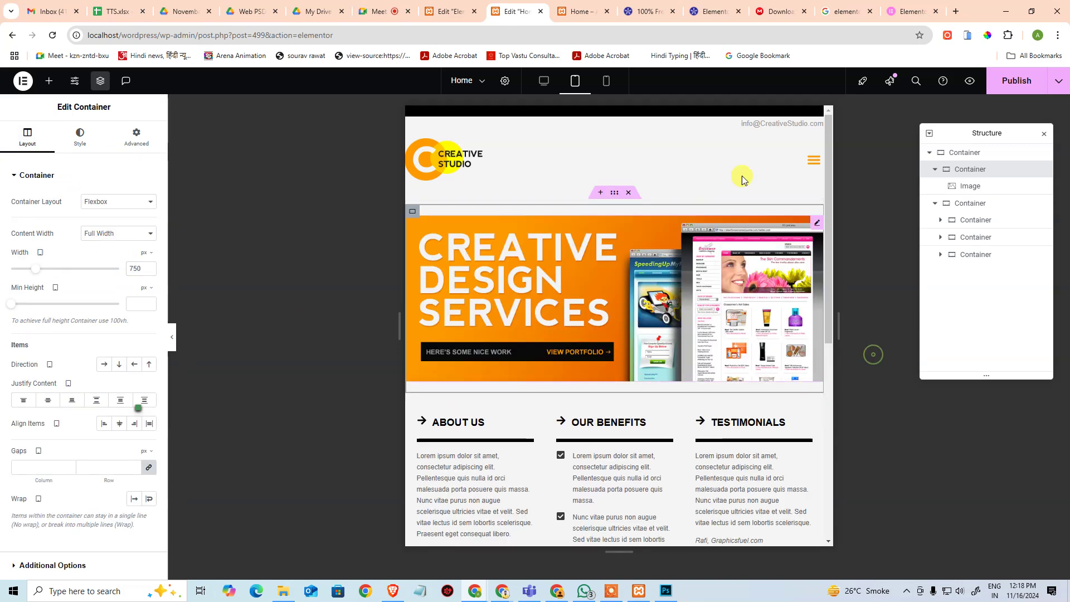
click(543, 81)
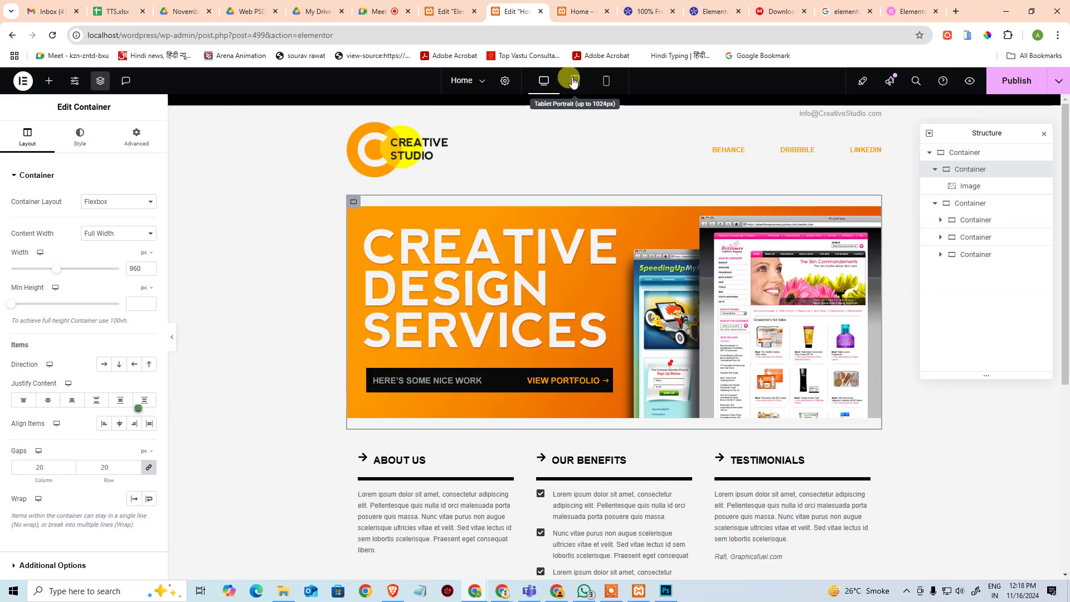
click(573, 82)
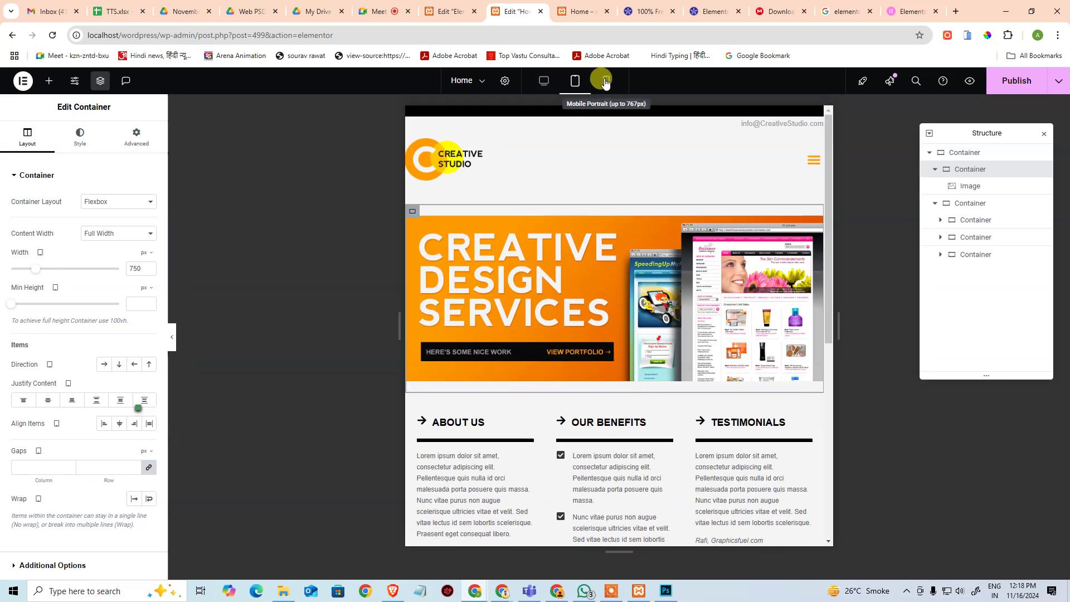
Step: In the mobile layout, set the icon position to the left of the title for the ABOUT US, OUR BENEFITS and TESTIMONIALS icon boxes
click(606, 81)
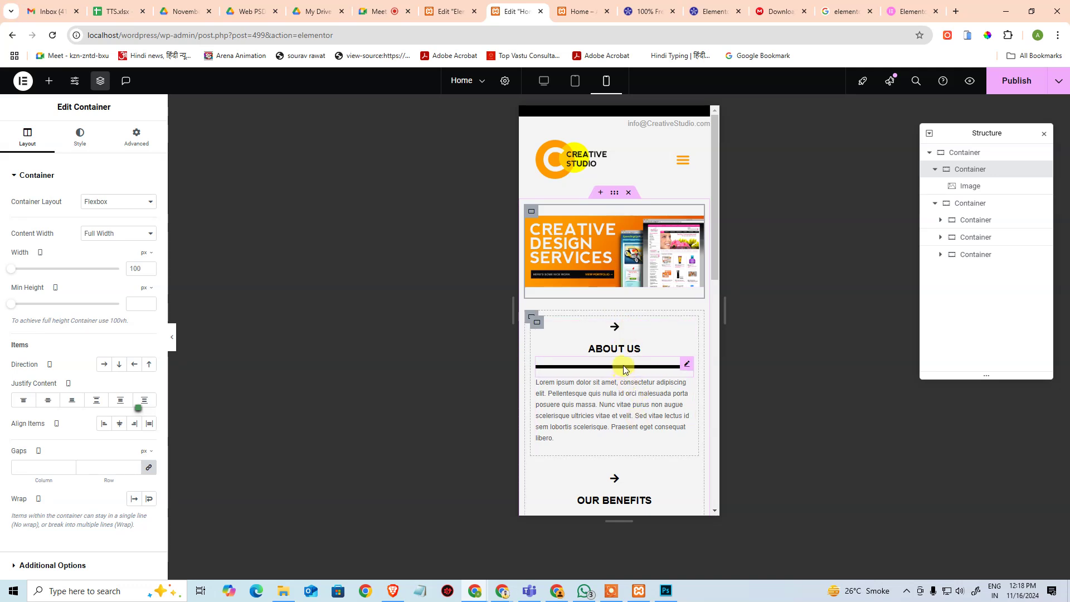
click(687, 329)
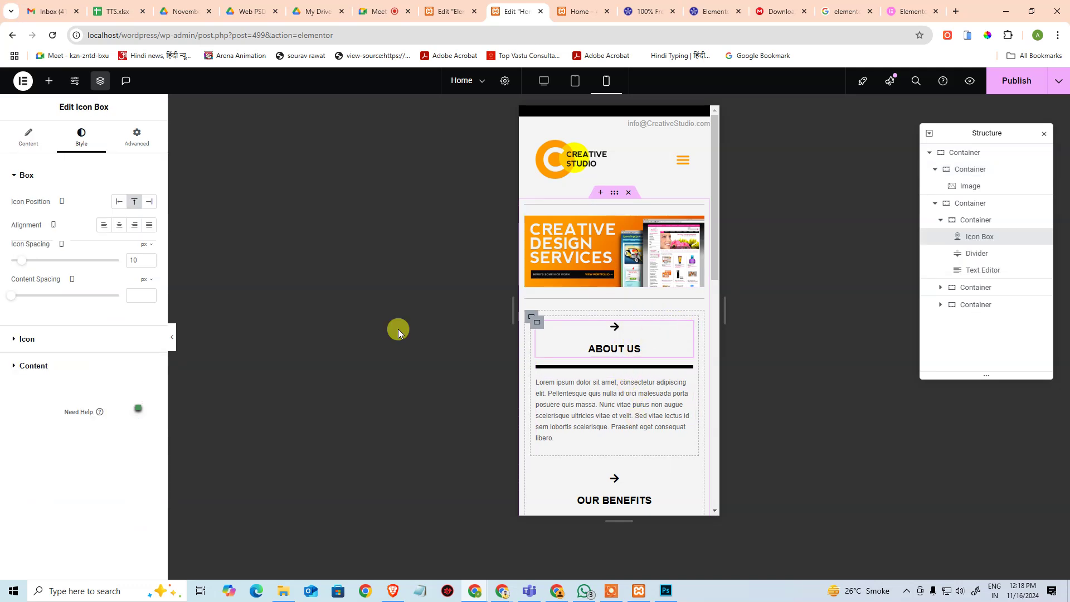
click(120, 202)
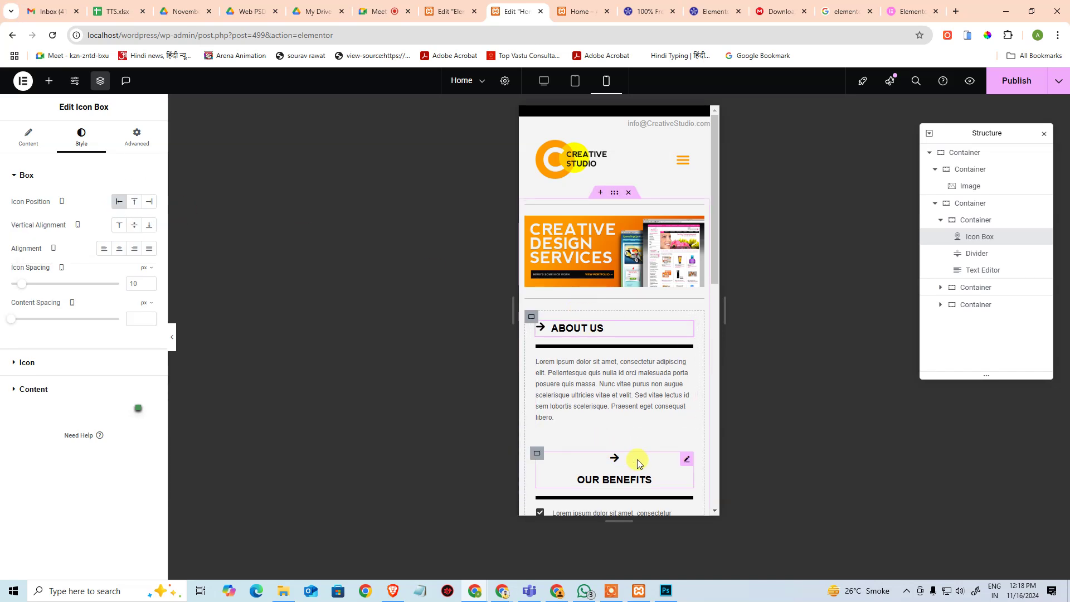
click(687, 459)
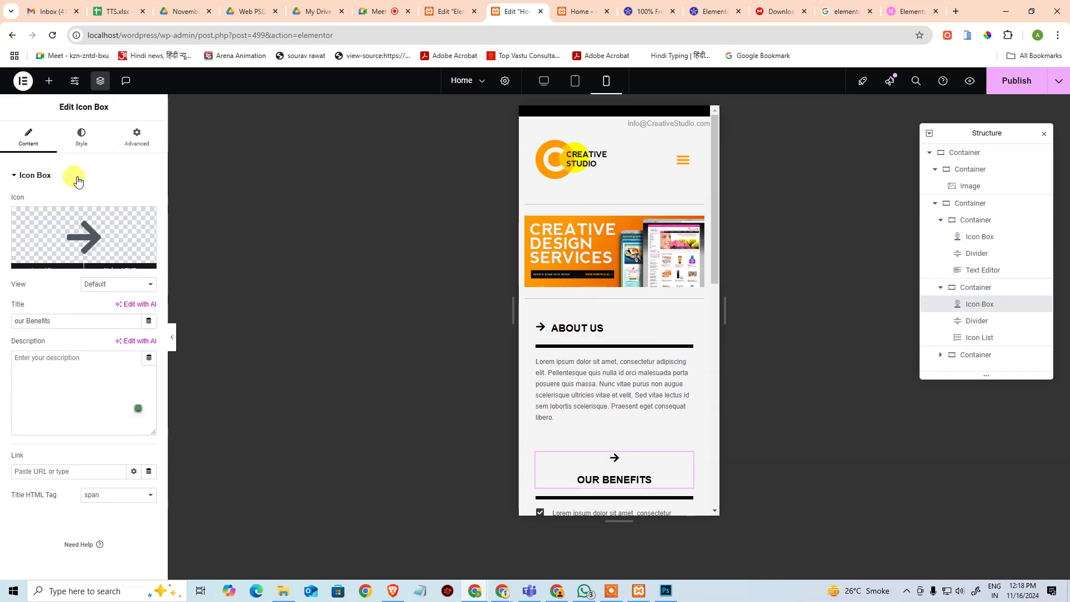
mouse_move(64, 269)
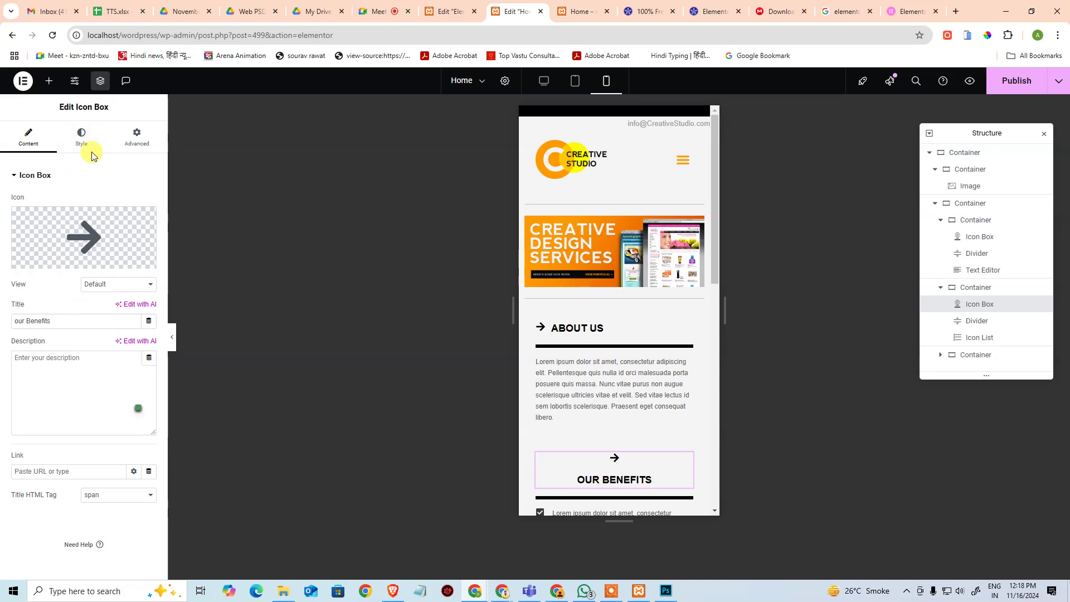
click(82, 136)
click(118, 201)
scroll(620, 433, down, 4)
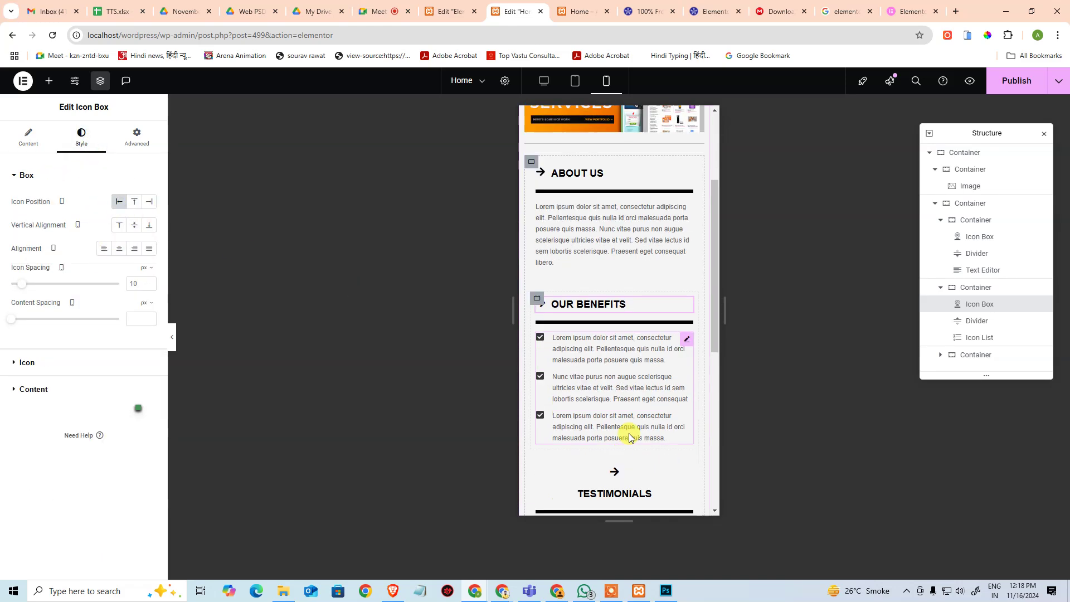
click(689, 409)
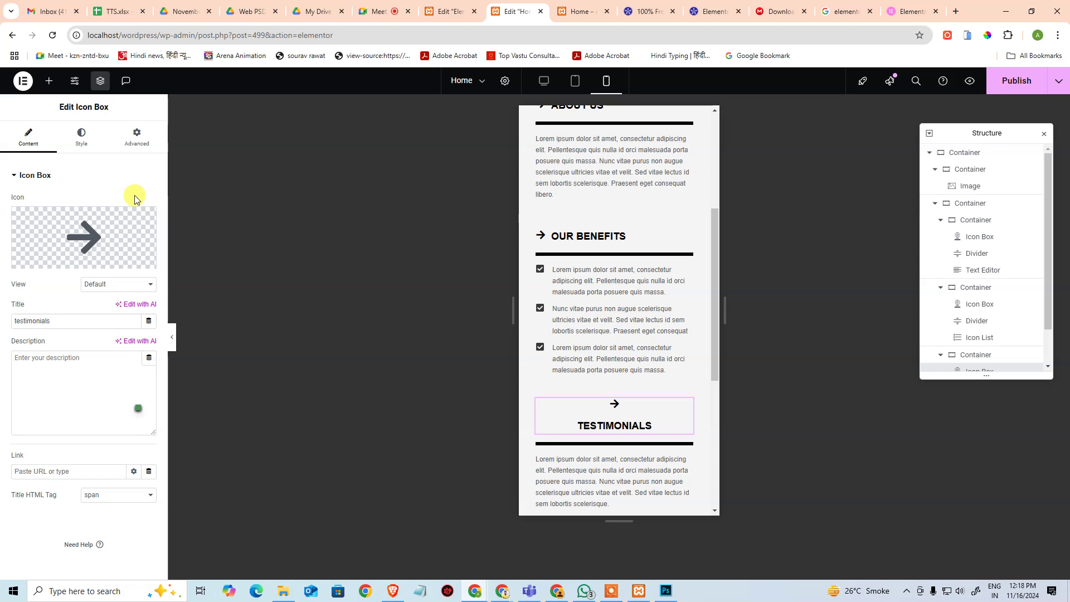
click(81, 138)
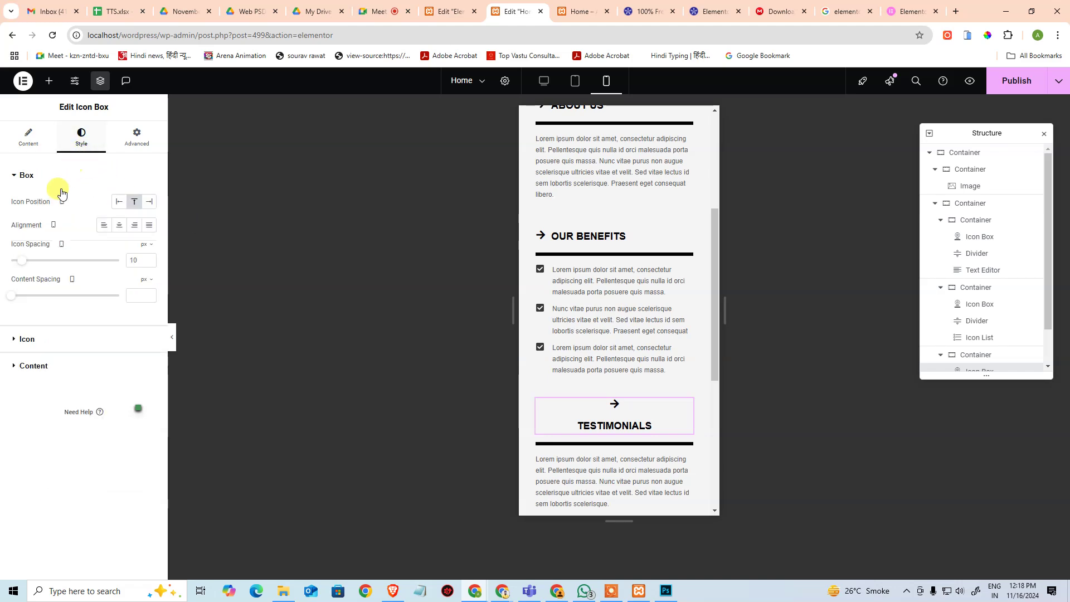
click(119, 201)
Step: Review the home page in the mobile, tablet and desktop layouts, including the default footer at the end of the page
scroll(686, 395, up, 4)
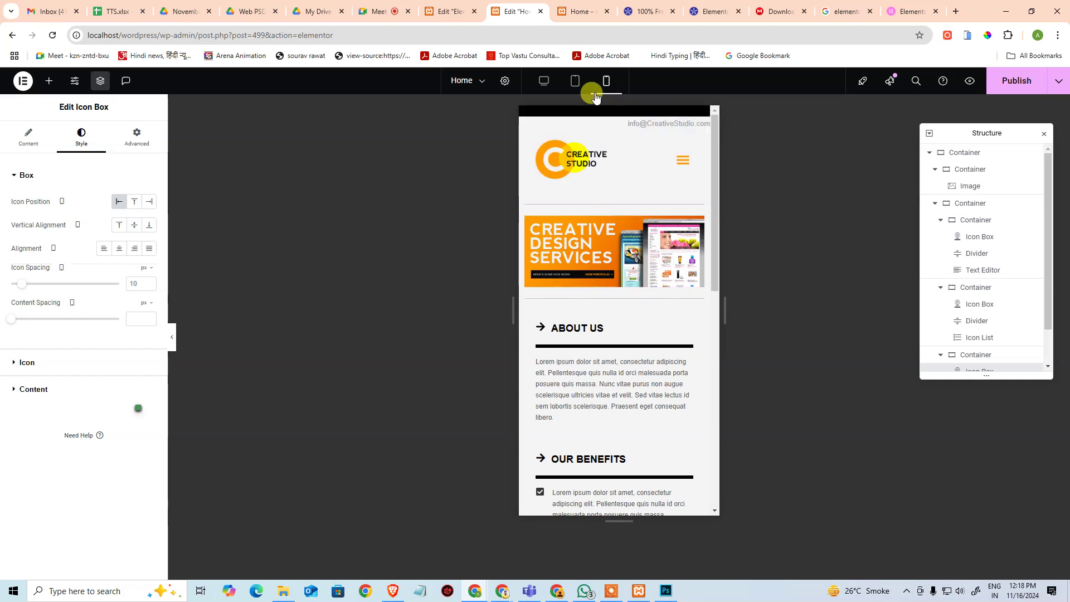
click(575, 81)
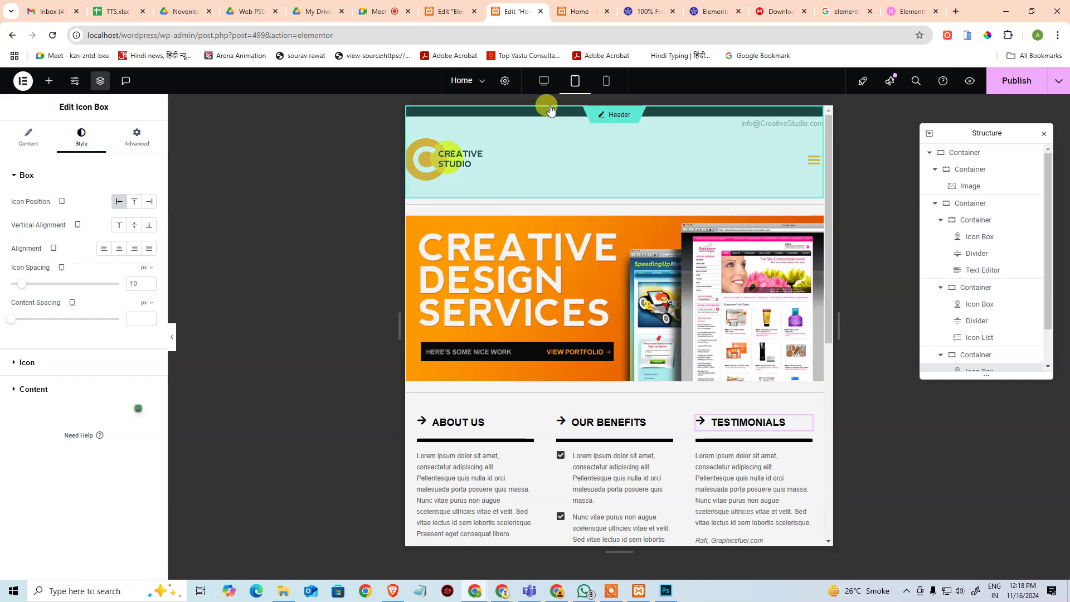
click(543, 81)
scroll(742, 464, down, 4)
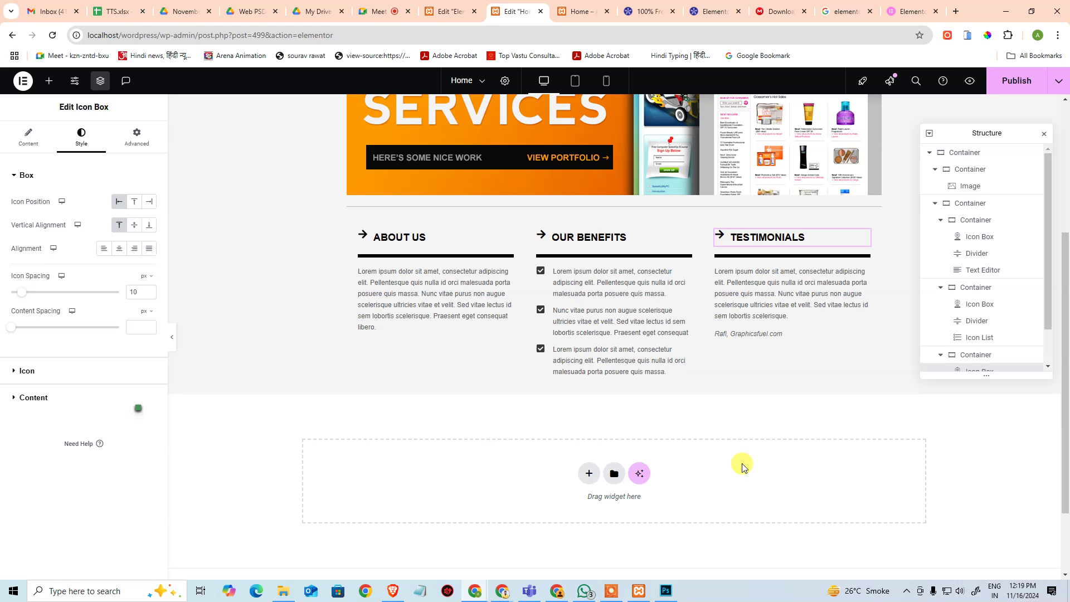
scroll(786, 406, up, 4)
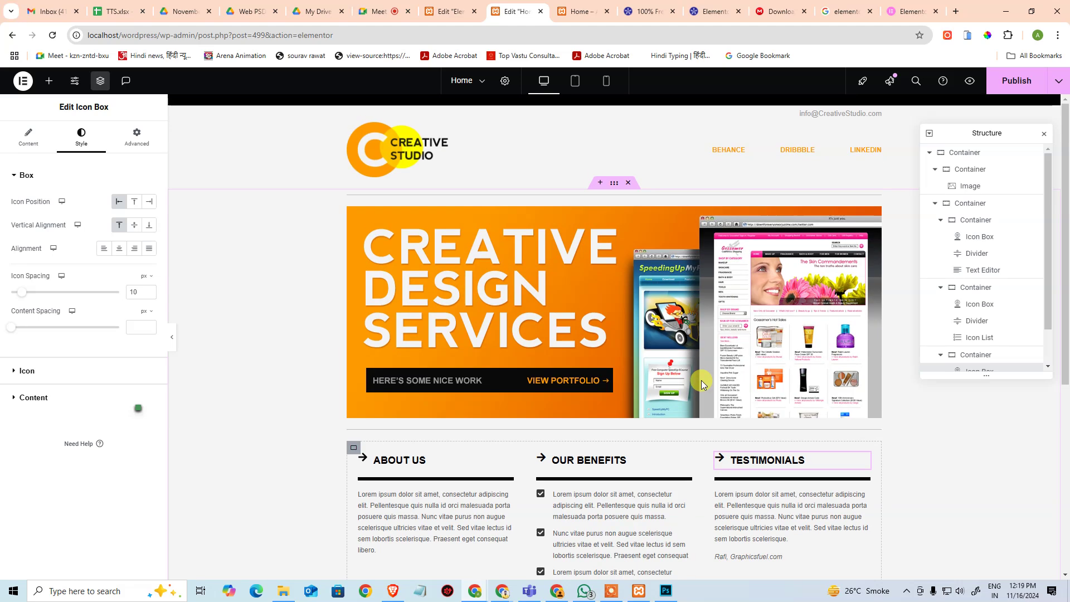
scroll(860, 417, down, 6)
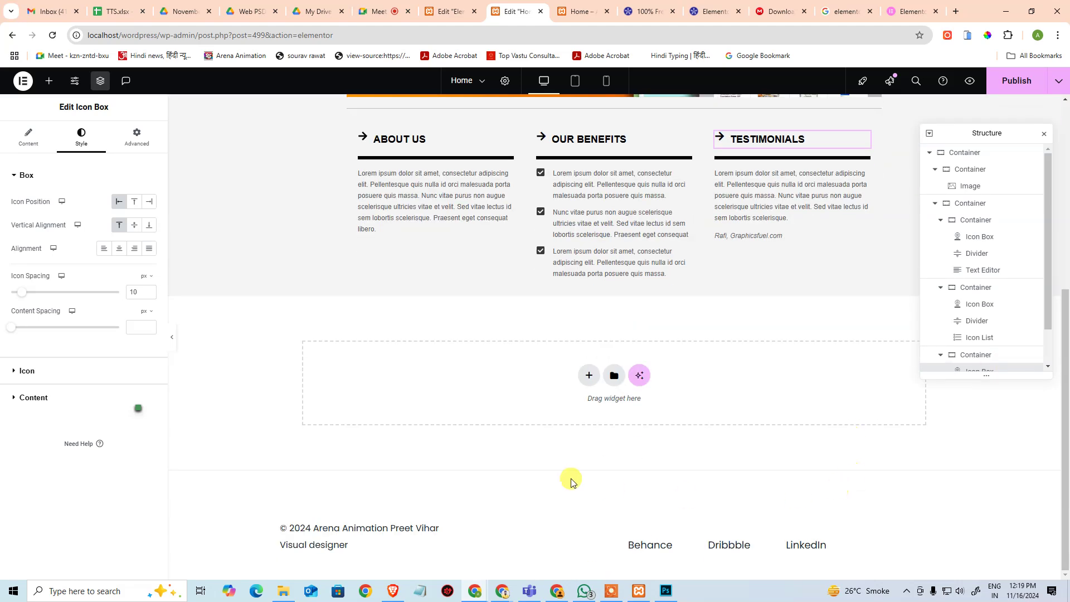
scroll(509, 174, up, 6)
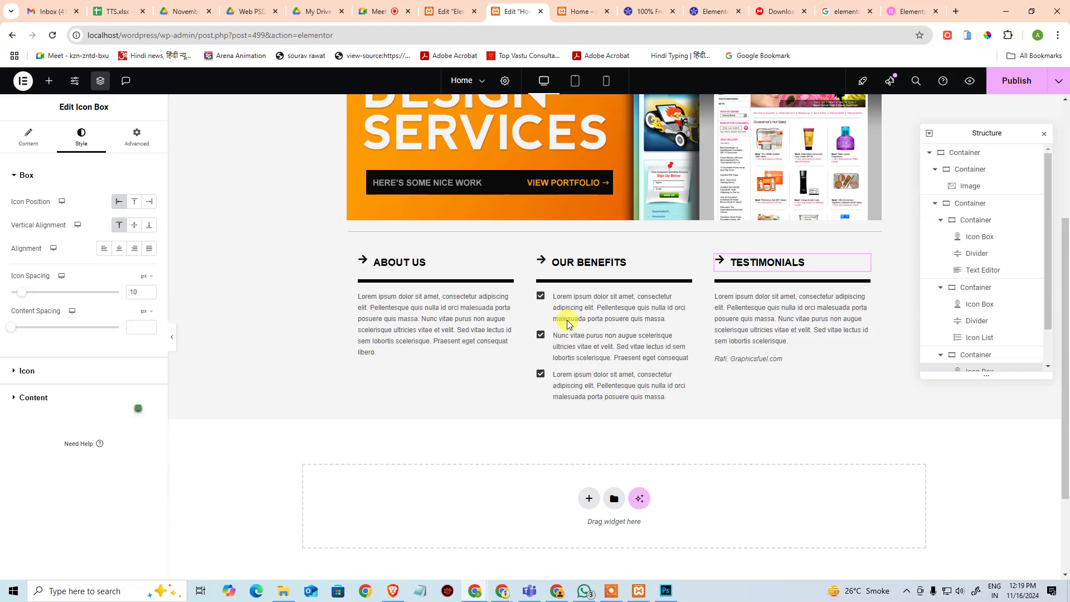
Step: From the header template's editor, open the Theme Builder and add a new Footer template
click(457, 12)
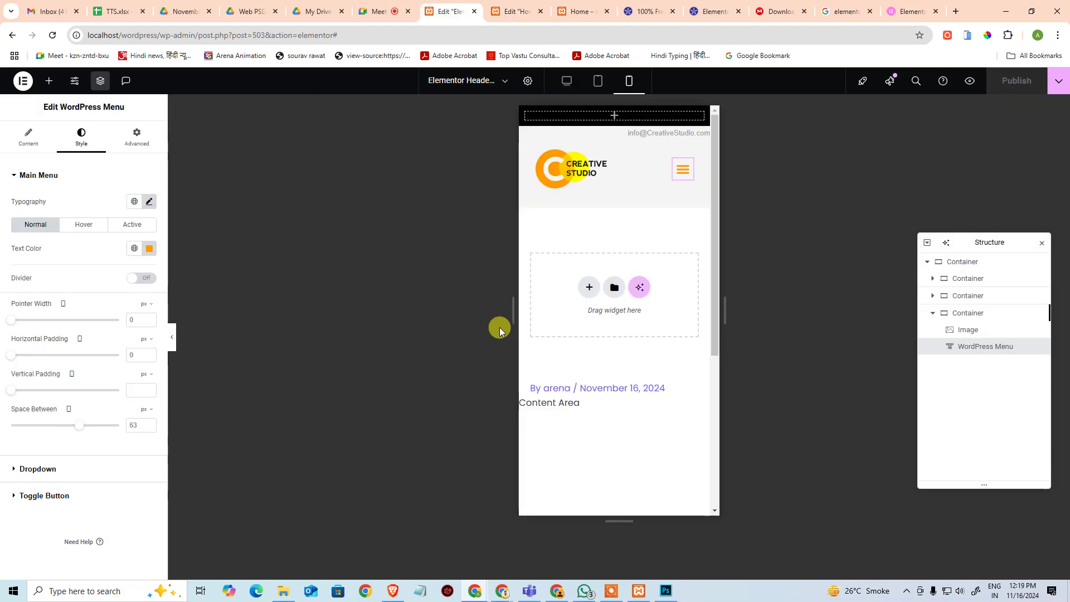
click(24, 83)
click(39, 111)
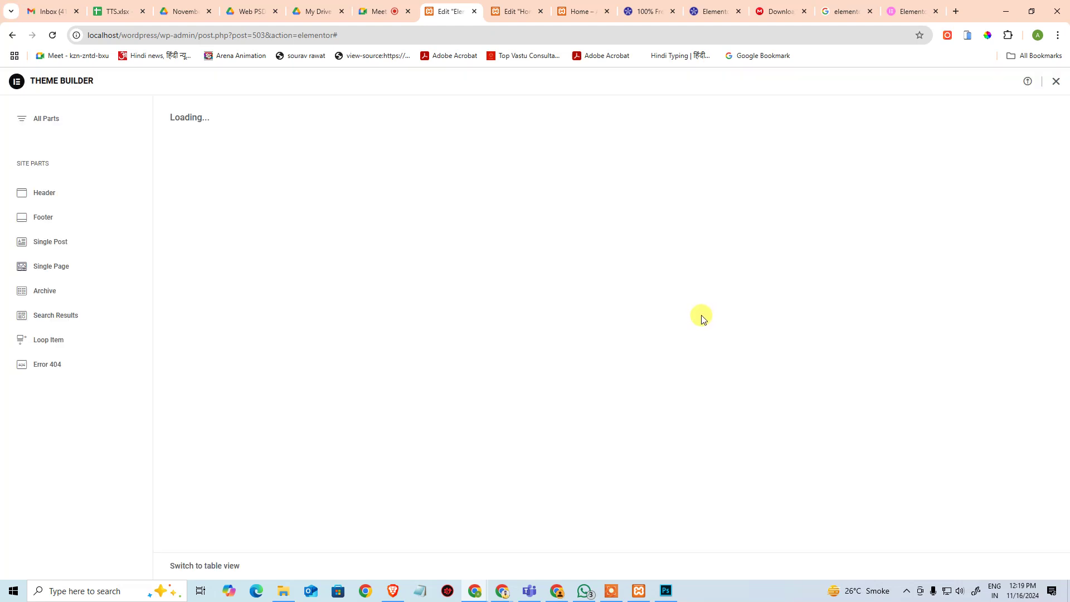
click(43, 218)
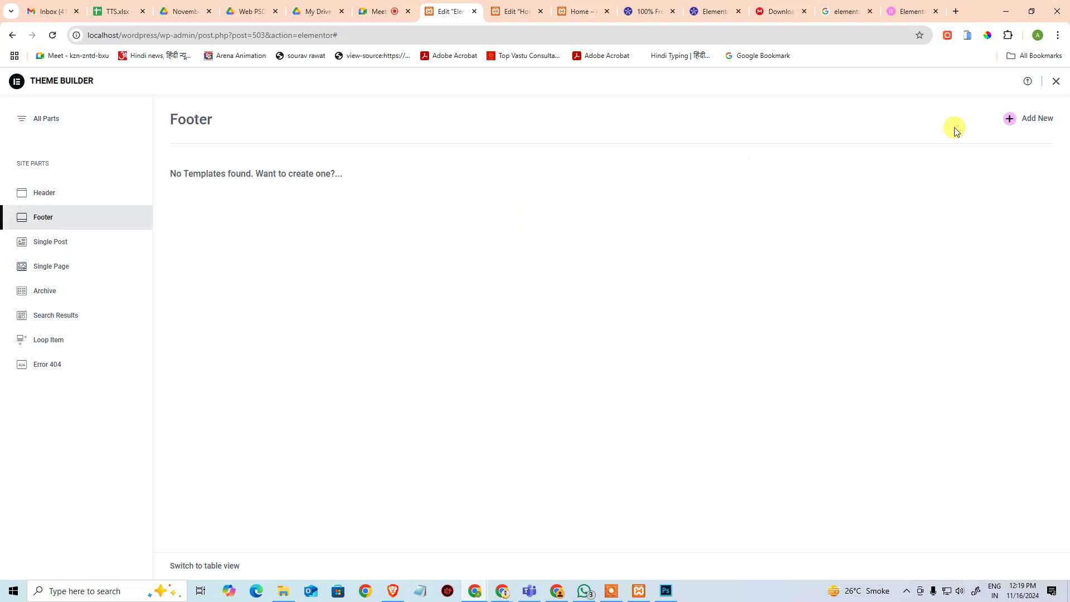
click(1007, 119)
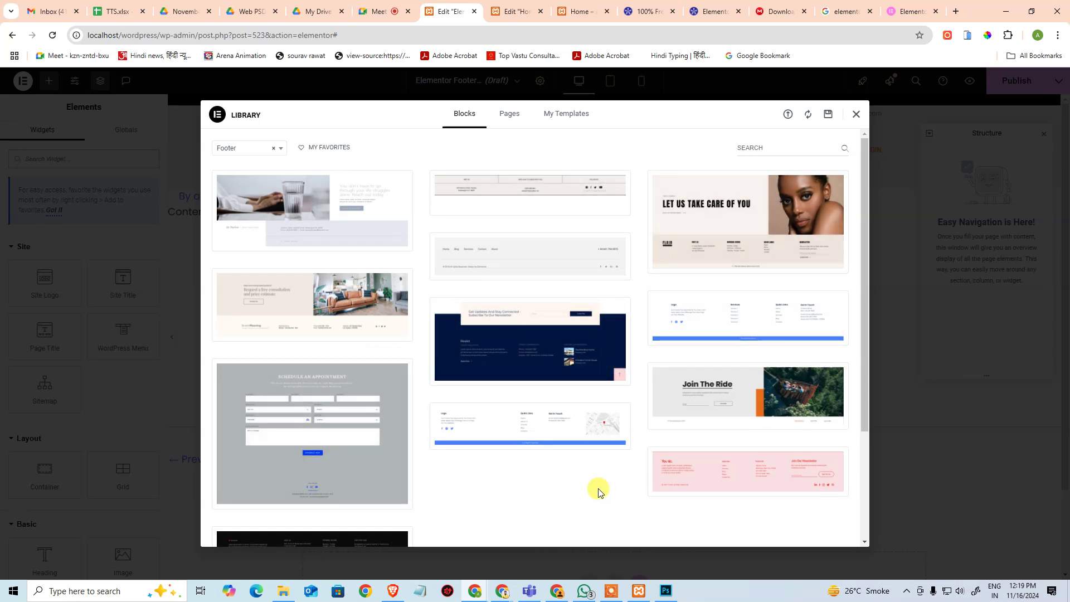
Step: Insert the light grey library footer block that has a menu, phone number, copyright line and social icons
mouse_move(542, 265)
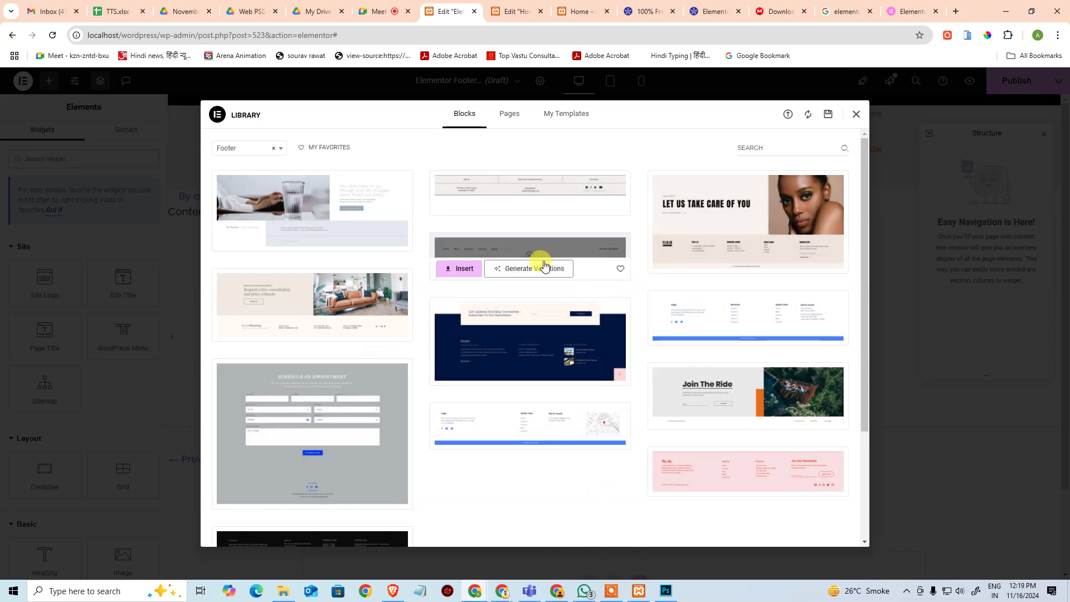
click(461, 268)
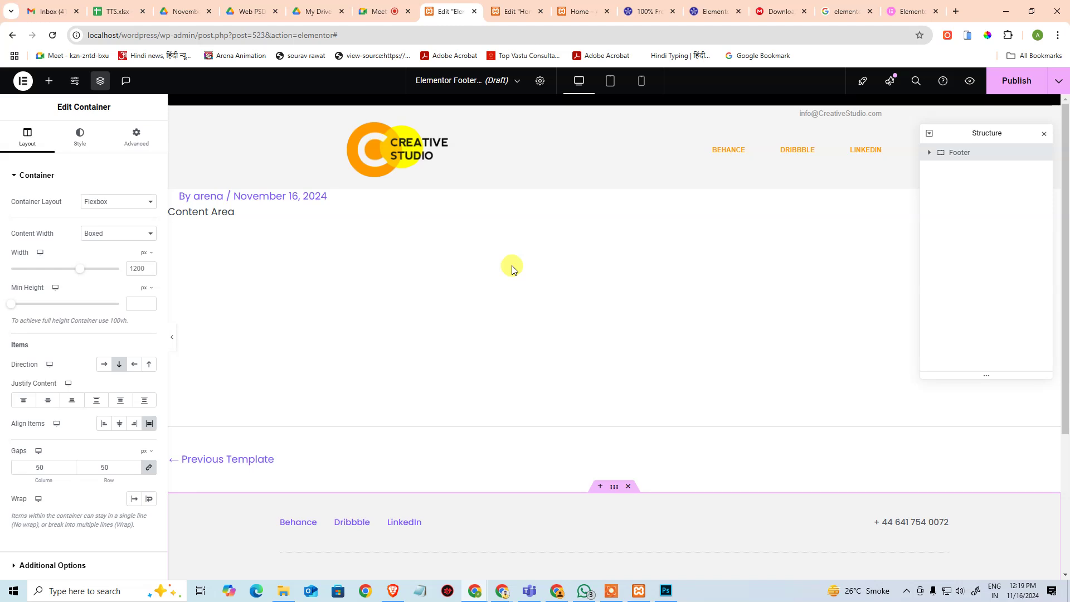
scroll(512, 273, down, 3)
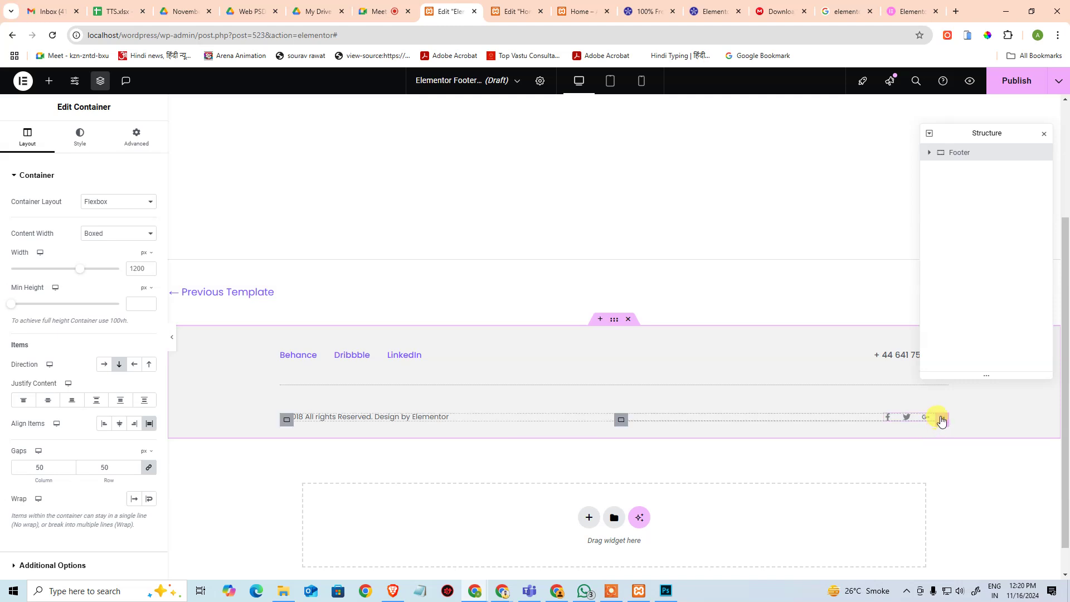
Step: Switch to Photoshop, cancel the colour picker and examine the design's footer at 100% zoom
click(666, 591)
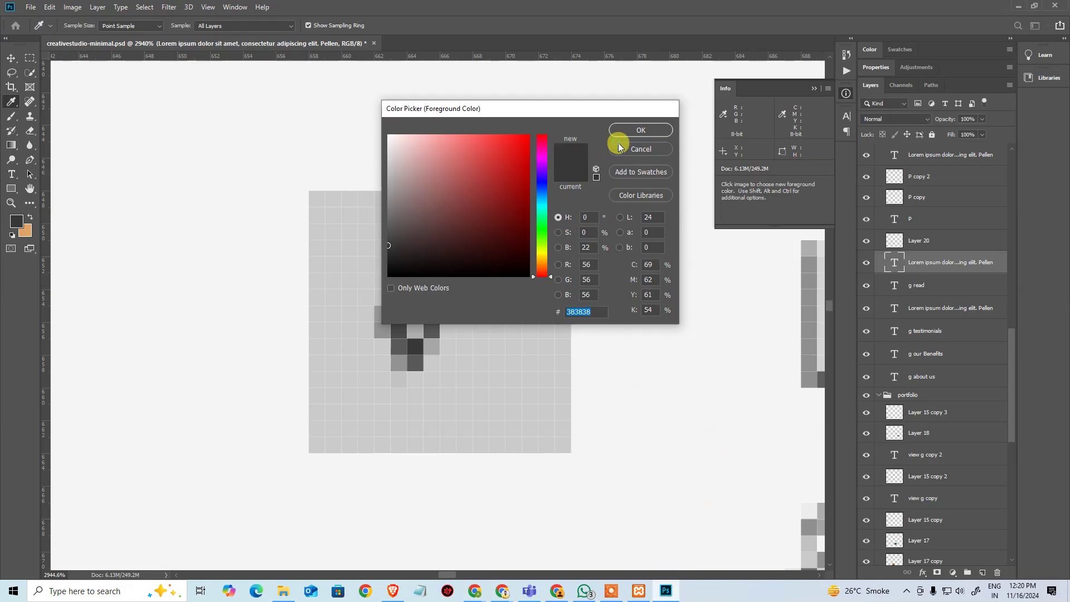
click(618, 146)
key(ctrl+alt+0)
drag(582, 431, 589, 170)
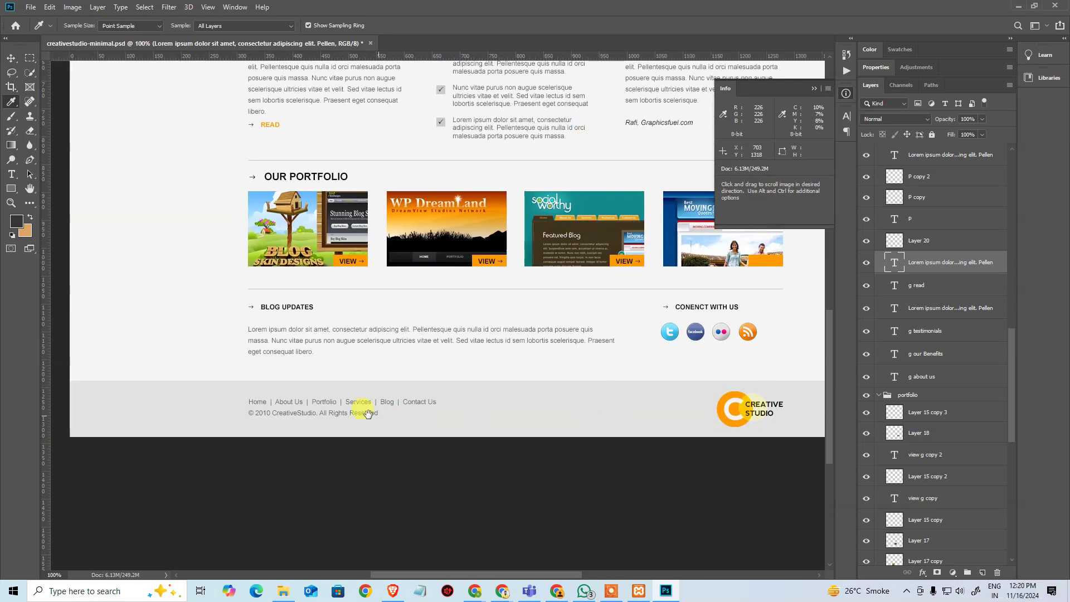
Step: Return to the Elementor footer editor in Chrome and delete the upper container holding the link menu and phone number
key(alt+Tab)
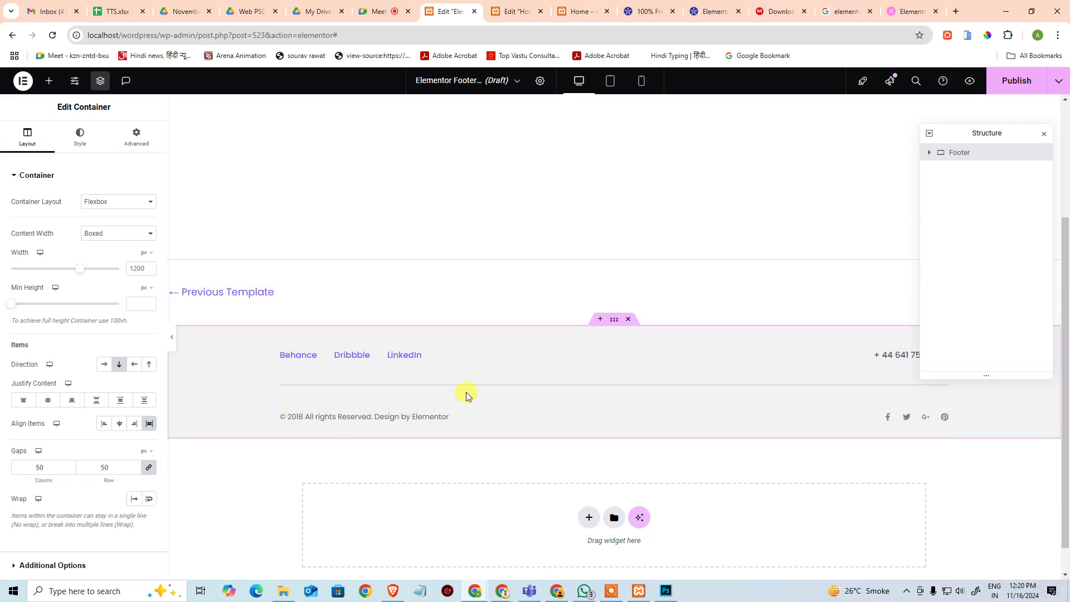
click(930, 154)
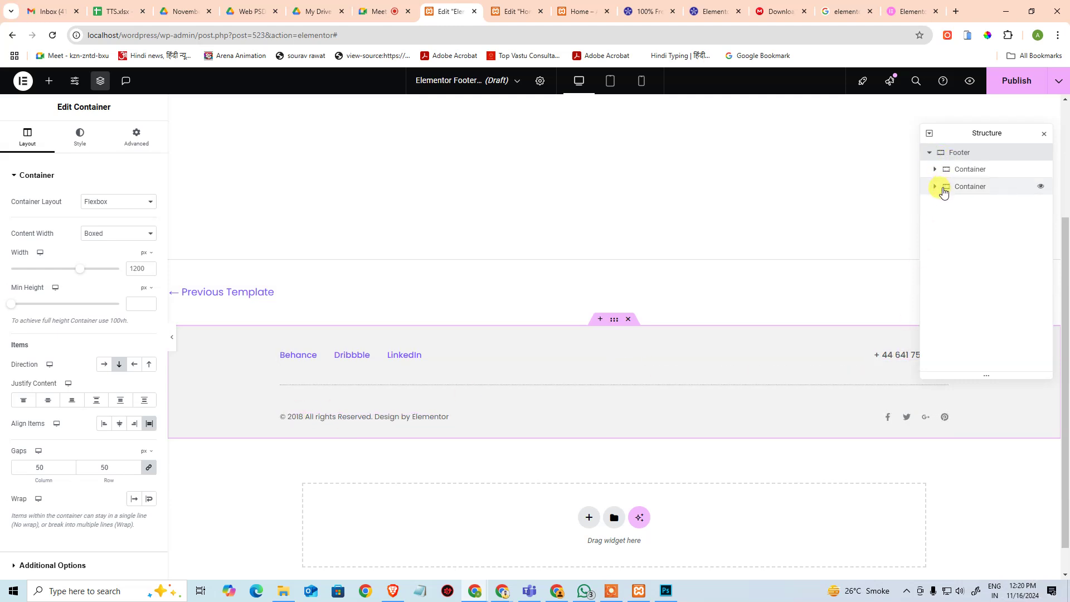
click(955, 170)
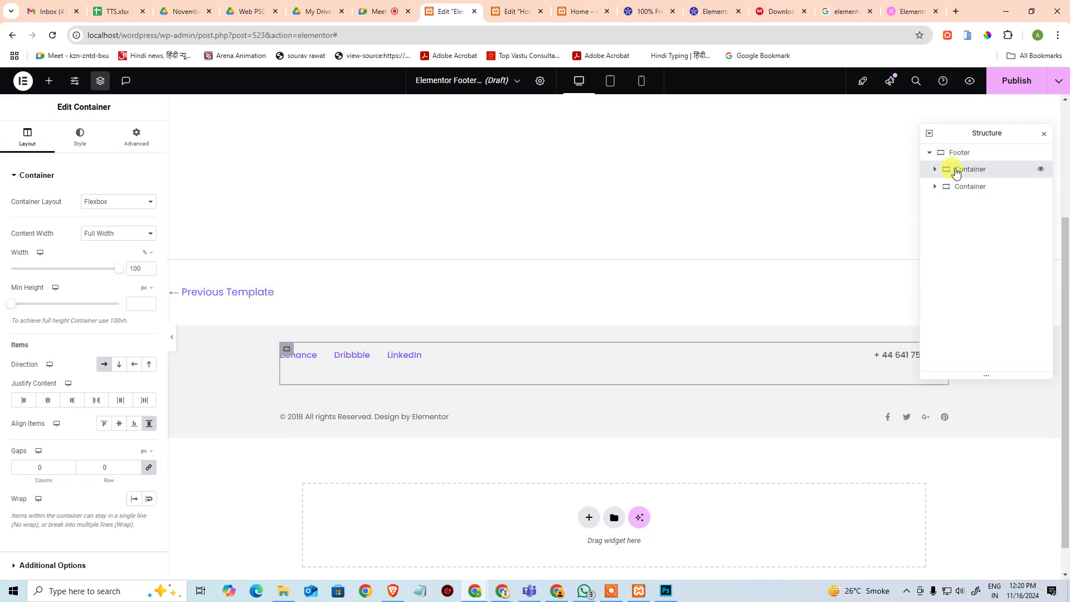
right_click(955, 170)
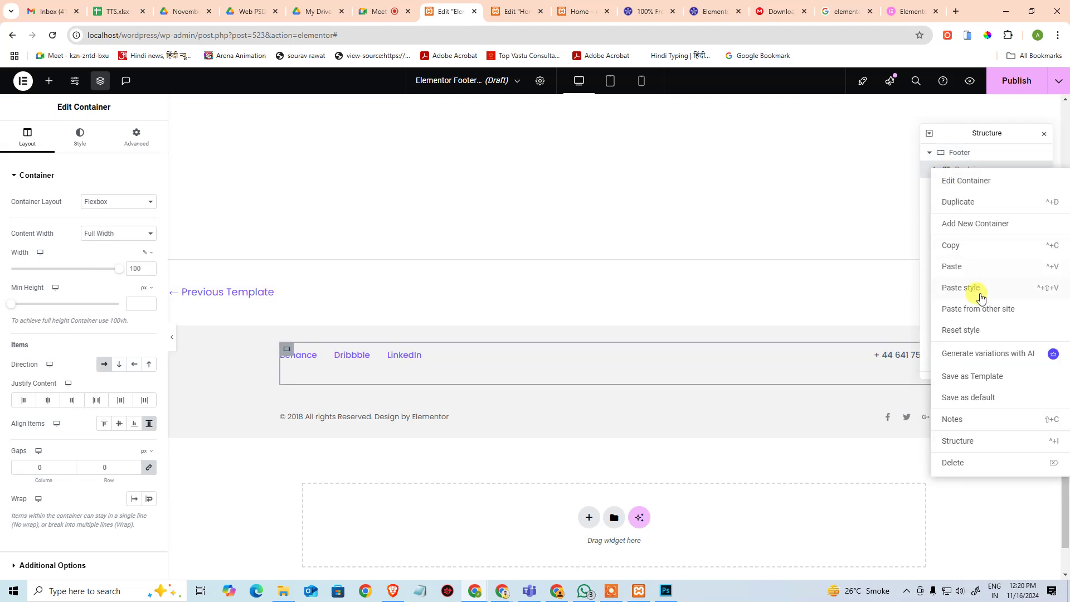
click(961, 464)
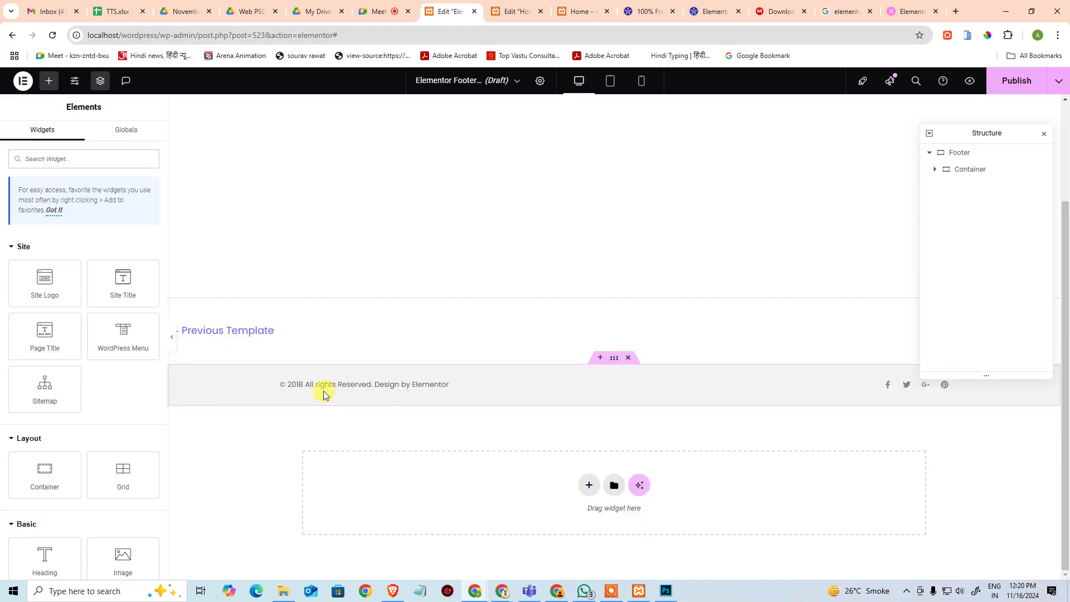
Step: Open the title text of the footer's copyright heading for editing
click(441, 385)
double_click(67, 222)
click(106, 228)
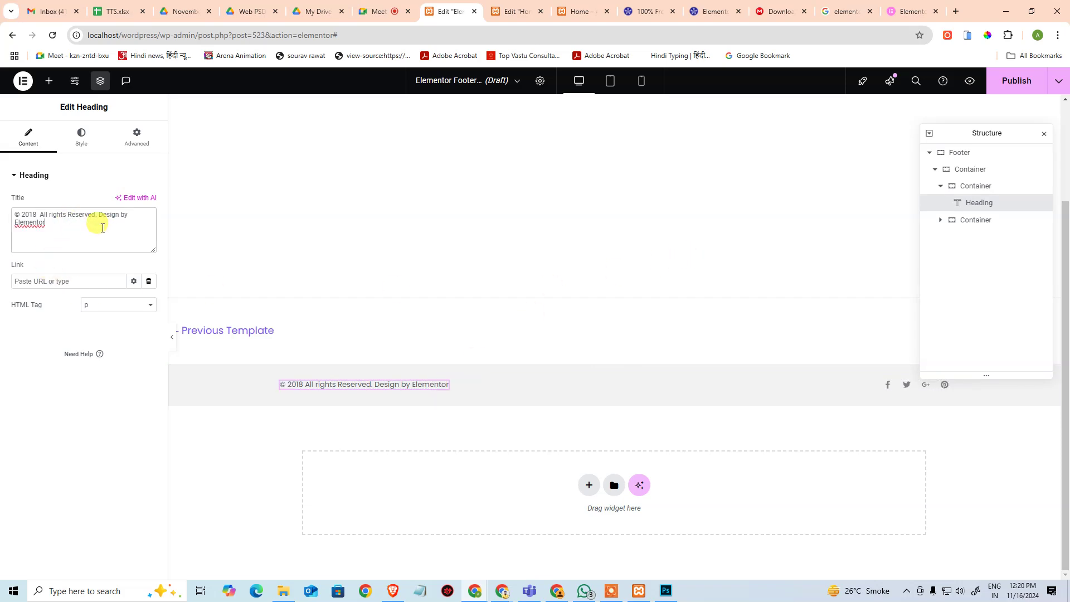
Step: Try adding the Photoshop footer's menu line above the copyright text in the same heading, and remove it again
key(alt+Tab)
key(t)
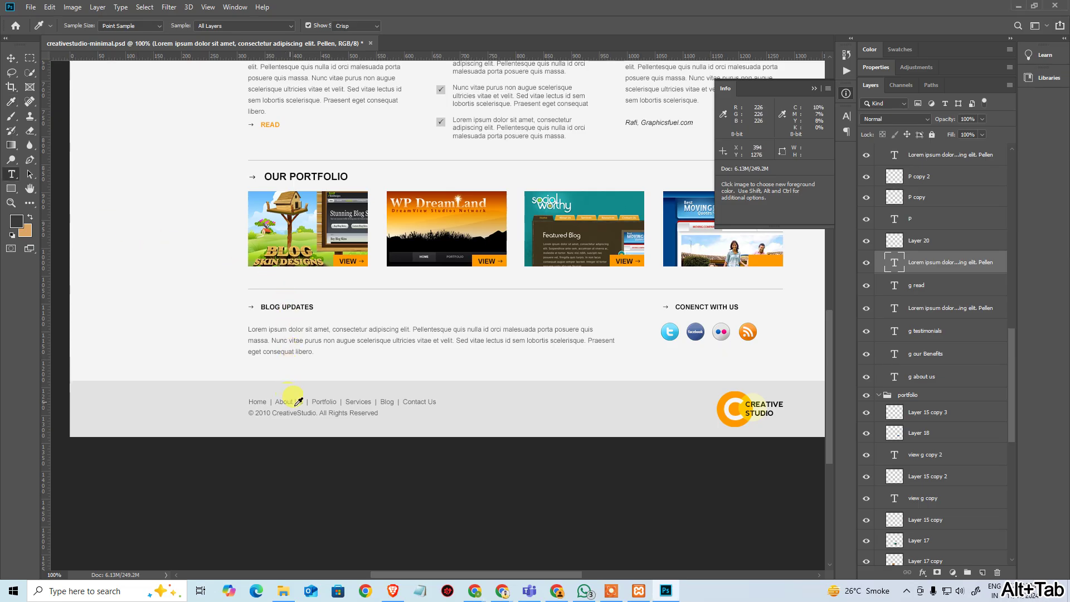
click(294, 397)
key(ctrl+a)
key(alt+Tab)
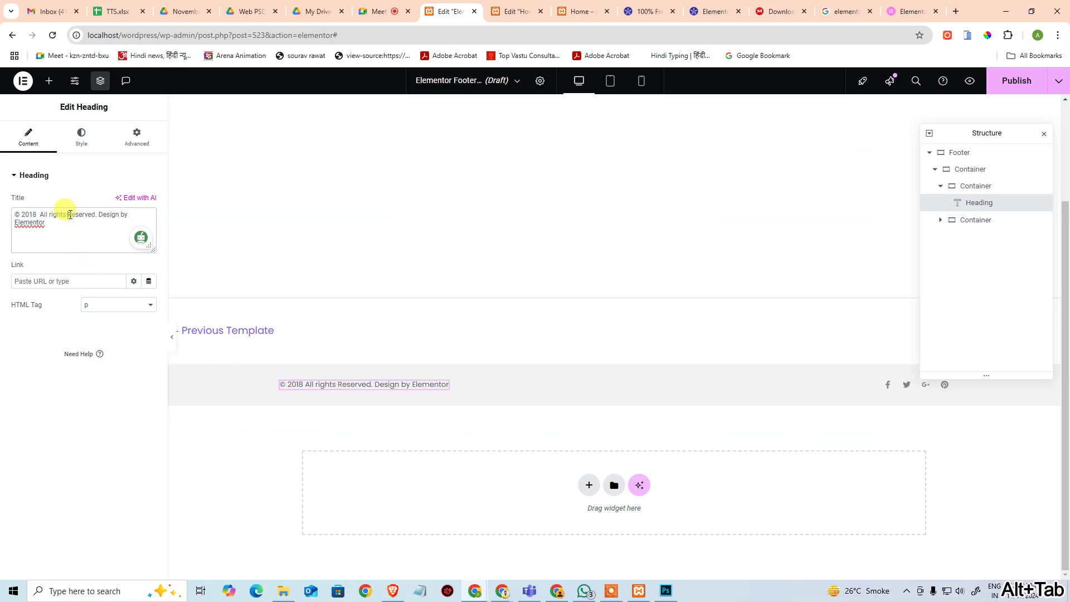
click(70, 215)
key(ctrl+Home)
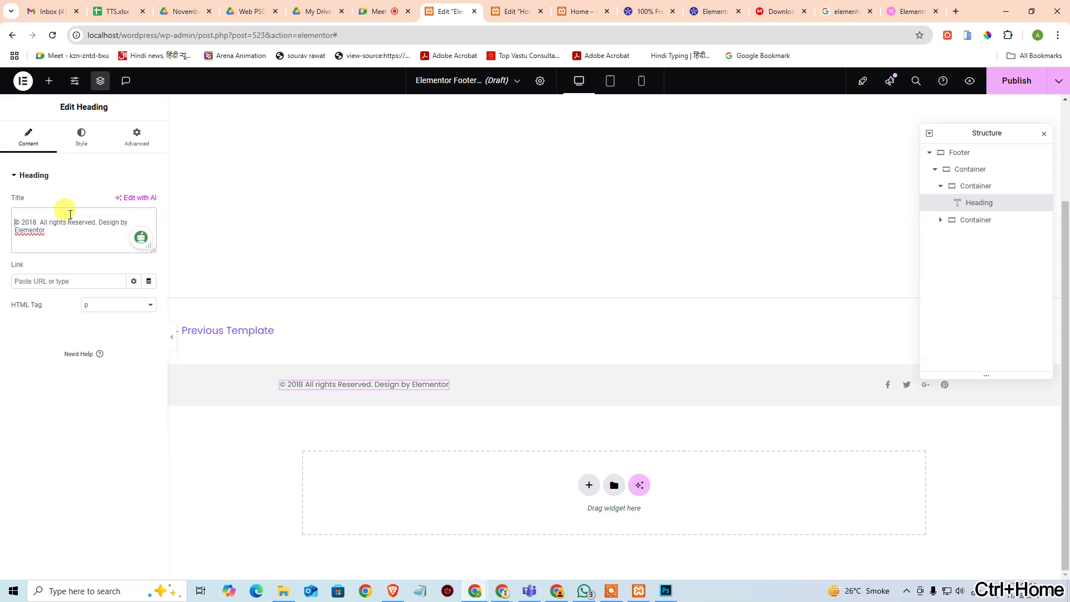
text(Home | About Us | Portfolio | Services | Blog | Contact Us)
key(Return)
key(Return)
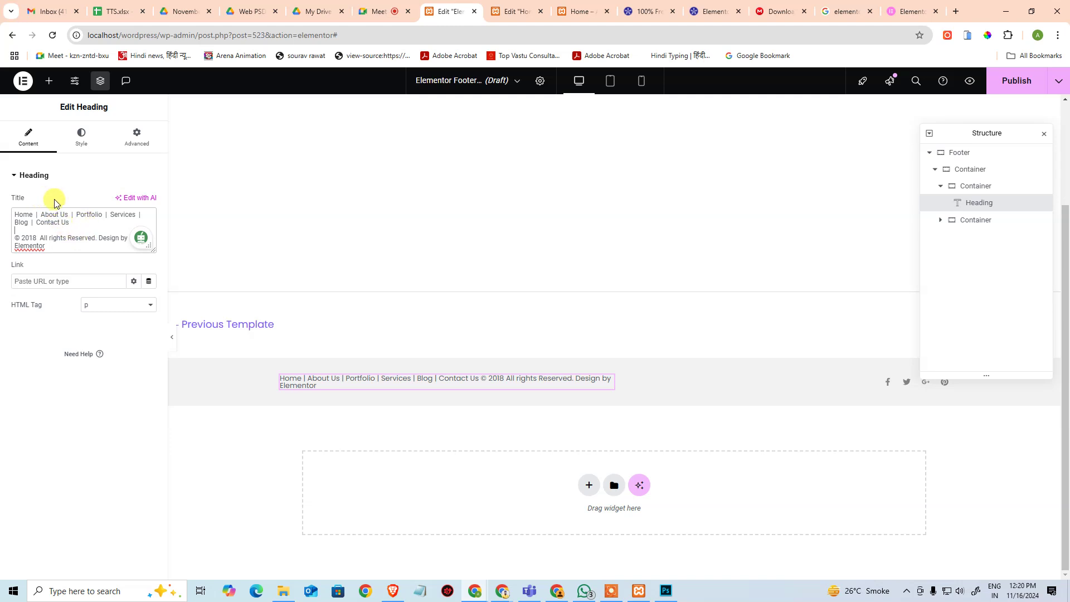
key(ctrl+shift+Home)
key(BackSpace)
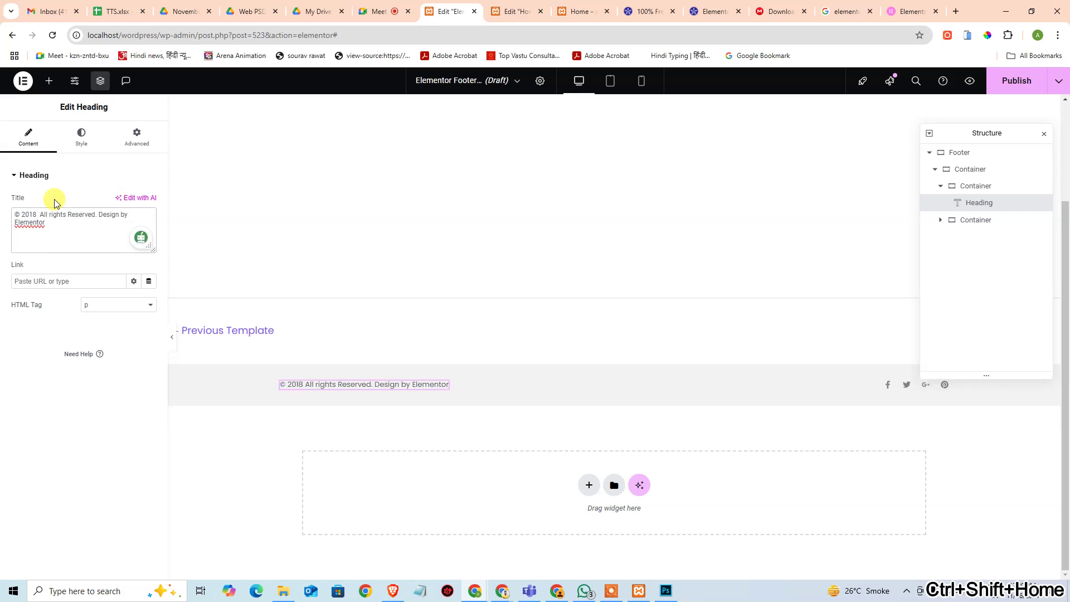
Step: Replace the heading's copyright text with "2010 CreativeStudio. All Rights Reserved" copied from the Photoshop footer, keeping the © sign
key(alt+Tab)
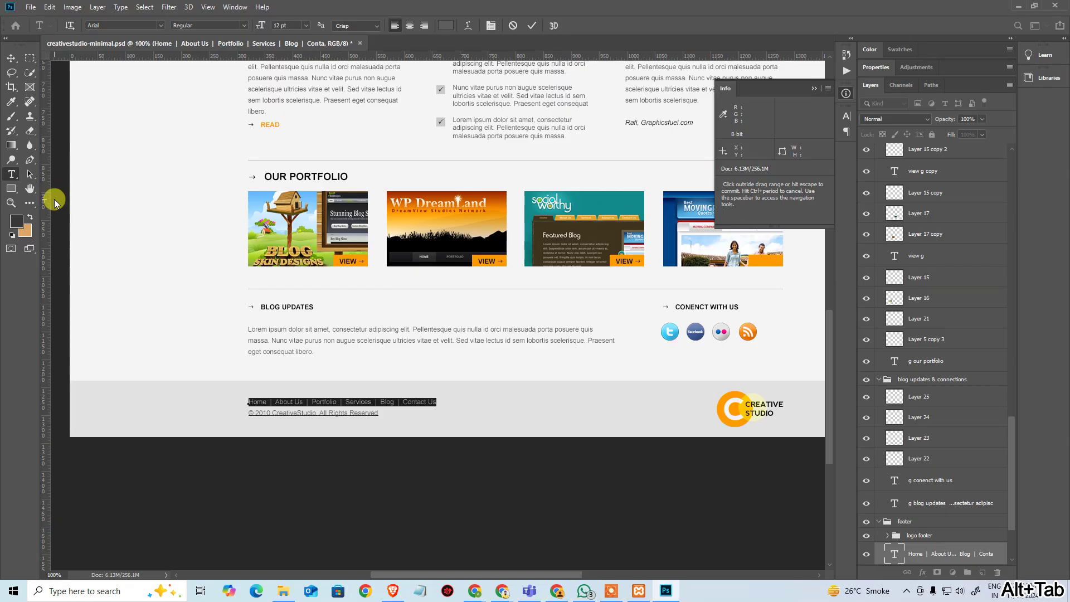
click(262, 406)
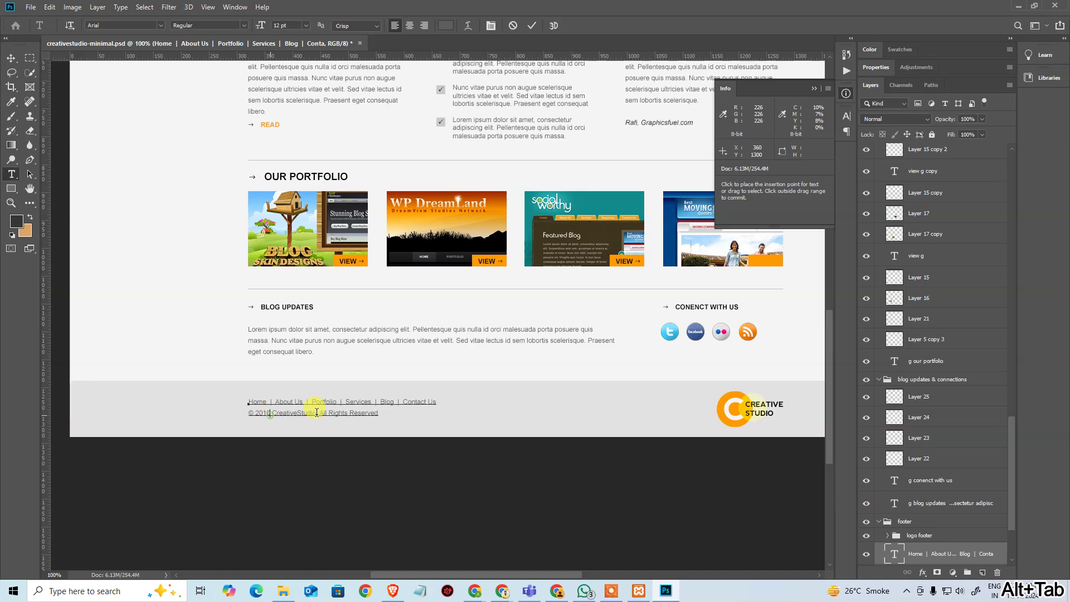
triple_click(317, 411)
key(ctrl+c)
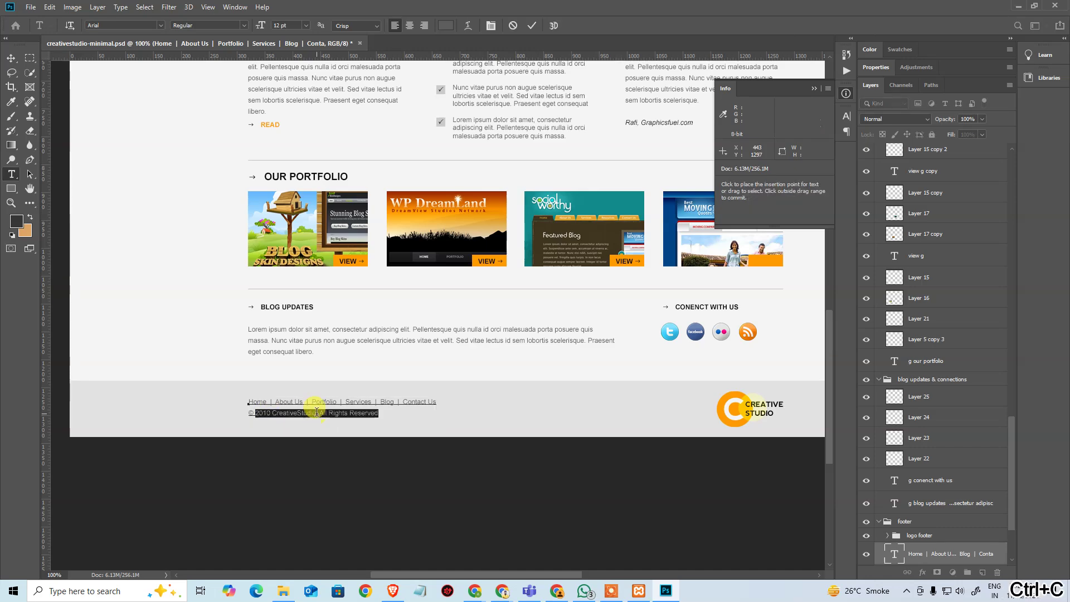
key(alt+Tab)
key(ctrl+a)
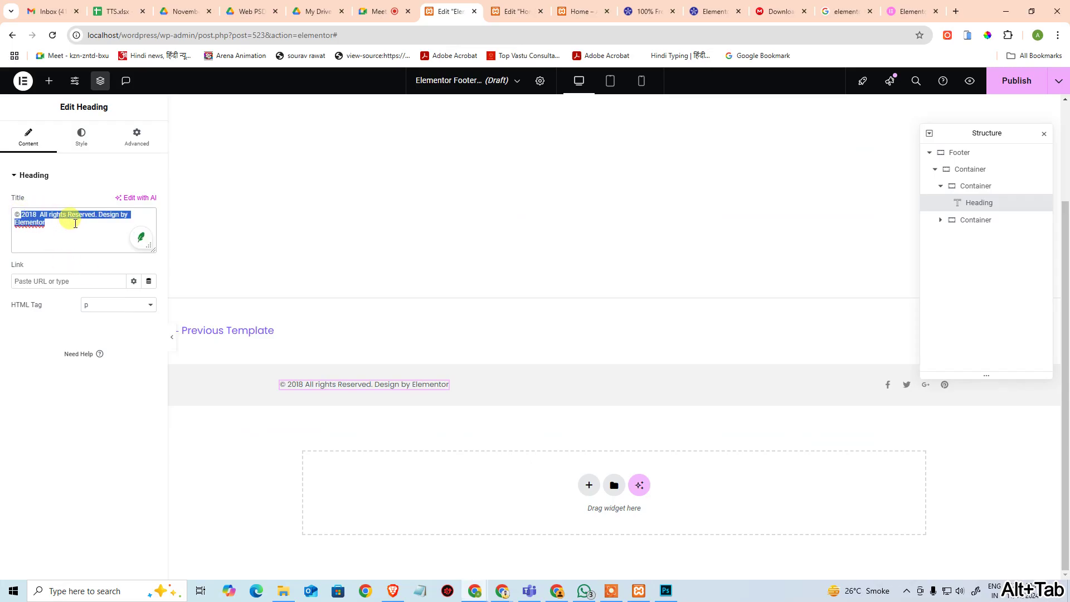
key(ctrl+v)
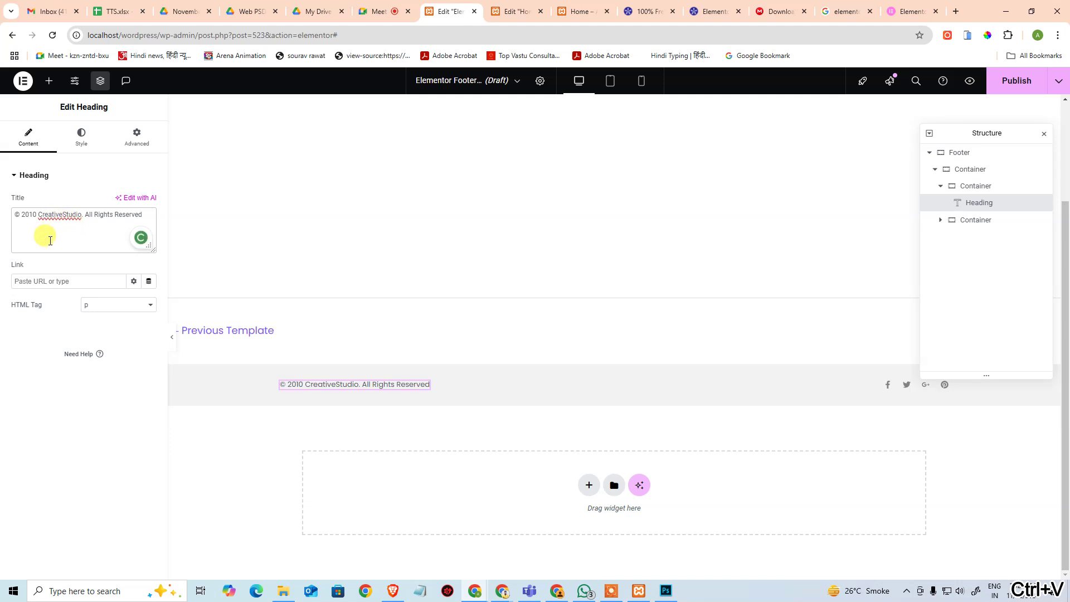
Step: Duplicate the copyright heading and replace the first one's text with Photoshop's "Home | About Us | Portfolio | Services | Blog | Contact Us"
right_click(984, 205)
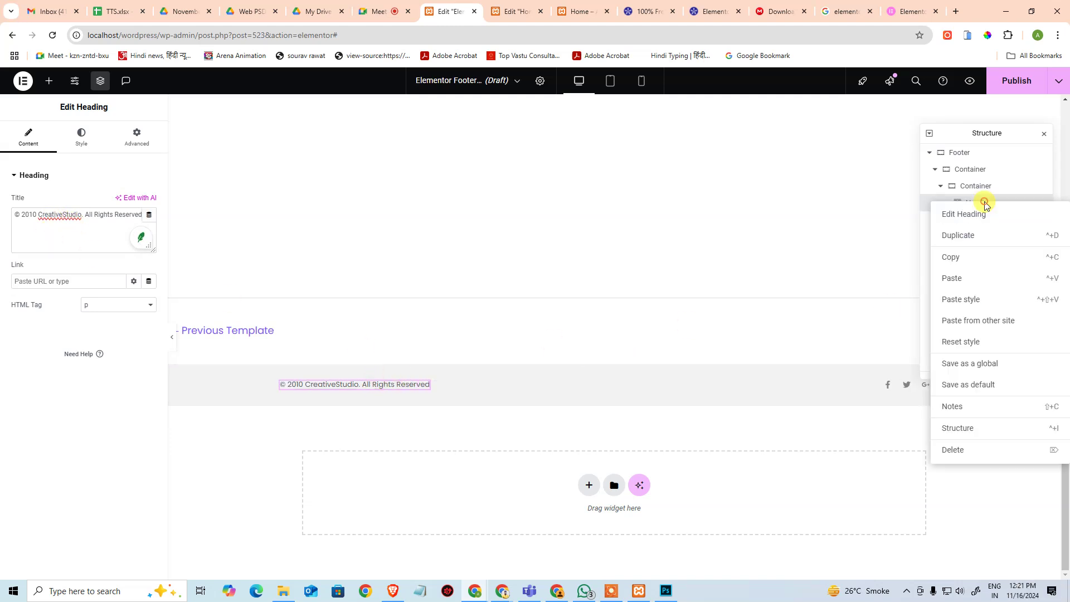
click(982, 240)
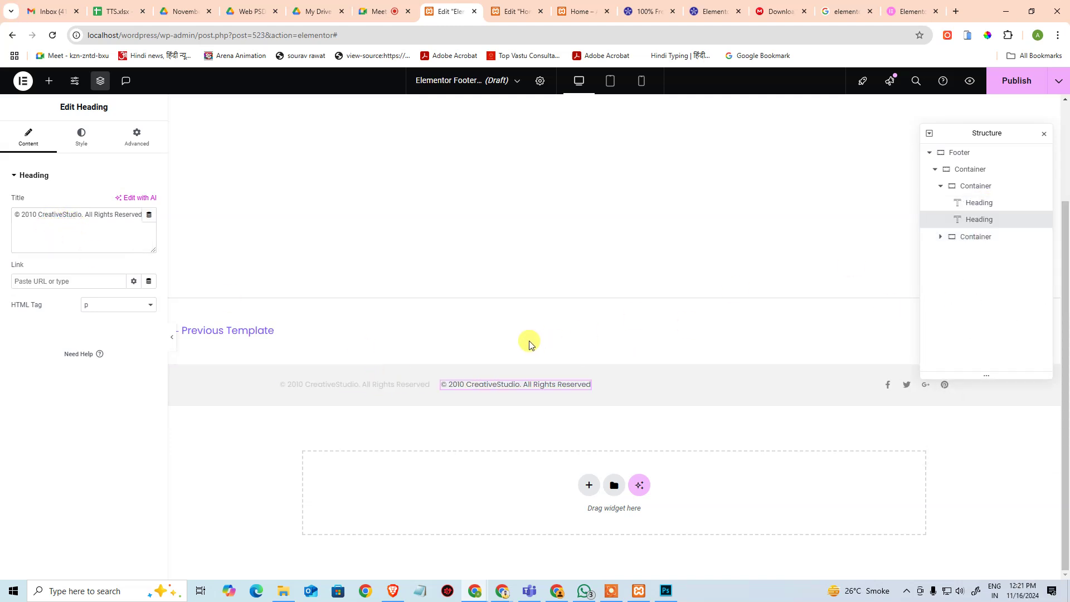
key(alt+Tab)
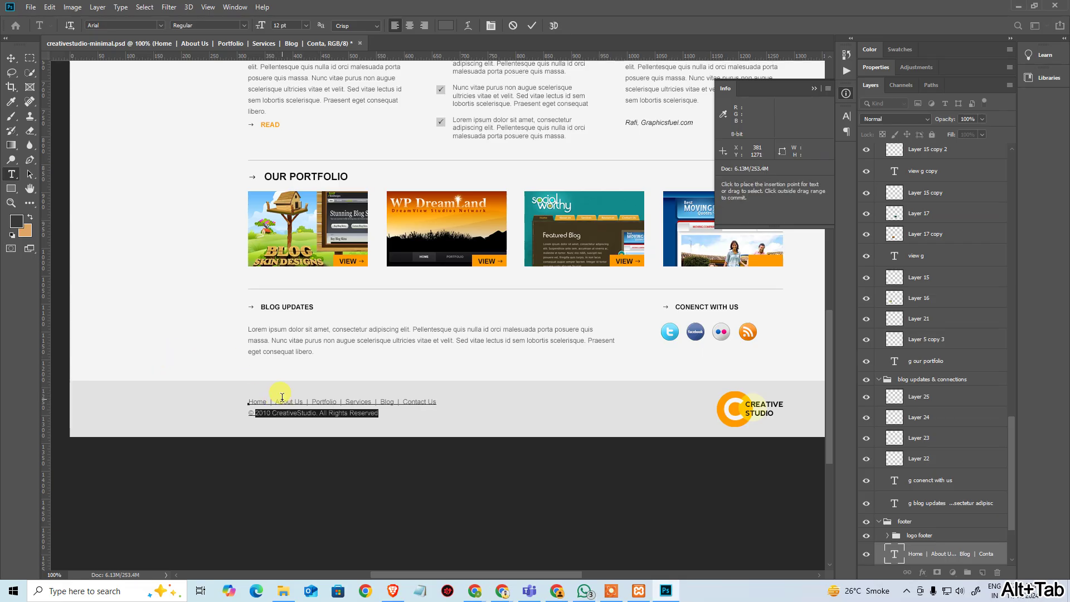
click(282, 399)
triple_click(282, 399)
key(ctrl+c)
key(alt+Tab)
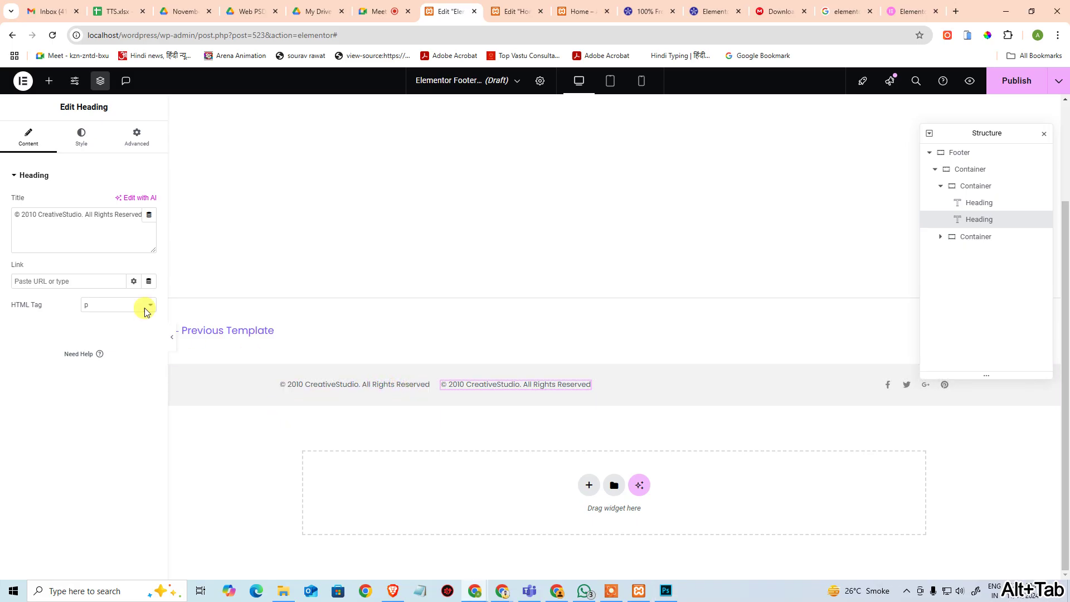
click(424, 389)
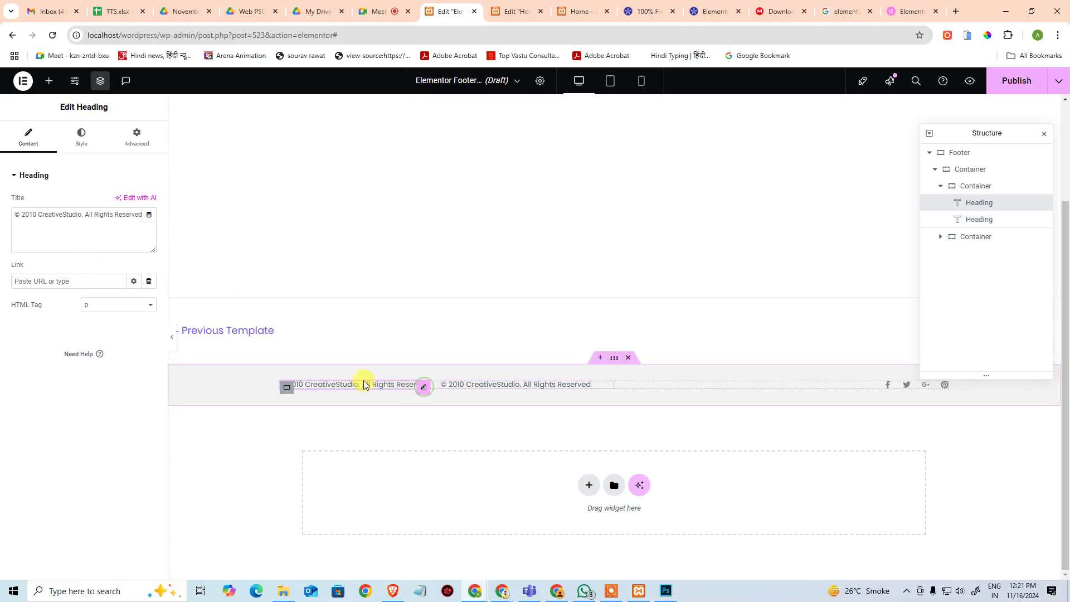
click(90, 229)
key(ctrl+a)
key(ctrl+v)
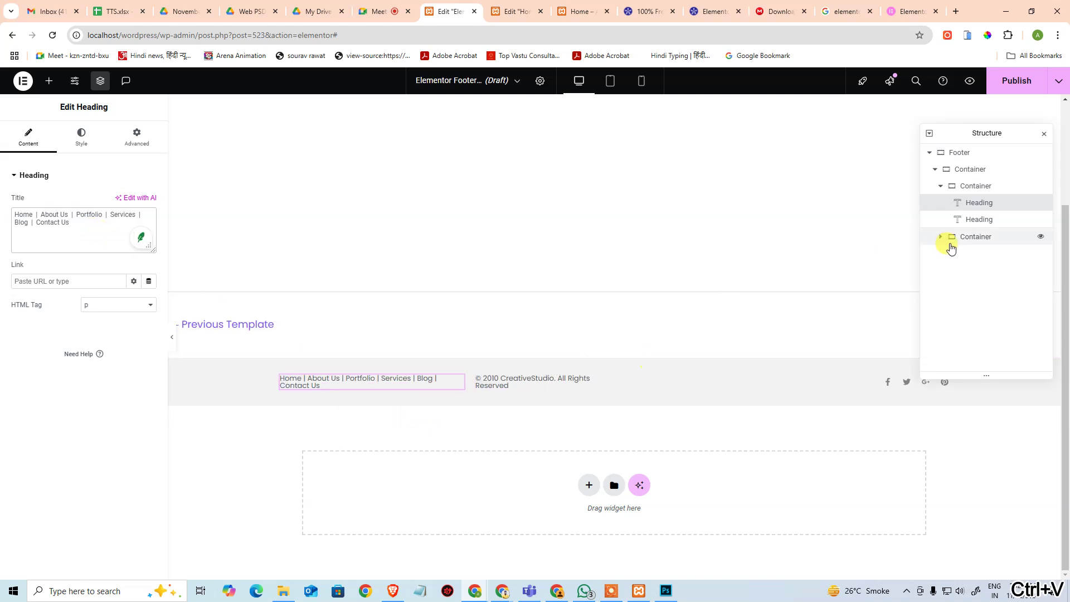
Step: Stack the two headings vertically in their container and align them to the start
click(985, 188)
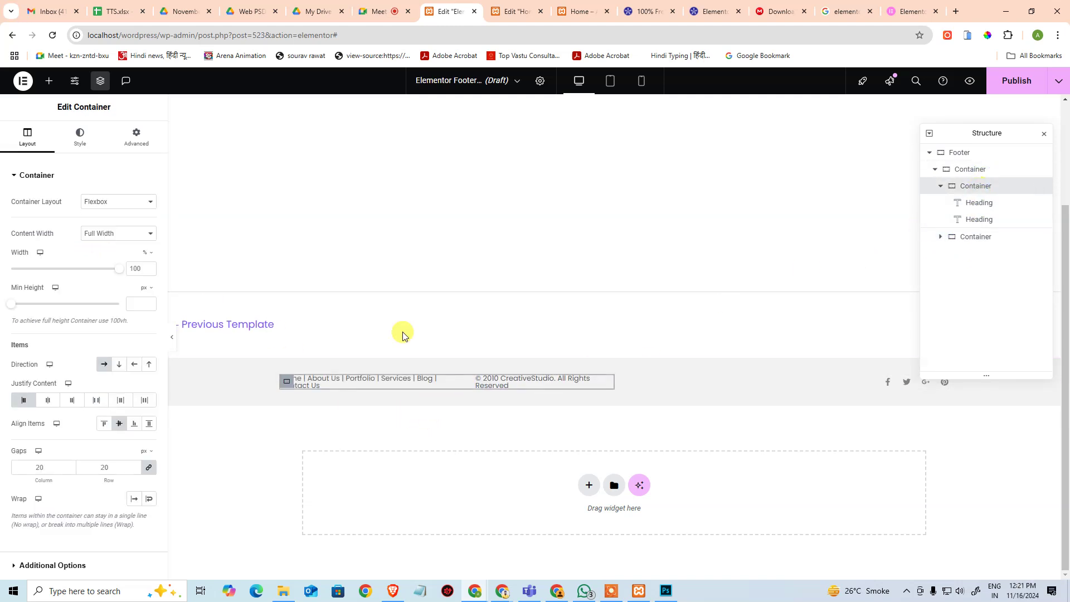
click(119, 368)
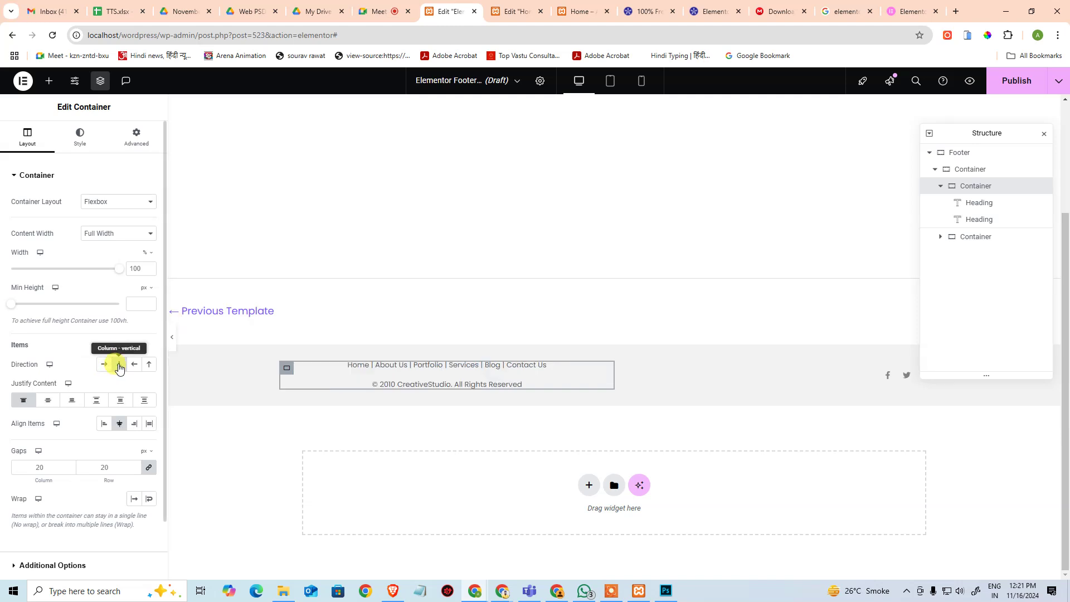
click(105, 425)
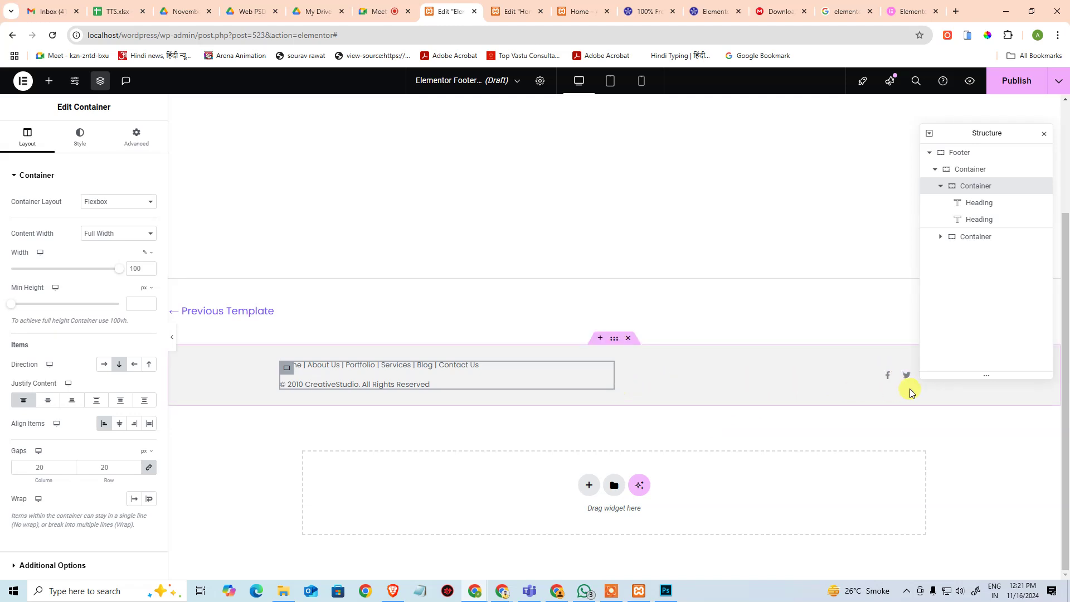
Step: Delete the social icons from the second footer container and place an Image widget there instead
click(970, 236)
click(941, 238)
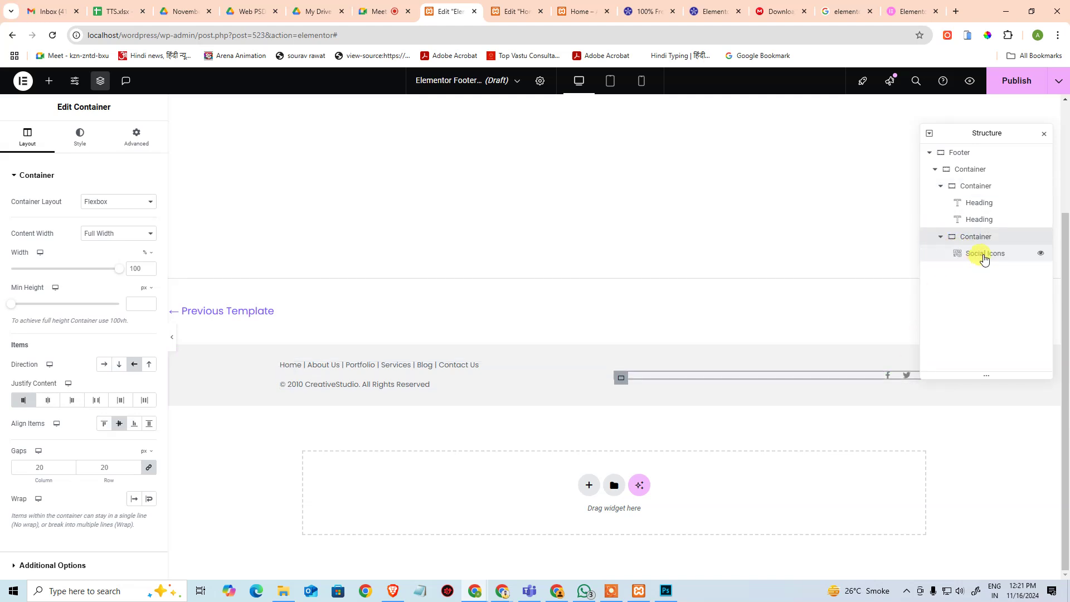
click(984, 256)
key(Delete)
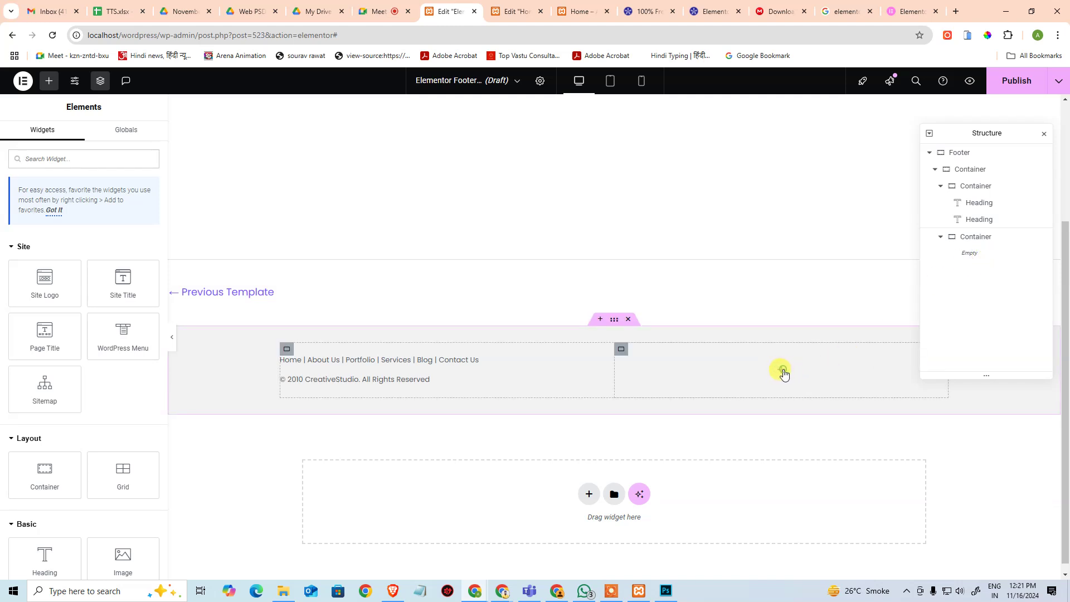
scroll(106, 458, down, 2)
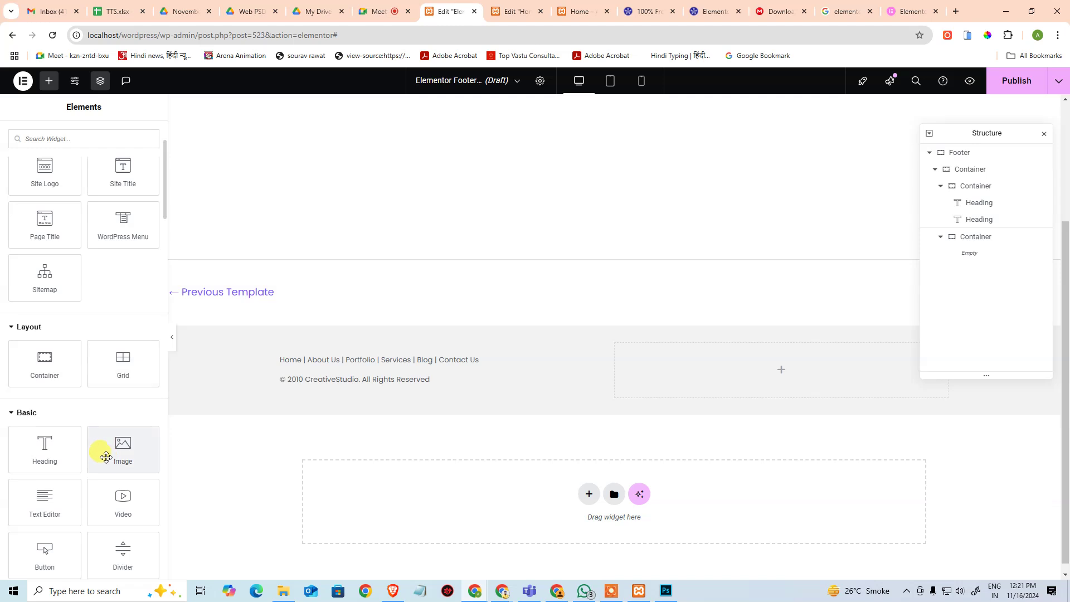
drag(152, 442, 793, 363)
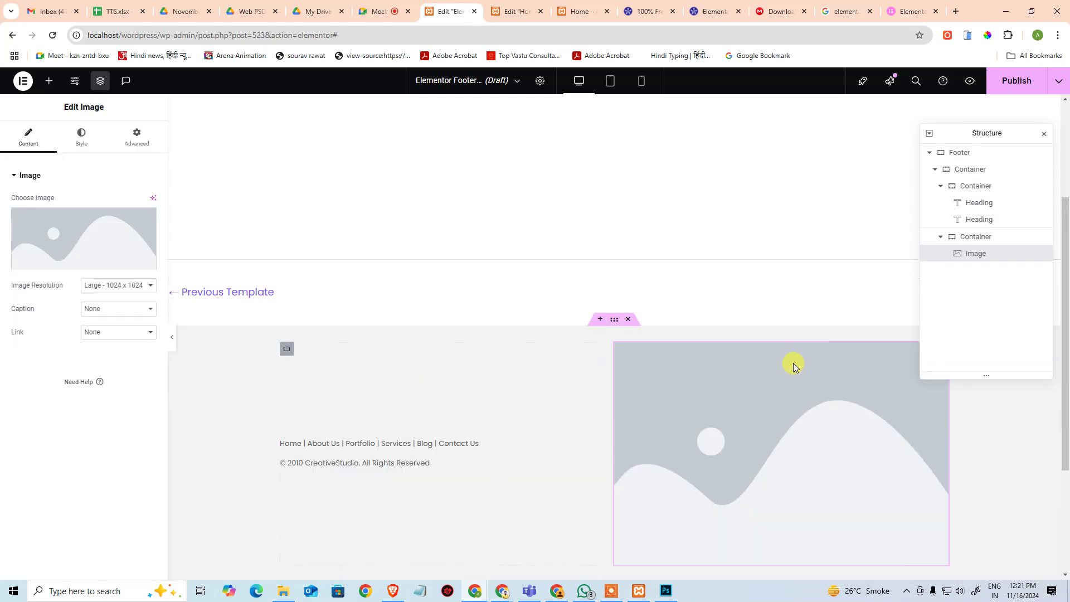
Step: Upload footer-logo.png to the media library and use it as the footer's image
click(79, 262)
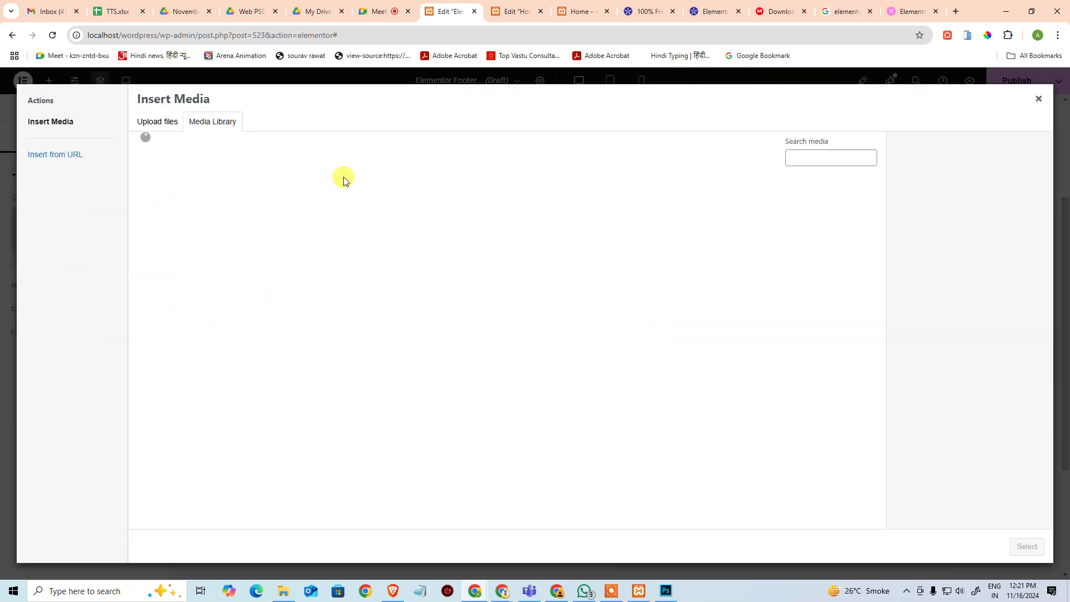
click(167, 124)
click(582, 306)
key(f)
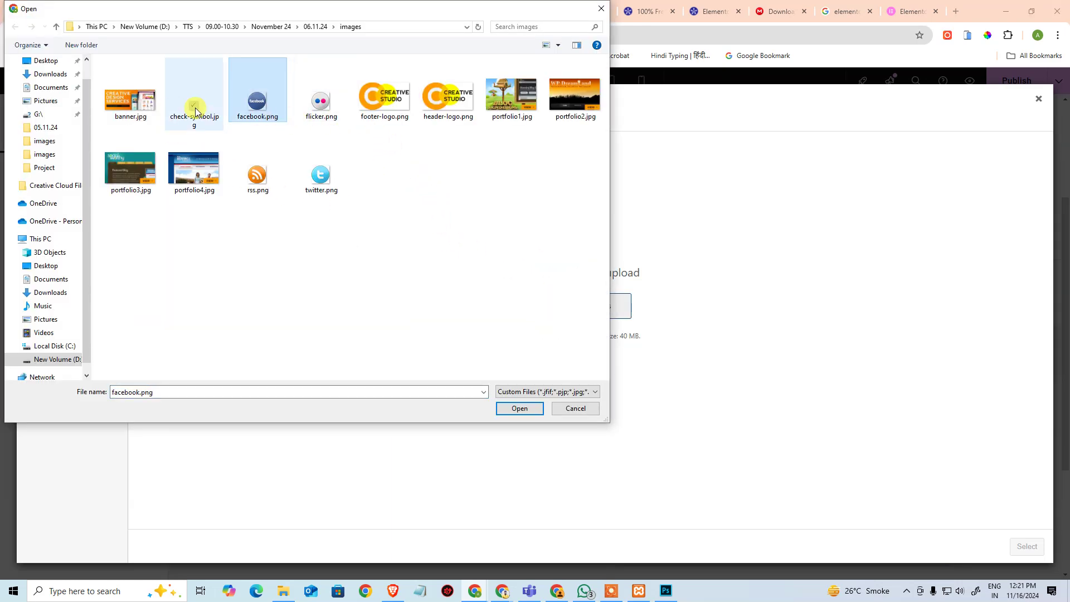
double_click(386, 115)
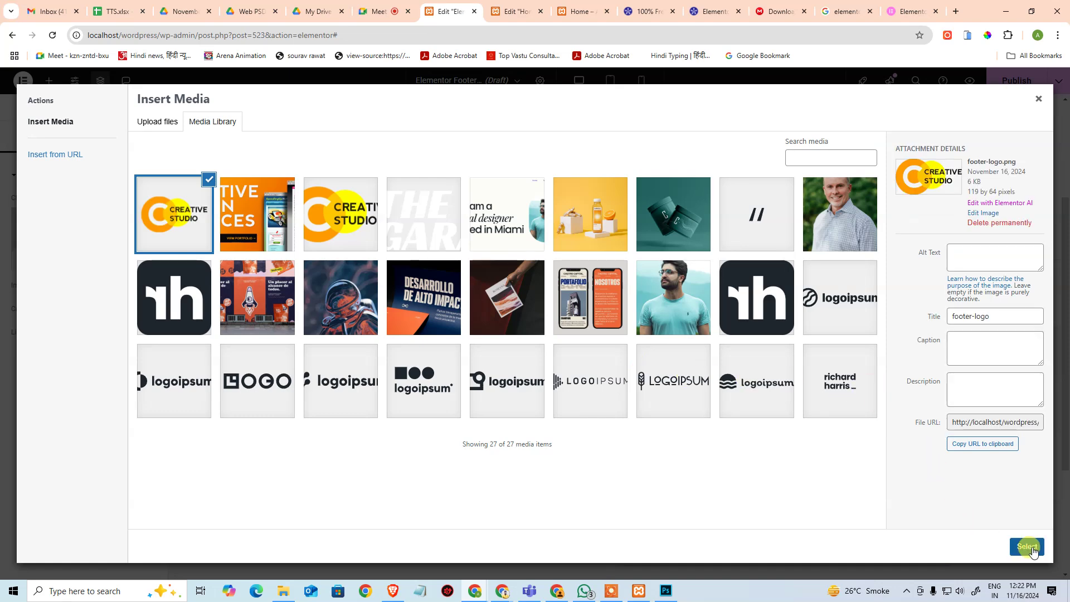
click(1028, 547)
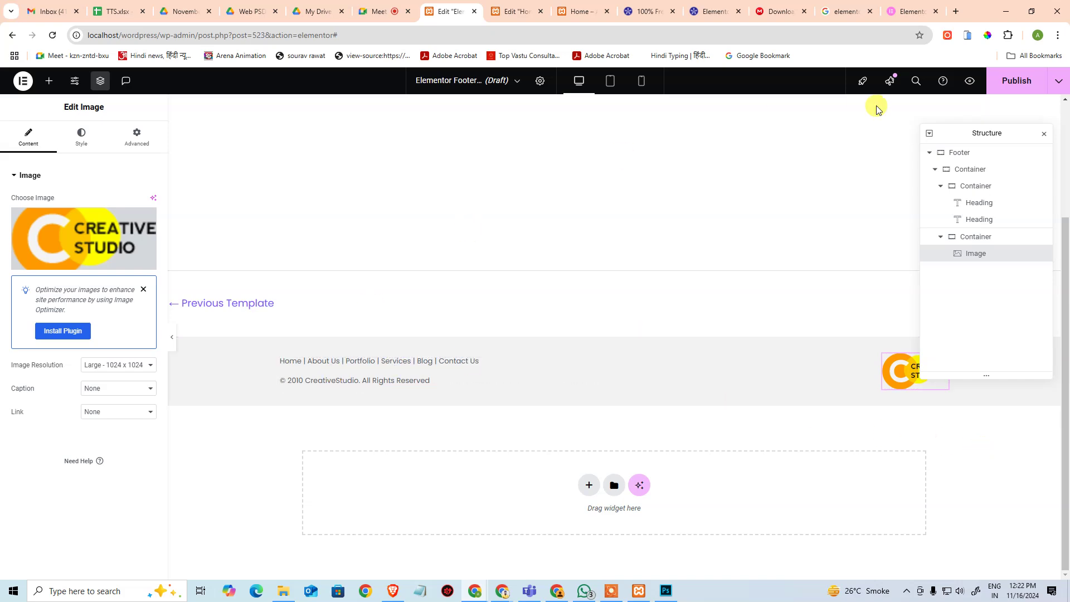
Step: Publish the footer template with a display condition that includes the Entire Site
click(1001, 80)
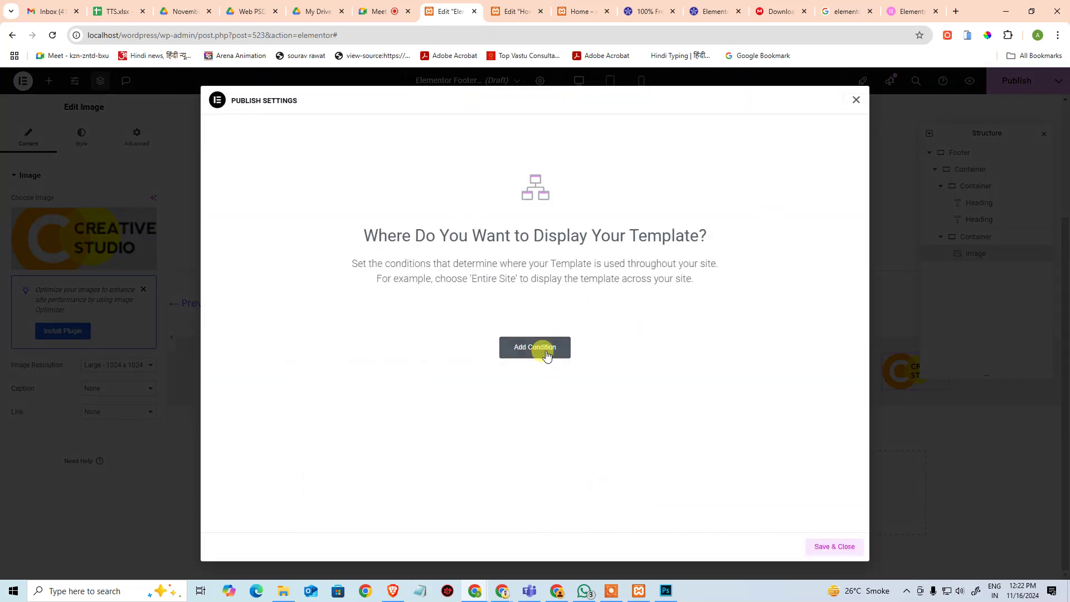
click(545, 346)
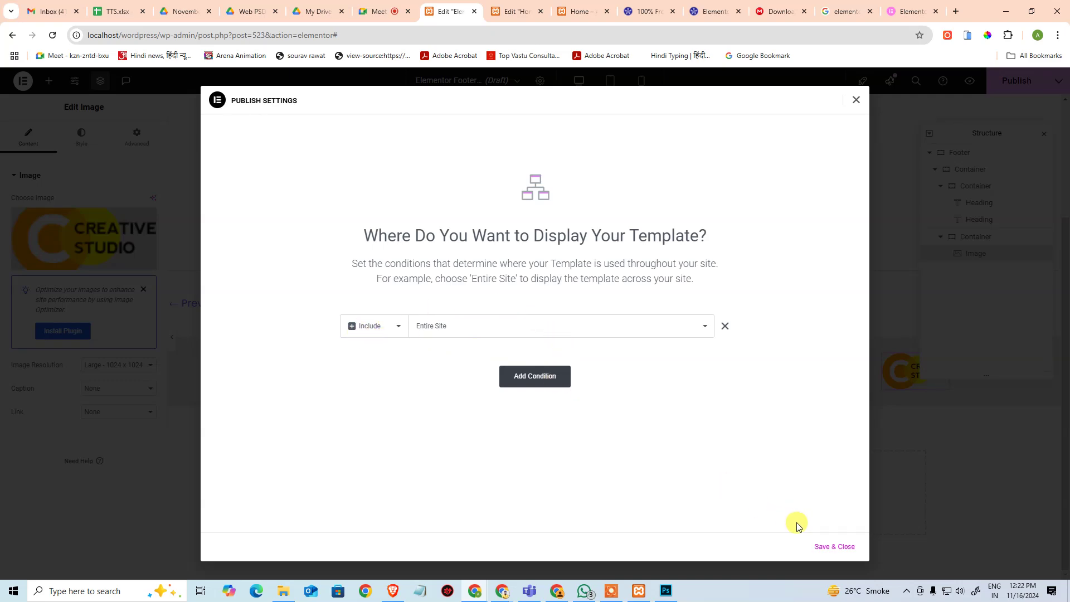
click(830, 545)
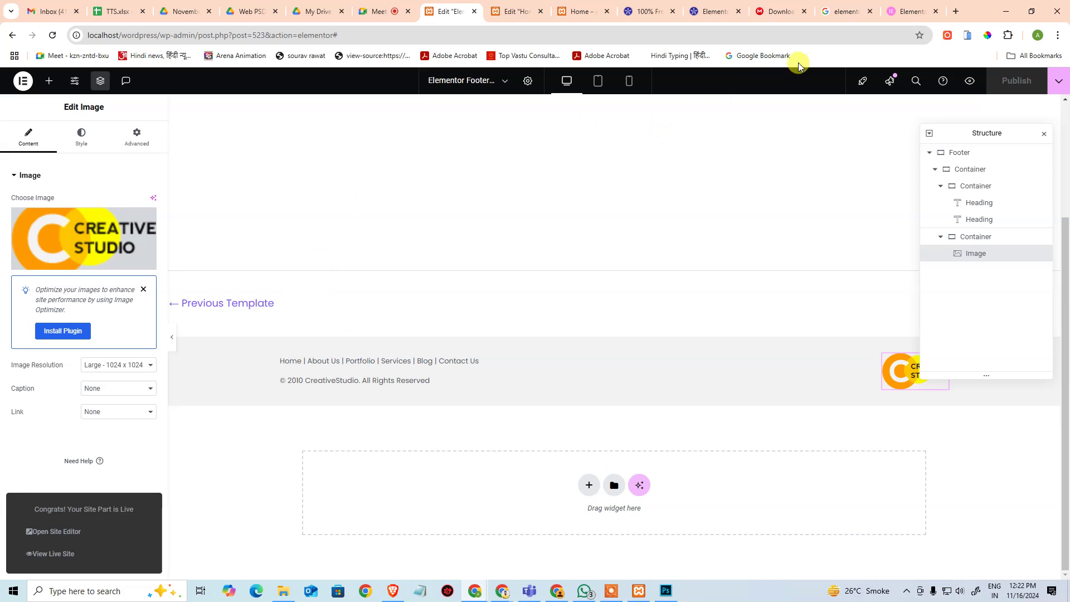
Step: Reload the home page preview and check the published footer against the page content
click(526, 8)
click(579, 11)
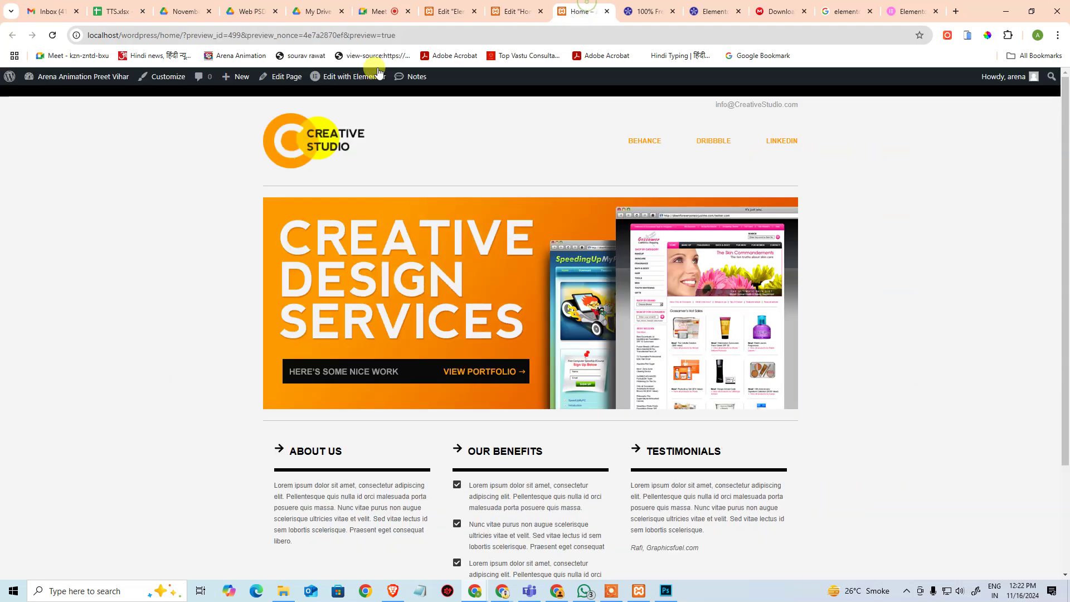
click(52, 35)
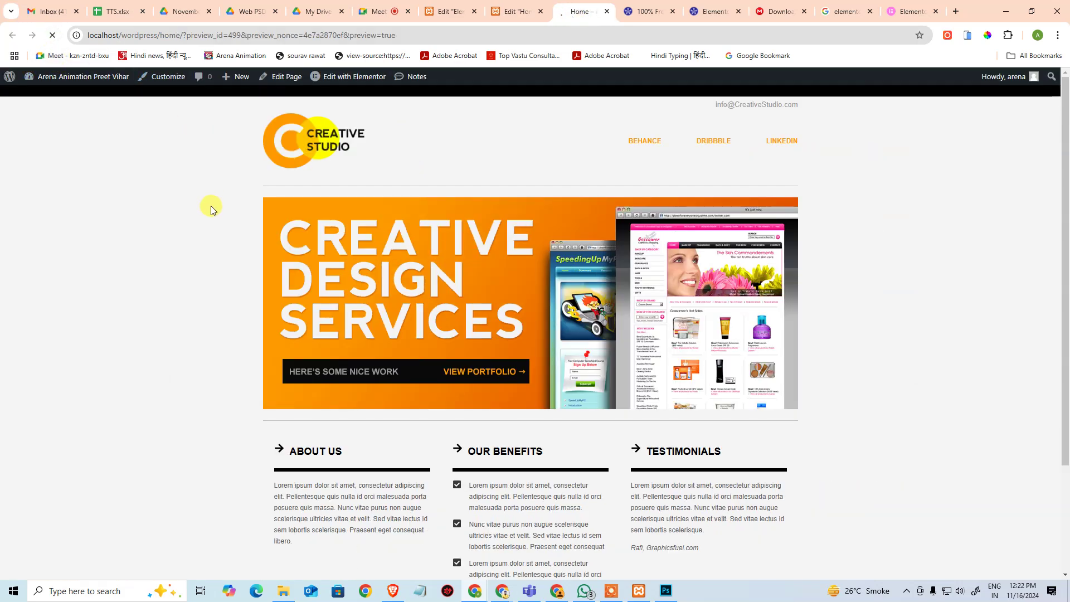
scroll(284, 282, down, 2)
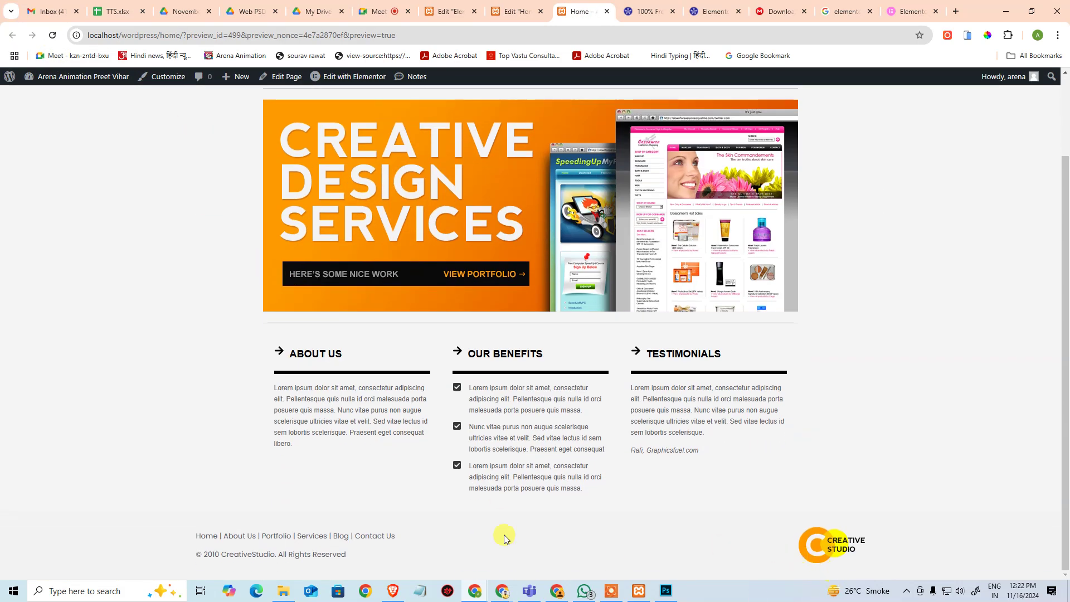
Step: Set the outer Footer container's boxed content width to 960 px in the footer template
click(444, 8)
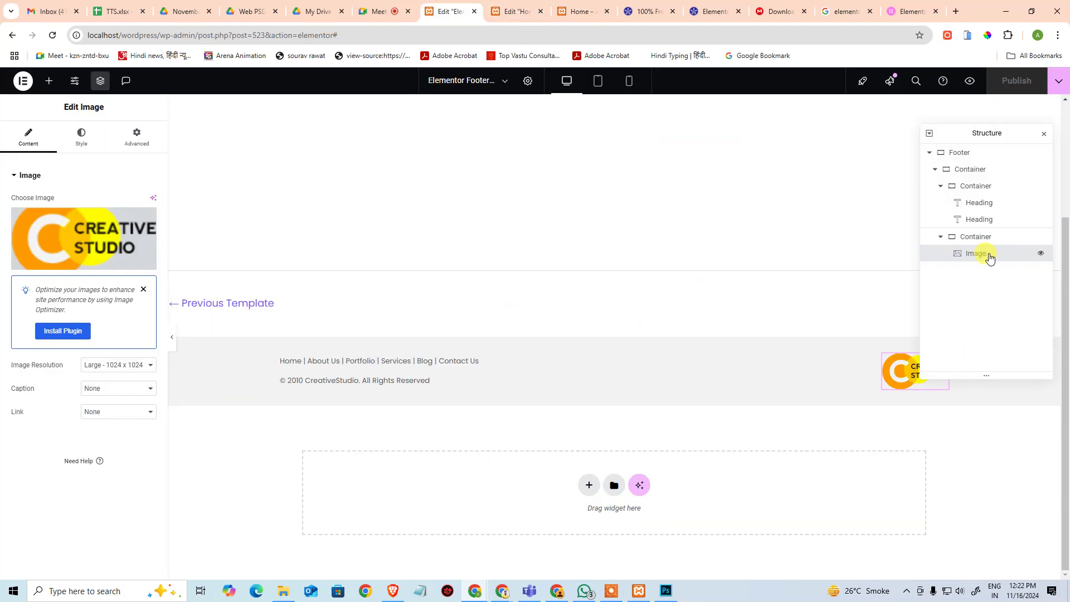
click(941, 186)
click(940, 204)
click(935, 169)
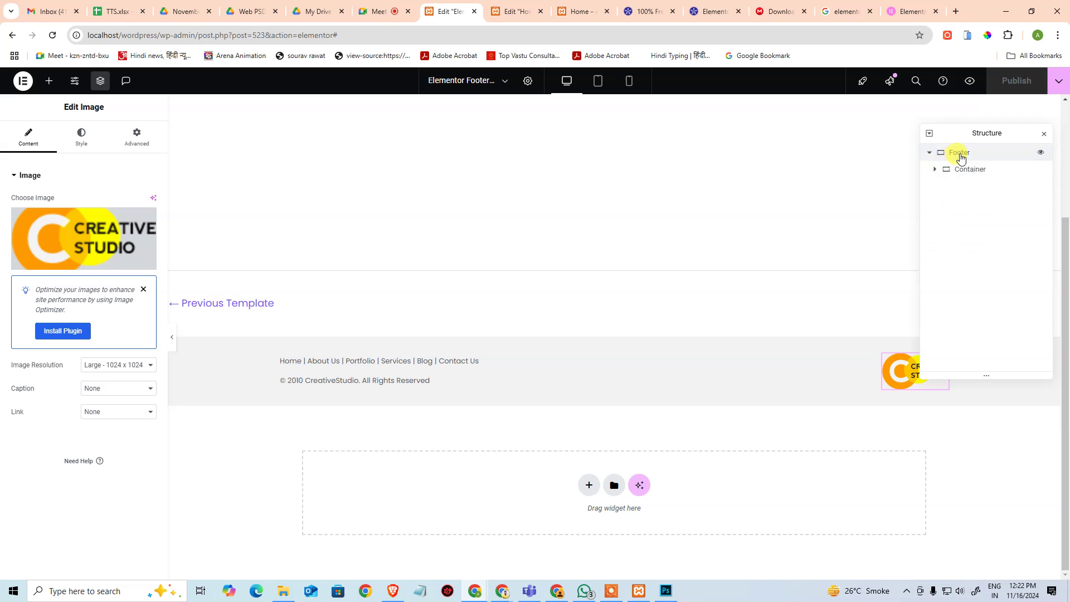
click(955, 153)
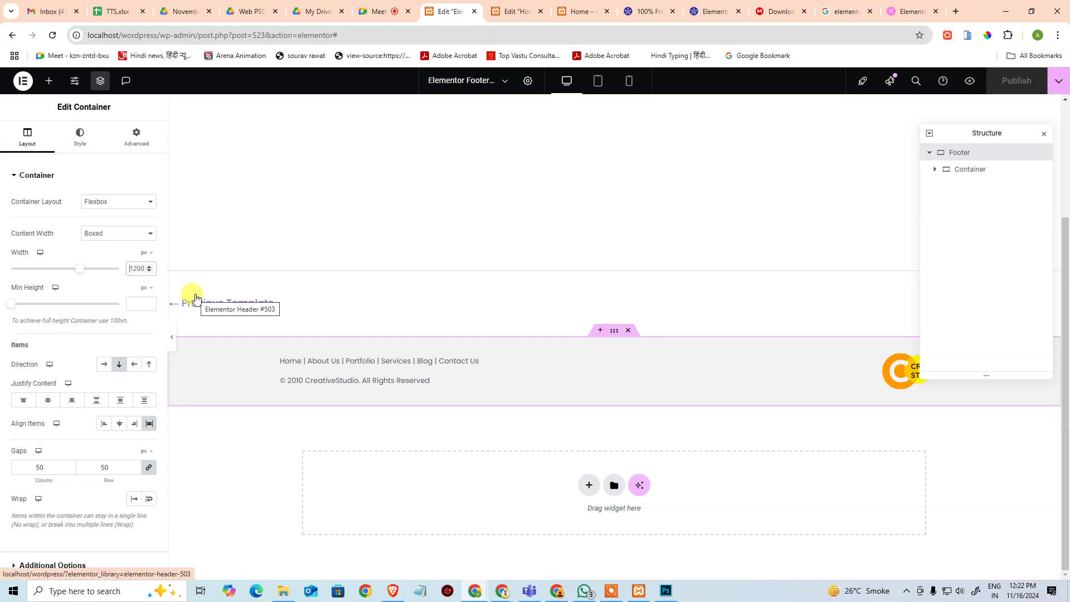
text(960)
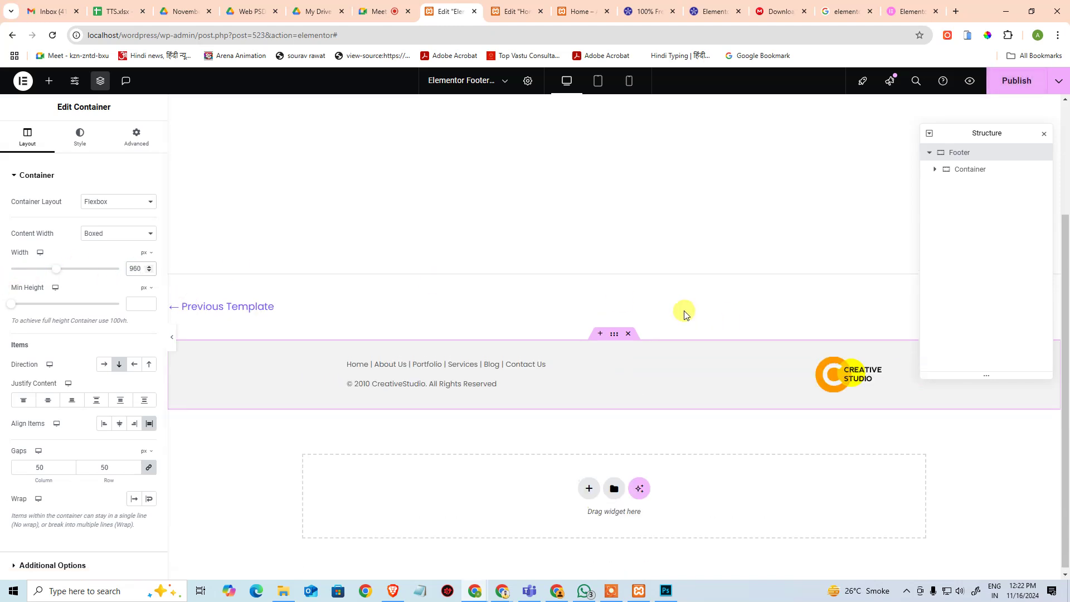
Step: Compare the footer's edges with the header, and inspect the footer in the tablet and mobile layouts
scroll(683, 310, up, 3)
scroll(697, 310, down, 1)
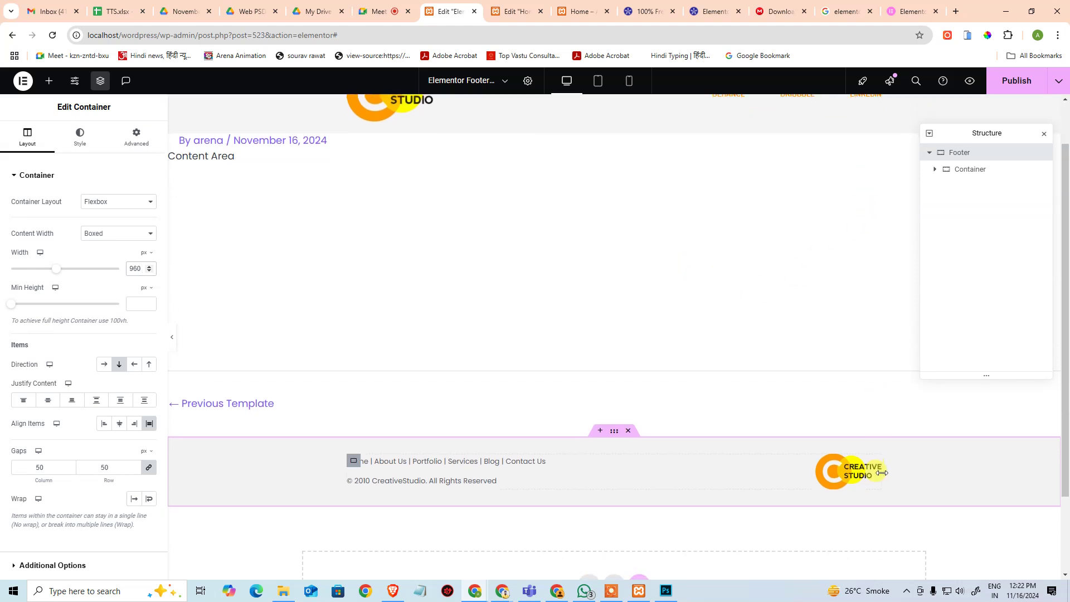
scroll(434, 255, up, 1)
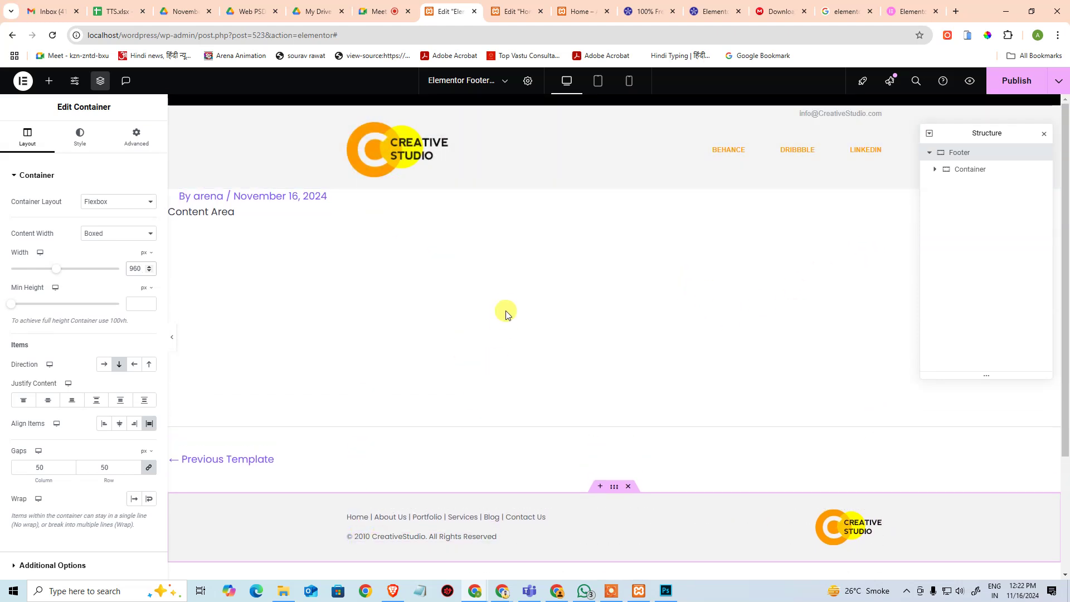
scroll(912, 466, down, 3)
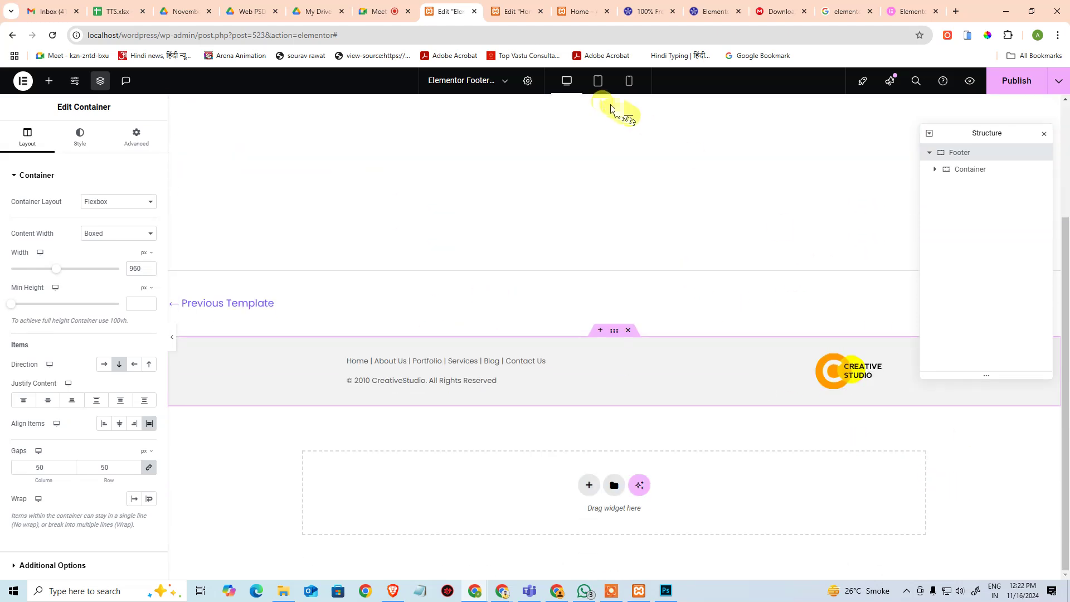
click(597, 81)
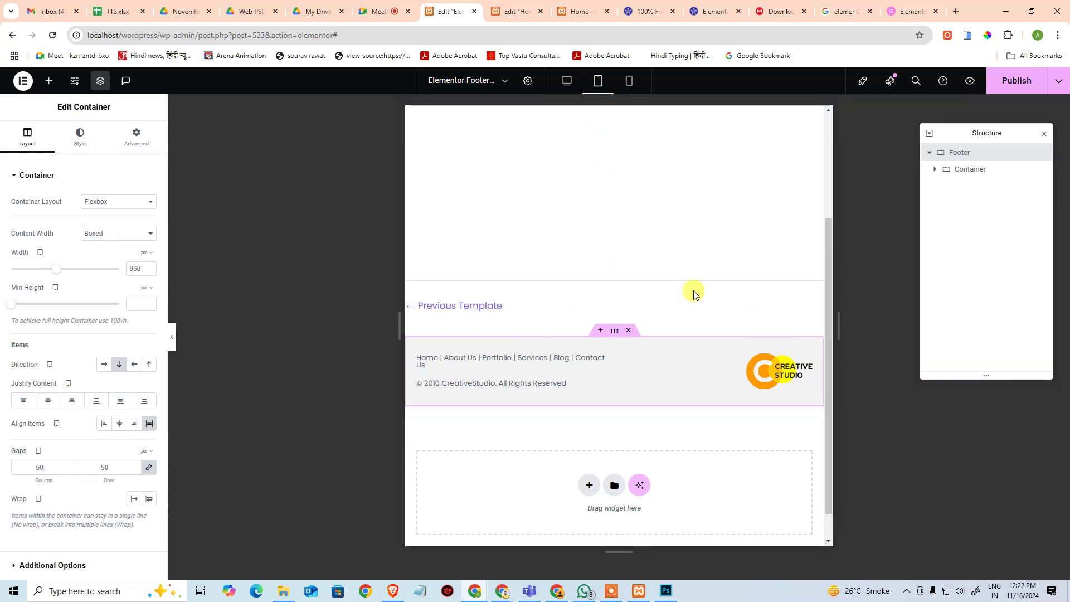
click(628, 82)
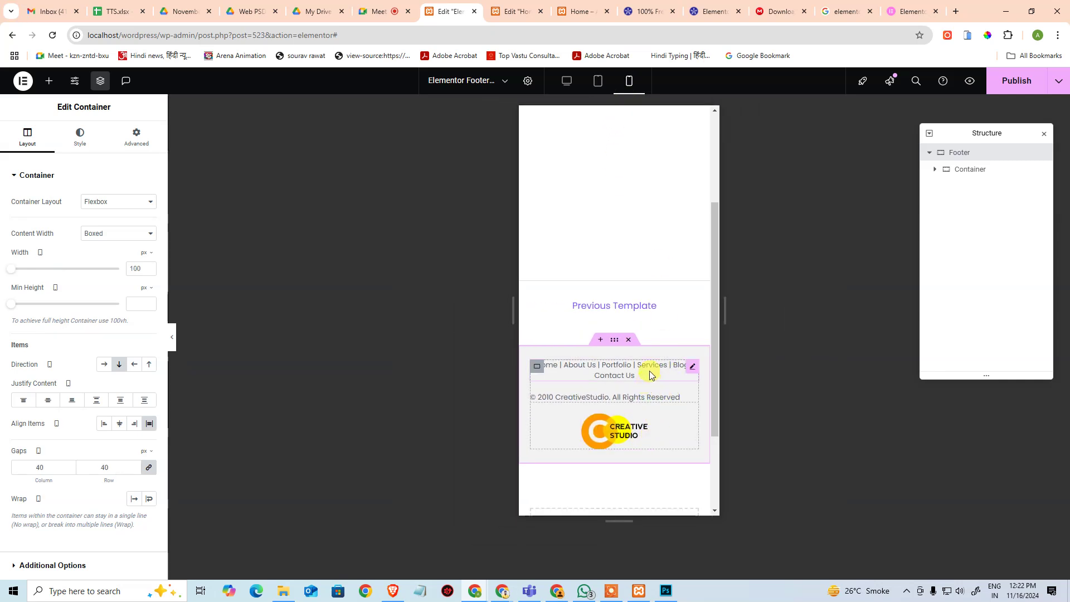
Step: Try left alignment on the footer's menu heading in the mobile layout, and return it to center
click(692, 369)
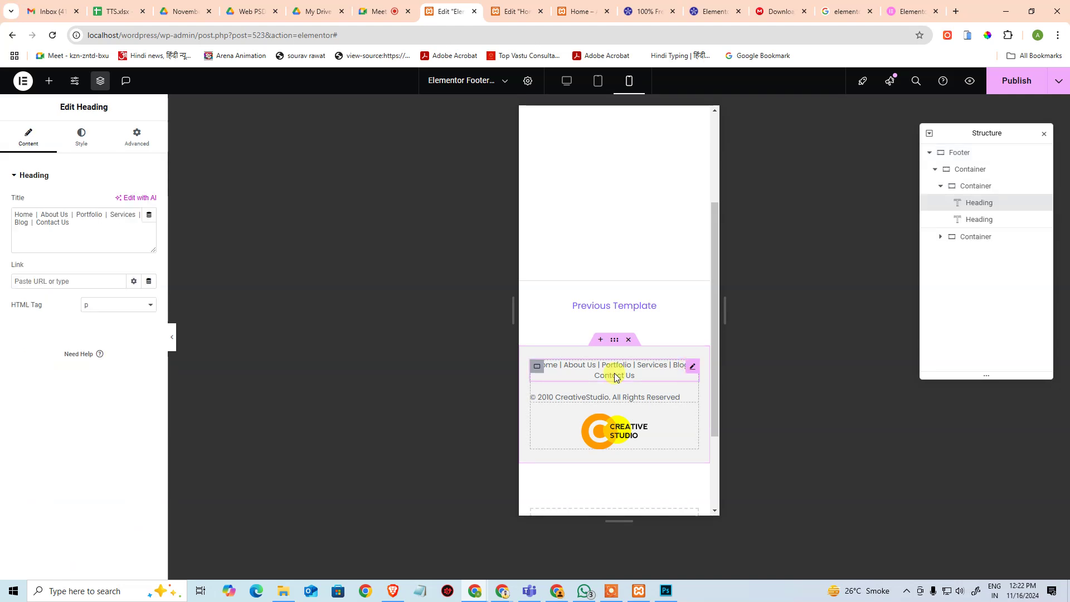
click(74, 143)
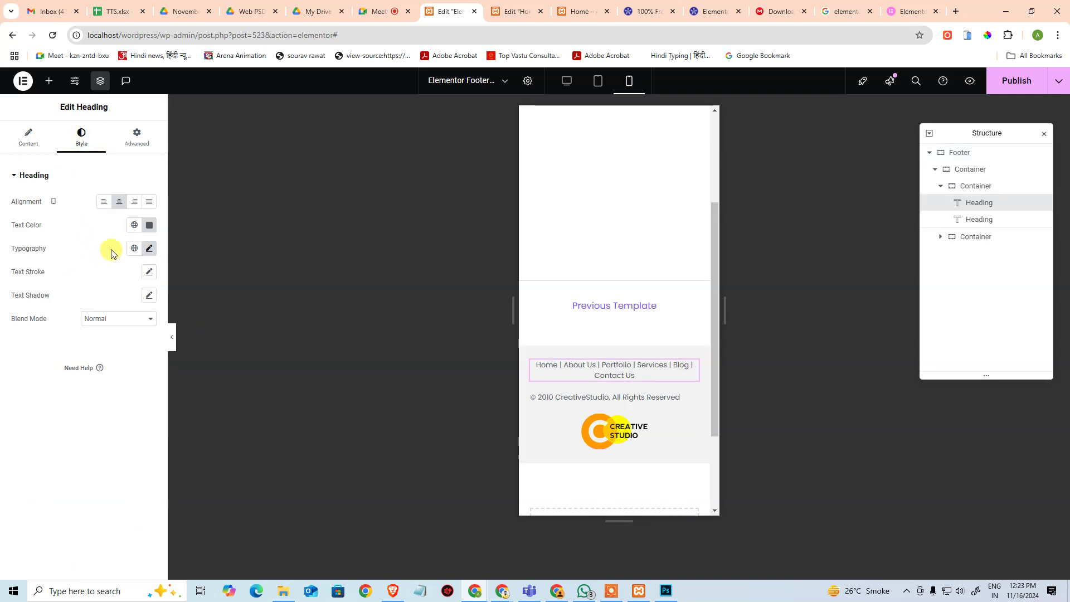
click(104, 203)
click(117, 206)
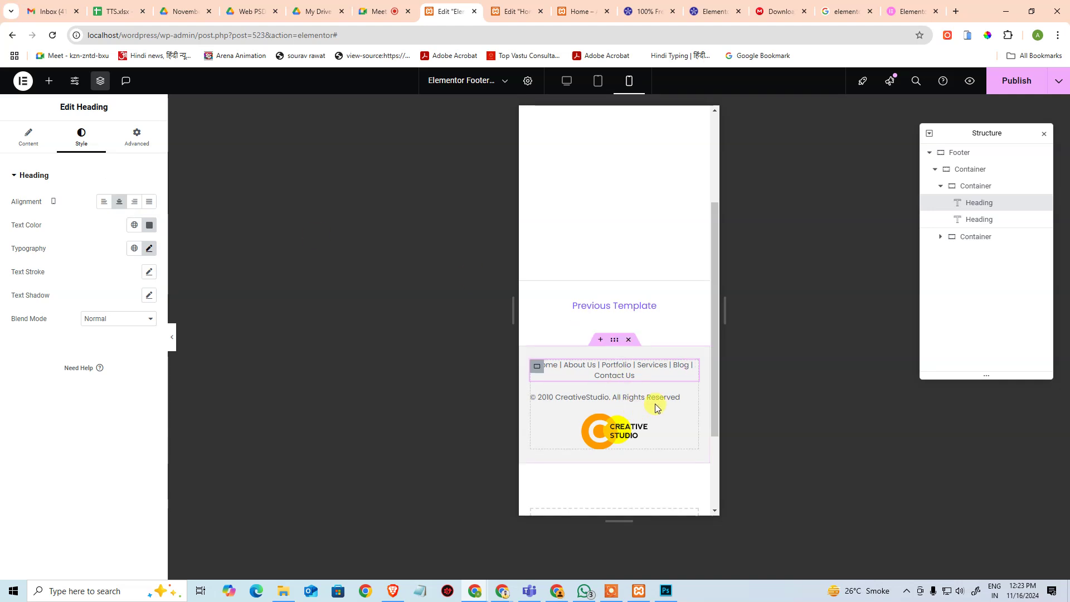
Step: Examine the alignment settings of the copyright heading, the menu heading and their parent container in the mobile layout
click(675, 399)
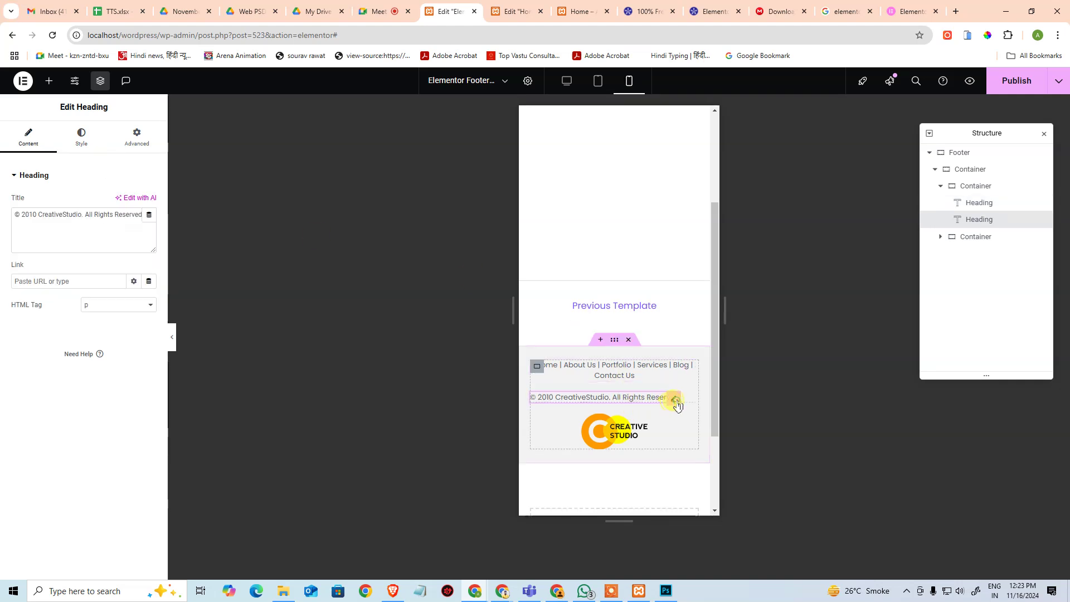
click(88, 134)
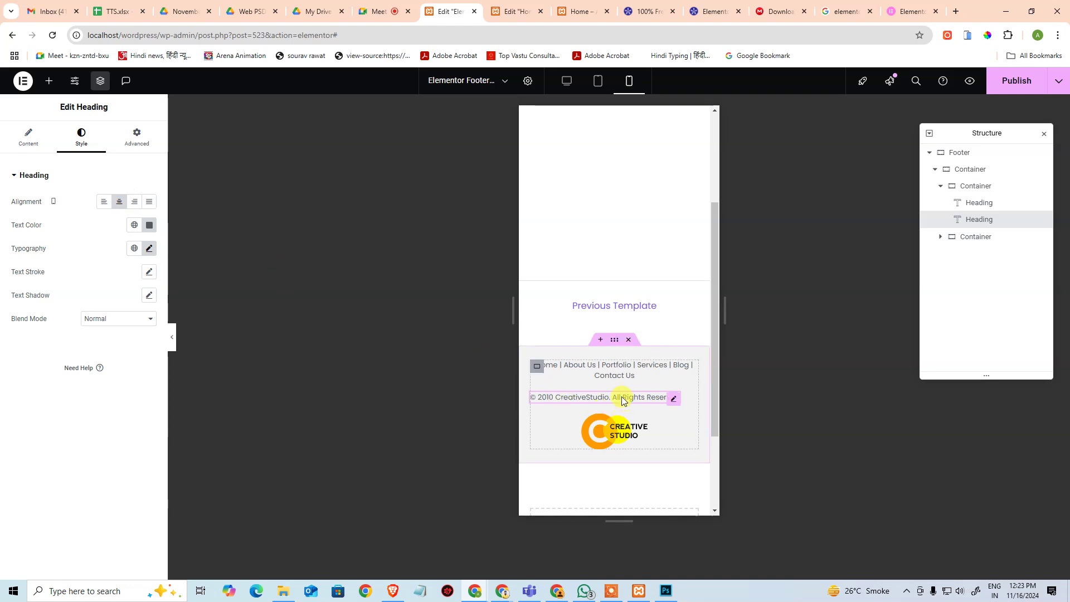
click(538, 368)
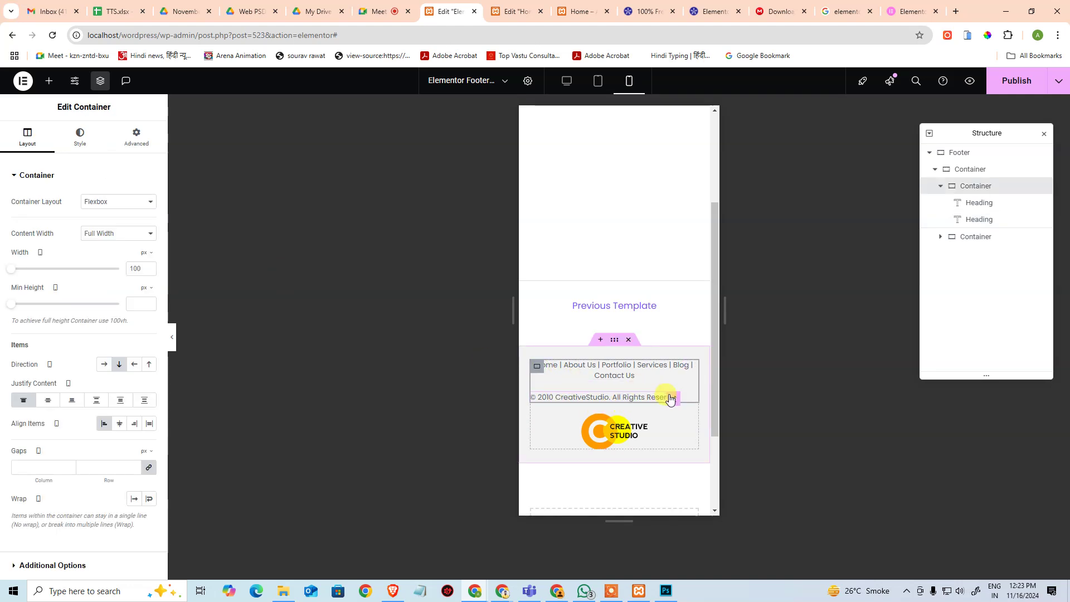
click(670, 400)
click(689, 372)
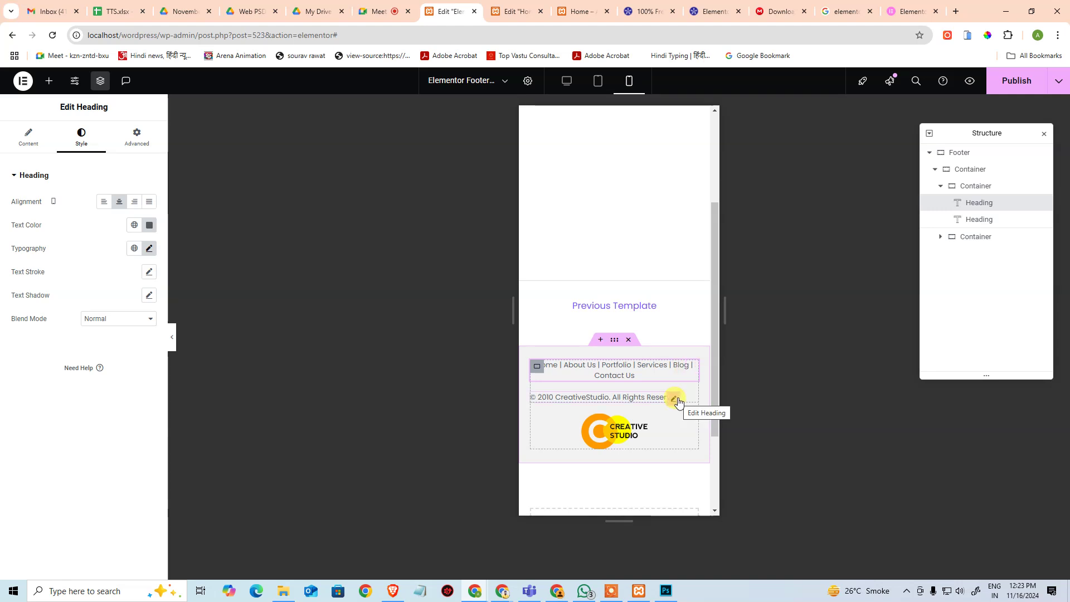
click(676, 400)
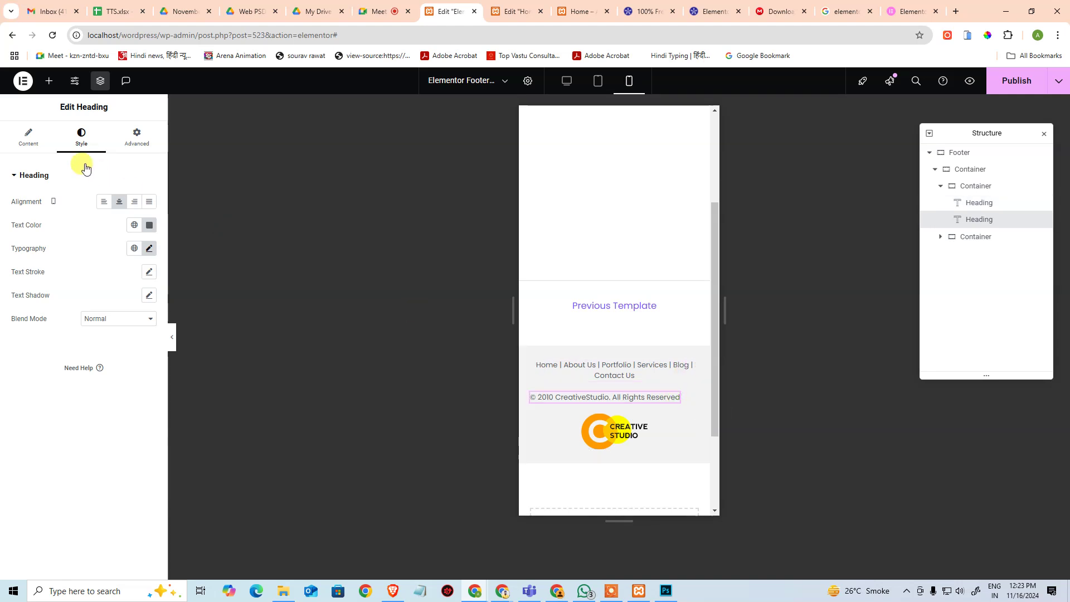
click(38, 148)
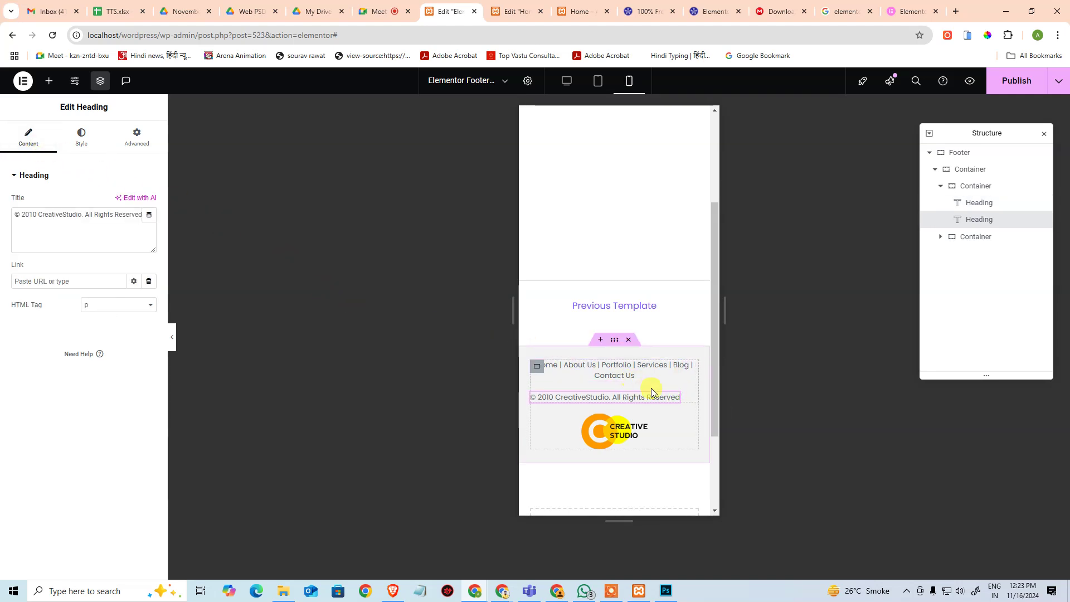
click(674, 397)
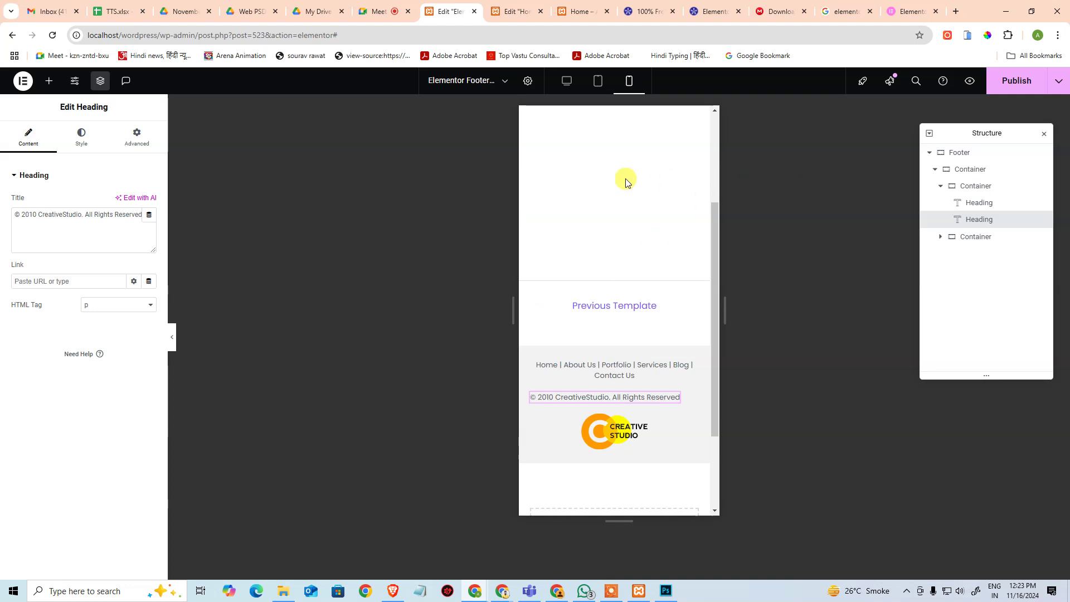
Step: Widen the footer's text container in the tablet layout to fit the menu text on one line, and compare it with desktop
click(598, 82)
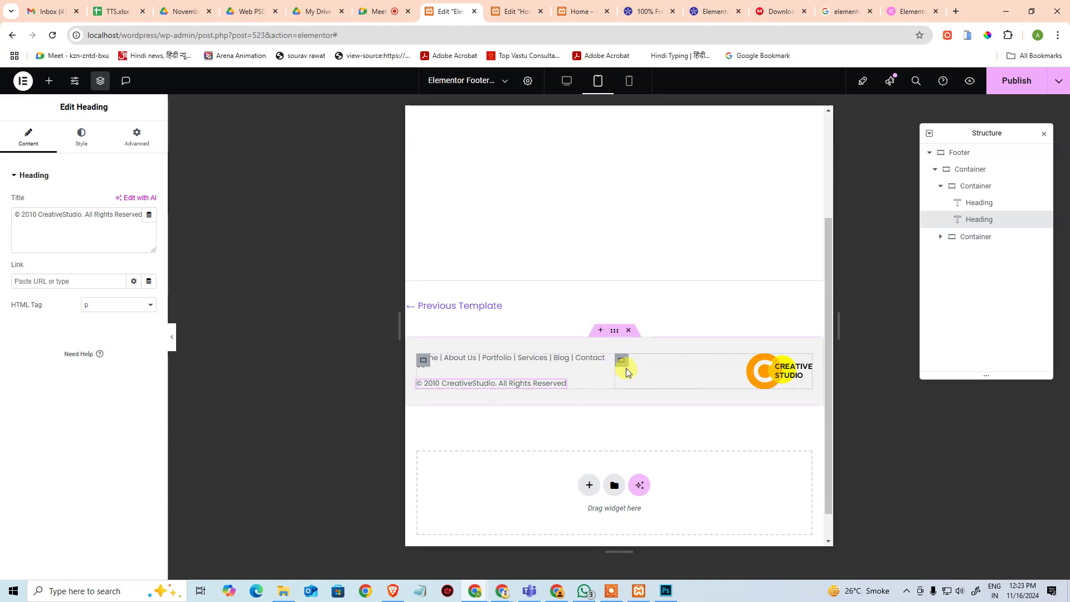
drag(612, 374, 631, 374)
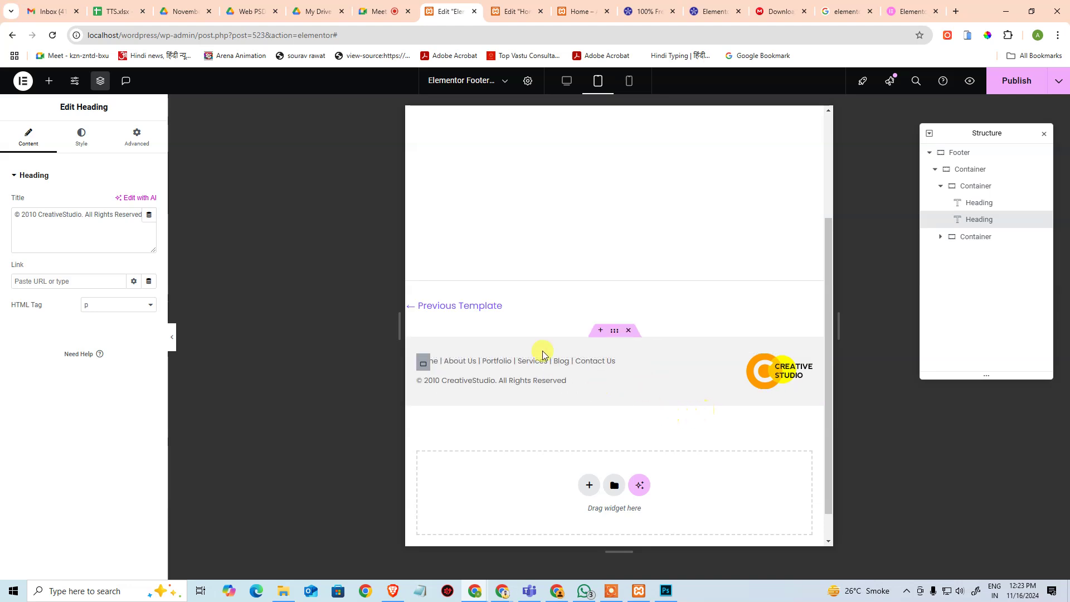
click(571, 89)
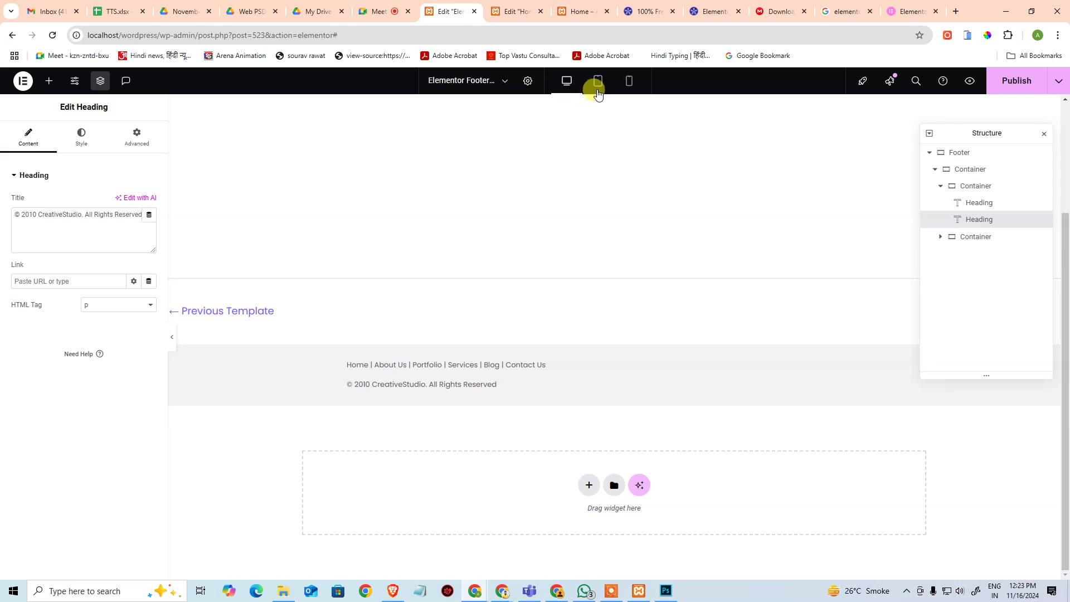
click(596, 88)
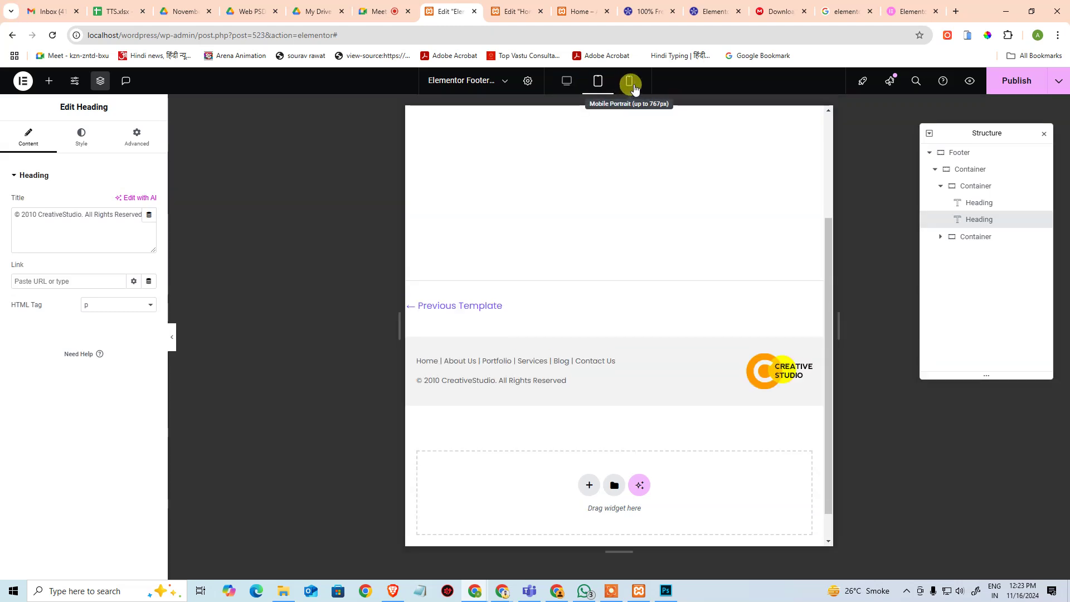
Step: Set the copyright heading's Align Self to center in the mobile layout
click(630, 85)
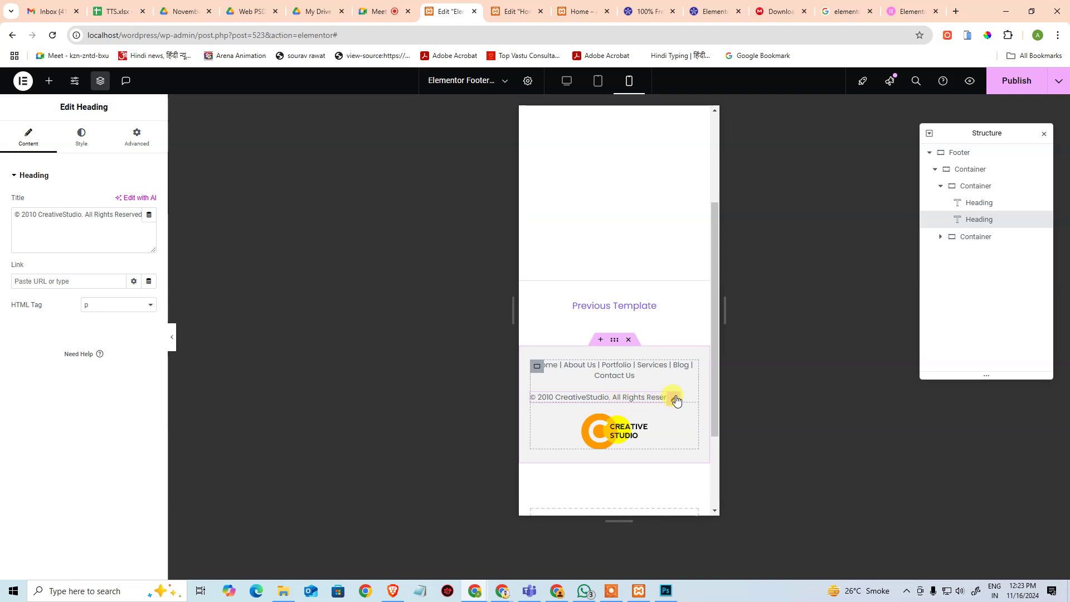
click(81, 137)
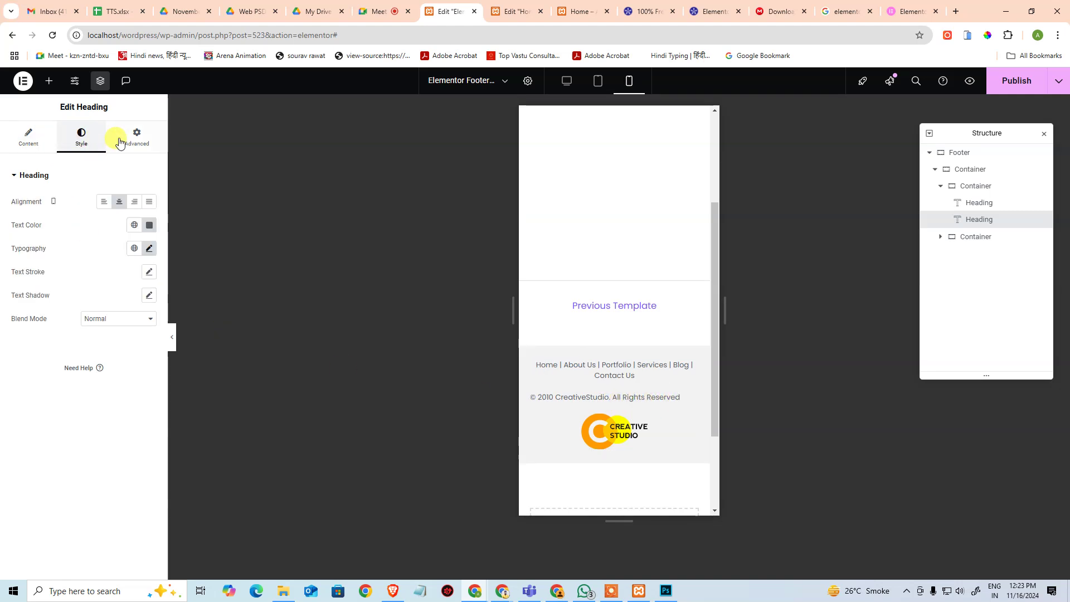
click(133, 141)
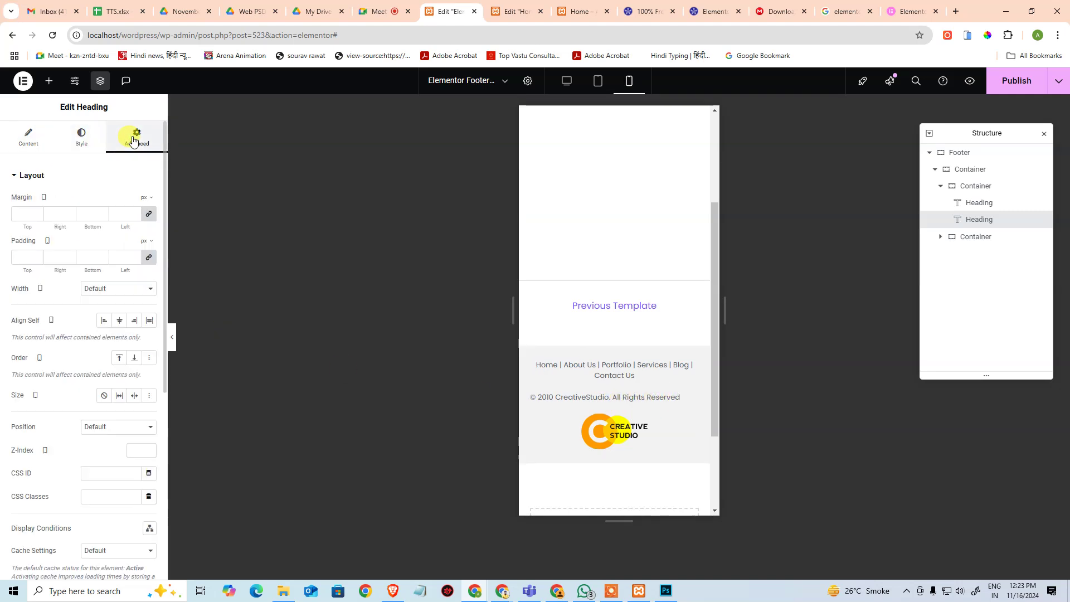
click(116, 324)
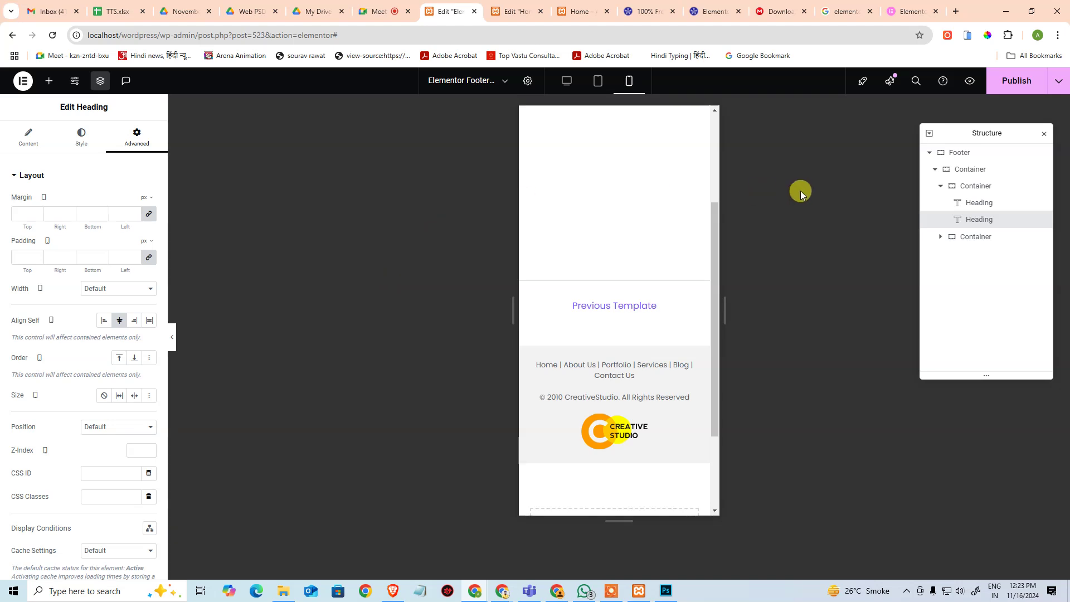
Step: Examine the layout settings of the footer's text container and logo container in the mobile layout
click(939, 187)
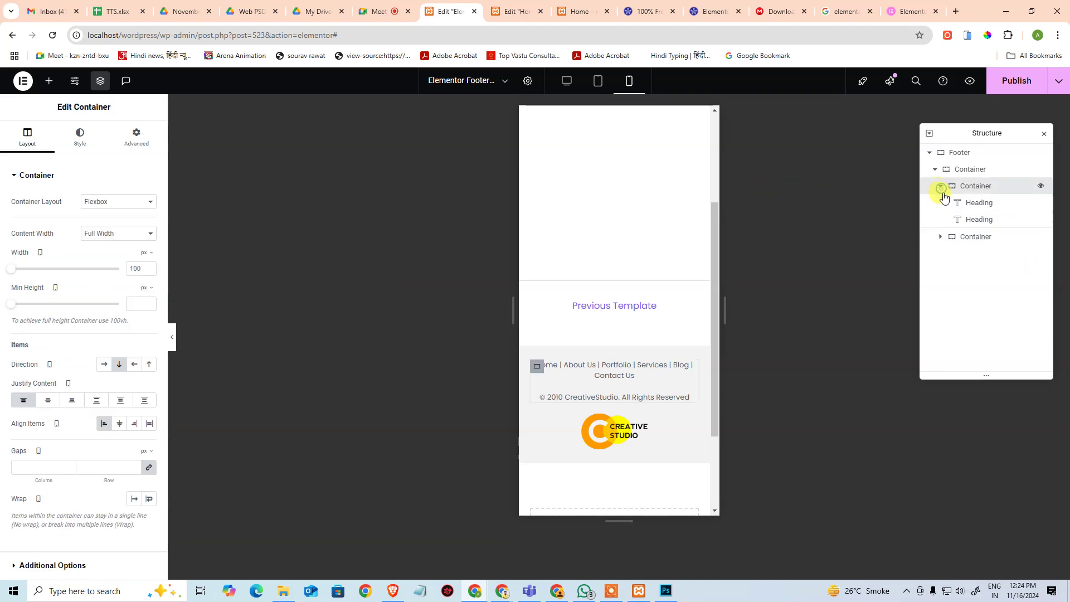
click(941, 187)
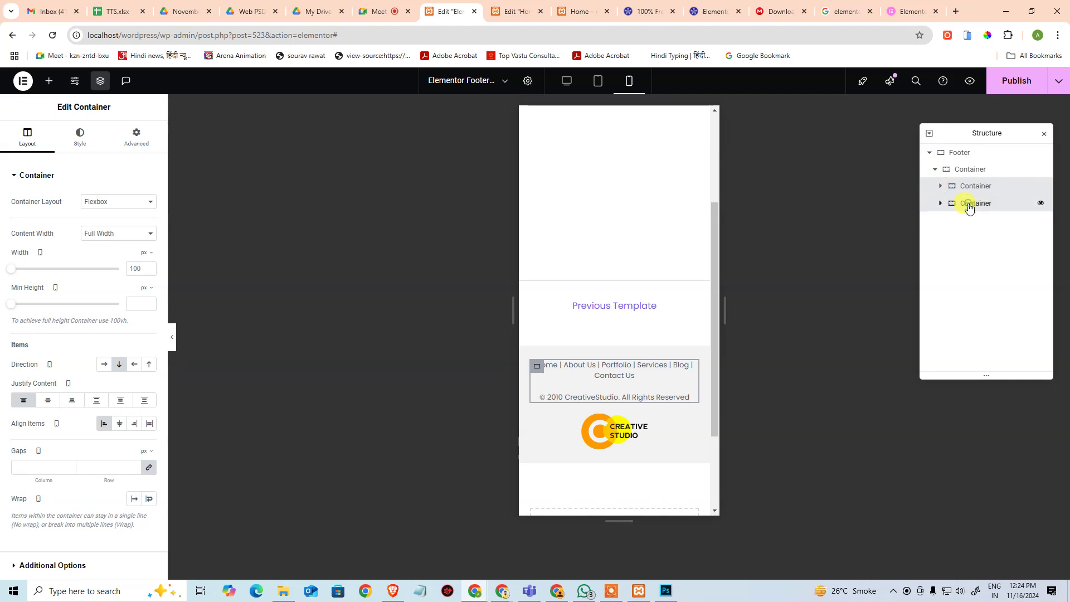
click(969, 205)
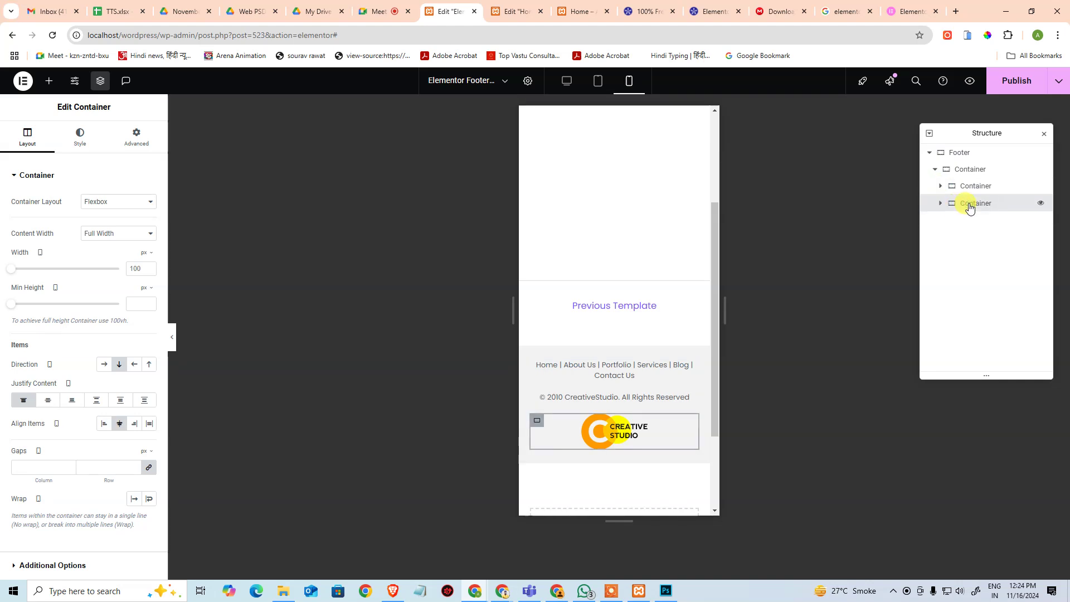
right_click(969, 208)
click(773, 240)
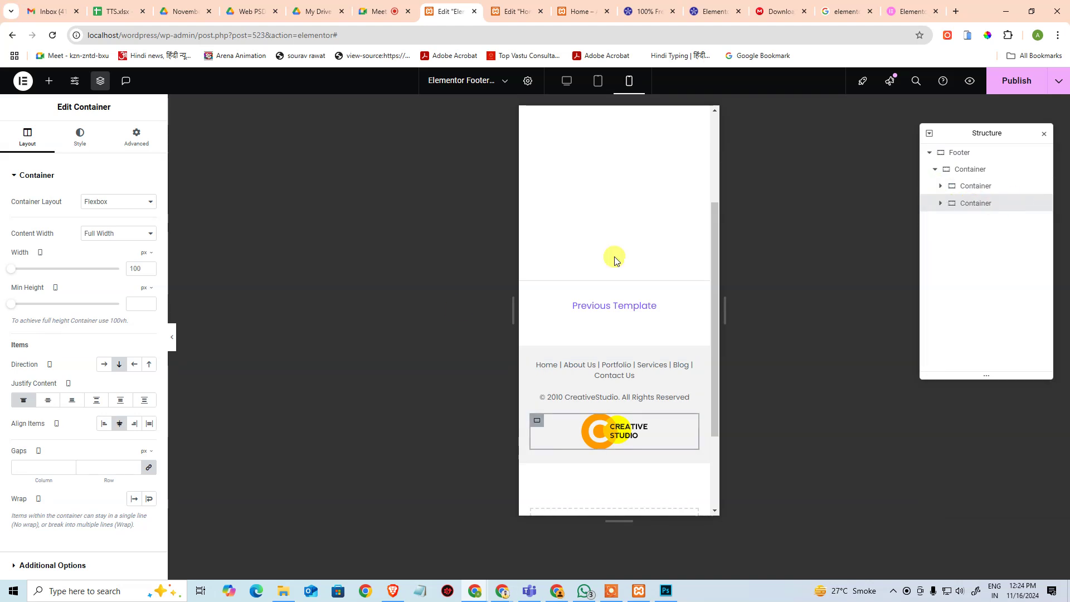
scroll(61, 455, down, 1)
scroll(60, 438, up, 1)
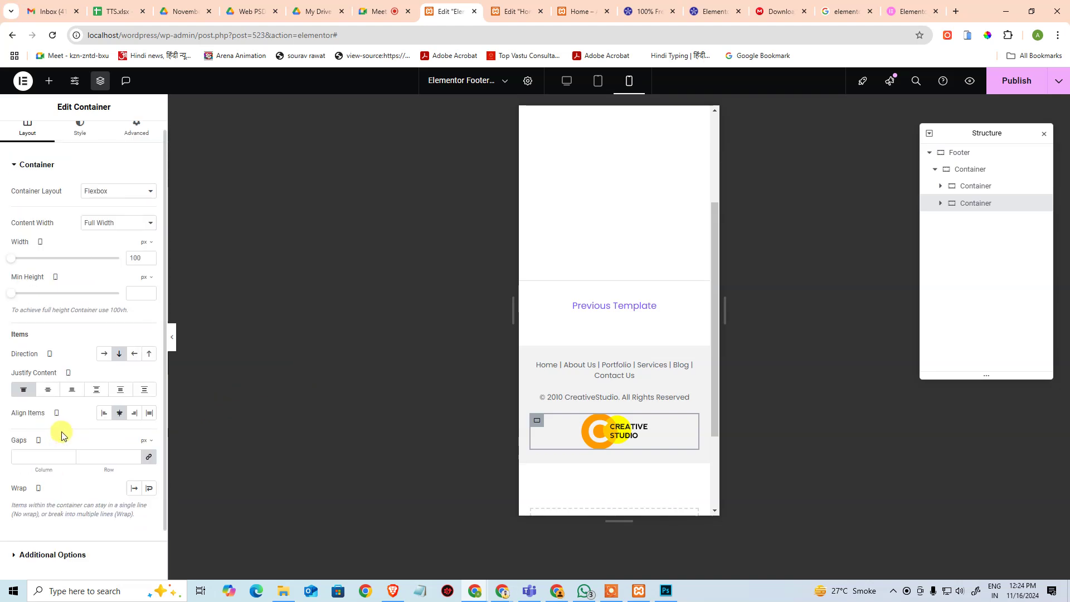
scroll(97, 468, down, 1)
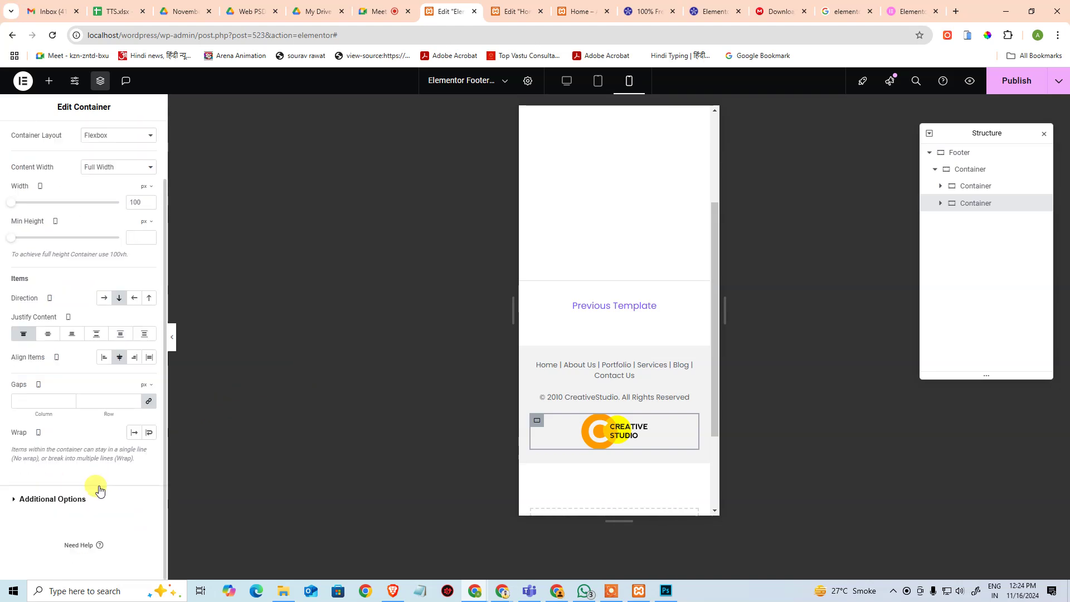
scroll(104, 489, up, 1)
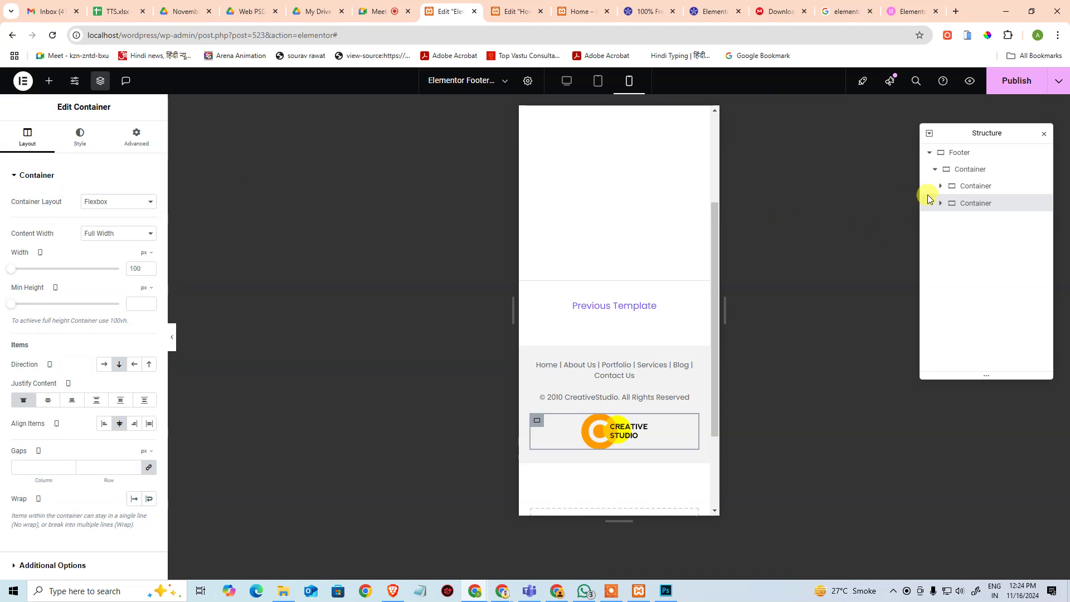
Step: Examine the layout, style and advanced settings of the container that holds the footer's text and logo containers
click(968, 170)
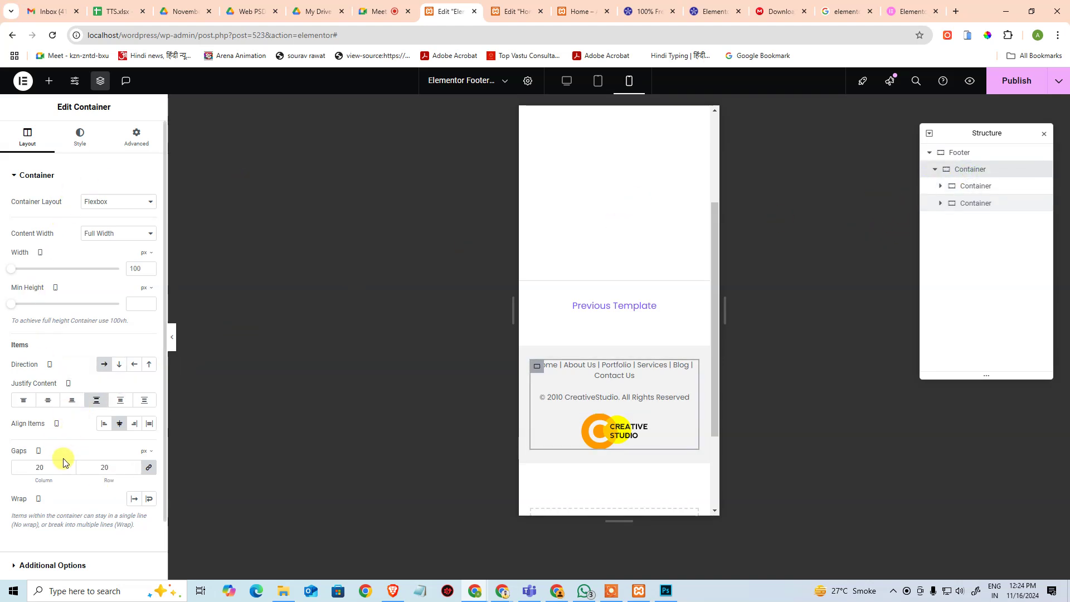
scroll(84, 457, down, 2)
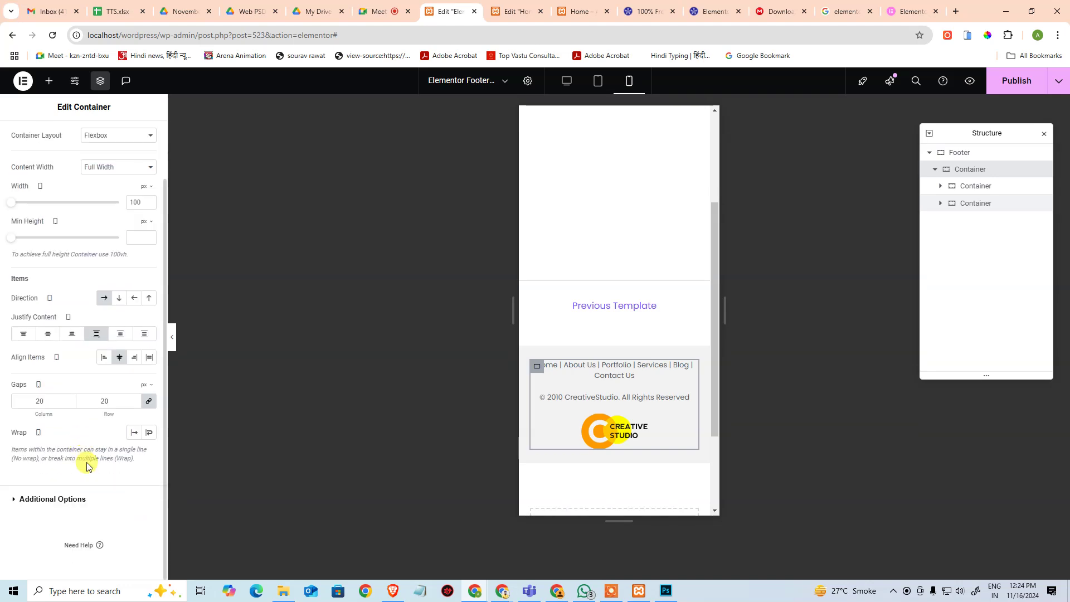
scroll(83, 390, up, 2)
scroll(95, 497, down, 2)
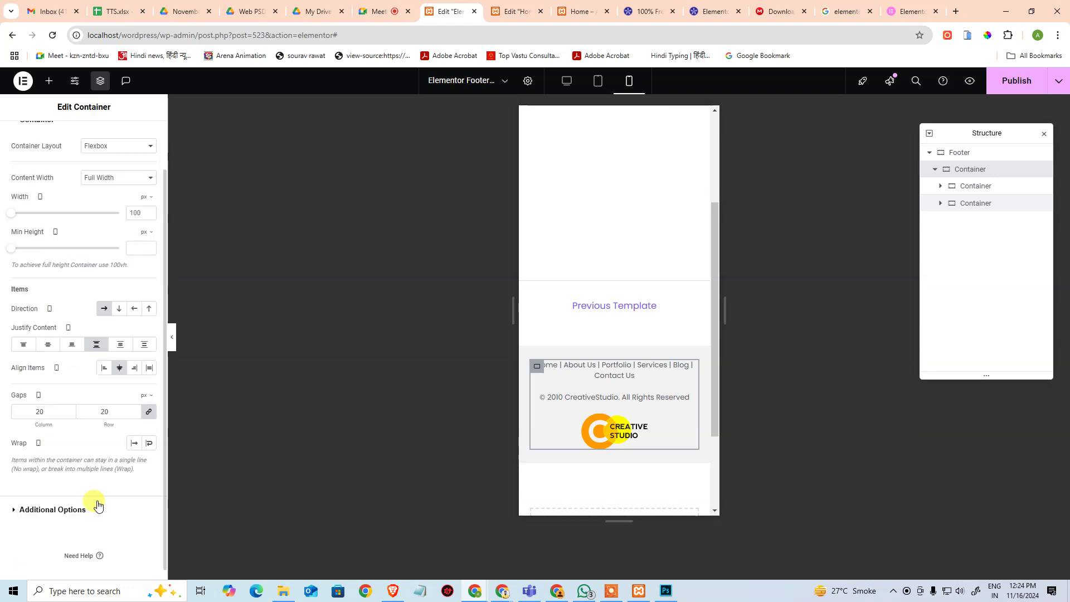
click(92, 500)
click(82, 205)
click(86, 138)
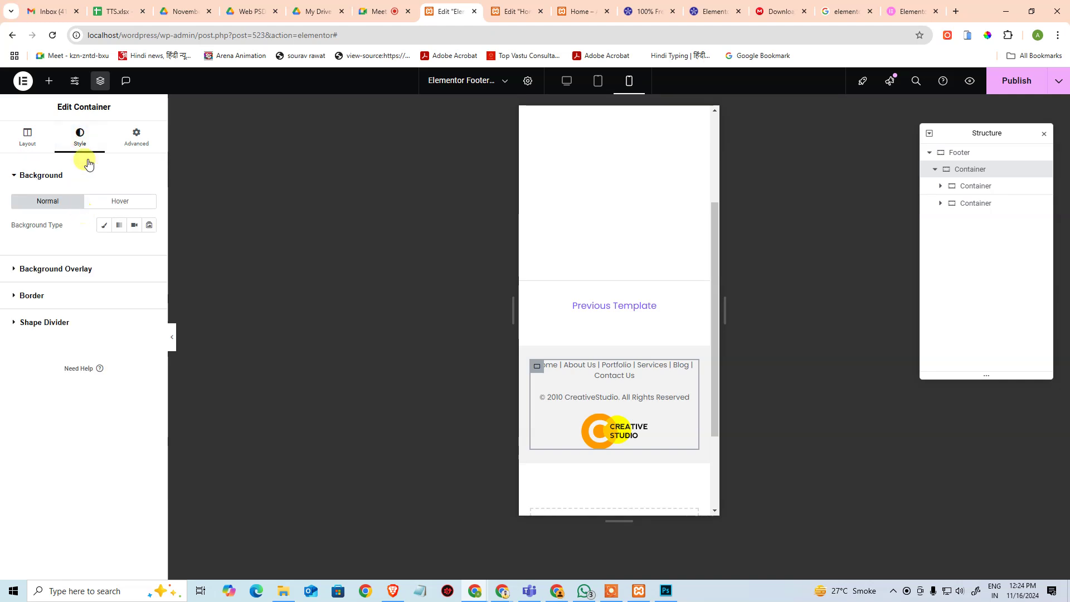
click(128, 137)
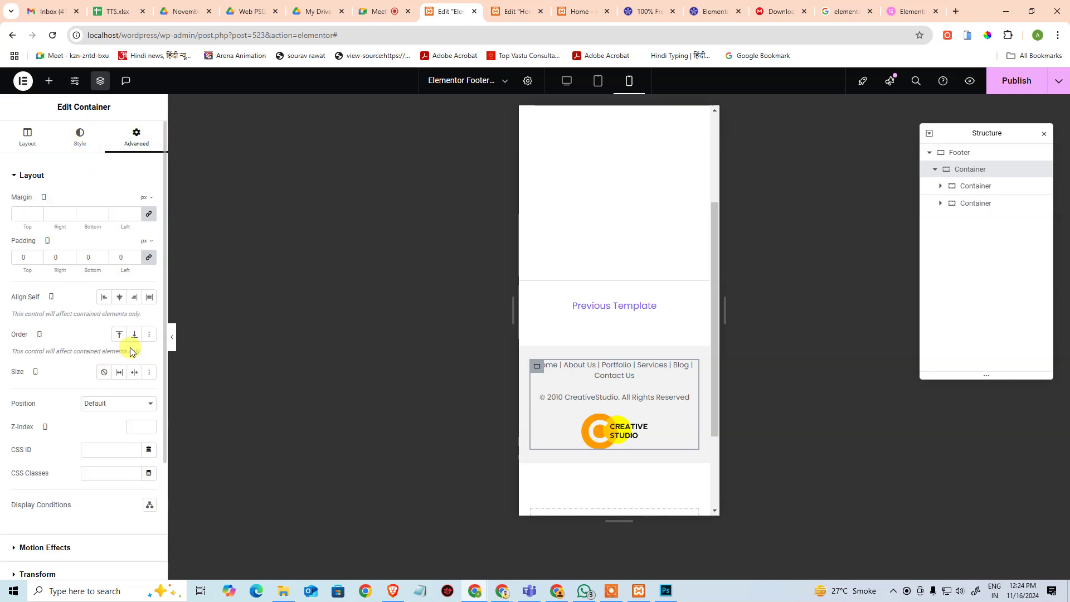
Step: Set the logo container's Order to Start in the mobile layout so the logo sits above the footer text
click(973, 205)
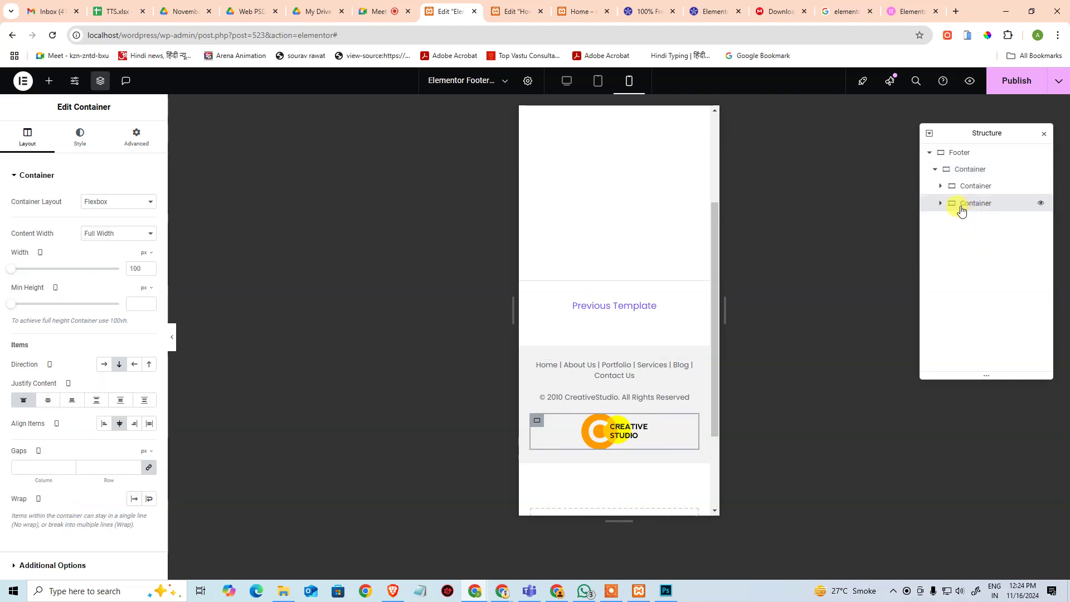
click(138, 147)
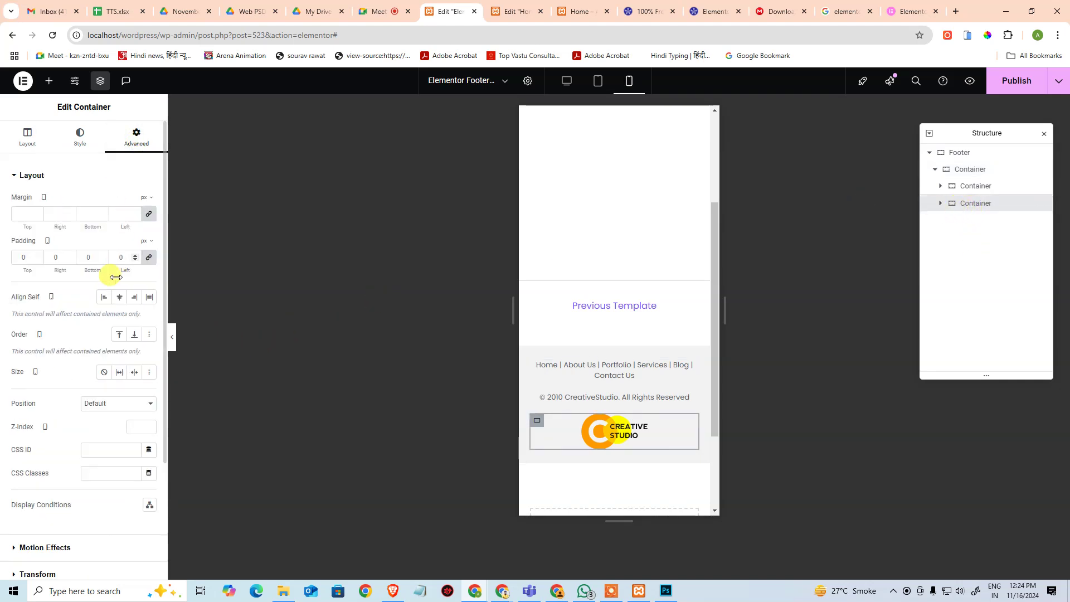
click(119, 334)
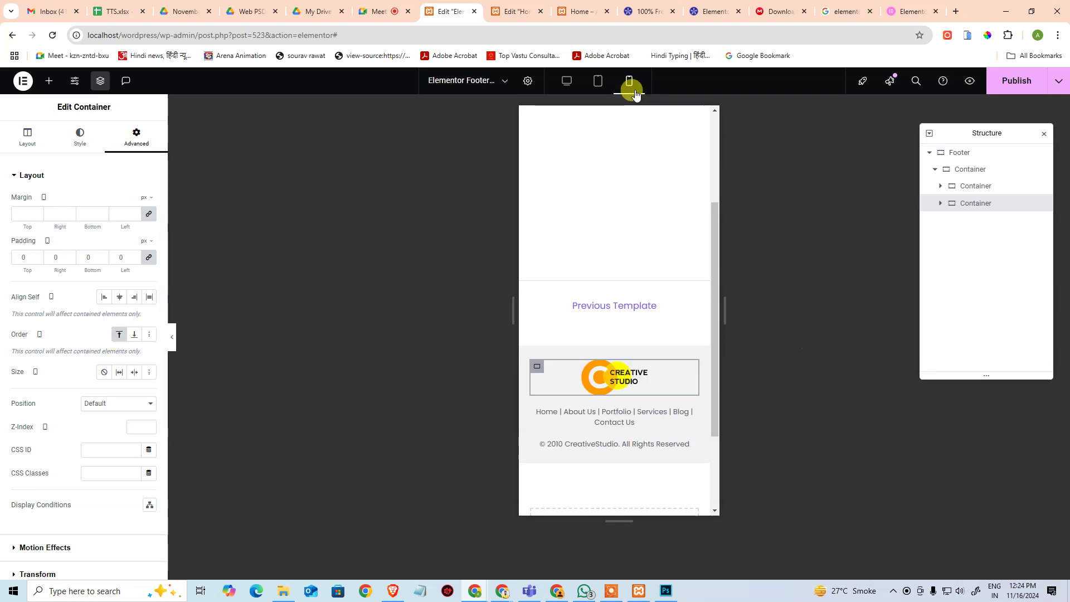
Step: Compare the footer's appearance in the tablet, desktop and mobile layouts
click(601, 83)
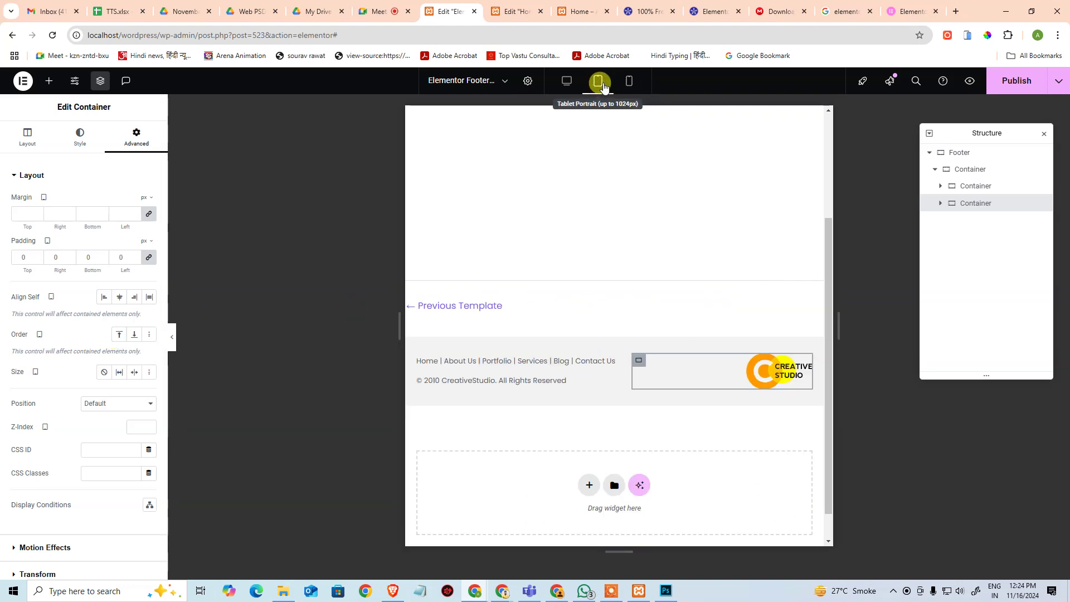
click(566, 81)
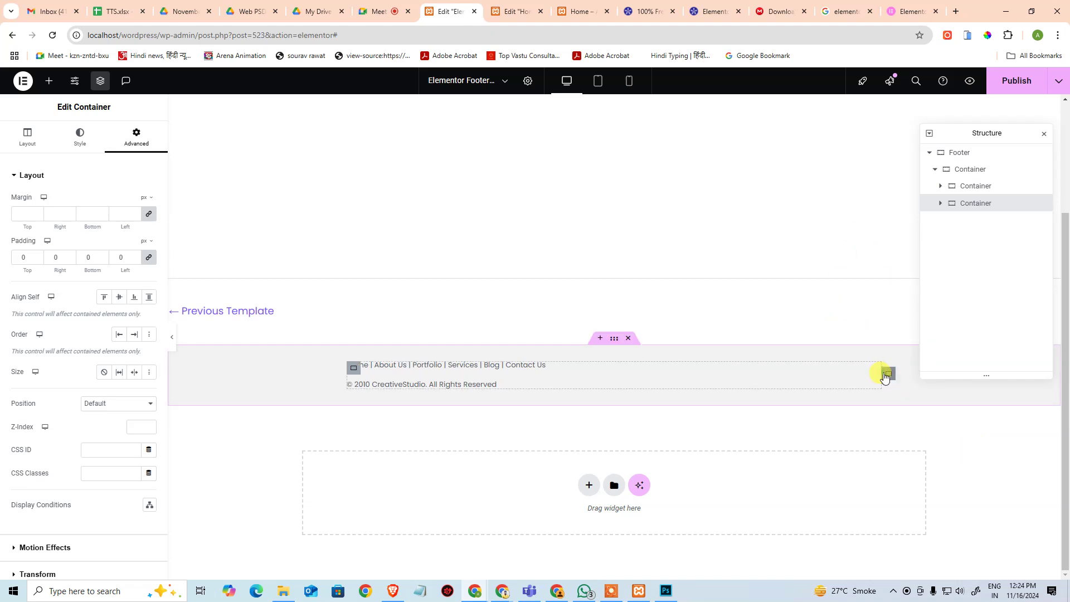
click(595, 81)
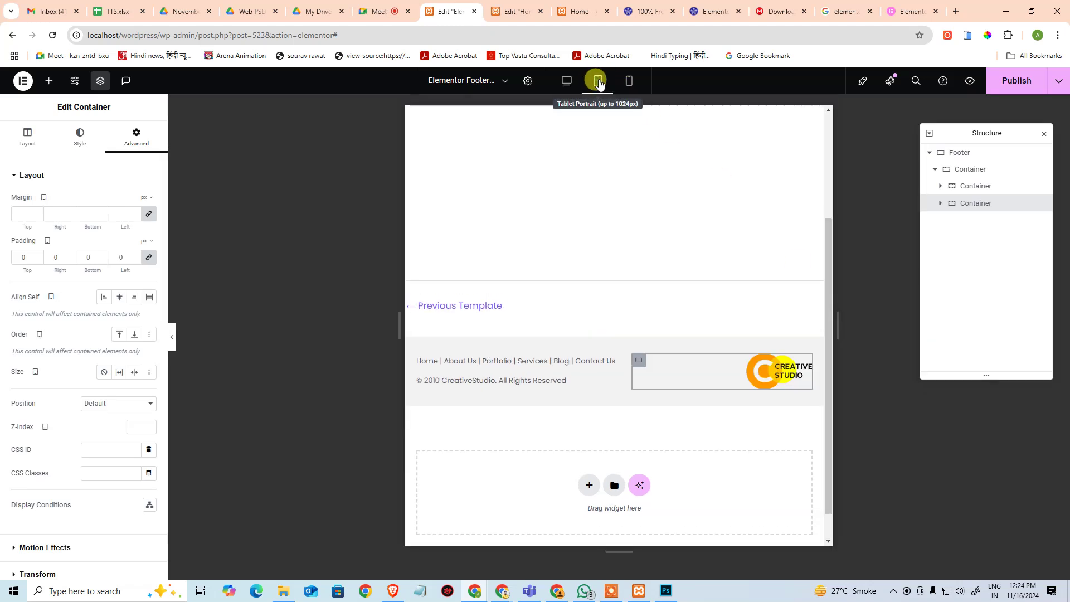
click(566, 88)
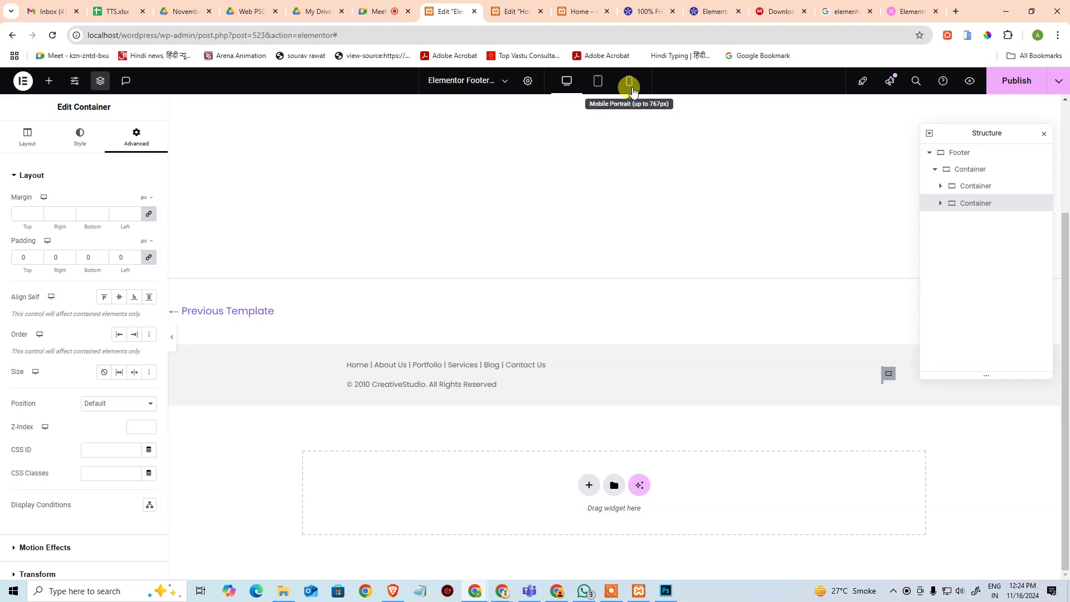
click(630, 89)
click(597, 85)
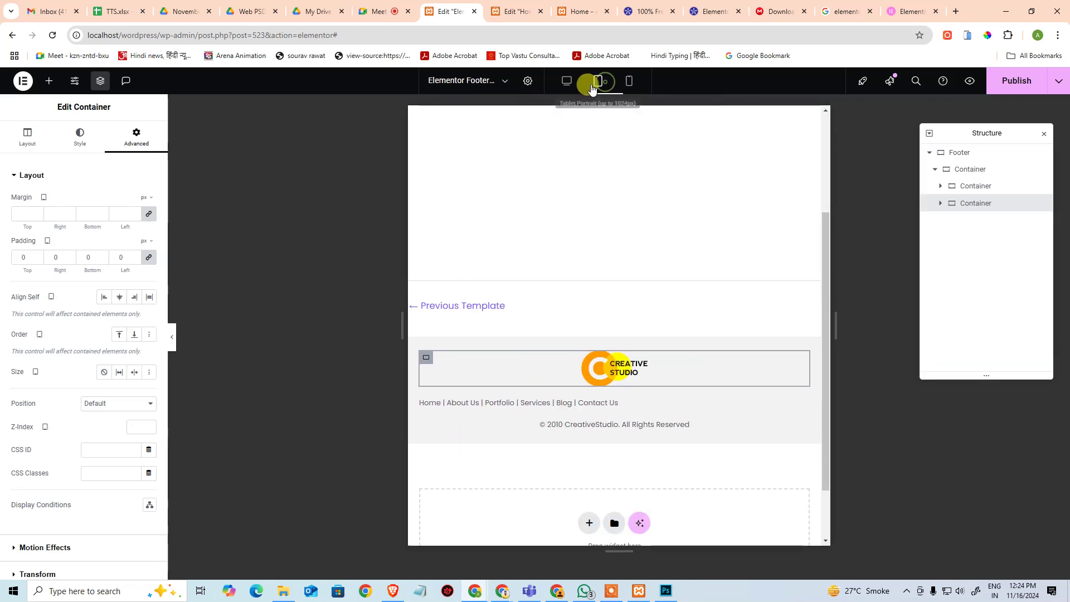
click(568, 86)
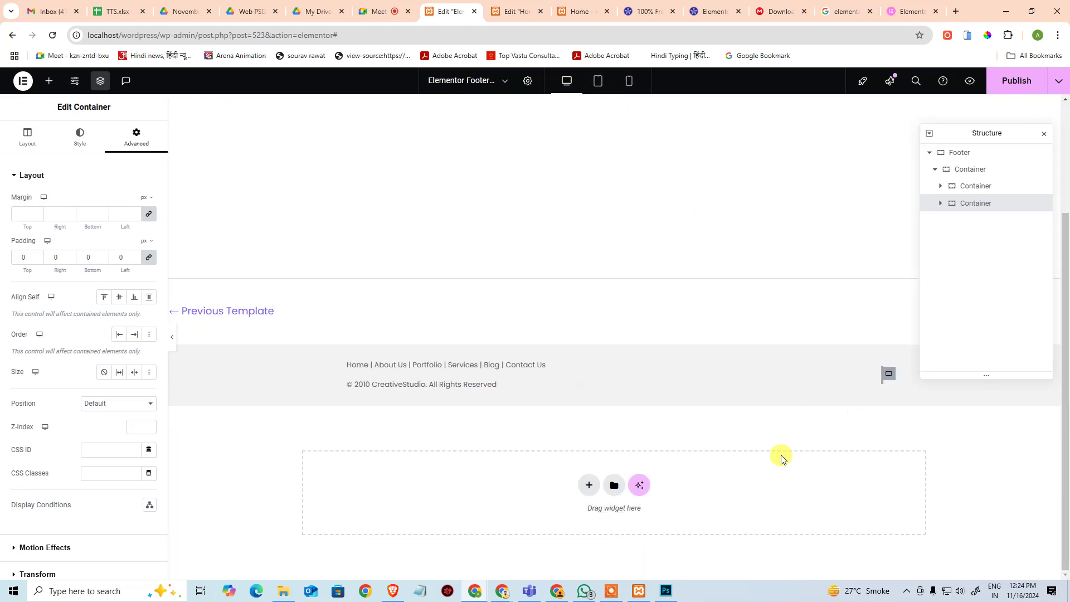
Step: Set the width of the footer's text container to 50% in the desktop layout
click(949, 185)
click(967, 168)
click(964, 155)
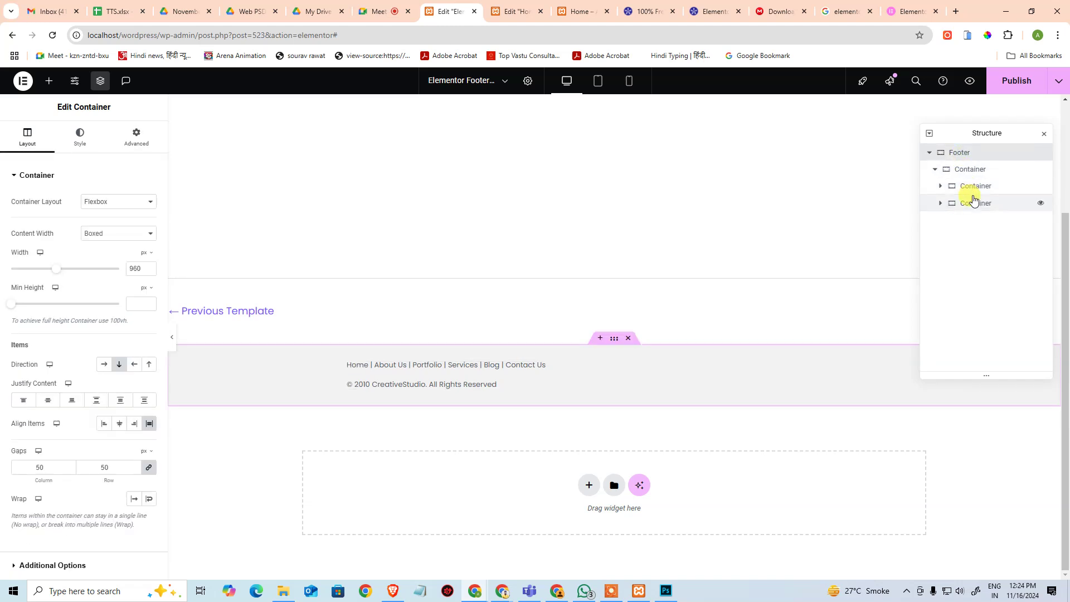
click(972, 203)
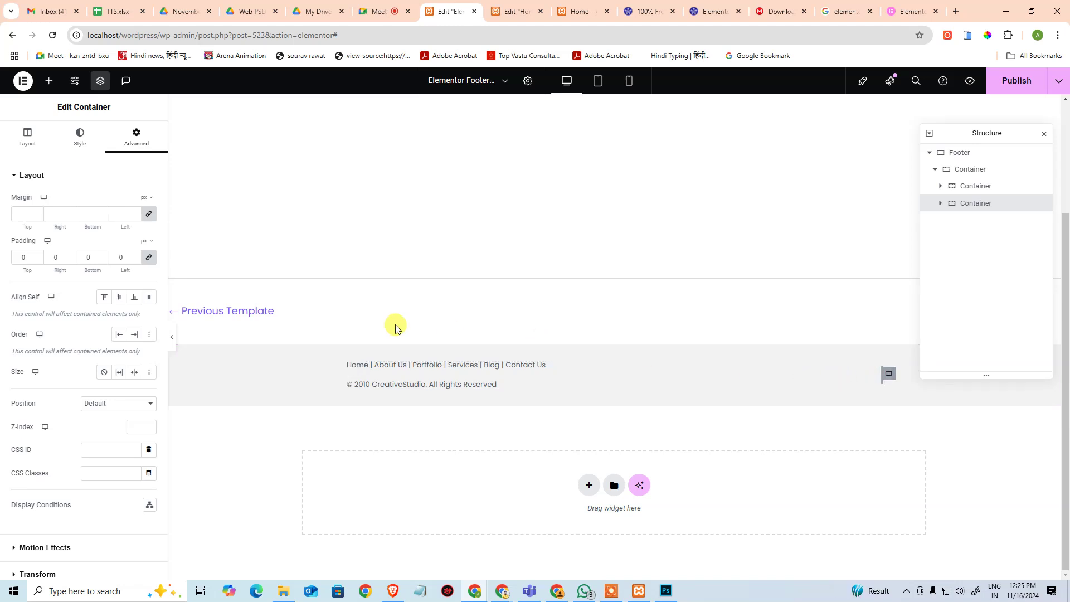
click(355, 370)
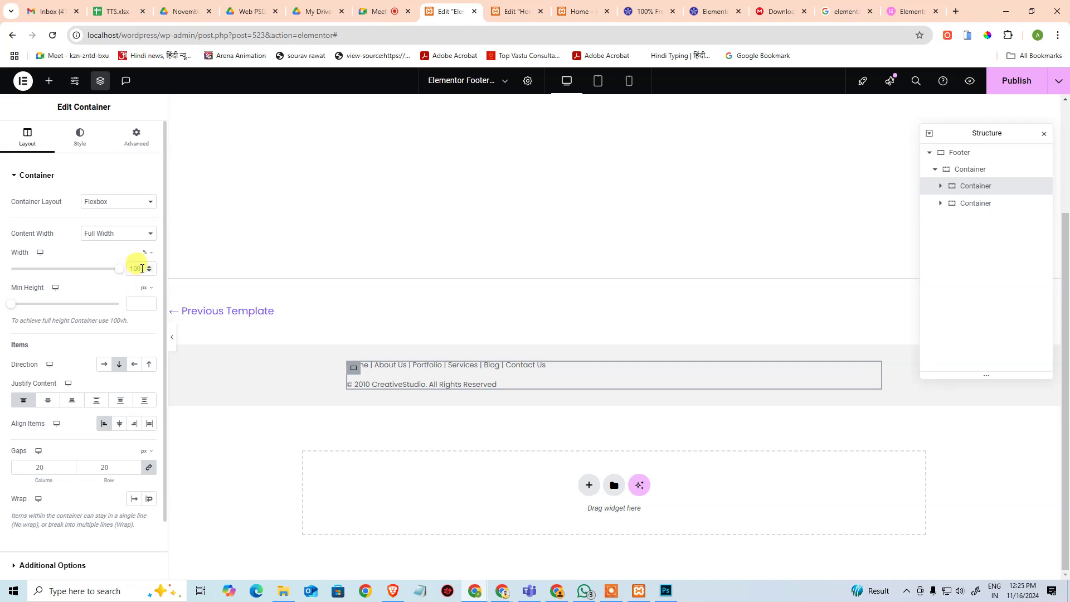
text(50)
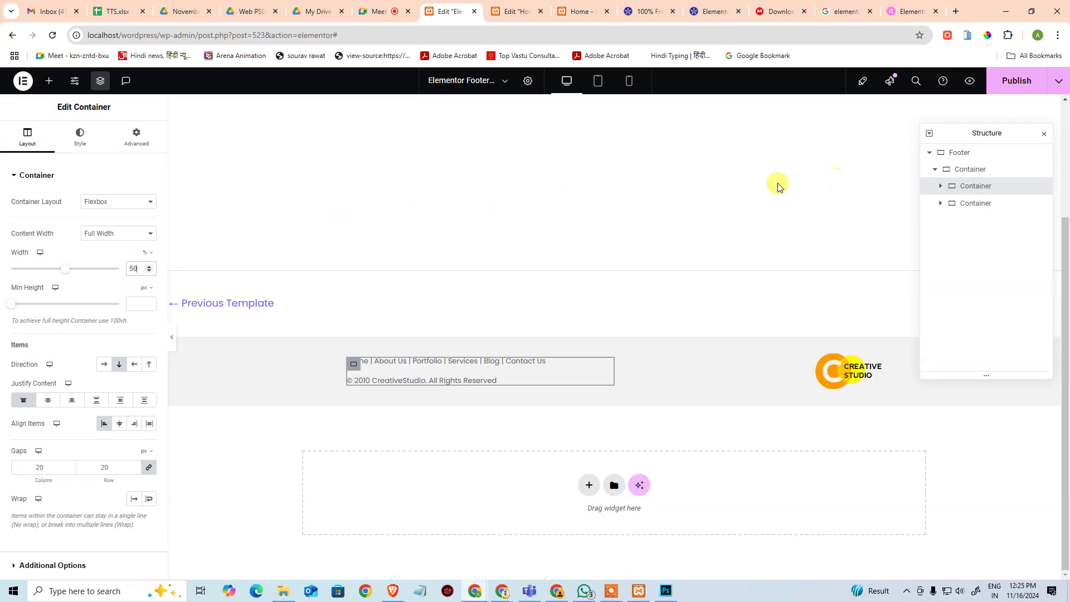
Step: Check the footer in the tablet and mobile layouts, and return to the desktop layout
click(595, 82)
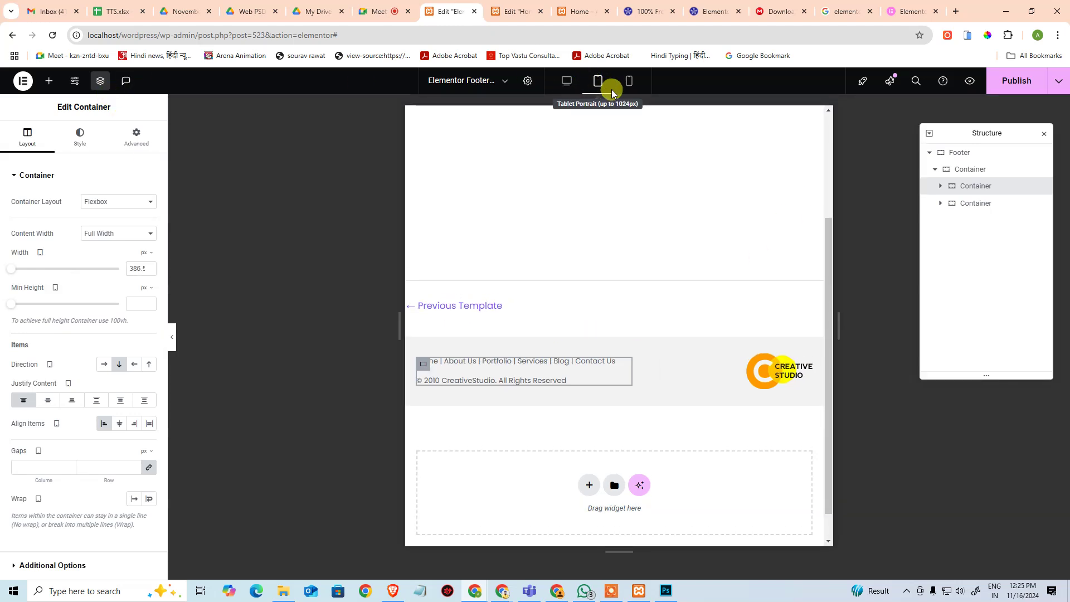
click(629, 85)
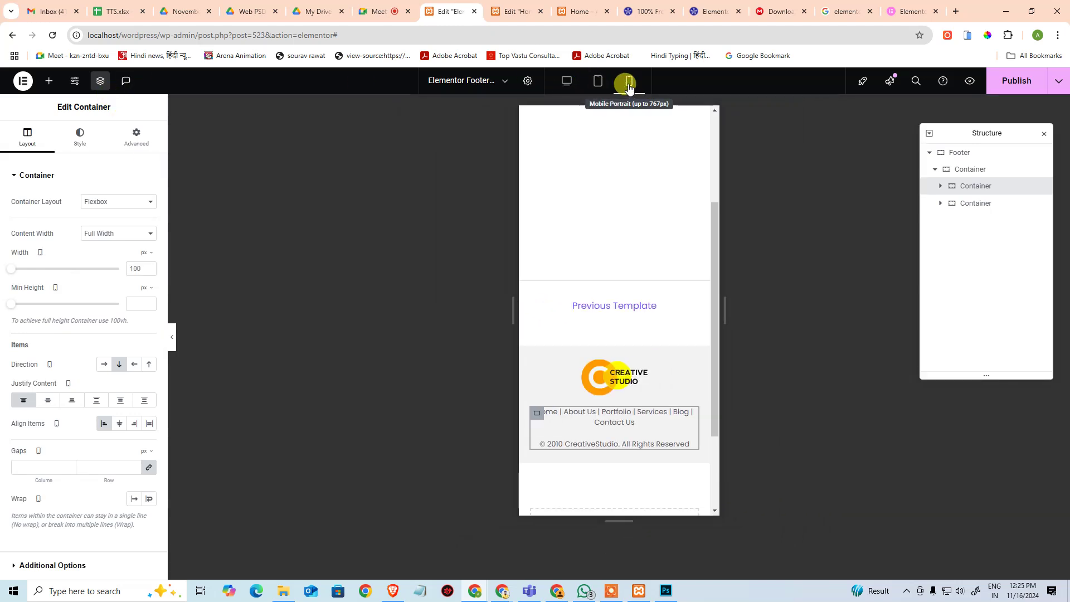
click(599, 84)
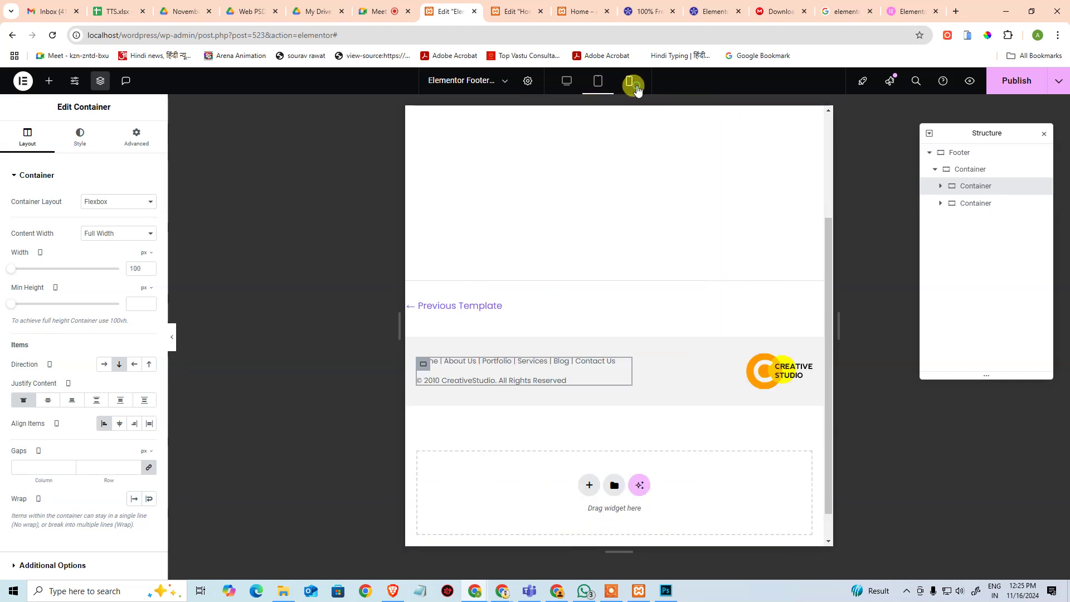
click(629, 84)
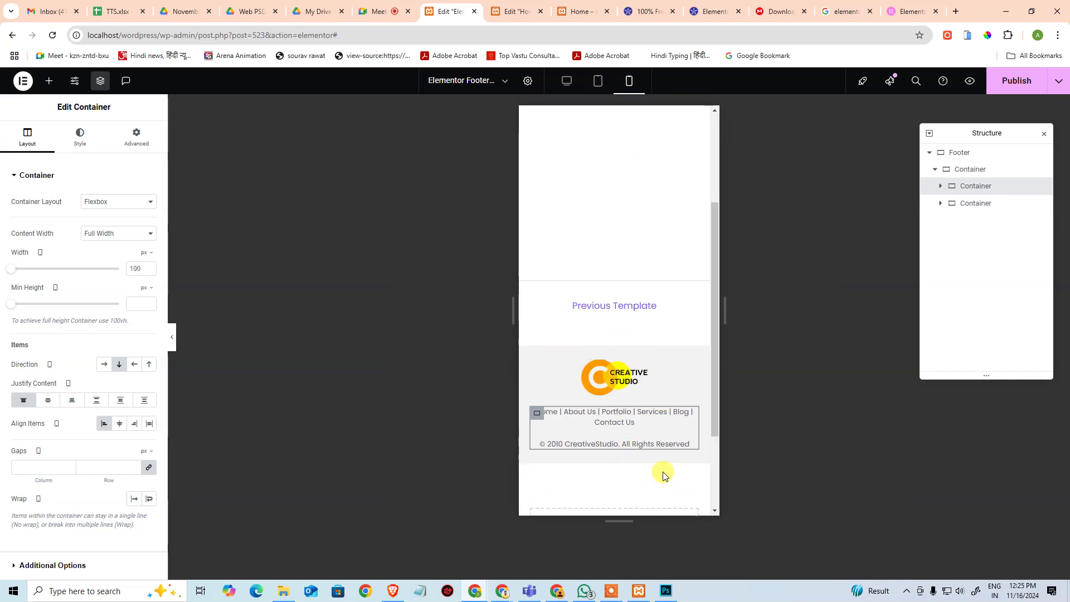
click(597, 83)
click(565, 82)
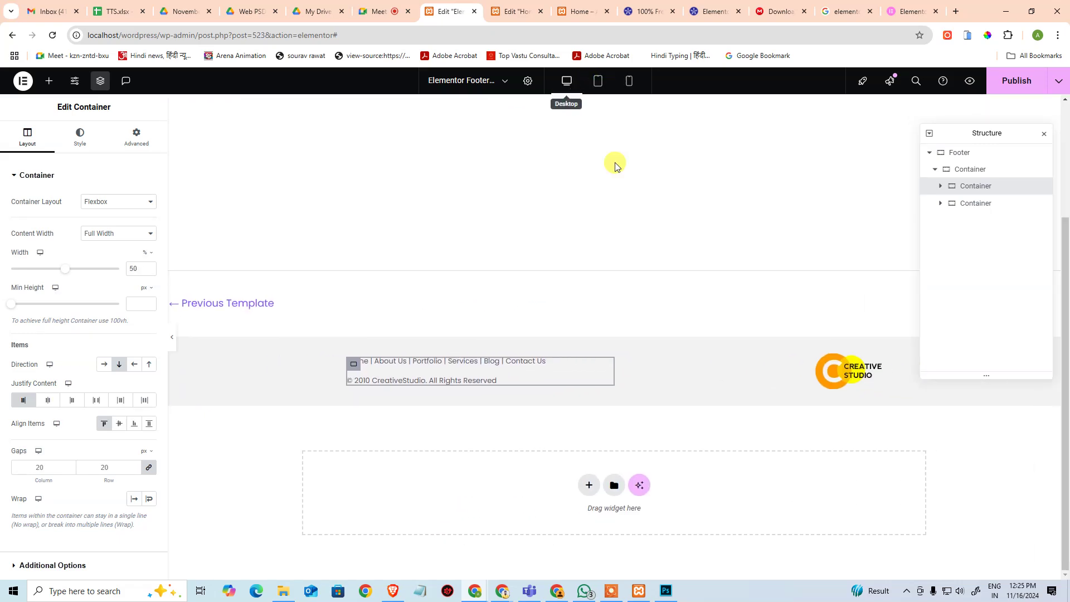
Step: Publish the footer template and reload the home page preview
click(1020, 81)
click(581, 15)
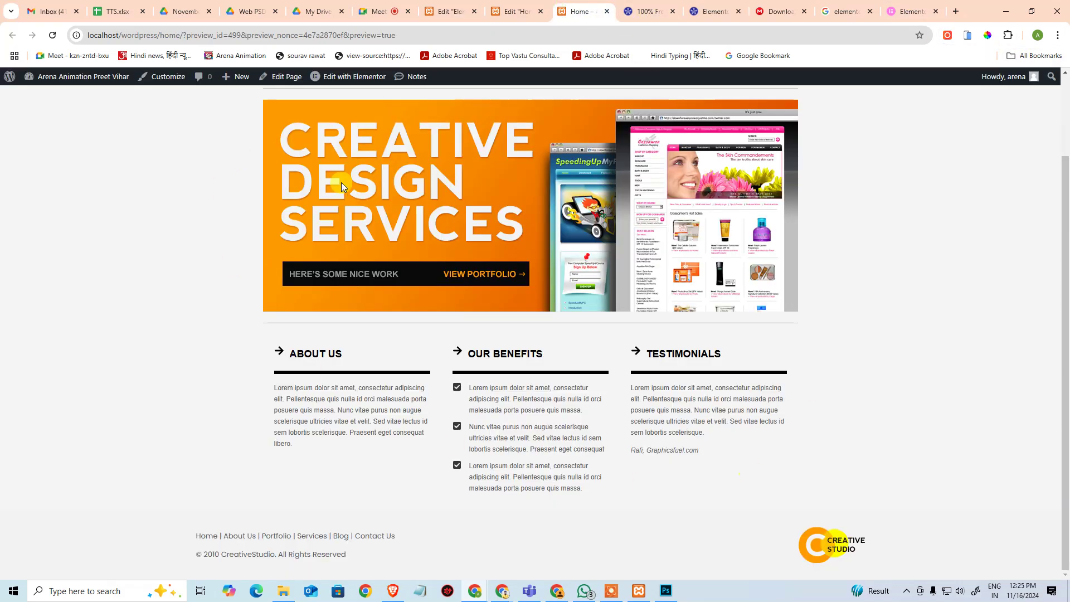
click(52, 36)
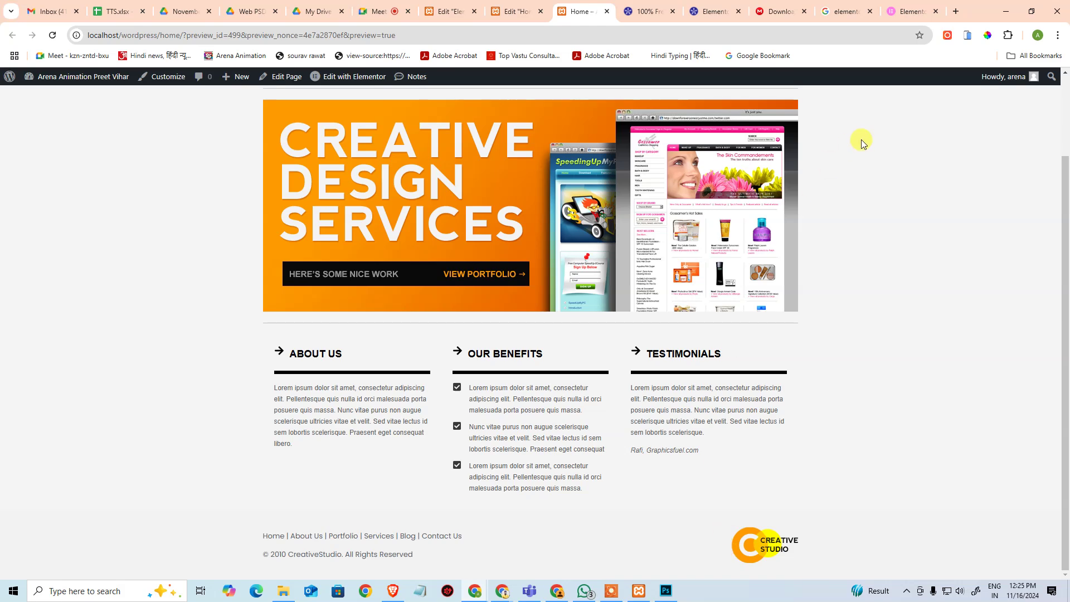
Step: Inspect the home page down to the footer in the mobile device simulator, and close the simulator
click(967, 35)
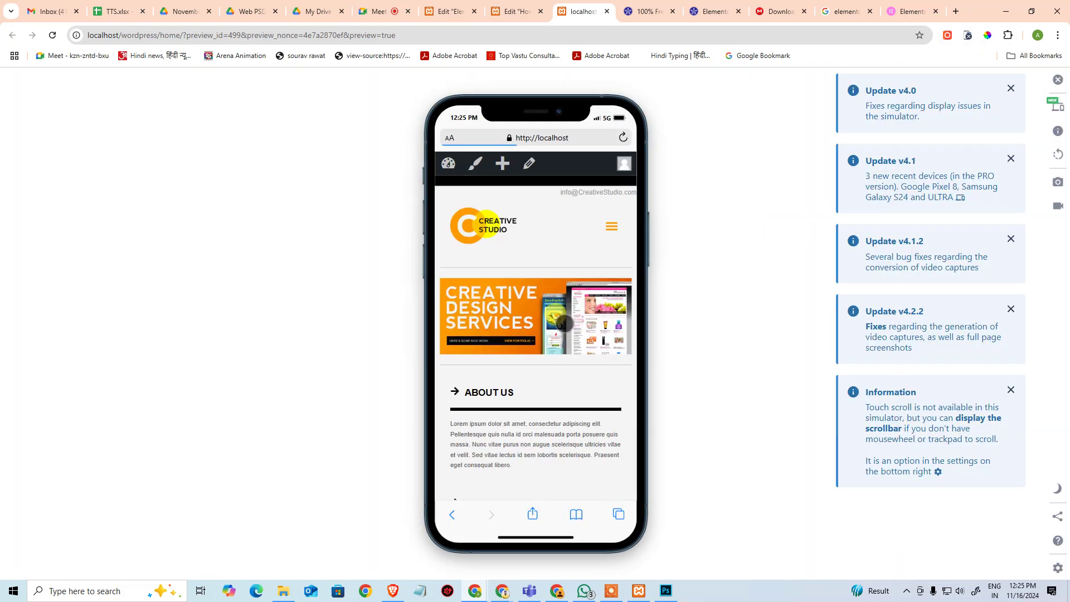
scroll(568, 315, down, 10)
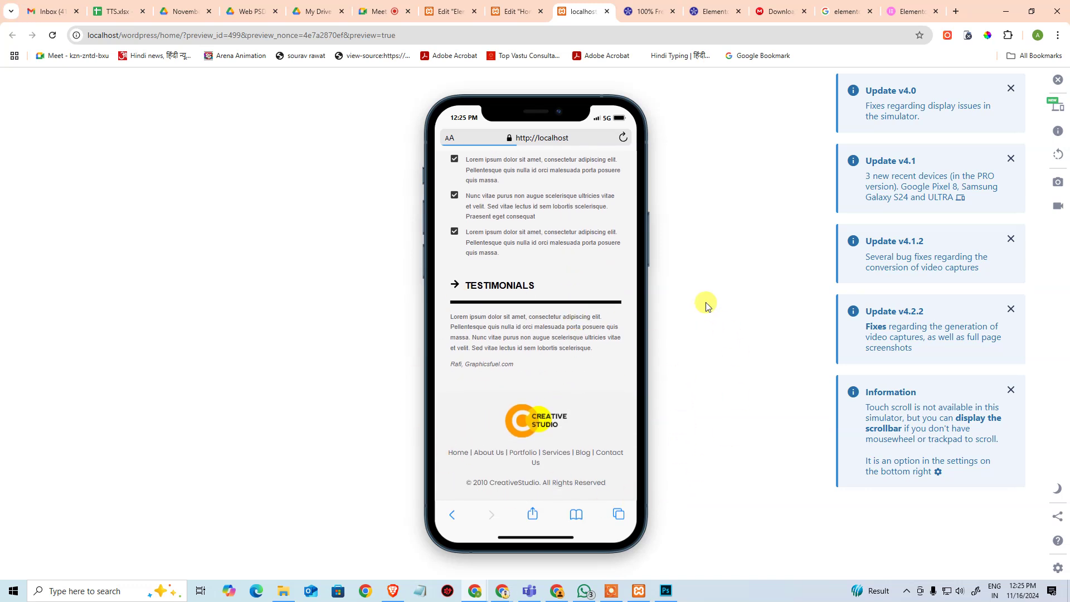
click(1057, 80)
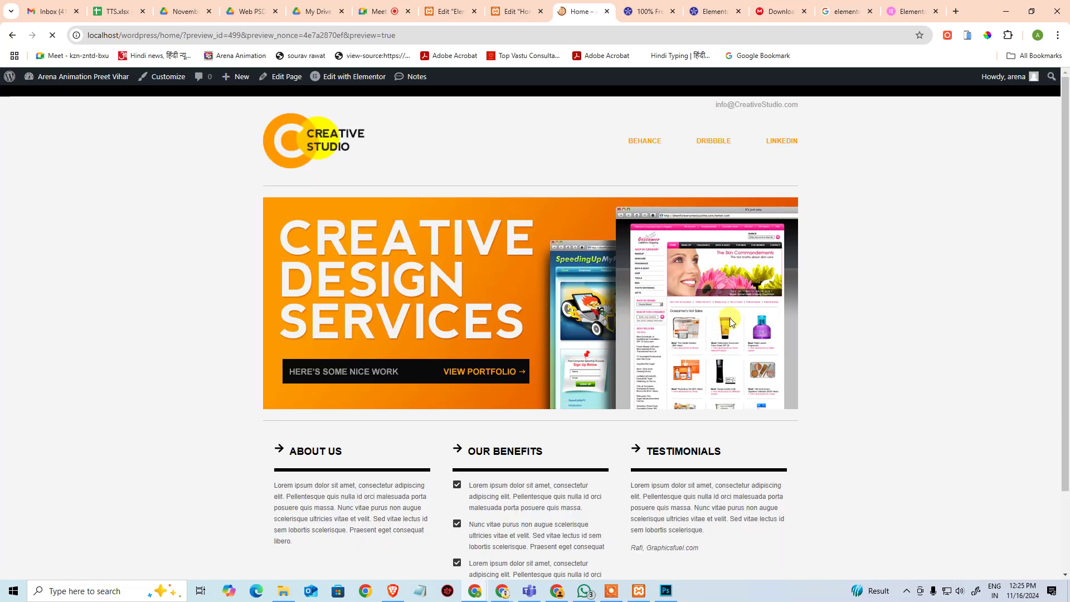
Step: Review the desktop home page from the header down to the footer
scroll(769, 327, down, 2)
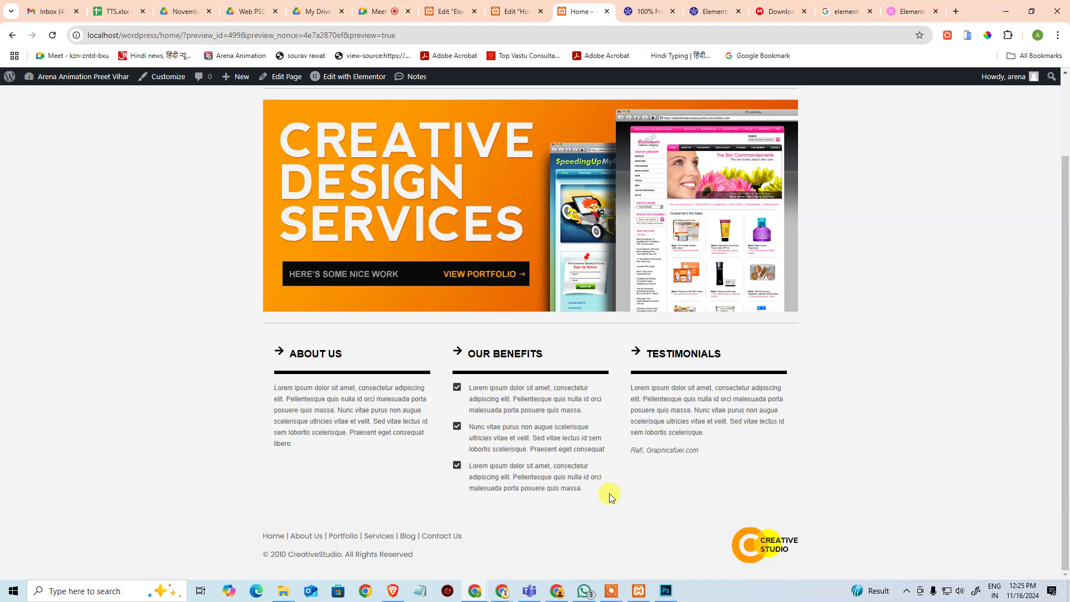
scroll(811, 406, up, 2)
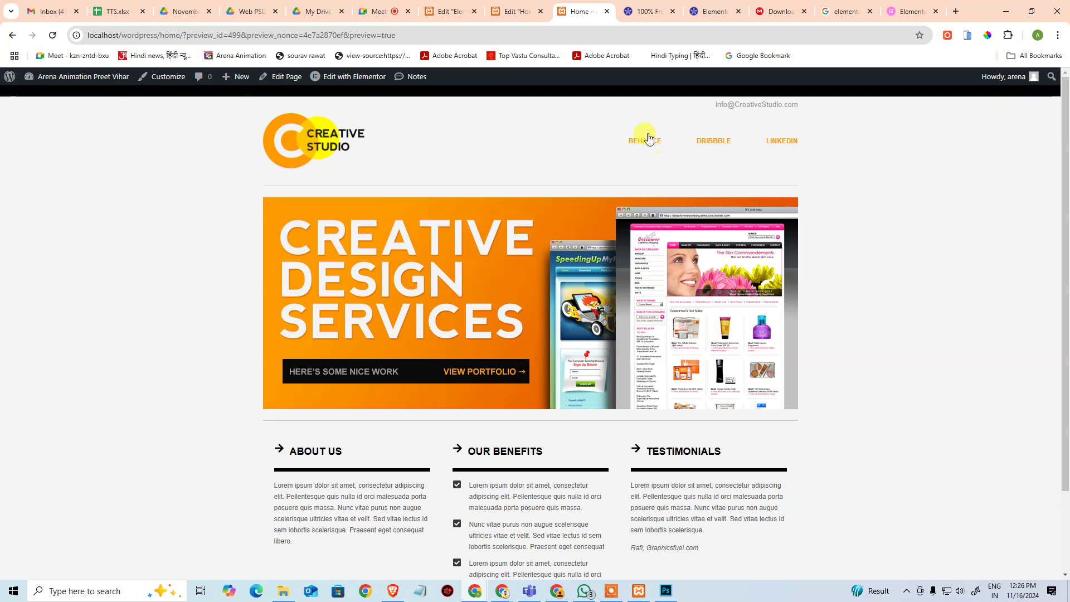
scroll(454, 357, down, 2)
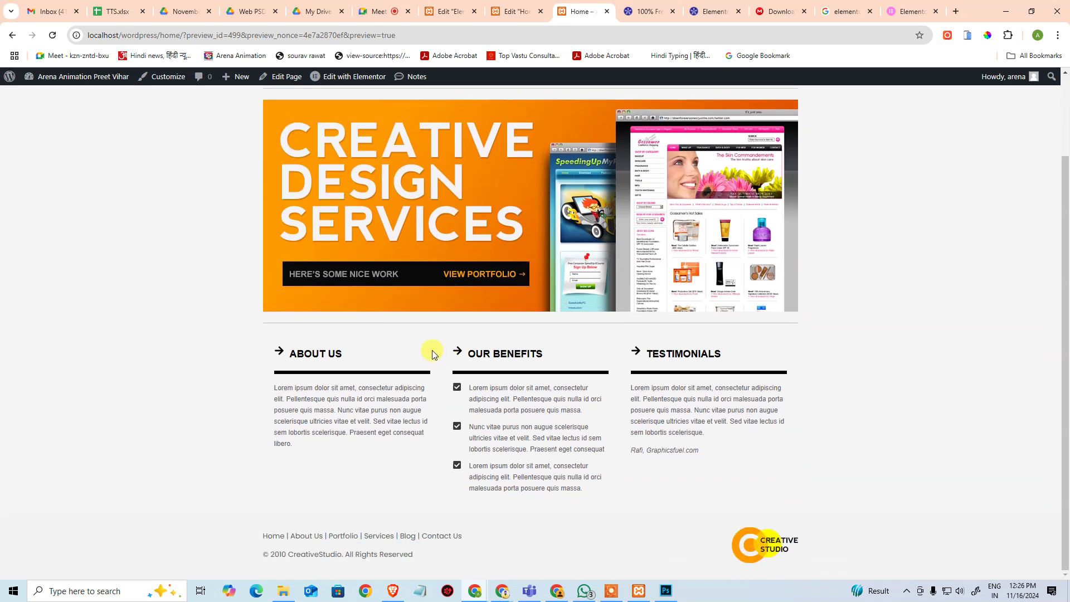